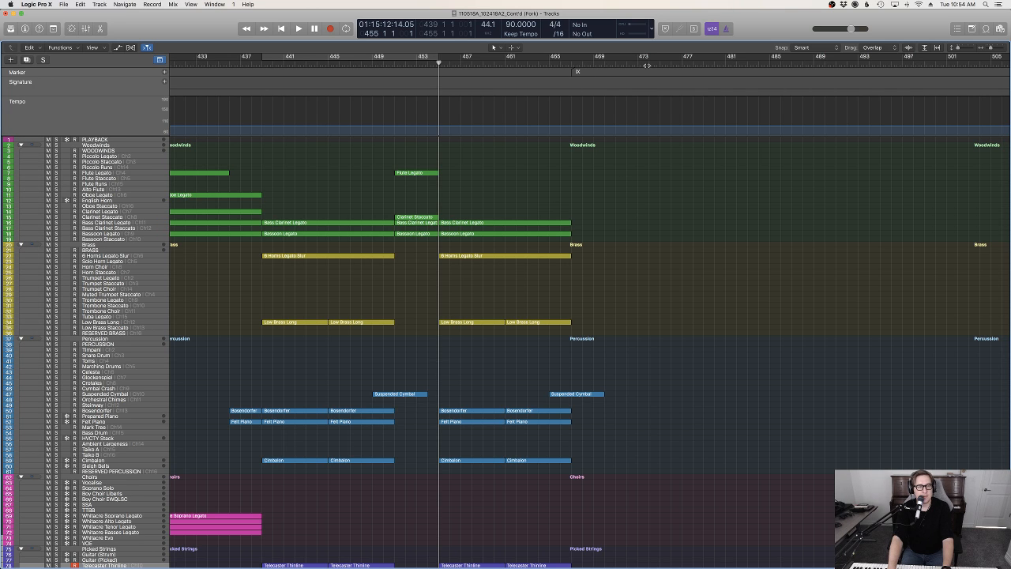
Move the playhead to bar 454 and look over the orchestral regions leading up to marker IX
{"action": "left_click_drag", "start_coordinate": [511, 63], "coordinate": [431, 63]}
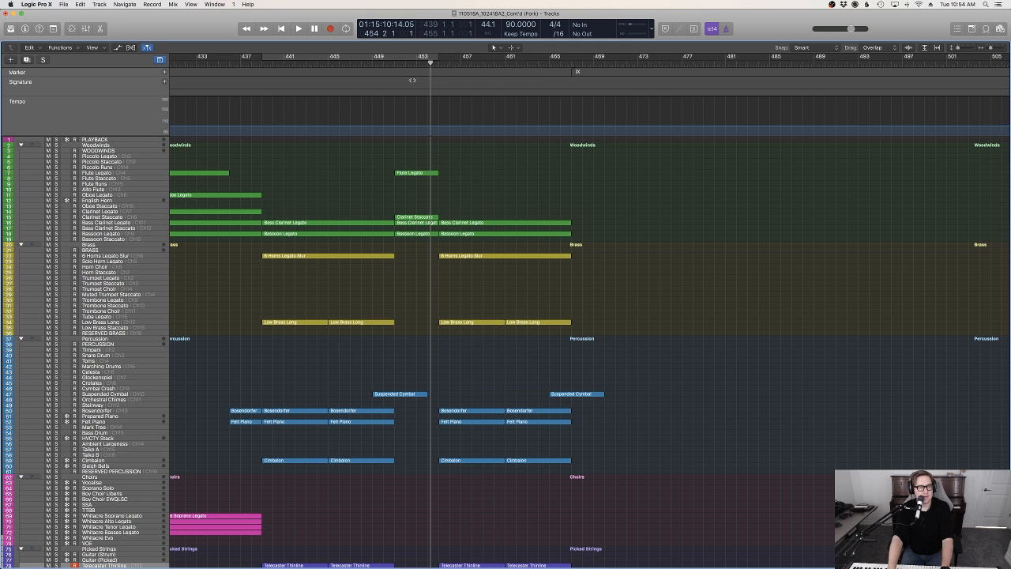
{"action": "mouse_move", "coordinate": [1, 291]}
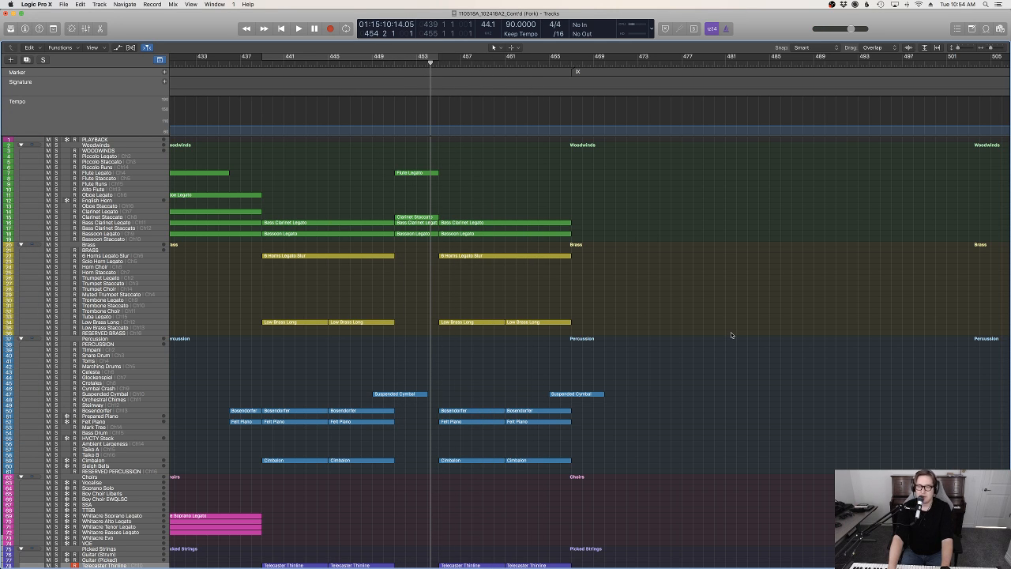
{"action": "scroll", "coordinate": [731, 335], "scroll_direction": "left", "scroll_amount": 5}
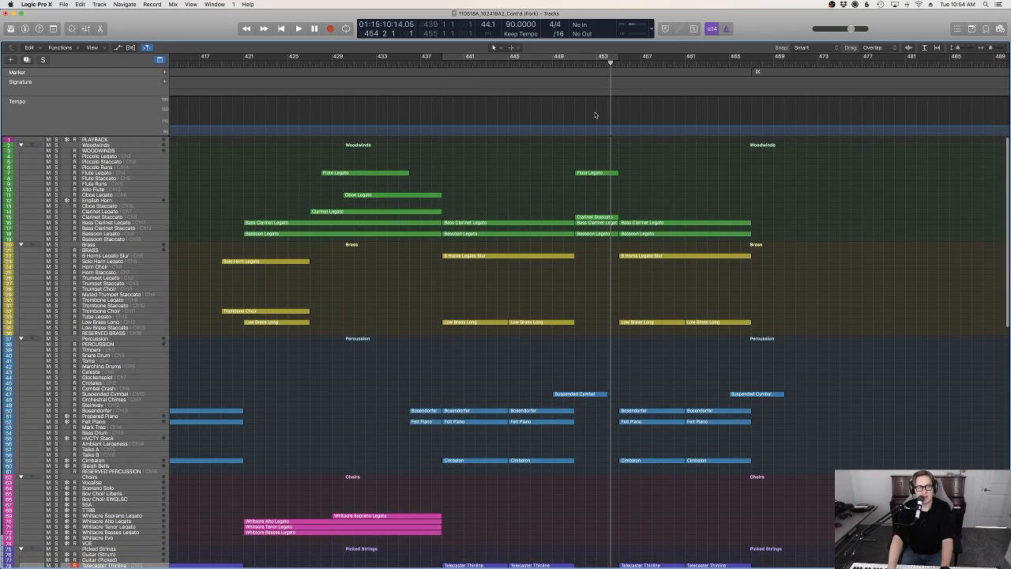
{"action": "scroll", "coordinate": [652, 233], "scroll_direction": "down", "scroll_amount": 10}
{"action": "scroll", "coordinate": [654, 233], "scroll_direction": "left", "scroll_amount": 6}
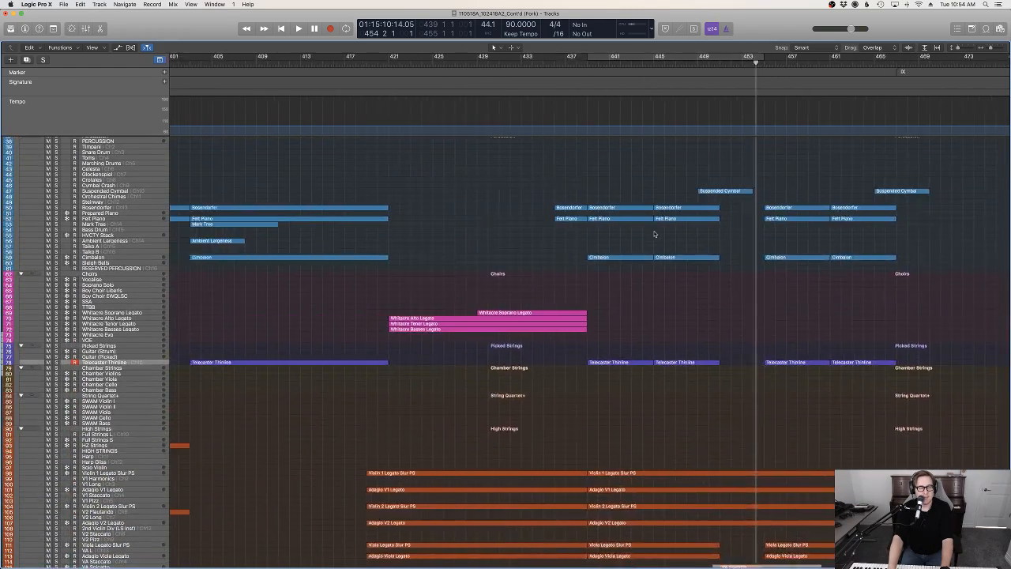
{"action": "scroll", "coordinate": [644, 231], "scroll_direction": "up", "scroll_amount": 10}
{"action": "scroll", "coordinate": [642, 230], "scroll_direction": "down", "scroll_amount": 1}
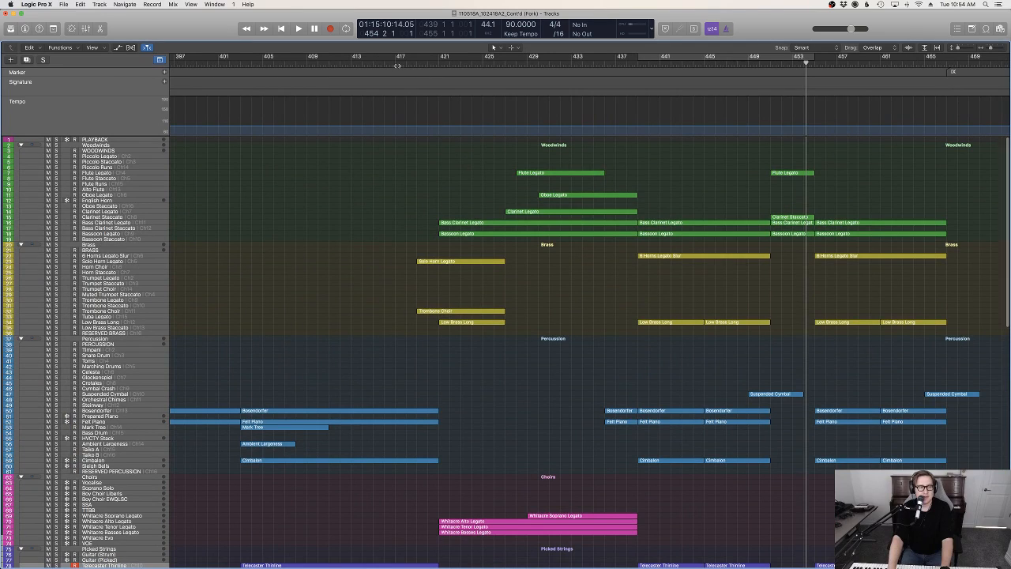
Place the playhead at bar 380, just before marker VIII, and review the arrangement from there to marker IX
{"action": "left_click", "coordinate": [397, 66]}
{"action": "scroll", "coordinate": [540, 338], "scroll_direction": "down", "scroll_amount": 6}
{"action": "scroll", "coordinate": [539, 338], "scroll_direction": "left", "scroll_amount": 5}
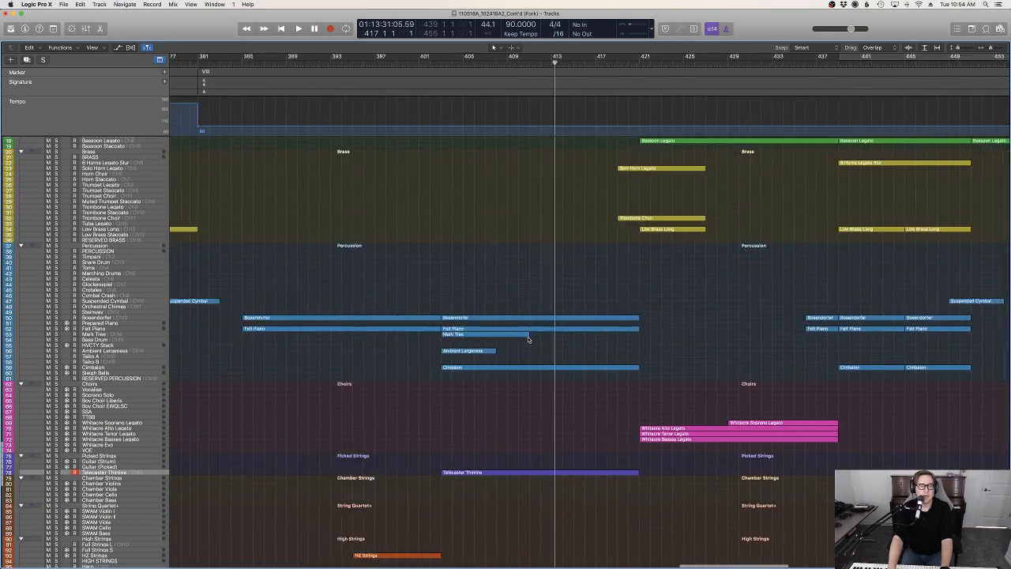
{"action": "scroll", "coordinate": [528, 339], "scroll_direction": "left", "scroll_amount": 5}
{"action": "left_click", "coordinate": [388, 63]}
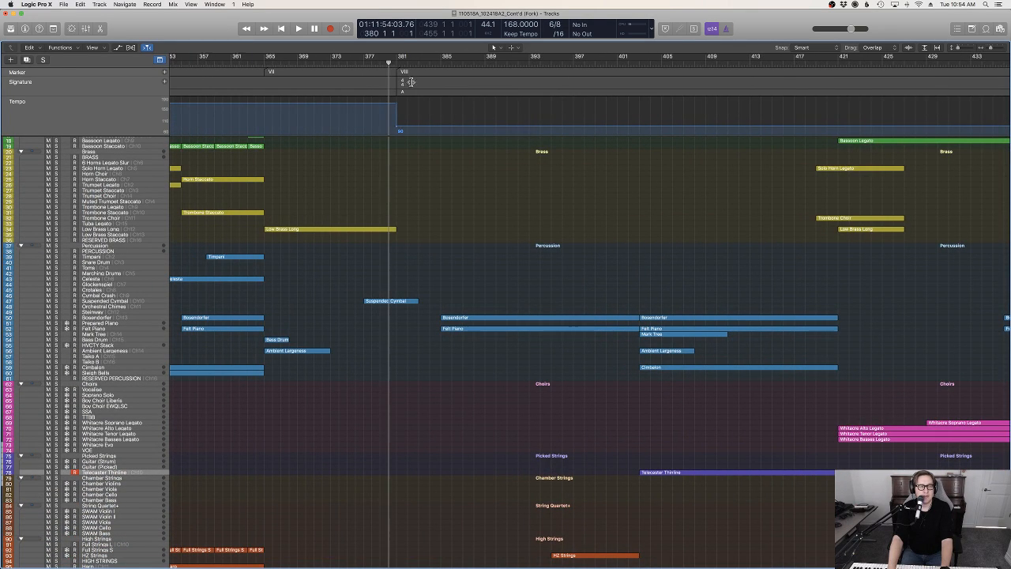
{"action": "scroll", "coordinate": [531, 227], "scroll_direction": "up", "scroll_amount": 5}
{"action": "scroll", "coordinate": [533, 225], "scroll_direction": "right", "scroll_amount": 7}
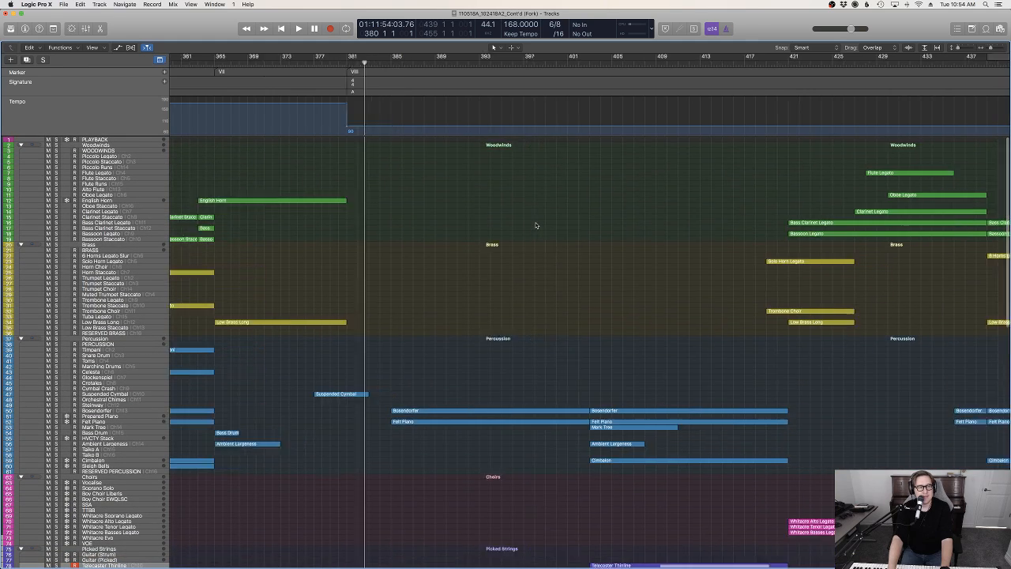
{"action": "scroll", "coordinate": [540, 227], "scroll_direction": "right", "scroll_amount": 5}
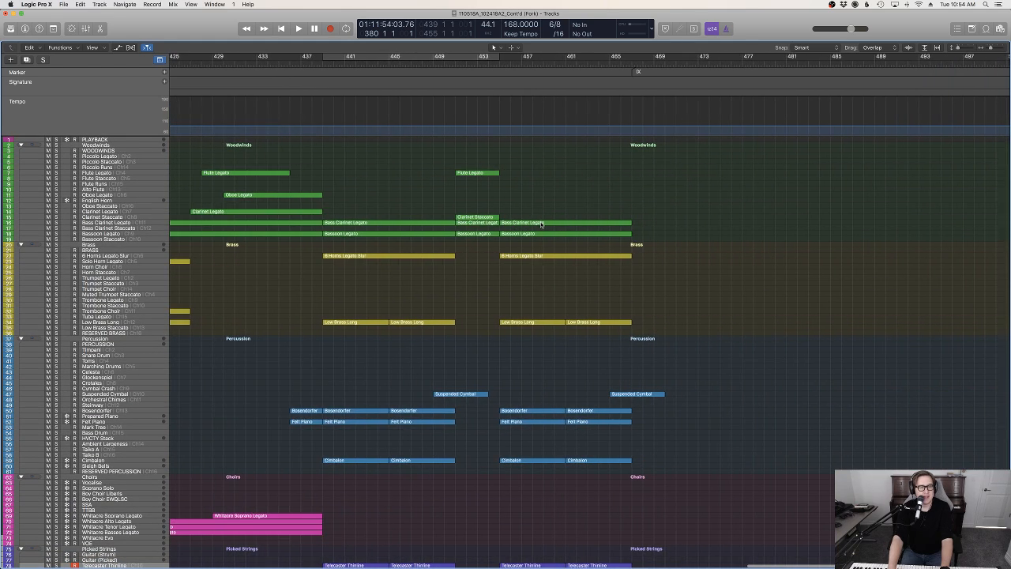
{"action": "scroll", "coordinate": [585, 212], "scroll_direction": "left", "scroll_amount": 13}
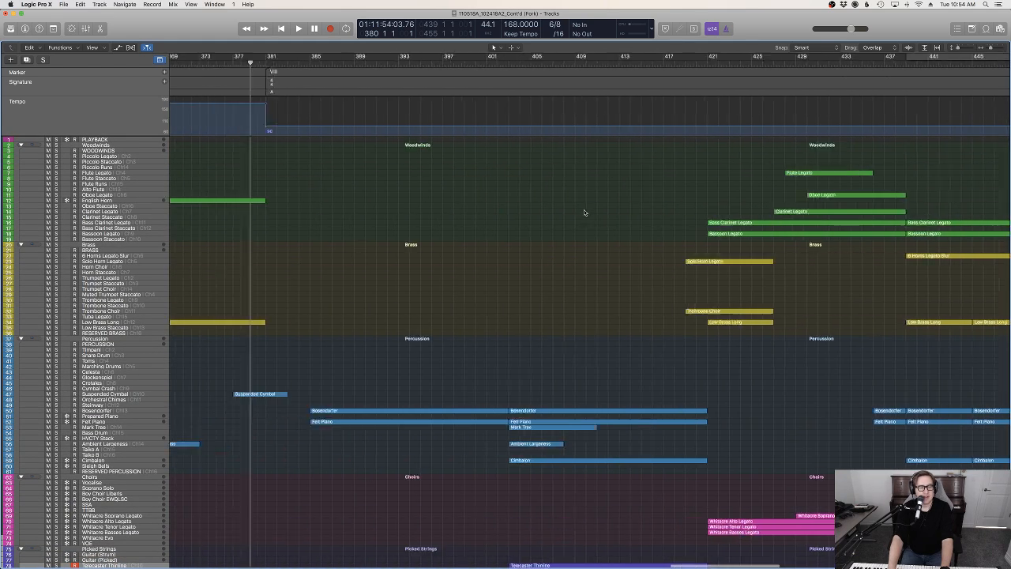
Play the project from shortly before marker VIII, dismiss the System Overload alert, stop playback and place the playhead at bar 385
{"action": "left_click_drag", "start_coordinate": [401, 64], "coordinate": [396, 63]}
{"action": "key", "text": "space"}
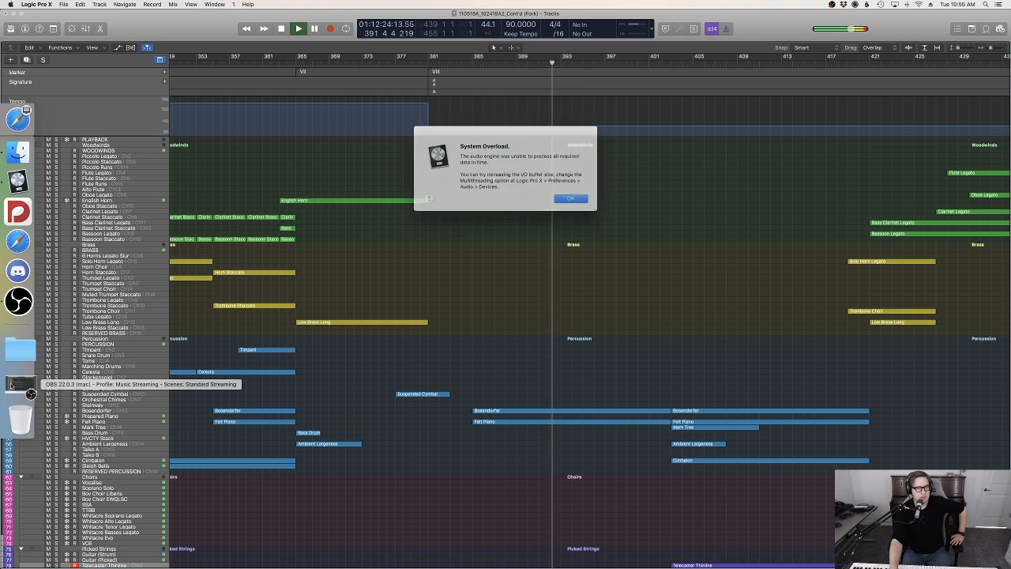
{"action": "left_click", "coordinate": [564, 195]}
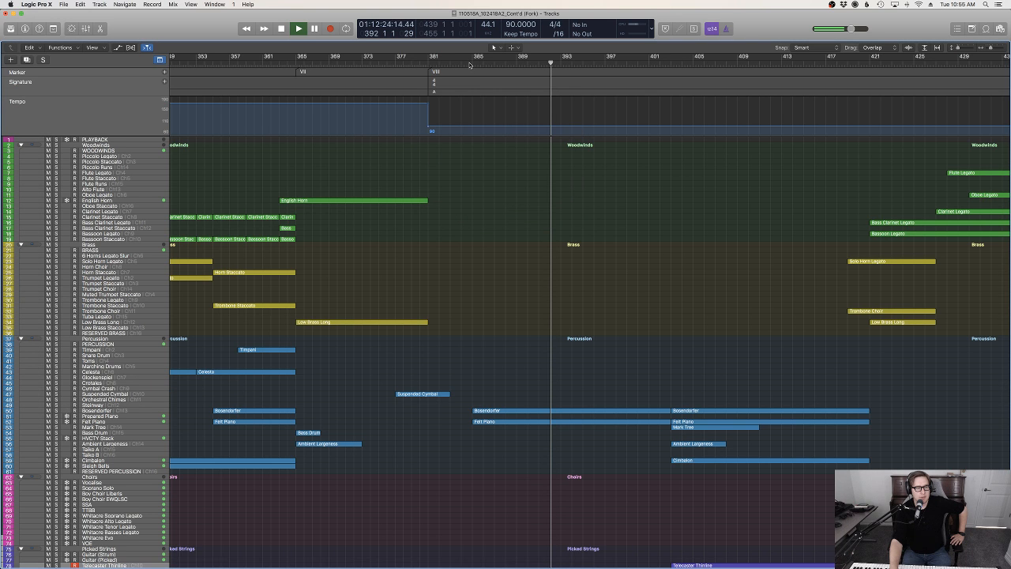
{"action": "key", "text": "space"}
{"action": "left_click", "coordinate": [470, 62]}
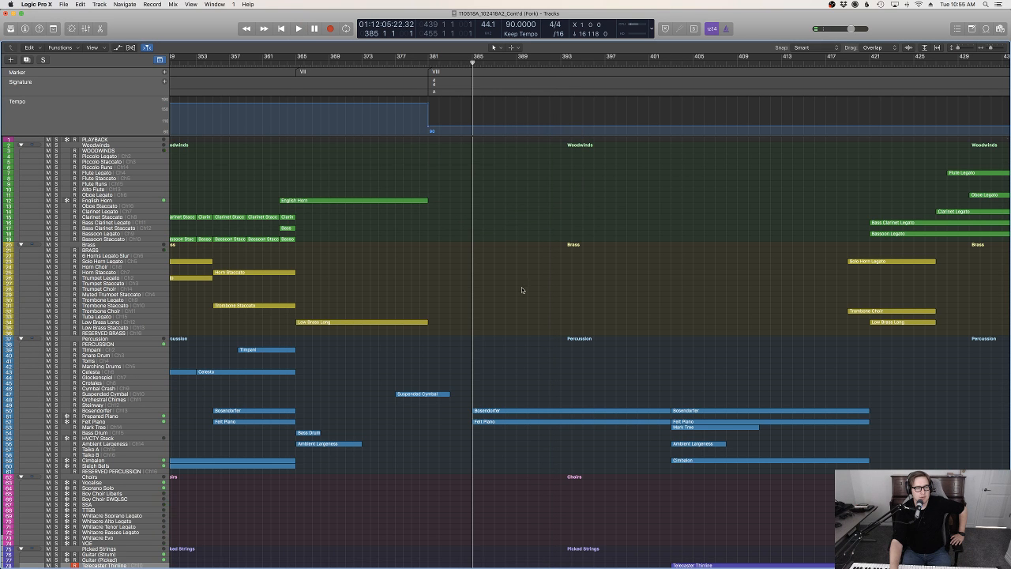
Look over the percussion and string tracks, and restart playback from bar 377, ahead of marker VIII
{"action": "scroll", "coordinate": [521, 288], "scroll_direction": "down", "scroll_amount": 10}
{"action": "scroll", "coordinate": [463, 153], "scroll_direction": "up", "scroll_amount": 3}
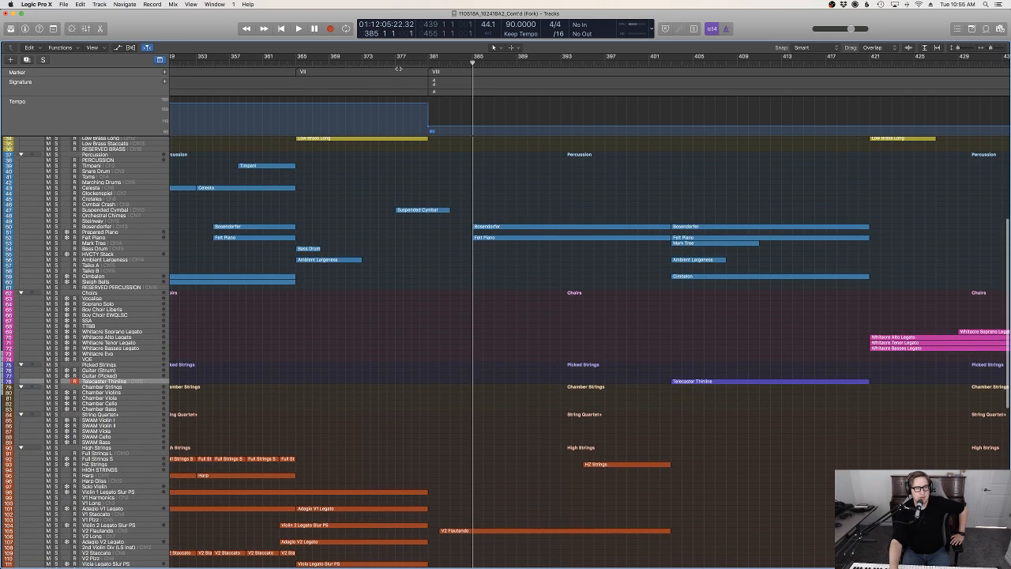
{"action": "left_click", "coordinate": [390, 63]}
{"action": "key", "text": "space"}
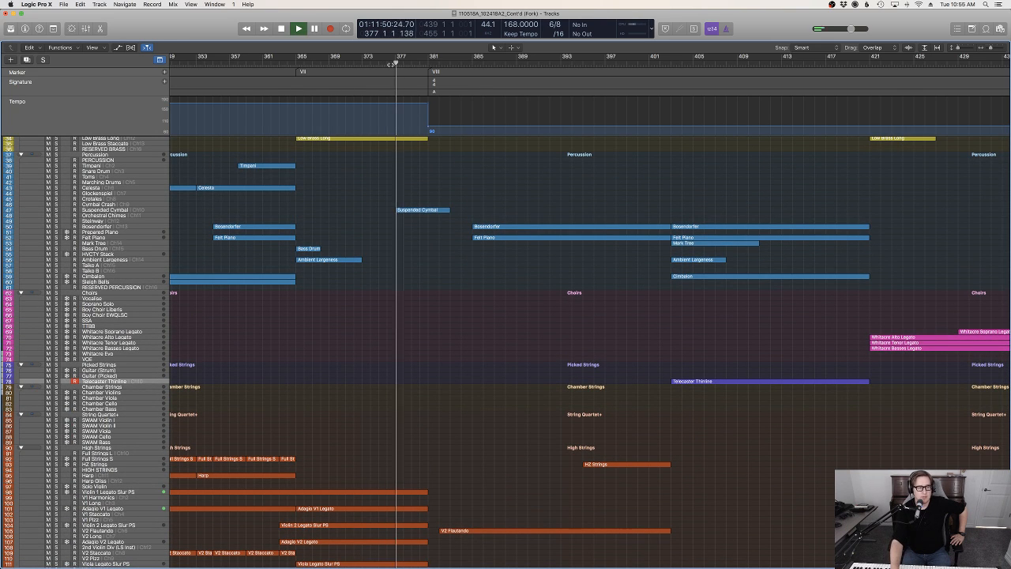
Examine the woodwind, percussion, picked string and string regions while bars 392 to 411 play
{"action": "mouse_move", "coordinate": [1, 353]}
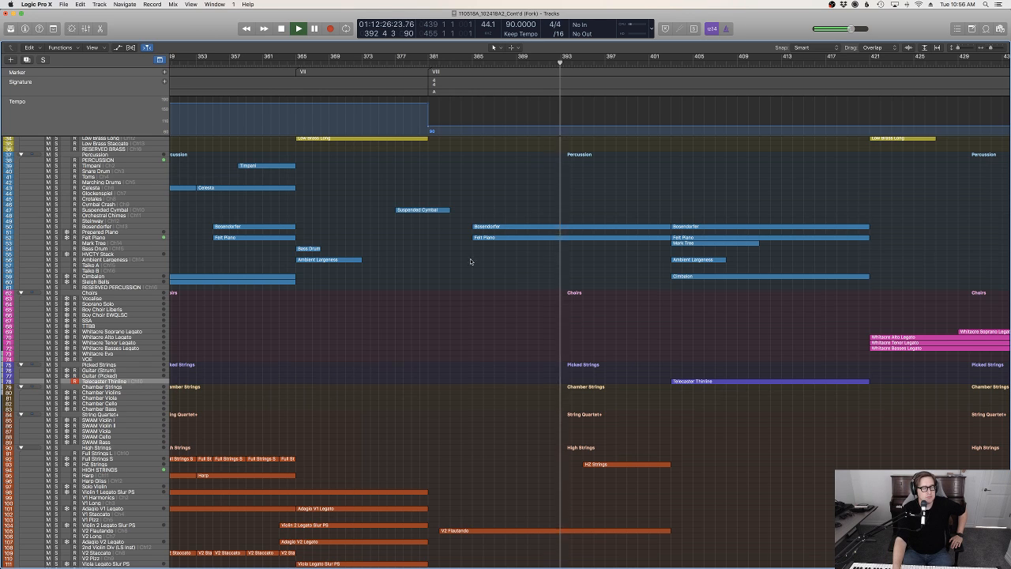
{"action": "scroll", "coordinate": [471, 260], "scroll_direction": "up", "scroll_amount": 5}
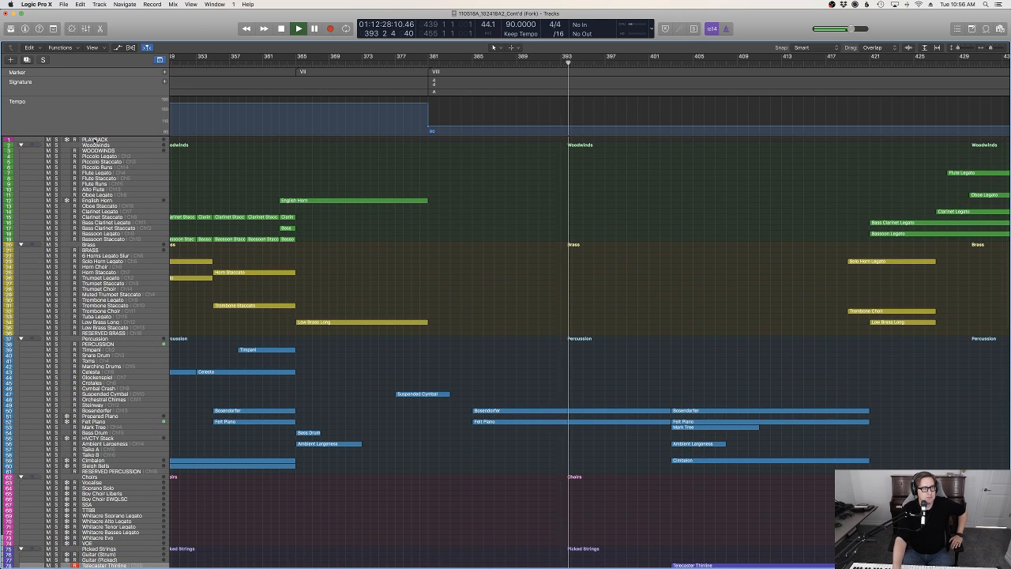
{"action": "scroll", "coordinate": [553, 318], "scroll_direction": "down", "scroll_amount": 1}
{"action": "scroll", "coordinate": [553, 318], "scroll_direction": "down", "scroll_amount": 10}
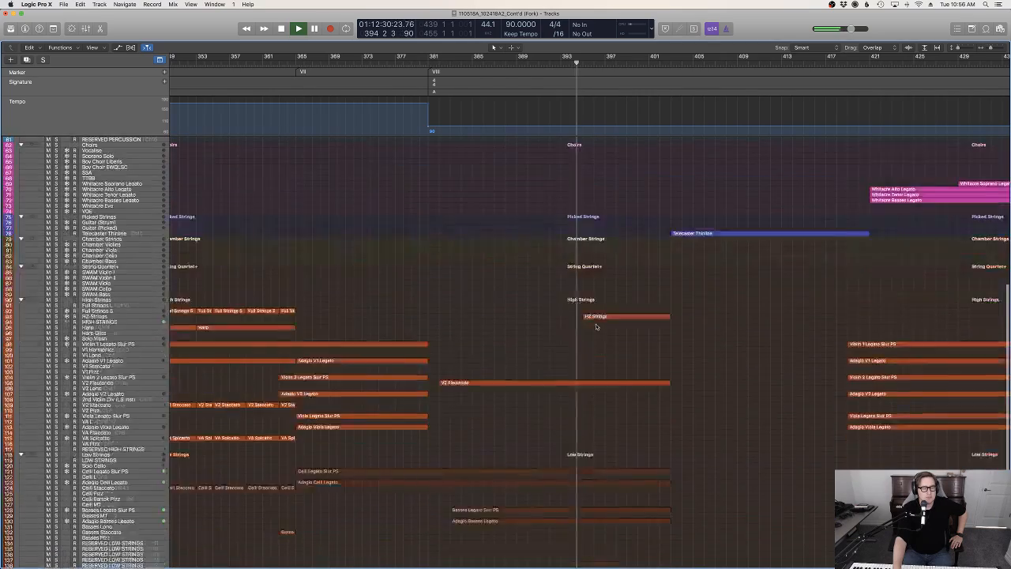
{"action": "scroll", "coordinate": [685, 348], "scroll_direction": "up", "scroll_amount": 3}
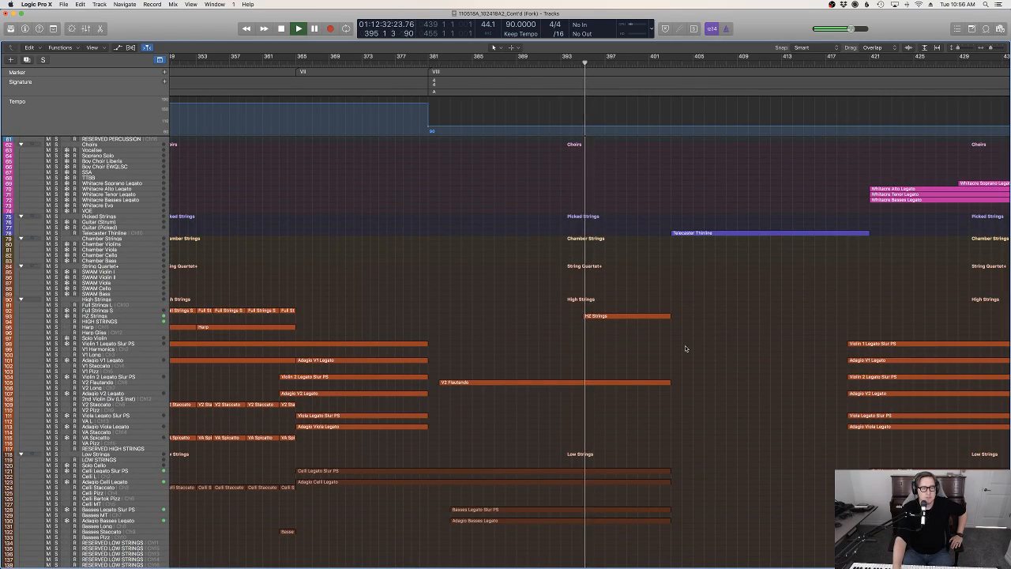
{"action": "scroll", "coordinate": [686, 348], "scroll_direction": "up", "scroll_amount": 8}
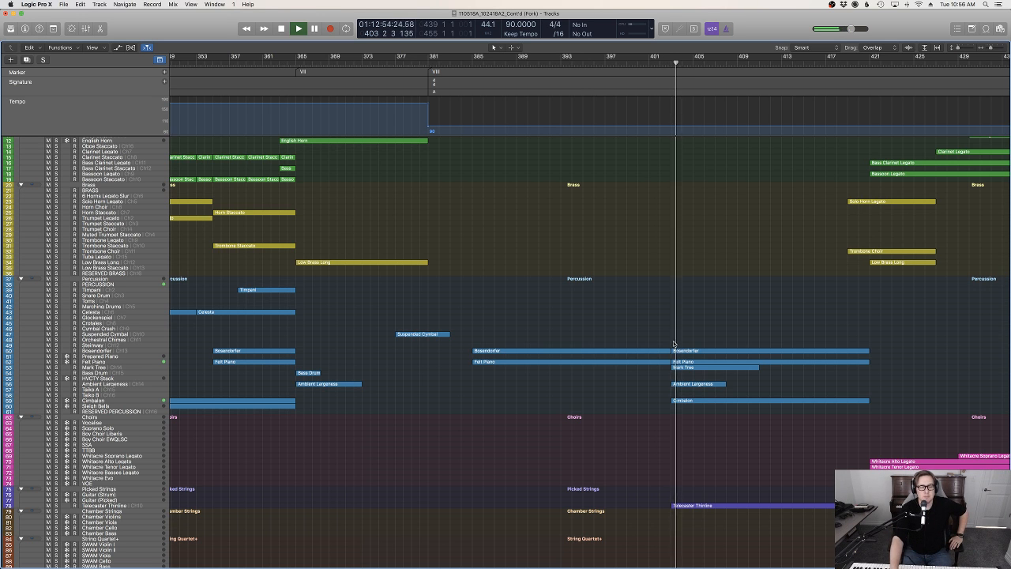
{"action": "scroll", "coordinate": [763, 403], "scroll_direction": "down", "scroll_amount": 1}
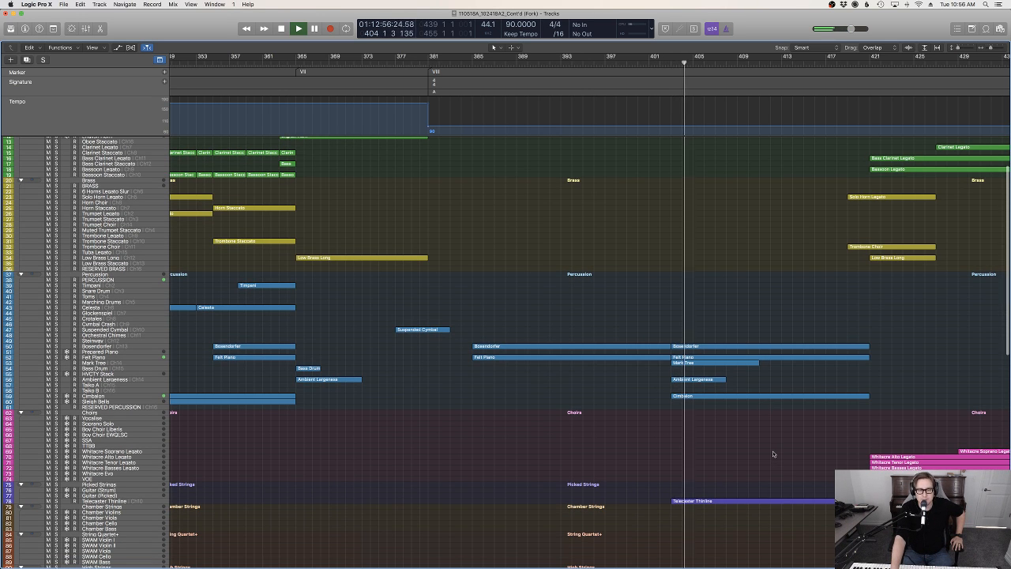
{"action": "scroll", "coordinate": [774, 453], "scroll_direction": "down", "scroll_amount": 5}
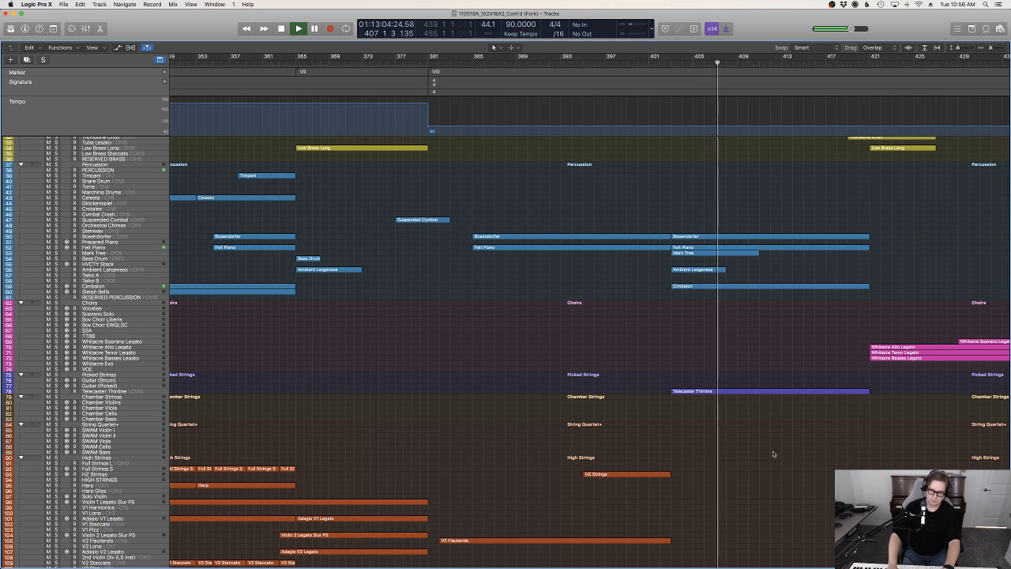
{"action": "scroll", "coordinate": [759, 450], "scroll_direction": "up", "scroll_amount": 1}
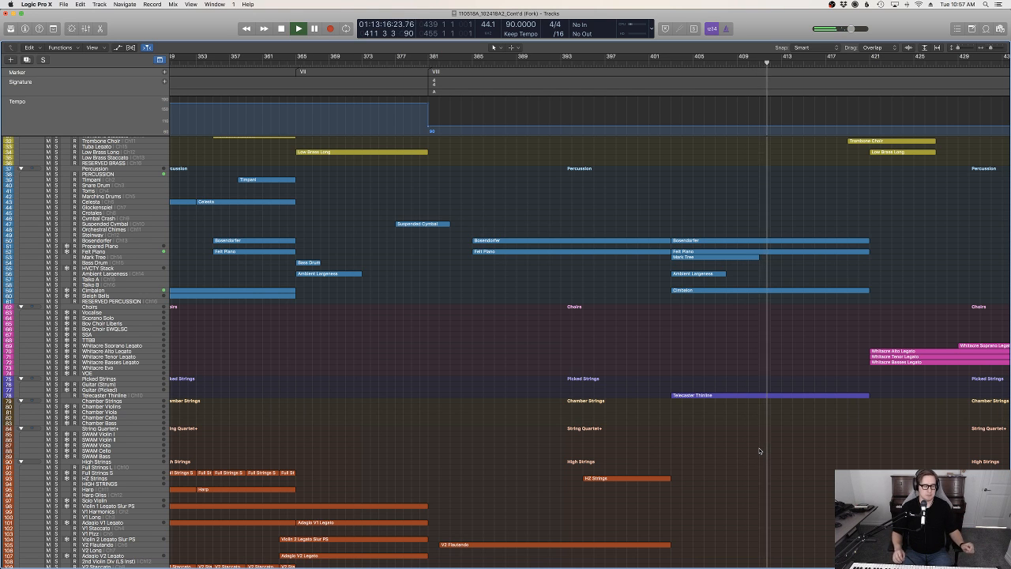
Examine the brass, woodwind, choir and string entries while bars 412 to 437 play
{"action": "scroll", "coordinate": [775, 443], "scroll_direction": "left", "scroll_amount": 1}
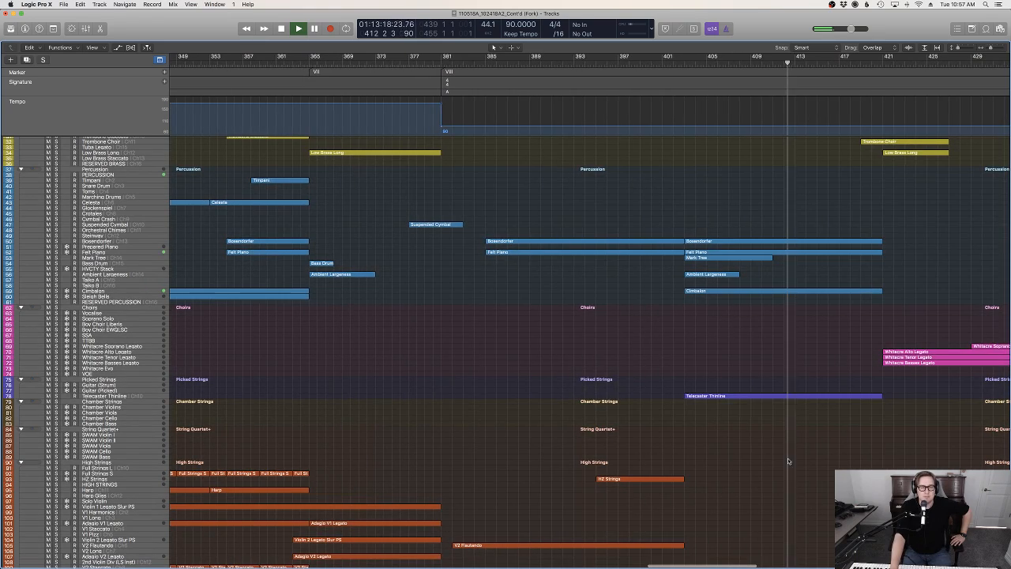
{"action": "scroll", "coordinate": [790, 459], "scroll_direction": "up", "scroll_amount": 5}
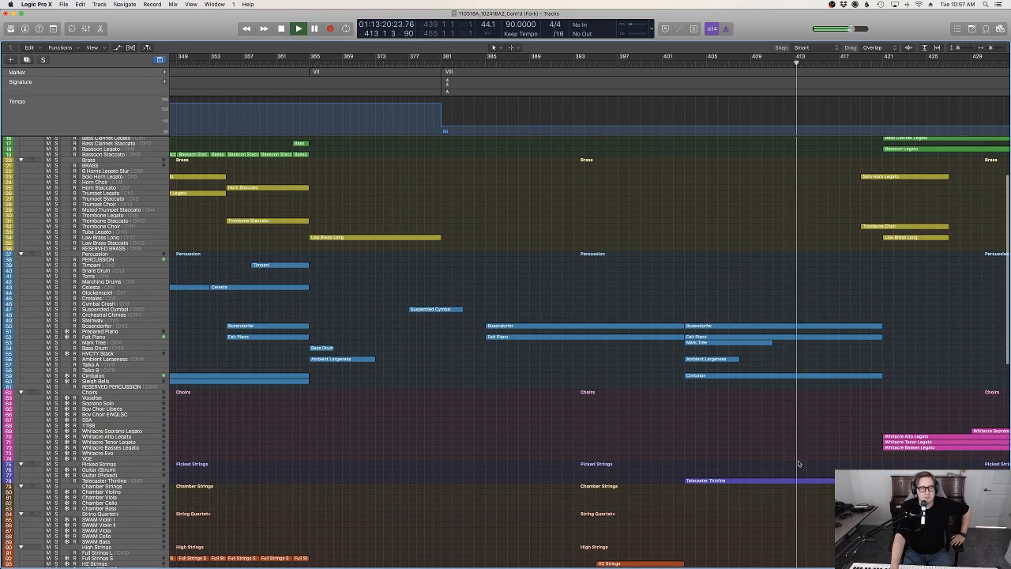
{"action": "scroll", "coordinate": [800, 461], "scroll_direction": "up", "scroll_amount": 3}
{"action": "scroll", "coordinate": [799, 460], "scroll_direction": "right", "scroll_amount": 3}
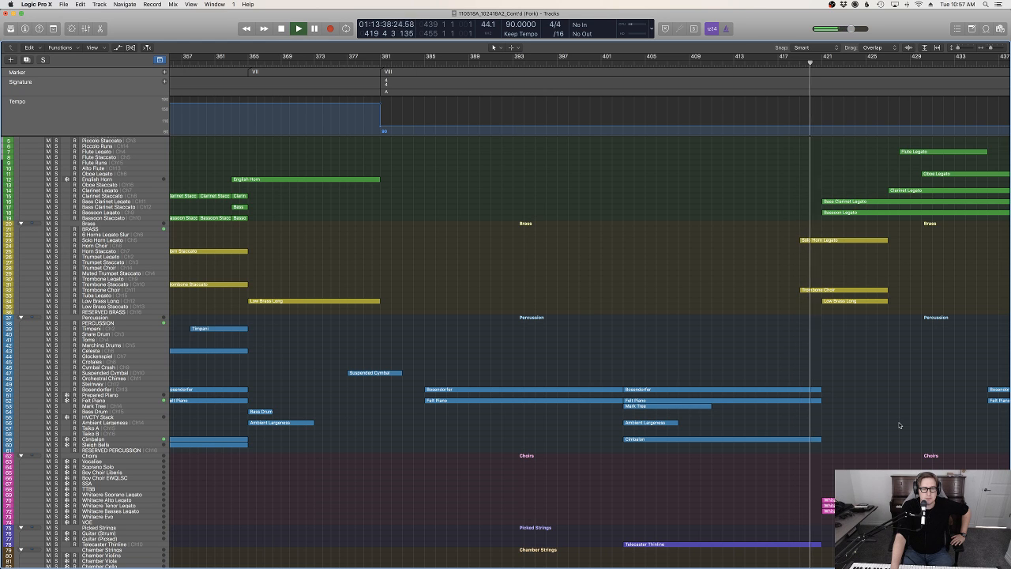
{"action": "scroll", "coordinate": [899, 425], "scroll_direction": "down", "scroll_amount": 8}
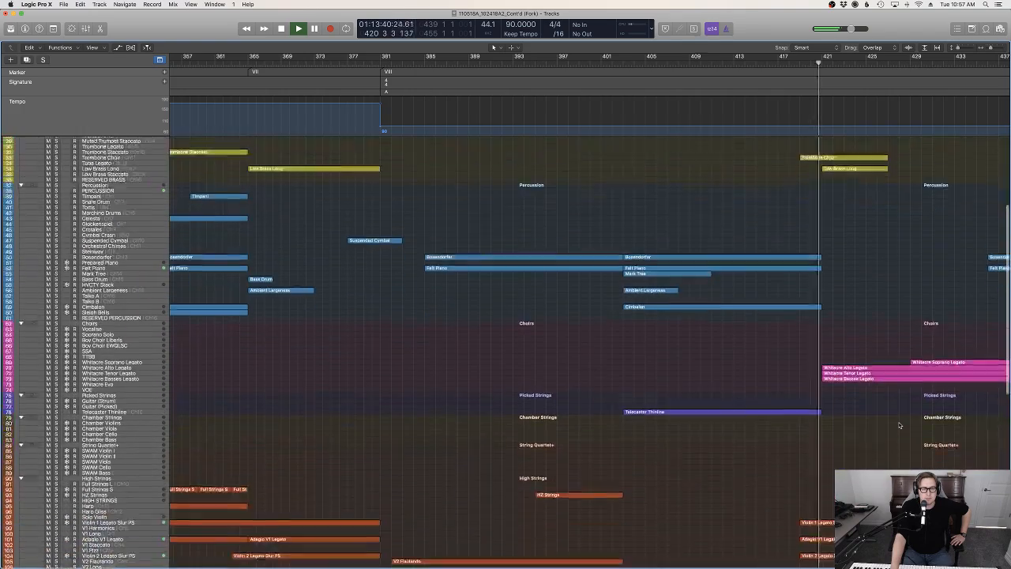
{"action": "scroll", "coordinate": [899, 426], "scroll_direction": "right", "scroll_amount": 5}
{"action": "scroll", "coordinate": [899, 425], "scroll_direction": "up", "scroll_amount": 9}
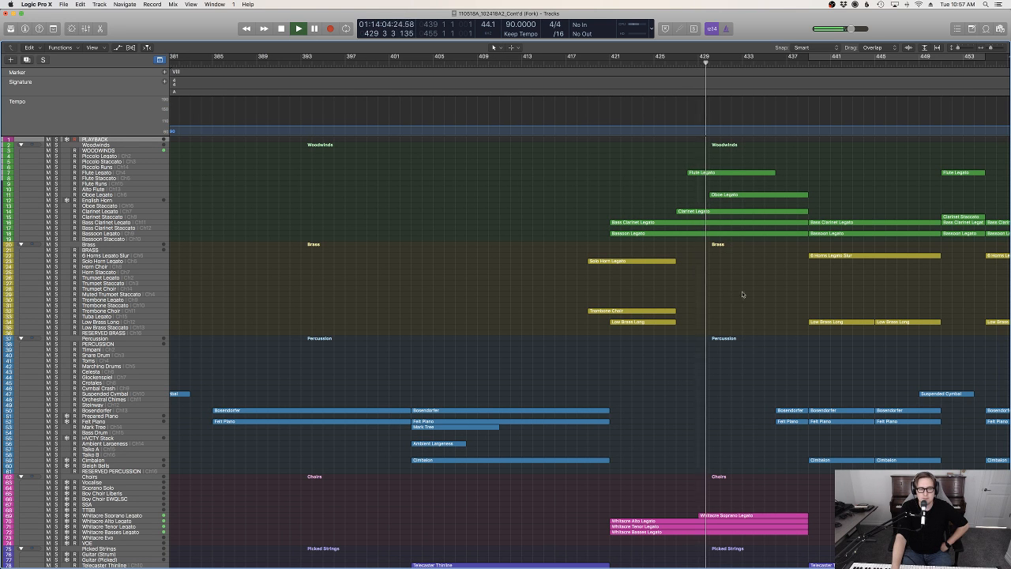
{"action": "scroll", "coordinate": [743, 390], "scroll_direction": "down", "scroll_amount": 5}
{"action": "scroll", "coordinate": [743, 391], "scroll_direction": "up", "scroll_amount": 5}
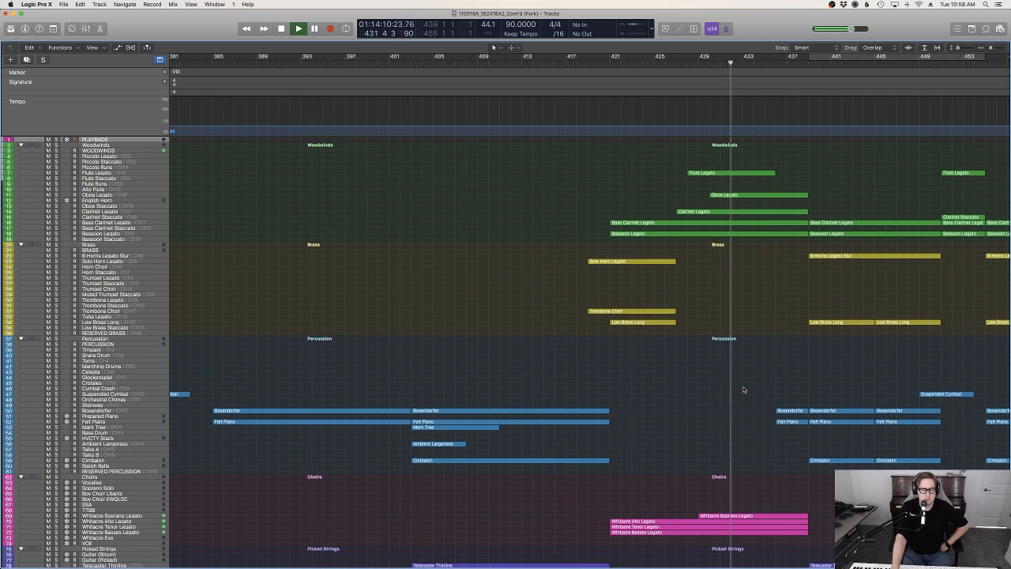
{"action": "scroll", "coordinate": [742, 390], "scroll_direction": "down", "scroll_amount": 1}
{"action": "scroll", "coordinate": [742, 389], "scroll_direction": "right", "scroll_amount": 3}
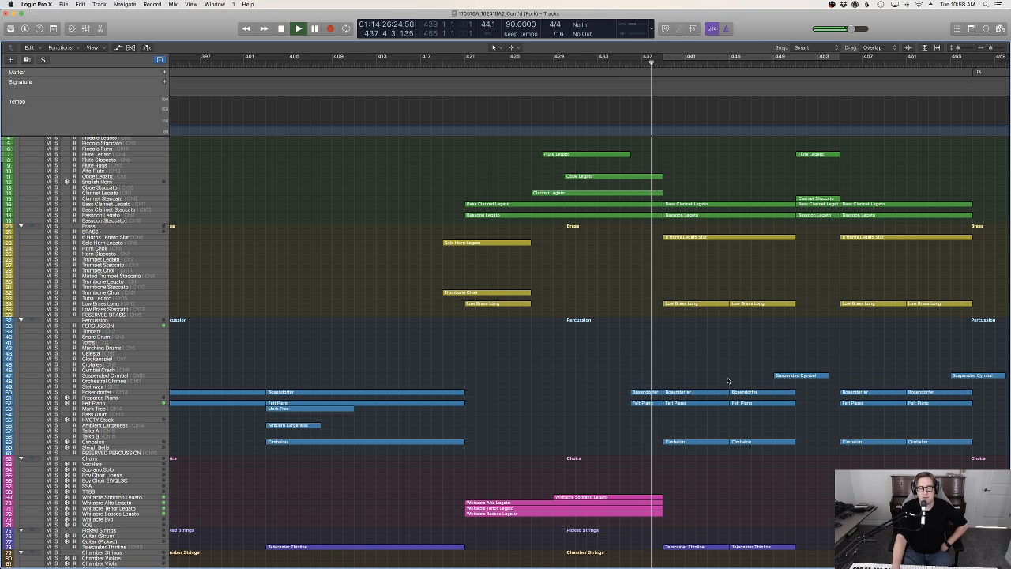
Examine how the regions are layered across the track groups while bars 439 to 453 play
{"action": "scroll", "coordinate": [723, 363], "scroll_direction": "down", "scroll_amount": 6}
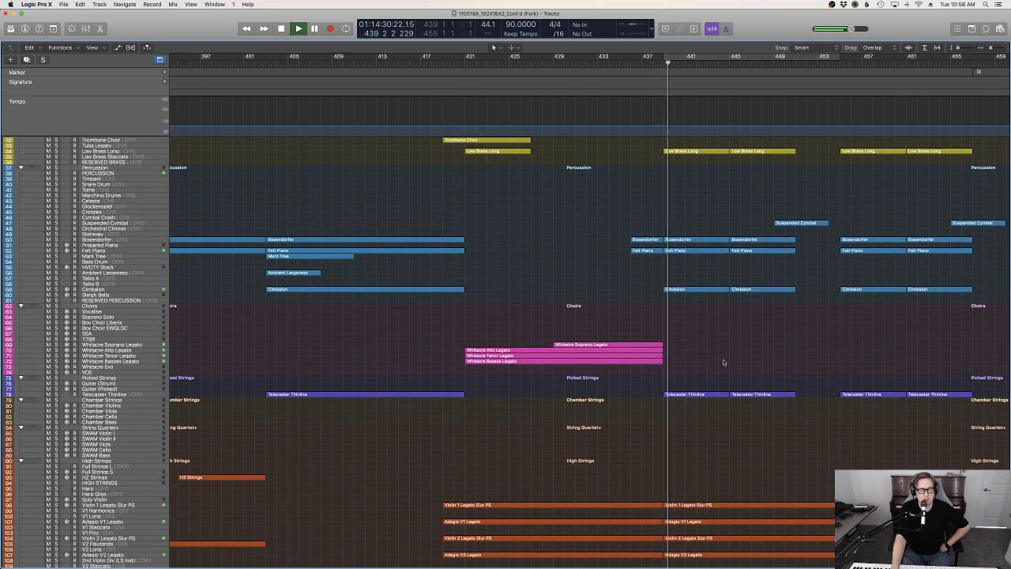
{"action": "scroll", "coordinate": [723, 362], "scroll_direction": "up", "scroll_amount": 5}
{"action": "scroll", "coordinate": [723, 362], "scroll_direction": "right", "scroll_amount": 3}
{"action": "scroll", "coordinate": [723, 361], "scroll_direction": "right", "scroll_amount": 1}
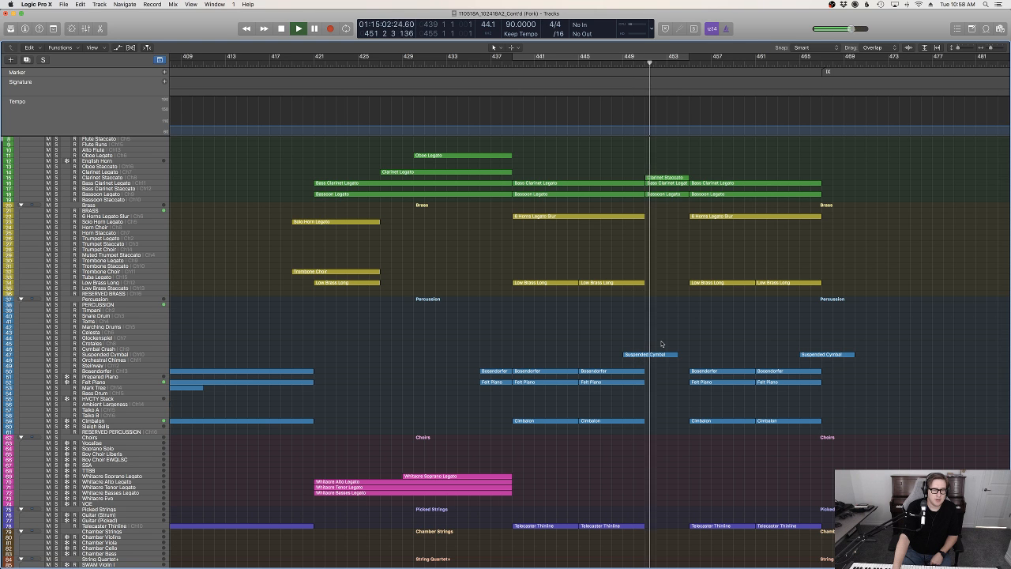
{"action": "scroll", "coordinate": [662, 344], "scroll_direction": "down", "scroll_amount": 4}
{"action": "scroll", "coordinate": [662, 344], "scroll_direction": "down", "scroll_amount": 4}
{"action": "scroll", "coordinate": [662, 344], "scroll_direction": "up", "scroll_amount": 6}
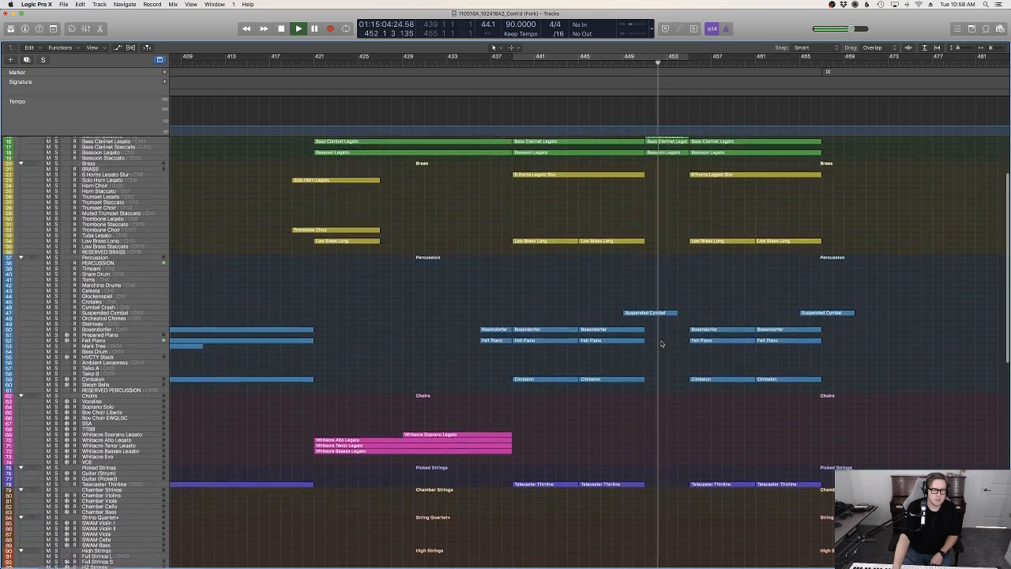
{"action": "scroll", "coordinate": [662, 344], "scroll_direction": "up", "scroll_amount": 1}
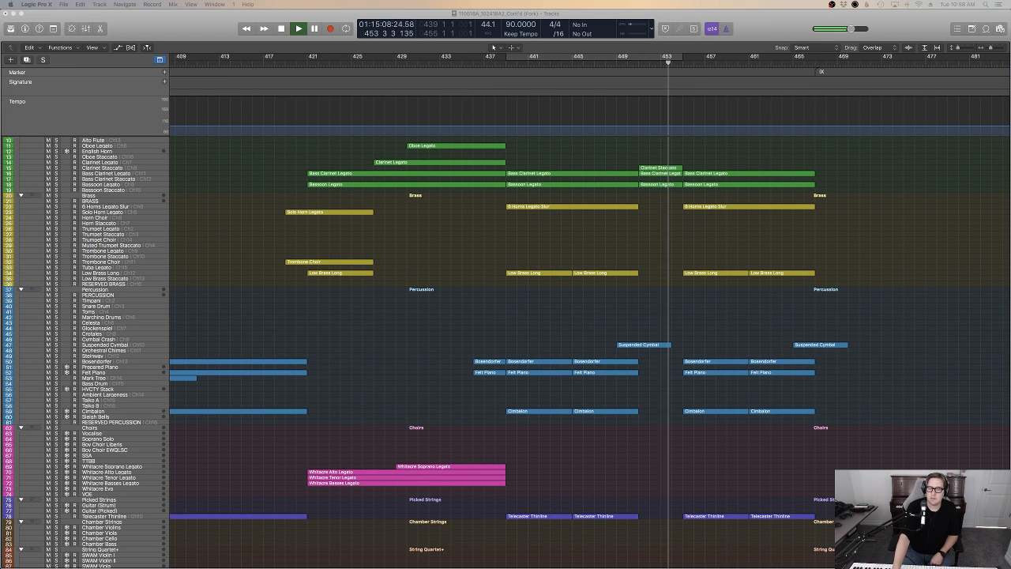
Undo the last action in the project
{"action": "key", "text": "super+z"}
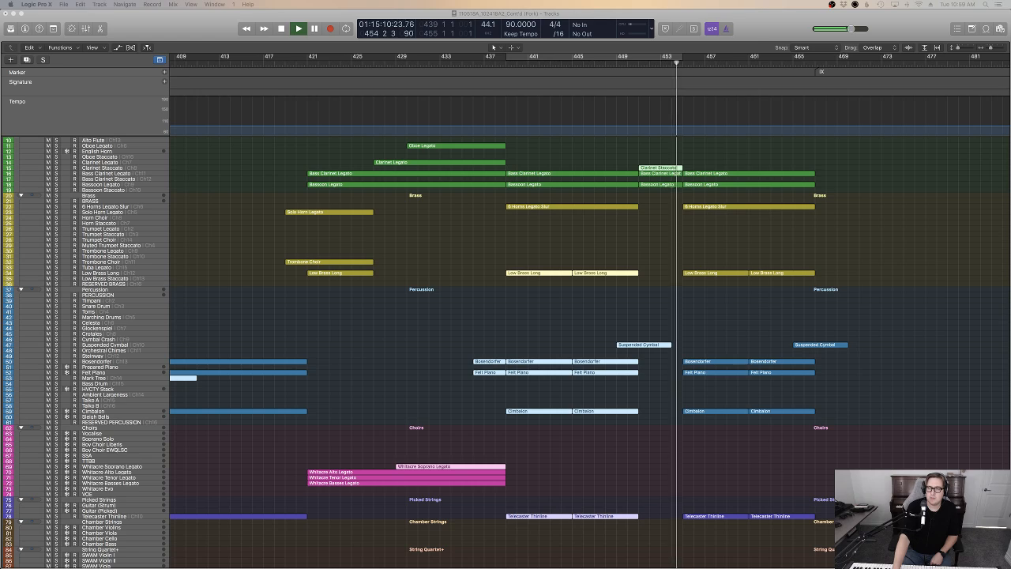
Examine the woodwind, brass, percussion and string regions while bars 454 to 467 play, and stop playback past marker IX
{"action": "left_click", "coordinate": [893, 294]}
{"action": "scroll", "coordinate": [894, 295], "scroll_direction": "down", "scroll_amount": 8}
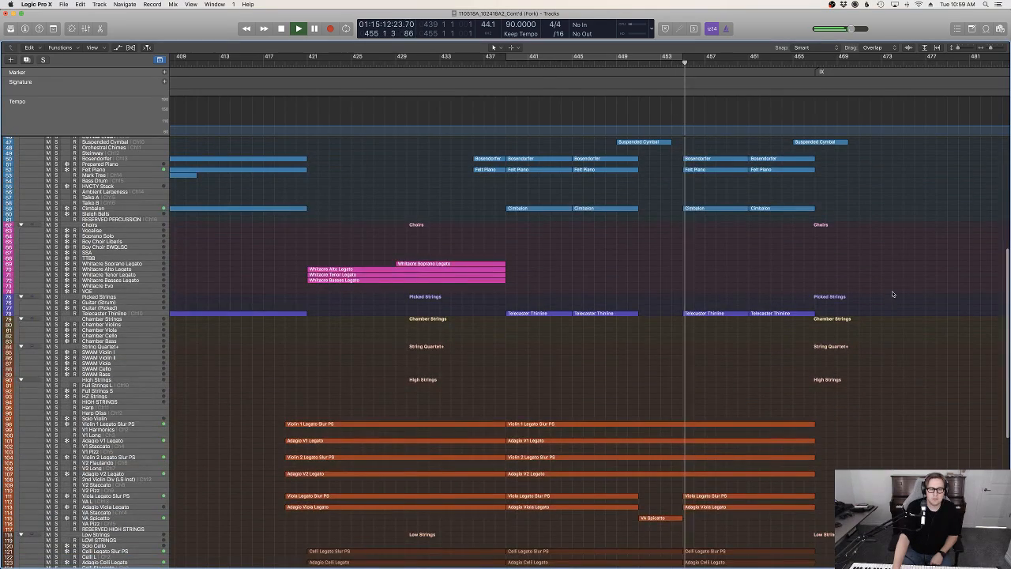
{"action": "scroll", "coordinate": [894, 294], "scroll_direction": "up", "scroll_amount": 10}
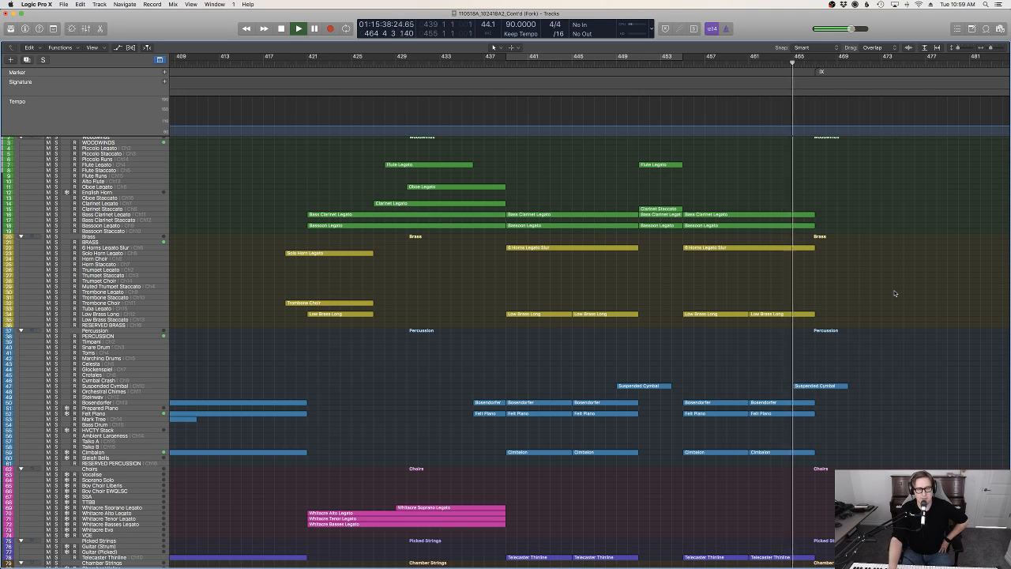
{"action": "scroll", "coordinate": [895, 294], "scroll_direction": "down", "scroll_amount": 5}
{"action": "scroll", "coordinate": [893, 295], "scroll_direction": "down", "scroll_amount": 14}
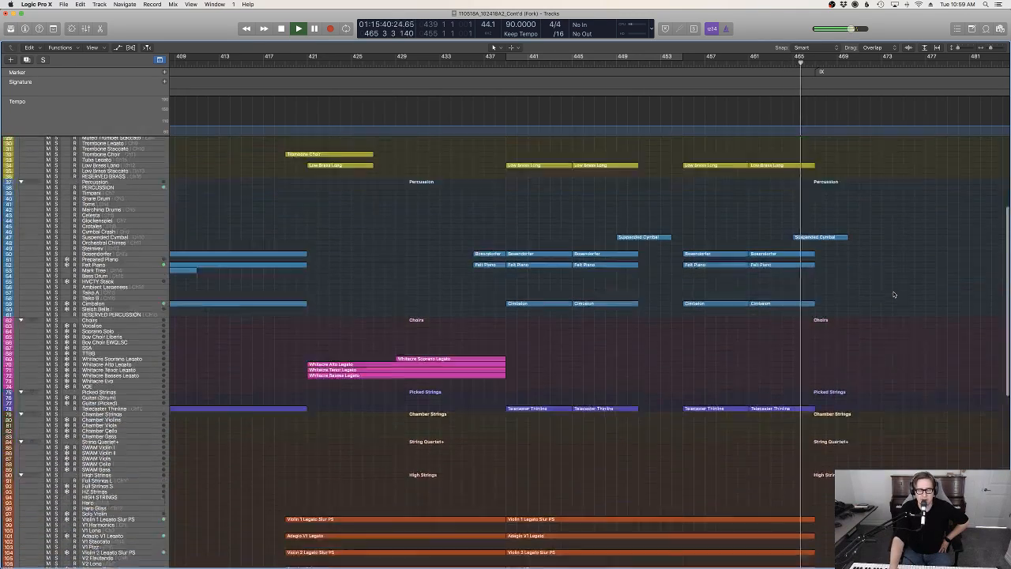
{"action": "scroll", "coordinate": [894, 294], "scroll_direction": "down", "scroll_amount": 10}
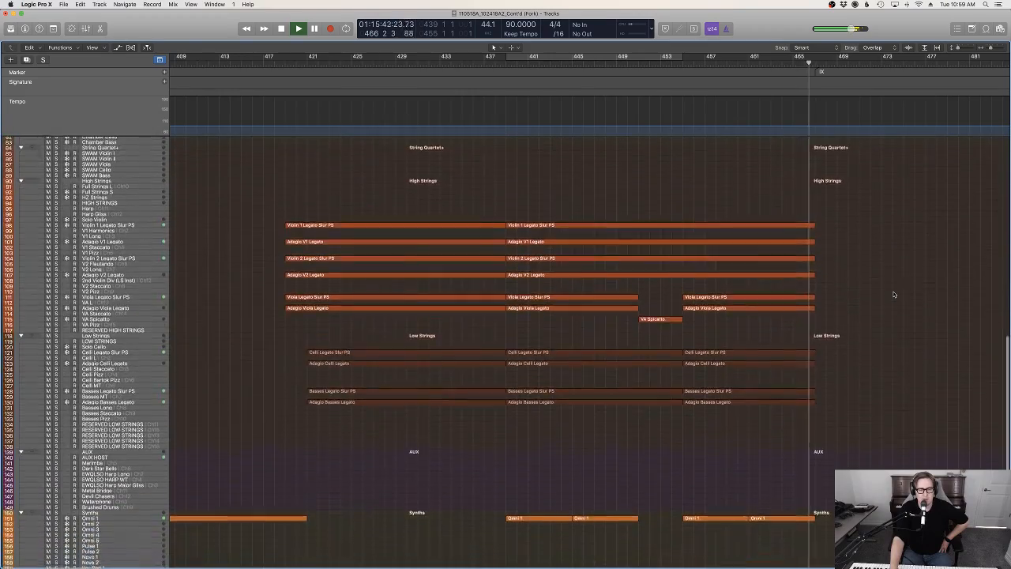
{"action": "scroll", "coordinate": [894, 294], "scroll_direction": "up", "scroll_amount": 9}
{"action": "scroll", "coordinate": [893, 295], "scroll_direction": "up", "scroll_amount": 18}
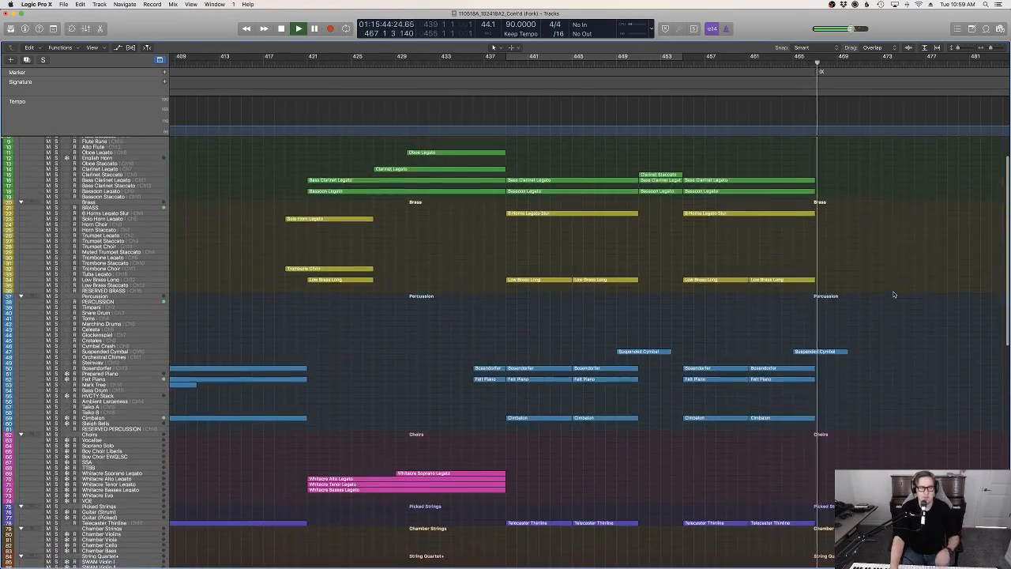
{"action": "key", "text": "space"}
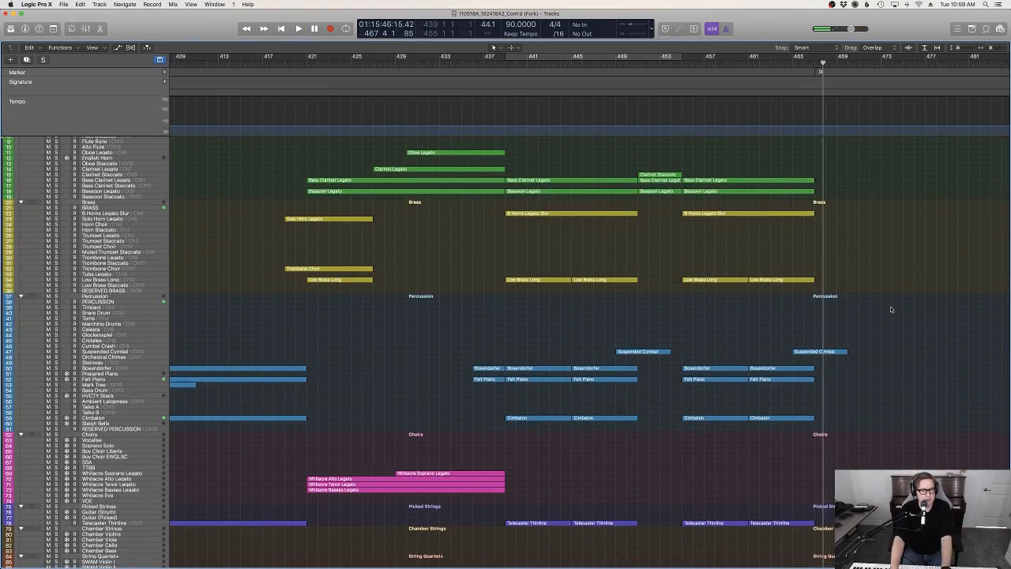
Place the playhead at bar 467 and select the Bosendorfer track for recording
{"action": "scroll", "coordinate": [891, 309], "scroll_direction": "down", "scroll_amount": 17}
{"action": "left_click_drag", "start_coordinate": [786, 64], "coordinate": [814, 63]}
{"action": "scroll", "coordinate": [865, 195], "scroll_direction": "up", "scroll_amount": 17}
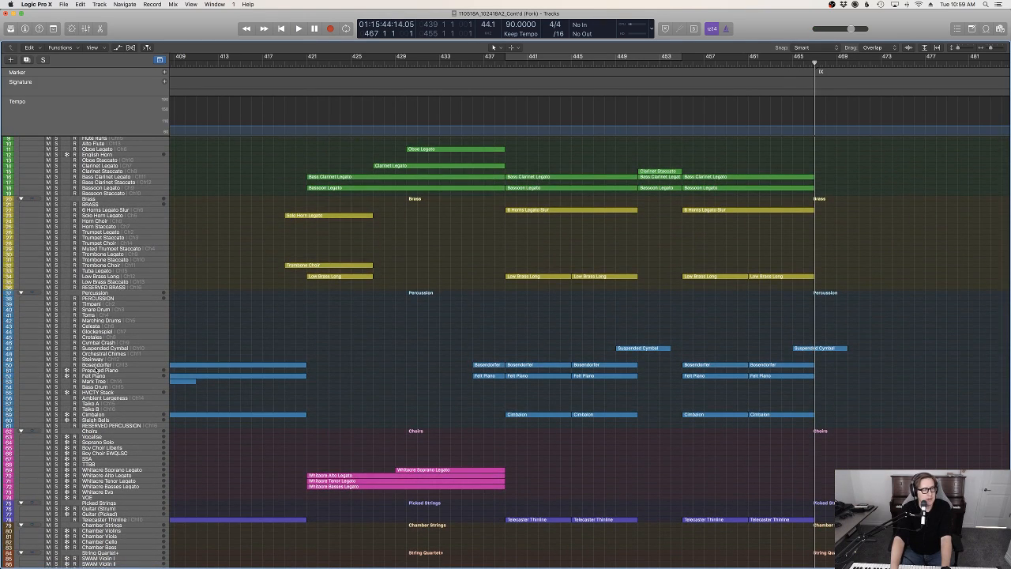
{"action": "left_click", "coordinate": [96, 366]}
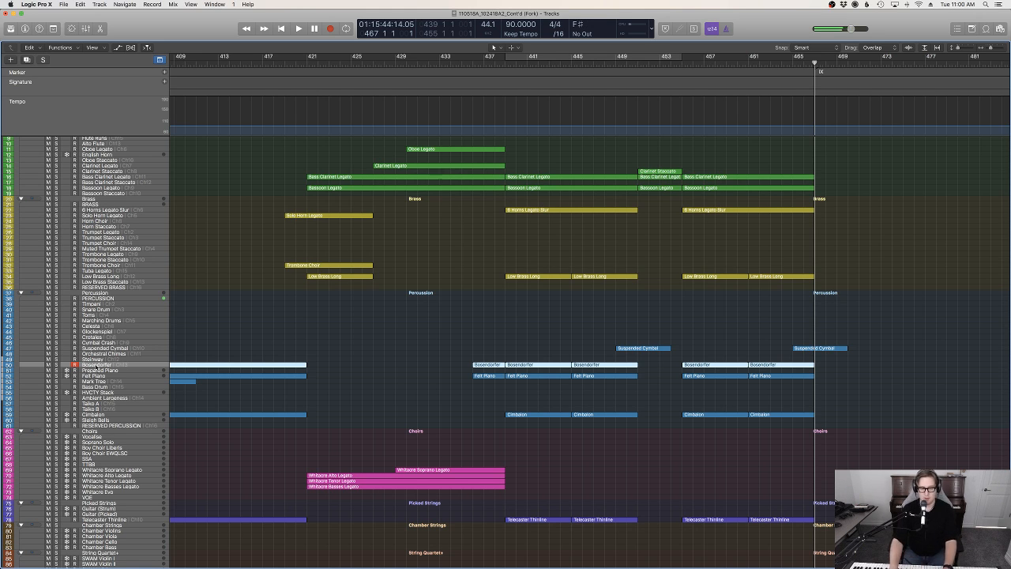
{"action": "scroll", "coordinate": [309, 527], "scroll_direction": "down", "scroll_amount": 10}
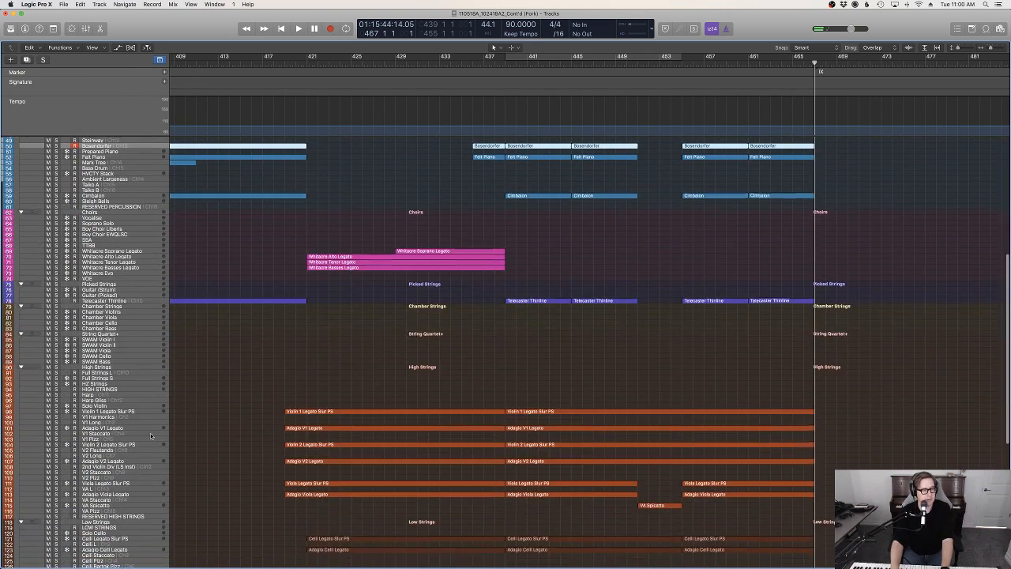
{"action": "left_click", "coordinate": [826, 67]}
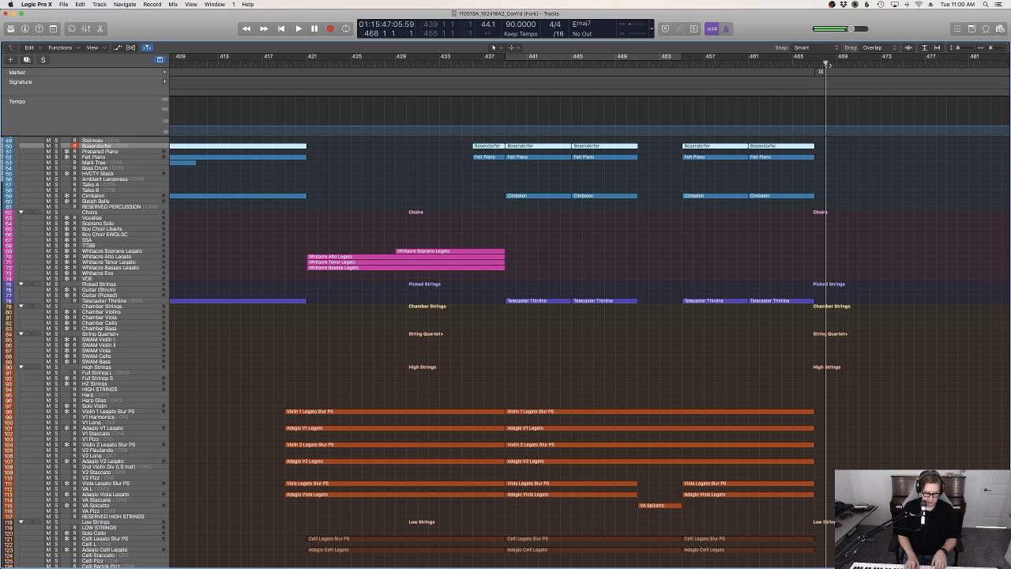
{"action": "key", "text": "space"}
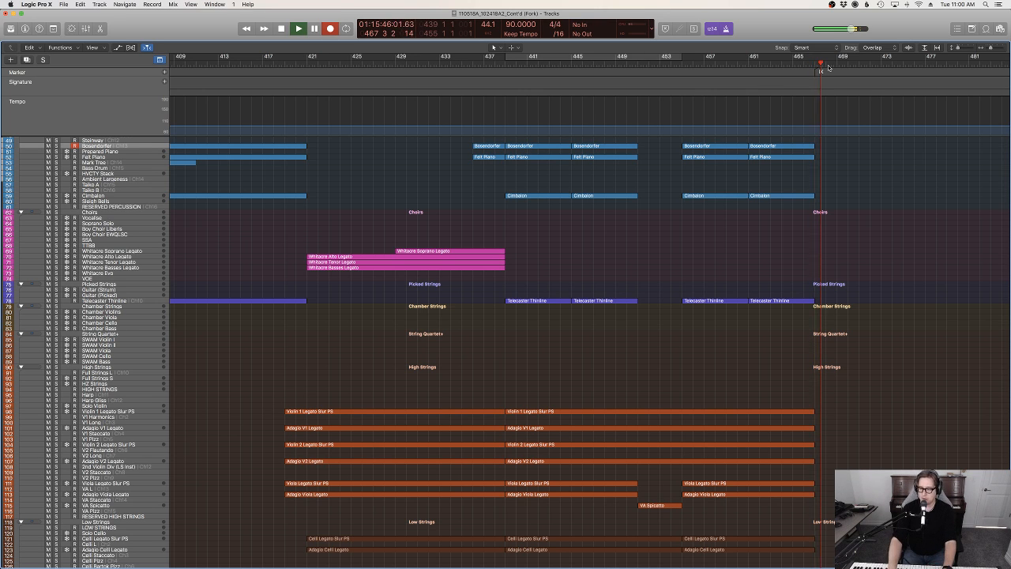
{"action": "key", "text": "space"}
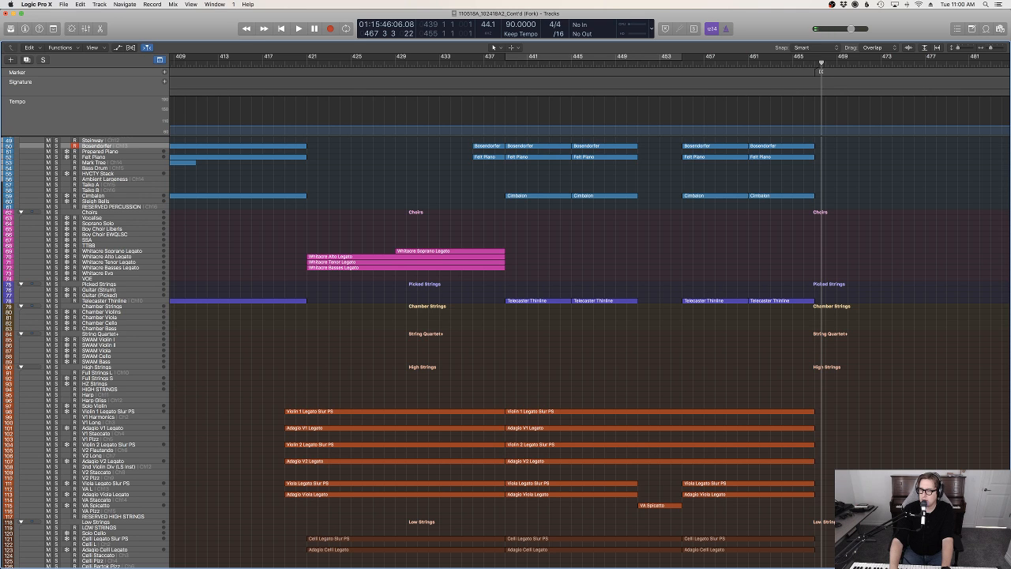
Try to record a piano take on the Bosendorfer track from bar 470, and undo the take
{"action": "left_click", "coordinate": [845, 64]}
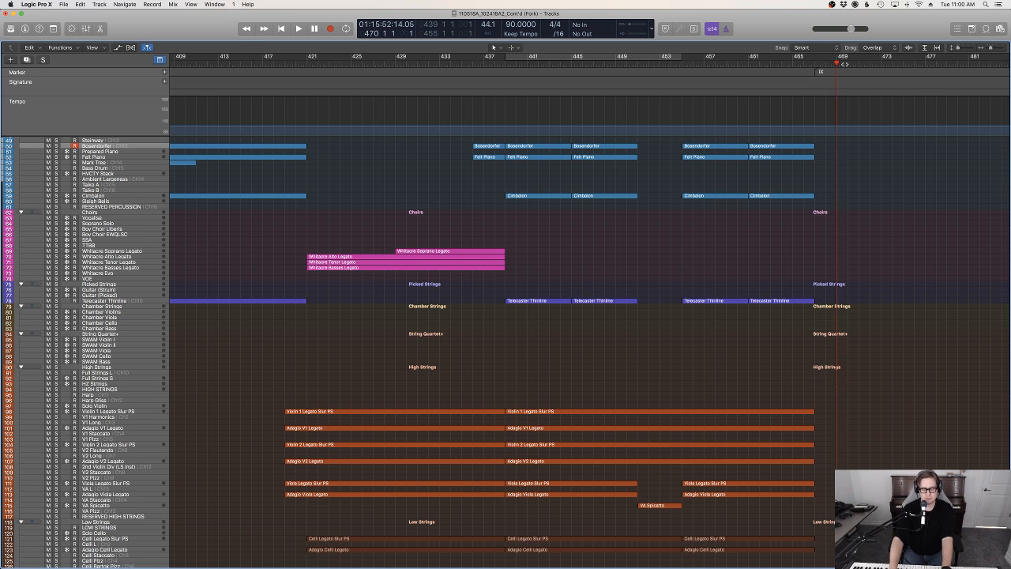
{"action": "key", "text": "space"}
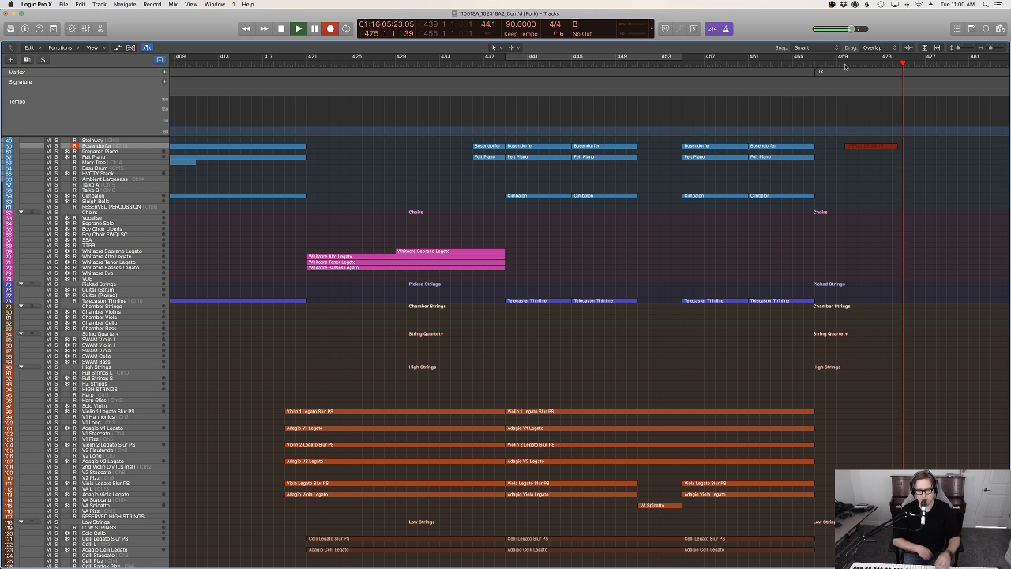
{"action": "key", "text": "space"}
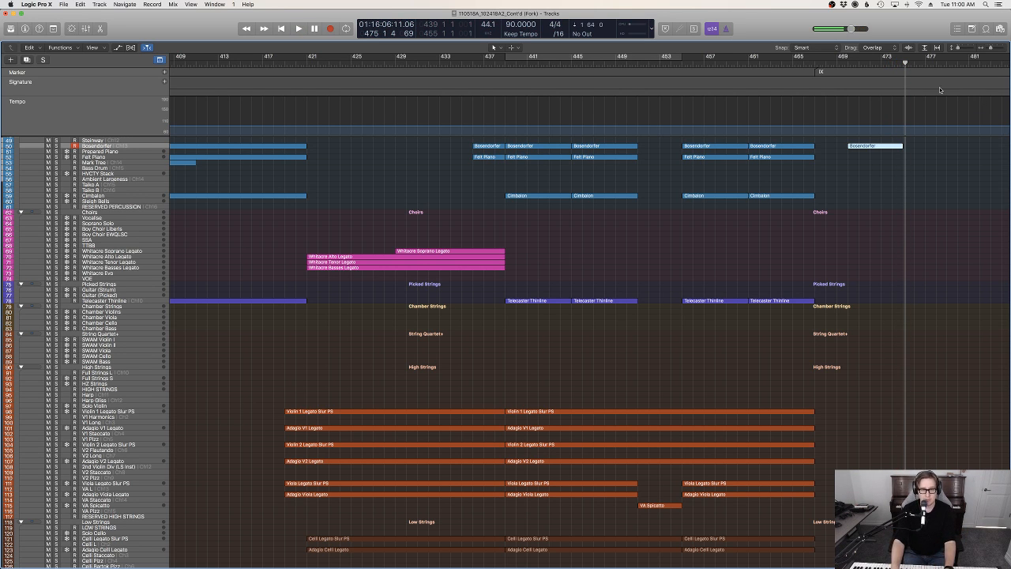
{"action": "key", "text": "cmd+z"}
Record a four-bar piano part on the Bosendorfer track starting at bar 469 and check its notes in the Piano Roll
{"action": "left_click", "coordinate": [839, 61]}
{"action": "key", "text": "space"}
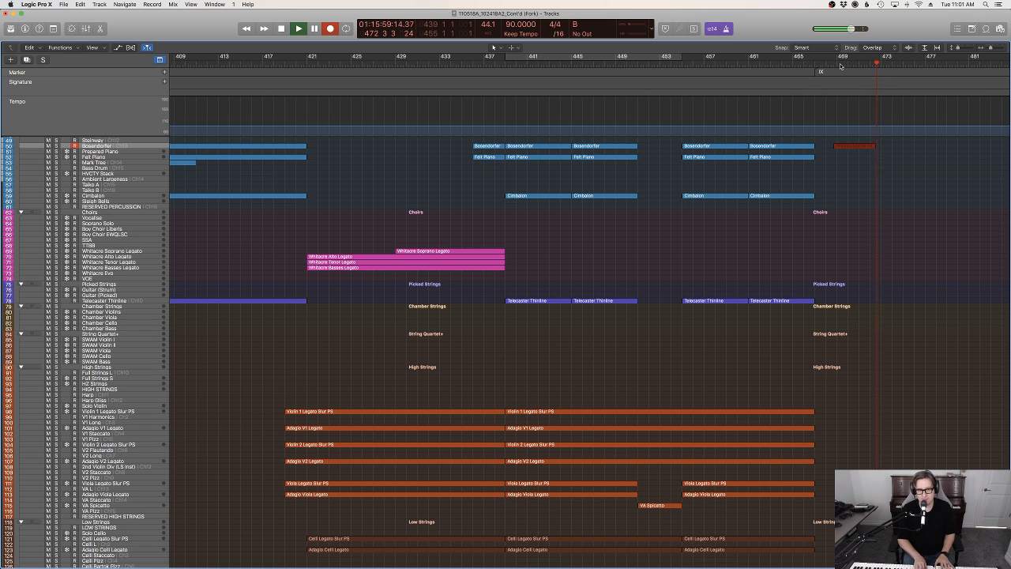
{"action": "key", "text": "space"}
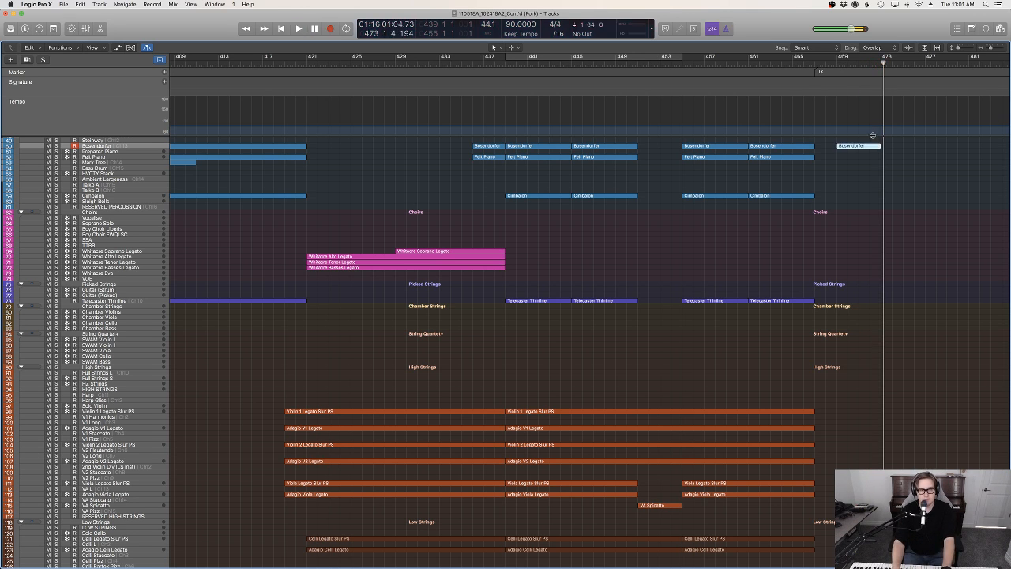
{"action": "key", "text": "p"}
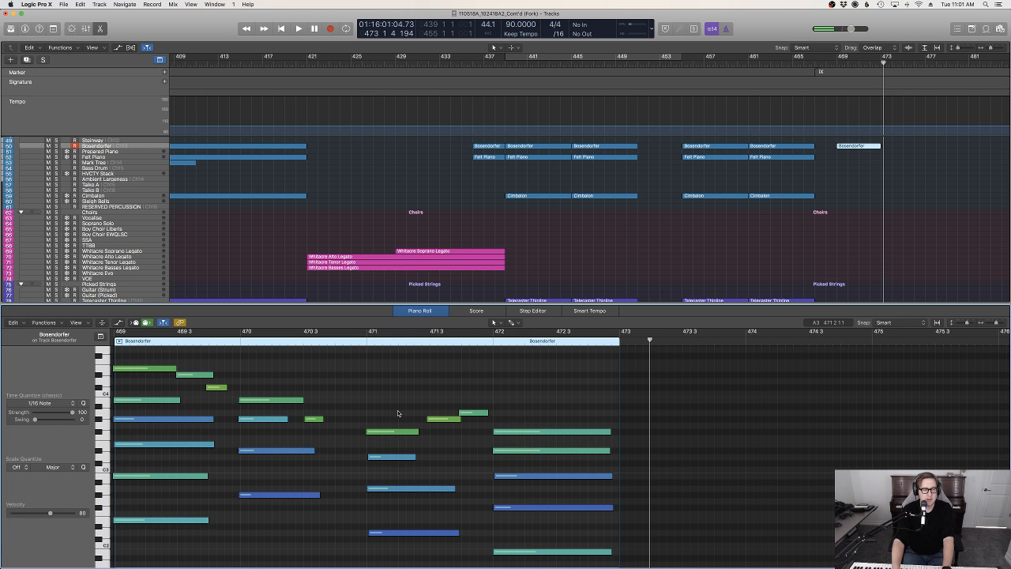
{"action": "key", "text": "p"}
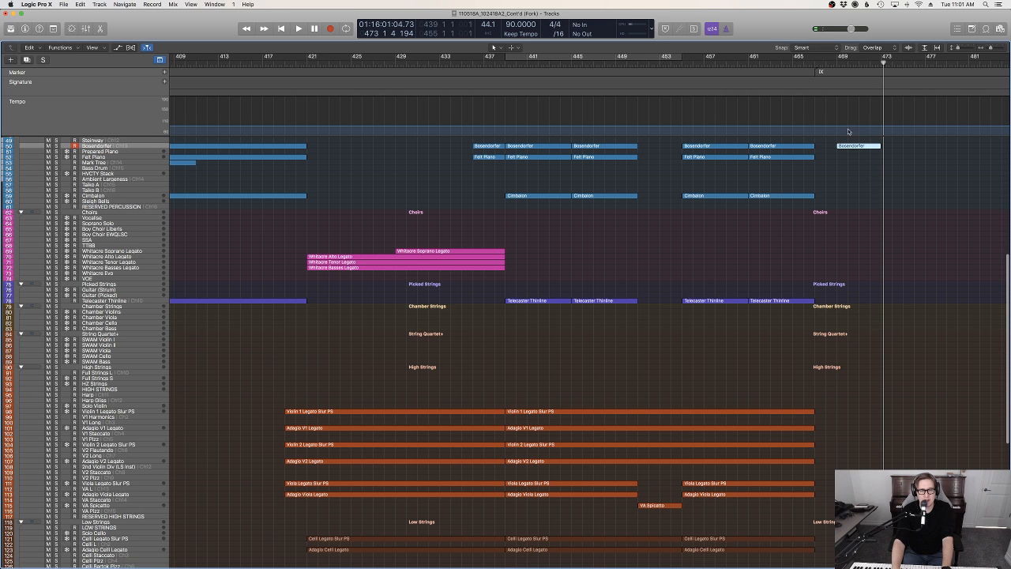
Trim the start of the new Bosendorfer region to bar 469 and move the region to bar 467
{"action": "left_click_drag", "start_coordinate": [825, 145], "coordinate": [850, 217]}
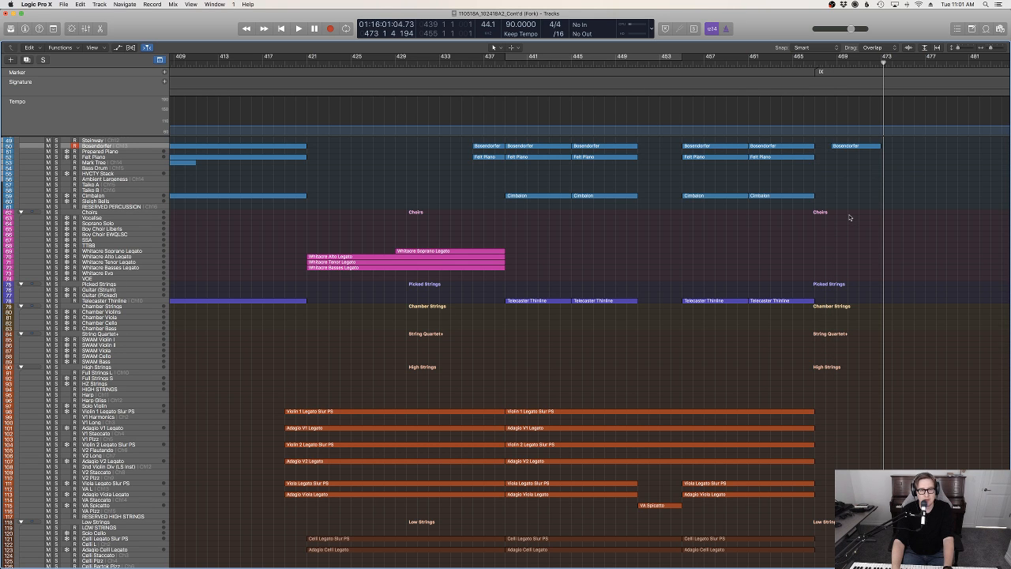
{"action": "double_click", "coordinate": [844, 147]}
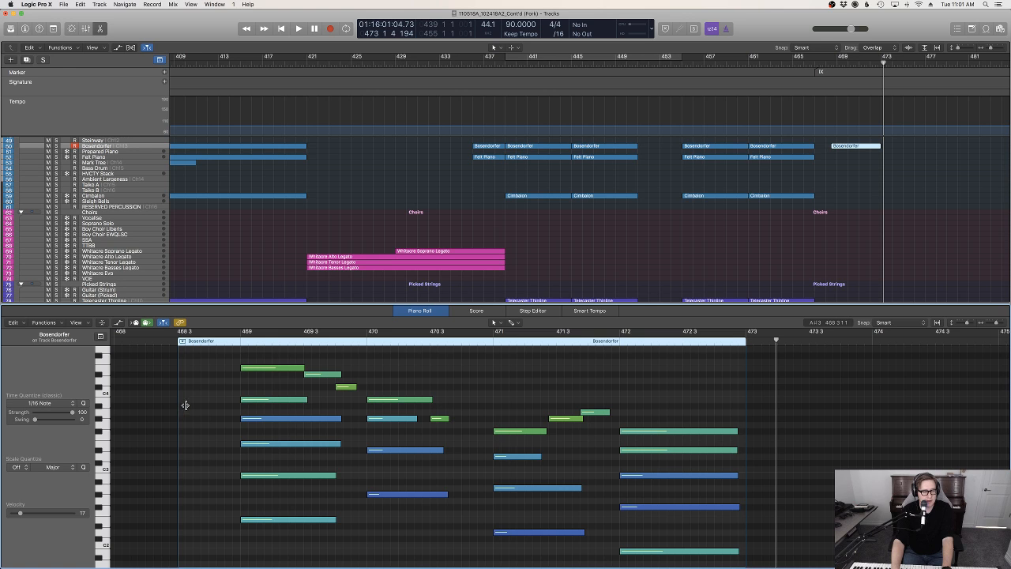
{"action": "left_click_drag", "start_coordinate": [185, 405], "coordinate": [241, 406]}
{"action": "key", "text": "e"}
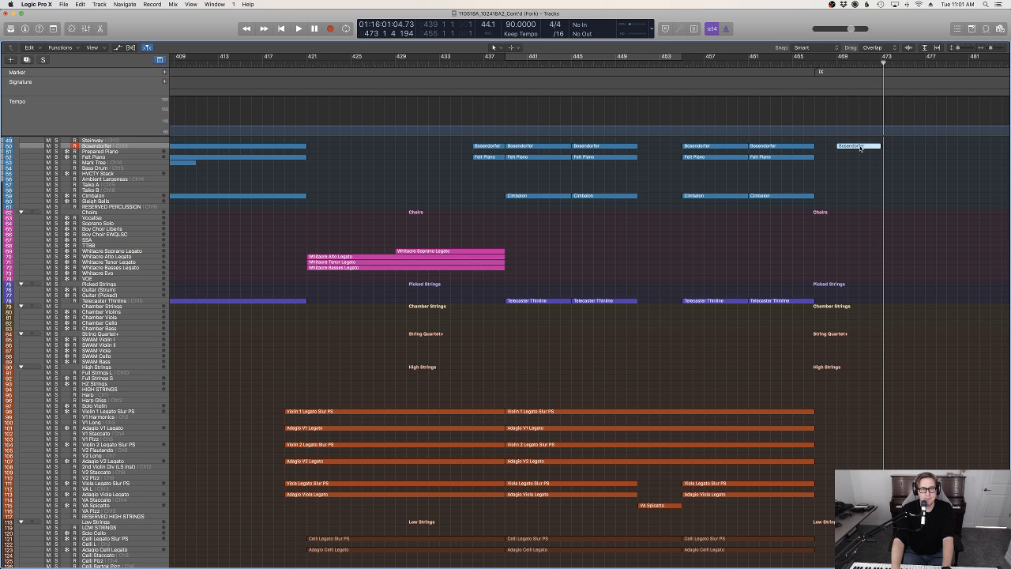
{"action": "left_click_drag", "start_coordinate": [848, 150], "coordinate": [841, 149]}
Play back from bar 461 and examine how the new Bosendorfer region follows the existing regions across the track groups
{"action": "left_click", "coordinate": [748, 64]}
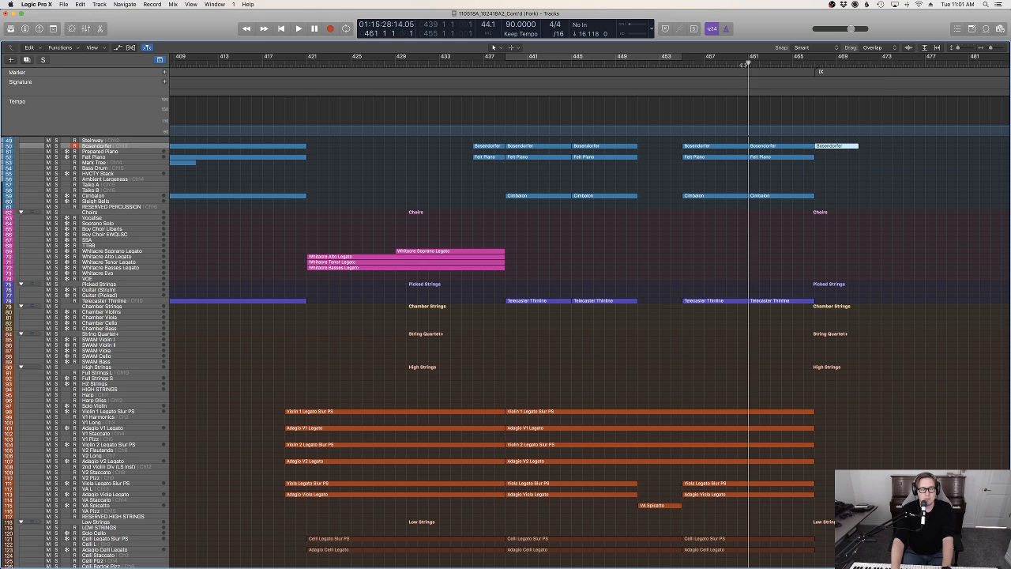
{"action": "key", "text": "space"}
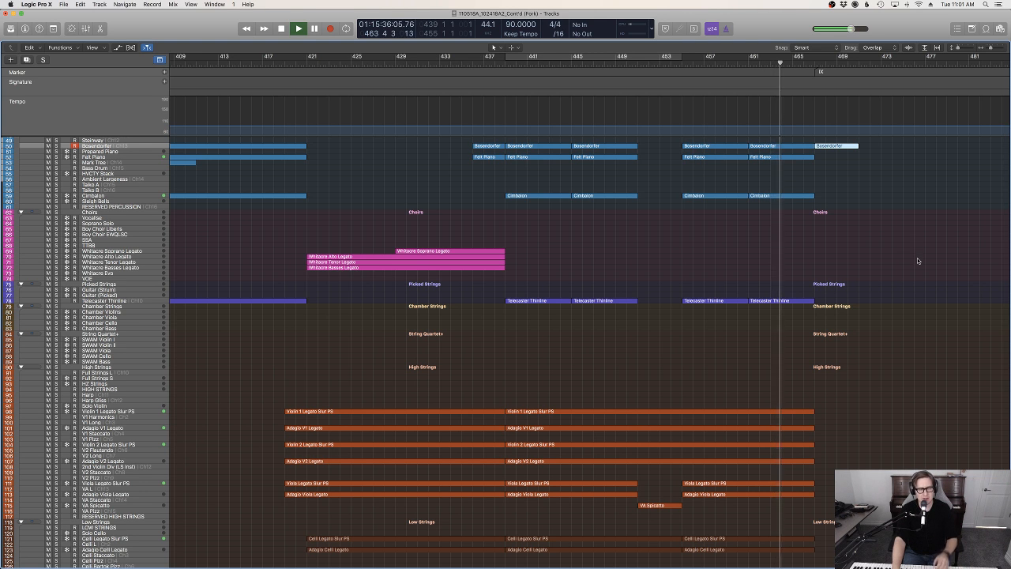
{"action": "scroll", "coordinate": [916, 259], "scroll_direction": "up", "scroll_amount": 5}
{"action": "scroll", "coordinate": [912, 263], "scroll_direction": "up", "scroll_amount": 2}
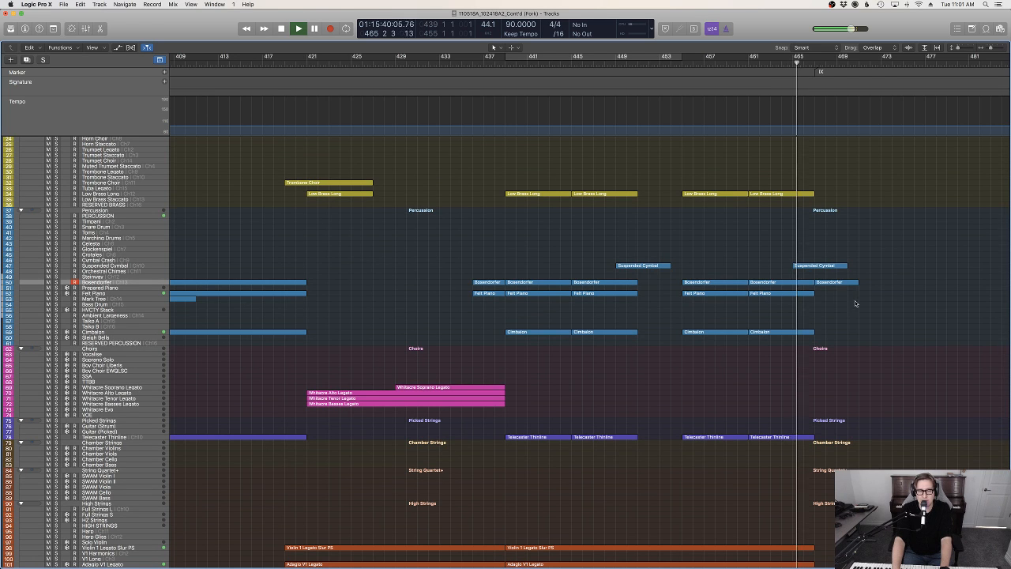
{"action": "scroll", "coordinate": [854, 293], "scroll_direction": "up", "scroll_amount": 4}
{"action": "scroll", "coordinate": [861, 301], "scroll_direction": "down", "scroll_amount": 1}
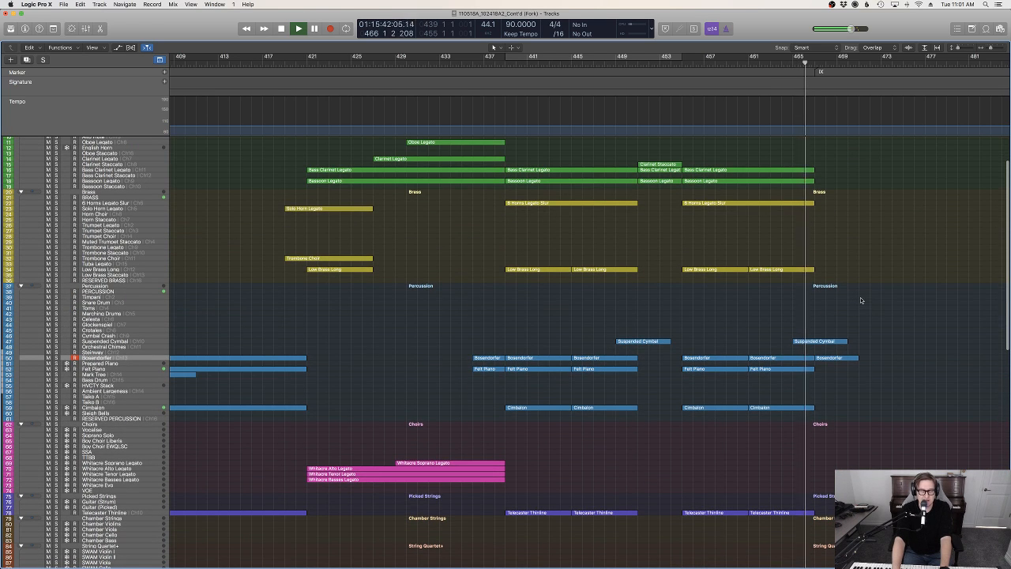
{"action": "scroll", "coordinate": [873, 300], "scroll_direction": "down", "scroll_amount": 3}
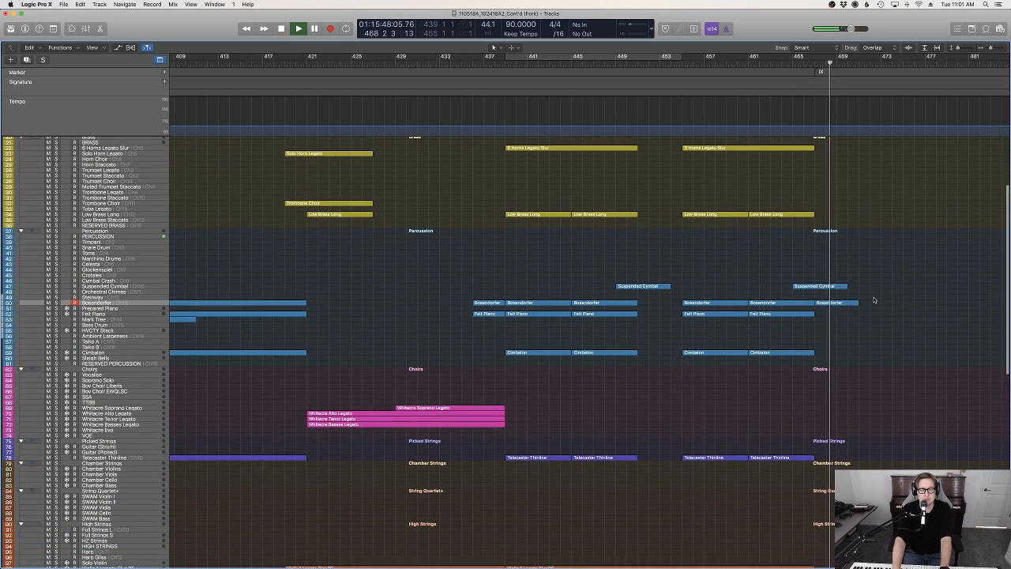
{"action": "scroll", "coordinate": [874, 301], "scroll_direction": "up", "scroll_amount": 6}
{"action": "scroll", "coordinate": [395, 226], "scroll_direction": "down", "scroll_amount": 1}
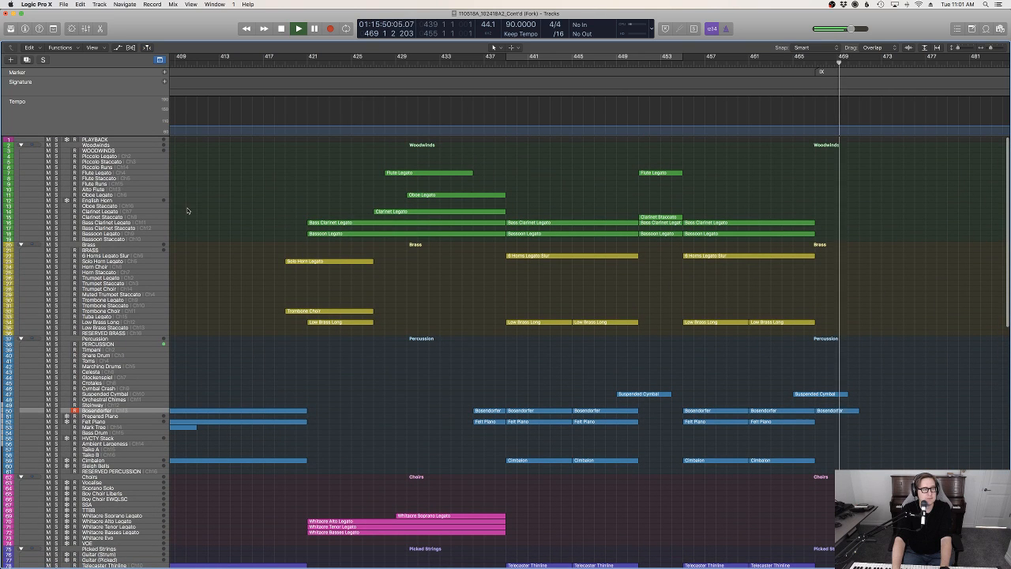
Record a four-bar part on the Flute Legato track starting at bar 467
{"action": "left_click", "coordinate": [108, 172]}
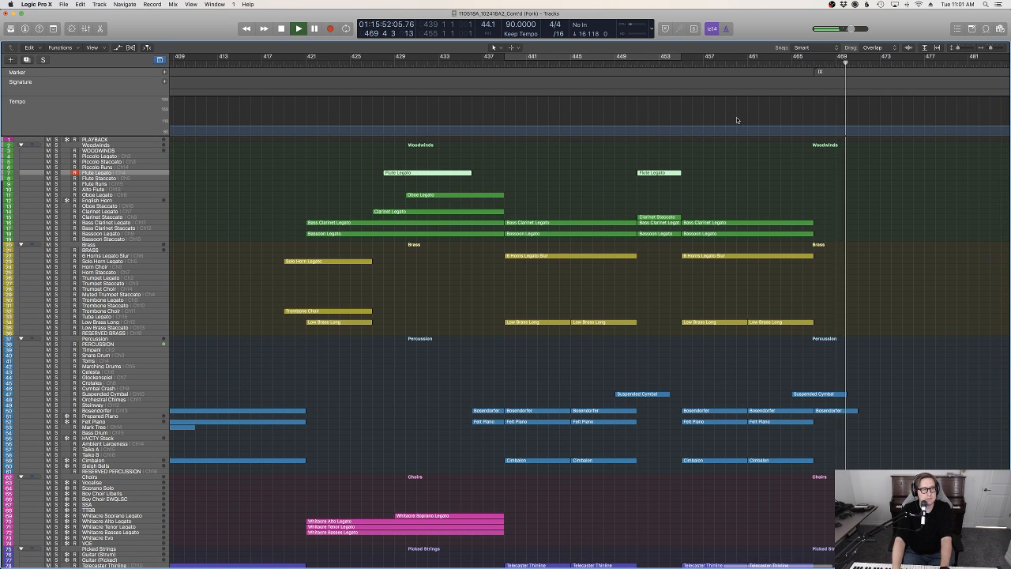
{"action": "key", "text": "space"}
{"action": "left_click", "coordinate": [815, 63]}
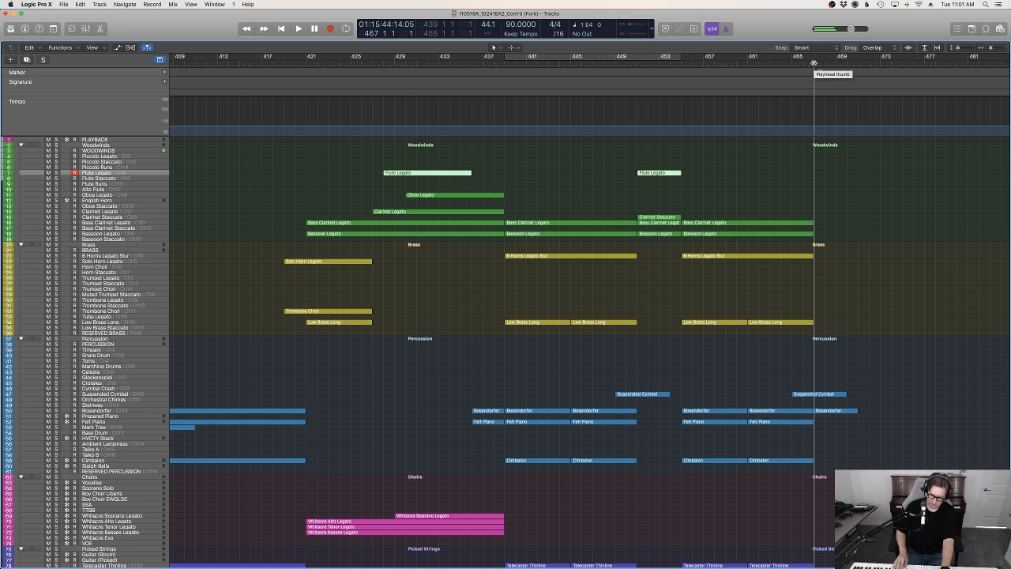
{"action": "key", "text": "r"}
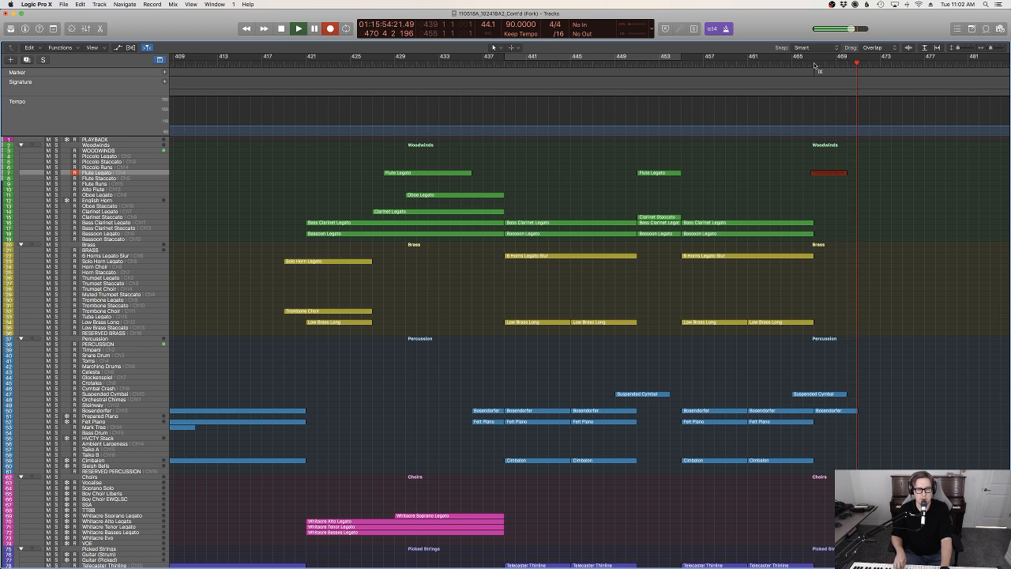
{"action": "key", "text": "p"}
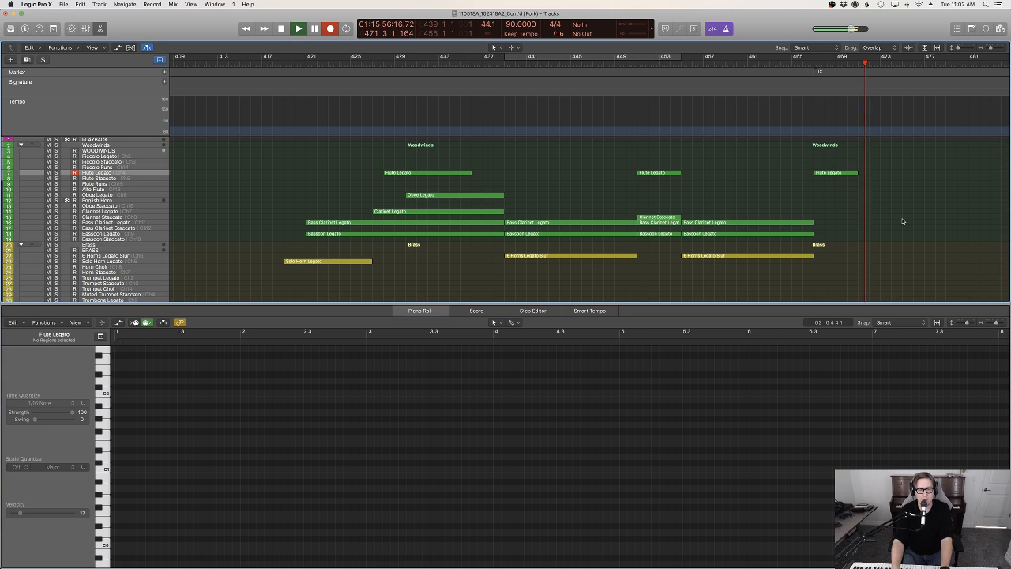
{"action": "scroll", "coordinate": [903, 218], "scroll_direction": "down", "scroll_amount": 5}
{"action": "key", "text": "space"}
Quantize all notes of the Bosendorfer region at bar 467 to 1/8 notes in the Piano Roll
{"action": "scroll", "coordinate": [843, 237], "scroll_direction": "down", "scroll_amount": 6}
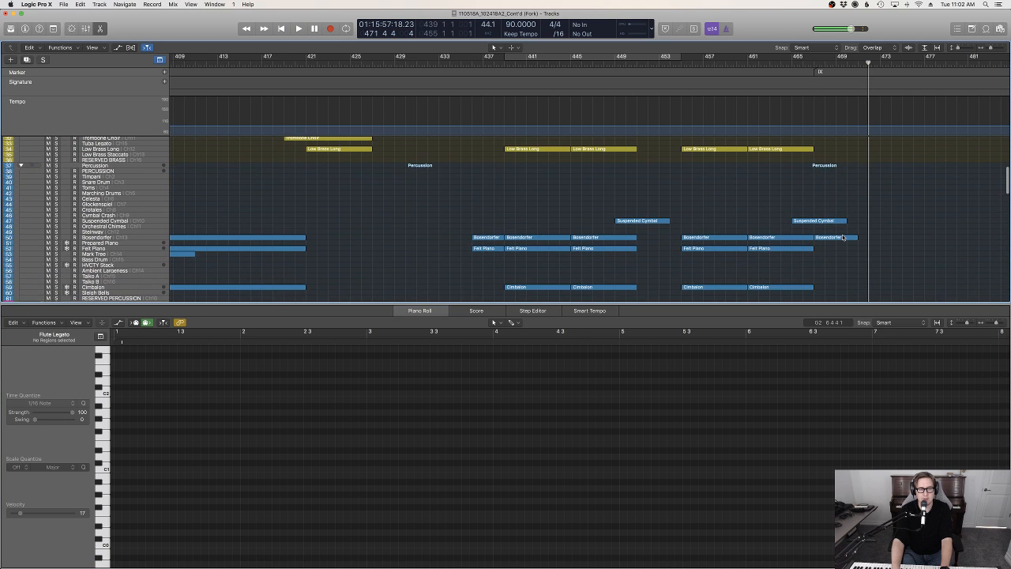
{"action": "left_click", "coordinate": [843, 237]}
{"action": "key", "text": "p"}
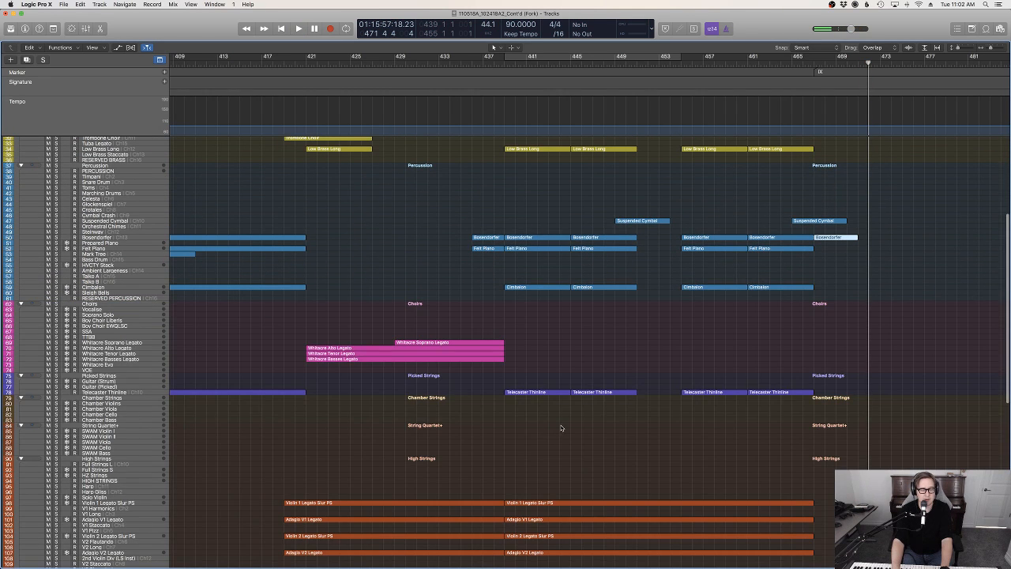
{"action": "key", "text": "p"}
{"action": "key", "text": "super+a"}
{"action": "left_click", "coordinate": [39, 403]}
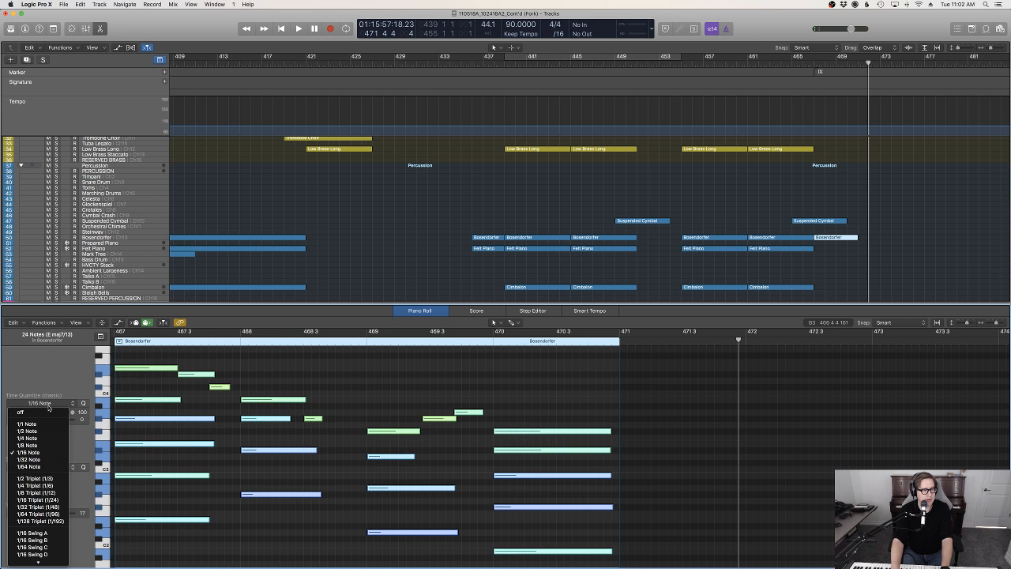
{"action": "left_click", "coordinate": [31, 446]}
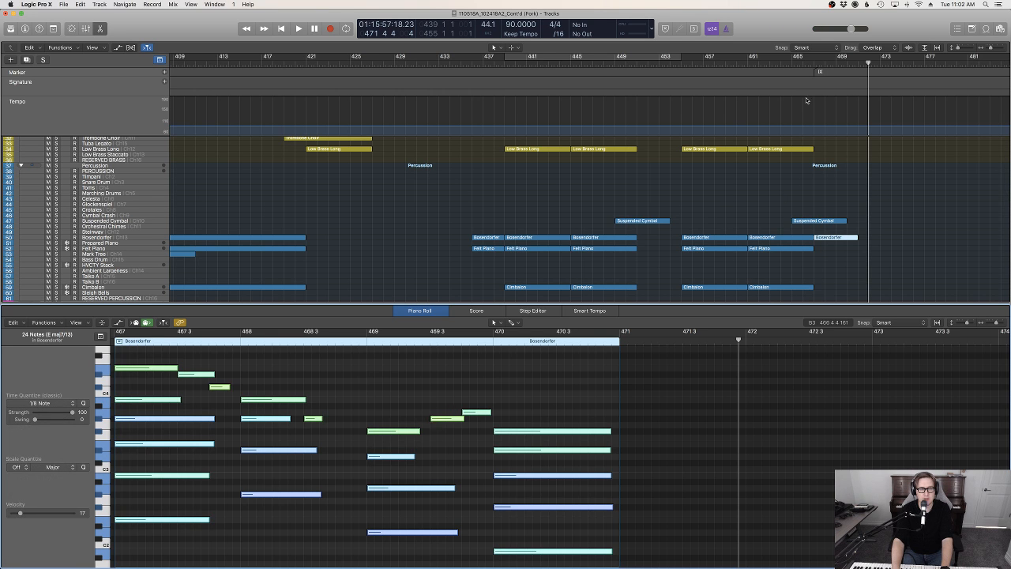
Play back from bar 466 to check the transition into the new piano and flute regions at marker IX
{"action": "left_click", "coordinate": [807, 71]}
{"action": "left_click", "coordinate": [804, 62]}
{"action": "key", "text": "space"}
{"action": "scroll", "coordinate": [847, 234], "scroll_direction": "up", "scroll_amount": 10}
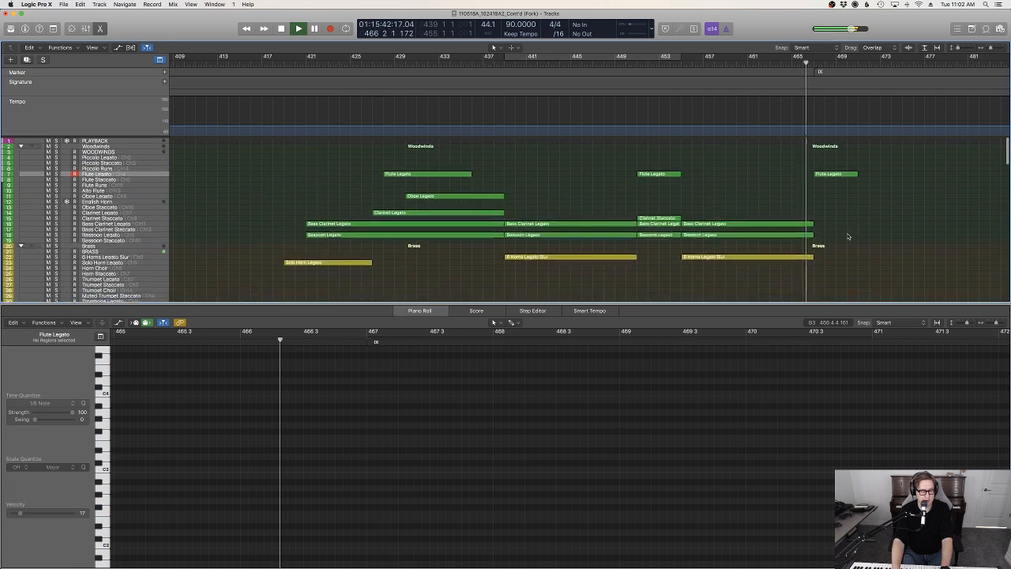
{"action": "scroll", "coordinate": [848, 237], "scroll_direction": "right", "scroll_amount": 5}
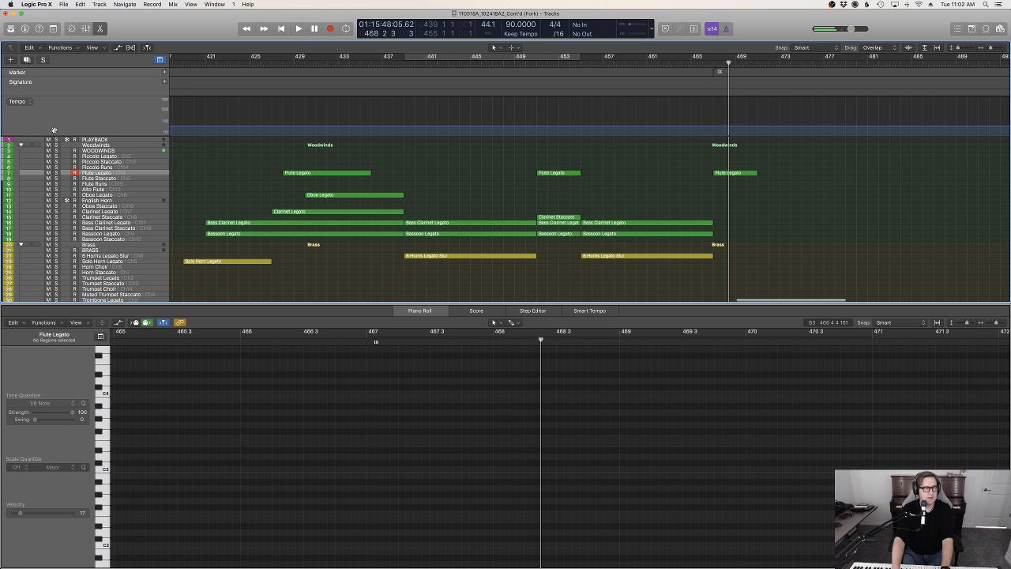
Solo the WOODWINDS track and align the first note of the new Flute Legato region to bar 467
{"action": "left_click", "coordinate": [106, 151]}
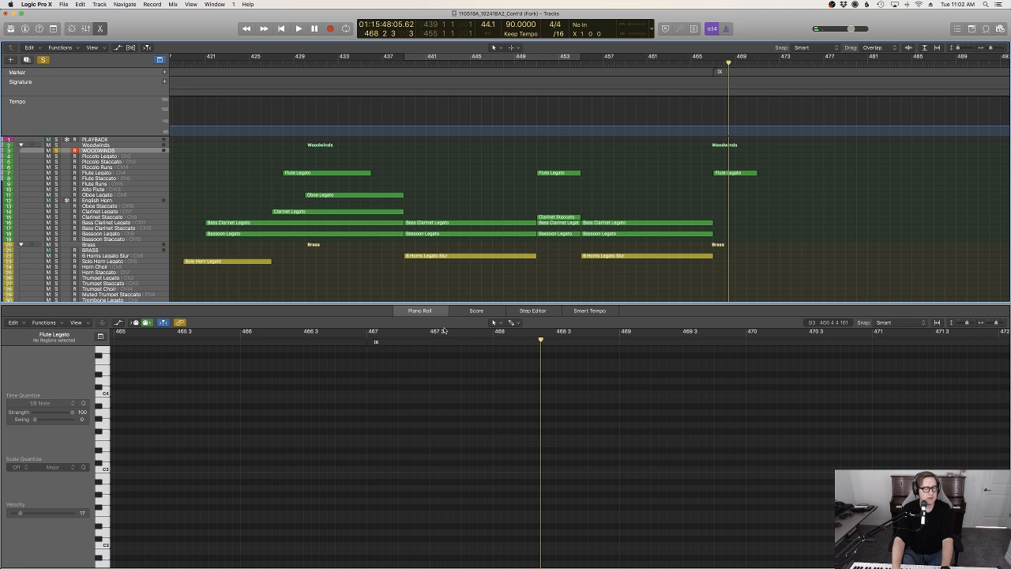
{"action": "left_click", "coordinate": [749, 175]}
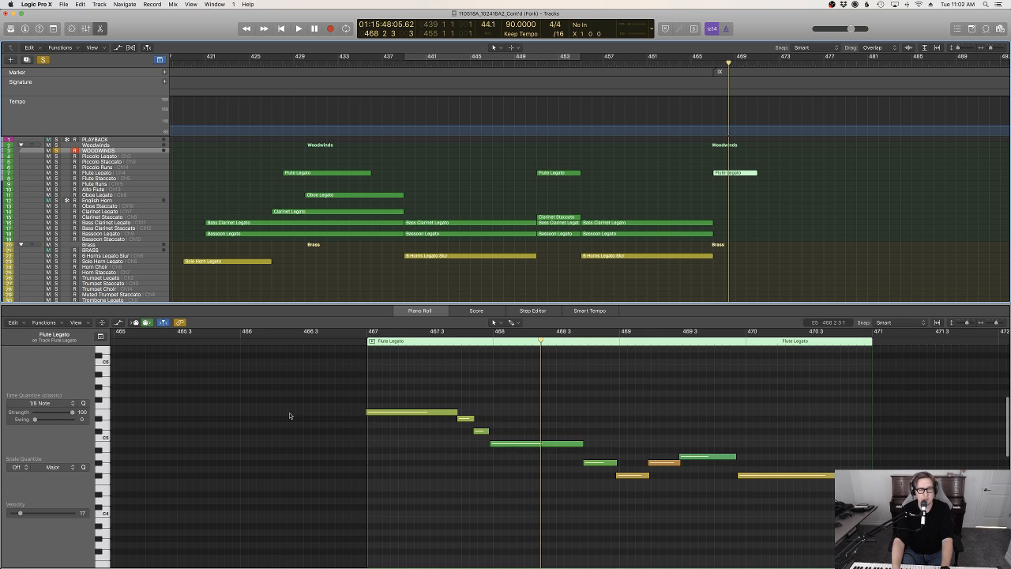
{"action": "left_click", "coordinate": [403, 412]}
Draw region Expression automation for the Flute Legato part: 59 at bar 467, 87 at 468, 78 at 469, rising towards the region's end
{"action": "key", "text": "a"}
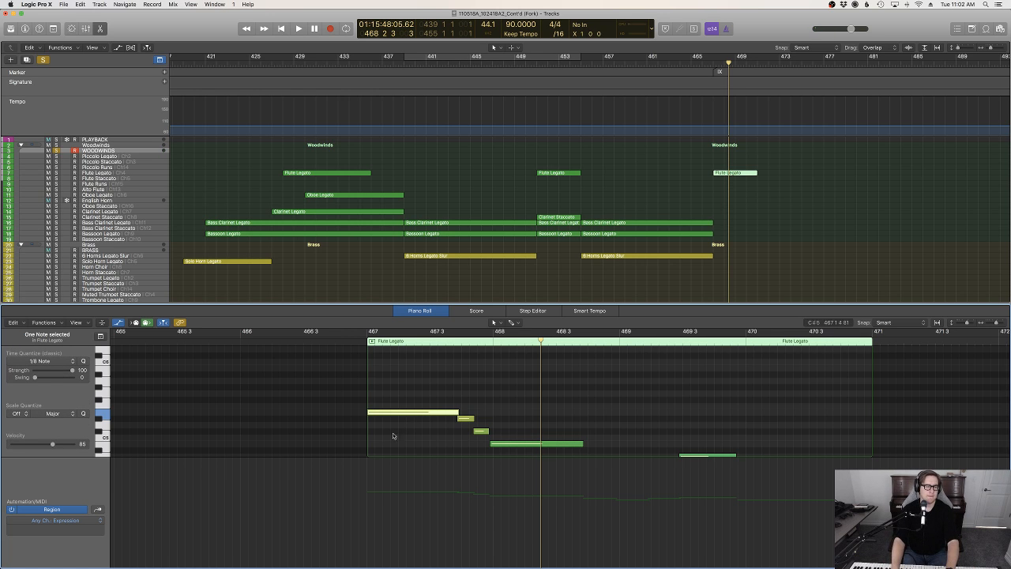
{"action": "left_click", "coordinate": [362, 517]}
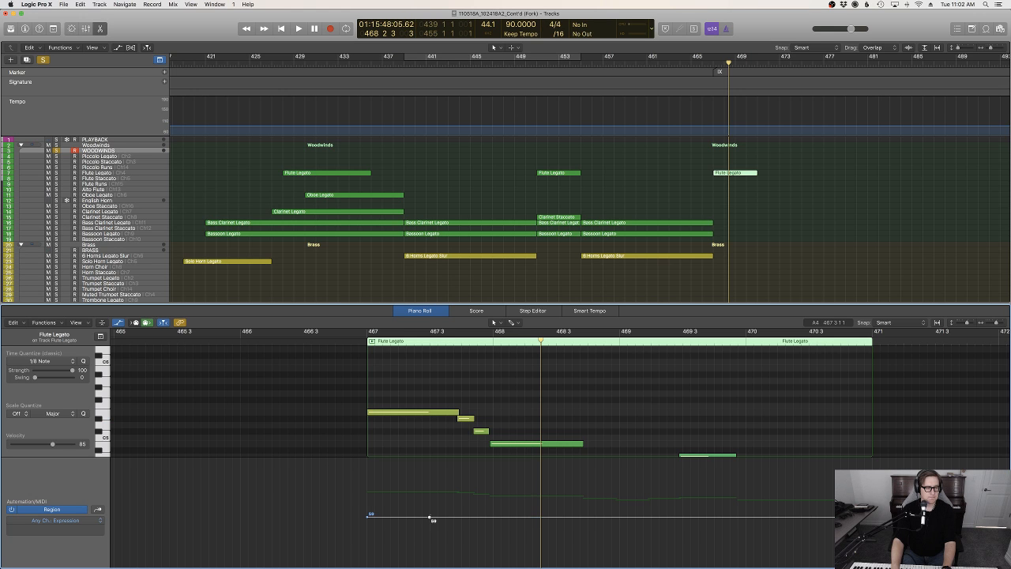
{"action": "left_click_drag", "start_coordinate": [431, 517], "coordinate": [493, 491]}
{"action": "scroll", "coordinate": [654, 401], "scroll_direction": "down", "scroll_amount": 3}
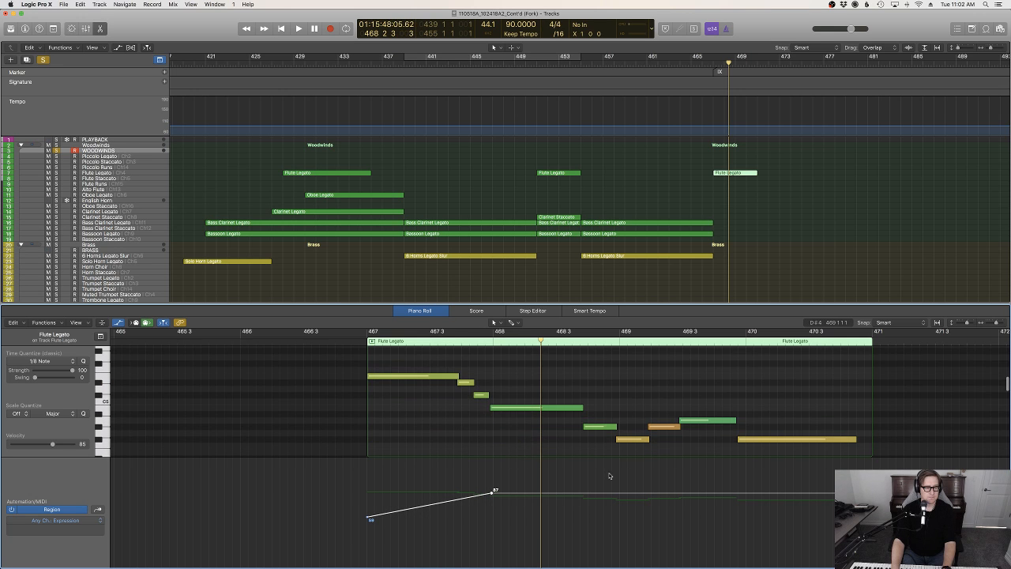
{"action": "left_click_drag", "start_coordinate": [625, 494], "coordinate": [625, 502]}
{"action": "left_click_drag", "start_coordinate": [708, 501], "coordinate": [868, 478]}
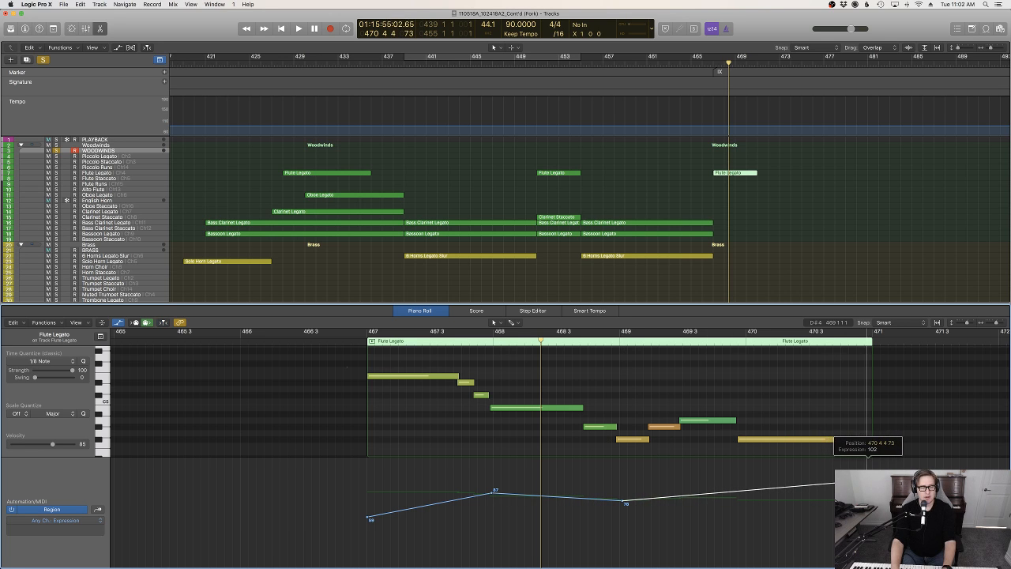
Audition the flute part and shift the 87 Expression peak to 467 3 3 and the 78 dip to about 468 2
{"action": "left_click", "coordinate": [356, 340]}
{"action": "key", "text": "space"}
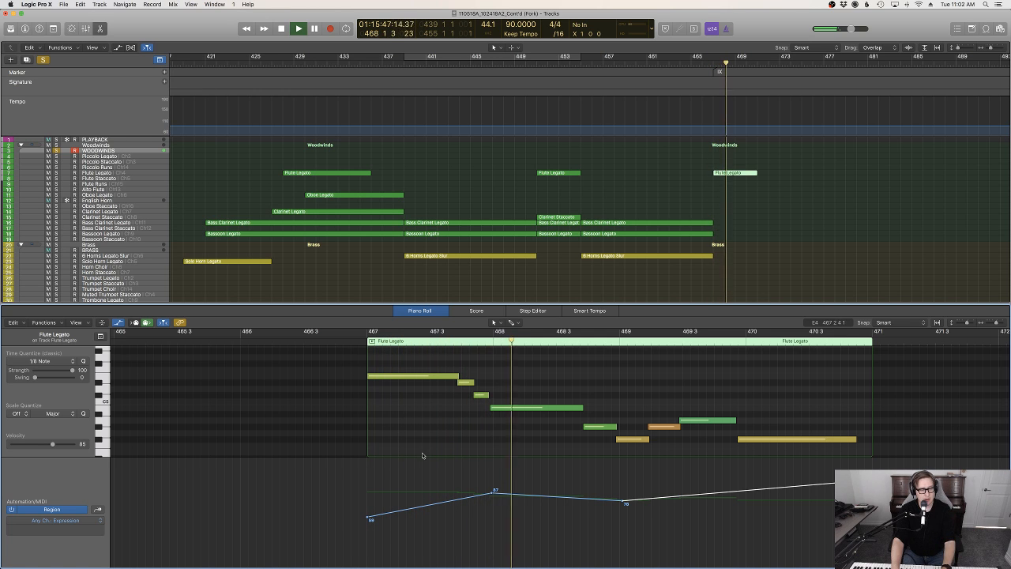
{"action": "left_click_drag", "start_coordinate": [490, 493], "coordinate": [453, 491]}
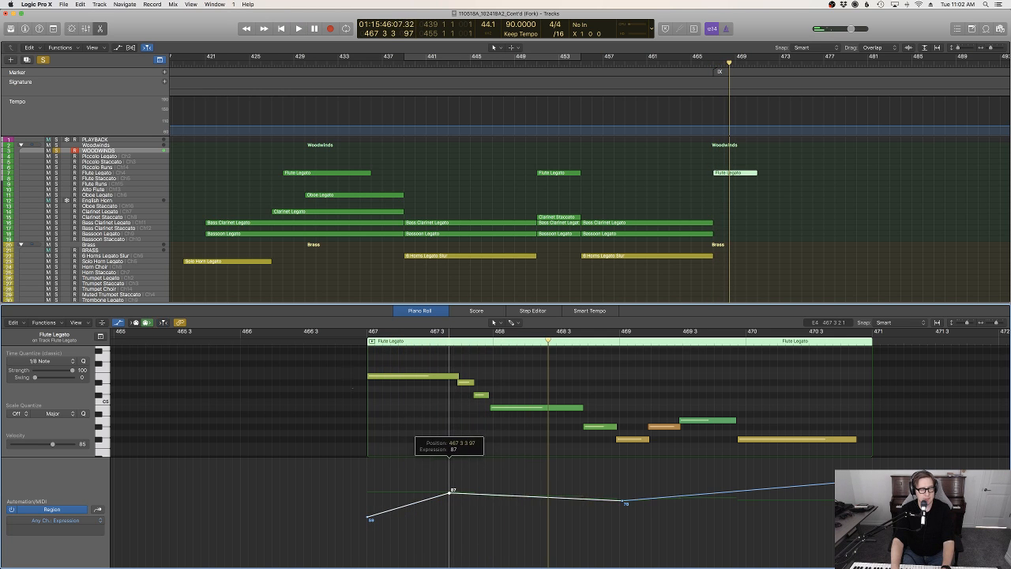
{"action": "key", "text": "space"}
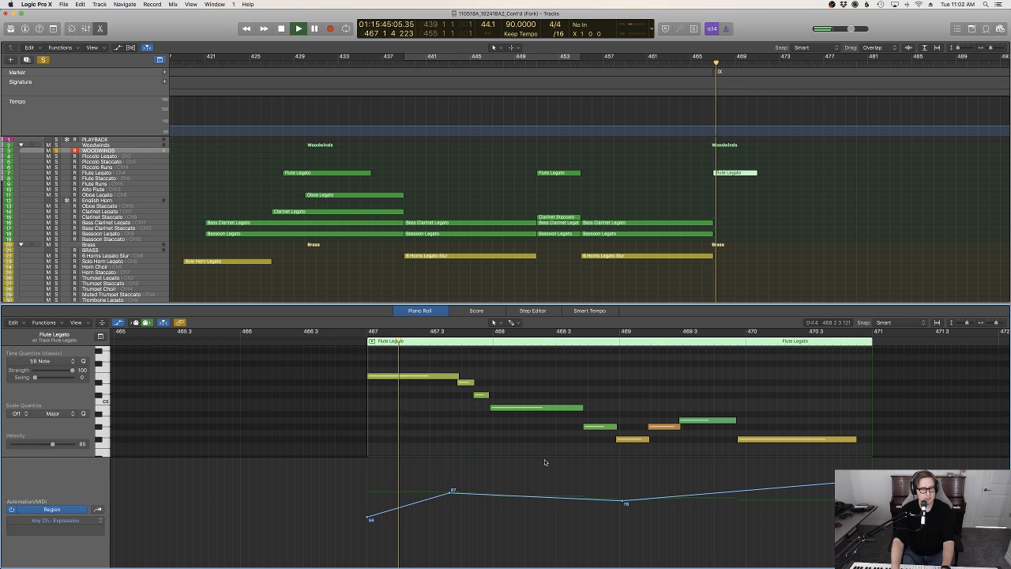
{"action": "left_click_drag", "start_coordinate": [620, 503], "coordinate": [542, 503]}
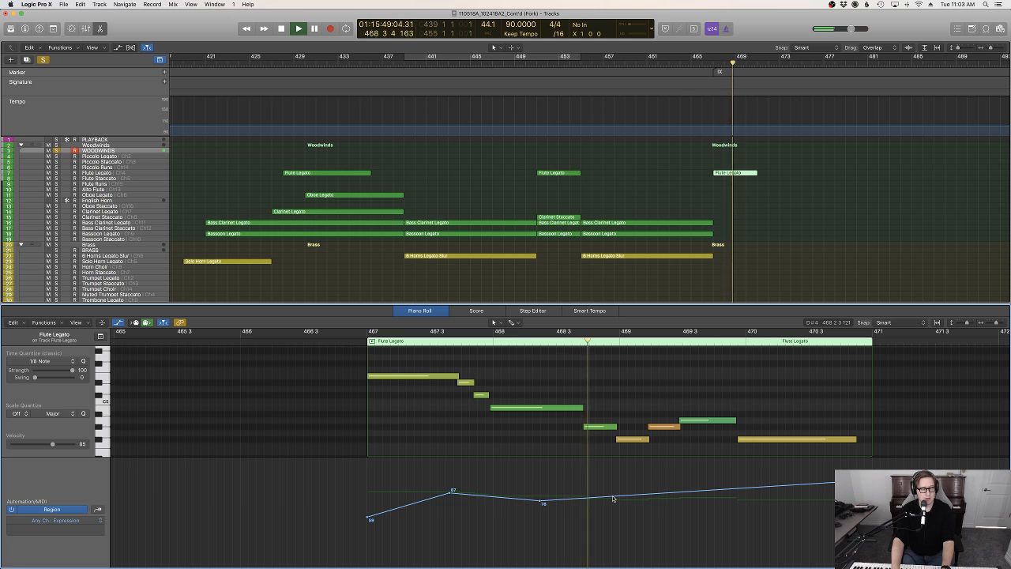
Add an Expression point of 103 at bar 469 and set the final point to 91 near the region's end
{"action": "left_click", "coordinate": [621, 499]}
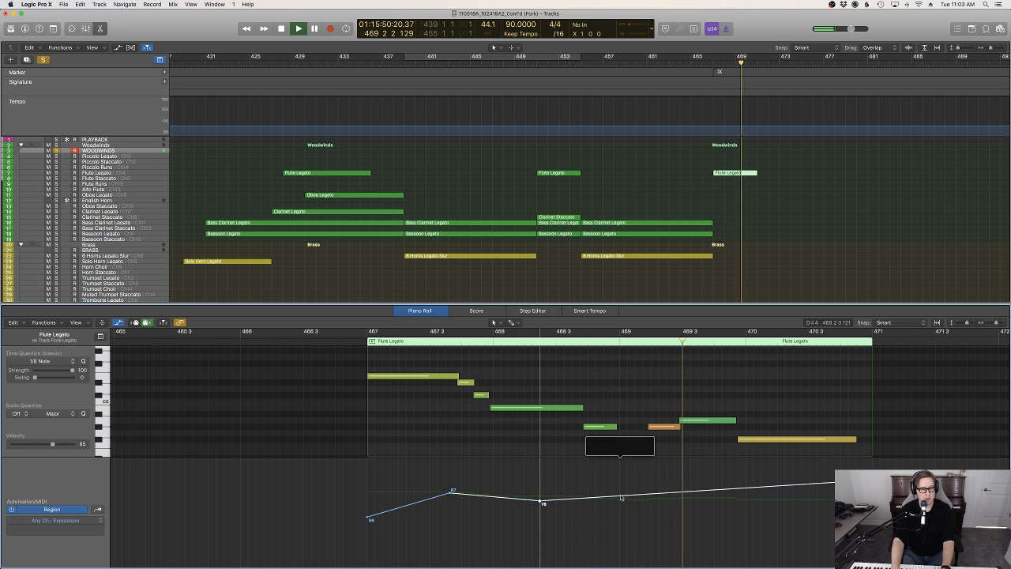
{"action": "left_click_drag", "start_coordinate": [621, 499], "coordinate": [620, 476]}
{"action": "left_click", "coordinate": [867, 489]}
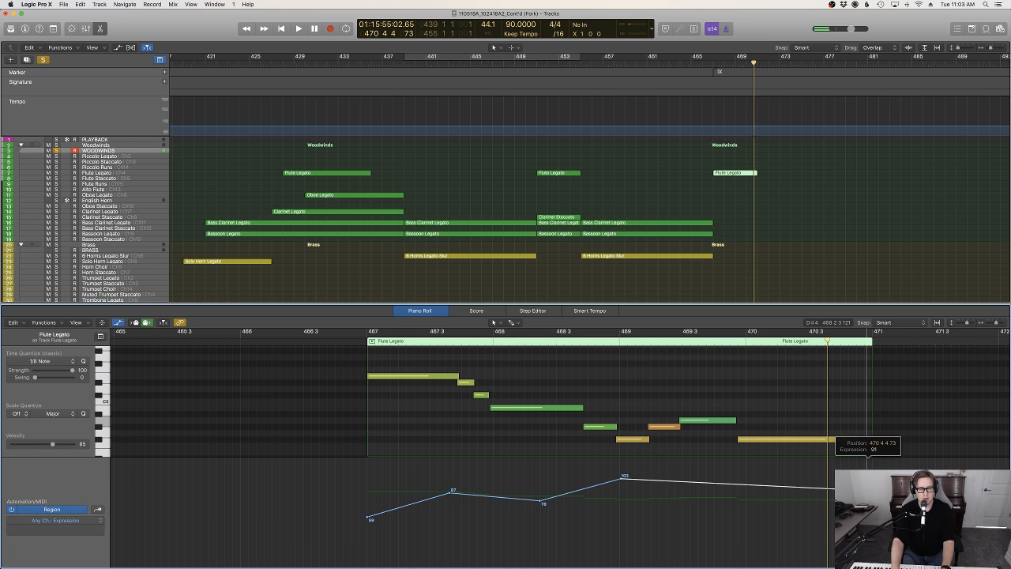
Bend the straight Expression segments of the flute region into smooth curves with the Automation Curve tool and play the result
{"action": "key", "text": "t"}
{"action": "key", "text": "w"}
{"action": "left_click_drag", "start_coordinate": [739, 486], "coordinate": [730, 482]}
{"action": "left_click_drag", "start_coordinate": [420, 501], "coordinate": [428, 496]}
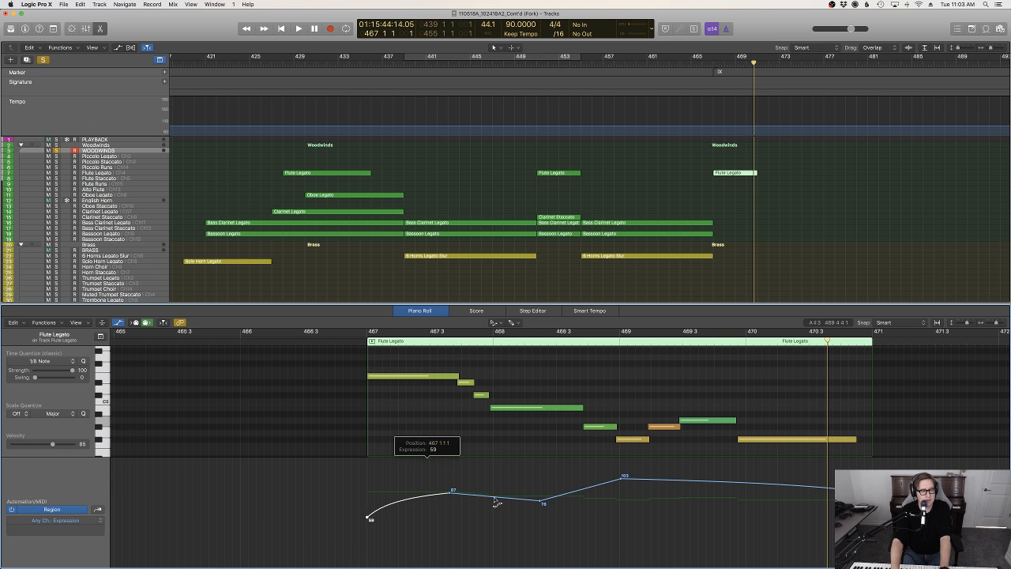
{"action": "left_click_drag", "start_coordinate": [514, 504], "coordinate": [580, 495]}
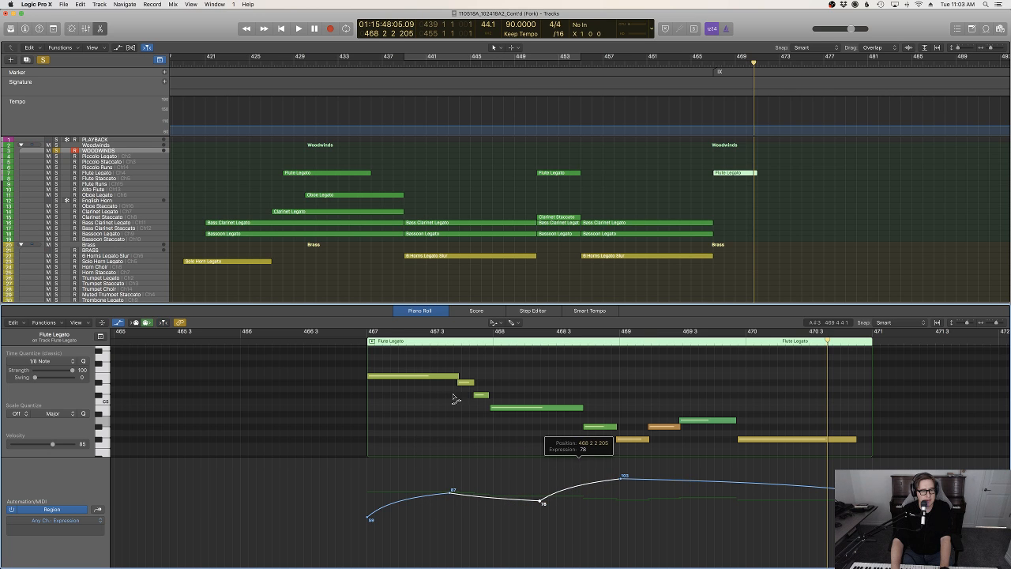
{"action": "key", "text": "shift+space"}
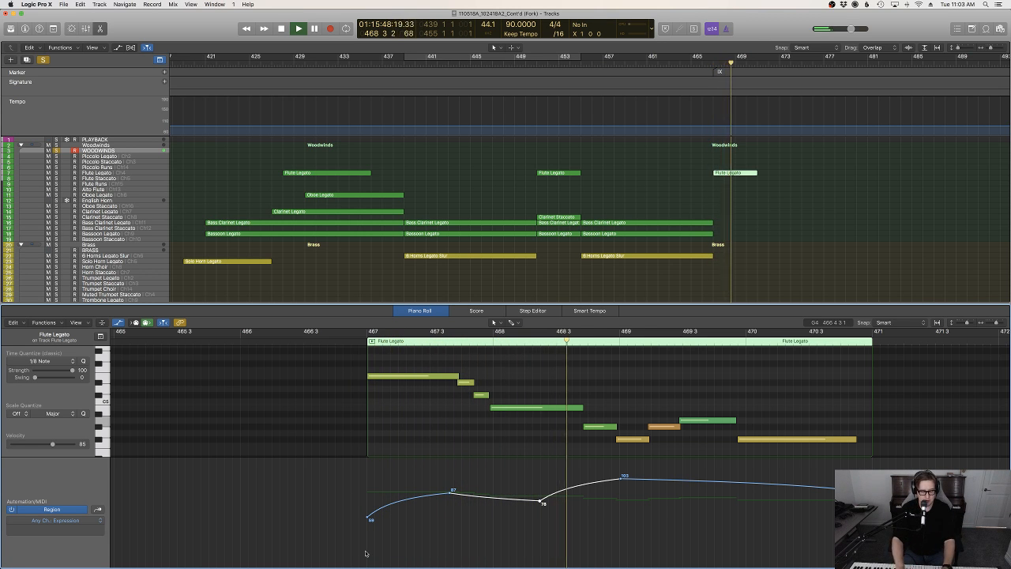
Set the flute region's Modulation automation to a constant 108, stop playback and close the Piano Roll
{"action": "key", "text": "ctrl+super+m"}
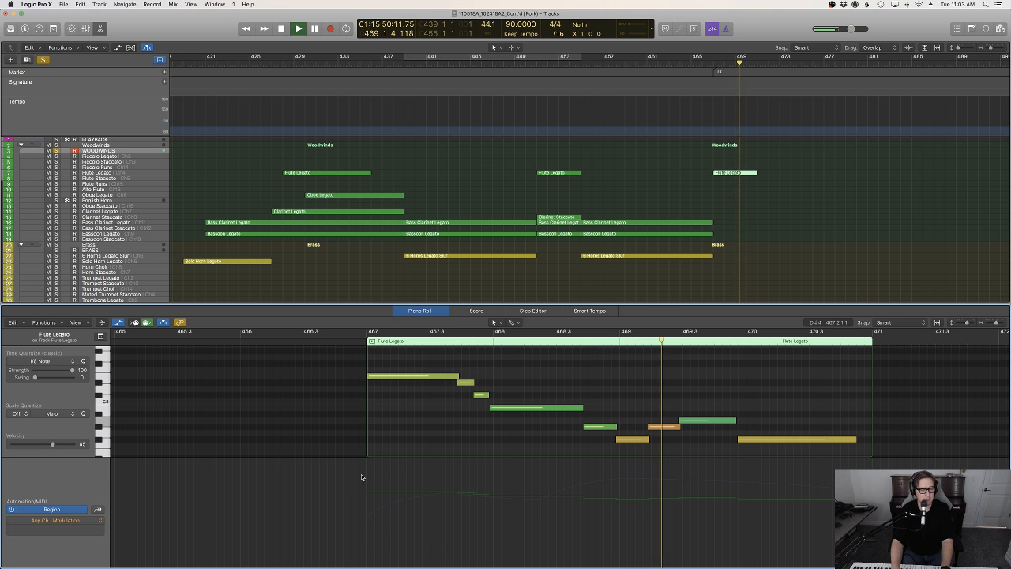
{"action": "left_click", "coordinate": [361, 474]}
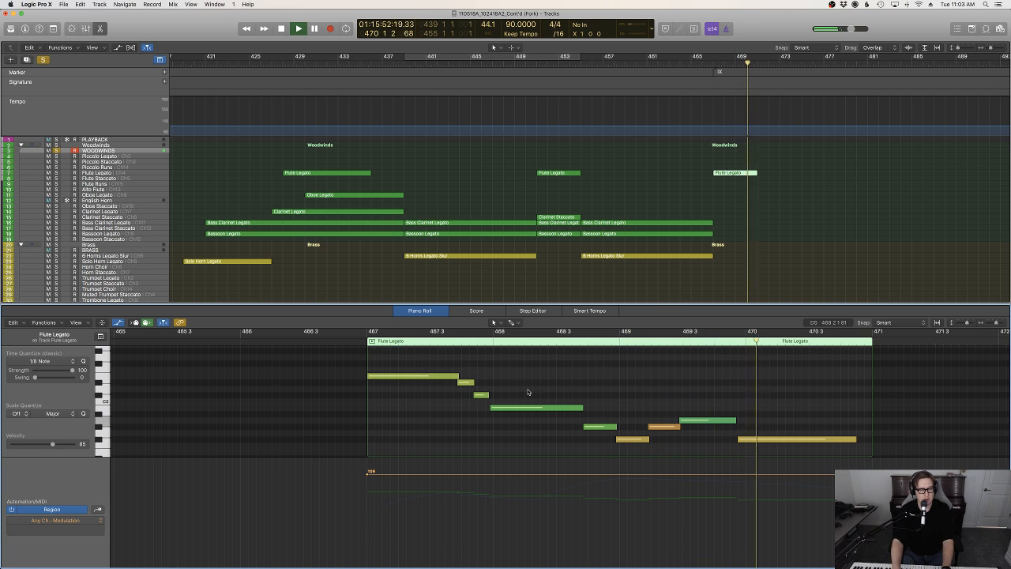
{"action": "key", "text": "e"}
{"action": "key", "text": "space"}
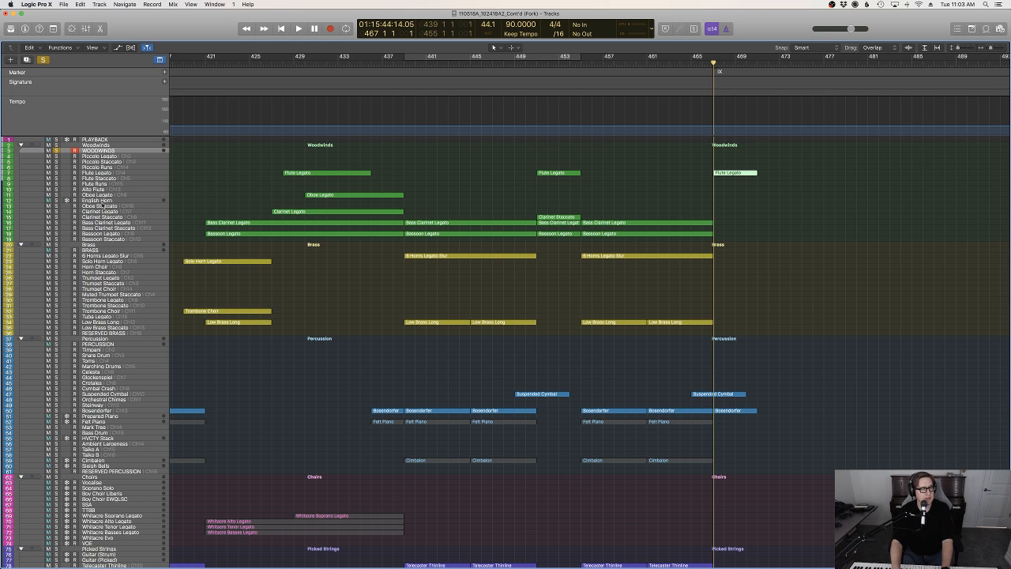
{"action": "scroll", "coordinate": [102, 179], "scroll_direction": "left", "scroll_amount": 1}
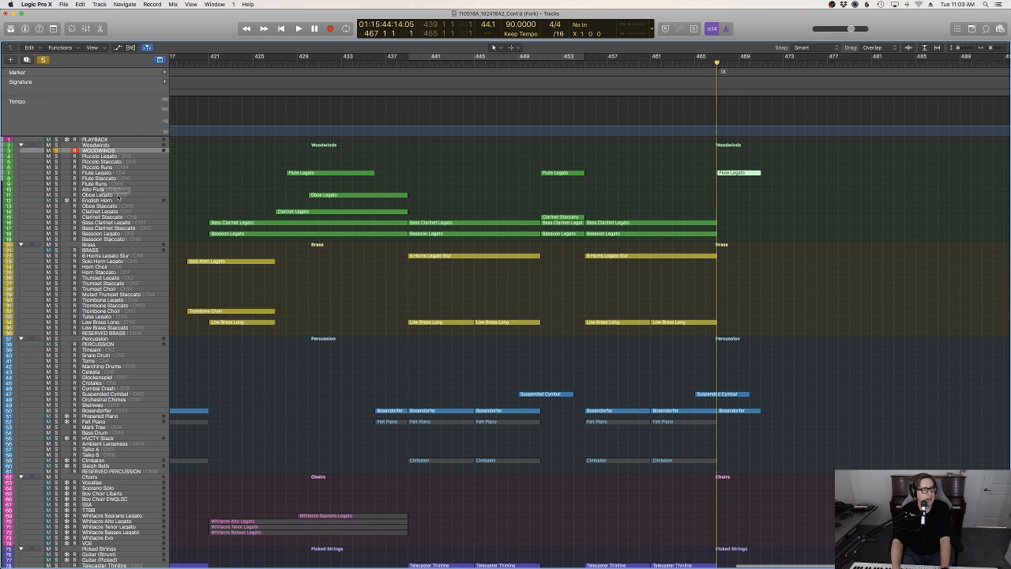
{"action": "left_click", "coordinate": [230, 189]}
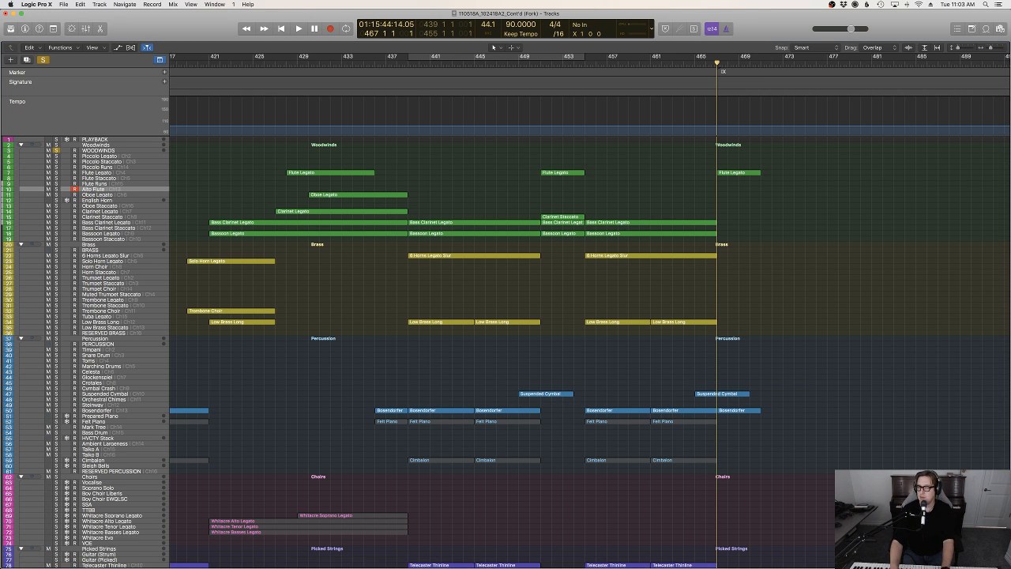
{"action": "left_click", "coordinate": [739, 172]}
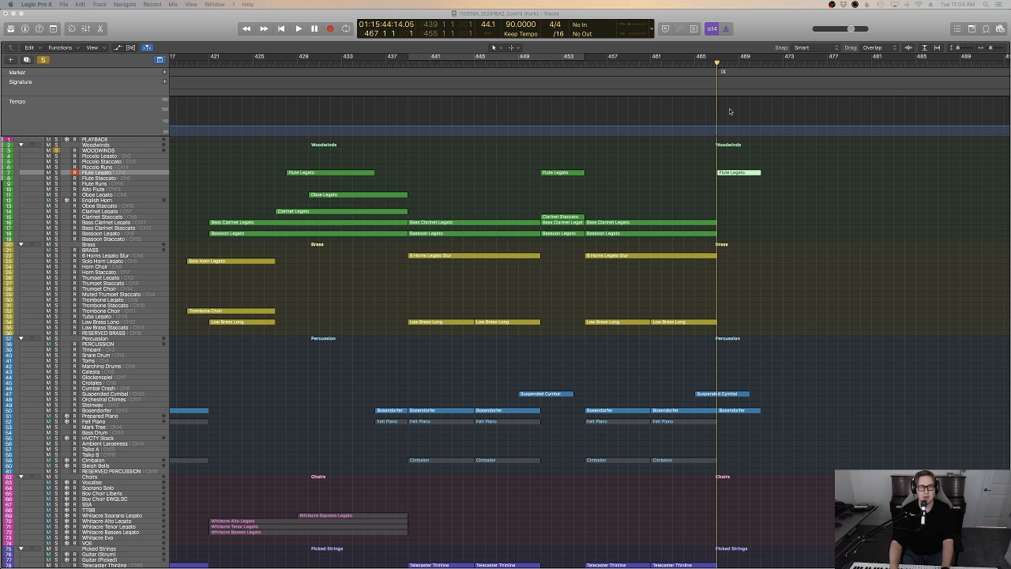
{"action": "key", "text": "space"}
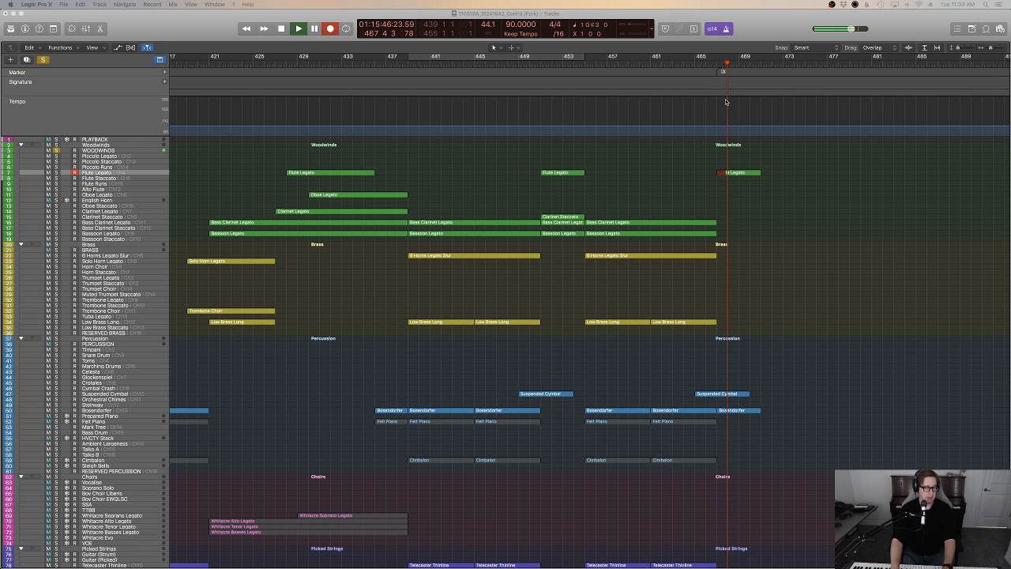
{"action": "key", "text": "space"}
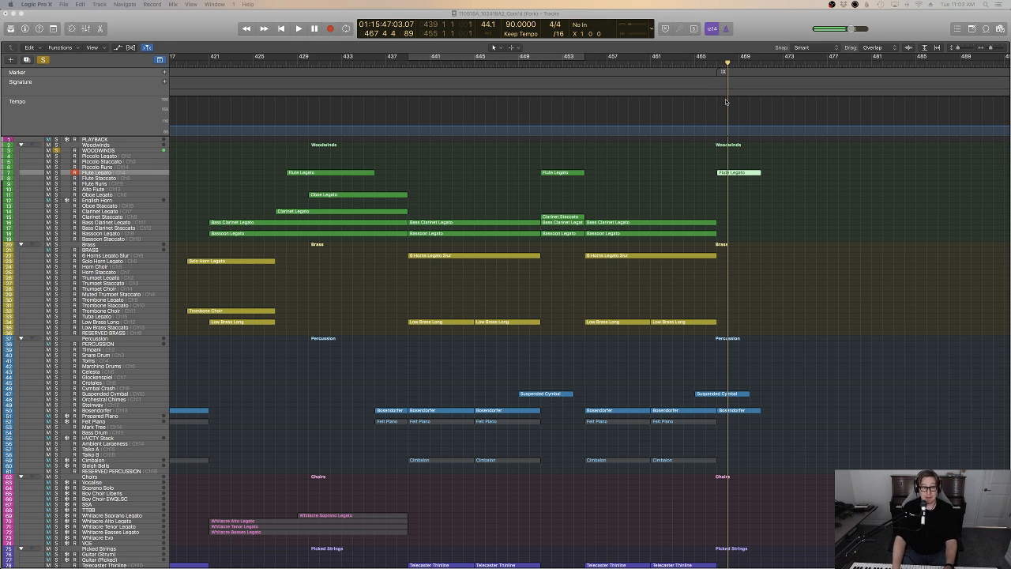
{"action": "key", "text": "shift+e"}
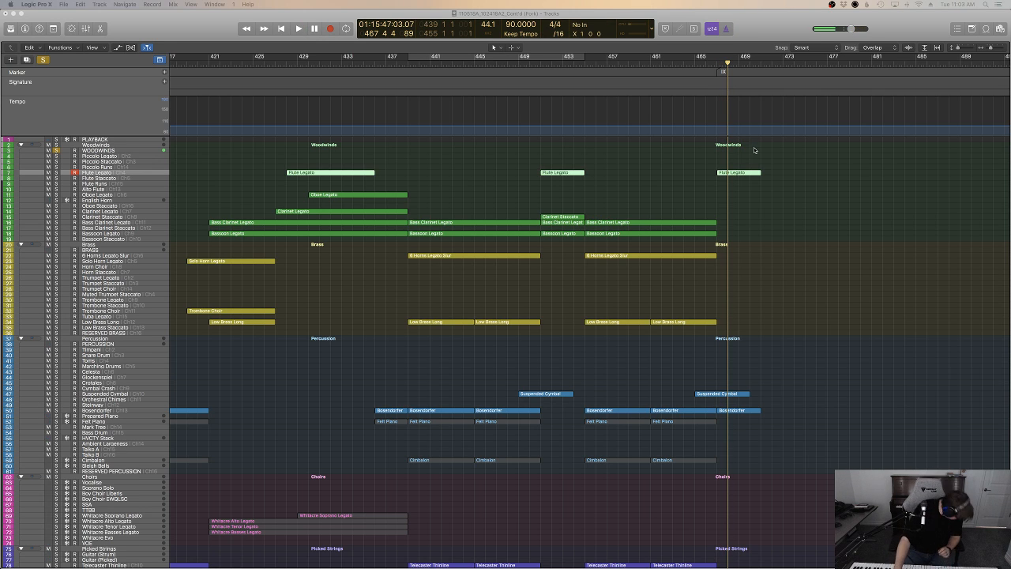
Record a four-bar part on the Alto Flute track starting at bar 467 and open its notes in the Piano Roll
{"action": "left_click", "coordinate": [104, 189]}
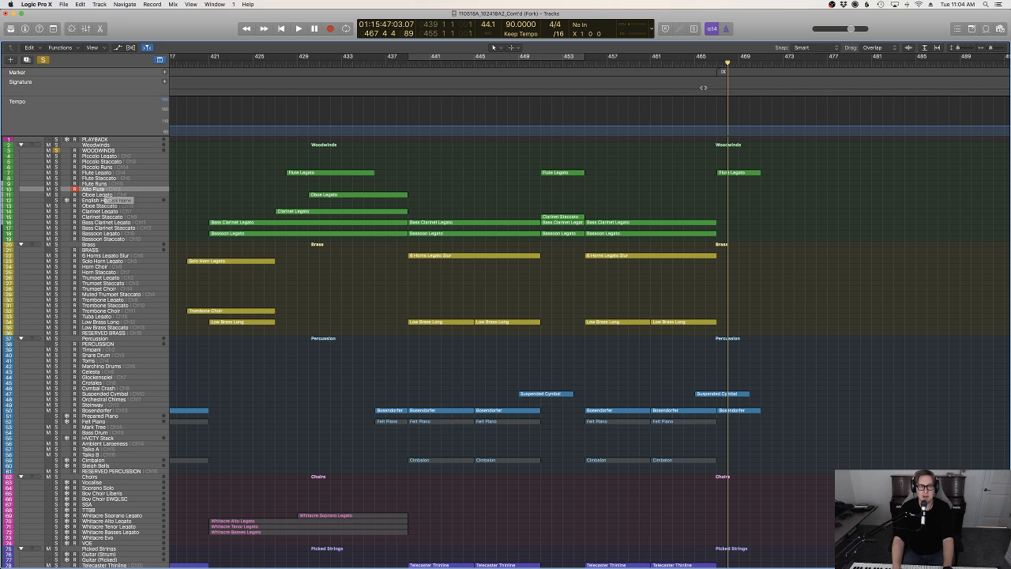
{"action": "left_click", "coordinate": [718, 64]}
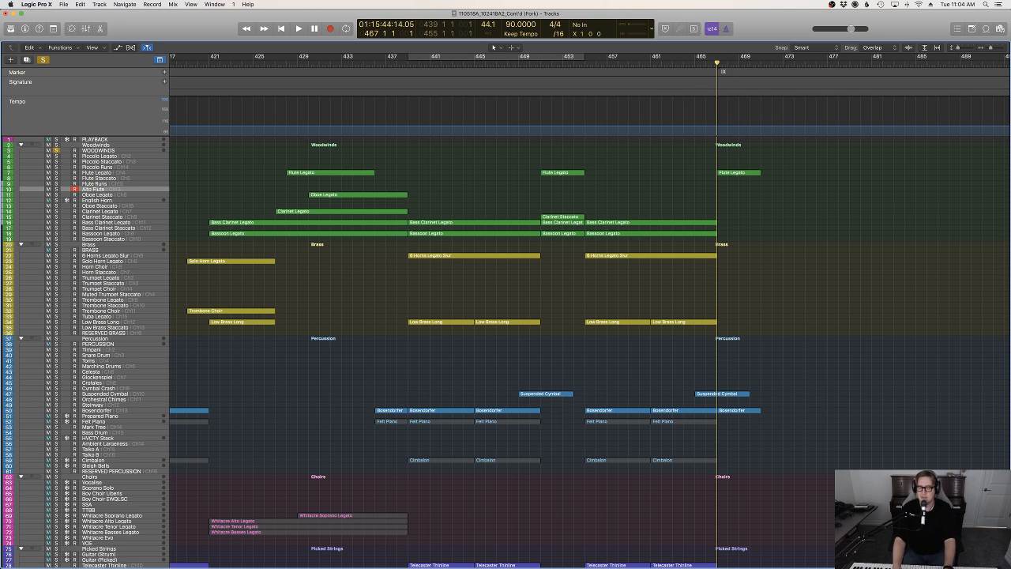
{"action": "key", "text": "r"}
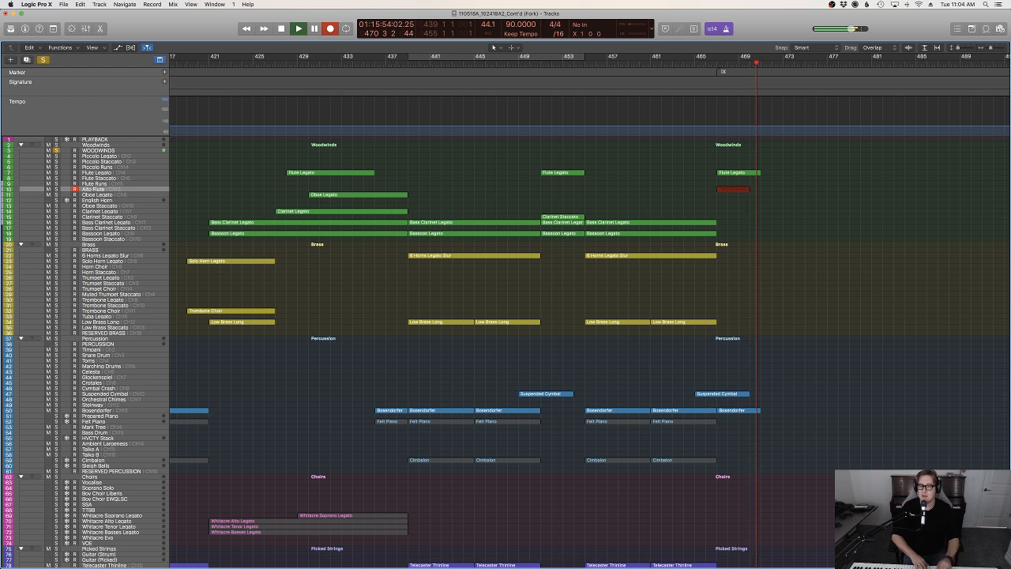
{"action": "key", "text": "space"}
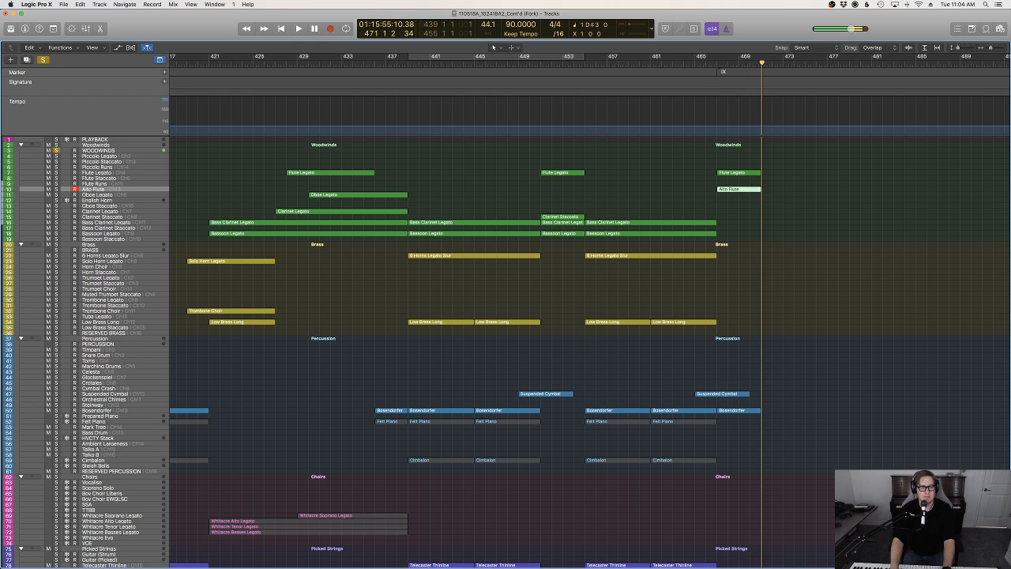
{"action": "key", "text": "p"}
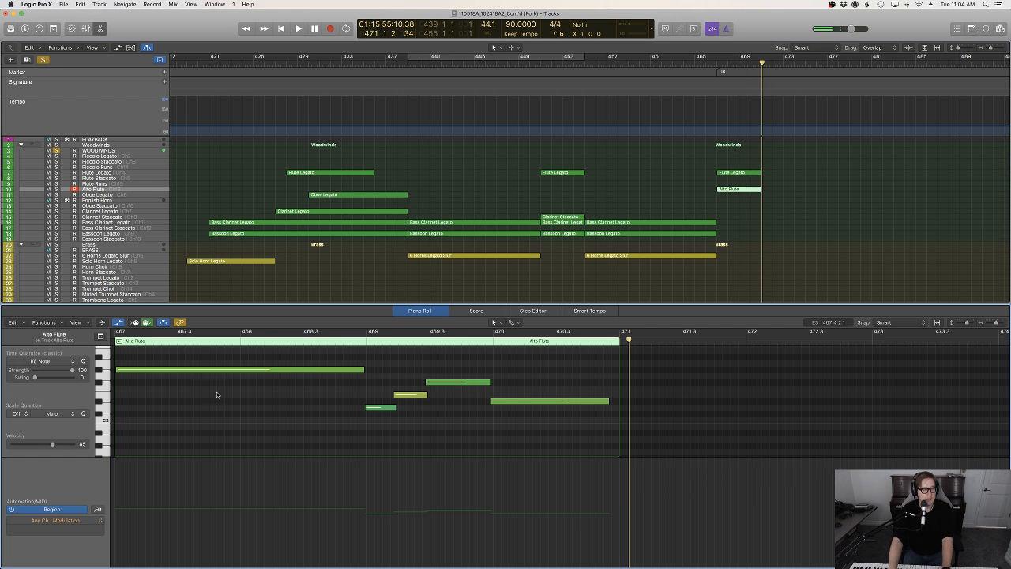
Draw Expression automation in the Alto Flute region, rising to 84 at bar 469 and falling toward the region's end
{"action": "left_click", "coordinate": [203, 370]}
{"action": "scroll", "coordinate": [215, 392], "scroll_direction": "left", "scroll_amount": 5}
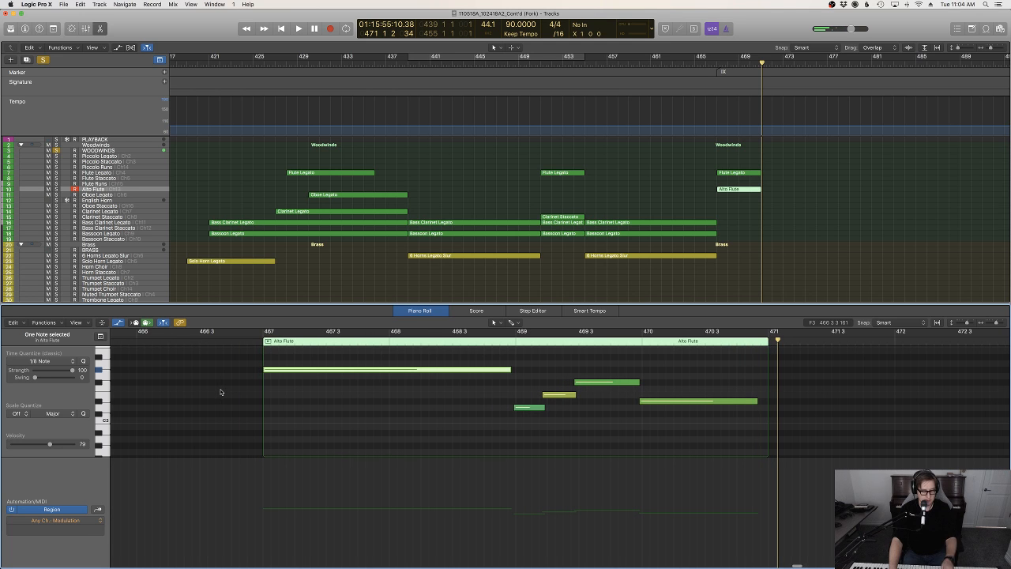
{"action": "left_click_drag", "start_coordinate": [264, 541], "coordinate": [264, 519]}
{"action": "left_click", "coordinate": [247, 334]}
{"action": "key", "text": "space"}
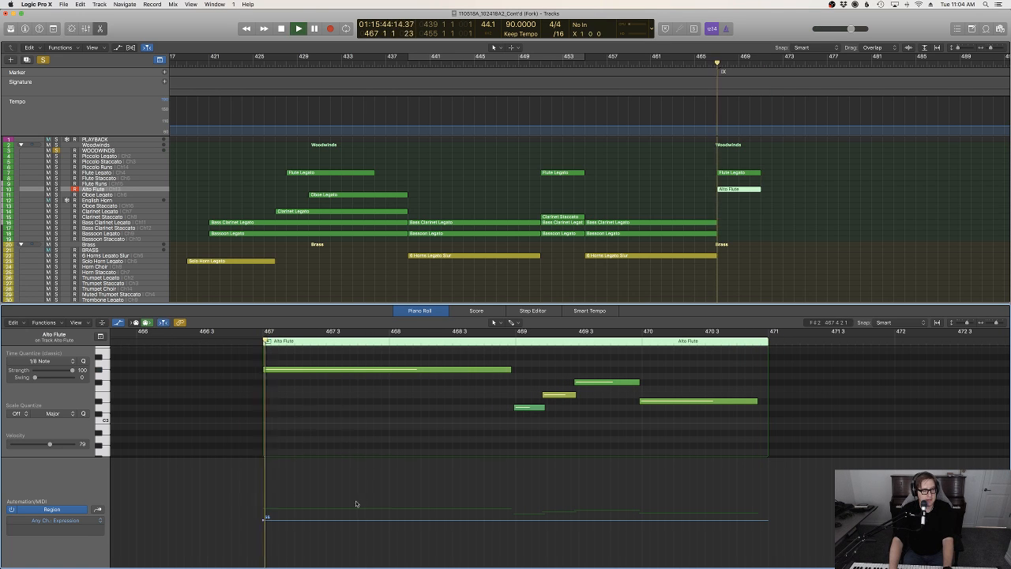
{"action": "left_click", "coordinate": [346, 522]}
{"action": "left_click_drag", "start_coordinate": [345, 522], "coordinate": [763, 514]}
{"action": "left_click_drag", "start_coordinate": [511, 491], "coordinate": [512, 498]}
Bend both Alto Flute Expression segments into smooth curves with the Automation Curve tool and close the Piano Roll
{"action": "key", "text": "t"}
{"action": "key", "text": "u"}
{"action": "left_click_drag", "start_coordinate": [433, 503], "coordinate": [433, 498]}
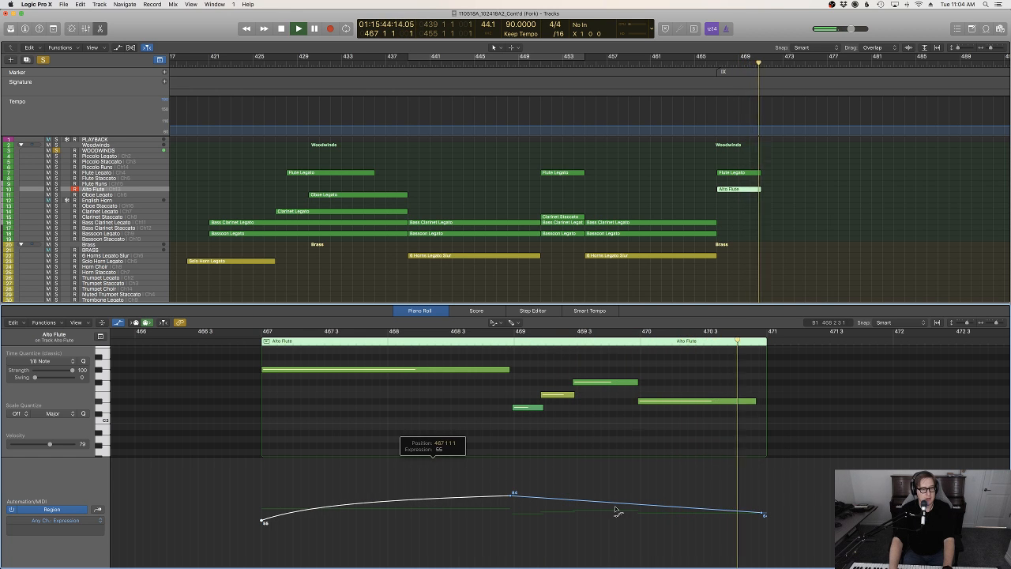
{"action": "left_click_drag", "start_coordinate": [616, 510], "coordinate": [617, 499]}
{"action": "key", "text": "t"}
{"action": "key", "text": "t"}
{"action": "key", "text": "t"}
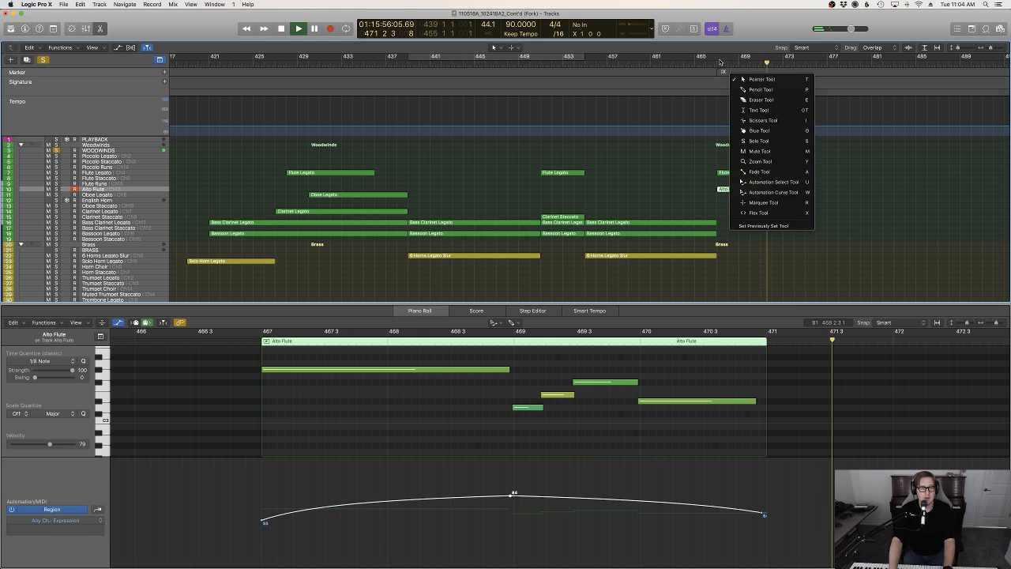
{"action": "key", "text": "t"}
{"action": "key", "text": "p"}
Record a four-bar part on the Clarinet Legato track starting at marker IX
{"action": "left_click", "coordinate": [723, 71], "text": "alt"}
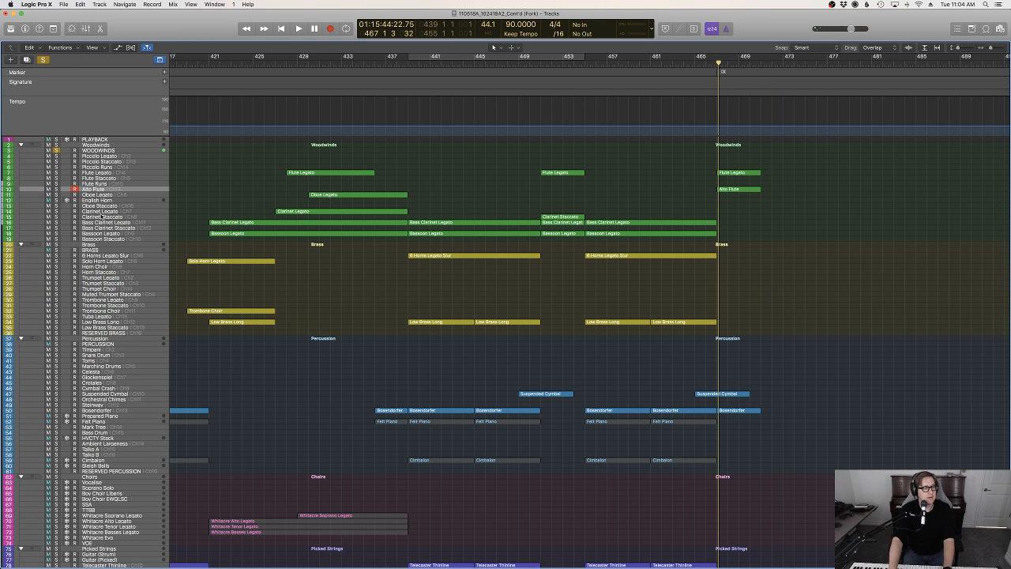
{"action": "left_click", "coordinate": [101, 212]}
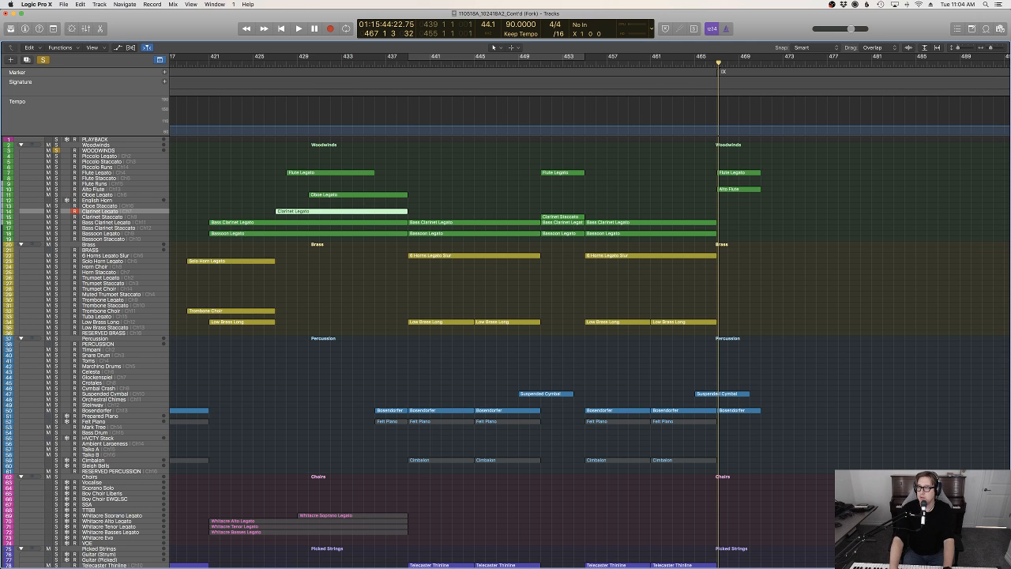
{"action": "key", "text": "r"}
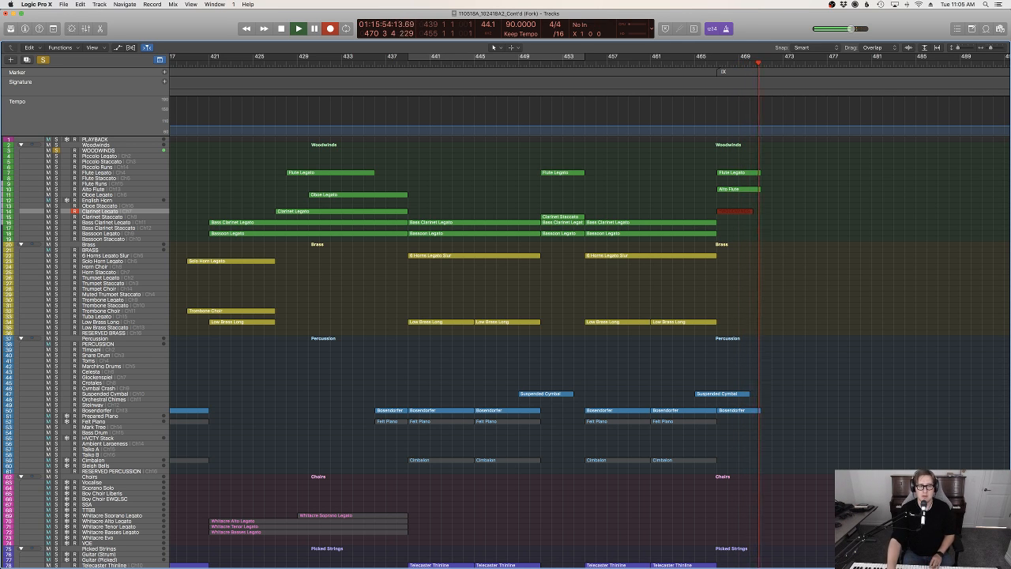
{"action": "key", "text": "space"}
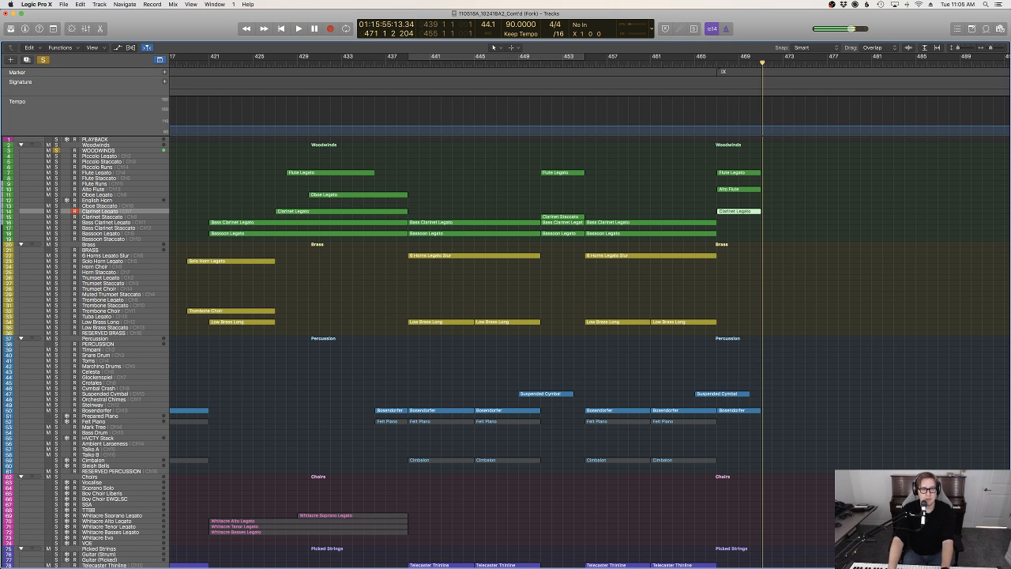
In the Flute Legato region at bar 467, start the last note slightly later, extend the note before it, and play the result
{"action": "double_click", "coordinate": [751, 174]}
{"action": "key", "text": "t"}
{"action": "key", "text": "t"}
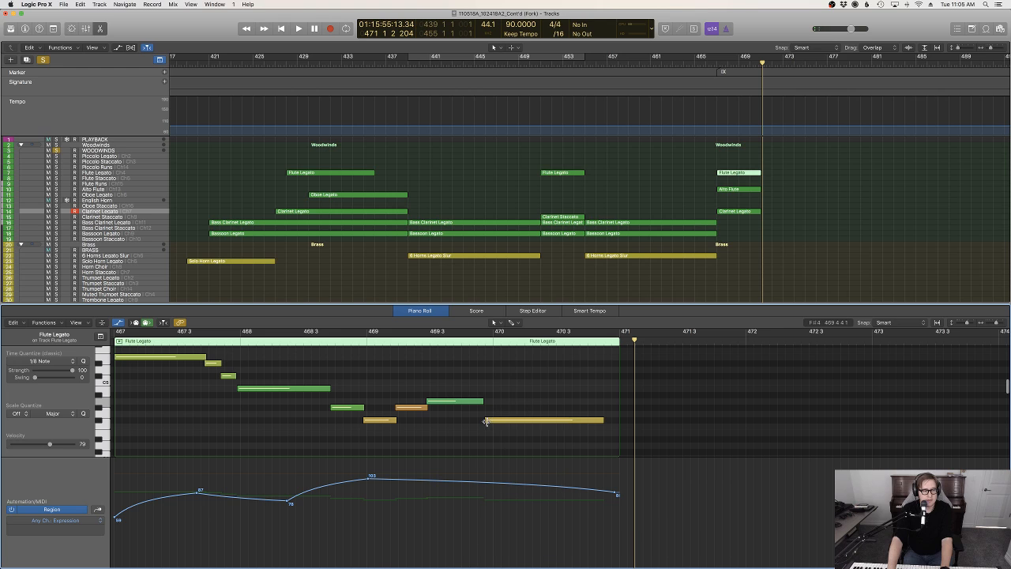
{"action": "left_click_drag", "start_coordinate": [486, 421], "coordinate": [497, 403]}
{"action": "key", "text": "space"}
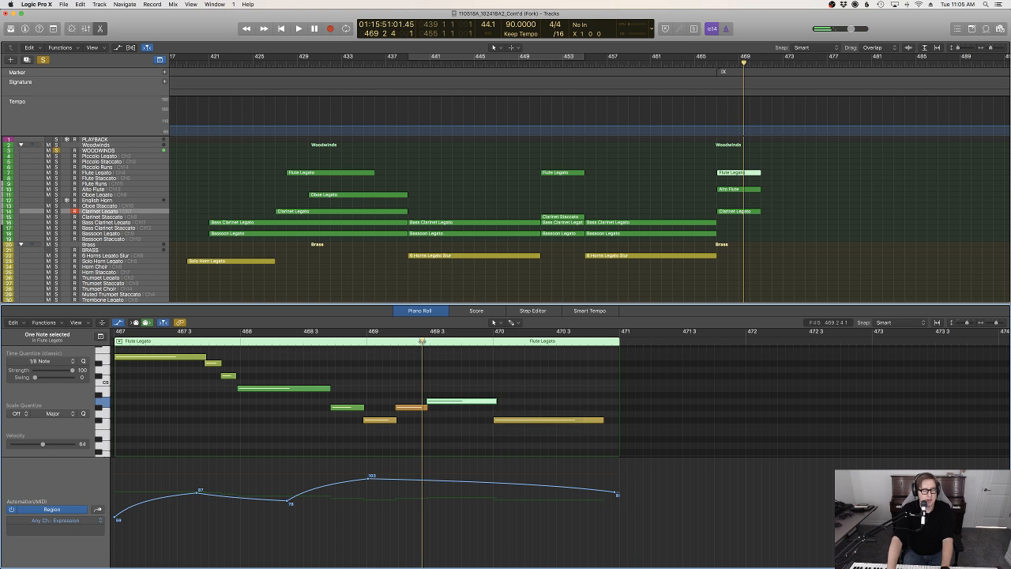
{"action": "key", "text": "space"}
Draw Modulation automation in the new Clarinet Legato region, rising to 76 at bar 469 and easing down toward the region's end
{"action": "left_click", "coordinate": [741, 212]}
{"action": "scroll", "coordinate": [576, 377], "scroll_direction": "left", "scroll_amount": 10}
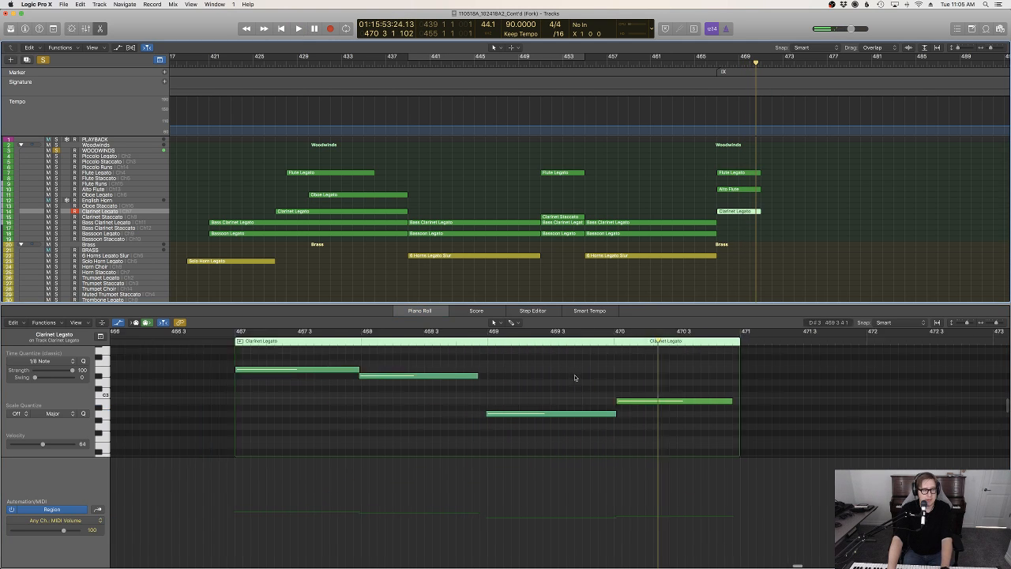
{"action": "left_click", "coordinate": [435, 369]}
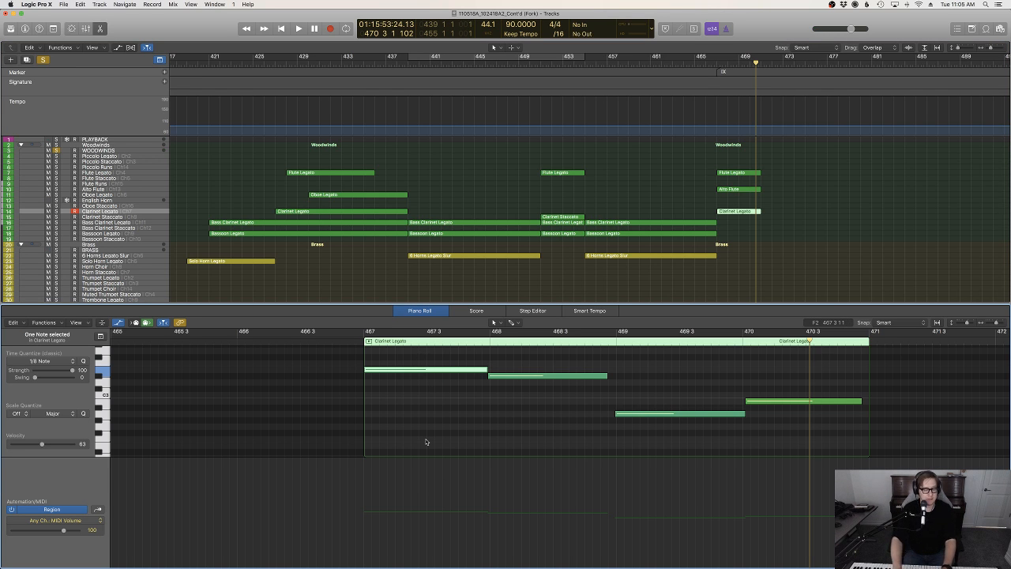
{"action": "scroll", "coordinate": [426, 441], "scroll_direction": "right", "scroll_amount": 5}
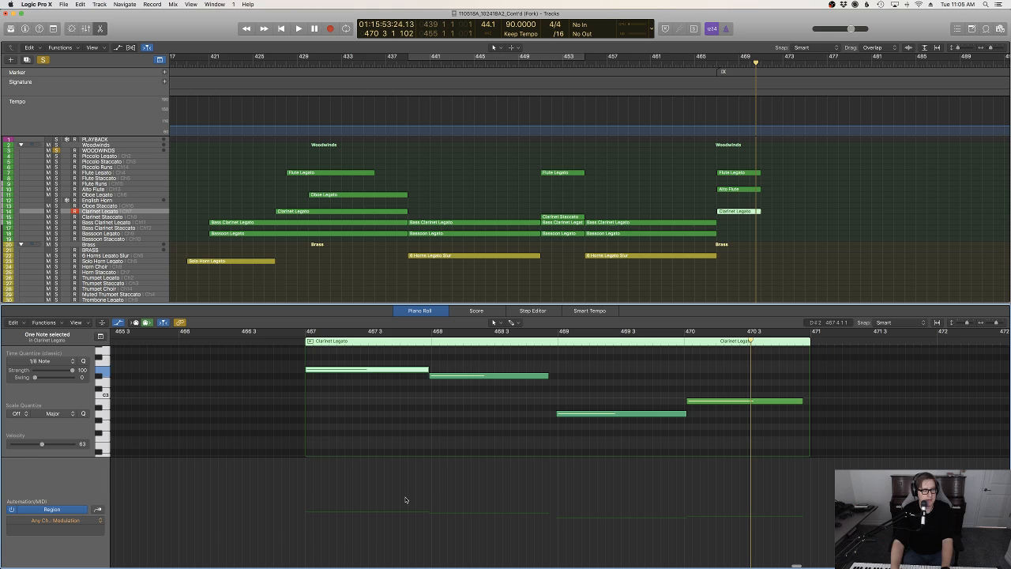
{"action": "left_click", "coordinate": [304, 490]}
{"action": "key", "text": "shift+space"}
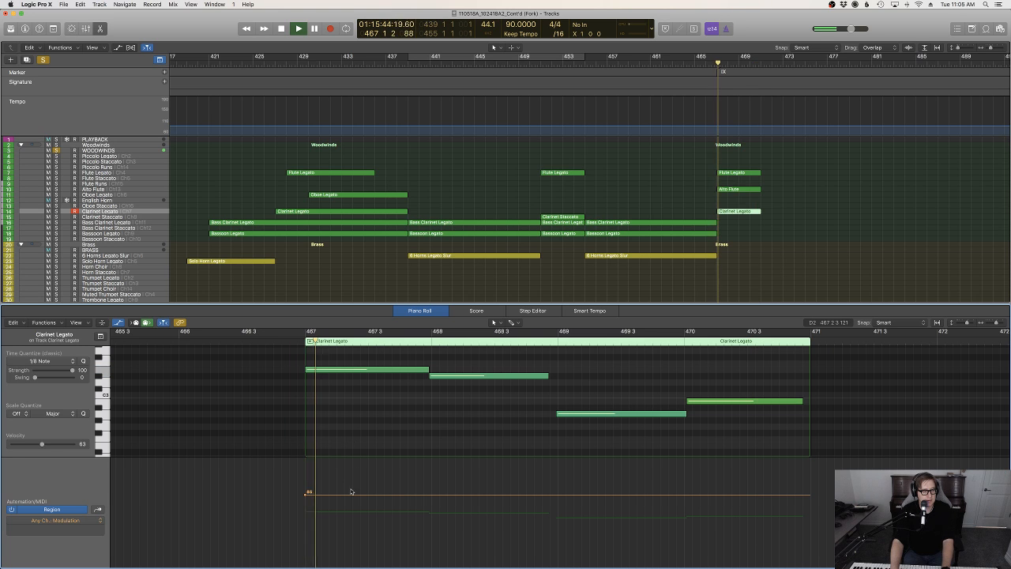
{"action": "left_click_drag", "start_coordinate": [308, 492], "coordinate": [308, 516]}
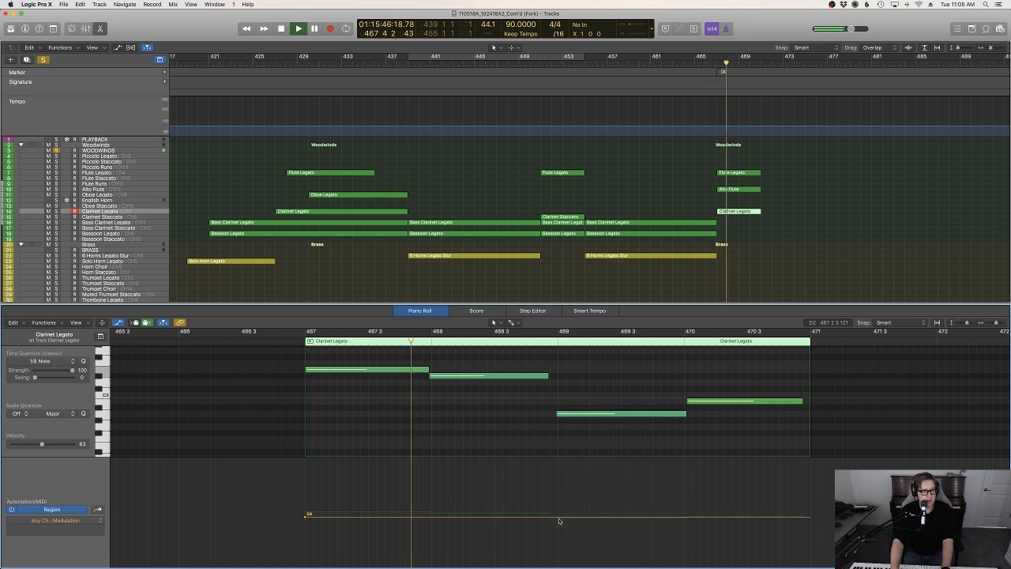
{"action": "left_click_drag", "start_coordinate": [558, 517], "coordinate": [558, 501]}
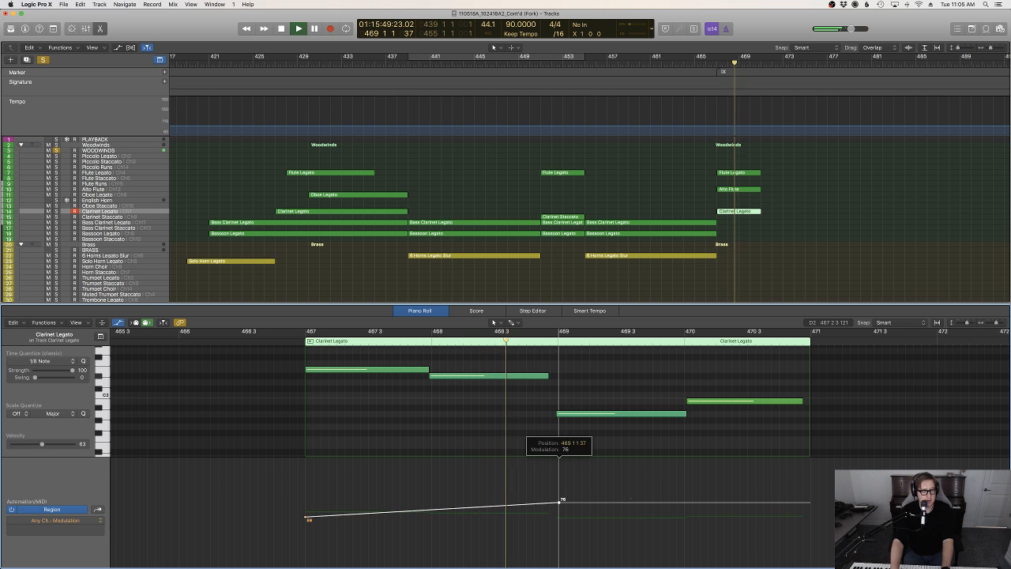
{"action": "left_click_drag", "start_coordinate": [637, 506], "coordinate": [799, 509]}
Bend both clarinet Modulation segments into smooth curves with the Automation Curve tool, close the Piano Roll and stop playback
{"action": "key", "text": "t"}
{"action": "key", "text": "u"}
{"action": "left_click_drag", "start_coordinate": [451, 508], "coordinate": [452, 506]}
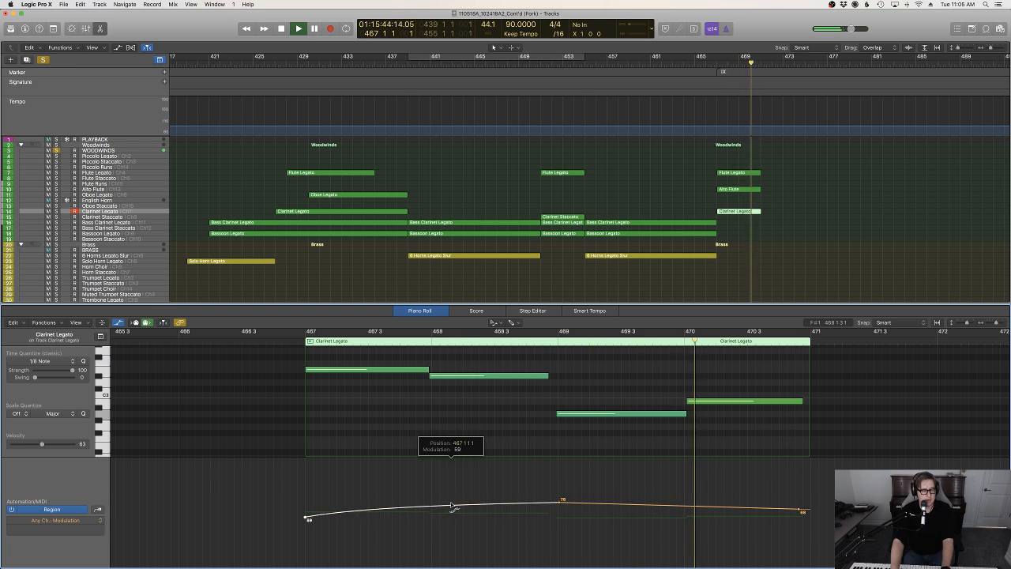
{"action": "left_click_drag", "start_coordinate": [661, 504], "coordinate": [661, 500]}
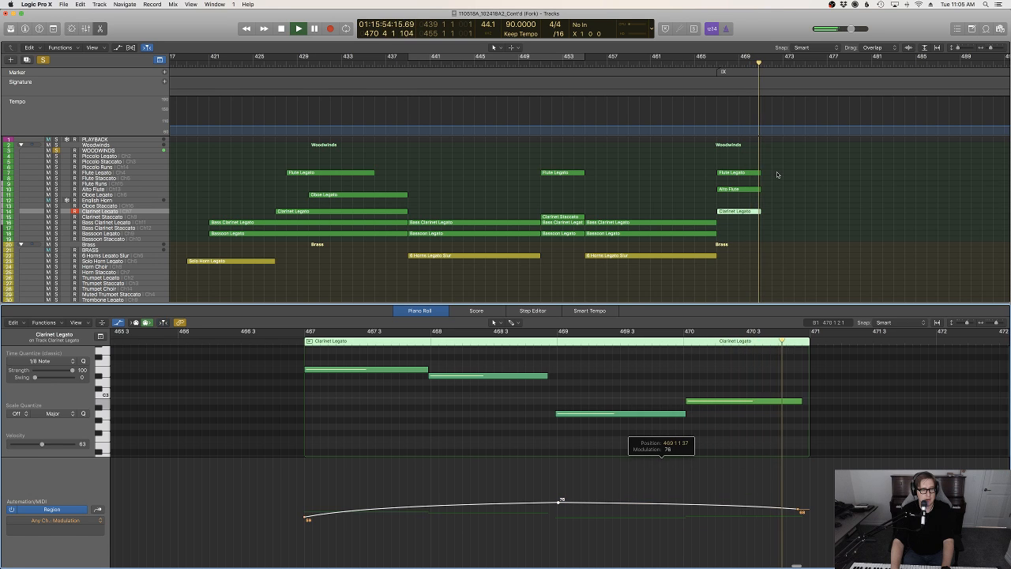
{"action": "key", "text": "p"}
{"action": "key", "text": "space"}
Play the arrangement from about bar 453, delete the Bosendorfer region at bar 467, and listen to the passage again
{"action": "double_click", "coordinate": [571, 59]}
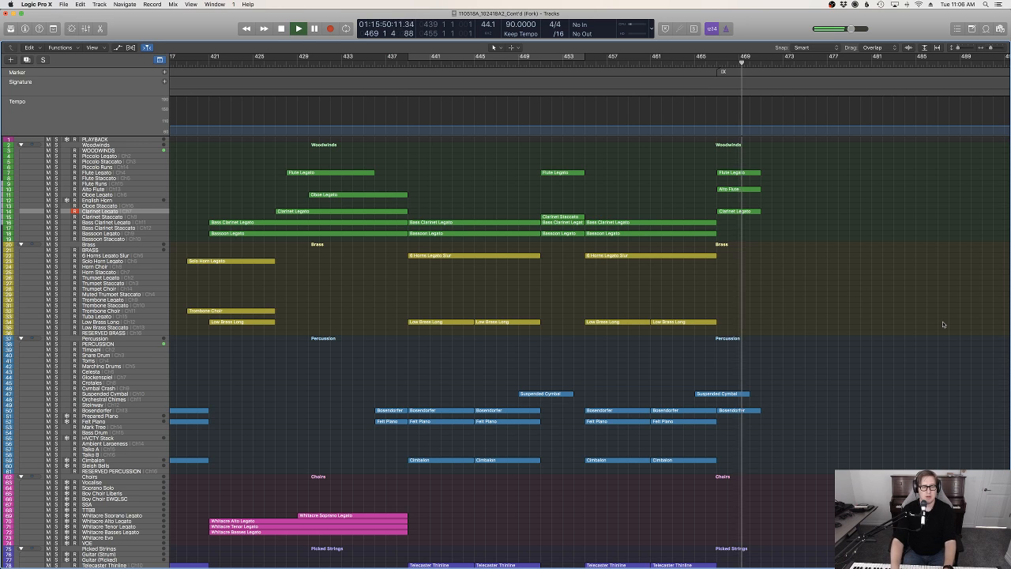
{"action": "left_click_drag", "start_coordinate": [808, 432], "coordinate": [752, 409]}
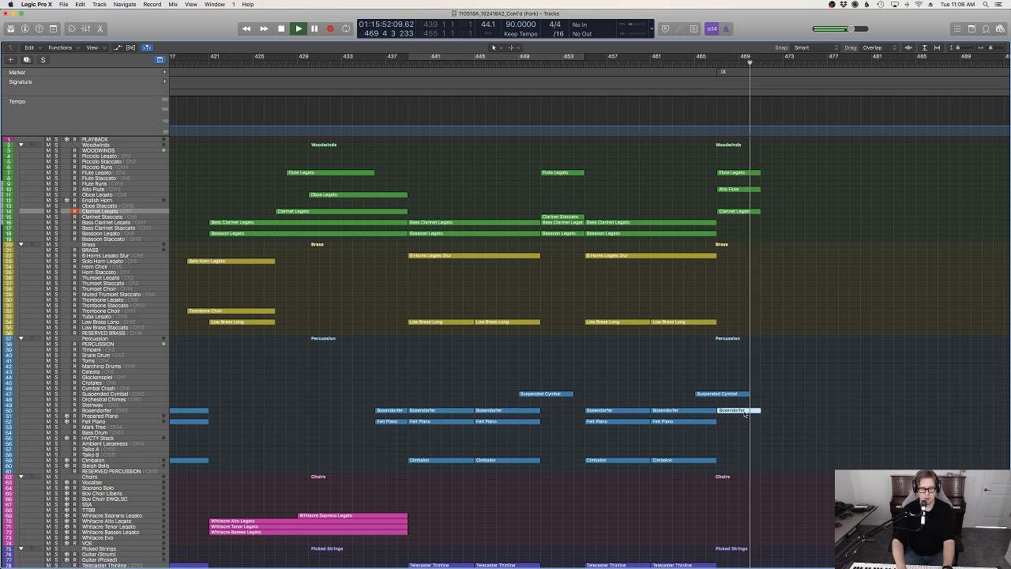
{"action": "key", "text": "Delete"}
{"action": "key", "text": "space"}
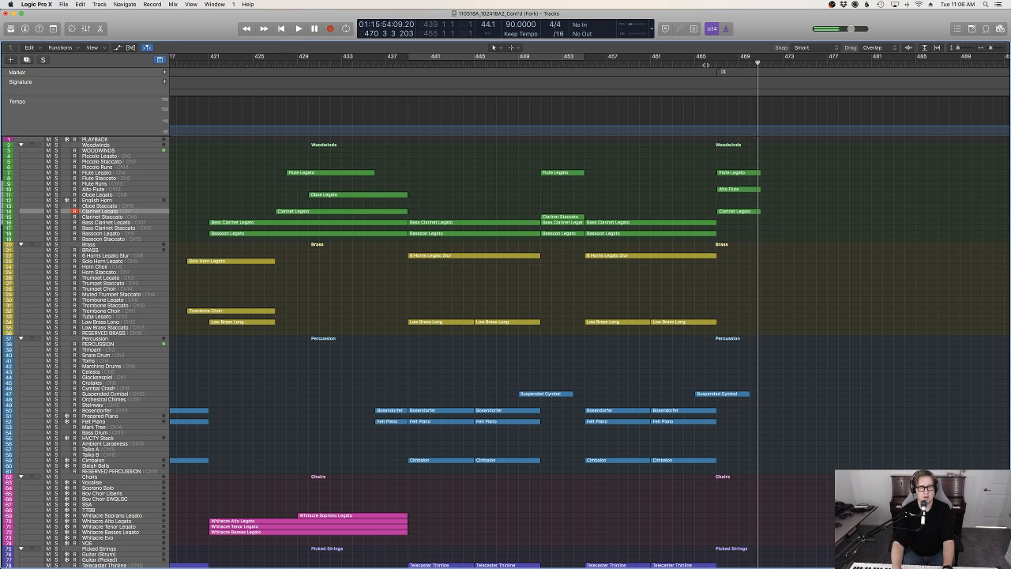
{"action": "key", "text": "space"}
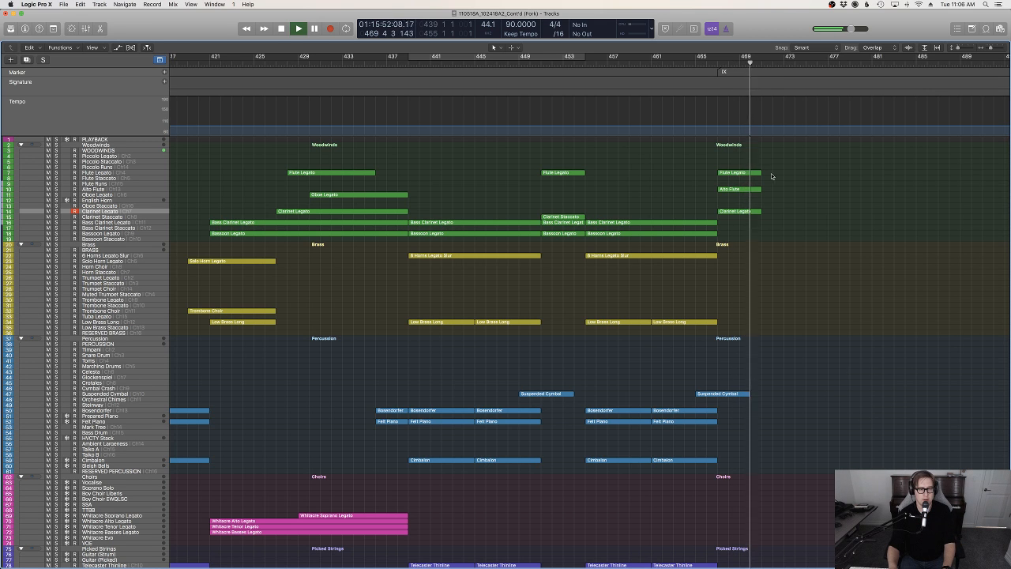
{"action": "key", "text": "space"}
In the flute region, shorten the long note in bar 468, extend the following G♯4 to bar 469, and play it
{"action": "left_click", "coordinate": [738, 173]}
{"action": "key", "text": "p"}
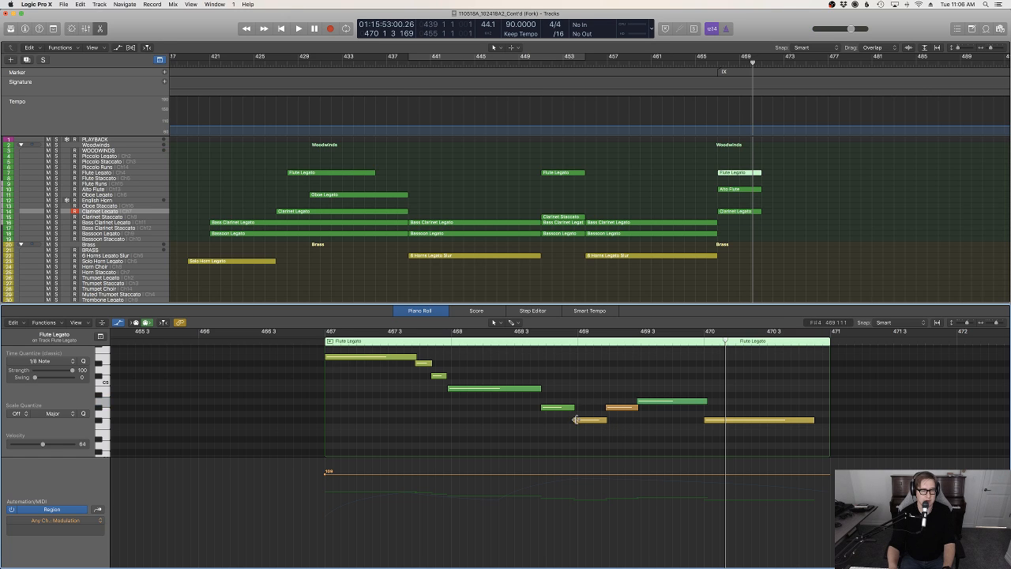
{"action": "left_click_drag", "start_coordinate": [576, 420], "coordinate": [571, 410]}
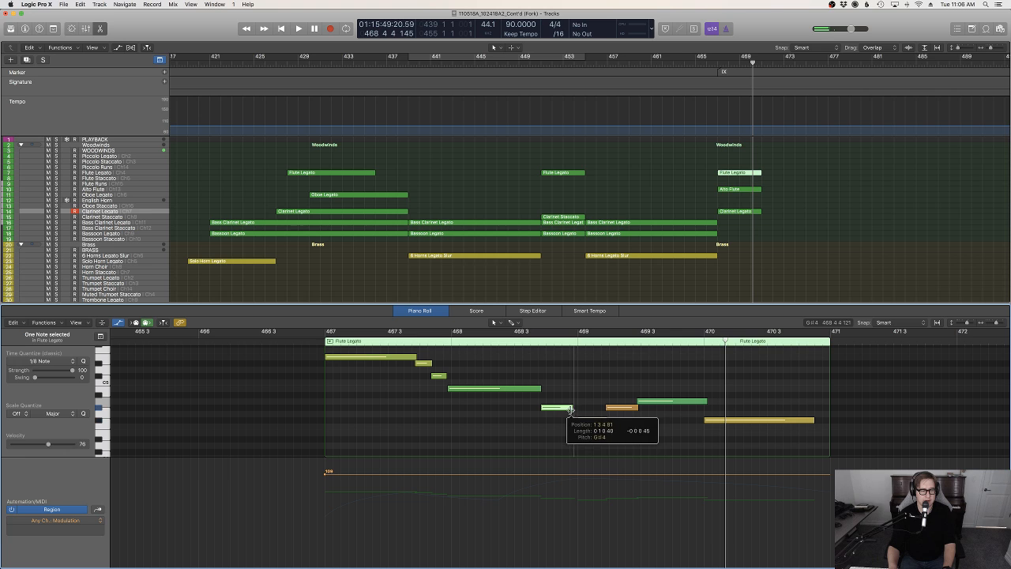
{"action": "key", "text": "space"}
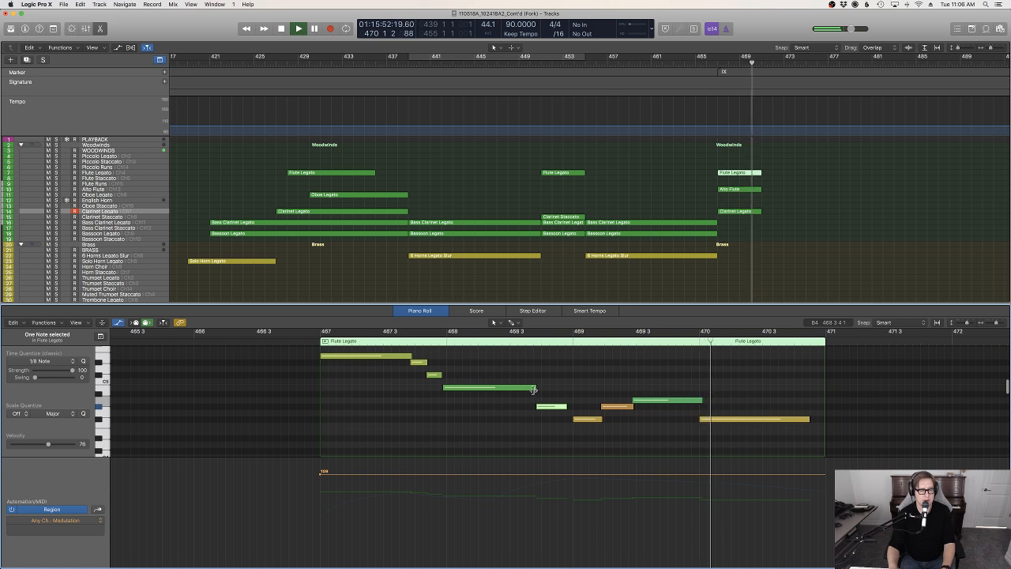
{"action": "key", "text": "space"}
{"action": "left_click_drag", "start_coordinate": [534, 390], "coordinate": [572, 407]}
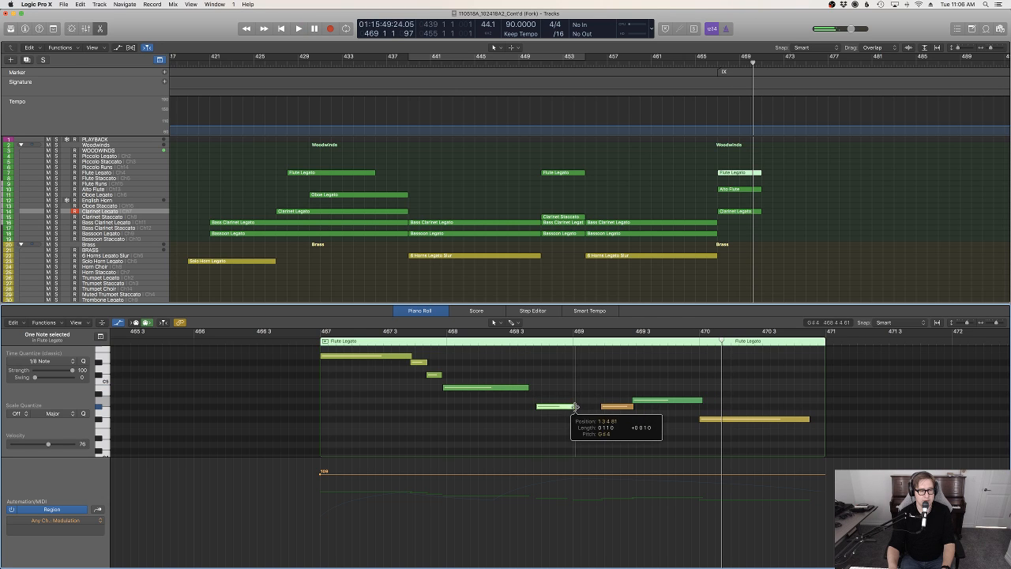
{"action": "key", "text": "space"}
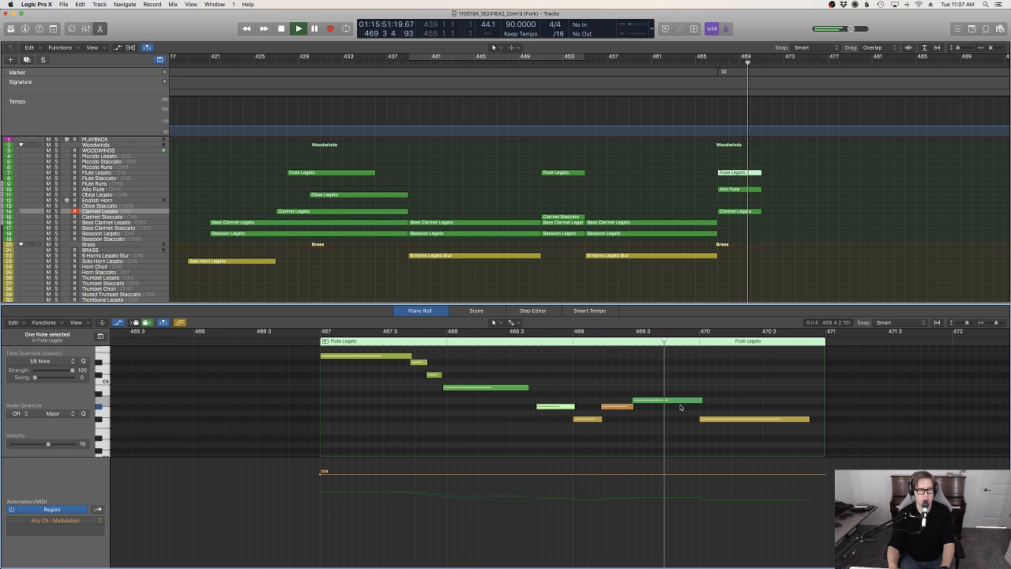
Raise the velocity of all notes in the Flute Legato region to 127 and replay from bar 467
{"action": "left_click", "coordinate": [661, 428]}
{"action": "key", "text": "ctrl+super+n"}
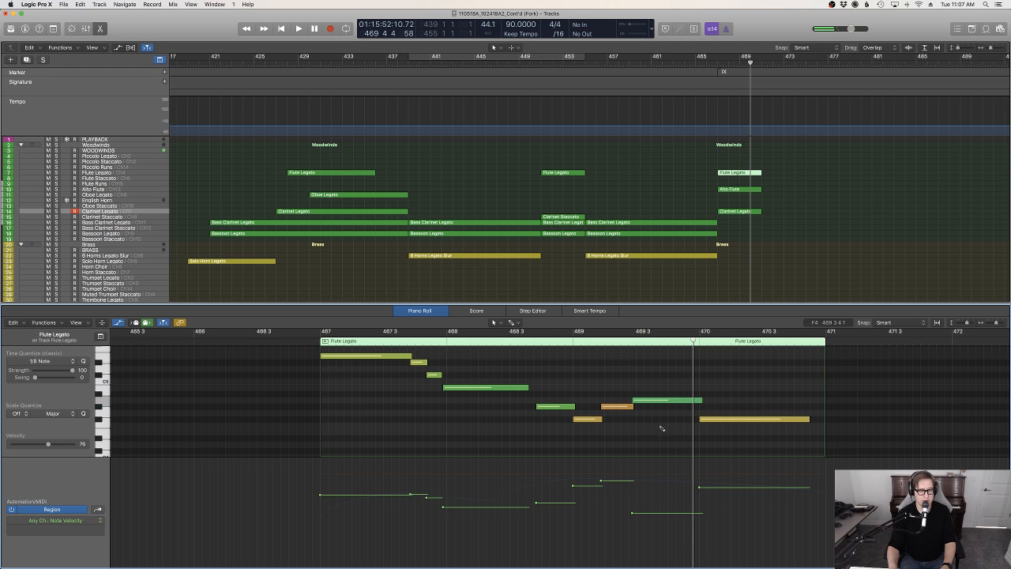
{"action": "key", "text": "super+a"}
{"action": "left_click_drag", "start_coordinate": [635, 512], "coordinate": [640, 447]}
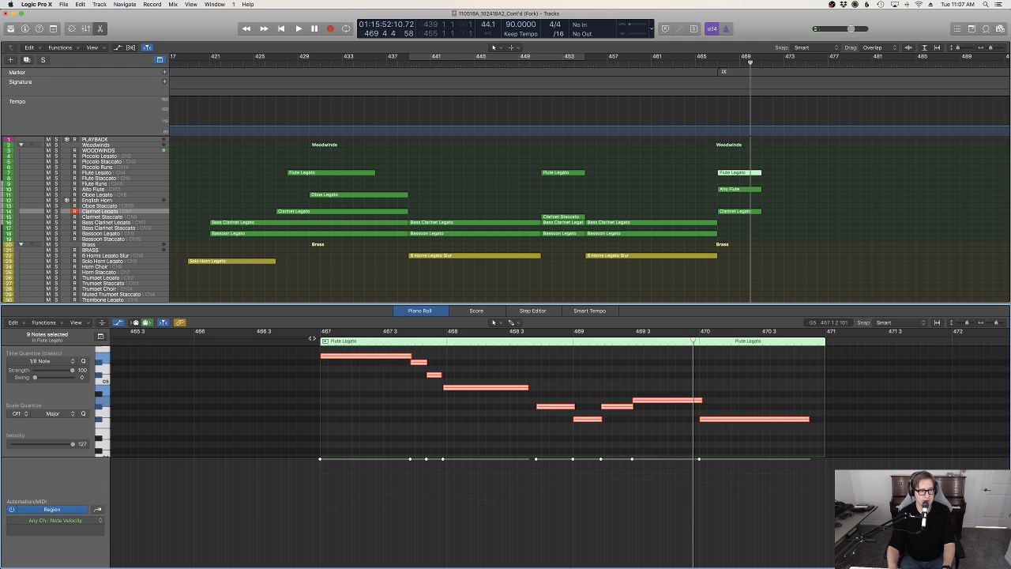
{"action": "left_click", "coordinate": [314, 339]}
{"action": "key", "text": "space"}
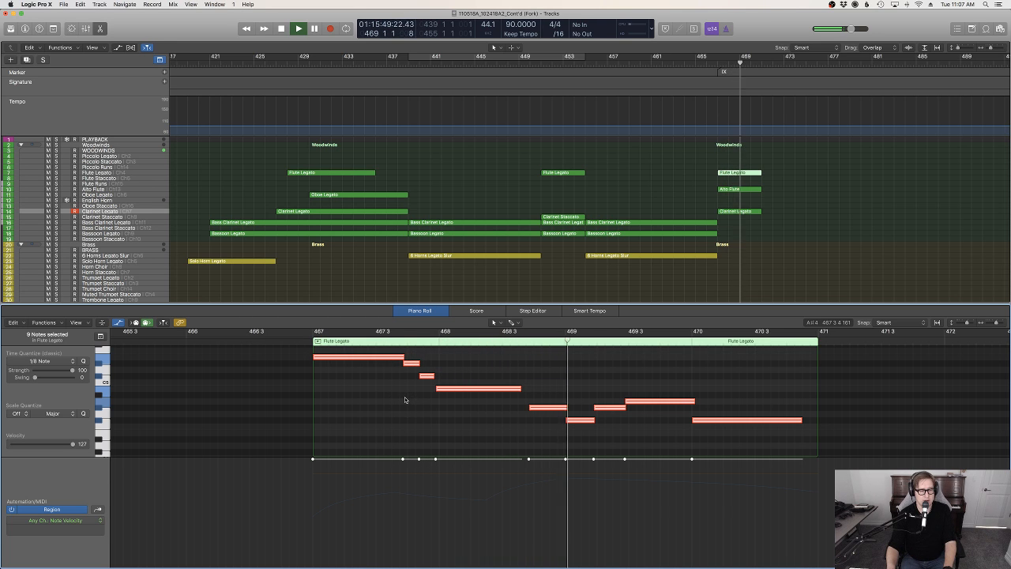
Raise the velocity of all notes in the Alto Flute region to 127
{"action": "left_click", "coordinate": [736, 189]}
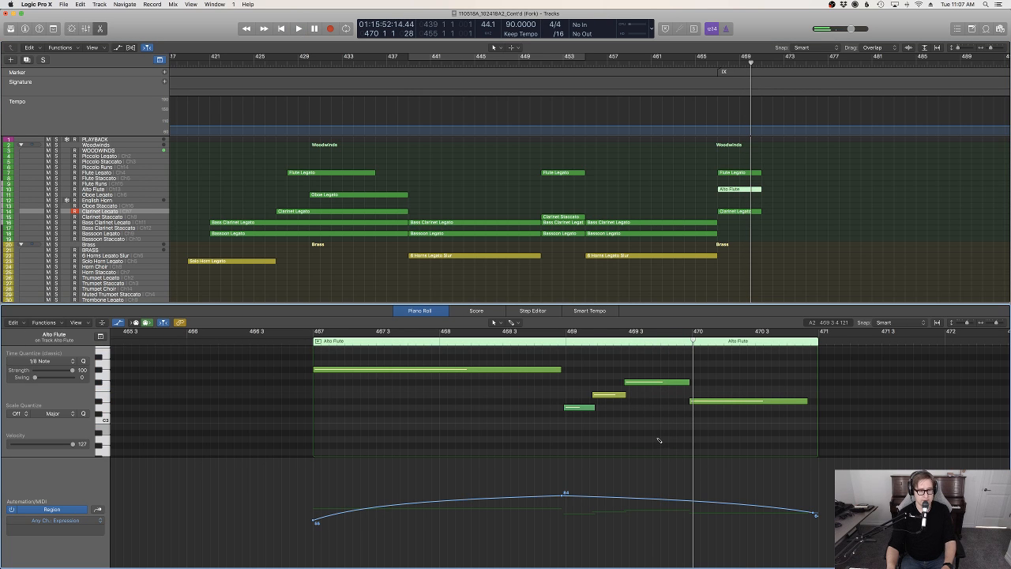
{"action": "key", "text": "super+a"}
{"action": "key", "text": "ctrl+super+v"}
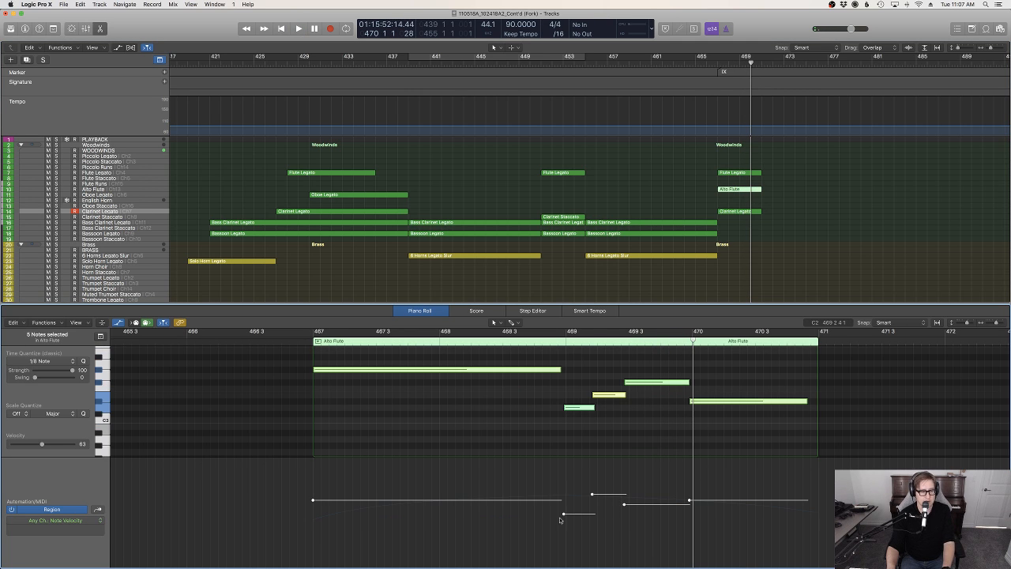
{"action": "left_click_drag", "start_coordinate": [565, 515], "coordinate": [567, 458]}
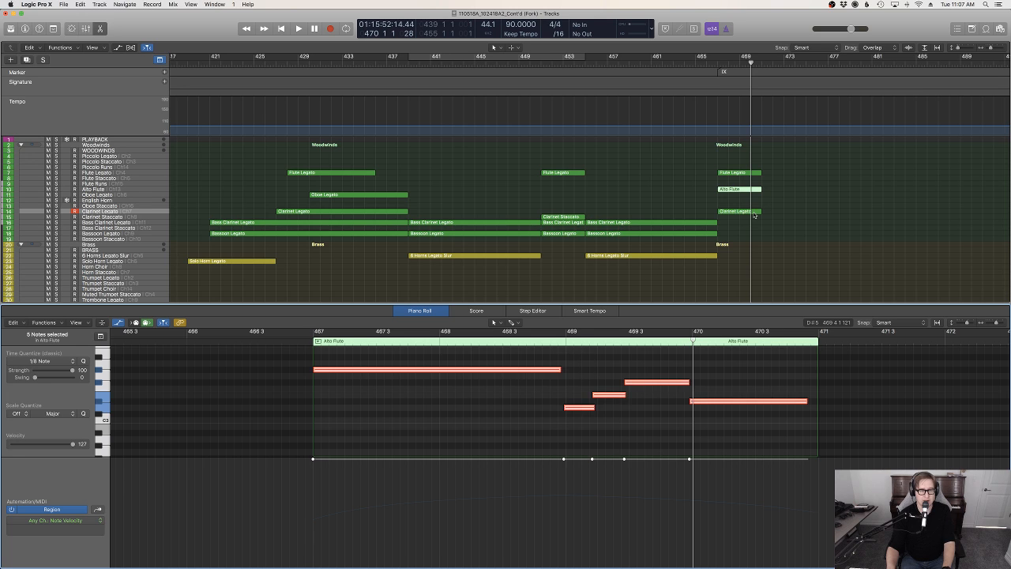
Raise the velocity of all notes in the Clarinet Legato region at bar 467 to 127
{"action": "left_click", "coordinate": [743, 212]}
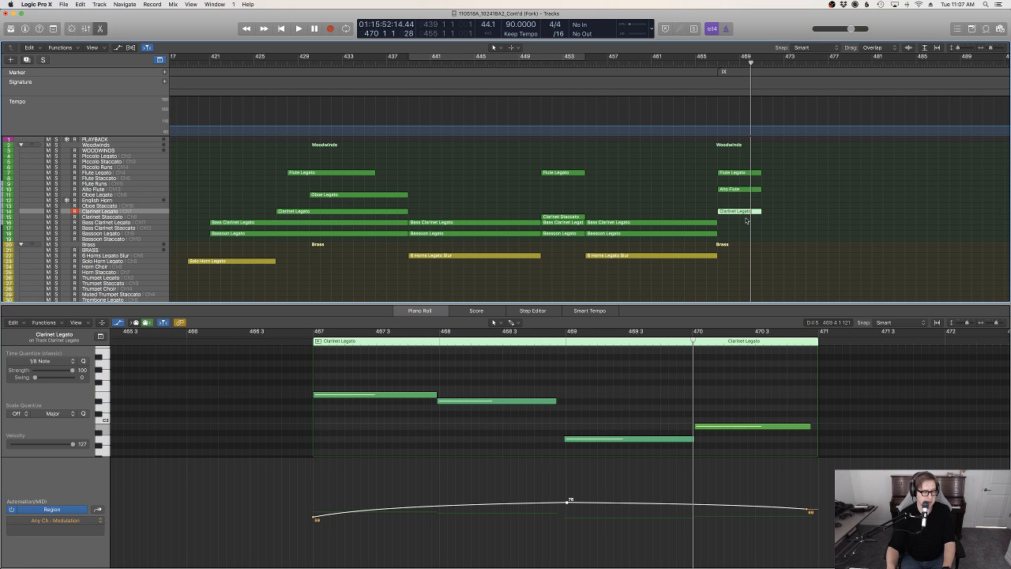
{"action": "left_click", "coordinate": [613, 408]}
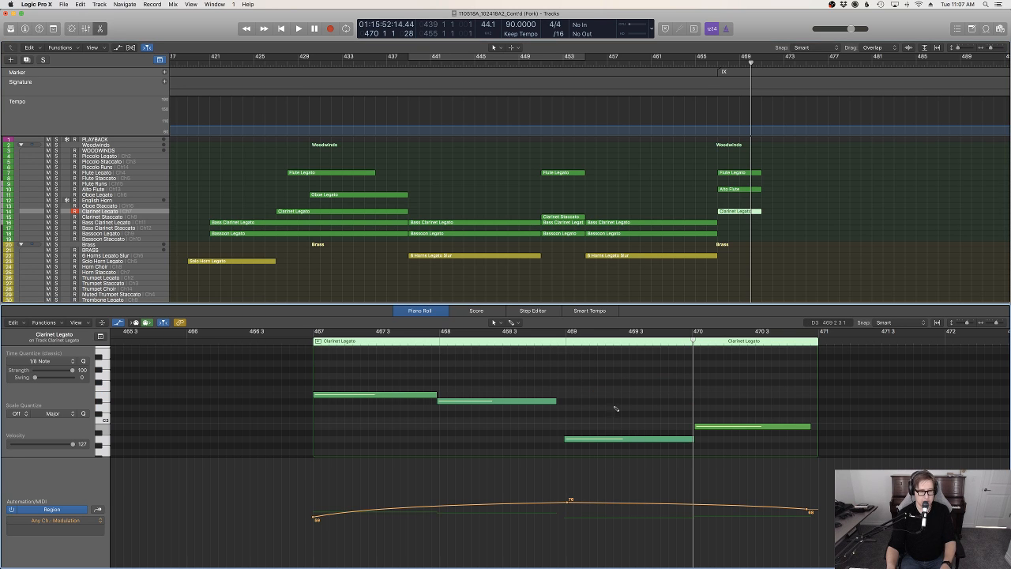
{"action": "key", "text": "super+a"}
{"action": "left_click", "coordinate": [611, 440]}
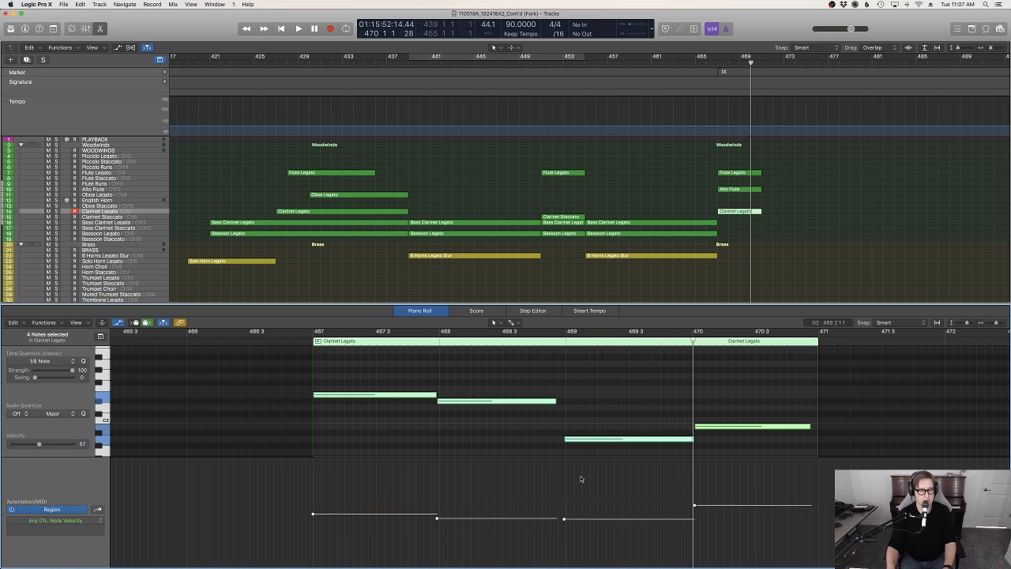
{"action": "left_click_drag", "start_coordinate": [564, 520], "coordinate": [592, 366]}
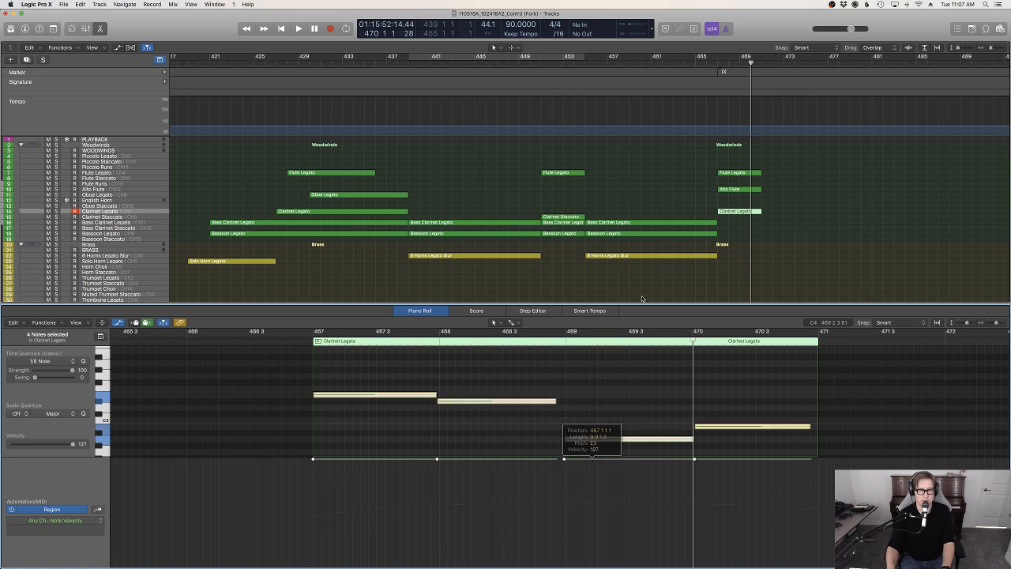
Play the woodwind passage from bar 467 in the full arrangement view and select the Bassoon Legato track
{"action": "left_click", "coordinate": [717, 64]}
{"action": "key", "text": "space"}
{"action": "left_click", "coordinate": [795, 198]}
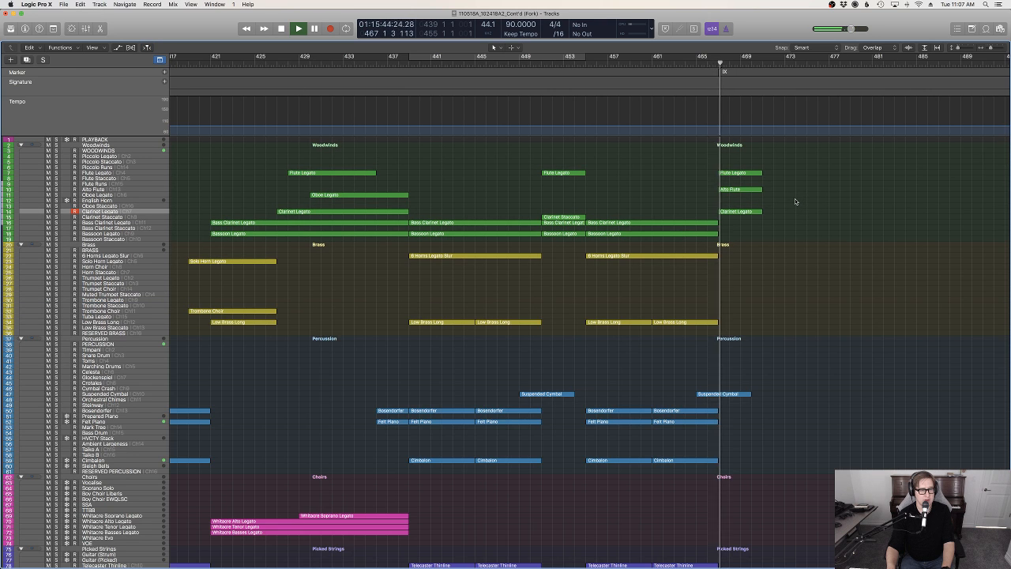
{"action": "key", "text": "e"}
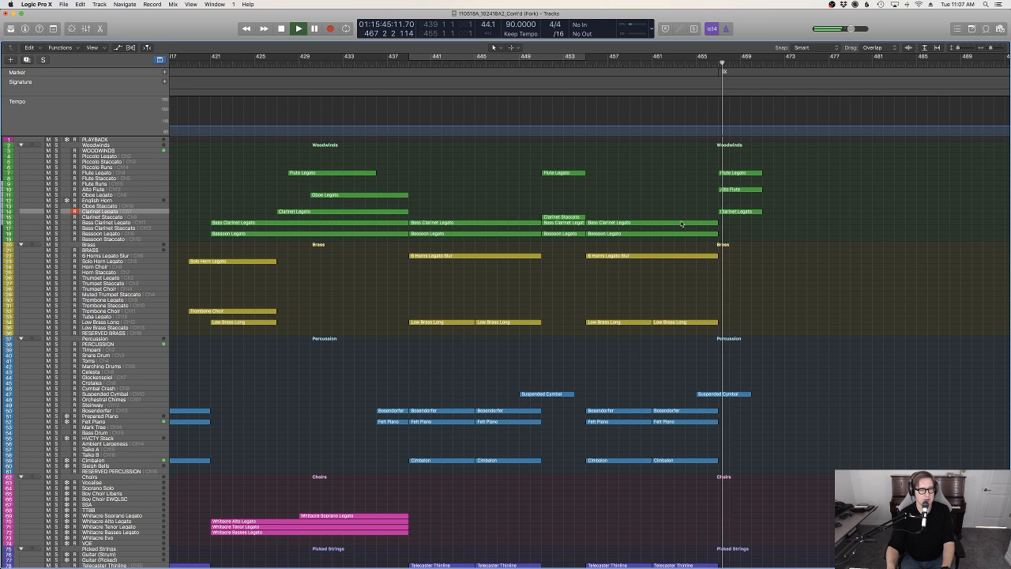
{"action": "left_click", "coordinate": [161, 234]}
{"action": "scroll", "coordinate": [625, 250], "scroll_direction": "right", "scroll_amount": 8}
{"action": "left_click", "coordinate": [624, 250]}
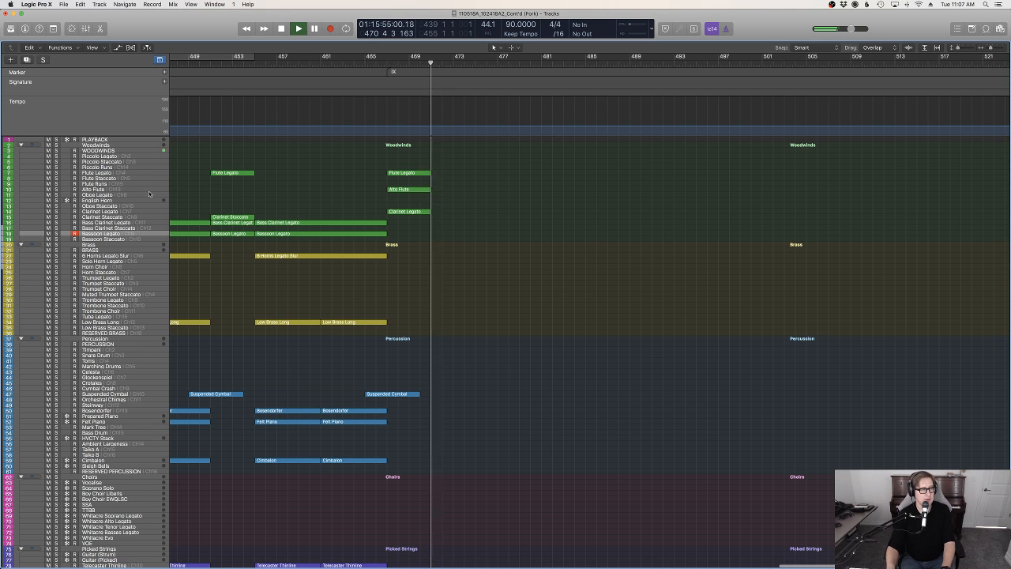
{"action": "key", "text": "space"}
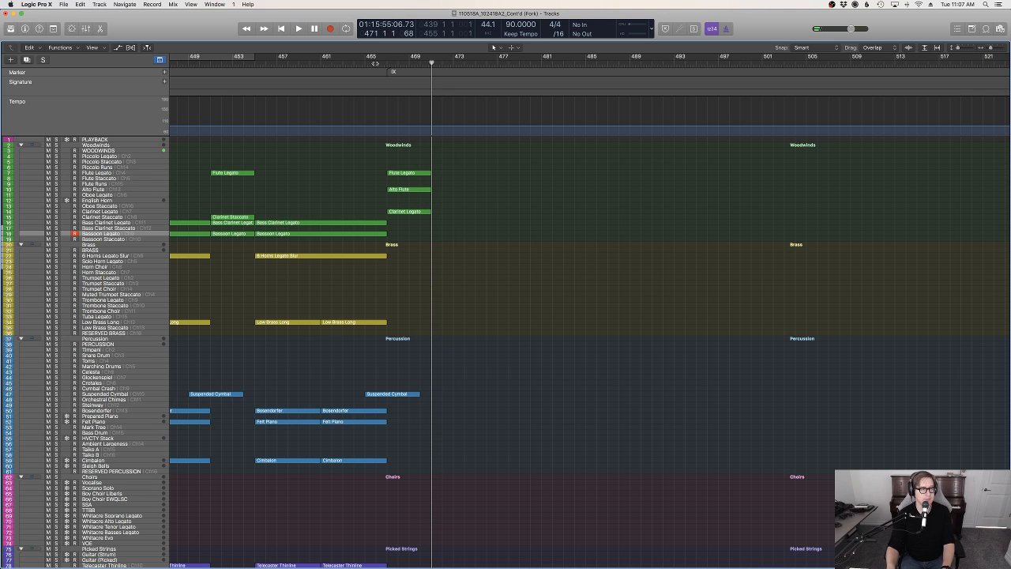
Add a key signature change to E major at bar 467
{"action": "left_click", "coordinate": [381, 62]}
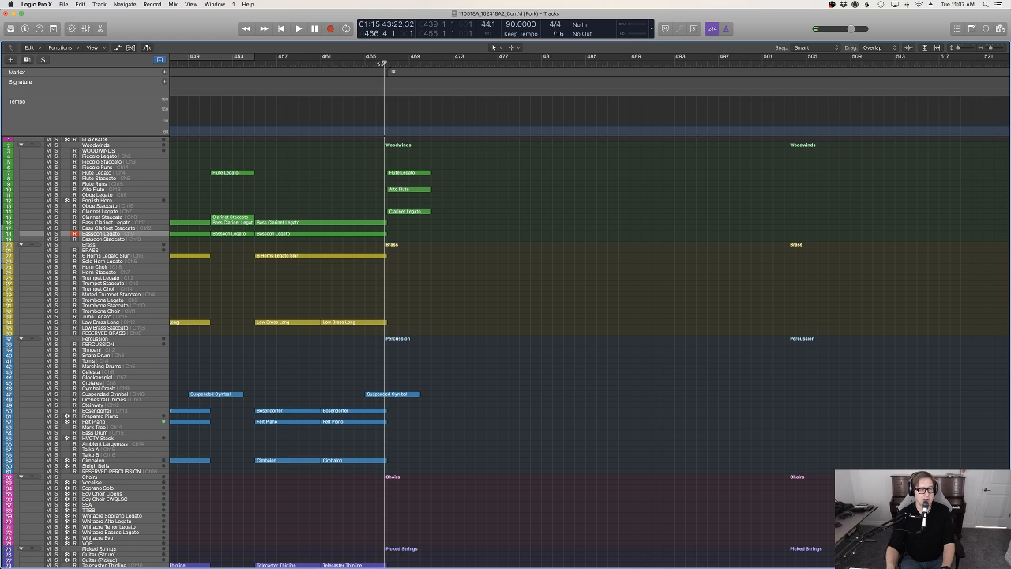
{"action": "key", "text": "d"}
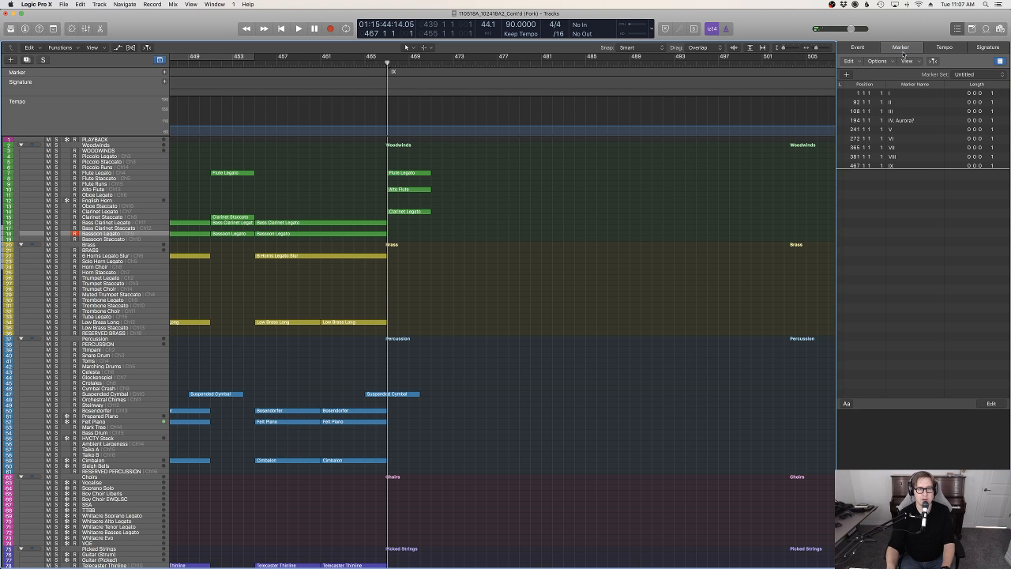
{"action": "left_click", "coordinate": [987, 47]}
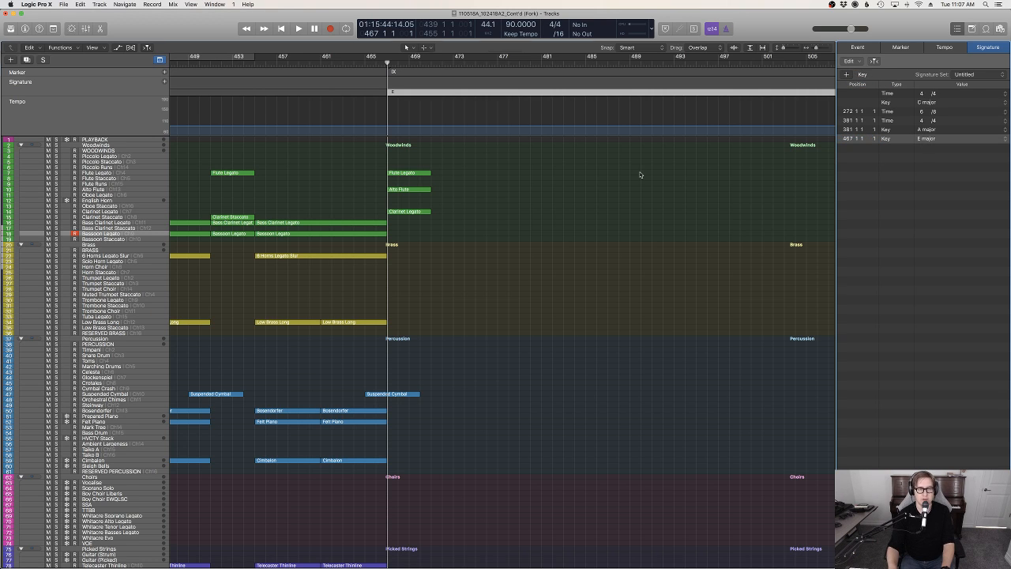
{"action": "key", "text": "d"}
Record a part on the Bass Clarinet Legato track from bar 467 to about bar 471
{"action": "key", "text": "space"}
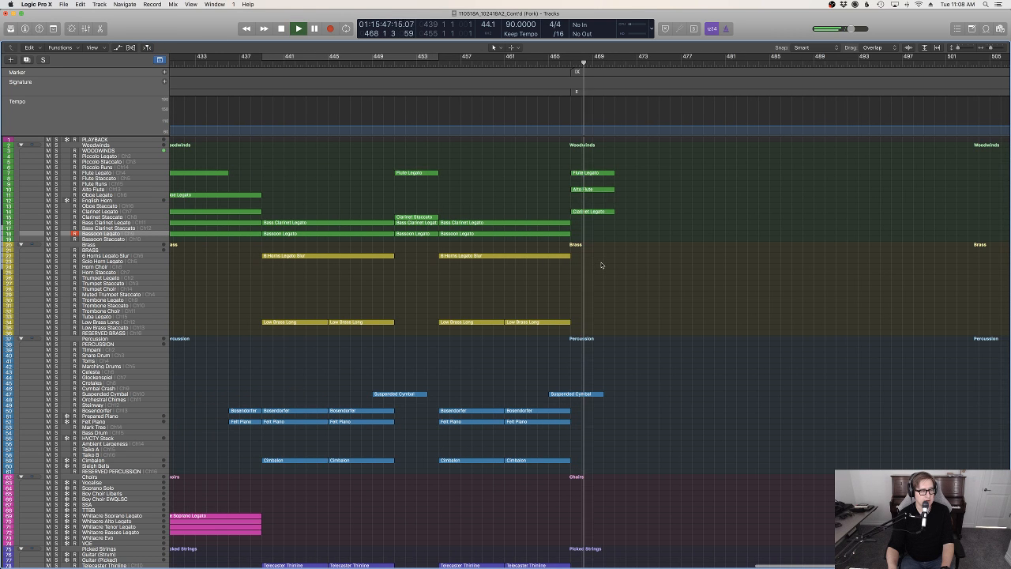
{"action": "left_click", "coordinate": [102, 222]}
{"action": "left_click", "coordinate": [578, 62]}
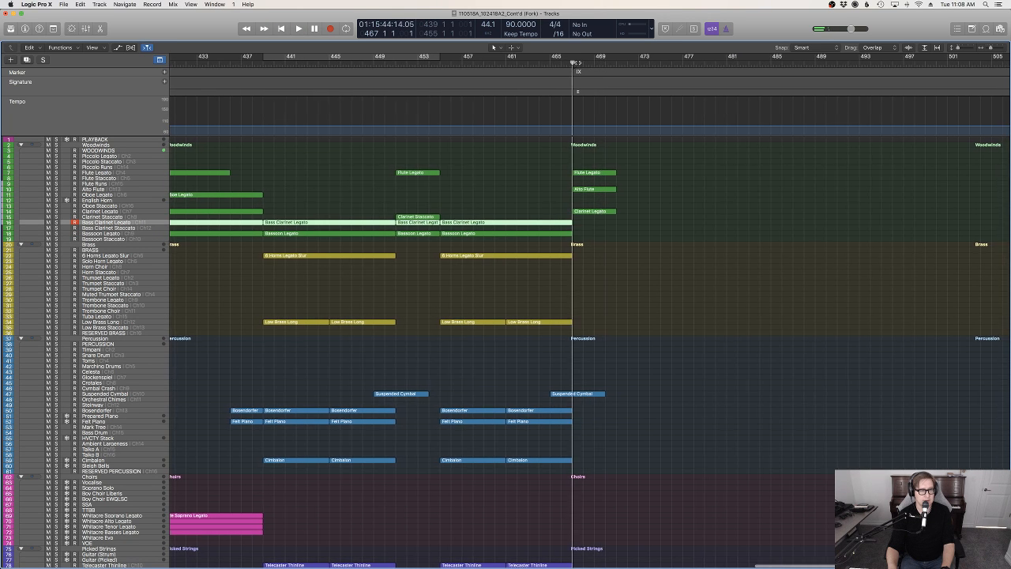
{"action": "key", "text": "r"}
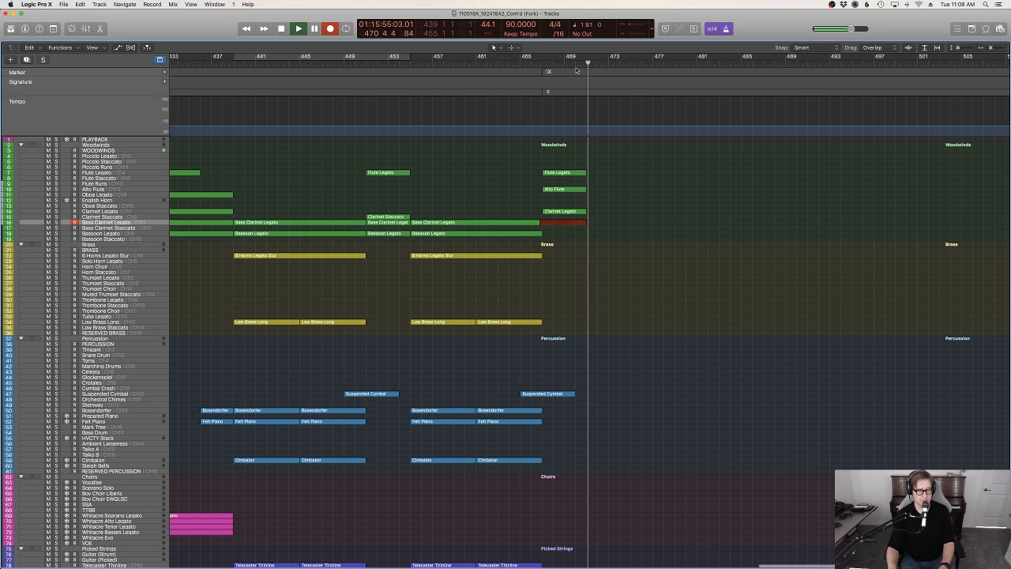
{"action": "key", "text": "space"}
Join the new Bass Clarinet Legato region at bar 467 with the region before it, starting at bar 455
{"action": "key", "text": "p"}
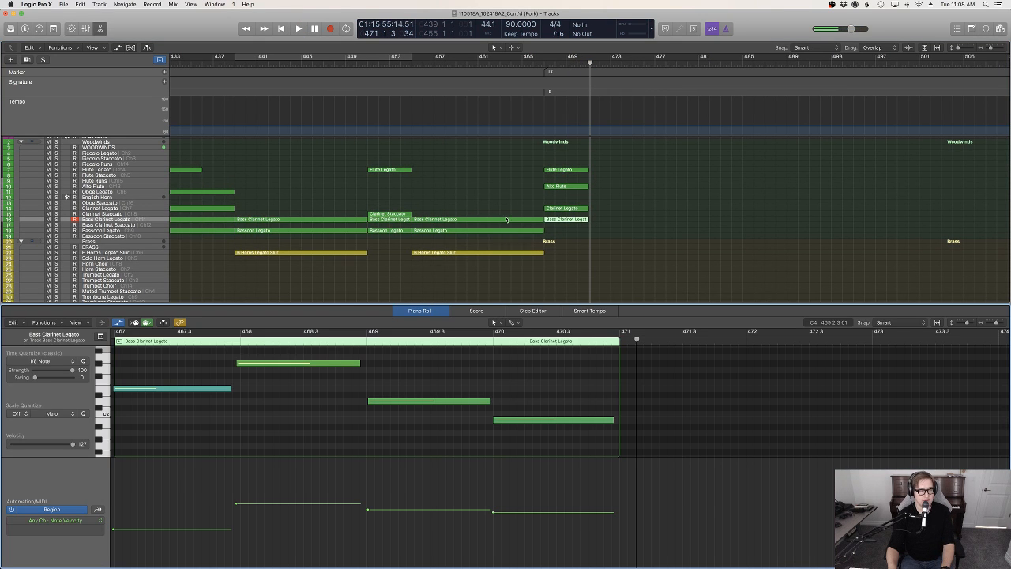
{"action": "left_click", "coordinate": [542, 220]}
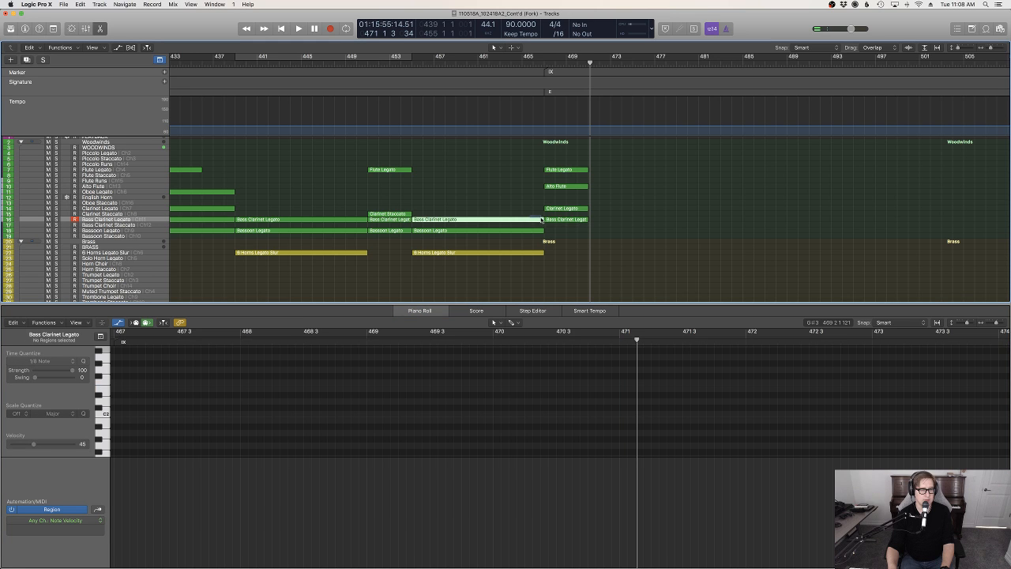
{"action": "left_click_drag", "start_coordinate": [545, 219], "coordinate": [545, 219]}
{"action": "key", "text": "super+j"}
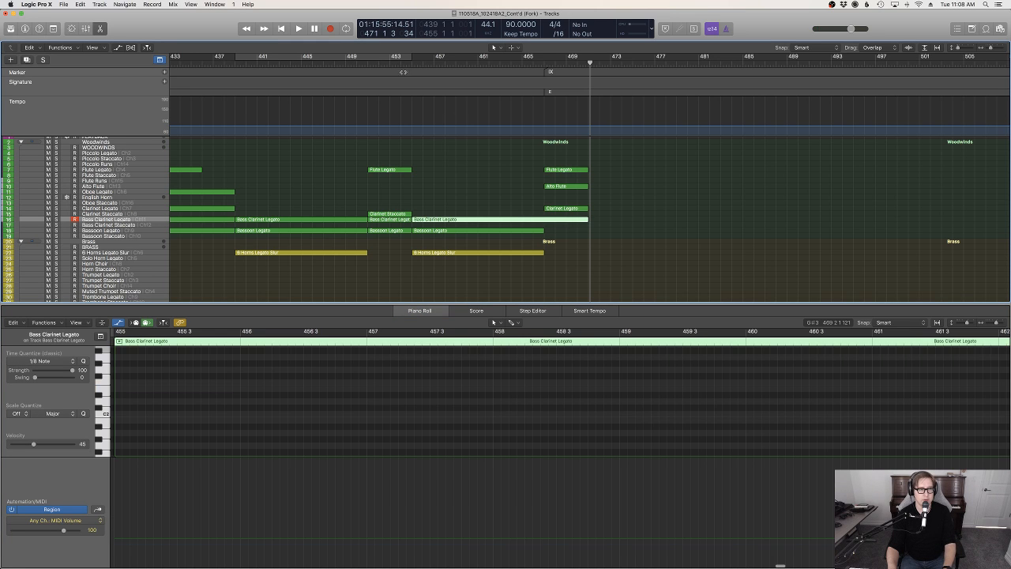
{"action": "key", "text": "e"}
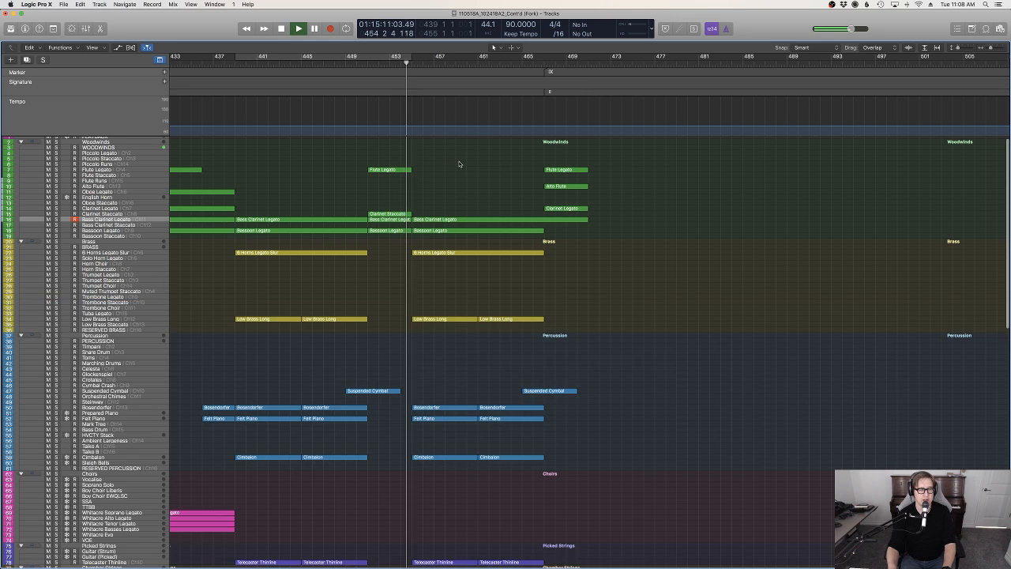
Play the arrangement from about bar 454, and replay it from about bar 435
{"action": "scroll", "coordinate": [459, 162], "scroll_direction": "left", "scroll_amount": 6}
{"action": "scroll", "coordinate": [459, 164], "scroll_direction": "left", "scroll_amount": 1}
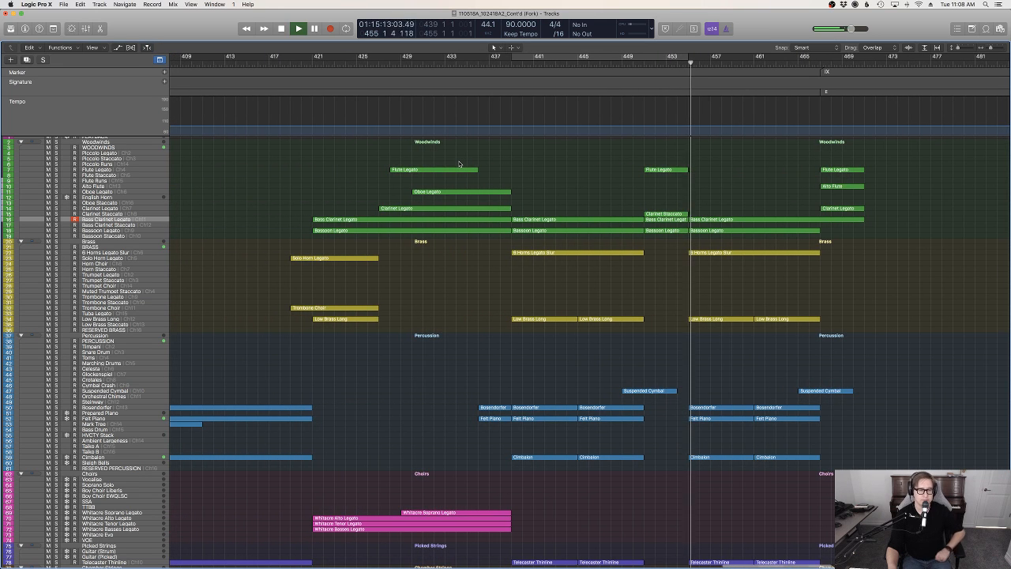
{"action": "key", "text": "space"}
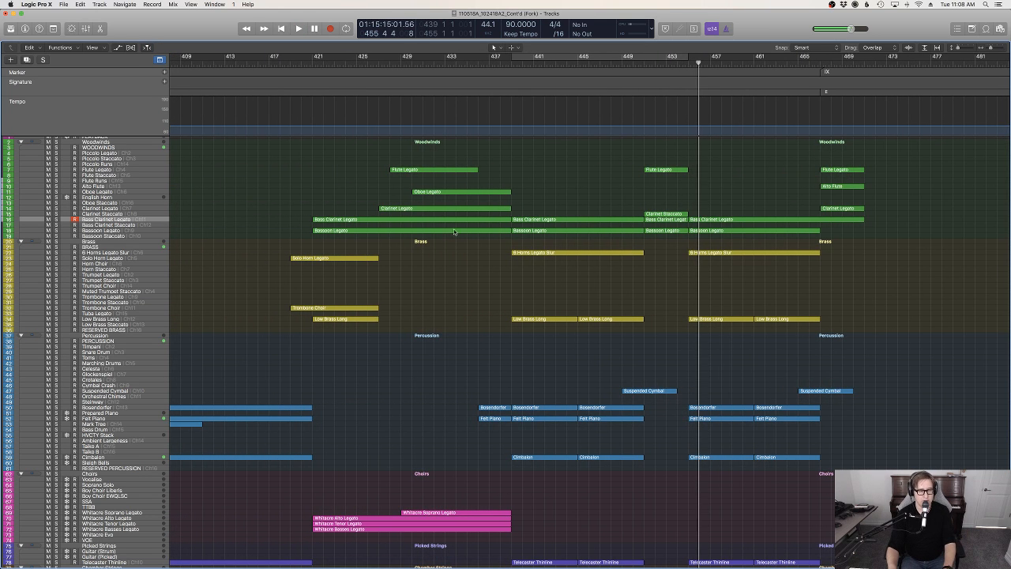
{"action": "left_click", "coordinate": [467, 64]}
{"action": "key", "text": "space"}
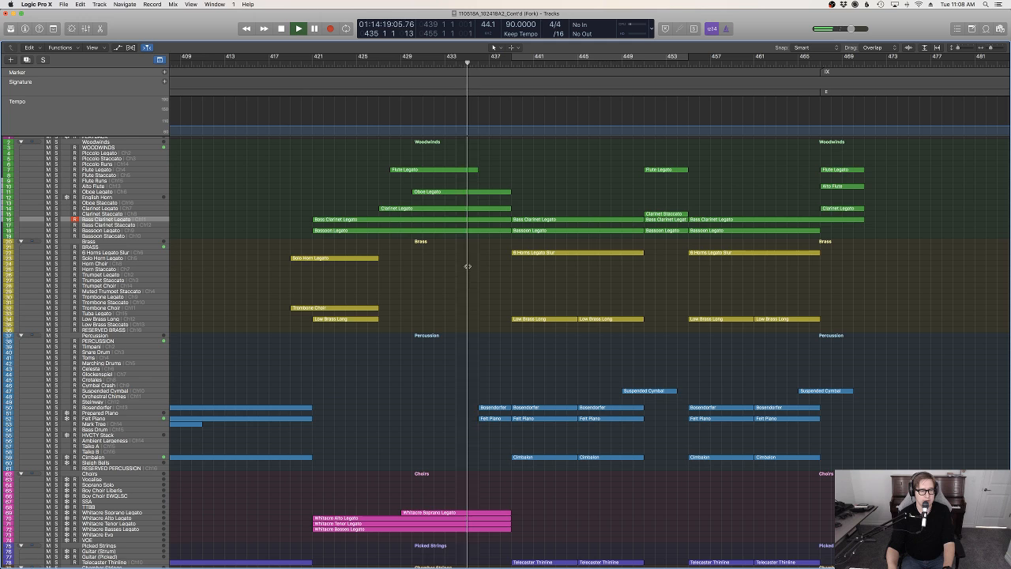
Examine the notes and their velocities in the Bosendorfer region at bar 436 during playback
{"action": "left_click", "coordinate": [488, 408]}
{"action": "double_click", "coordinate": [488, 408]}
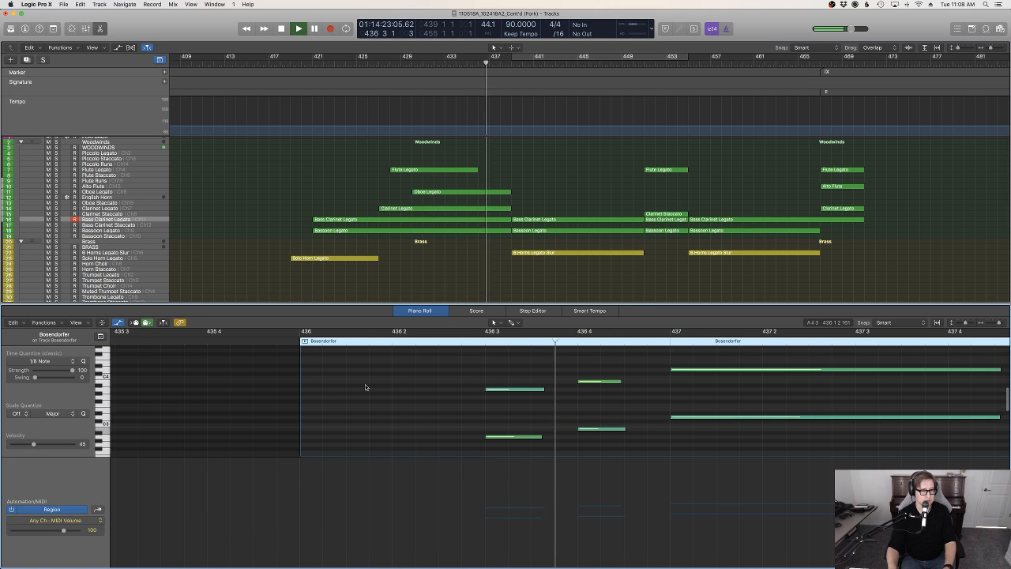
{"action": "key", "text": "ctrl+super+v"}
{"action": "scroll", "coordinate": [616, 261], "scroll_direction": "down", "scroll_amount": 1}
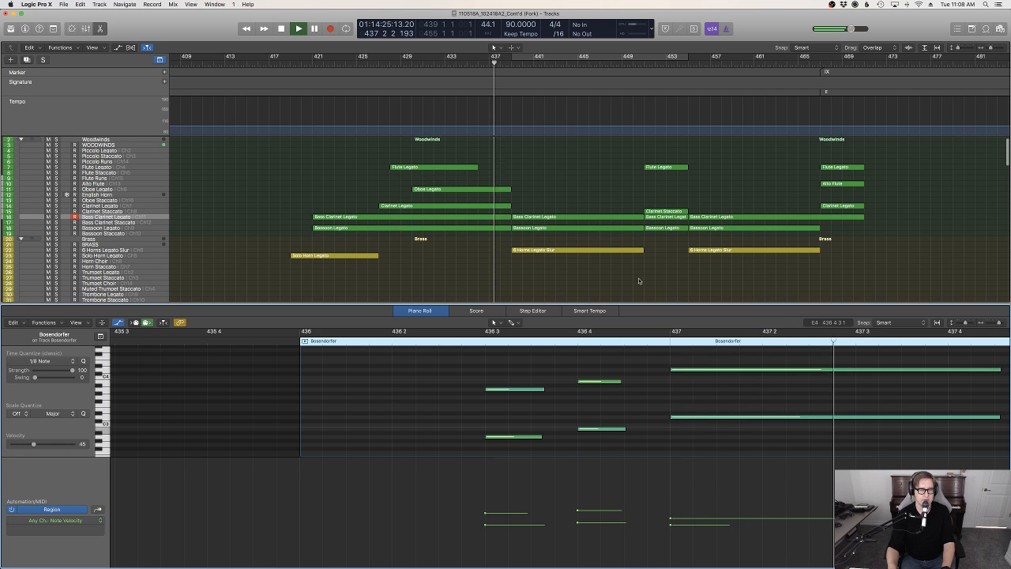
{"action": "left_click", "coordinate": [637, 283]}
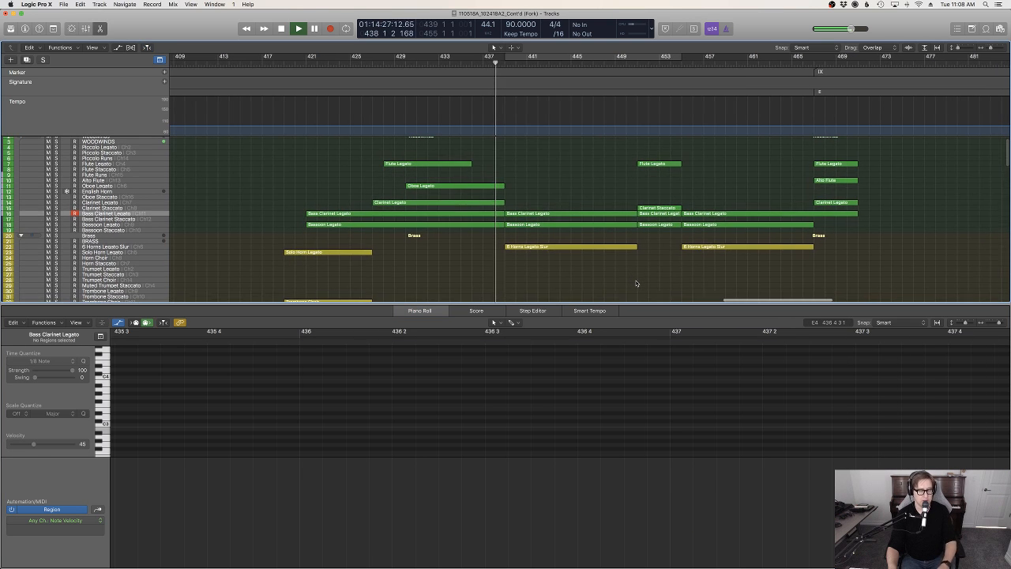
{"action": "key", "text": "e"}
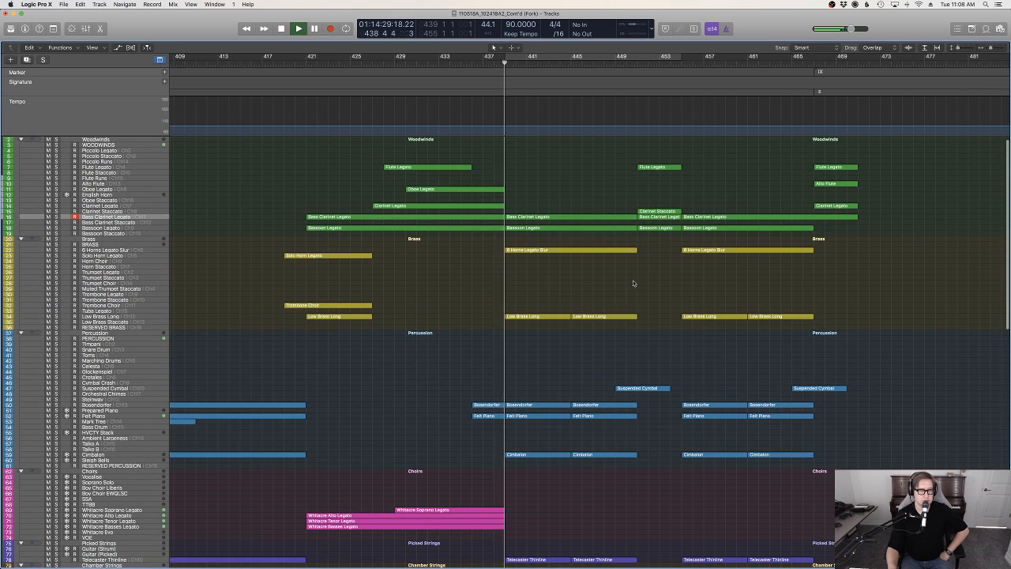
Play the arrangement from about bar 455 and look over the tracks leading into marker IX
{"action": "scroll", "coordinate": [637, 283], "scroll_direction": "up", "scroll_amount": 1}
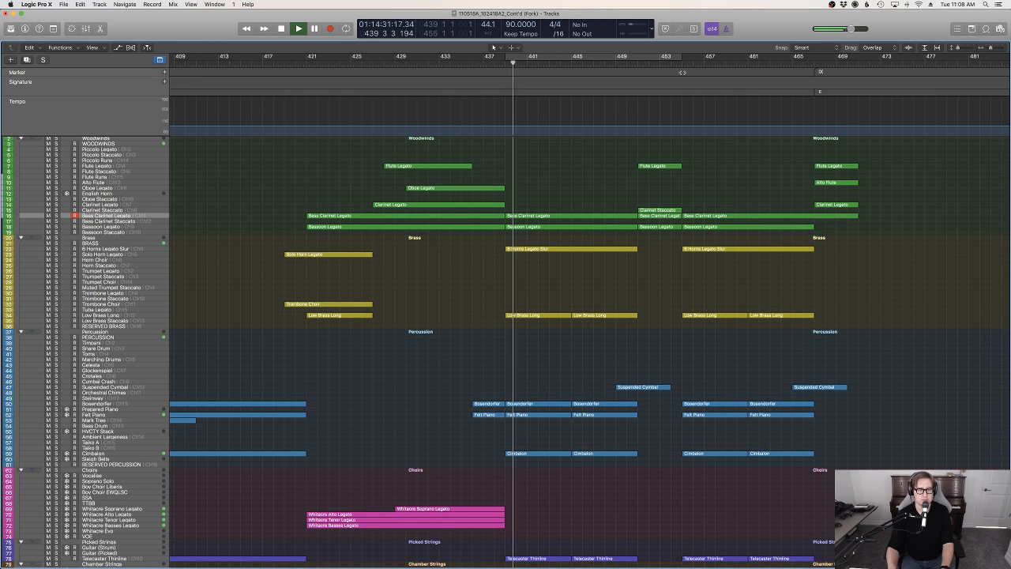
{"action": "left_click", "coordinate": [683, 63]}
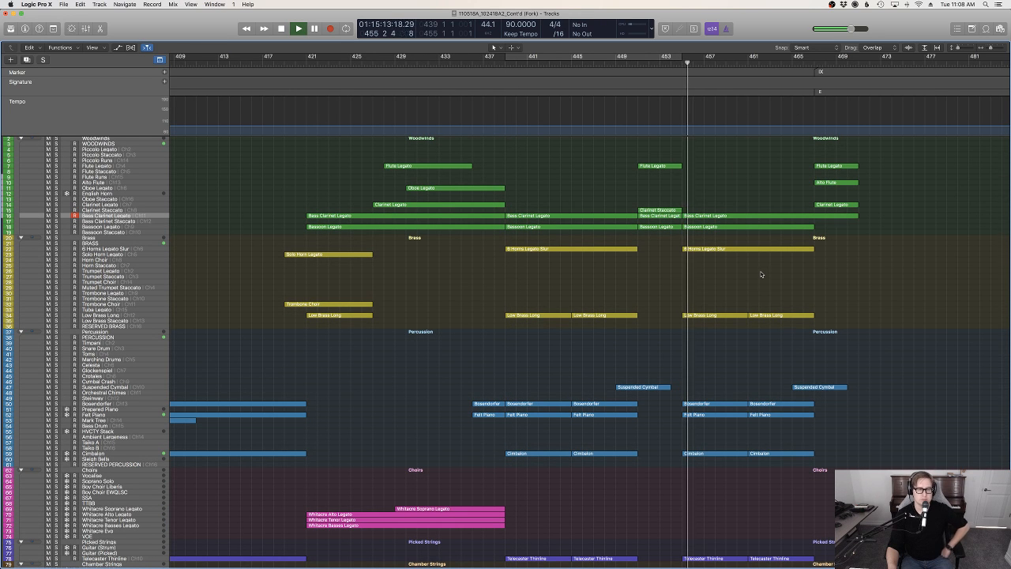
{"action": "scroll", "coordinate": [816, 300], "scroll_direction": "down", "scroll_amount": 3}
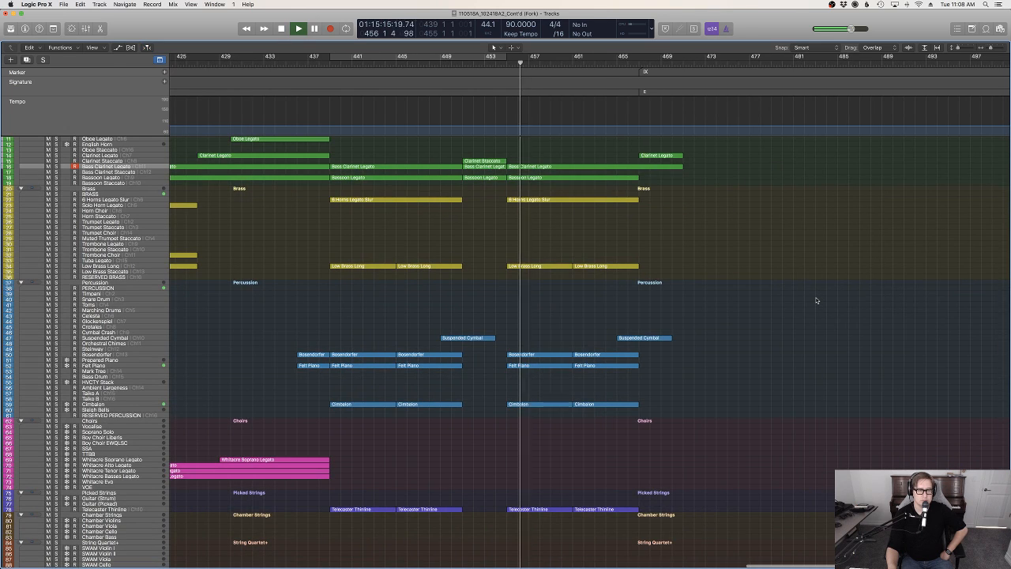
{"action": "scroll", "coordinate": [816, 297], "scroll_direction": "up", "scroll_amount": 3}
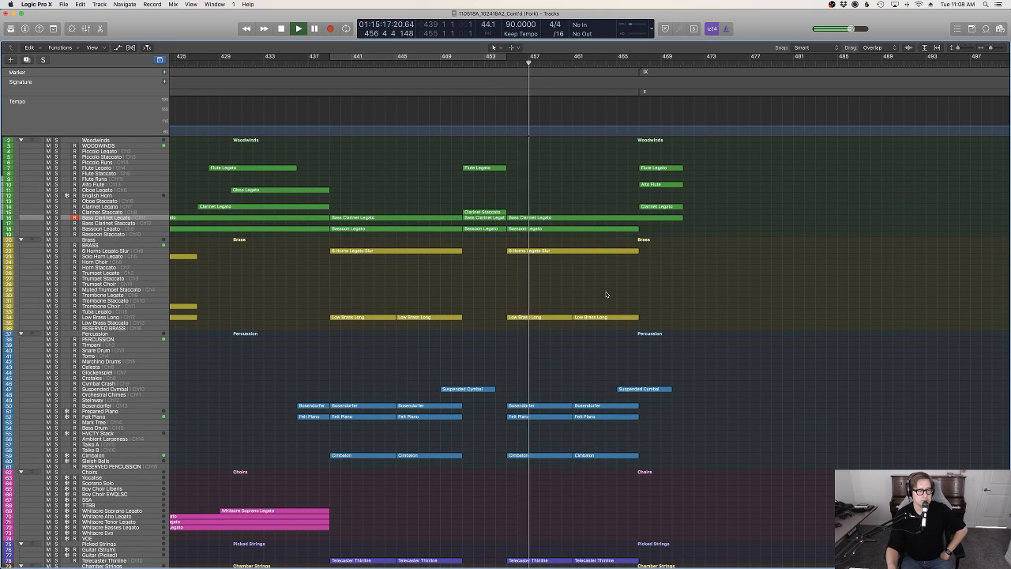
{"action": "scroll", "coordinate": [608, 294], "scroll_direction": "down", "scroll_amount": 1}
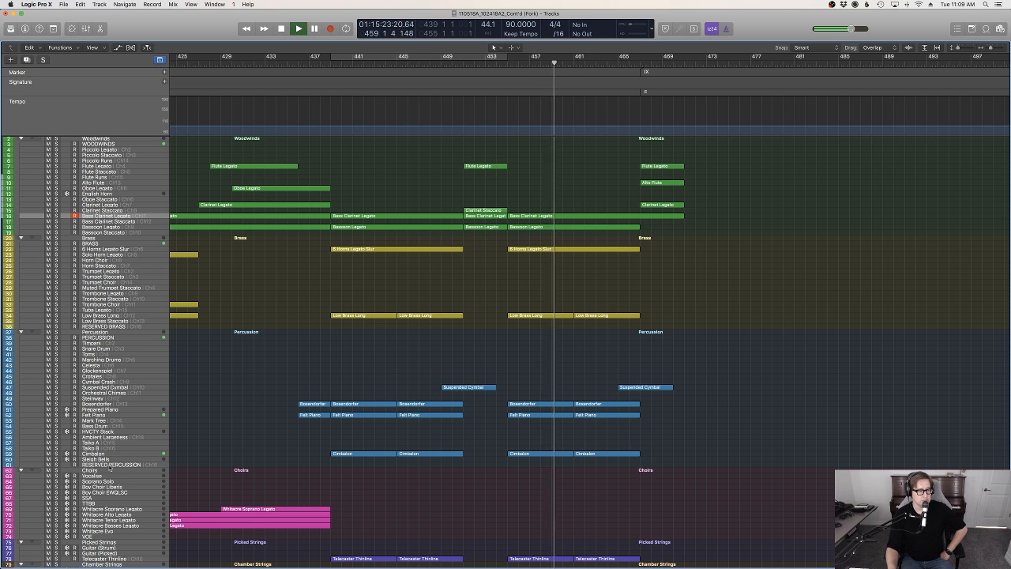
Select the Sleigh Bells track, audition it during playback, and review the string tracks around marker IX
{"action": "left_click", "coordinate": [105, 461]}
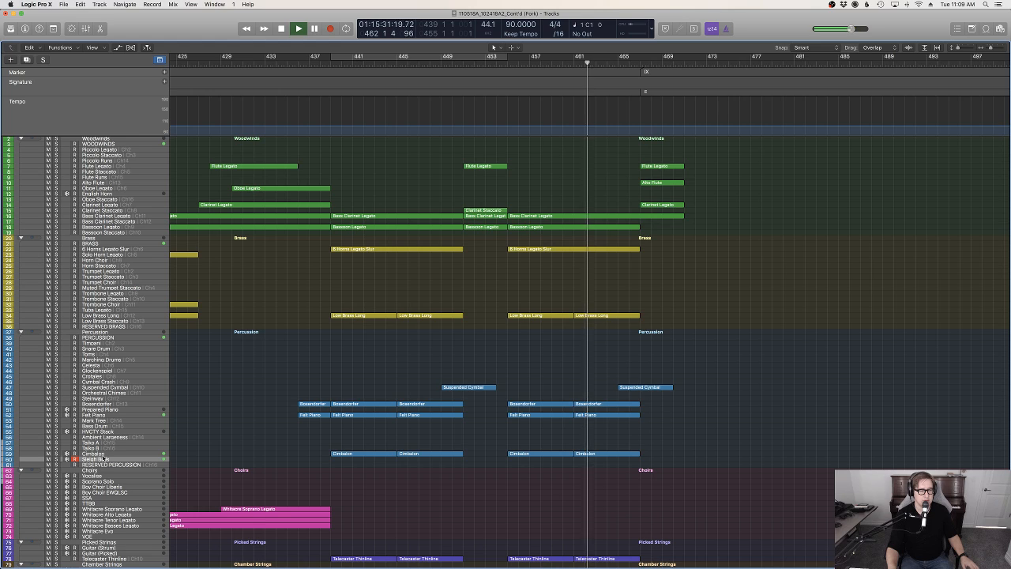
{"action": "scroll", "coordinate": [685, 468], "scroll_direction": "down", "scroll_amount": 10}
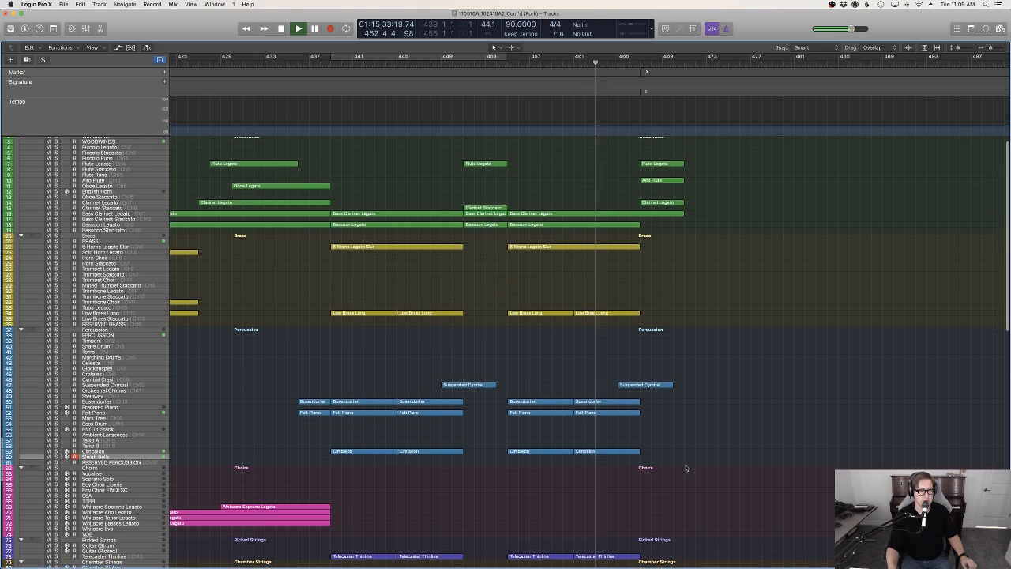
{"action": "scroll", "coordinate": [685, 468], "scroll_direction": "up", "scroll_amount": 10}
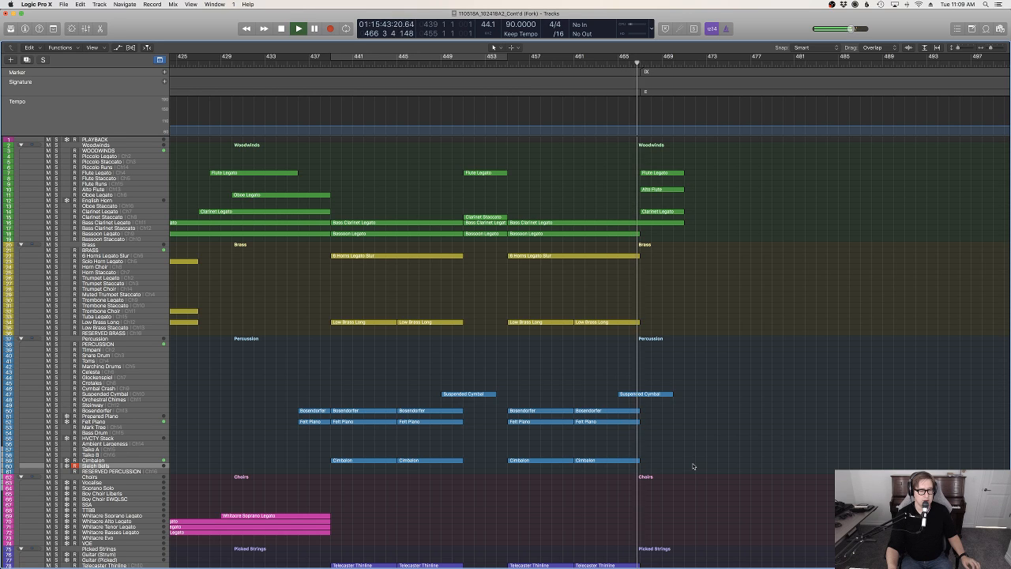
{"action": "scroll", "coordinate": [693, 466], "scroll_direction": "down", "scroll_amount": 10}
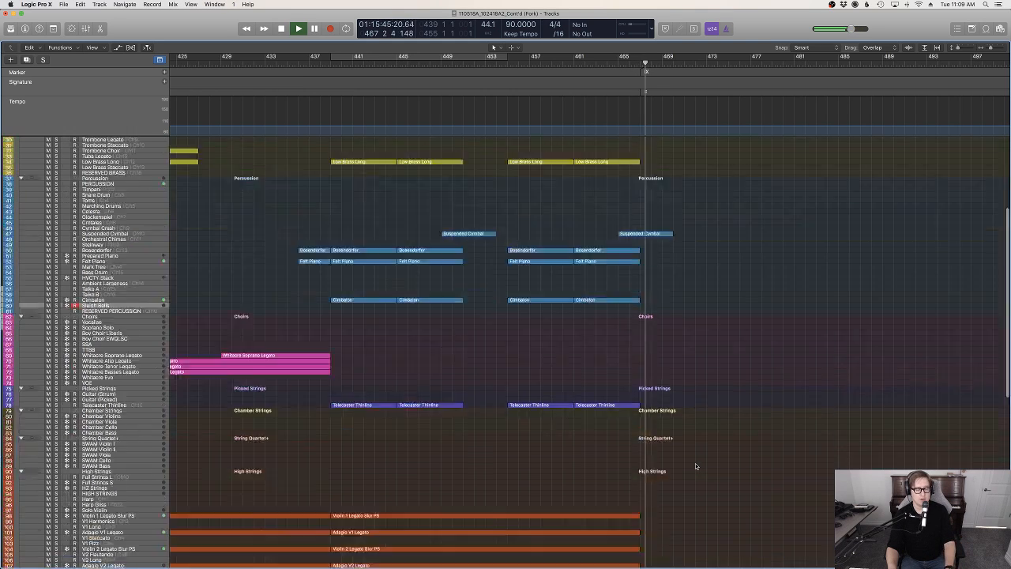
{"action": "scroll", "coordinate": [694, 467], "scroll_direction": "up", "scroll_amount": 5}
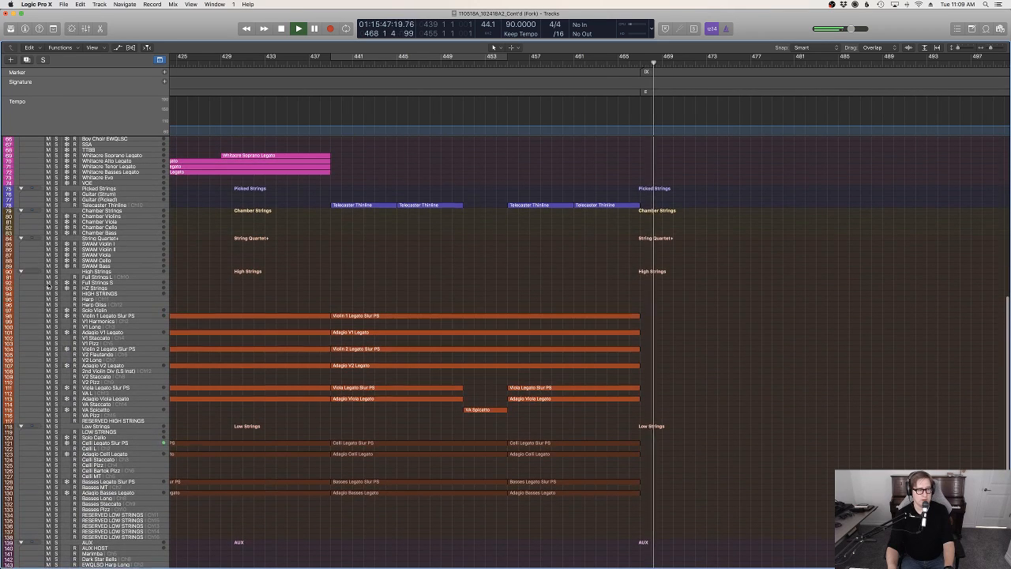
Record a violin line over bars 467 to 470 on the Violin 1 Legato Slur PS and Adagio V1 Legato tracks
{"action": "left_click", "coordinate": [91, 316]}
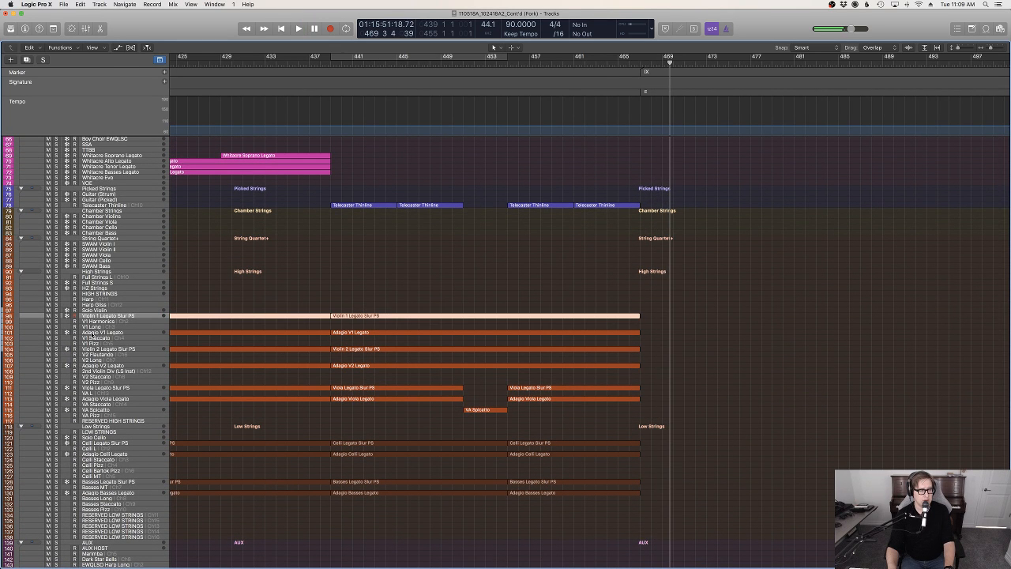
{"action": "left_click", "coordinate": [621, 64]}
{"action": "key", "text": "r"}
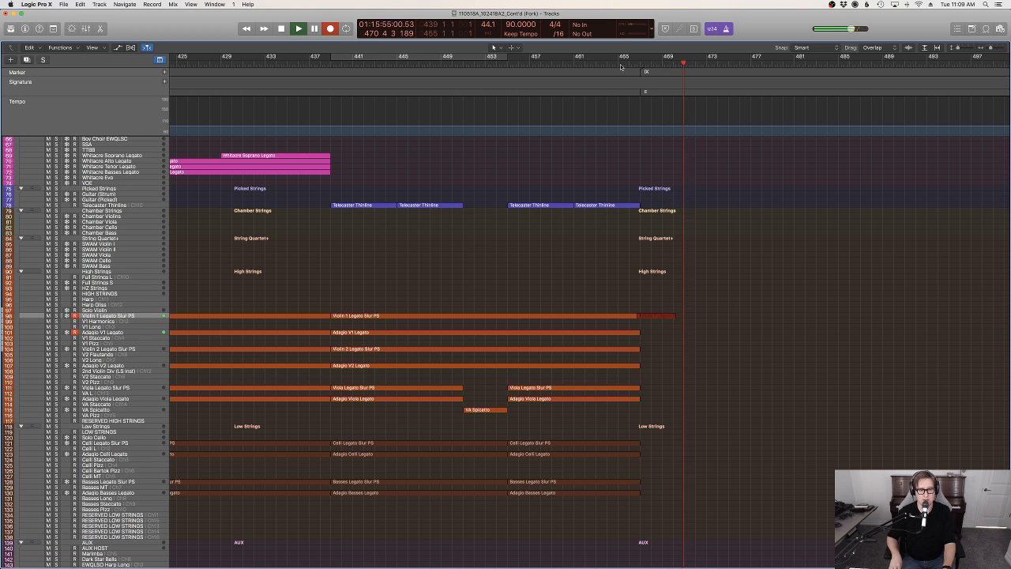
{"action": "key", "text": "space"}
Extend the start of the last recorded Violin 1 note slightly earlier than bar 470 and raise its pitch to B4
{"action": "key", "text": "p"}
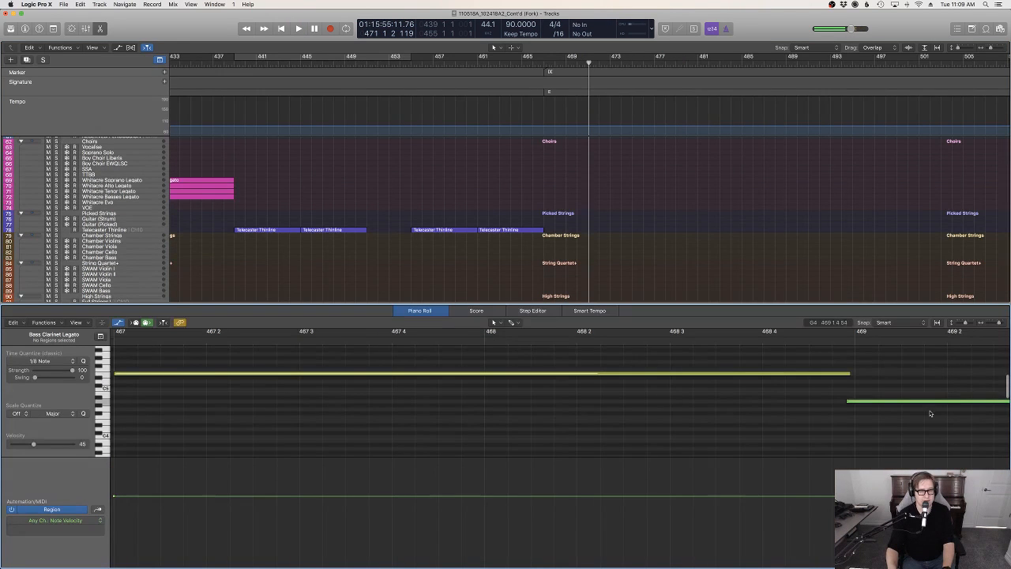
{"action": "key", "text": "z"}
{"action": "scroll", "coordinate": [867, 416], "scroll_direction": "right", "scroll_amount": 5}
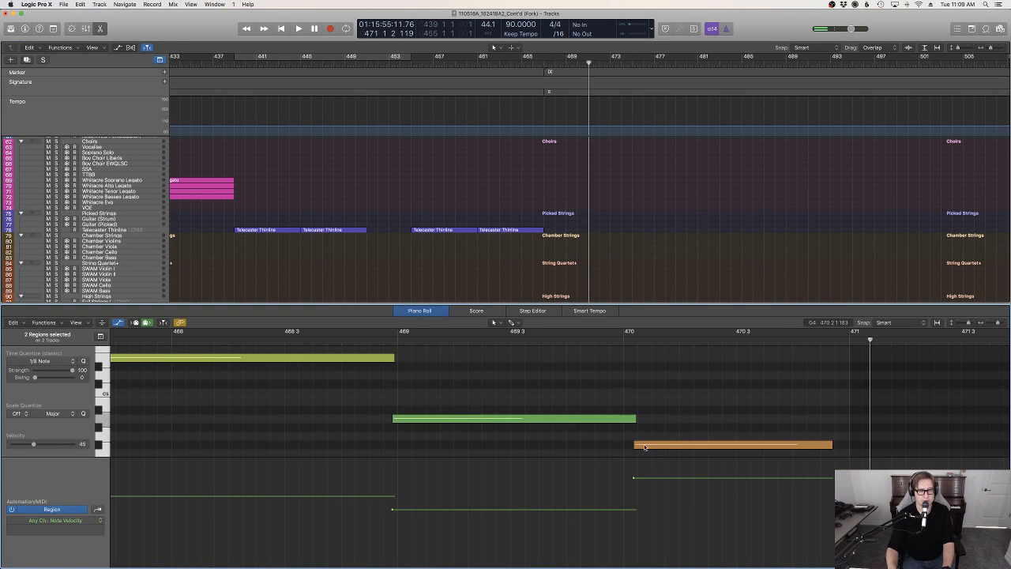
{"action": "scroll", "coordinate": [645, 448], "scroll_direction": "down", "scroll_amount": 2}
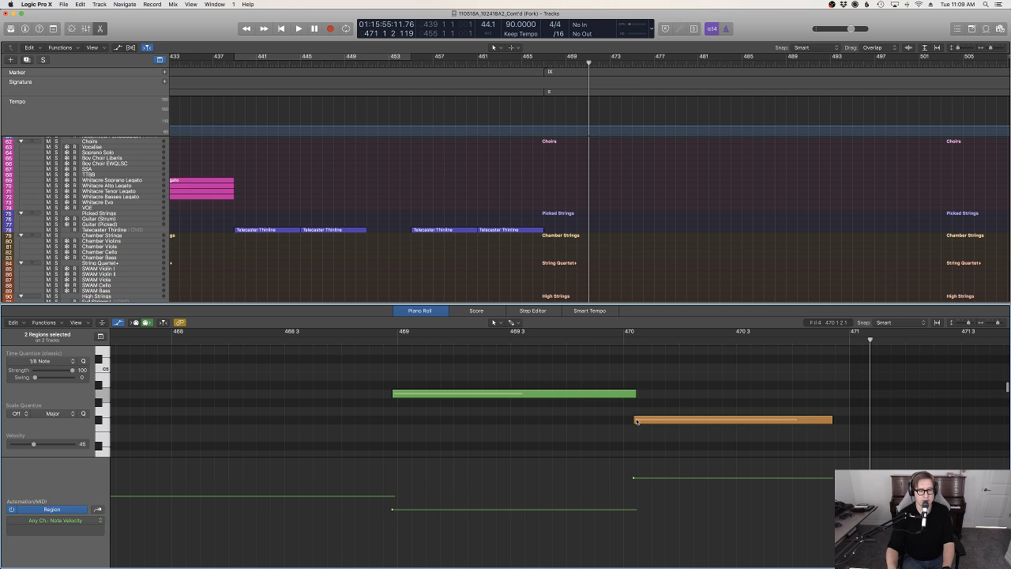
{"action": "left_click", "coordinate": [637, 421]}
{"action": "left_click_drag", "start_coordinate": [632, 422], "coordinate": [621, 421]}
{"action": "scroll", "coordinate": [566, 417], "scroll_direction": "left", "scroll_amount": 3}
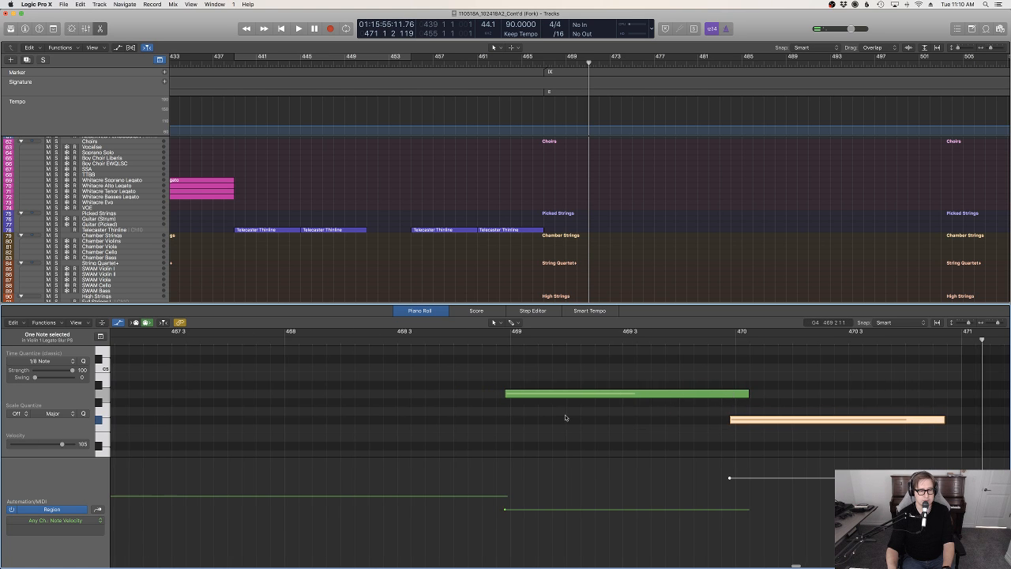
{"action": "scroll", "coordinate": [742, 425], "scroll_direction": "up", "scroll_amount": 1}
{"action": "scroll", "coordinate": [758, 418], "scroll_direction": "down", "scroll_amount": 2}
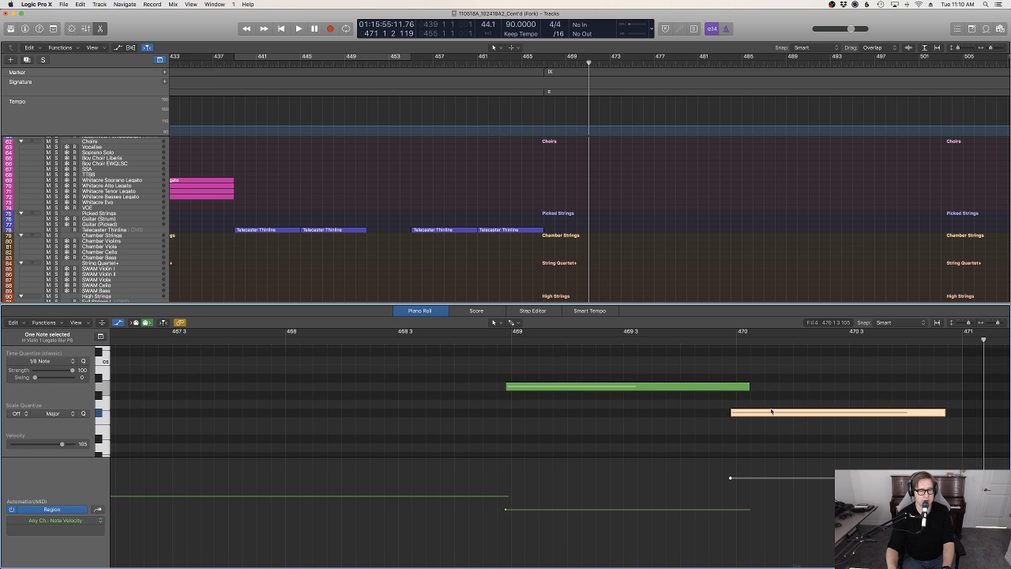
{"action": "left_click_drag", "start_coordinate": [772, 411], "coordinate": [770, 375]}
{"action": "scroll", "coordinate": [764, 388], "scroll_direction": "up", "scroll_amount": 2}
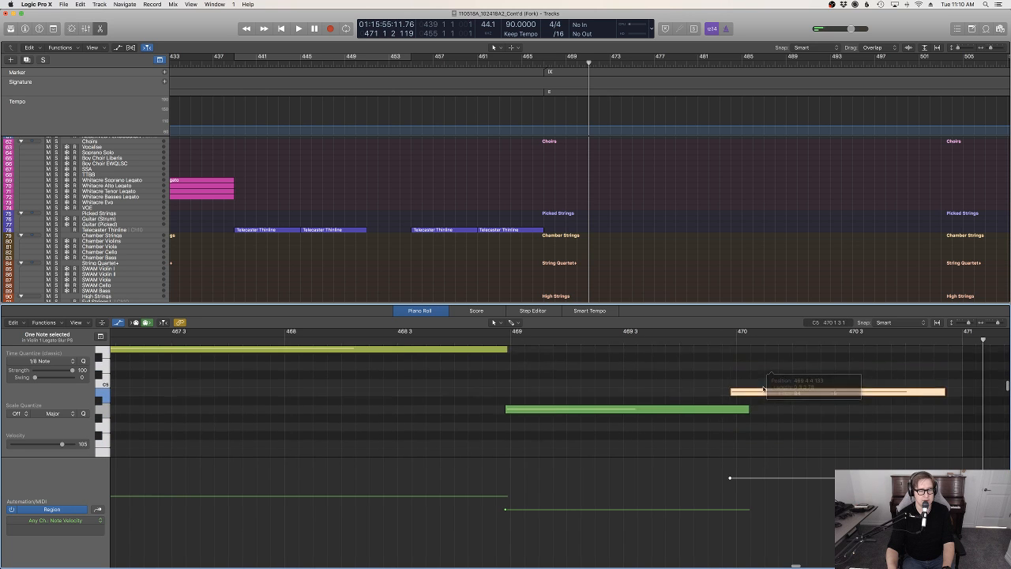
Play the arrangement from about bar 467 and look over the full track list down to the Violin 1 regions
{"action": "scroll", "coordinate": [711, 389], "scroll_direction": "left", "scroll_amount": 7}
{"action": "left_click", "coordinate": [332, 340]}
{"action": "key", "text": "space"}
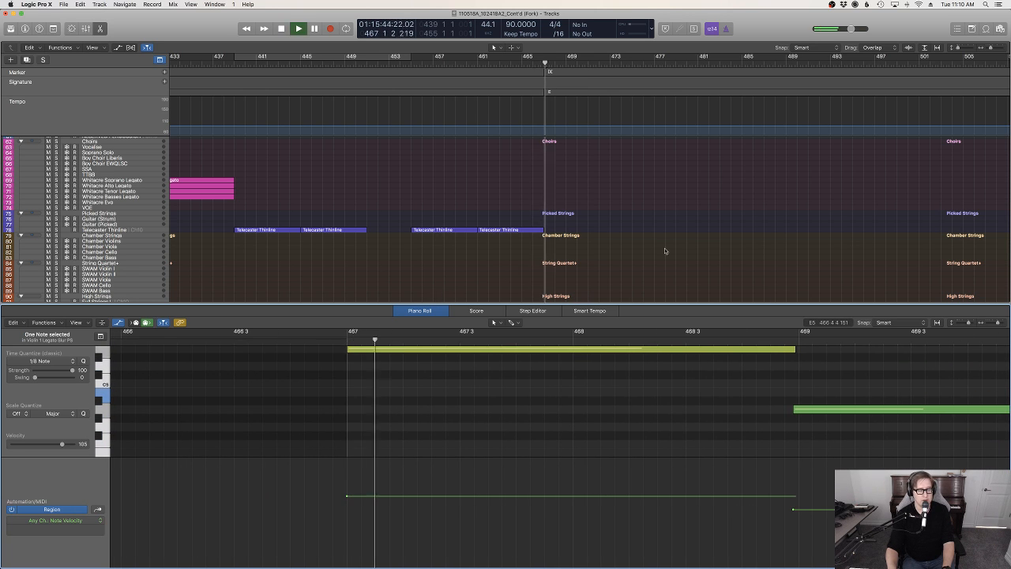
{"action": "left_click", "coordinate": [666, 252]}
{"action": "scroll", "coordinate": [677, 255], "scroll_direction": "up", "scroll_amount": 10}
{"action": "key", "text": "e"}
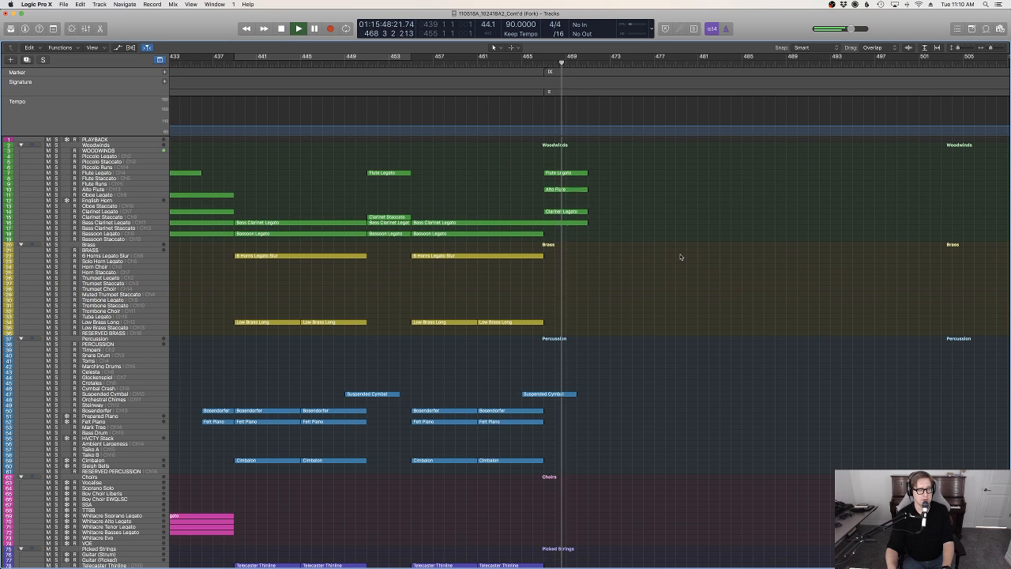
{"action": "scroll", "coordinate": [661, 309], "scroll_direction": "down", "scroll_amount": 8}
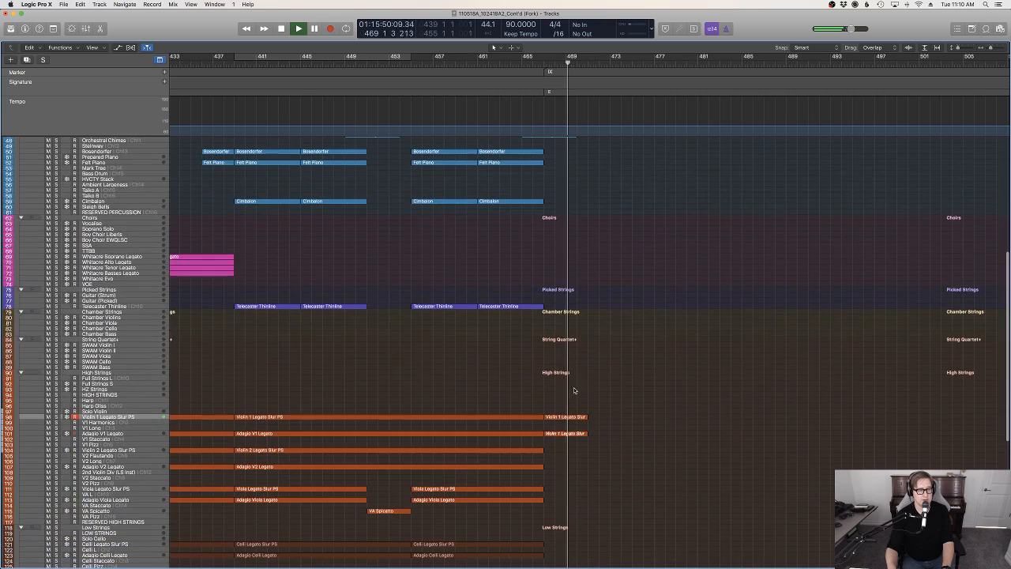
Join the new recordings at bar 467 to their preceding regions on the Violin 1 Legato Slur PS and Adagio V1 Legato tracks
{"action": "left_click", "coordinate": [536, 416]}
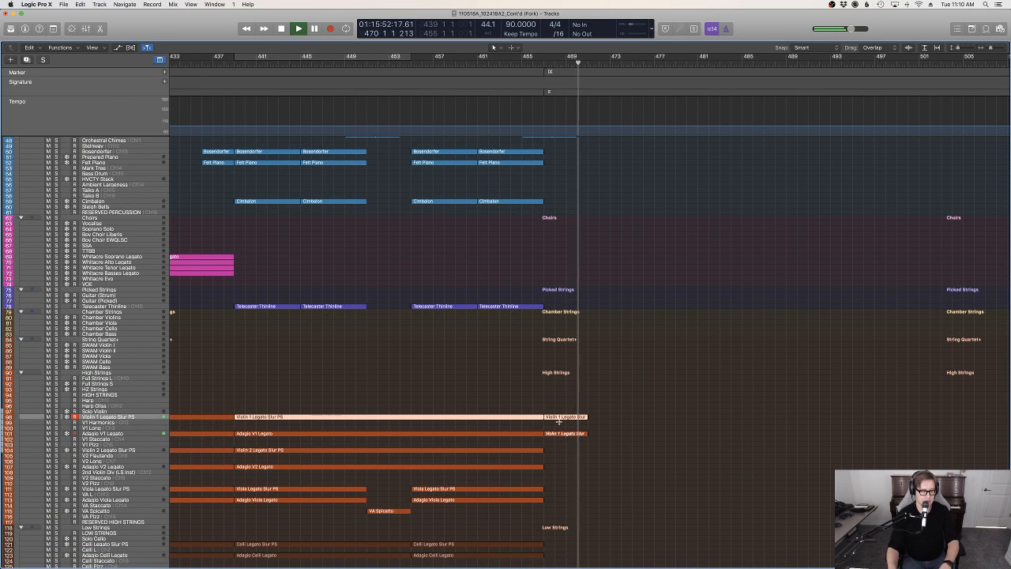
{"action": "key", "text": "super+j"}
{"action": "key", "text": "space"}
{"action": "left_click", "coordinate": [559, 434]}
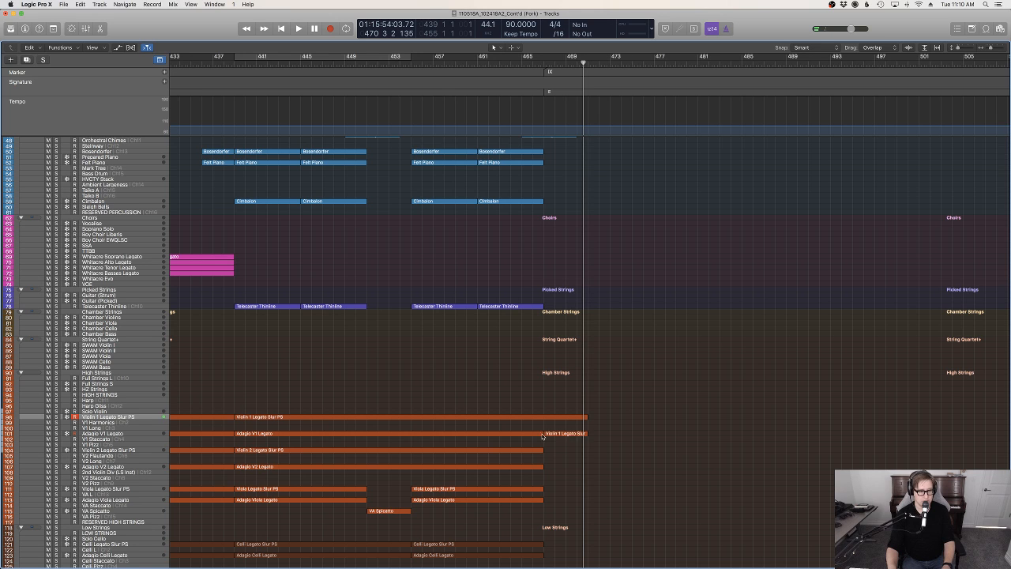
{"action": "left_click", "coordinate": [541, 433]}
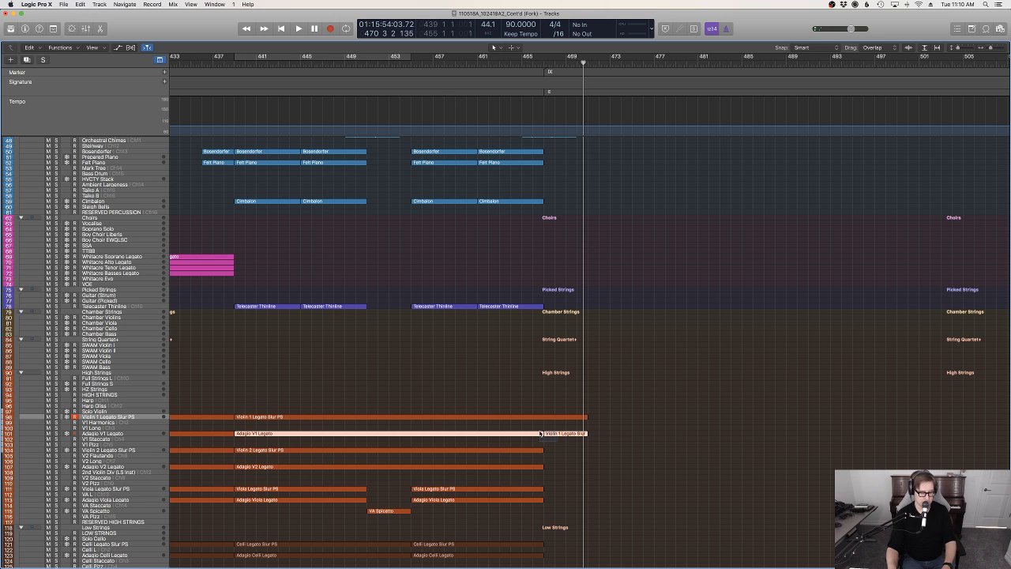
Add a falling expression ramp from bar 467 to about bar 469 in the Violin 1 Legato Slur PS region
{"action": "left_click", "coordinate": [544, 65]}
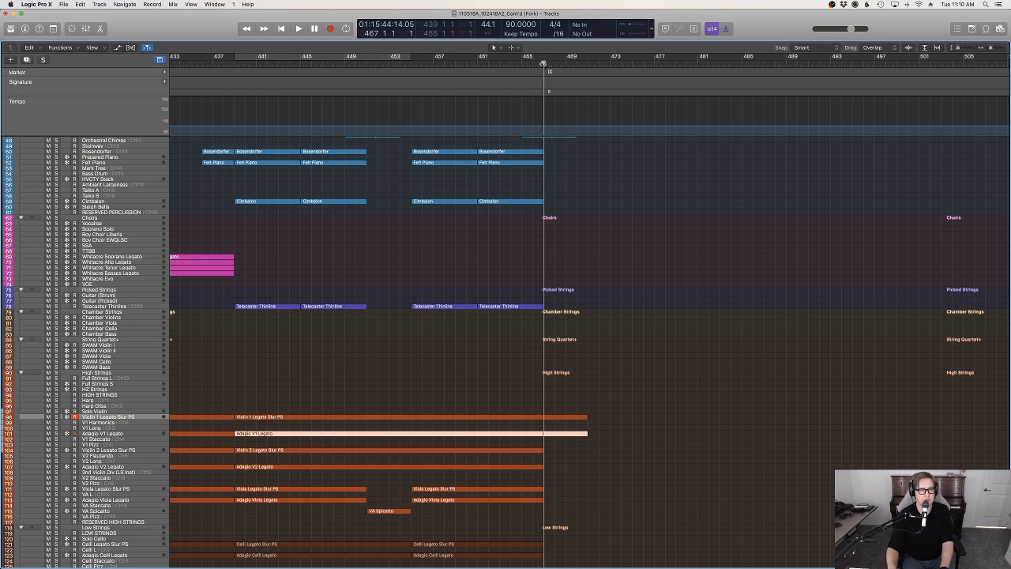
{"action": "double_click", "coordinate": [566, 419]}
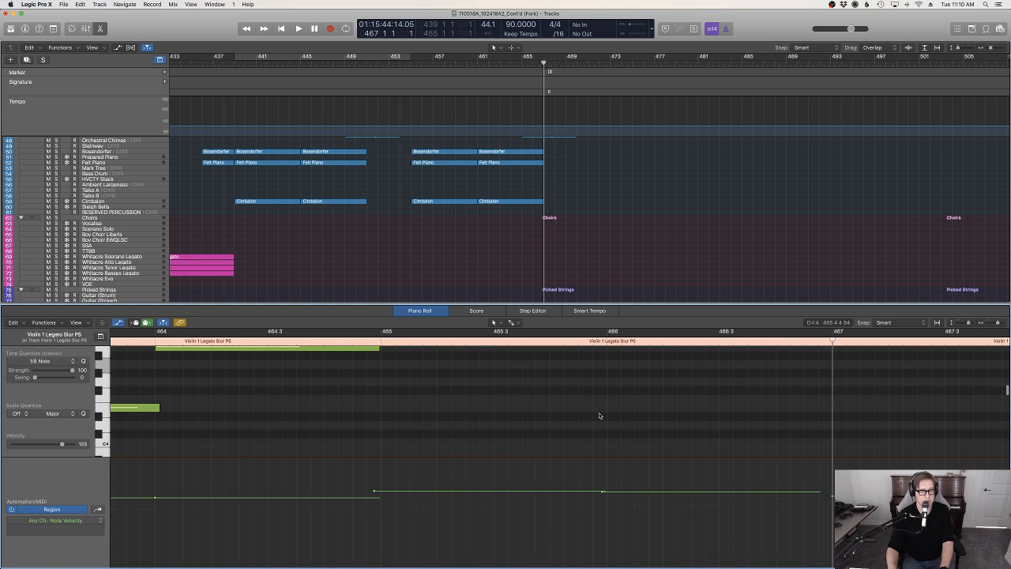
{"action": "key", "text": "z"}
{"action": "scroll", "coordinate": [750, 430], "scroll_direction": "right", "scroll_amount": 5}
{"action": "key", "text": "ctrl+e"}
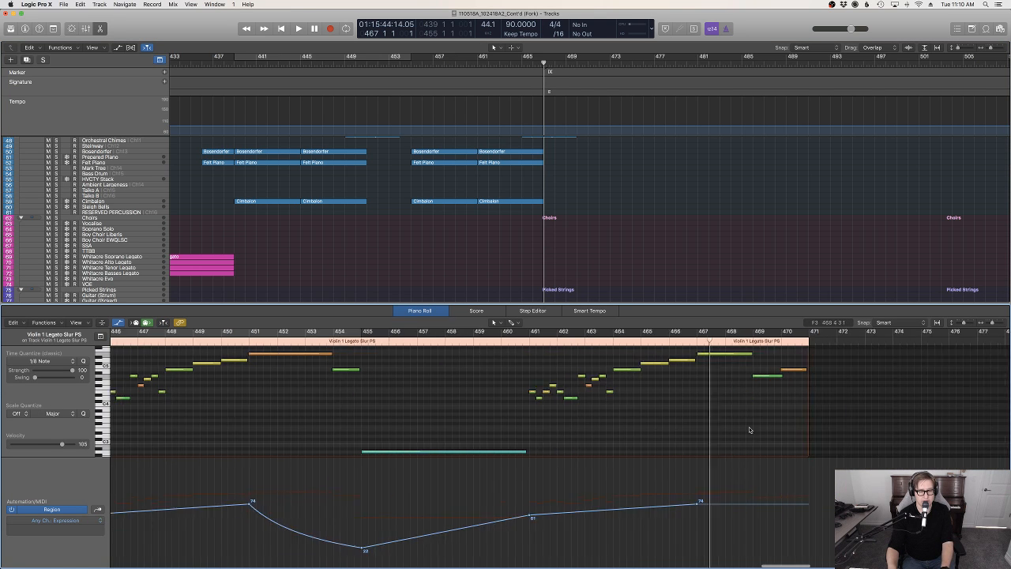
{"action": "scroll", "coordinate": [750, 429], "scroll_direction": "right", "scroll_amount": 3}
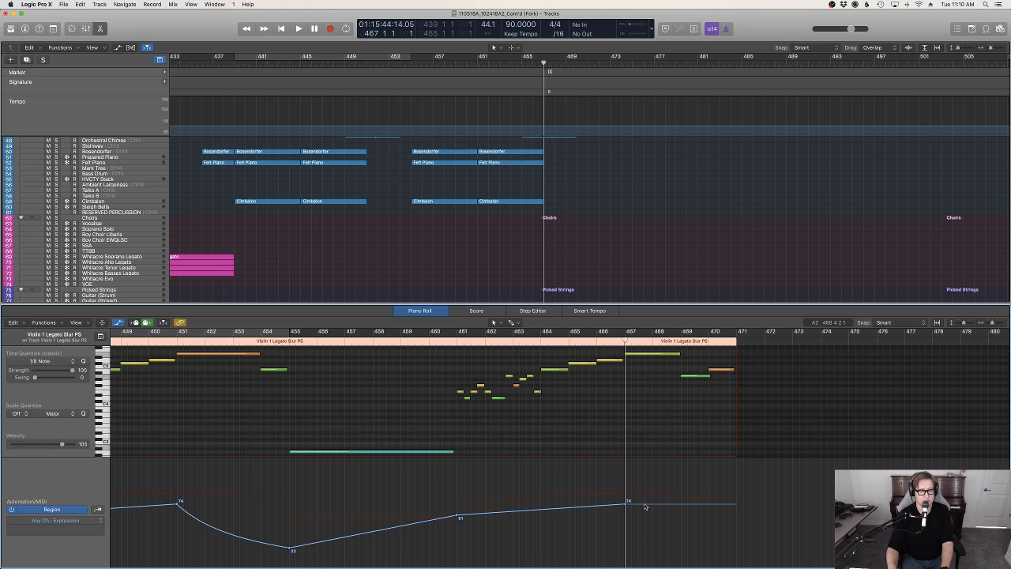
{"action": "left_click_drag", "start_coordinate": [645, 506], "coordinate": [686, 531]}
Play back the passage from bar 467 and review the woodwind, percussion and string tracks around marker IX
{"action": "key", "text": "space"}
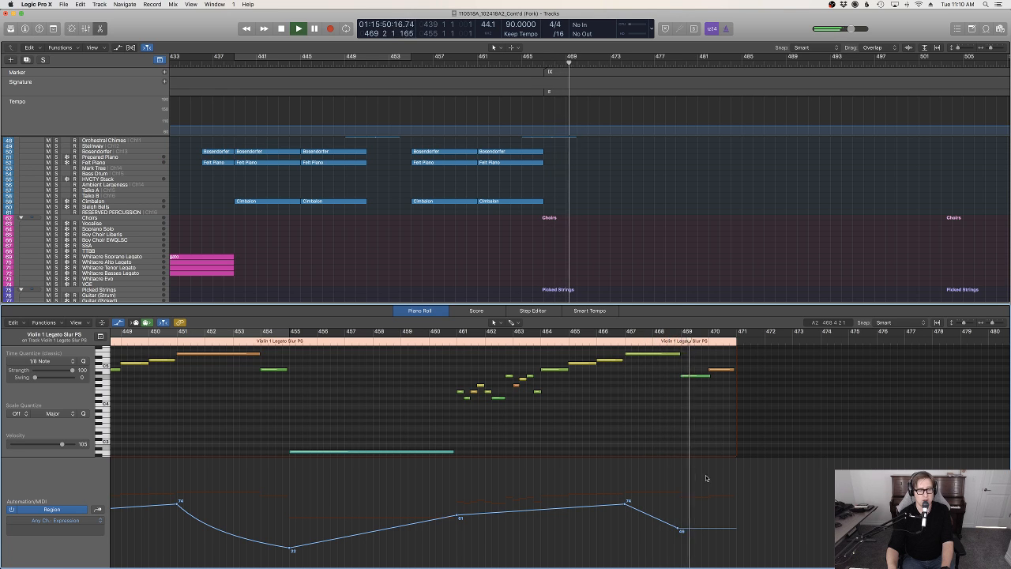
{"action": "key", "text": "e"}
{"action": "scroll", "coordinate": [660, 273], "scroll_direction": "up", "scroll_amount": 3}
{"action": "scroll", "coordinate": [661, 273], "scroll_direction": "up", "scroll_amount": 5}
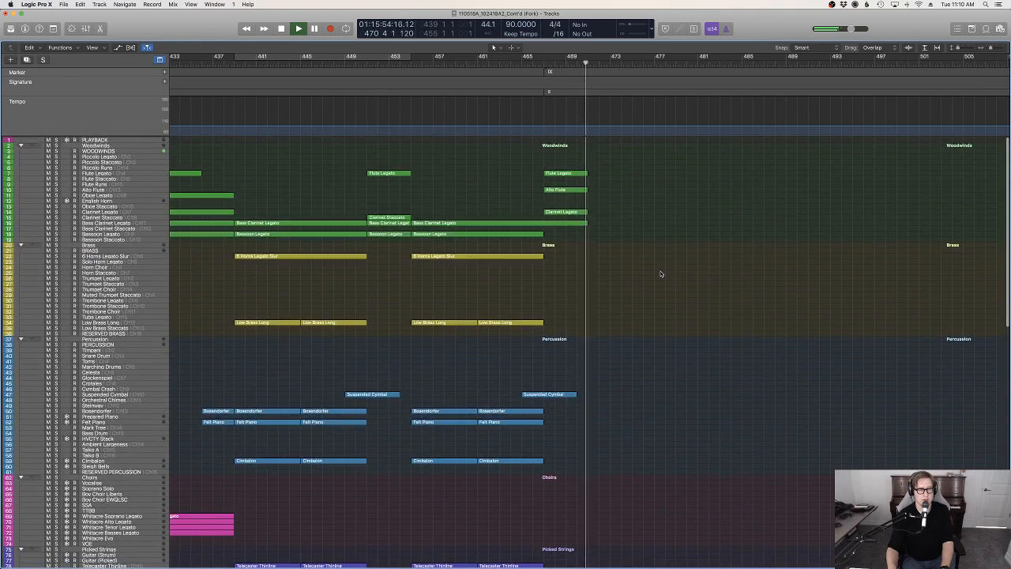
{"action": "scroll", "coordinate": [661, 274], "scroll_direction": "down", "scroll_amount": 4}
{"action": "scroll", "coordinate": [433, 257], "scroll_direction": "up", "scroll_amount": 1}
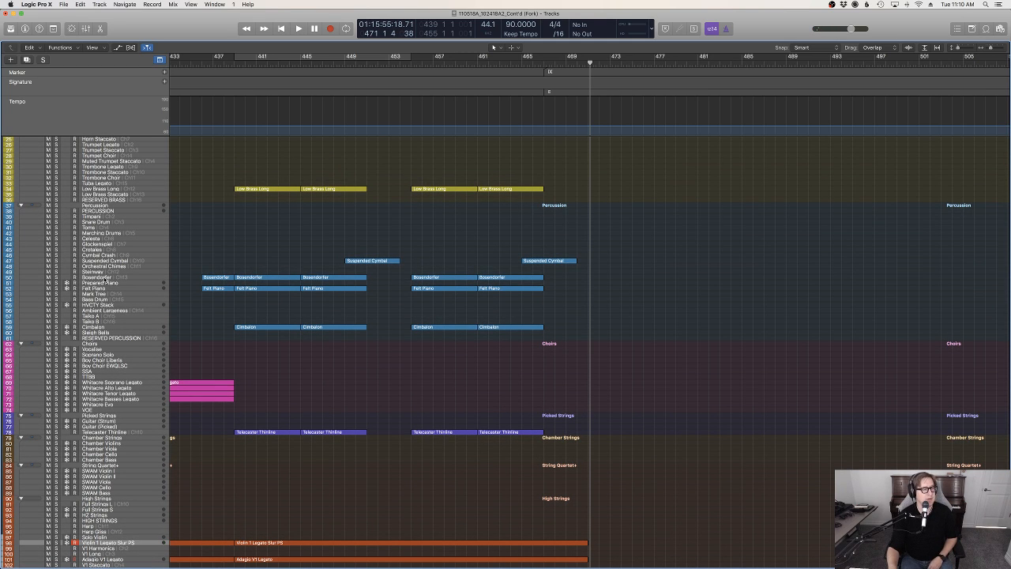
Select the Bosendorfer track and try out piano ideas on it with the Felt Piano layered
{"action": "left_click", "coordinate": [106, 278]}
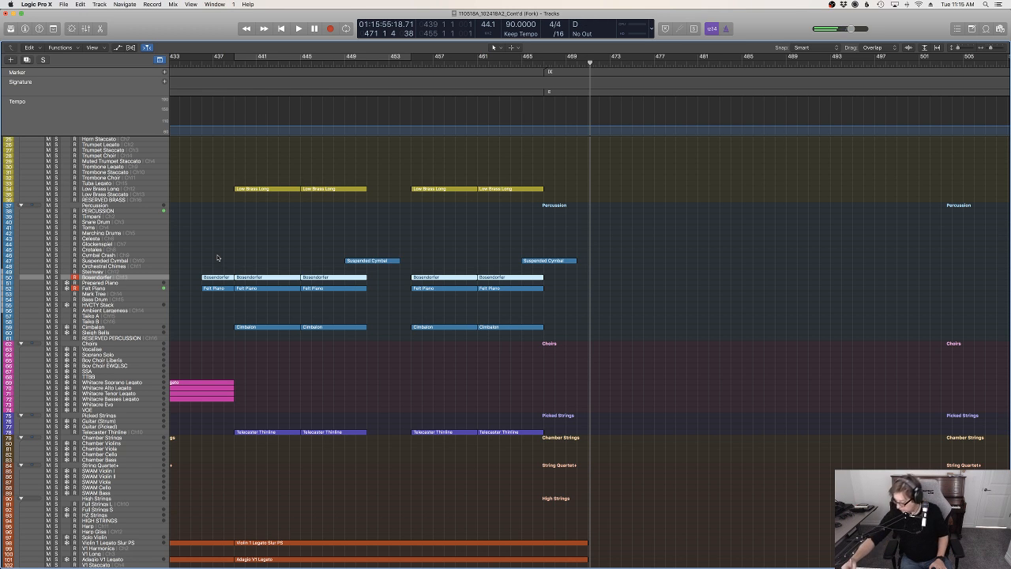
{"action": "mouse_move", "coordinate": [2, 354]}
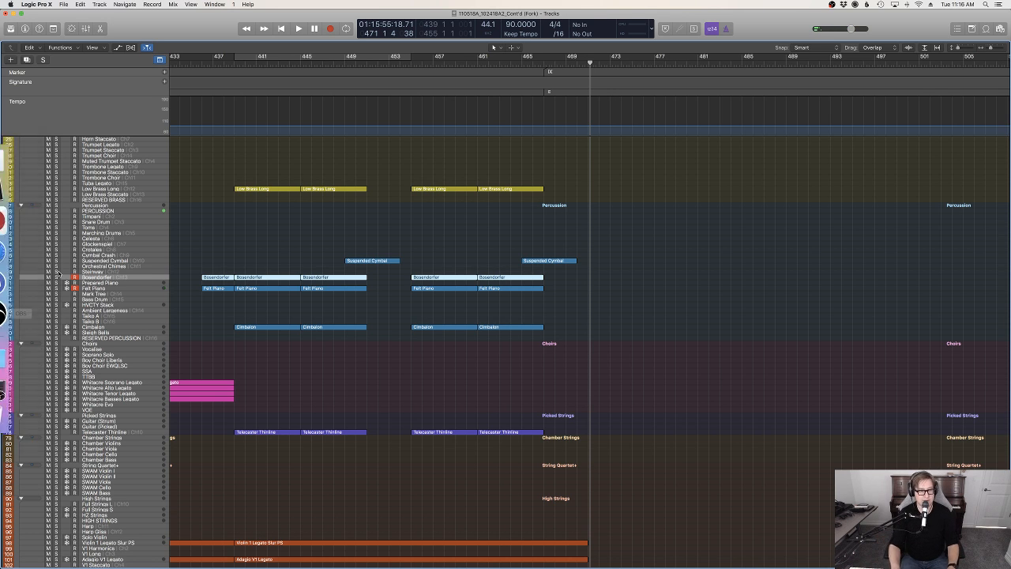
{"action": "scroll", "coordinate": [672, 235], "scroll_direction": "up", "scroll_amount": 6}
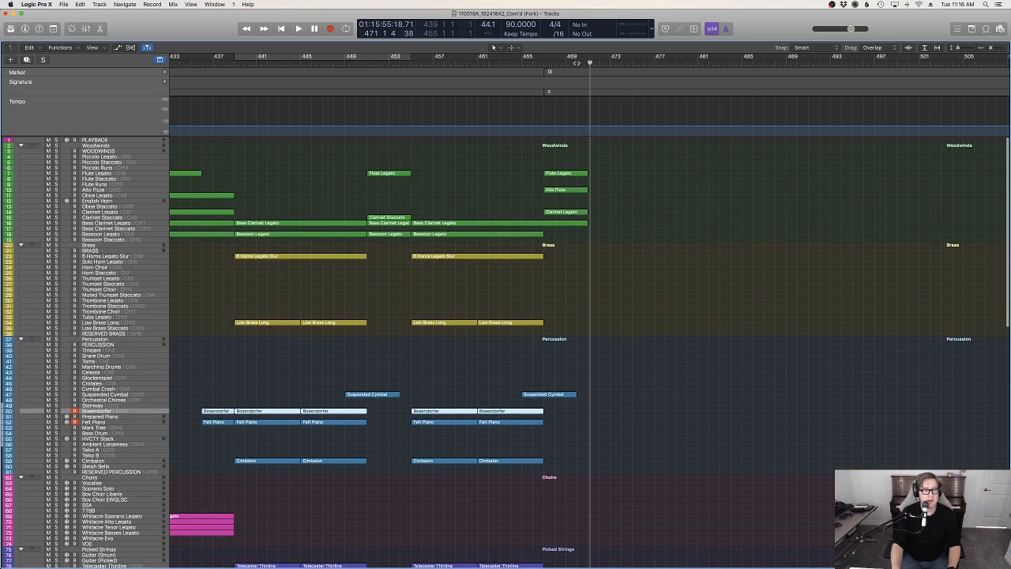
Insert a 3/4 time signature change at bar 471
{"action": "left_click_drag", "start_coordinate": [576, 62], "coordinate": [587, 61]}
{"action": "key", "text": "d"}
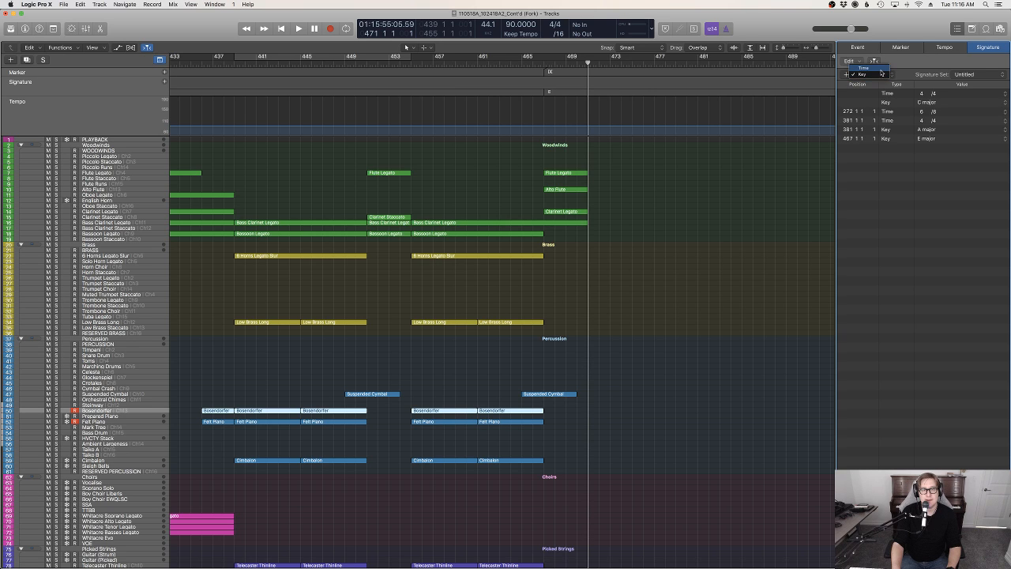
{"action": "left_click", "coordinate": [846, 74]}
{"action": "left_click", "coordinate": [505, 146]}
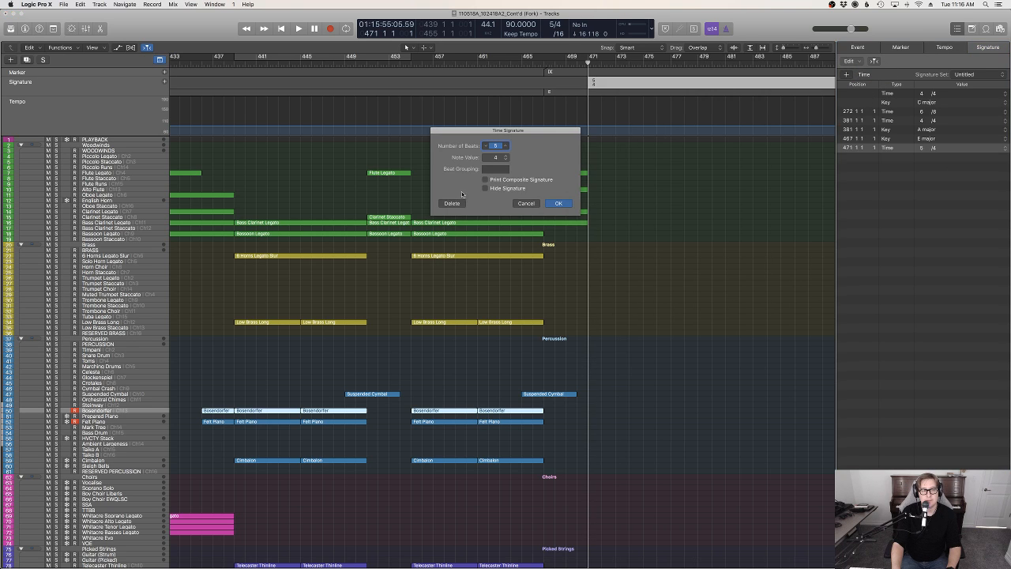
{"action": "type", "text": "3"}
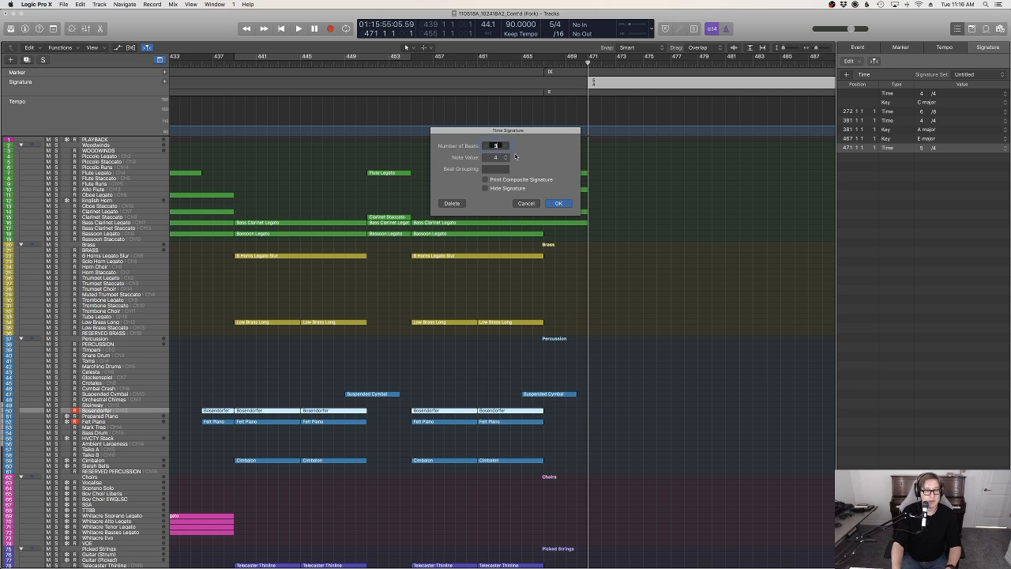
{"action": "left_click", "coordinate": [554, 203]}
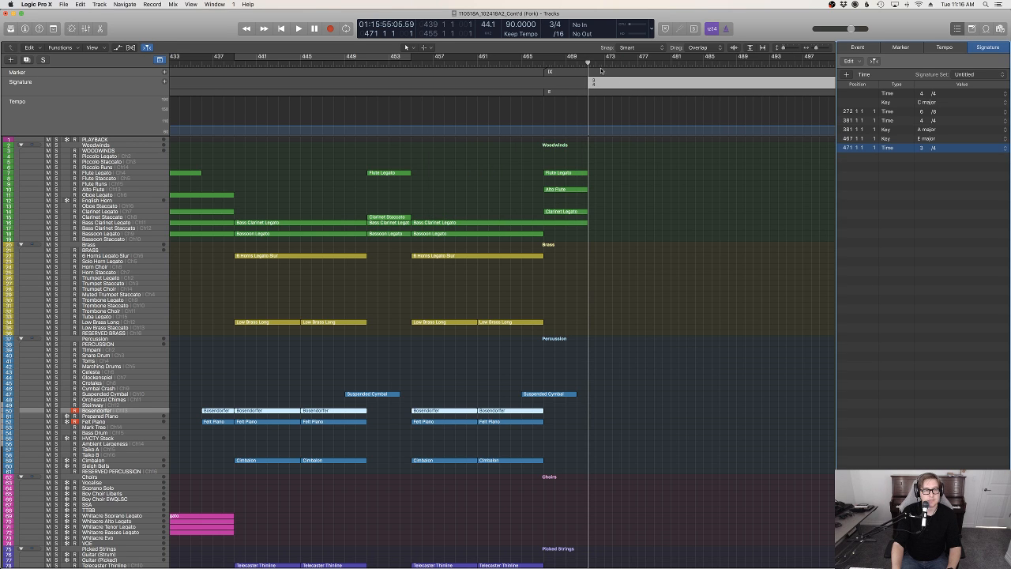
{"action": "key", "text": "d"}
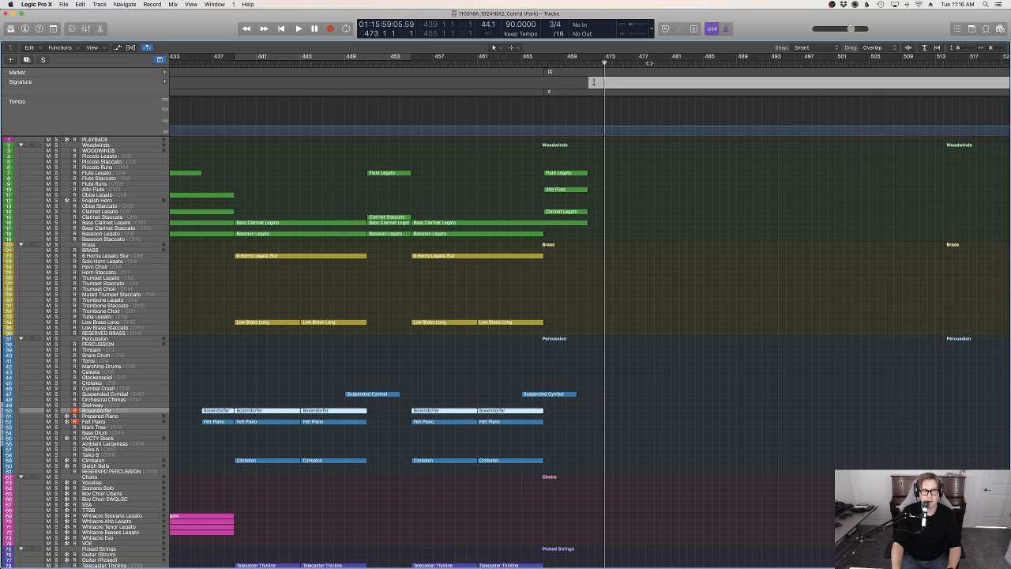
Record a piano part on the Bosendorfer and Felt Piano tracks from about bar 478 to bar 488
{"action": "left_click_drag", "start_coordinate": [605, 63], "coordinate": [647, 63]}
{"action": "key", "text": "r"}
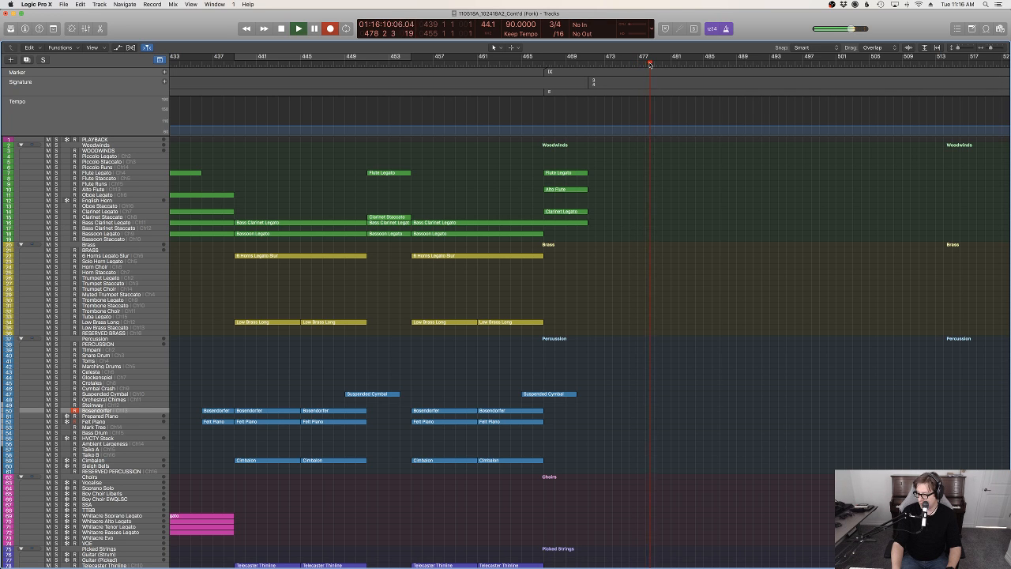
{"action": "key", "text": "r"}
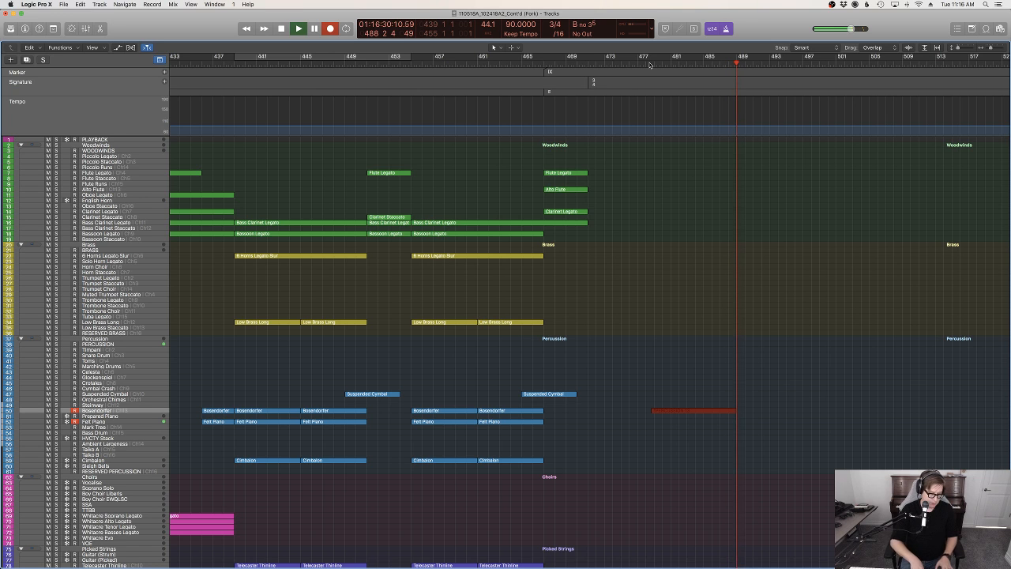
{"action": "key", "text": "space"}
Open the recorded piano notes for editing and convert the aliased Felt Piano region at bar 479 into an independent copy
{"action": "key", "text": "e"}
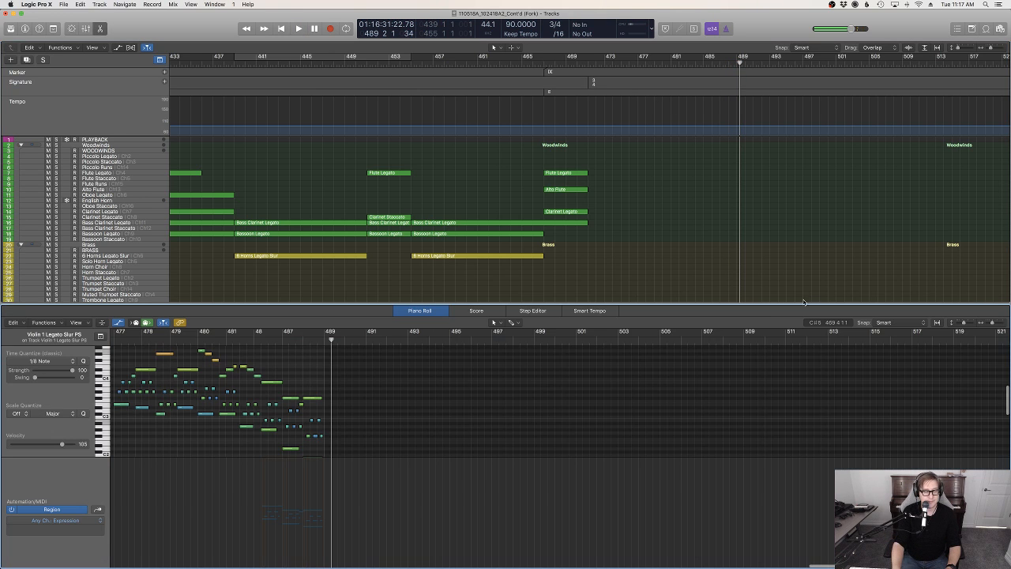
{"action": "scroll", "coordinate": [463, 394], "scroll_direction": "left", "scroll_amount": 5}
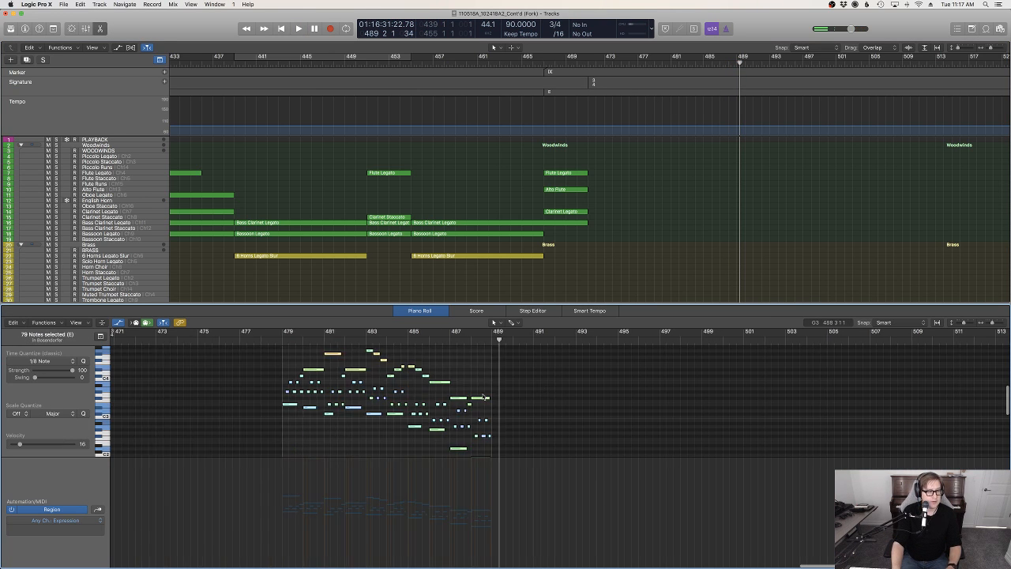
{"action": "scroll", "coordinate": [707, 220], "scroll_direction": "down", "scroll_amount": 10}
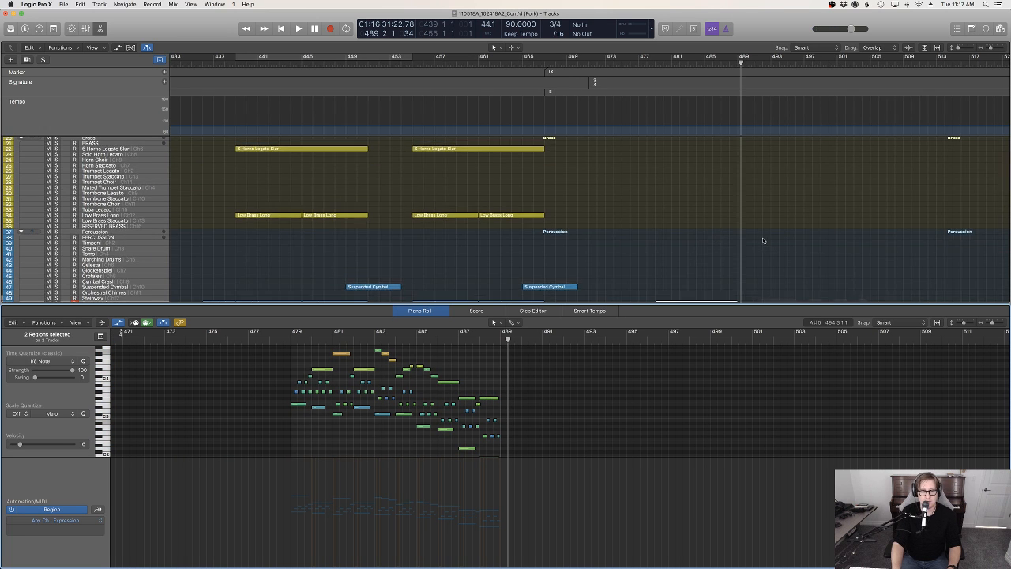
{"action": "left_click", "coordinate": [680, 220]}
{"action": "left_click", "coordinate": [677, 202]}
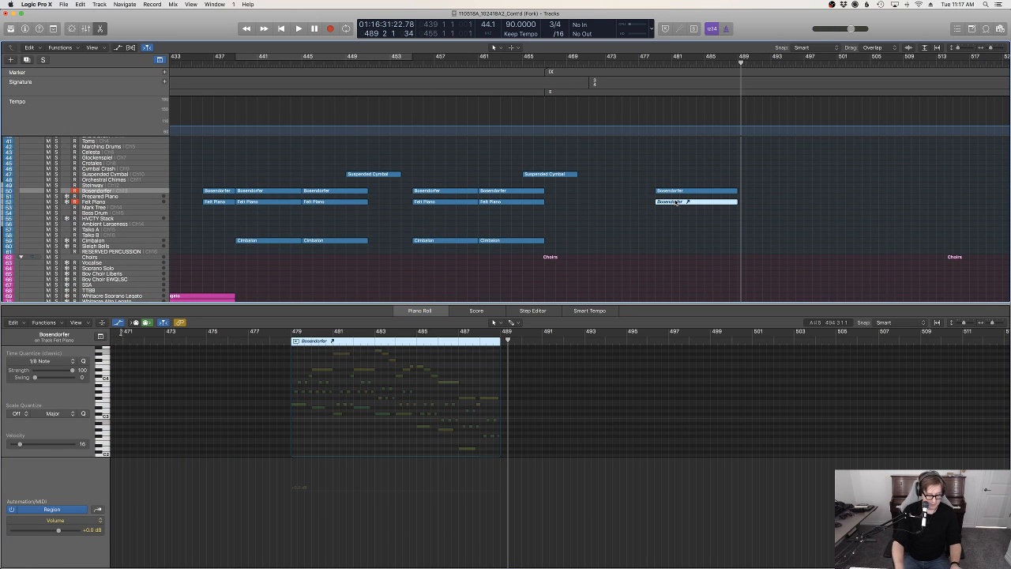
{"action": "key", "text": "ctrl+shift+l"}
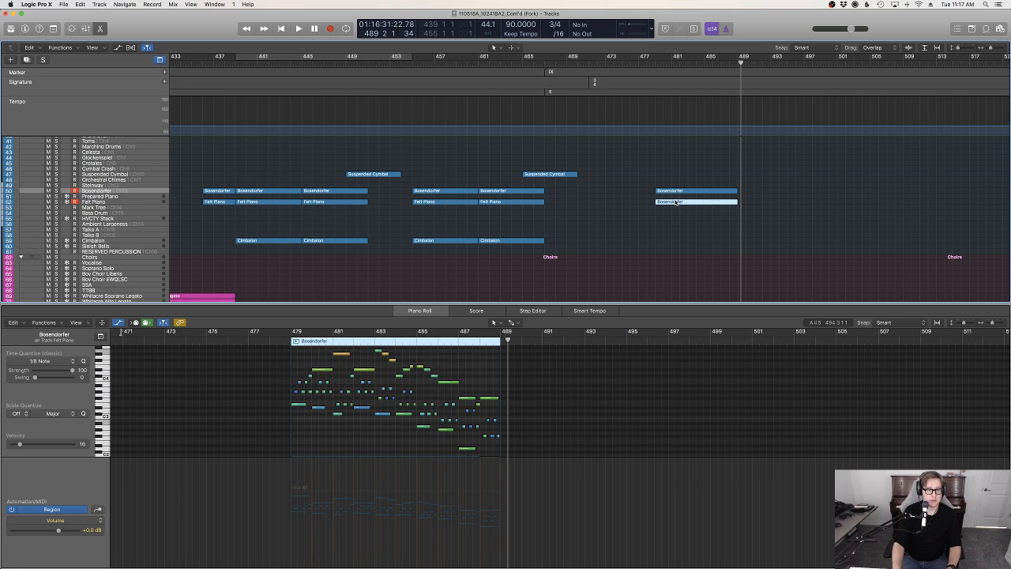
Lower the loudest note velocities in the Bosendorfer region, bringing the bar 480 note to about 69, and play it from bar 479
{"action": "left_click", "coordinate": [683, 185]}
{"action": "left_click", "coordinate": [682, 191]}
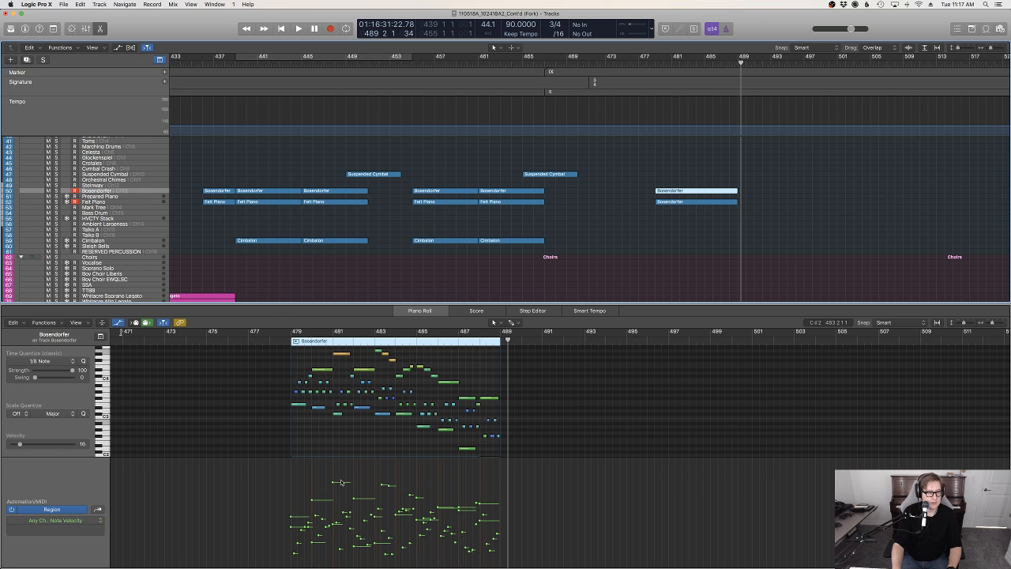
{"action": "left_click_drag", "start_coordinate": [332, 482], "coordinate": [312, 509]}
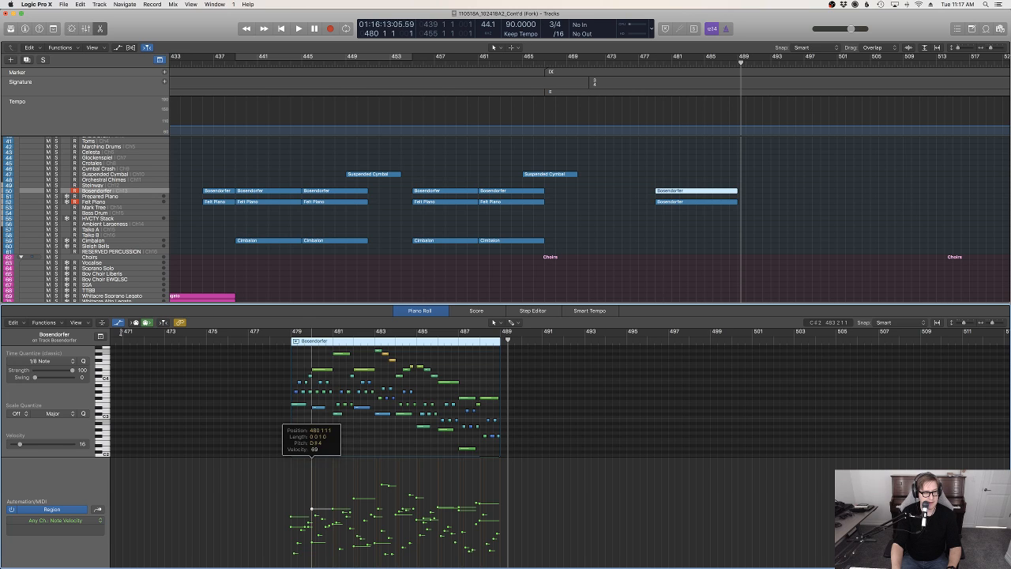
{"action": "left_click_drag", "start_coordinate": [382, 484], "coordinate": [416, 505]}
{"action": "left_click_drag", "start_coordinate": [353, 498], "coordinate": [353, 503]}
{"action": "left_click", "coordinate": [282, 342]}
{"action": "key", "text": "space"}
{"action": "scroll", "coordinate": [282, 342], "scroll_direction": "up", "scroll_amount": 1}
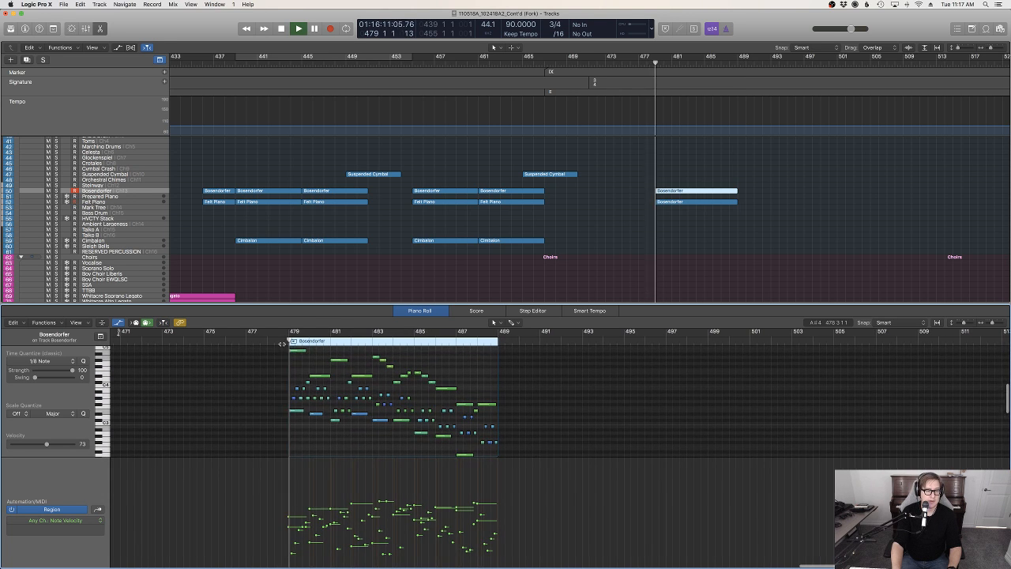
Select all notes in the copied Felt Piano region and lower their velocities slightly
{"action": "left_click", "coordinate": [650, 253]}
{"action": "key", "text": "p"}
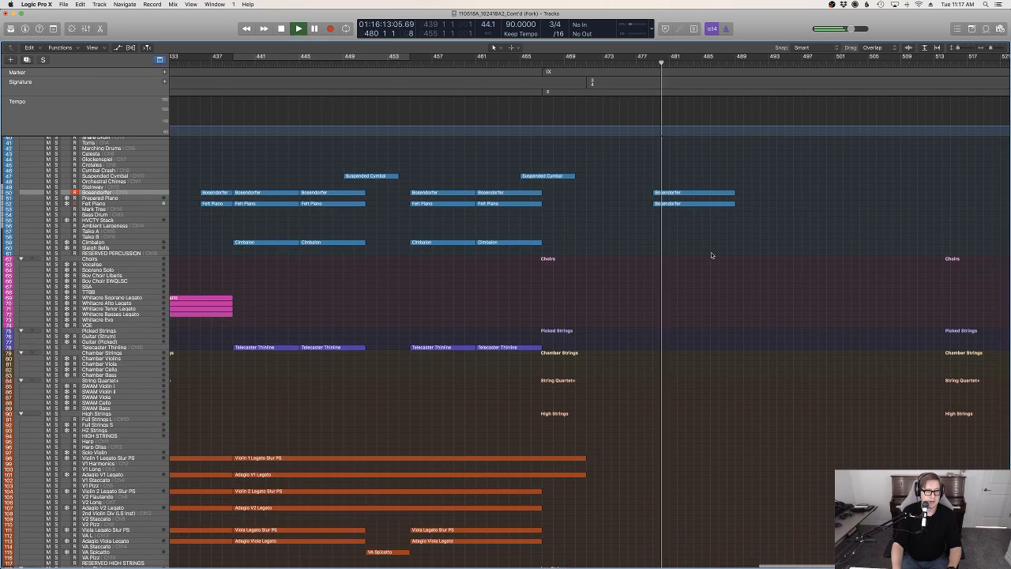
{"action": "scroll", "coordinate": [711, 255], "scroll_direction": "up", "scroll_amount": 5}
{"action": "left_click", "coordinate": [709, 272]}
{"action": "key", "text": "p"}
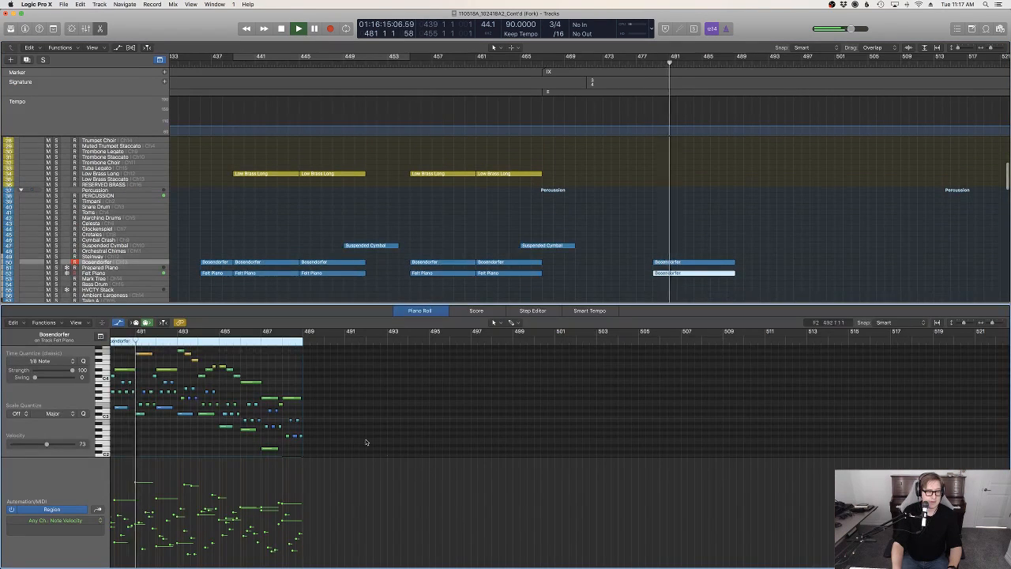
{"action": "scroll", "coordinate": [247, 448], "scroll_direction": "left", "scroll_amount": 3}
{"action": "key", "text": "super+a"}
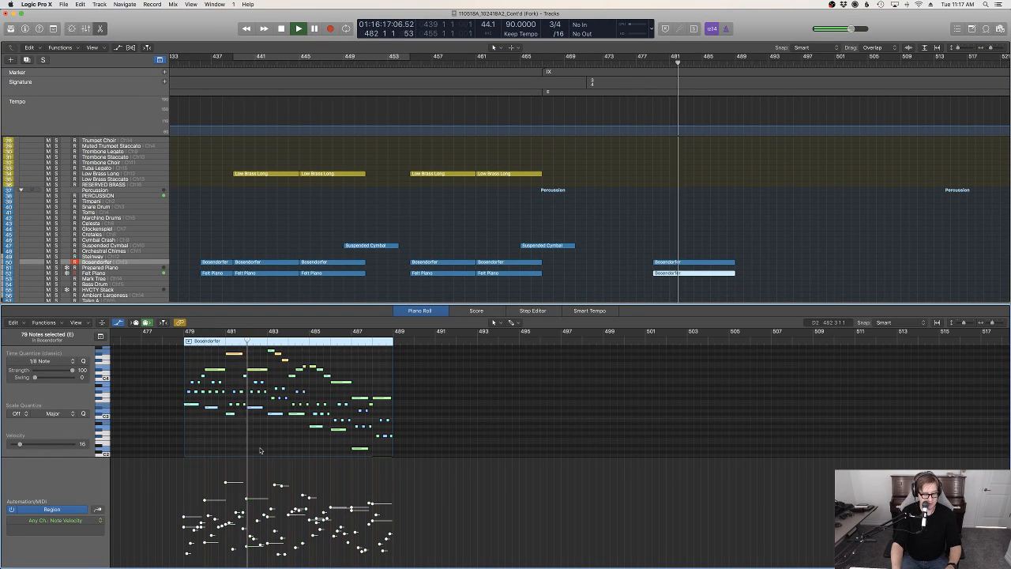
{"action": "left_click_drag", "start_coordinate": [301, 495], "coordinate": [282, 488]}
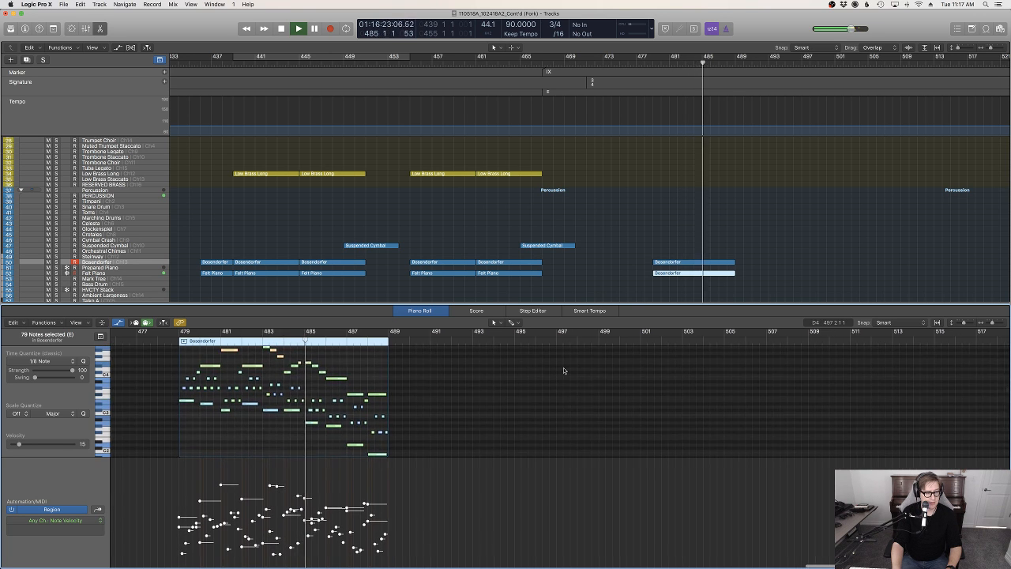
Move the new Bosendorfer and Felt Piano regions together so they start at bar 471, where the 3/4 section begins
{"action": "left_click_drag", "start_coordinate": [706, 281], "coordinate": [688, 263]}
{"action": "scroll", "coordinate": [688, 265], "scroll_direction": "up", "scroll_amount": 10}
{"action": "scroll", "coordinate": [688, 265], "scroll_direction": "down", "scroll_amount": 10}
{"action": "scroll", "coordinate": [688, 267], "scroll_direction": "up", "scroll_amount": 9}
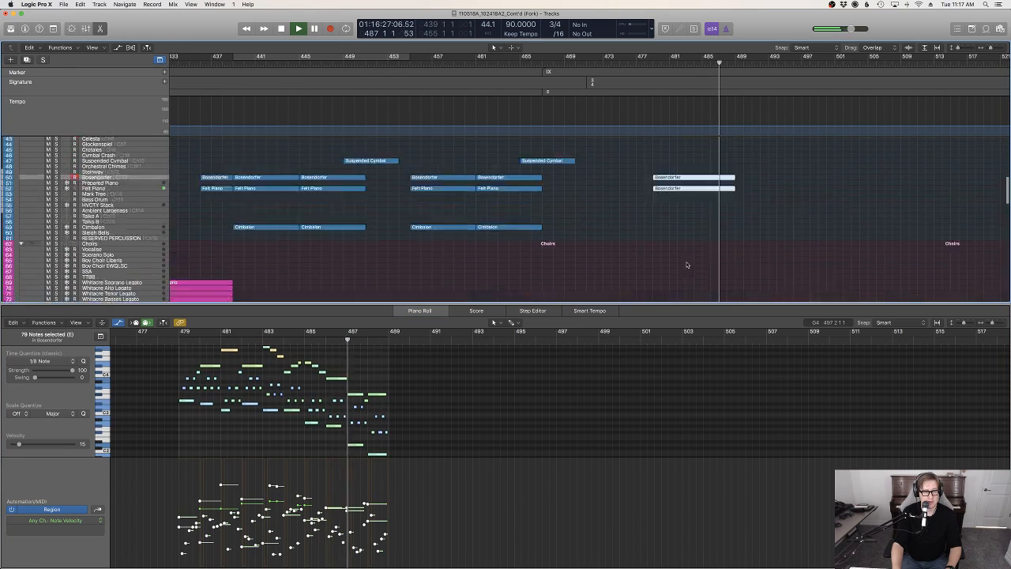
{"action": "scroll", "coordinate": [688, 269], "scroll_direction": "down", "scroll_amount": 5}
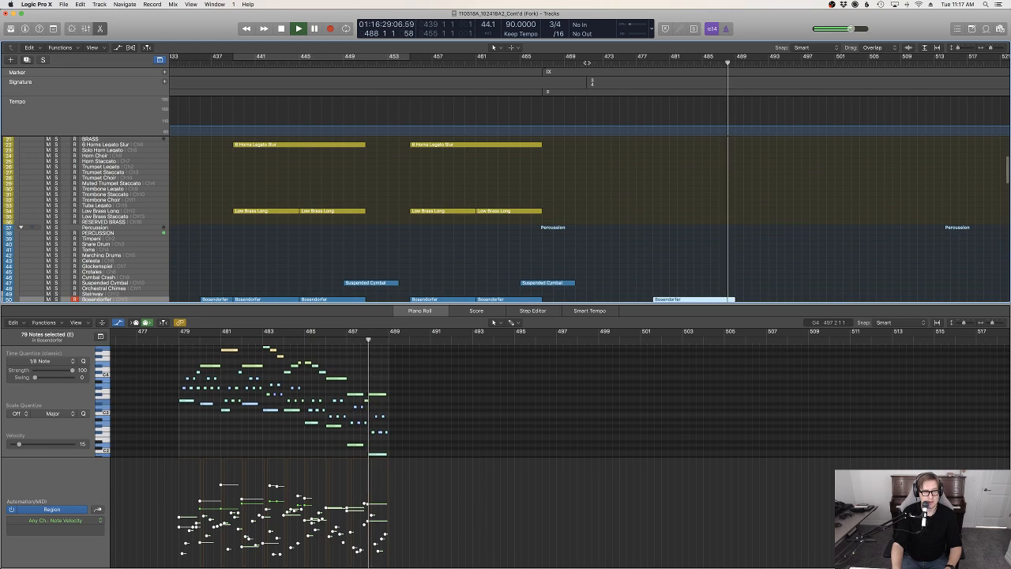
{"action": "key", "text": "space"}
{"action": "scroll", "coordinate": [700, 214], "scroll_direction": "down", "scroll_amount": 6}
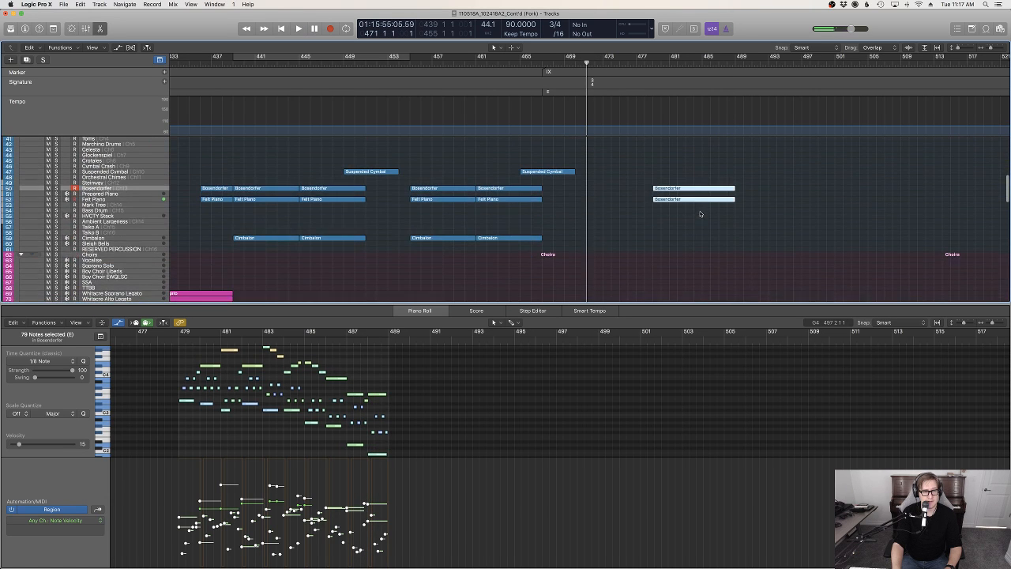
{"action": "left_click_drag", "start_coordinate": [656, 191], "coordinate": [590, 191]}
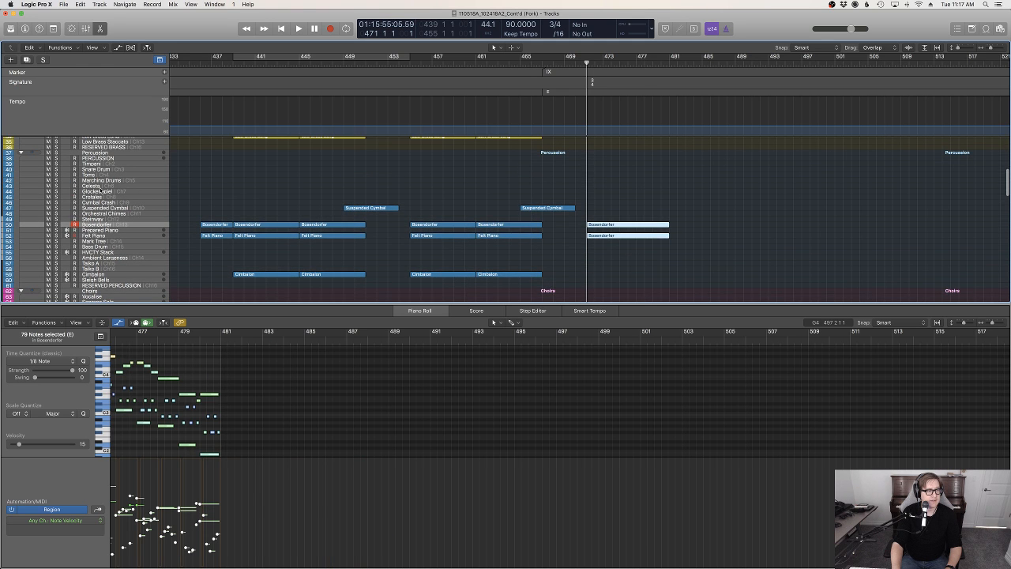
Record a Celesta part from bar 471 to about bar 481 over the piano and check its notes in the Piano Roll
{"action": "left_click", "coordinate": [100, 186]}
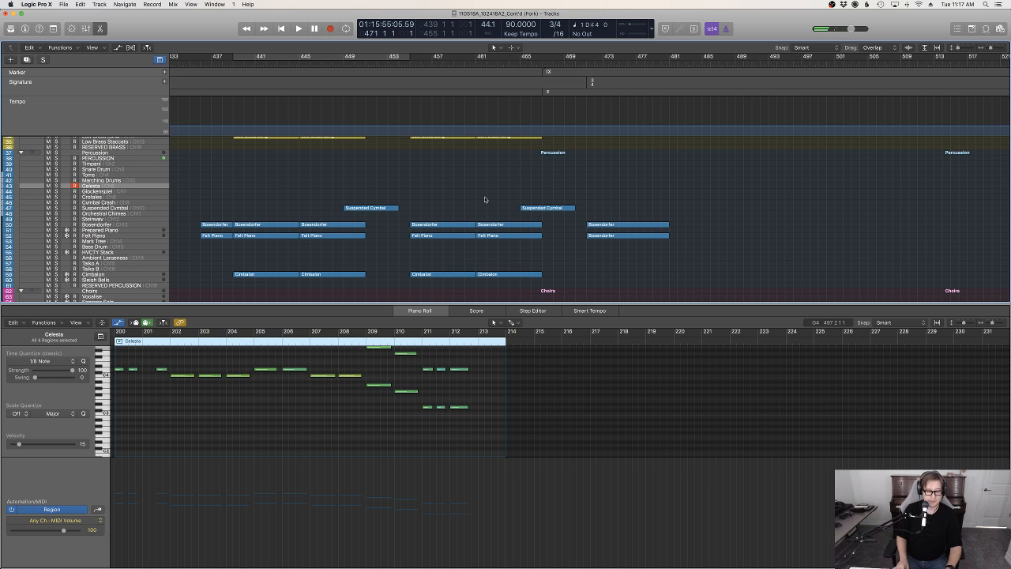
{"action": "key", "text": "space"}
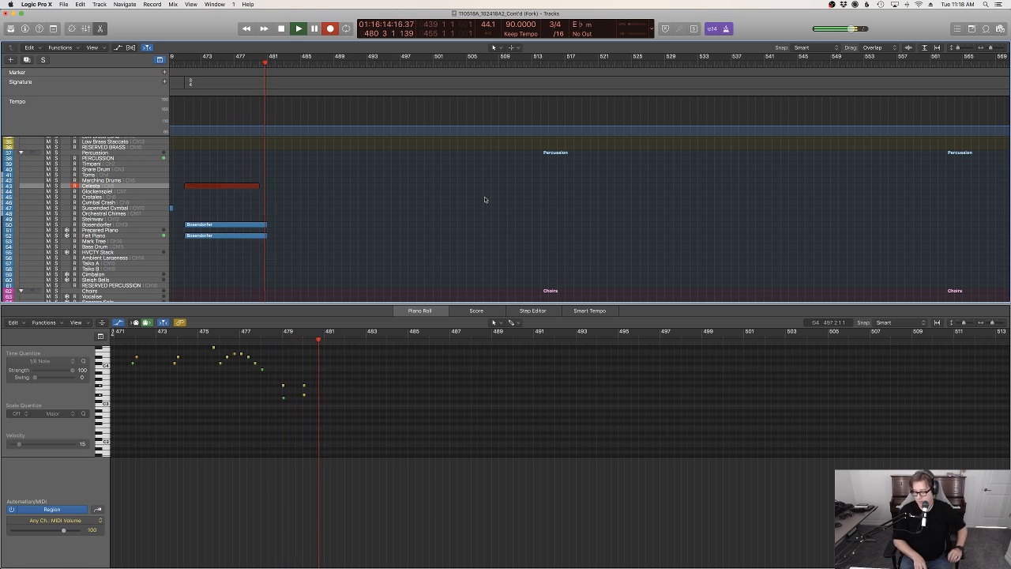
{"action": "key", "text": "space"}
{"action": "left_click", "coordinate": [441, 217]}
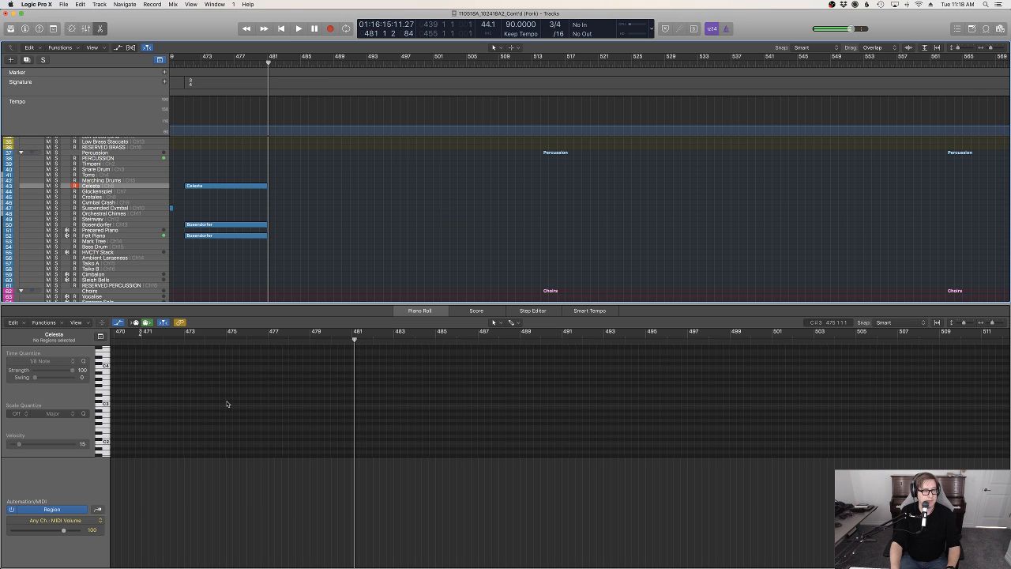
{"action": "left_click", "coordinate": [244, 190]}
{"action": "scroll", "coordinate": [356, 241], "scroll_direction": "left", "scroll_amount": 5}
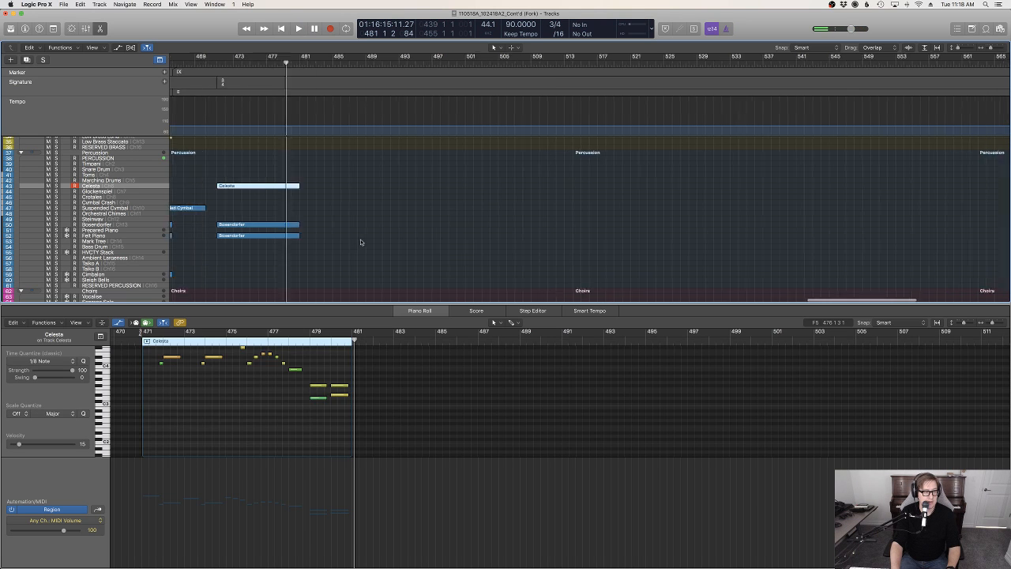
{"action": "scroll", "coordinate": [158, 386], "scroll_direction": "up", "scroll_amount": 2}
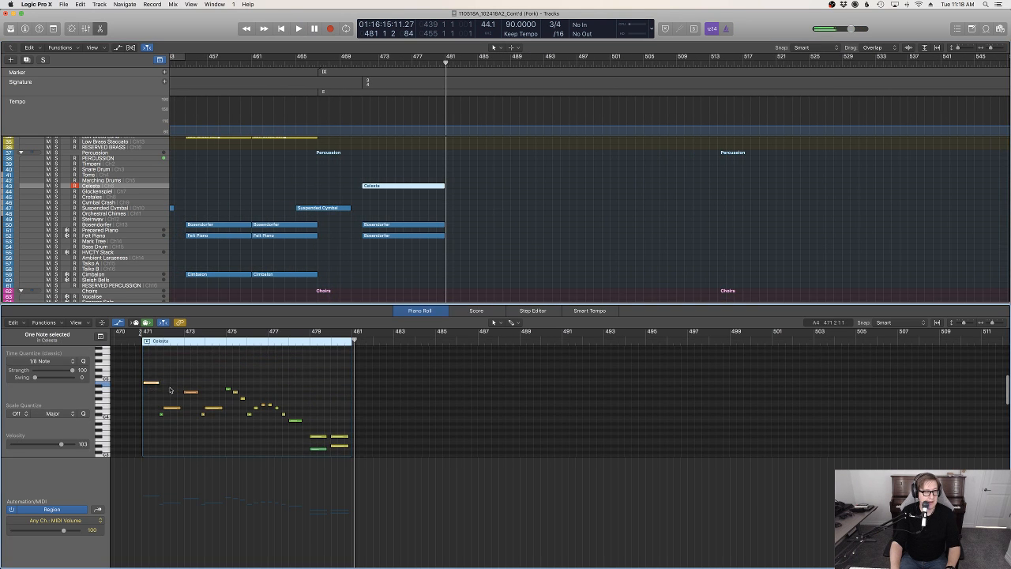
{"action": "left_click", "coordinate": [496, 194]}
{"action": "key", "text": "p"}
Play back the transition into marker IX from about bar 465 and look through the string tracks, selecting V2 Flautando
{"action": "left_click", "coordinate": [328, 69]}
{"action": "key", "text": "space"}
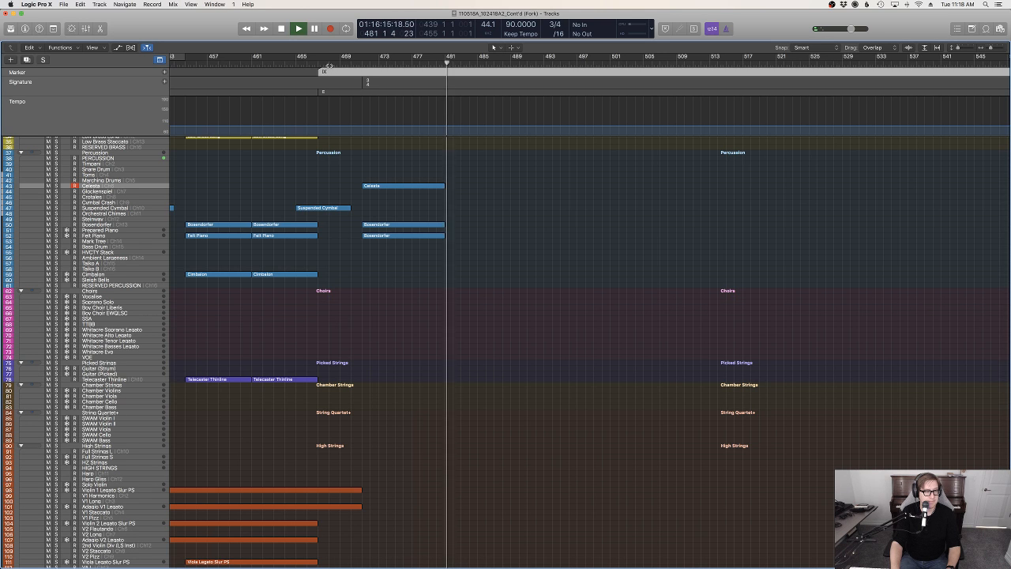
{"action": "left_click", "coordinate": [329, 64]}
{"action": "left_click", "coordinate": [386, 307]}
{"action": "key", "text": "space"}
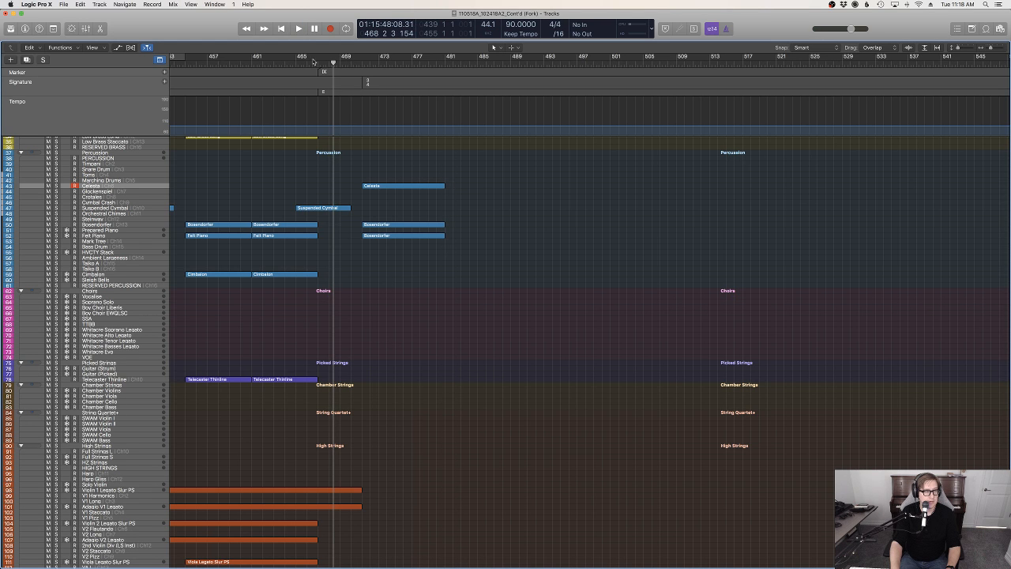
{"action": "left_click", "coordinate": [299, 62]}
{"action": "key", "text": "space"}
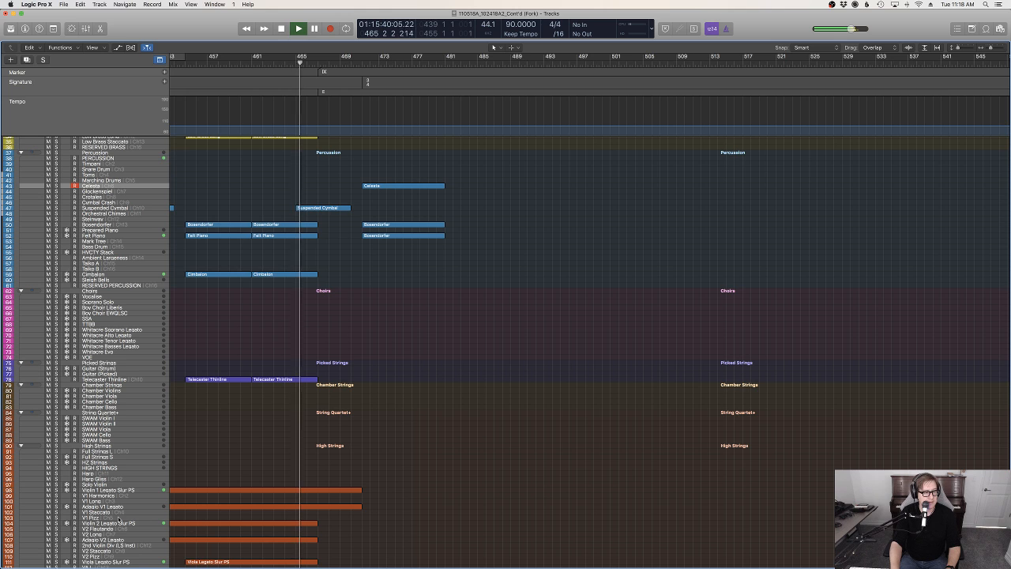
{"action": "scroll", "coordinate": [110, 505], "scroll_direction": "down", "scroll_amount": 3}
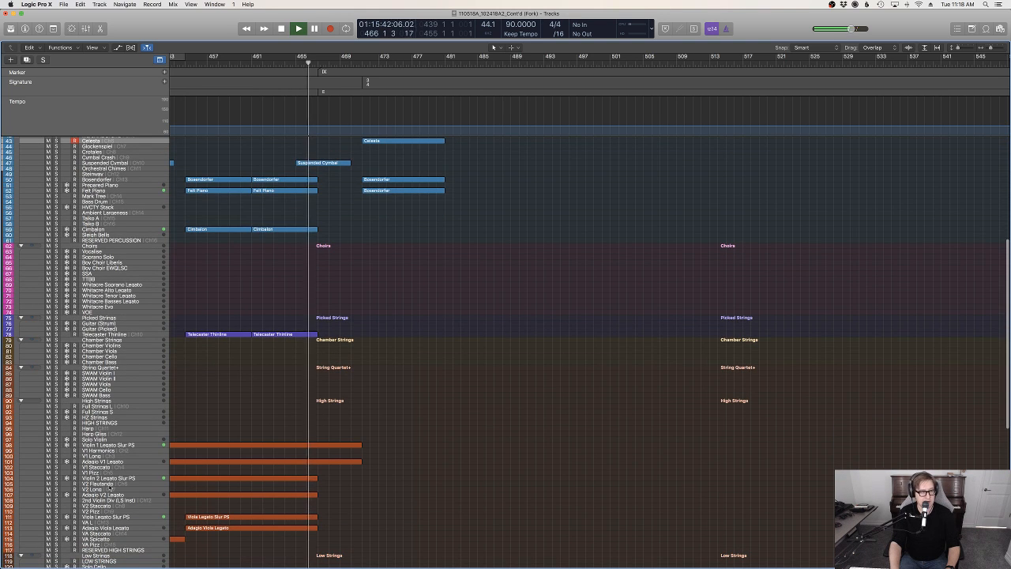
{"action": "scroll", "coordinate": [478, 433], "scroll_direction": "up", "scroll_amount": 5}
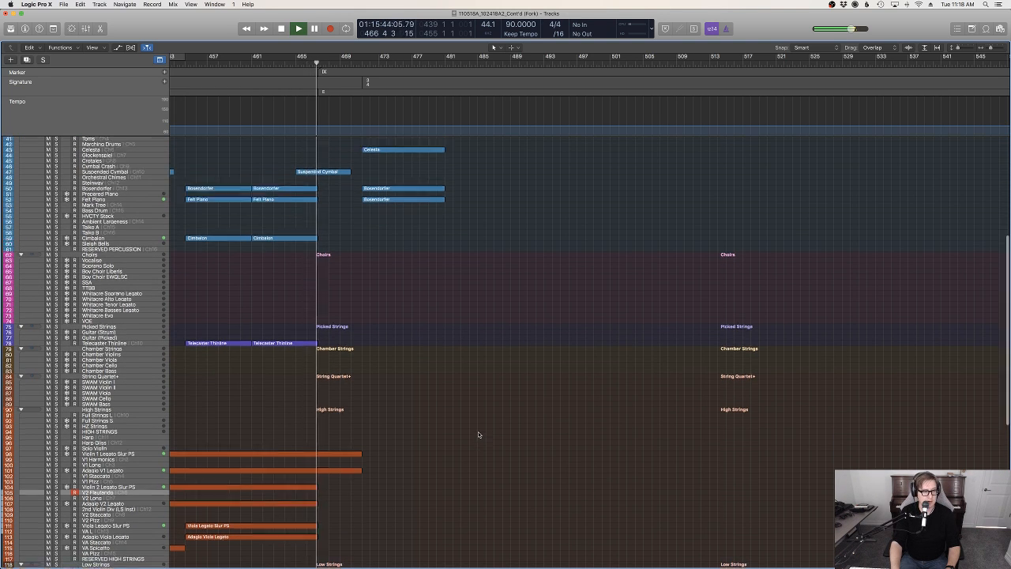
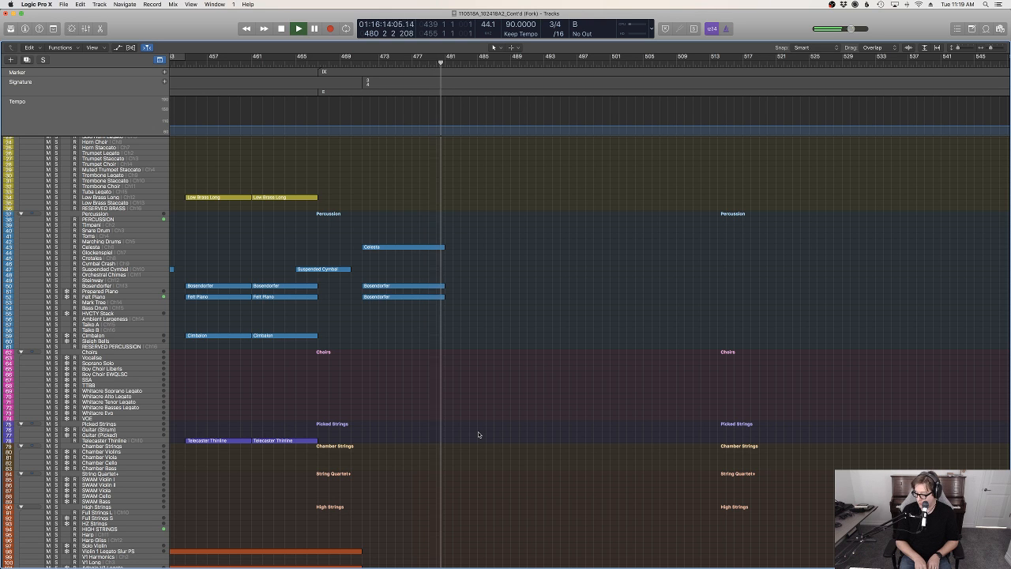
Record a cello part from bar 471 to about bar 481 on the Celli Legato Slur PS and Adagio Celli Legato tracks
{"action": "scroll", "coordinate": [478, 437], "scroll_direction": "down", "scroll_amount": 5}
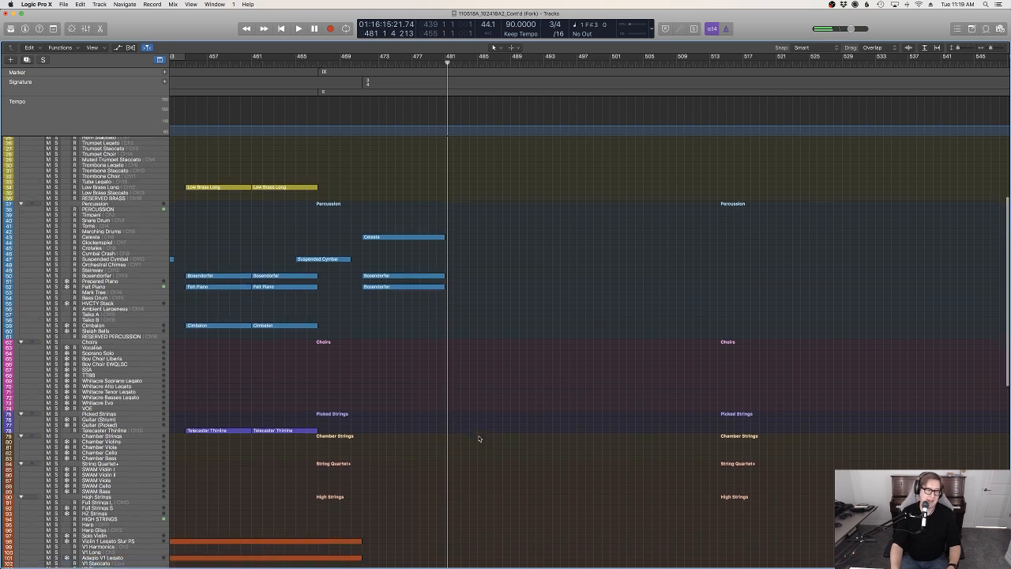
{"action": "left_click", "coordinate": [368, 65]}
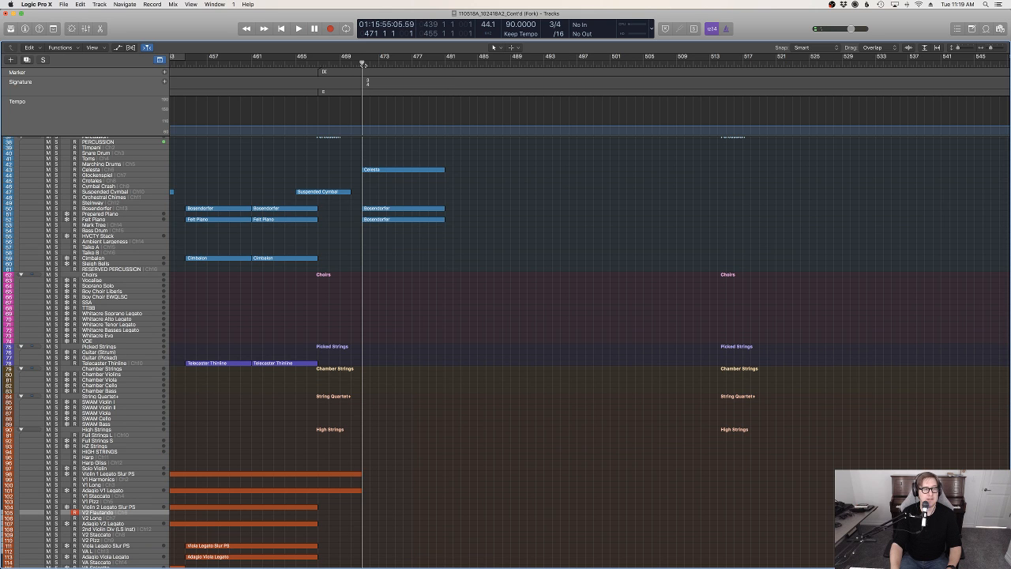
{"action": "scroll", "coordinate": [248, 487], "scroll_direction": "down", "scroll_amount": 6}
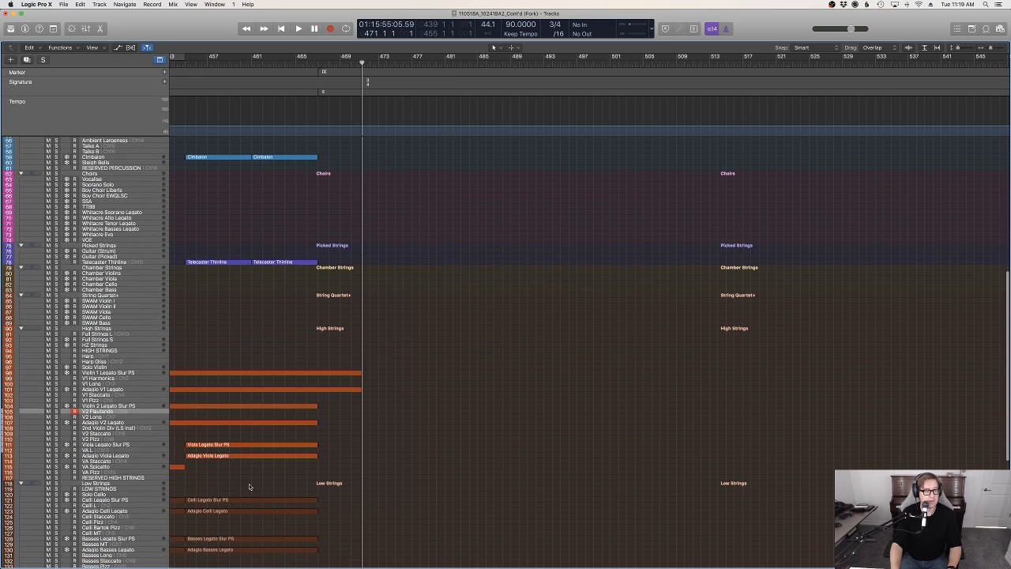
{"action": "left_click", "coordinate": [120, 501]}
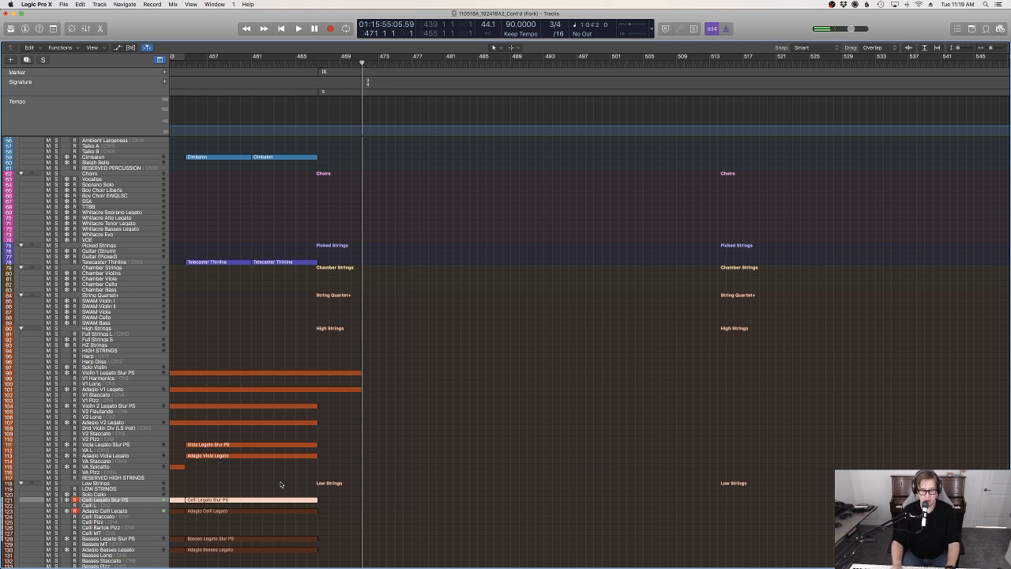
{"action": "scroll", "coordinate": [358, 555], "scroll_direction": "up", "scroll_amount": 5}
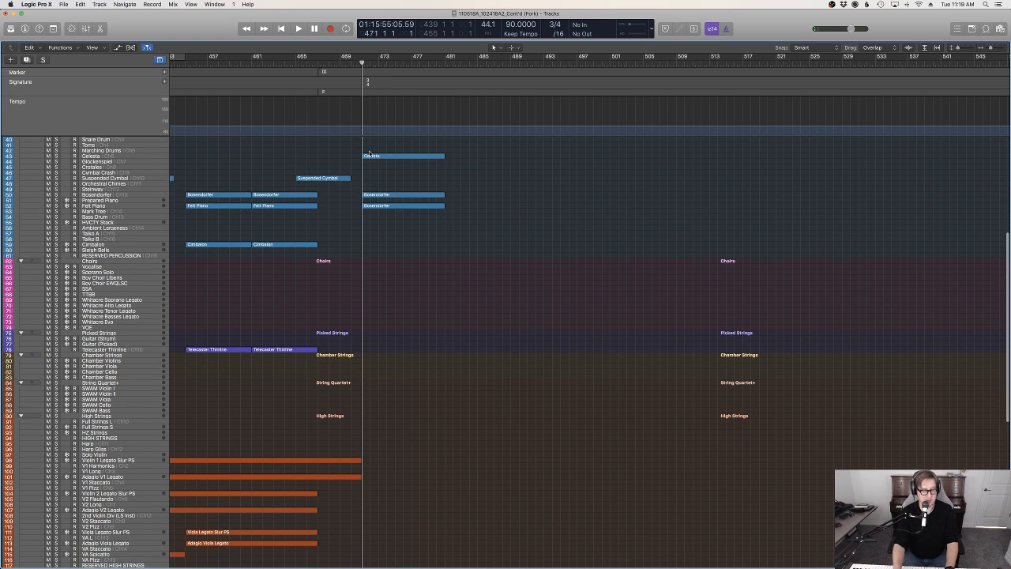
{"action": "key", "text": "space"}
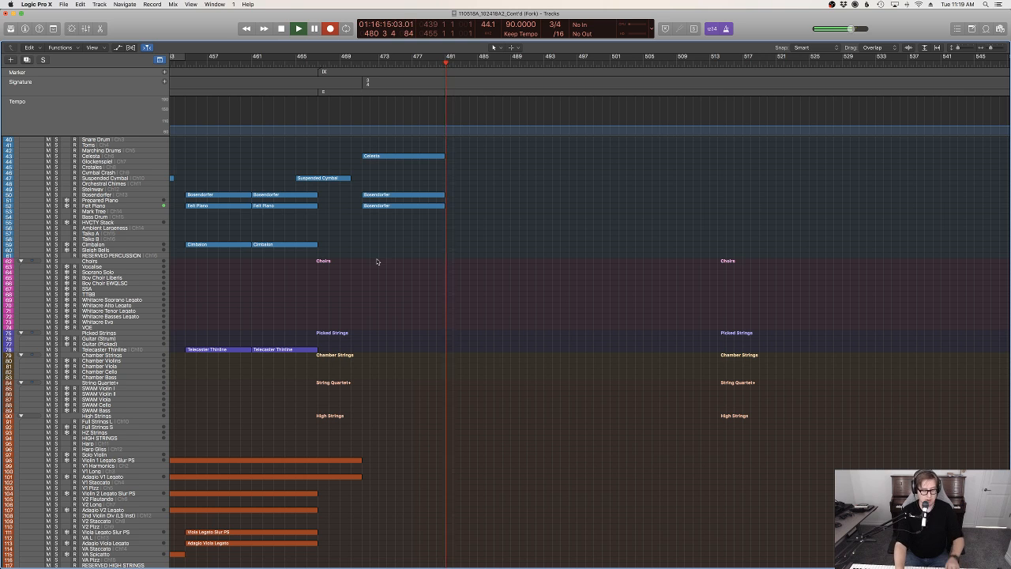
{"action": "key", "text": "space"}
{"action": "scroll", "coordinate": [479, 406], "scroll_direction": "down", "scroll_amount": 10}
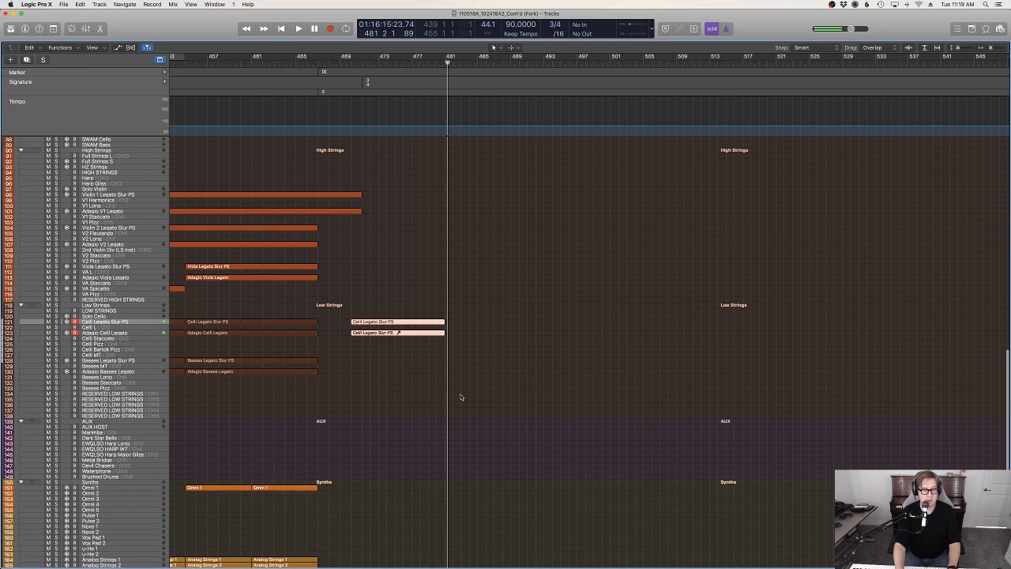
Trim the early start of the first cello note in the Piano Roll so the note and both new cello regions begin at bar 471
{"action": "key", "text": "p"}
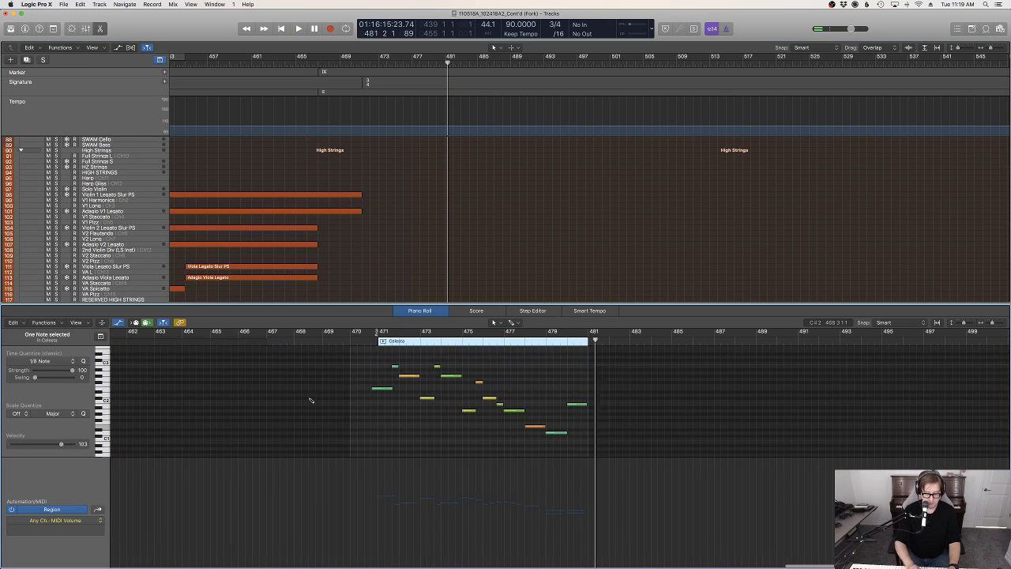
{"action": "key", "text": "super+Right"}
{"action": "key", "text": "super+Right"}
{"action": "key", "text": "super+Right"}
{"action": "scroll", "coordinate": [309, 401], "scroll_direction": "left", "scroll_amount": 10}
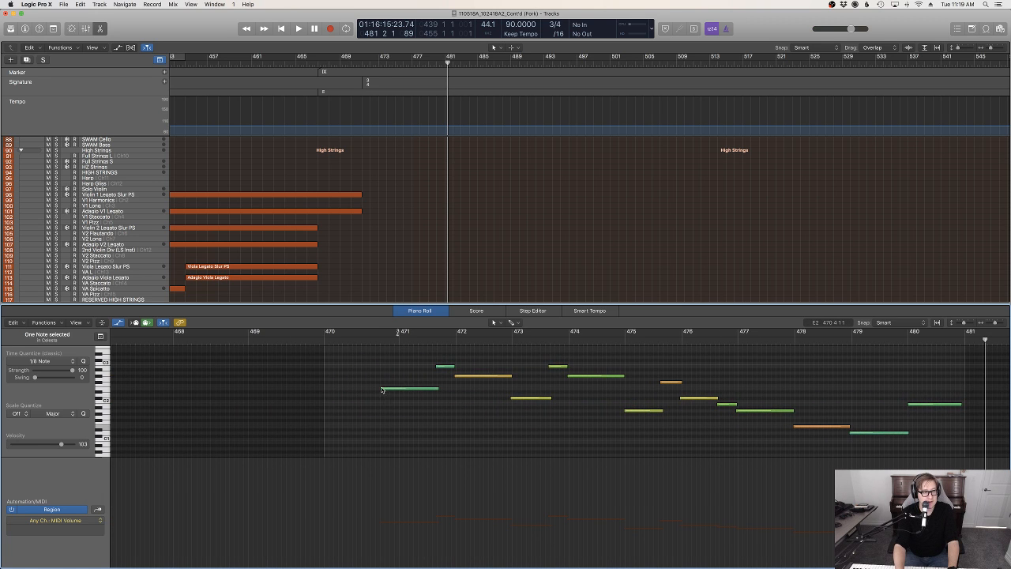
{"action": "left_click_drag", "start_coordinate": [381, 388], "coordinate": [398, 387]}
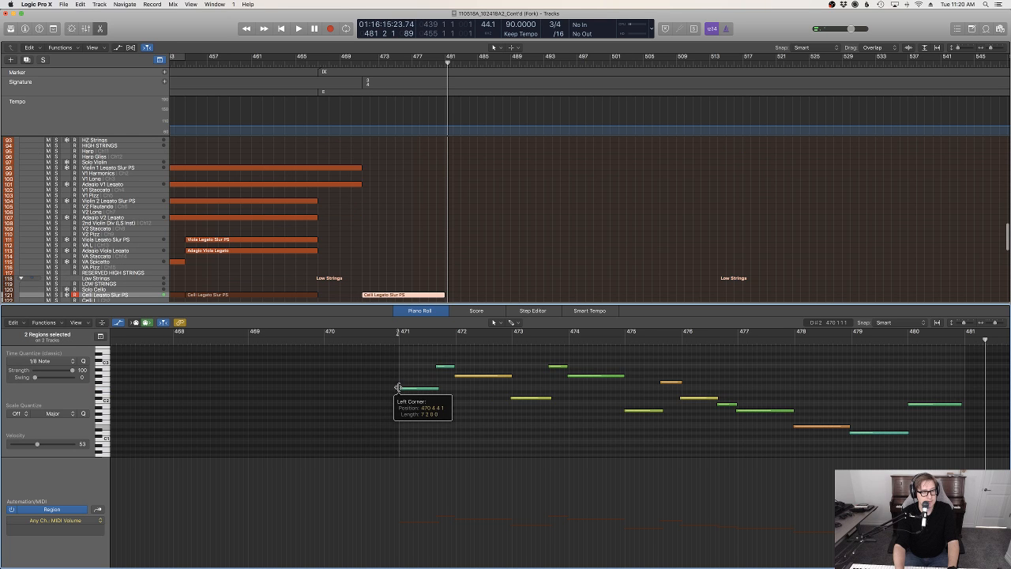
{"action": "left_click", "coordinate": [412, 249]}
{"action": "scroll", "coordinate": [413, 253], "scroll_direction": "down", "scroll_amount": 5}
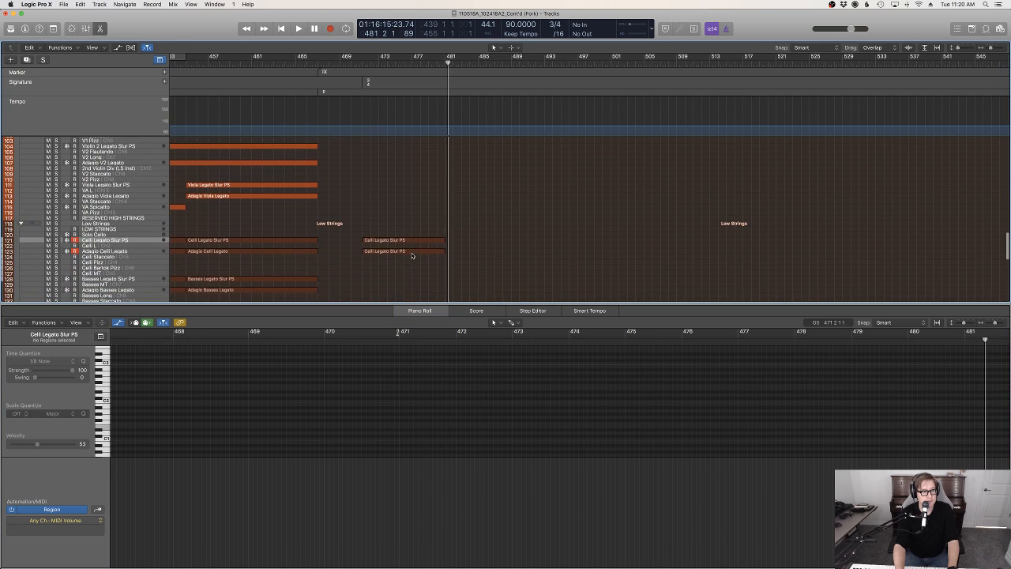
Set a constant Modulation level of 41 across the new Celli Legato Slur PS region
{"action": "left_click", "coordinate": [404, 241]}
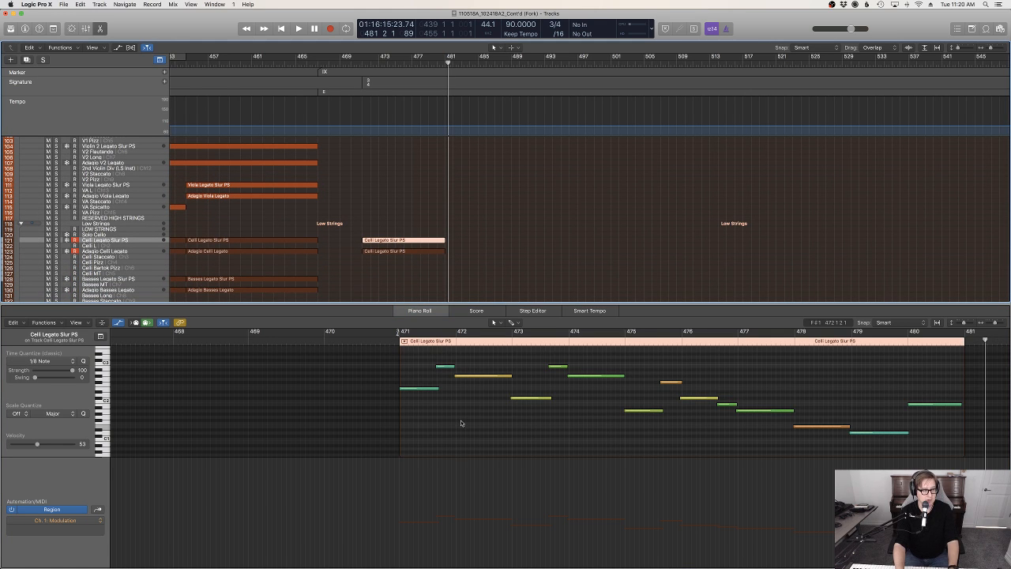
{"action": "key", "text": "a"}
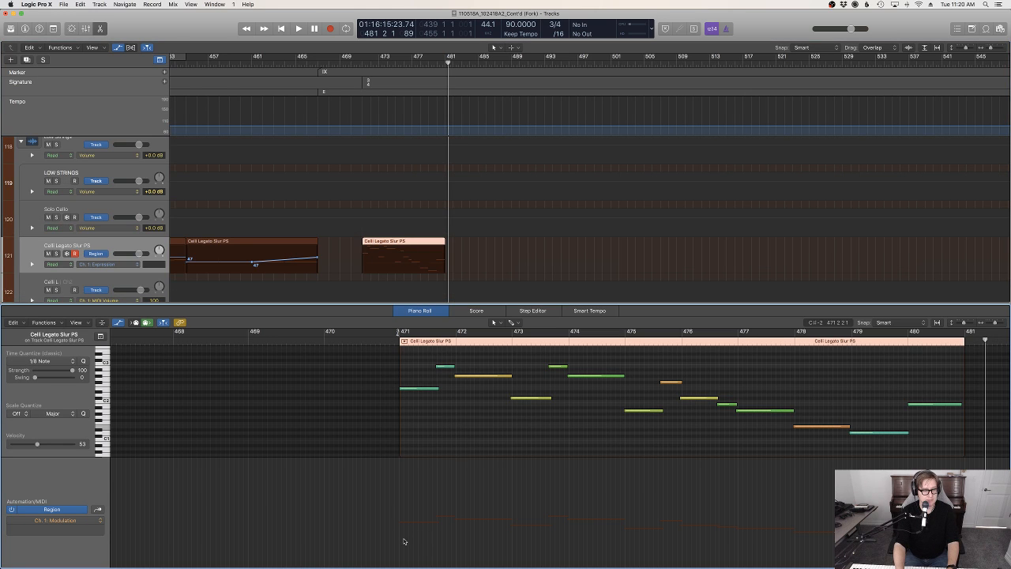
{"action": "left_click", "coordinate": [401, 531]}
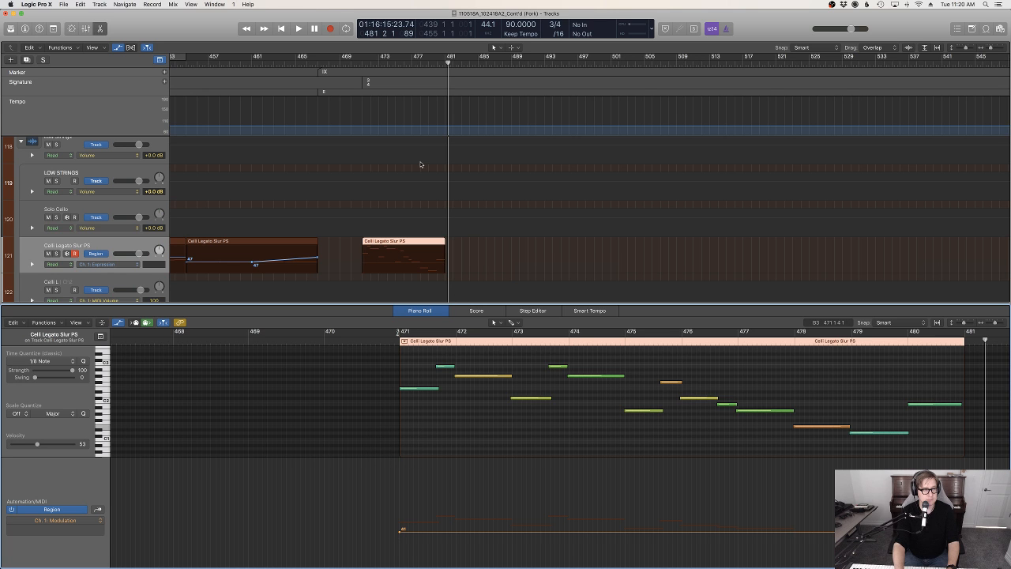
{"action": "left_click_drag", "start_coordinate": [447, 64], "coordinate": [438, 64]}
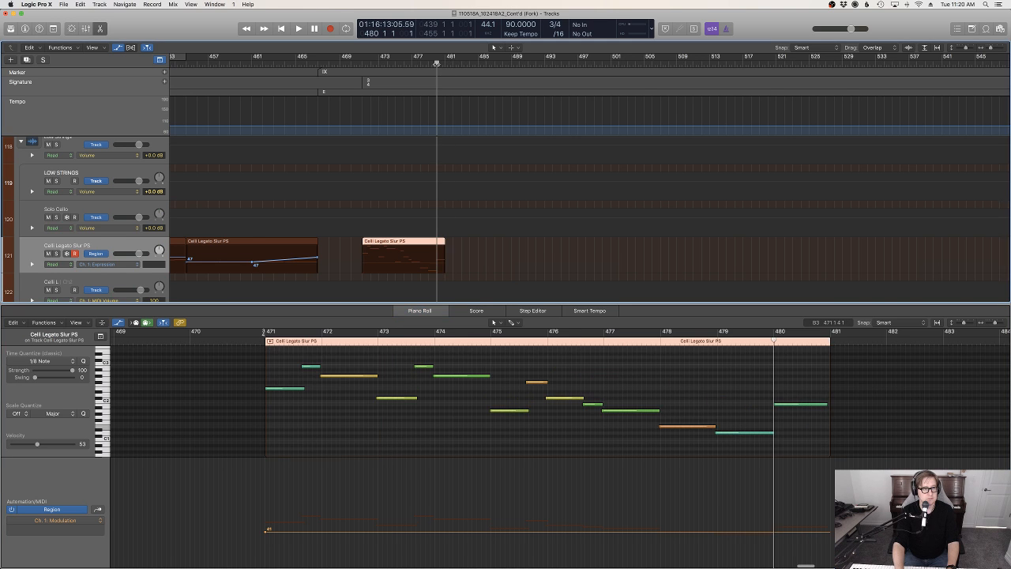
{"action": "key", "text": "a"}
Set an Expression level of 62 across the new Celli Legato Slur PS region and play the opening bars back
{"action": "left_click_drag", "start_coordinate": [232, 339], "coordinate": [247, 342]}
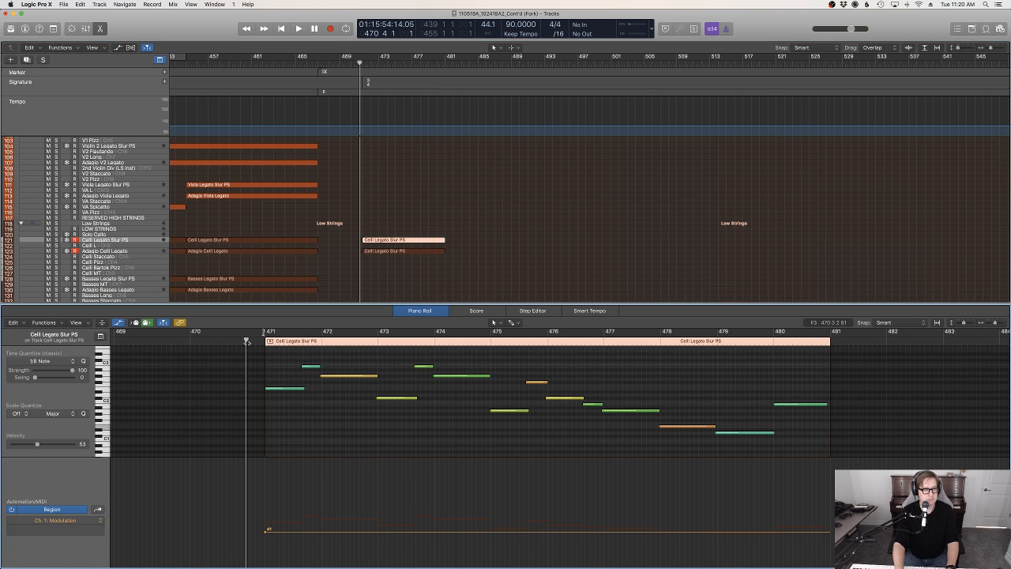
{"action": "key", "text": "ctrl+e"}
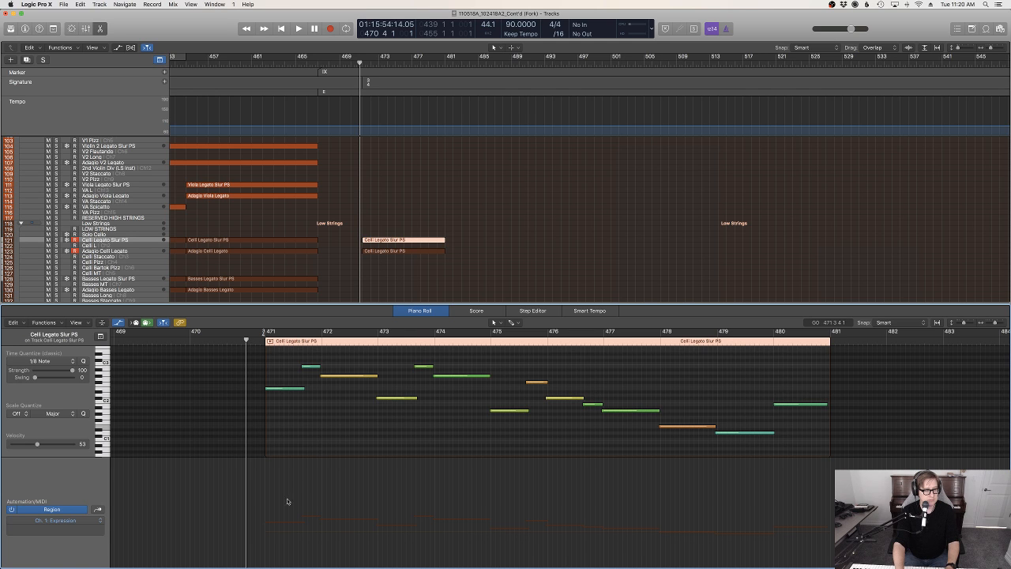
{"action": "mouse_move", "coordinate": [267, 523]}
{"action": "left_mouse_down"}
{"action": "mouse_move", "coordinate": [268, 535]}
{"action": "mouse_move", "coordinate": [282, 517]}
{"action": "left_mouse_up"}
{"action": "key", "text": "space"}
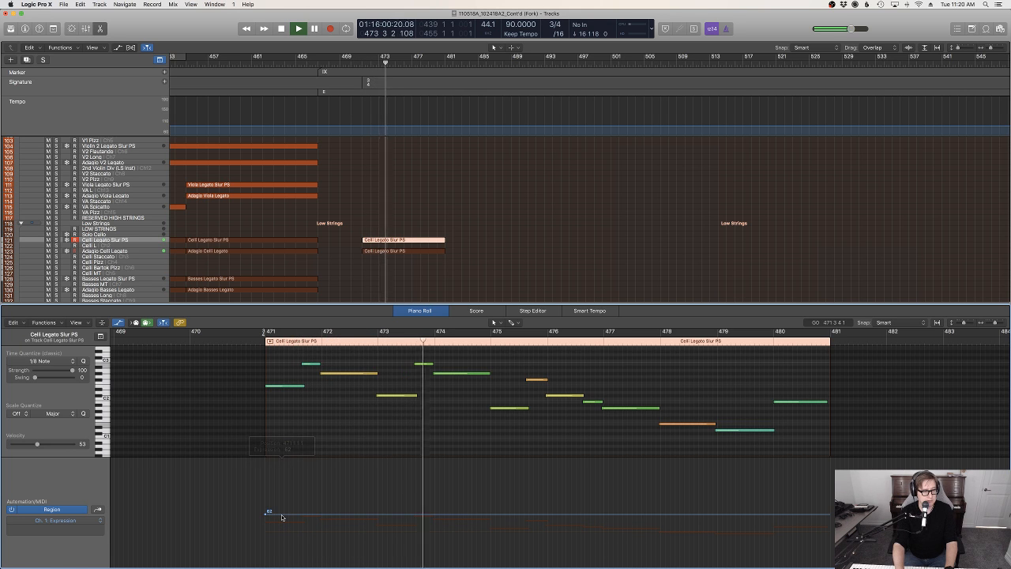
{"action": "scroll", "coordinate": [526, 530], "scroll_direction": "right", "scroll_amount": 1}
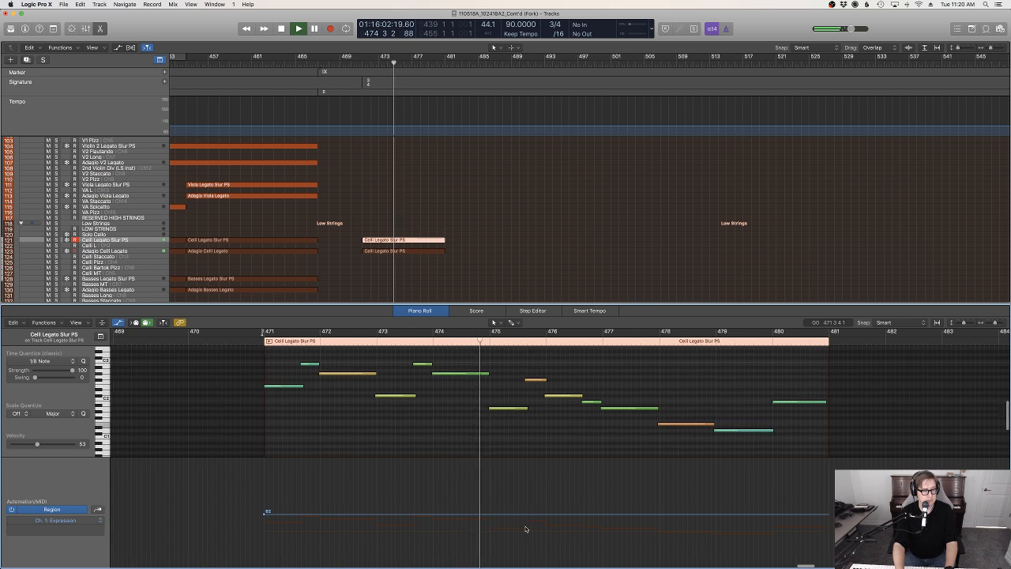
{"action": "key", "text": "space"}
{"action": "left_click", "coordinate": [243, 342]}
{"action": "key", "text": "space"}
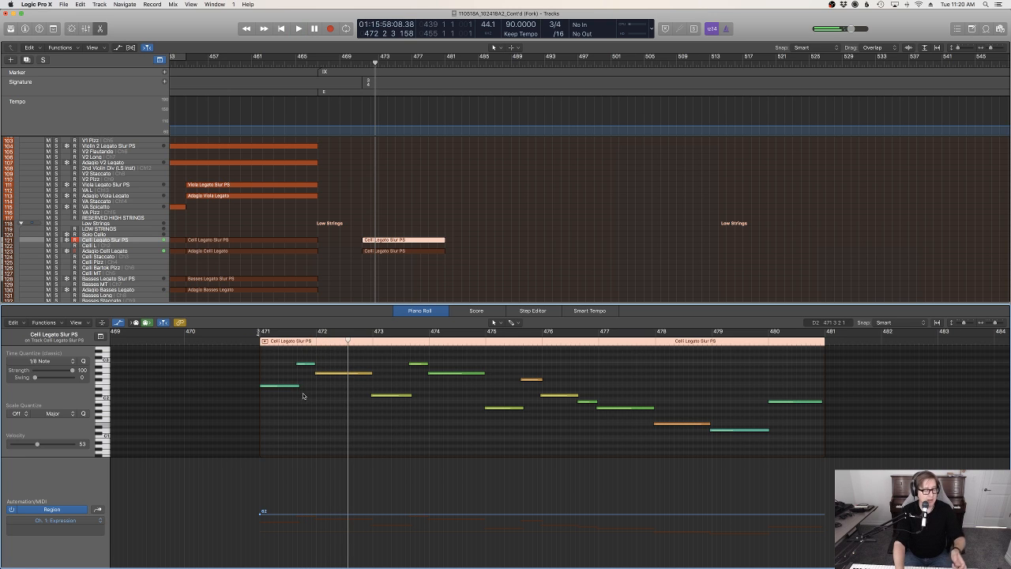
Shape a curved Expression swell from bar 471 to 472, peaking at 84 around beat 471.3, and check it in playback
{"action": "key", "text": "super+Right"}
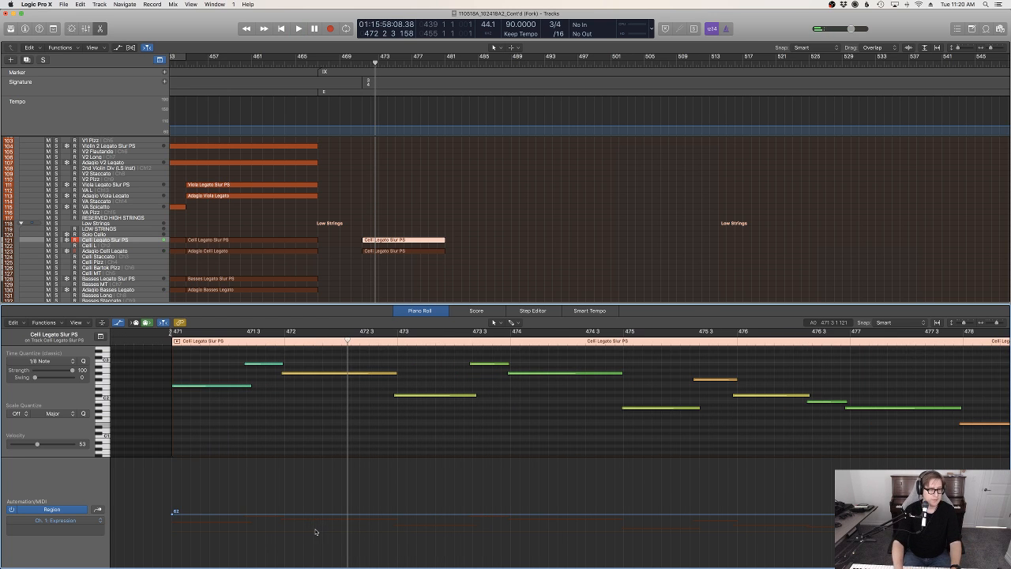
{"action": "left_click", "coordinate": [248, 515]}
{"action": "left_click_drag", "start_coordinate": [248, 515], "coordinate": [225, 491]}
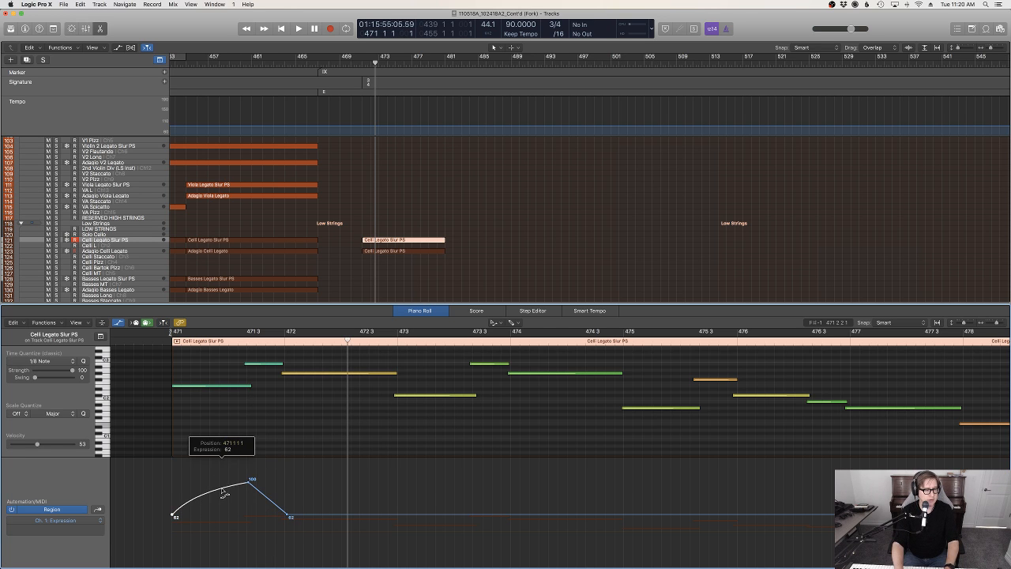
{"action": "key", "text": "space"}
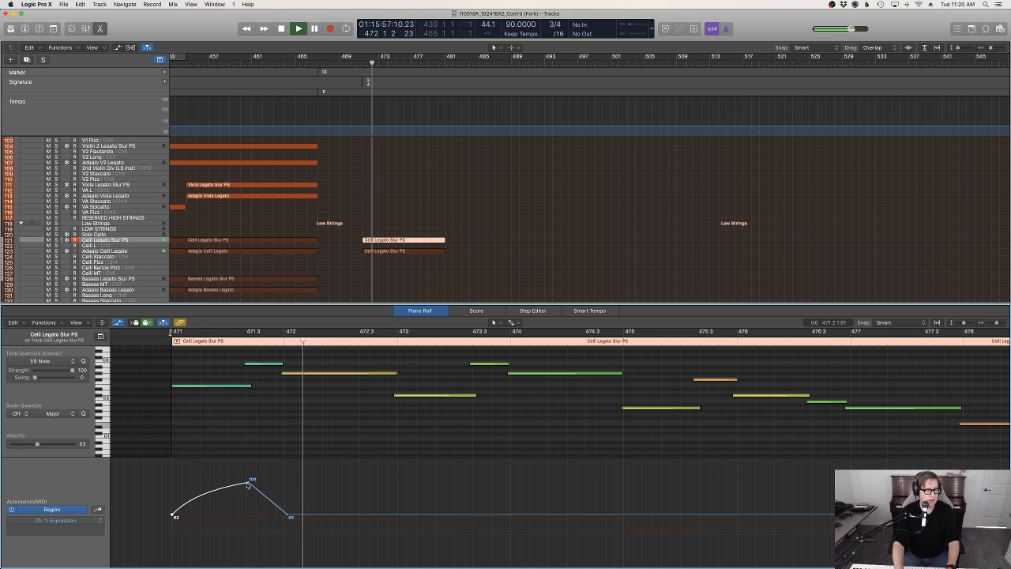
{"action": "left_click_drag", "start_coordinate": [251, 479], "coordinate": [251, 492]}
{"action": "key", "text": "space"}
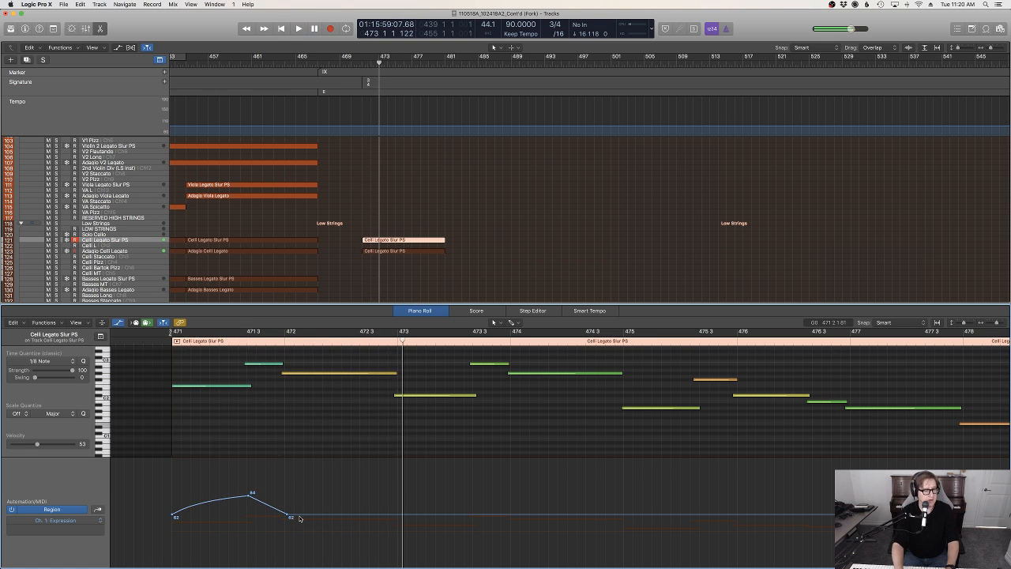
Raise the Expression level slightly from bar 472 onward and listen to the passage from just before bar 471
{"action": "left_click_drag", "start_coordinate": [300, 515], "coordinate": [300, 512]}
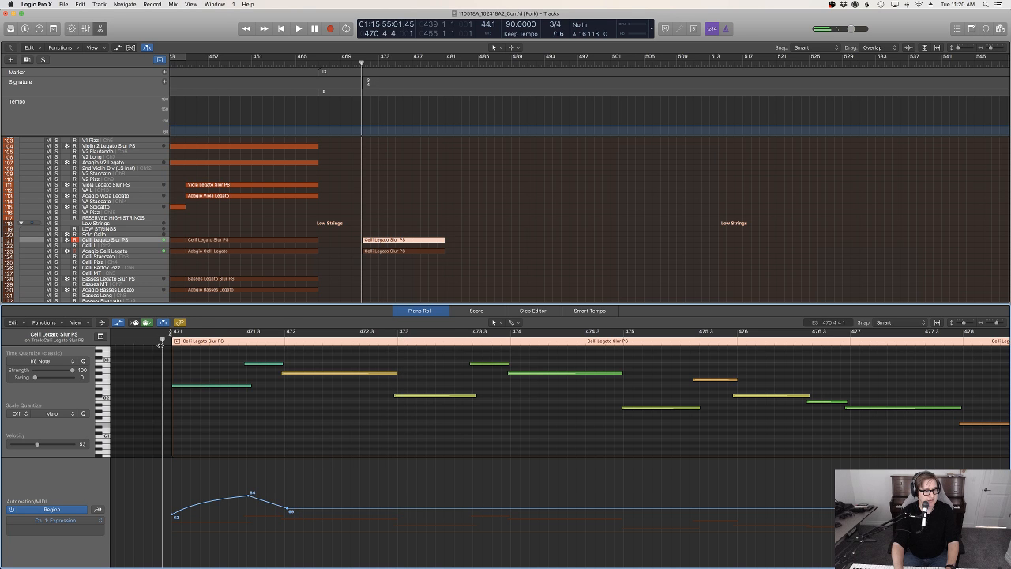
{"action": "key", "text": "space"}
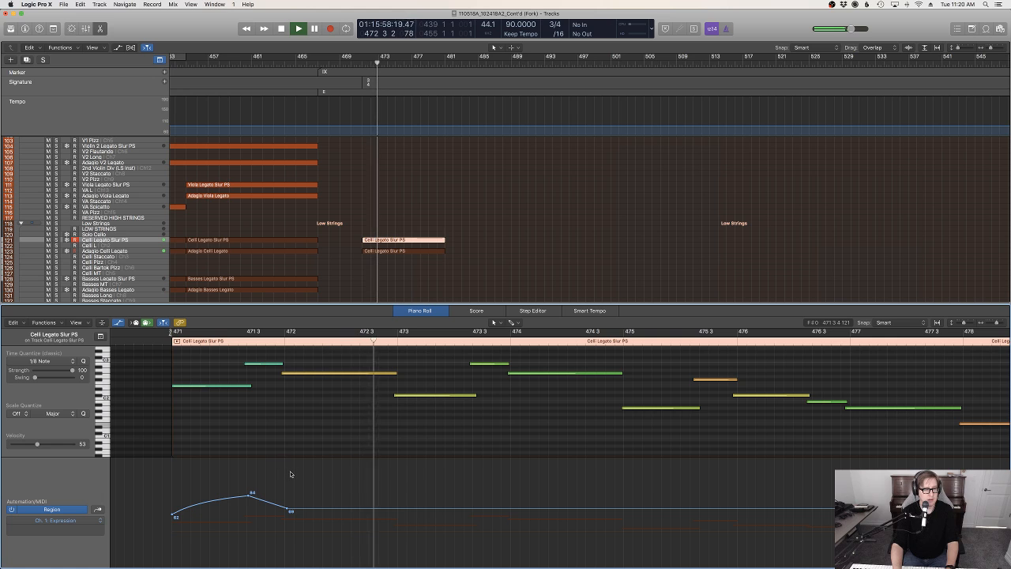
{"action": "key", "text": "space"}
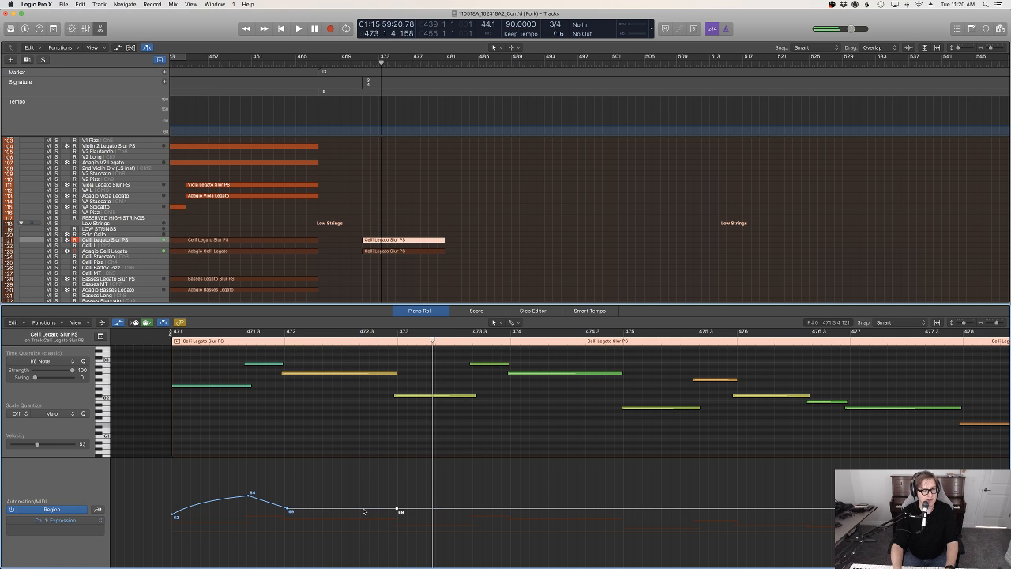
Add a second Expression swell between bars 472 and 473, peaking at 81 near beat 472.3 with a curved rise
{"action": "left_click_drag", "start_coordinate": [365, 511], "coordinate": [364, 491]}
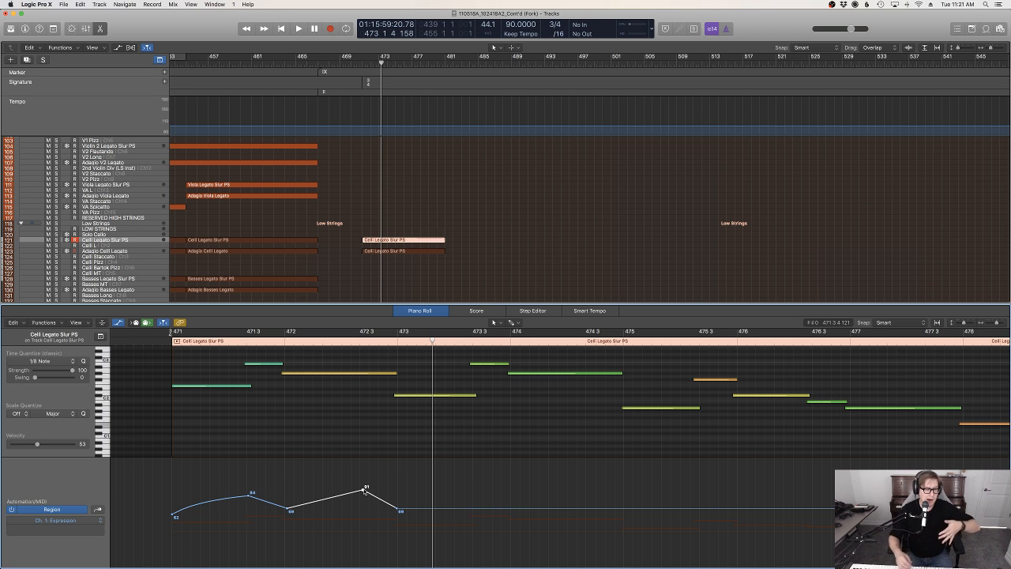
{"action": "left_click_drag", "start_coordinate": [364, 489], "coordinate": [364, 496]}
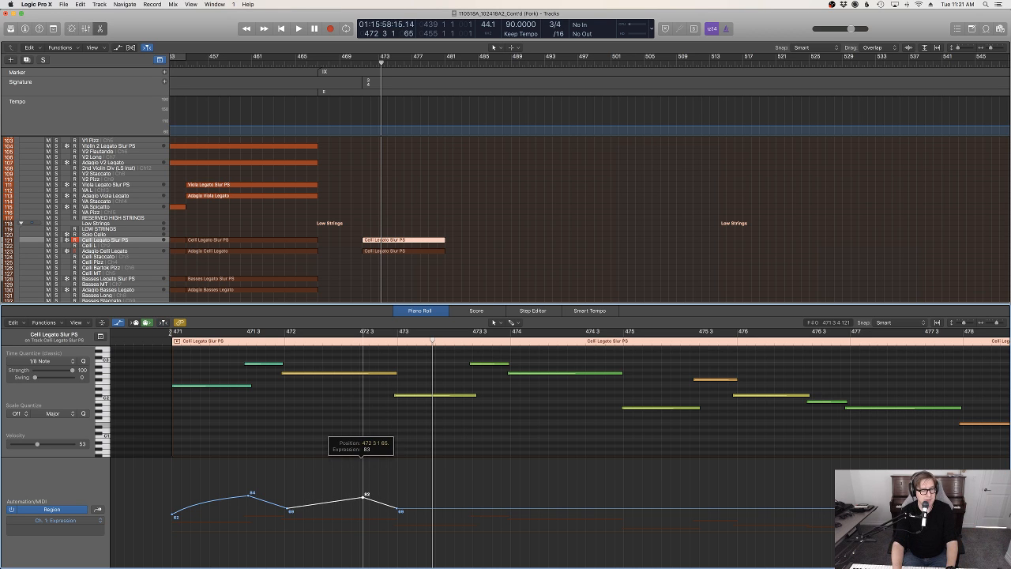
{"action": "key", "text": "t"}
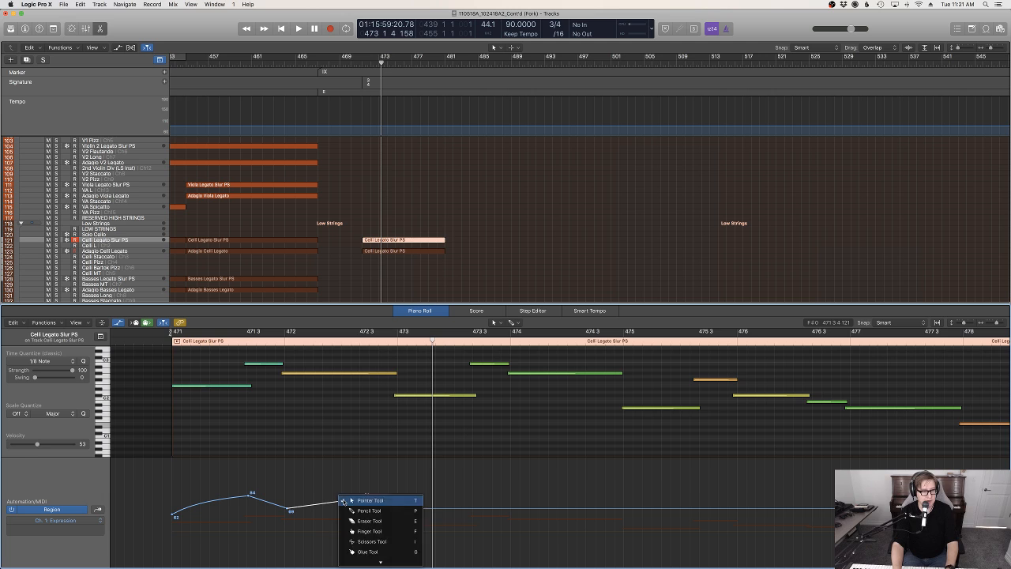
{"action": "key", "text": "w"}
{"action": "left_click_drag", "start_coordinate": [342, 501], "coordinate": [342, 497]}
{"action": "key", "text": "t"}
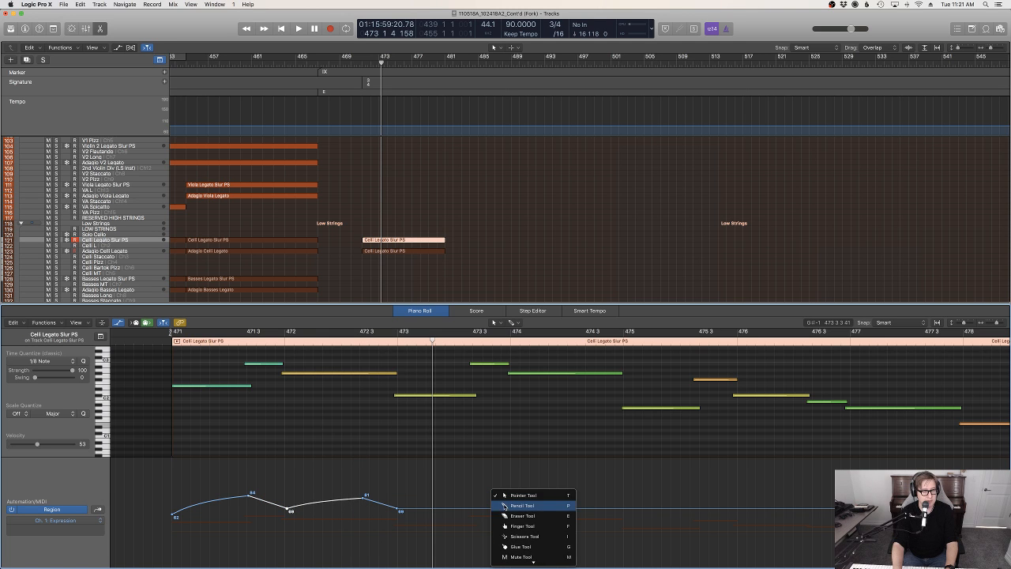
{"action": "left_click", "coordinate": [506, 491]}
Add a third curved Expression swell to the Celli Legato Slur PS region from bar 473 to 473.3, peaking at 88
{"action": "left_click", "coordinate": [442, 271]}
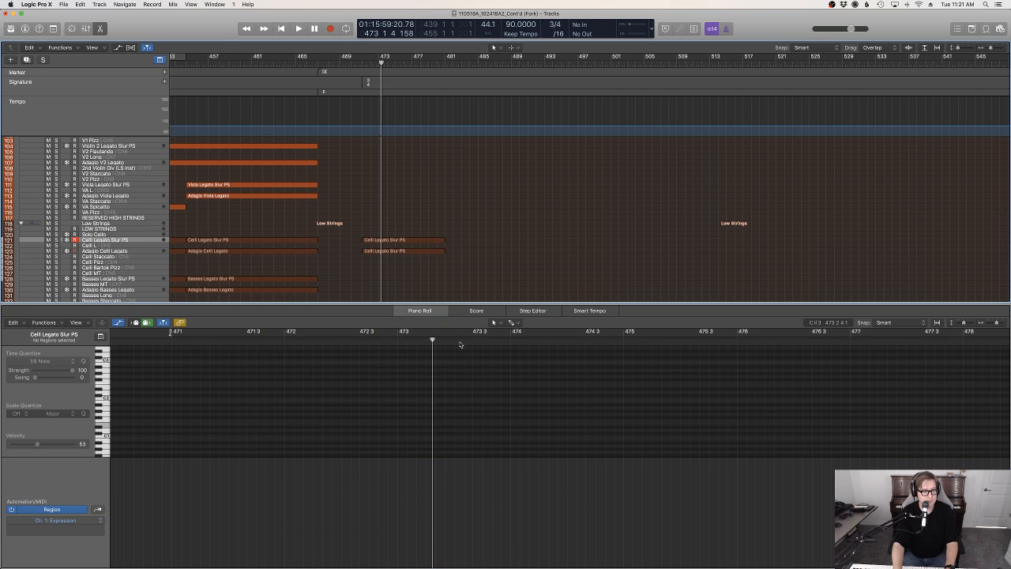
{"action": "left_click", "coordinate": [404, 240]}
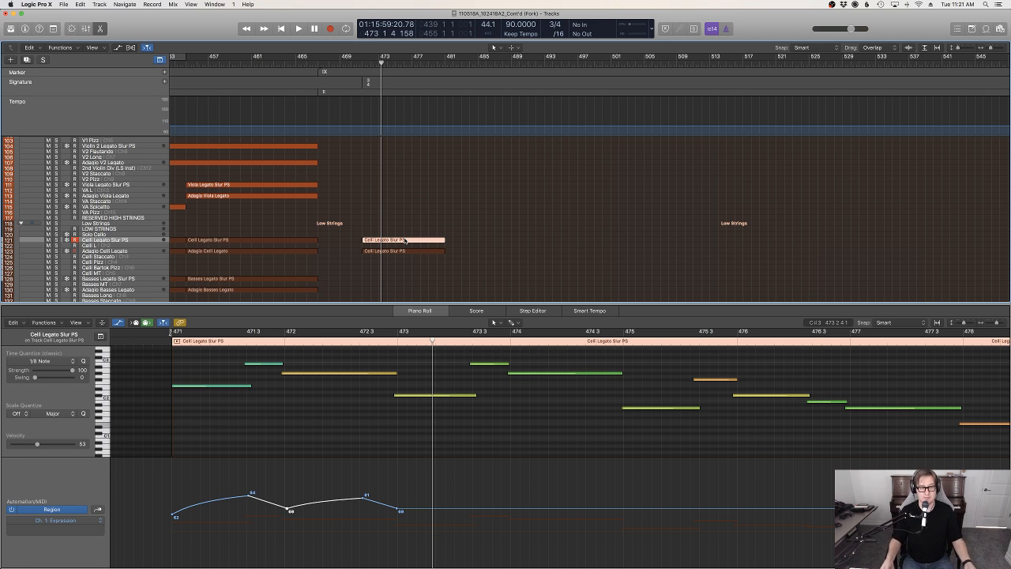
{"action": "left_click", "coordinate": [514, 509]}
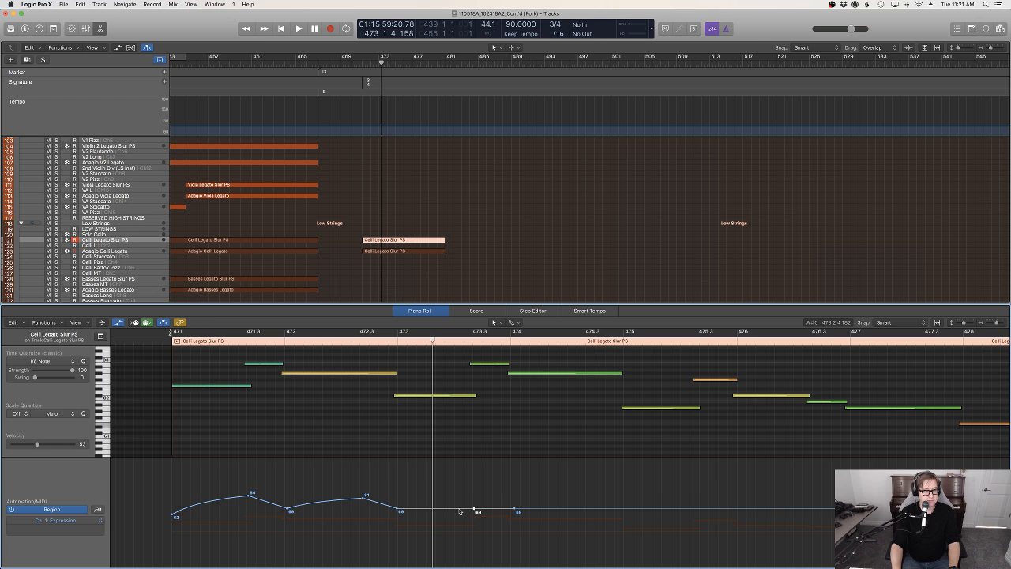
{"action": "left_click_drag", "start_coordinate": [448, 511], "coordinate": [448, 499]}
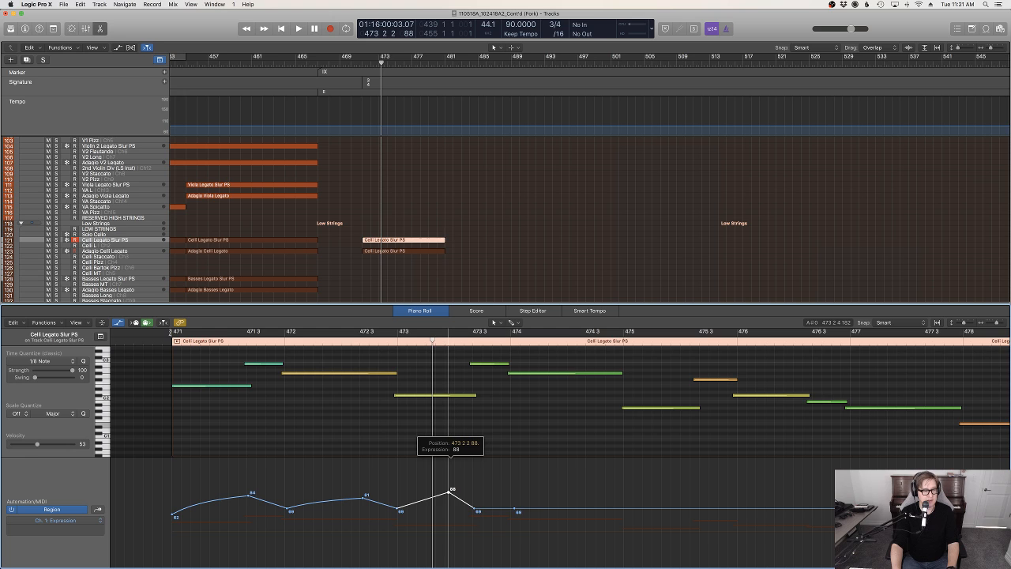
{"action": "key", "text": "t"}
{"action": "key", "text": "w"}
{"action": "left_click_drag", "start_coordinate": [428, 498], "coordinate": [429, 495]}
{"action": "key", "text": "t"}
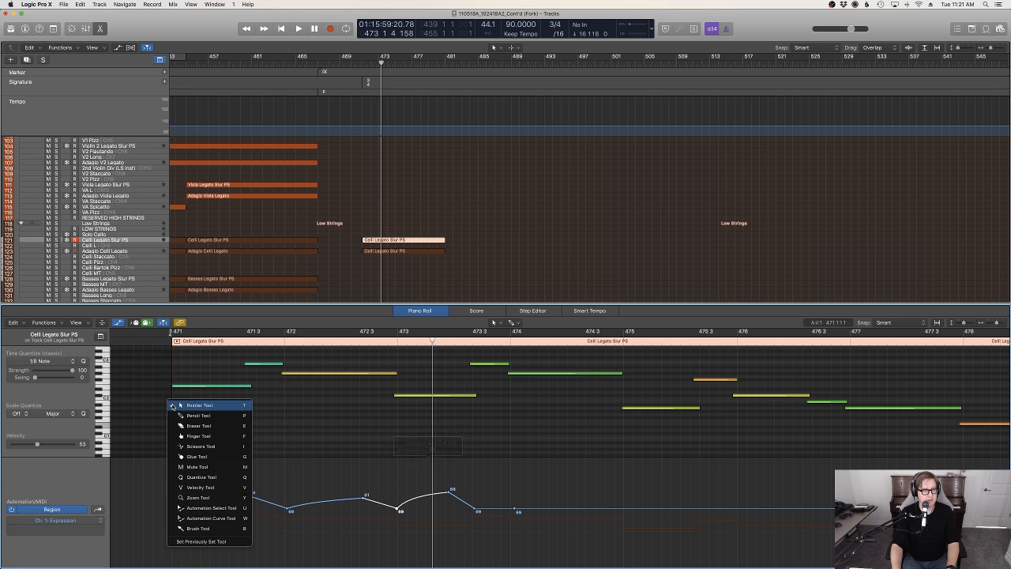
Raise the Expression level from beat 473.3 onward to 75 and play the passage back from bar 471
{"action": "key", "text": "w"}
{"action": "left_click_drag", "start_coordinate": [486, 511], "coordinate": [488, 504]}
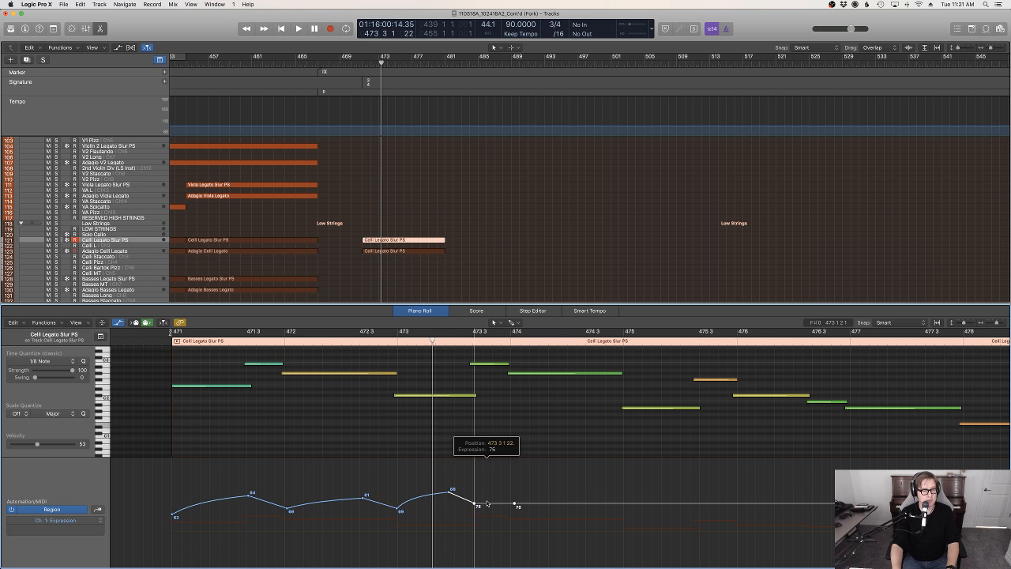
{"action": "key", "text": "space"}
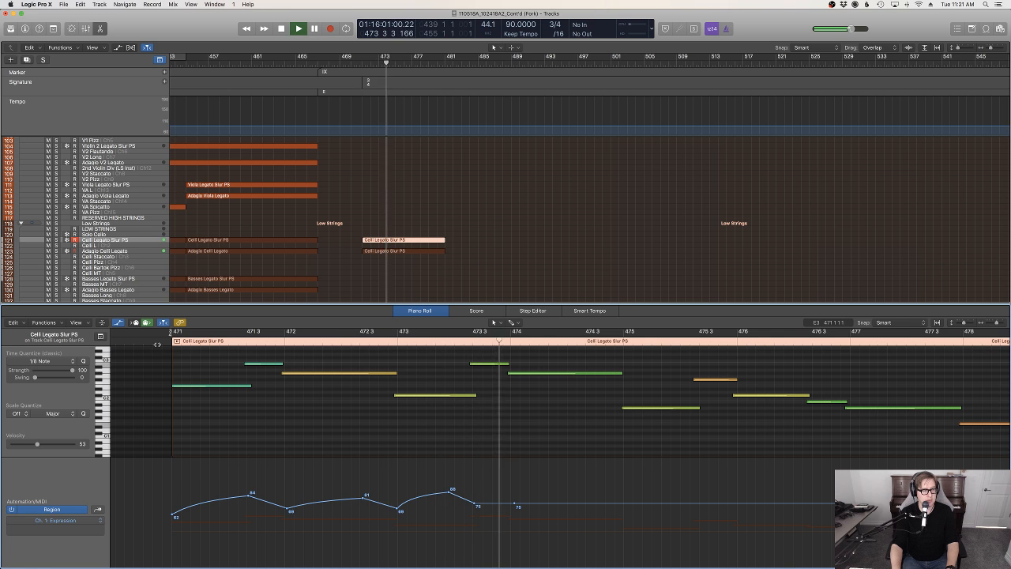
{"action": "key", "text": "space"}
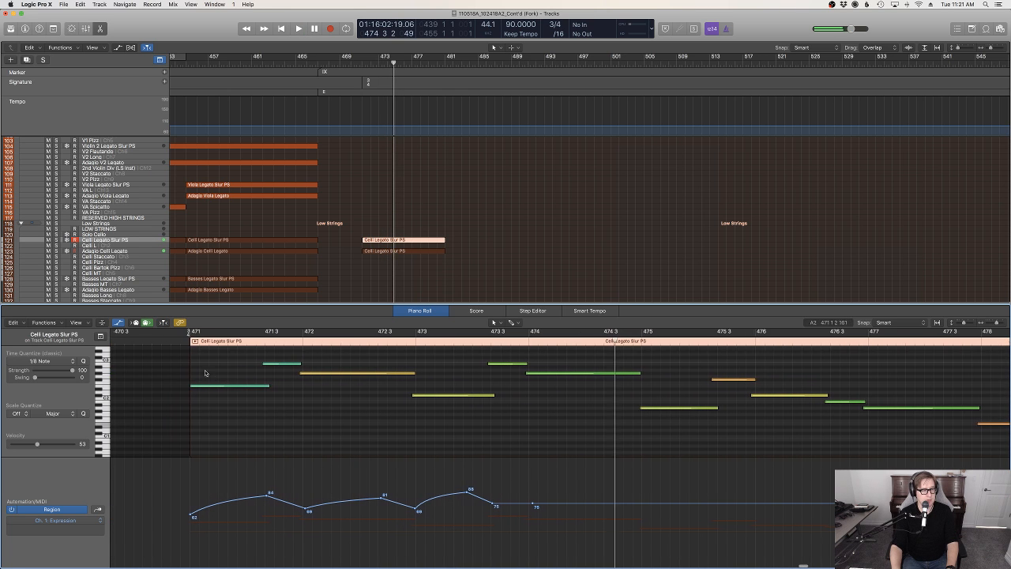
{"action": "left_click", "coordinate": [170, 344]}
{"action": "key", "text": "space"}
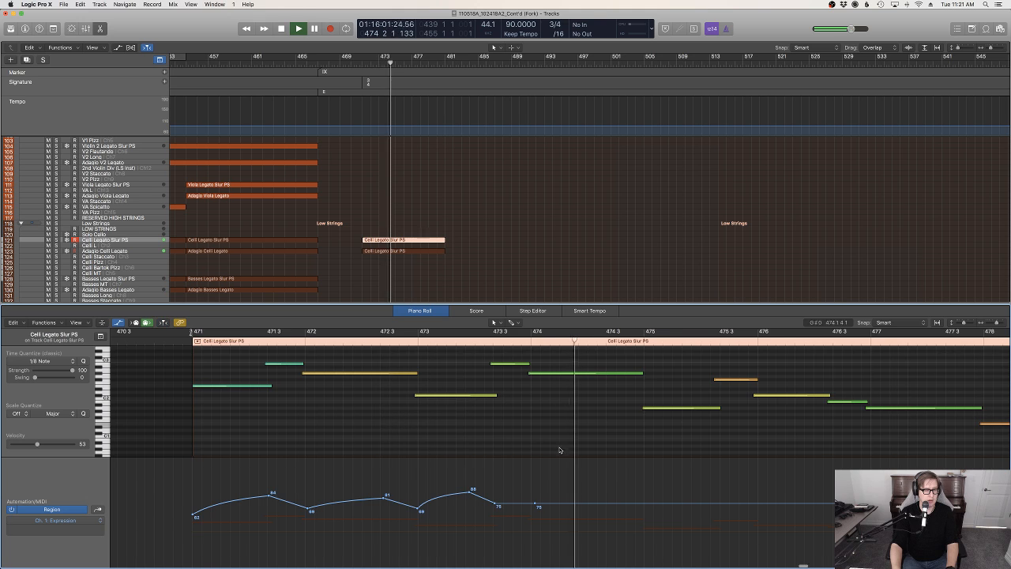
{"action": "key", "text": "space"}
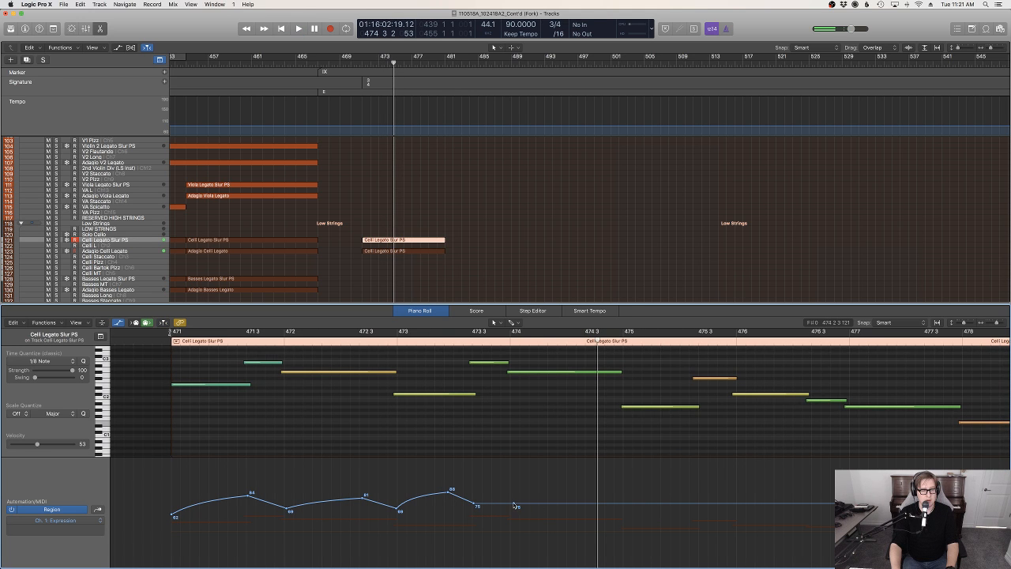
Taper the Expression in a slight curve from beat 473.3 down to 65 at bar 475, and listen from beat 473.3
{"action": "left_click_drag", "start_coordinate": [514, 506], "coordinate": [623, 512]}
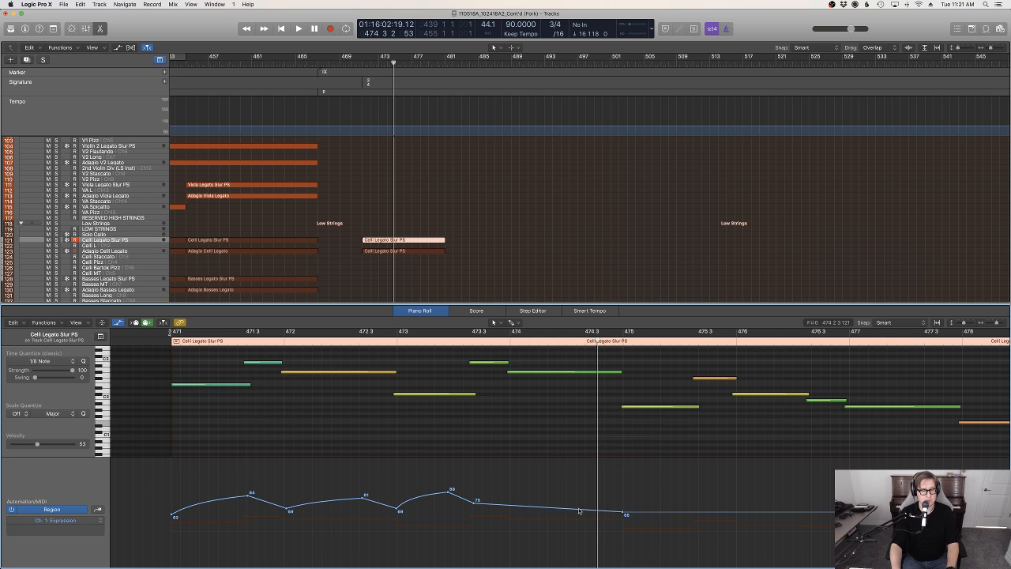
{"action": "left_click", "coordinate": [577, 512]}
{"action": "key", "text": "t"}
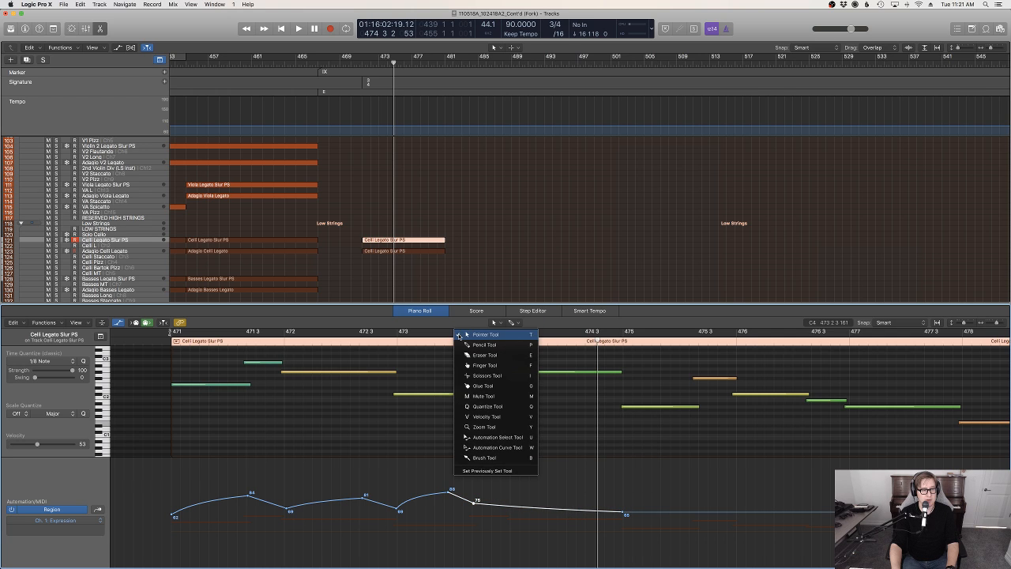
{"action": "left_click", "coordinate": [459, 336]}
{"action": "left_click", "coordinate": [478, 340]}
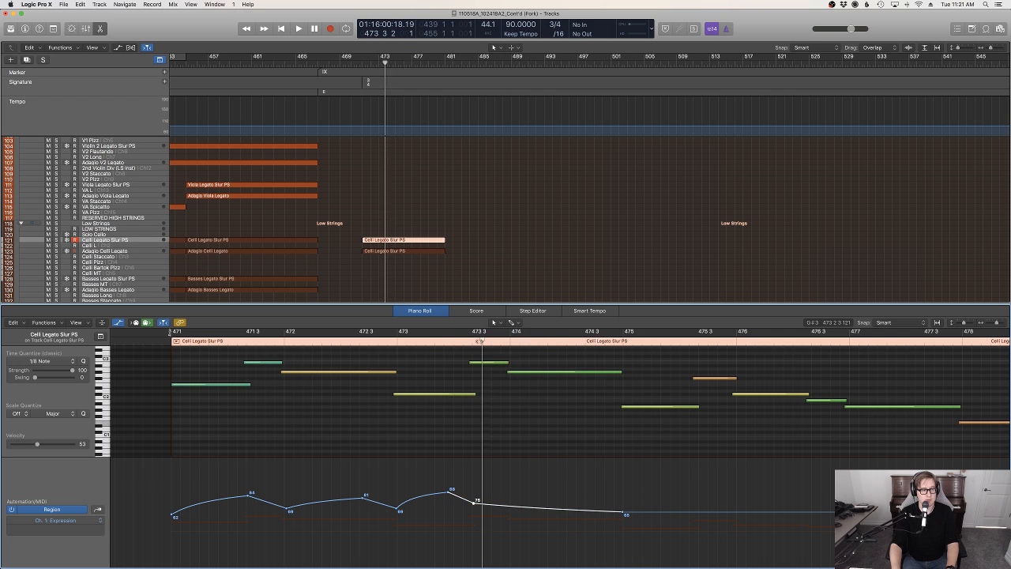
{"action": "key", "text": "space"}
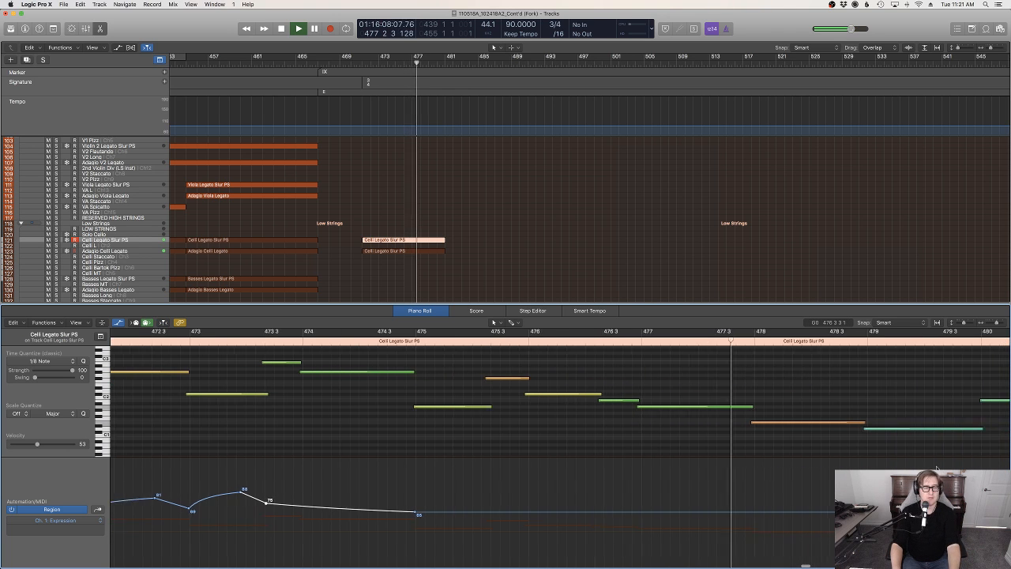
Add an Expression point at bar 478 and lower the level there to 59
{"action": "left_click", "coordinate": [702, 513]}
{"action": "left_click_drag", "start_coordinate": [702, 513], "coordinate": [703, 518]}
{"action": "scroll", "coordinate": [790, 503], "scroll_direction": "right", "scroll_amount": 10}
{"action": "scroll", "coordinate": [789, 503], "scroll_direction": "right", "scroll_amount": 2}
{"action": "key", "text": "space"}
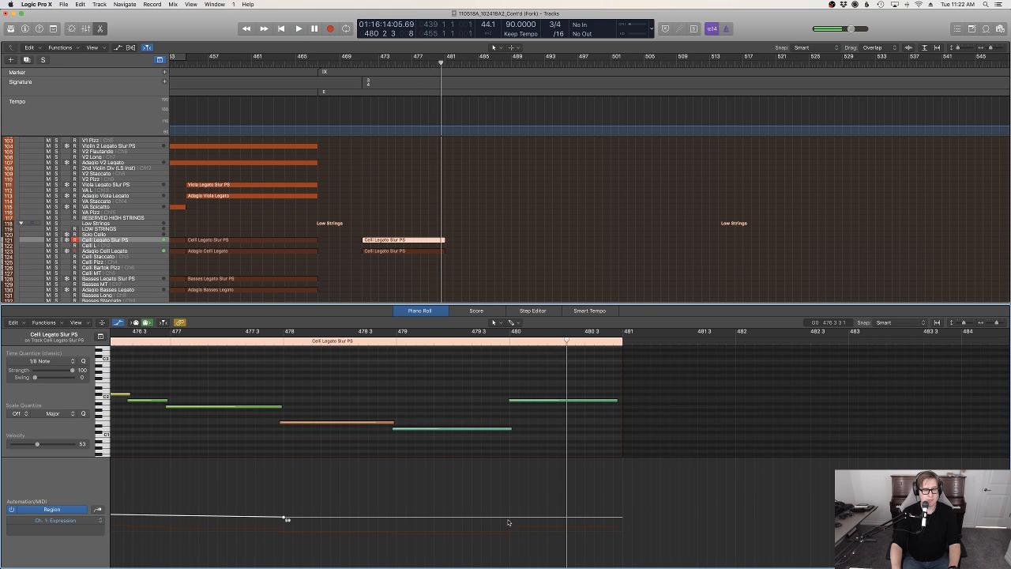
Shape a curved Expression rise from bar 478 to 80 at bar 480, and play the phrase from around bar 473
{"action": "left_click_drag", "start_coordinate": [533, 519], "coordinate": [540, 501]}
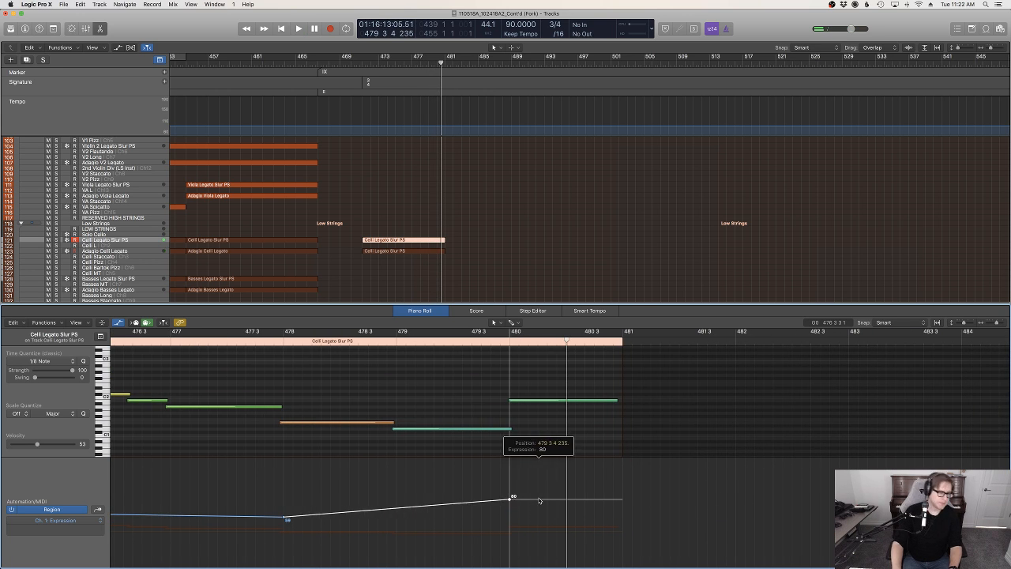
{"action": "scroll", "coordinate": [540, 501], "scroll_direction": "left", "scroll_amount": 6}
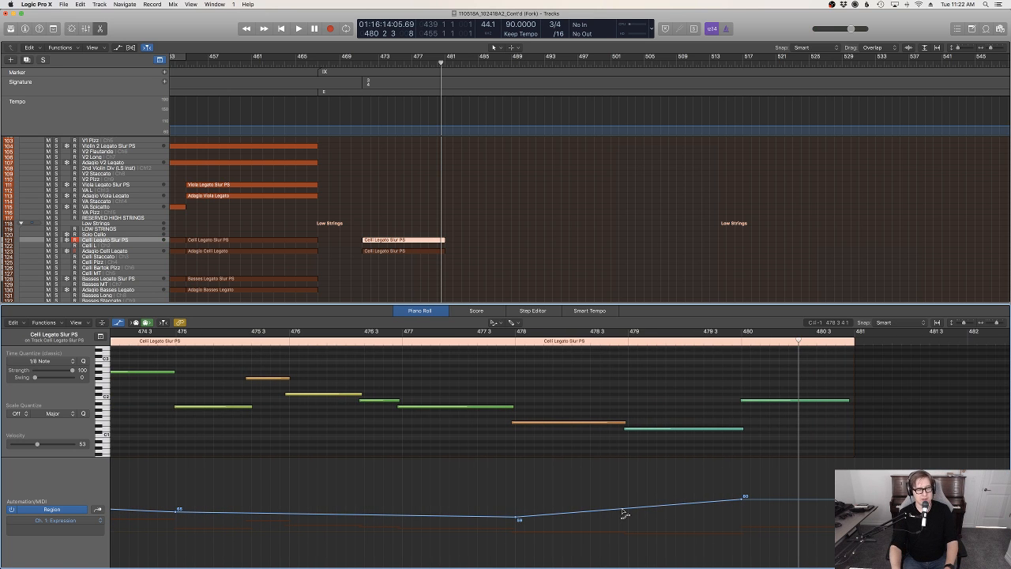
{"action": "left_click_drag", "start_coordinate": [624, 510], "coordinate": [624, 505]}
{"action": "scroll", "coordinate": [618, 508], "scroll_direction": "left", "scroll_amount": 10}
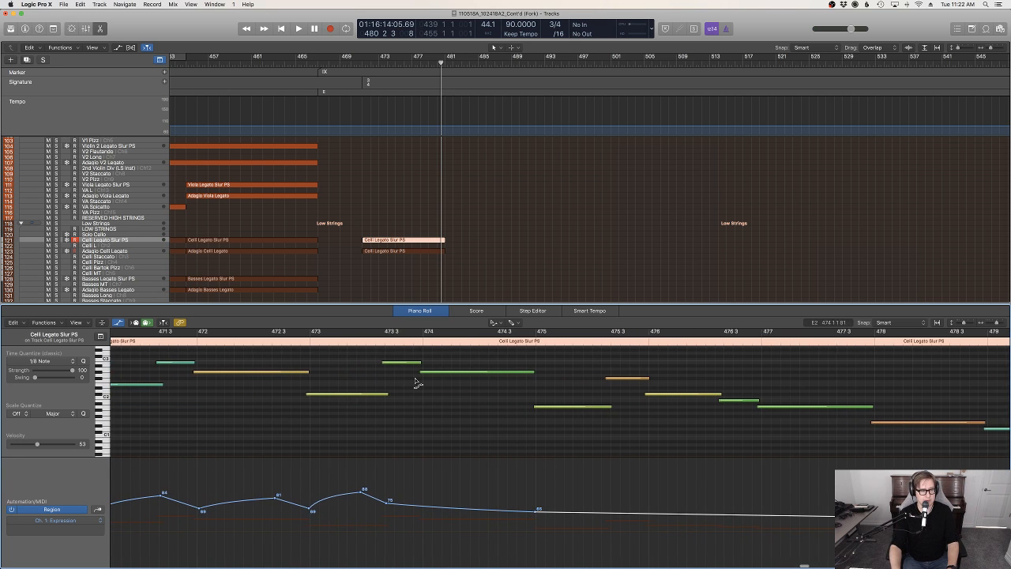
{"action": "left_click", "coordinate": [309, 350]}
{"action": "key", "text": "space"}
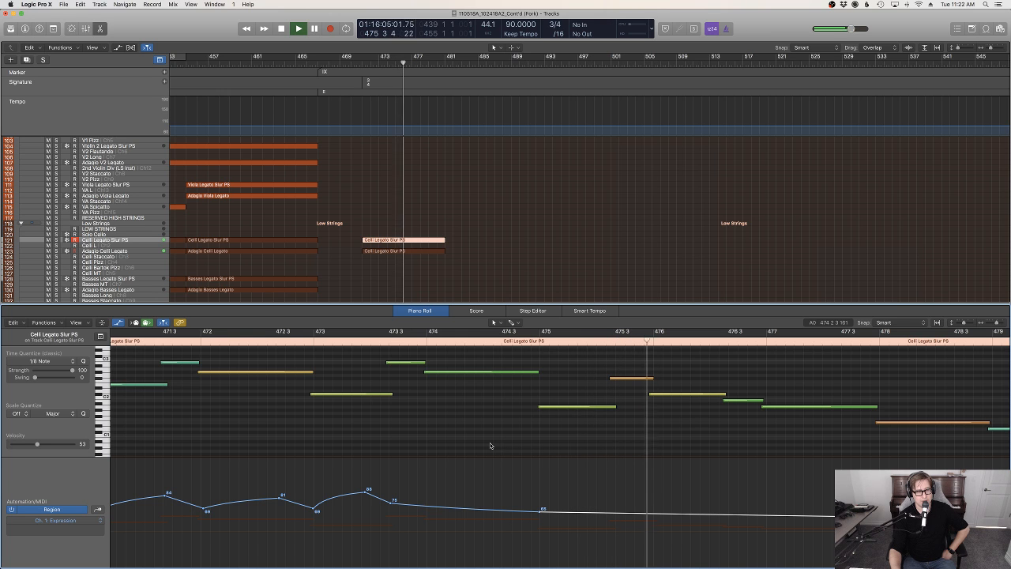
Replace the bar 471 region on the Adagio Celli Legato track with a copy of the updated Celli Legato Slur PS region, keeping its original position
{"action": "left_click", "coordinate": [410, 251]}
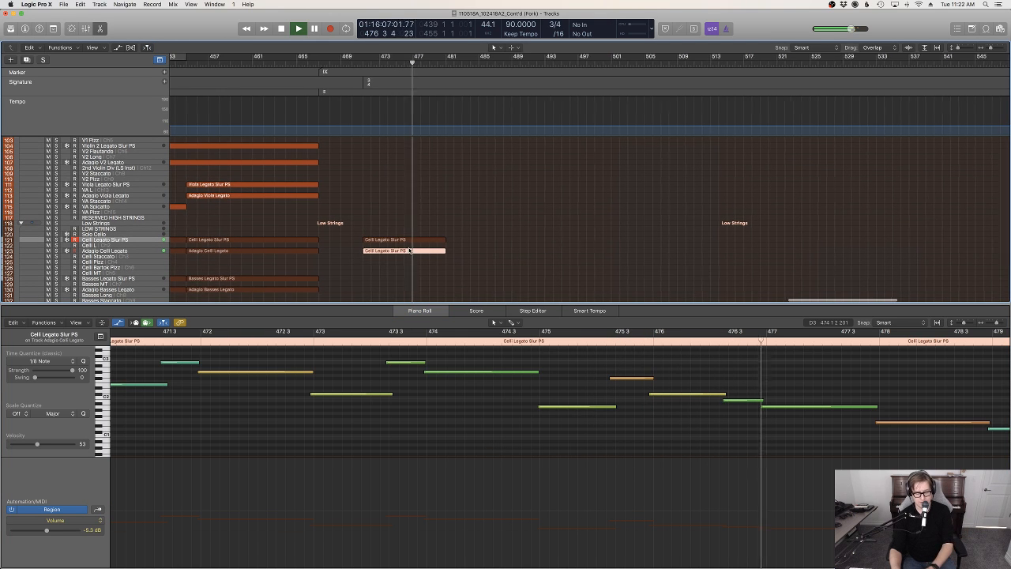
{"action": "key", "text": "Delete"}
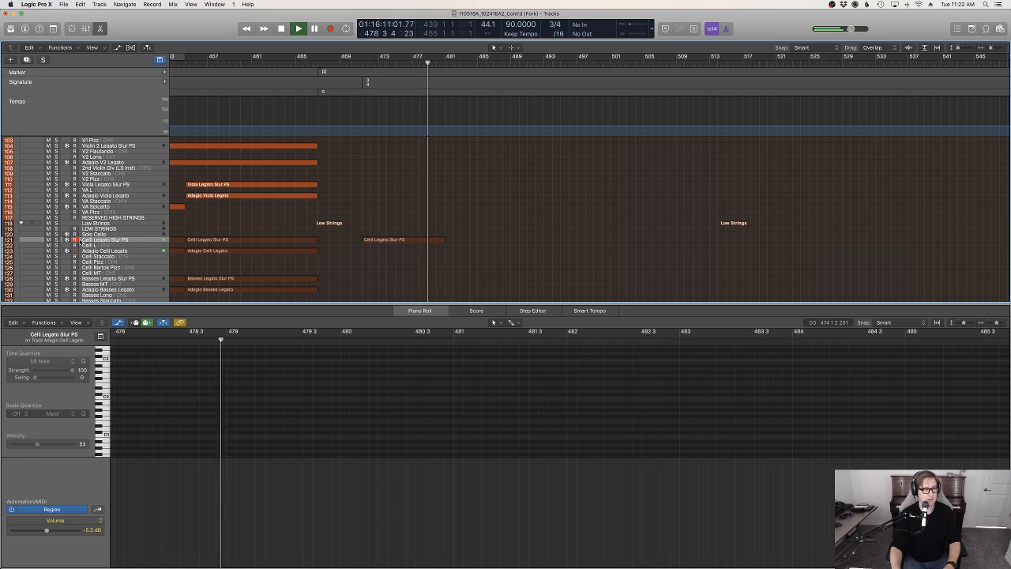
{"action": "left_click", "coordinate": [137, 253]}
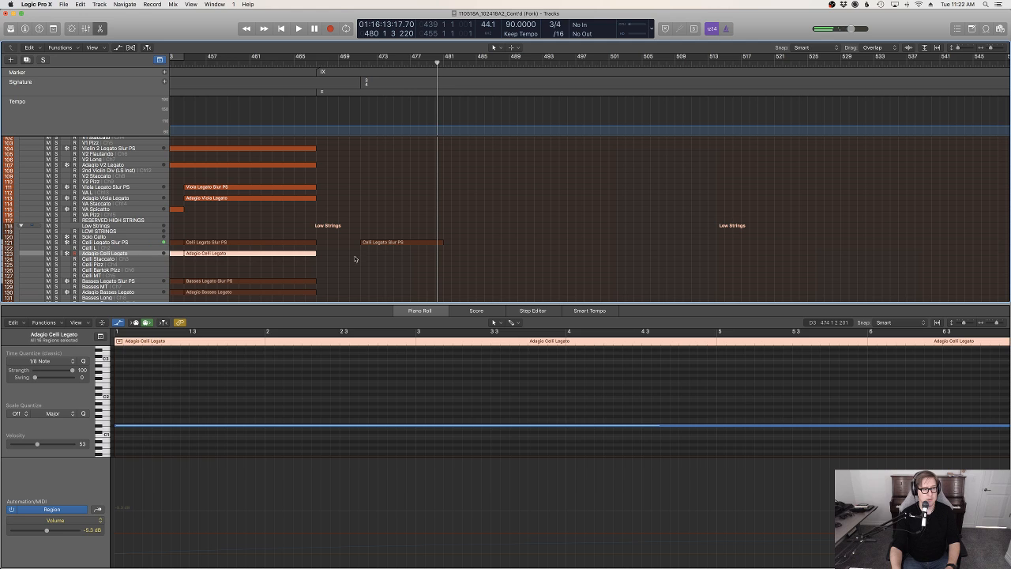
{"action": "left_click", "coordinate": [393, 241]}
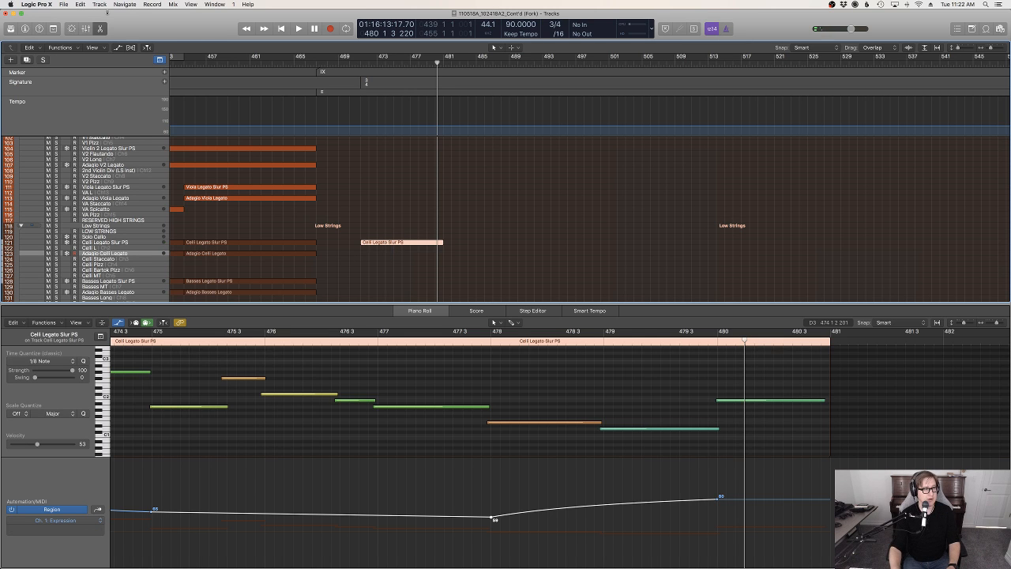
{"action": "left_click", "coordinate": [82, 4]}
{"action": "left_click", "coordinate": [111, 78]}
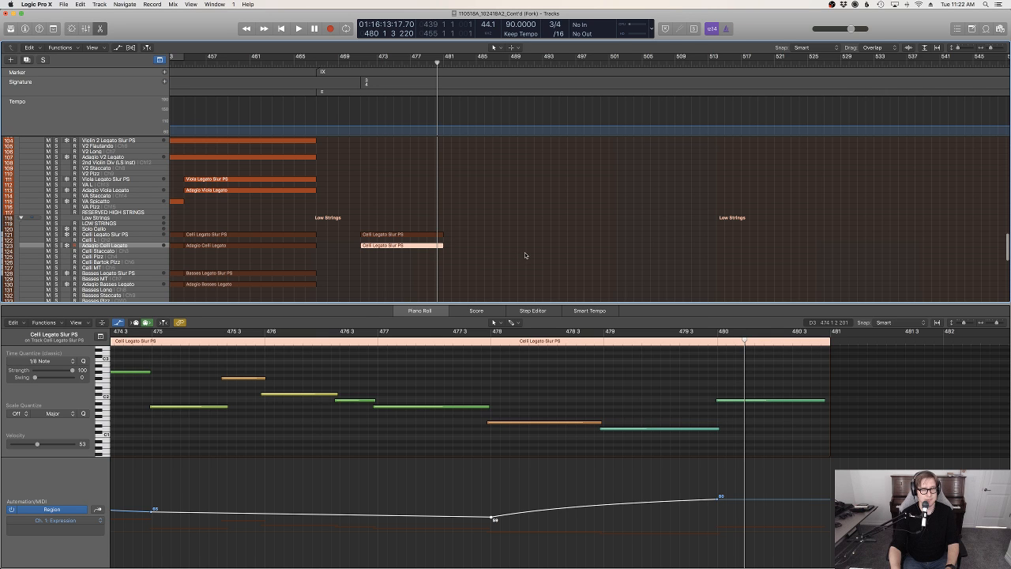
Open the event list for the copied region on the Adagio Celli Legato track and select its first Expression event at bar 471
{"action": "key", "text": "d"}
{"action": "left_click", "coordinate": [374, 253]}
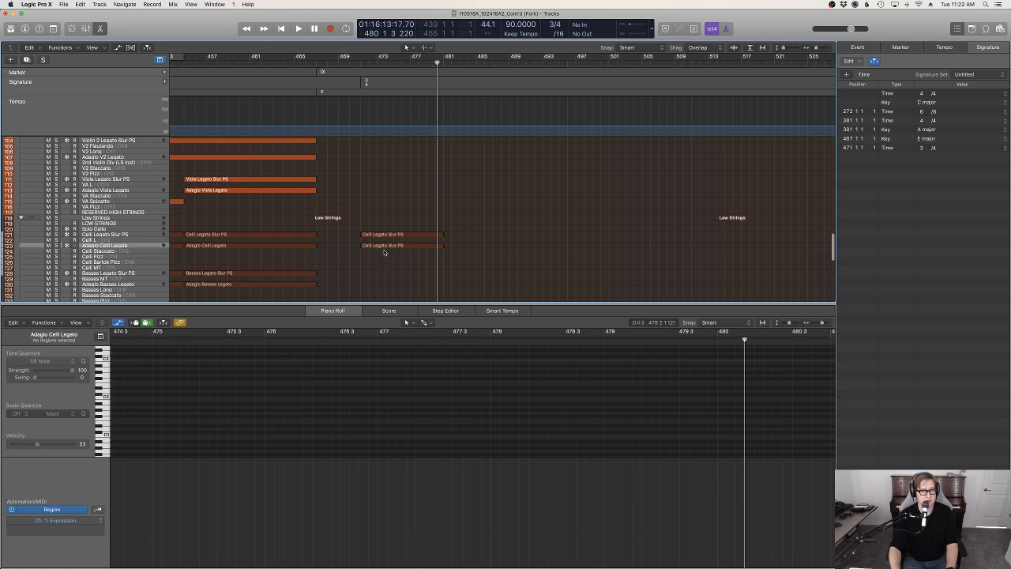
{"action": "left_click", "coordinate": [385, 246]}
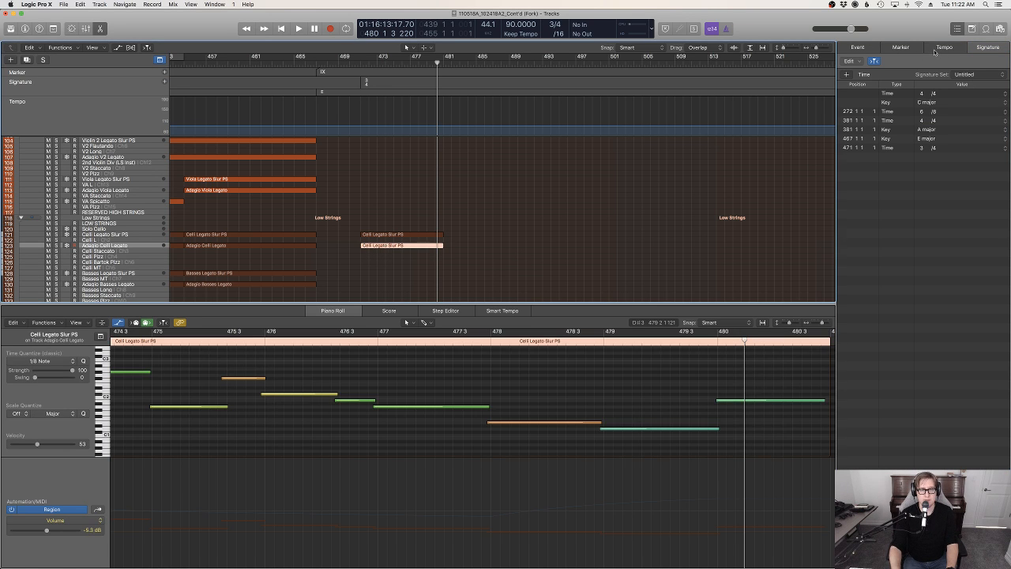
{"action": "left_click", "coordinate": [901, 47]}
{"action": "left_click", "coordinate": [858, 48]}
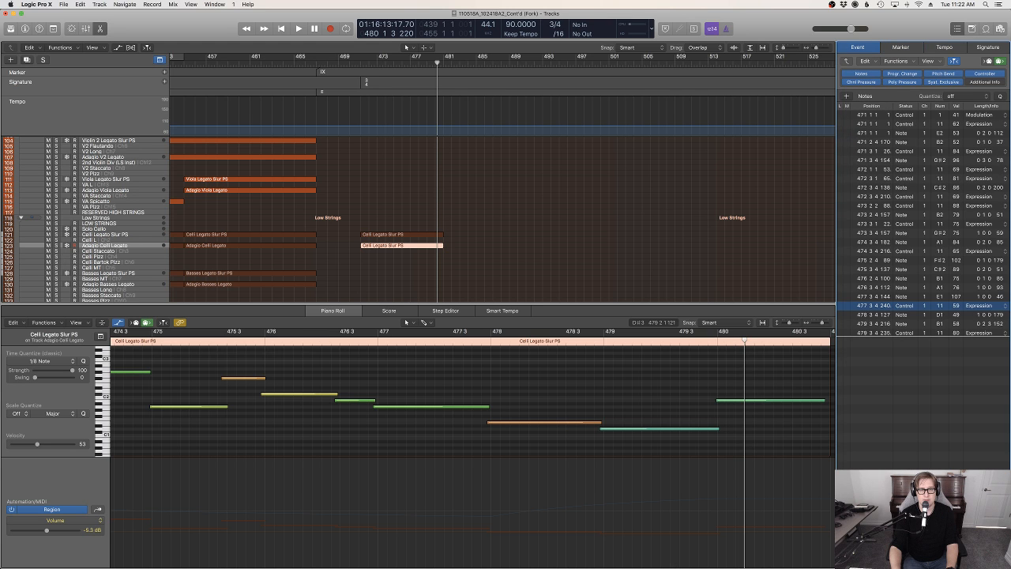
{"action": "left_click", "coordinate": [991, 122]}
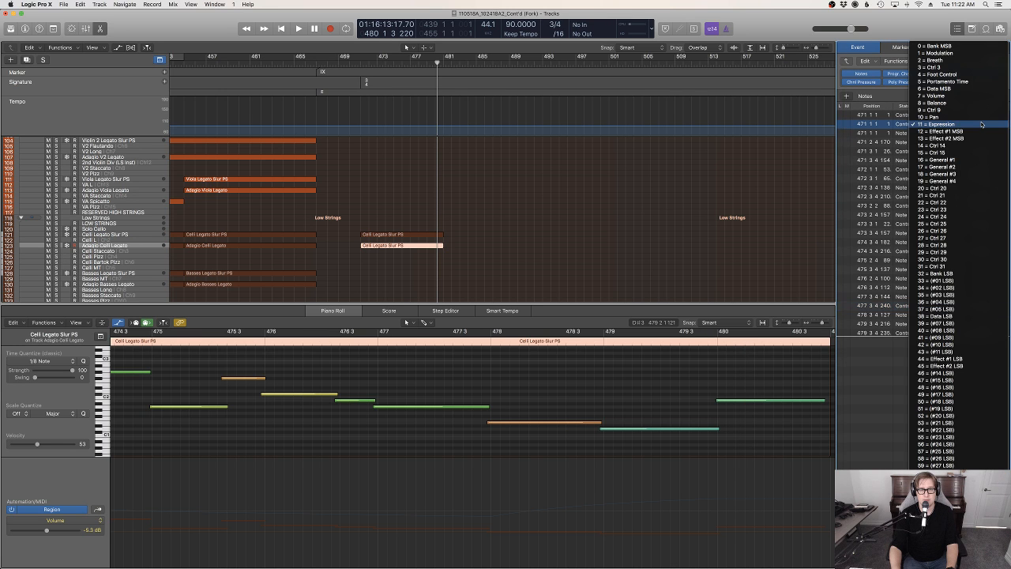
Display the copied region's Modulation automation and delete its point at bar 471
{"action": "left_click", "coordinate": [369, 256]}
{"action": "left_click", "coordinate": [381, 246]}
{"action": "left_click", "coordinate": [395, 406]}
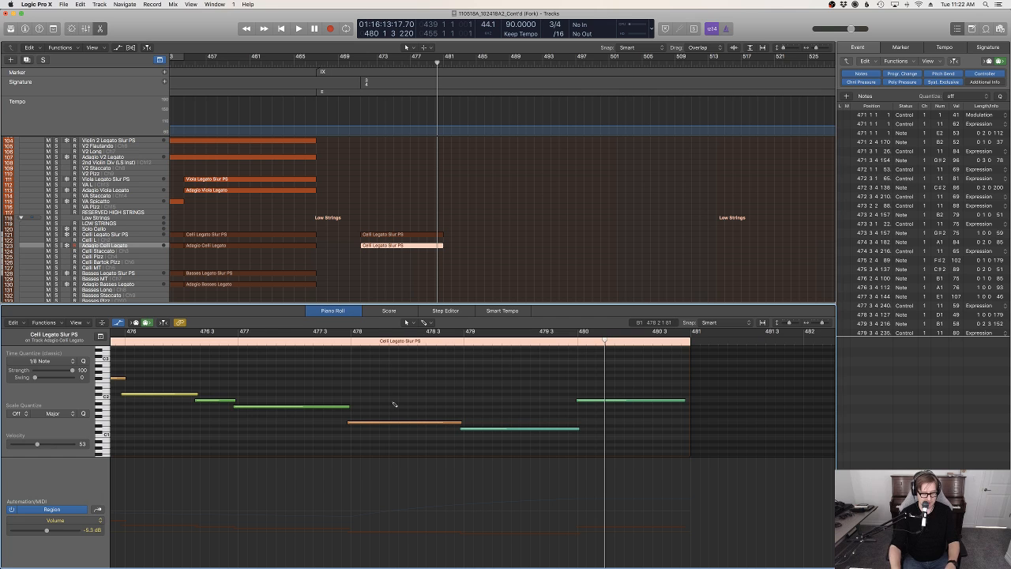
{"action": "key", "text": "m"}
{"action": "scroll", "coordinate": [394, 405], "scroll_direction": "left", "scroll_amount": 10}
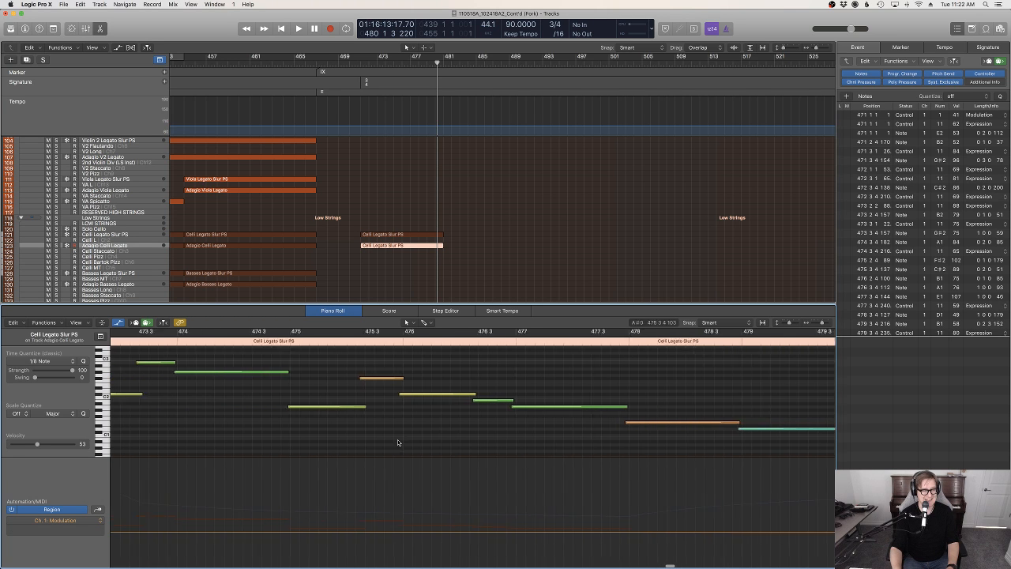
{"action": "scroll", "coordinate": [365, 485], "scroll_direction": "left", "scroll_amount": 6}
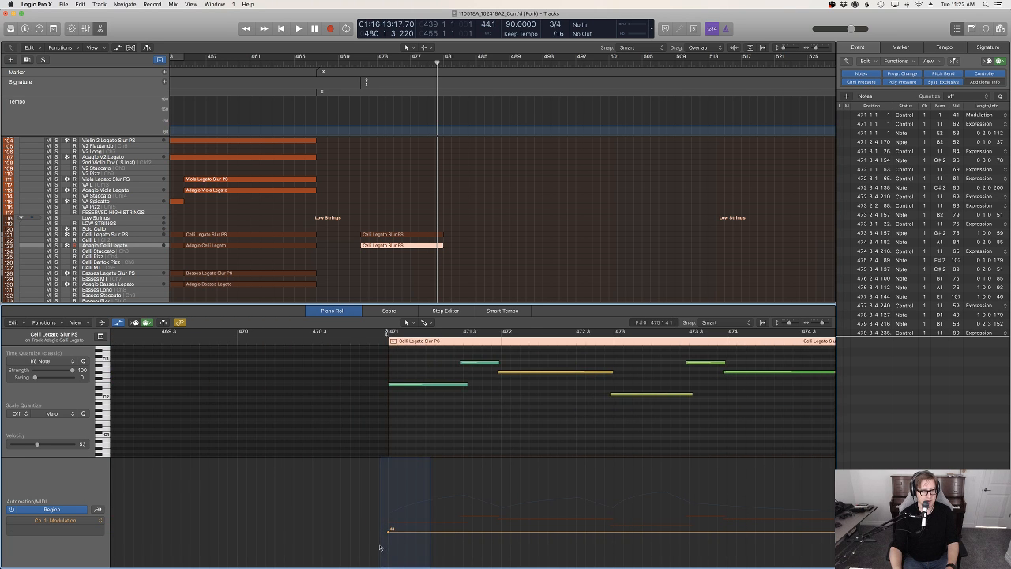
{"action": "left_click", "coordinate": [388, 530]}
{"action": "key", "text": "Delete"}
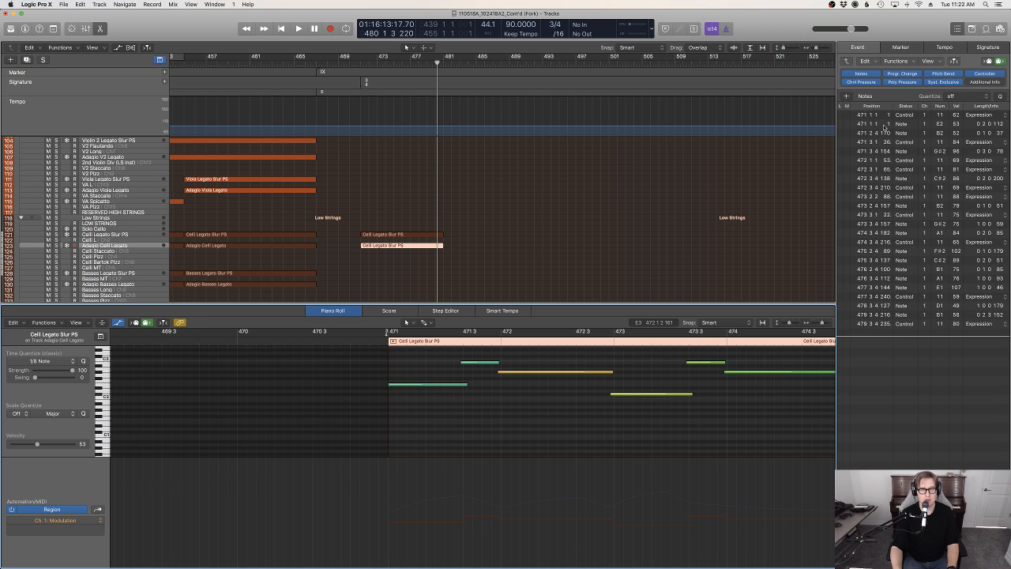
Select all Expression events in the copied region and change their controller type to 1 = Modulation
{"action": "left_click", "coordinate": [981, 115]}
{"action": "left_click", "coordinate": [888, 120]}
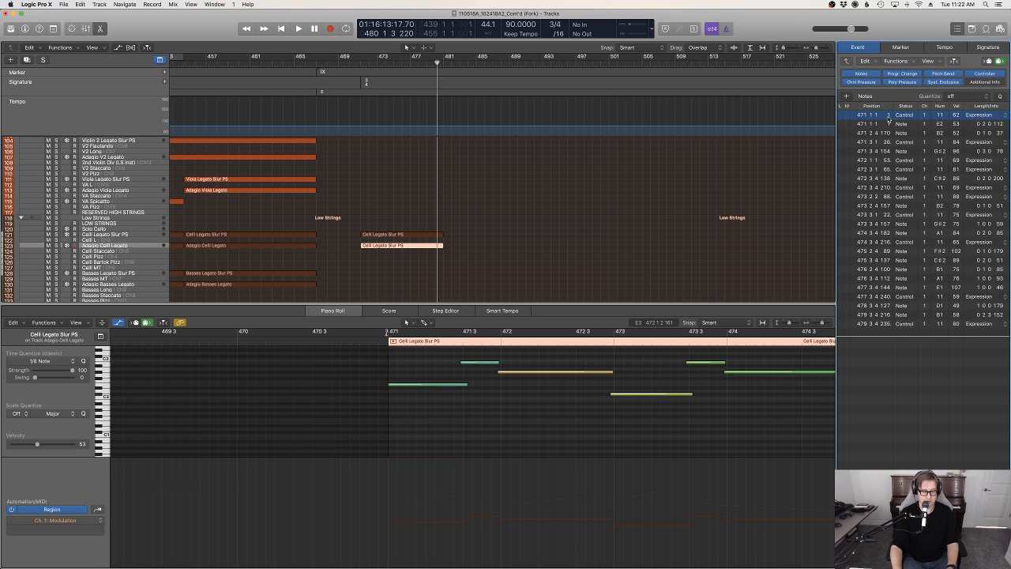
{"action": "key", "text": "shift+e"}
{"action": "left_click", "coordinate": [990, 118]}
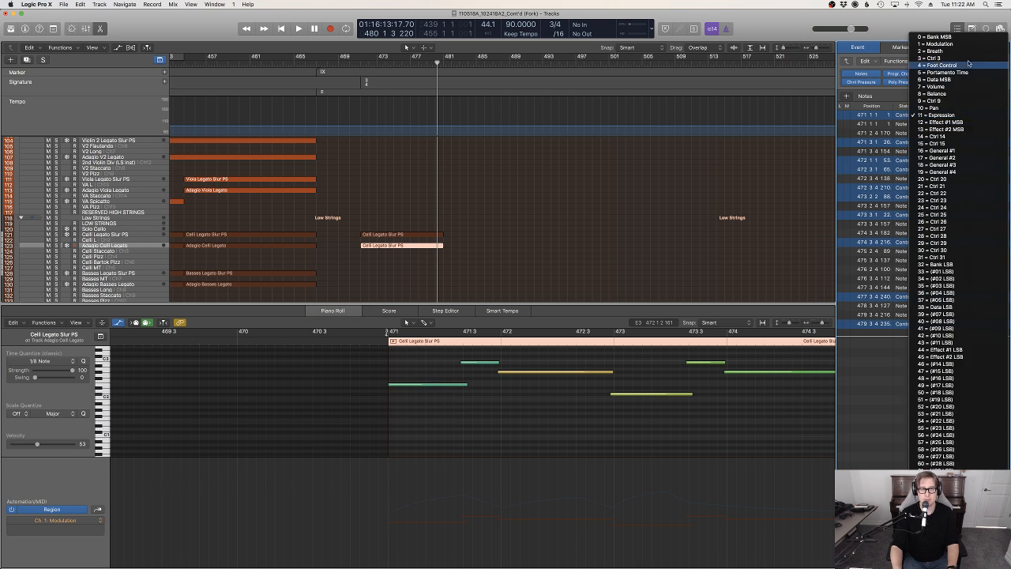
{"action": "left_click", "coordinate": [960, 46]}
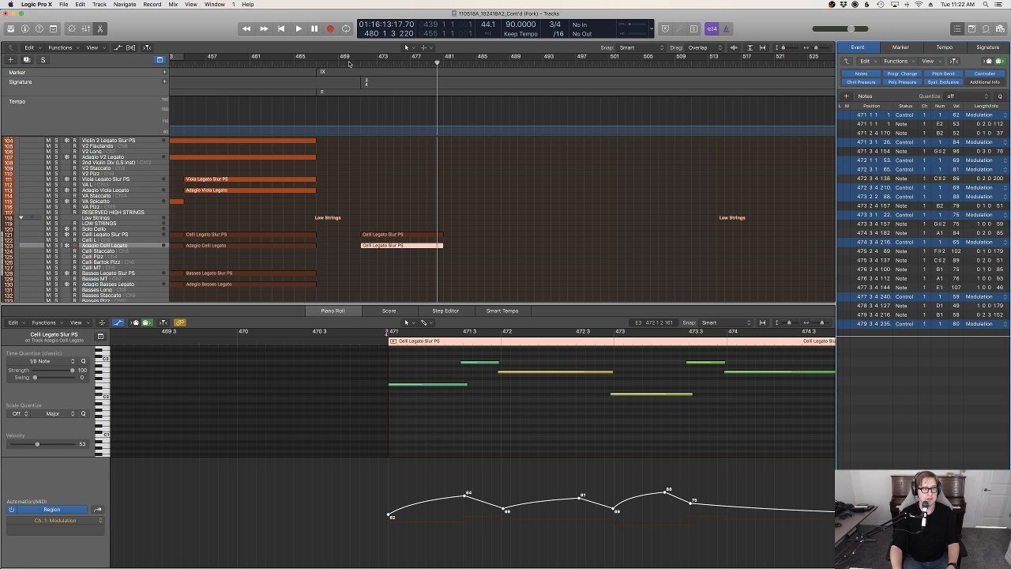
Play back the layered cello passage from just before bar 471 and hide the event list
{"action": "left_click", "coordinate": [350, 64]}
{"action": "key", "text": "space"}
{"action": "left_click", "coordinate": [546, 172]}
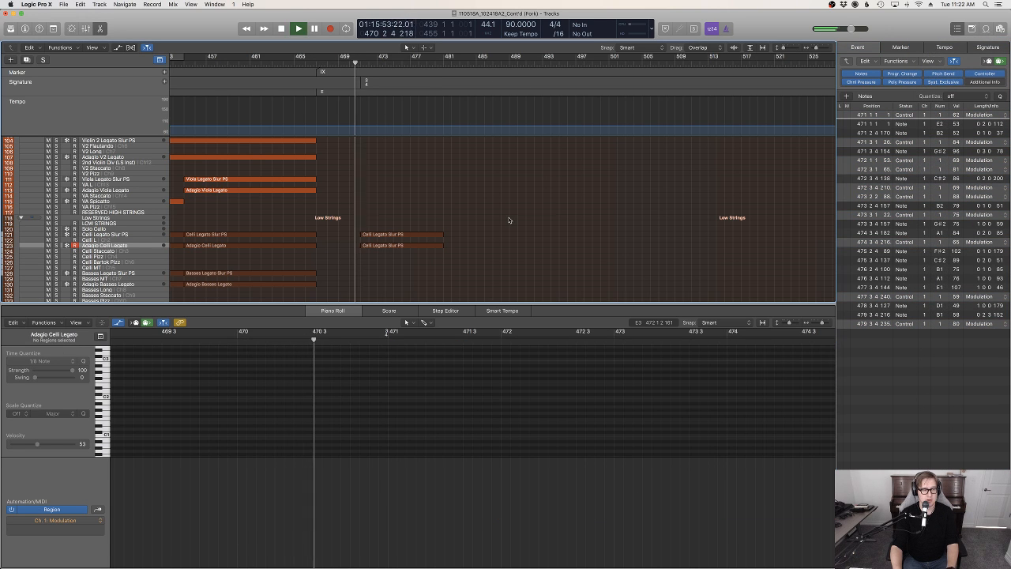
{"action": "scroll", "coordinate": [510, 219], "scroll_direction": "down", "scroll_amount": 1}
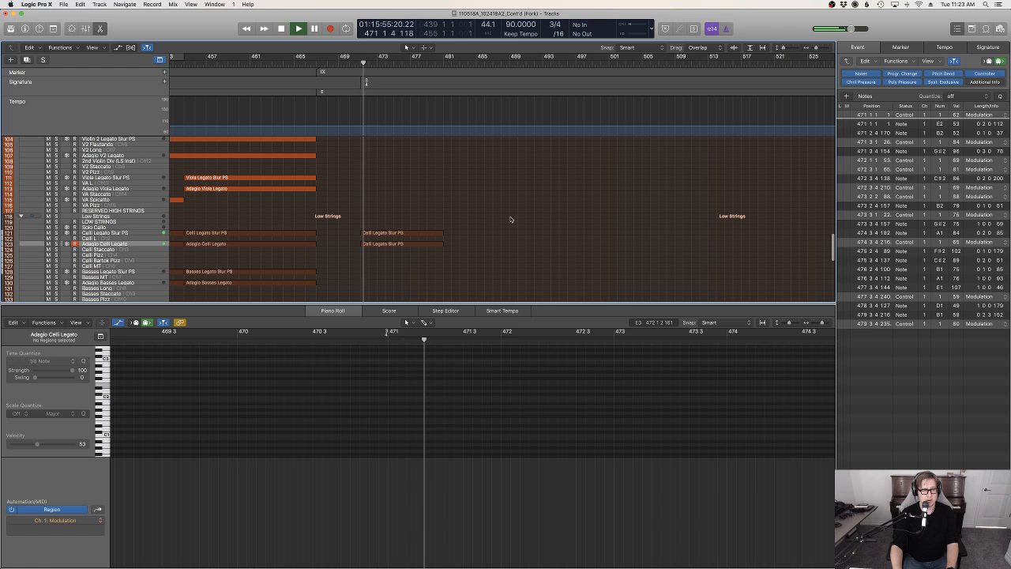
{"action": "key", "text": "e"}
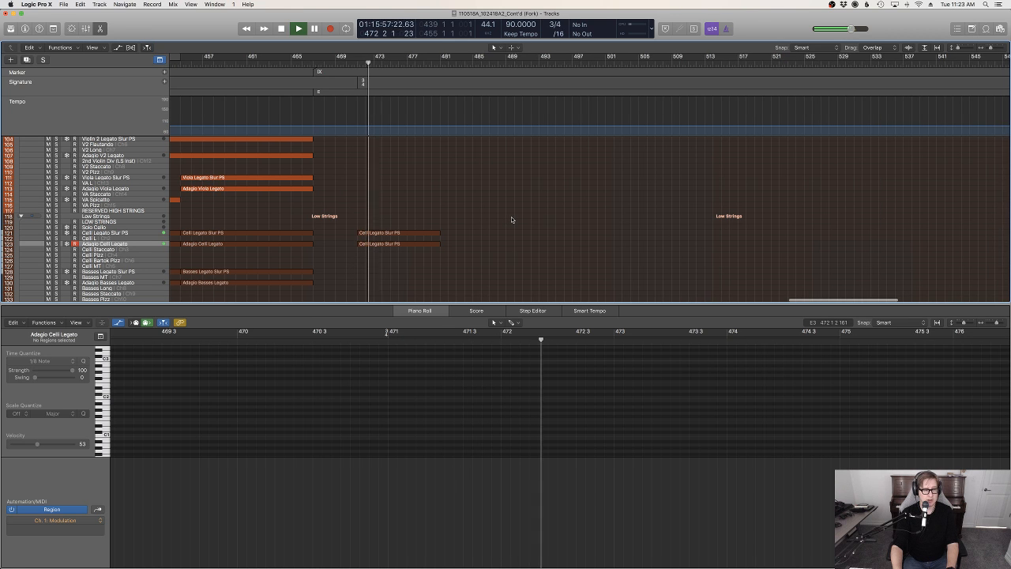
{"action": "scroll", "coordinate": [511, 219], "scroll_direction": "left", "scroll_amount": 2}
Lower the whole Expression curve of the bar 471 region on the Celli Legato Slur PS track so its first point is 53, and play it
{"action": "left_click", "coordinate": [431, 234]}
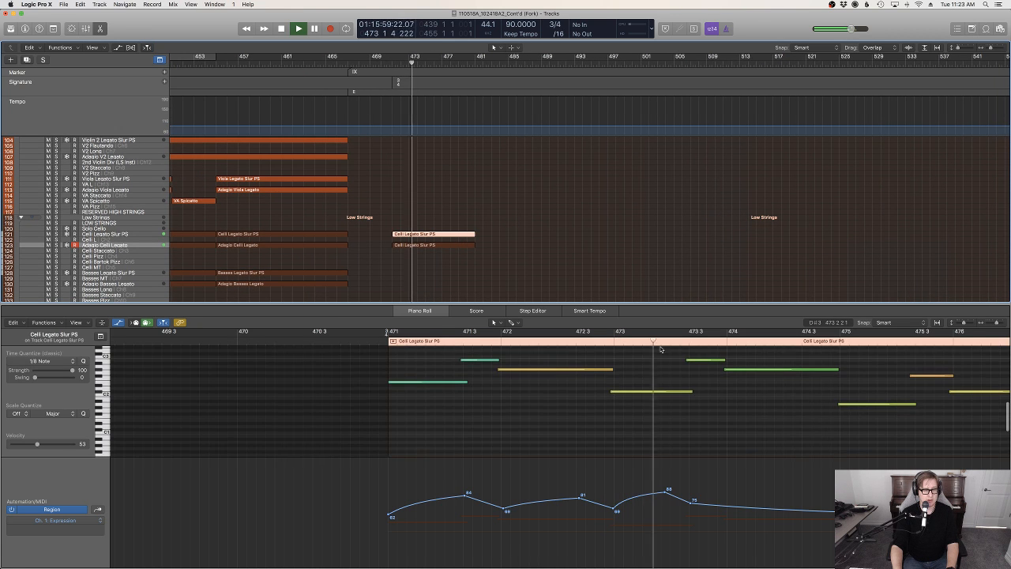
{"action": "scroll", "coordinate": [839, 433], "scroll_direction": "left", "scroll_amount": 2}
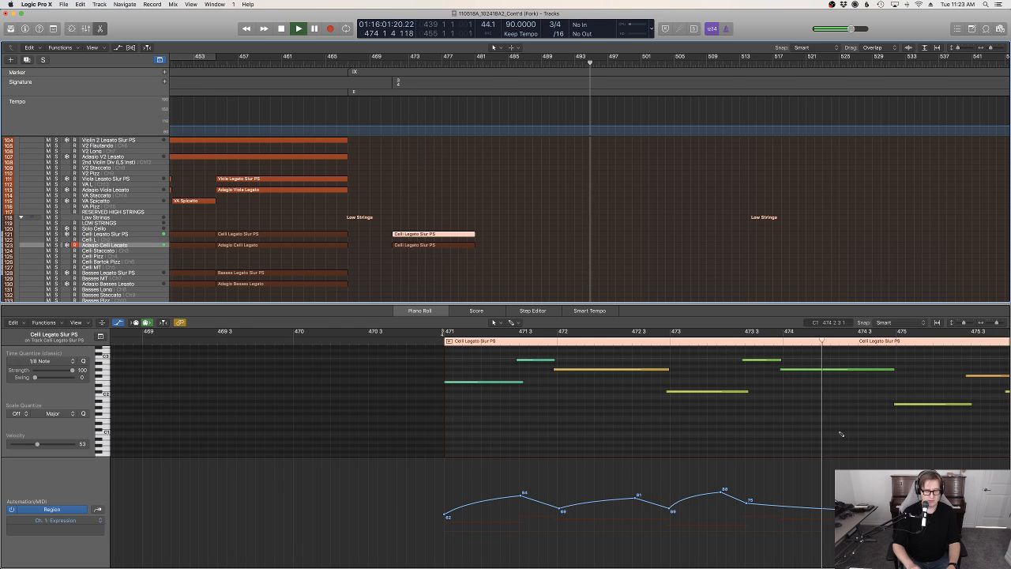
{"action": "key", "text": "super+Left"}
{"action": "scroll", "coordinate": [834, 431], "scroll_direction": "right", "scroll_amount": 10}
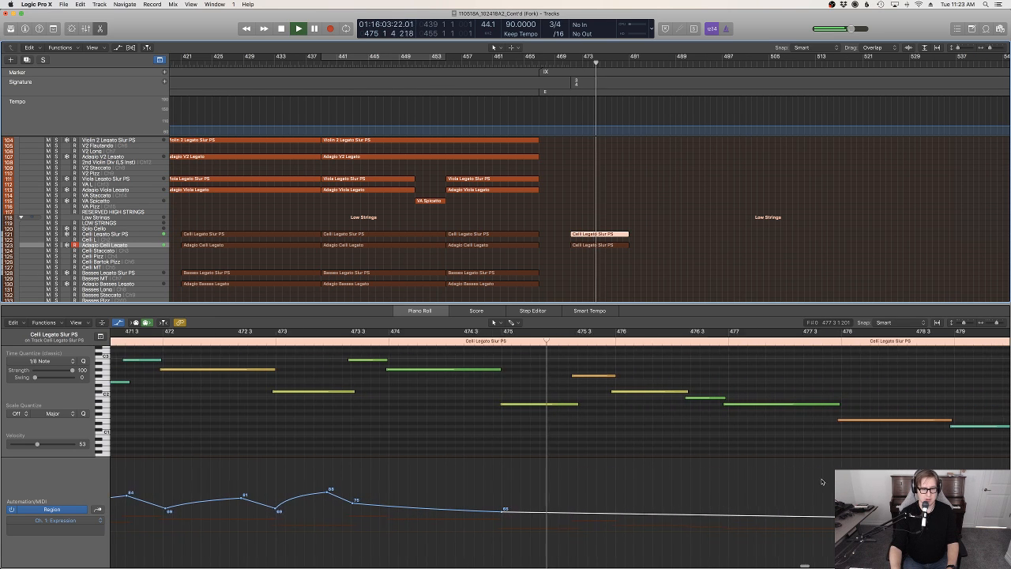
{"action": "key", "text": "space"}
{"action": "key", "text": "super+Left"}
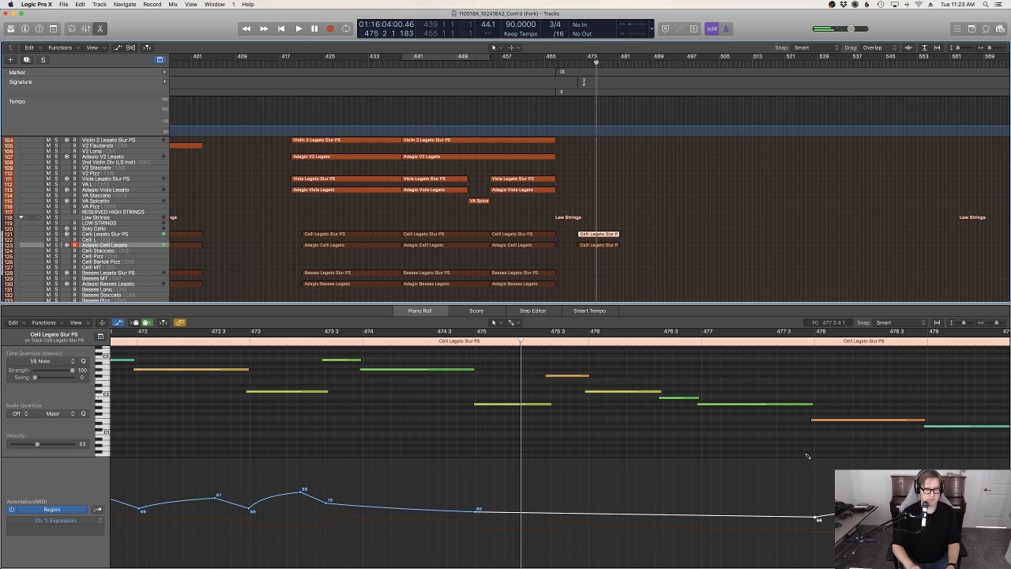
{"action": "key", "text": "super+Right"}
{"action": "key", "text": "super+Left"}
{"action": "key", "text": "super+Left"}
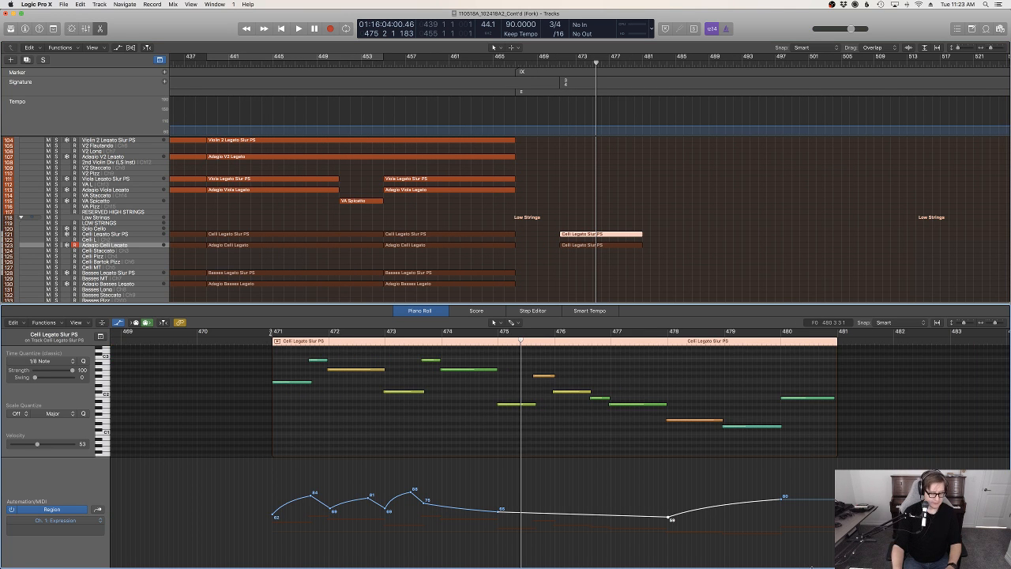
{"action": "left_click_drag", "start_coordinate": [811, 542], "coordinate": [289, 465]}
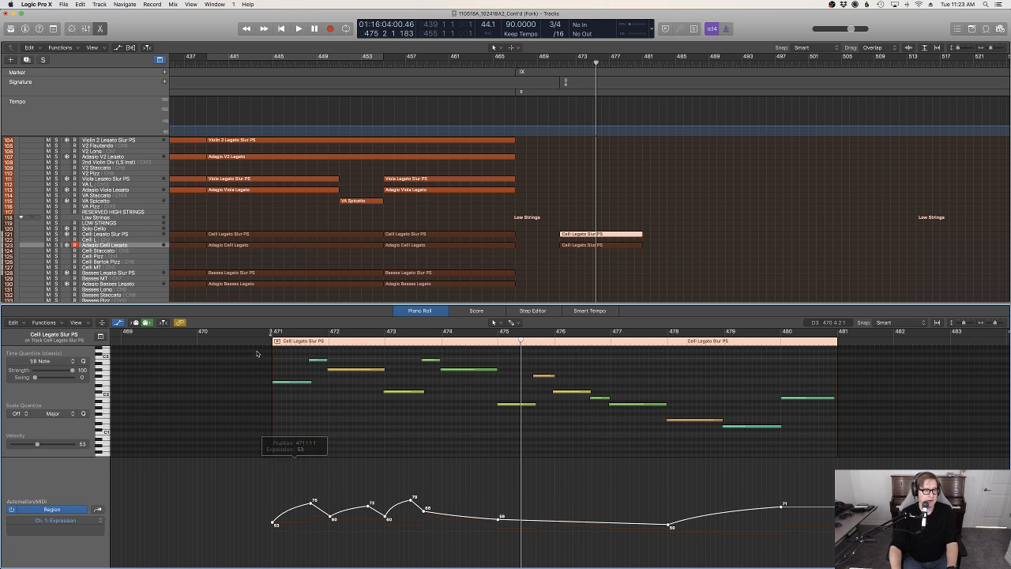
{"action": "key", "text": "space"}
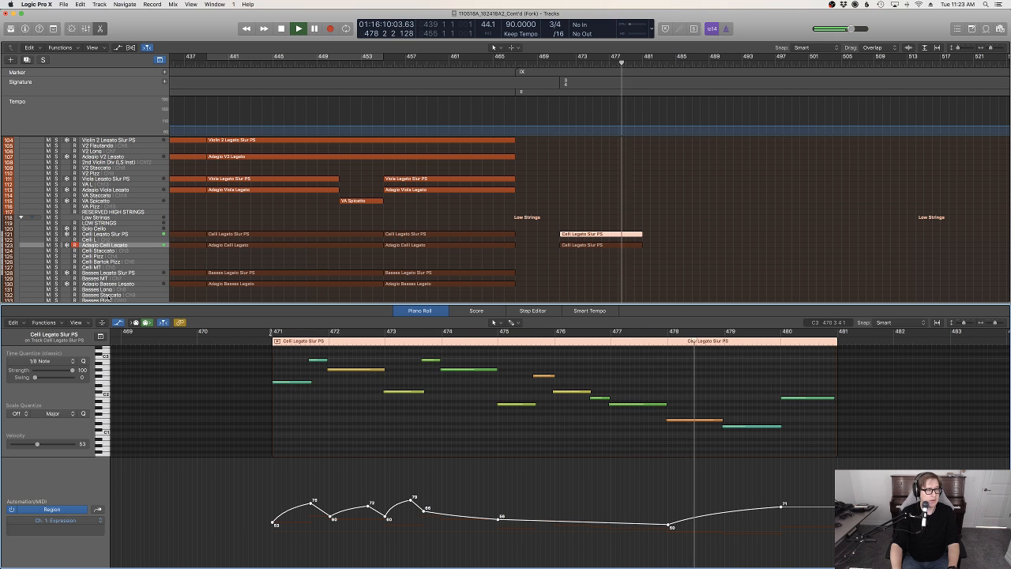
Try to record a pizzicato bass line from bar 471 on the Basses Pizz track and discard the takes
{"action": "left_click", "coordinate": [116, 300]}
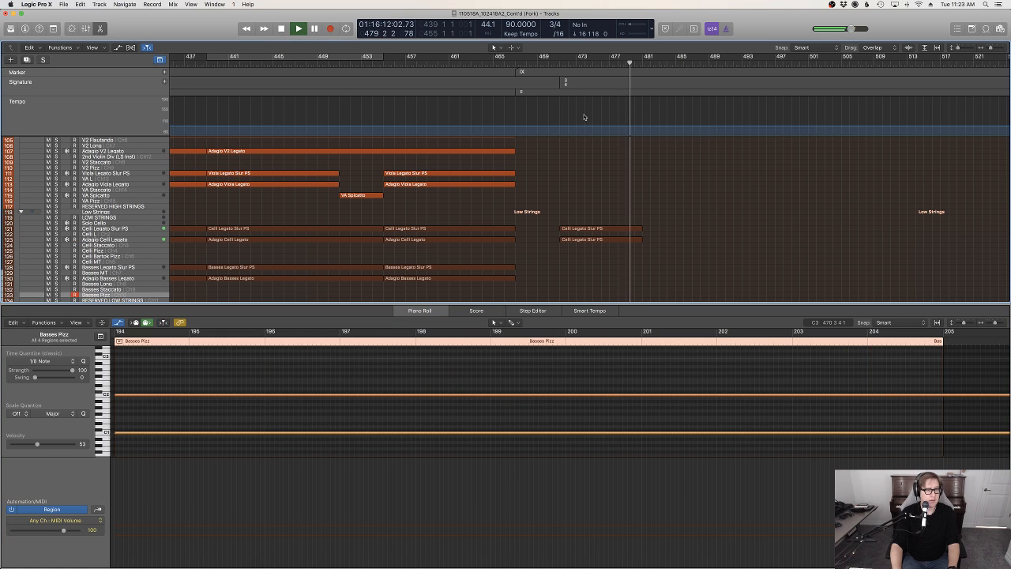
{"action": "left_click", "coordinate": [558, 65]}
{"action": "key", "text": "r"}
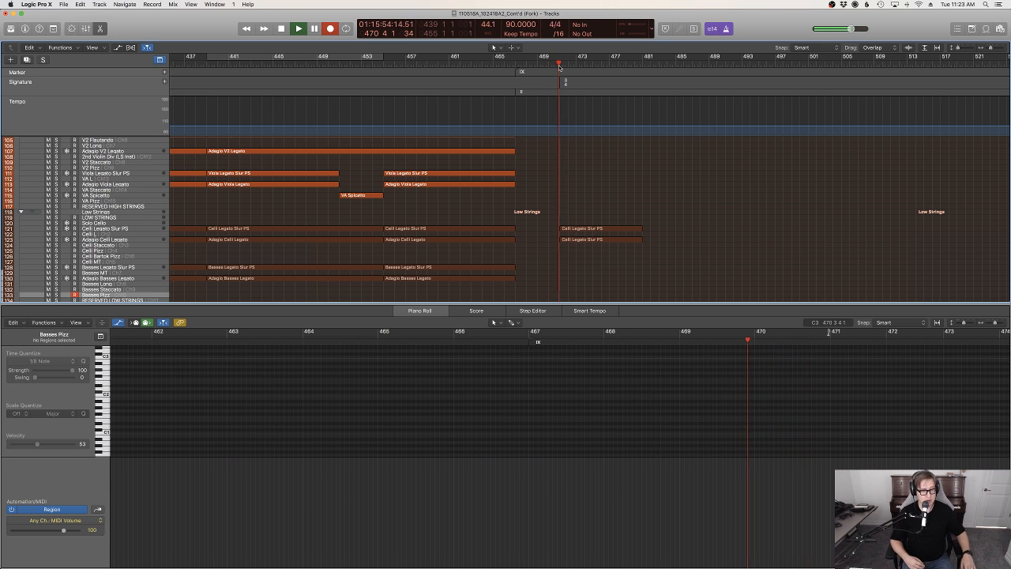
{"action": "key", "text": "space"}
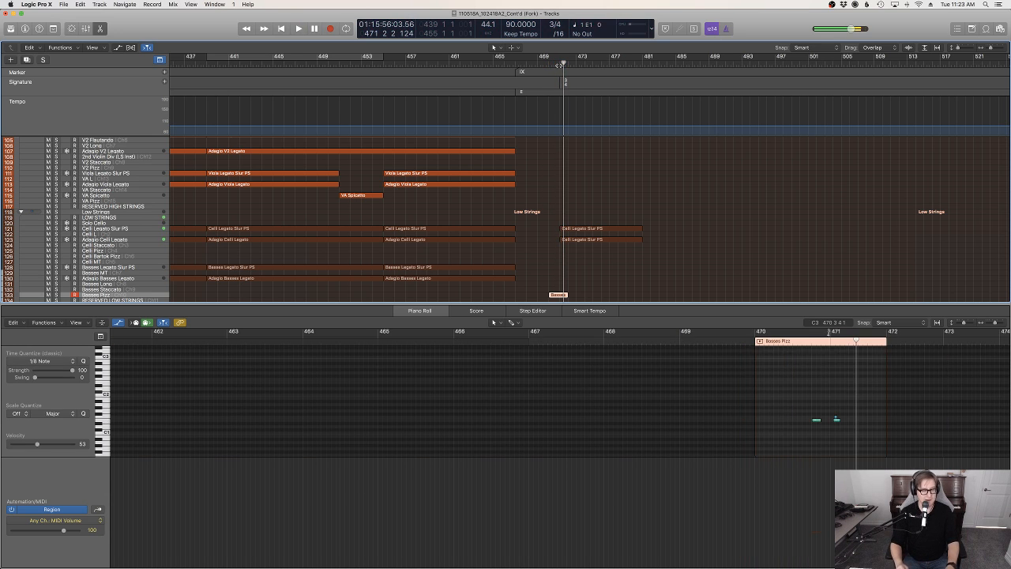
{"action": "key", "text": "super+z"}
{"action": "key", "text": "r"}
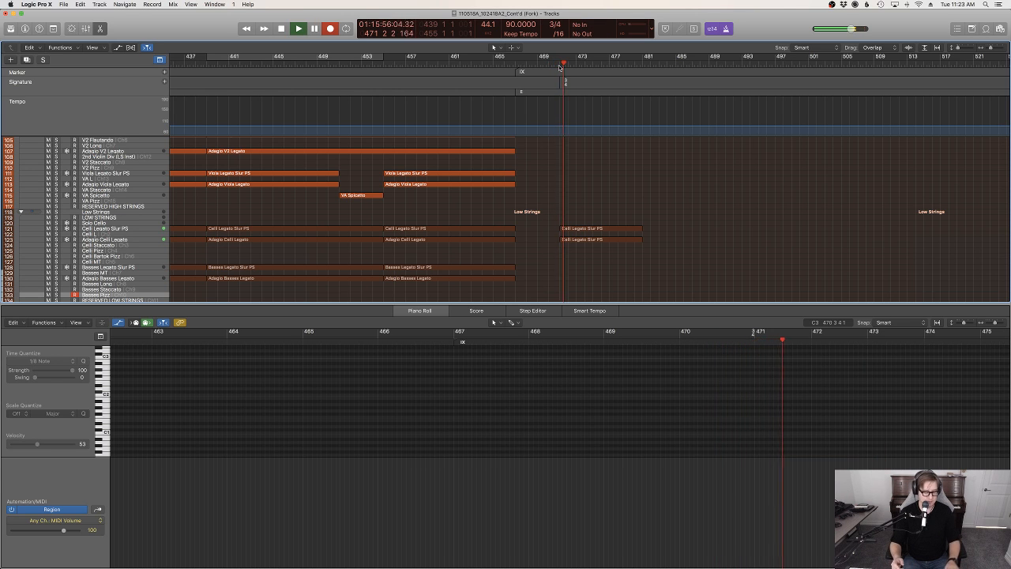
{"action": "key", "text": "r"}
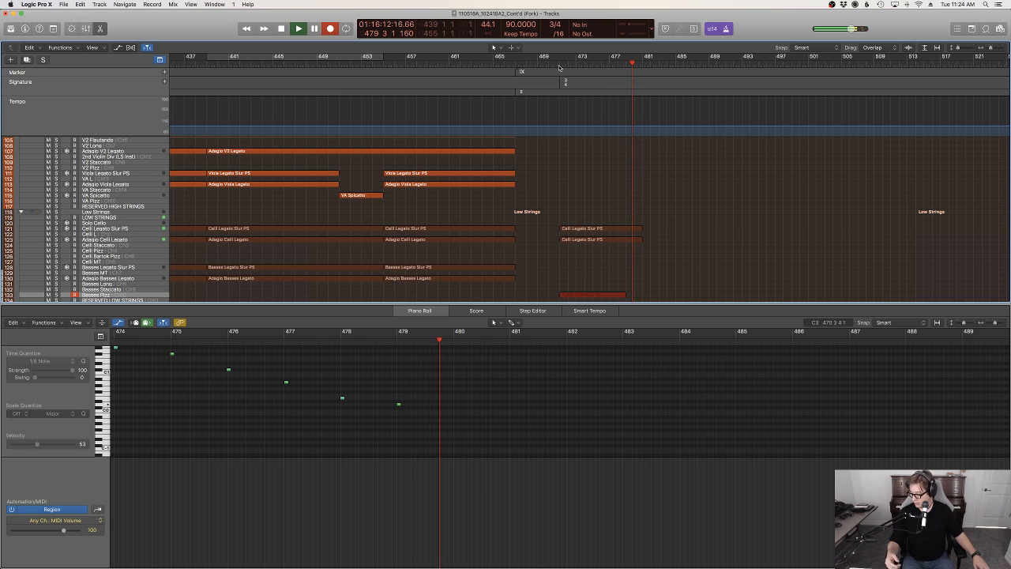
{"action": "key", "text": "space"}
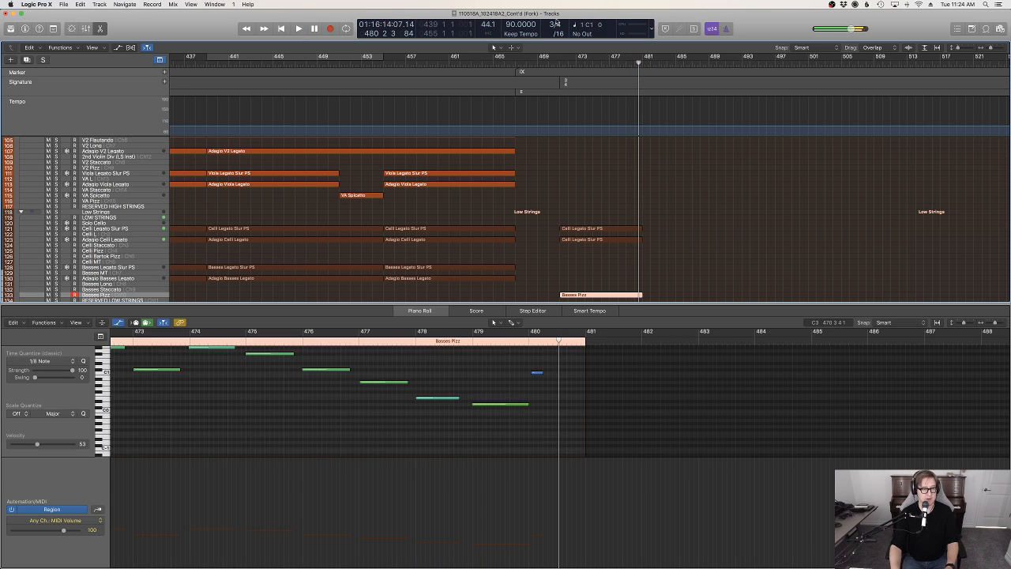
{"action": "key", "text": "super+period"}
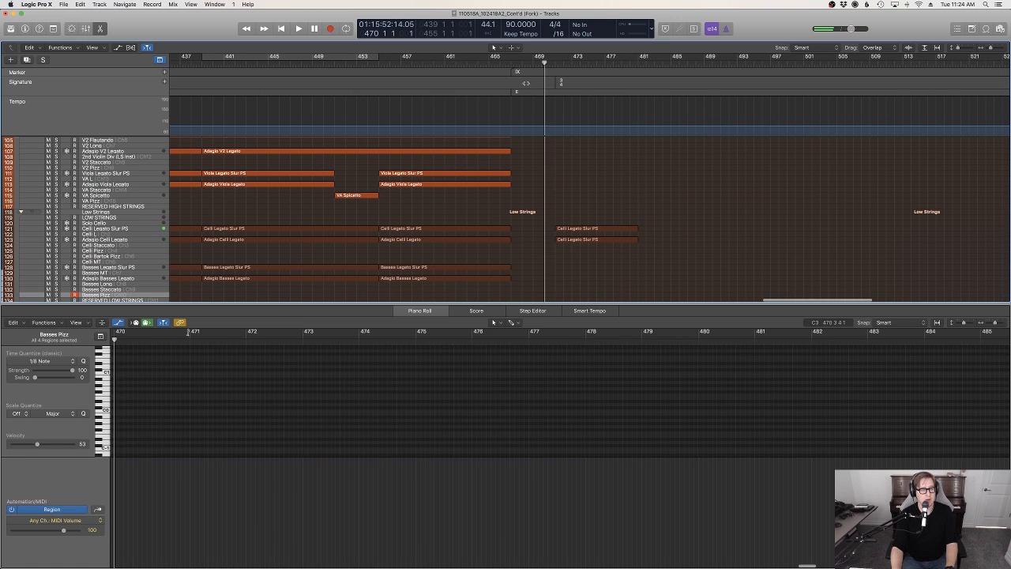
Record a sustained bass line from bar 471 through bar 480 on the Basses Legato Slur PS track under the cellos
{"action": "left_click", "coordinate": [111, 268]}
{"action": "key", "text": "space"}
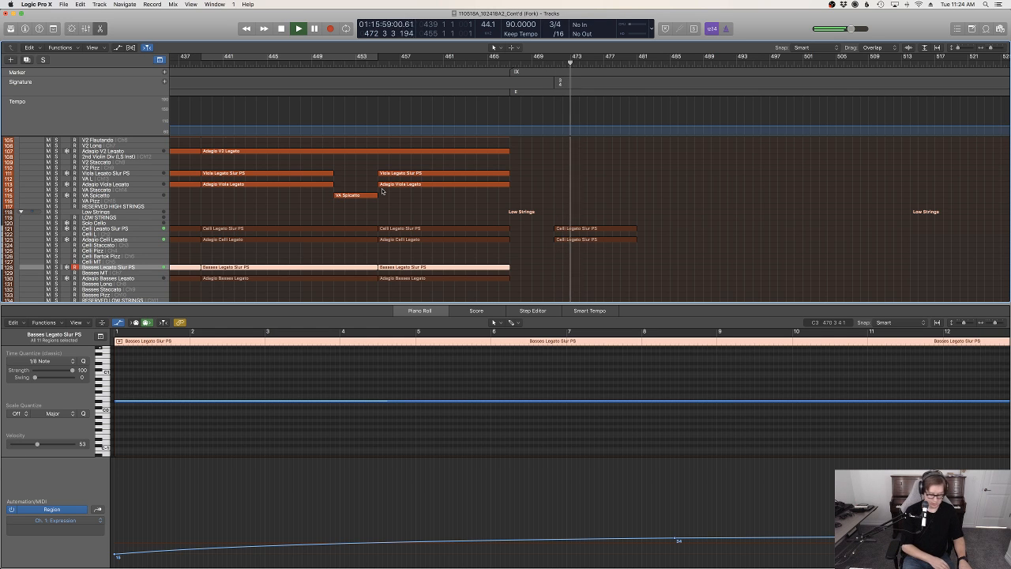
{"action": "left_click", "coordinate": [555, 64]}
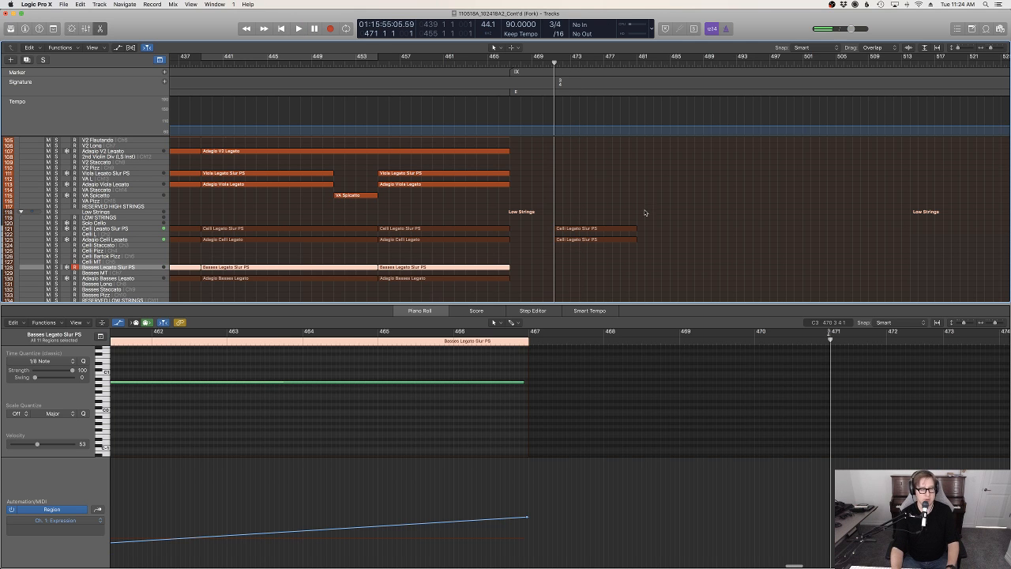
{"action": "key", "text": "r"}
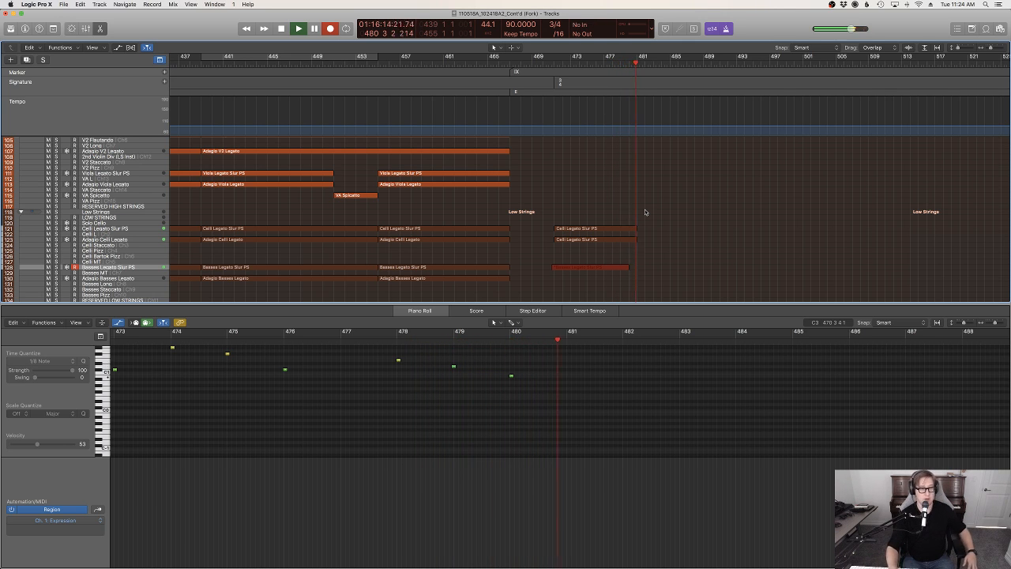
{"action": "scroll", "coordinate": [579, 299], "scroll_direction": "up", "scroll_amount": 4}
{"action": "key", "text": "space"}
{"action": "key", "text": "super+z"}
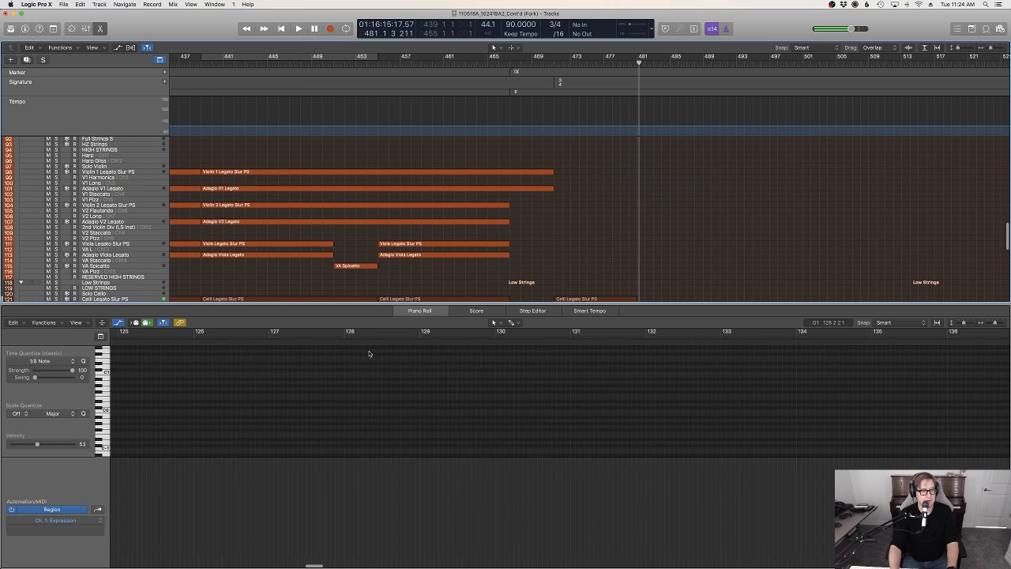
Add an Expression point of 59 at bar 471 in the new Basses Legato Slur PS region, play it back and raise the level slightly
{"action": "scroll", "coordinate": [650, 266], "scroll_direction": "down", "scroll_amount": 5}
{"action": "left_click", "coordinate": [589, 255]}
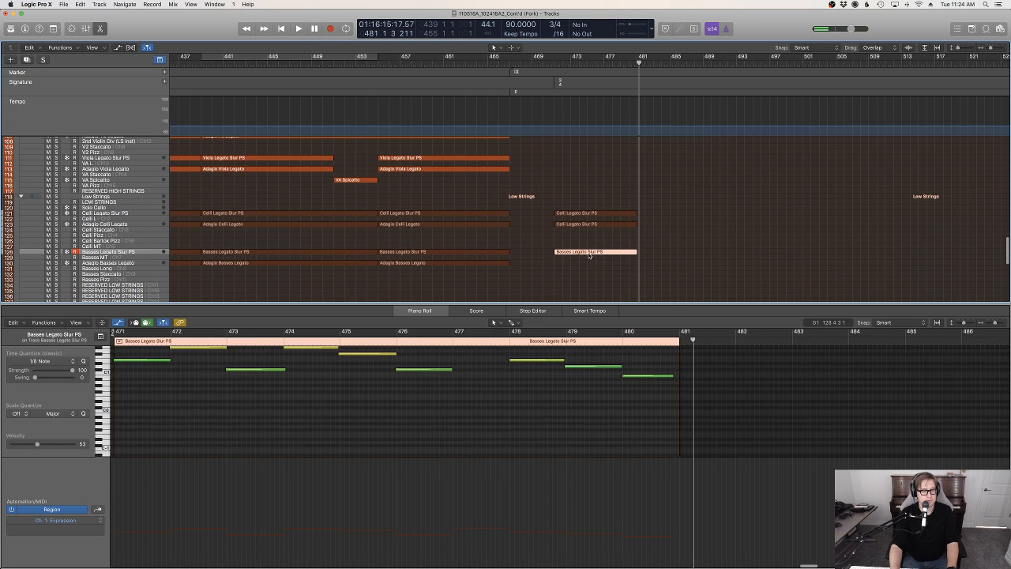
{"action": "scroll", "coordinate": [289, 375], "scroll_direction": "left", "scroll_amount": 5}
{"action": "left_click", "coordinate": [301, 359]}
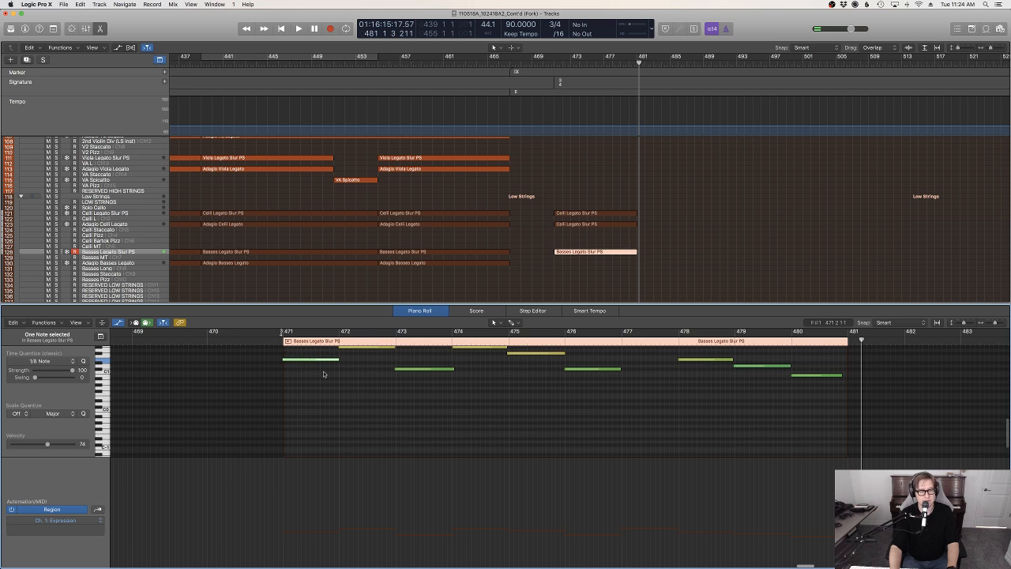
{"action": "left_click", "coordinate": [307, 518]}
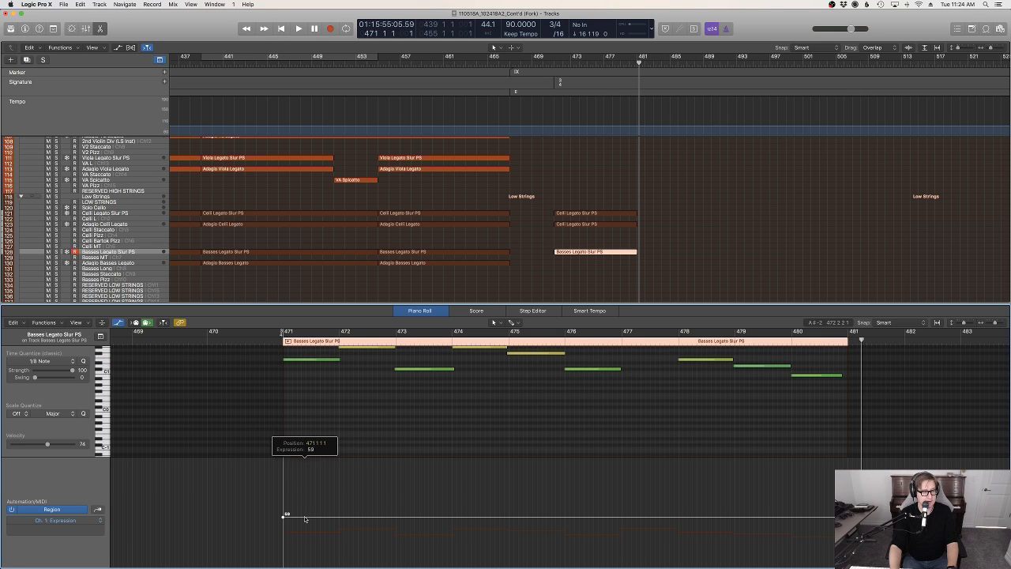
{"action": "key", "text": "space"}
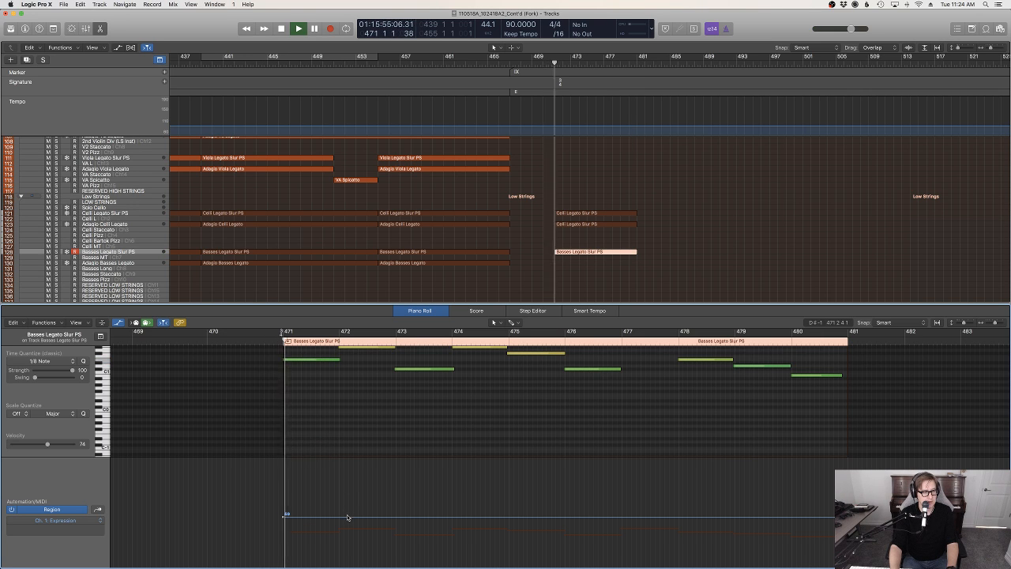
{"action": "left_click_drag", "start_coordinate": [348, 518], "coordinate": [347, 513]}
{"action": "left_click", "coordinate": [518, 282]}
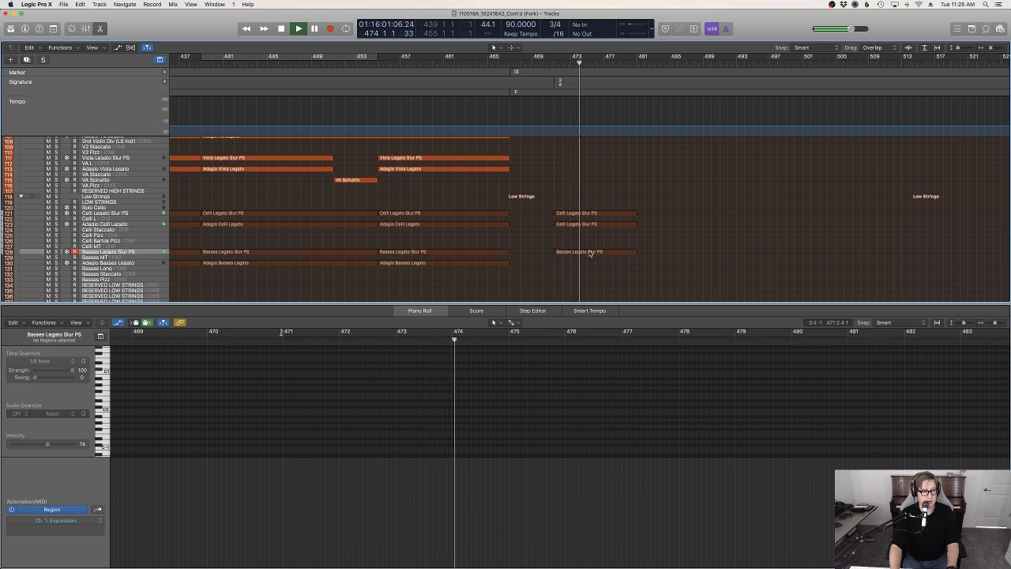
Set the bass region's Expression to 57 at bar 471 and slope it gently downward to the region's end
{"action": "scroll", "coordinate": [596, 252], "scroll_direction": "down", "scroll_amount": 8}
{"action": "scroll", "coordinate": [593, 257], "scroll_direction": "up", "scroll_amount": 6}
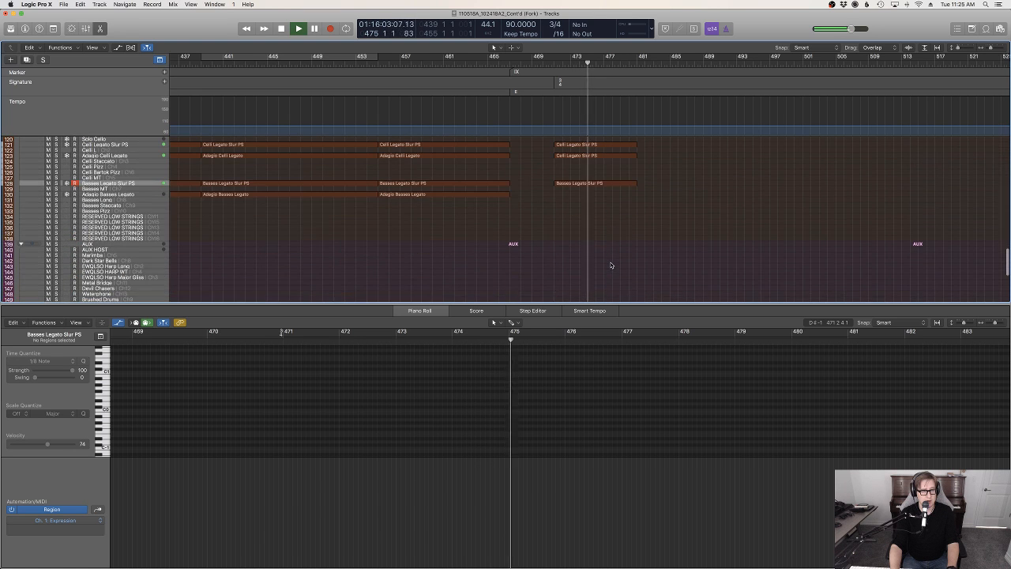
{"action": "scroll", "coordinate": [600, 206], "scroll_direction": "down", "scroll_amount": 3}
{"action": "scroll", "coordinate": [603, 198], "scroll_direction": "up", "scroll_amount": 2}
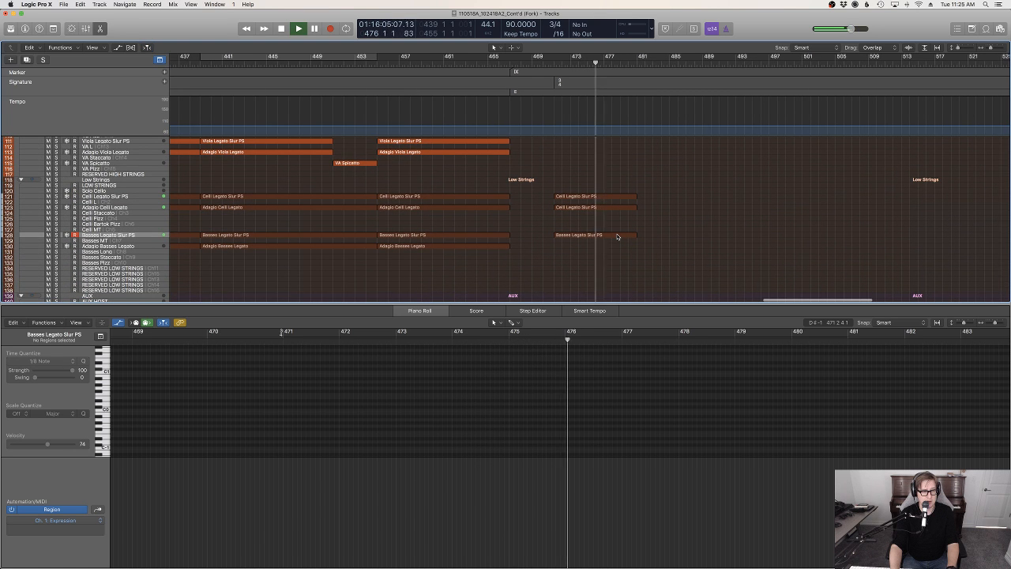
{"action": "left_click", "coordinate": [618, 236]}
{"action": "left_click_drag", "start_coordinate": [542, 510], "coordinate": [545, 521]}
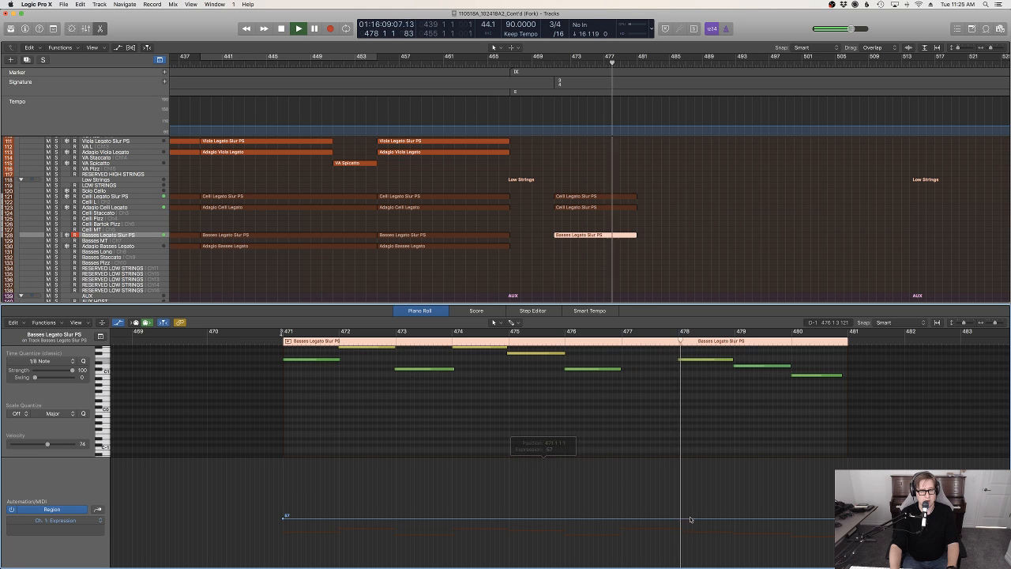
{"action": "left_click_drag", "start_coordinate": [846, 516], "coordinate": [847, 526]}
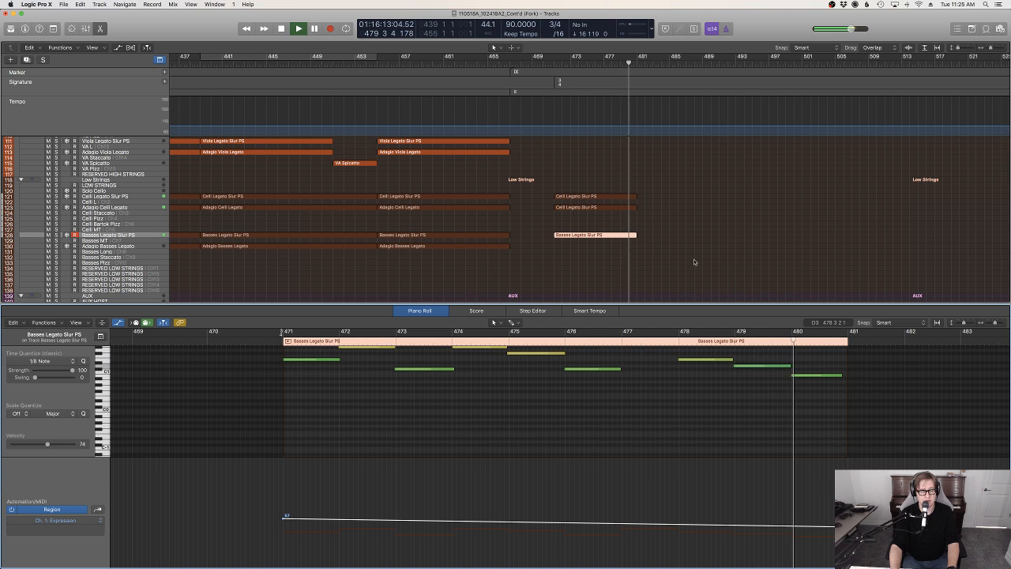
{"action": "left_click", "coordinate": [694, 263]}
Play back the combined cello and bass parts from bar 471
{"action": "scroll", "coordinate": [693, 272], "scroll_direction": "up", "scroll_amount": 5}
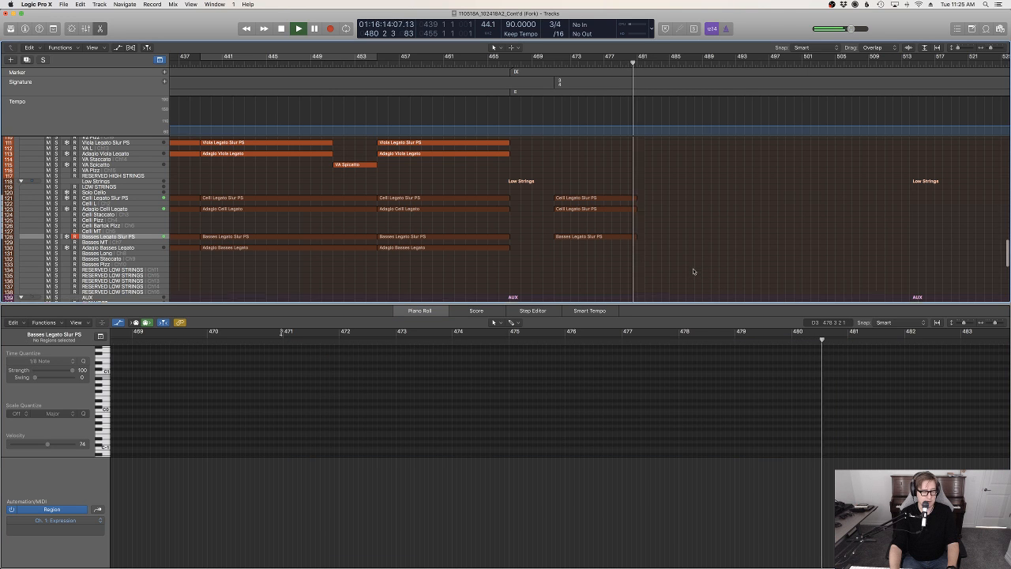
{"action": "left_click", "coordinate": [553, 62]}
{"action": "key", "text": "space"}
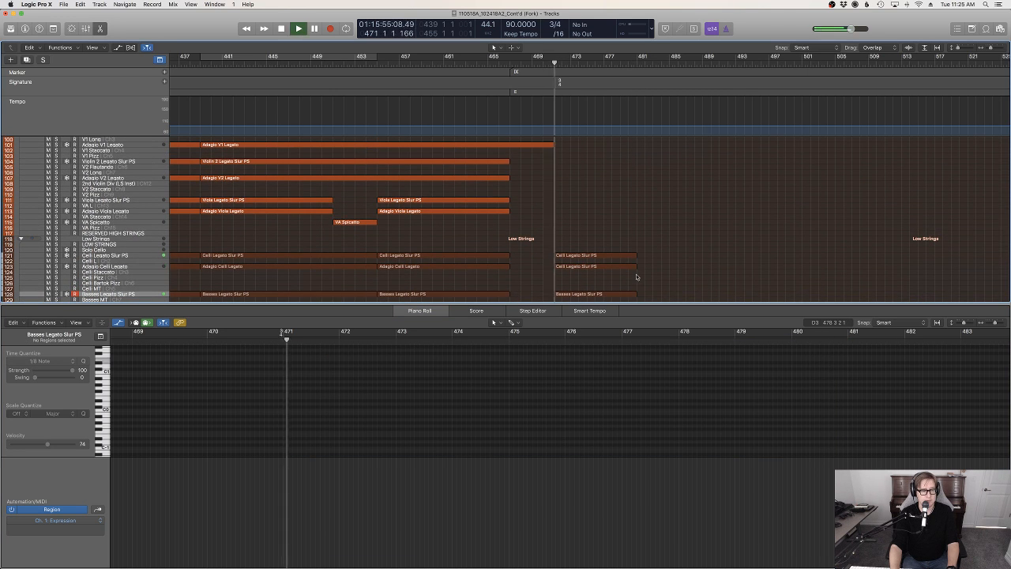
{"action": "scroll", "coordinate": [644, 271], "scroll_direction": "down", "scroll_amount": 3}
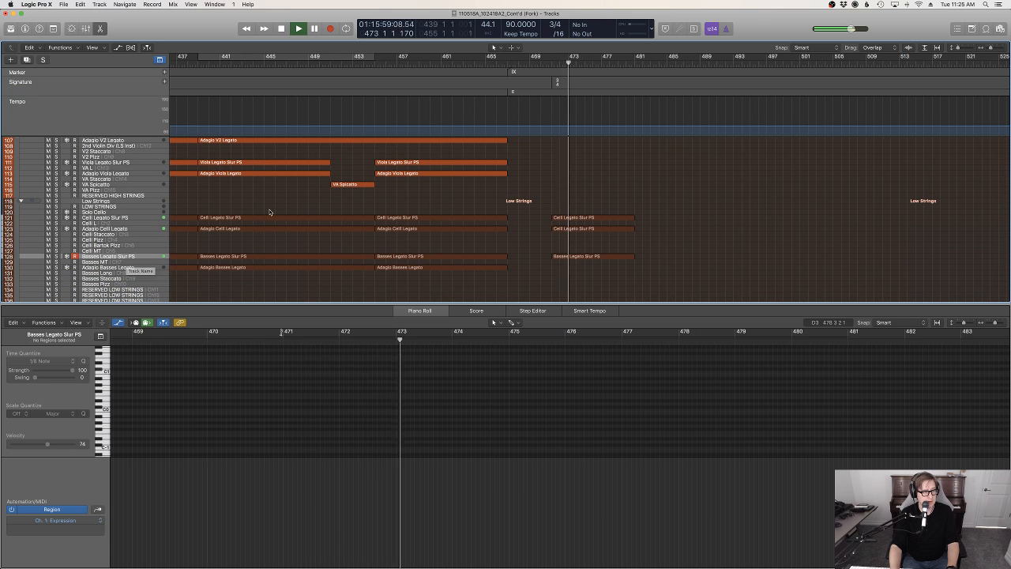
{"action": "key", "text": "space"}
Solo the Celli Legato Slur PS track and display the Modulation automation of its region at bar 471
{"action": "left_click", "coordinate": [568, 218]}
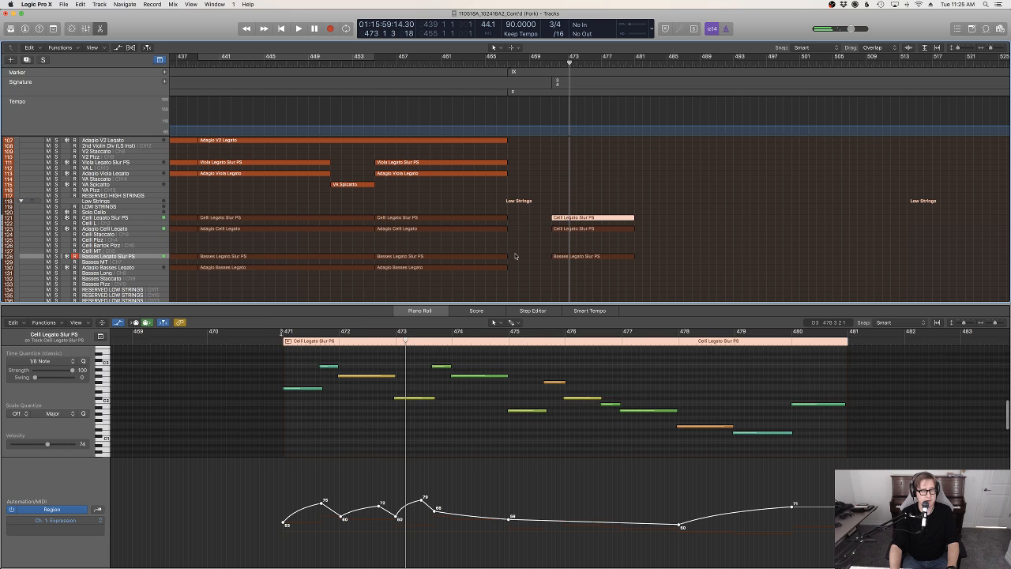
{"action": "left_click", "coordinate": [118, 222]}
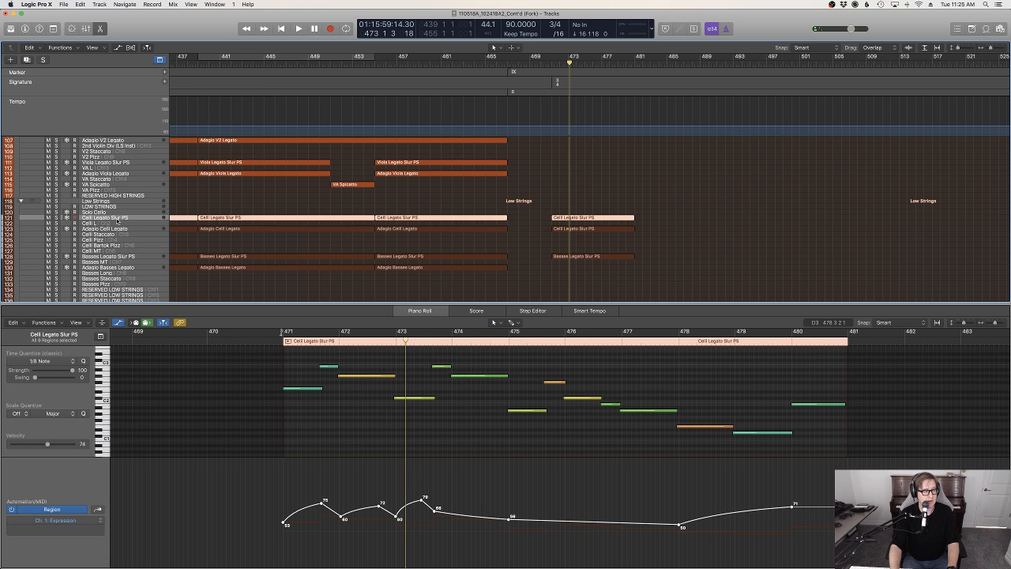
{"action": "key", "text": "ctrl+s"}
{"action": "key", "text": "m"}
{"action": "scroll", "coordinate": [456, 448], "scroll_direction": "right", "scroll_amount": 2}
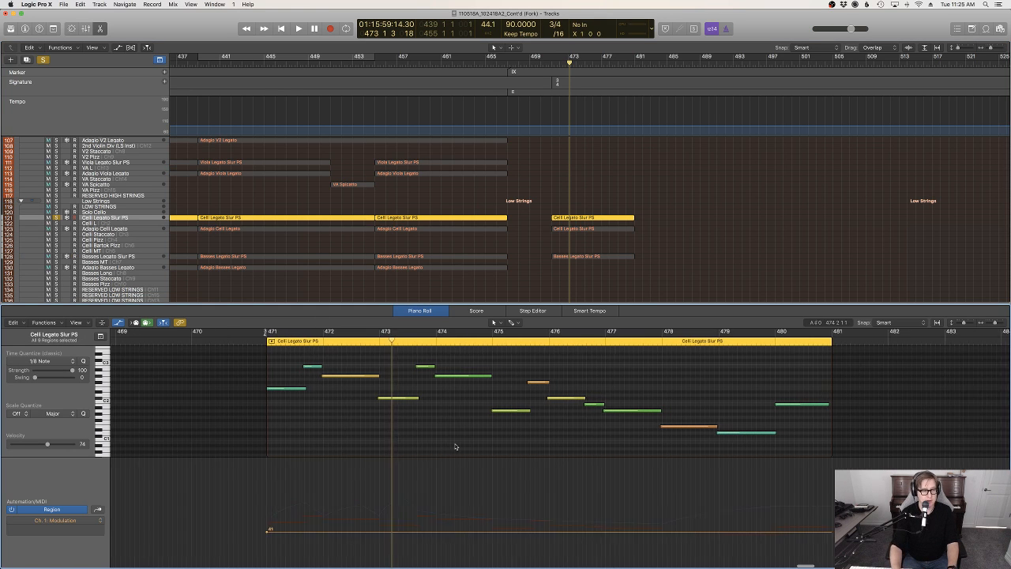
Shape a curved Modulation swell from 44 at bar 471 through 65 at bar 472 to 102 just before bar 473, falling to 60 before bar 474
{"action": "left_click_drag", "start_coordinate": [310, 531], "coordinate": [423, 526]}
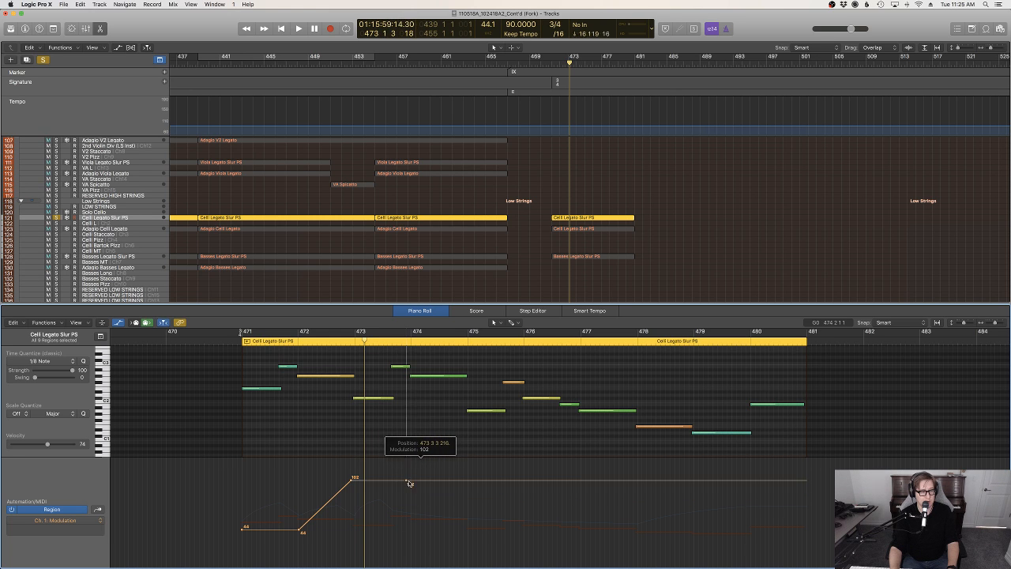
{"action": "left_click_drag", "start_coordinate": [407, 481], "coordinate": [337, 500]}
{"action": "key", "text": "t"}
{"action": "key", "text": "w"}
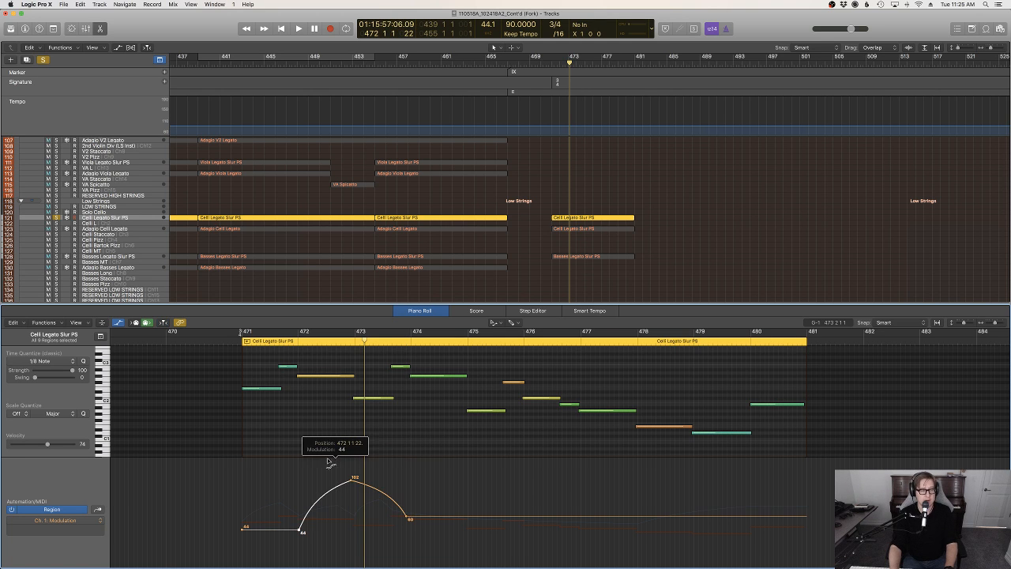
{"action": "key", "text": "t"}
{"action": "key", "text": "t"}
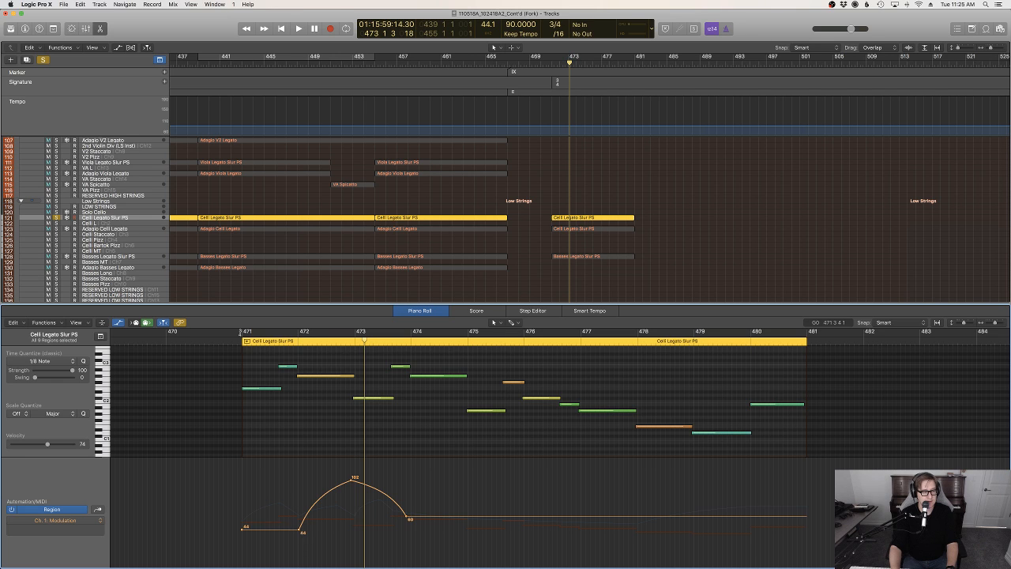
{"action": "left_click_drag", "start_coordinate": [301, 531], "coordinate": [299, 521]}
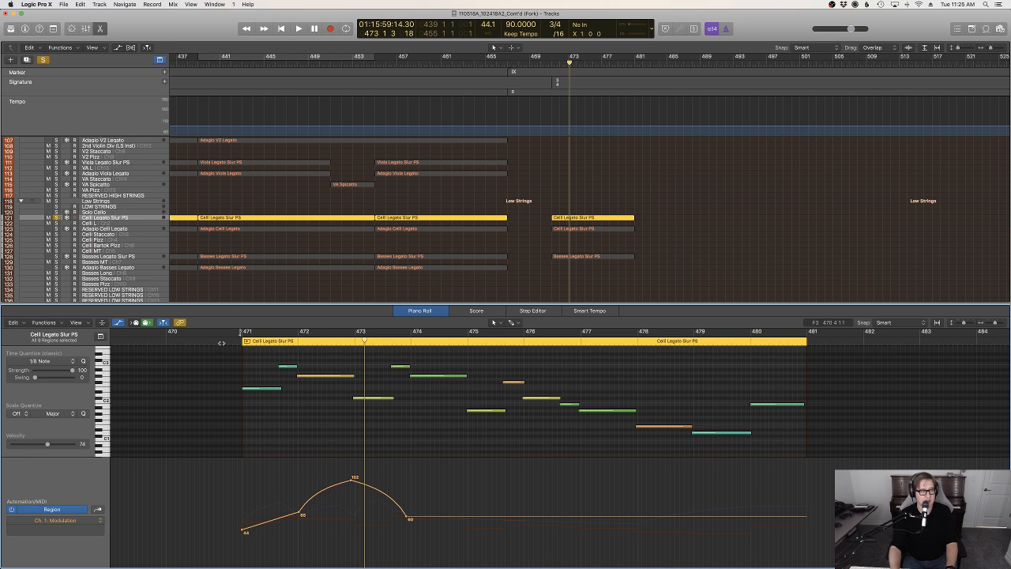
Play back the soloed cellos and add a second Modulation rise to 105 near bar 476, falling to 30 at the last note
{"action": "left_click", "coordinate": [222, 341]}
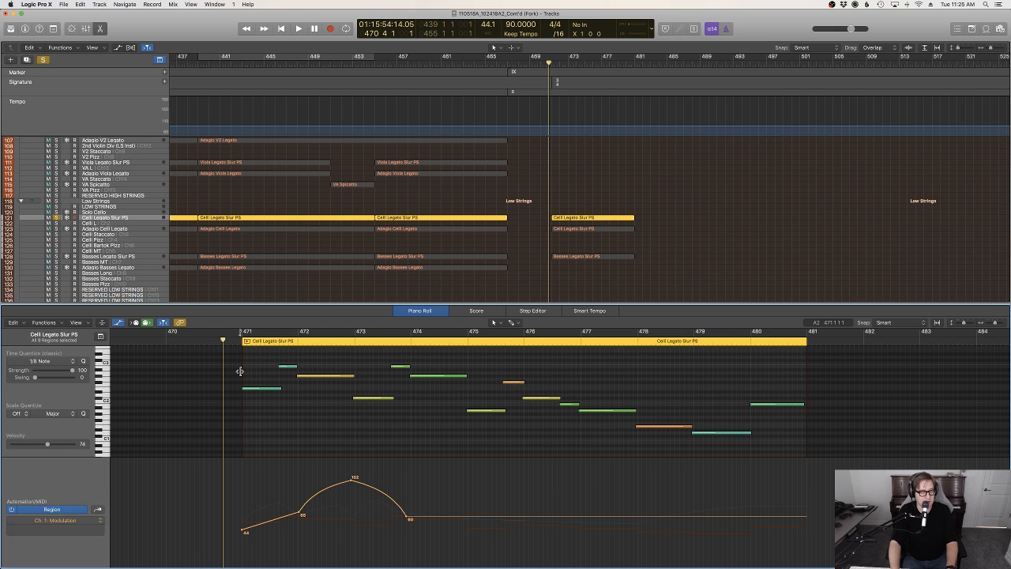
{"action": "key", "text": "space"}
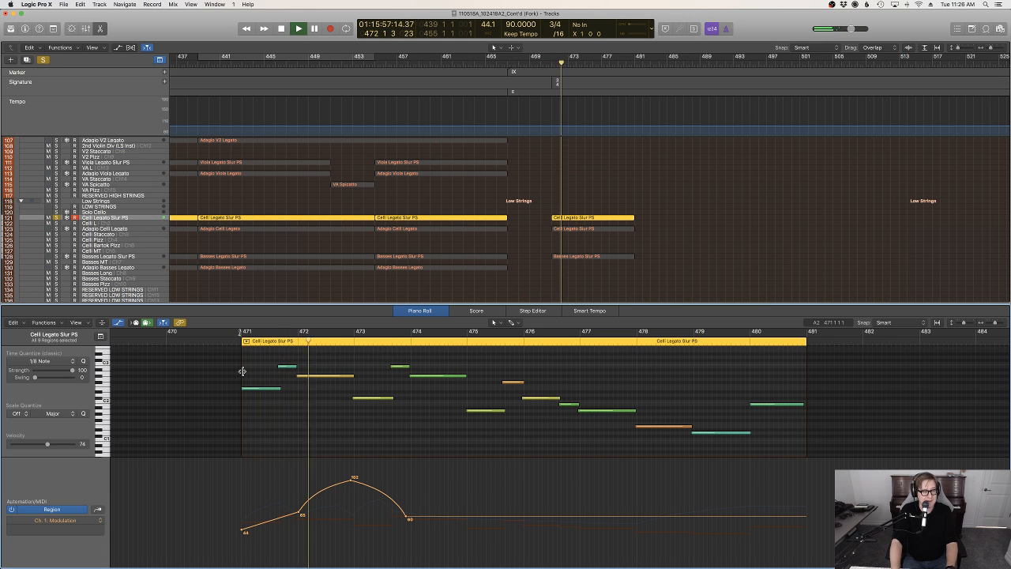
{"action": "left_click", "coordinate": [458, 513]}
{"action": "left_click_drag", "start_coordinate": [459, 513], "coordinate": [791, 542]}
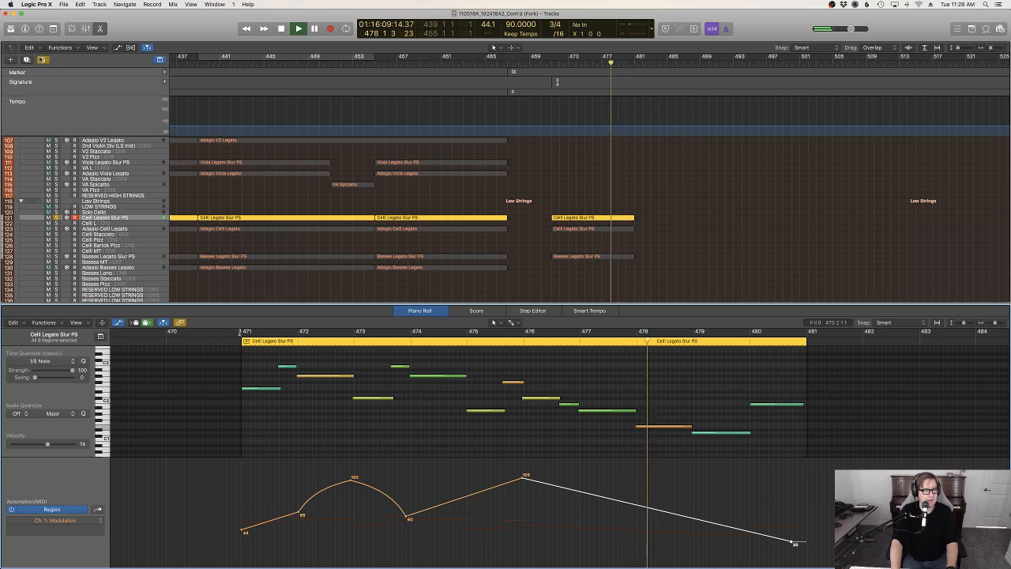
Turn off solo on the Celli Legato Slur PS track and close the piano roll
{"action": "left_click", "coordinate": [56, 217]}
{"action": "left_click", "coordinate": [654, 175]}
{"action": "key", "text": "e"}
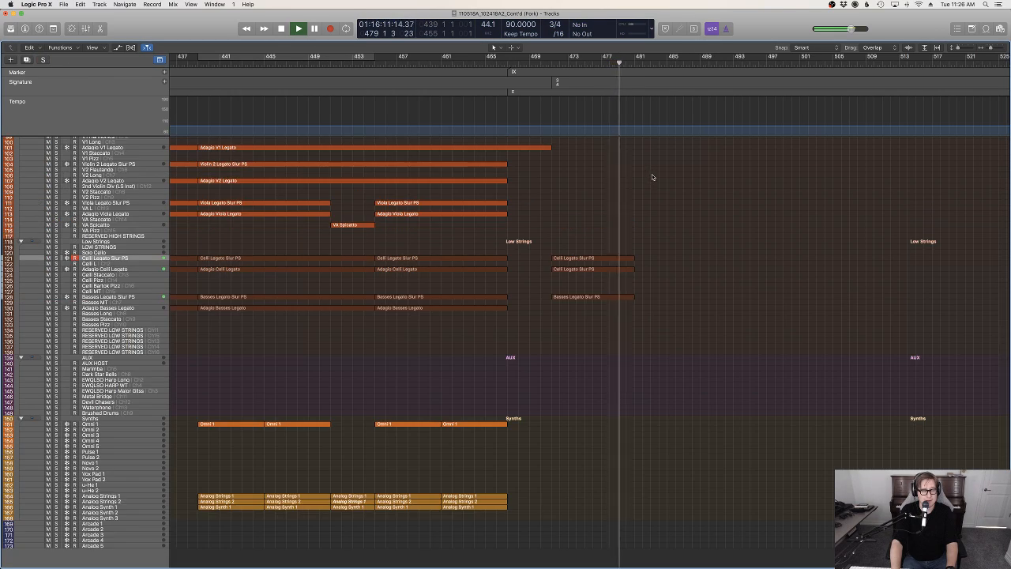
Play back the full arrangement from bar 465 through the new 3/4 section while reviewing the tracks
{"action": "scroll", "coordinate": [652, 175], "scroll_direction": "up", "scroll_amount": 3}
{"action": "scroll", "coordinate": [660, 178], "scroll_direction": "up", "scroll_amount": 10}
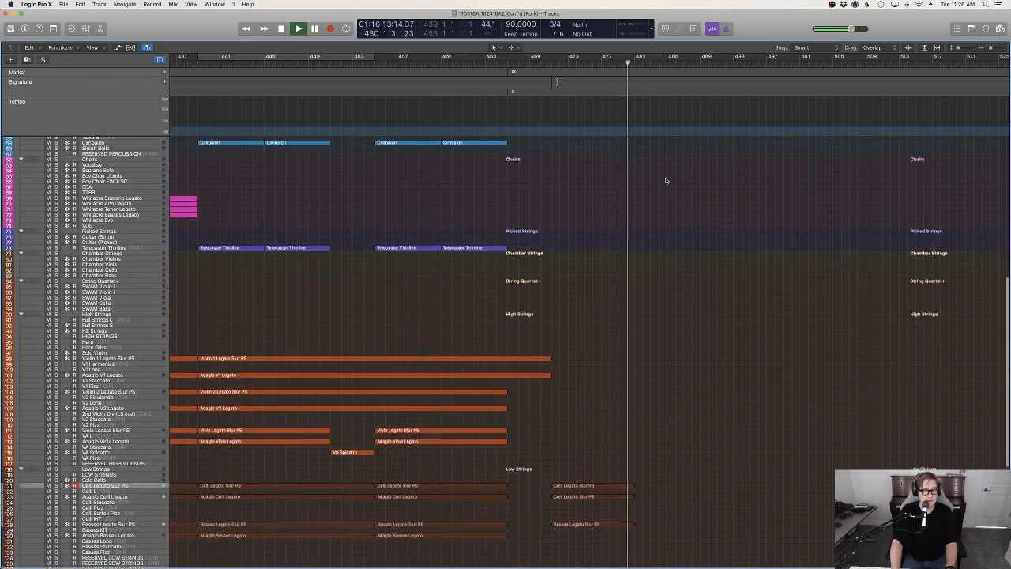
{"action": "scroll", "coordinate": [667, 181], "scroll_direction": "up", "scroll_amount": 2}
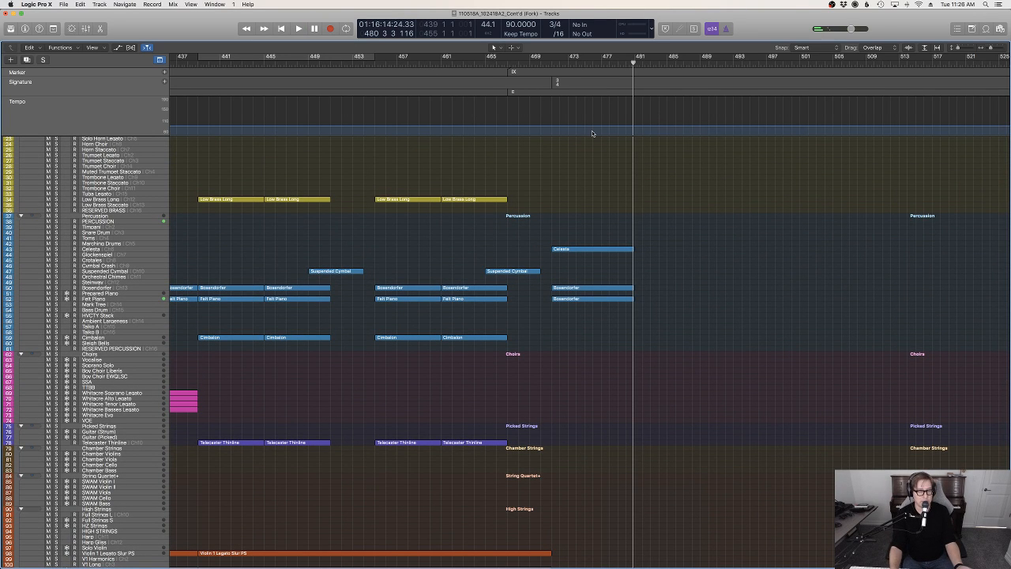
{"action": "left_click_drag", "start_coordinate": [548, 64], "coordinate": [485, 64]}
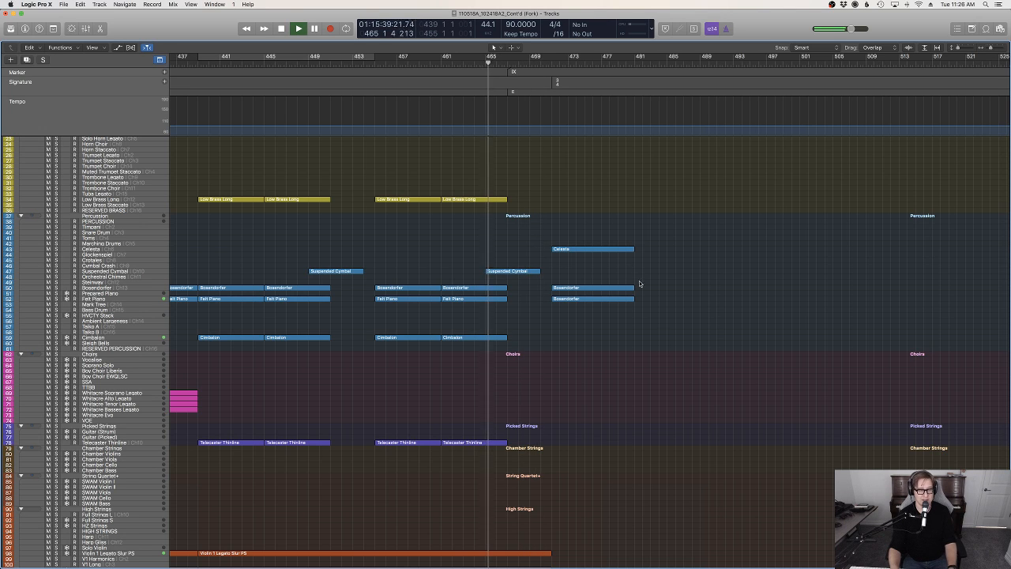
{"action": "scroll", "coordinate": [695, 395], "scroll_direction": "down", "scroll_amount": 10}
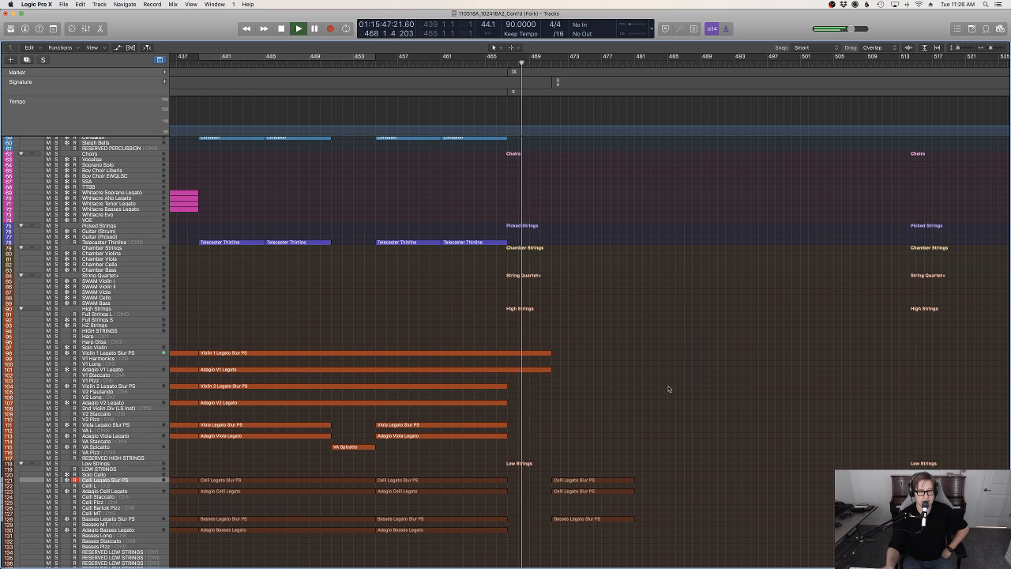
{"action": "scroll", "coordinate": [669, 388], "scroll_direction": "up", "scroll_amount": 15}
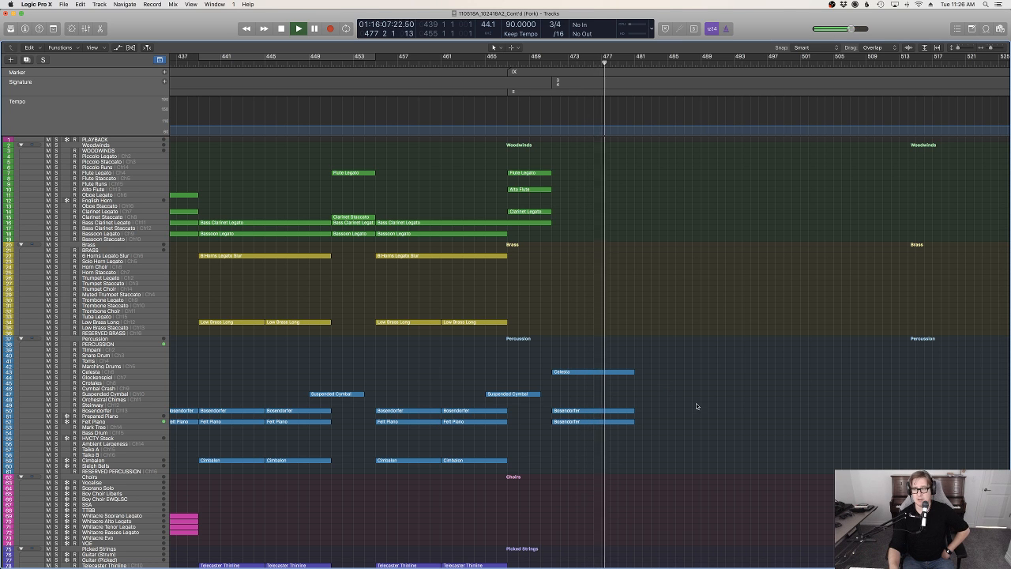
{"action": "scroll", "coordinate": [725, 414], "scroll_direction": "down", "scroll_amount": 5}
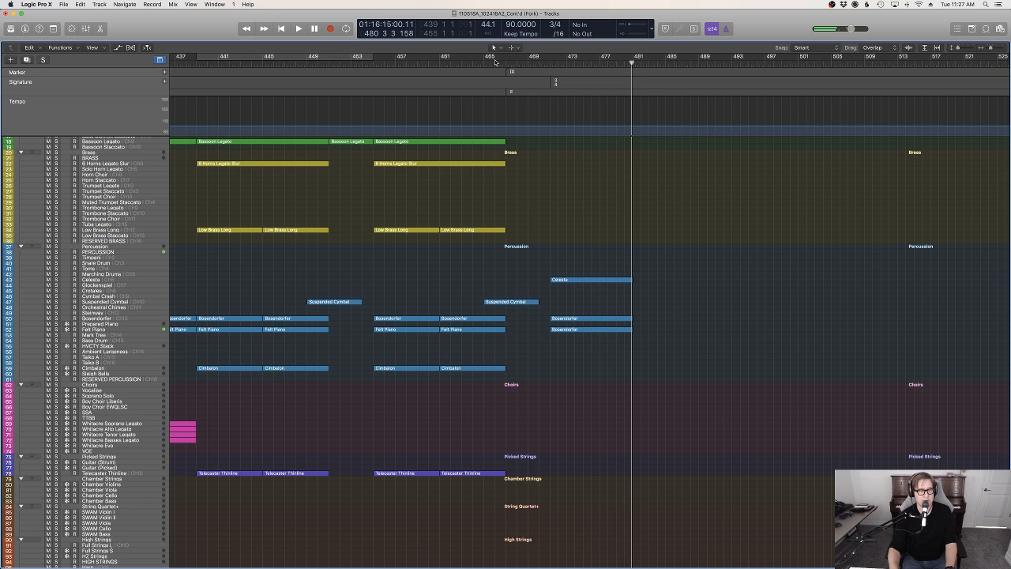
Postpone the Java update and briefly play the earlier passage from bar 419
{"action": "scroll", "coordinate": [621, 222], "scroll_direction": "left", "scroll_amount": 10}
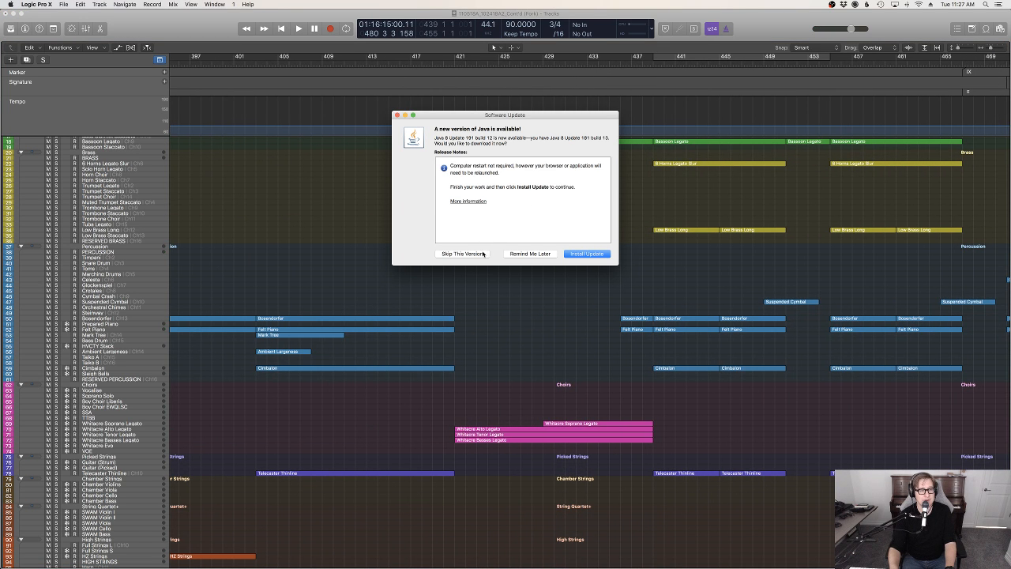
{"action": "left_click", "coordinate": [528, 256]}
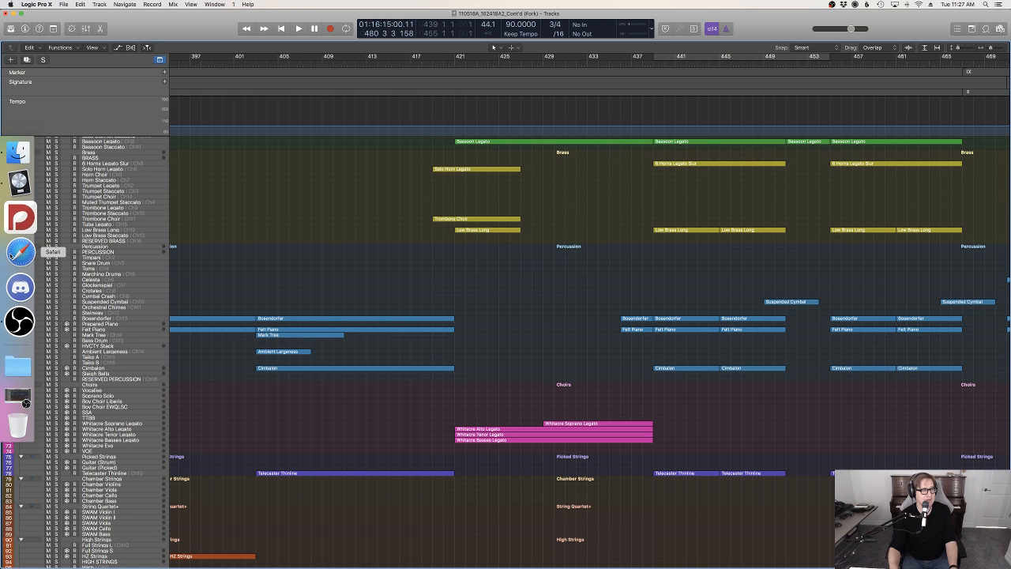
{"action": "left_click", "coordinate": [430, 64]}
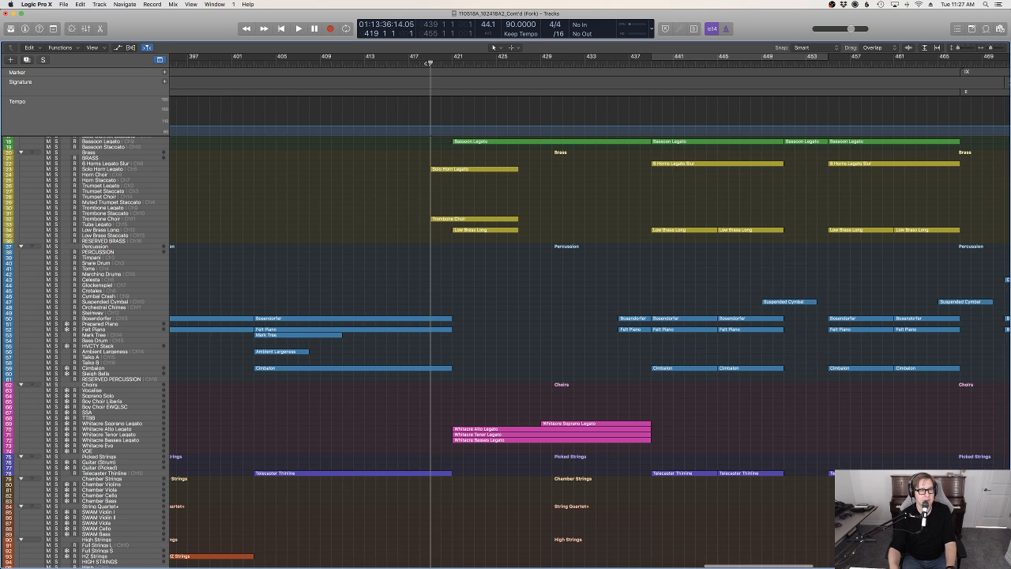
{"action": "key", "text": "space"}
{"action": "scroll", "coordinate": [536, 263], "scroll_direction": "up", "scroll_amount": 5}
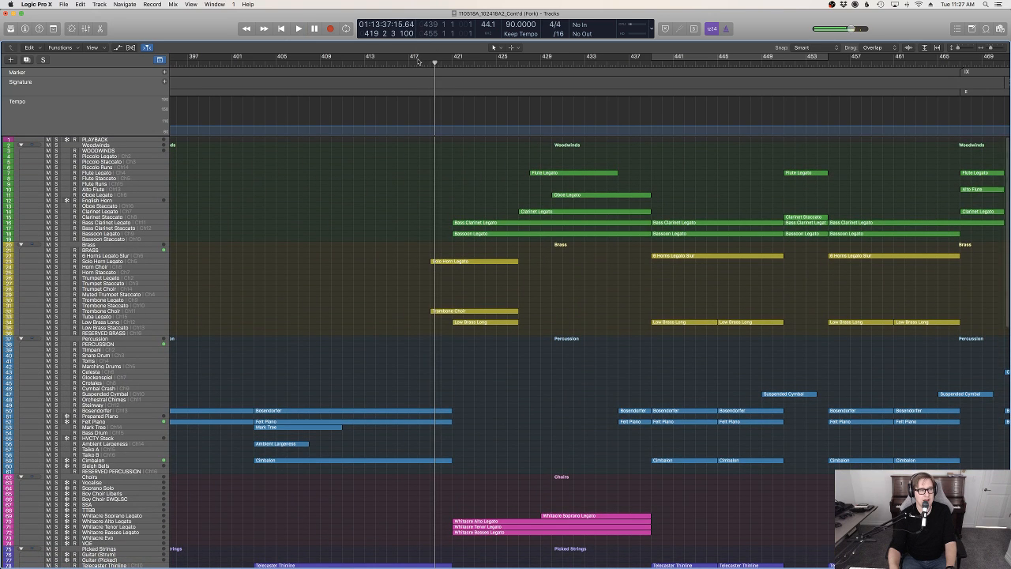
{"action": "key", "text": "space"}
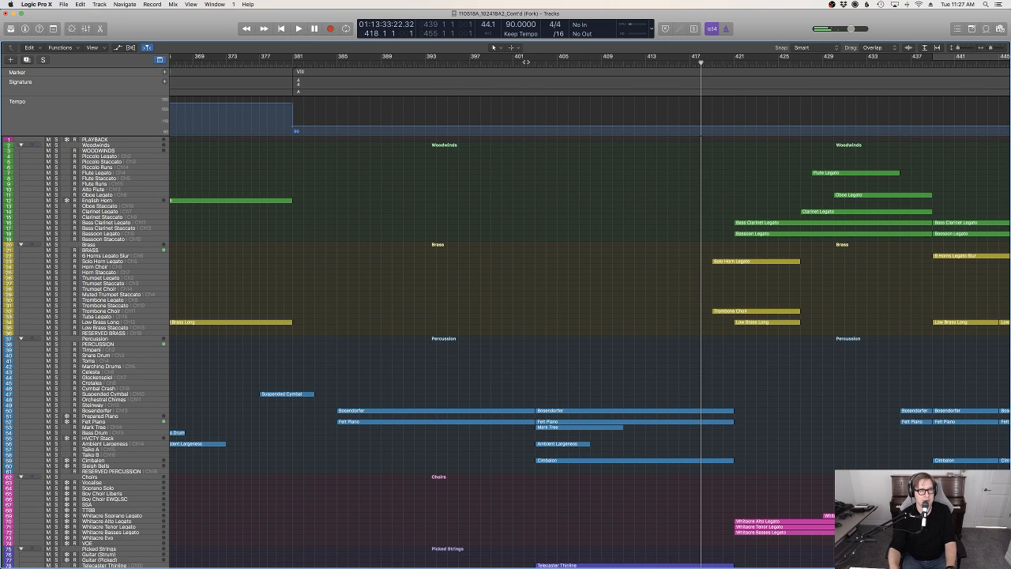
Audition the earlier passages around bars 402 and 338 and compare their instrumentation with the section after marker IX
{"action": "left_click", "coordinate": [525, 62]}
{"action": "key", "text": "space"}
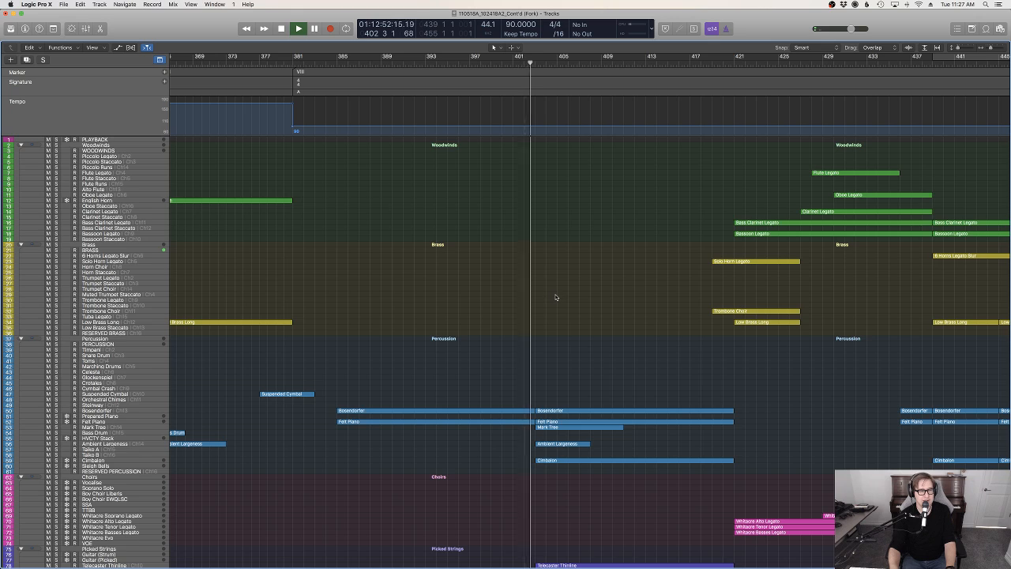
{"action": "scroll", "coordinate": [600, 316], "scroll_direction": "down", "scroll_amount": 5}
{"action": "scroll", "coordinate": [669, 344], "scroll_direction": "left", "scroll_amount": 8}
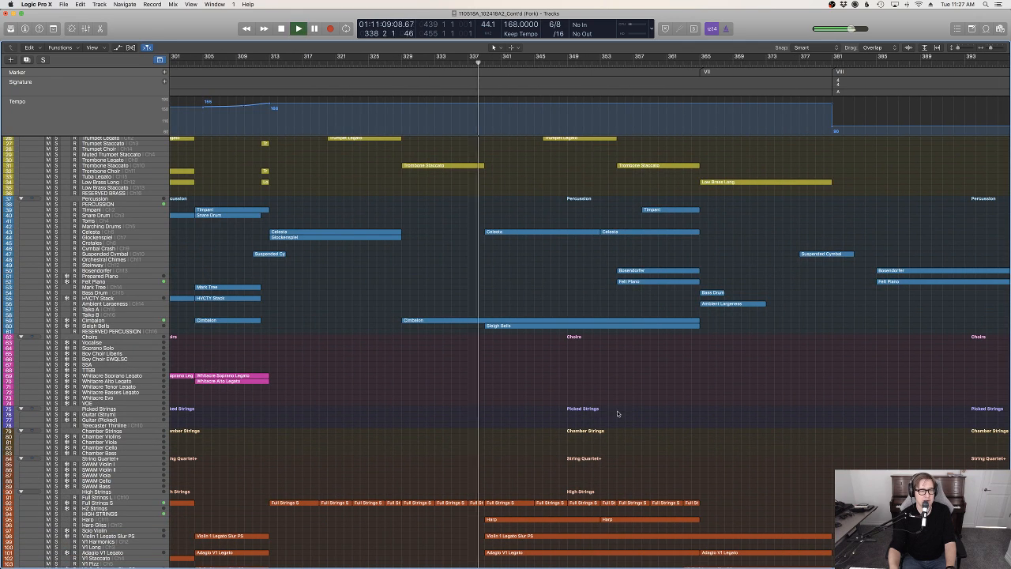
{"action": "scroll", "coordinate": [627, 415], "scroll_direction": "up", "scroll_amount": 5}
{"action": "scroll", "coordinate": [627, 416], "scroll_direction": "right", "scroll_amount": 8}
{"action": "scroll", "coordinate": [628, 416], "scroll_direction": "right", "scroll_amount": 20}
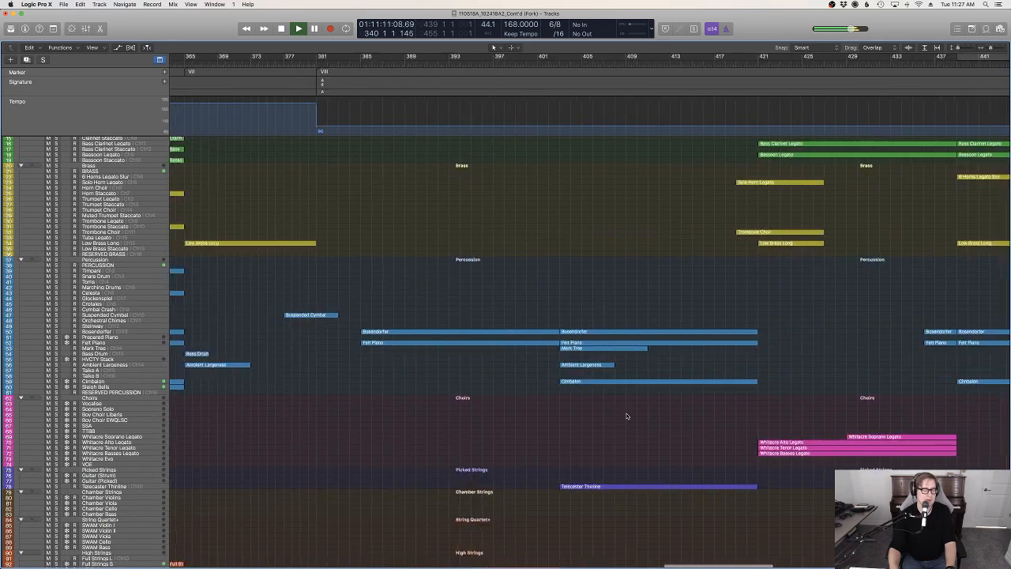
{"action": "scroll", "coordinate": [646, 415], "scroll_direction": "right", "scroll_amount": 3}
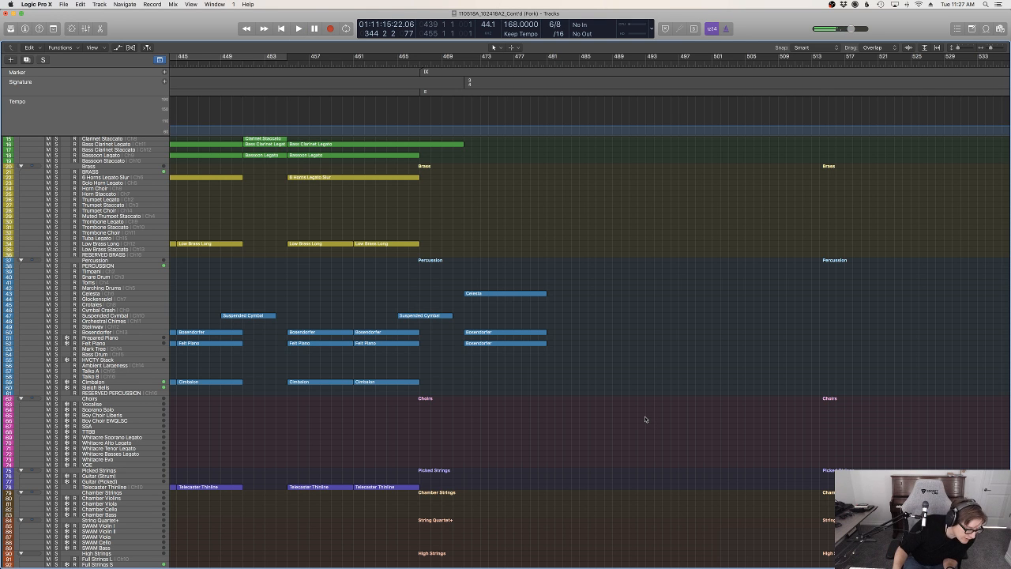
Select the Adagio Celli Legato track, play the 3/4 section from just before bar 471 and clear the region selection
{"action": "scroll", "coordinate": [644, 420], "scroll_direction": "down", "scroll_amount": 12}
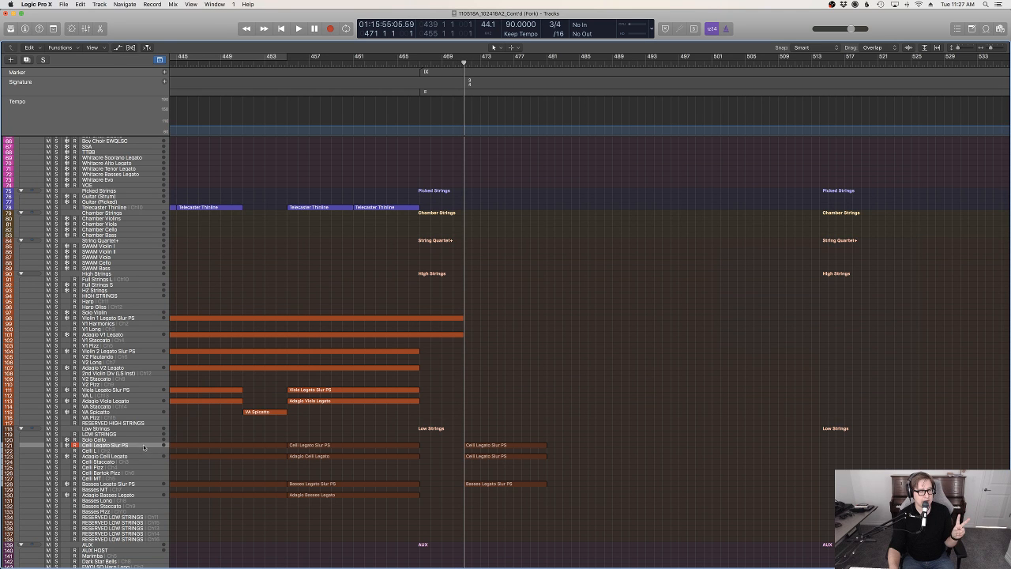
{"action": "scroll", "coordinate": [144, 447], "scroll_direction": "down", "scroll_amount": 1}
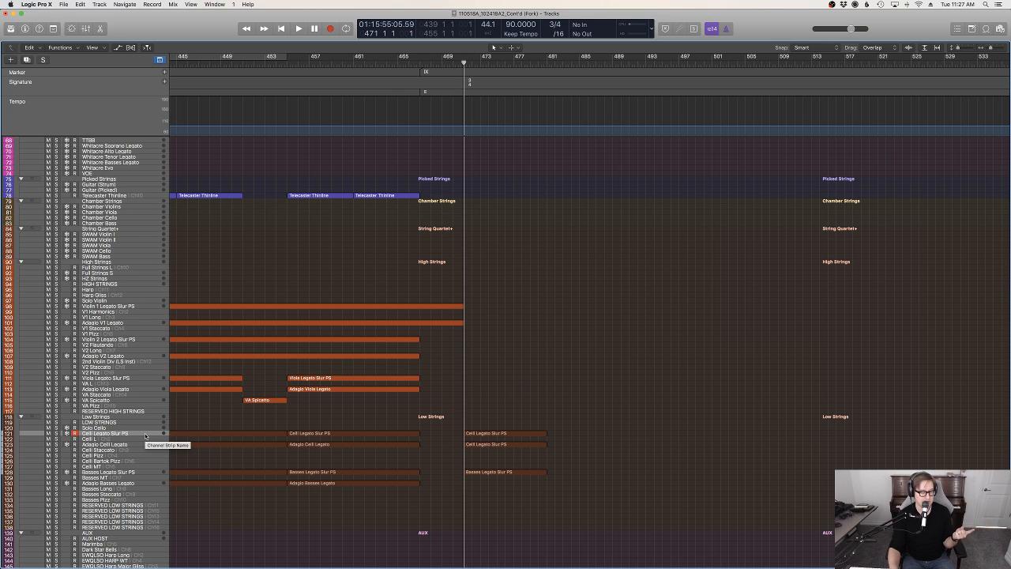
{"action": "left_click", "coordinate": [115, 445]}
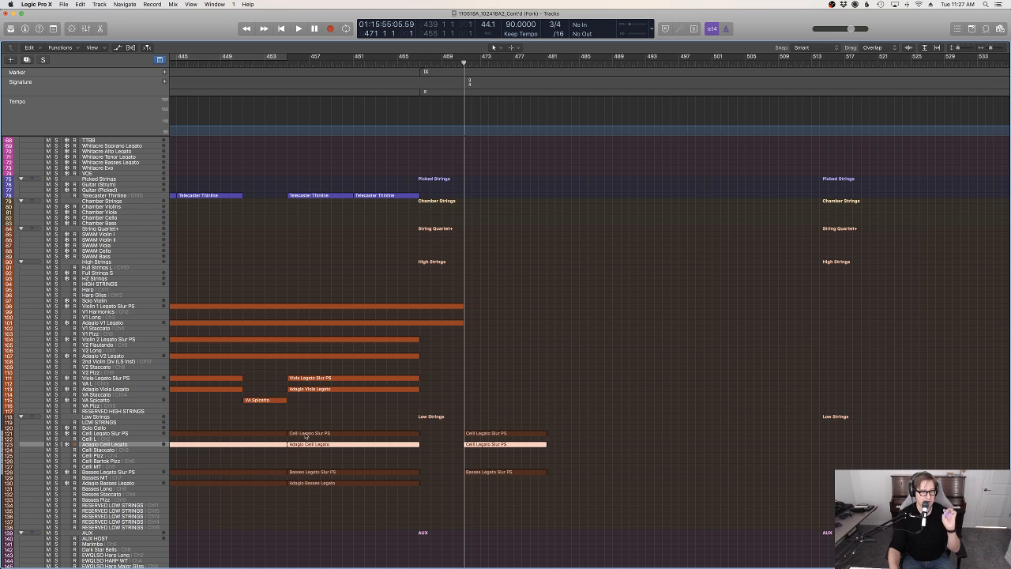
{"action": "key", "text": "space"}
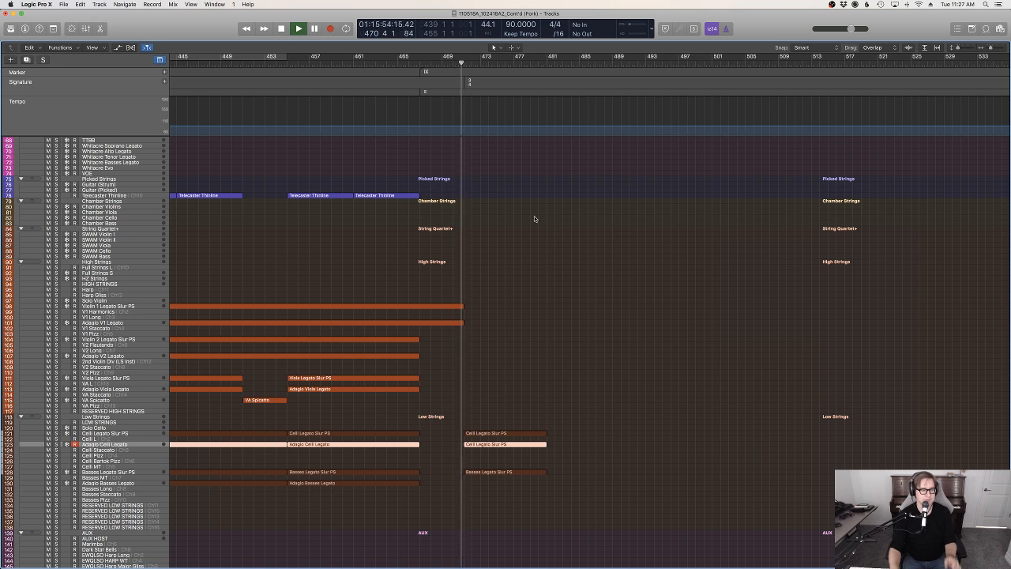
{"action": "left_click", "coordinate": [534, 216]}
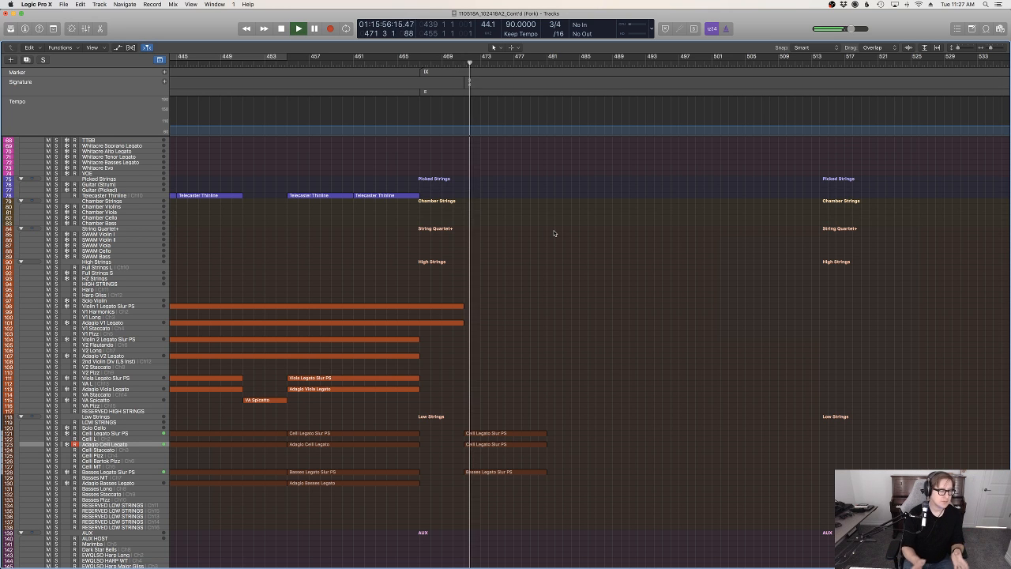
Select the HZ Strings track and audition it over the playback through bar 481 while reviewing the other parts
{"action": "left_click", "coordinate": [121, 279]}
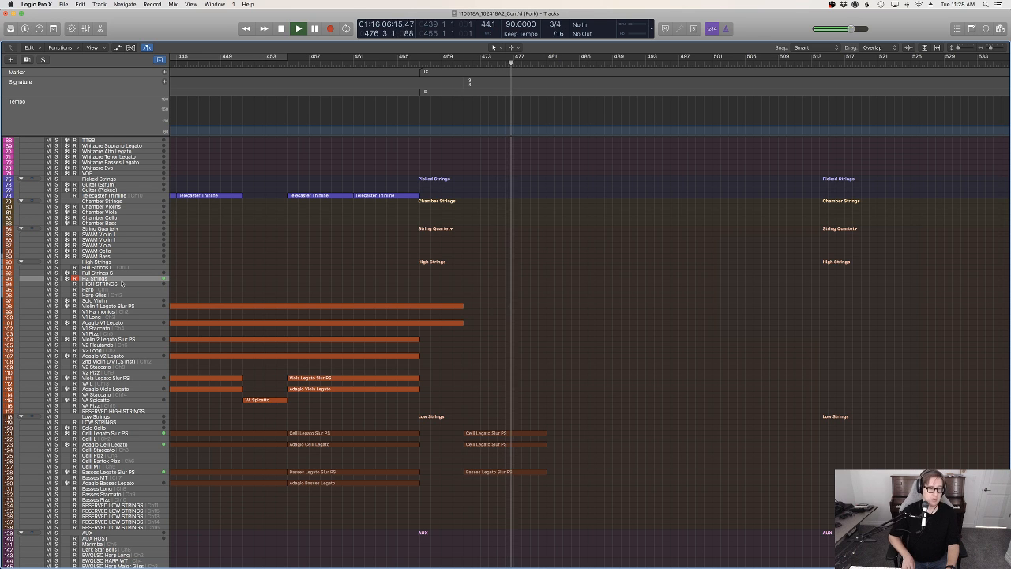
{"action": "scroll", "coordinate": [379, 388], "scroll_direction": "up", "scroll_amount": 5}
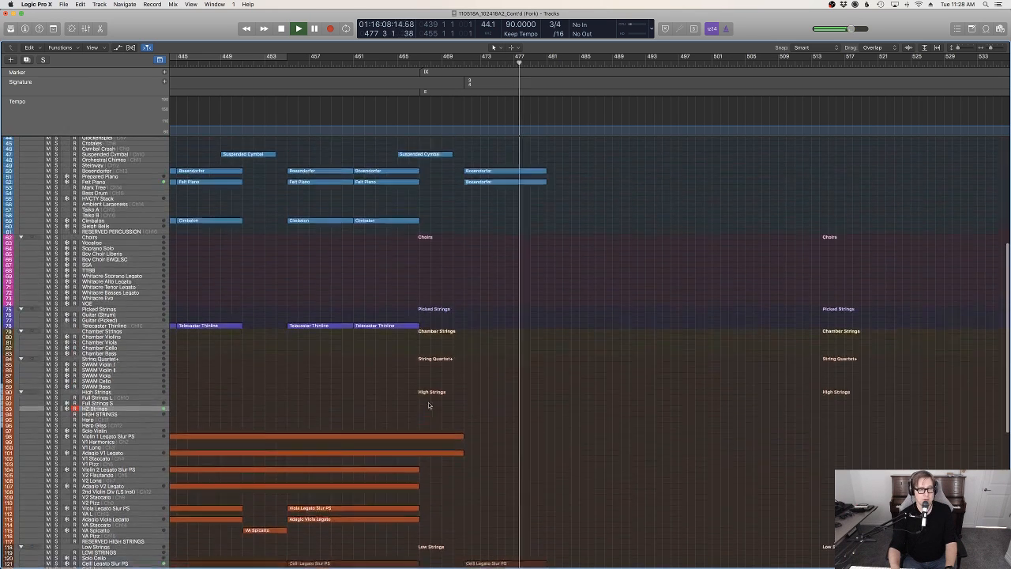
{"action": "scroll", "coordinate": [428, 402], "scroll_direction": "up", "scroll_amount": 5}
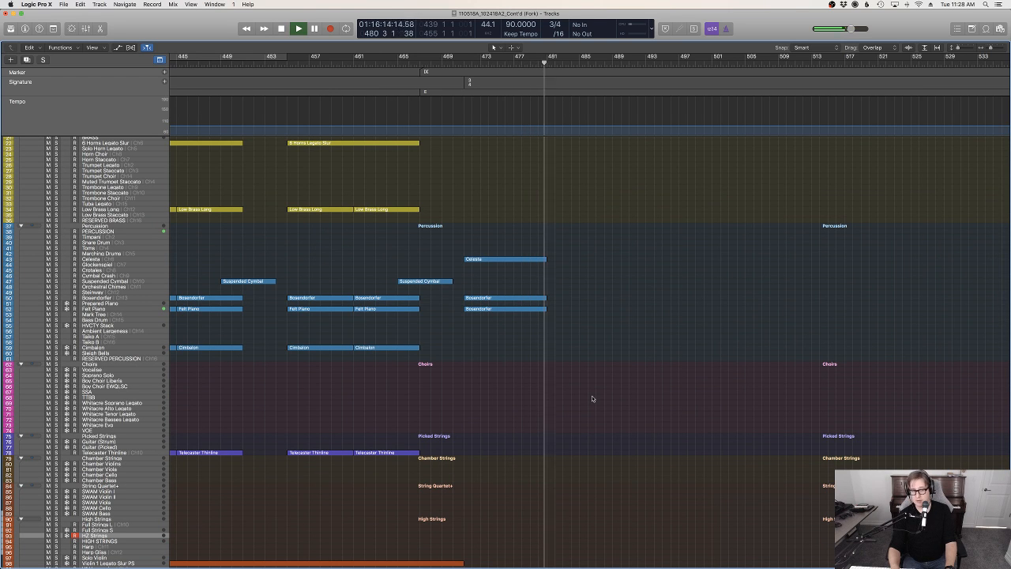
{"action": "scroll", "coordinate": [593, 398], "scroll_direction": "down", "scroll_amount": 1}
{"action": "scroll", "coordinate": [591, 398], "scroll_direction": "down", "scroll_amount": 3}
{"action": "scroll", "coordinate": [593, 397], "scroll_direction": "up", "scroll_amount": 5}
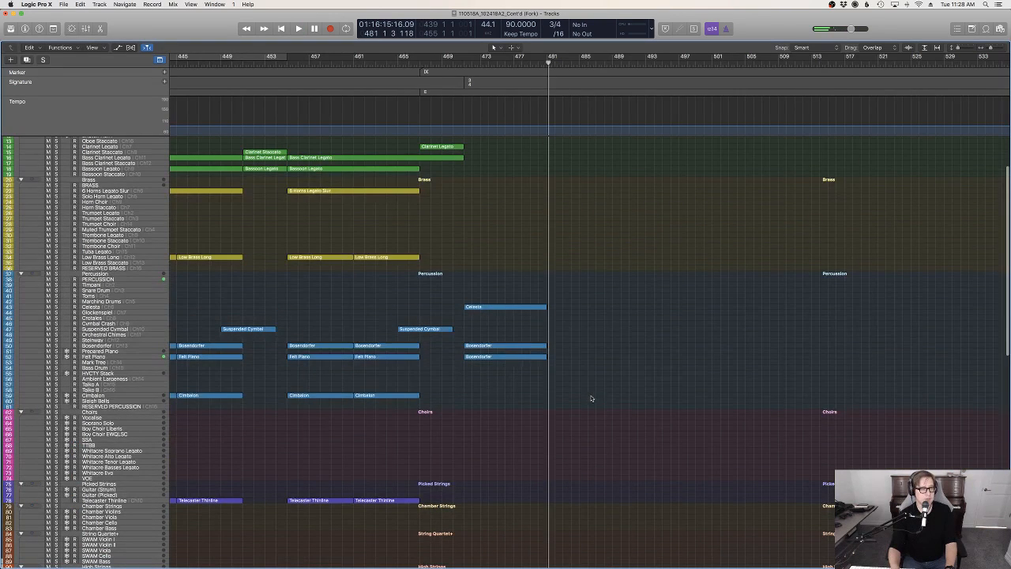
Duplicate the Celesta, Bosendorfer and Felt Piano regions from bar 471 to bar 481 and play from bar 477
{"action": "left_click_drag", "start_coordinate": [544, 290], "coordinate": [533, 365]}
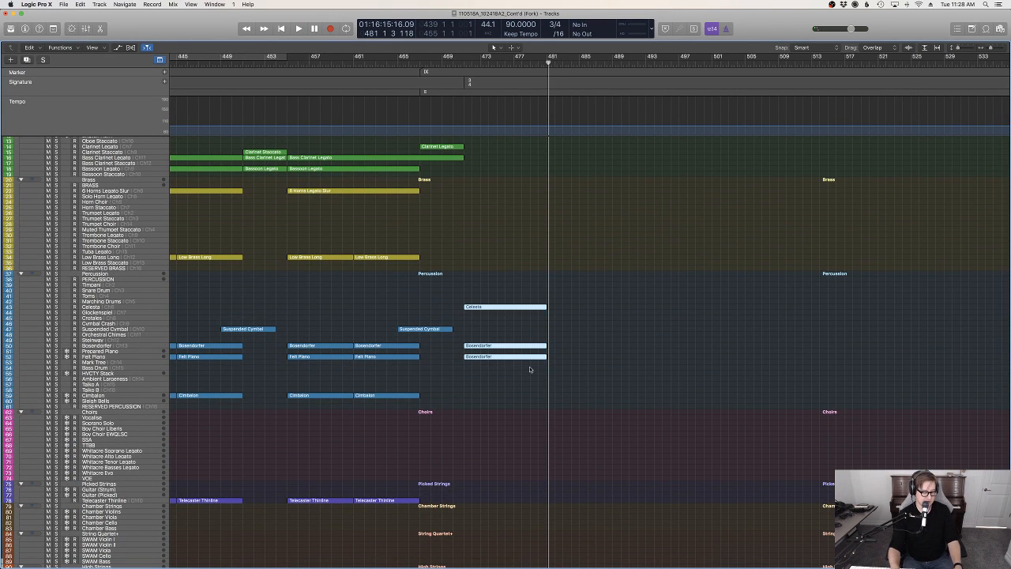
{"action": "left_click", "coordinate": [546, 62]}
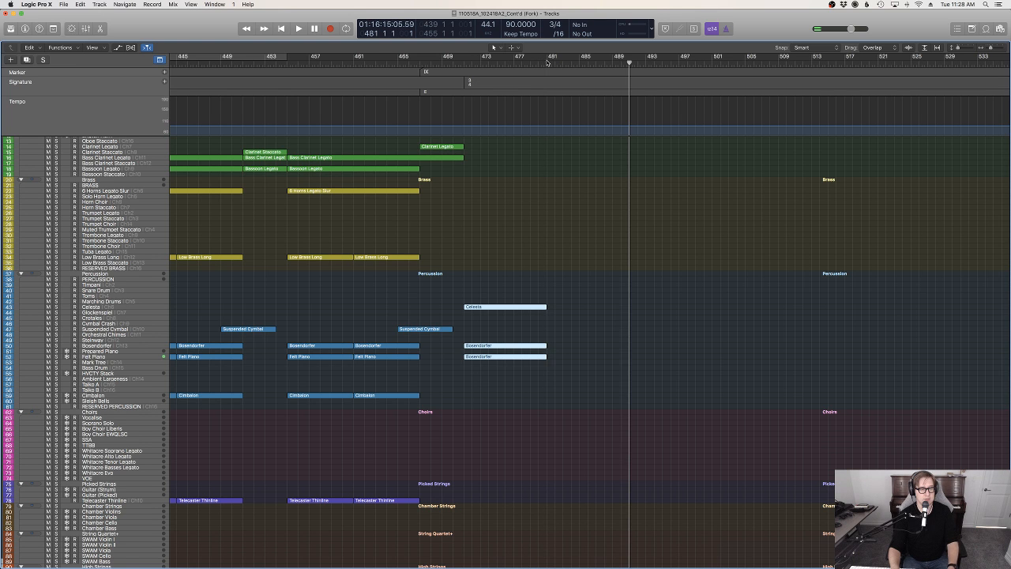
{"action": "key", "text": "super+r"}
{"action": "left_click", "coordinate": [513, 62]}
{"action": "left_click", "coordinate": [580, 452]}
{"action": "key", "text": "space"}
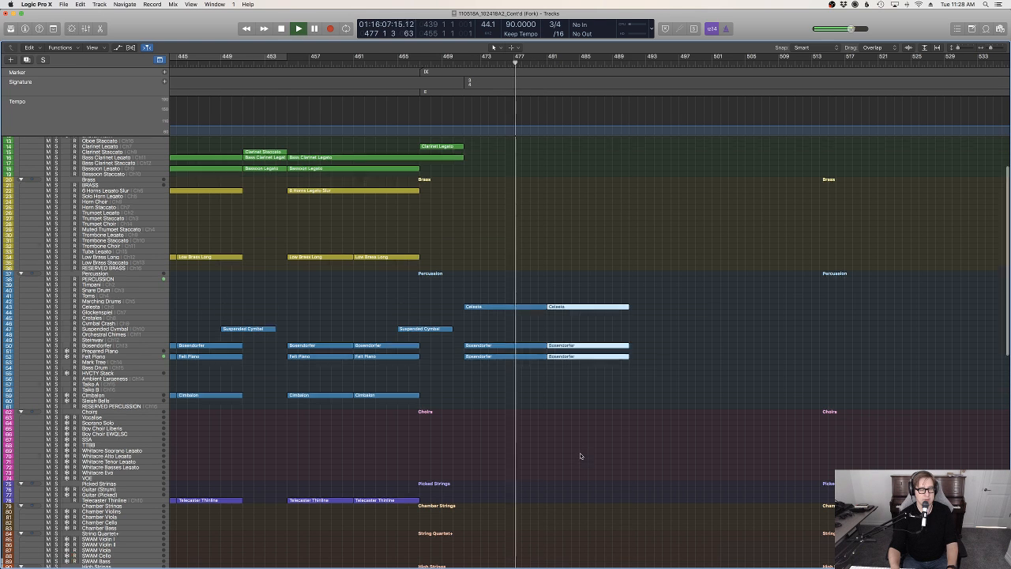
Copy the three celli and basses regions at bar 471 to bar 481 and set the playhead at bar 478
{"action": "scroll", "coordinate": [579, 453], "scroll_direction": "down", "scroll_amount": 10}
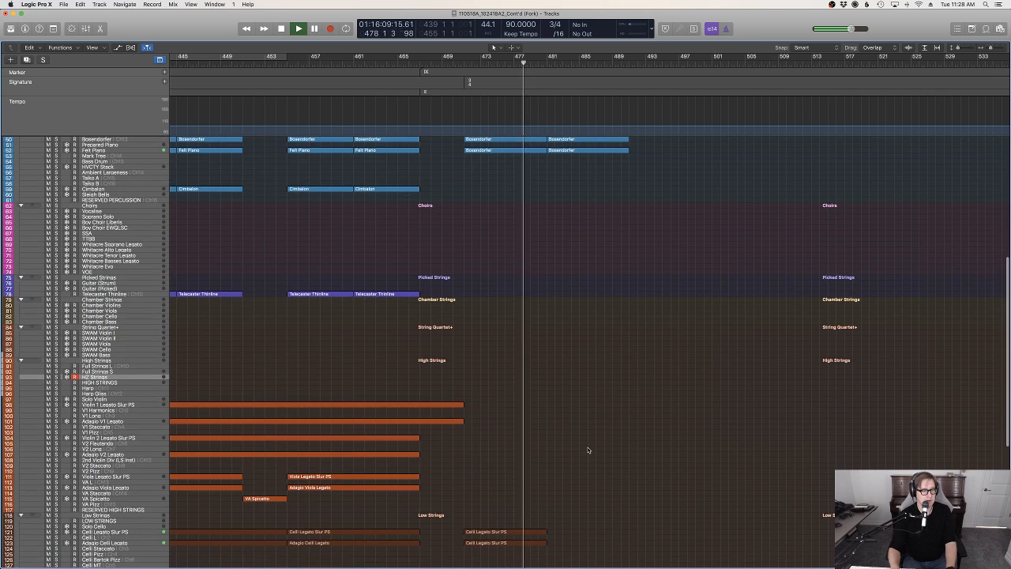
{"action": "scroll", "coordinate": [589, 448], "scroll_direction": "down", "scroll_amount": 5}
{"action": "left_click_drag", "start_coordinate": [537, 411], "coordinate": [546, 358]}
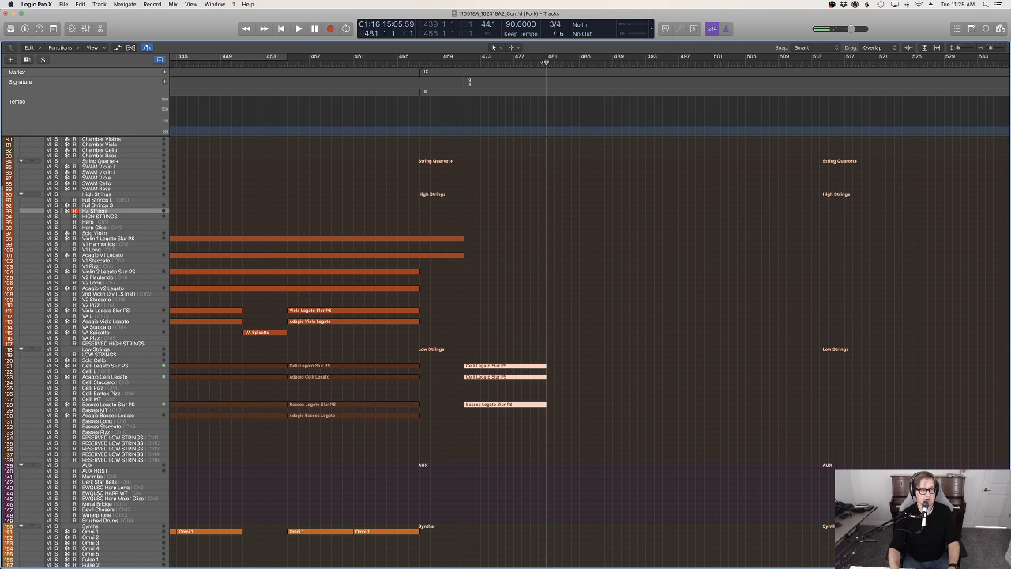
{"action": "key", "text": "super+v"}
{"action": "left_click", "coordinate": [522, 66]}
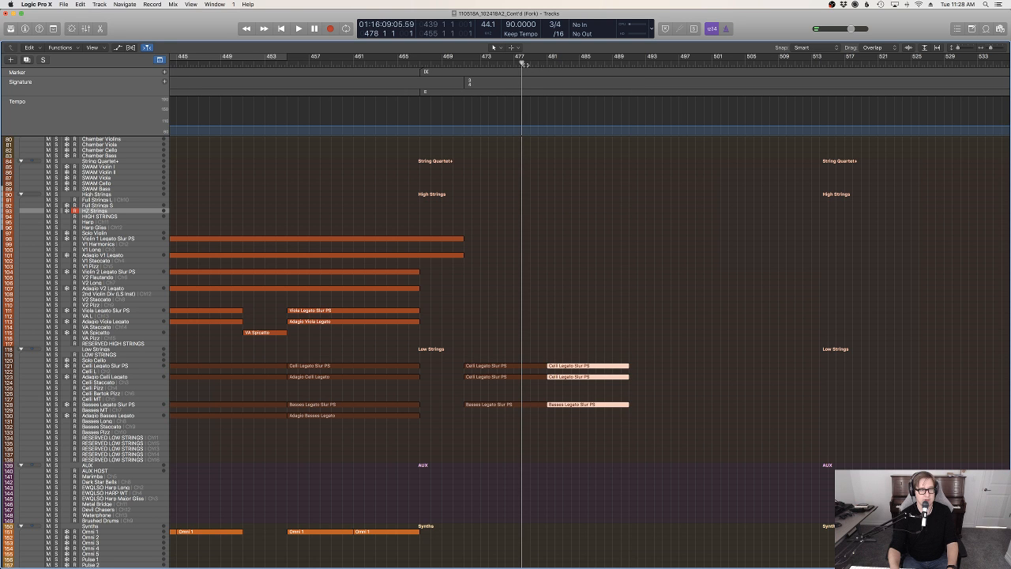
Audition Violin 1 Legato Slur PS together with Adagio V1 Legato over playback from bar 478, and clear the region selection
{"action": "key", "text": "space"}
{"action": "scroll", "coordinate": [579, 275], "scroll_direction": "up", "scroll_amount": 1}
{"action": "scroll", "coordinate": [579, 275], "scroll_direction": "up", "scroll_amount": 5}
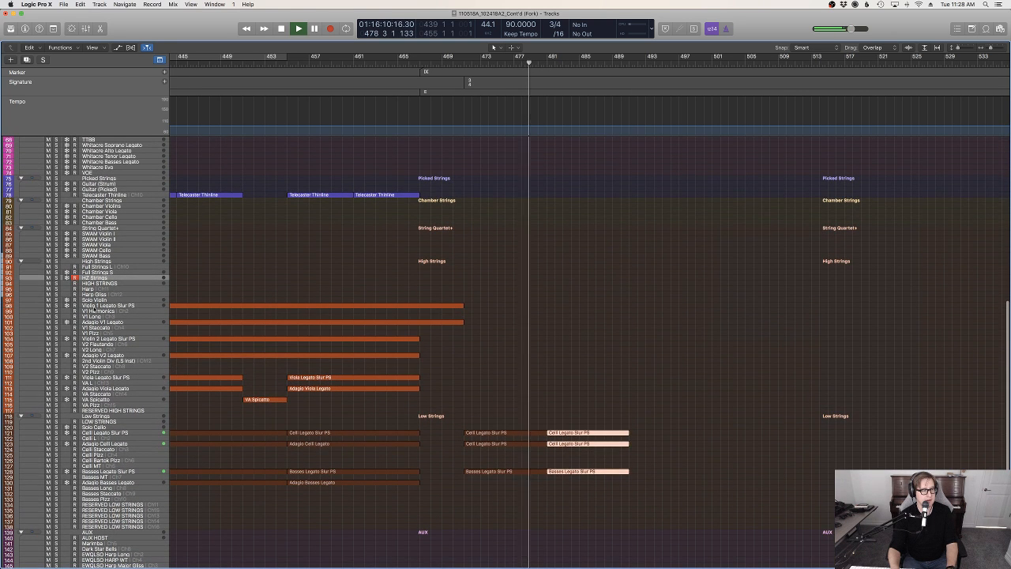
{"action": "left_click", "coordinate": [99, 306]}
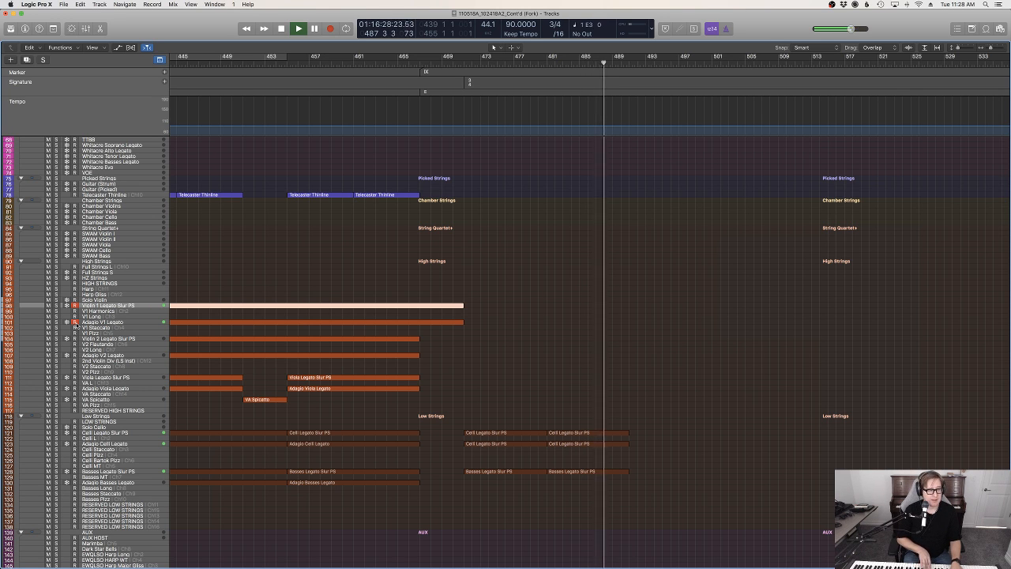
{"action": "key", "text": "space"}
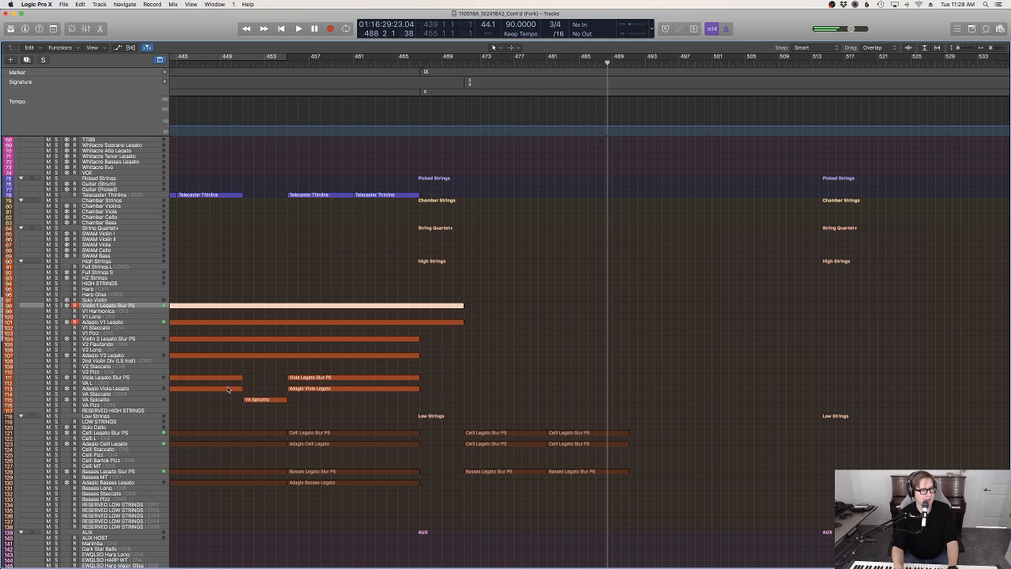
{"action": "left_click", "coordinate": [561, 371]}
Play from just before marker IX through bar 491 and audition the Flute Legato track over the 3/4 section
{"action": "scroll", "coordinate": [561, 370], "scroll_direction": "up", "scroll_amount": 15}
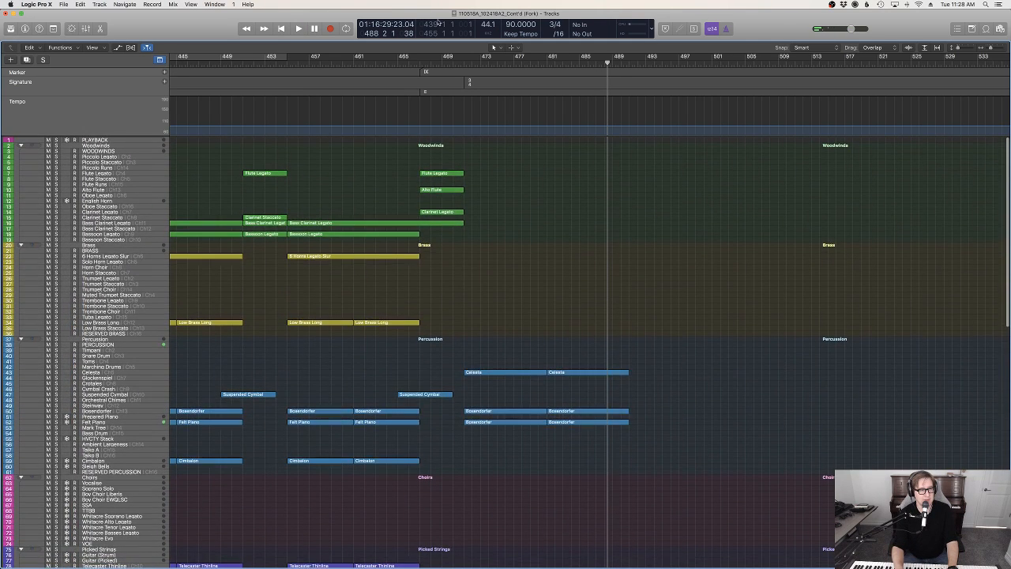
{"action": "left_click", "coordinate": [415, 61]}
{"action": "key", "text": "space"}
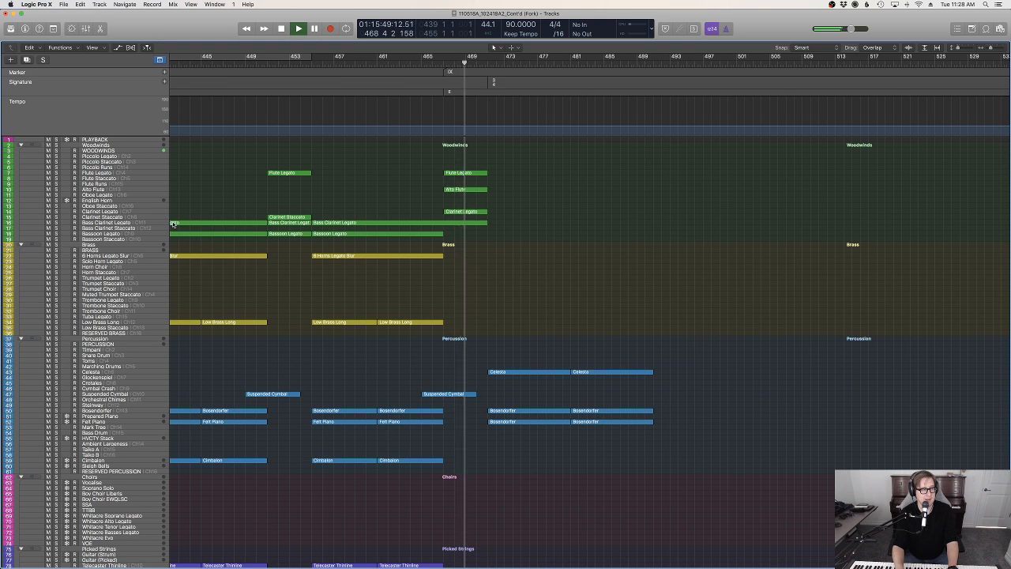
{"action": "left_click", "coordinate": [107, 173]}
{"action": "left_click", "coordinate": [574, 205]}
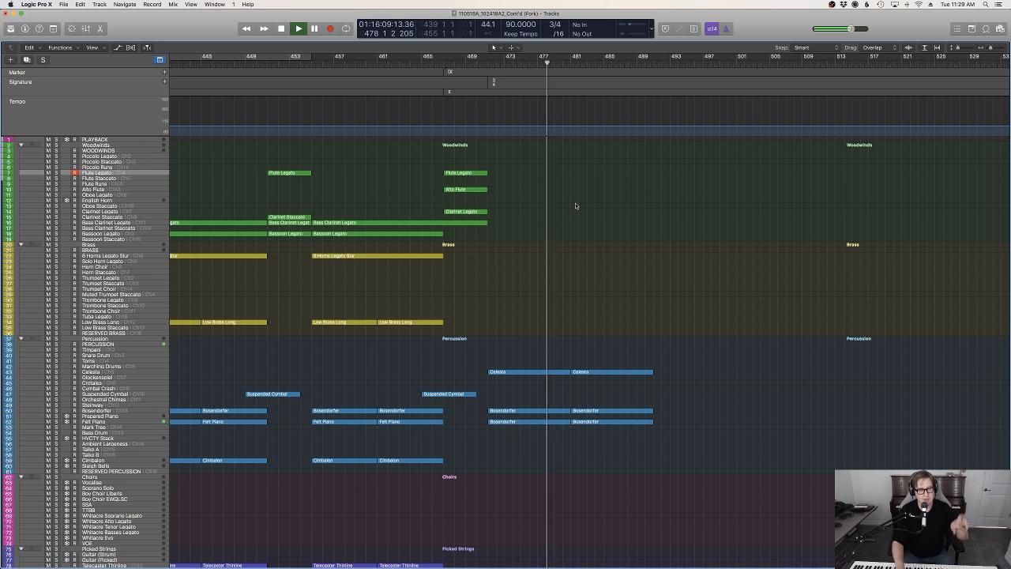
{"action": "scroll", "coordinate": [606, 328], "scroll_direction": "down", "scroll_amount": 3}
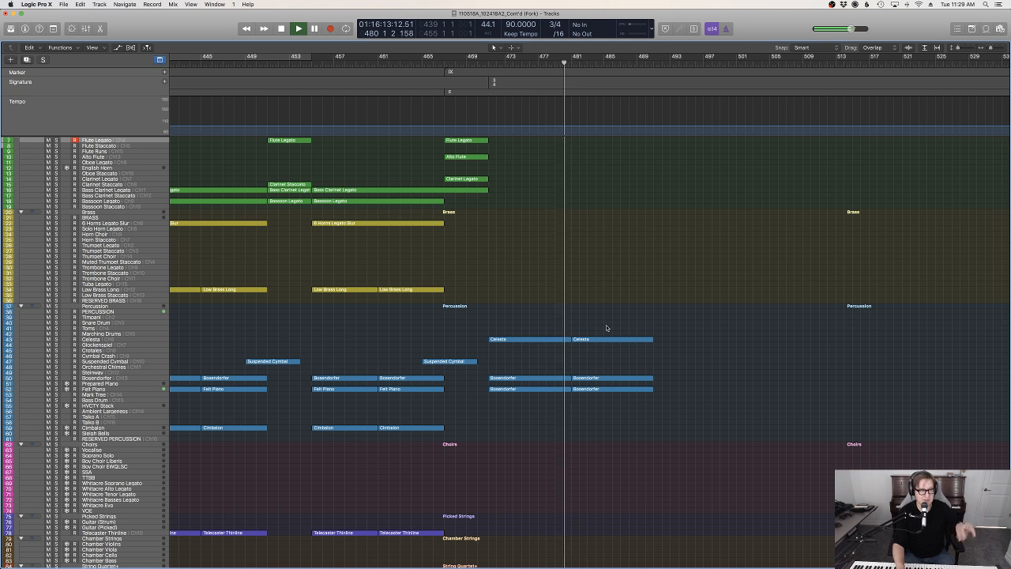
{"action": "scroll", "coordinate": [607, 327], "scroll_direction": "up", "scroll_amount": 3}
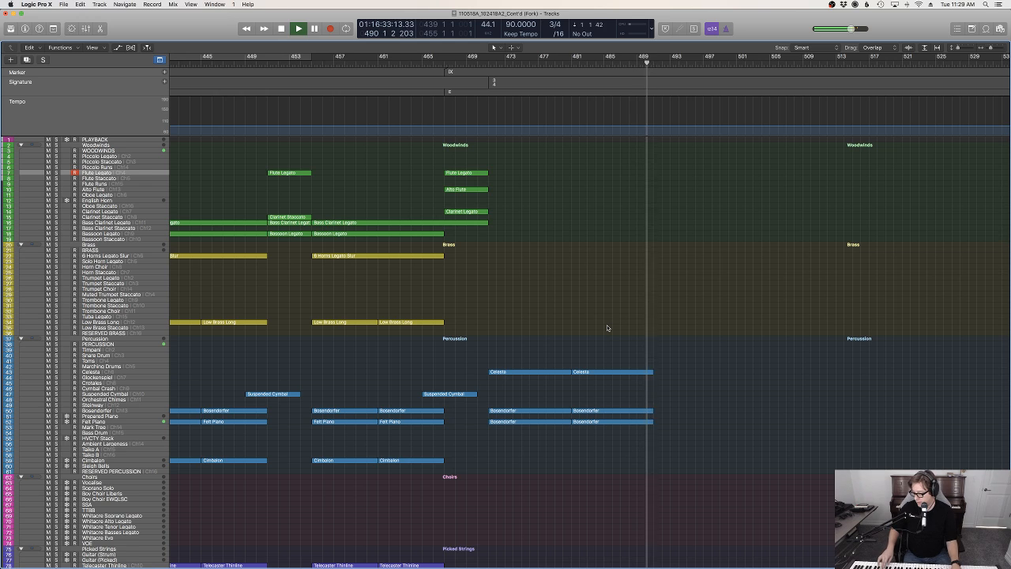
{"action": "key", "text": "space"}
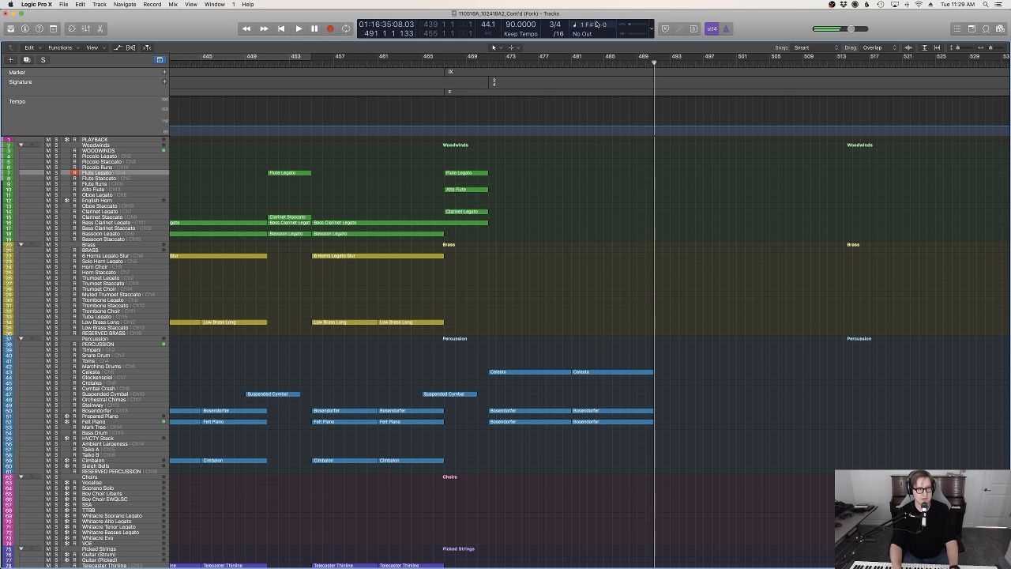
Select the Oboe Legato track and audition an oboe melody over the playback from bar 480
{"action": "left_click", "coordinate": [564, 63]}
{"action": "key", "text": "space"}
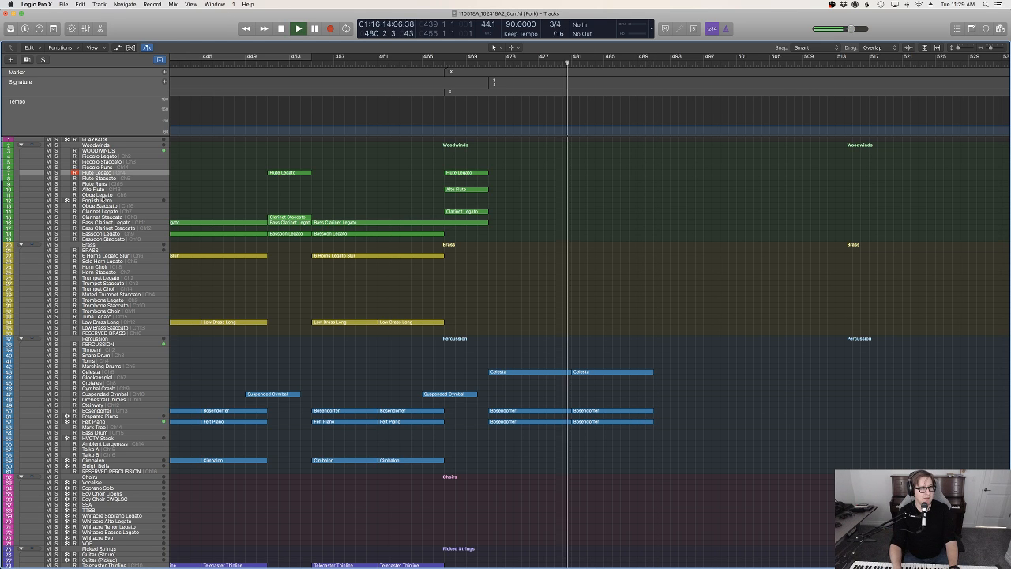
{"action": "key", "text": "space"}
{"action": "key", "text": "Down"}
{"action": "key", "text": "Down"}
{"action": "key", "text": "Down"}
{"action": "key", "text": "Down"}
{"action": "key", "text": "space"}
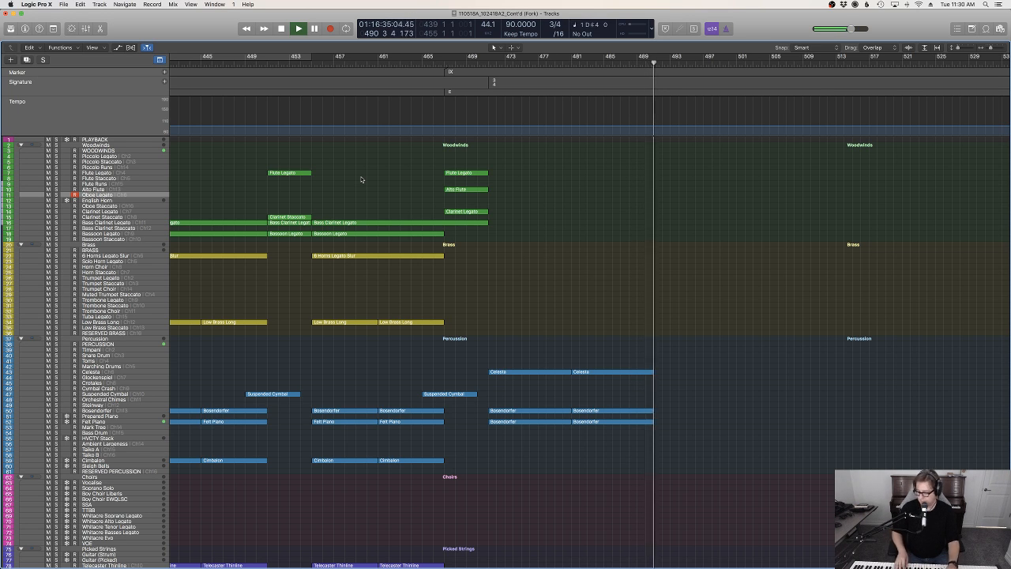
Record the oboe melody on the Oboe Legato track from bar 481 through bar 491
{"action": "left_click", "coordinate": [571, 63]}
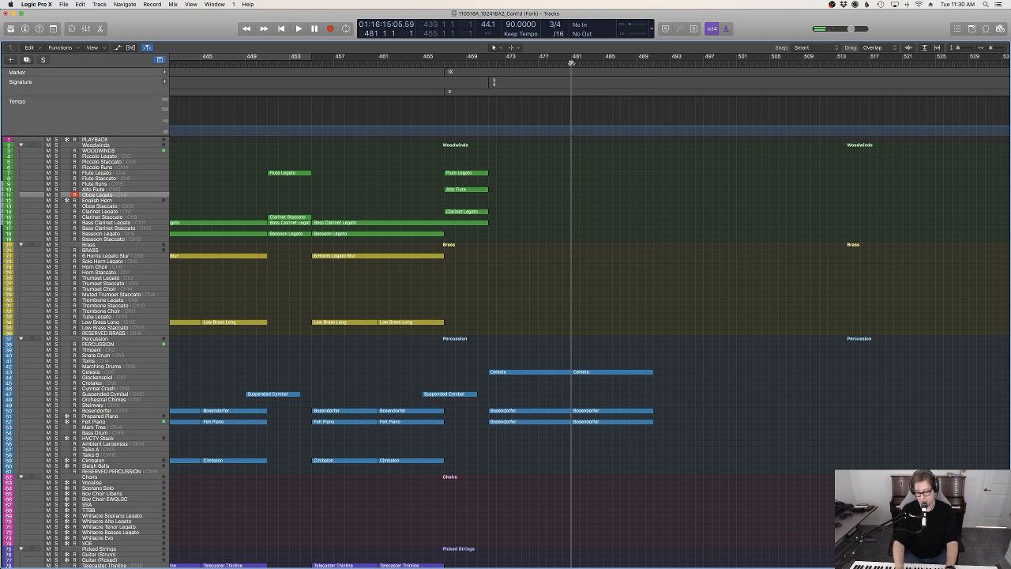
{"action": "key", "text": "space"}
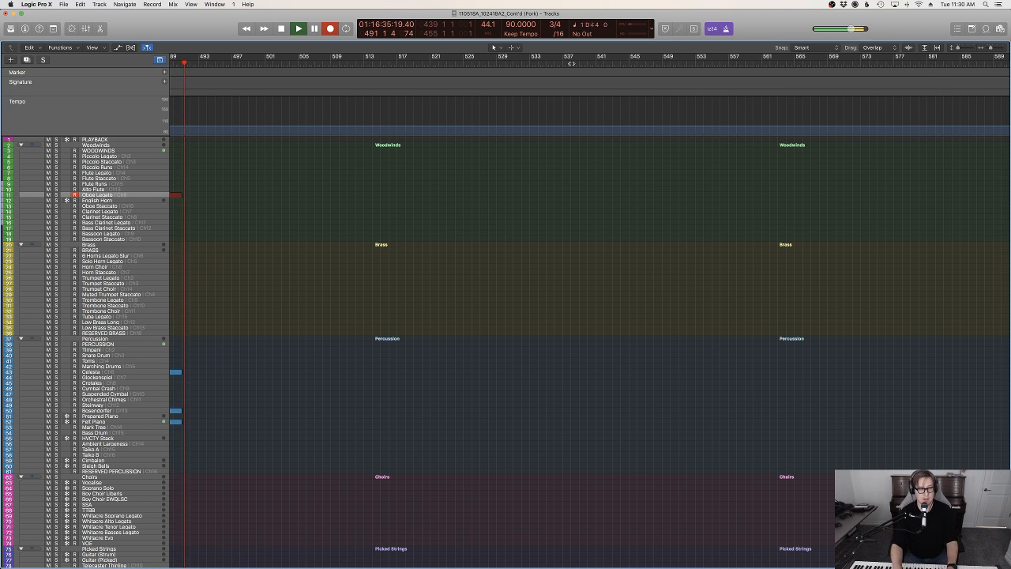
{"action": "key", "text": "space"}
{"action": "scroll", "coordinate": [438, 232], "scroll_direction": "left", "scroll_amount": 10}
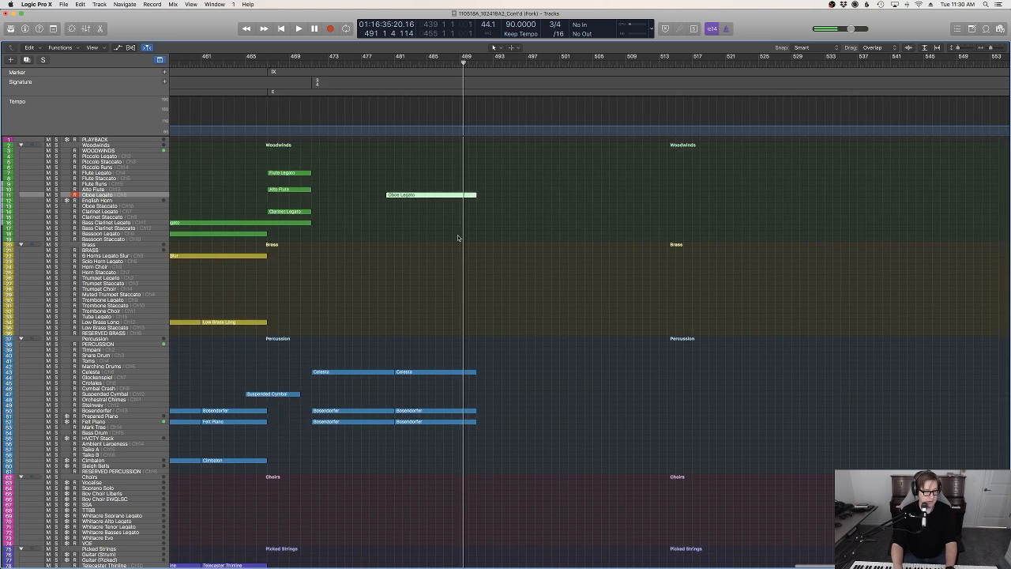
Open the Oboe Legato region in the Piano Roll, show its Expression data and lower the whole curve during playback
{"action": "key", "text": "p"}
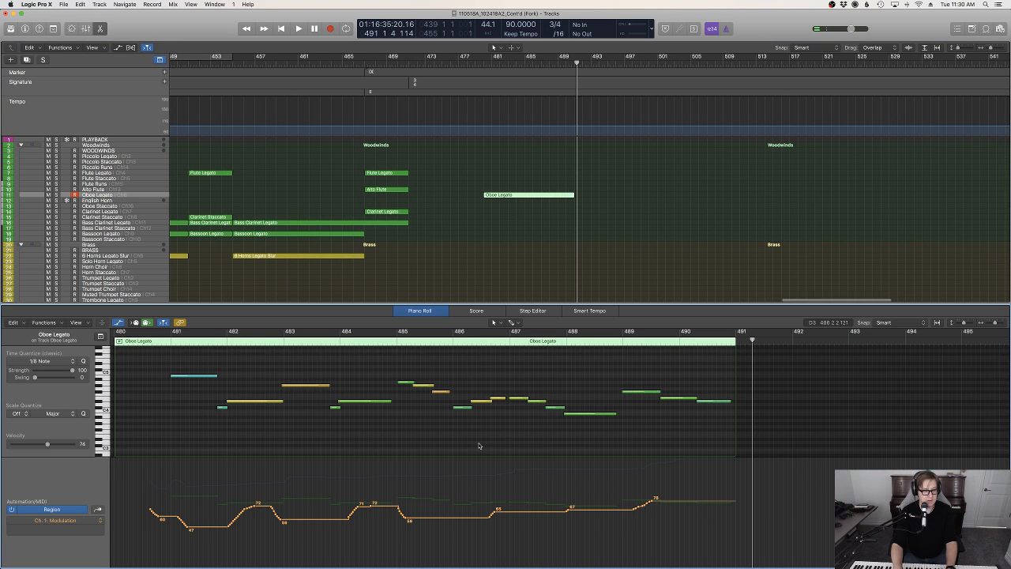
{"action": "key", "text": "ctrl+e"}
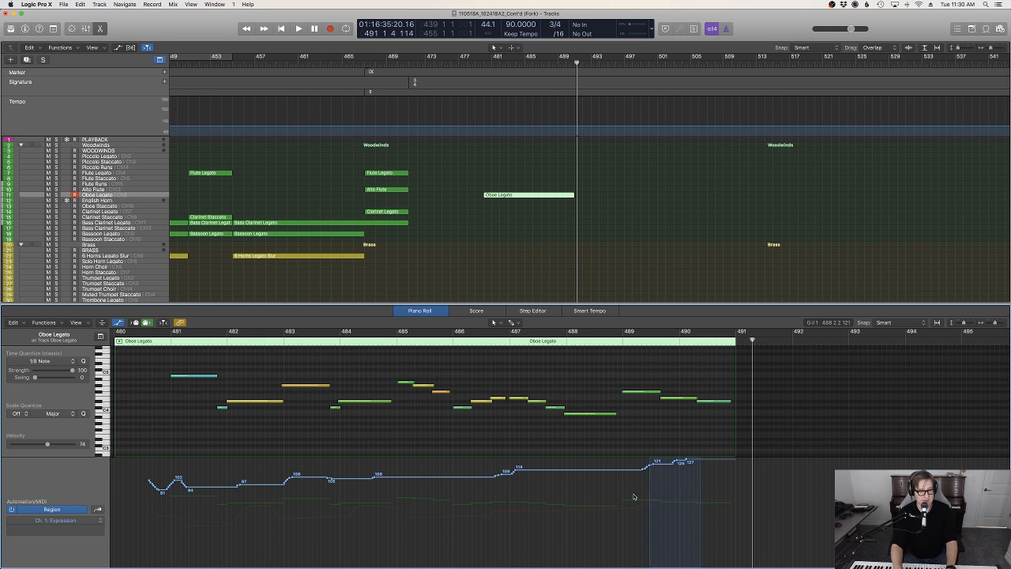
{"action": "left_click_drag", "start_coordinate": [463, 477], "coordinate": [462, 487]}
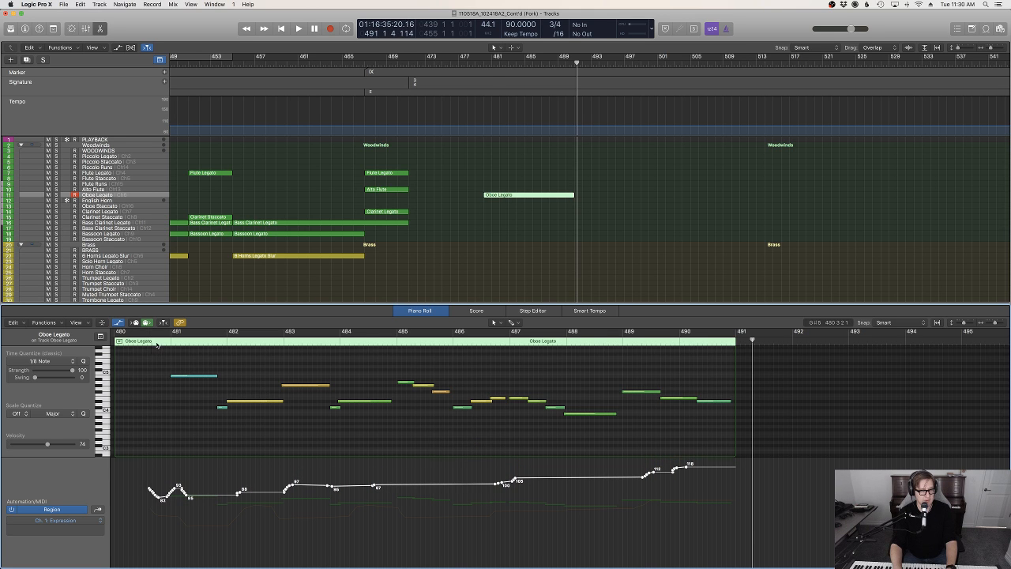
{"action": "key", "text": "space"}
{"action": "left_click_drag", "start_coordinate": [571, 481], "coordinate": [571, 489]}
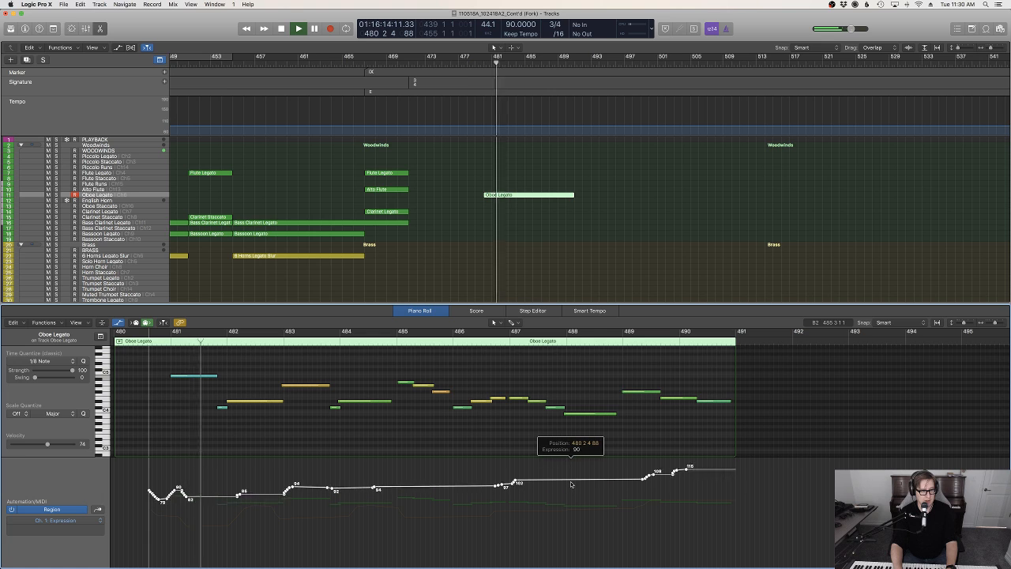
Select the Bassoon Legato track, clear the region selection and close the Piano Roll
{"action": "left_click", "coordinate": [554, 294]}
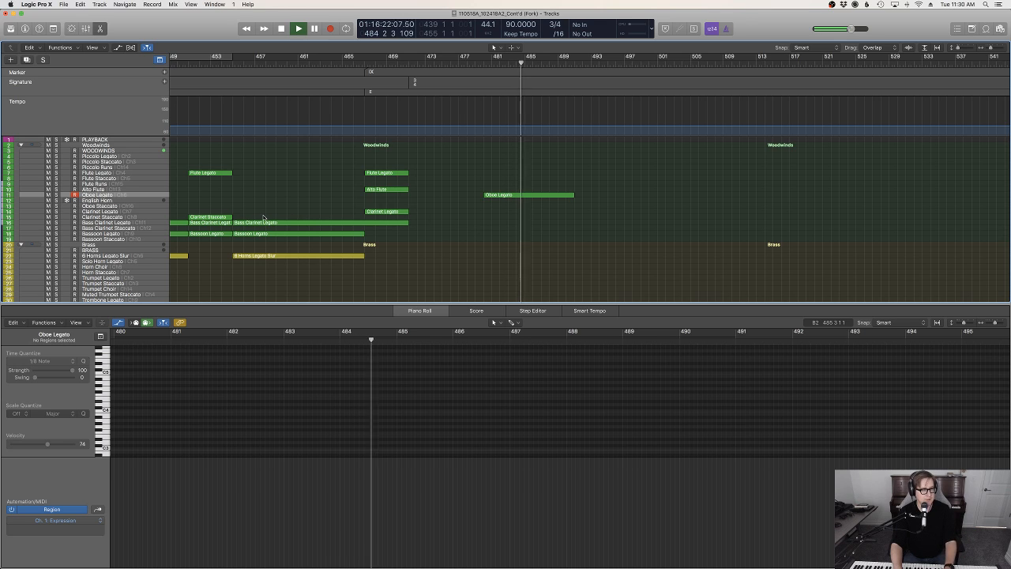
{"action": "left_click", "coordinate": [477, 233]}
{"action": "scroll", "coordinate": [494, 242], "scroll_direction": "down", "scroll_amount": 2}
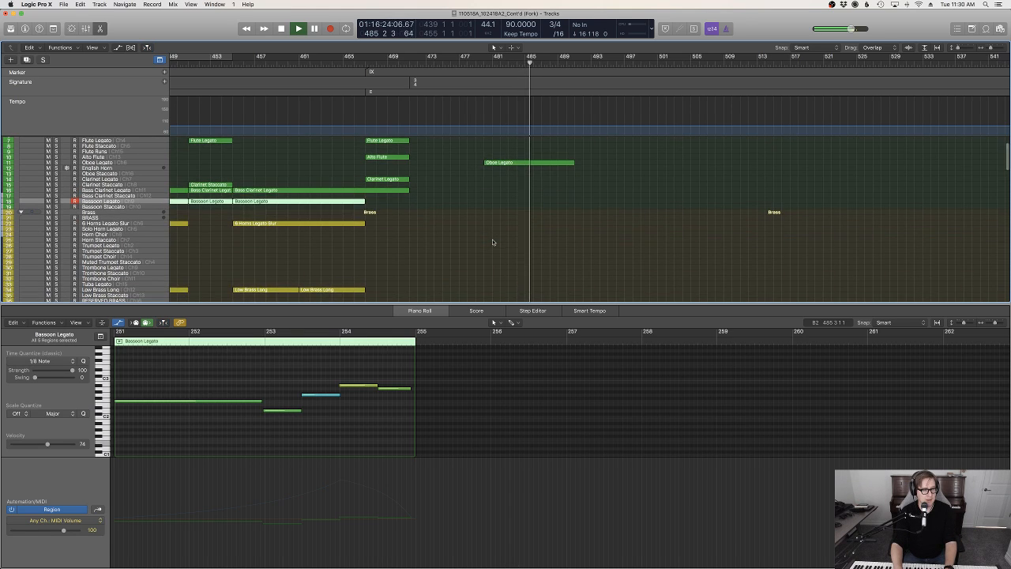
{"action": "left_click", "coordinate": [495, 241]}
{"action": "key", "text": "p"}
Copy the second Celli Legato Slur PS region onto the Bassoon Legato track at bar 480
{"action": "scroll", "coordinate": [497, 244], "scroll_direction": "down", "scroll_amount": 15}
{"action": "scroll", "coordinate": [544, 309], "scroll_direction": "down", "scroll_amount": 2}
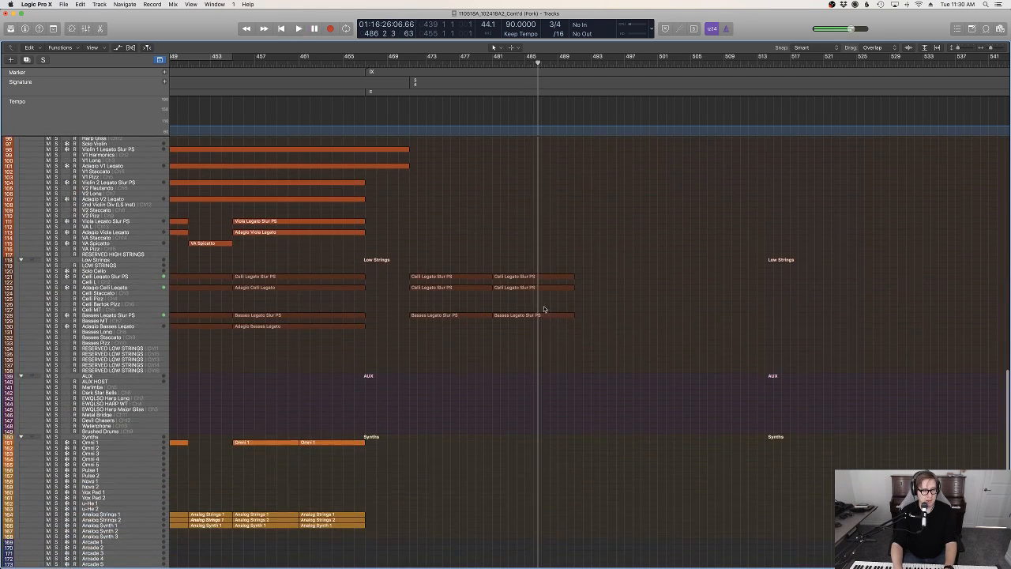
{"action": "scroll", "coordinate": [559, 277], "scroll_direction": "up", "scroll_amount": 20}
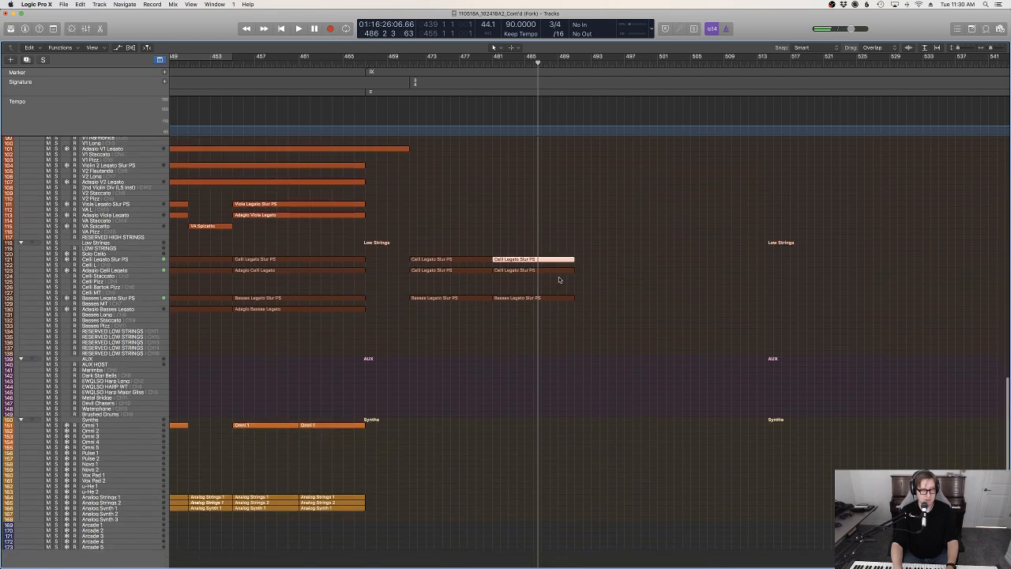
{"action": "left_click", "coordinate": [477, 61]}
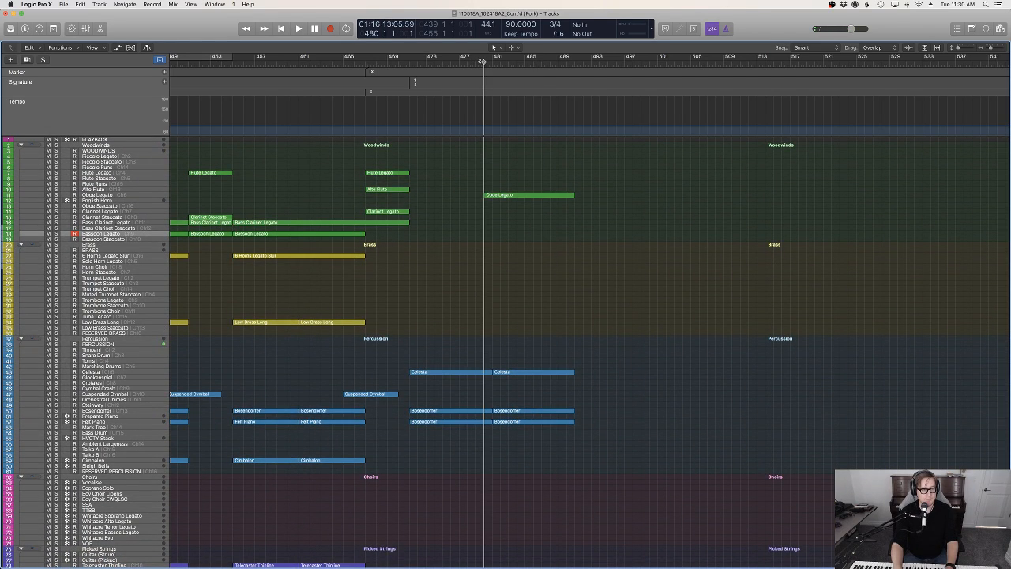
{"action": "key", "text": "shift+period"}
Audition the bassoon copy with the oboe, review the percussion and string parts, and set the playhead at bar 481
{"action": "key", "text": "space"}
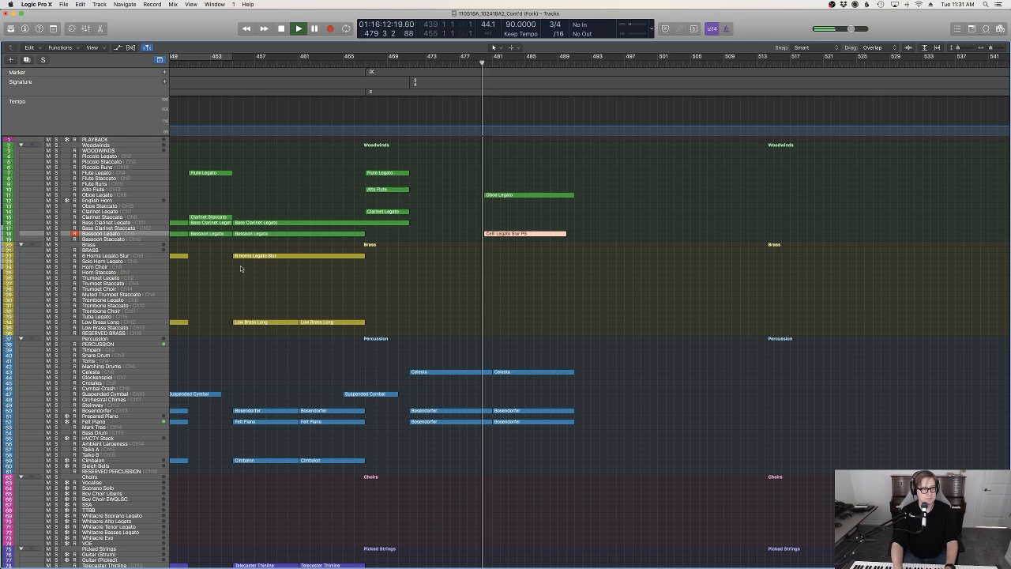
{"action": "key", "text": "s"}
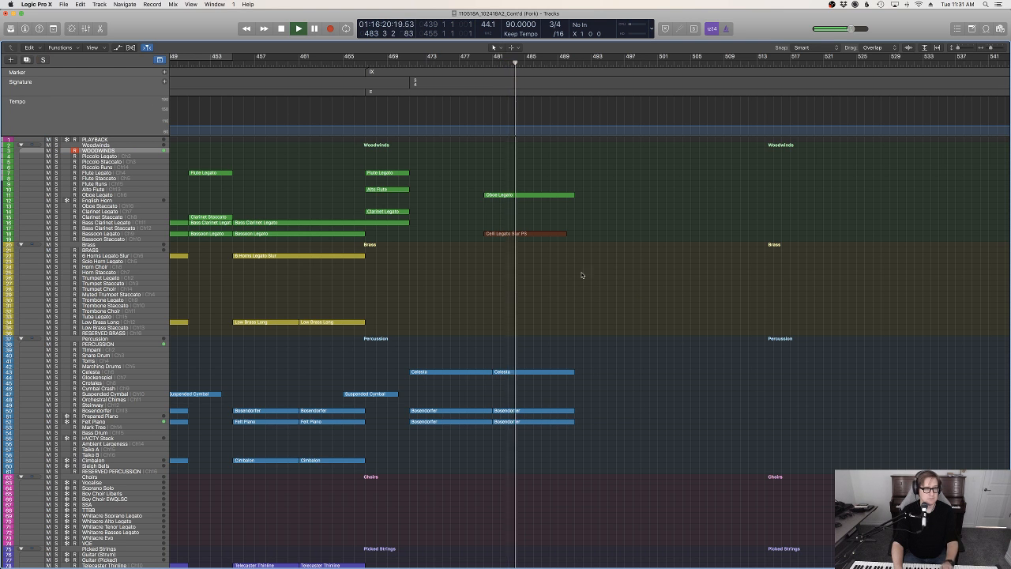
{"action": "scroll", "coordinate": [582, 269], "scroll_direction": "down", "scroll_amount": 10}
{"action": "scroll", "coordinate": [582, 243], "scroll_direction": "up", "scroll_amount": 10}
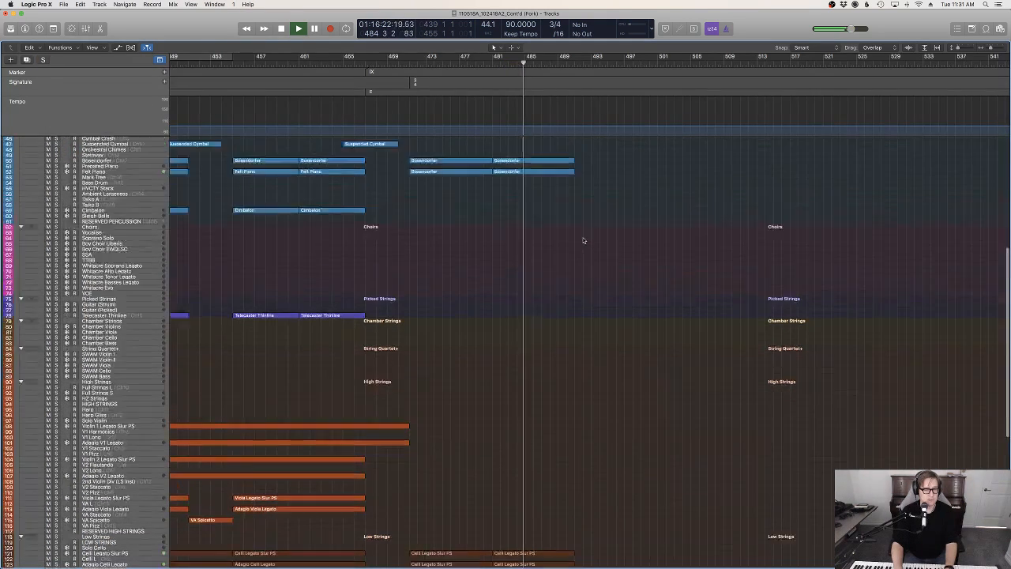
{"action": "scroll", "coordinate": [557, 305], "scroll_direction": "down", "scroll_amount": 12}
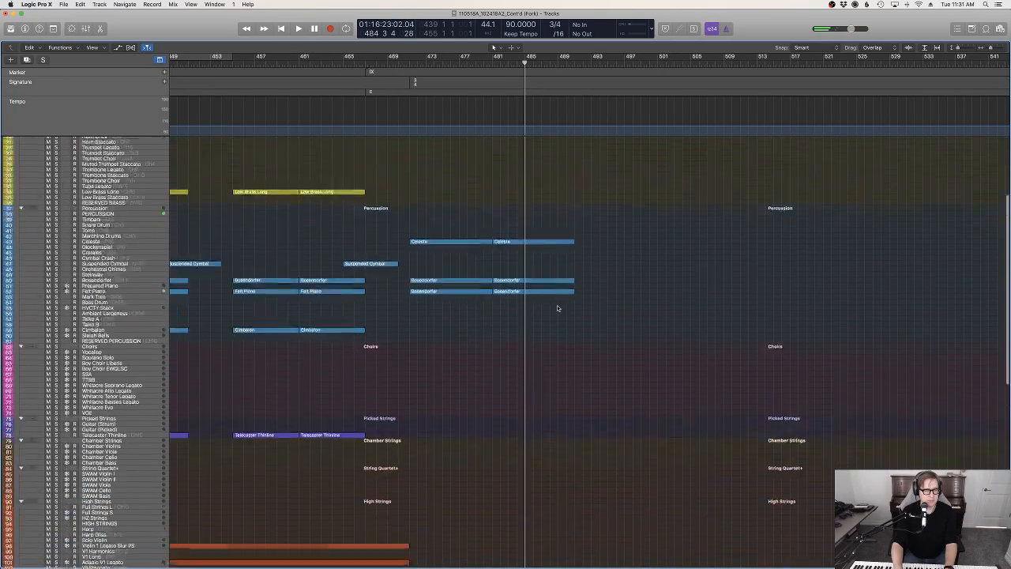
{"action": "left_click_drag", "start_coordinate": [486, 61], "coordinate": [491, 62]}
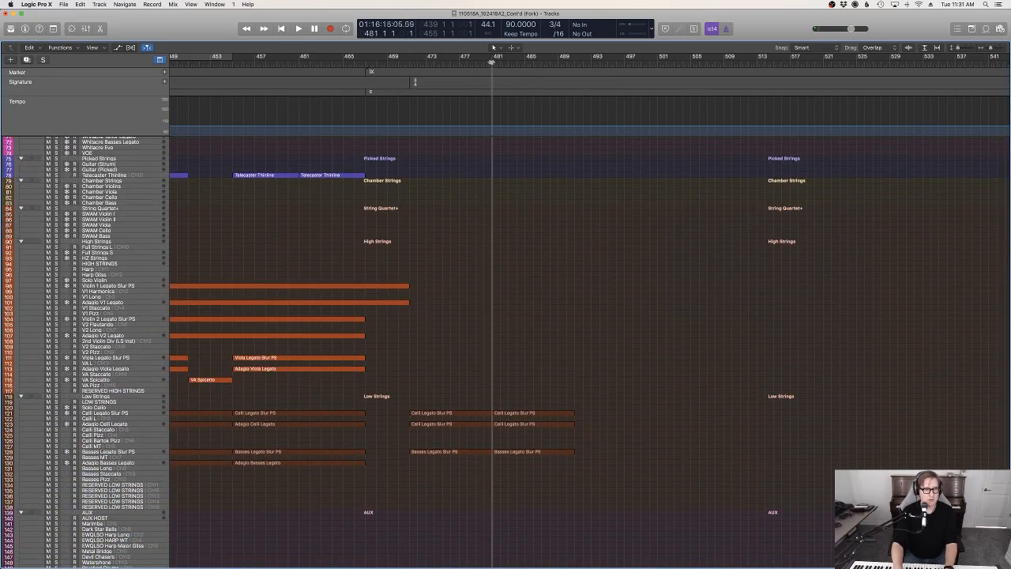
{"action": "scroll", "coordinate": [533, 182], "scroll_direction": "up", "scroll_amount": 12}
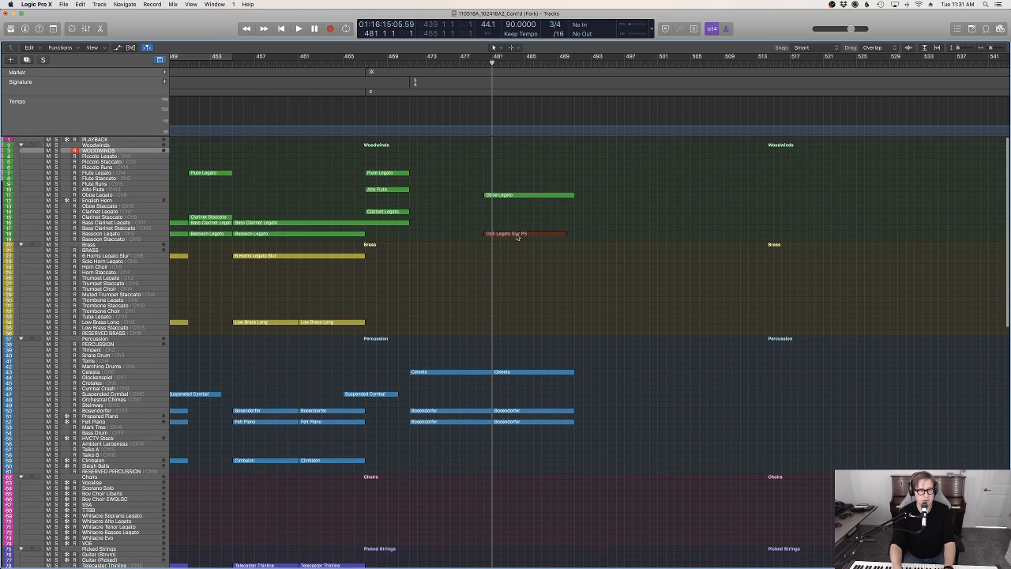
Move the Celli Legato Slur PS copy on the Bassoon Legato track to start at bar 481 and play the passage
{"action": "left_click_drag", "start_coordinate": [525, 236], "coordinate": [534, 236]}
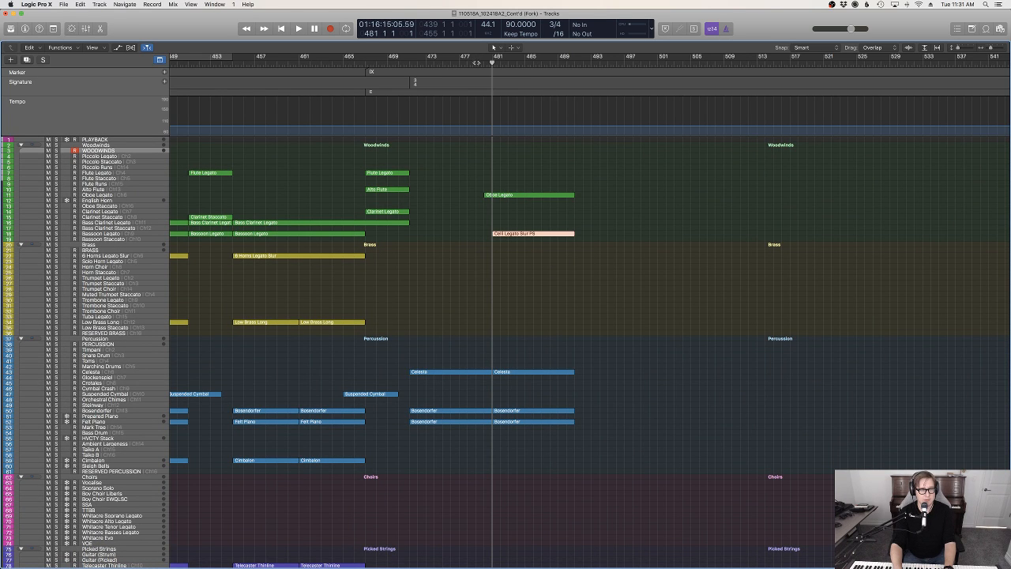
{"action": "double_click", "coordinate": [476, 61]}
{"action": "left_click", "coordinate": [596, 246]}
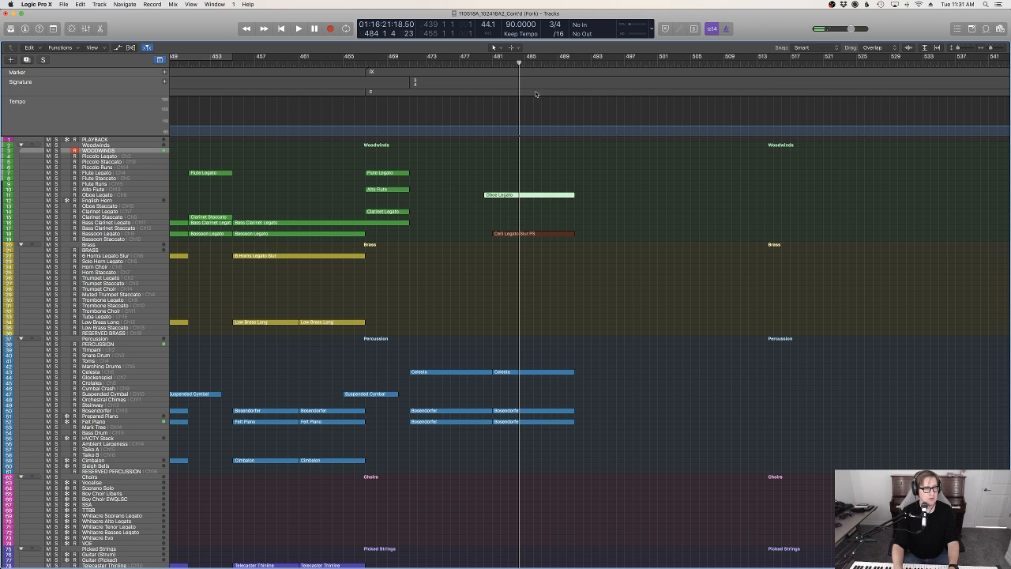
Copy the Oboe Legato region onto the Flute Legato track at its original position, remove it from the Oboe Legato track and audition the change
{"action": "key", "text": "Down"}
{"action": "key", "text": "Down"}
{"action": "key", "text": "Down"}
{"action": "key", "text": "Down"}
{"action": "left_click", "coordinate": [484, 62]}
{"action": "left_click", "coordinate": [585, 168], "text": "shift"}
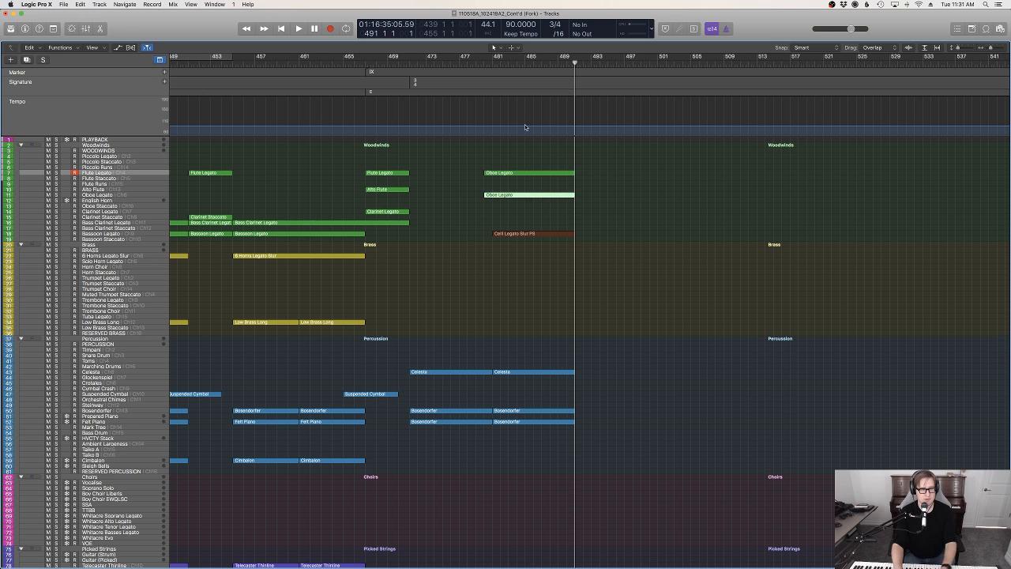
{"action": "double_click", "coordinate": [476, 63]}
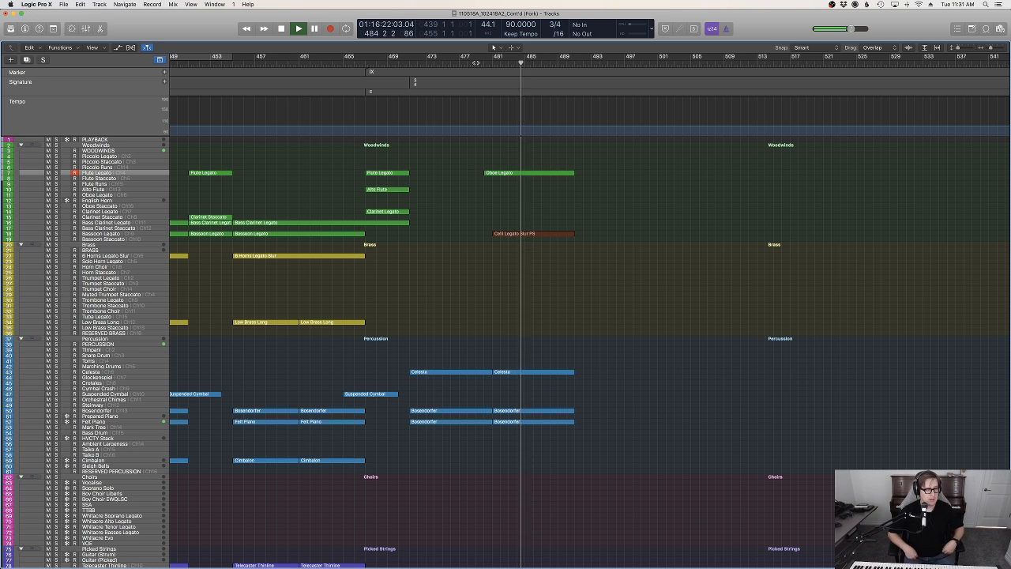
Open the Oboe Legato region on the Flute Legato track in the Piano Roll, select all its notes and show Note Velocity
{"action": "scroll", "coordinate": [670, 238], "scroll_direction": "down", "scroll_amount": 15}
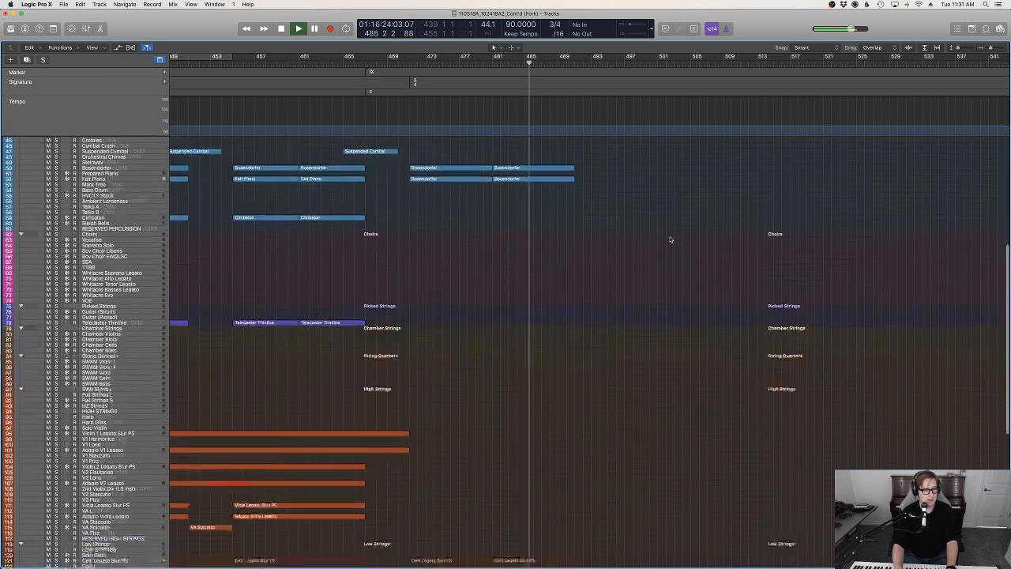
{"action": "scroll", "coordinate": [670, 238], "scroll_direction": "up", "scroll_amount": 15}
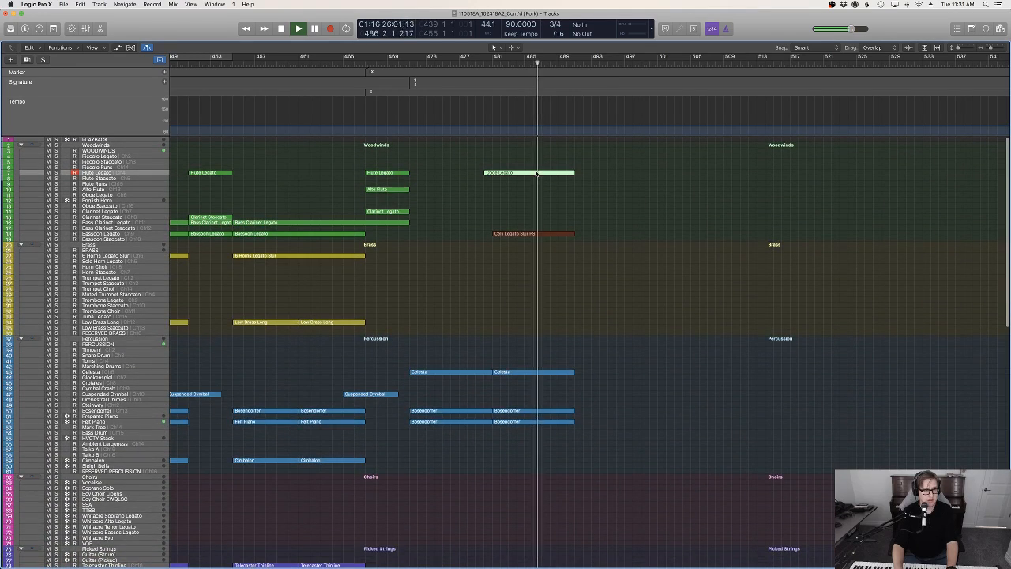
{"action": "key", "text": "e"}
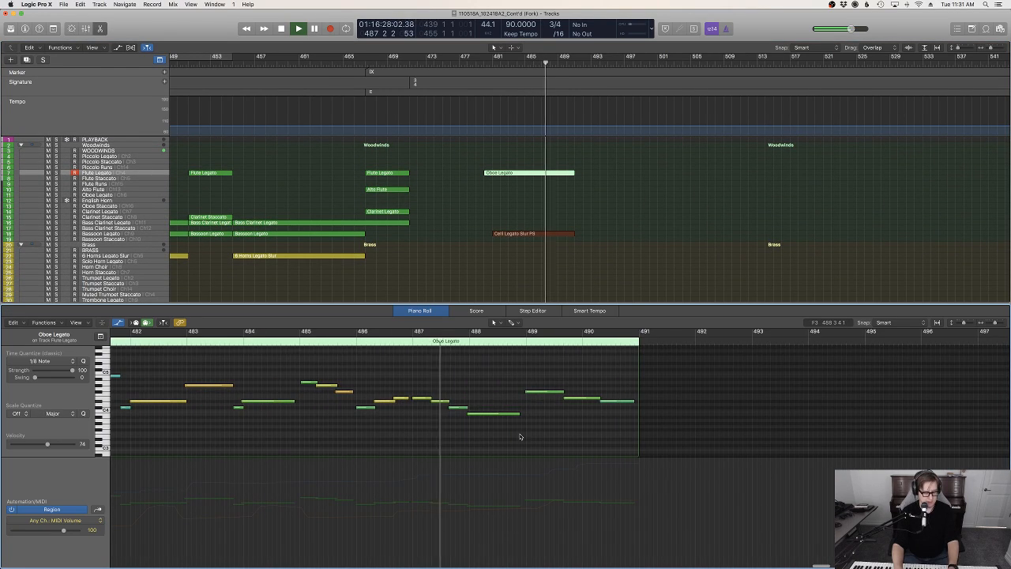
{"action": "key", "text": "super+a"}
{"action": "scroll", "coordinate": [521, 436], "scroll_direction": "left", "scroll_amount": 10}
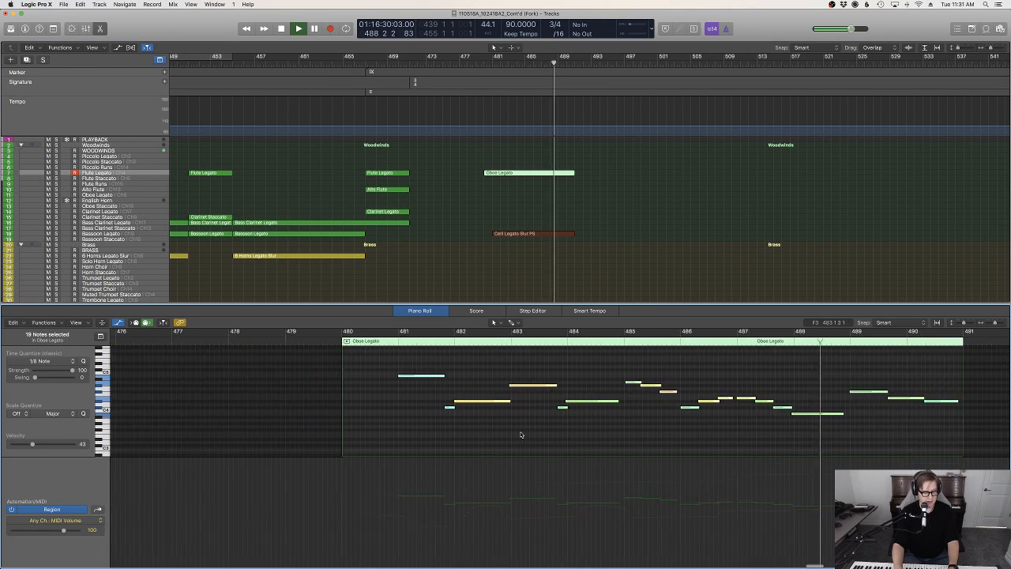
{"action": "key", "text": "ctrl+super+v"}
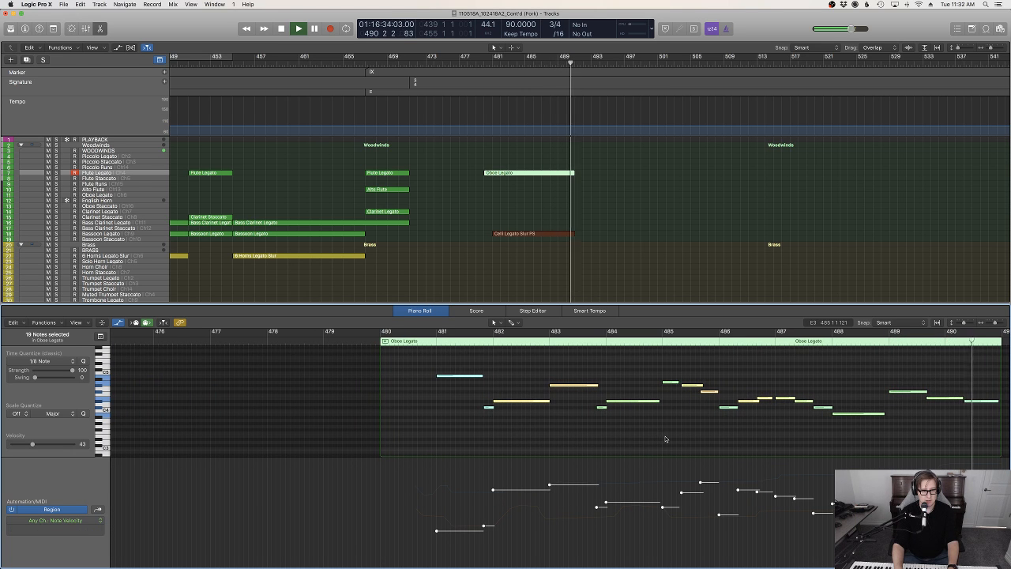
Lengthen the A4 note at bar 485 to overlap the following note, audition the flute line and close the Piano Roll
{"action": "left_click", "coordinate": [410, 362]}
{"action": "left_click", "coordinate": [676, 384]}
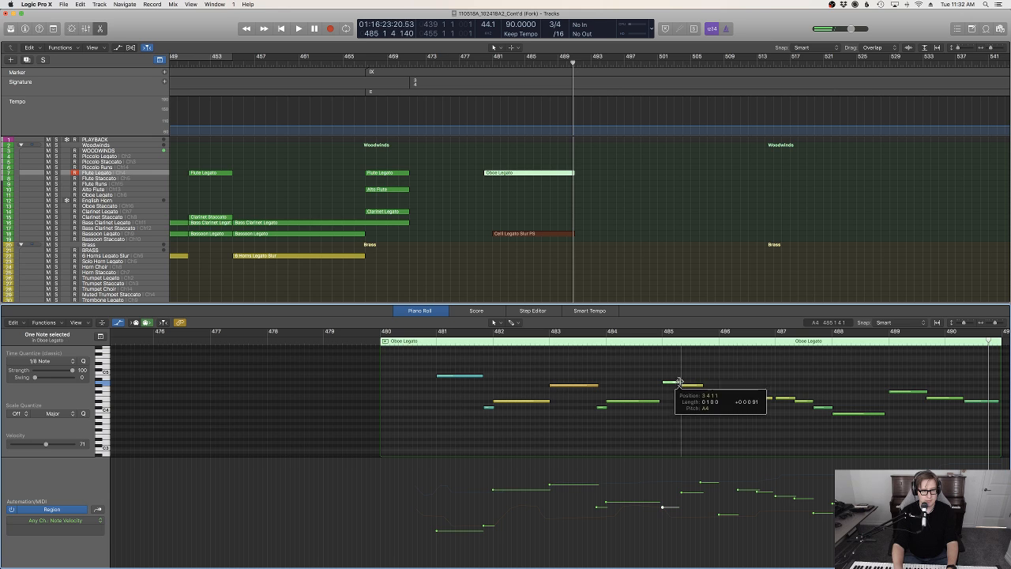
{"action": "double_click", "coordinate": [425, 345]}
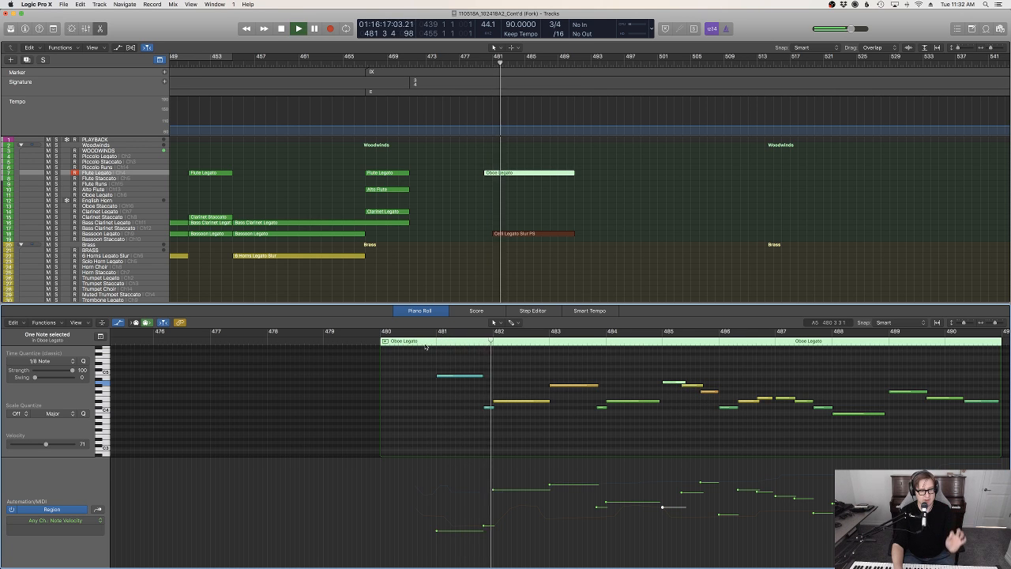
{"action": "left_click", "coordinate": [687, 247]}
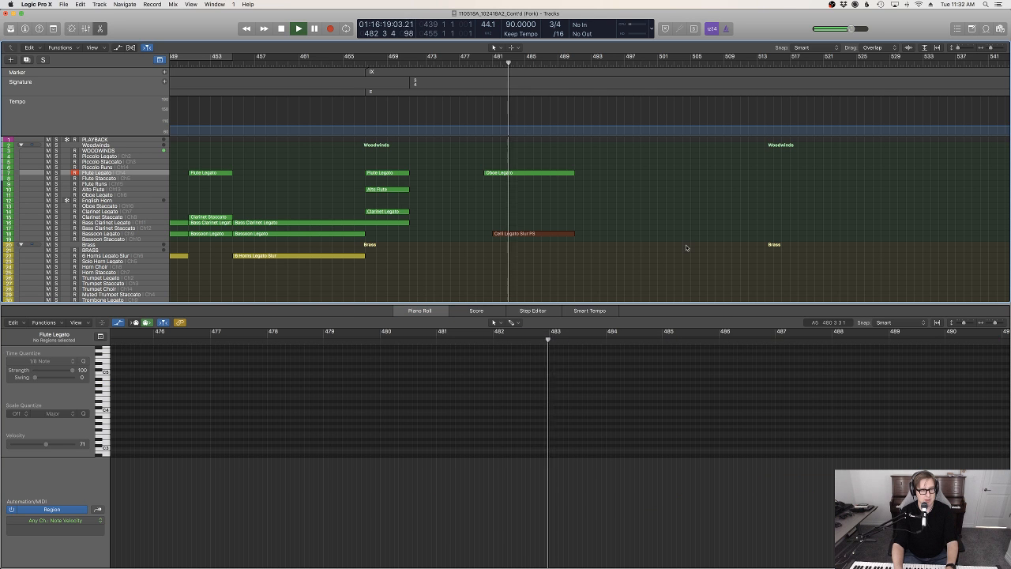
{"action": "key", "text": "p"}
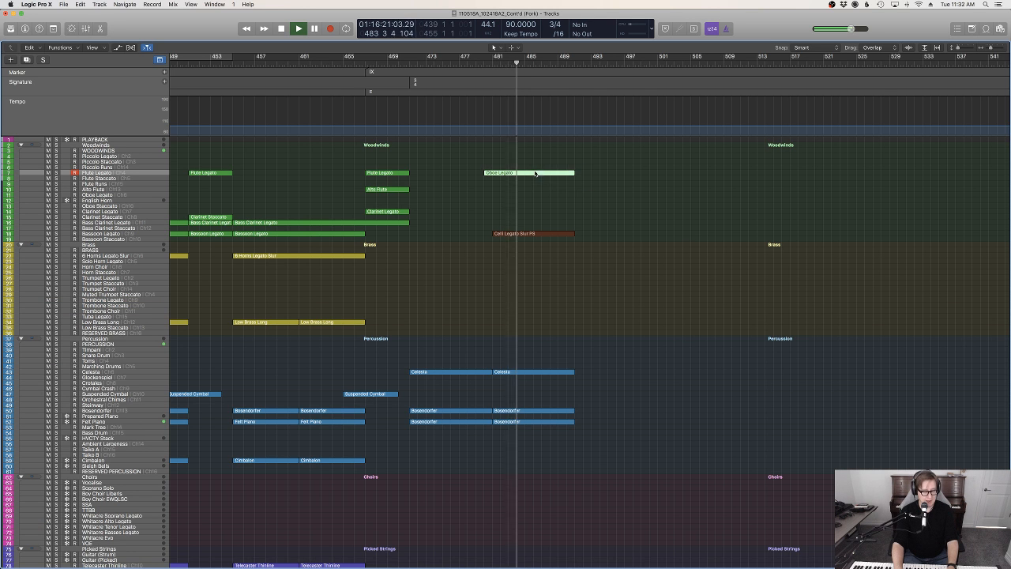
Copy the Flute Legato track's Oboe Legato region onto the Violin 1 Legato Slur PS track at its original position
{"action": "scroll", "coordinate": [603, 232], "scroll_direction": "down", "scroll_amount": 2}
{"action": "scroll", "coordinate": [603, 232], "scroll_direction": "down", "scroll_amount": 15}
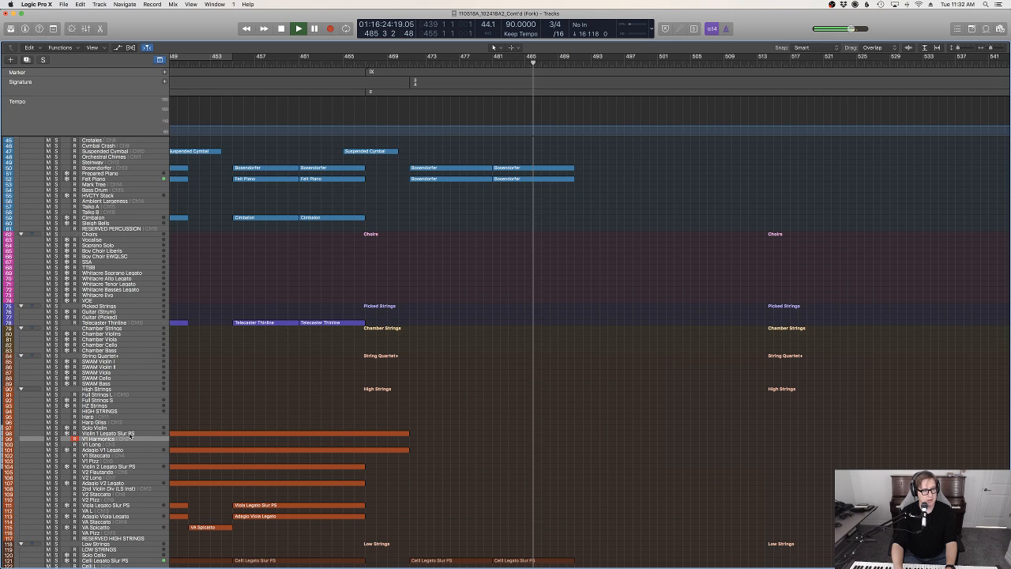
{"action": "left_click", "coordinate": [126, 434]}
{"action": "left_click", "coordinate": [80, 4]}
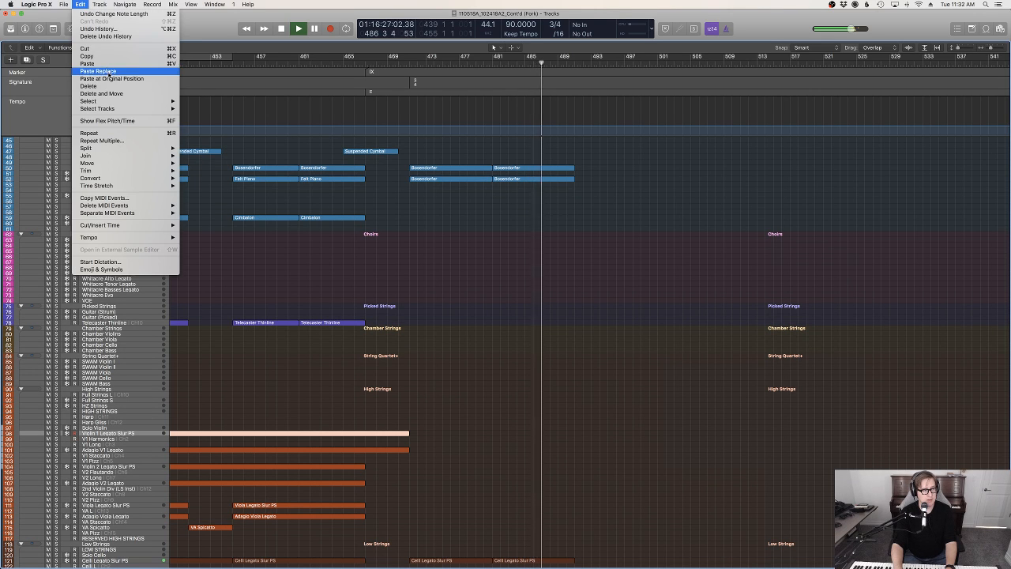
{"action": "left_click", "coordinate": [593, 264]}
{"action": "key", "text": "alt+super+v"}
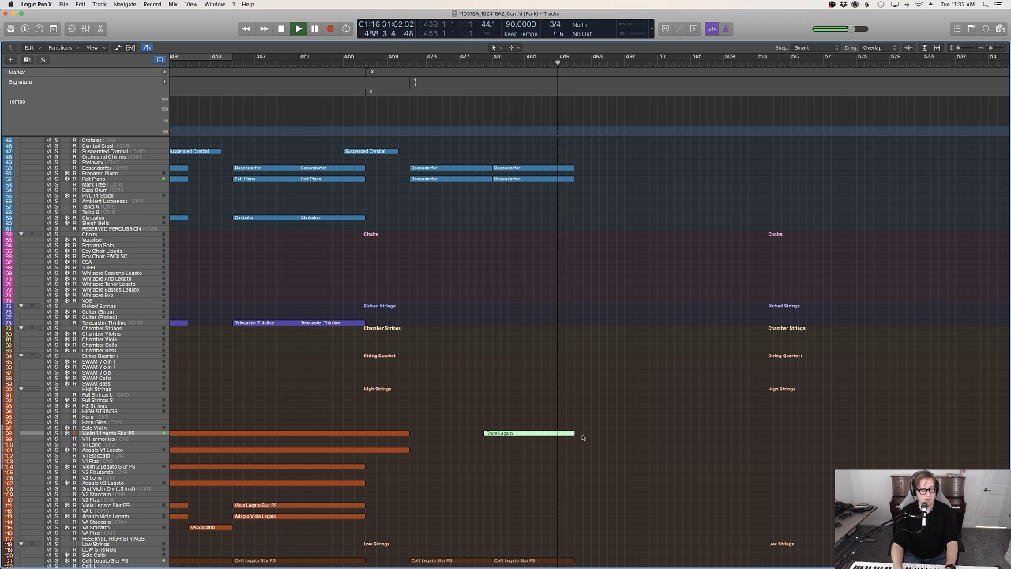
Open the violin copy in the Piano Roll, lower its whole Expression curve and play it back
{"action": "key", "text": "p"}
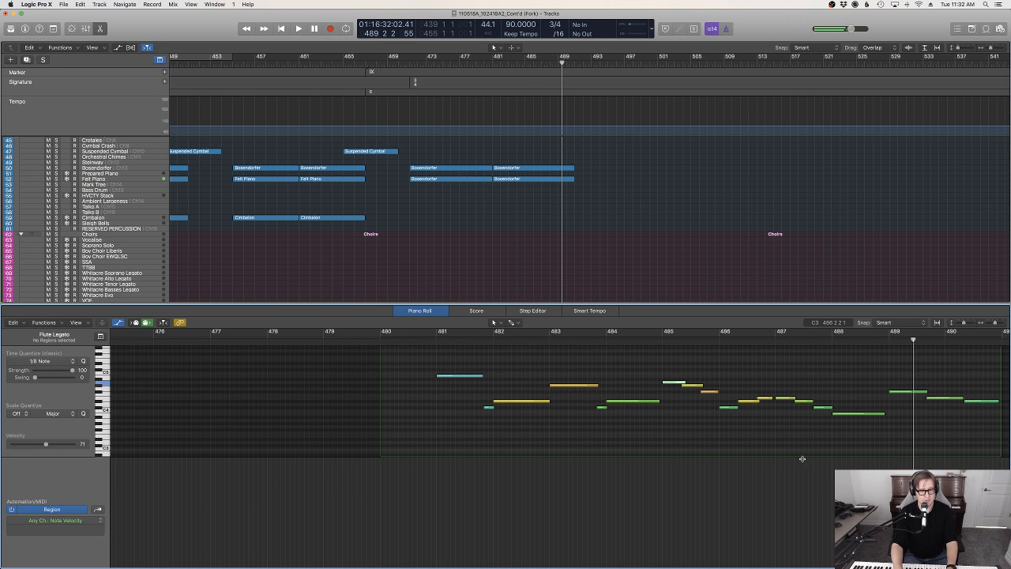
{"action": "scroll", "coordinate": [803, 459], "scroll_direction": "right", "scroll_amount": 3}
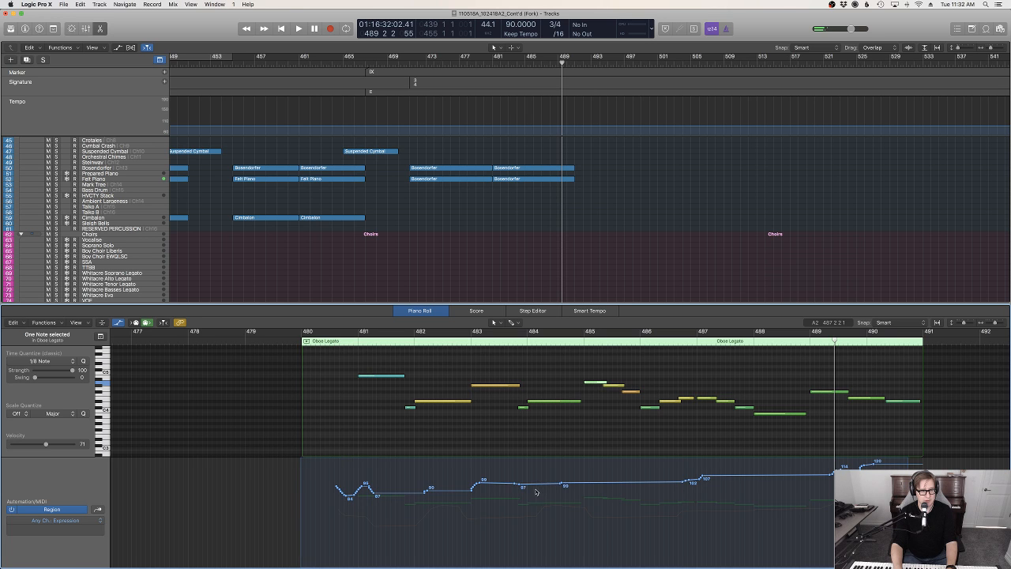
{"action": "left_click_drag", "start_coordinate": [536, 491], "coordinate": [536, 527]}
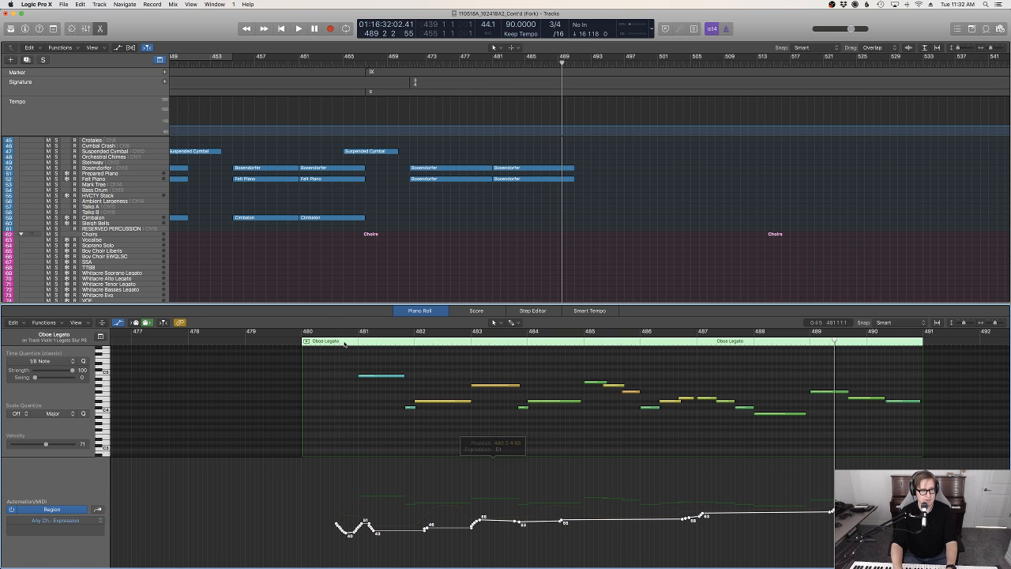
{"action": "key", "text": "space"}
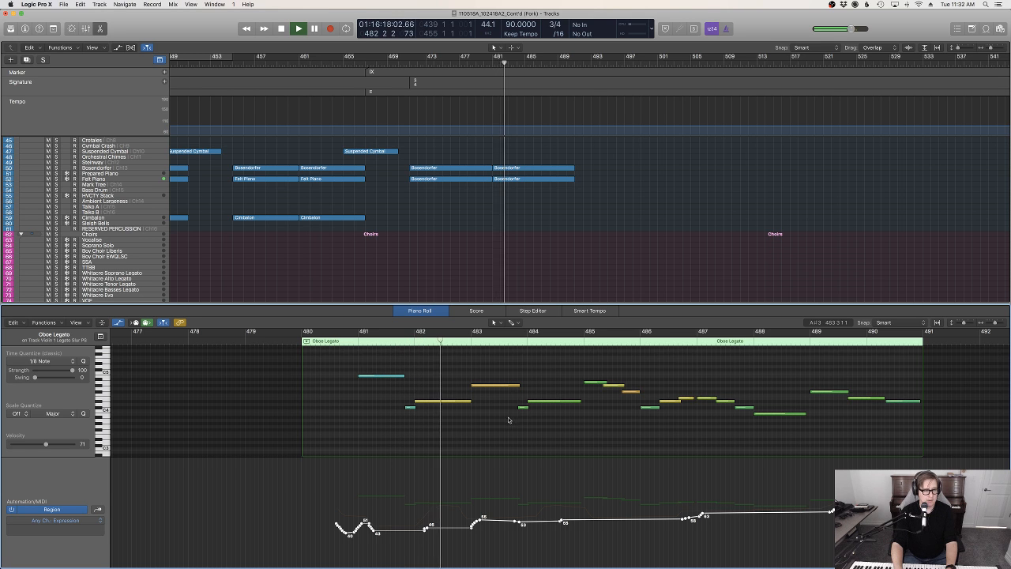
Reselect the Oboe Legato region on the Violin 1 Legato Slur PS track and raise its whole Expression curve by about 10
{"action": "left_click", "coordinate": [524, 260]}
{"action": "scroll", "coordinate": [568, 282], "scroll_direction": "down", "scroll_amount": 5}
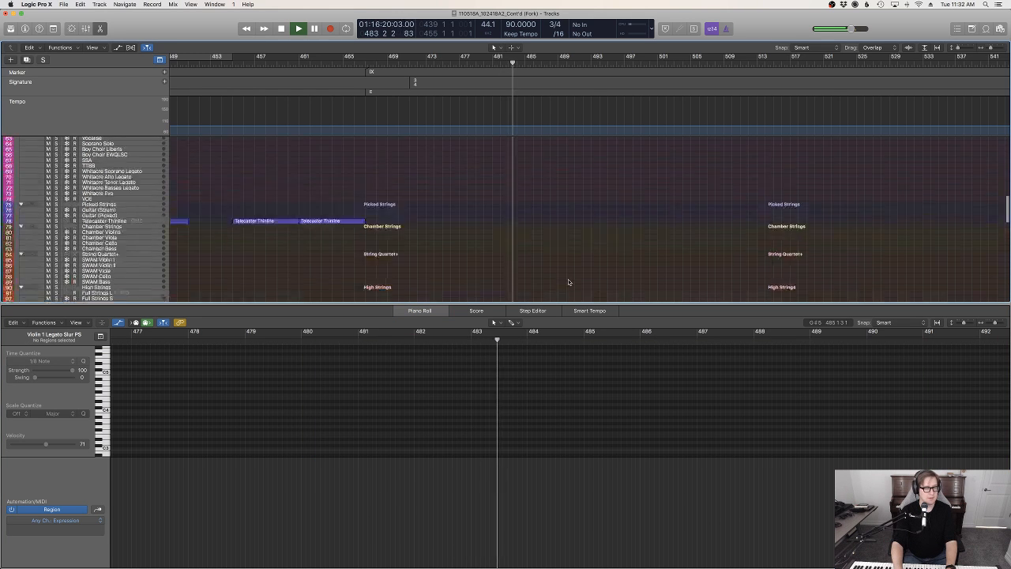
{"action": "scroll", "coordinate": [568, 282], "scroll_direction": "down", "scroll_amount": 8}
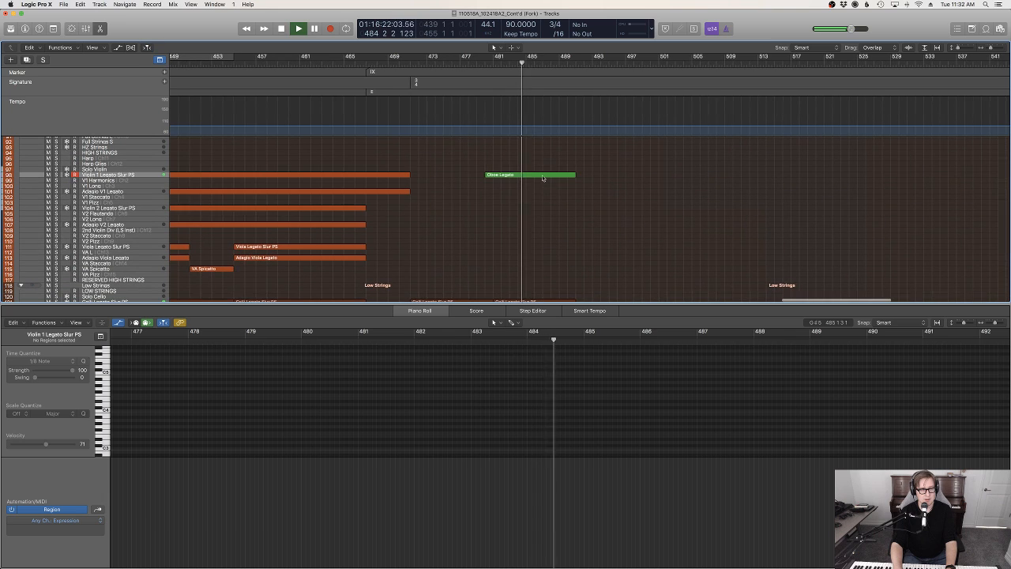
{"action": "left_click", "coordinate": [543, 175]}
{"action": "left_click_drag", "start_coordinate": [901, 435], "coordinate": [335, 365]}
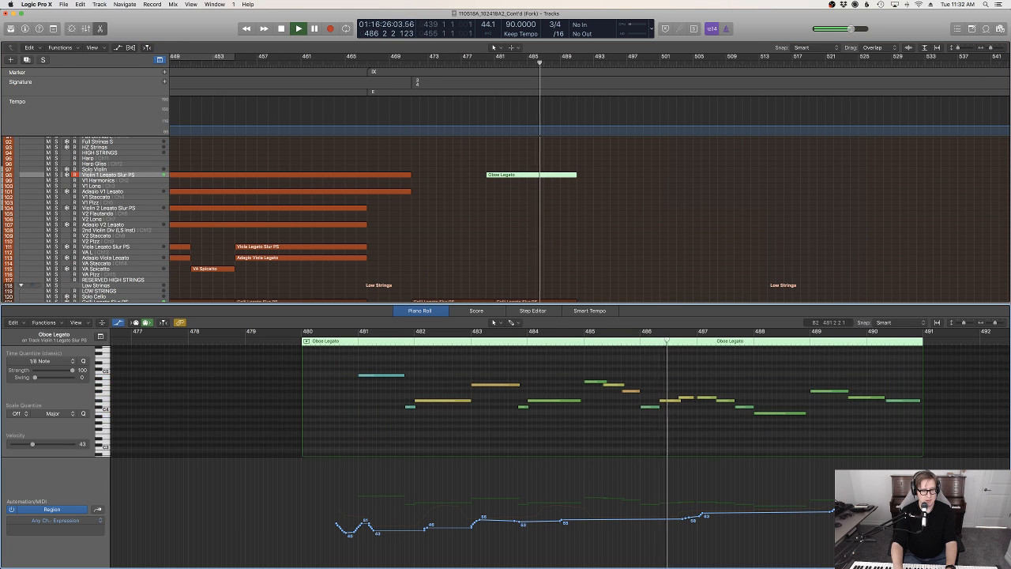
{"action": "left_click_drag", "start_coordinate": [414, 530], "coordinate": [415, 522]}
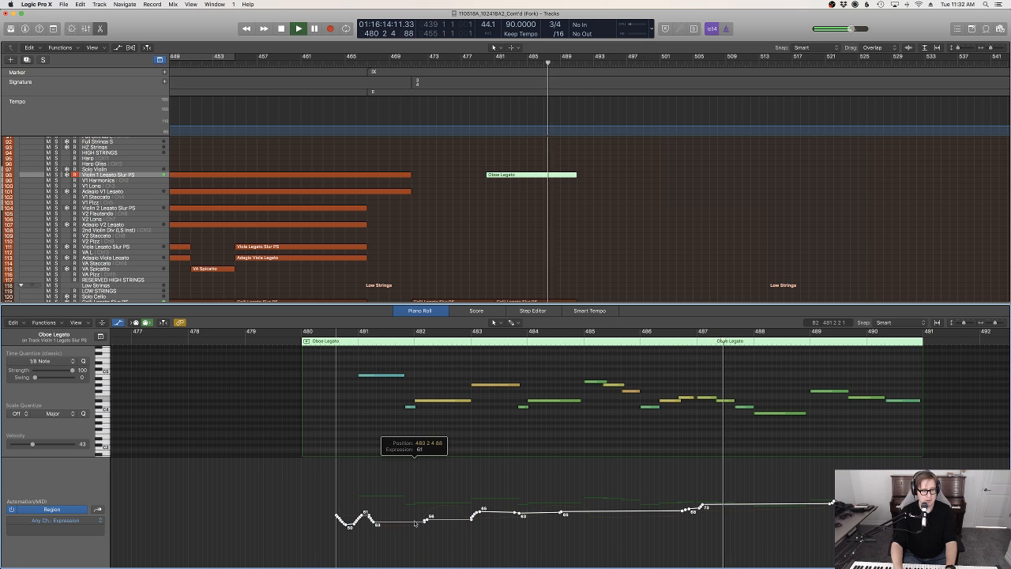
Show Note Velocity for the violin copy and raise all of its notes to velocity 127
{"action": "key", "text": "super+a"}
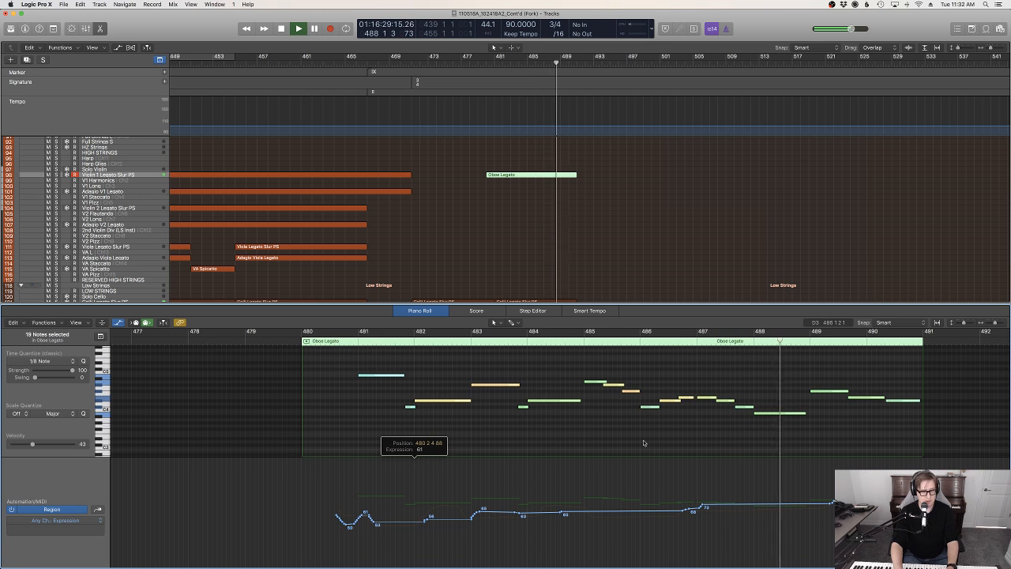
{"action": "key", "text": "ctrl+super+n"}
{"action": "left_click_drag", "start_coordinate": [645, 515], "coordinate": [879, 365]}
{"action": "left_click", "coordinate": [817, 429]}
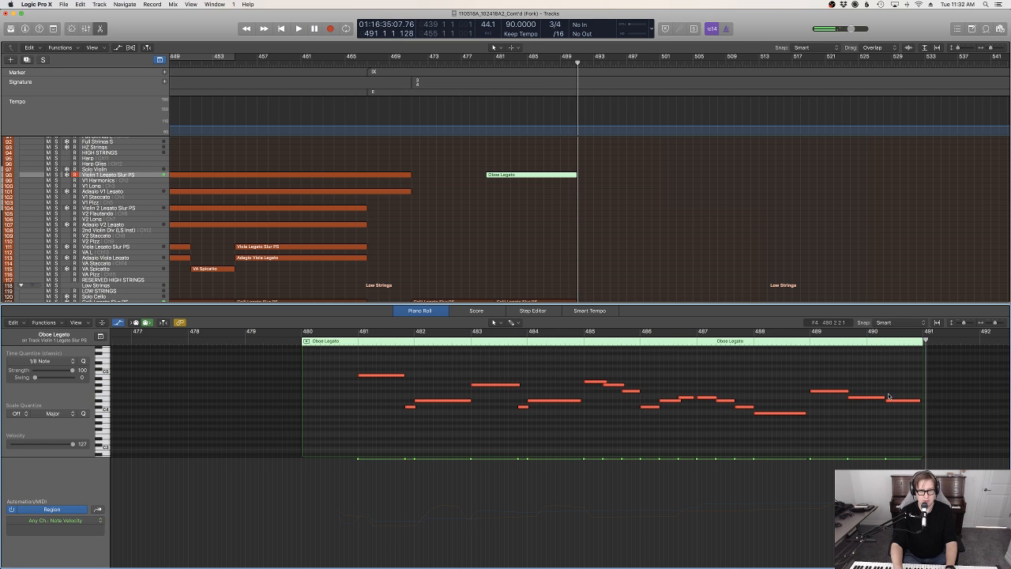
Extend the end of the E4 note starting at 489 3 slightly further over the region's last note
{"action": "key", "text": "super+Right"}
{"action": "key", "text": "super+Right"}
{"action": "key", "text": "super+Right"}
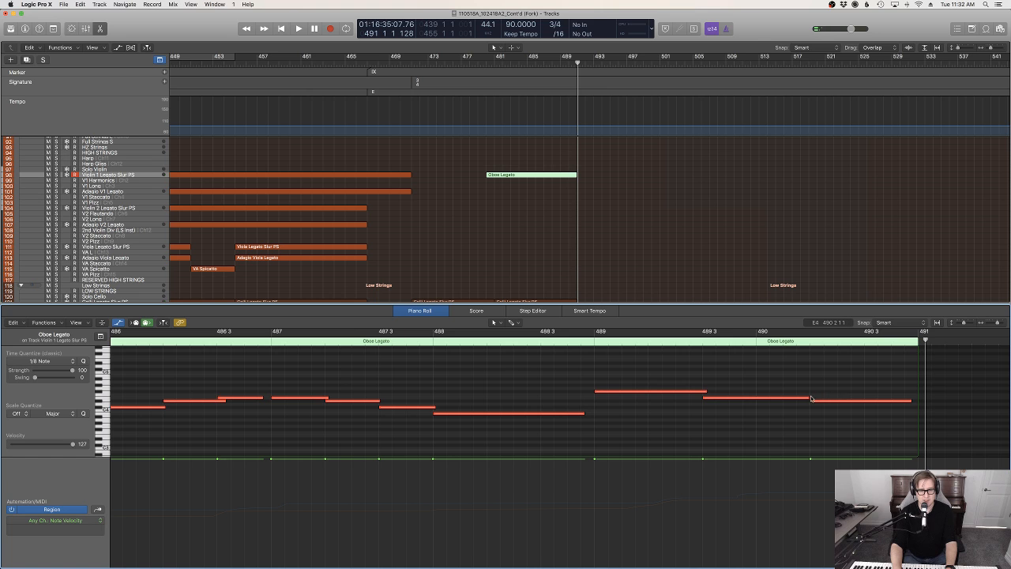
{"action": "left_click_drag", "start_coordinate": [808, 396], "coordinate": [813, 396]}
Review the note overlaps, then shorten and re-extend the E4 before the last note to a length of 0 2 0 34
{"action": "scroll", "coordinate": [684, 407], "scroll_direction": "left", "scroll_amount": 10}
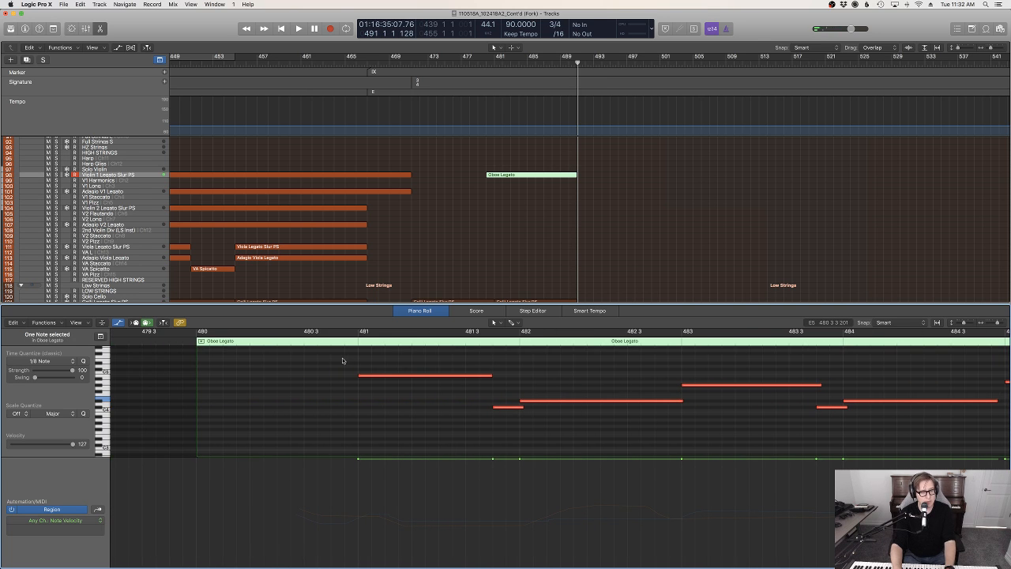
{"action": "scroll", "coordinate": [580, 387], "scroll_direction": "right", "scroll_amount": 10}
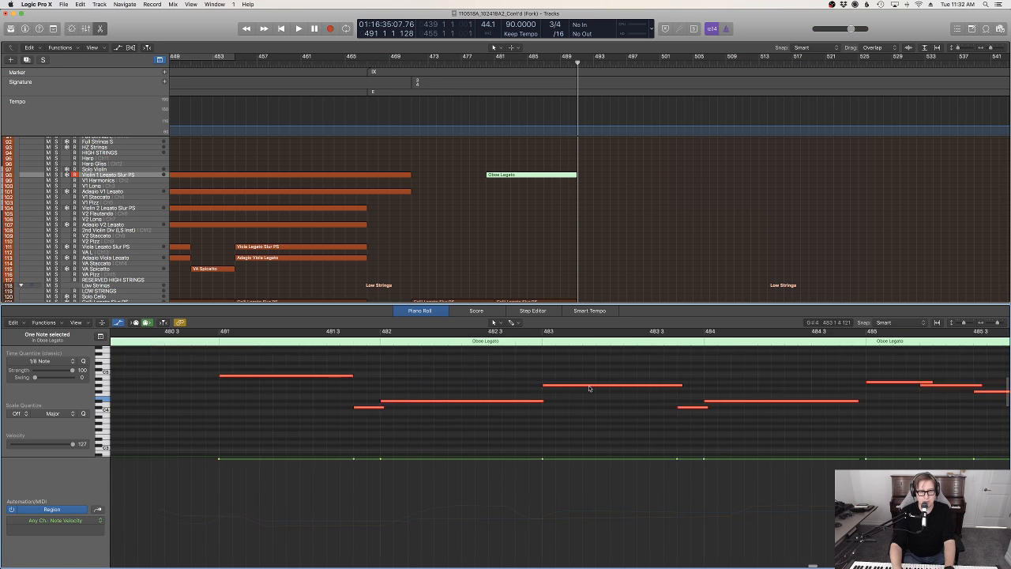
{"action": "scroll", "coordinate": [591, 389], "scroll_direction": "right", "scroll_amount": 8}
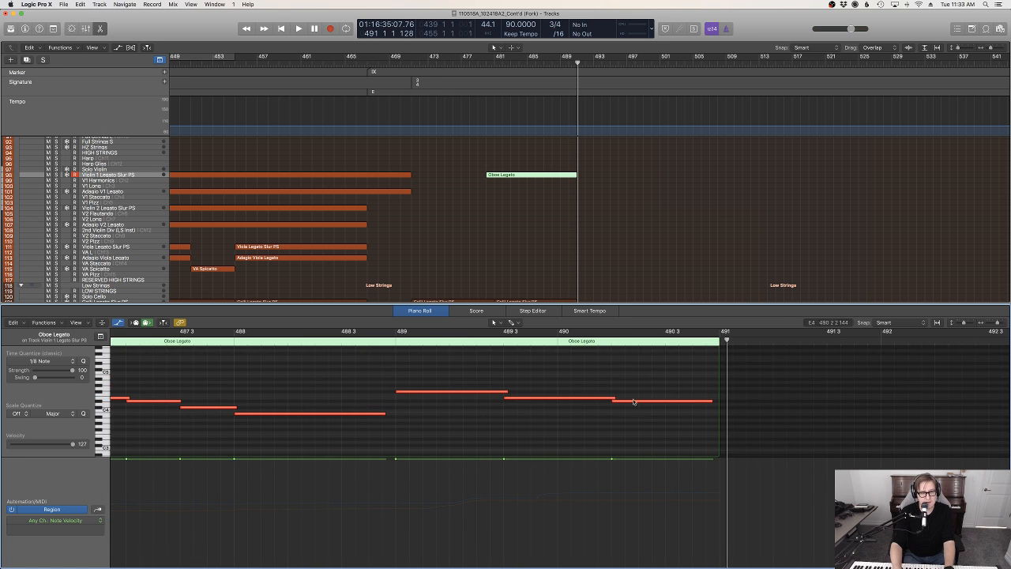
{"action": "scroll", "coordinate": [629, 404], "scroll_direction": "left", "scroll_amount": 2}
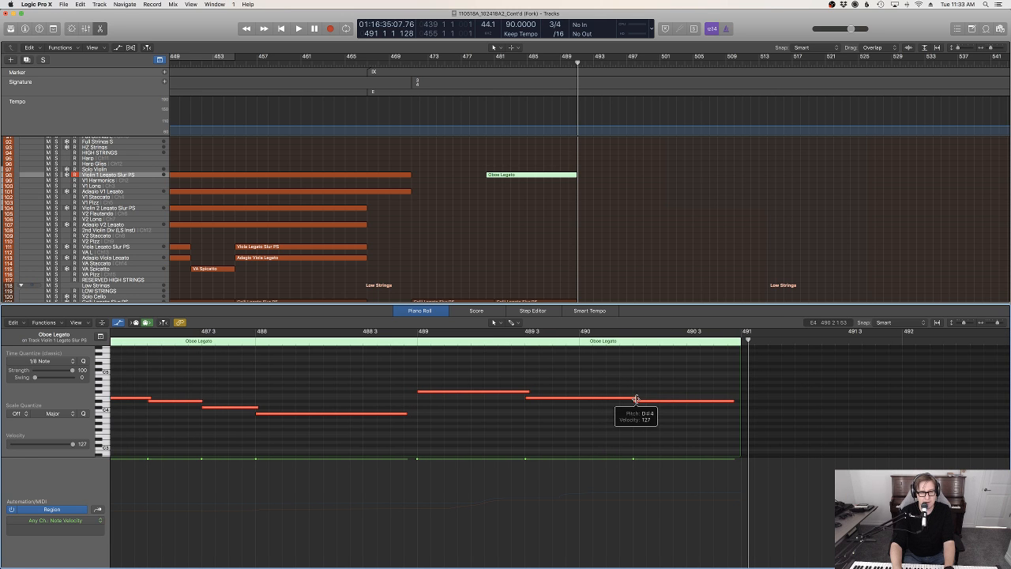
{"action": "scroll", "coordinate": [637, 400], "scroll_direction": "up", "scroll_amount": 5}
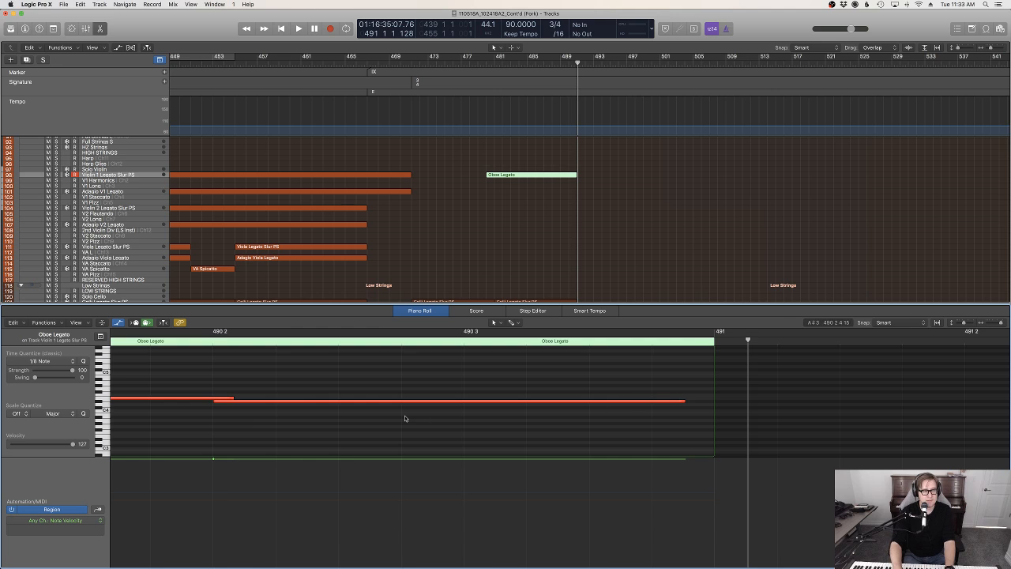
{"action": "scroll", "coordinate": [405, 418], "scroll_direction": "right", "scroll_amount": 2}
{"action": "scroll", "coordinate": [623, 398], "scroll_direction": "left", "scroll_amount": 10}
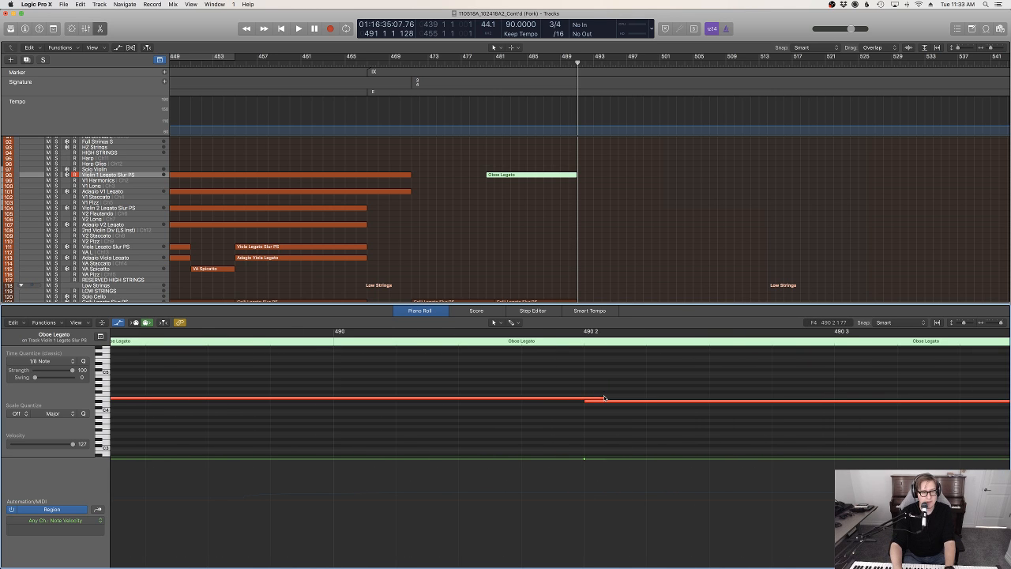
{"action": "left_click_drag", "start_coordinate": [603, 396], "coordinate": [579, 397]}
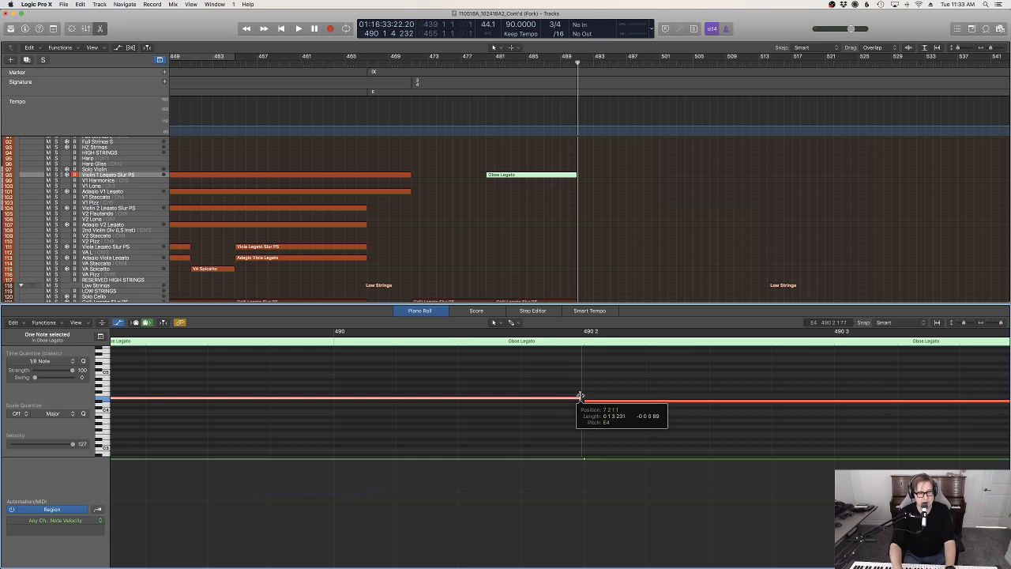
{"action": "left_click_drag", "start_coordinate": [577, 396], "coordinate": [591, 395]}
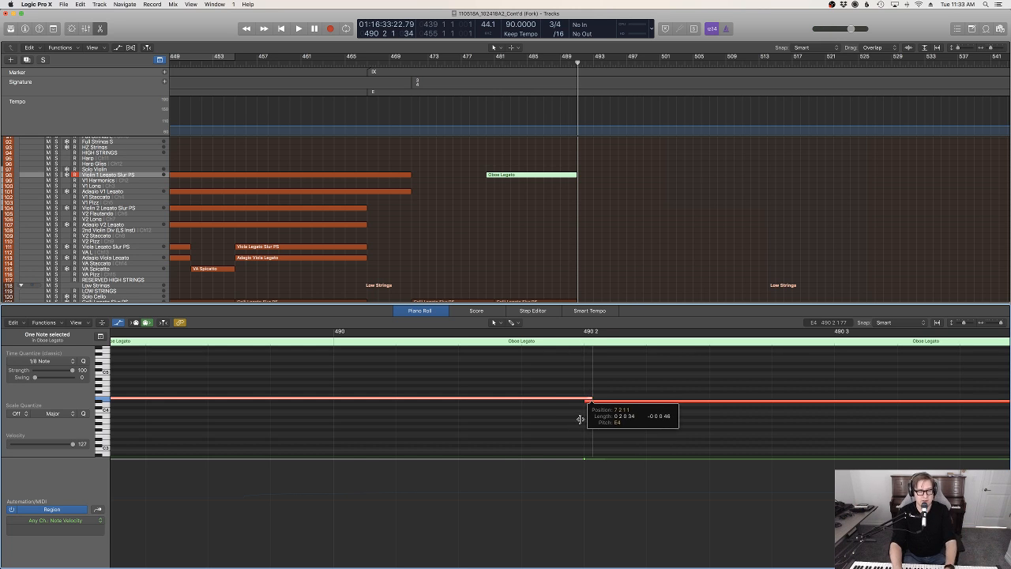
Play back from about bar 479 to check the edited first violin melody
{"action": "key", "text": "z"}
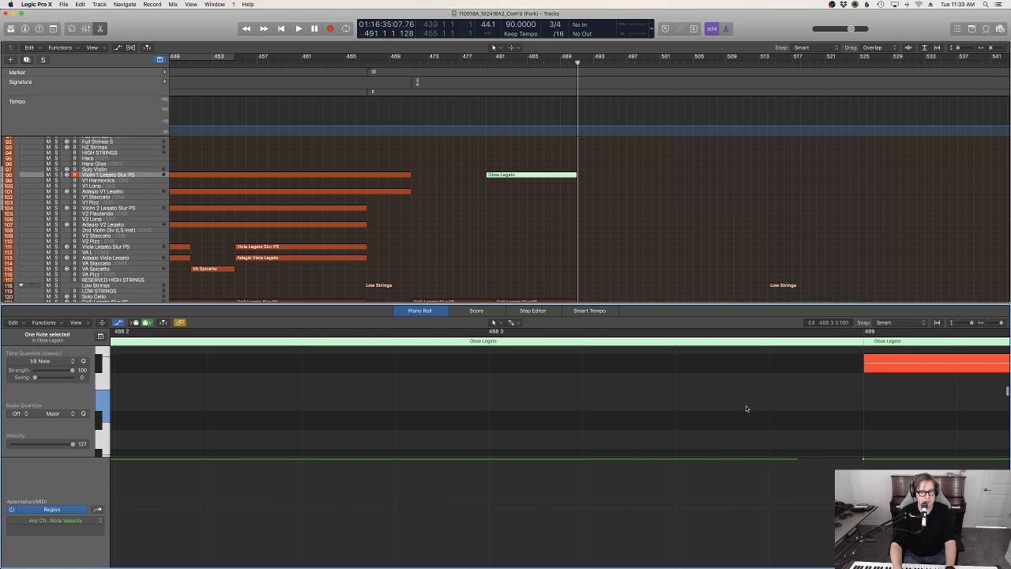
{"action": "key", "text": "super+Left"}
{"action": "key", "text": "super+Left"}
{"action": "key", "text": "super+Left"}
{"action": "key", "text": "super+Left"}
{"action": "key", "text": "super+Left"}
{"action": "key", "text": "super+Left"}
{"action": "key", "text": "super+Left"}
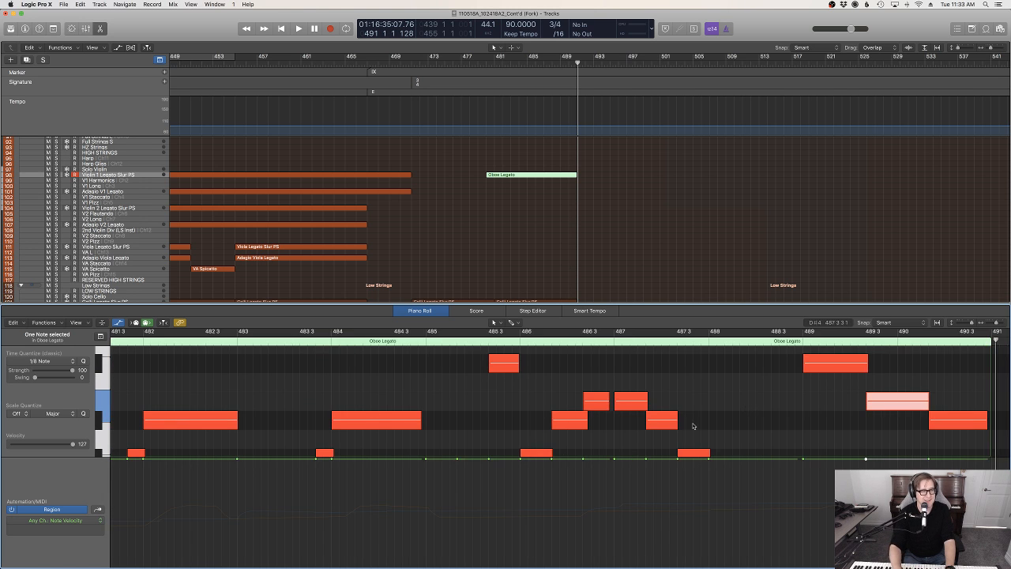
{"action": "scroll", "coordinate": [572, 448], "scroll_direction": "left", "scroll_amount": 4}
{"action": "scroll", "coordinate": [572, 448], "scroll_direction": "left", "scroll_amount": 5}
{"action": "double_click", "coordinate": [535, 336]}
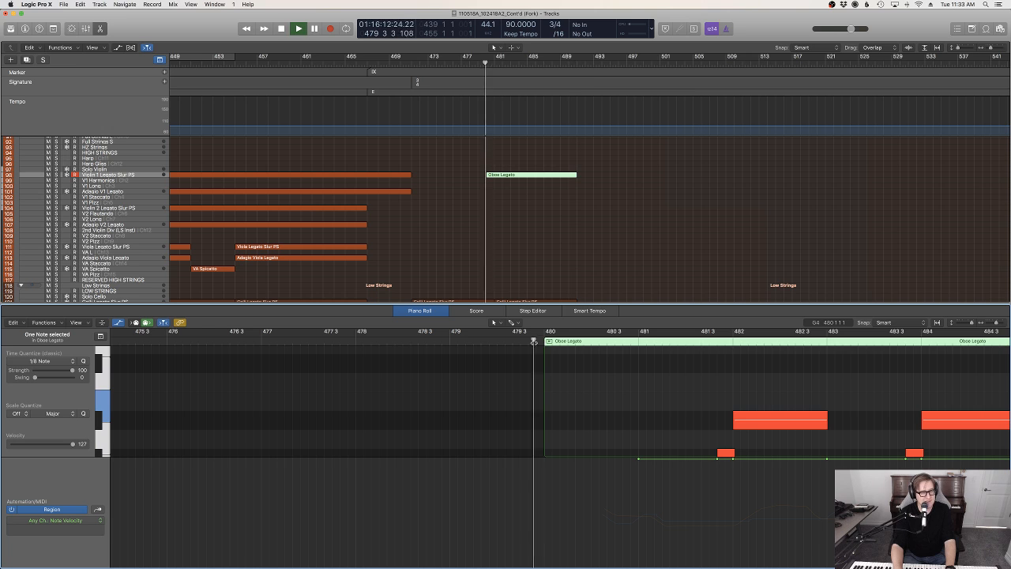
{"action": "scroll", "coordinate": [633, 215], "scroll_direction": "up", "scroll_amount": 5}
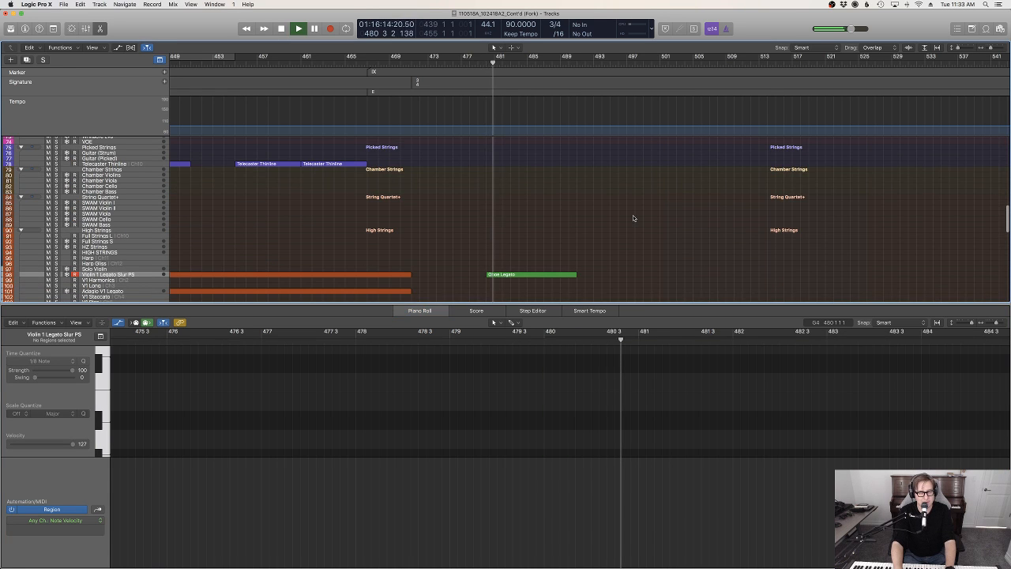
Select all regions in the arrangement and name and color them by their tracks
{"action": "key", "text": "e"}
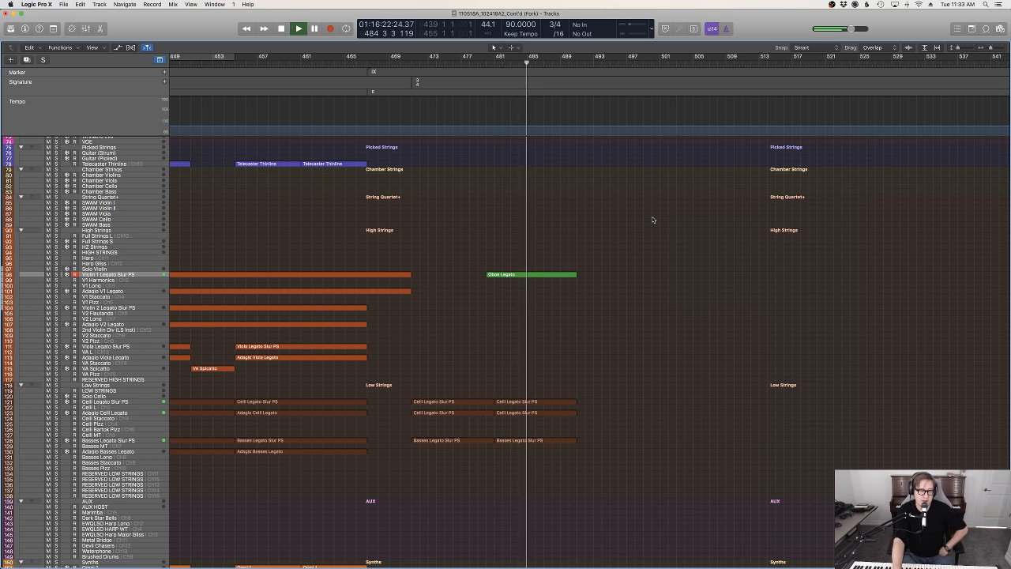
{"action": "scroll", "coordinate": [707, 225], "scroll_direction": "up", "scroll_amount": 10}
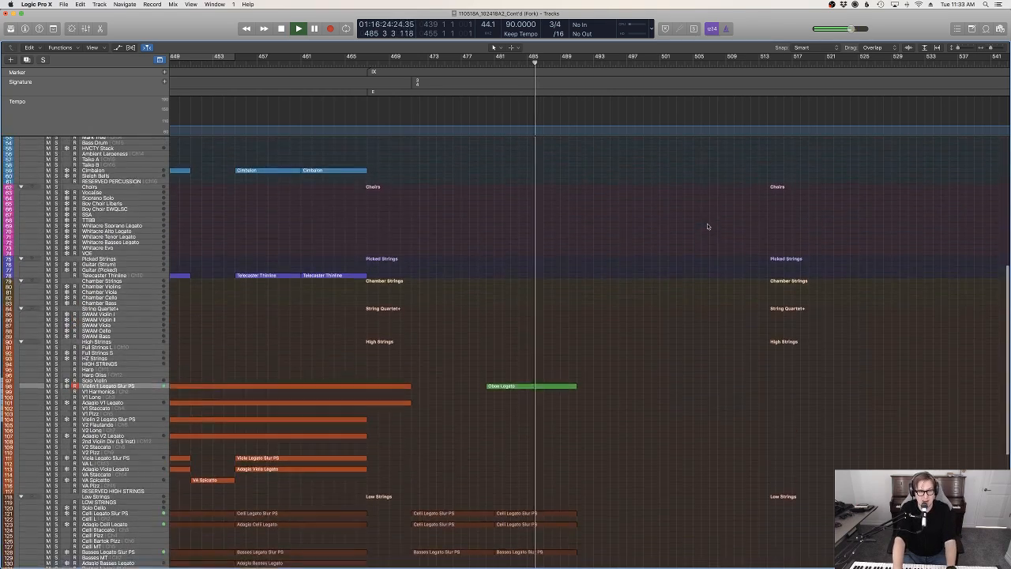
{"action": "scroll", "coordinate": [685, 244], "scroll_direction": "up", "scroll_amount": 5}
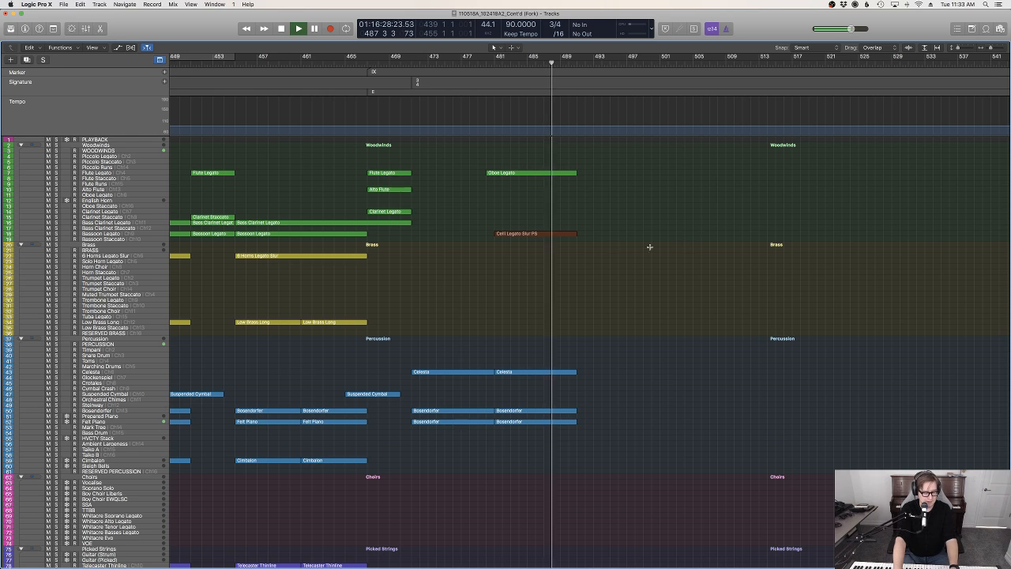
{"action": "key", "text": "super+a"}
{"action": "right_click", "coordinate": [546, 236]}
{"action": "left_click", "coordinate": [545, 236]}
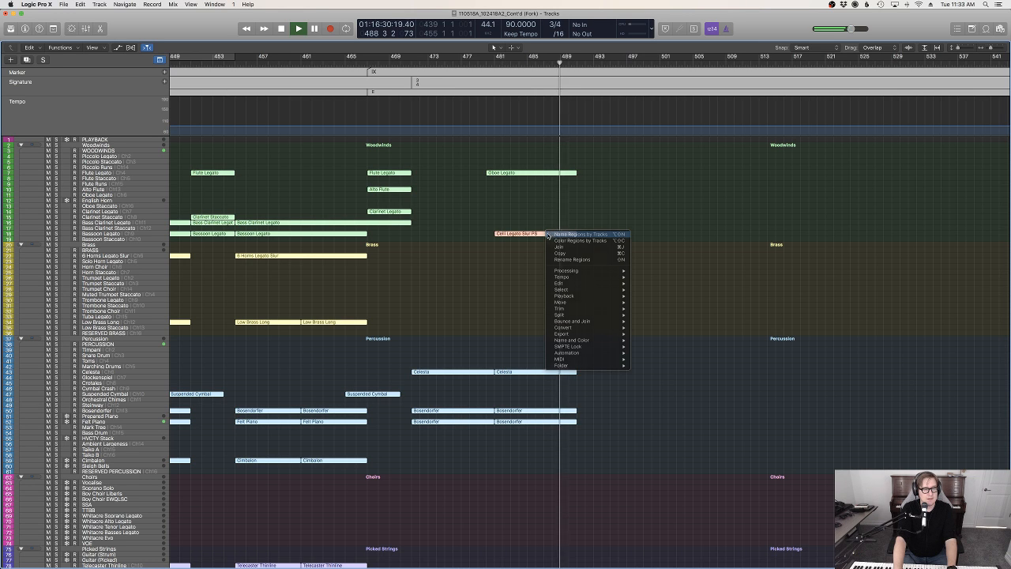
{"action": "right_click", "coordinate": [545, 236]}
{"action": "left_click", "coordinate": [632, 253]}
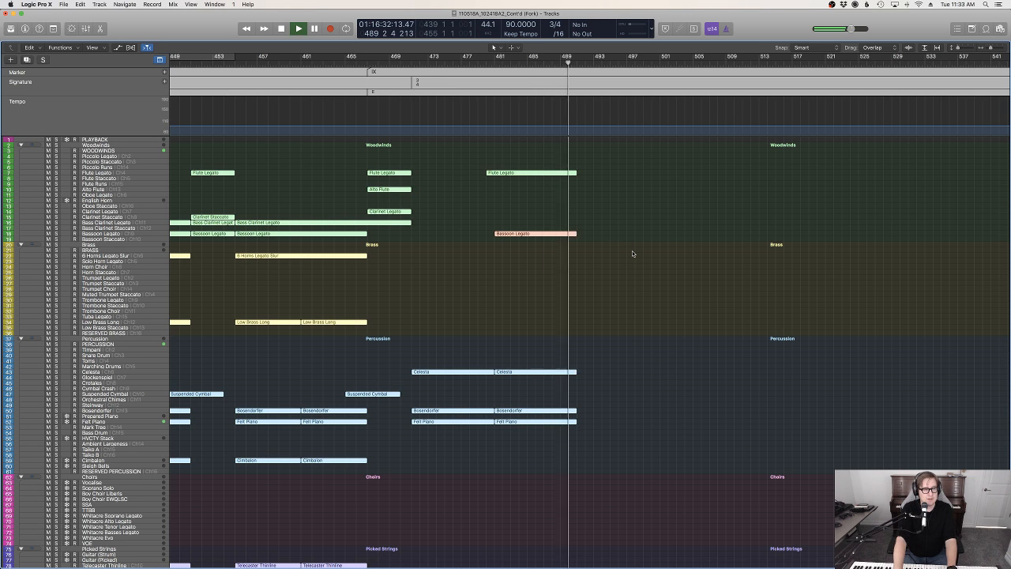
{"action": "scroll", "coordinate": [632, 252], "scroll_direction": "down", "scroll_amount": 15}
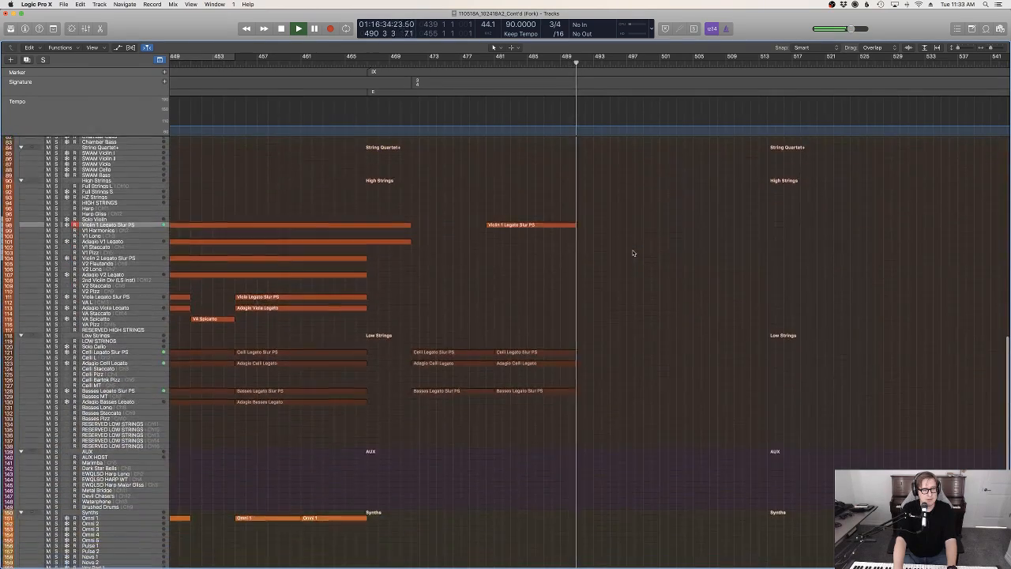
{"action": "scroll", "coordinate": [634, 252], "scroll_direction": "up", "scroll_amount": 3}
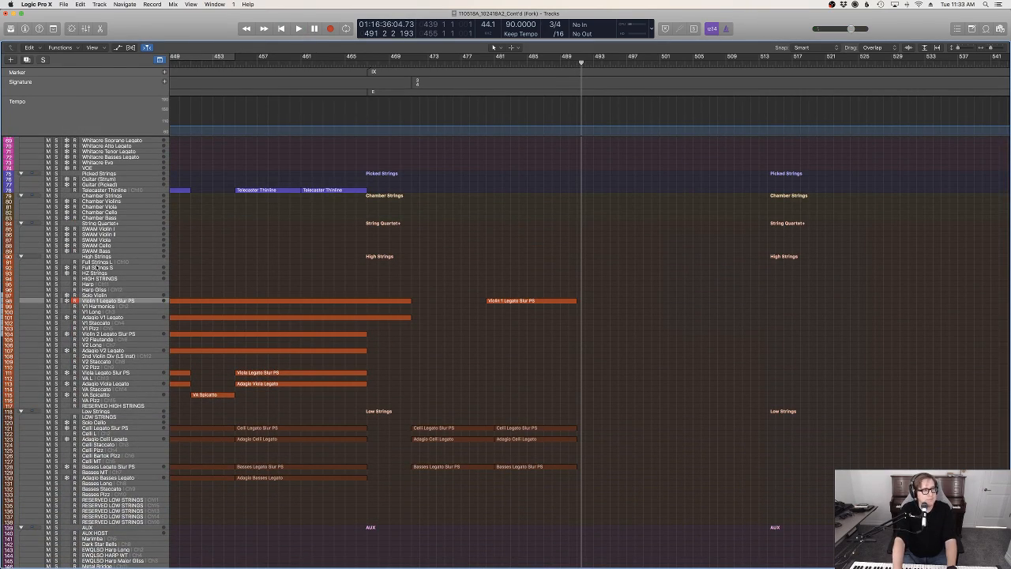
Select the Harp track, try recording a take from about bar 493 and undo it
{"action": "left_click", "coordinate": [96, 284]}
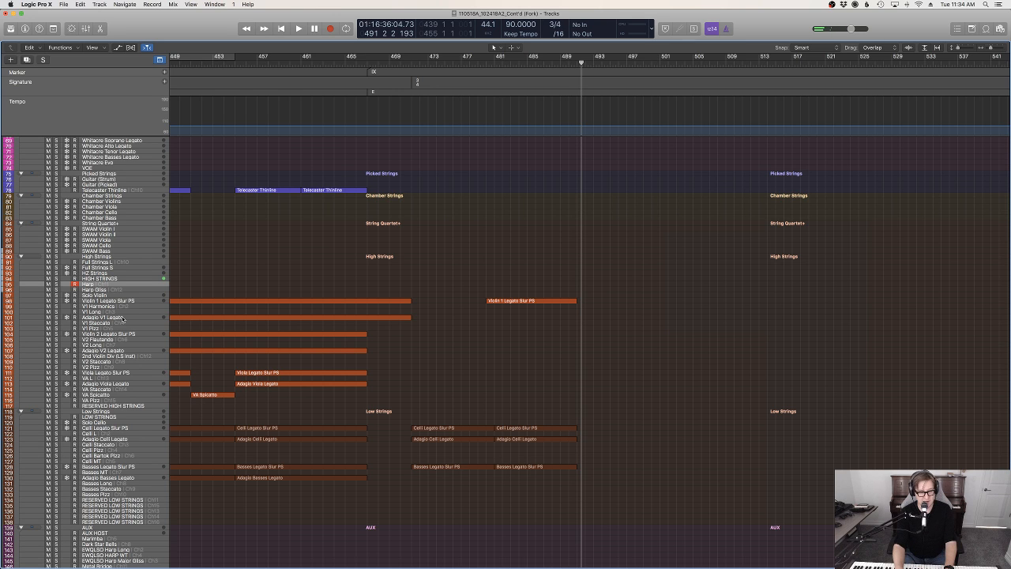
{"action": "left_click", "coordinate": [598, 63]}
{"action": "key", "text": "r"}
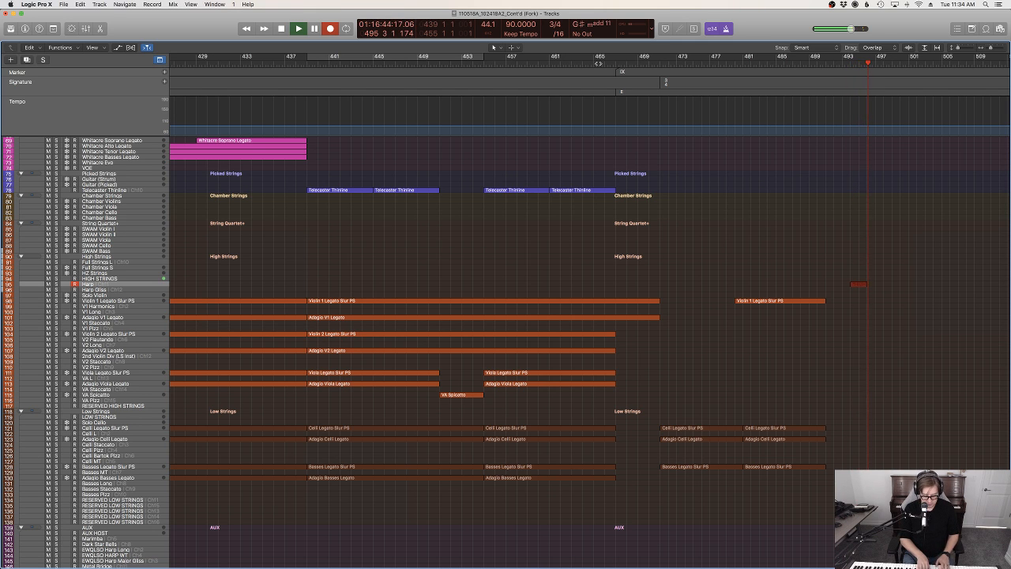
{"action": "key", "text": "space"}
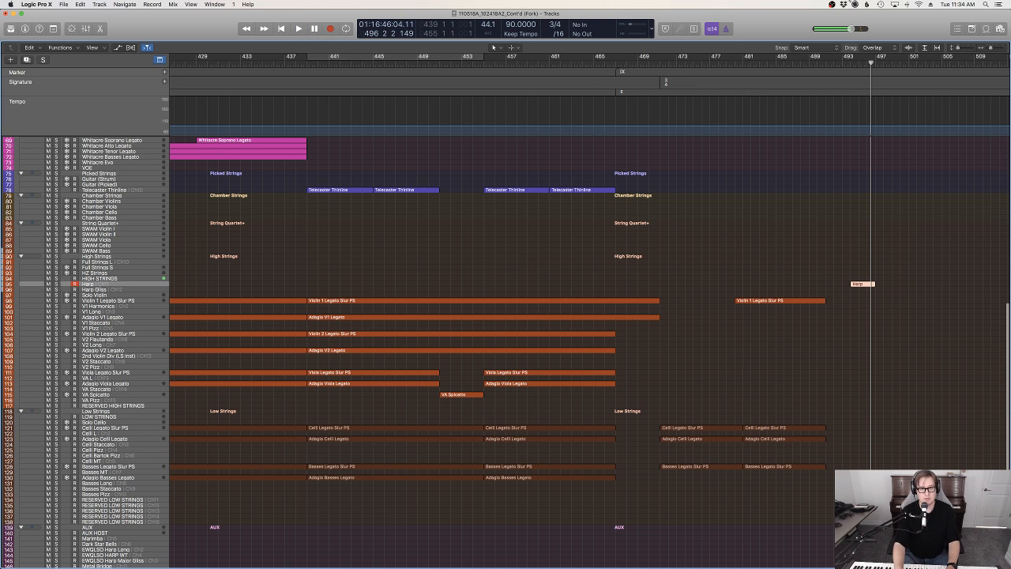
{"action": "key", "text": "super+z"}
{"action": "left_click", "coordinate": [843, 63]}
{"action": "key", "text": "r"}
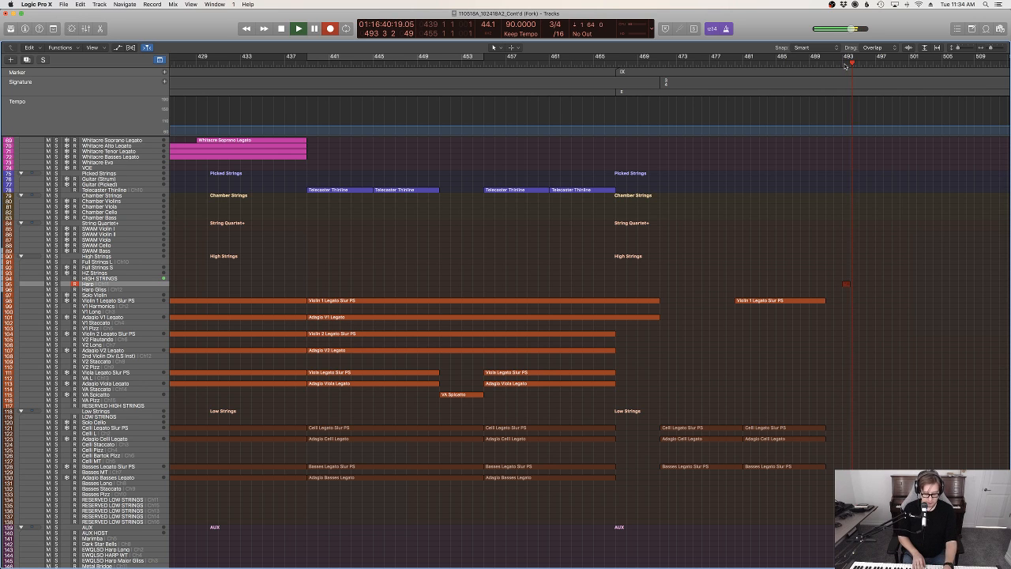
{"action": "key", "text": "space"}
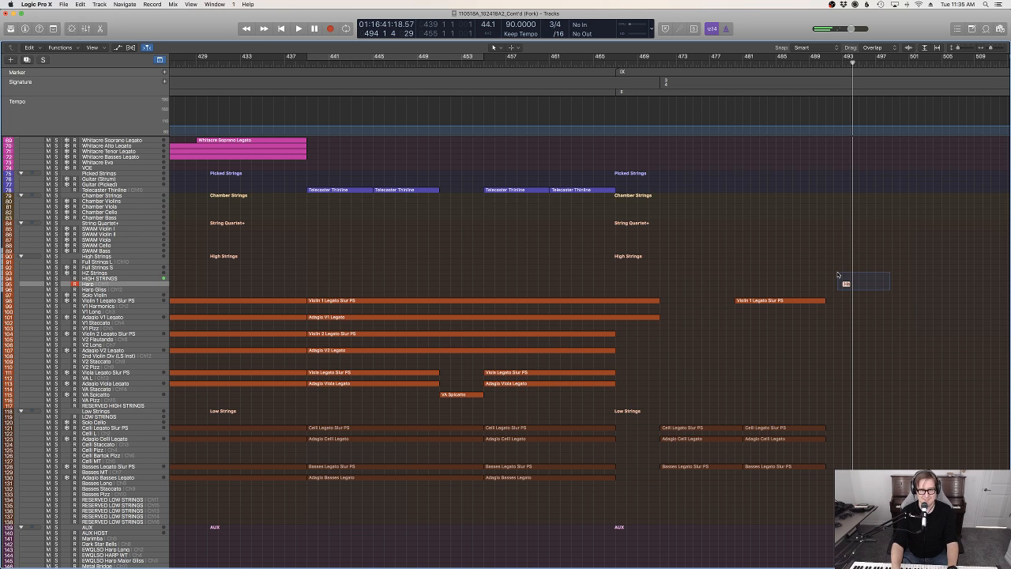
{"action": "left_click", "coordinate": [836, 66]}
{"action": "key", "text": "r"}
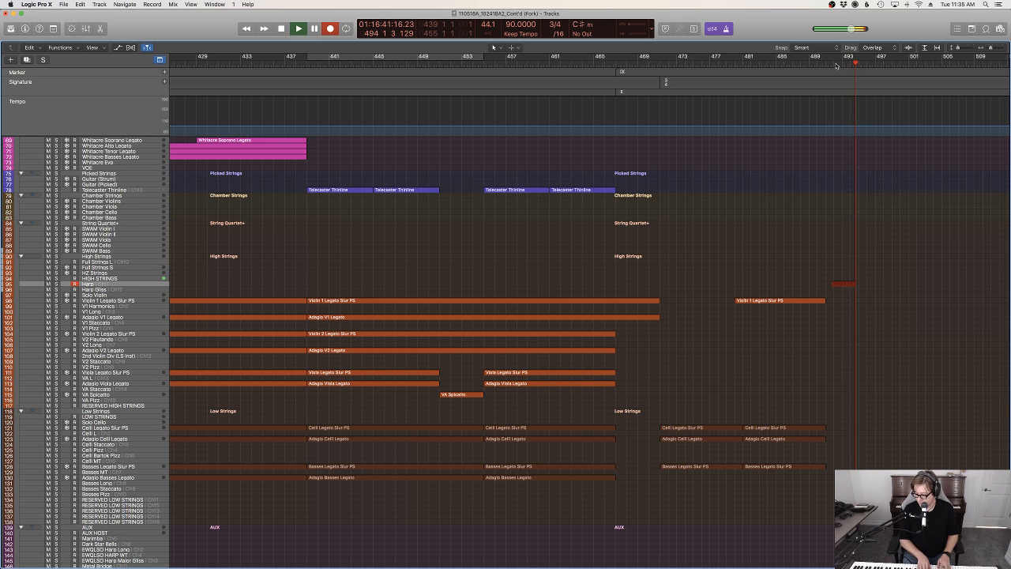
{"action": "key", "text": "space"}
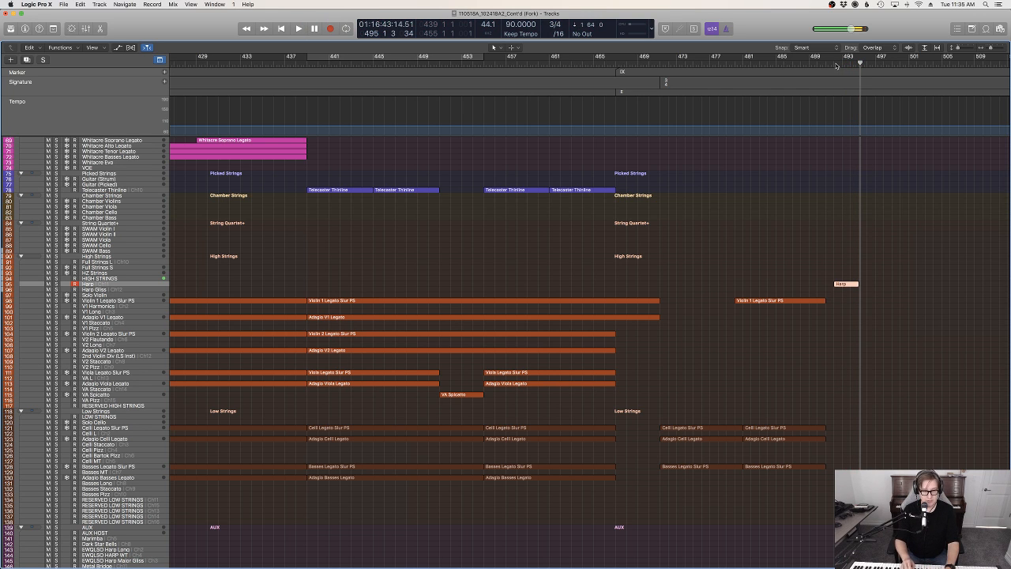
{"action": "key", "text": "super+z"}
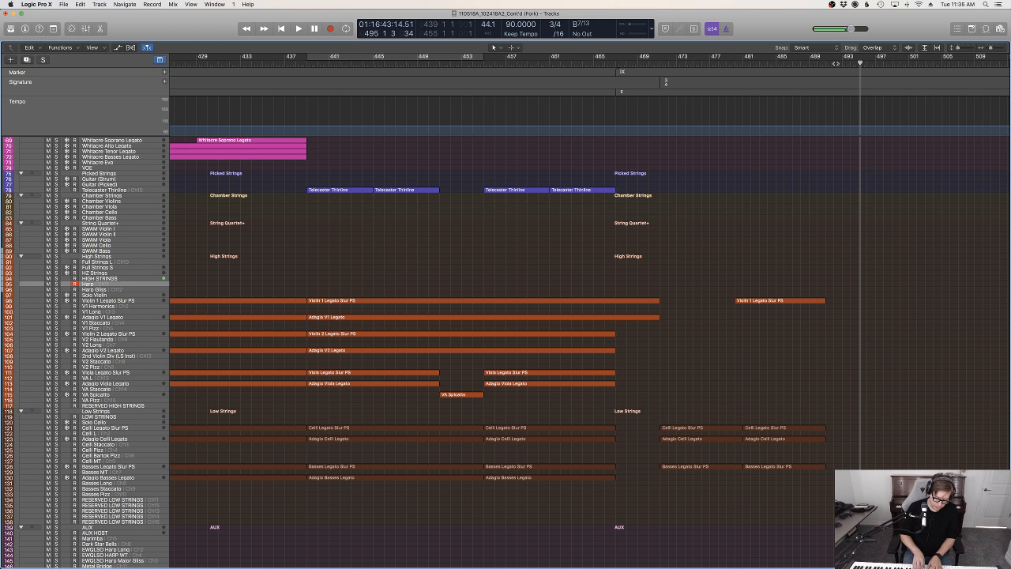
Record a four-bar broken-chord part on the Harp track from bar 495 and quantize all its notes to 1/8 Note
{"action": "key", "text": "r"}
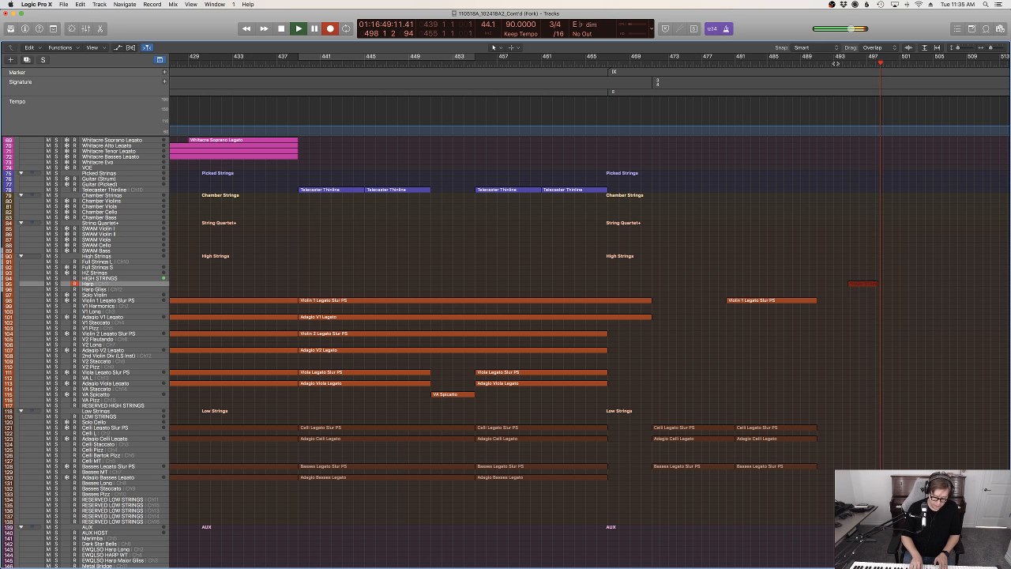
{"action": "key", "text": "space"}
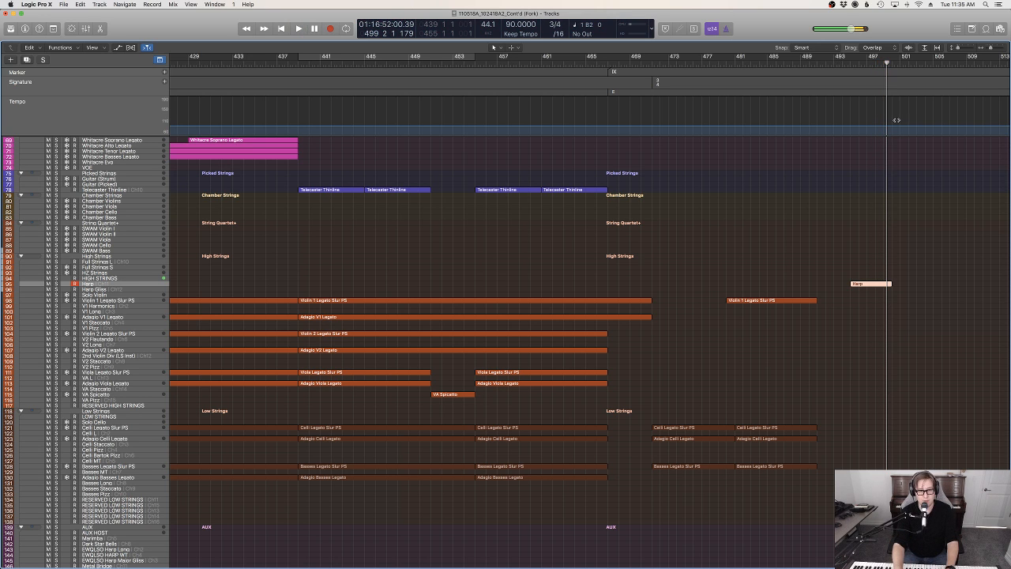
{"action": "key", "text": "p"}
{"action": "key", "text": "super+a"}
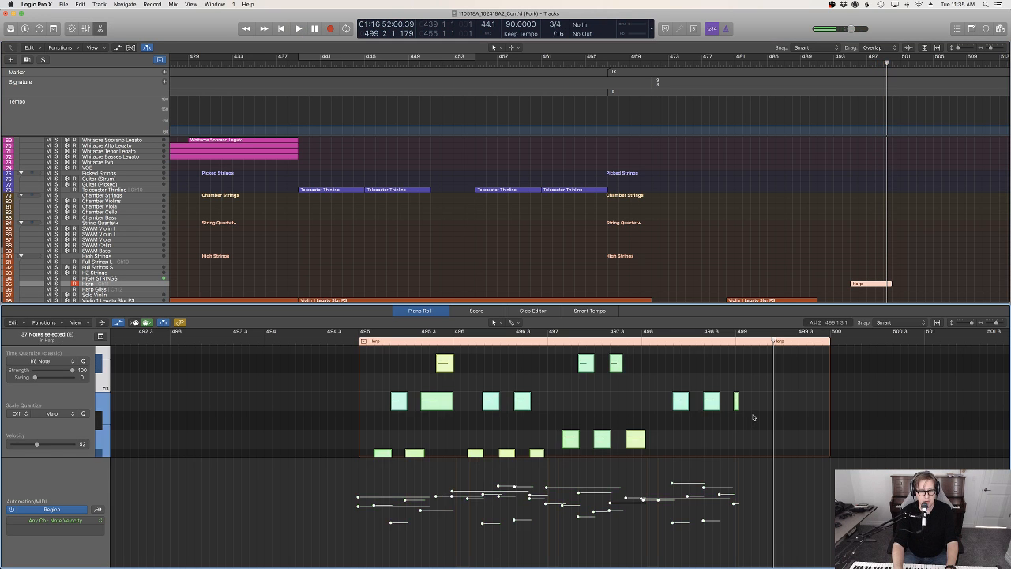
{"action": "key", "text": "q"}
Delete the stray short C3 at bar 499 and pull the last sustain pedal release just before that bar
{"action": "left_click", "coordinate": [738, 401]}
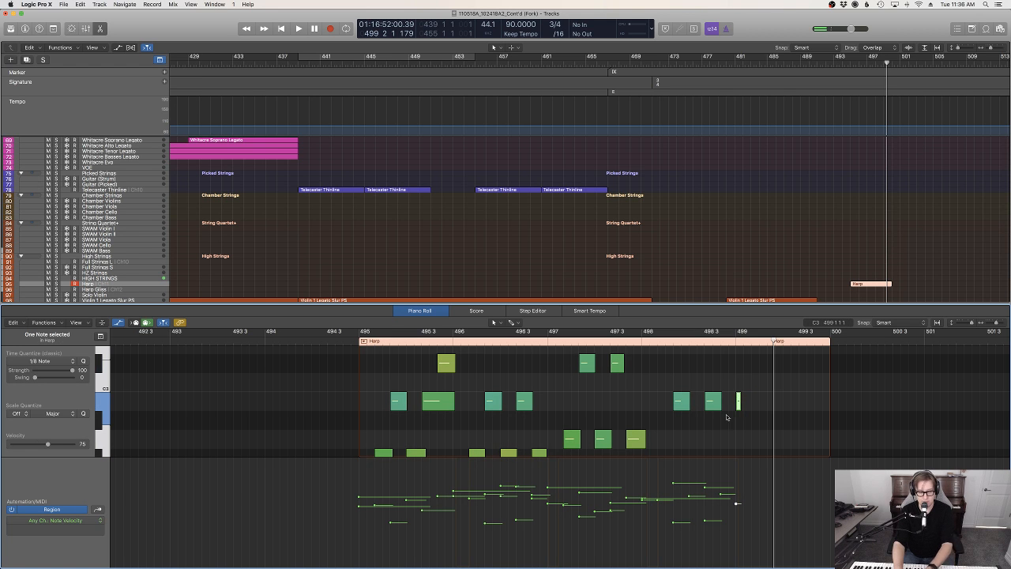
{"action": "key", "text": "Delete"}
{"action": "left_click", "coordinate": [57, 521]}
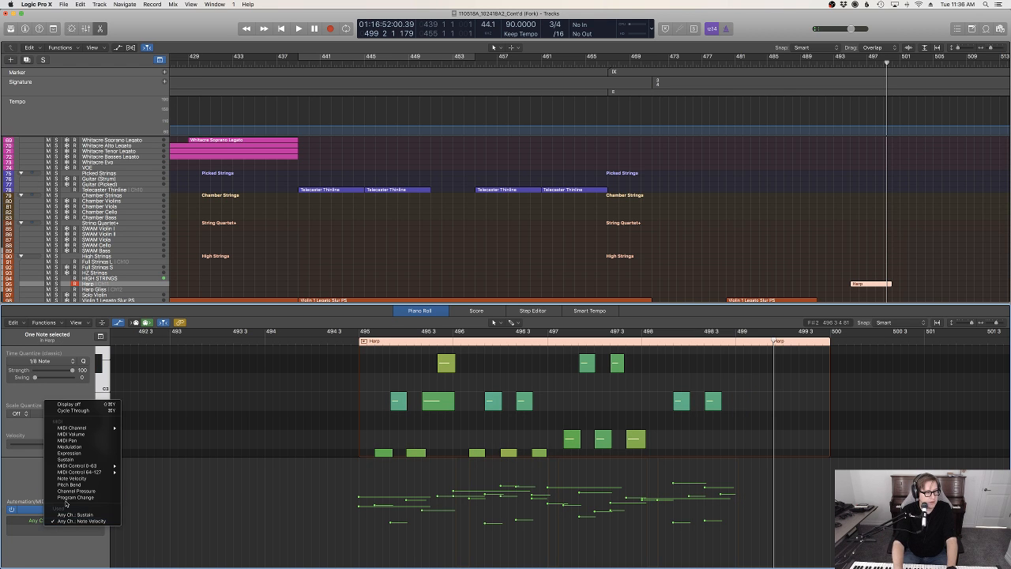
{"action": "left_click", "coordinate": [67, 459]}
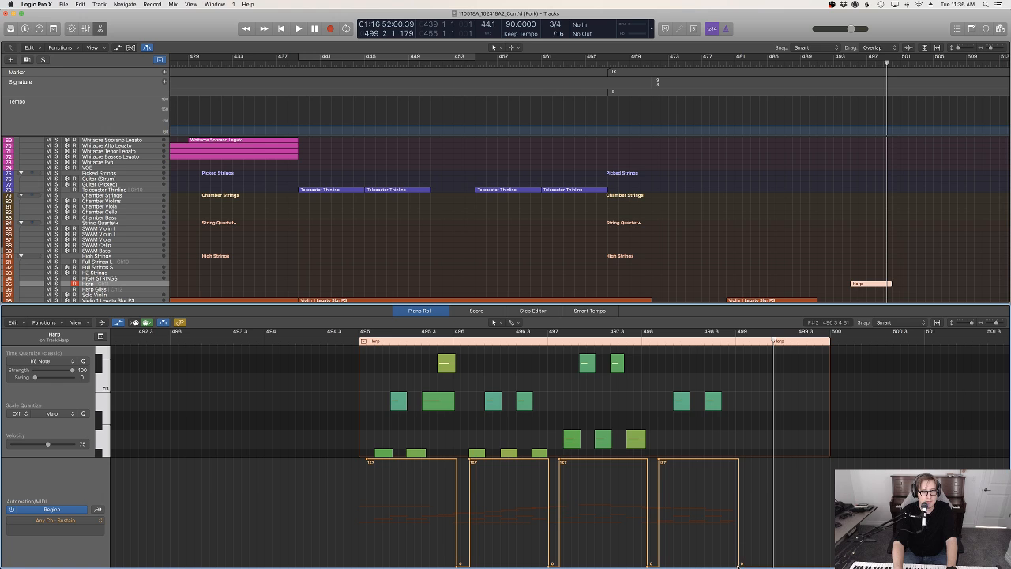
{"action": "left_click_drag", "start_coordinate": [739, 564], "coordinate": [734, 564]}
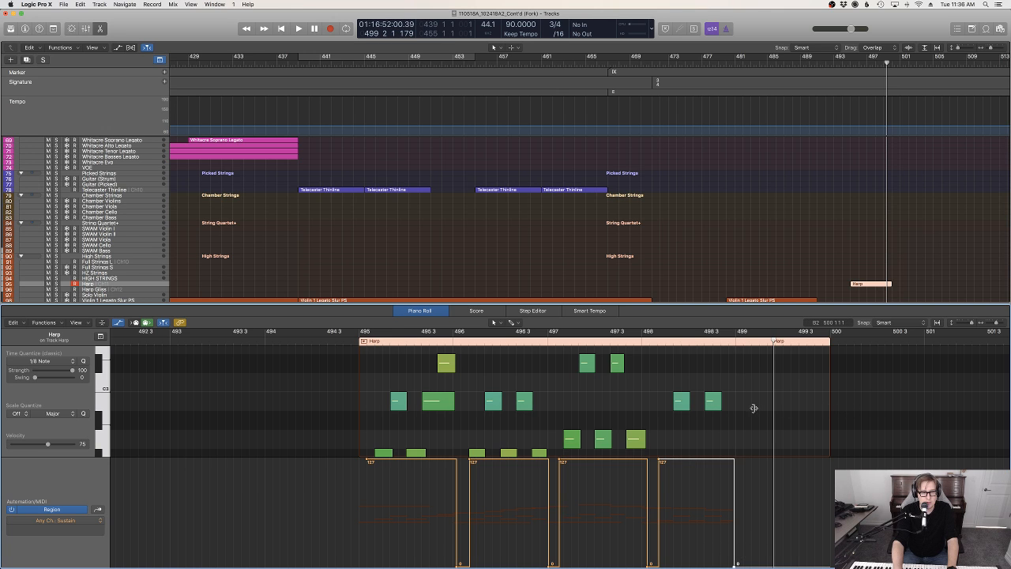
Trim the Harp region to a length of four bars and move it to start at bar 491
{"action": "left_click_drag", "start_coordinate": [754, 407], "coordinate": [736, 407]}
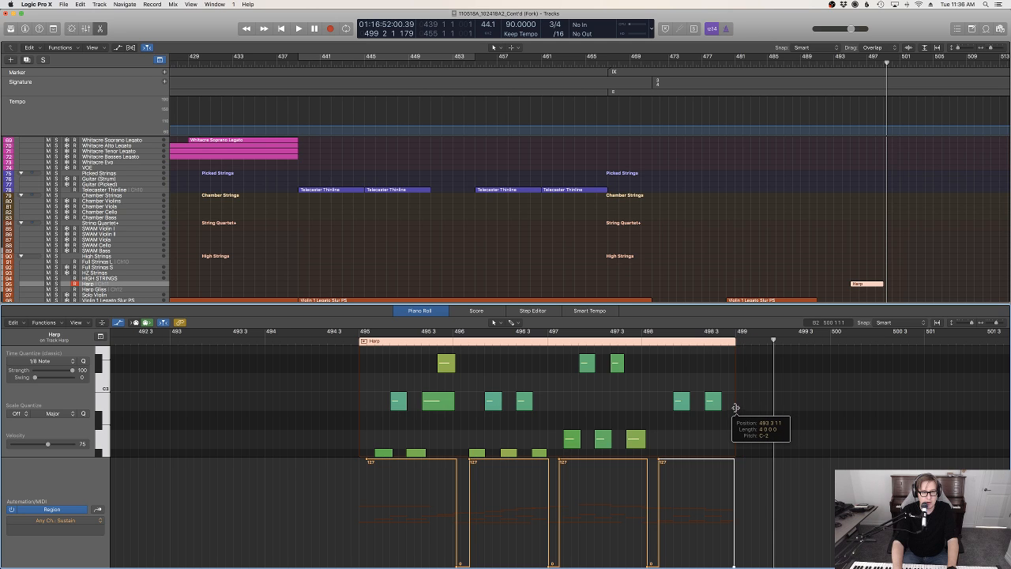
{"action": "left_click", "coordinate": [700, 368]}
{"action": "key", "text": "ctrl+e"}
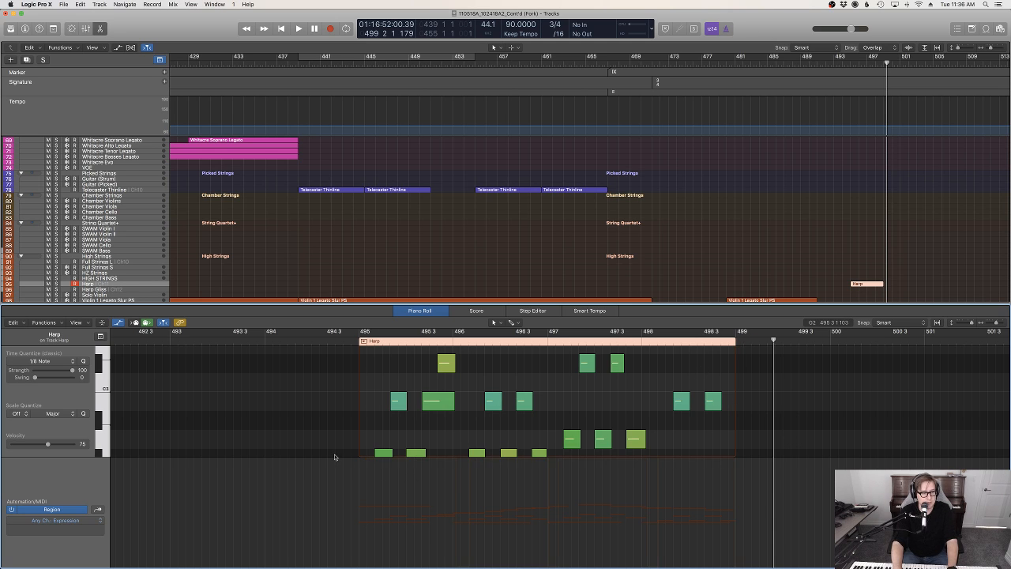
{"action": "key", "text": "e"}
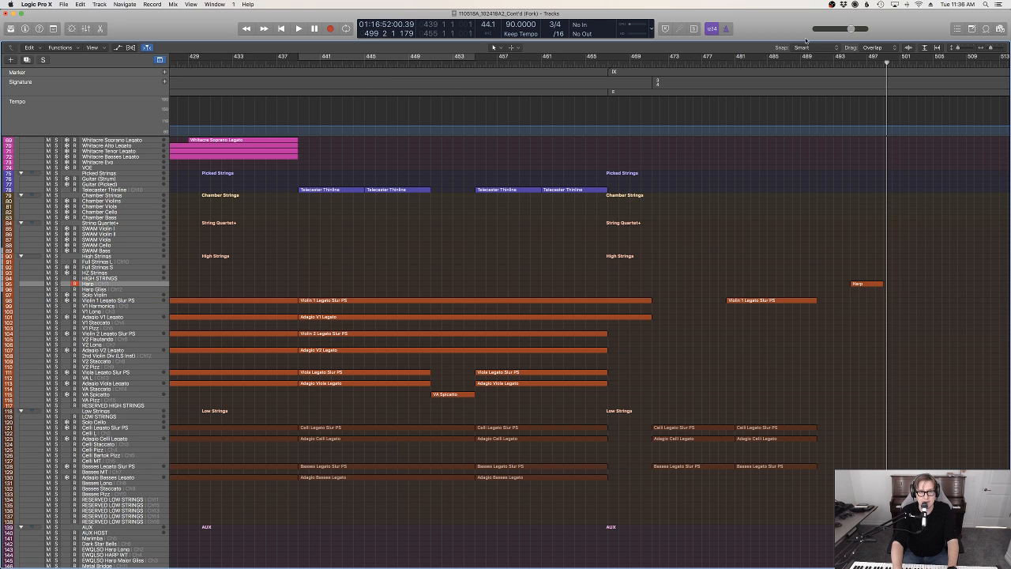
{"action": "left_click", "coordinate": [816, 66]}
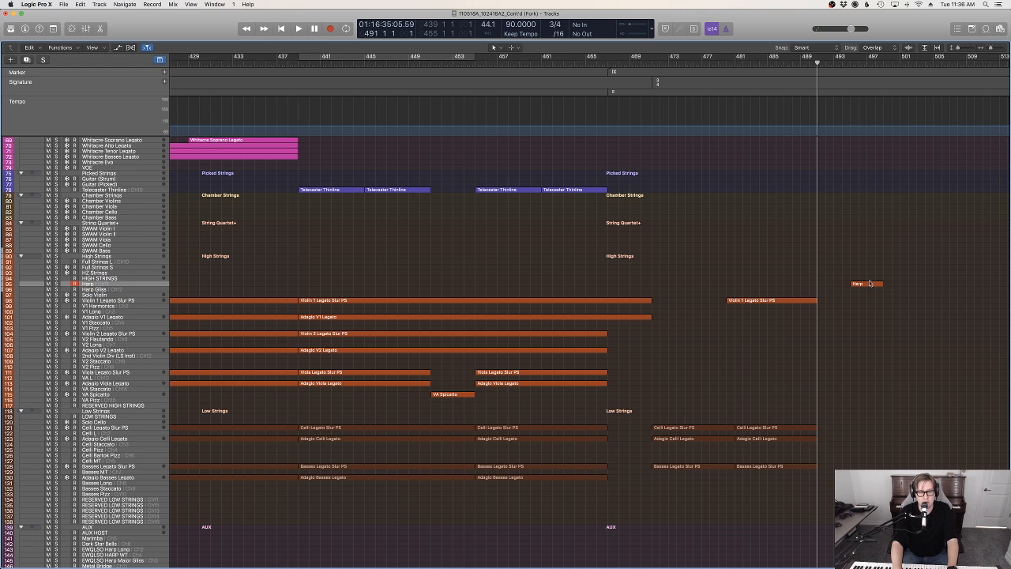
{"action": "left_click_drag", "start_coordinate": [869, 286], "coordinate": [837, 289]}
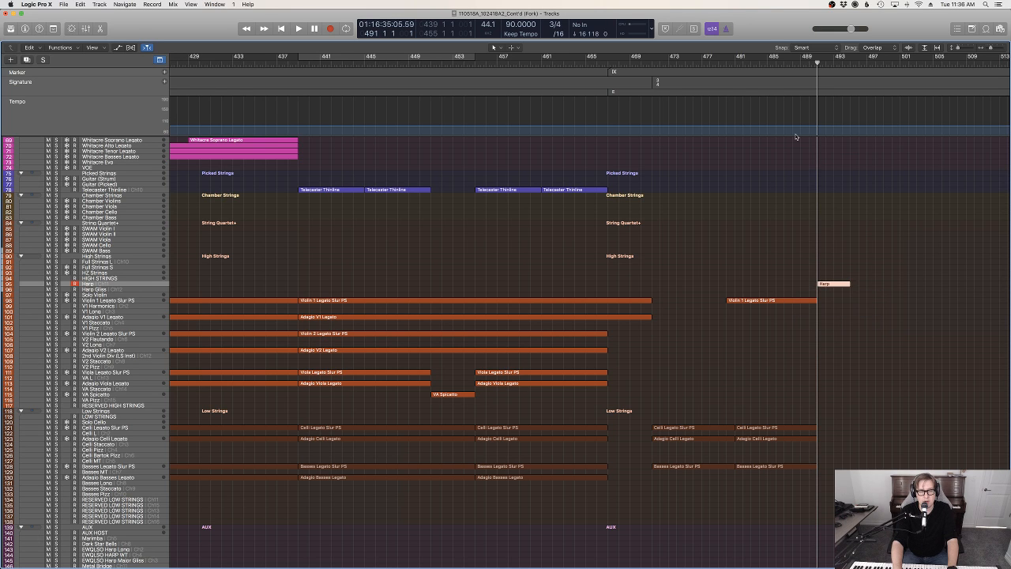
Play back from about bar 485 through the Harp region to check its entry after the melody
{"action": "left_click", "coordinate": [774, 64]}
{"action": "key", "text": "space"}
{"action": "scroll", "coordinate": [883, 322], "scroll_direction": "up", "scroll_amount": 5}
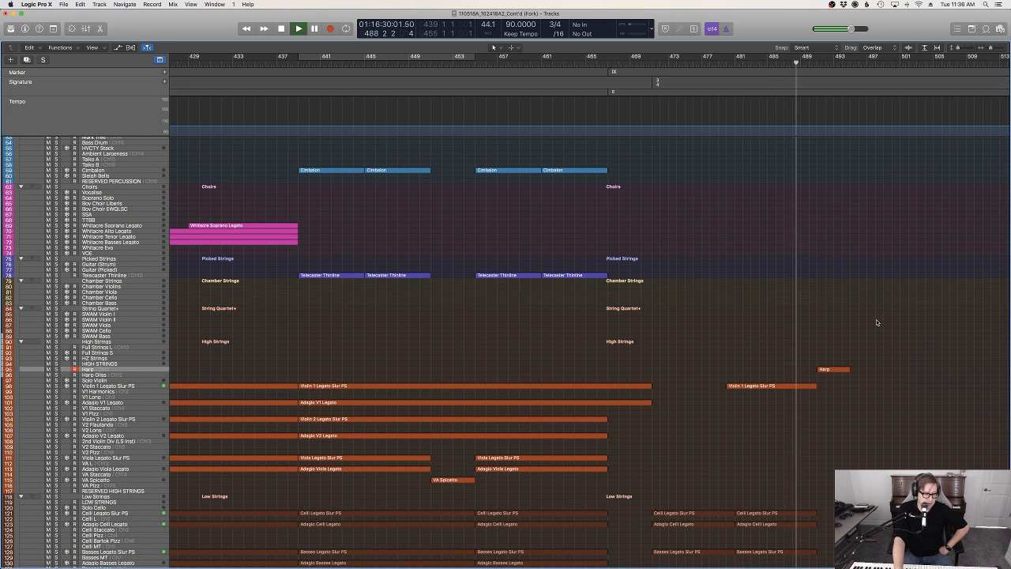
{"action": "scroll", "coordinate": [876, 322], "scroll_direction": "up", "scroll_amount": 3}
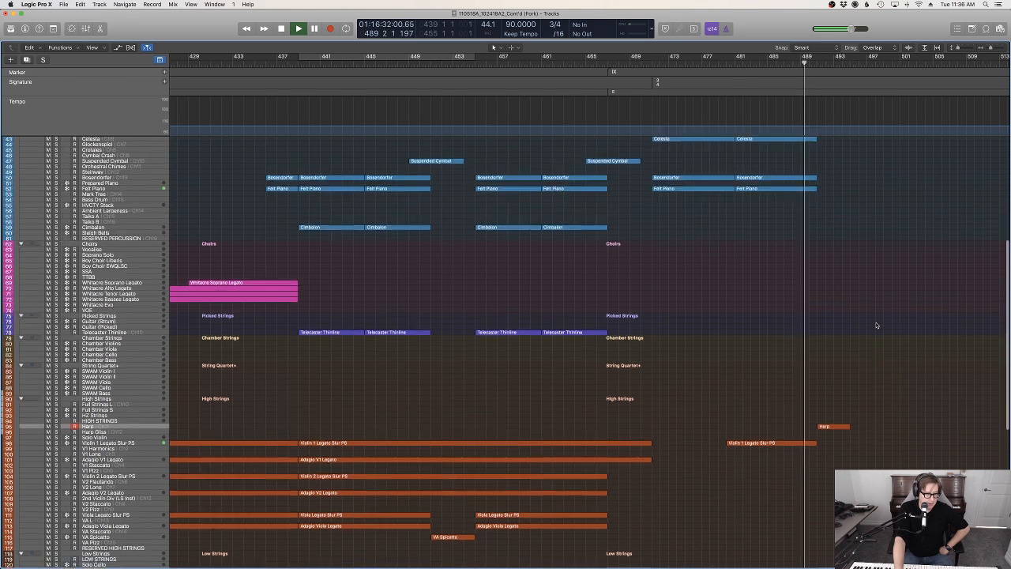
{"action": "scroll", "coordinate": [876, 325], "scroll_direction": "up", "scroll_amount": 1}
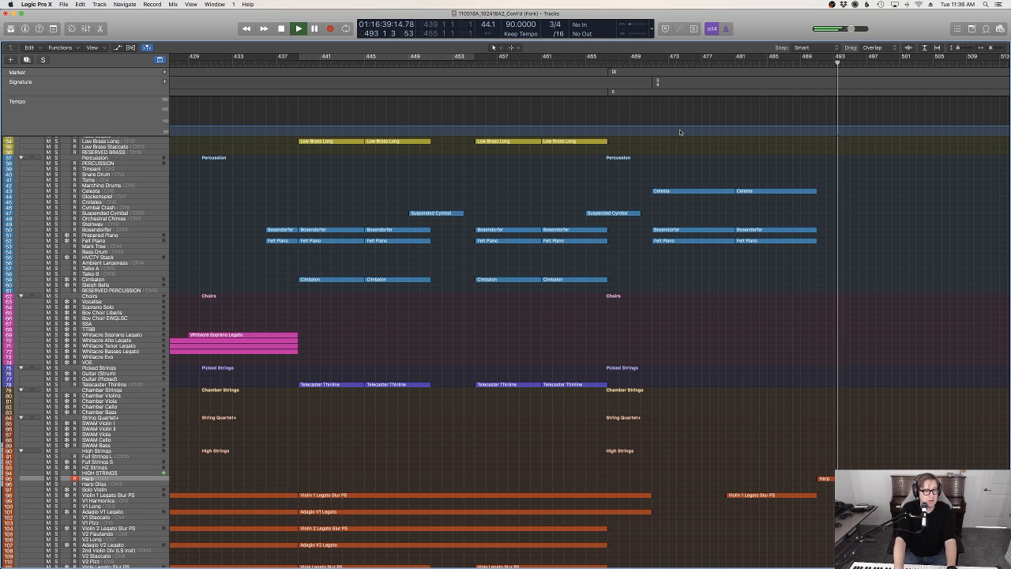
Select the Whitacre Soprano Legato track and rehearse a soprano line over playback from about bar 491, then from bar 488
{"action": "left_click", "coordinate": [140, 335]}
{"action": "left_click", "coordinate": [819, 63]}
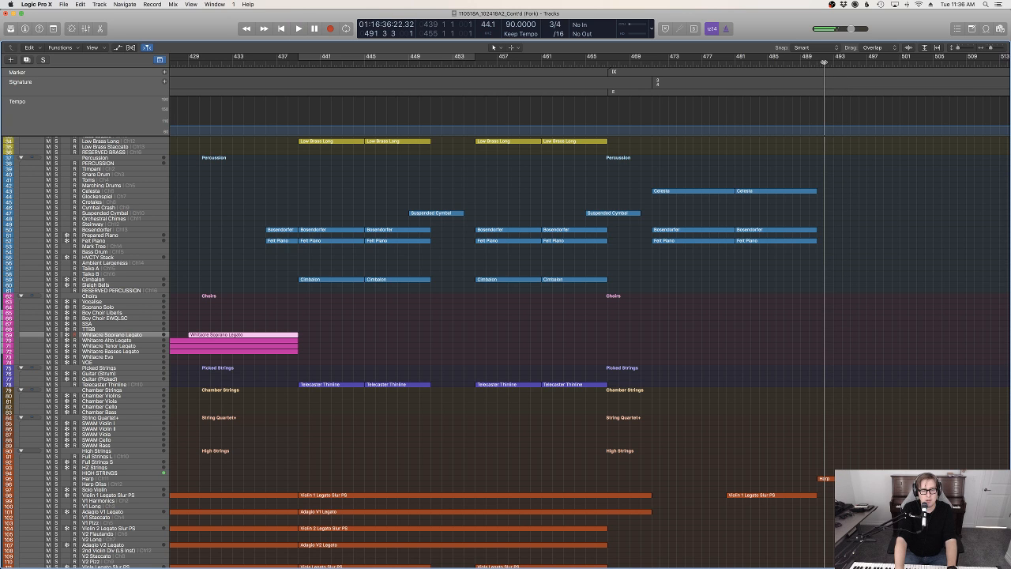
{"action": "key", "text": "space"}
{"action": "key", "text": "space"}
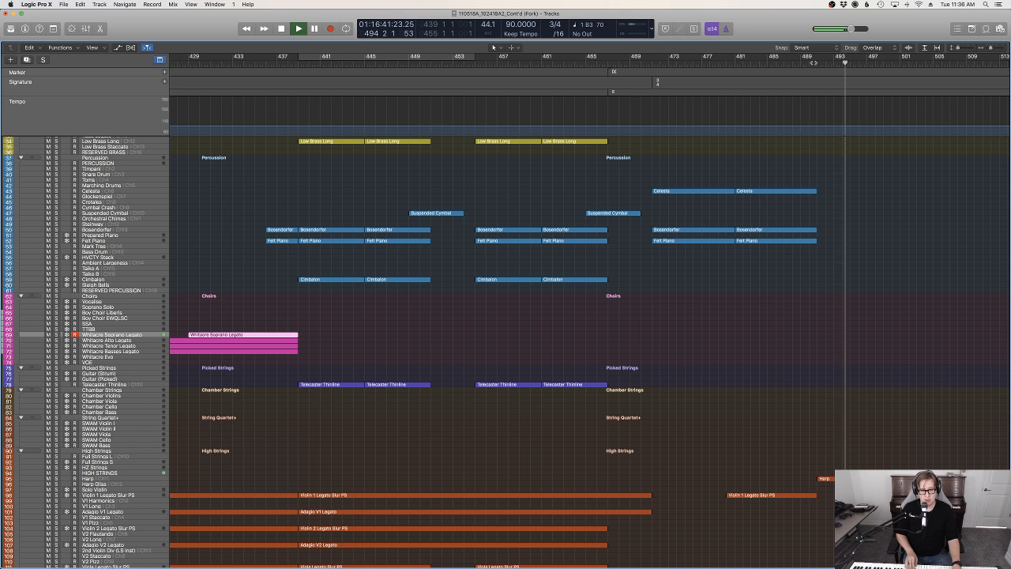
{"action": "key", "text": "space"}
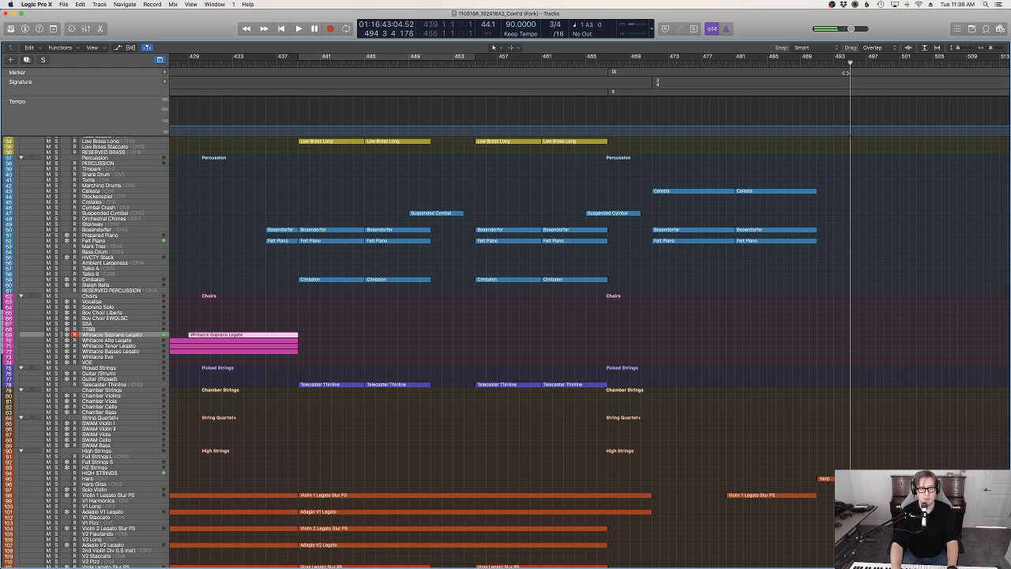
{"action": "left_click_drag", "start_coordinate": [846, 71], "coordinate": [793, 66]}
{"action": "key", "text": "space"}
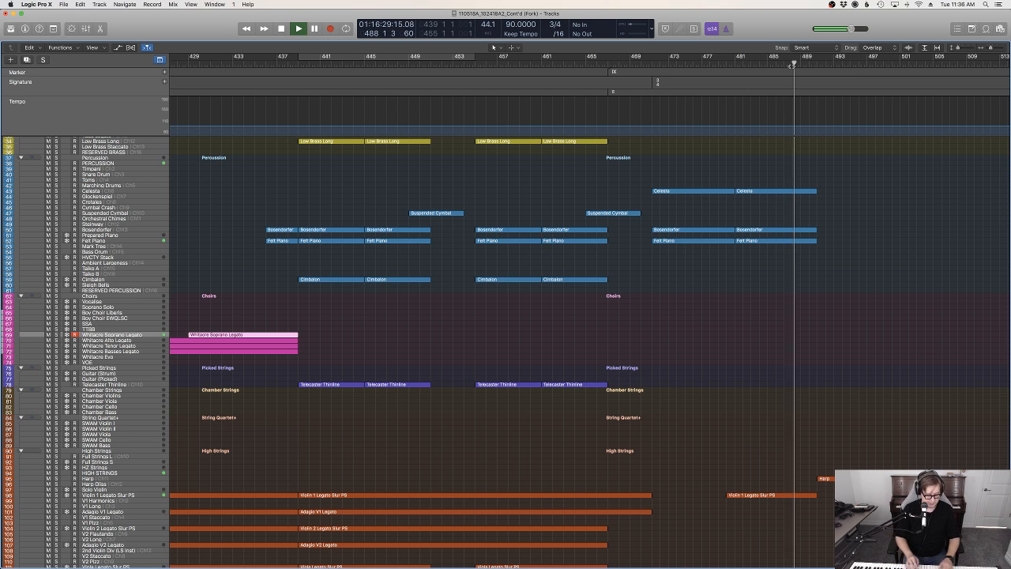
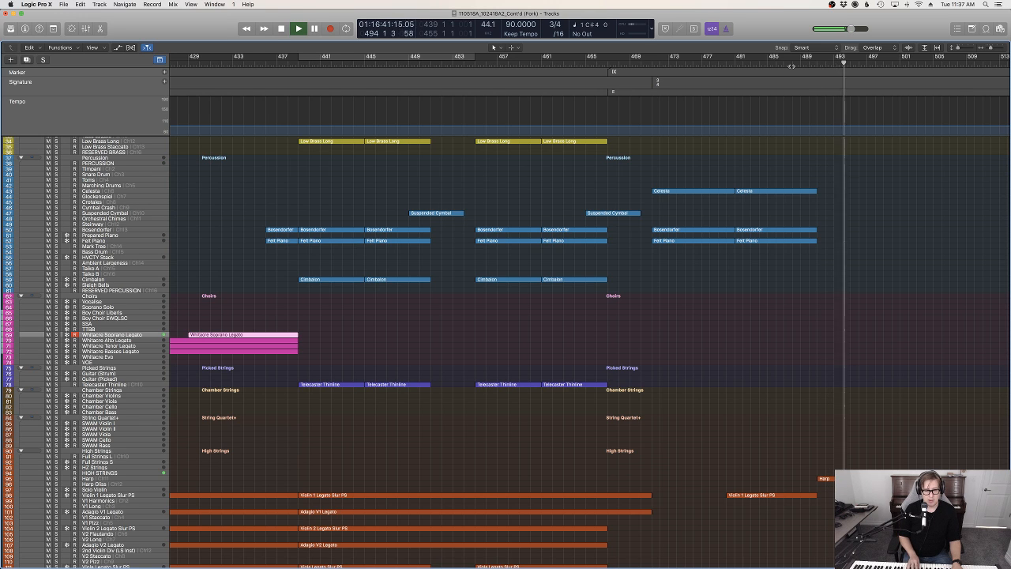
Record a soprano line of about four bars on the Whitacre Soprano Legato track, starting at bar 491
{"action": "key", "text": "space"}
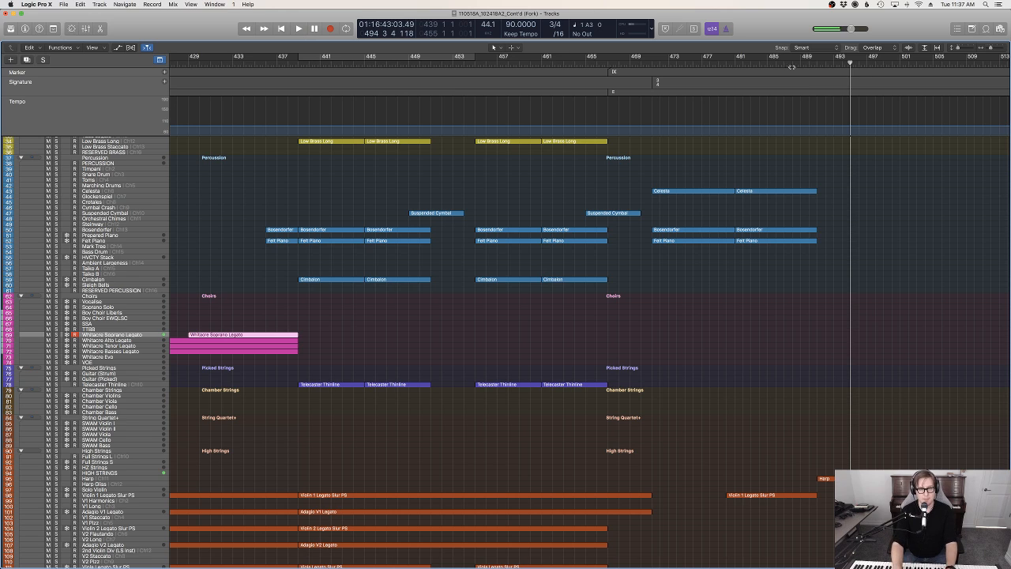
{"action": "left_click", "coordinate": [826, 63]}
{"action": "left_click", "coordinate": [819, 62]}
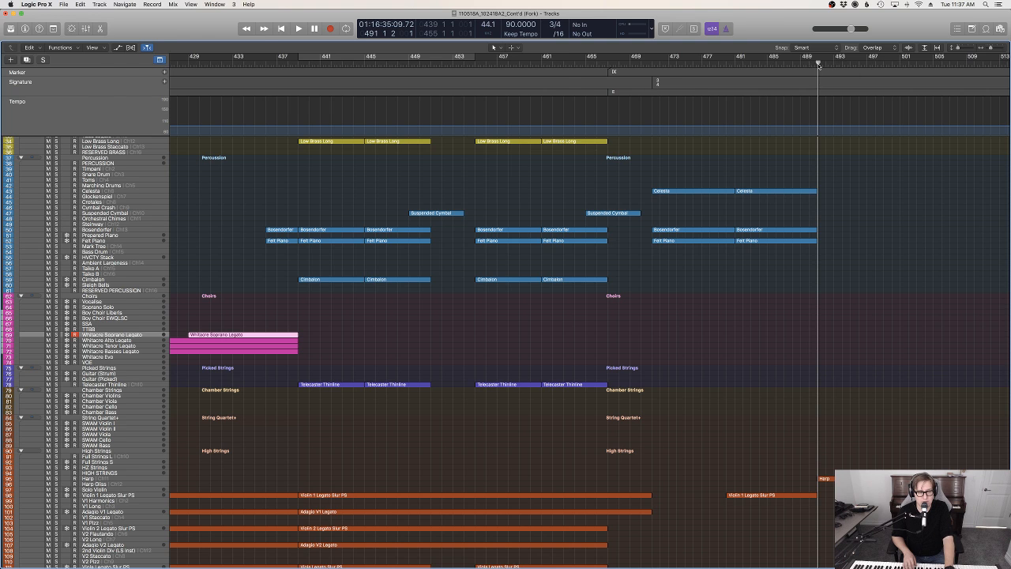
{"action": "key", "text": "3"}
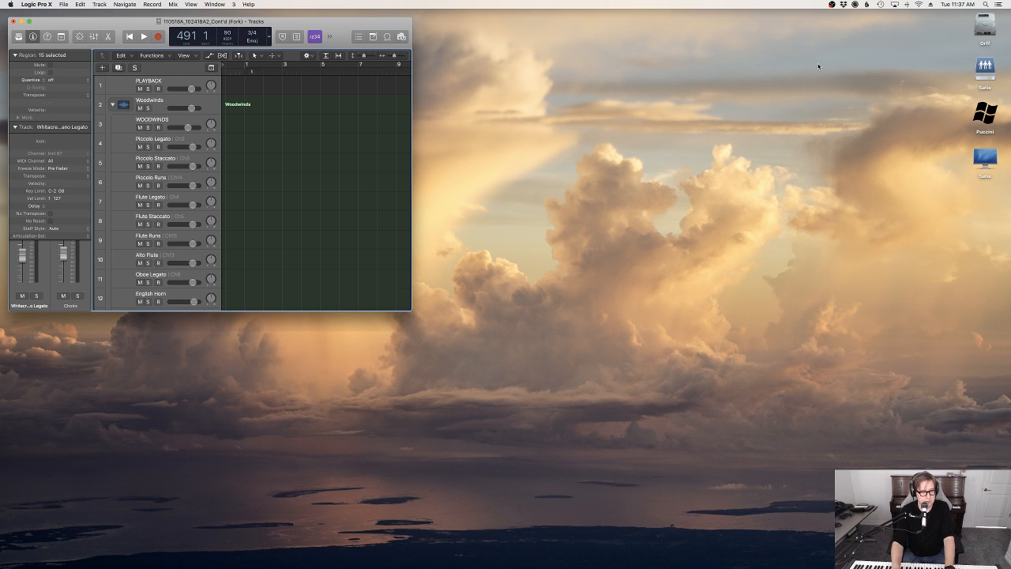
{"action": "key", "text": "1"}
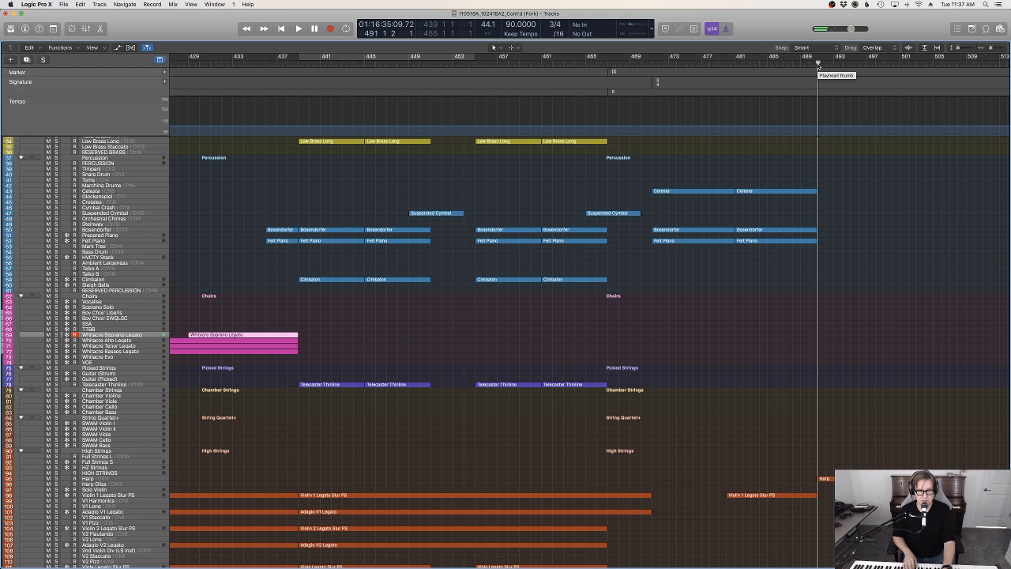
{"action": "key", "text": "r"}
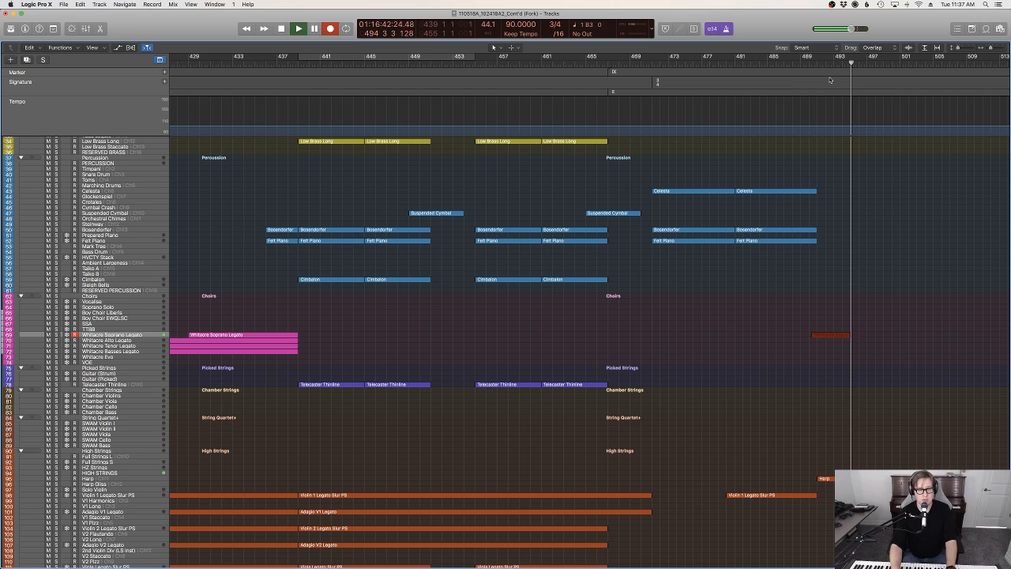
{"action": "key", "text": "space"}
Record an alto line on the Whitacre Alto Legato track from bar 491 to about bar 495
{"action": "left_click", "coordinate": [819, 64]}
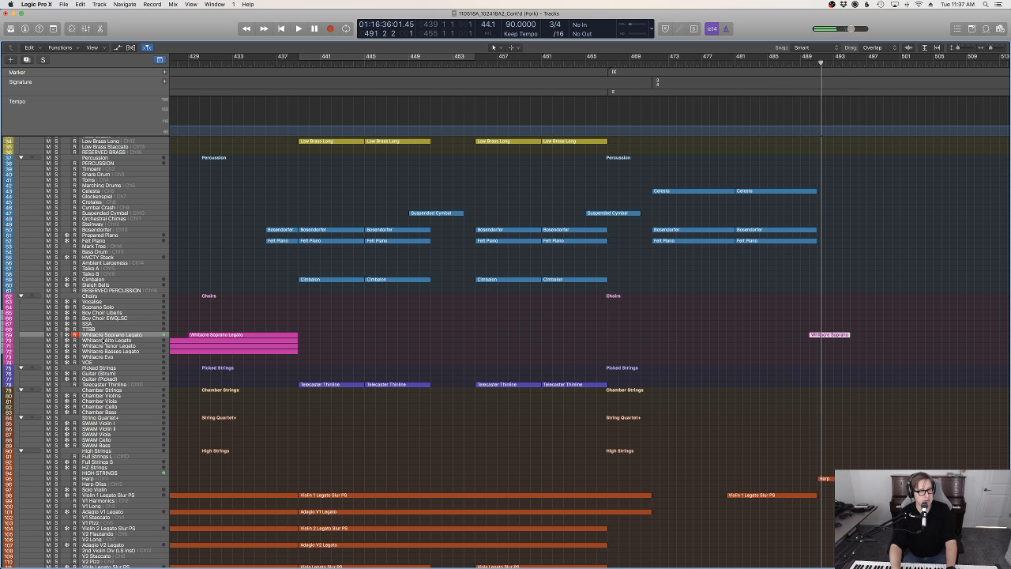
{"action": "left_click", "coordinate": [84, 341]}
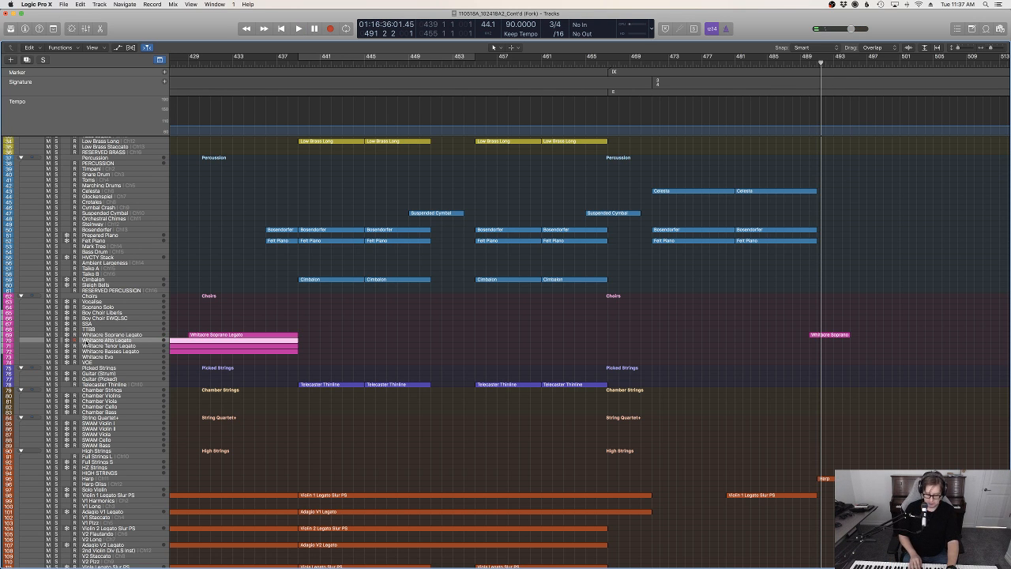
{"action": "key", "text": "r"}
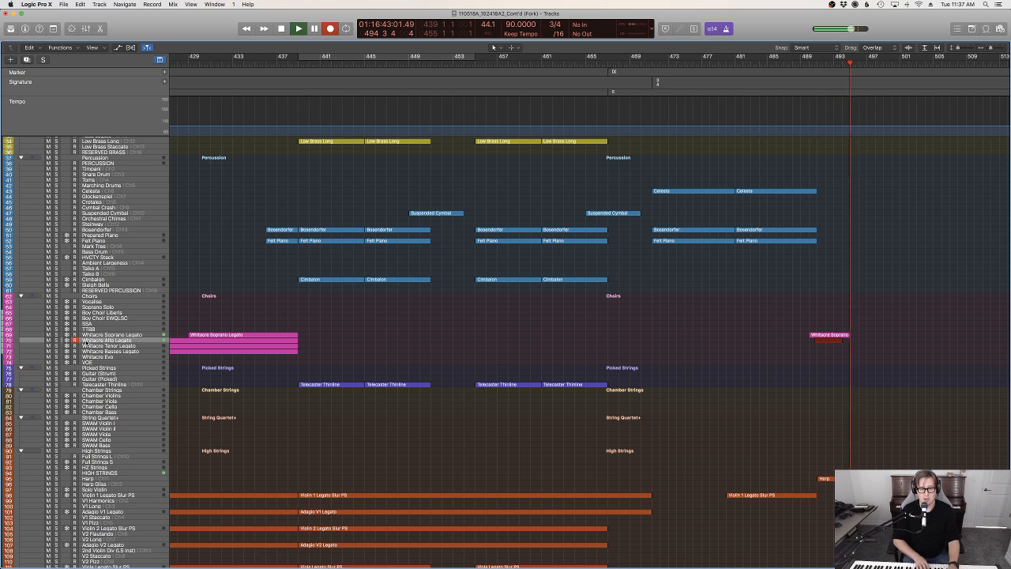
{"action": "key", "text": "space"}
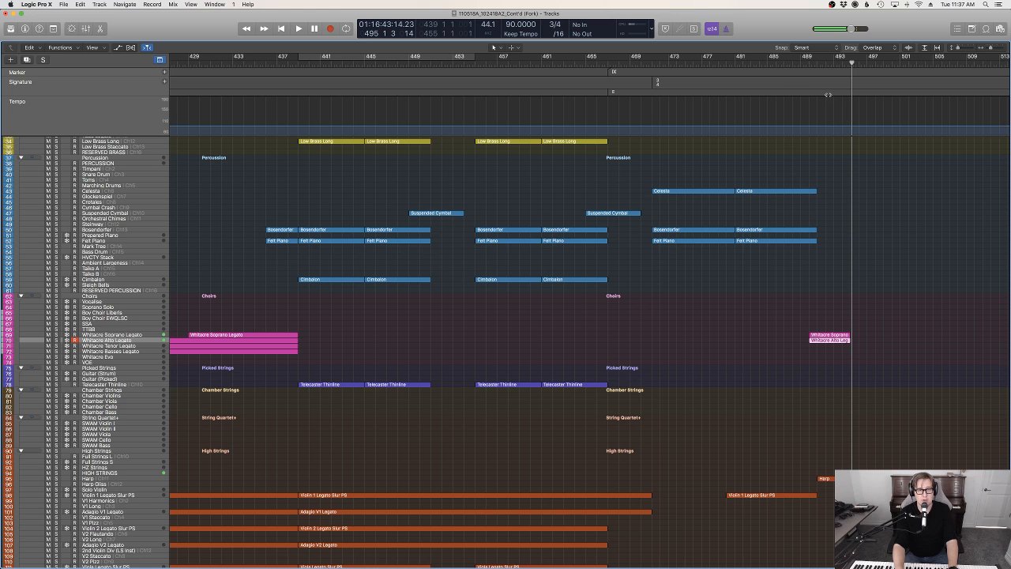
Select the Basses Pizz track, rehearse over playback from about bar 487, and record a pizzicato bass line from bar 491
{"action": "left_click", "coordinate": [787, 64]}
{"action": "key", "text": "space"}
{"action": "scroll", "coordinate": [848, 353], "scroll_direction": "down", "scroll_amount": 10}
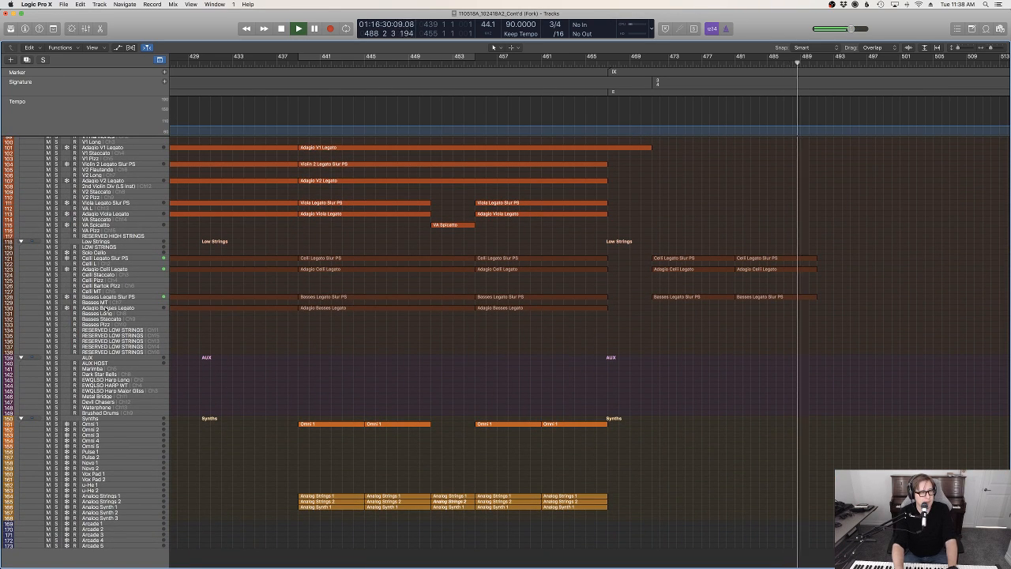
{"action": "left_click", "coordinate": [102, 324]}
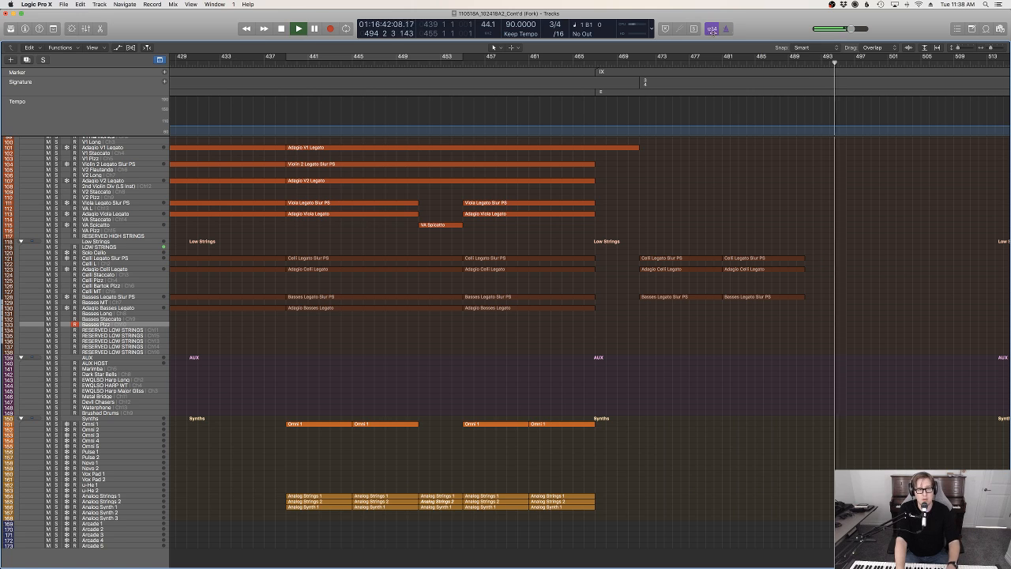
{"action": "left_click", "coordinate": [801, 63]}
{"action": "key", "text": "r"}
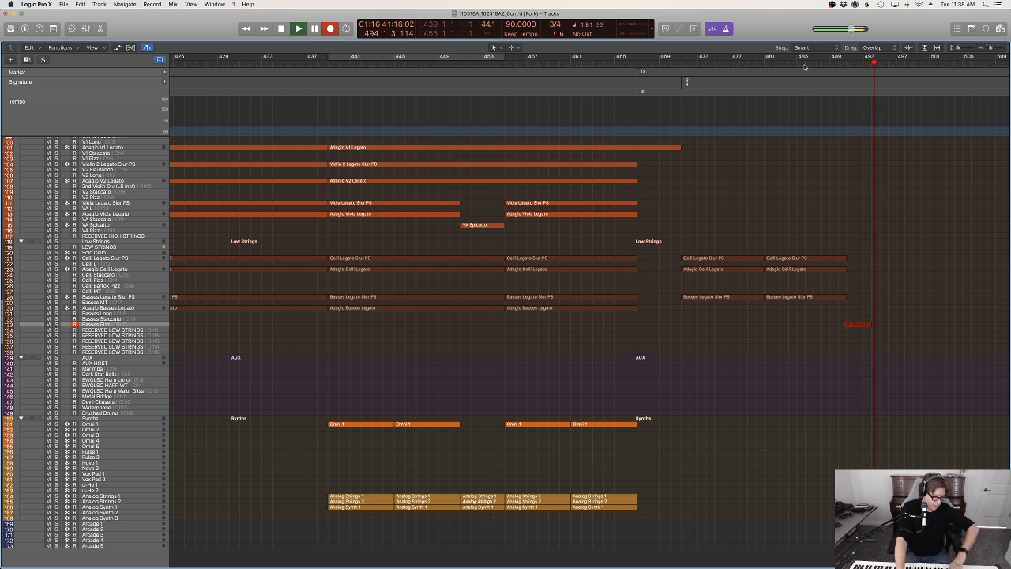
{"action": "key", "text": "space"}
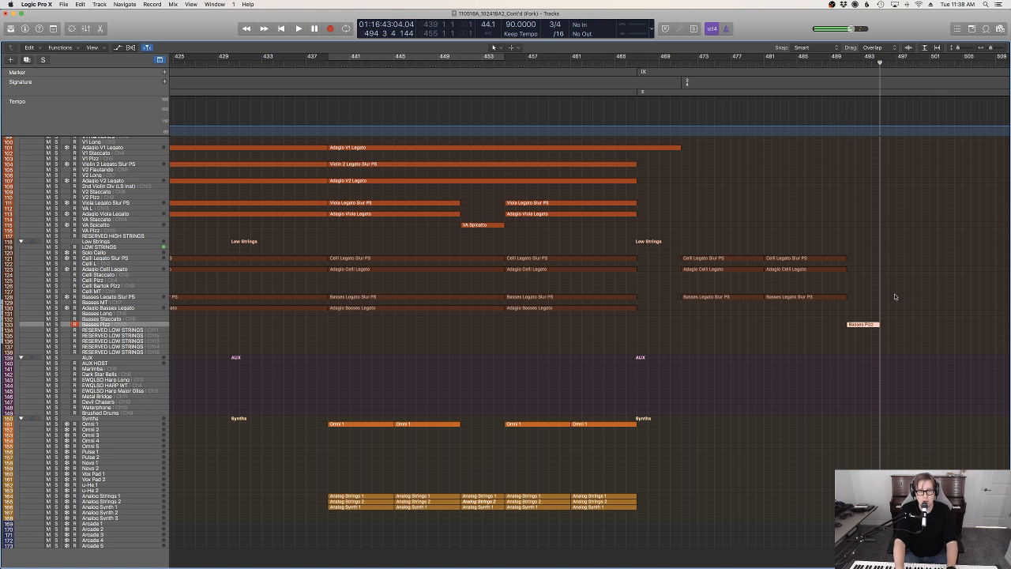
Quantize all notes of the new Basses Pizz region to 1/8 notes
{"action": "key", "text": "p"}
{"action": "scroll", "coordinate": [893, 258], "scroll_direction": "down", "scroll_amount": 2}
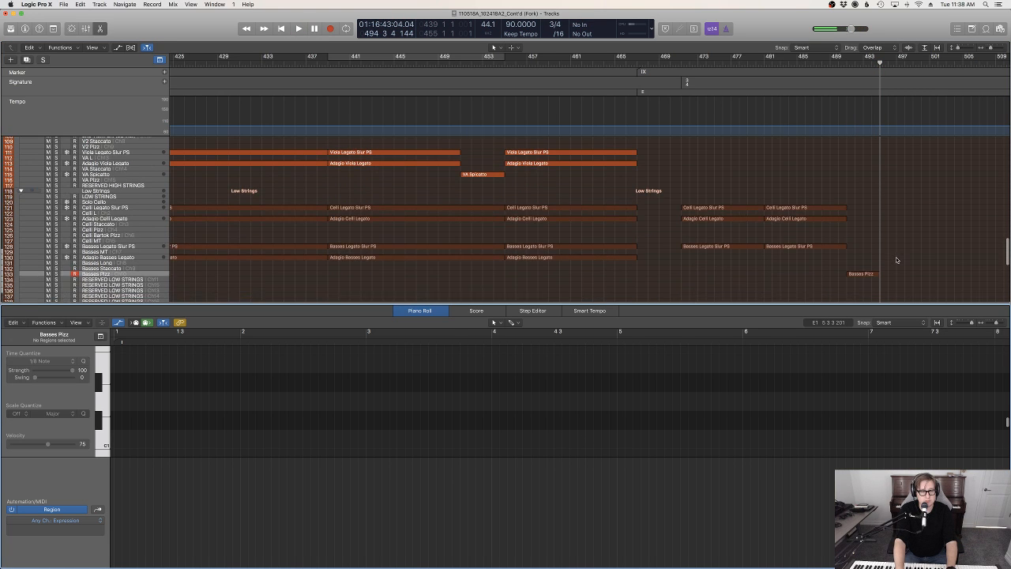
{"action": "left_click", "coordinate": [862, 273]}
{"action": "key", "text": "super+a"}
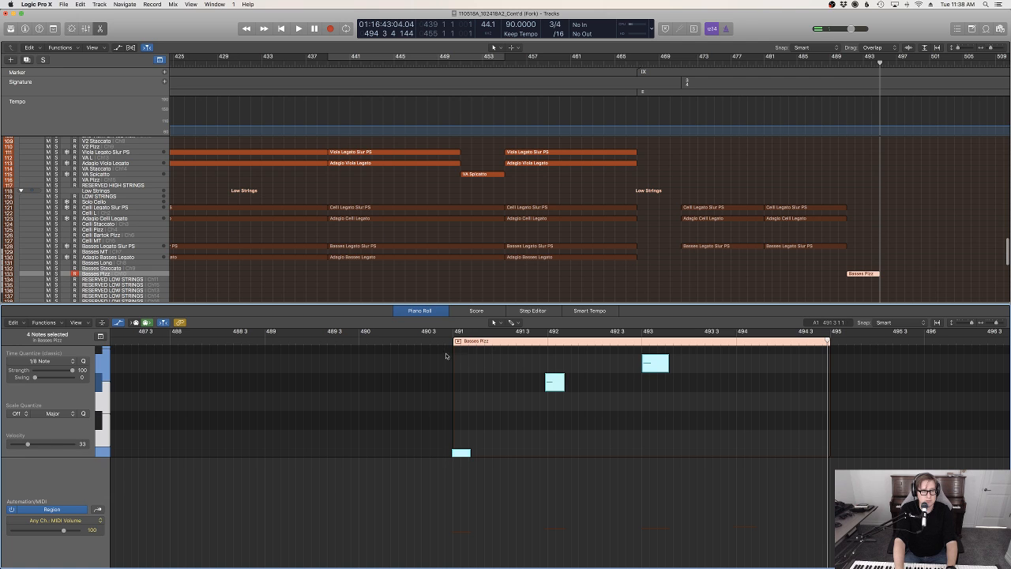
{"action": "key", "text": "q"}
Play back the quantized bass line from bar 491 and select the Celli Pizz track
{"action": "key", "text": "shift+space"}
{"action": "scroll", "coordinate": [928, 249], "scroll_direction": "up", "scroll_amount": 5}
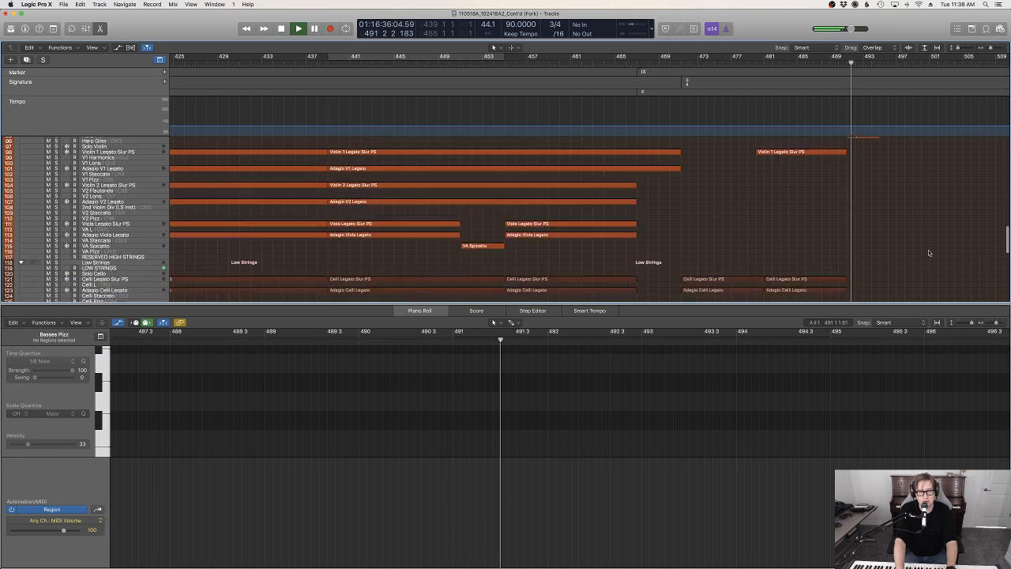
{"action": "key", "text": "p"}
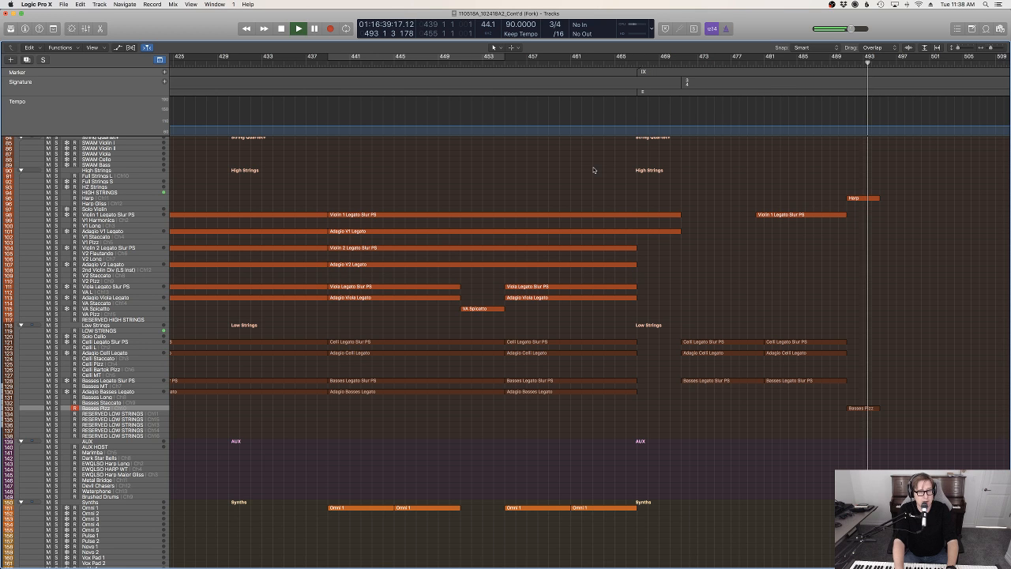
{"action": "left_click", "coordinate": [101, 365]}
{"action": "key", "text": "space"}
{"action": "key", "text": "space"}
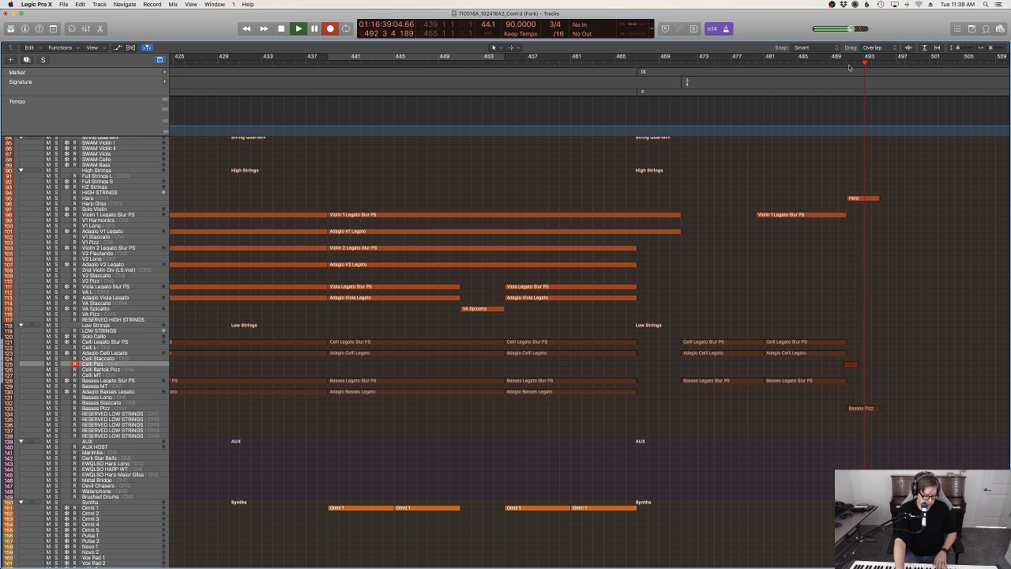
{"action": "key", "text": "space"}
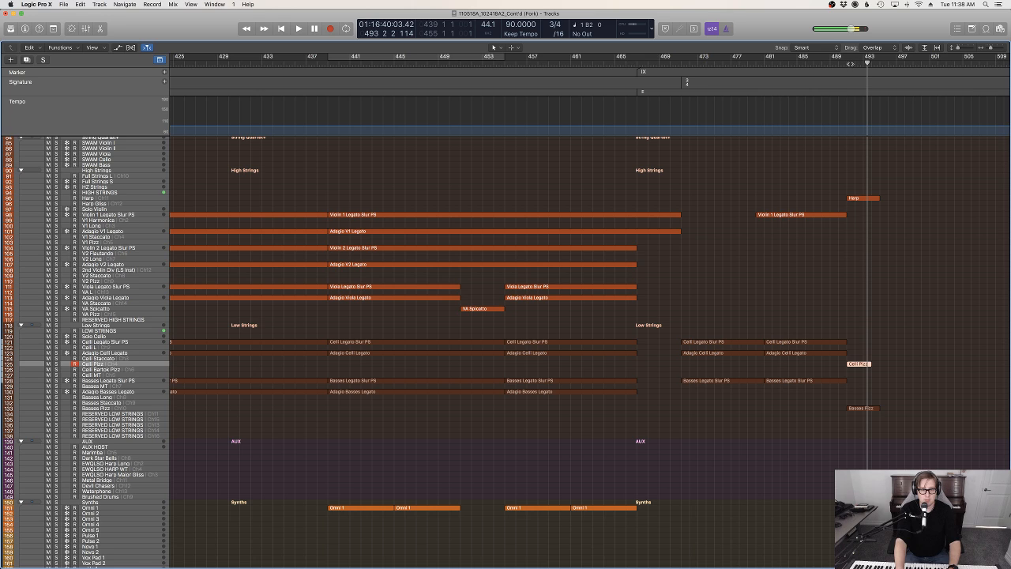
{"action": "key", "text": "Delete"}
Record a four-bar pizzicato cello line on the Celli Pizz track from bar 491
{"action": "left_click", "coordinate": [850, 64]}
{"action": "key", "text": "r"}
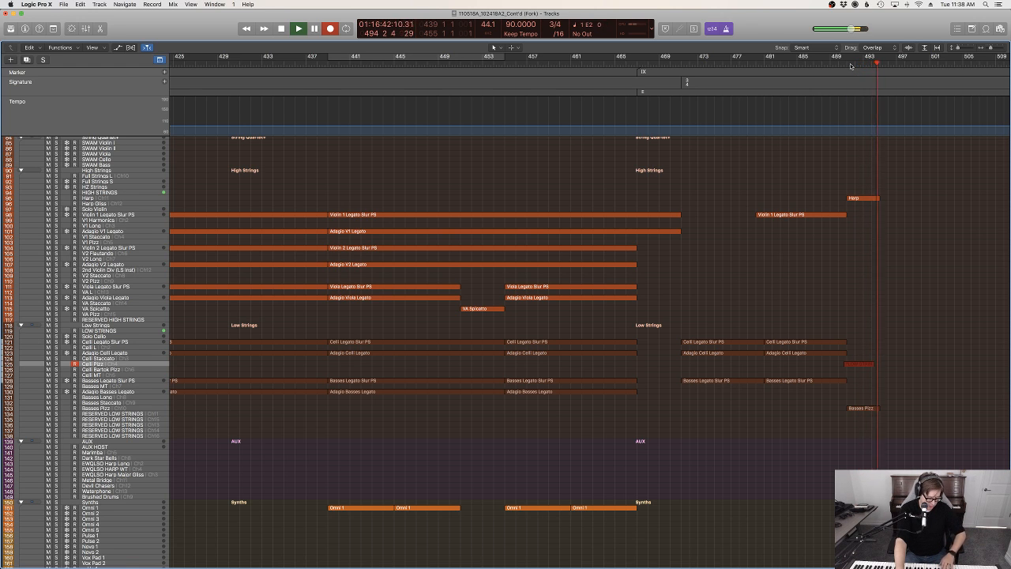
{"action": "key", "text": "space"}
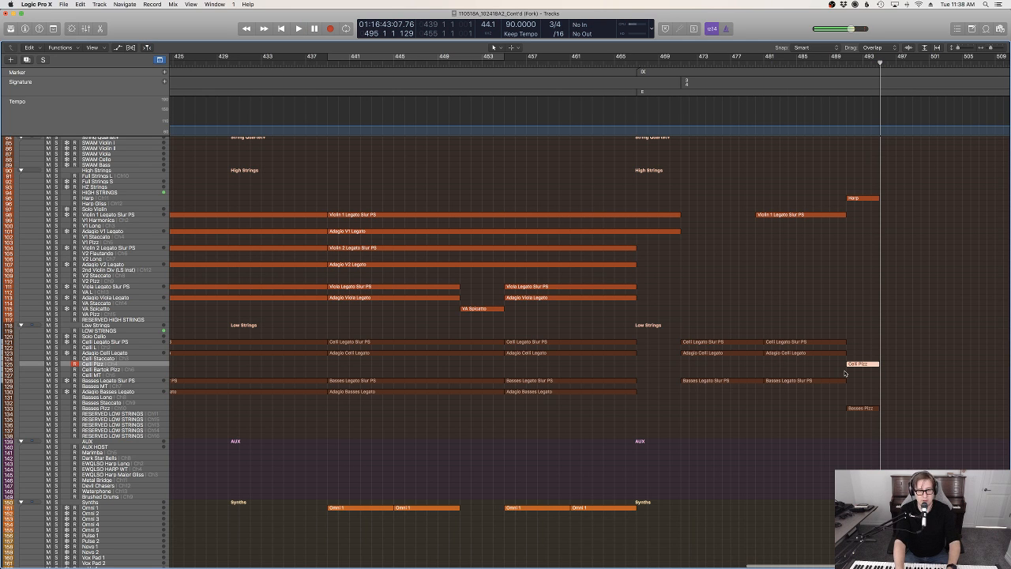
Quantize all the Celli Pizz notes to 1/8 notes and raise the note at the start of bar 494 to F#2
{"action": "key", "text": "p"}
{"action": "key", "text": "super+a"}
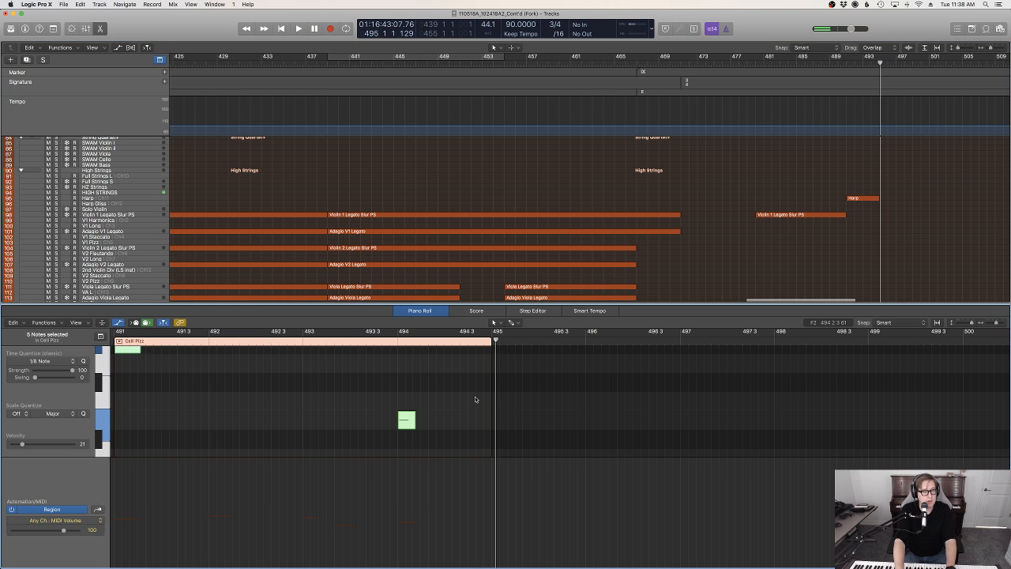
{"action": "left_click", "coordinate": [475, 399]}
{"action": "scroll", "coordinate": [486, 399], "scroll_direction": "left", "scroll_amount": 2}
{"action": "key", "text": "z"}
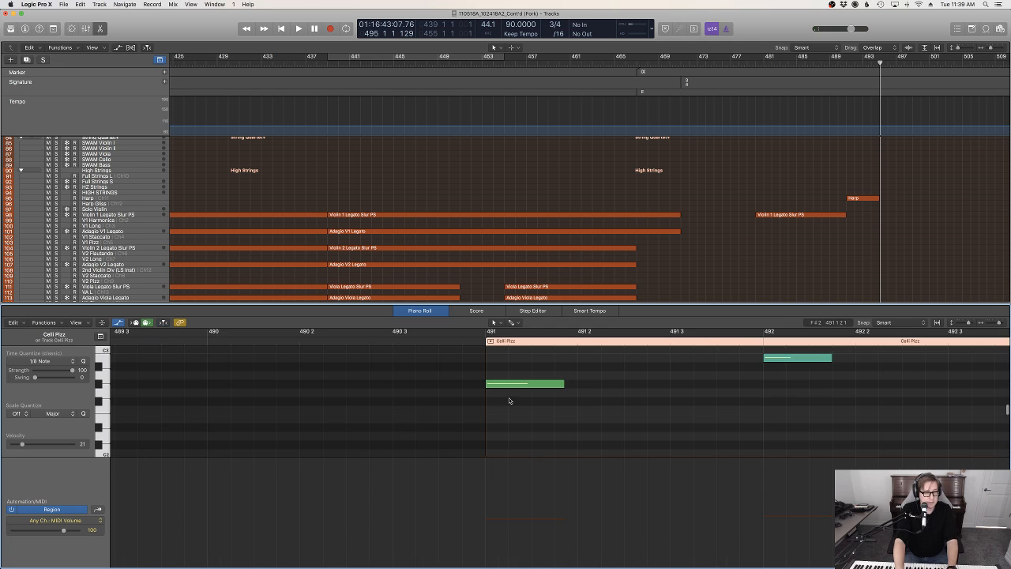
{"action": "scroll", "coordinate": [718, 414], "scroll_direction": "right", "scroll_amount": 7}
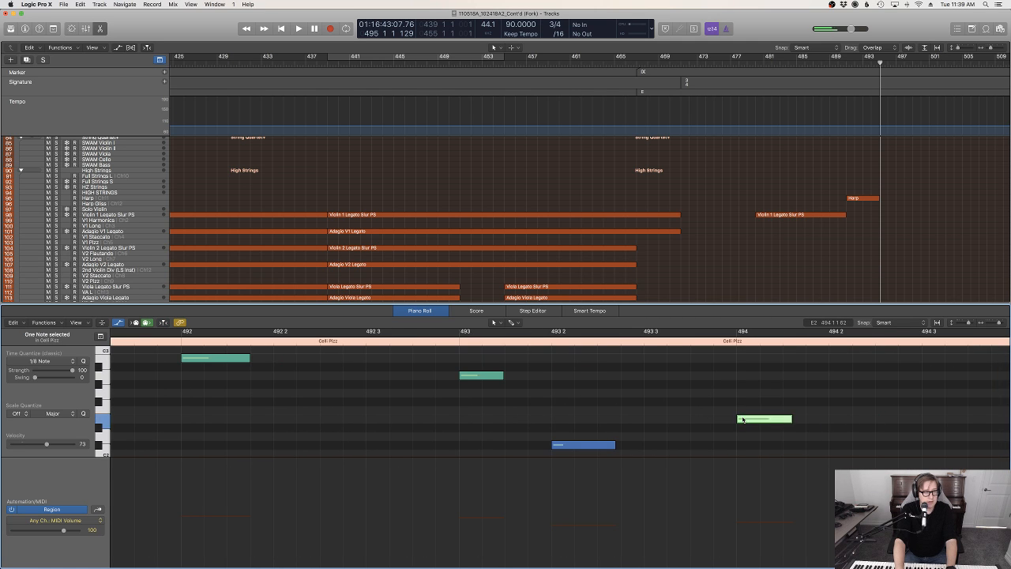
{"action": "left_click_drag", "start_coordinate": [743, 420], "coordinate": [743, 407]}
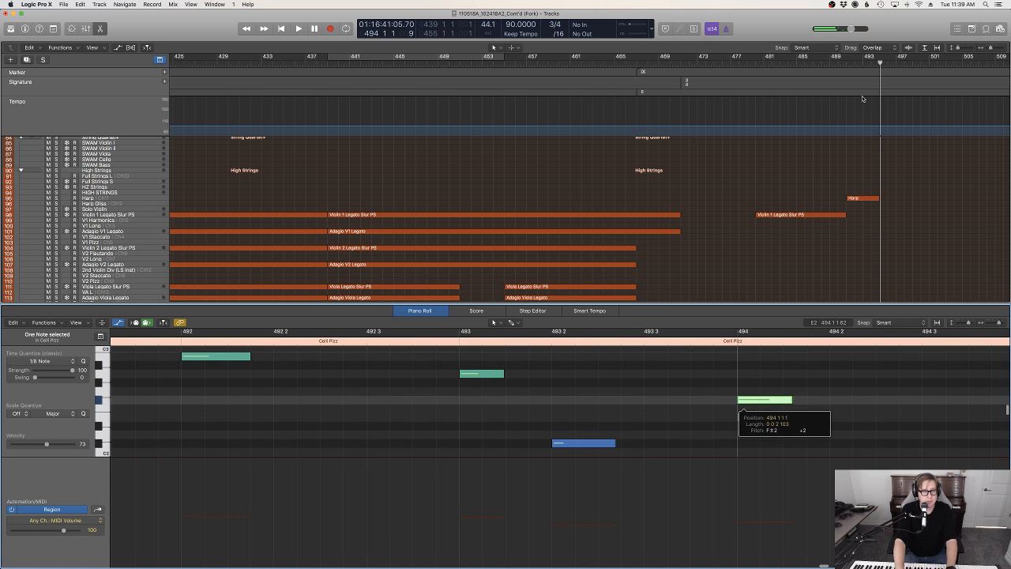
Play back from about bar 491 to check the cello and bass pizzicato against the harp and choir
{"action": "left_click", "coordinate": [844, 59]}
{"action": "key", "text": "space"}
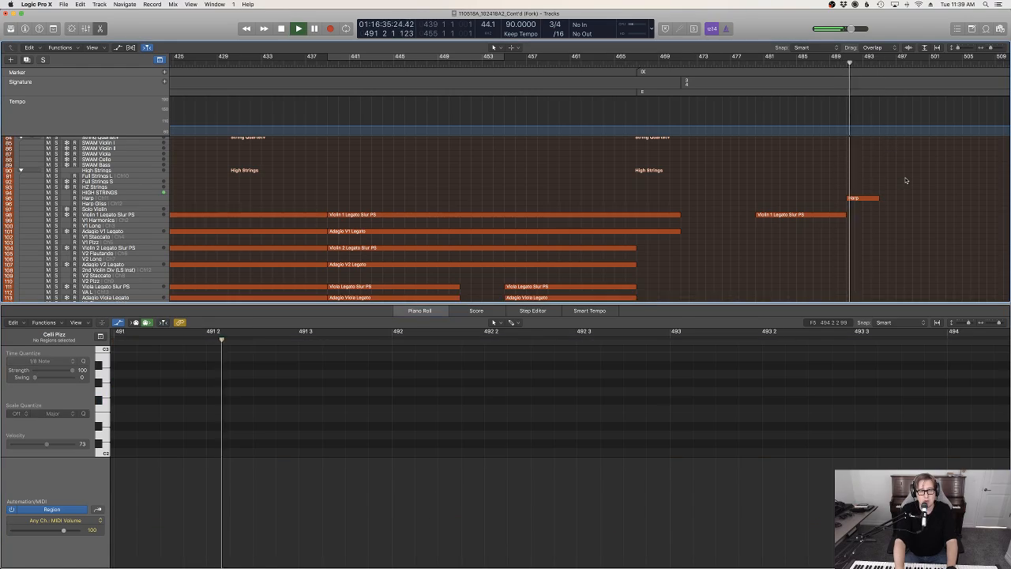
{"action": "key", "text": "e"}
{"action": "scroll", "coordinate": [907, 180], "scroll_direction": "up", "scroll_amount": 5}
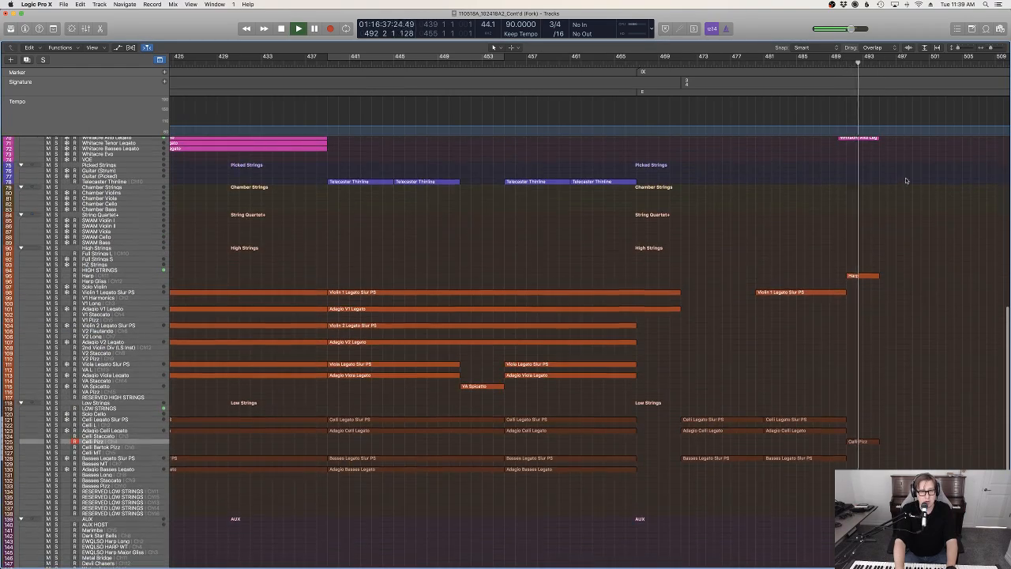
{"action": "scroll", "coordinate": [906, 180], "scroll_direction": "up", "scroll_amount": 10}
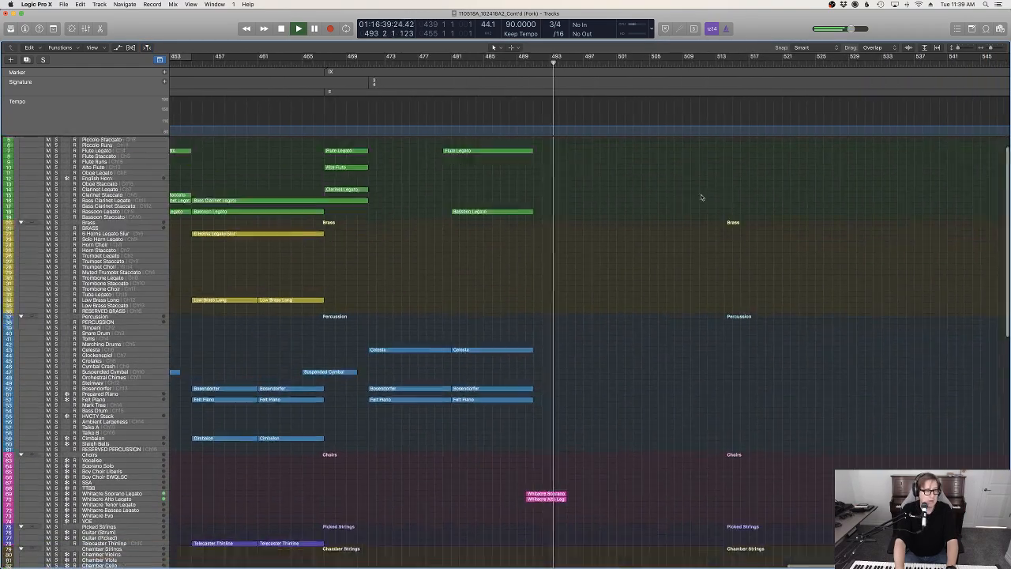
{"action": "scroll", "coordinate": [700, 197], "scroll_direction": "down", "scroll_amount": 10}
{"action": "key", "text": "space"}
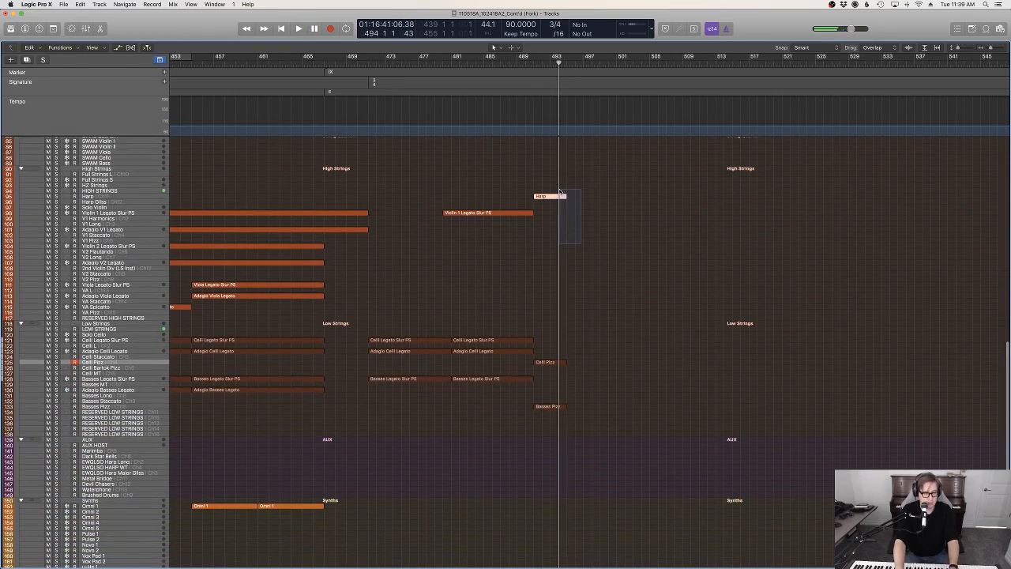
Copy the Harp region at bar 491 to the Celesta track at its original position
{"action": "scroll", "coordinate": [113, 261], "scroll_direction": "up", "scroll_amount": 6}
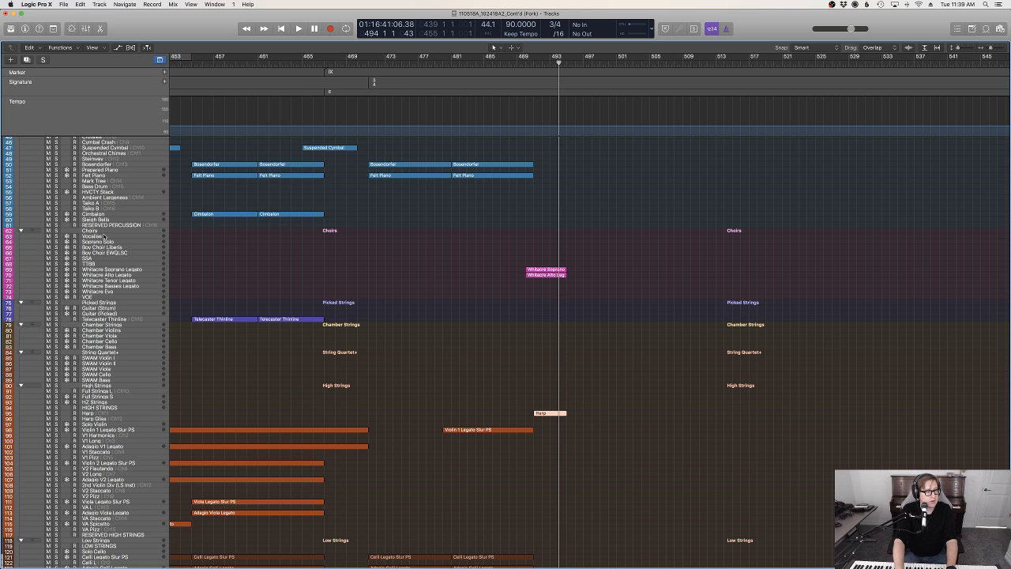
{"action": "scroll", "coordinate": [108, 298], "scroll_direction": "up", "scroll_amount": 3}
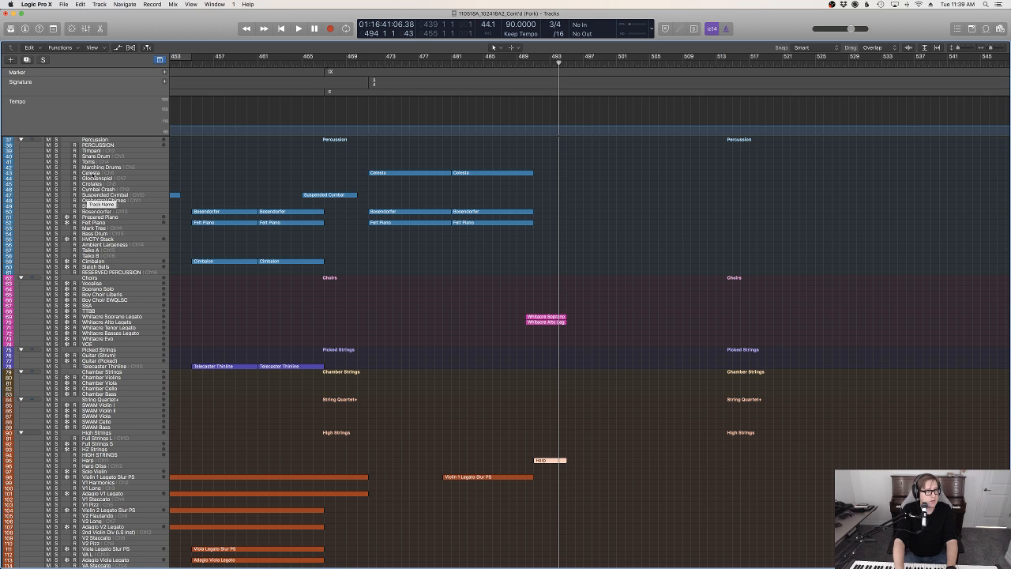
{"action": "left_click", "coordinate": [89, 173]}
{"action": "left_click", "coordinate": [80, 4]}
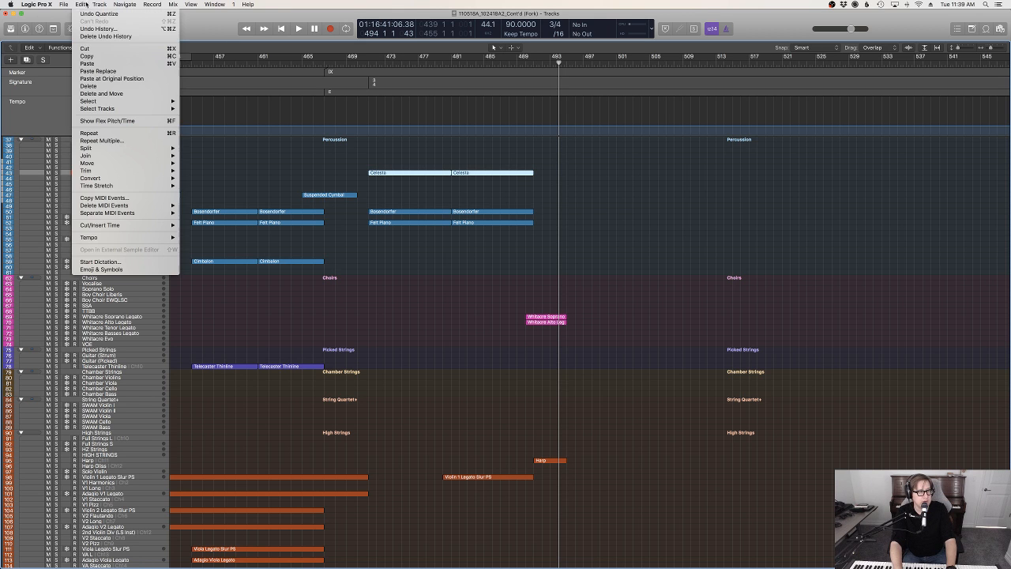
{"action": "left_click", "coordinate": [113, 79]}
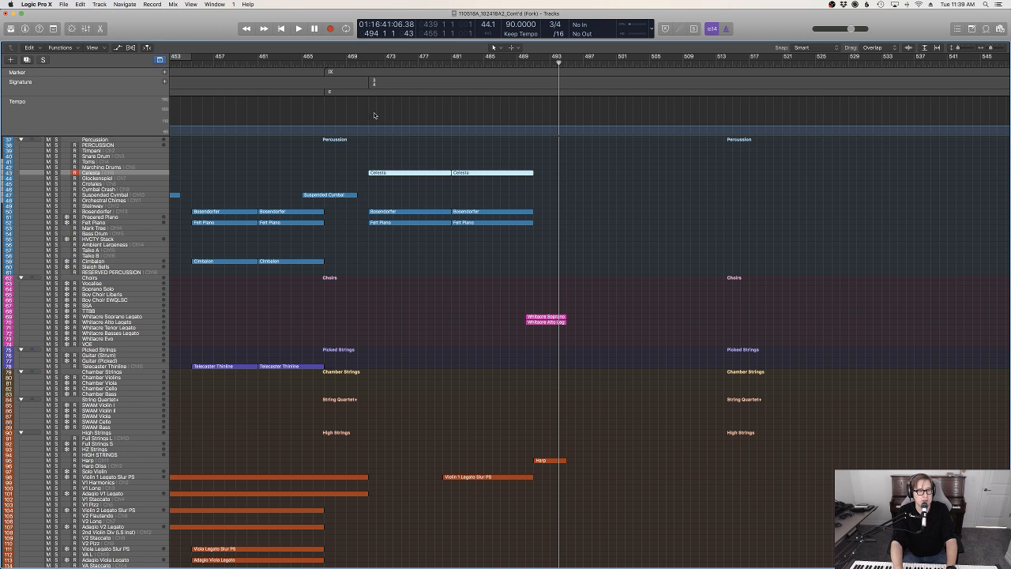
Play back from bar 481 to check the transition into the new celesta, harp and choir passage
{"action": "left_click", "coordinate": [453, 63]}
{"action": "key", "text": "space"}
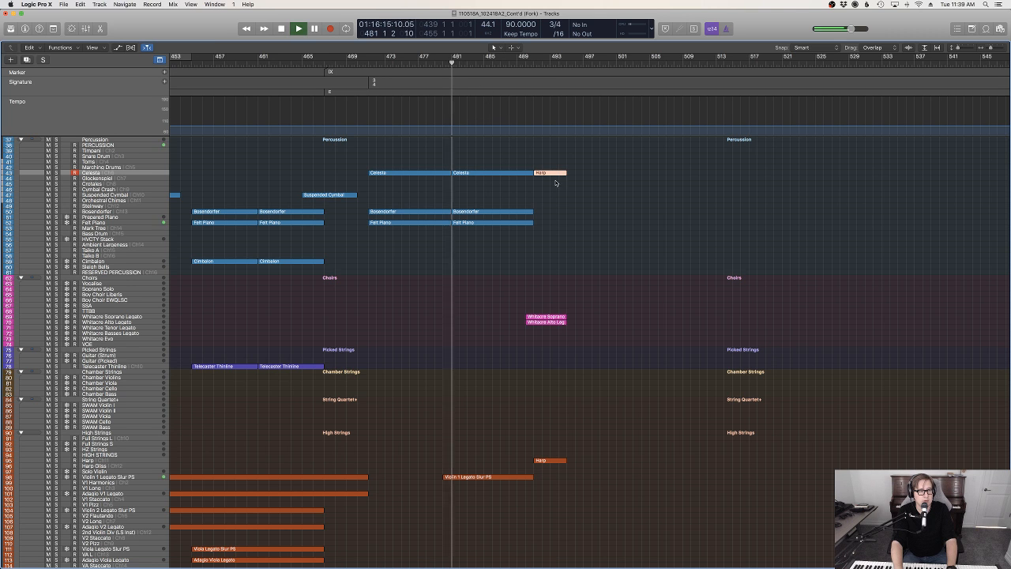
{"action": "scroll", "coordinate": [571, 192], "scroll_direction": "up", "scroll_amount": 8}
{"action": "left_click", "coordinate": [575, 195]}
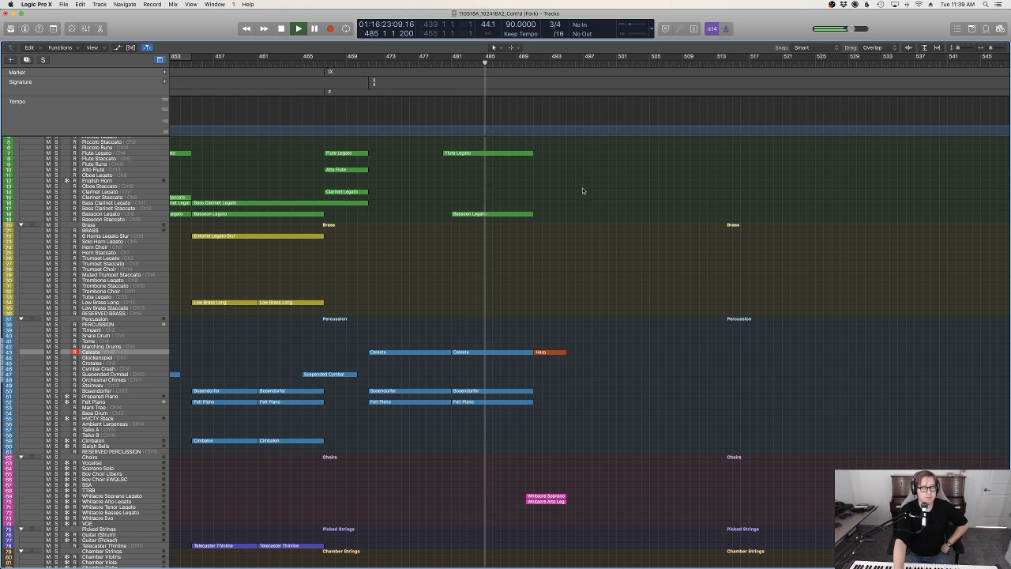
Keep playing back from bar 485 to bar 494 while reviewing the tracks, and stop after the new choir passage
{"action": "scroll", "coordinate": [639, 229], "scroll_direction": "down", "scroll_amount": 1}
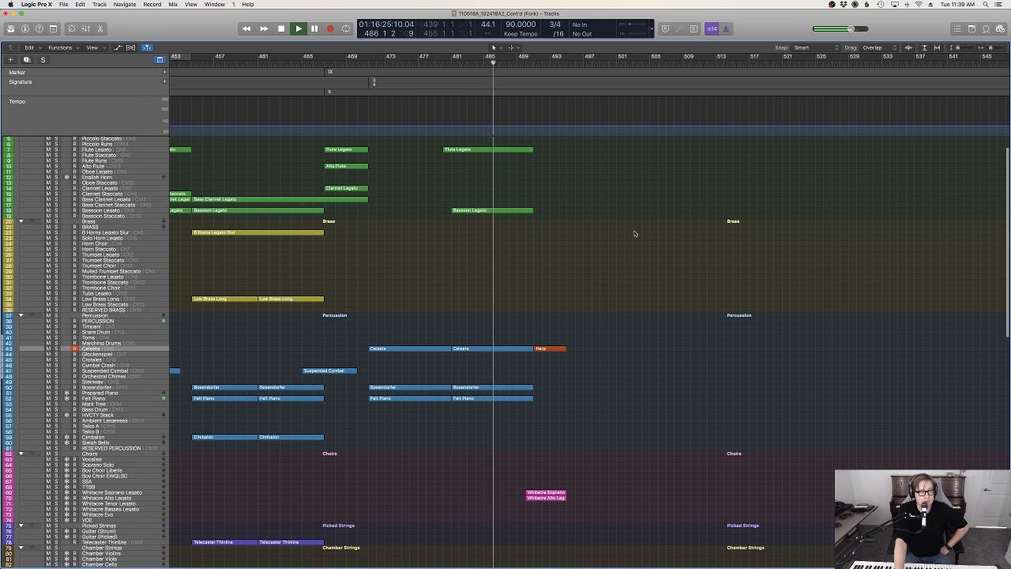
{"action": "scroll", "coordinate": [636, 232], "scroll_direction": "down", "scroll_amount": 4}
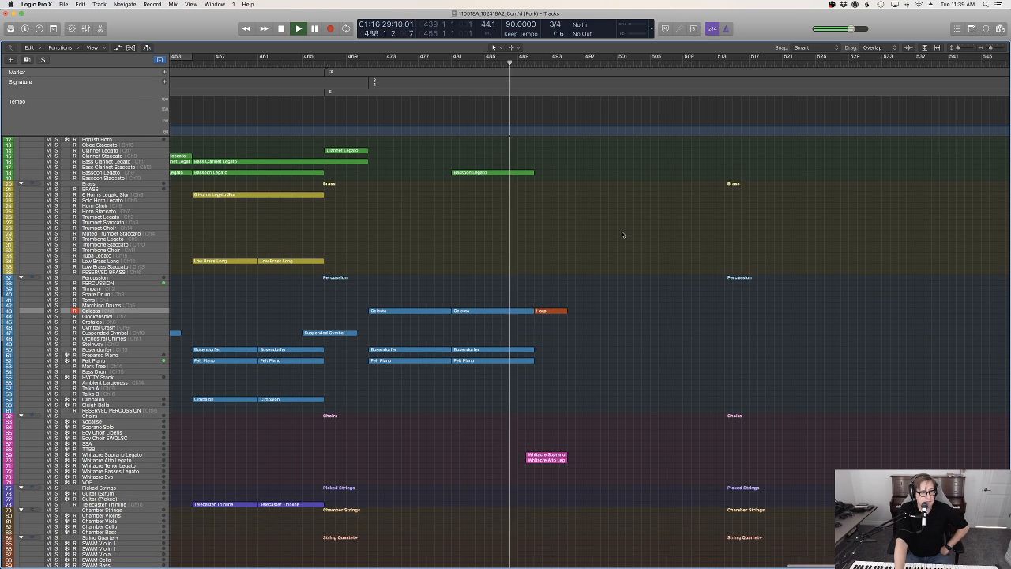
{"action": "scroll", "coordinate": [629, 232], "scroll_direction": "up", "scroll_amount": 5}
{"action": "scroll", "coordinate": [629, 233], "scroll_direction": "left", "scroll_amount": 2}
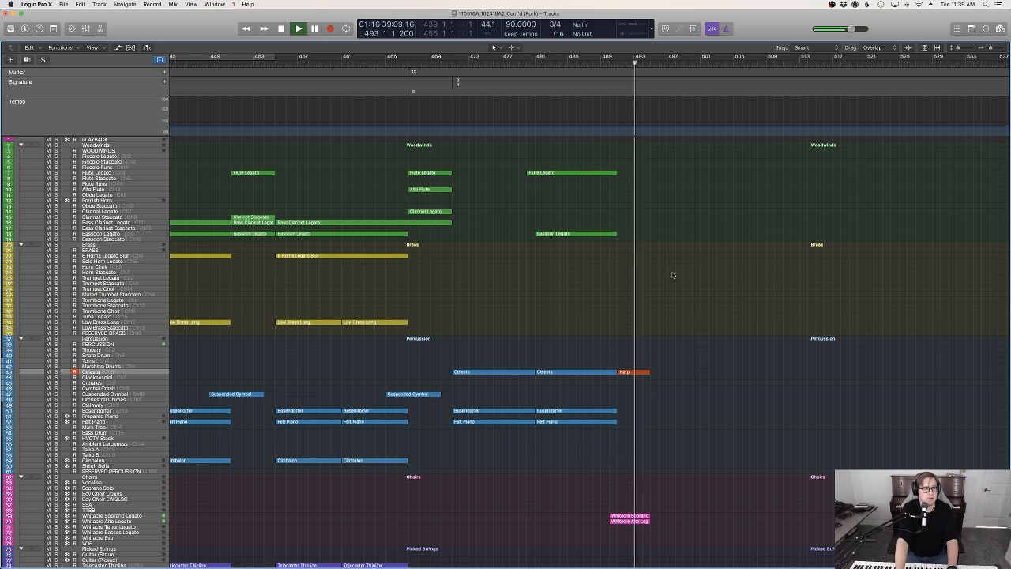
{"action": "scroll", "coordinate": [669, 276], "scroll_direction": "down", "scroll_amount": 15}
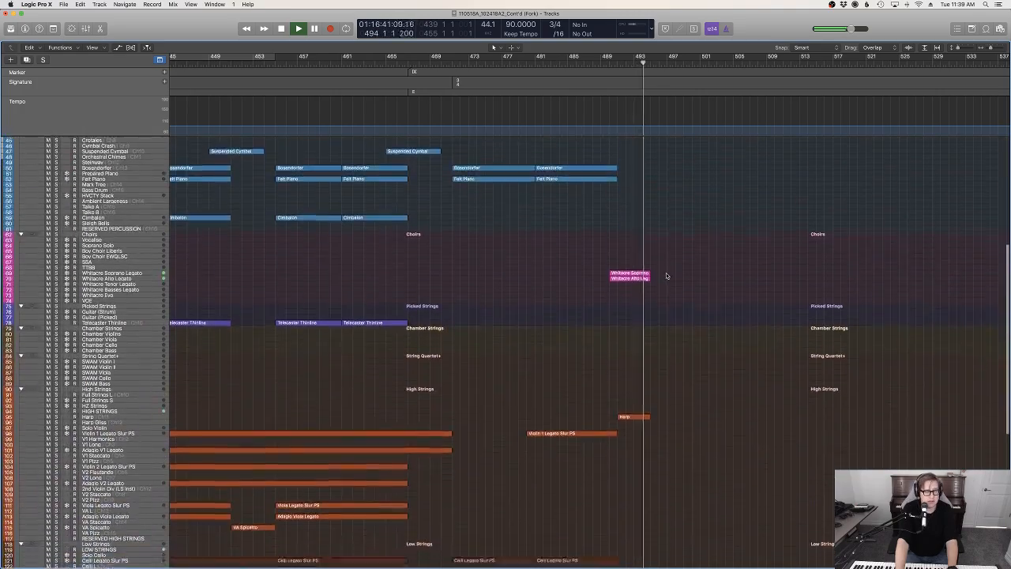
{"action": "key", "text": "space"}
Try to select the new regions around bar 491 across the tracks, and undo and redo the harp region's paste on the Celesta track
{"action": "left_click_drag", "start_coordinate": [654, 481], "coordinate": [623, 200]}
{"action": "scroll", "coordinate": [653, 230], "scroll_direction": "up", "scroll_amount": 11}
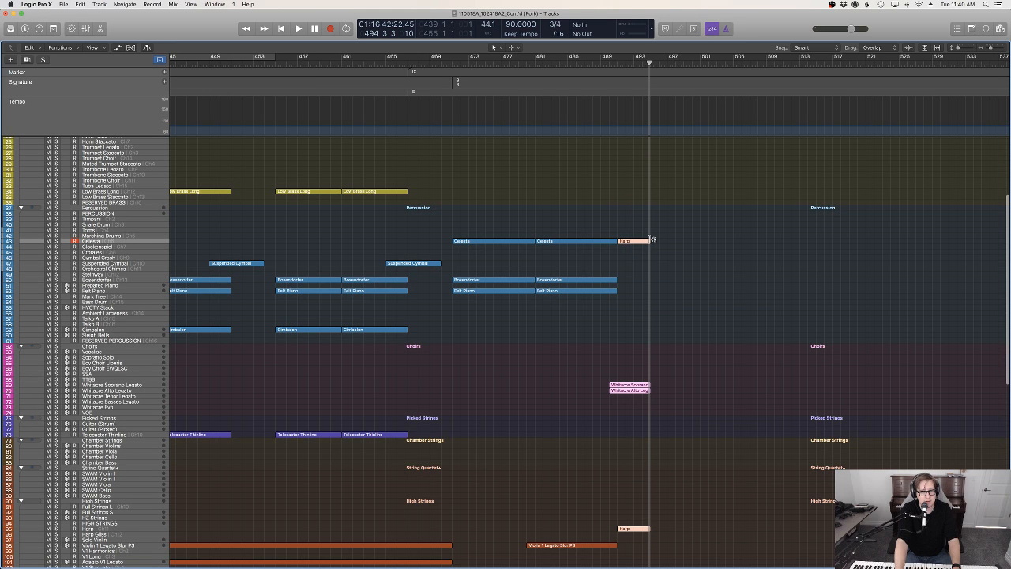
{"action": "left_click_drag", "start_coordinate": [679, 241], "coordinate": [652, 242]}
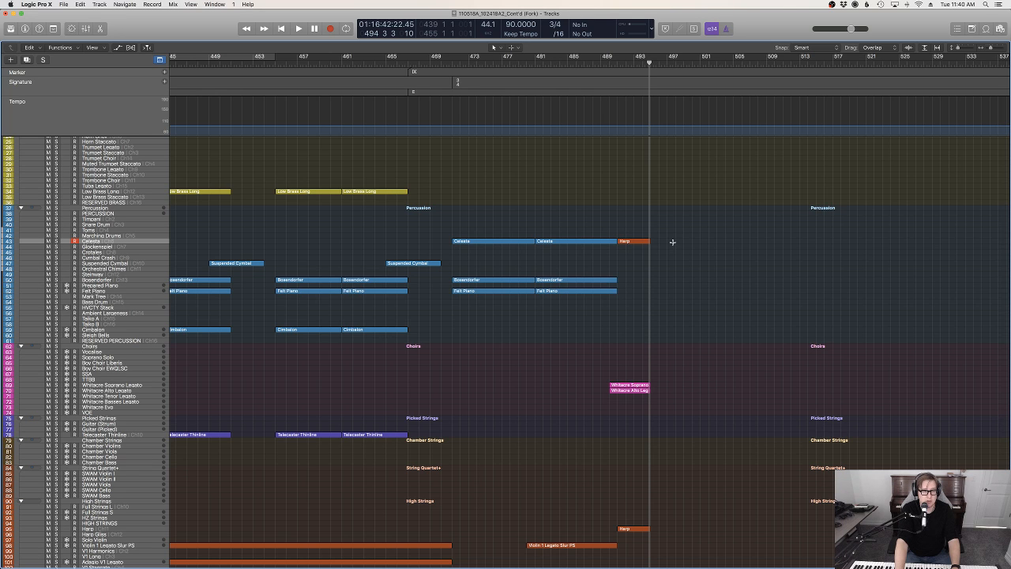
{"action": "key", "text": "super+z"}
{"action": "left_click", "coordinate": [664, 242]}
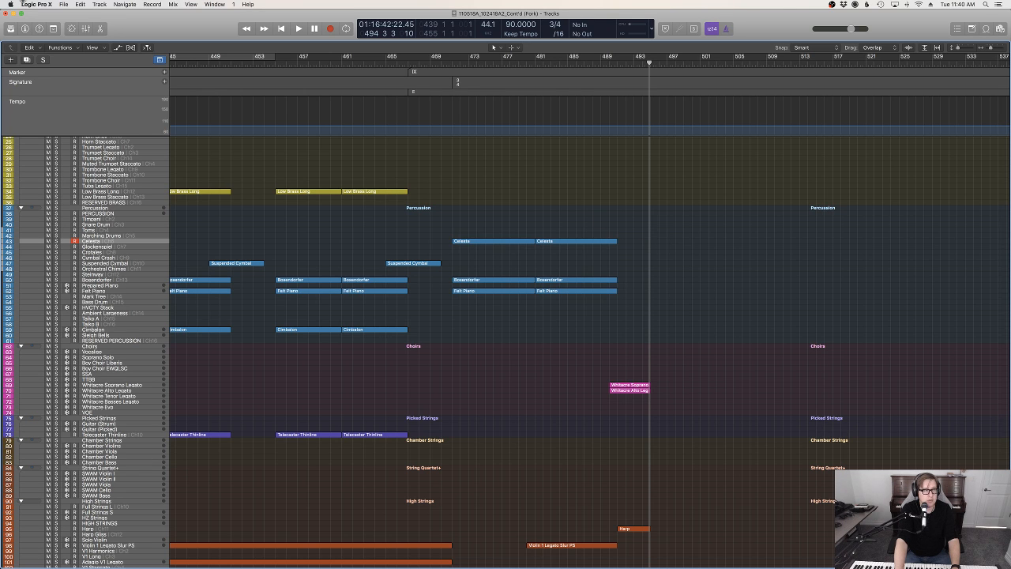
{"action": "left_click", "coordinate": [63, 6]}
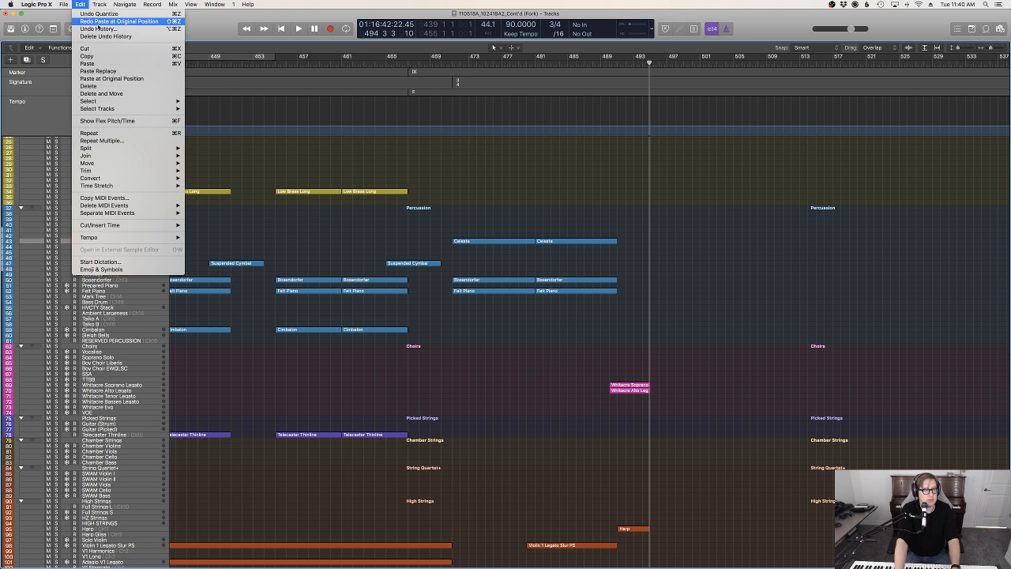
{"action": "scroll", "coordinate": [693, 261], "scroll_direction": "down", "scroll_amount": 1}
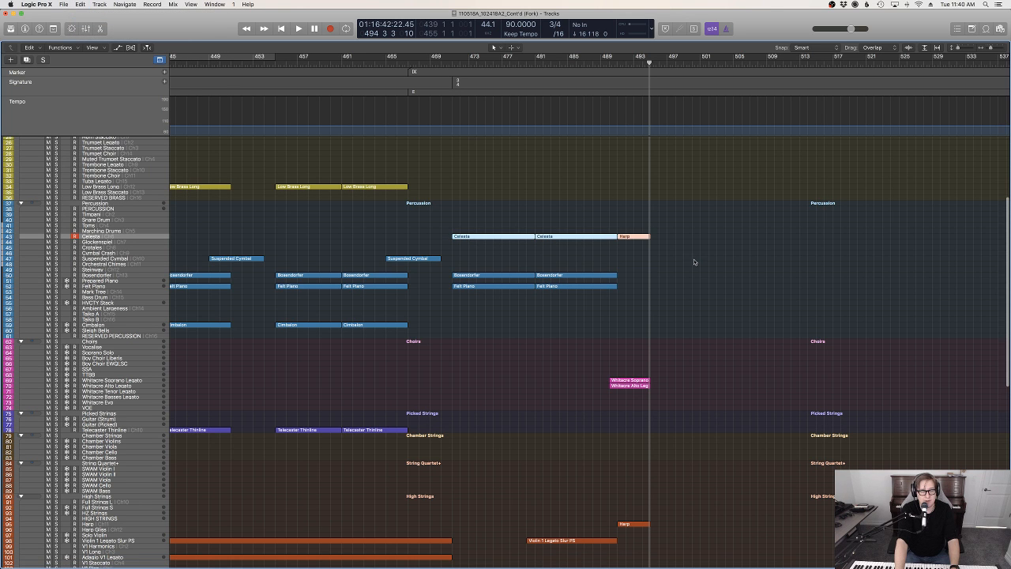
Select the new pizzicato, harp, choir and celesta regions around bar 491 and enlarge the track heights
{"action": "scroll", "coordinate": [633, 217], "scroll_direction": "down", "scroll_amount": 15}
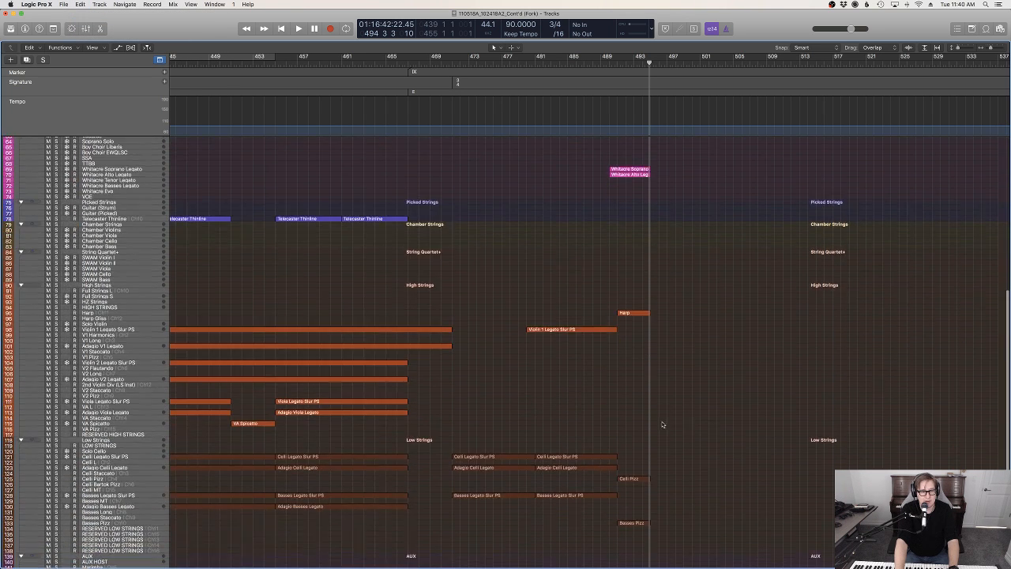
{"action": "scroll", "coordinate": [629, 411], "scroll_direction": "up", "scroll_amount": 12}
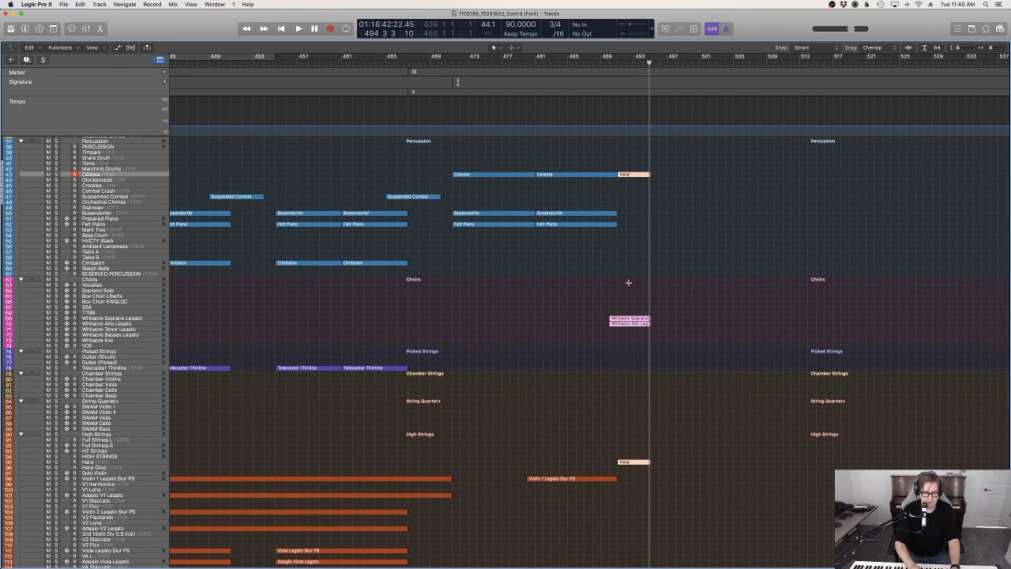
{"action": "key", "text": "super+Down"}
{"action": "key", "text": "super+Down"}
{"action": "key", "text": "super+Down"}
{"action": "key", "text": "super+Down"}
{"action": "key", "text": "super+Down"}
{"action": "key", "text": "super+Down"}
{"action": "key", "text": "super+Down"}
{"action": "key", "text": "super+Down"}
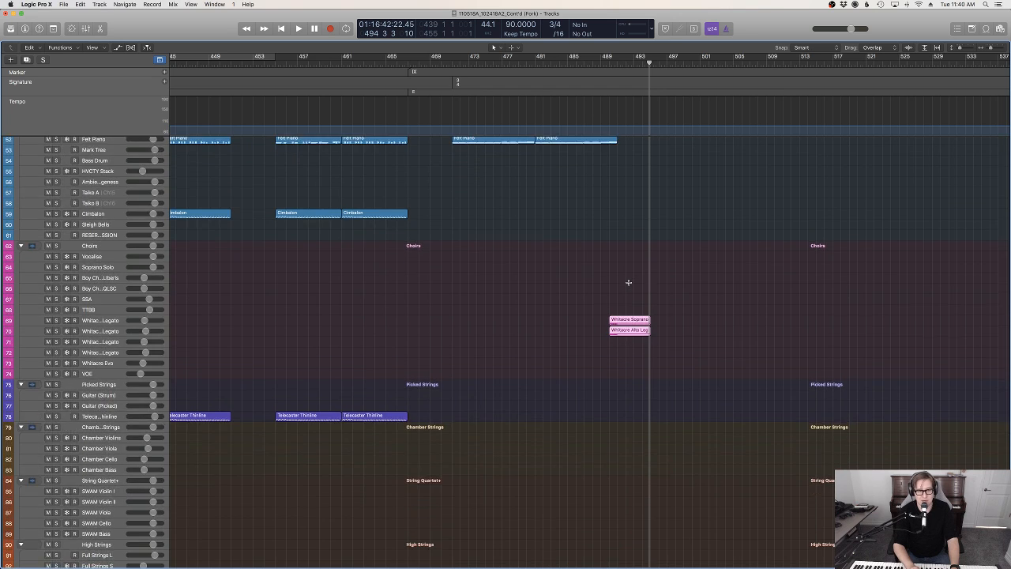
{"action": "scroll", "coordinate": [630, 286], "scroll_direction": "up", "scroll_amount": 6}
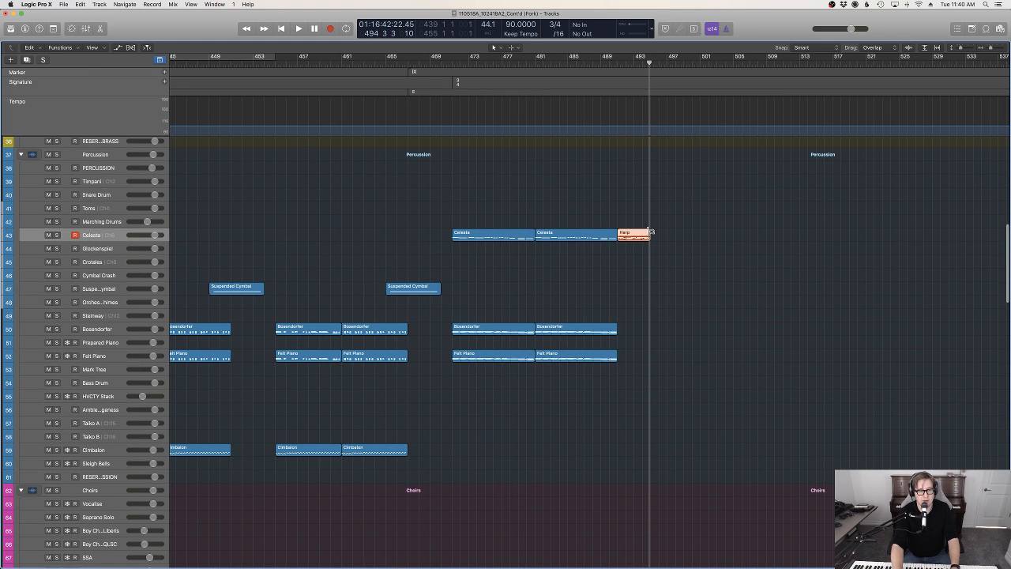
Undo the paste of the harp region on the Celesta track and restore it
{"action": "left_click_drag", "start_coordinate": [668, 232], "coordinate": [654, 236]}
{"action": "key", "text": "Delete"}
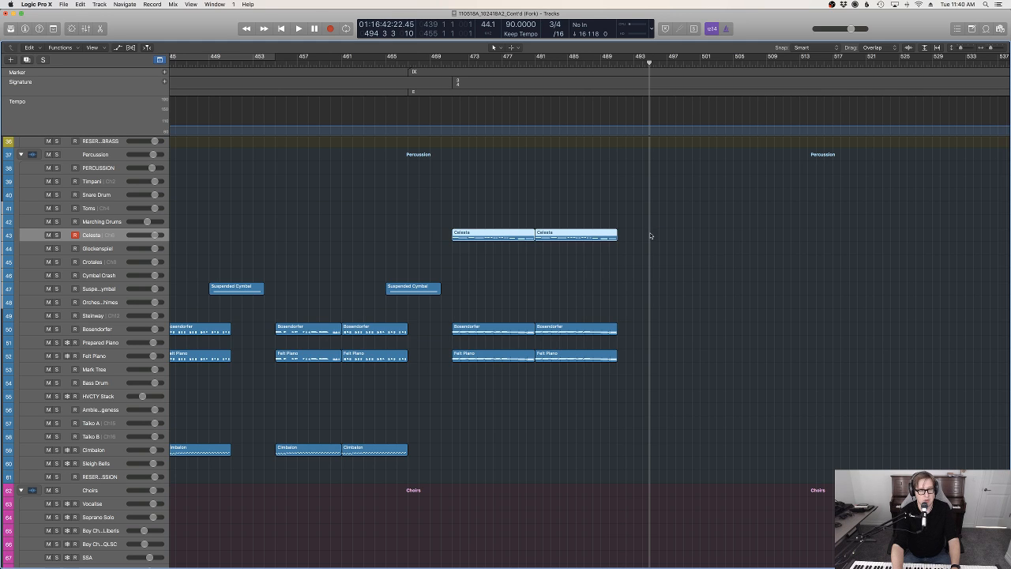
{"action": "left_click", "coordinate": [80, 4]}
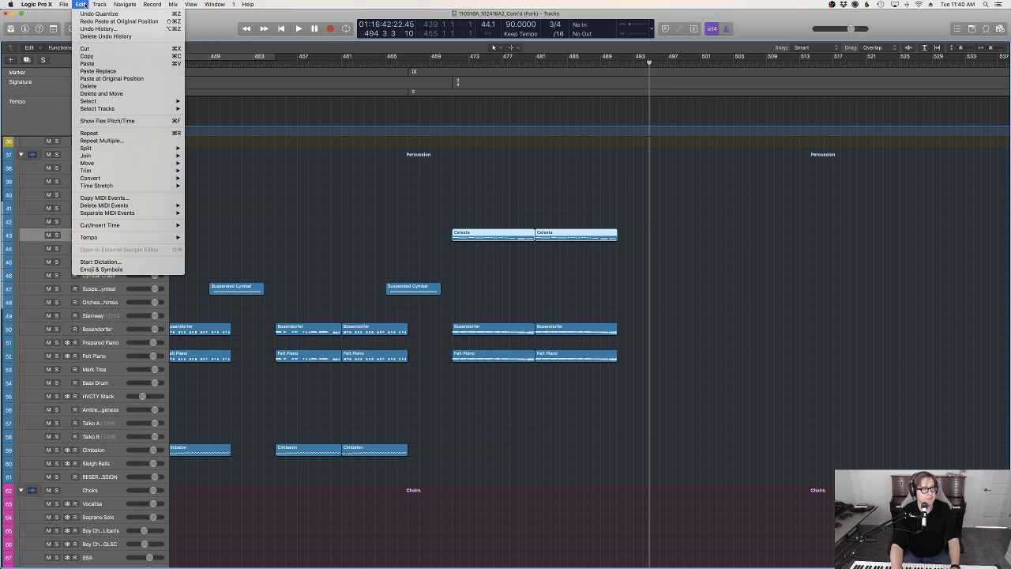
{"action": "left_click", "coordinate": [680, 229]}
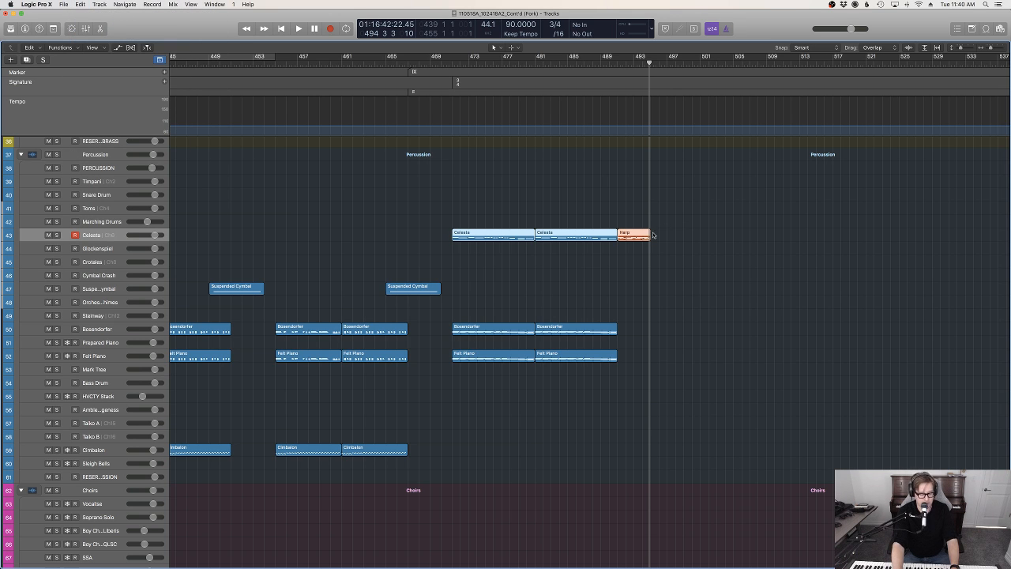
Try to paste the selected Celesta track regions at bar 495
{"action": "left_click_drag", "start_coordinate": [636, 62], "coordinate": [647, 62]}
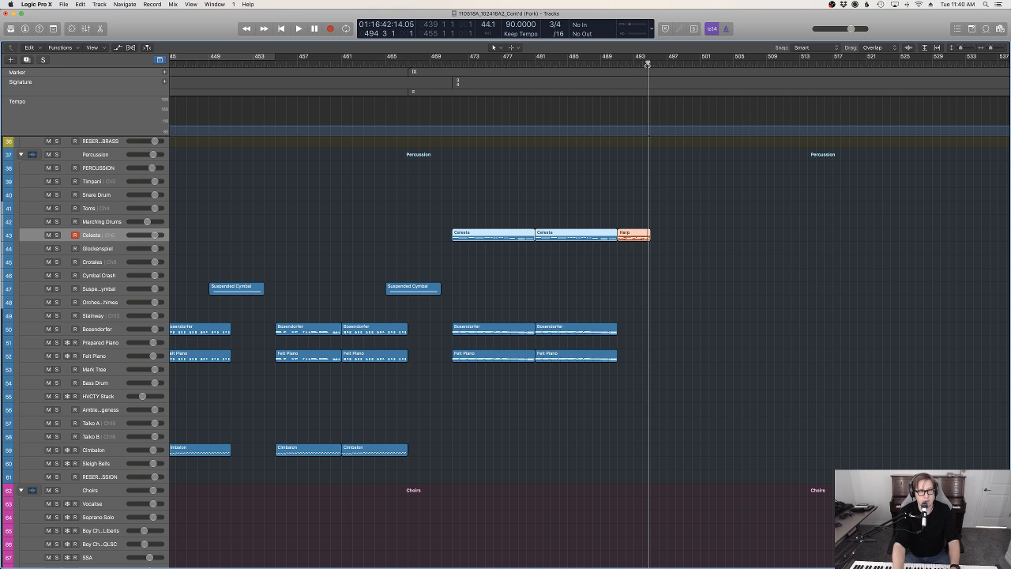
{"action": "scroll", "coordinate": [647, 64], "scroll_direction": "up", "scroll_amount": 3}
{"action": "left_click", "coordinate": [646, 63]}
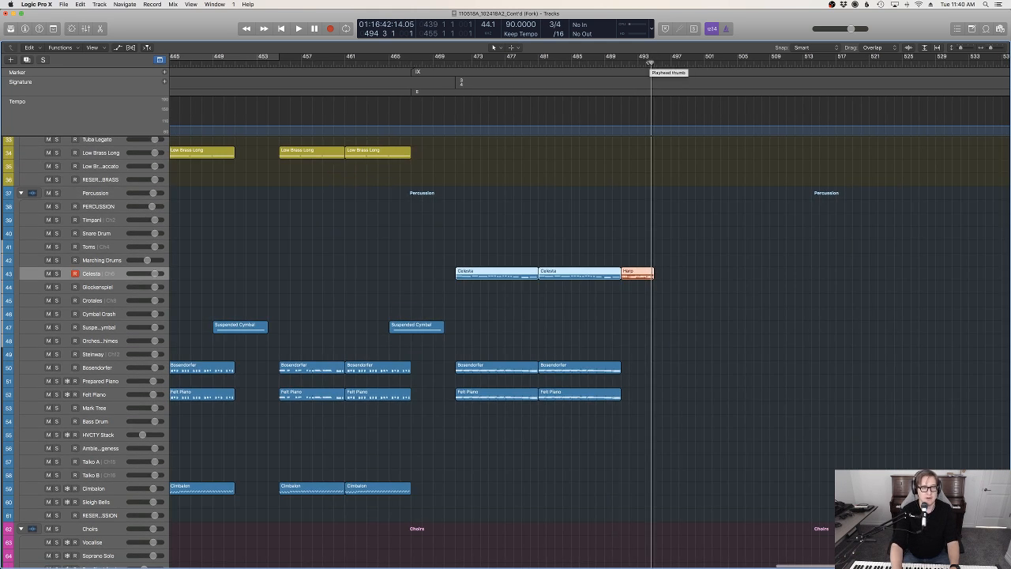
{"action": "left_click_drag", "start_coordinate": [645, 62], "coordinate": [654, 63]}
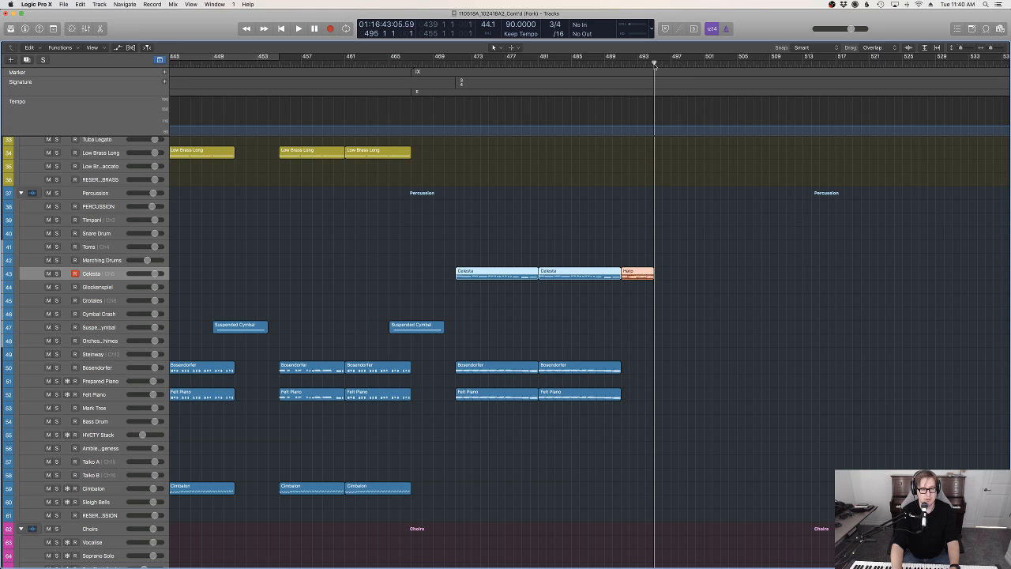
{"action": "key", "text": "super+v"}
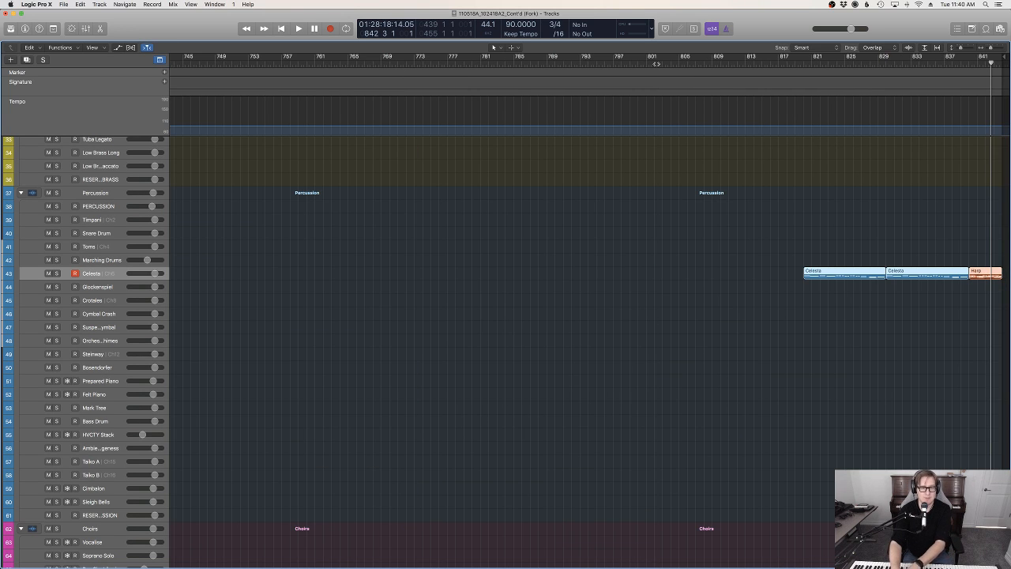
{"action": "scroll", "coordinate": [654, 212], "scroll_direction": "down", "scroll_amount": 8}
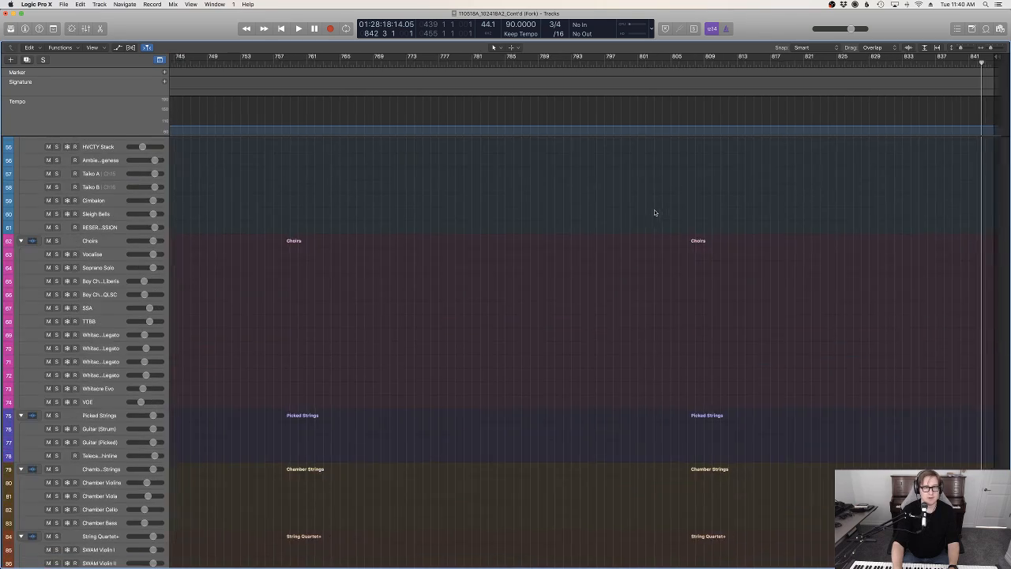
{"action": "scroll", "coordinate": [654, 211], "scroll_direction": "up", "scroll_amount": 20}
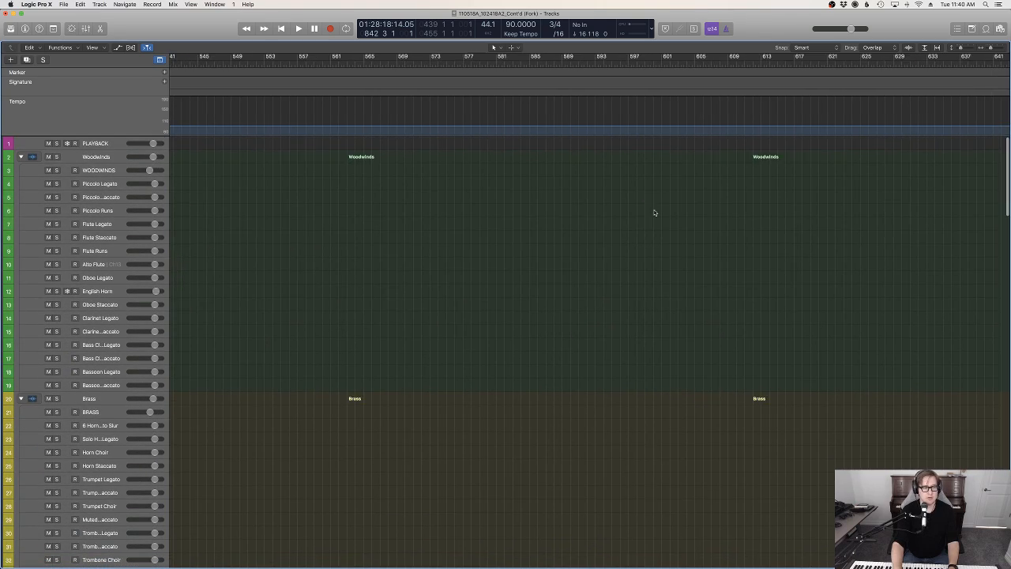
Copy the celesta, choir, harp, Celli Pizz and Basses Pizz regions of the new passage and paste them at bar 495
{"action": "scroll", "coordinate": [654, 212], "scroll_direction": "left", "scroll_amount": 10}
{"action": "scroll", "coordinate": [656, 212], "scroll_direction": "down", "scroll_amount": 5}
{"action": "scroll", "coordinate": [657, 212], "scroll_direction": "right", "scroll_amount": 5}
{"action": "scroll", "coordinate": [660, 213], "scroll_direction": "down", "scroll_amount": 20}
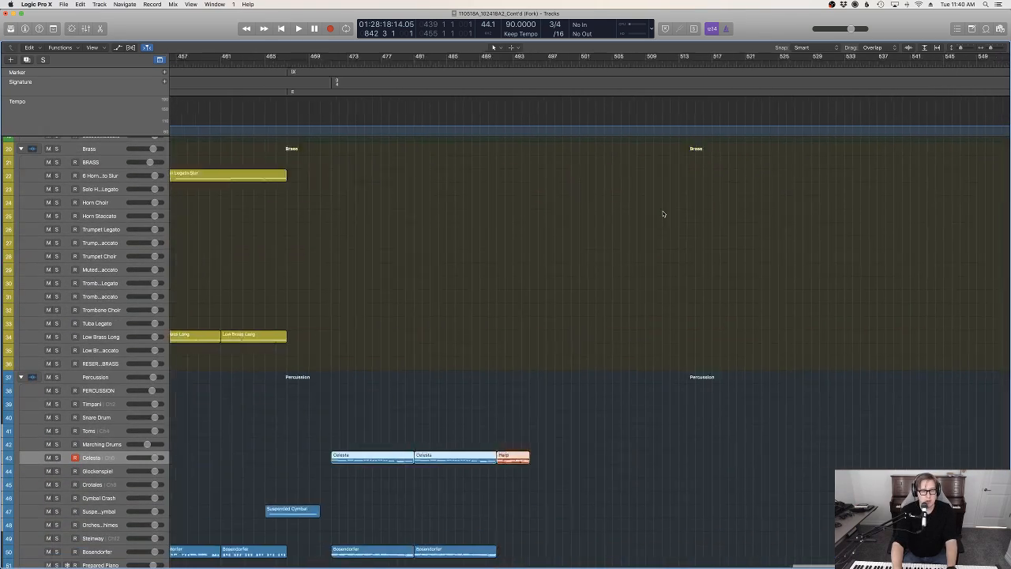
{"action": "scroll", "coordinate": [508, 316], "scroll_direction": "down", "scroll_amount": 1}
{"action": "left_click_drag", "start_coordinate": [478, 327], "coordinate": [363, 218]}
{"action": "scroll", "coordinate": [388, 226], "scroll_direction": "down", "scroll_amount": 10}
{"action": "left_click_drag", "start_coordinate": [396, 382], "coordinate": [381, 159]}
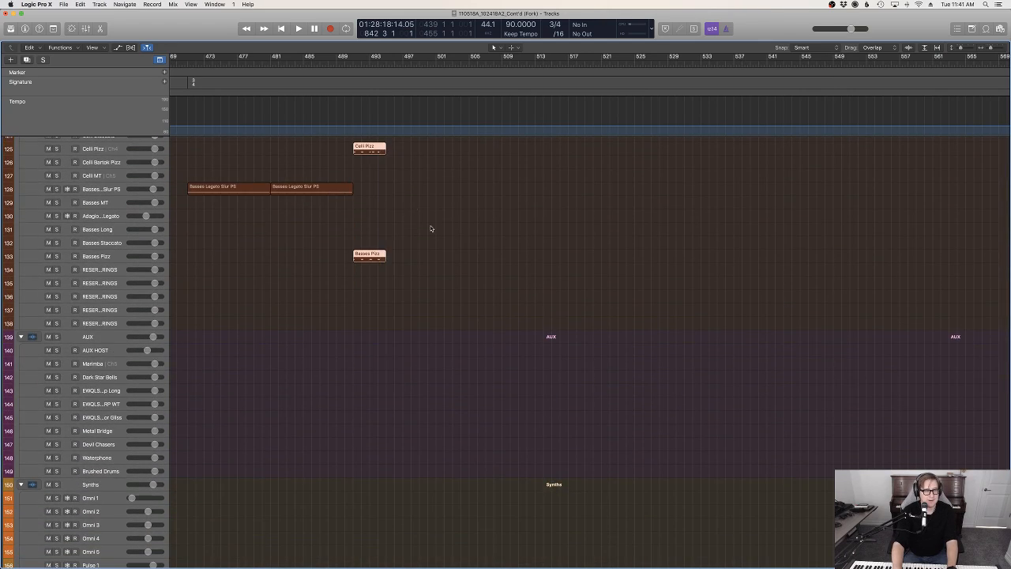
{"action": "scroll", "coordinate": [431, 226], "scroll_direction": "up", "scroll_amount": 20}
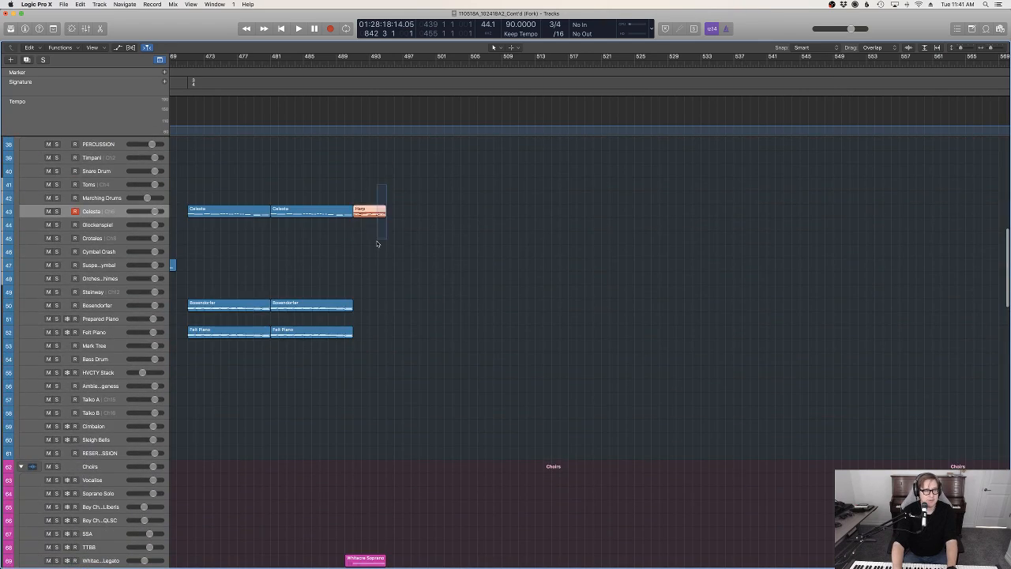
{"action": "scroll", "coordinate": [383, 247], "scroll_direction": "down", "scroll_amount": 3}
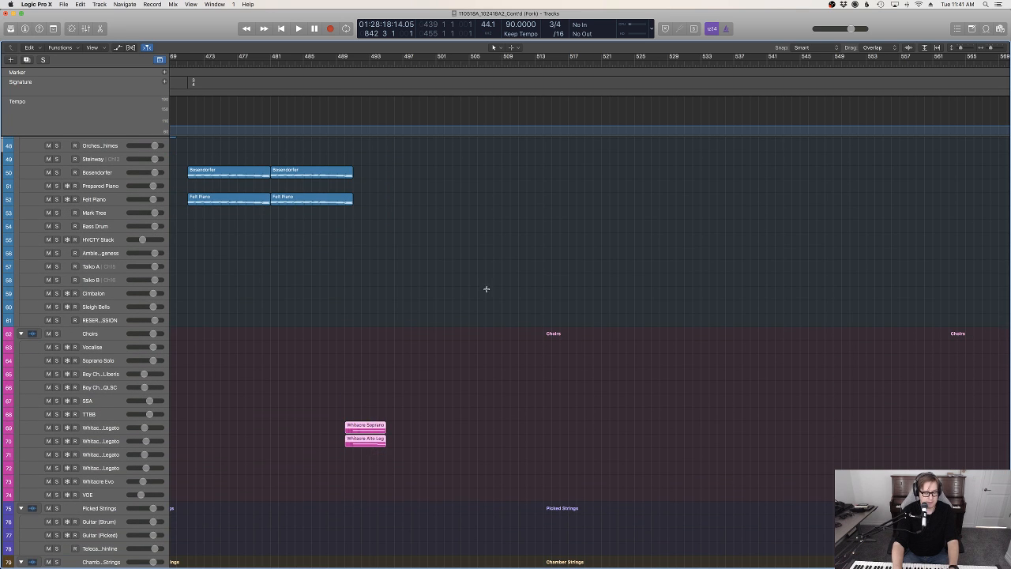
{"action": "scroll", "coordinate": [487, 287], "scroll_direction": "up", "scroll_amount": 10}
{"action": "left_click_drag", "start_coordinate": [369, 62], "coordinate": [386, 63]}
{"action": "scroll", "coordinate": [426, 236], "scroll_direction": "up", "scroll_amount": 1}
{"action": "left_click", "coordinate": [425, 233]}
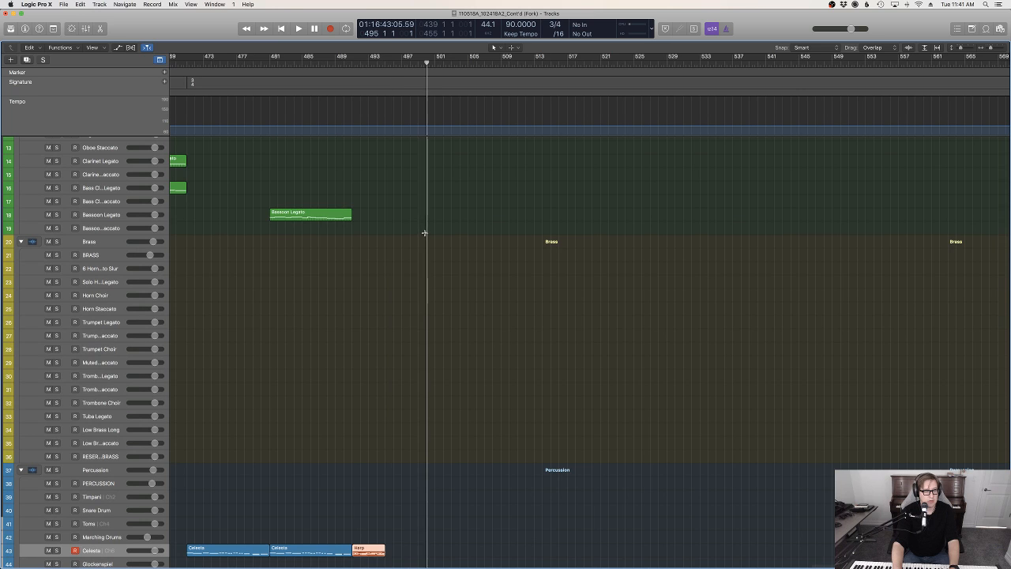
Play back from bar 480 and review the placement of the pasted celesta, choir and harp regions
{"action": "left_click", "coordinate": [263, 61]}
{"action": "key", "text": "space"}
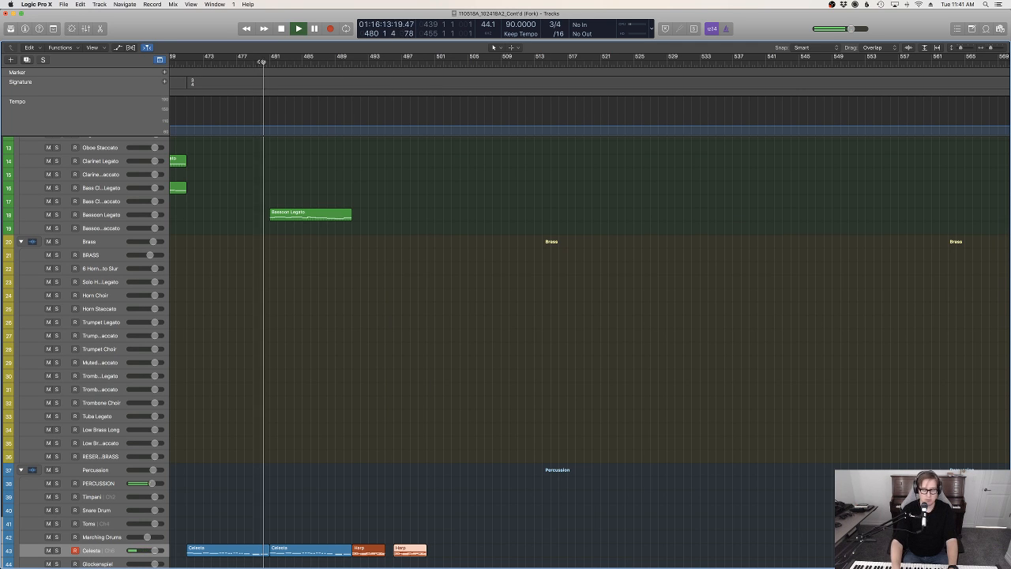
{"action": "scroll", "coordinate": [257, 59], "scroll_direction": "up", "scroll_amount": 1}
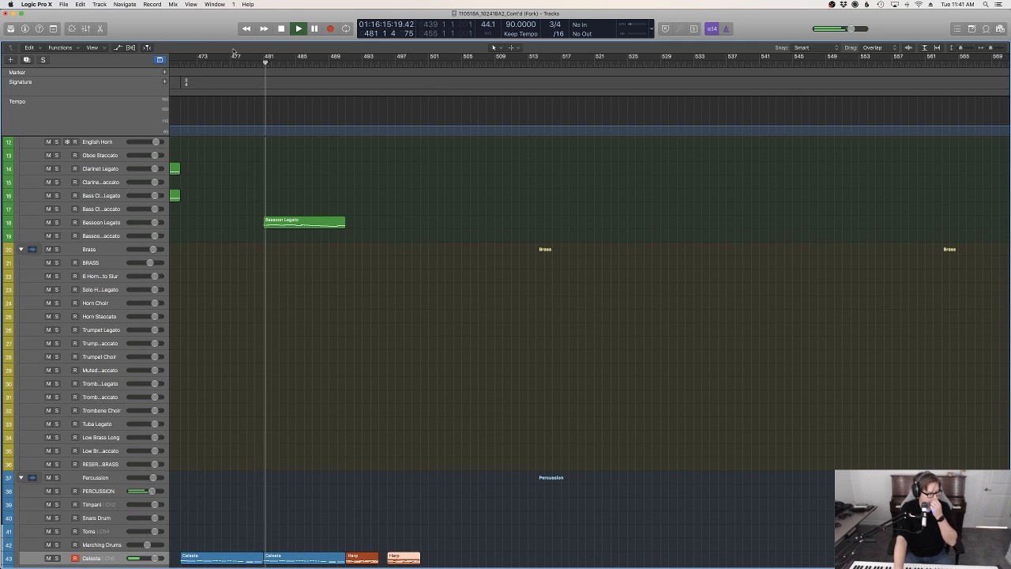
{"action": "scroll", "coordinate": [506, 234], "scroll_direction": "down", "scroll_amount": 5}
{"action": "scroll", "coordinate": [507, 233], "scroll_direction": "left", "scroll_amount": 6}
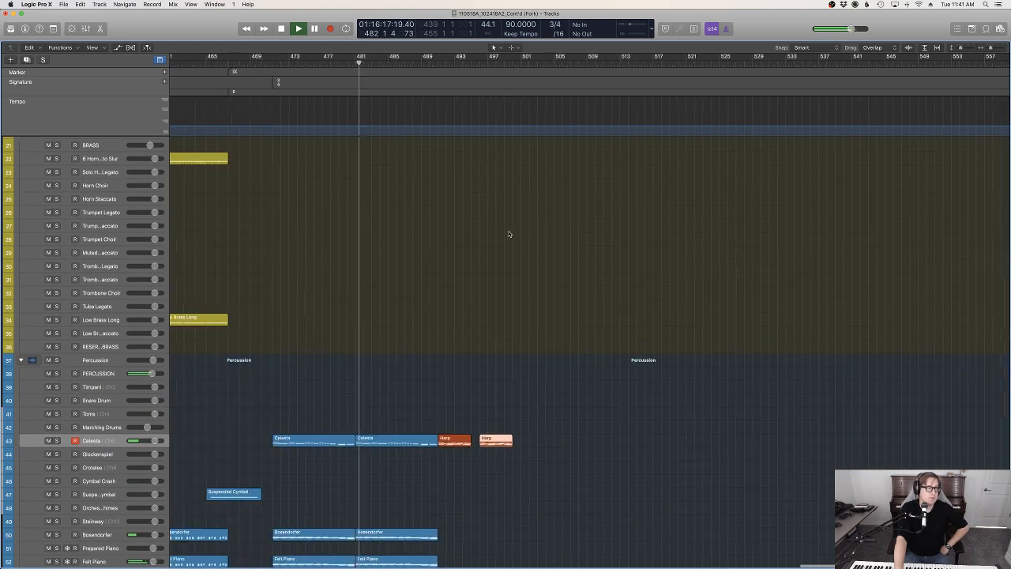
{"action": "scroll", "coordinate": [630, 255], "scroll_direction": "down", "scroll_amount": 15}
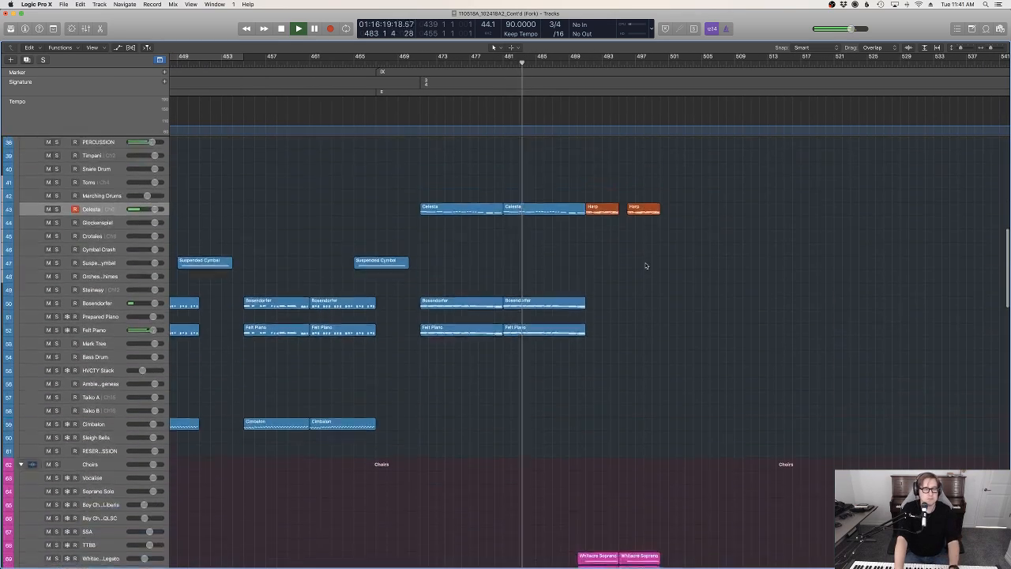
{"action": "scroll", "coordinate": [646, 266], "scroll_direction": "down", "scroll_amount": 3}
{"action": "scroll", "coordinate": [646, 267], "scroll_direction": "up", "scroll_amount": 5}
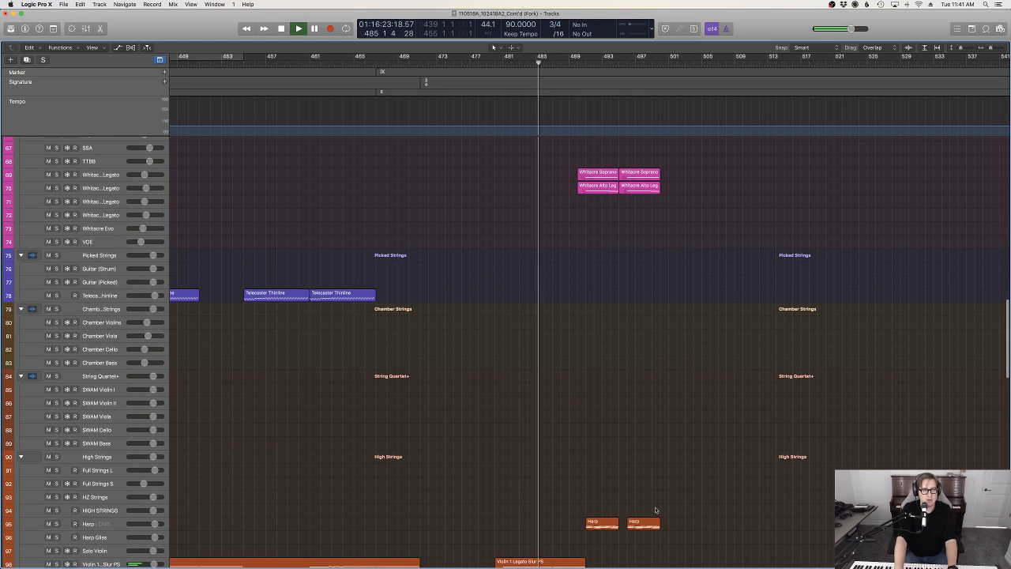
{"action": "key", "text": "space"}
Split the copied soprano and alto choir regions at bar 496, splitting crossing notes, and delete the parts before bar 496
{"action": "left_click", "coordinate": [620, 65]}
{"action": "left_click", "coordinate": [628, 63]}
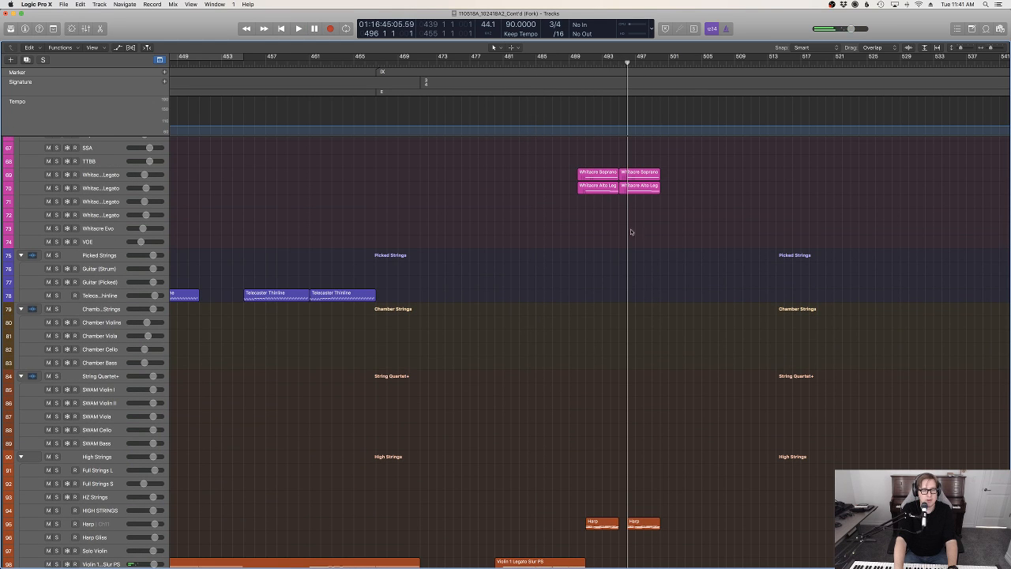
{"action": "key", "text": "super+t"}
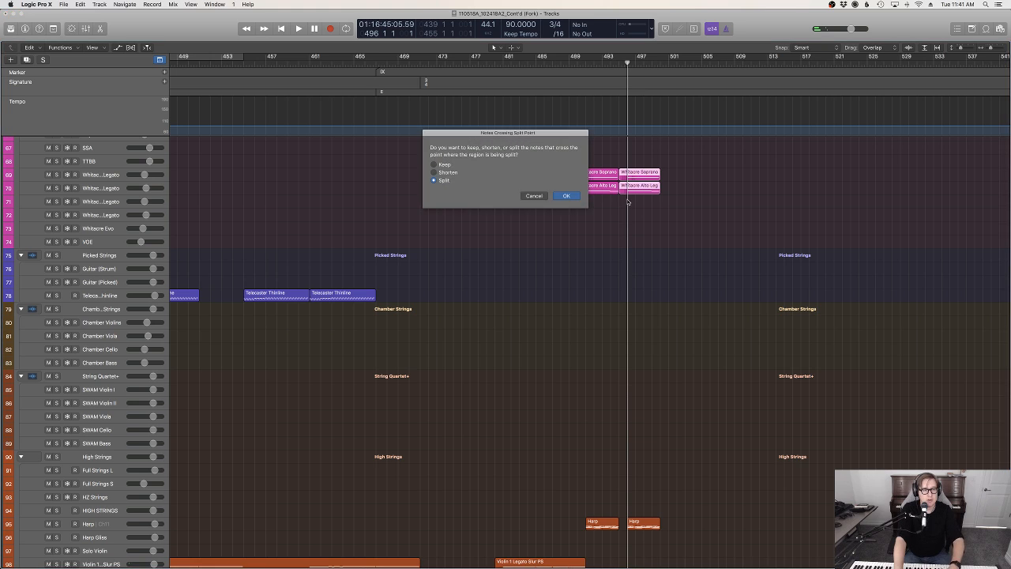
{"action": "key", "text": "Return"}
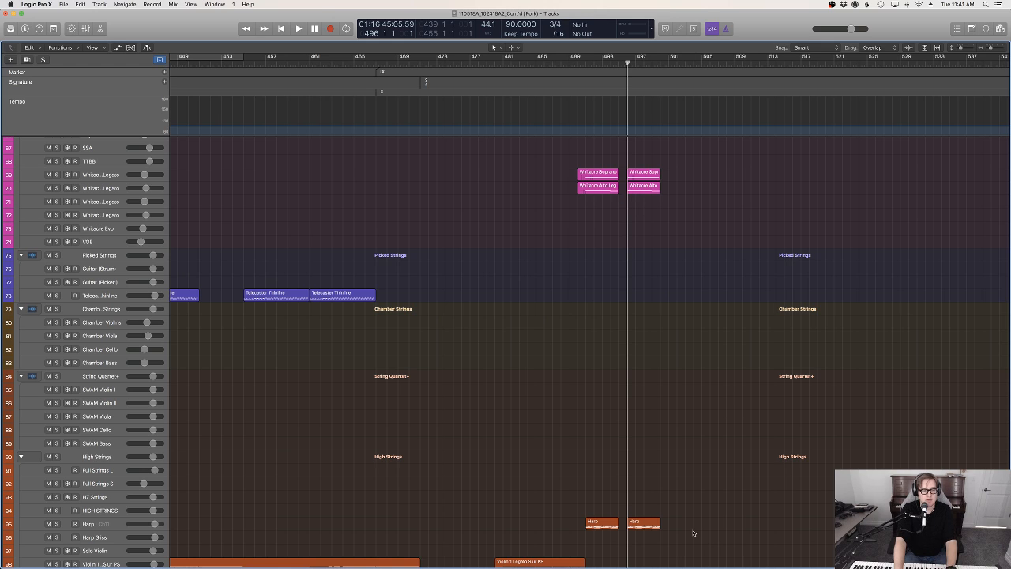
Move the copied celesta, choir, harp, Celli Pizz and Basses Pizz regions one bar earlier so they start at bar 495
{"action": "scroll", "coordinate": [693, 532], "scroll_direction": "down", "scroll_amount": 15}
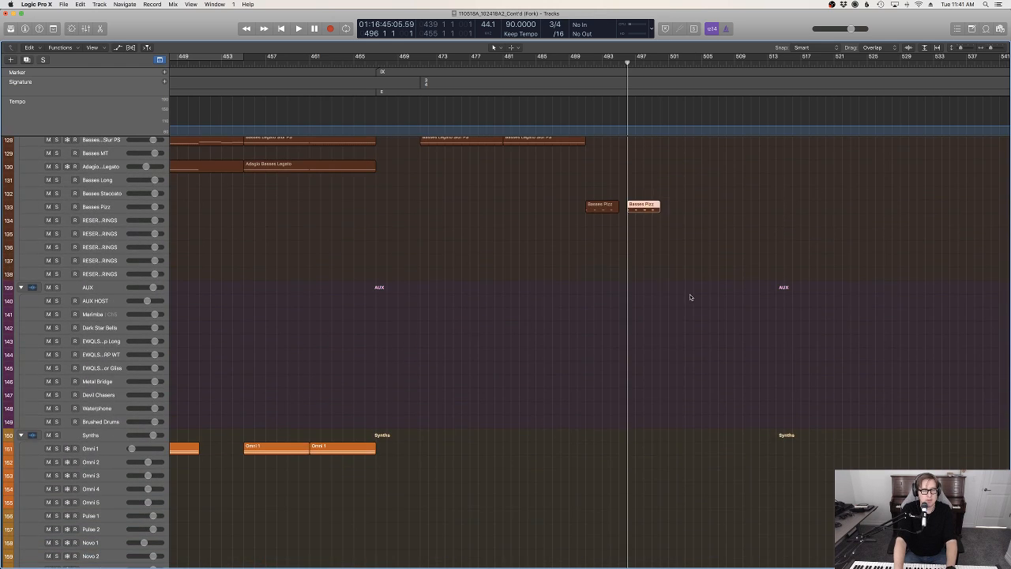
{"action": "scroll", "coordinate": [686, 368], "scroll_direction": "up", "scroll_amount": 20}
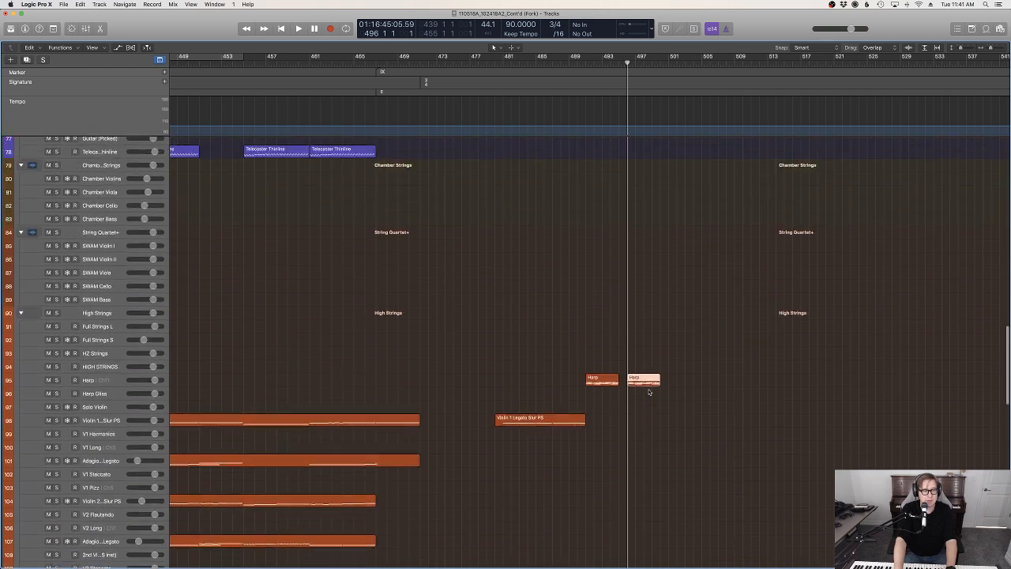
{"action": "scroll", "coordinate": [649, 391], "scroll_direction": "down", "scroll_amount": 6}
{"action": "scroll", "coordinate": [649, 391], "scroll_direction": "up", "scroll_amount": 8}
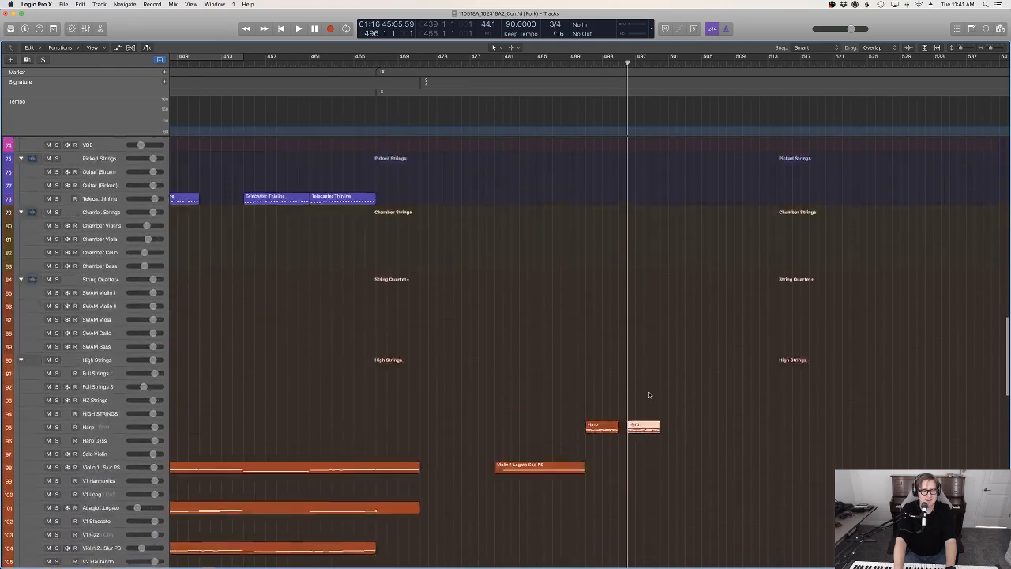
{"action": "scroll", "coordinate": [648, 393], "scroll_direction": "up", "scroll_amount": 8}
{"action": "scroll", "coordinate": [650, 275], "scroll_direction": "up", "scroll_amount": 12}
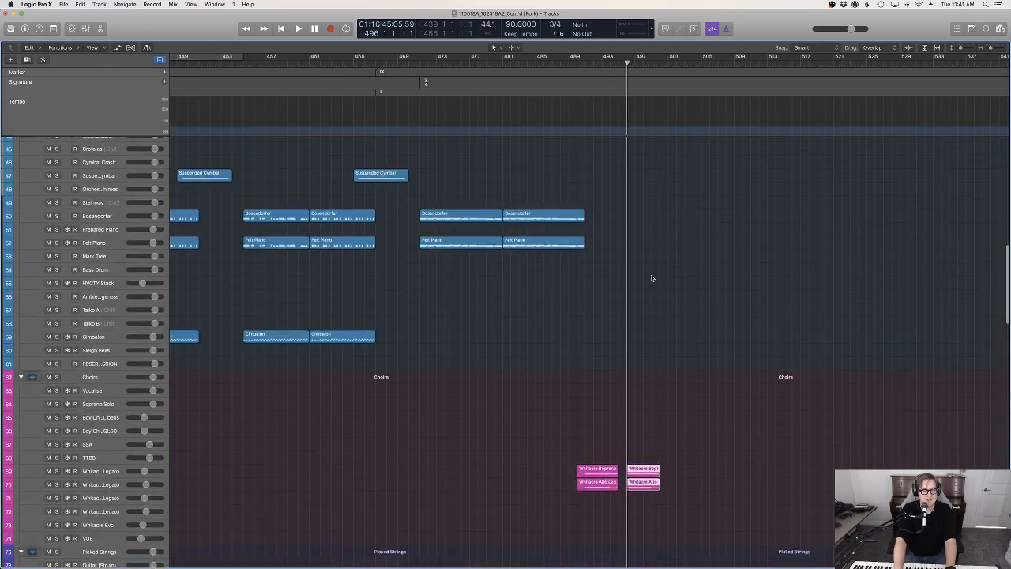
{"action": "scroll", "coordinate": [637, 221], "scroll_direction": "down", "scroll_amount": 1}
{"action": "left_click_drag", "start_coordinate": [641, 207], "coordinate": [628, 223]}
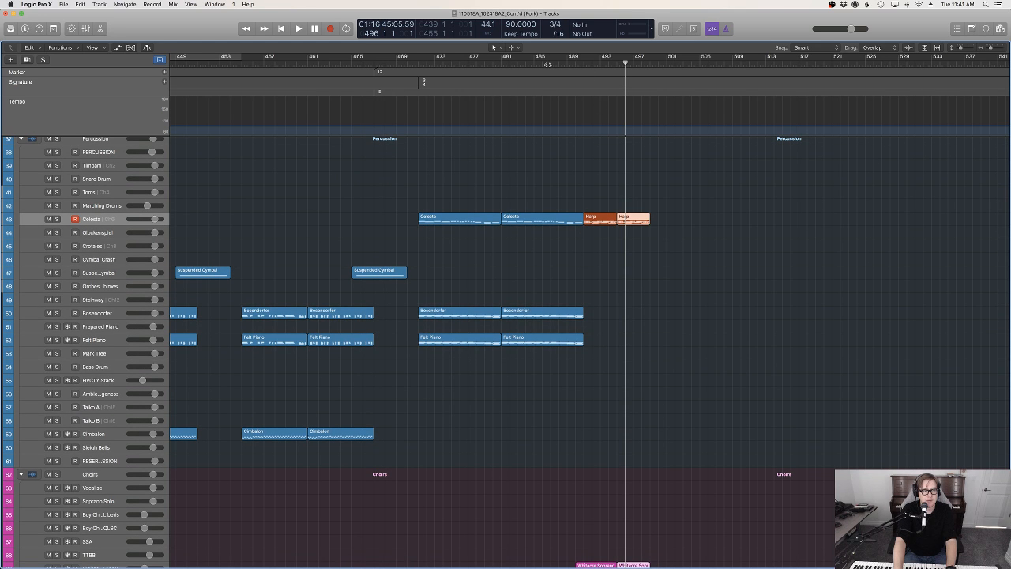
Play back from bar 481 and review the percussion, choir and string regions leading into the new passage
{"action": "left_click_drag", "start_coordinate": [509, 64], "coordinate": [502, 64]}
{"action": "key", "text": "space"}
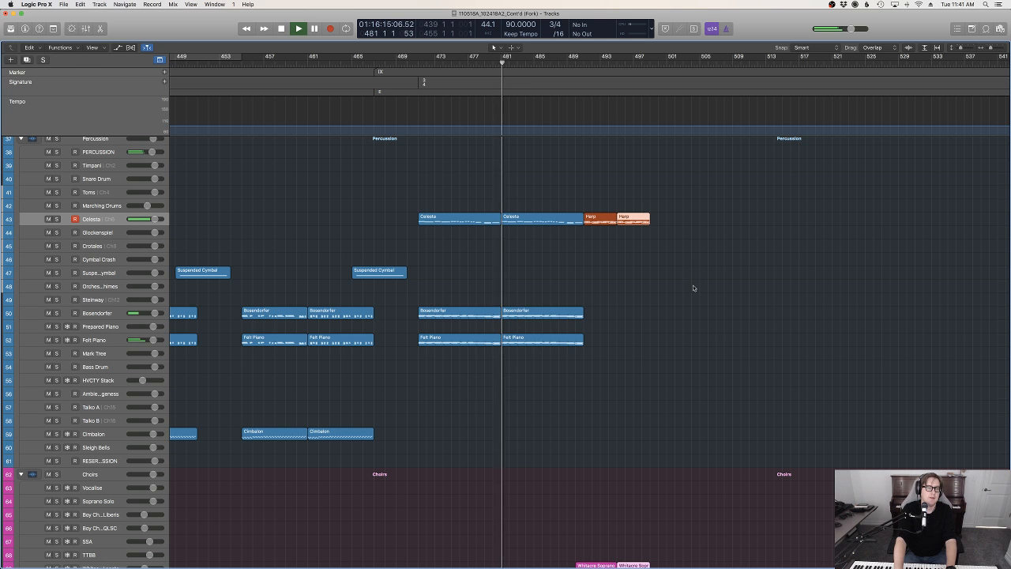
{"action": "scroll", "coordinate": [692, 288], "scroll_direction": "down", "scroll_amount": 6}
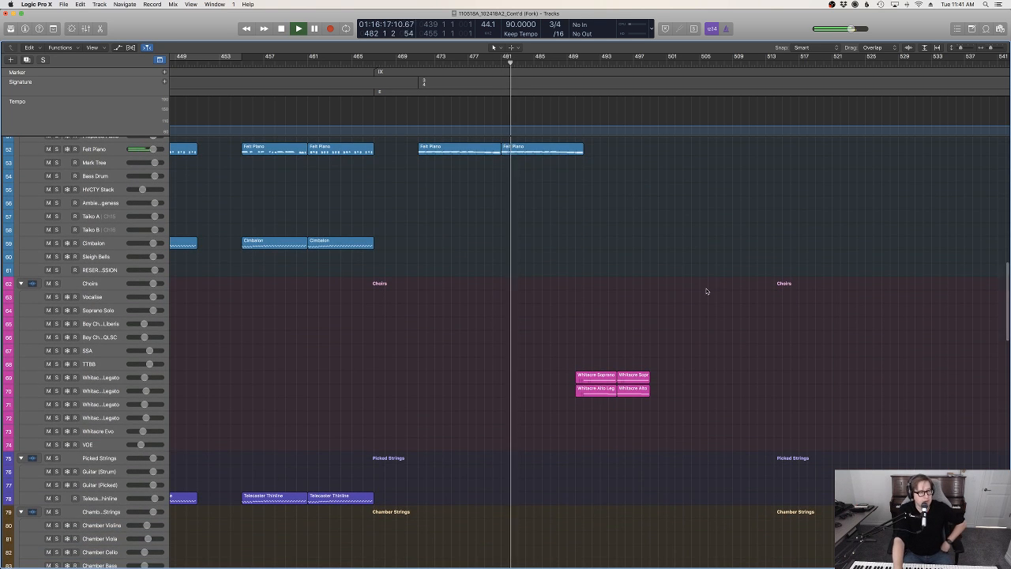
{"action": "scroll", "coordinate": [708, 291], "scroll_direction": "up", "scroll_amount": 10}
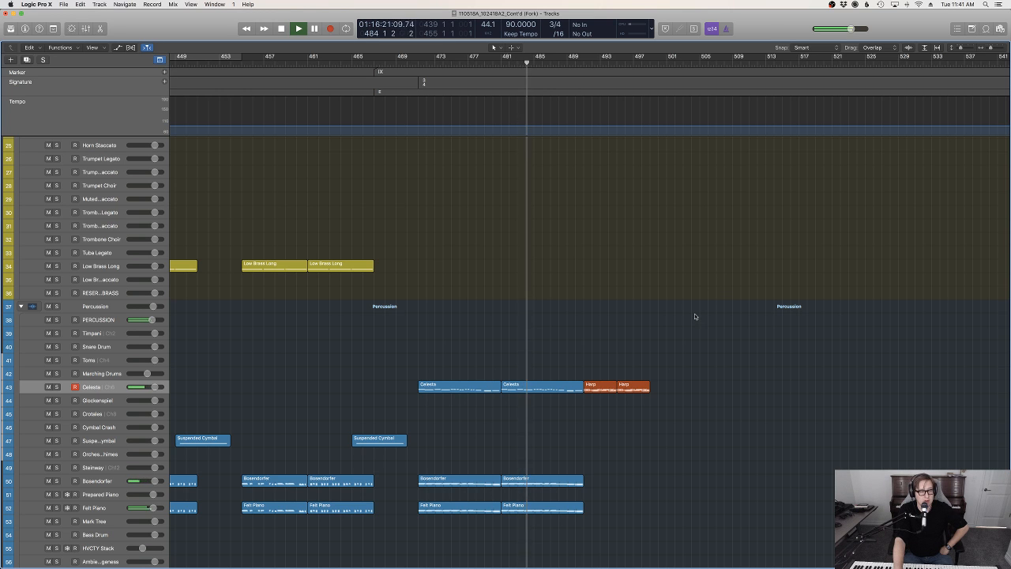
{"action": "scroll", "coordinate": [694, 316], "scroll_direction": "down", "scroll_amount": 2}
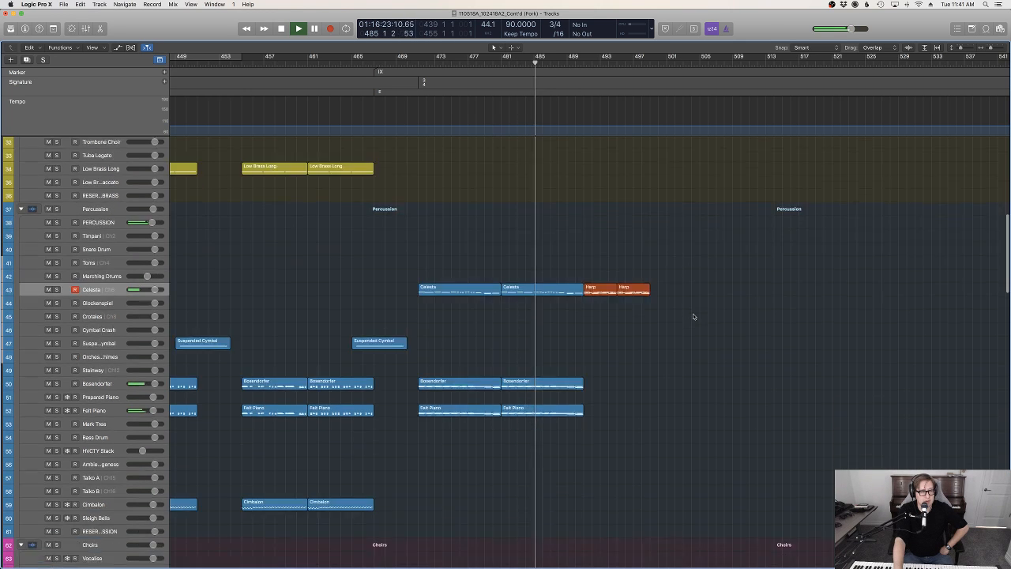
{"action": "scroll", "coordinate": [693, 317], "scroll_direction": "down", "scroll_amount": 2}
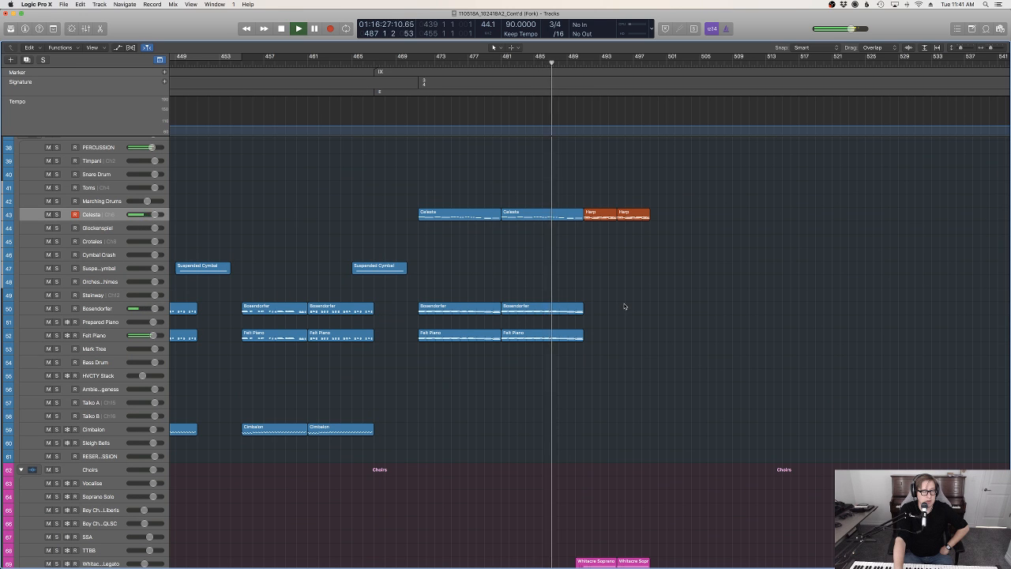
{"action": "scroll", "coordinate": [624, 307], "scroll_direction": "down", "scroll_amount": 14}
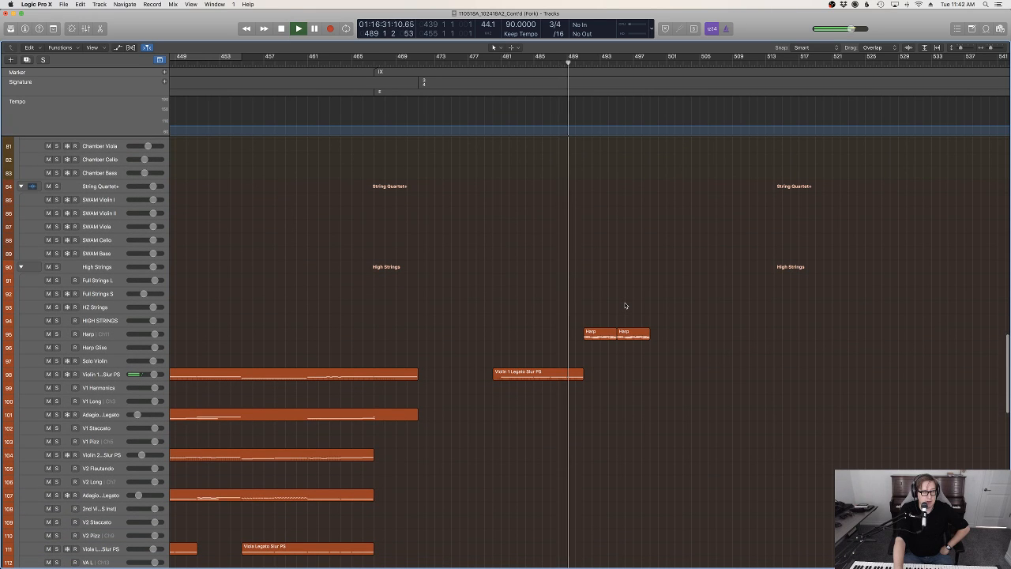
Open the Violin 1 Legato Slur PS region ending at bar 491 in the Piano Roll and display its Expression automation
{"action": "left_click", "coordinate": [557, 375]}
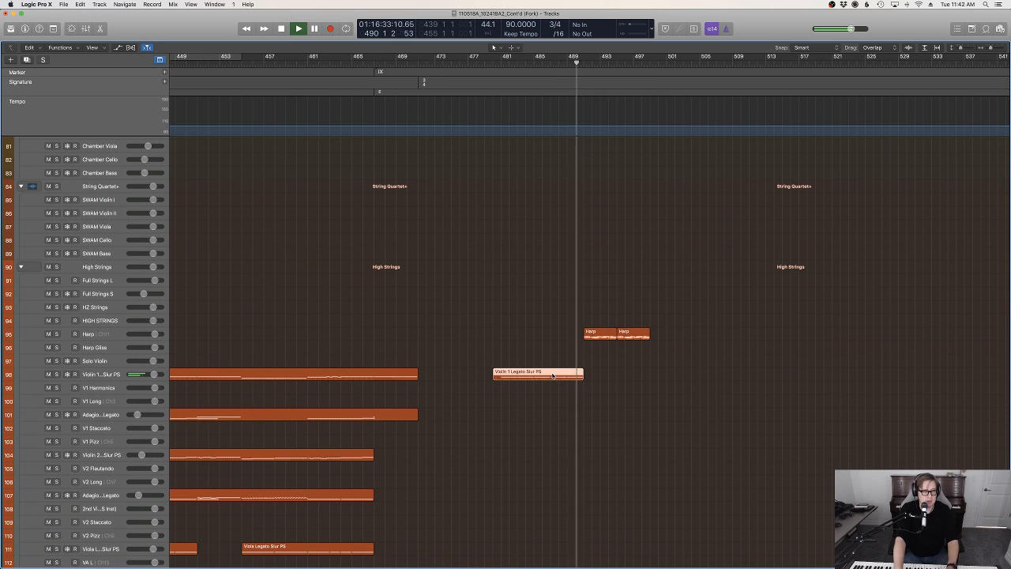
{"action": "key", "text": "p"}
{"action": "key", "text": "space"}
{"action": "left_click", "coordinate": [587, 400]}
{"action": "scroll", "coordinate": [587, 399], "scroll_direction": "left", "scroll_amount": 3}
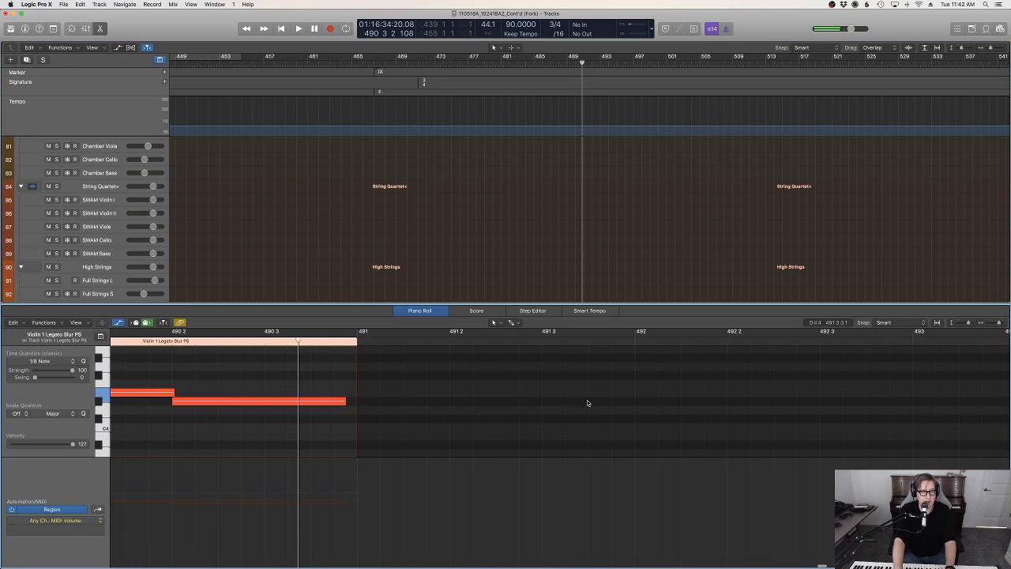
{"action": "key", "text": "z"}
{"action": "scroll", "coordinate": [593, 402], "scroll_direction": "right", "scroll_amount": 2}
{"action": "scroll", "coordinate": [592, 402], "scroll_direction": "right", "scroll_amount": 1}
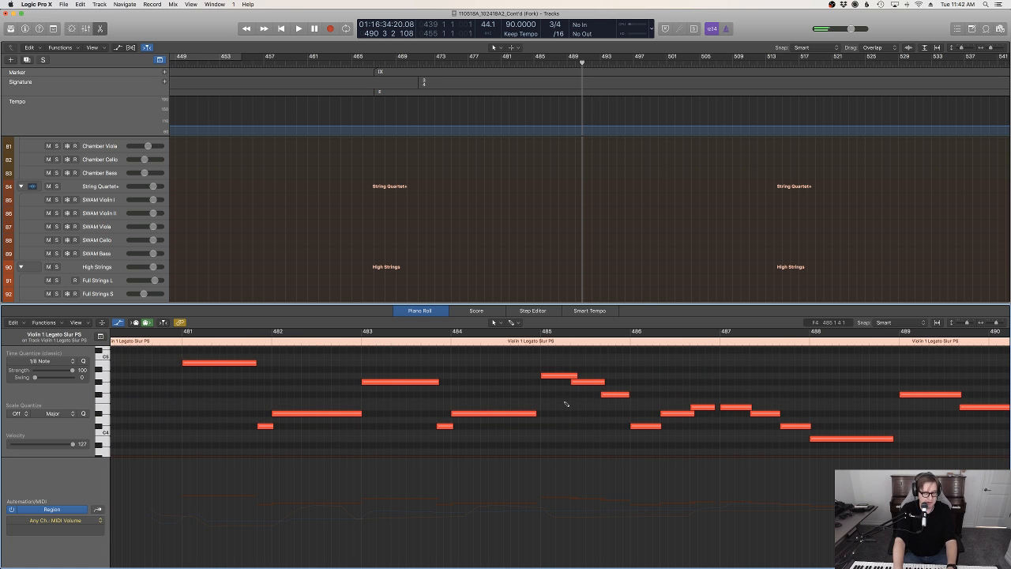
{"action": "key", "text": "ctrl+e"}
{"action": "scroll", "coordinate": [531, 414], "scroll_direction": "left", "scroll_amount": 5}
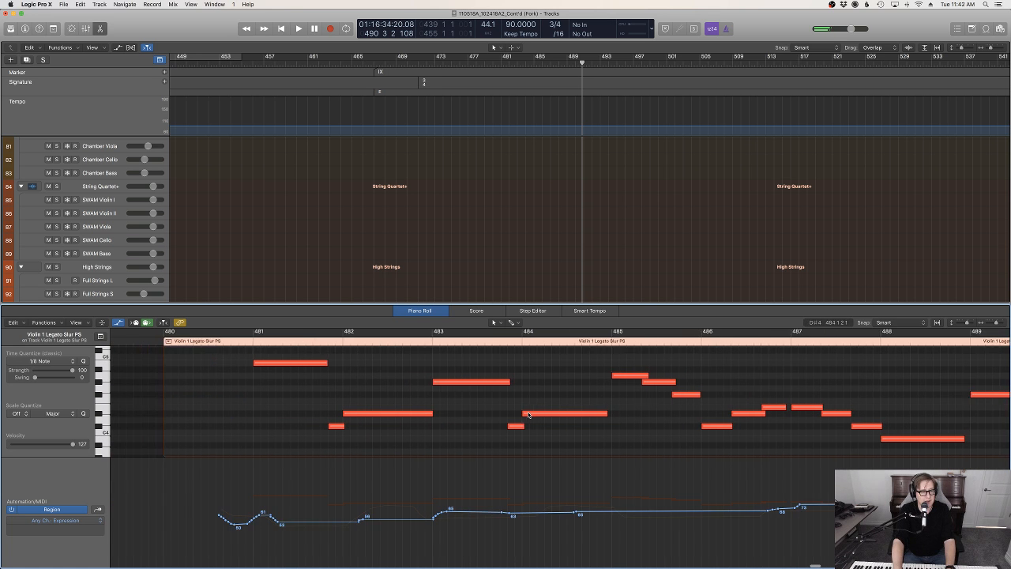
Flatten the violin's Expression curve between bar 483 and late bar 487, and taper it down toward the region's end during playback
{"action": "double_click", "coordinate": [290, 341]}
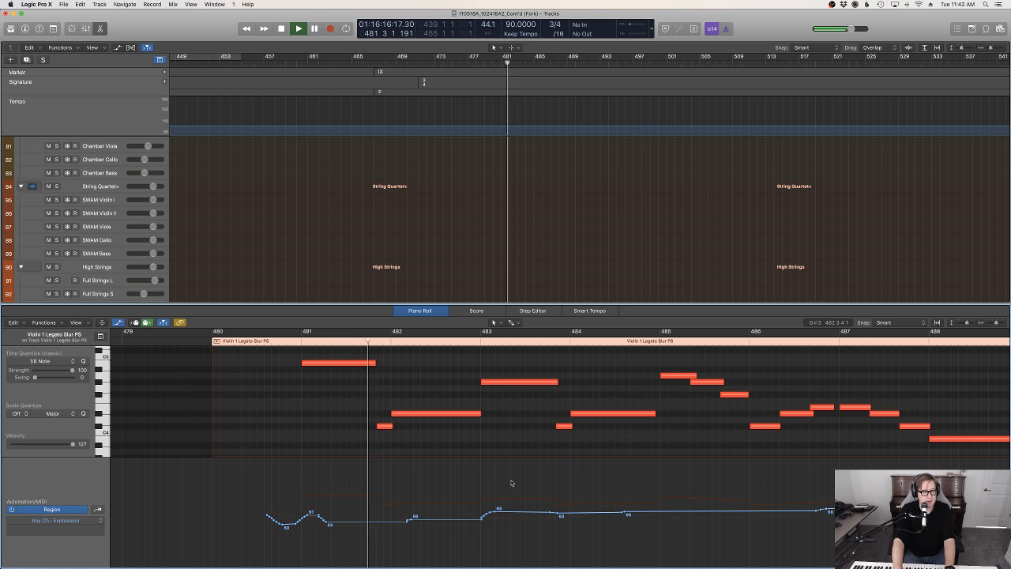
{"action": "left_click_drag", "start_coordinate": [512, 483], "coordinate": [906, 481]}
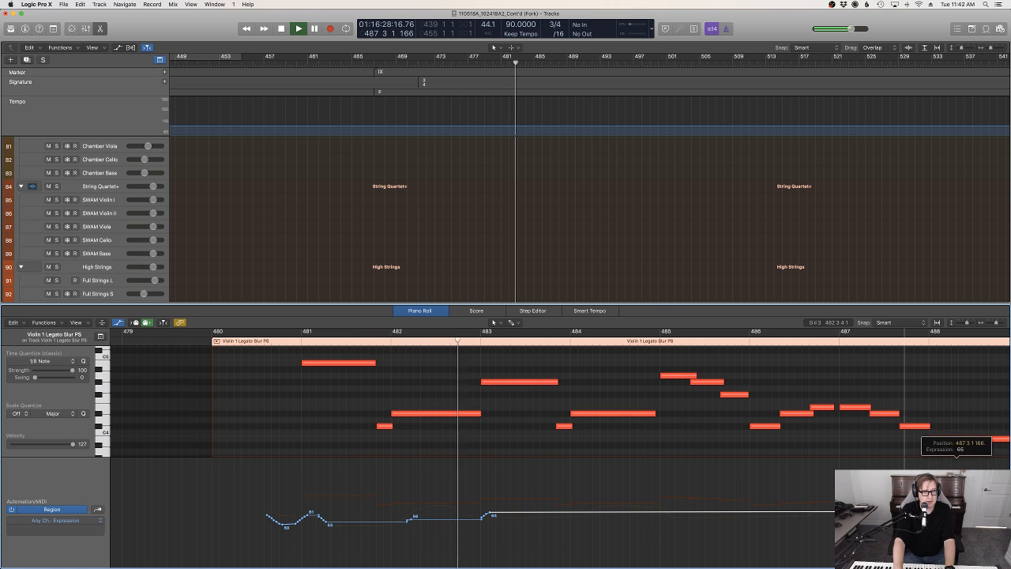
{"action": "scroll", "coordinate": [905, 512], "scroll_direction": "right", "scroll_amount": 5}
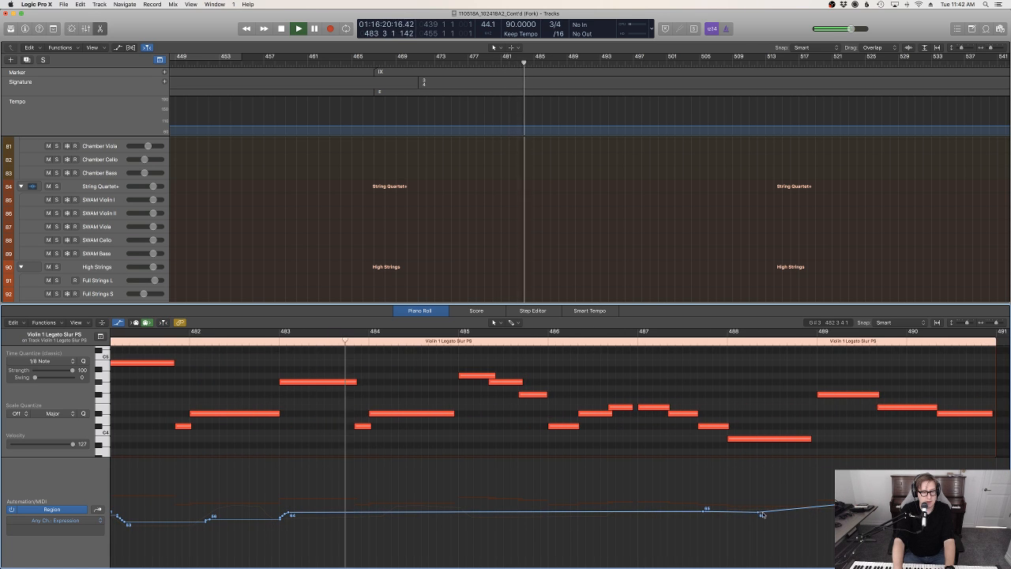
{"action": "left_click_drag", "start_coordinate": [762, 514], "coordinate": [949, 548]}
{"action": "scroll", "coordinate": [944, 546], "scroll_direction": "right", "scroll_amount": 1}
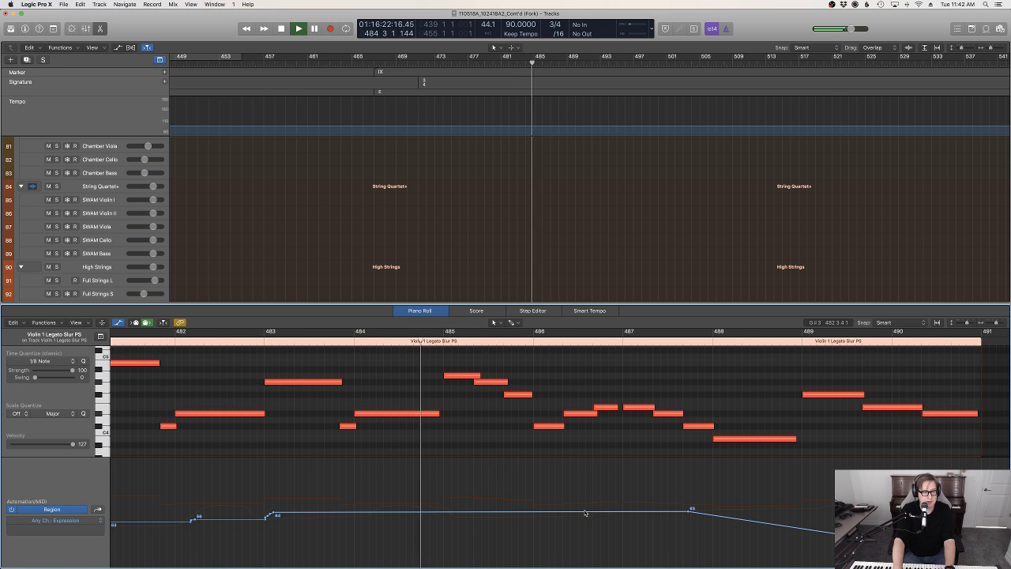
Shorten the violin's D#4 note at bar 484 to a length of 0 2 2 120 and replay from just before it
{"action": "left_click_drag", "start_coordinate": [437, 414], "coordinate": [431, 414]}
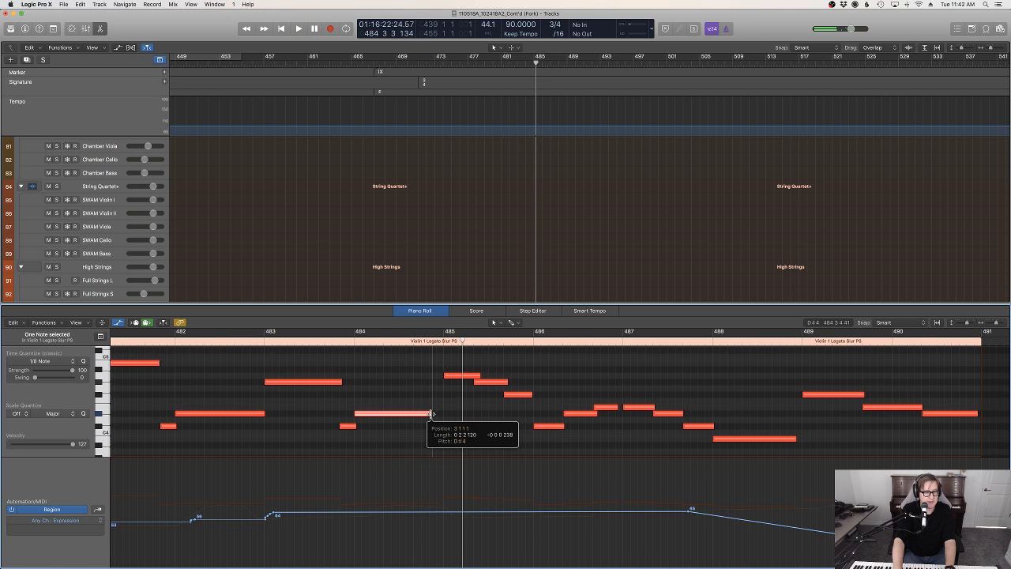
{"action": "left_click", "coordinate": [340, 341]}
{"action": "key", "text": "space"}
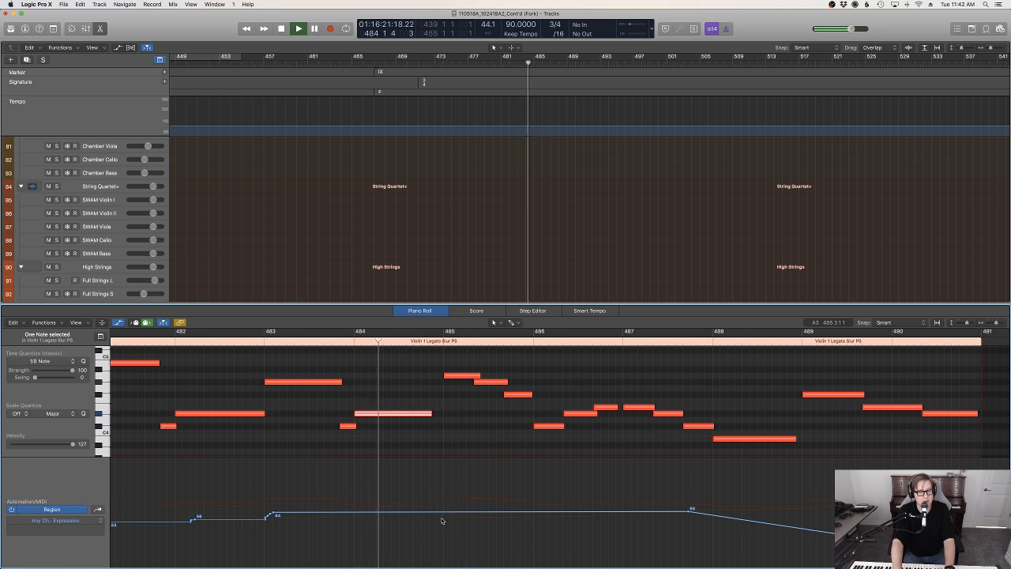
Add a dip in the violin's Expression curve at bar 485, slightly lower the point late in bar 487, and close the Piano Roll
{"action": "left_click_drag", "start_coordinate": [444, 514], "coordinate": [447, 530]}
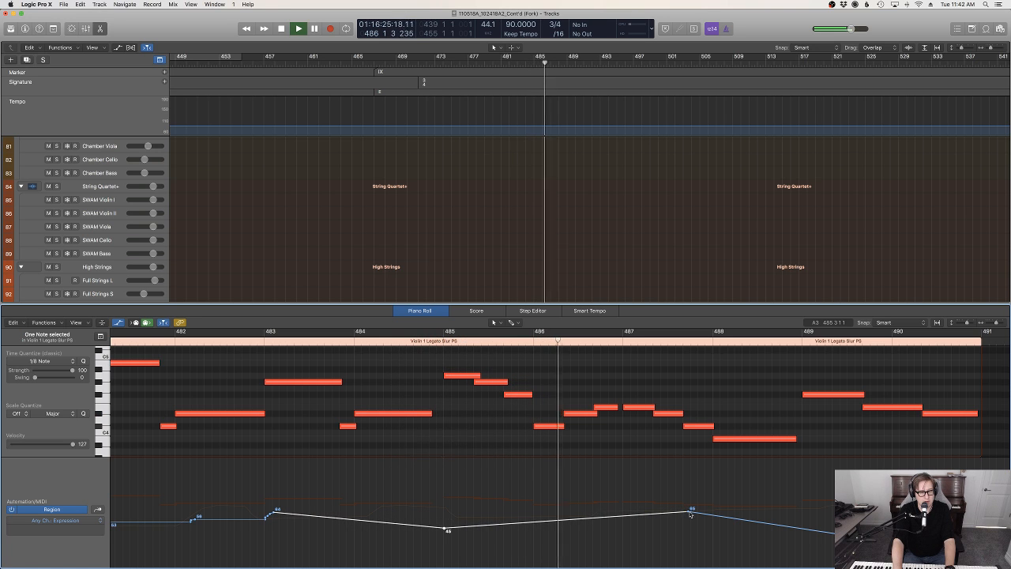
{"action": "left_click_drag", "start_coordinate": [690, 512], "coordinate": [690, 516]}
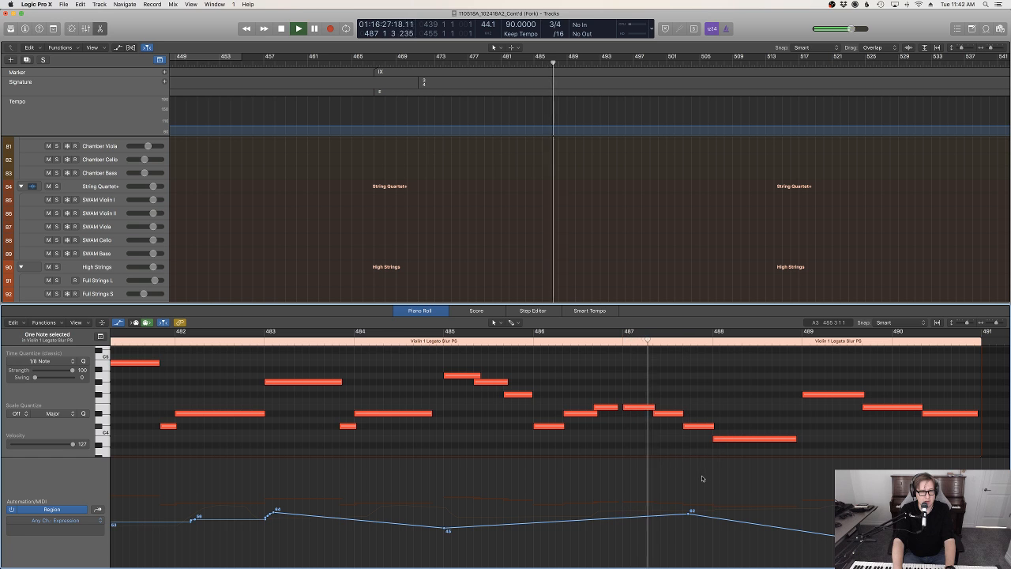
{"action": "key", "text": "e"}
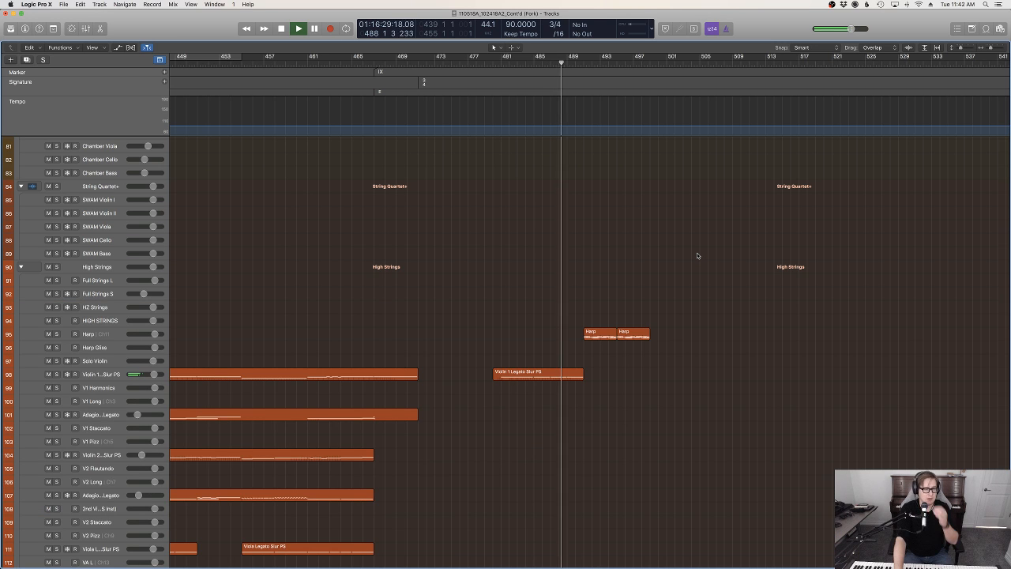
Listen through the transition into bar 491 and on past bar 495, reviewing the harp, choir and celesta regions
{"action": "scroll", "coordinate": [697, 255], "scroll_direction": "up", "scroll_amount": 5}
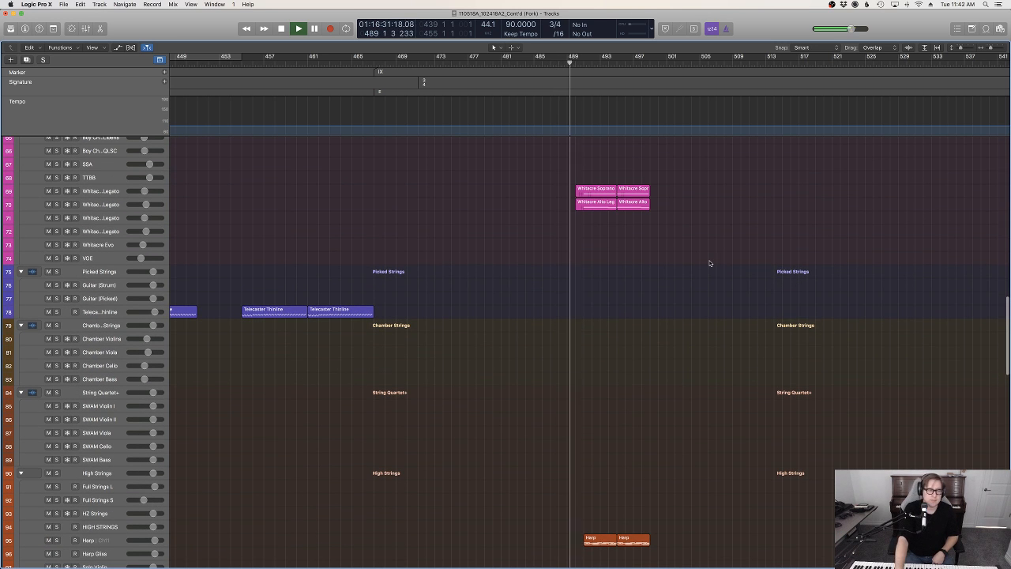
{"action": "scroll", "coordinate": [709, 263], "scroll_direction": "up", "scroll_amount": 10}
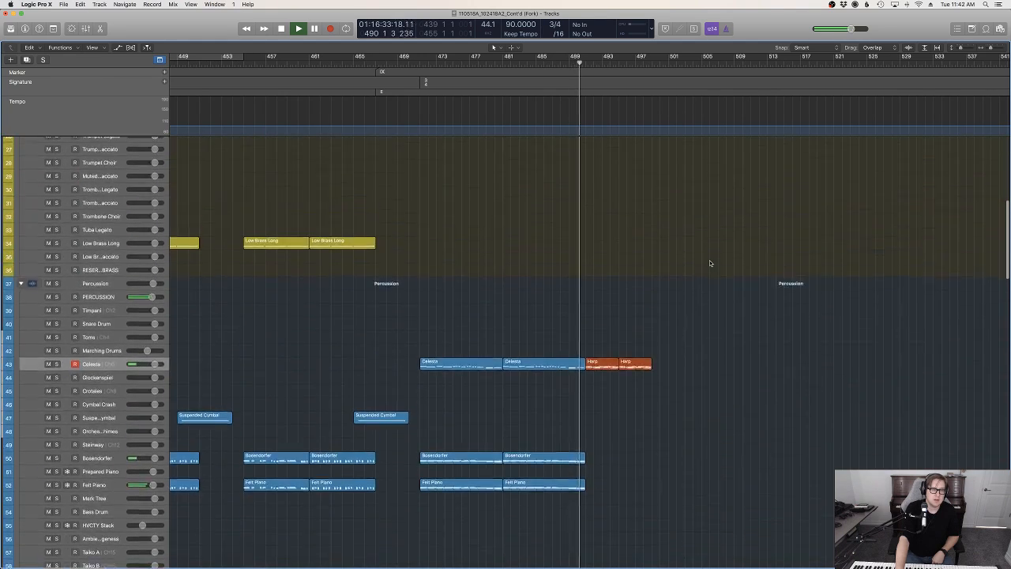
{"action": "scroll", "coordinate": [709, 263], "scroll_direction": "down", "scroll_amount": 3}
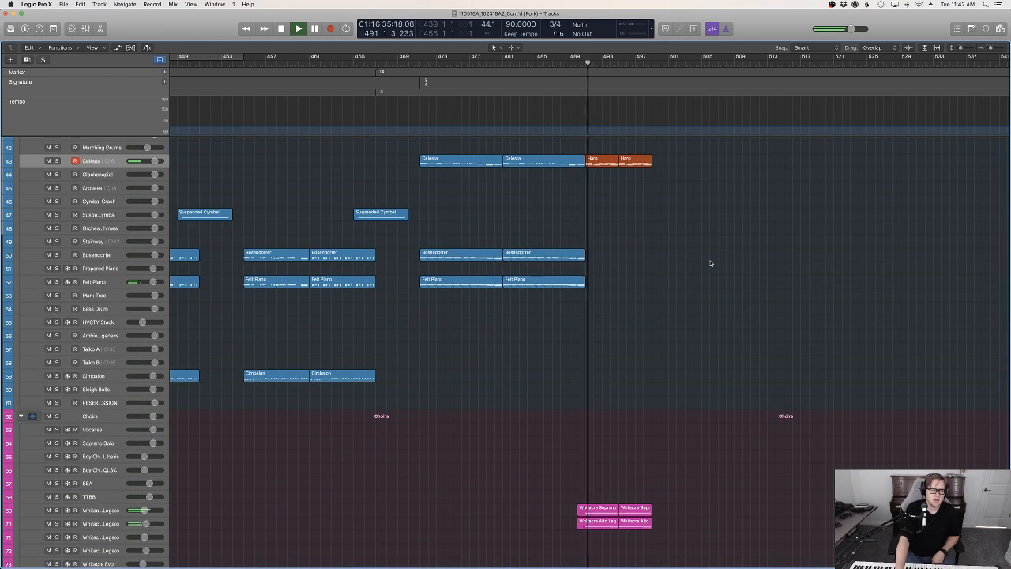
Try to record a solo horn legato line from bar 495
{"action": "scroll", "coordinate": [712, 263], "scroll_direction": "up", "scroll_amount": 8}
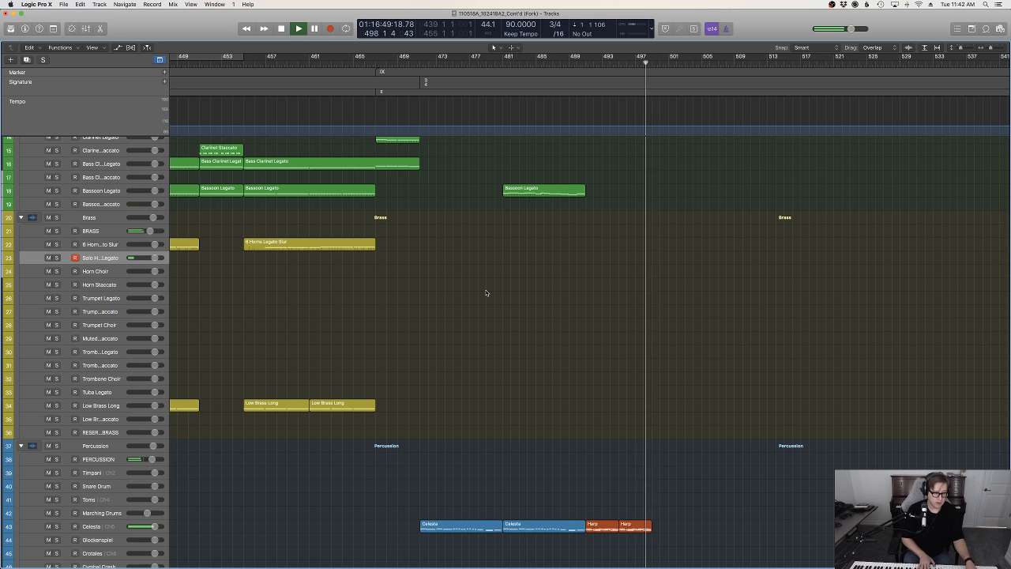
{"action": "left_click", "coordinate": [618, 62]}
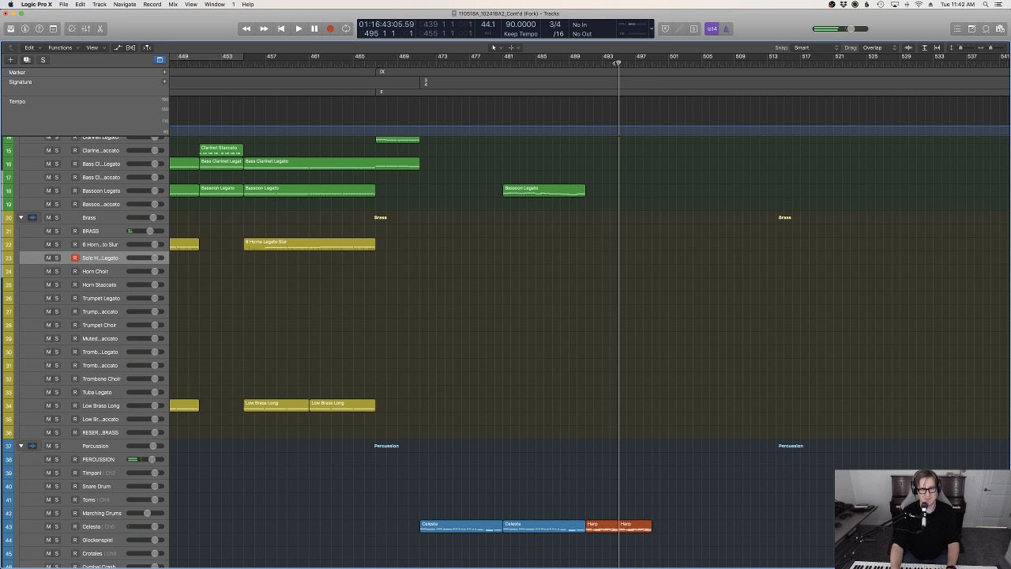
{"action": "key", "text": "r"}
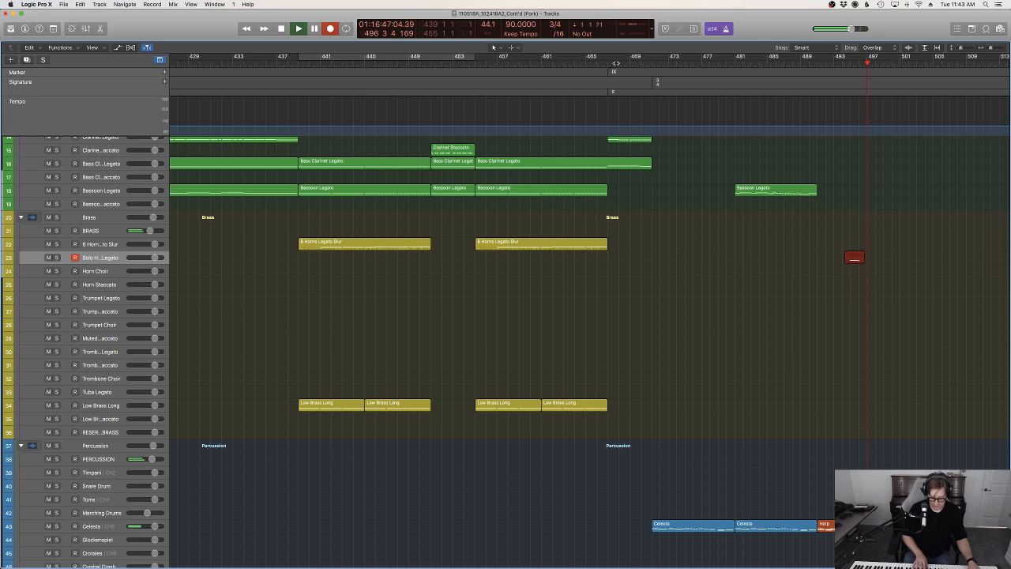
{"action": "key", "text": "space"}
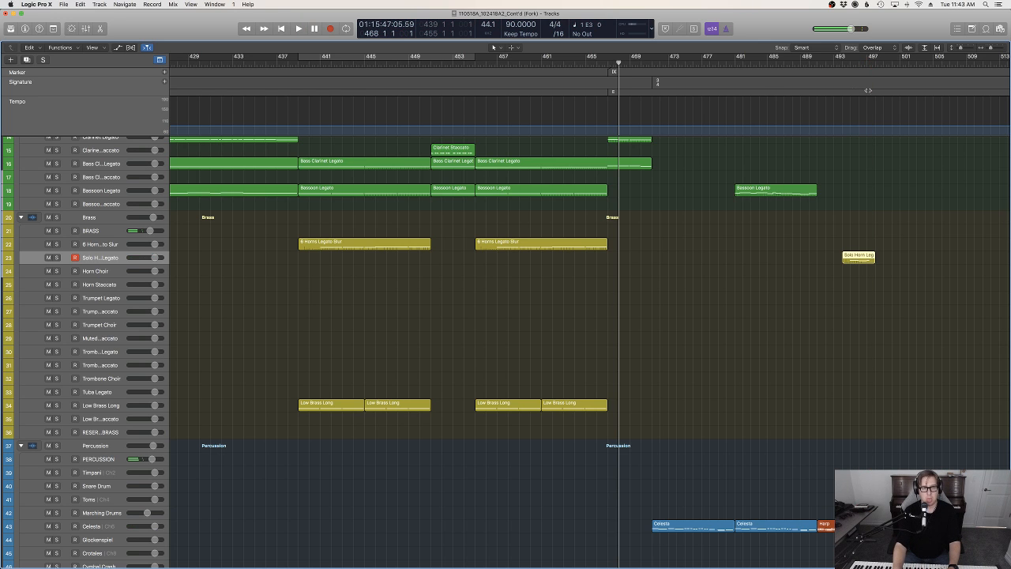
{"action": "key", "text": "r"}
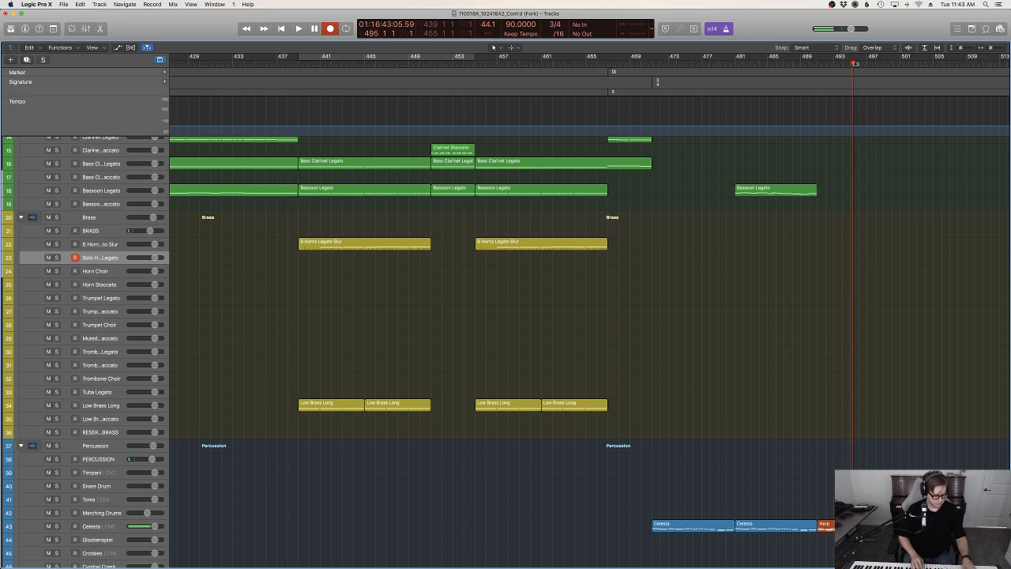
{"action": "key", "text": "space"}
{"action": "key", "text": "r"}
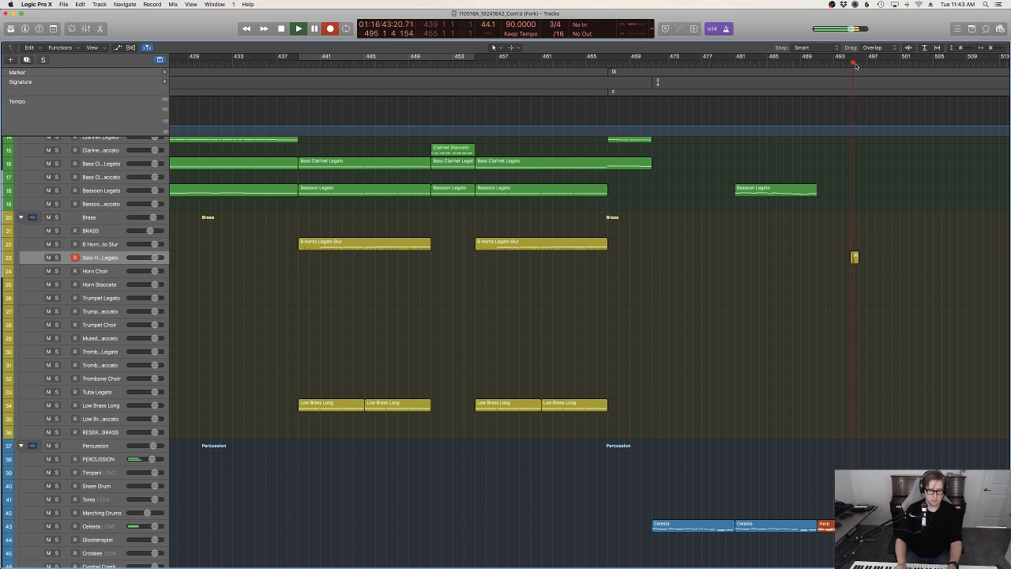
{"action": "key", "text": "space"}
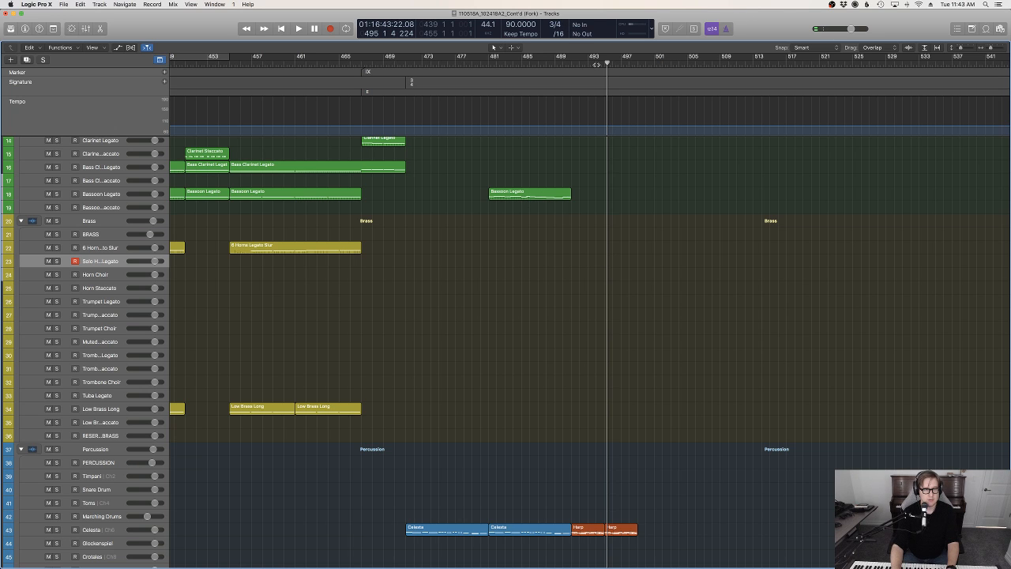
Record the solo horn legato melody again from bar 495 up to bar 499
{"action": "key", "text": "comma"}
{"action": "key", "text": "r"}
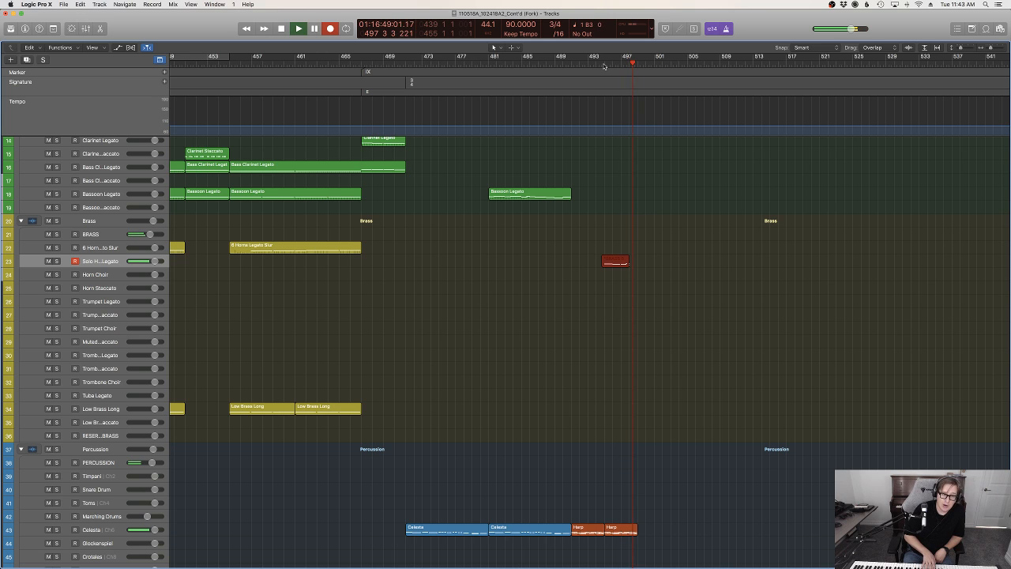
{"action": "key", "text": "space"}
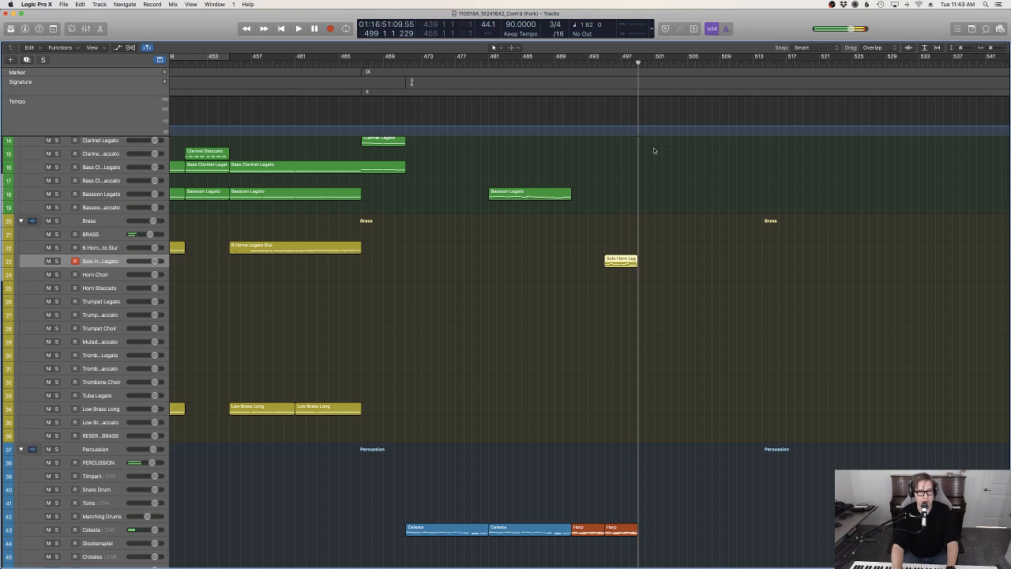
Add a flat Modulation line to the solo horn region in the Piano Roll and raise its level during playback
{"action": "key", "text": "e"}
{"action": "left_click", "coordinate": [244, 400]}
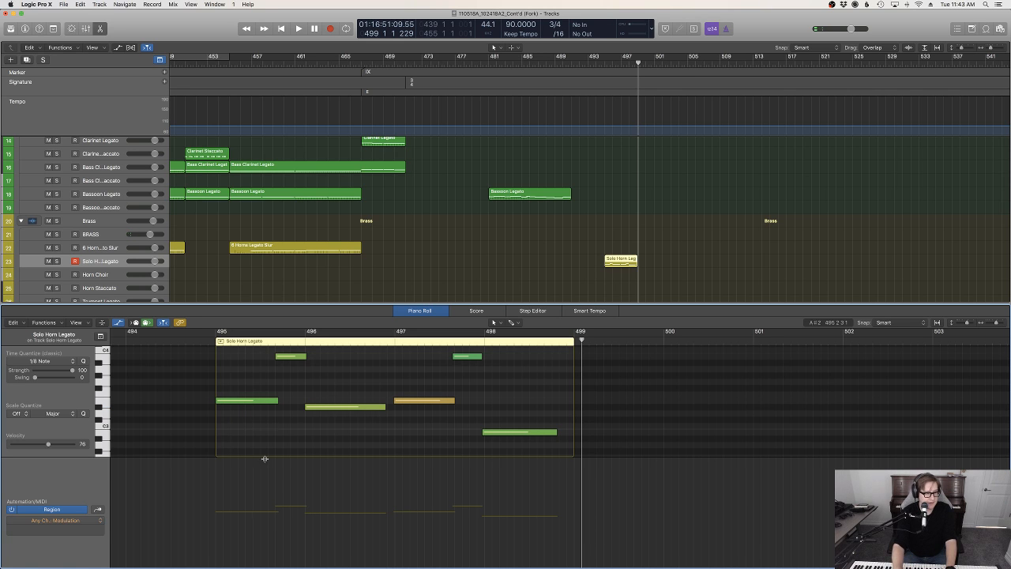
{"action": "left_click", "coordinate": [202, 507]}
{"action": "key", "text": "space"}
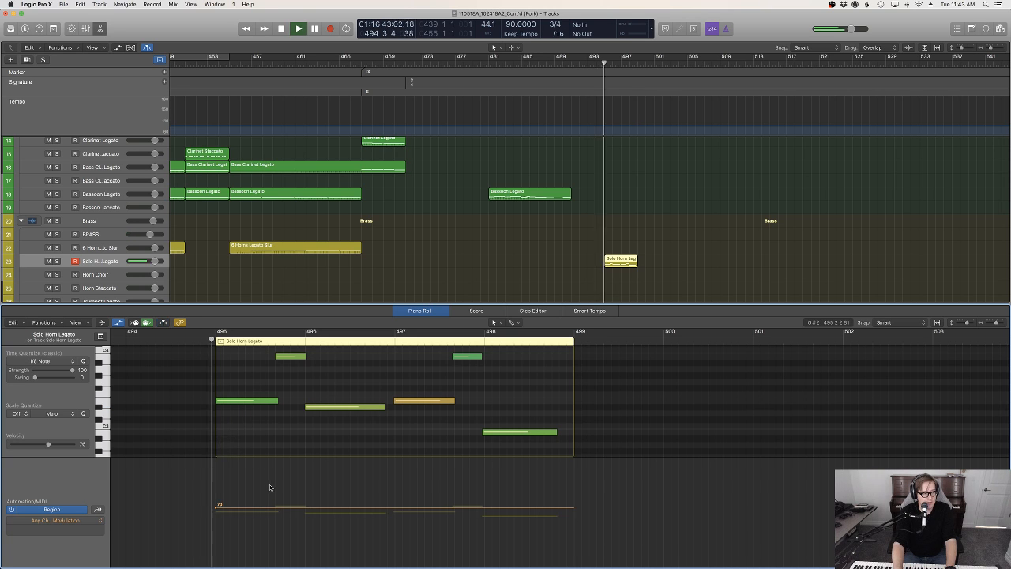
{"action": "left_click_drag", "start_coordinate": [266, 507], "coordinate": [298, 496]}
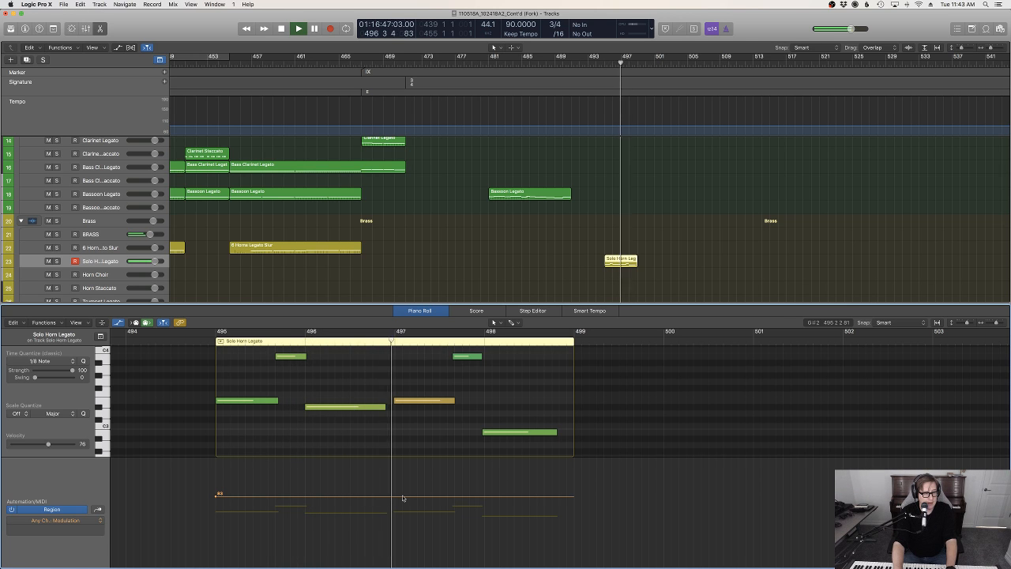
{"action": "key", "text": "e"}
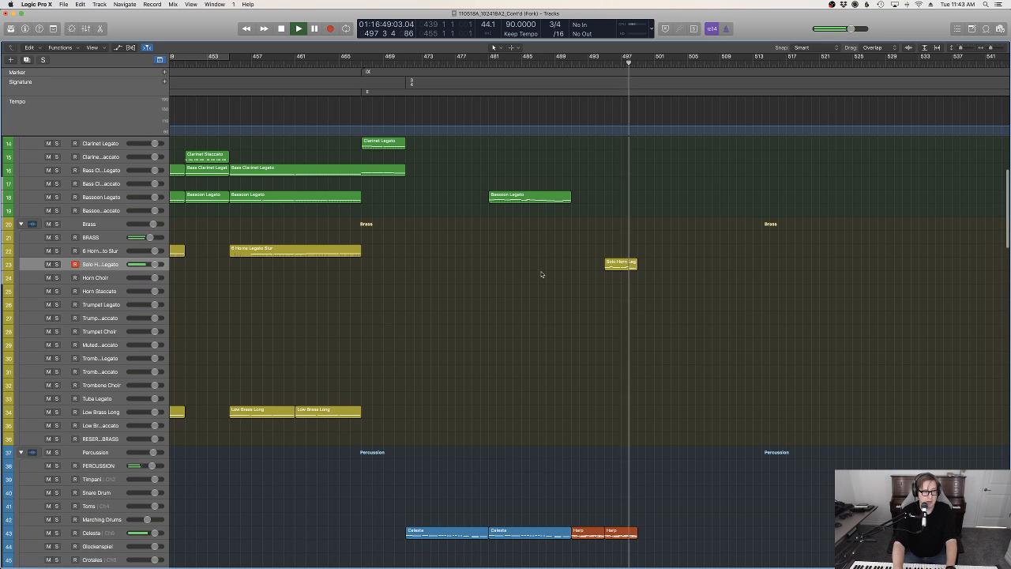
{"action": "key", "text": "space"}
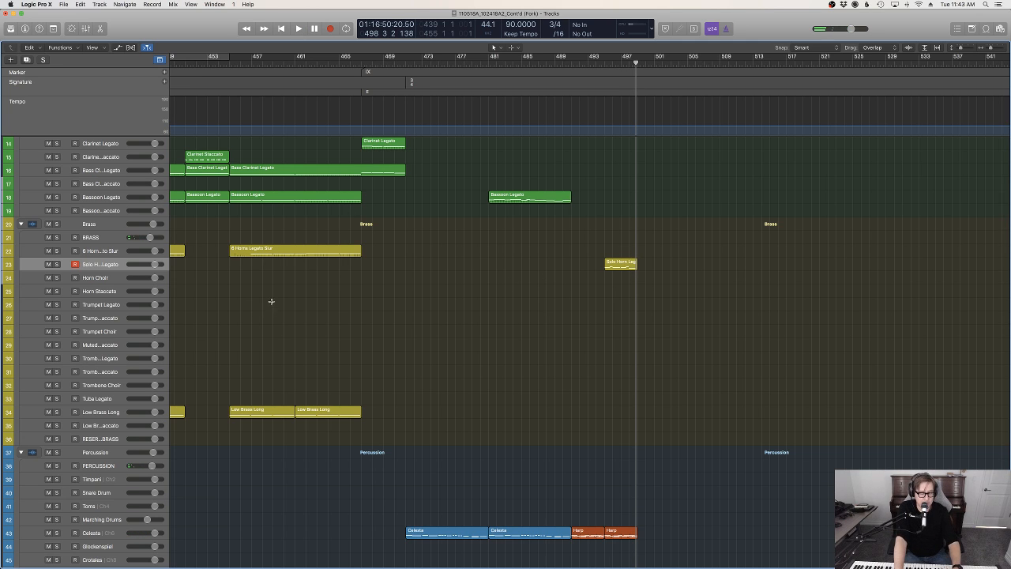
Color and name all regions in the project by their tracks
{"action": "key", "text": "super+a"}
{"action": "right_click", "coordinate": [612, 267]}
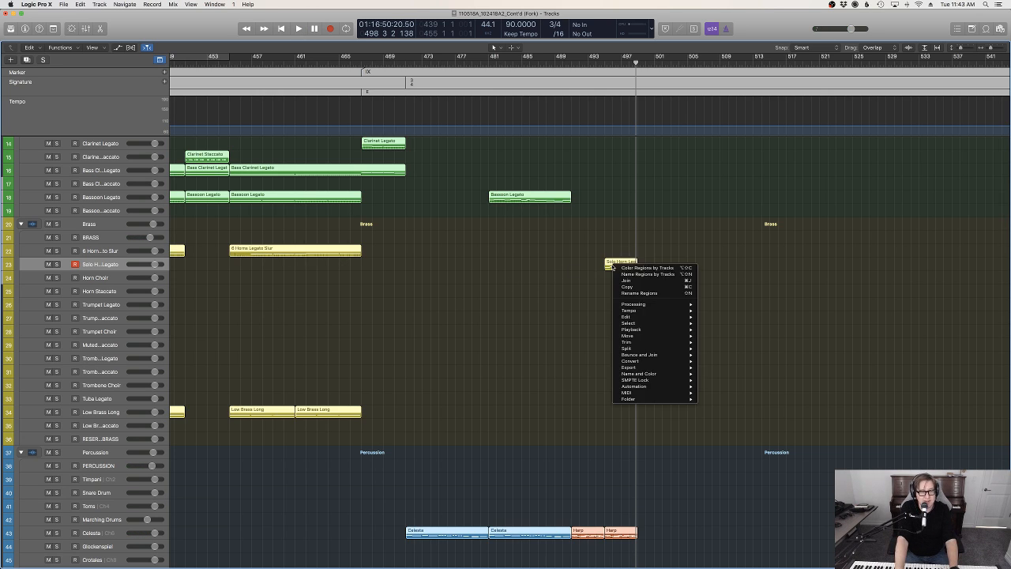
{"action": "left_click", "coordinate": [623, 268]}
{"action": "right_click", "coordinate": [614, 265]}
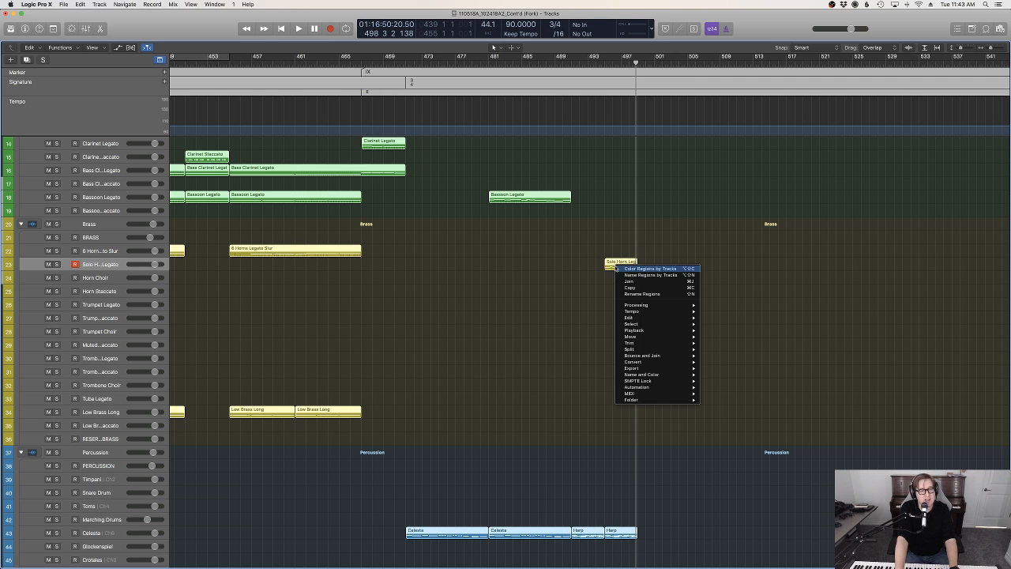
{"action": "left_click", "coordinate": [626, 275]}
{"action": "left_click", "coordinate": [596, 342]}
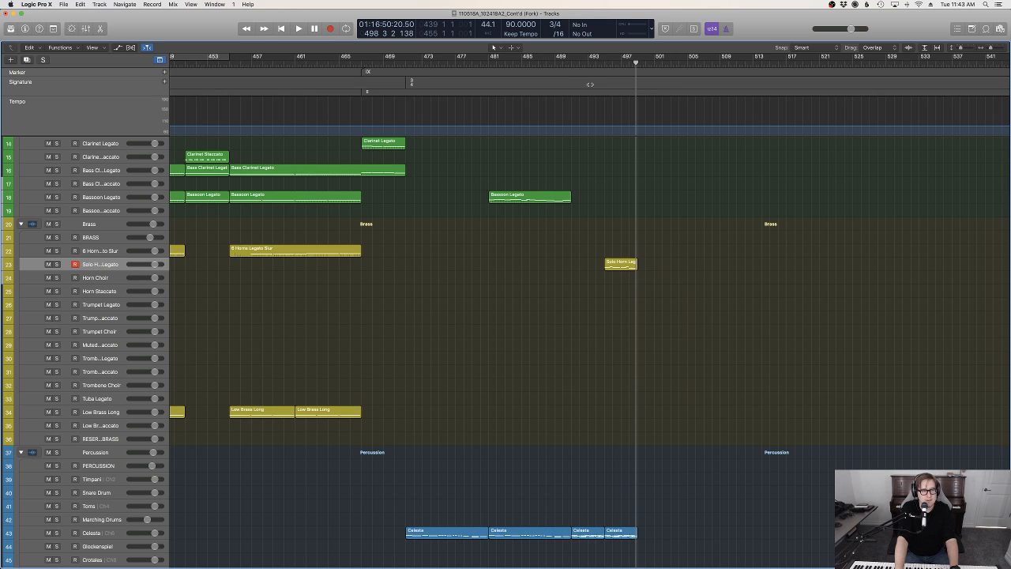
Play in from bar 490 and record a Bass Clarinet Legato part from bar 495 to bar 499
{"action": "left_click", "coordinate": [581, 63]}
{"action": "left_click", "coordinate": [563, 63]}
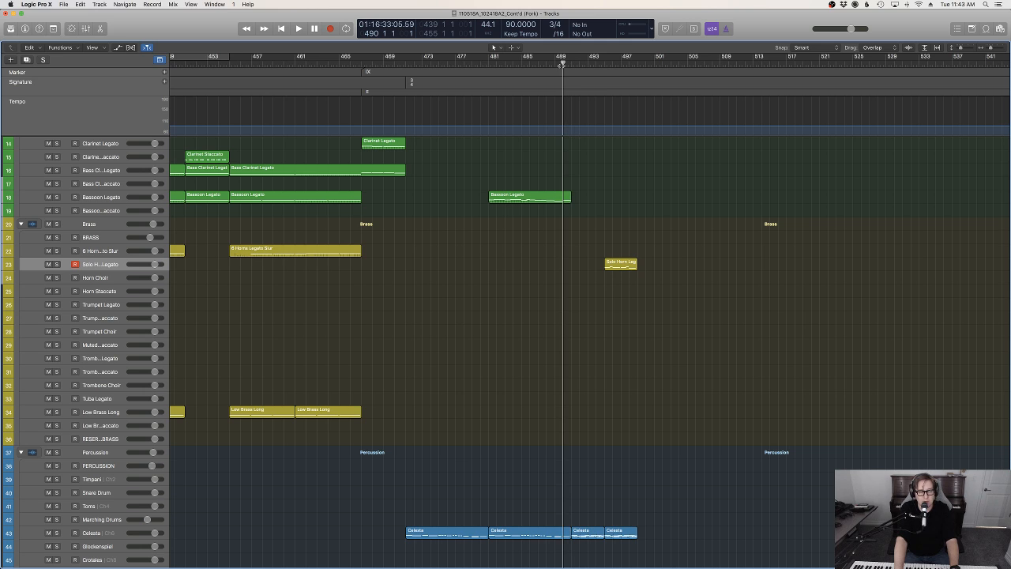
{"action": "key", "text": "space"}
{"action": "scroll", "coordinate": [315, 365], "scroll_direction": "up", "scroll_amount": 5}
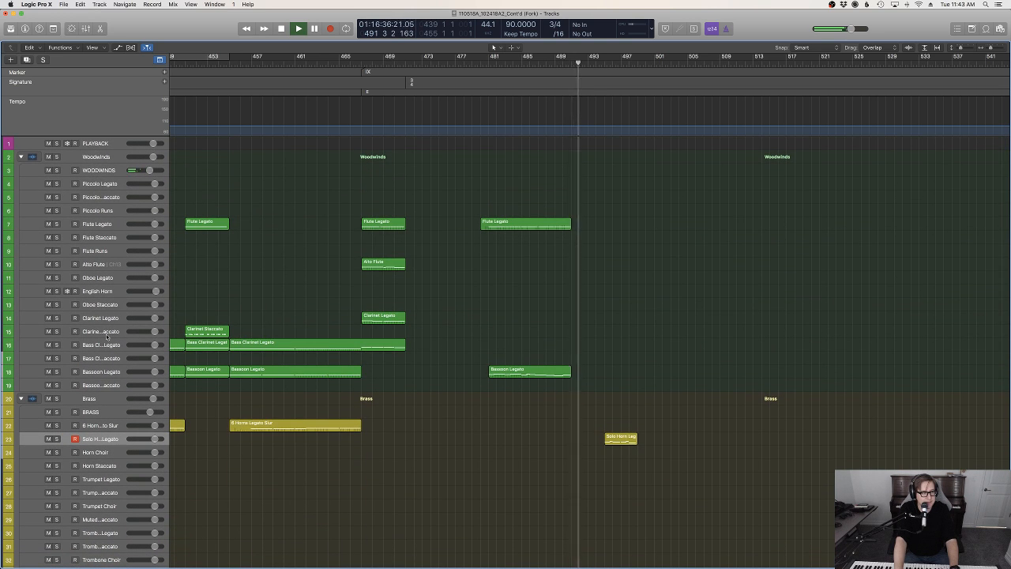
{"action": "left_click", "coordinate": [108, 319]}
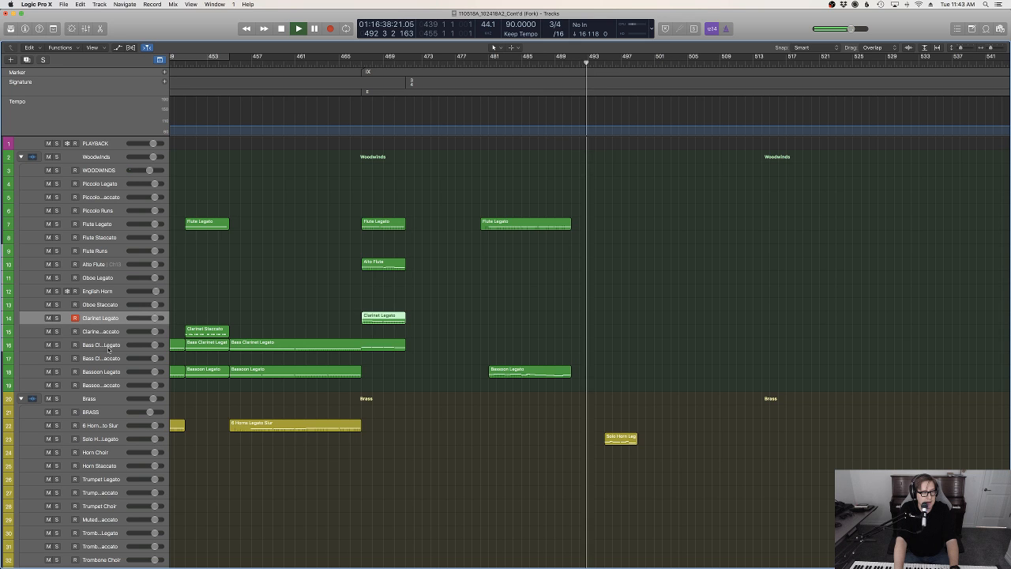
{"action": "left_click", "coordinate": [496, 350]}
{"action": "key", "text": "r"}
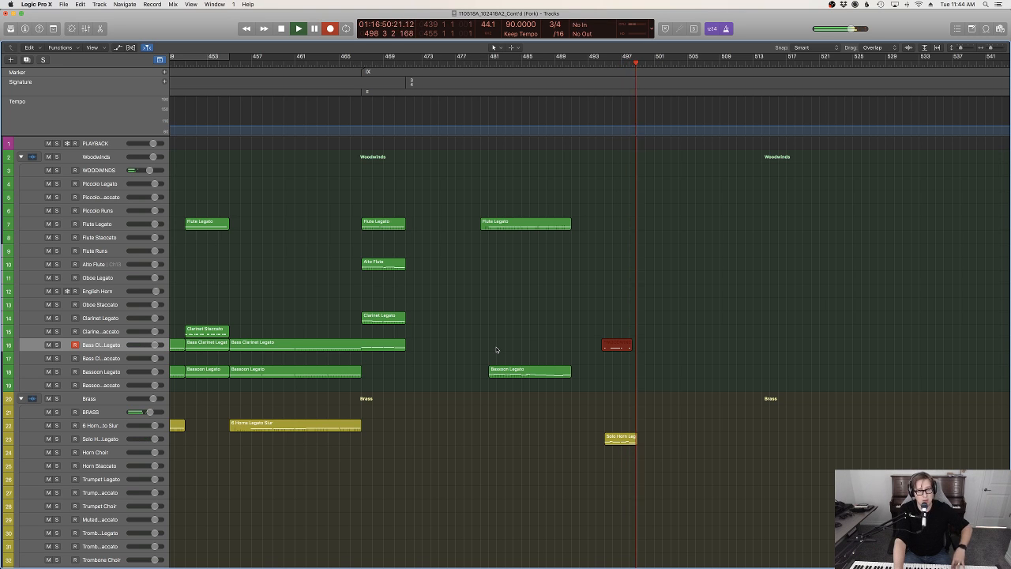
{"action": "key", "text": "space"}
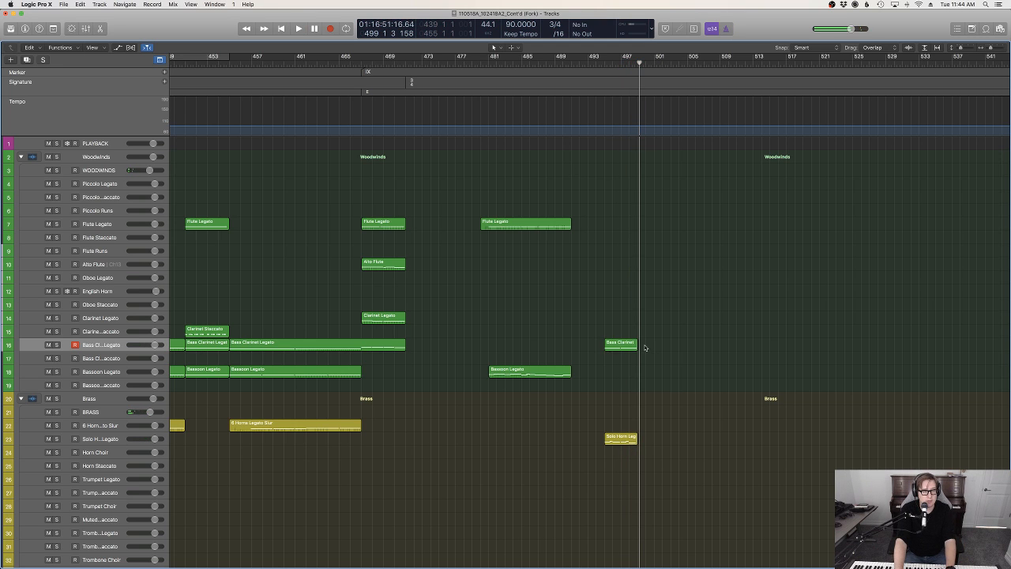
Open the new bass clarinet region in the Piano Roll and select all its notes
{"action": "key", "text": "p"}
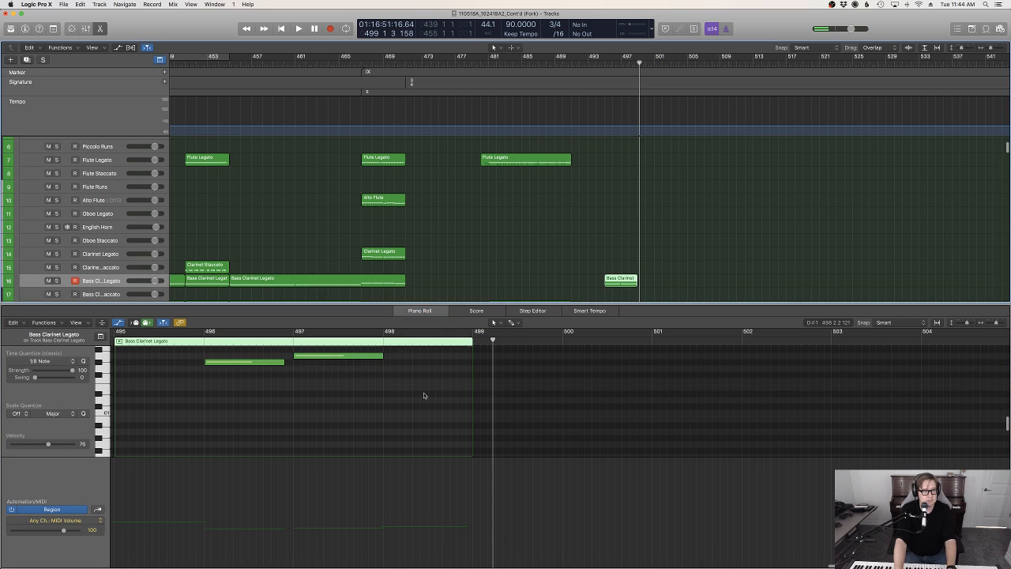
{"action": "key", "text": "super+a"}
{"action": "scroll", "coordinate": [346, 387], "scroll_direction": "left", "scroll_amount": 5}
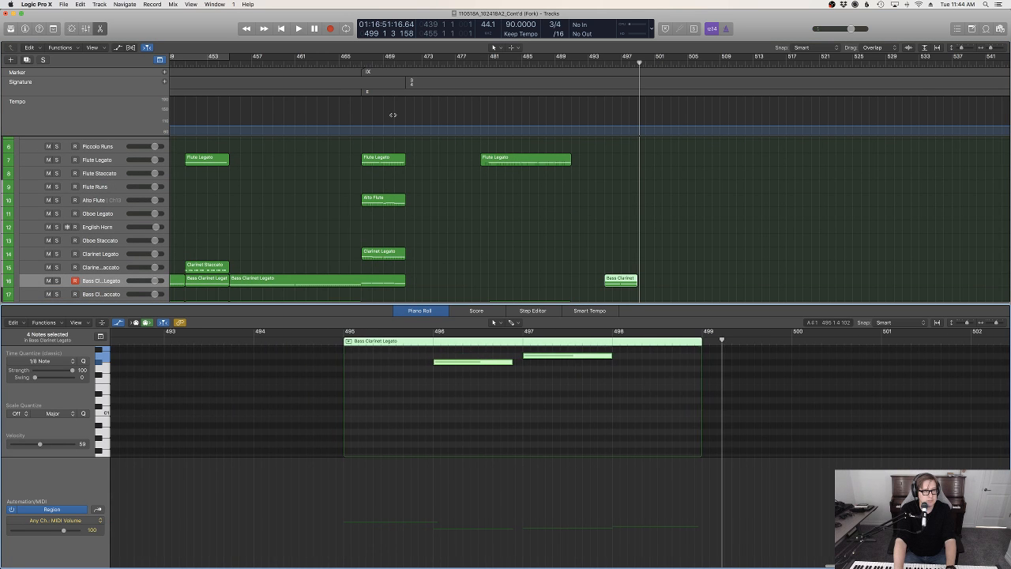
Play back from bar 466, just before marker IX, and review the brass, percussion, choir and low string regions
{"action": "left_click", "coordinate": [355, 70]}
{"action": "key", "text": "space"}
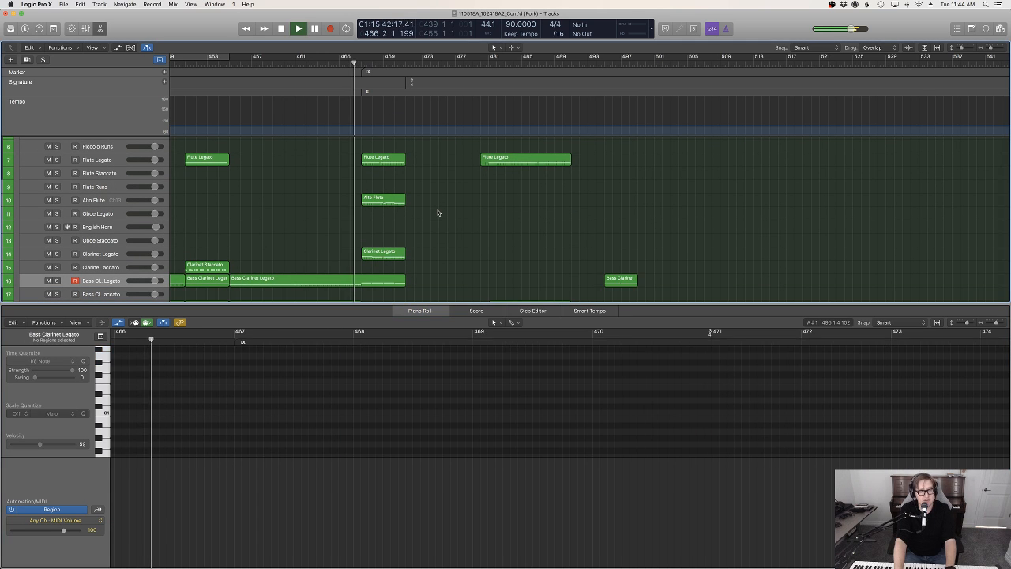
{"action": "key", "text": "p"}
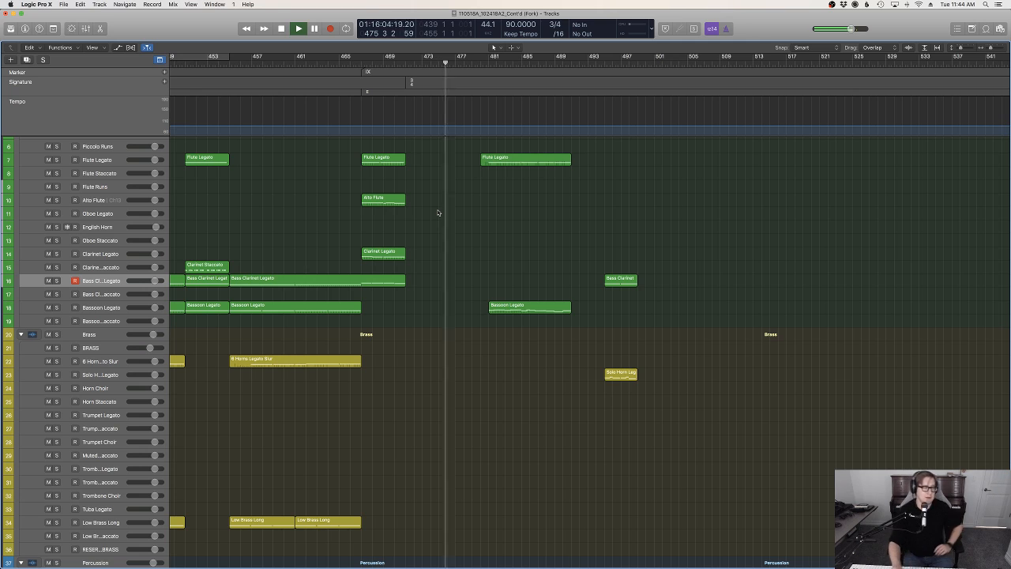
{"action": "scroll", "coordinate": [510, 322], "scroll_direction": "down", "scroll_amount": 8}
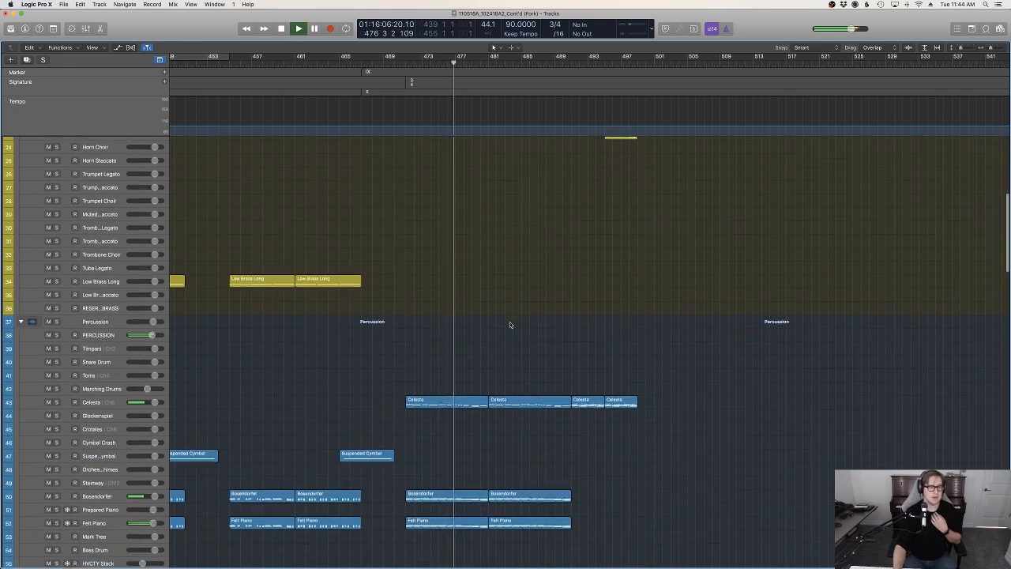
{"action": "scroll", "coordinate": [511, 326], "scroll_direction": "down", "scroll_amount": 7}
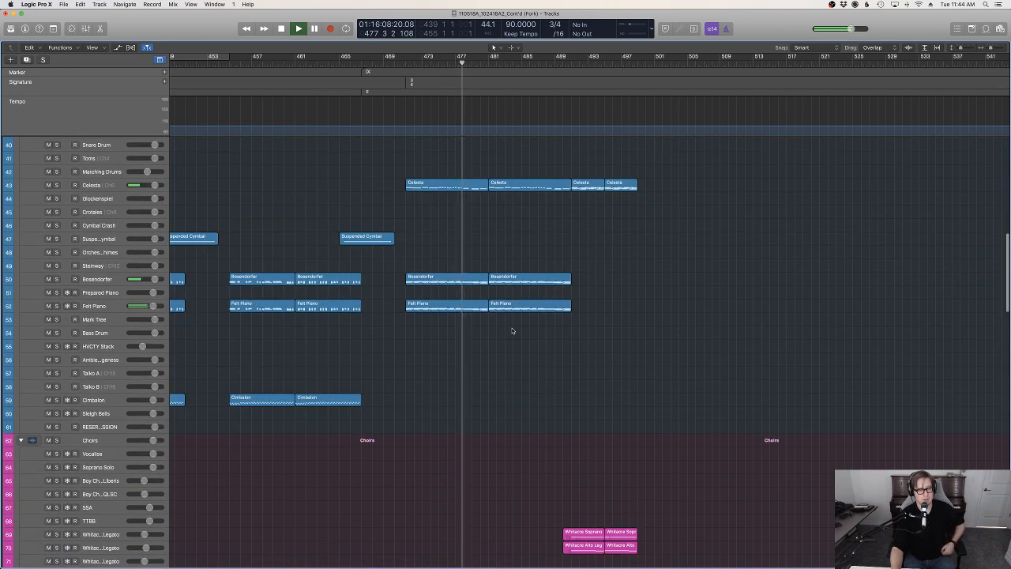
{"action": "scroll", "coordinate": [512, 331], "scroll_direction": "down", "scroll_amount": 20}
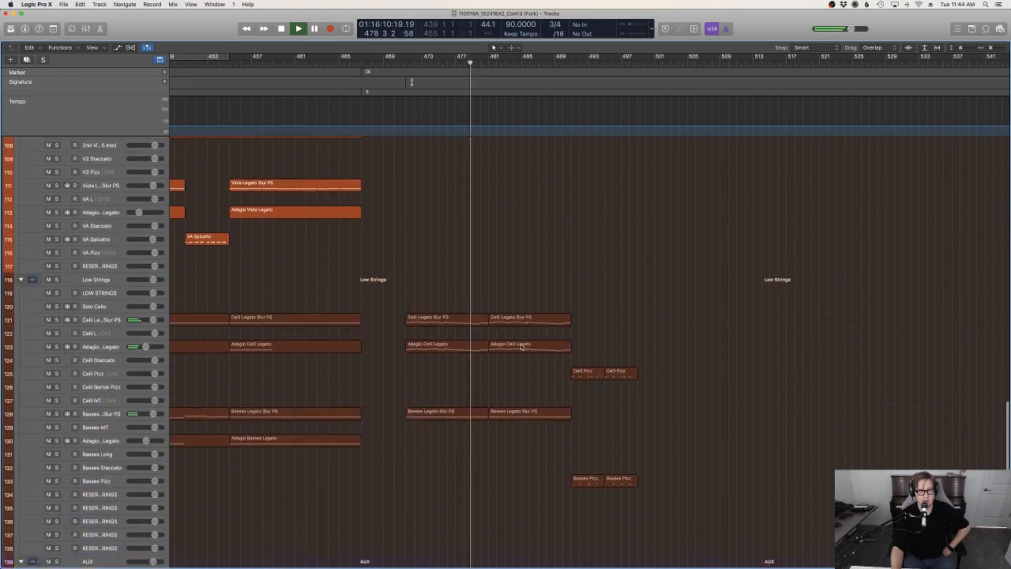
{"action": "scroll", "coordinate": [553, 347], "scroll_direction": "down", "scroll_amount": 2}
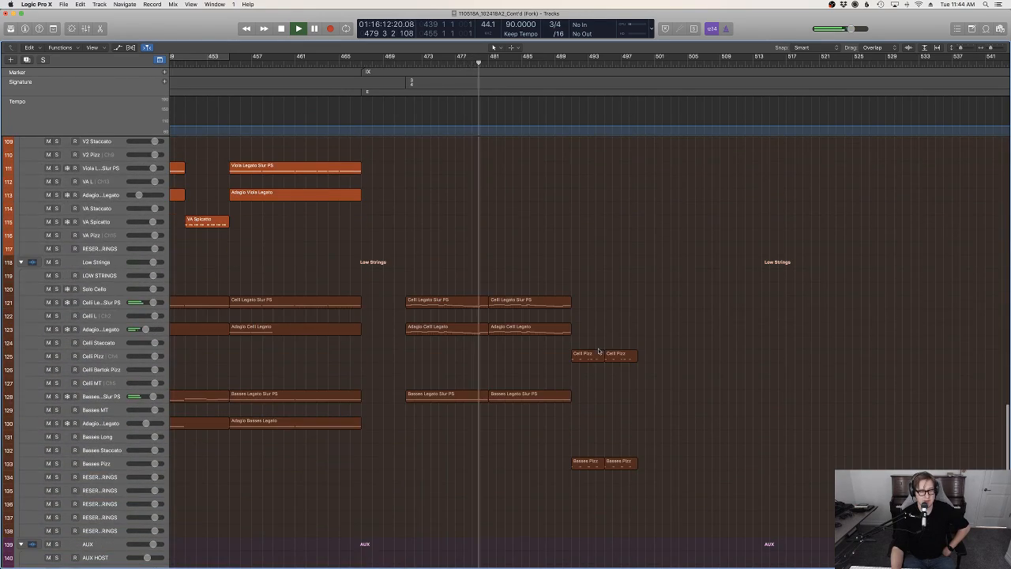
{"action": "scroll", "coordinate": [644, 356], "scroll_direction": "up", "scroll_amount": 1}
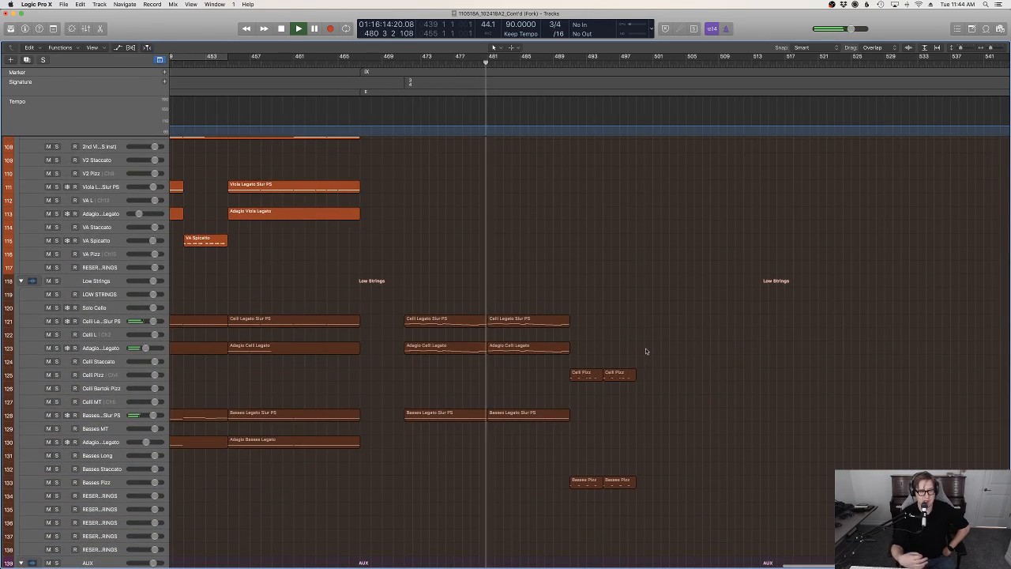
{"action": "scroll", "coordinate": [645, 351], "scroll_direction": "up", "scroll_amount": 20}
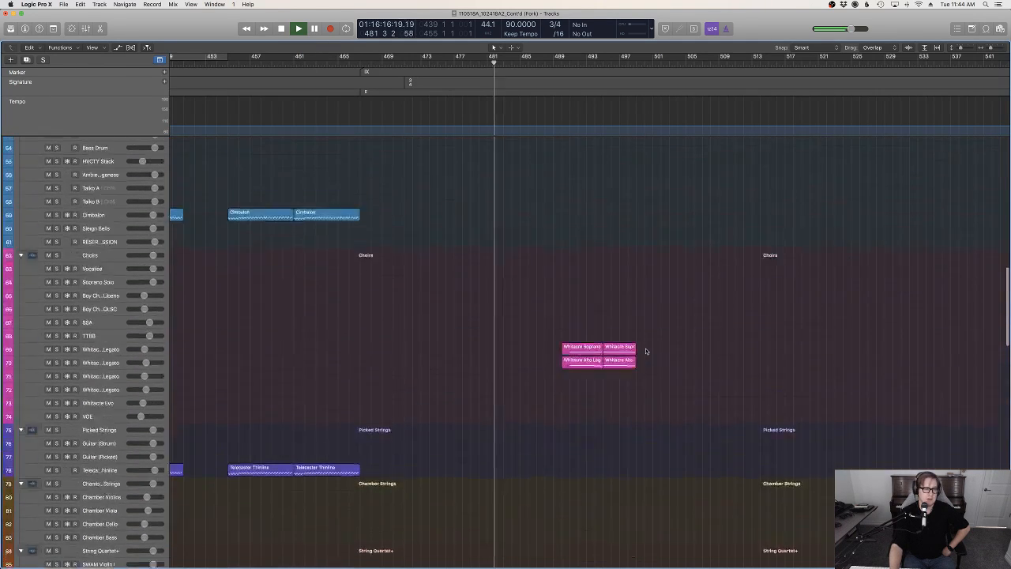
{"action": "scroll", "coordinate": [646, 351], "scroll_direction": "up", "scroll_amount": 6}
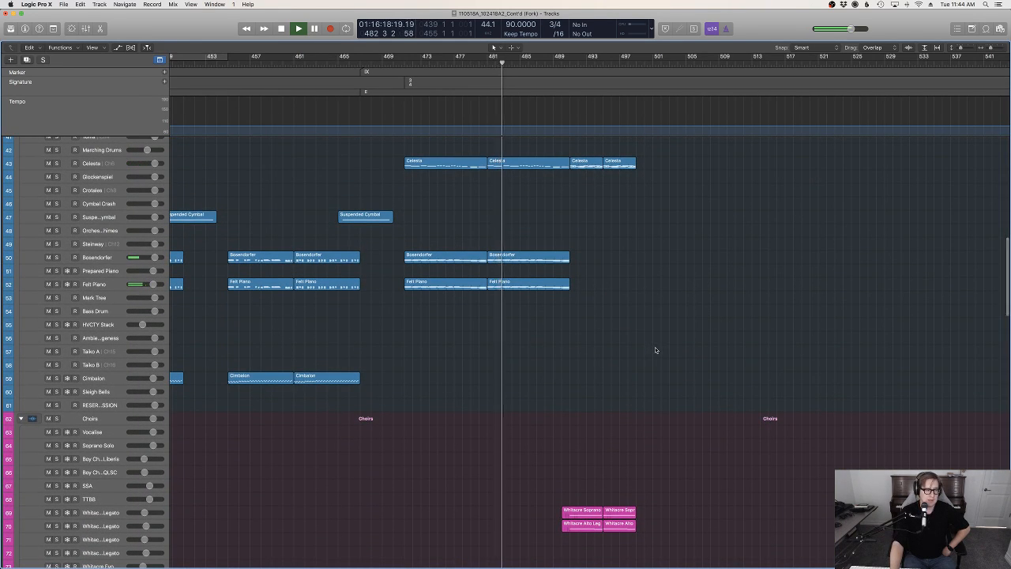
Arm the Cimbalom track, listen through to bar 499, and look over the woodwind and low string tracks
{"action": "left_click", "coordinate": [94, 378]}
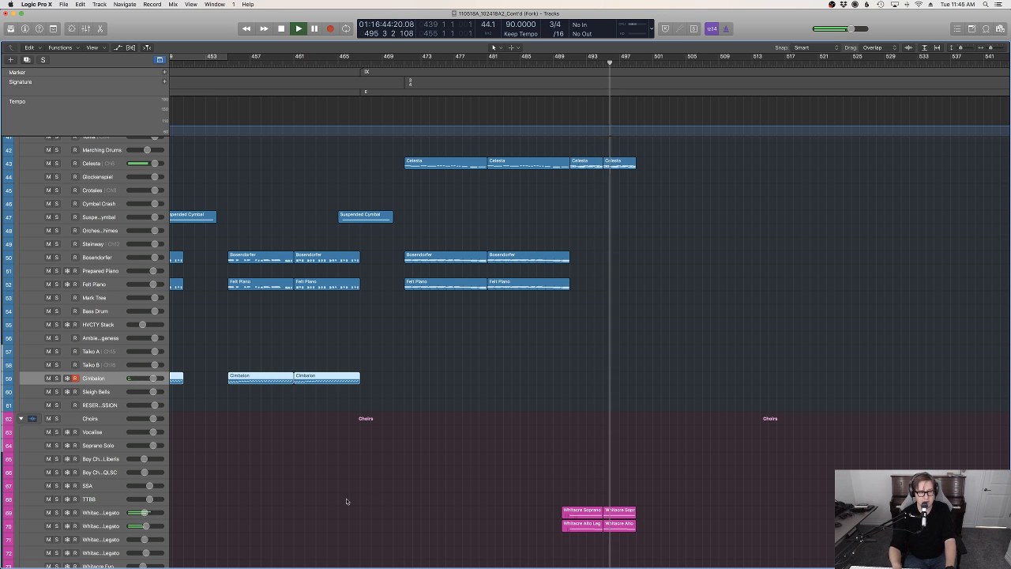
{"action": "scroll", "coordinate": [346, 500], "scroll_direction": "up", "scroll_amount": 15}
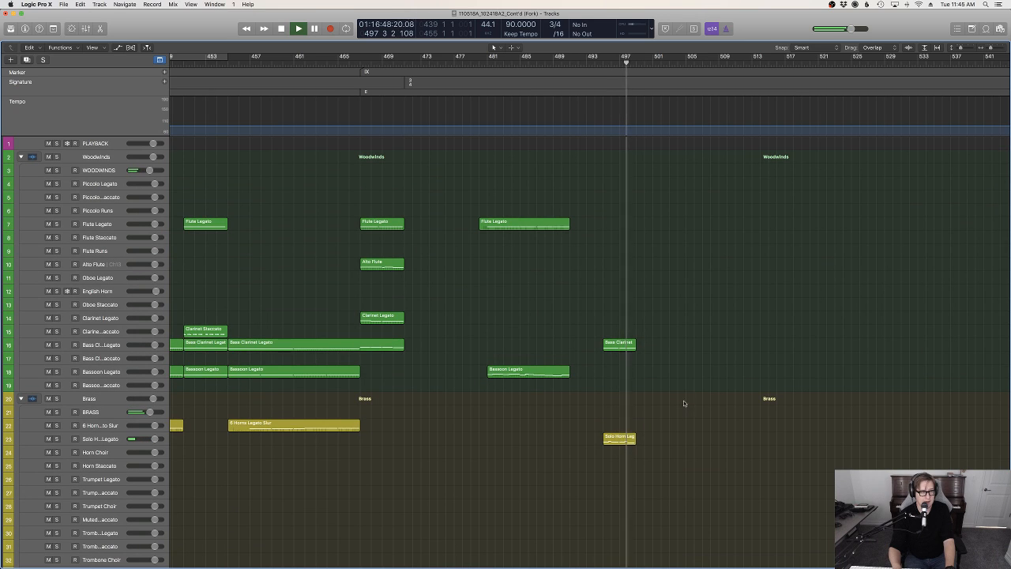
{"action": "scroll", "coordinate": [689, 403], "scroll_direction": "down", "scroll_amount": 20}
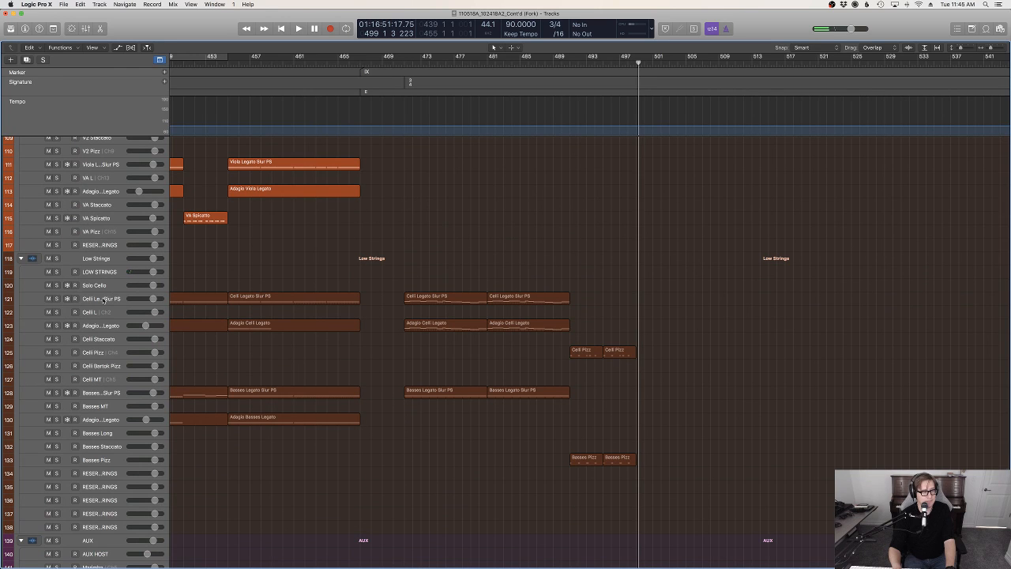
{"action": "left_click", "coordinate": [104, 300]}
{"action": "scroll", "coordinate": [535, 292], "scroll_direction": "up", "scroll_amount": 20}
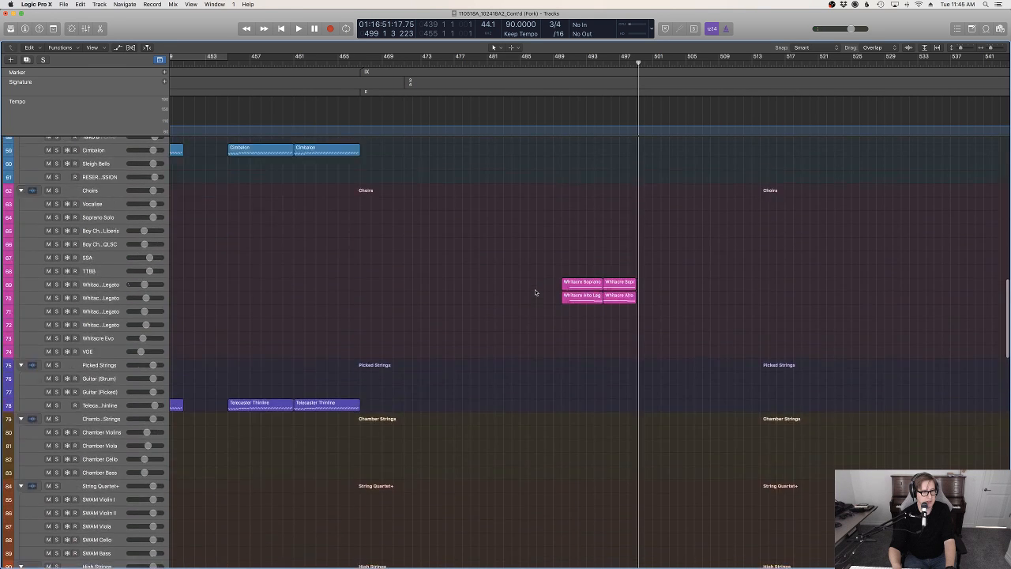
{"action": "scroll", "coordinate": [115, 234], "scroll_direction": "up", "scroll_amount": 3}
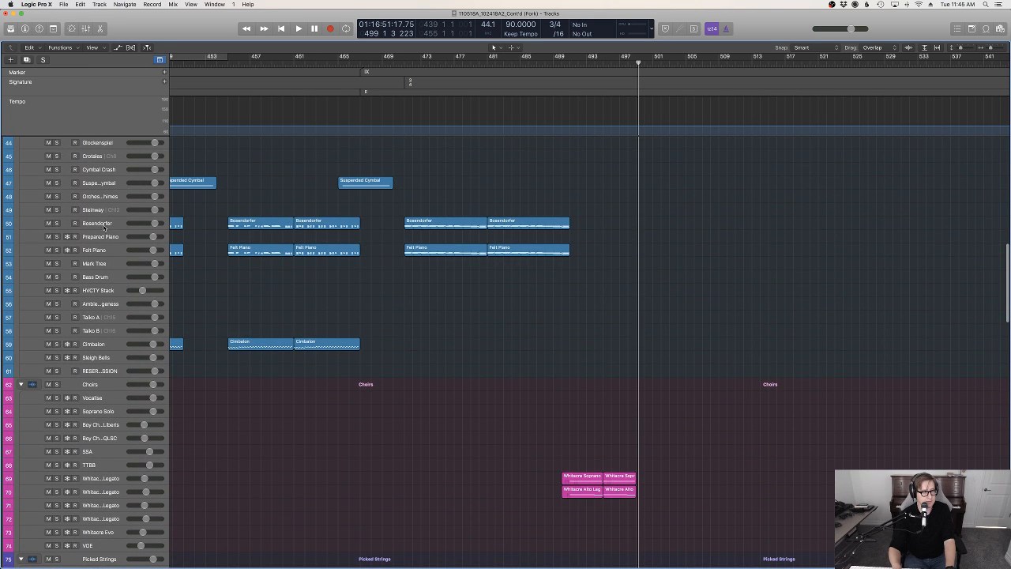
Arm the Bosendorfer track and play back from about bar 491 to bar 503 to try out a continuation
{"action": "left_click", "coordinate": [96, 224]}
{"action": "double_click", "coordinate": [576, 65]}
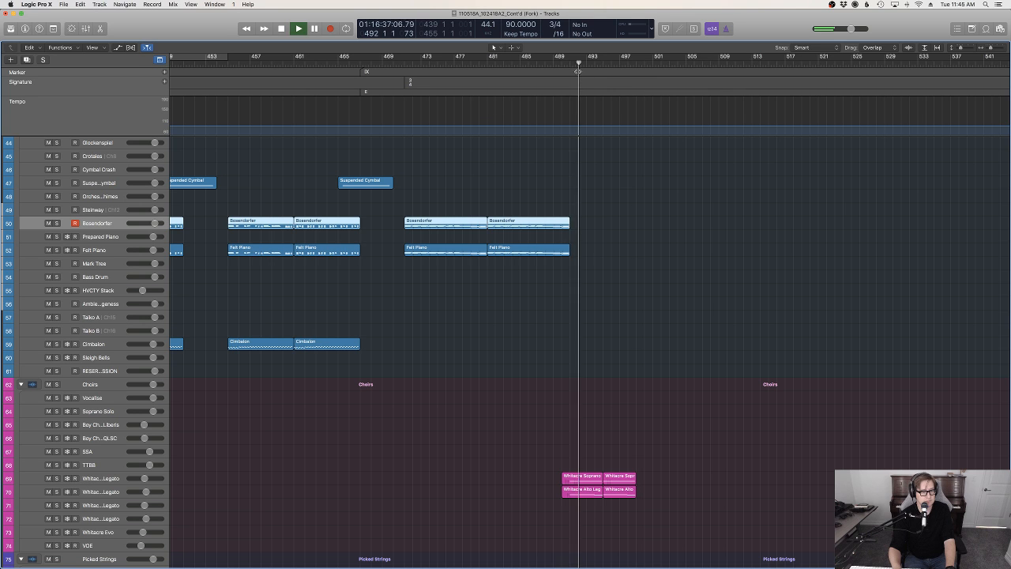
{"action": "scroll", "coordinate": [686, 329], "scroll_direction": "up", "scroll_amount": 7}
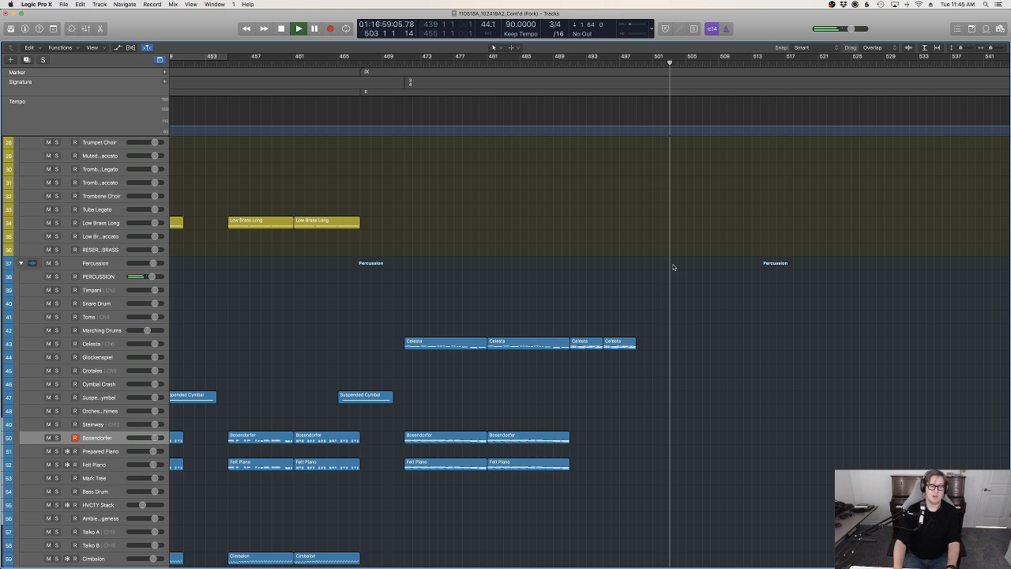
{"action": "key", "text": "space"}
Record a celli line on the Celli Legato Slur PS track from bar 499 to bar 503
{"action": "scroll", "coordinate": [679, 316], "scroll_direction": "down", "scroll_amount": 15}
{"action": "scroll", "coordinate": [562, 416], "scroll_direction": "down", "scroll_amount": 13}
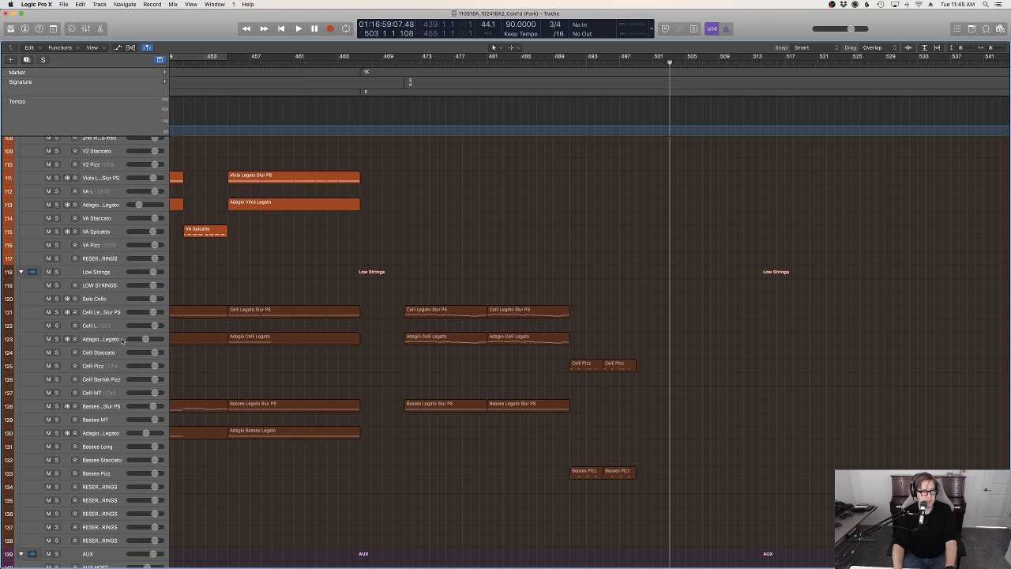
{"action": "left_click_drag", "start_coordinate": [644, 64], "coordinate": [632, 64]}
{"action": "key", "text": "r"}
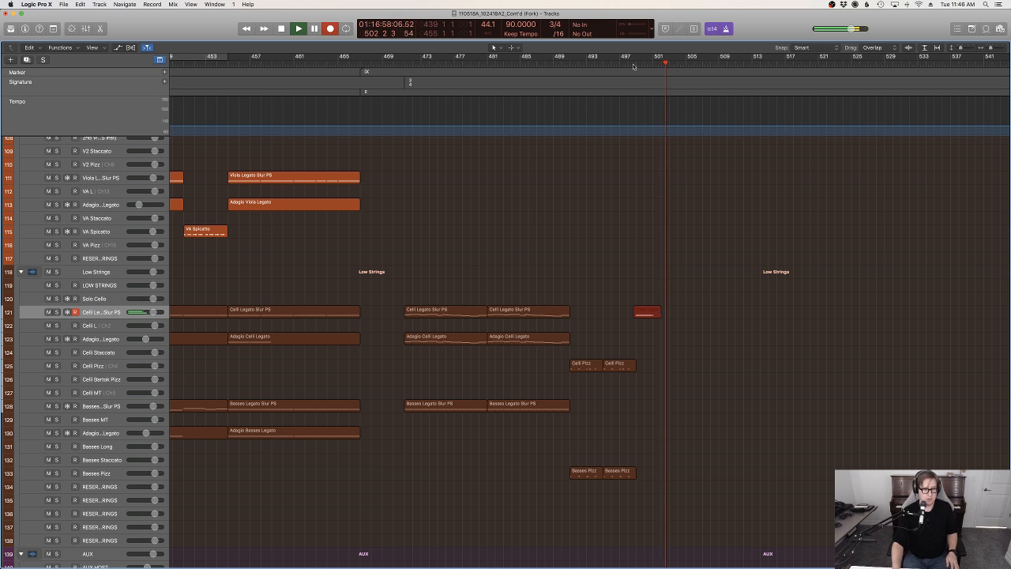
{"action": "key", "text": "space"}
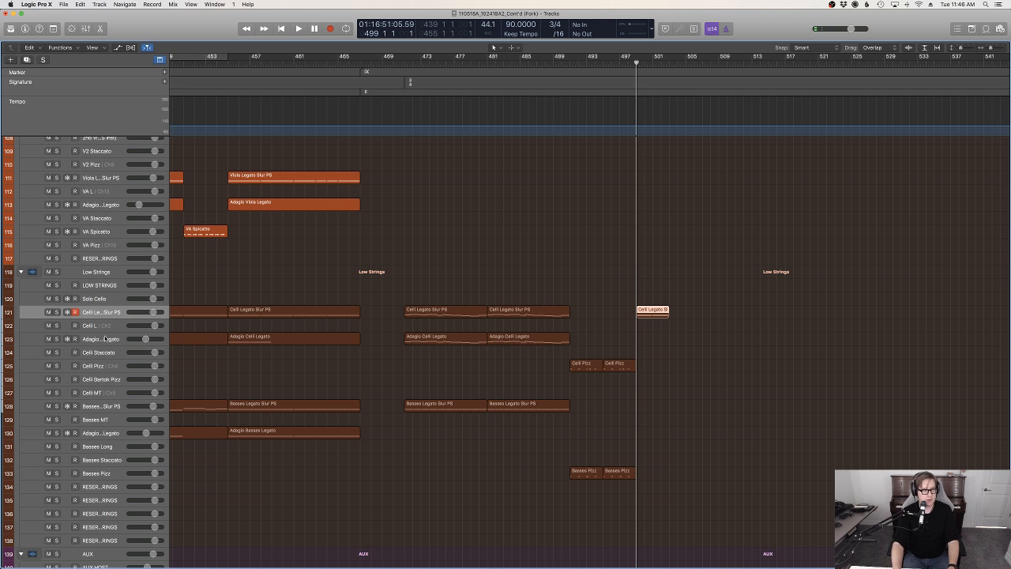
Copy the new Celli Legato Slur PS region onto the Adagio Celli Legato track at bar 499
{"action": "key", "text": "Down"}
{"action": "key", "text": "Down"}
{"action": "left_click_drag", "start_coordinate": [637, 63], "coordinate": [637, 63]}
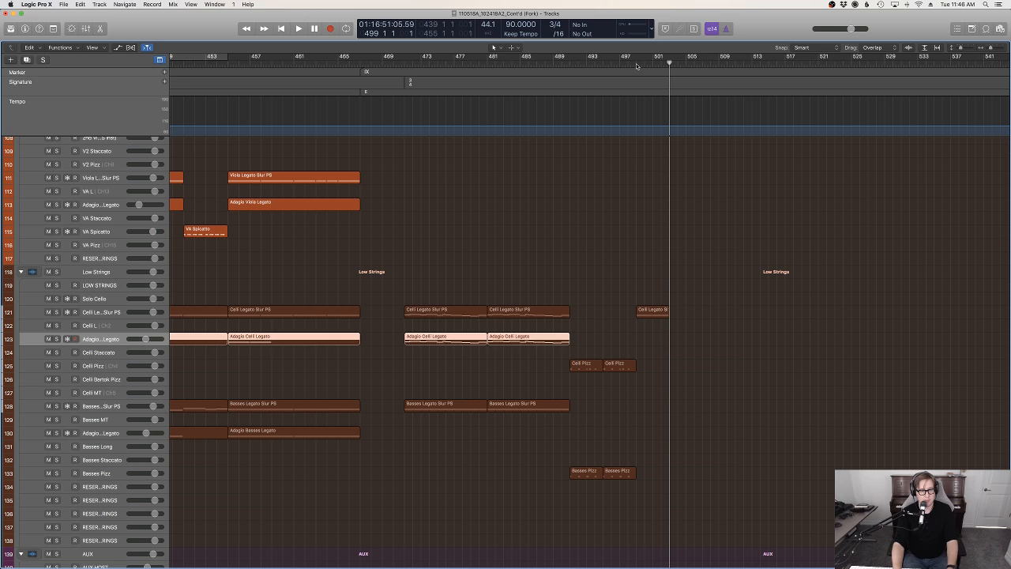
{"action": "key", "text": "space"}
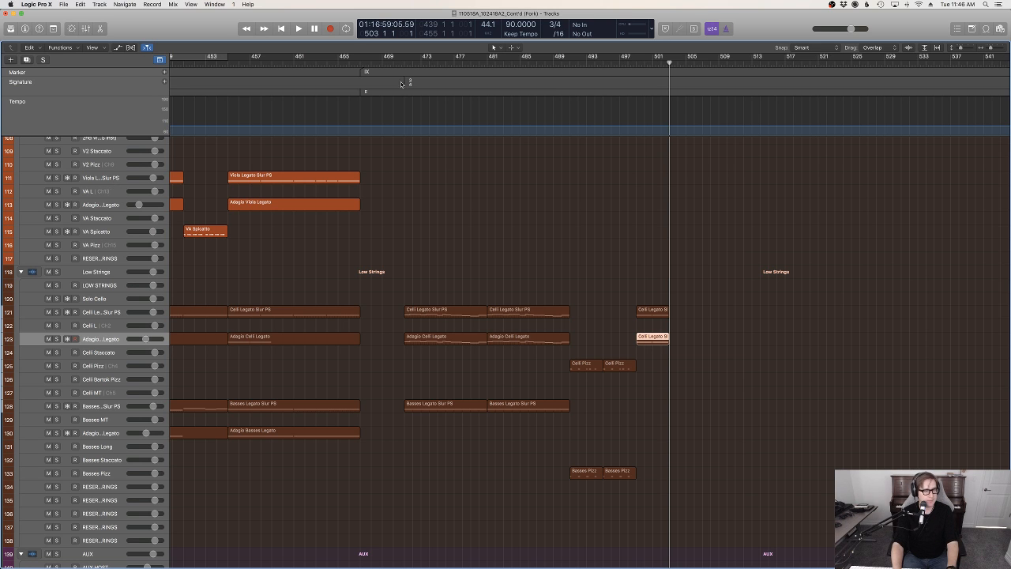
Record a viola line on the Viola Legato Slur PS track over bars 499–503, starting playback from bar 498
{"action": "key", "text": "Up"}
{"action": "key", "text": "Up"}
{"action": "key", "text": "Up"}
{"action": "key", "text": "Up"}
{"action": "key", "text": "Up"}
{"action": "key", "text": "Up"}
{"action": "key", "text": "Up"}
{"action": "key", "text": "Up"}
{"action": "key", "text": "Up"}
{"action": "key", "text": "Up"}
{"action": "key", "text": "Up"}
{"action": "key", "text": "Up"}
{"action": "left_click_drag", "start_coordinate": [639, 65], "coordinate": [629, 63]}
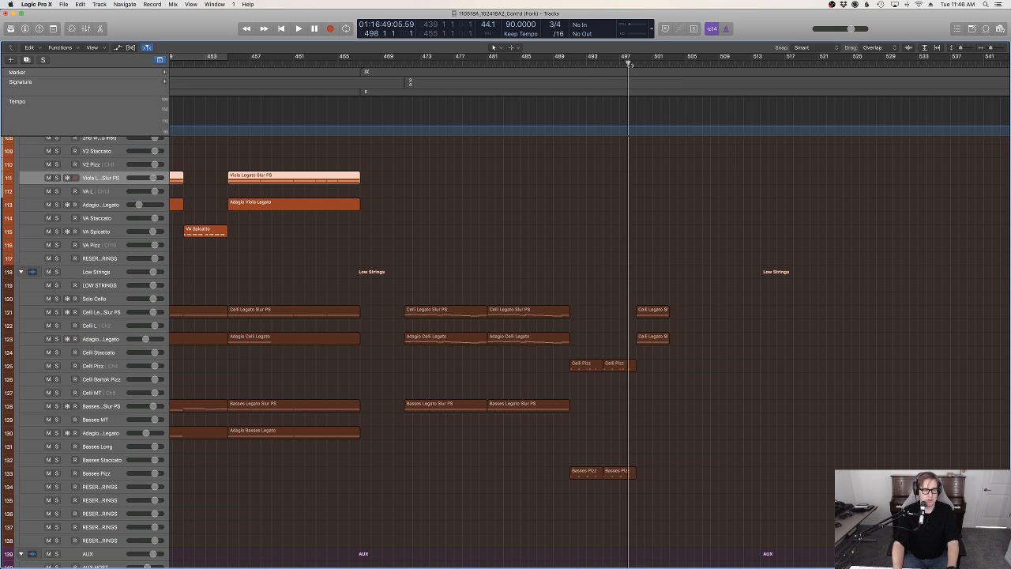
{"action": "key", "text": "space"}
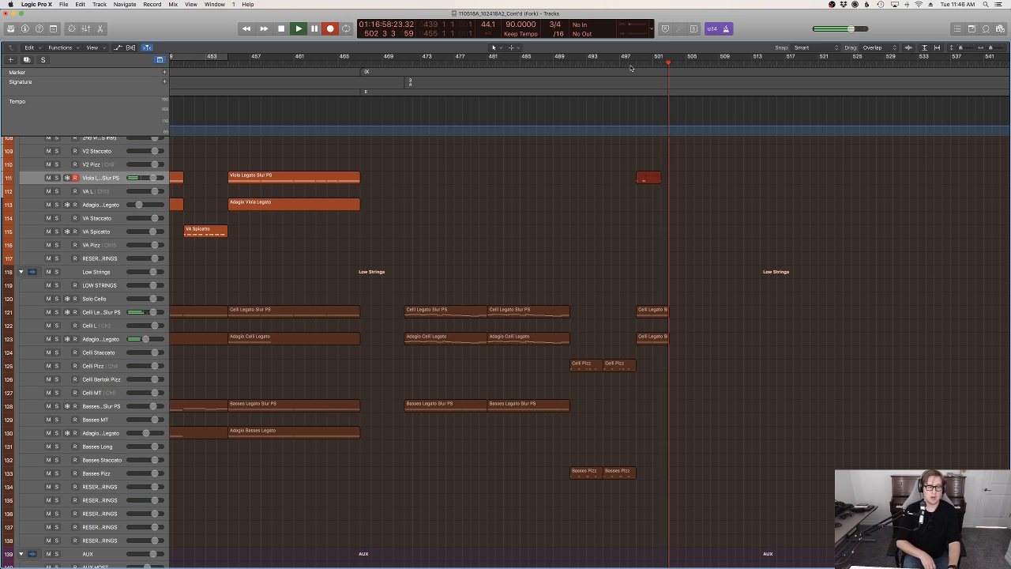
{"action": "key", "text": "space"}
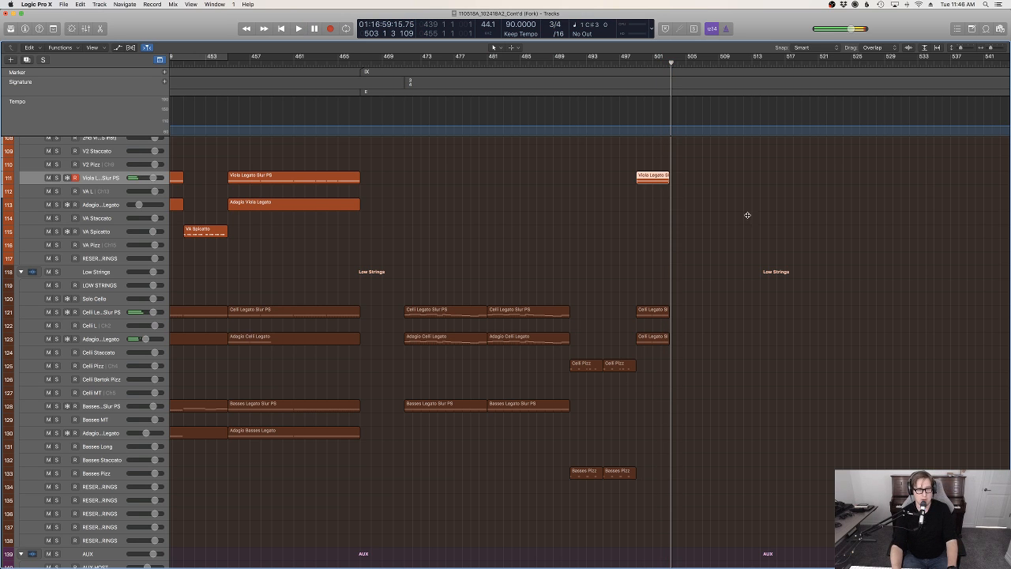
Copy the new Viola Legato Slur PS region onto the Adagio Viola Legato track at bar 499
{"action": "left_click", "coordinate": [624, 175]}
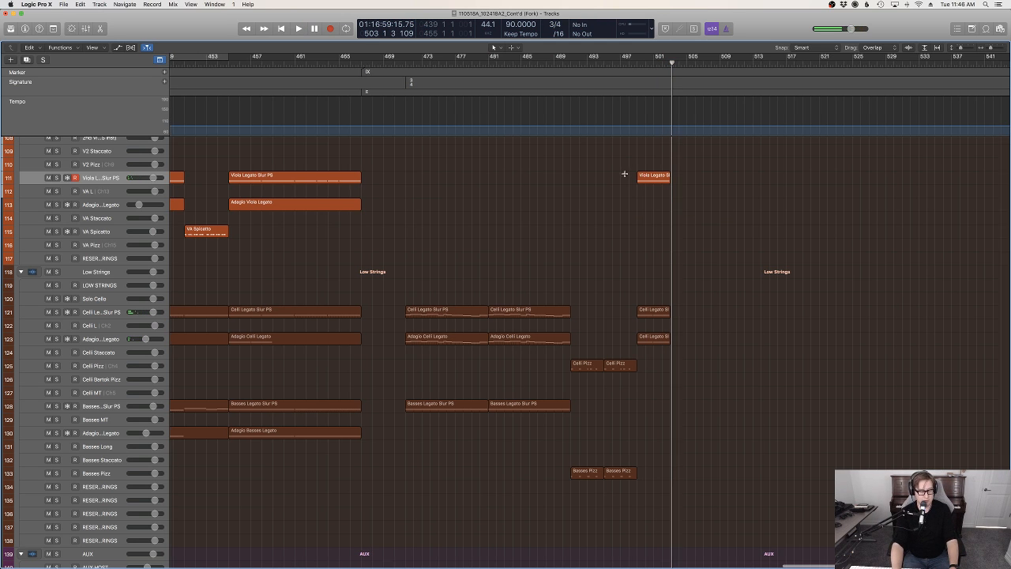
{"action": "left_click", "coordinate": [80, 4]}
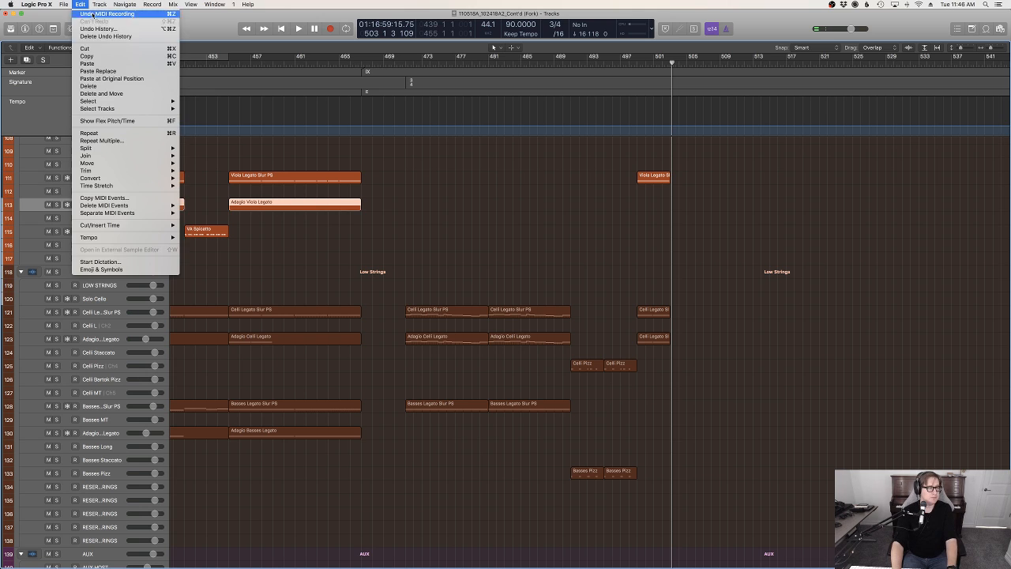
{"action": "left_click", "coordinate": [130, 79]}
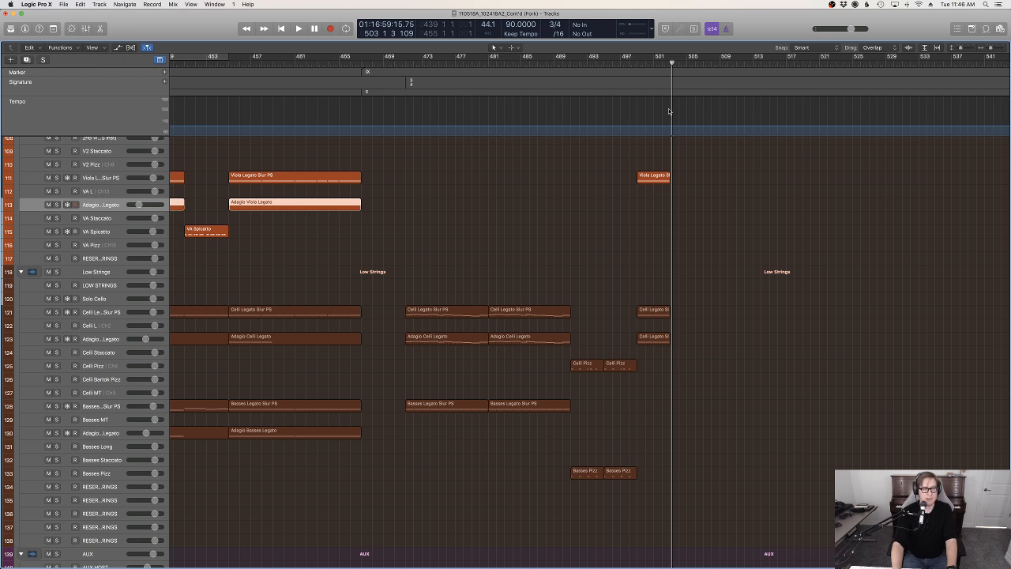
{"action": "left_click", "coordinate": [636, 65]}
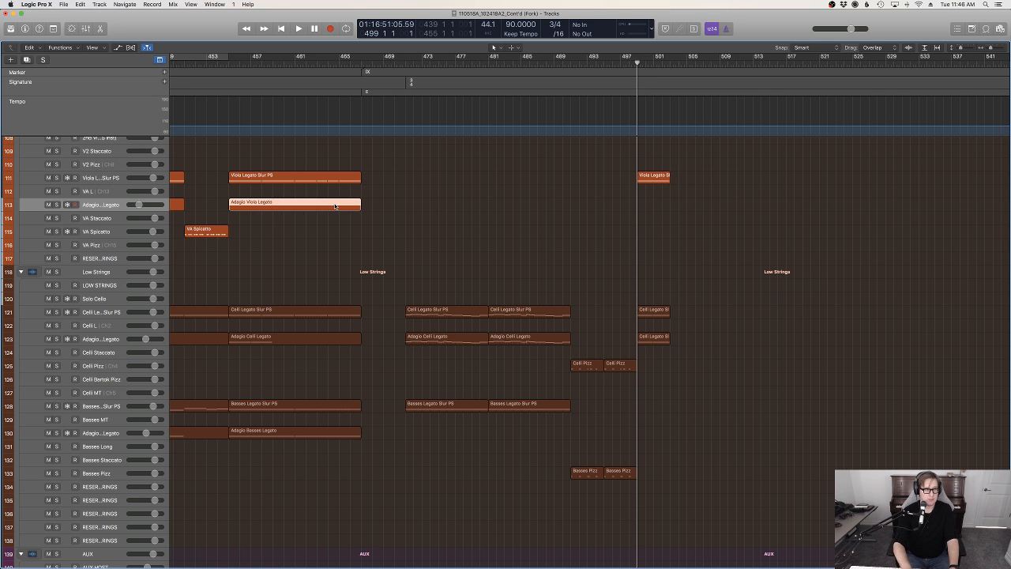
{"action": "key", "text": "super+z"}
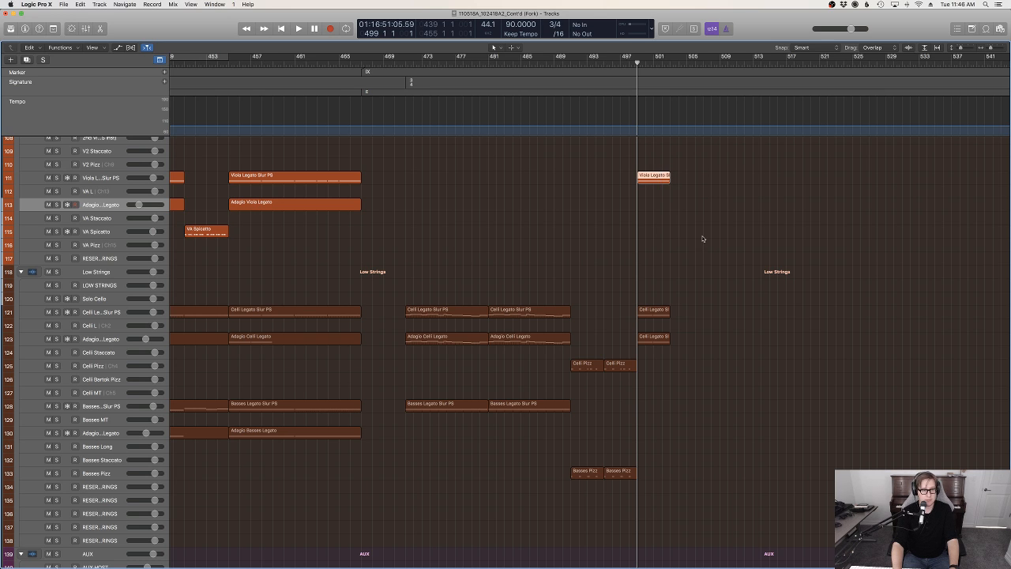
Play back from bar 497 to about bar 503 and review the woodwind, brass and string tracks around the new passage
{"action": "left_click", "coordinate": [620, 63]}
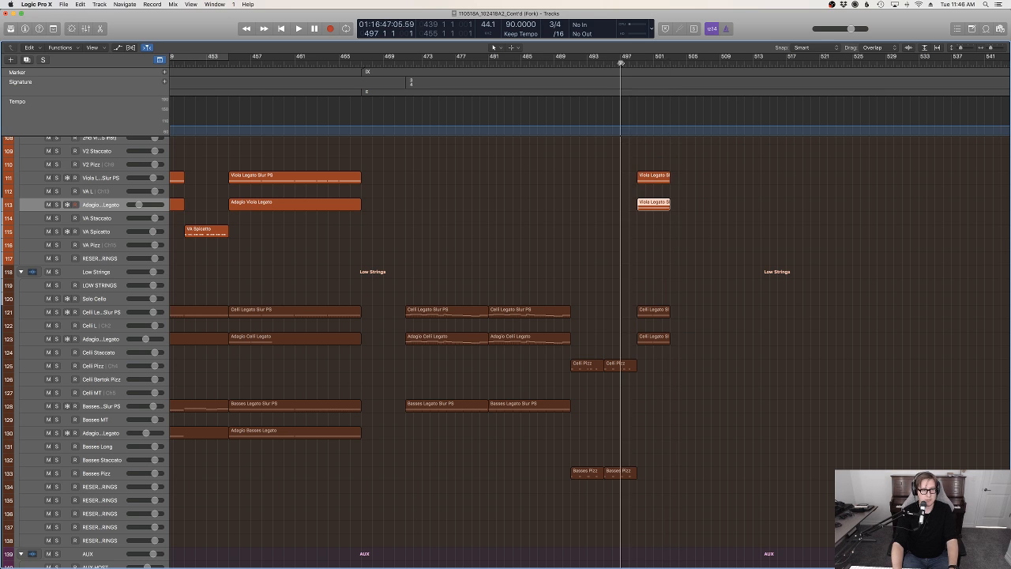
{"action": "key", "text": "space"}
{"action": "scroll", "coordinate": [693, 227], "scroll_direction": "up", "scroll_amount": 20}
{"action": "scroll", "coordinate": [693, 227], "scroll_direction": "up", "scroll_amount": 5}
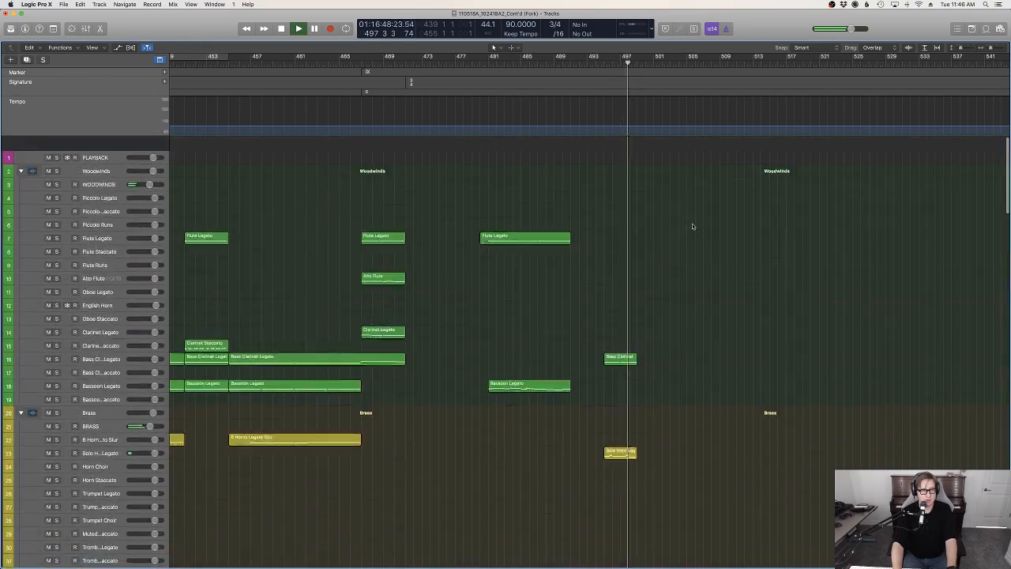
{"action": "scroll", "coordinate": [693, 227], "scroll_direction": "down", "scroll_amount": 15}
{"action": "scroll", "coordinate": [693, 227], "scroll_direction": "down", "scroll_amount": 15}
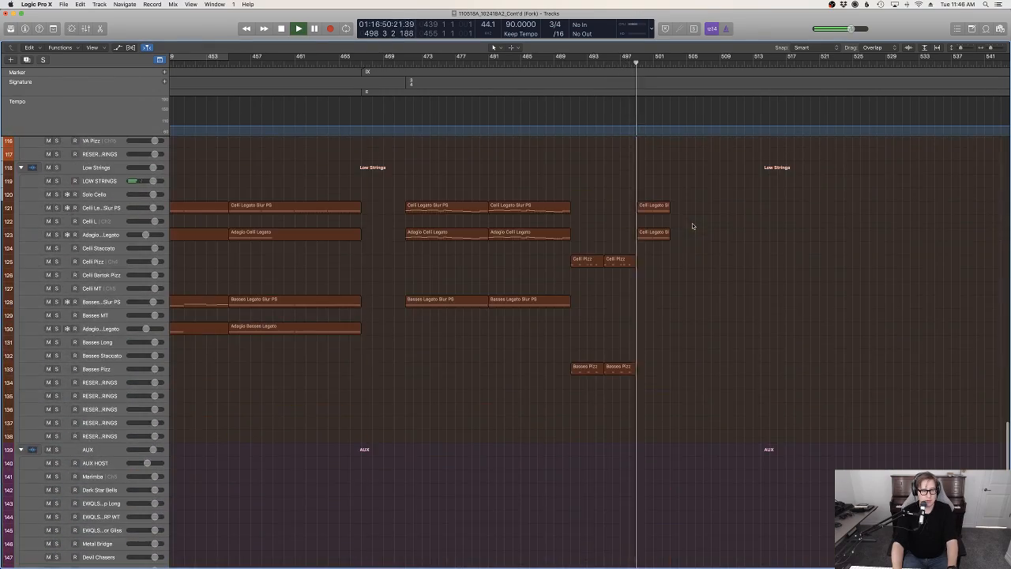
{"action": "scroll", "coordinate": [696, 228], "scroll_direction": "up", "scroll_amount": 5}
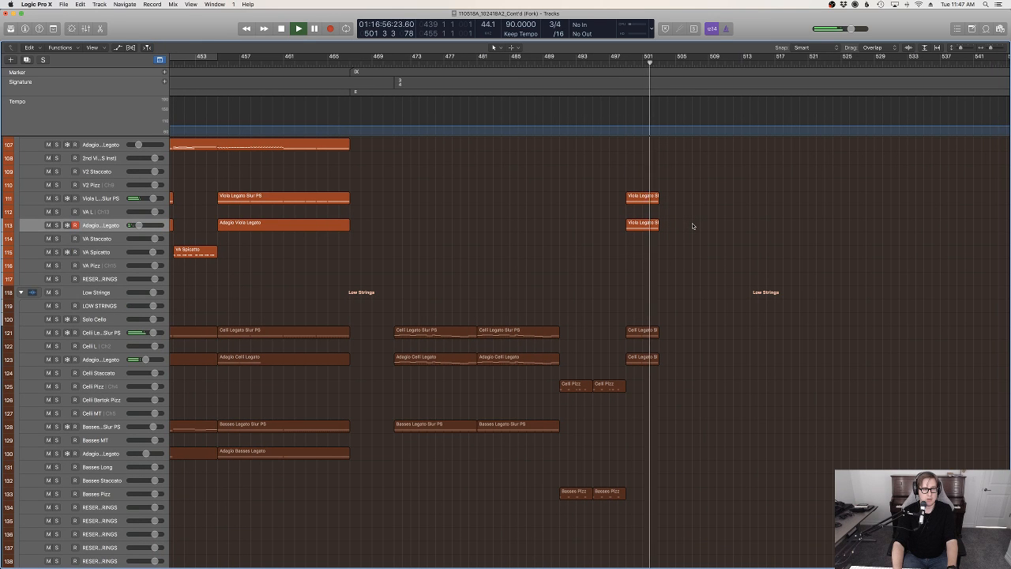
{"action": "scroll", "coordinate": [693, 224], "scroll_direction": "up", "scroll_amount": 3}
{"action": "scroll", "coordinate": [694, 226], "scroll_direction": "up", "scroll_amount": 3}
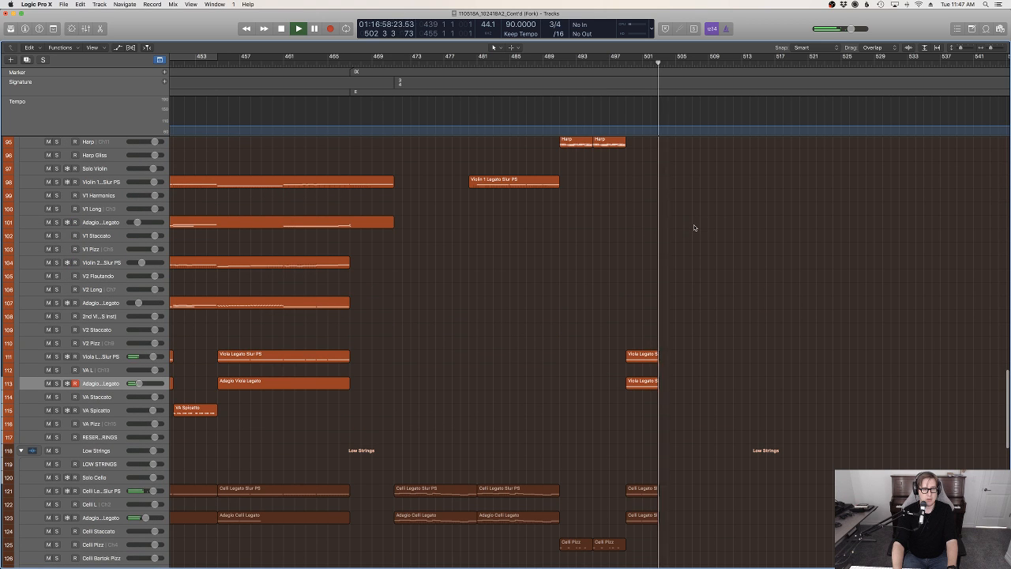
{"action": "key", "text": "space"}
Open the new Viola Legato Slur PS region at bar 499 in the Piano Roll and examine its notes
{"action": "left_click_drag", "start_coordinate": [659, 63], "coordinate": [625, 64]}
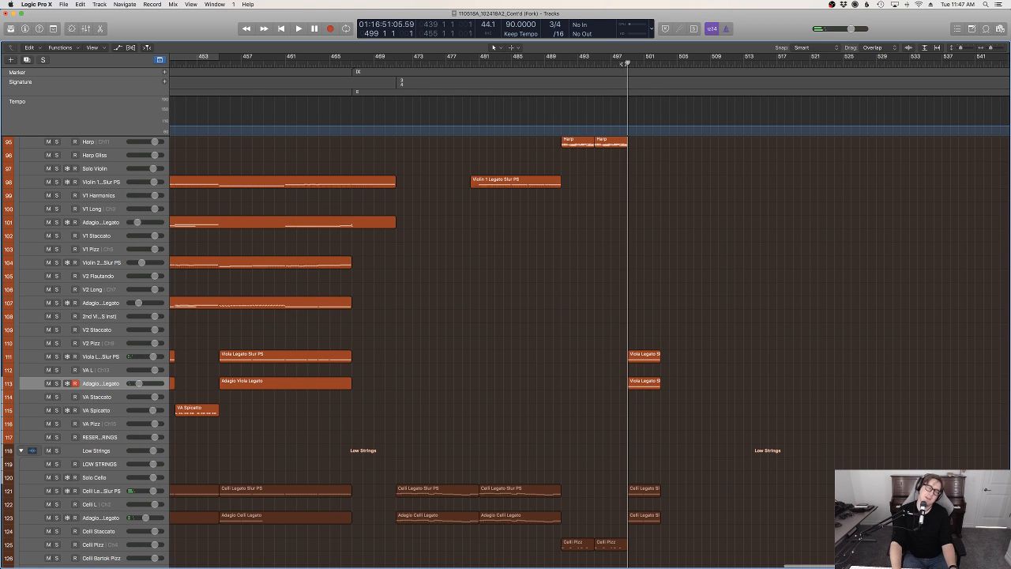
{"action": "left_click", "coordinate": [640, 353]}
{"action": "double_click", "coordinate": [640, 353]}
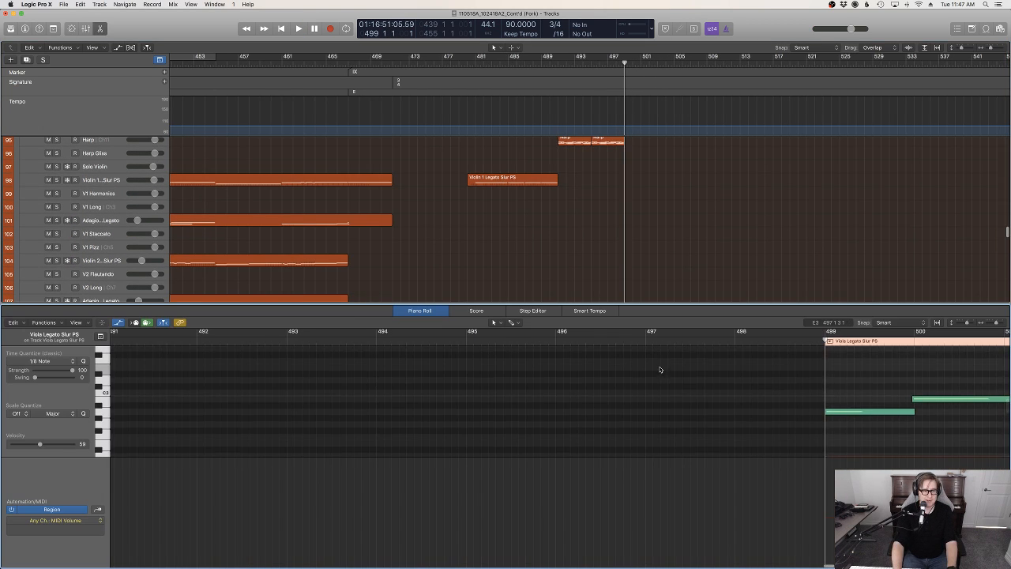
{"action": "scroll", "coordinate": [683, 245], "scroll_direction": "down", "scroll_amount": 5}
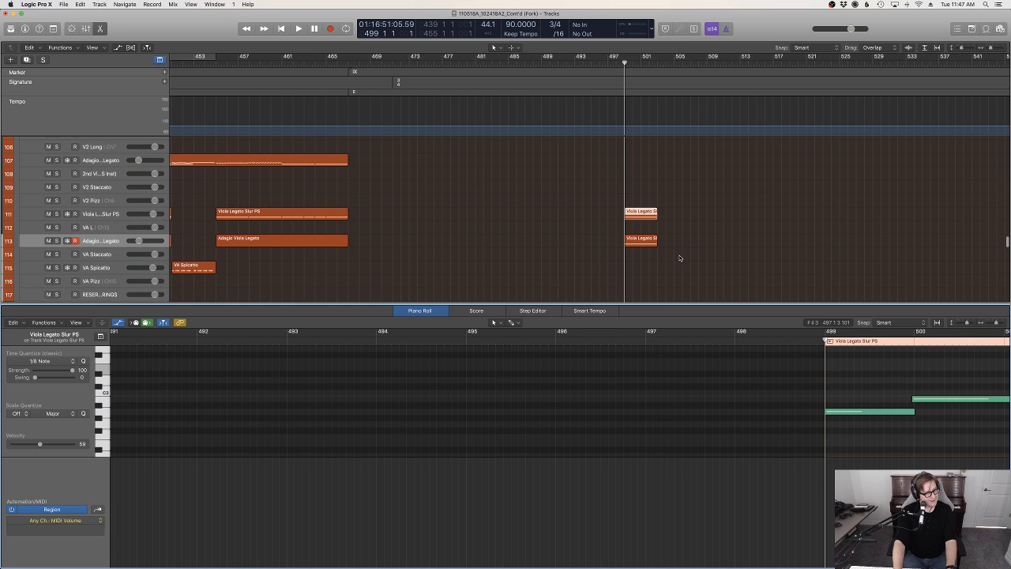
{"action": "scroll", "coordinate": [834, 374], "scroll_direction": "right", "scroll_amount": 3}
{"action": "scroll", "coordinate": [833, 374], "scroll_direction": "down", "scroll_amount": 4}
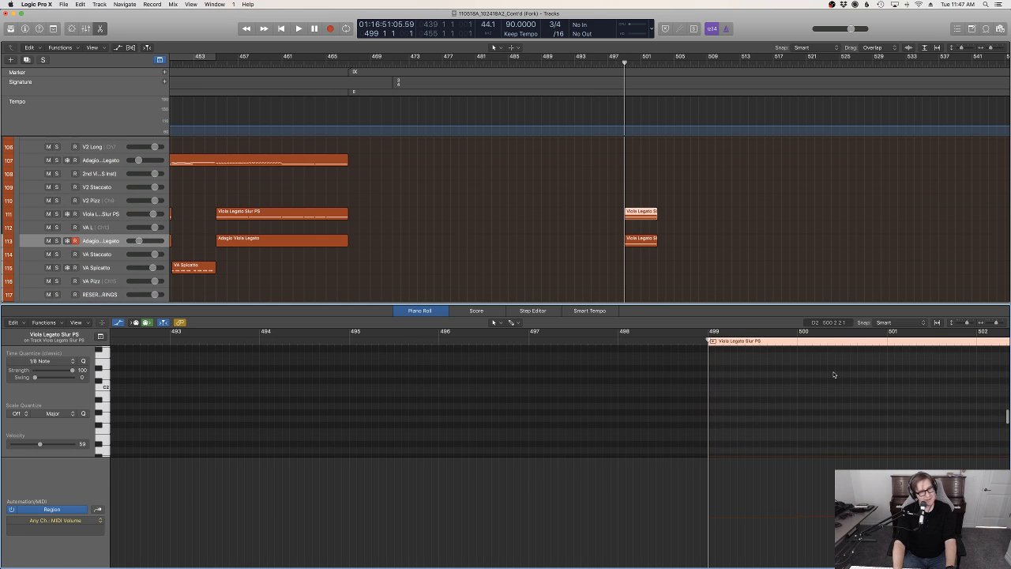
{"action": "scroll", "coordinate": [833, 374], "scroll_direction": "up", "scroll_amount": 3}
{"action": "scroll", "coordinate": [833, 374], "scroll_direction": "right", "scroll_amount": 3}
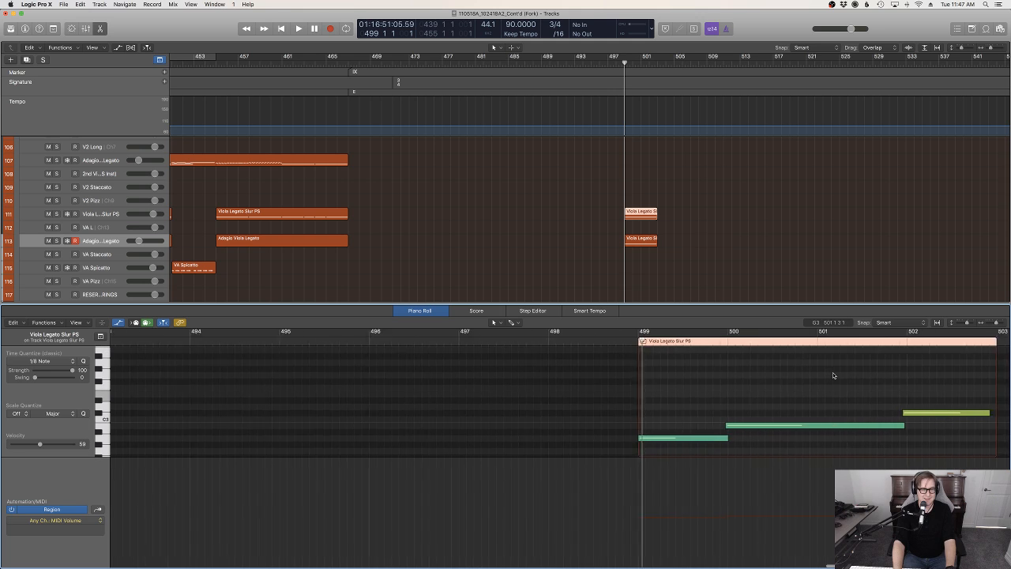
{"action": "scroll", "coordinate": [834, 374], "scroll_direction": "down", "scroll_amount": 1}
{"action": "scroll", "coordinate": [612, 437], "scroll_direction": "down", "scroll_amount": 2}
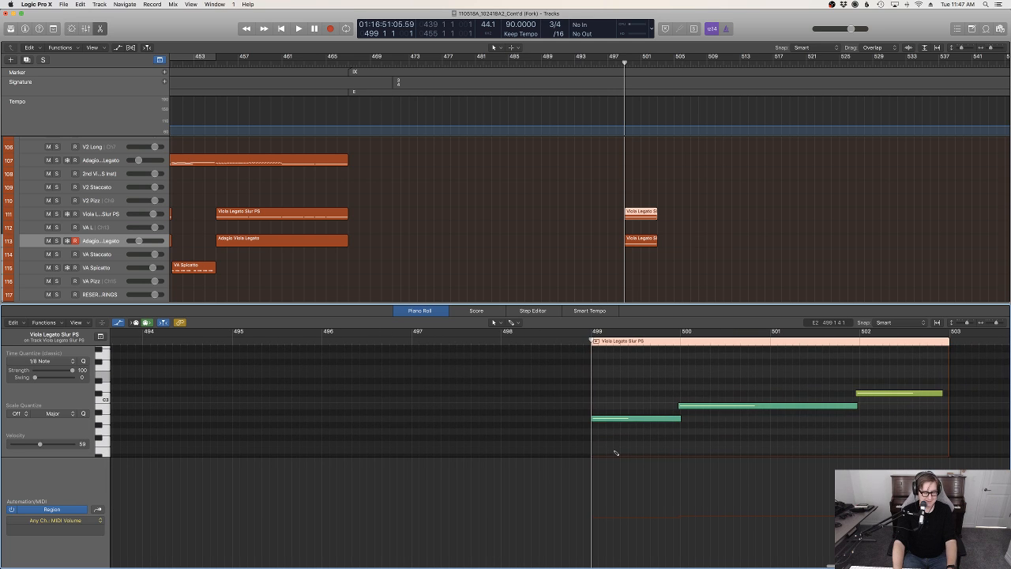
Try an Expression point of 64 at the start of the viola region while playing back from bar 499
{"action": "scroll", "coordinate": [615, 462], "scroll_direction": "down", "scroll_amount": 1}
{"action": "left_click", "coordinate": [610, 523]}
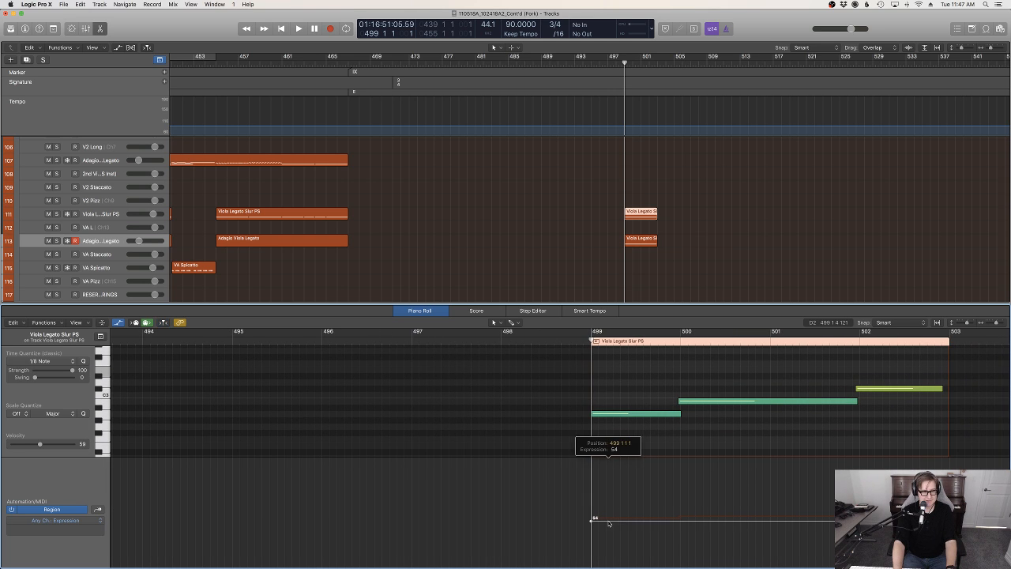
{"action": "key", "text": "space"}
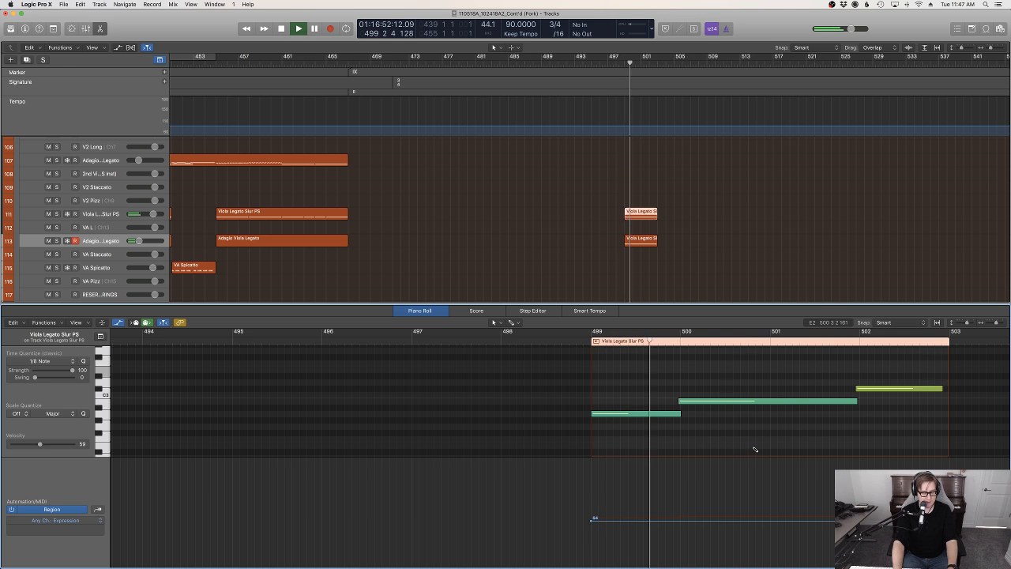
{"action": "key", "text": "super+z"}
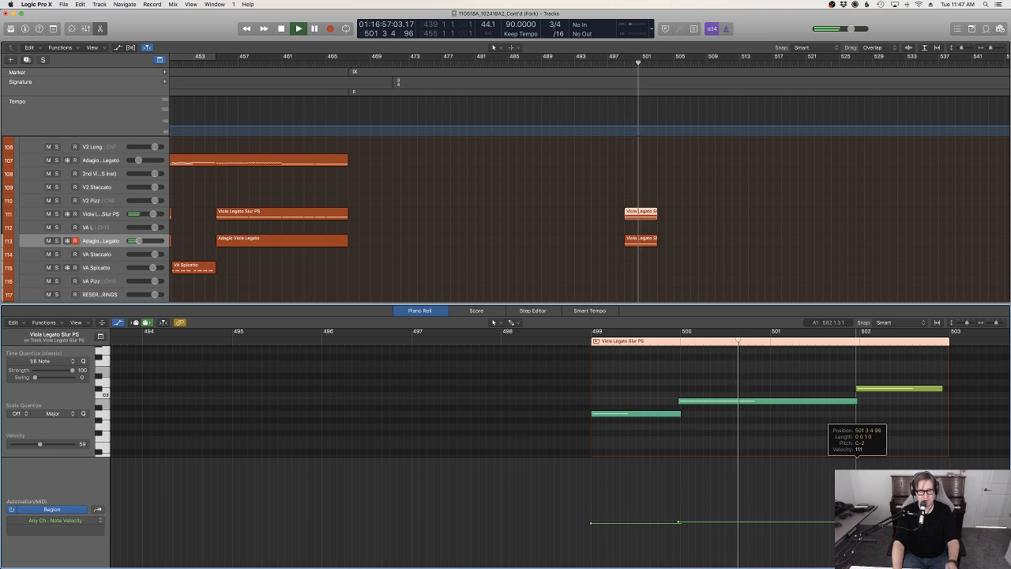
Raise the velocity of the viola region's last note at bar 502 and return to just before bar 499
{"action": "left_click_drag", "start_coordinate": [855, 458], "coordinate": [856, 457]}
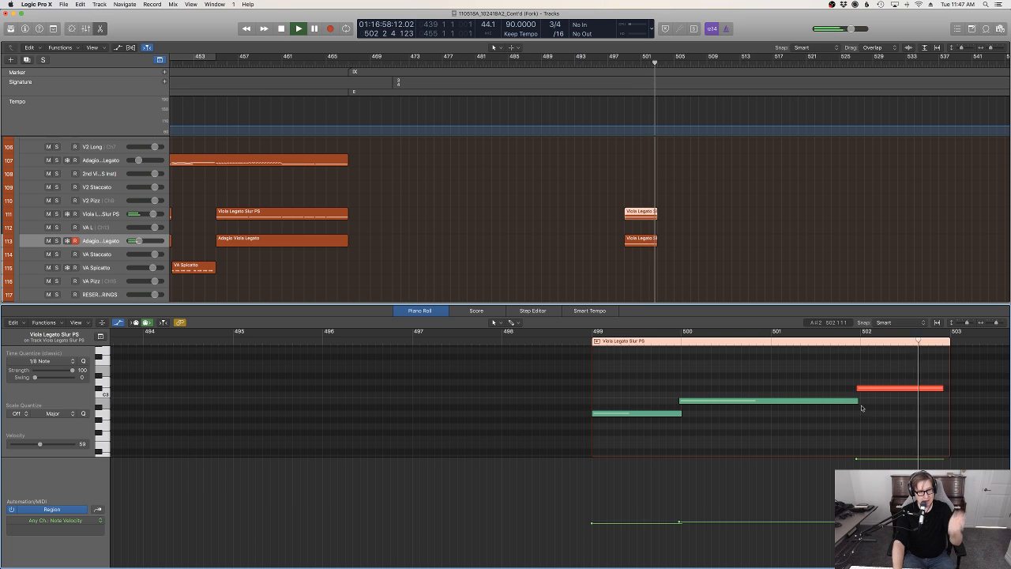
{"action": "key", "text": "space"}
{"action": "scroll", "coordinate": [819, 414], "scroll_direction": "up", "scroll_amount": 1}
{"action": "key", "text": "space"}
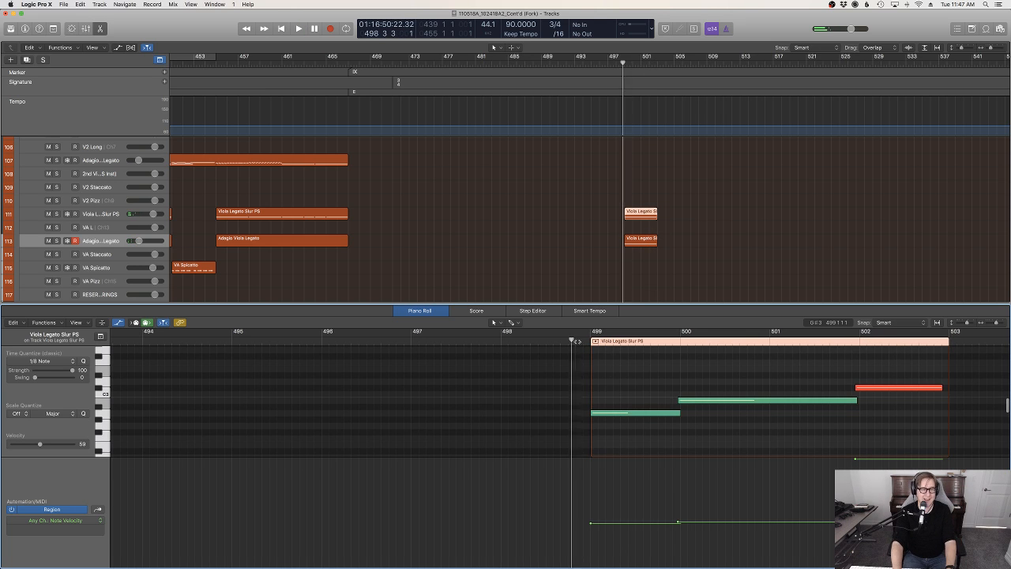
Close the Piano Roll and play back the viola and celli passage through to bar 503
{"action": "left_click", "coordinate": [805, 203]}
{"action": "key", "text": "e"}
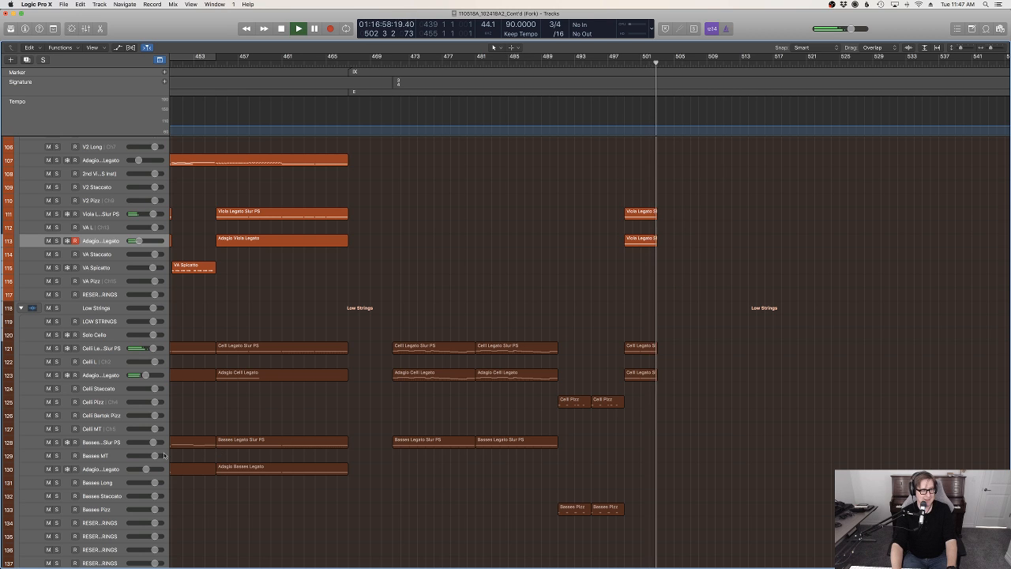
{"action": "key", "text": "space"}
Arm the Basses Legato Slur PS and Adagio Basses Legato tracks together and play back to bar 503 to try a bass part
{"action": "left_click", "coordinate": [111, 471]}
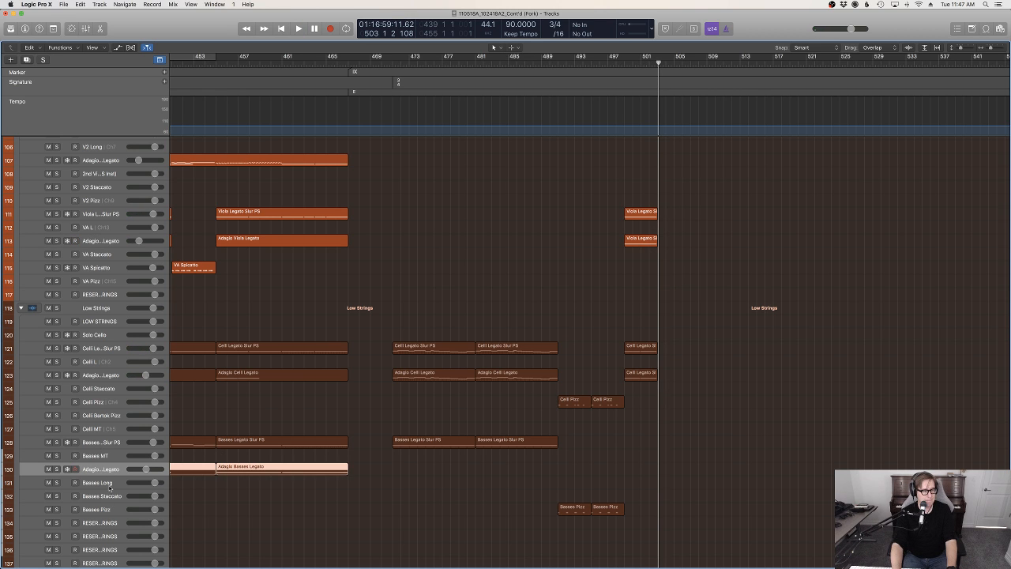
{"action": "left_click", "coordinate": [87, 443]}
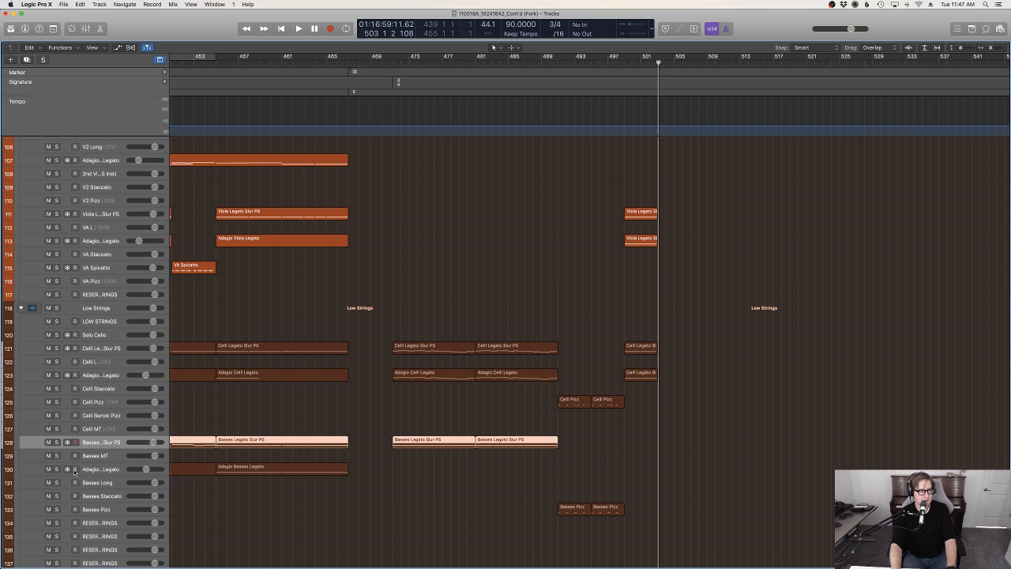
{"action": "key", "text": "space"}
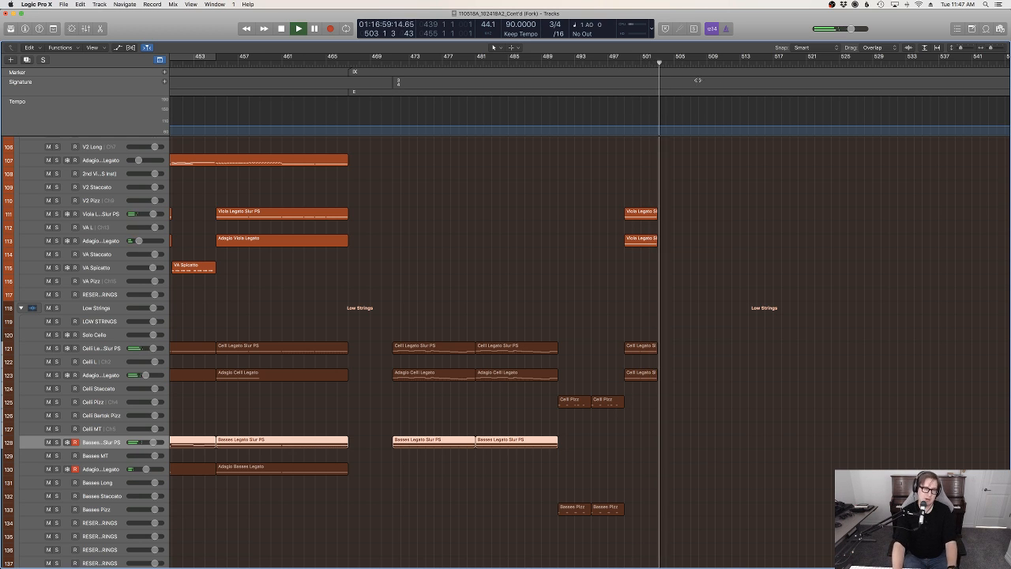
Record a plucked bass line on the Basses Pizz track from bar 499 to bar 503
{"action": "left_click", "coordinate": [590, 67]}
{"action": "scroll", "coordinate": [210, 410], "scroll_direction": "down", "scroll_amount": 5}
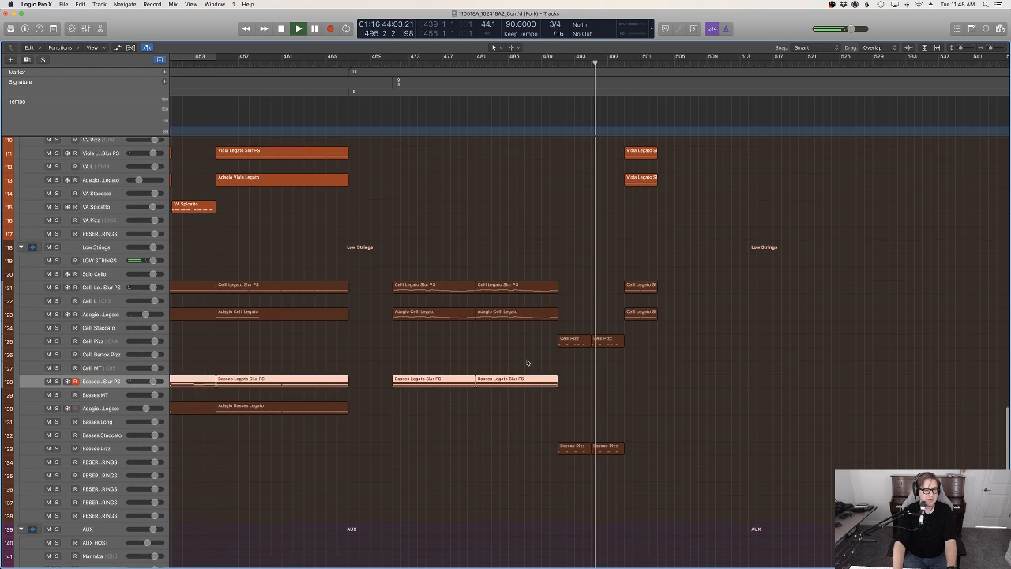
{"action": "left_click", "coordinate": [100, 443]}
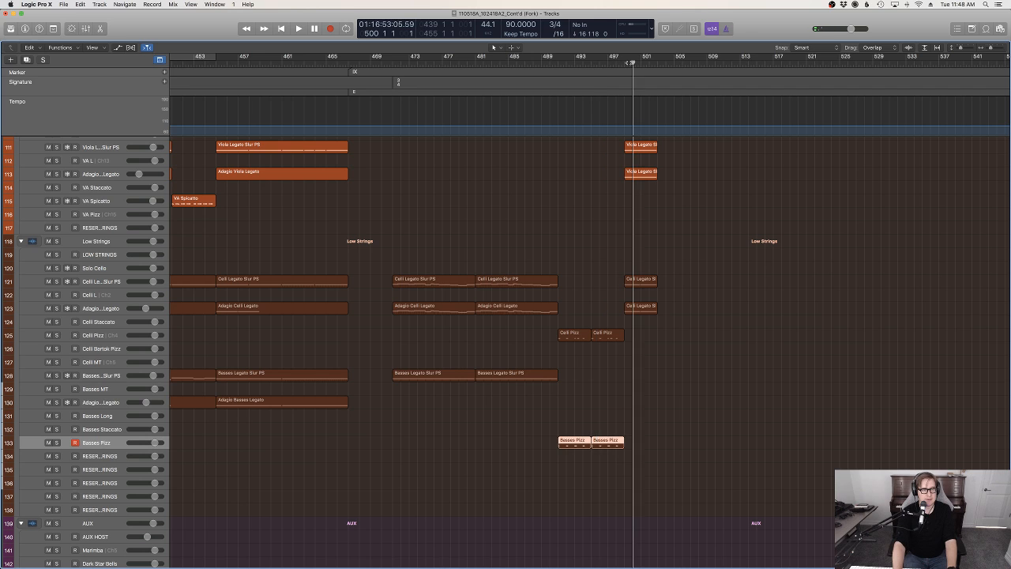
{"action": "key", "text": "r"}
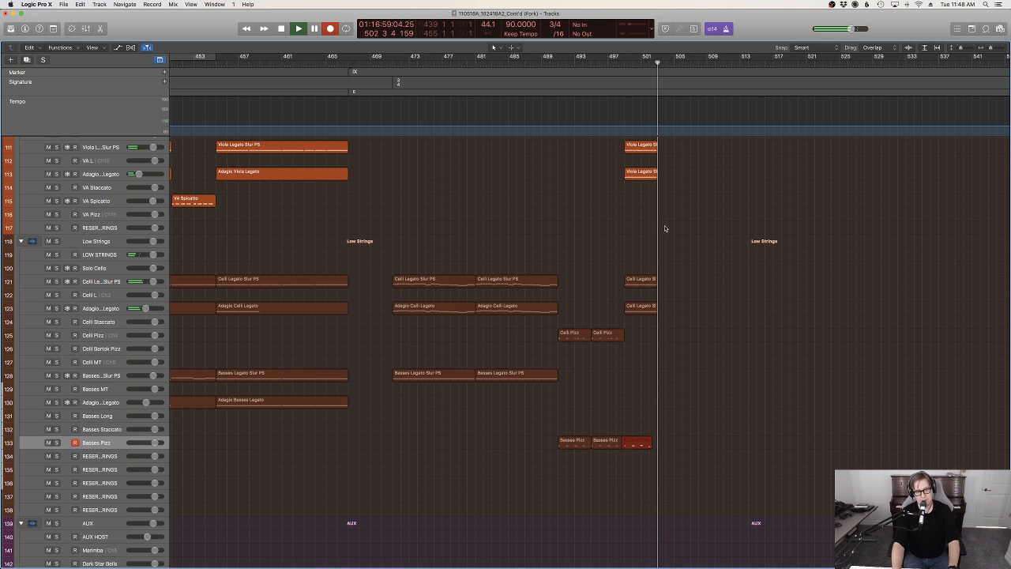
{"action": "key", "text": "space"}
Quantize all notes of the new Basses Pizz region to 1/8 notes and play it back from just before bar 499
{"action": "key", "text": "p"}
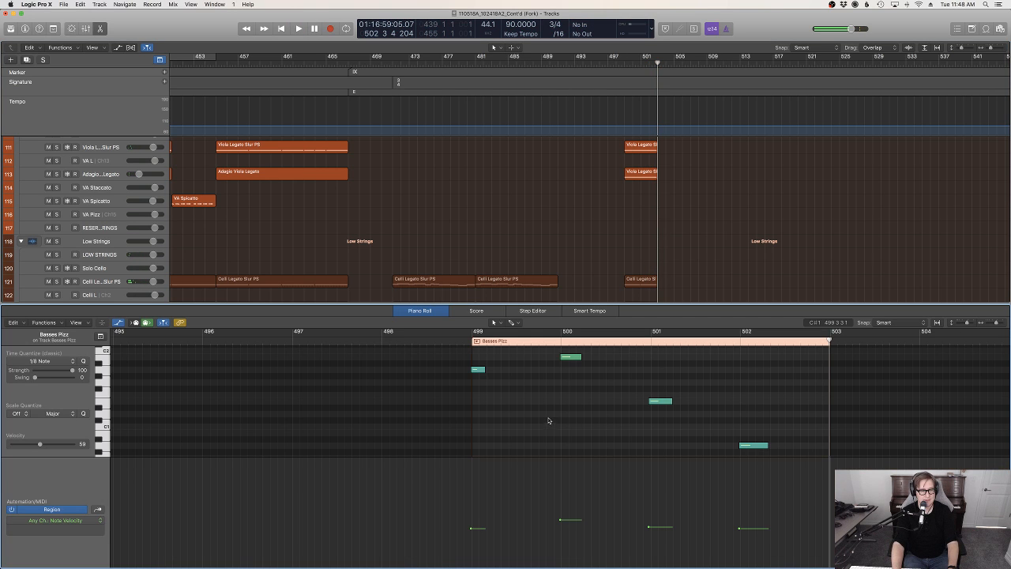
{"action": "key", "text": "super+a"}
{"action": "key", "text": "q"}
{"action": "left_click", "coordinate": [462, 340]}
{"action": "key", "text": "space"}
Close the Piano Roll, arm the V2 Pizz track and try out a part while replaying bars 499–503
{"action": "left_click", "coordinate": [718, 248]}
{"action": "scroll", "coordinate": [718, 248], "scroll_direction": "up", "scroll_amount": 4}
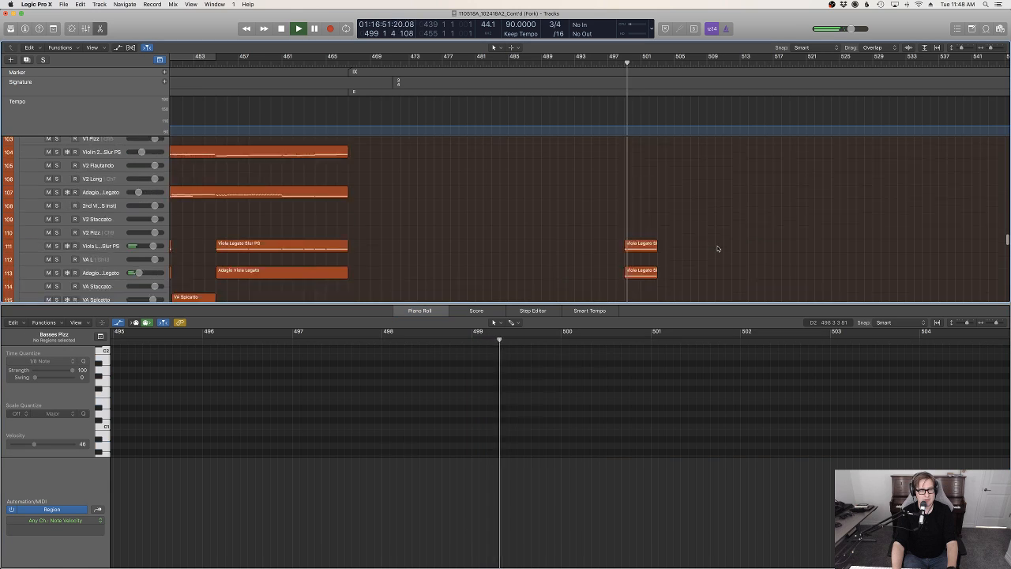
{"action": "scroll", "coordinate": [711, 229], "scroll_direction": "up", "scroll_amount": 4}
{"action": "key", "text": "p"}
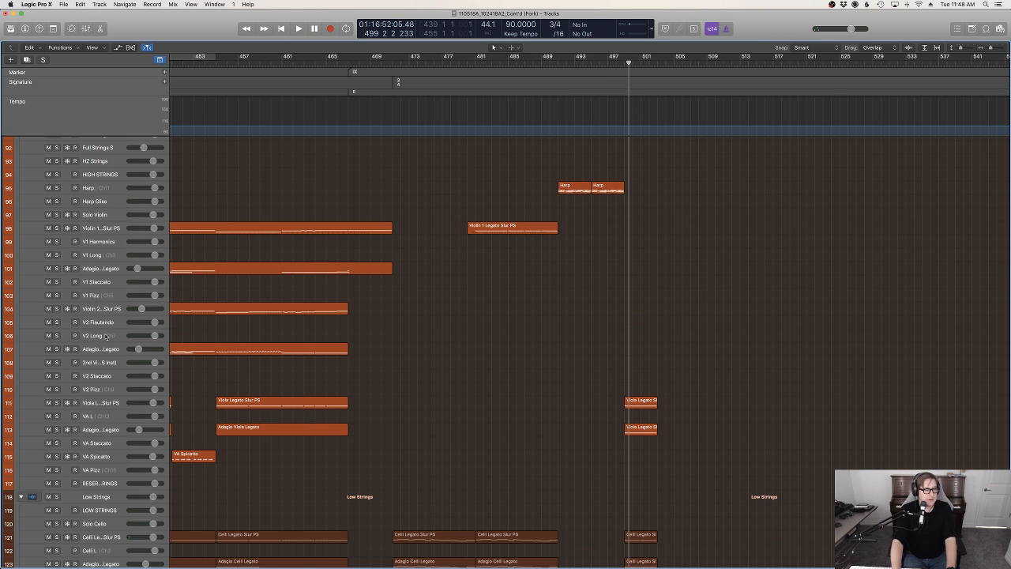
{"action": "left_click", "coordinate": [107, 390]}
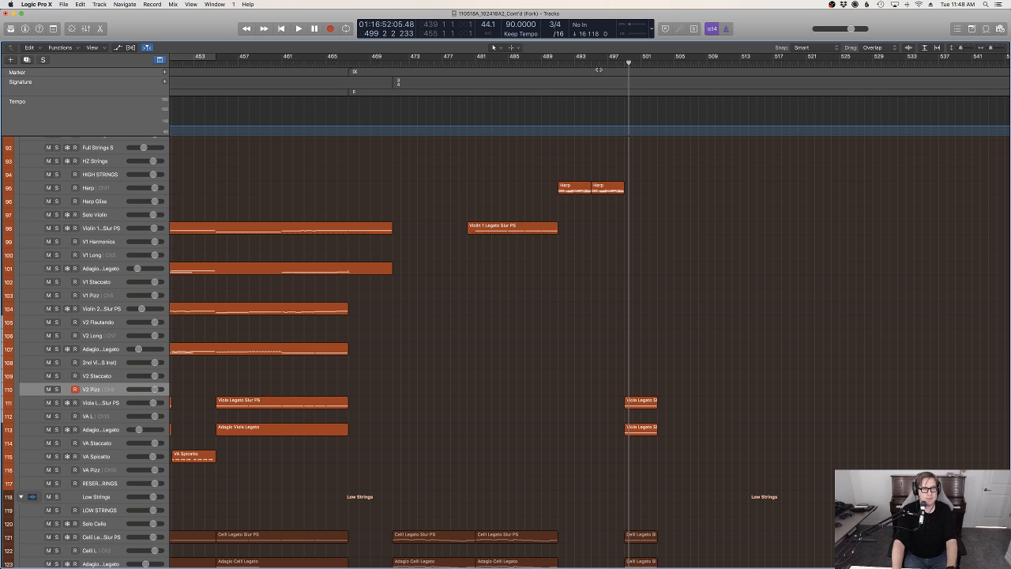
{"action": "left_click", "coordinate": [610, 67]}
{"action": "key", "text": "space"}
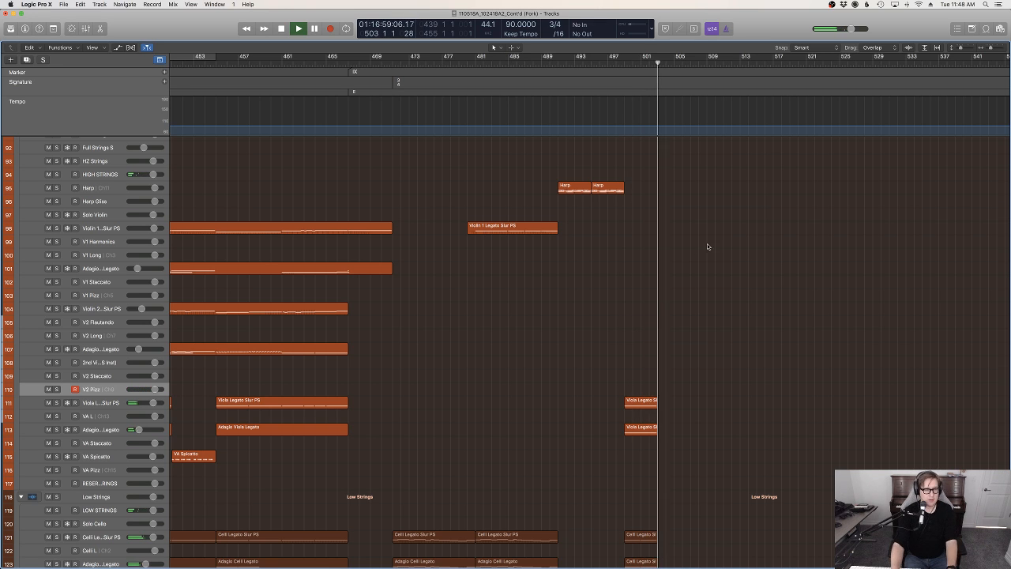
{"action": "left_click", "coordinate": [611, 63]}
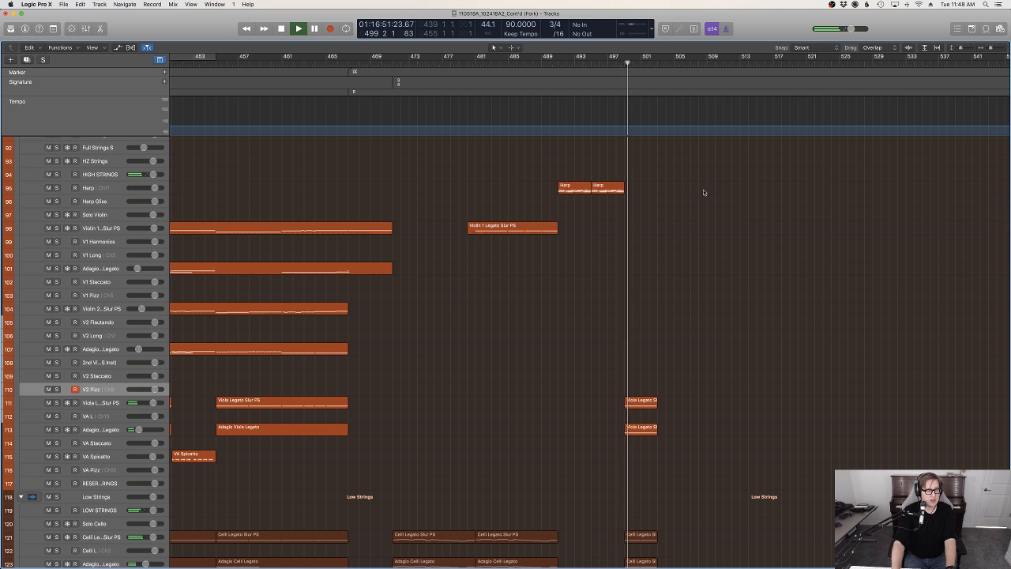
Arm the Clarinet Legato track in the woodwinds and record a sustained line from bar 499 to bar 503
{"action": "scroll", "coordinate": [704, 192], "scroll_direction": "up", "scroll_amount": 15}
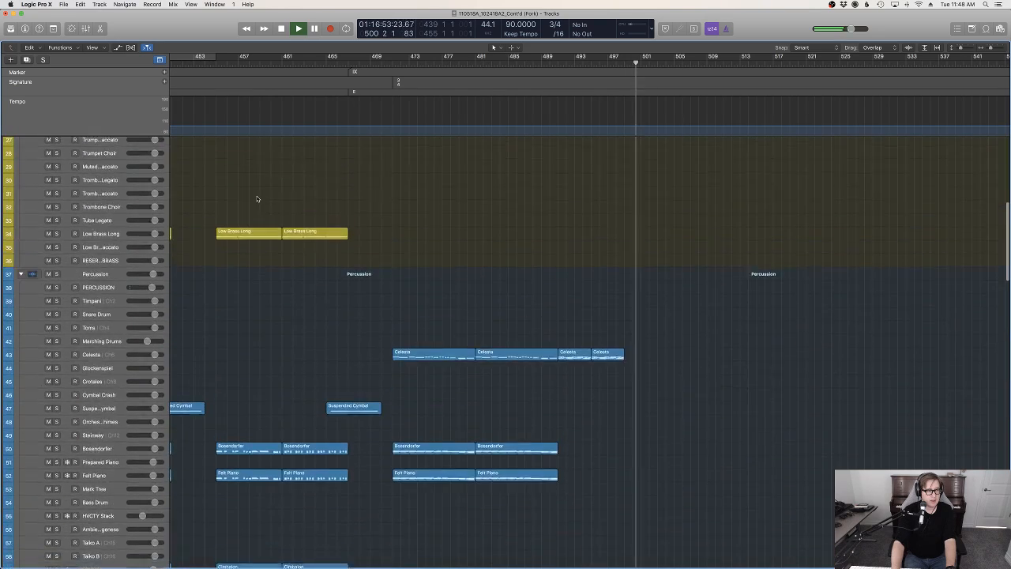
{"action": "scroll", "coordinate": [258, 197], "scroll_direction": "up", "scroll_amount": 5}
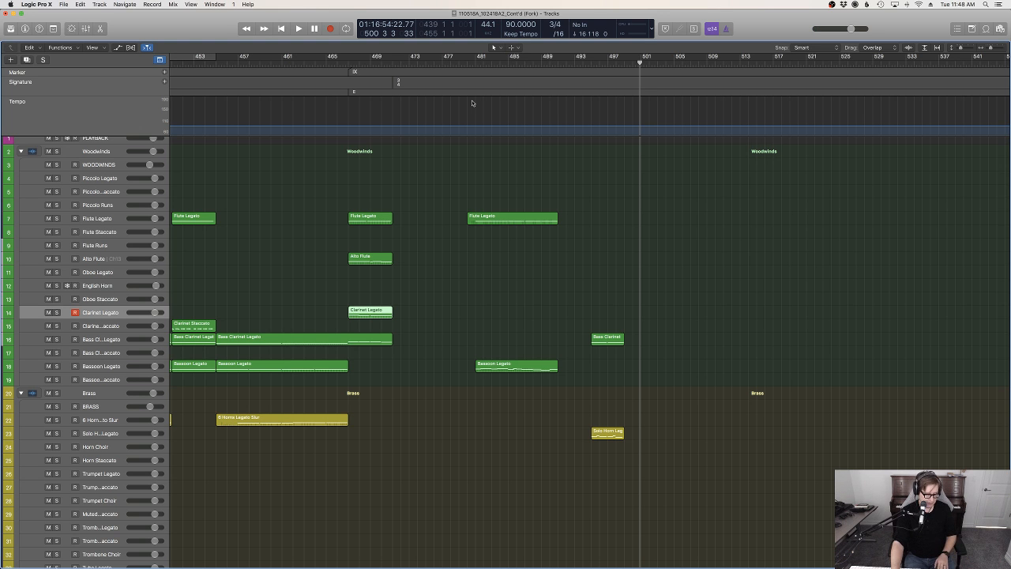
{"action": "scroll", "coordinate": [653, 188], "scroll_direction": "down", "scroll_amount": 20}
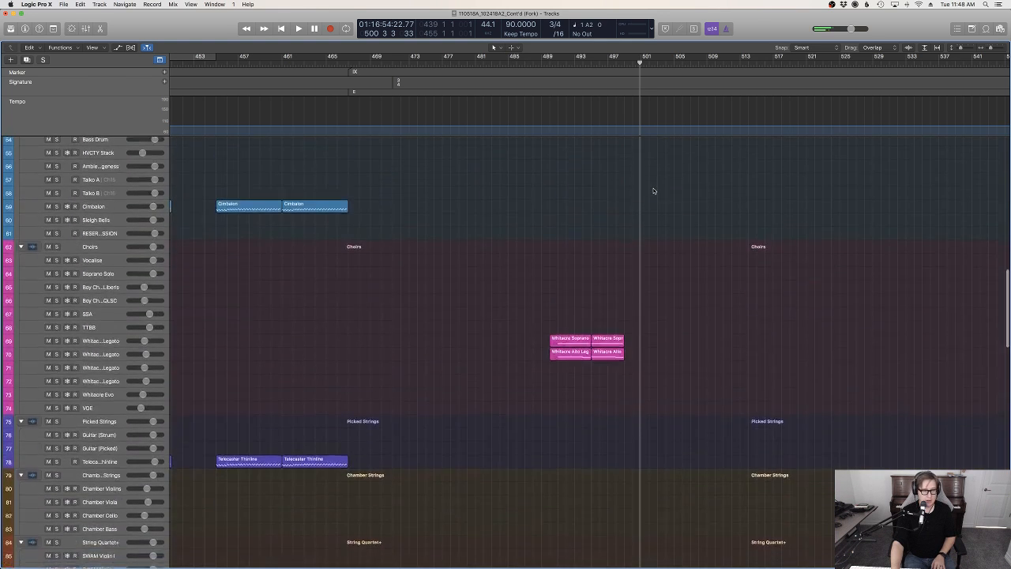
{"action": "left_click", "coordinate": [625, 64]}
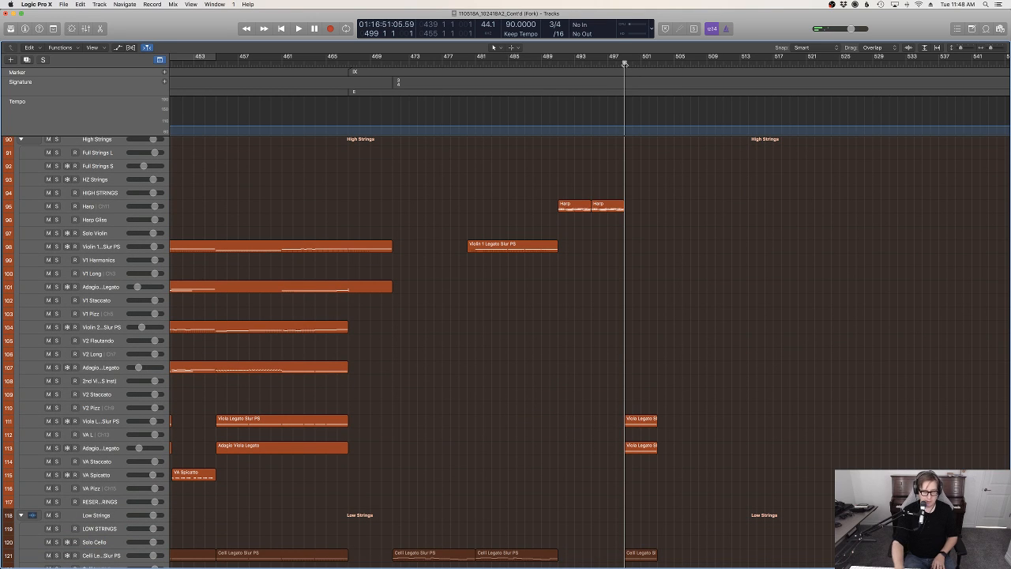
{"action": "key", "text": "r"}
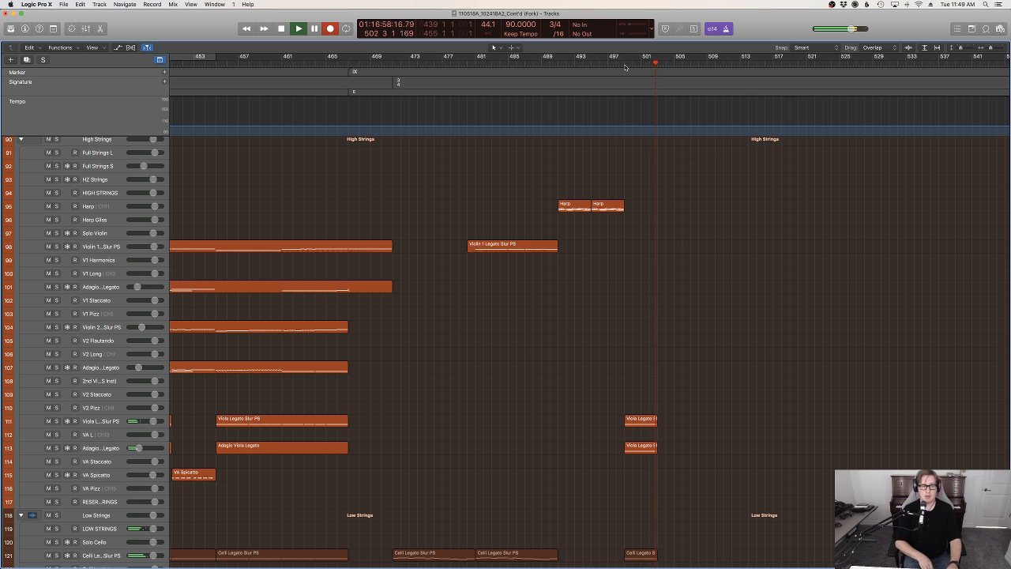
{"action": "key", "text": "space"}
Open the new clarinet region in the Piano Roll, align its first note with bar 499 and show its Modulation data
{"action": "scroll", "coordinate": [636, 177], "scroll_direction": "up", "scroll_amount": 15}
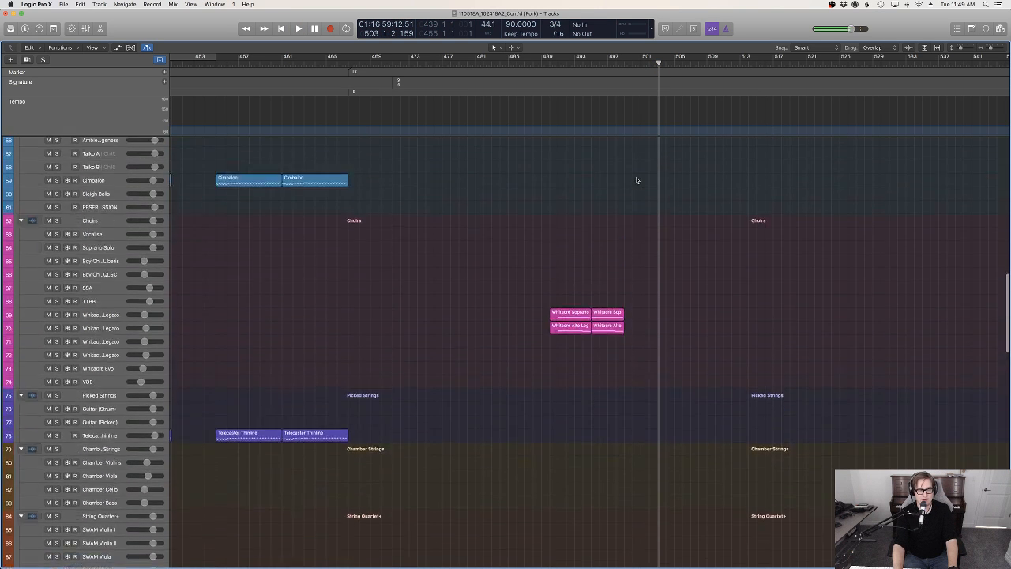
{"action": "key", "text": "e"}
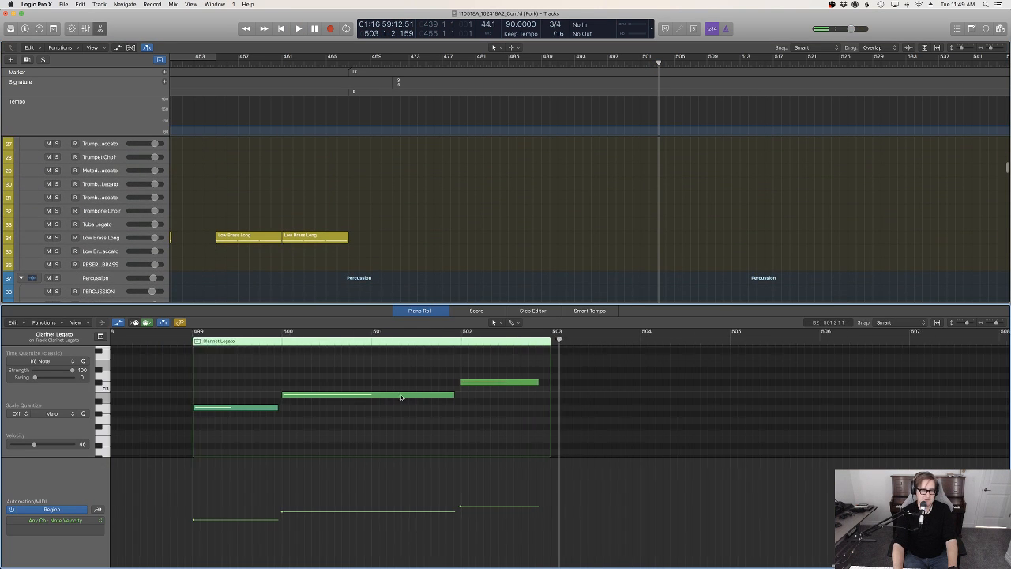
{"action": "left_click", "coordinate": [233, 407]}
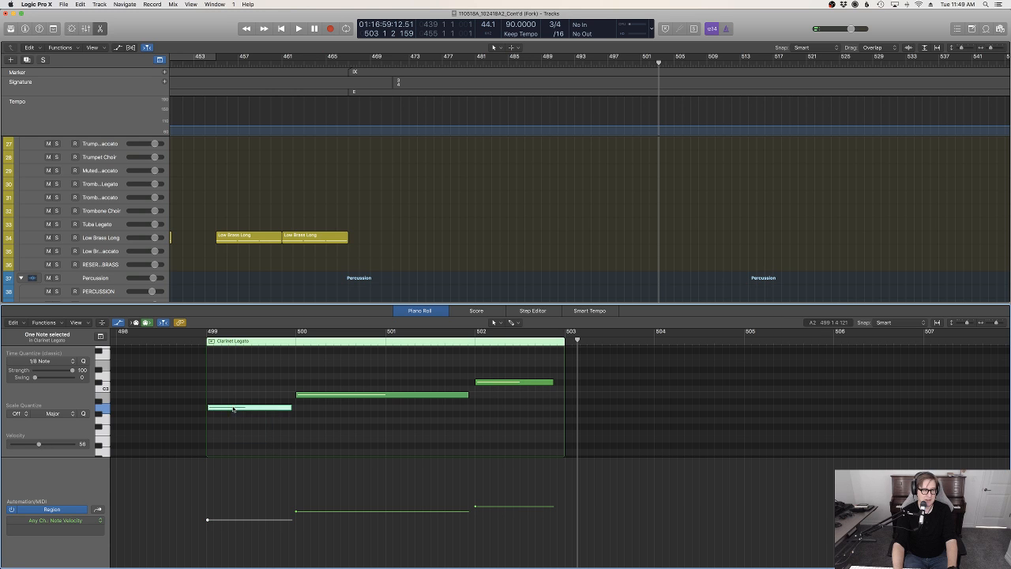
{"action": "key", "text": "ctrl+super+m"}
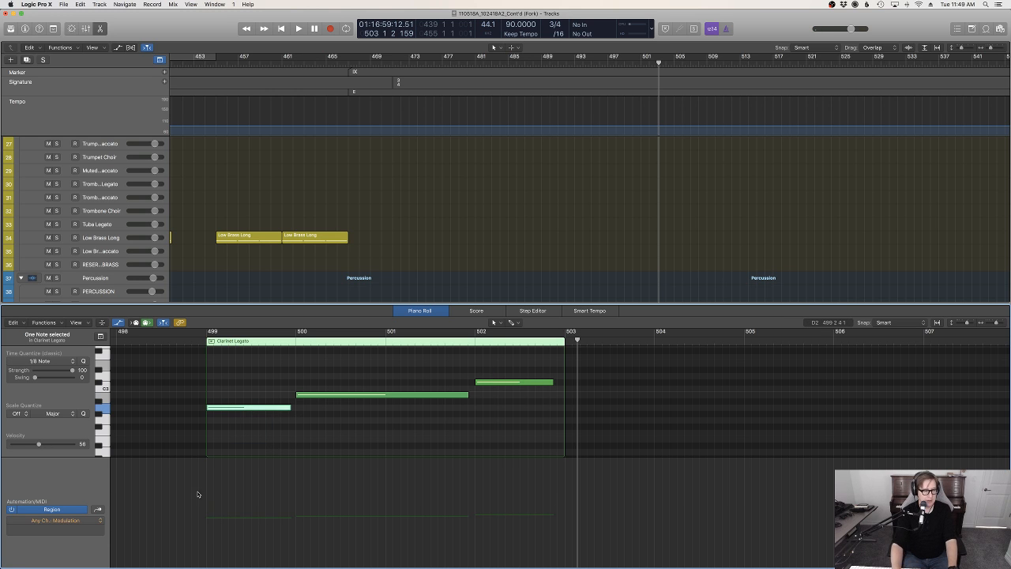
Draw clarinet Modulation rising from bar 499 to bar 502 and curving down to the region's end, then close the Piano Roll
{"action": "left_click", "coordinate": [208, 523]}
{"action": "key", "text": "space"}
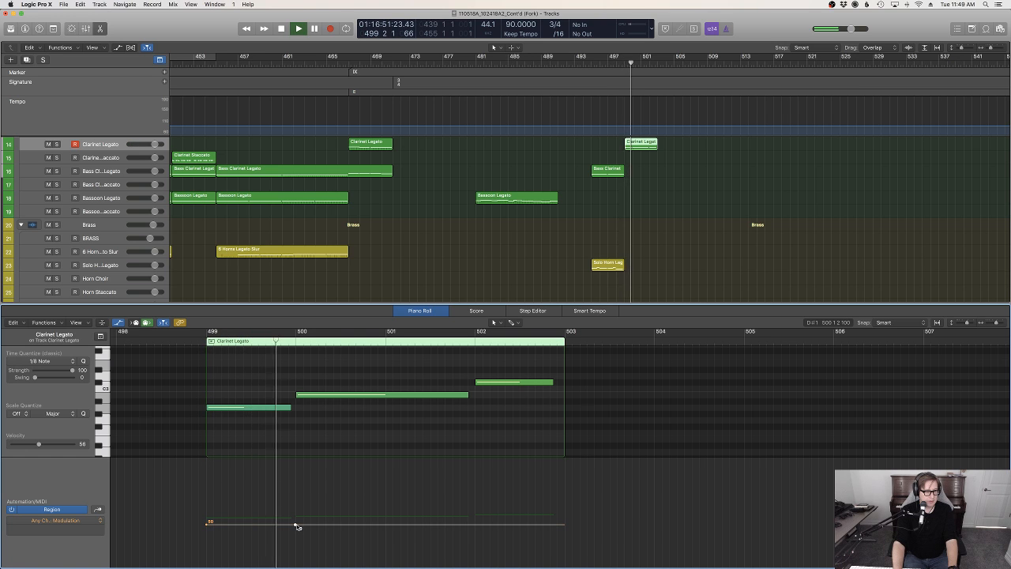
{"action": "left_click_drag", "start_coordinate": [297, 525], "coordinate": [475, 511]}
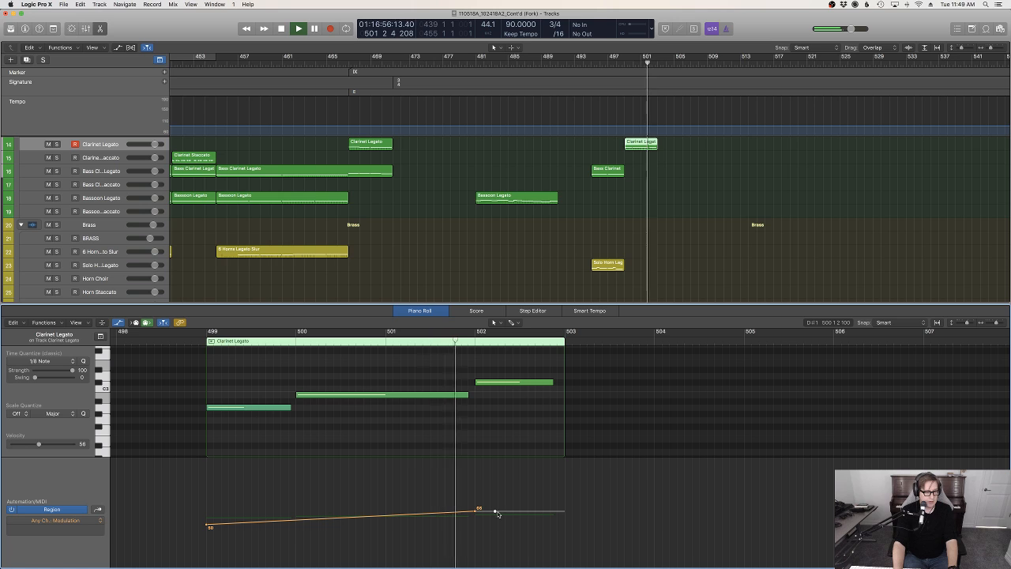
{"action": "left_click", "coordinate": [495, 511]}
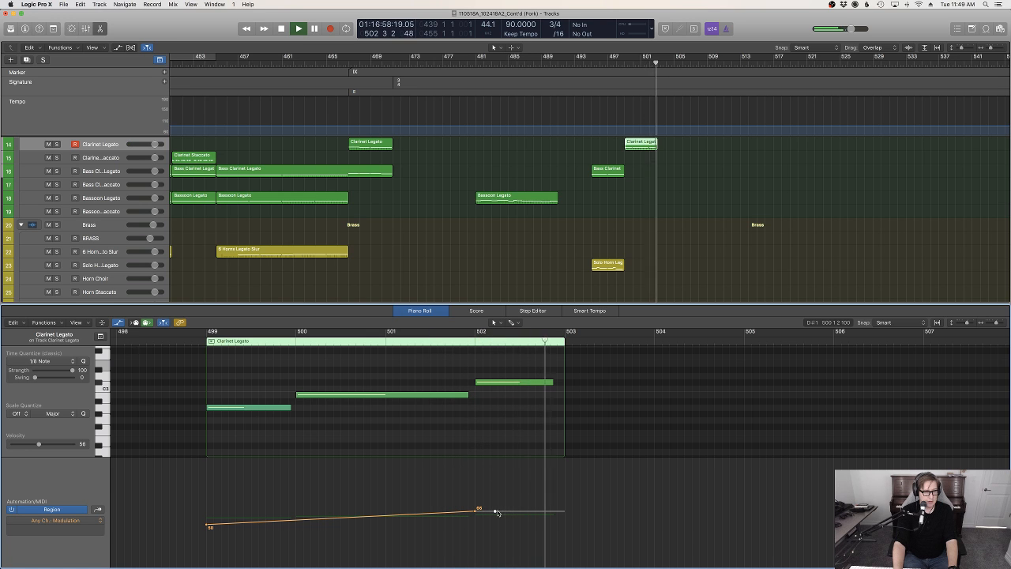
{"action": "left_click_drag", "start_coordinate": [494, 511], "coordinate": [564, 520]}
{"action": "key", "text": "space"}
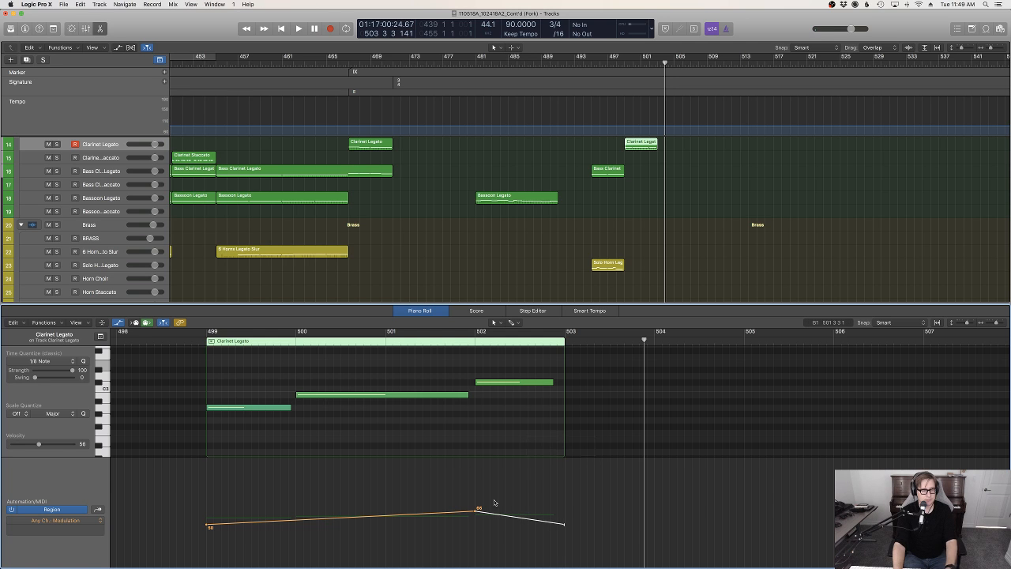
{"action": "left_click_drag", "start_coordinate": [502, 510], "coordinate": [501, 509]}
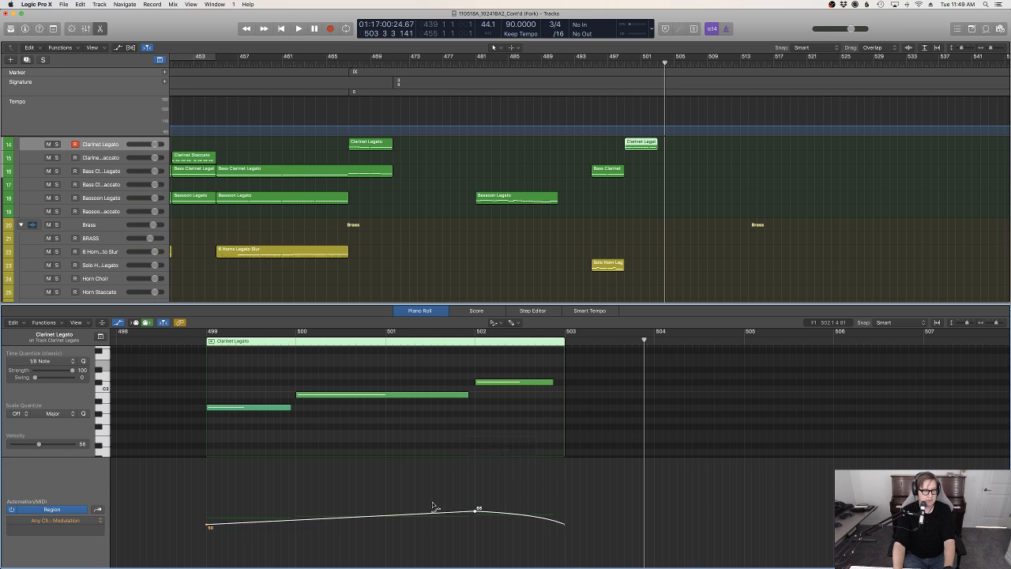
{"action": "key", "text": "e"}
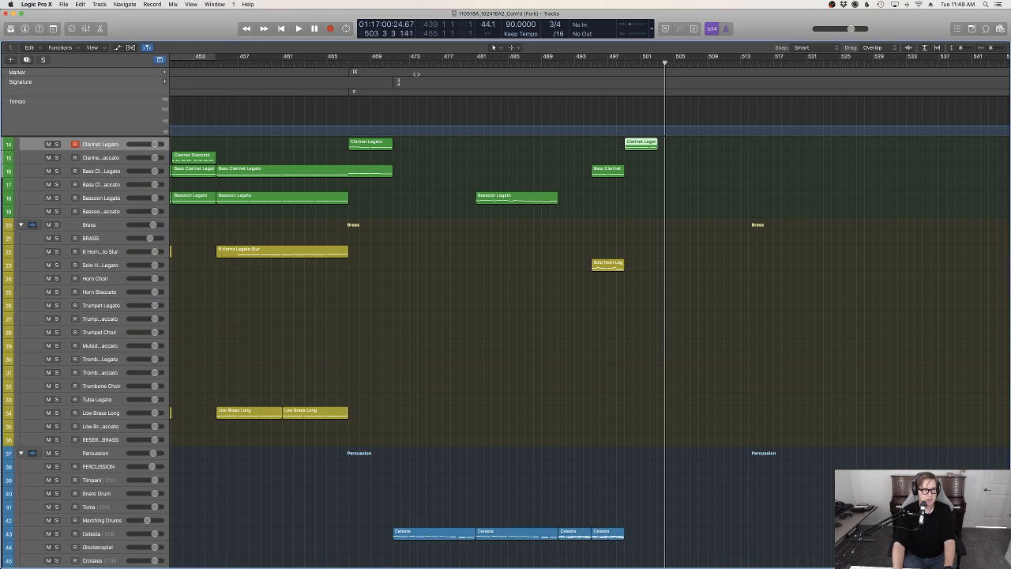
Play the arrangement from before bar 479 and arm the Glockenspiel track
{"action": "key", "text": "space"}
{"action": "scroll", "coordinate": [565, 338], "scroll_direction": "down", "scroll_amount": 5}
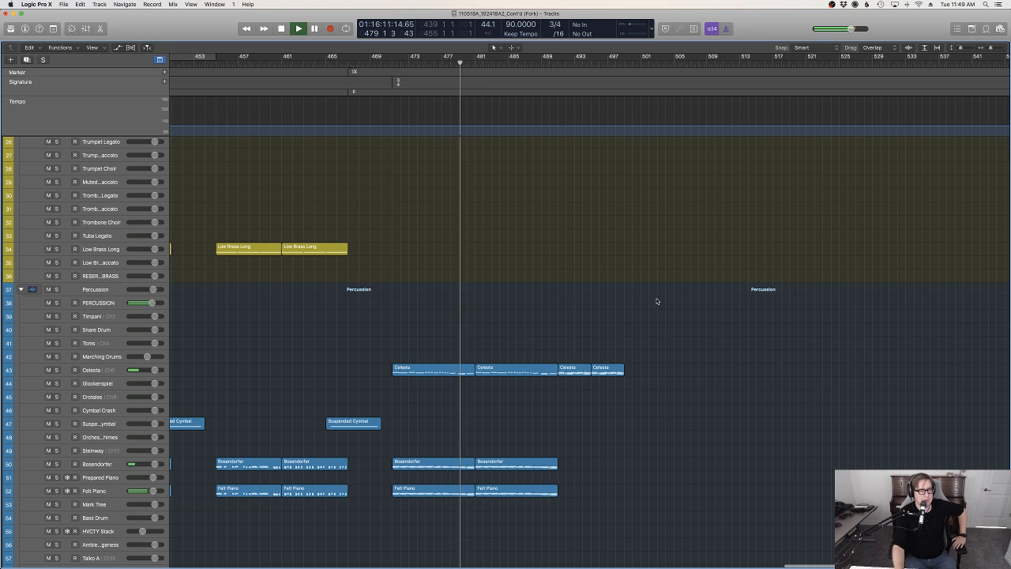
{"action": "left_click", "coordinate": [98, 385]}
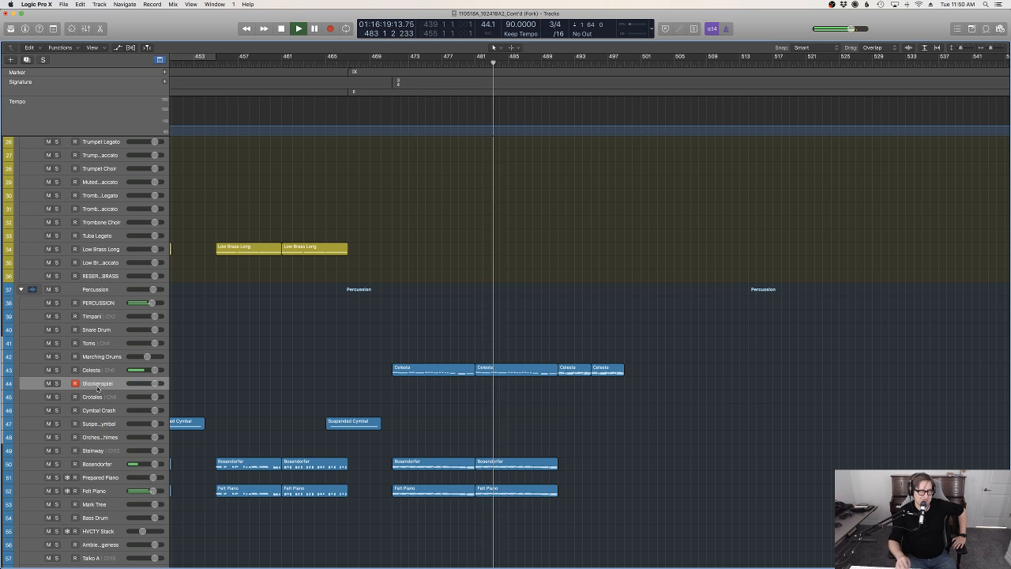
Review the woodwind, brass, percussion, choir and string regions during playback of the section after marker IX, and stop playback in bar 503
{"action": "scroll", "coordinate": [248, 461], "scroll_direction": "up", "scroll_amount": 5}
{"action": "scroll", "coordinate": [249, 462], "scroll_direction": "up", "scroll_amount": 1}
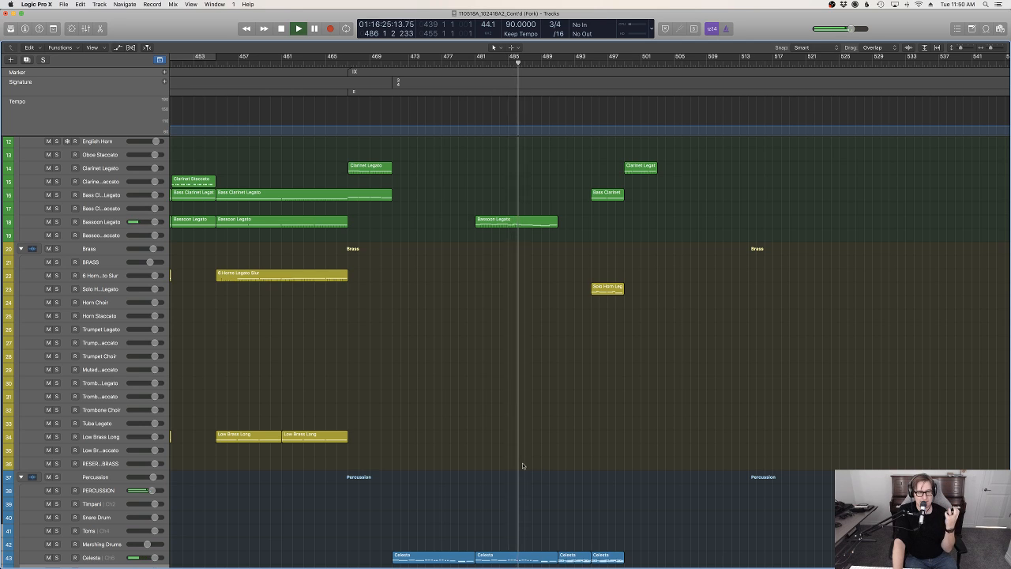
{"action": "scroll", "coordinate": [560, 460], "scroll_direction": "up", "scroll_amount": 5}
{"action": "scroll", "coordinate": [562, 461], "scroll_direction": "down", "scroll_amount": 15}
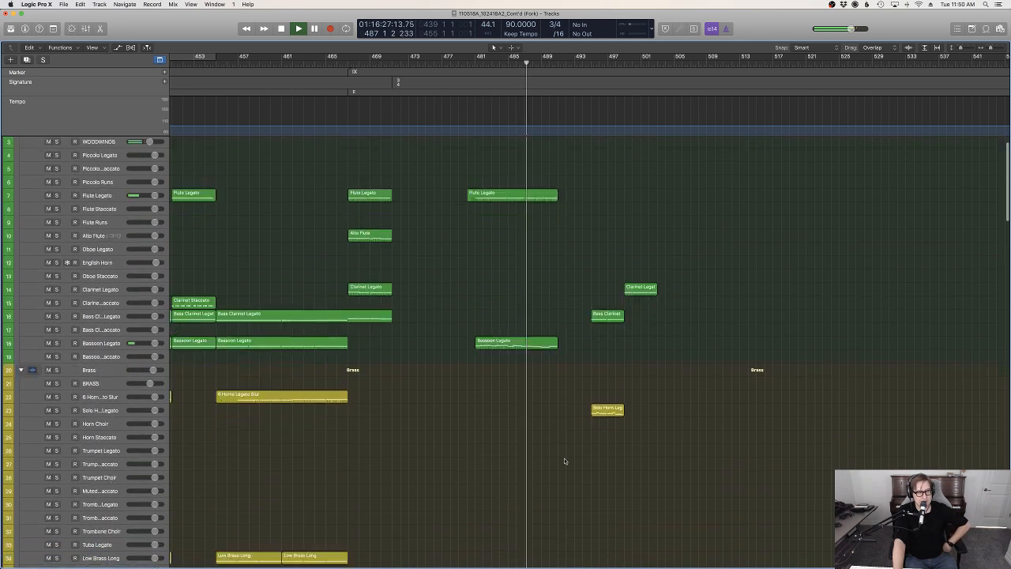
{"action": "scroll", "coordinate": [564, 459], "scroll_direction": "down", "scroll_amount": 10}
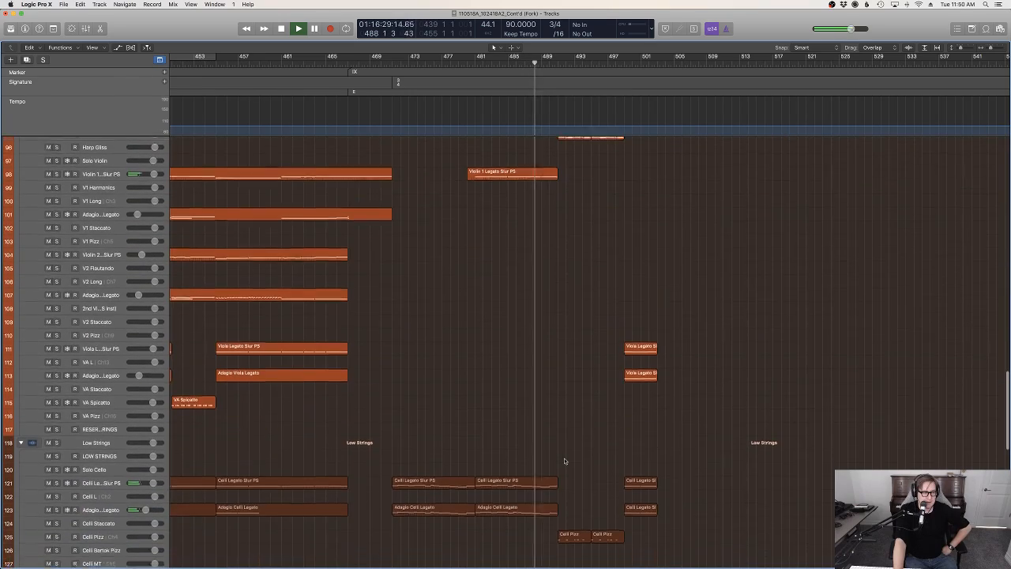
{"action": "scroll", "coordinate": [564, 460], "scroll_direction": "down", "scroll_amount": 4}
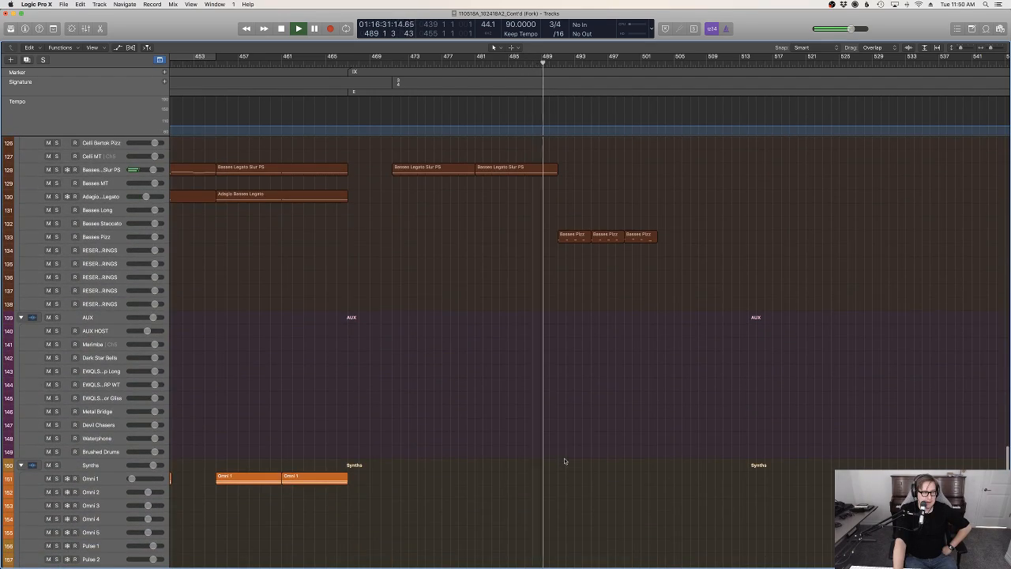
{"action": "scroll", "coordinate": [565, 462], "scroll_direction": "up", "scroll_amount": 6}
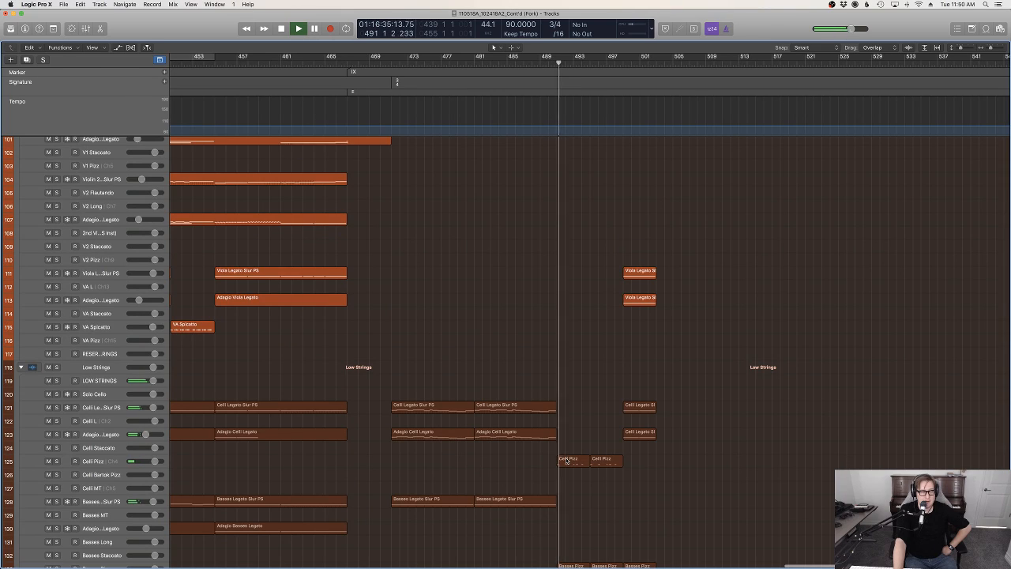
{"action": "scroll", "coordinate": [567, 461], "scroll_direction": "up", "scroll_amount": 15}
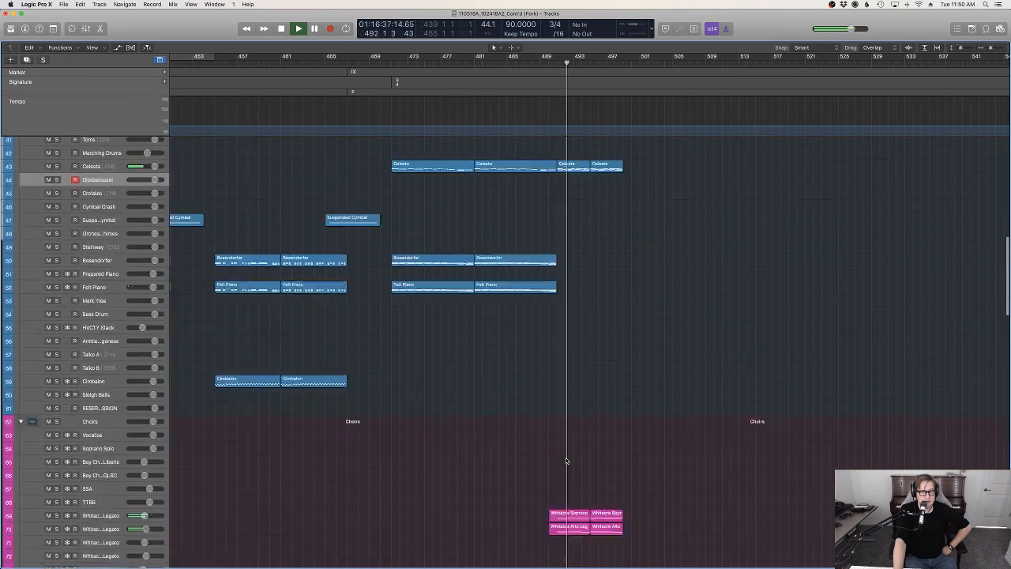
{"action": "scroll", "coordinate": [567, 461], "scroll_direction": "up", "scroll_amount": 3}
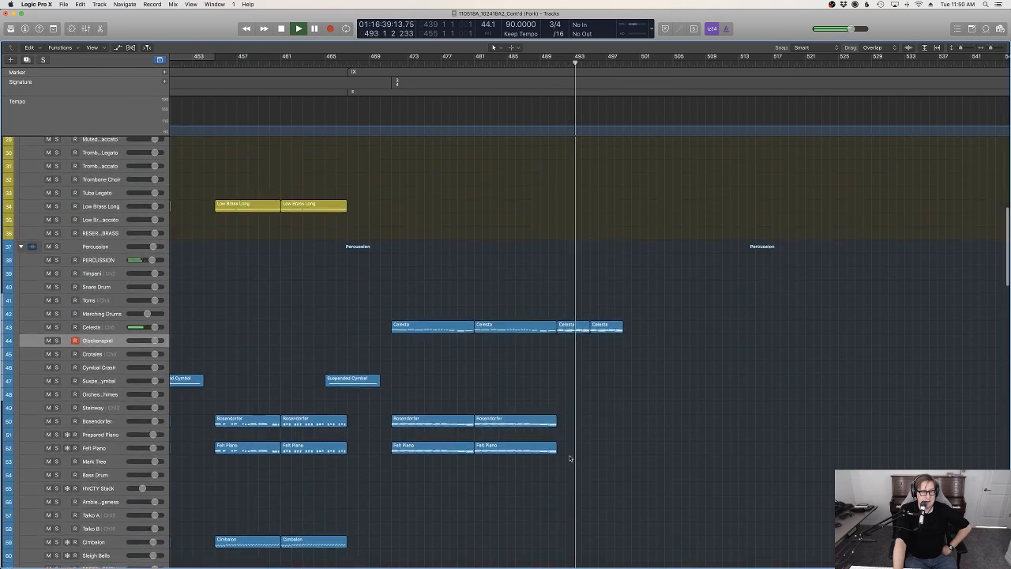
{"action": "scroll", "coordinate": [570, 458], "scroll_direction": "up", "scroll_amount": 2}
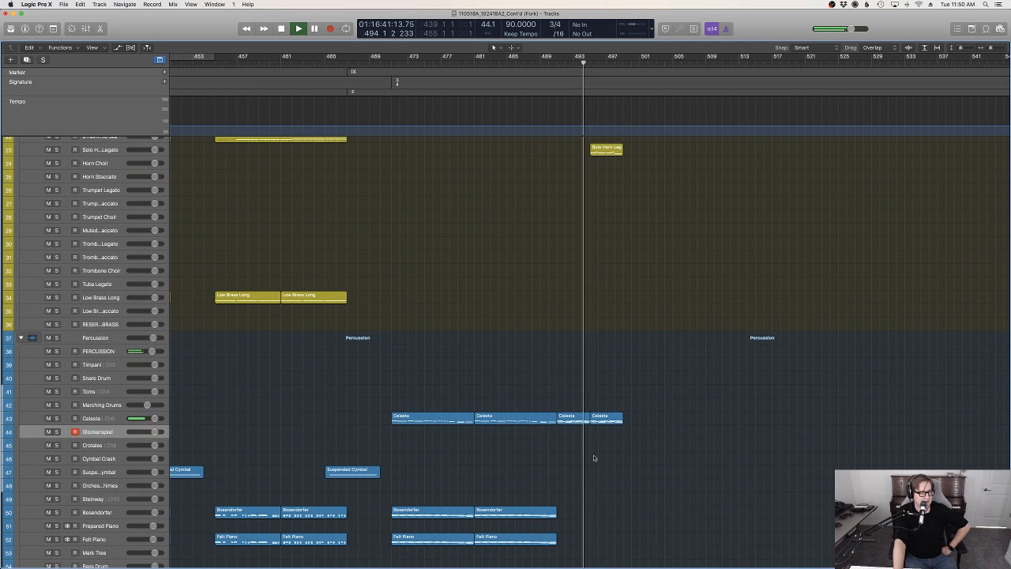
{"action": "scroll", "coordinate": [684, 463], "scroll_direction": "down", "scroll_amount": 3}
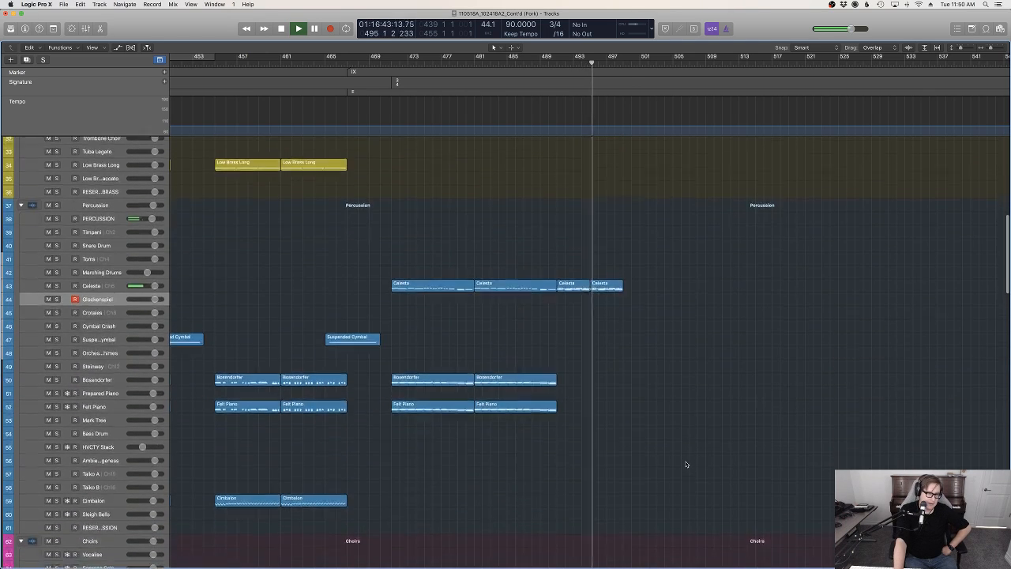
{"action": "scroll", "coordinate": [686, 465], "scroll_direction": "up", "scroll_amount": 8}
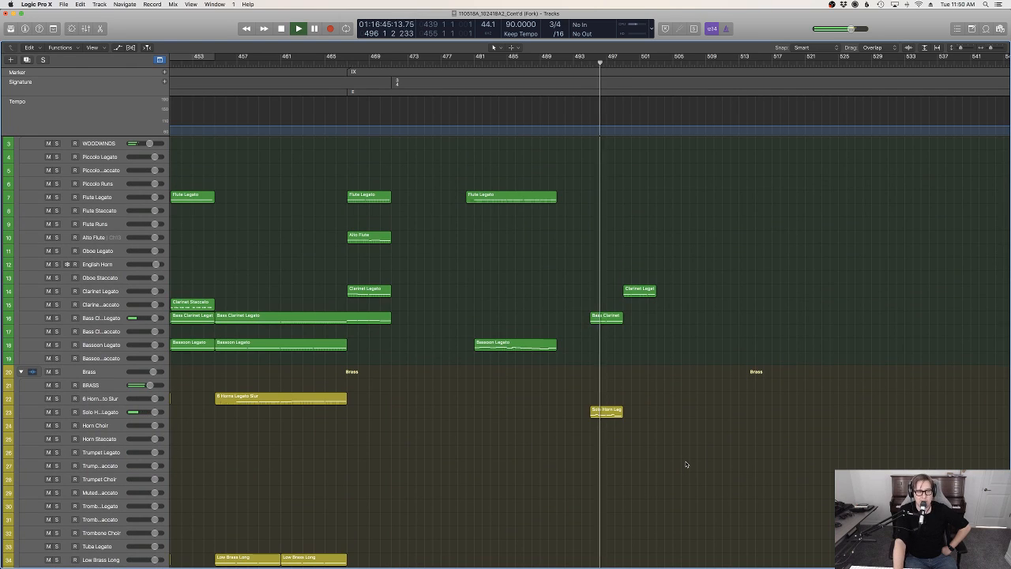
{"action": "scroll", "coordinate": [679, 458], "scroll_direction": "up", "scroll_amount": 1}
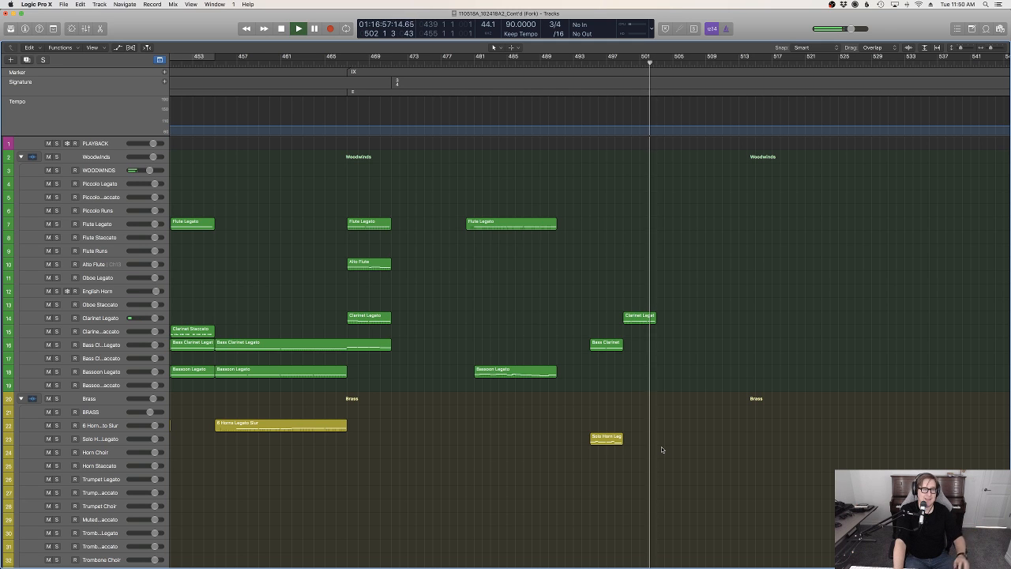
{"action": "scroll", "coordinate": [695, 429], "scroll_direction": "down", "scroll_amount": 15}
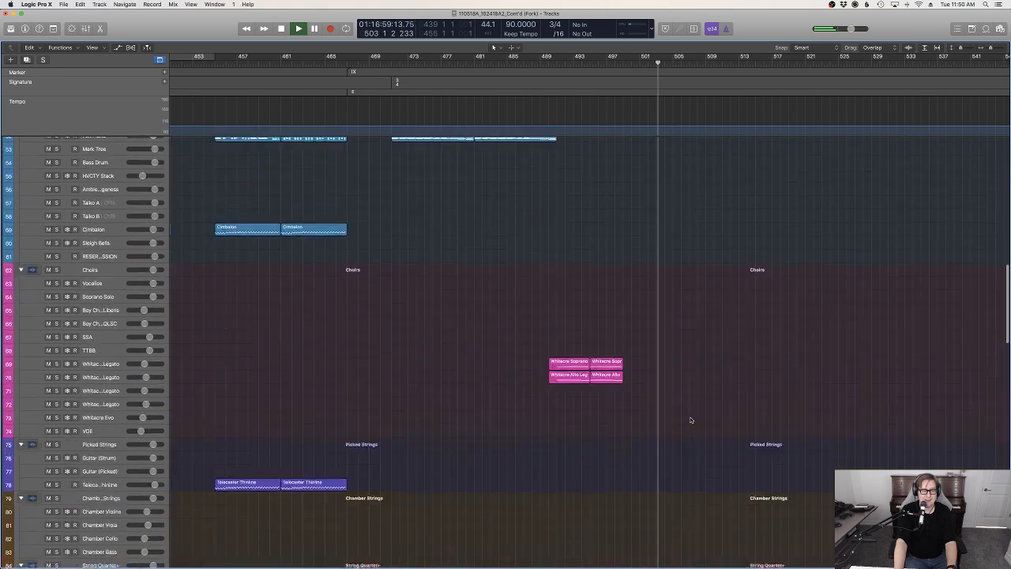
{"action": "scroll", "coordinate": [691, 420], "scroll_direction": "down", "scroll_amount": 17}
{"action": "key", "text": "space"}
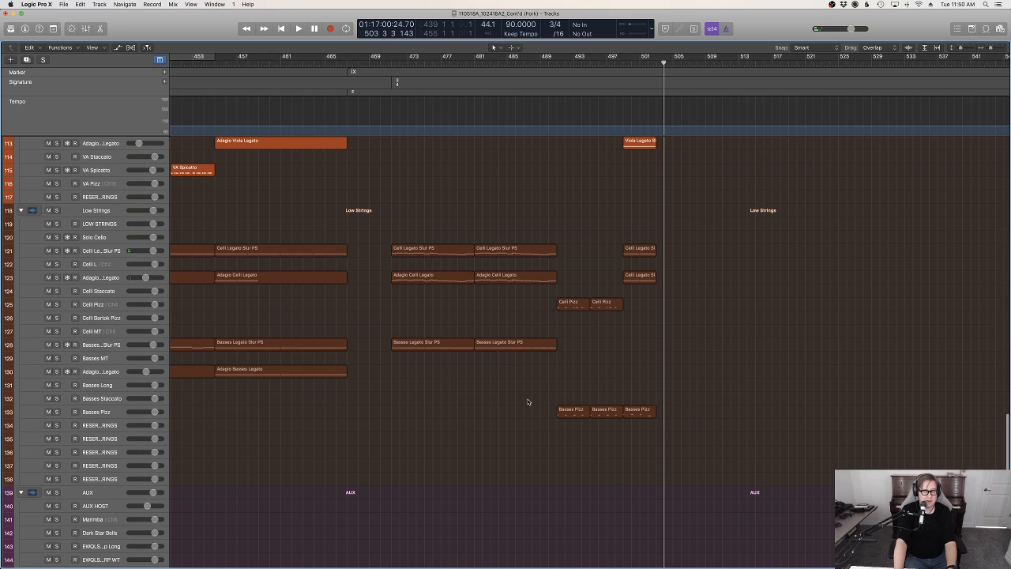
Go back to the earlier section at marker VI and play the arrangement from there
{"action": "scroll", "coordinate": [553, 397], "scroll_direction": "up", "scroll_amount": 2}
{"action": "scroll", "coordinate": [564, 396], "scroll_direction": "up", "scroll_amount": 5}
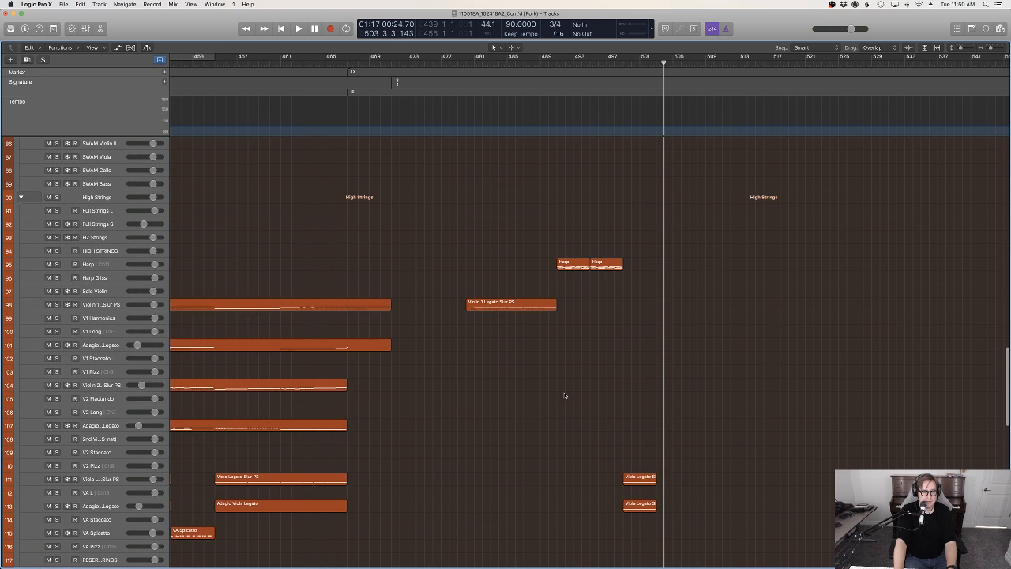
{"action": "scroll", "coordinate": [565, 393], "scroll_direction": "left", "scroll_amount": 10}
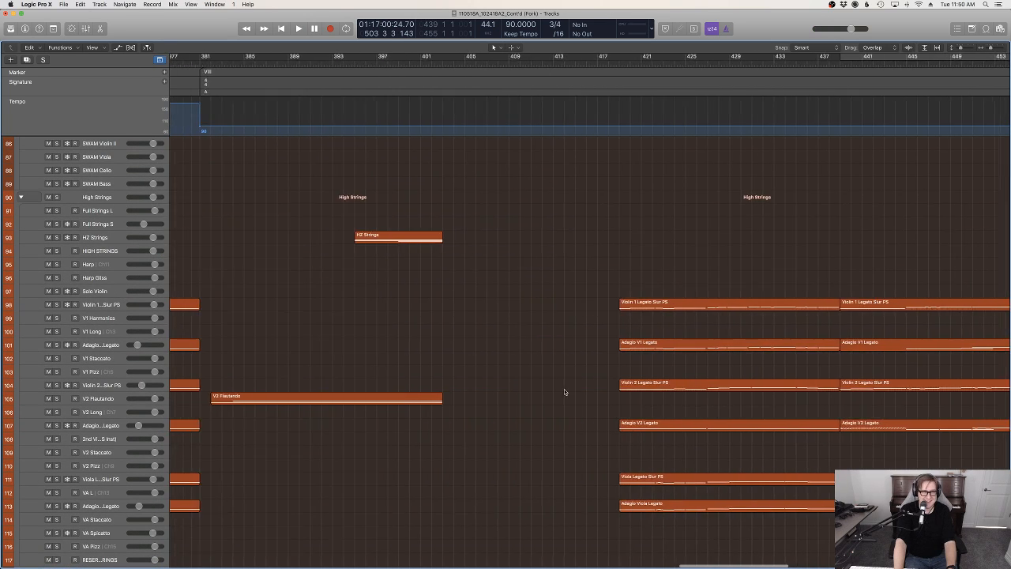
{"action": "scroll", "coordinate": [575, 389], "scroll_direction": "up", "scroll_amount": 12}
{"action": "scroll", "coordinate": [575, 389], "scroll_direction": "left", "scroll_amount": 6}
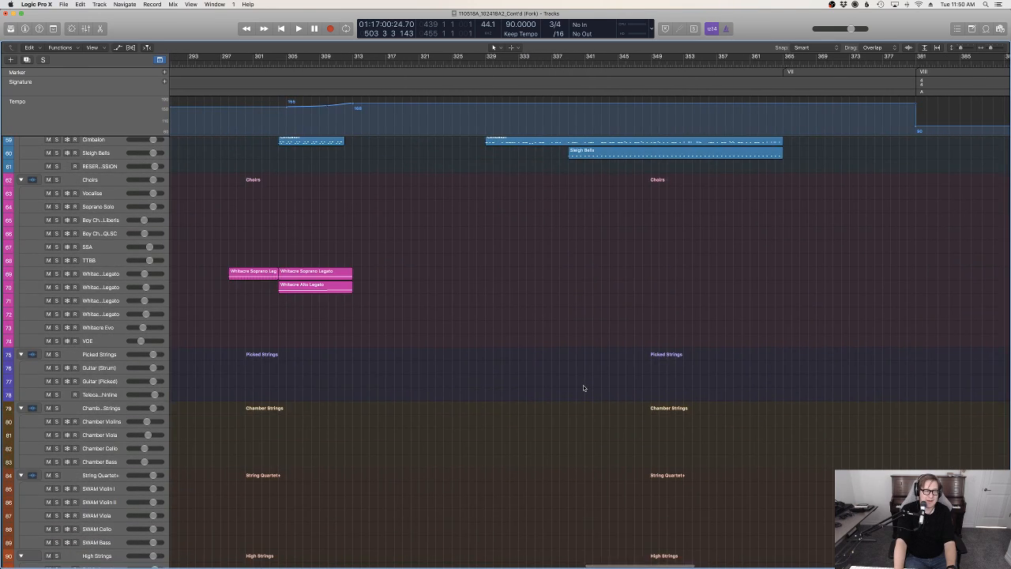
{"action": "scroll", "coordinate": [583, 388], "scroll_direction": "left", "scroll_amount": 6}
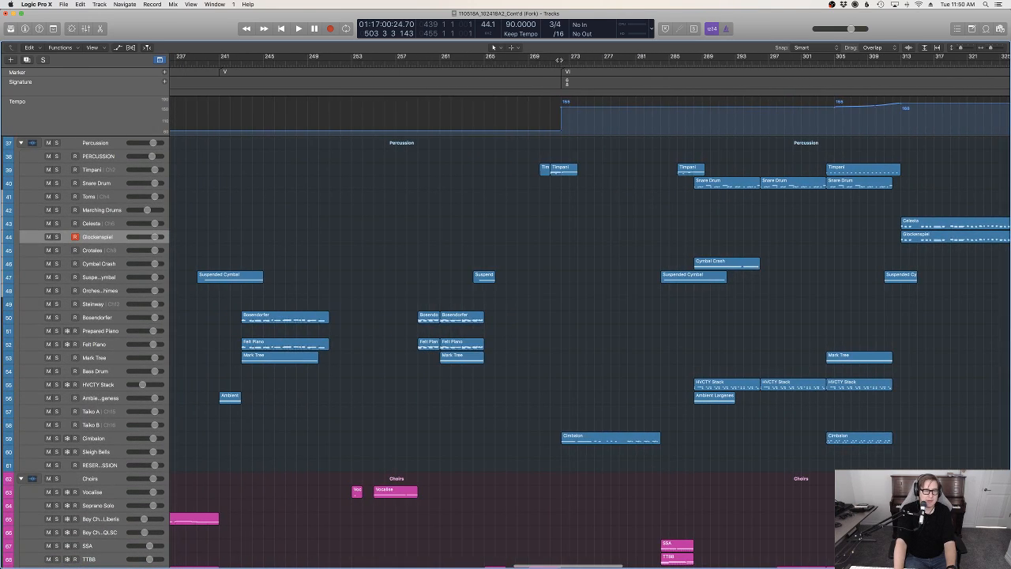
{"action": "key", "text": "space"}
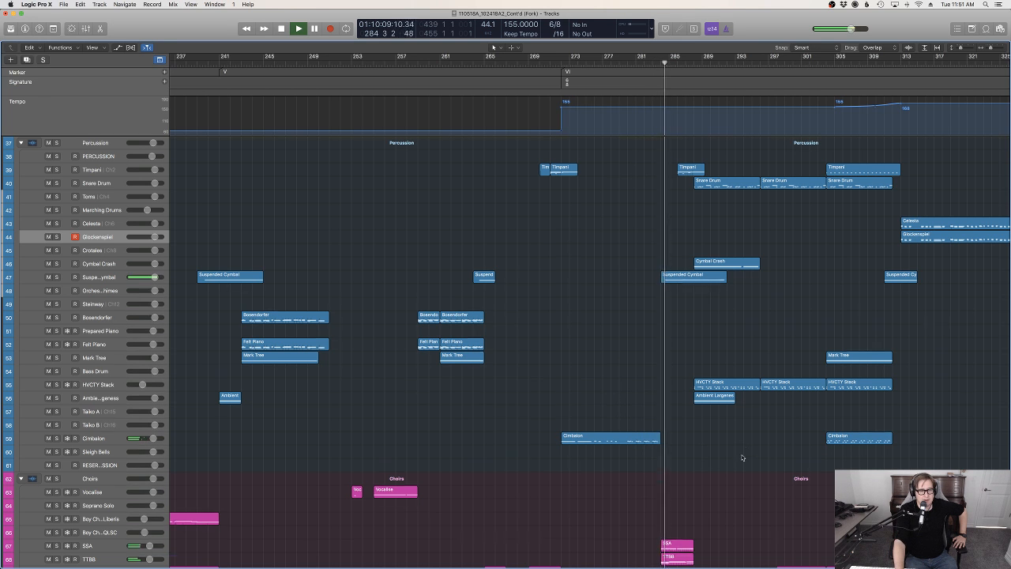
Examine how the brass, woodwind, percussion and string tracks are layered on either side of bar 313 during playback
{"action": "scroll", "coordinate": [742, 457], "scroll_direction": "up", "scroll_amount": 10}
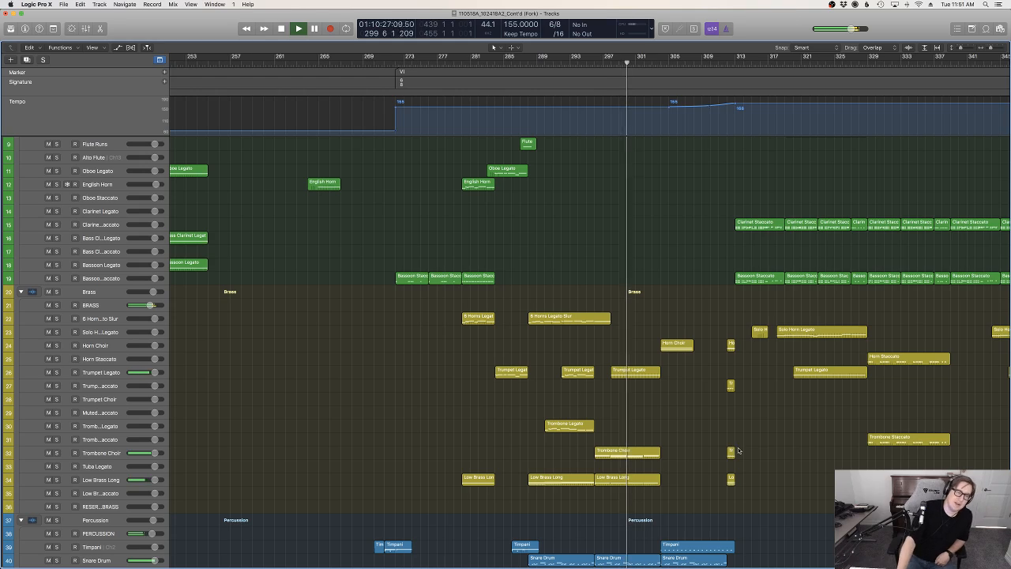
{"action": "scroll", "coordinate": [751, 451], "scroll_direction": "down", "scroll_amount": 5}
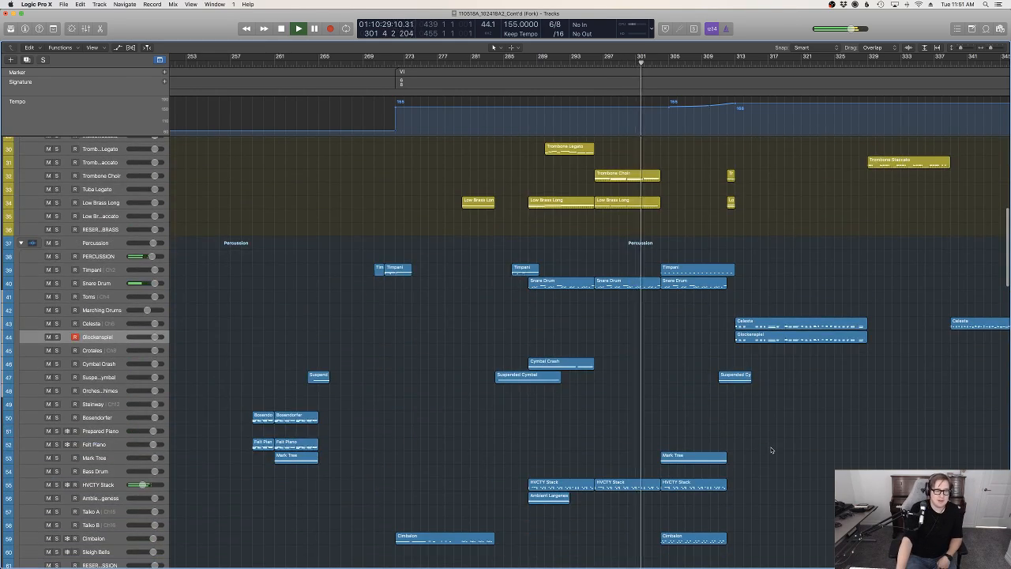
{"action": "scroll", "coordinate": [772, 451], "scroll_direction": "up", "scroll_amount": 7}
{"action": "scroll", "coordinate": [773, 448], "scroll_direction": "down", "scroll_amount": 3}
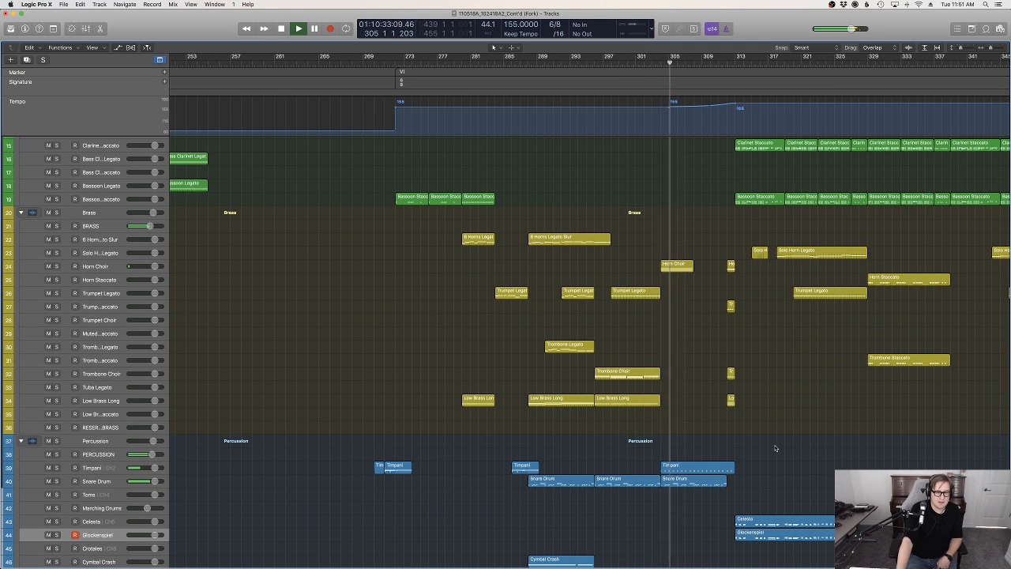
{"action": "scroll", "coordinate": [775, 448], "scroll_direction": "down", "scroll_amount": 3}
{"action": "scroll", "coordinate": [775, 448], "scroll_direction": "up", "scroll_amount": 4}
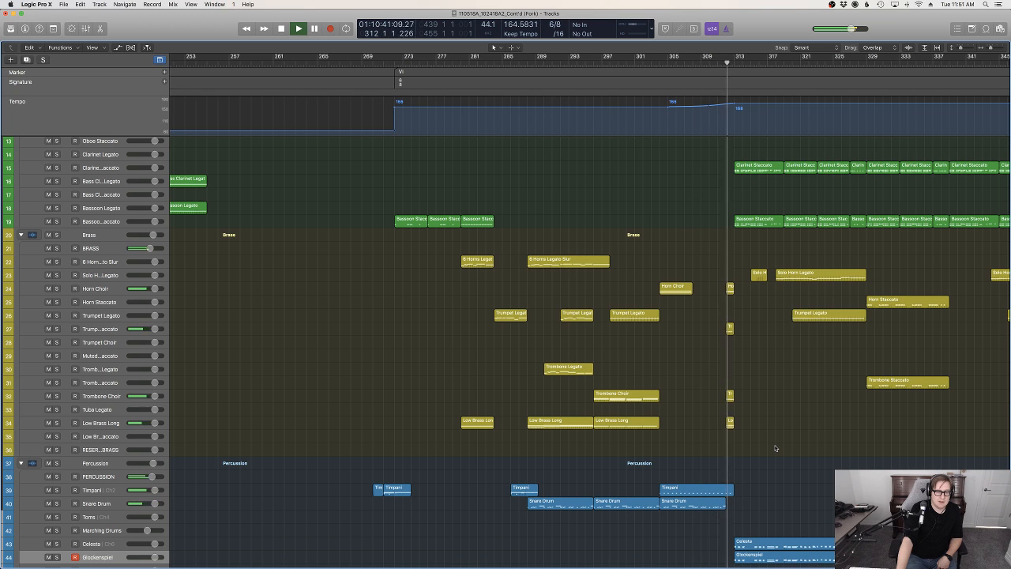
{"action": "scroll", "coordinate": [776, 445], "scroll_direction": "down", "scroll_amount": 10}
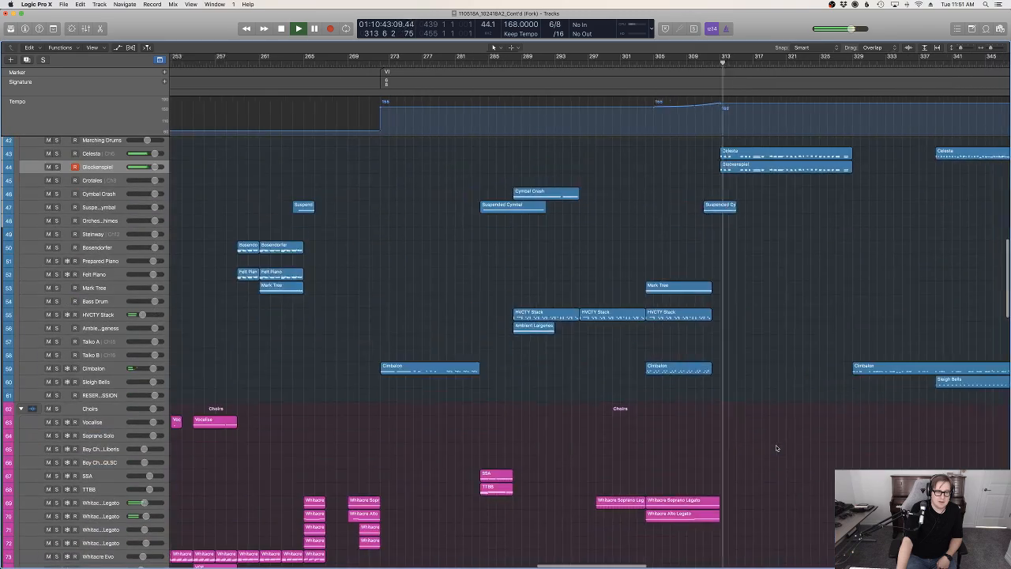
{"action": "scroll", "coordinate": [776, 445], "scroll_direction": "right", "scroll_amount": 4}
{"action": "scroll", "coordinate": [777, 448], "scroll_direction": "up", "scroll_amount": 10}
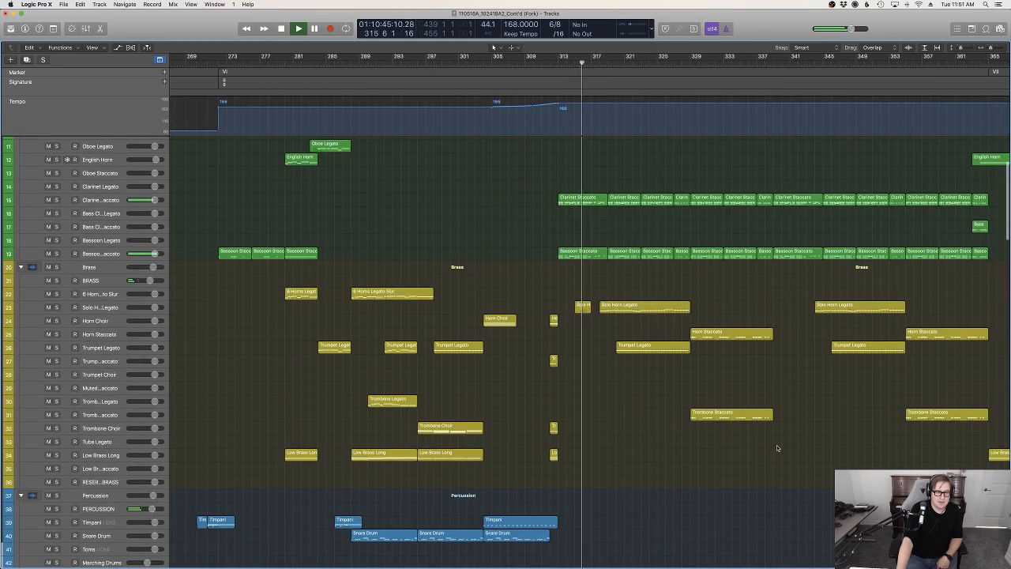
{"action": "scroll", "coordinate": [776, 448], "scroll_direction": "up", "scroll_amount": 4}
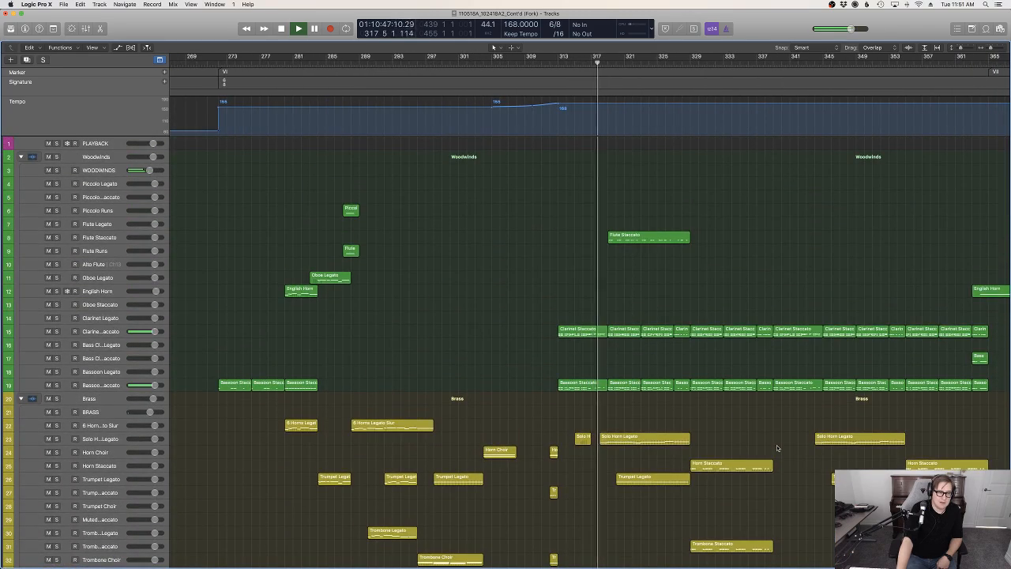
{"action": "scroll", "coordinate": [776, 448], "scroll_direction": "down", "scroll_amount": 20}
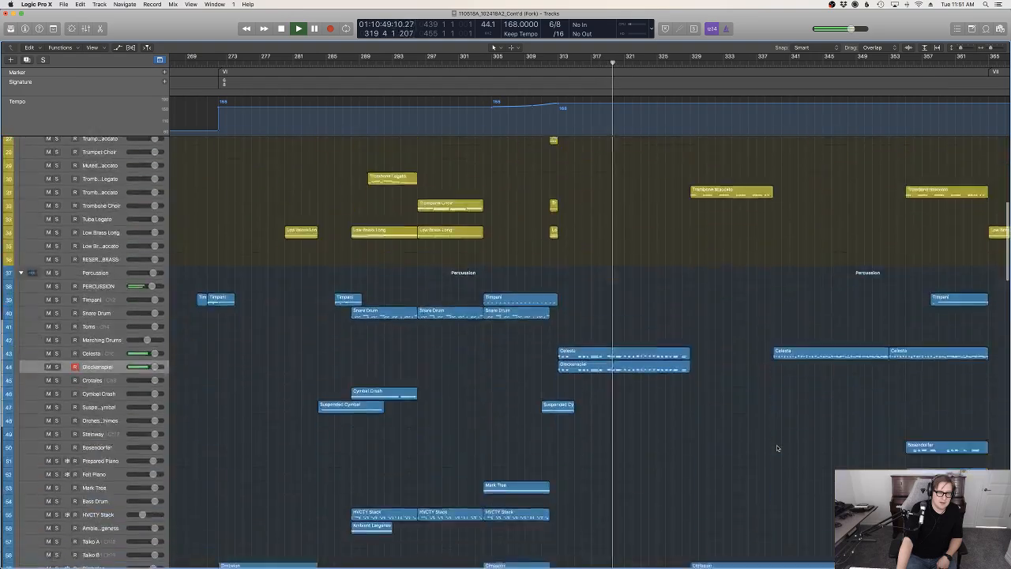
{"action": "scroll", "coordinate": [776, 448], "scroll_direction": "down", "scroll_amount": 12}
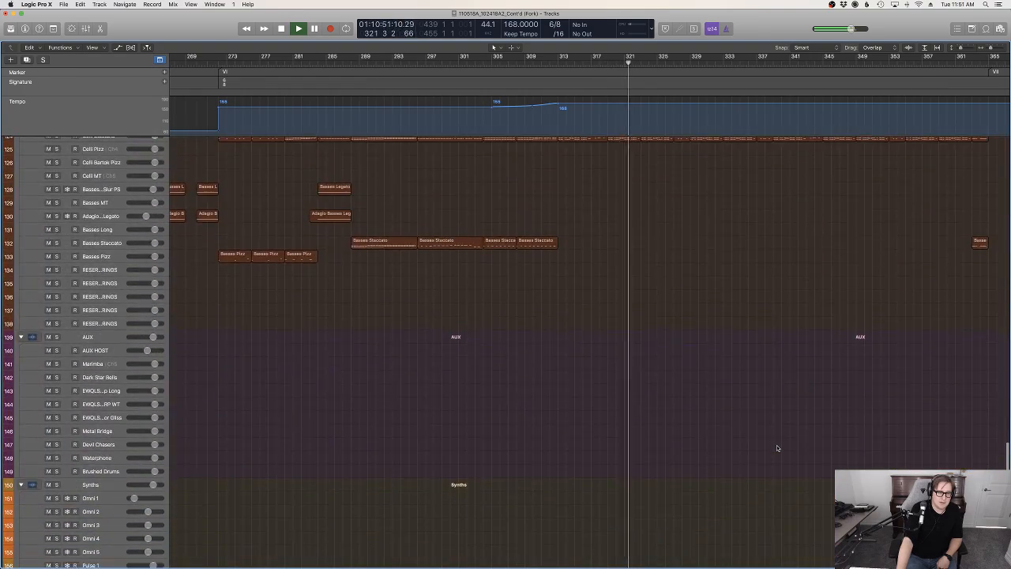
{"action": "scroll", "coordinate": [777, 448], "scroll_direction": "up", "scroll_amount": 6}
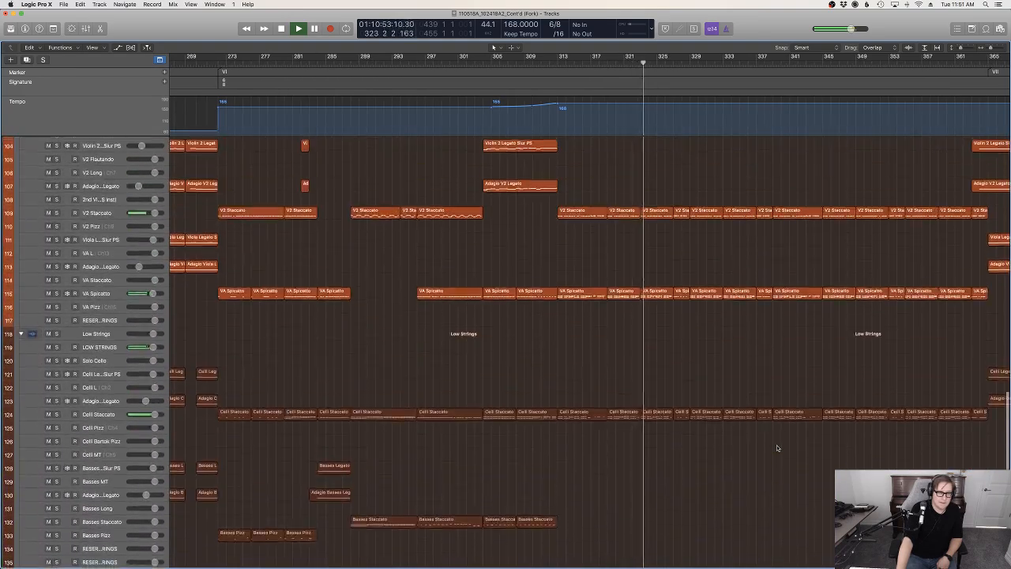
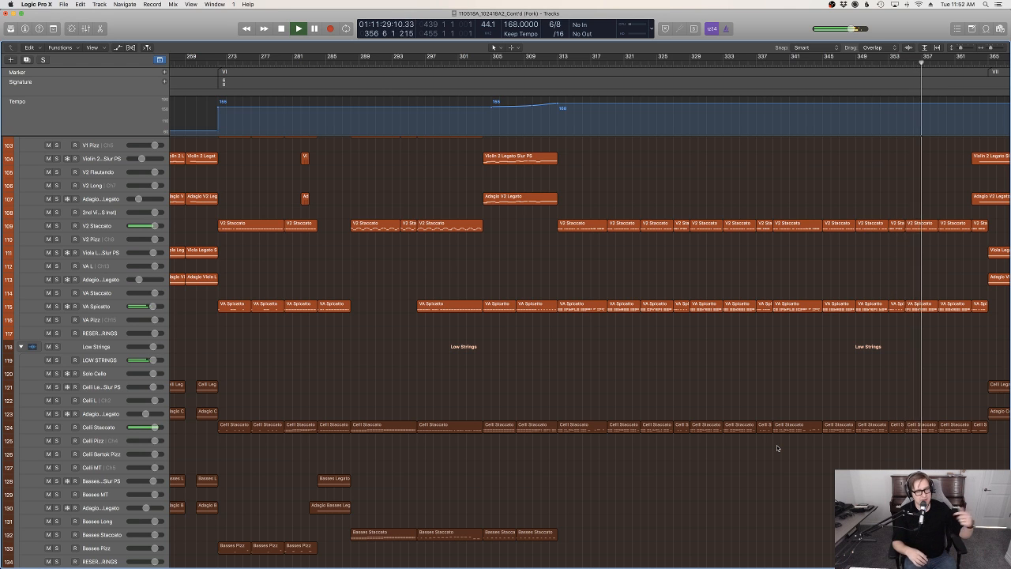
Examine the string, woodwind, brass and percussion tracks leading into marker VII during playback
{"action": "scroll", "coordinate": [777, 448], "scroll_direction": "up", "scroll_amount": 12}
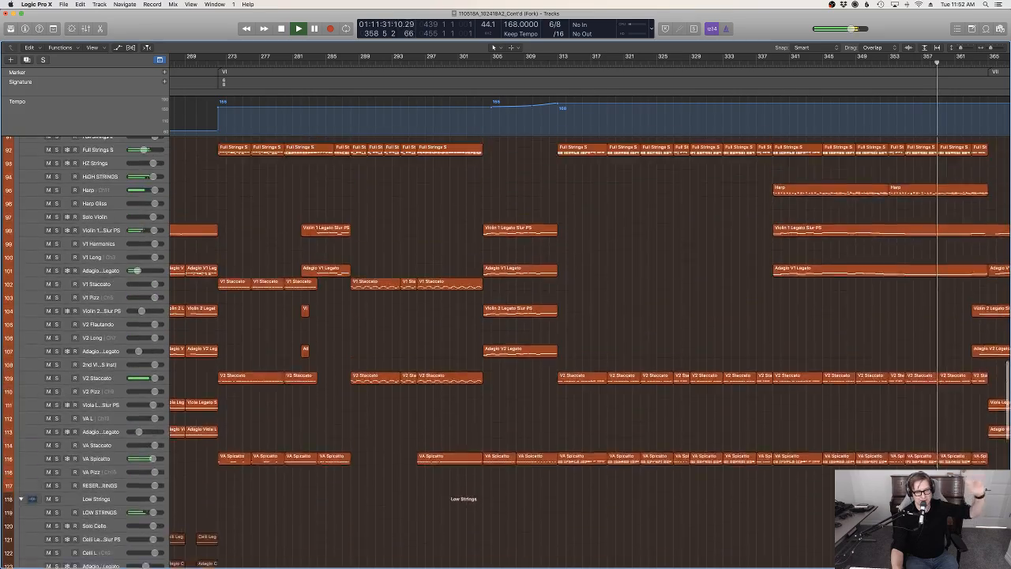
{"action": "scroll", "coordinate": [839, 467], "scroll_direction": "up", "scroll_amount": 20}
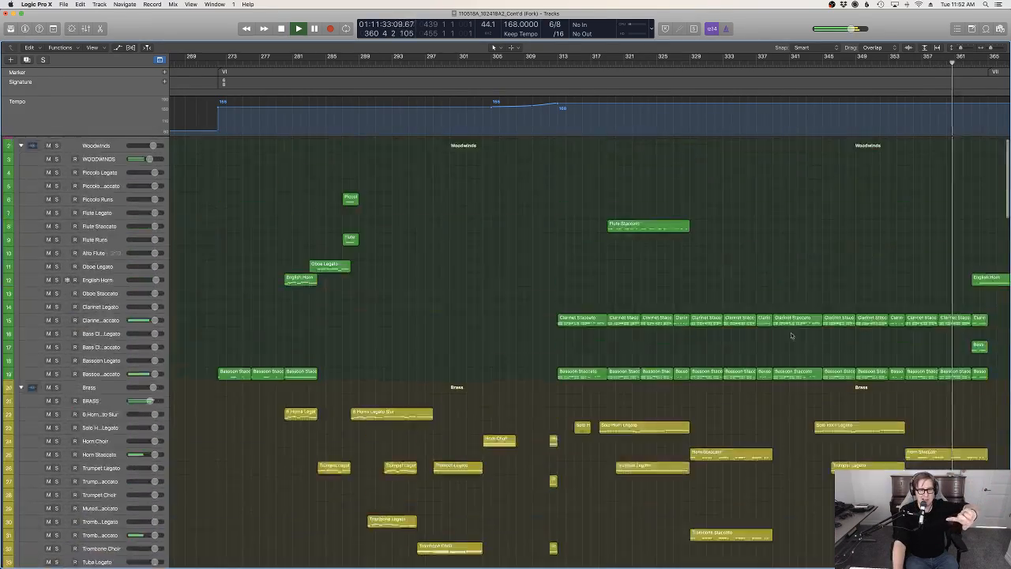
{"action": "scroll", "coordinate": [866, 376], "scroll_direction": "down", "scroll_amount": 6}
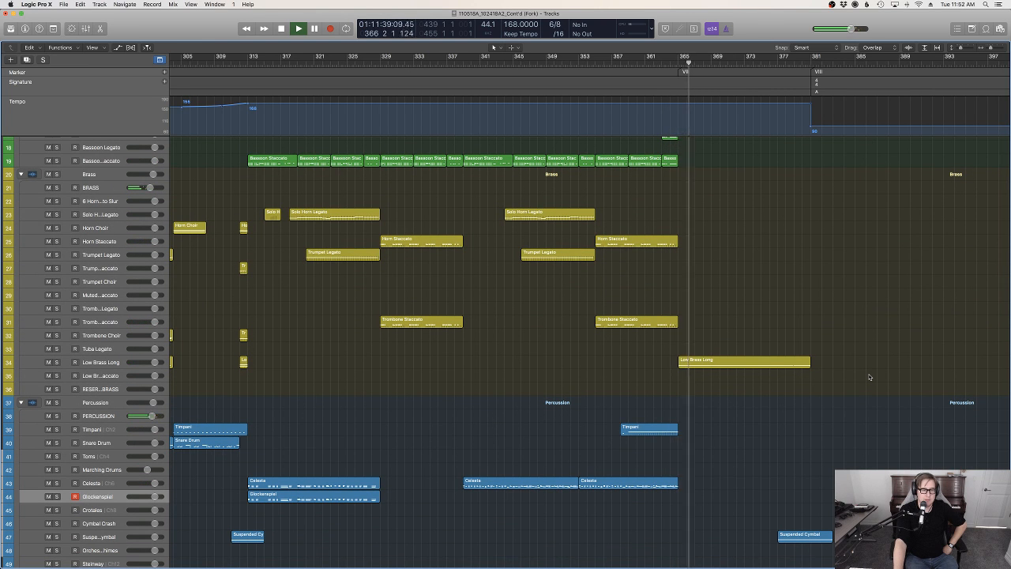
{"action": "scroll", "coordinate": [869, 377], "scroll_direction": "down", "scroll_amount": 6}
{"action": "scroll", "coordinate": [804, 388], "scroll_direction": "down", "scroll_amount": 11}
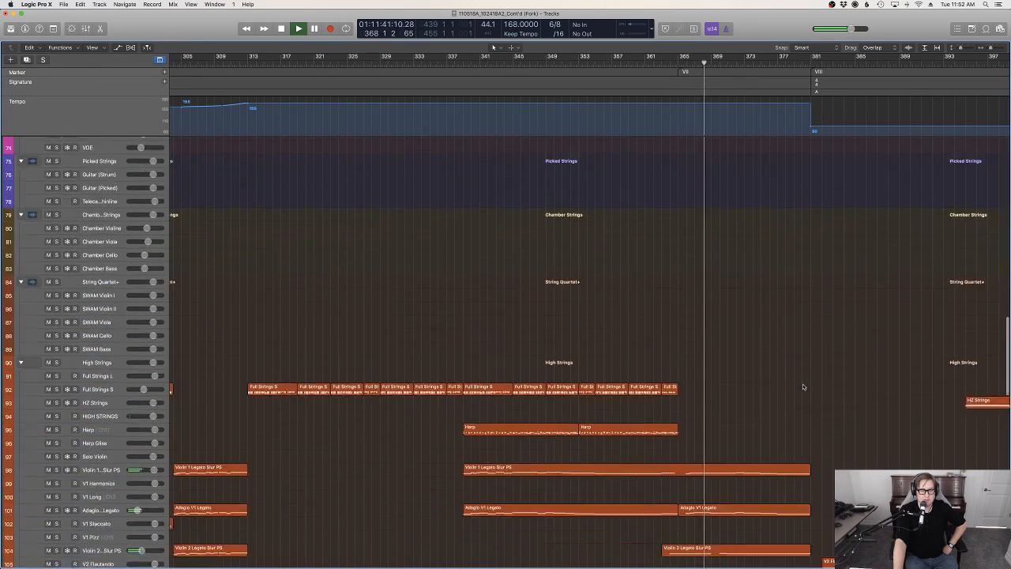
{"action": "scroll", "coordinate": [822, 387], "scroll_direction": "down", "scroll_amount": 3}
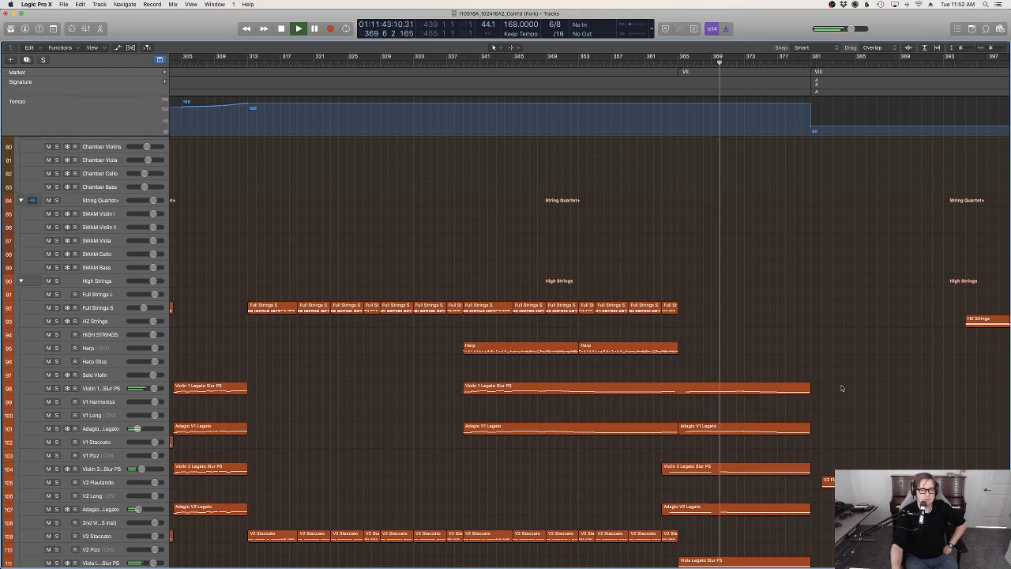
{"action": "scroll", "coordinate": [843, 386], "scroll_direction": "up", "scroll_amount": 15}
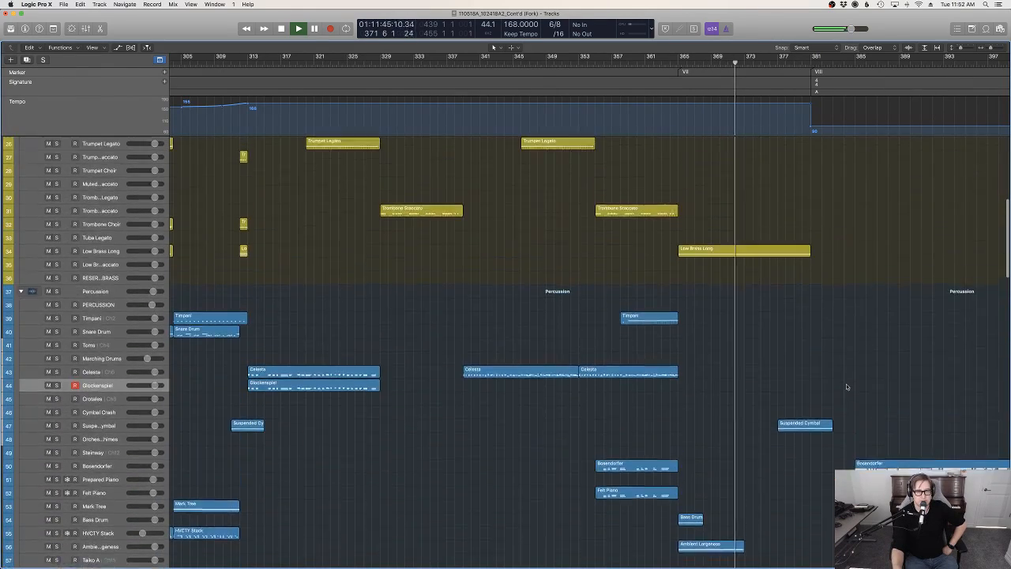
Compare the brass and percussion regions around markers VII and VIII with those on either side of marker IX during playback
{"action": "scroll", "coordinate": [845, 387], "scroll_direction": "right", "scroll_amount": 10}
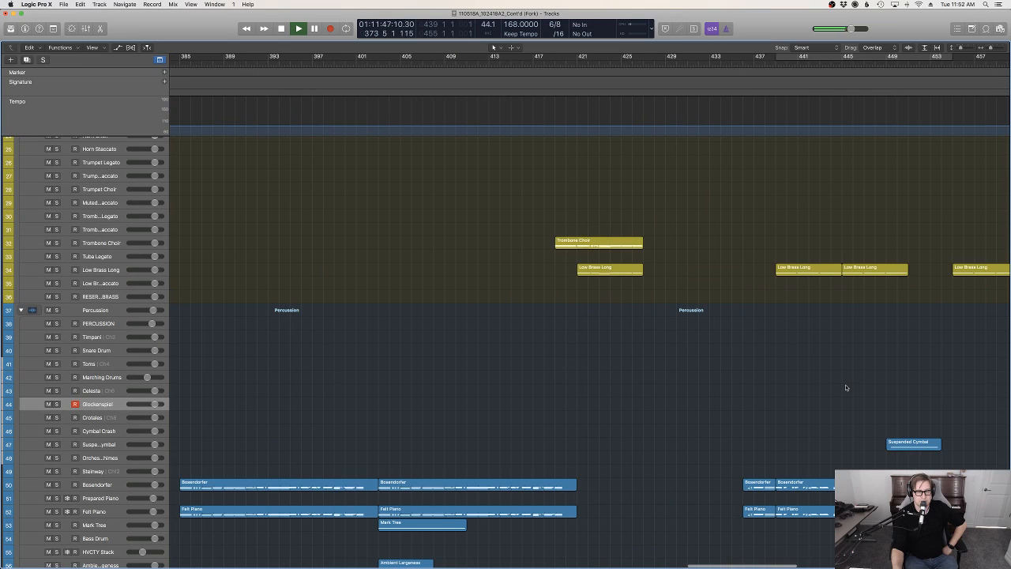
{"action": "scroll", "coordinate": [846, 387], "scroll_direction": "left", "scroll_amount": 5}
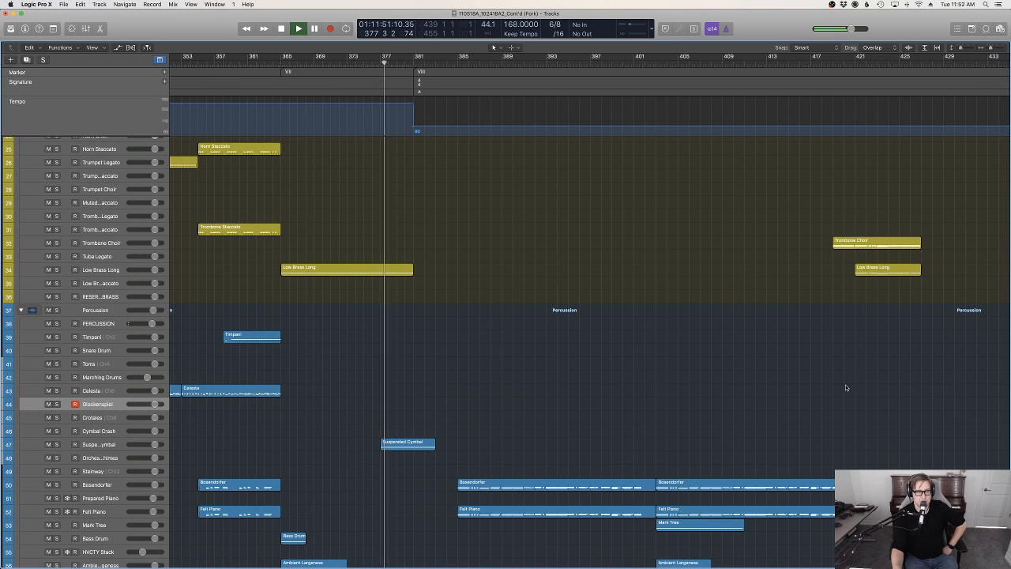
{"action": "scroll", "coordinate": [845, 387], "scroll_direction": "left", "scroll_amount": 3}
{"action": "scroll", "coordinate": [846, 387], "scroll_direction": "down", "scroll_amount": 4}
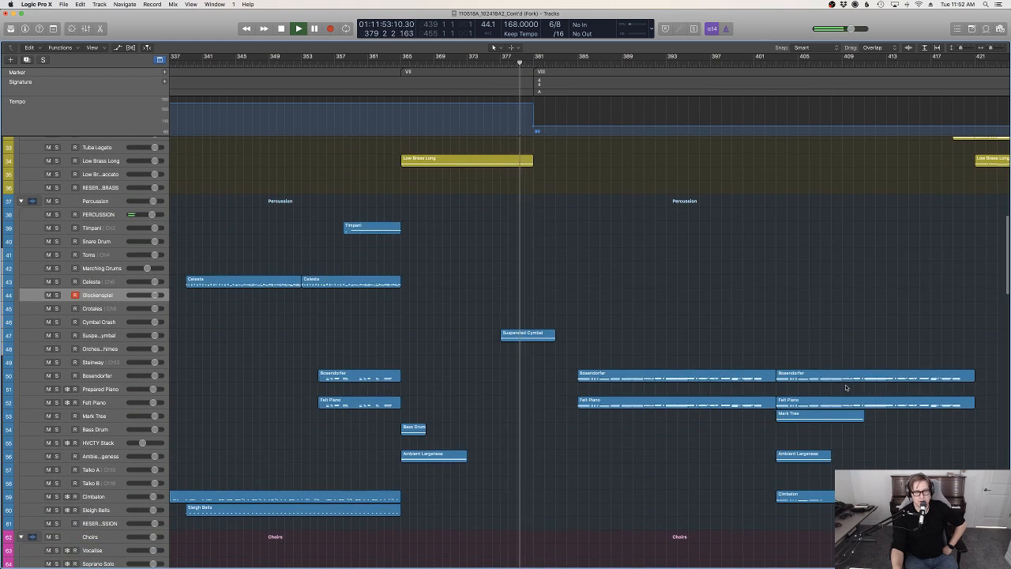
{"action": "scroll", "coordinate": [846, 387], "scroll_direction": "right", "scroll_amount": 15}
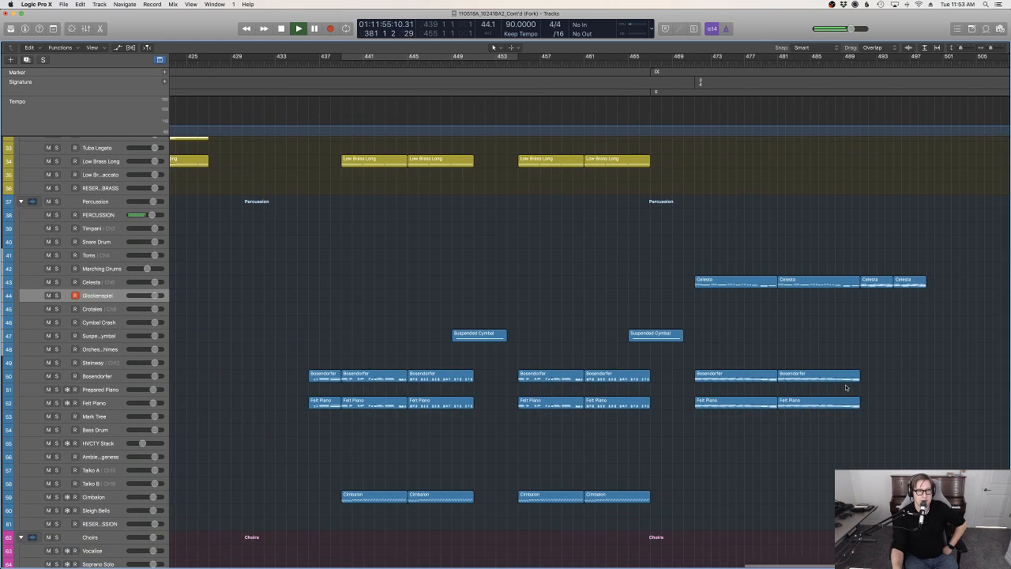
{"action": "scroll", "coordinate": [845, 387], "scroll_direction": "right", "scroll_amount": 12}
{"action": "scroll", "coordinate": [845, 387], "scroll_direction": "left", "scroll_amount": 10}
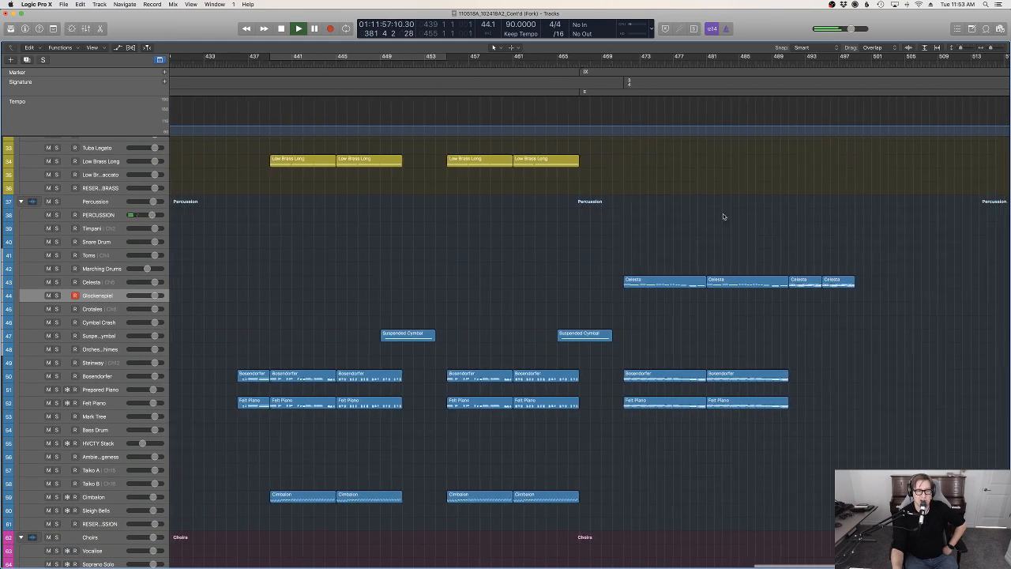
{"action": "scroll", "coordinate": [723, 215], "scroll_direction": "left", "scroll_amount": 1}
{"action": "scroll", "coordinate": [762, 303], "scroll_direction": "left", "scroll_amount": 20}
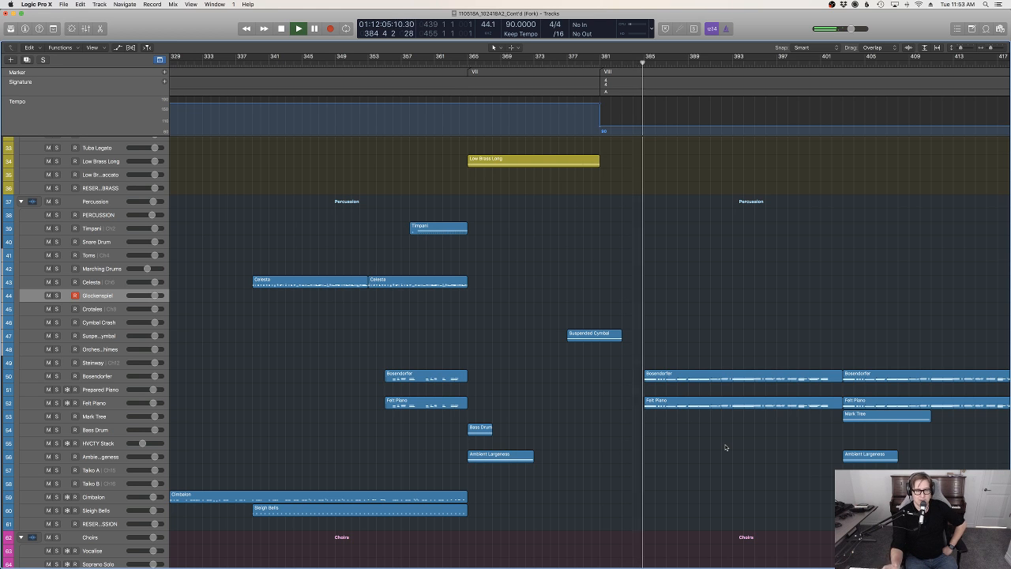
{"action": "scroll", "coordinate": [730, 448], "scroll_direction": "down", "scroll_amount": 4}
{"action": "scroll", "coordinate": [731, 445], "scroll_direction": "up", "scroll_amount": 7}
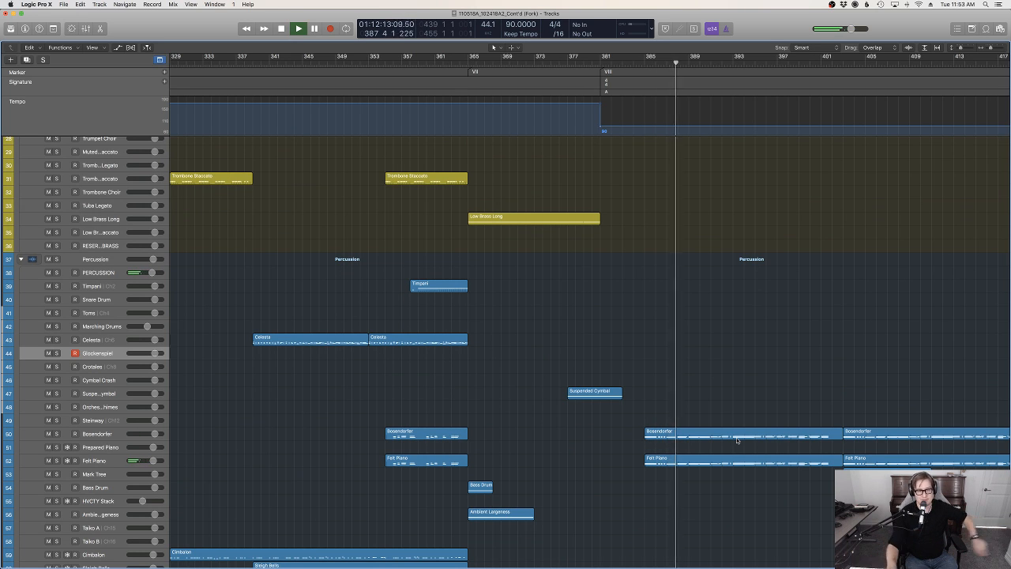
Rename the marker VIII at bar 381 as "VIII Ocean"
{"action": "right_click", "coordinate": [619, 75]}
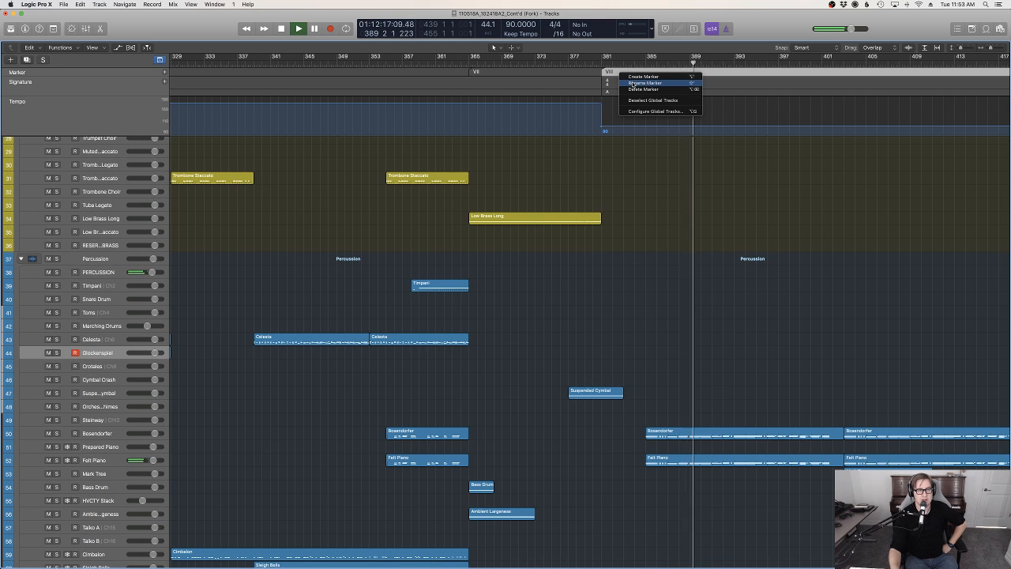
{"action": "left_click", "coordinate": [644, 83]}
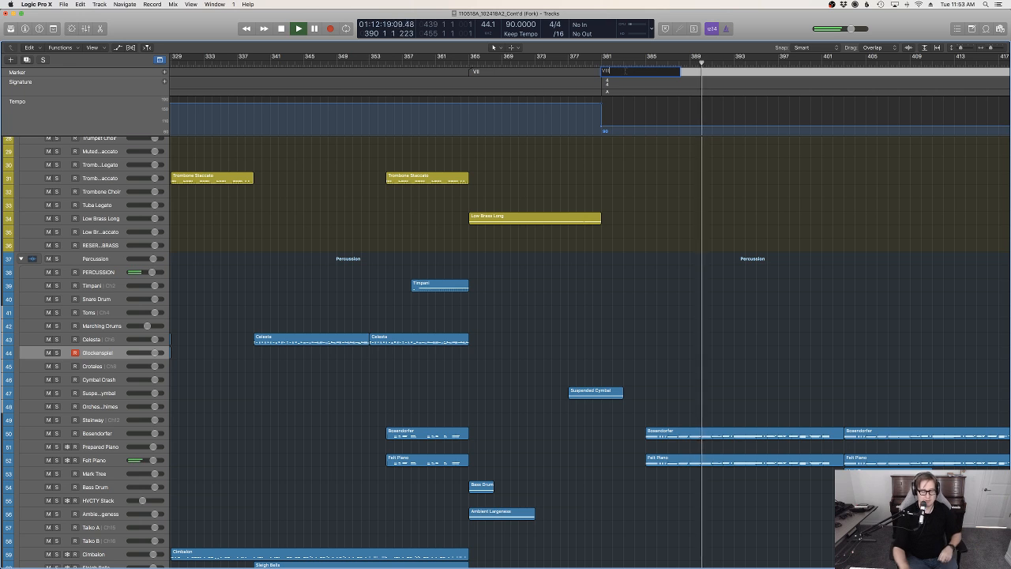
{"action": "type", "text": "Ocean"}
{"action": "key", "text": "Return"}
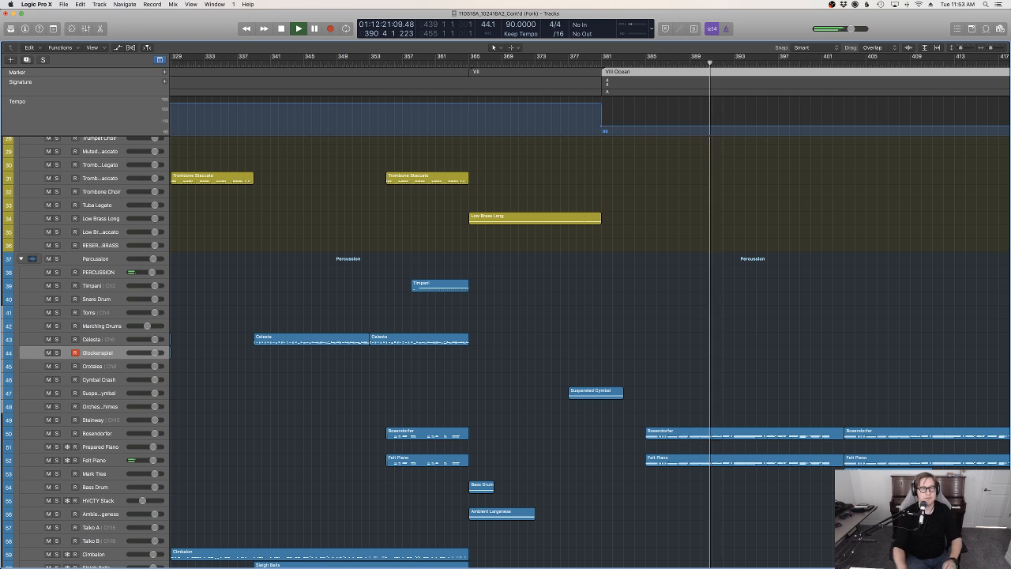
Examine how the woodwinds, brass, pianos, Cimbalon, choir, Telecaster and strings are layered throughout the VIII Ocean section during playback
{"action": "scroll", "coordinate": [794, 222], "scroll_direction": "down", "scroll_amount": 5}
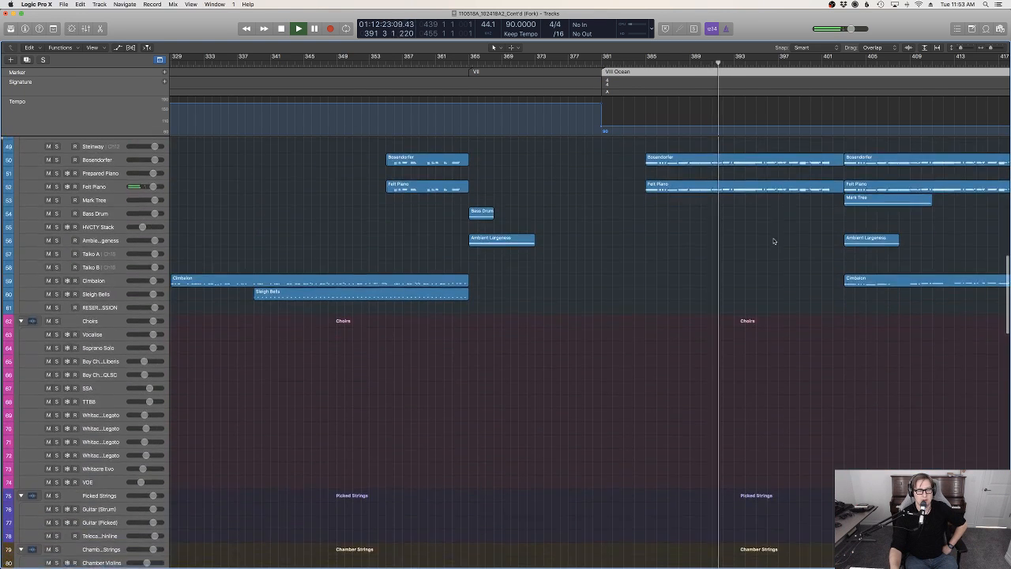
{"action": "scroll", "coordinate": [776, 238], "scroll_direction": "up", "scroll_amount": 15}
{"action": "scroll", "coordinate": [776, 240], "scroll_direction": "right", "scroll_amount": 8}
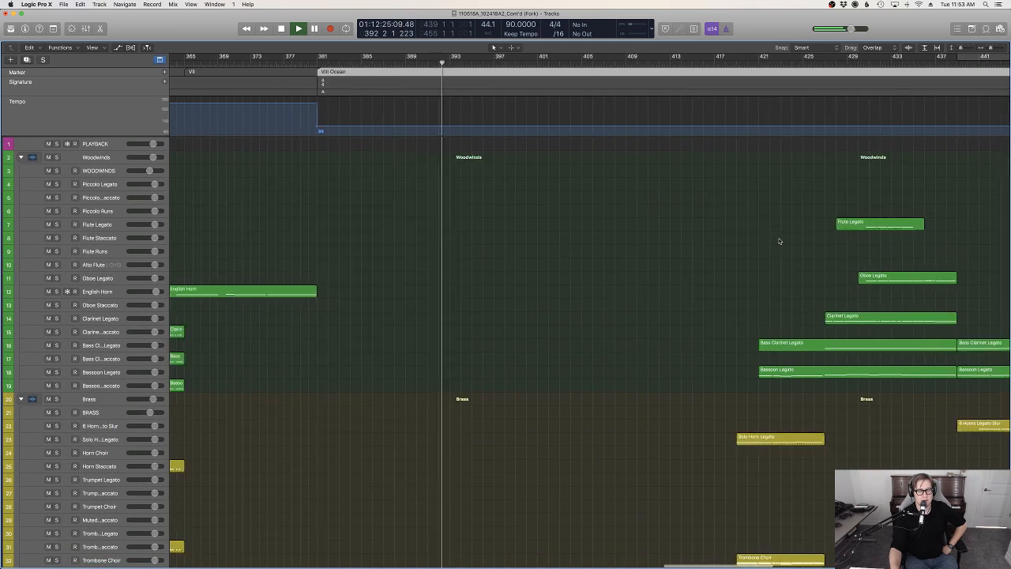
{"action": "scroll", "coordinate": [778, 241], "scroll_direction": "left", "scroll_amount": 3}
{"action": "scroll", "coordinate": [780, 241], "scroll_direction": "right", "scroll_amount": 10}
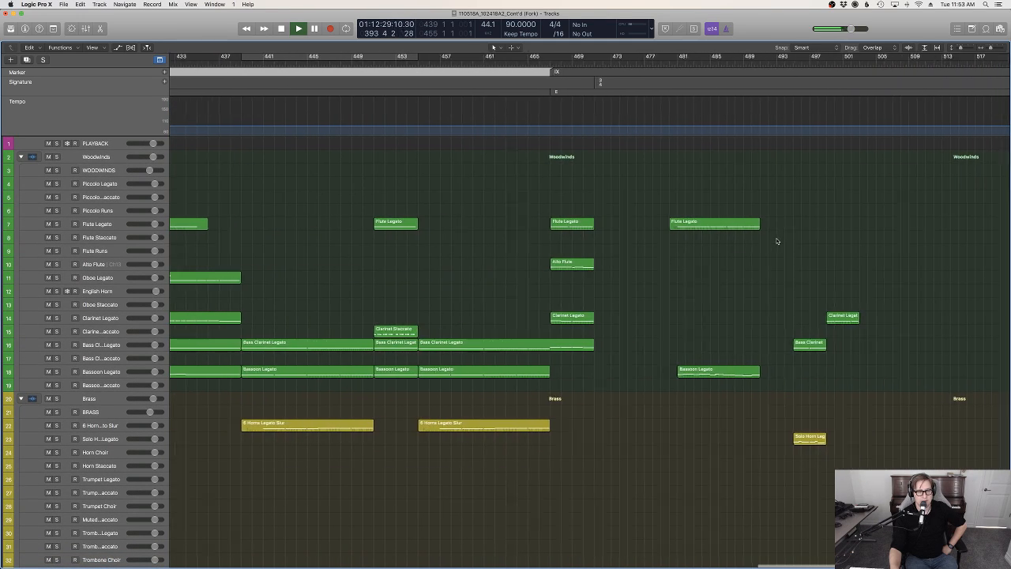
{"action": "scroll", "coordinate": [778, 239], "scroll_direction": "left", "scroll_amount": 8}
{"action": "scroll", "coordinate": [776, 240], "scroll_direction": "left", "scroll_amount": 4}
{"action": "scroll", "coordinate": [776, 240], "scroll_direction": "down", "scroll_amount": 10}
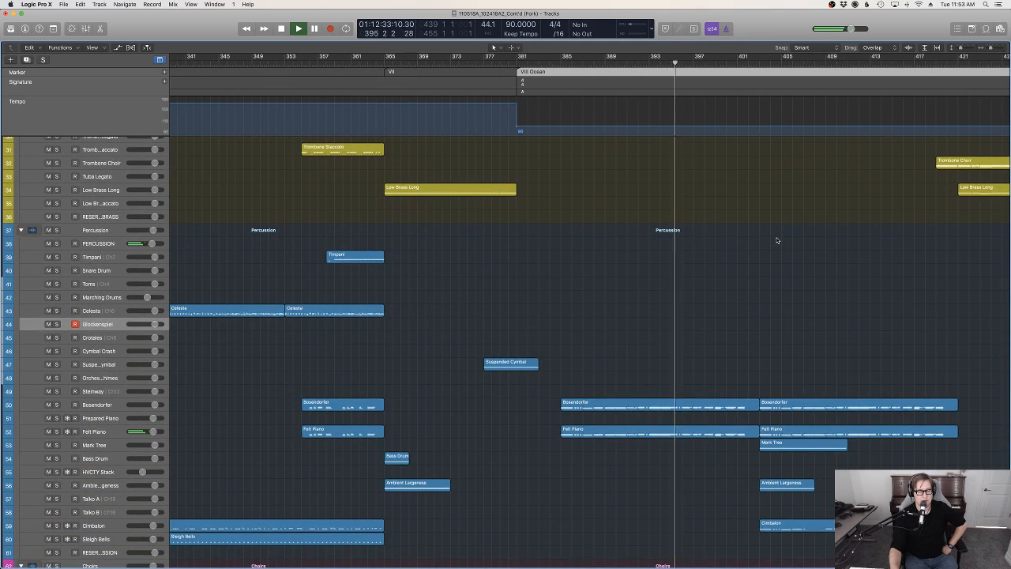
{"action": "scroll", "coordinate": [777, 240], "scroll_direction": "right", "scroll_amount": 5}
{"action": "scroll", "coordinate": [777, 241], "scroll_direction": "down", "scroll_amount": 8}
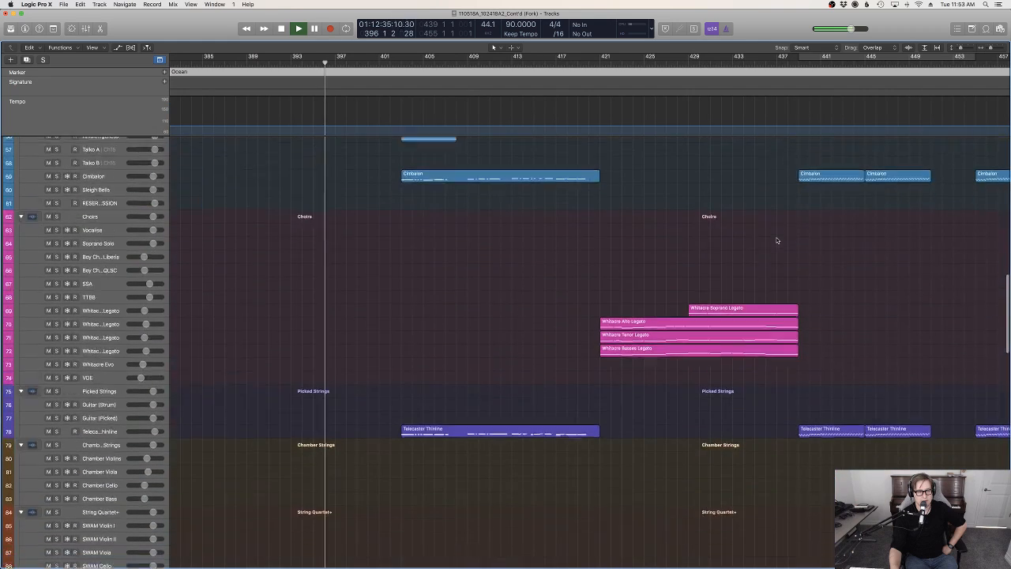
{"action": "scroll", "coordinate": [638, 239], "scroll_direction": "down", "scroll_amount": 2}
{"action": "scroll", "coordinate": [640, 238], "scroll_direction": "up", "scroll_amount": 12}
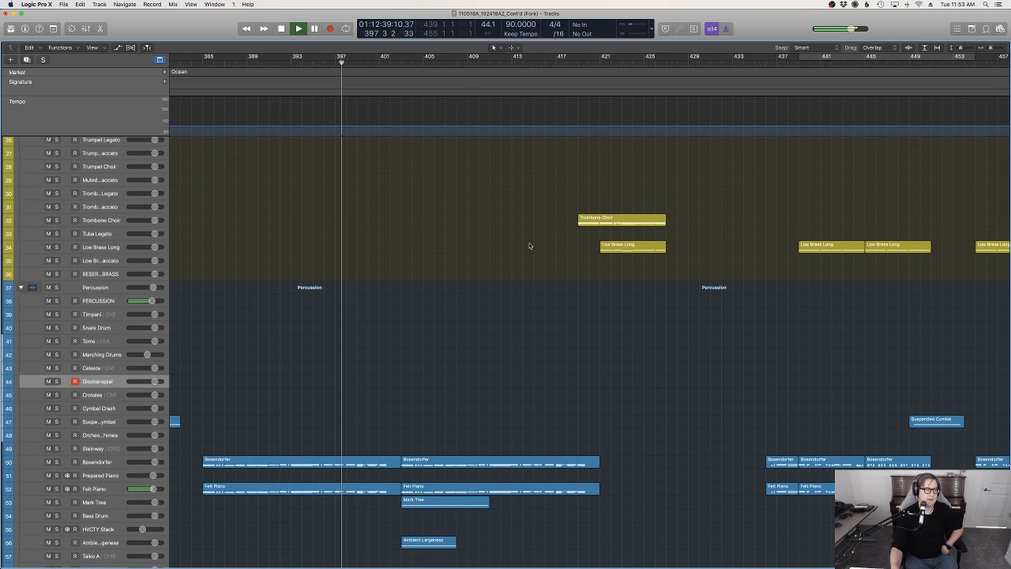
{"action": "scroll", "coordinate": [530, 246], "scroll_direction": "down", "scroll_amount": 20}
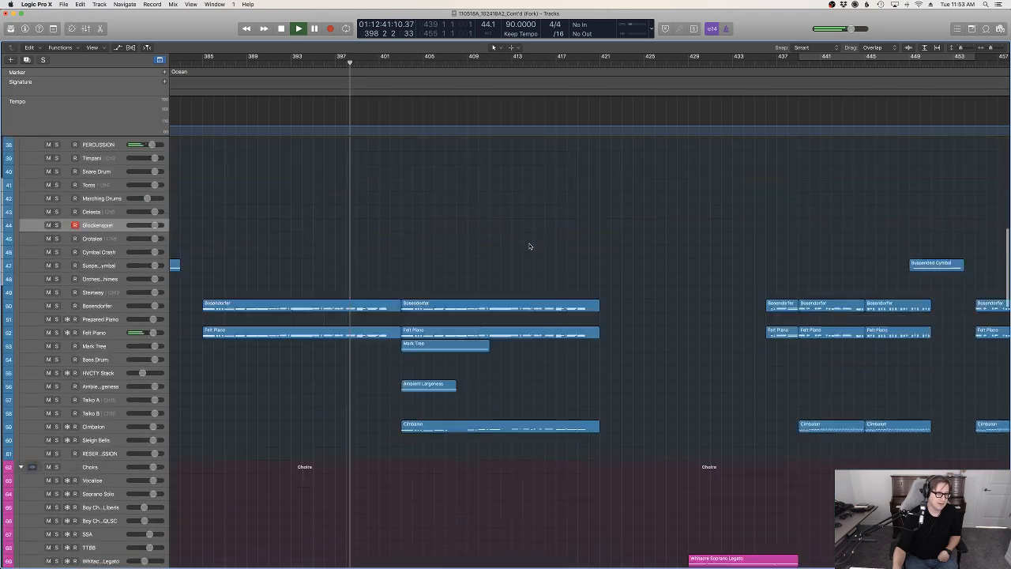
{"action": "scroll", "coordinate": [530, 246], "scroll_direction": "down", "scroll_amount": 1}
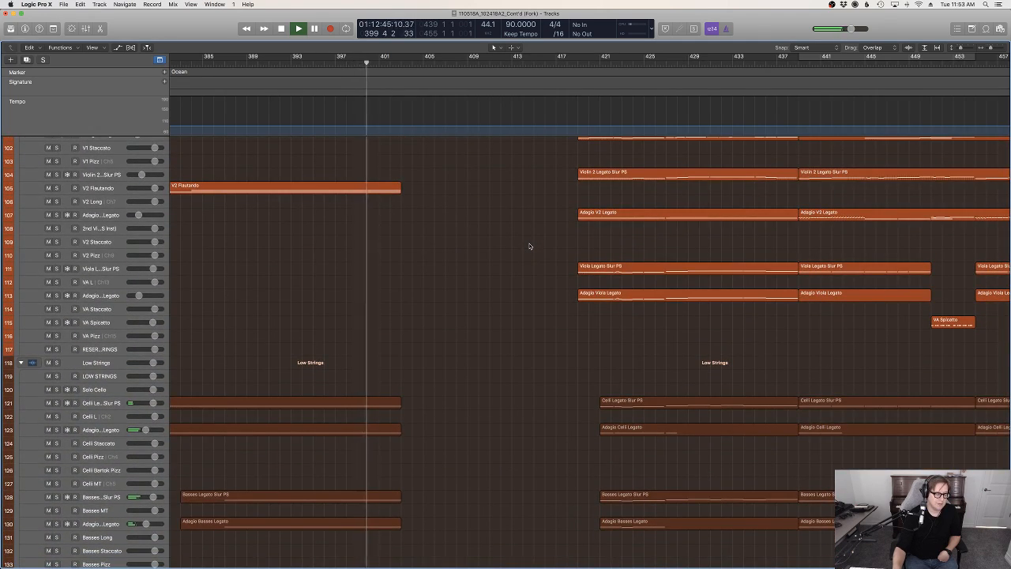
Compare the scoring of section VI with VIII Ocean, checking the woodwind, brass, percussion and choir regions around bar 421 during playback
{"action": "scroll", "coordinate": [530, 246], "scroll_direction": "up", "scroll_amount": 11}
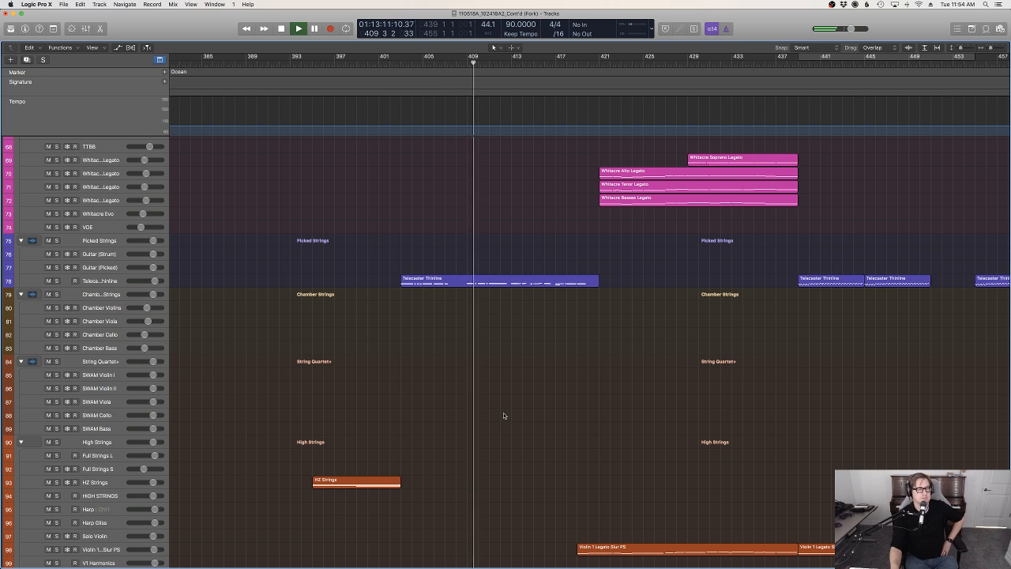
{"action": "scroll", "coordinate": [505, 412], "scroll_direction": "up", "scroll_amount": 15}
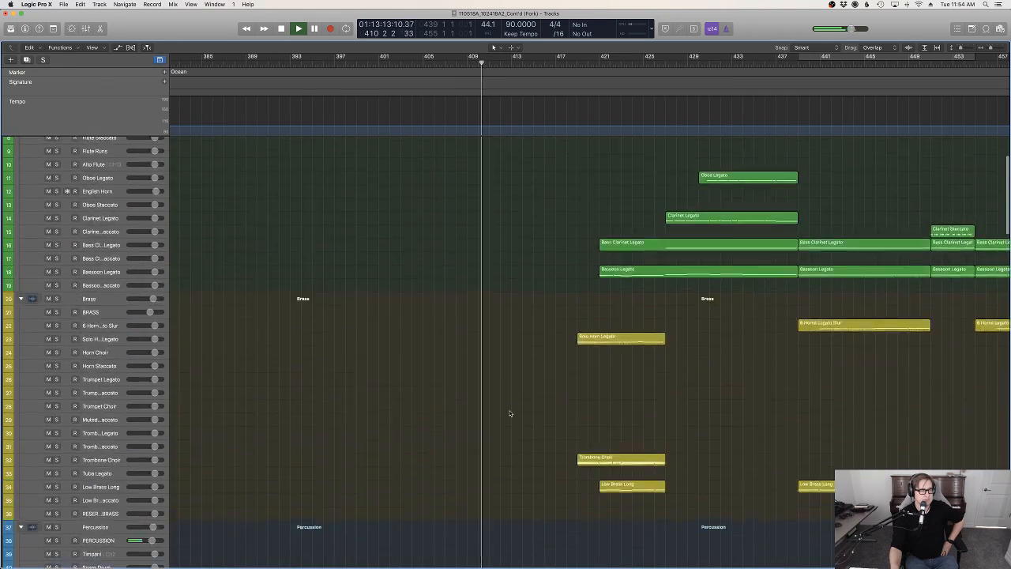
{"action": "scroll", "coordinate": [509, 413], "scroll_direction": "up", "scroll_amount": 3}
{"action": "scroll", "coordinate": [512, 408], "scroll_direction": "left", "scroll_amount": 8}
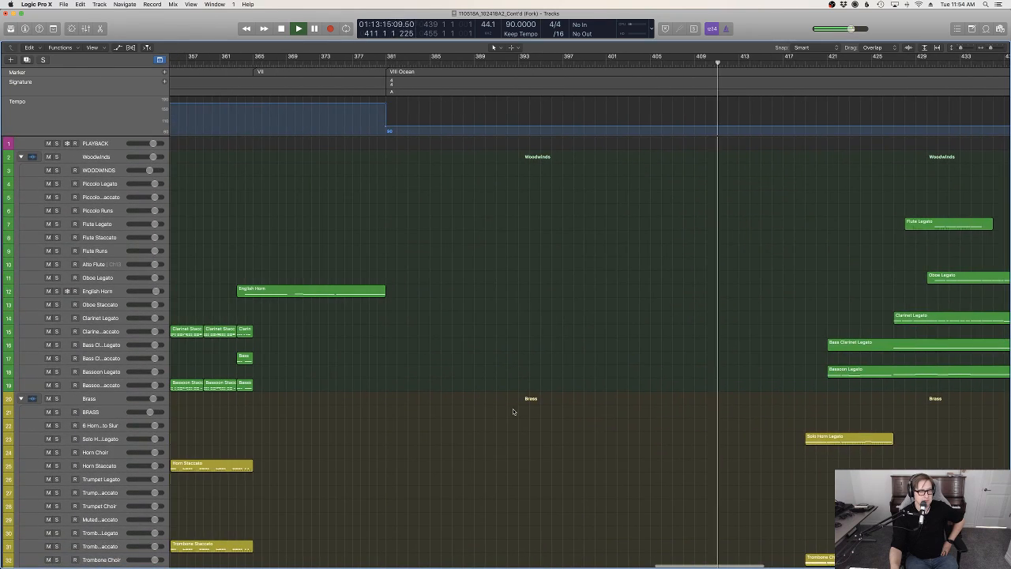
{"action": "scroll", "coordinate": [635, 404], "scroll_direction": "right", "scroll_amount": 8}
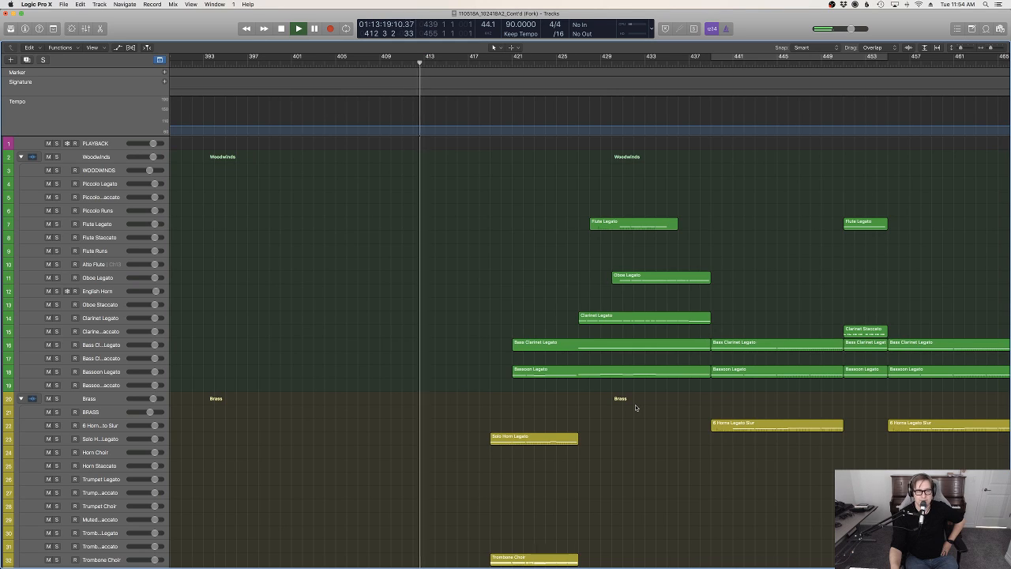
{"action": "scroll", "coordinate": [635, 408], "scroll_direction": "left", "scroll_amount": 15}
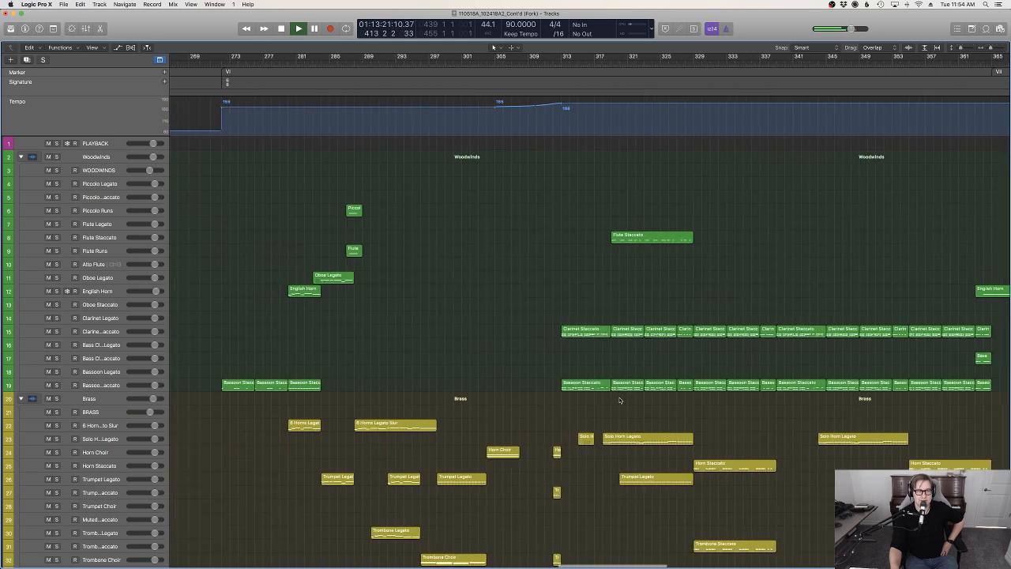
{"action": "scroll", "coordinate": [620, 400], "scroll_direction": "left", "scroll_amount": 3}
{"action": "scroll", "coordinate": [612, 393], "scroll_direction": "right", "scroll_amount": 15}
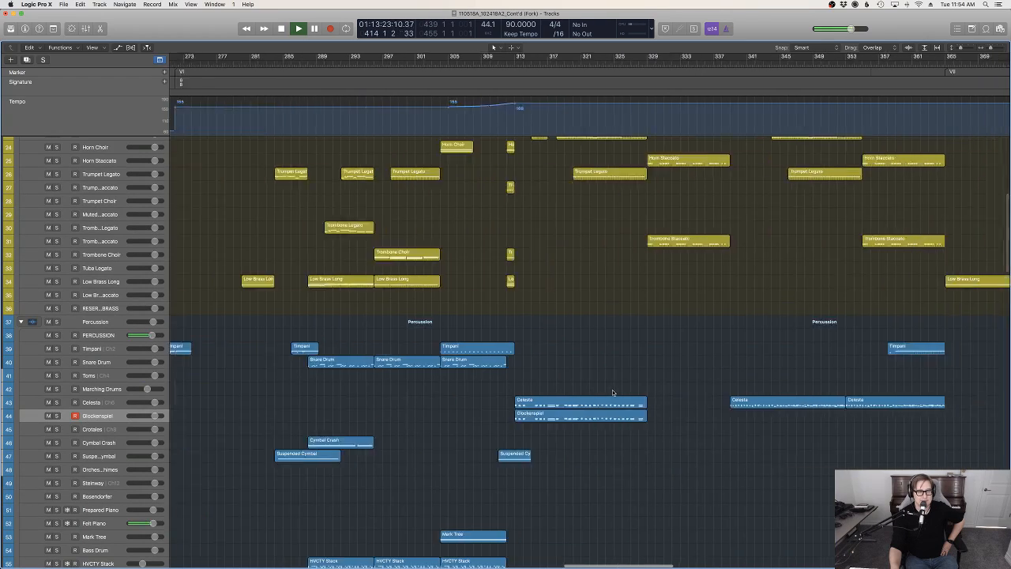
{"action": "scroll", "coordinate": [613, 392], "scroll_direction": "right", "scroll_amount": 2}
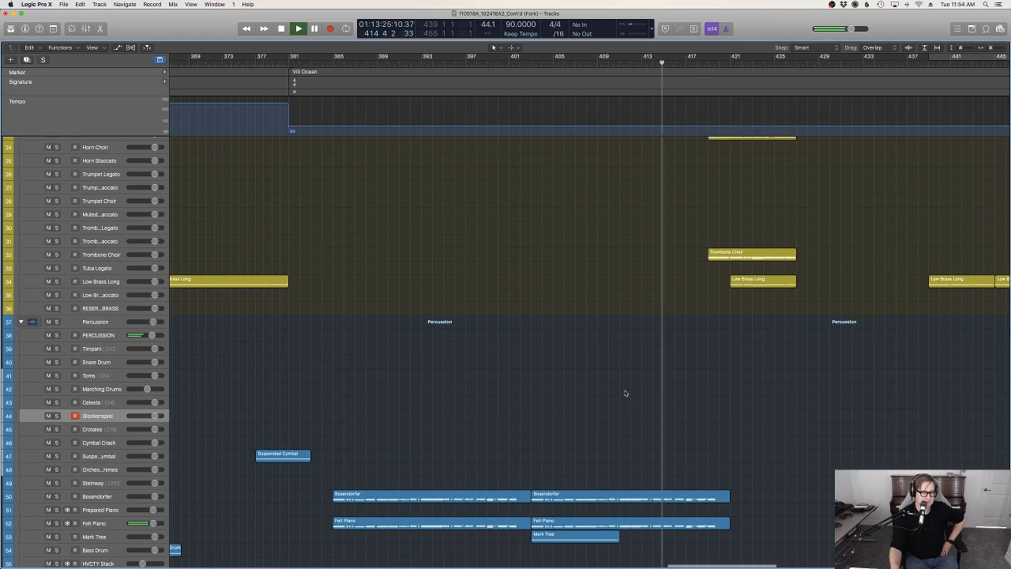
{"action": "scroll", "coordinate": [765, 403], "scroll_direction": "up", "scroll_amount": 10}
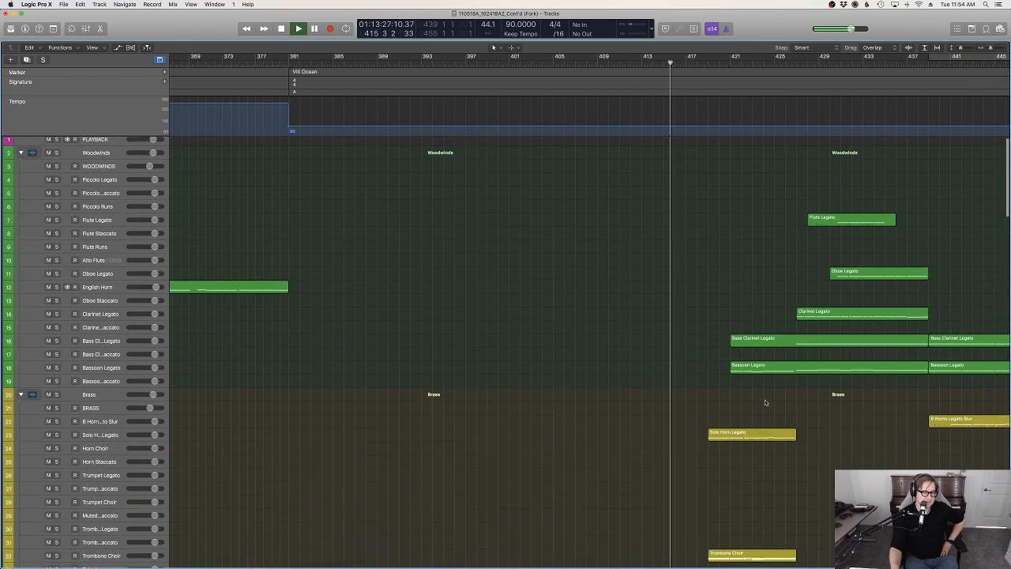
{"action": "scroll", "coordinate": [764, 403], "scroll_direction": "down", "scroll_amount": 7}
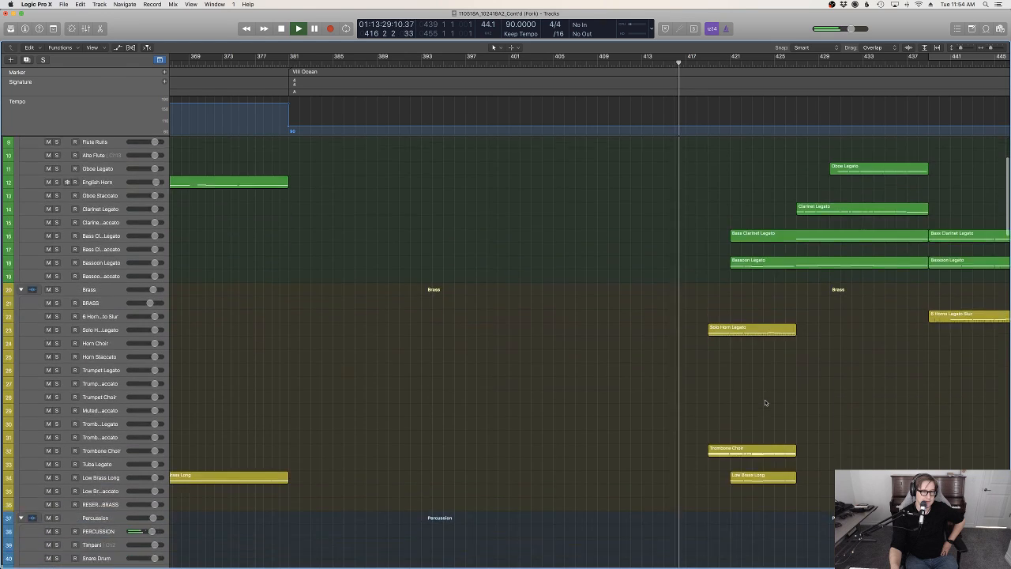
{"action": "scroll", "coordinate": [765, 403], "scroll_direction": "down", "scroll_amount": 6}
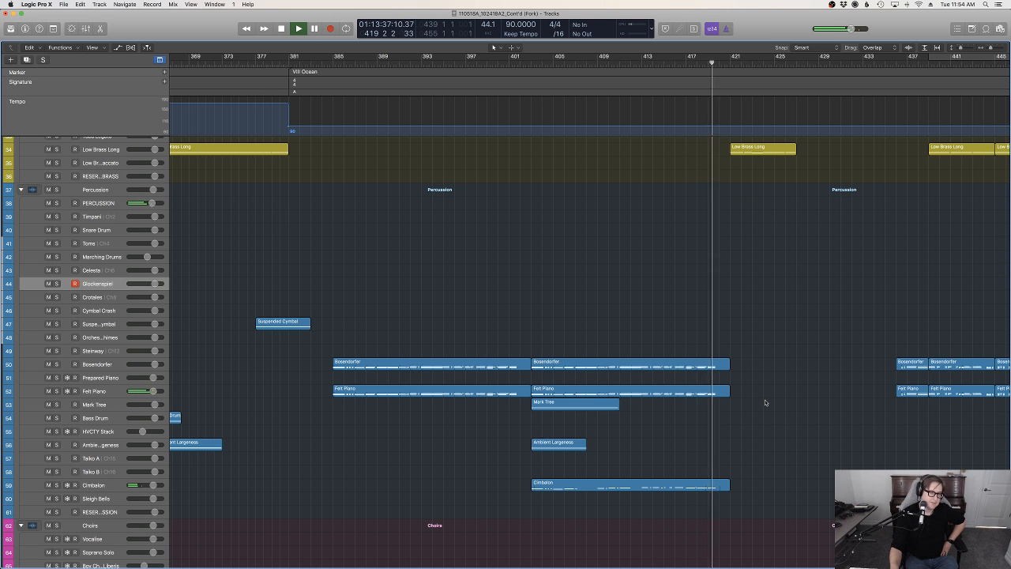
{"action": "scroll", "coordinate": [765, 402], "scroll_direction": "down", "scroll_amount": 10}
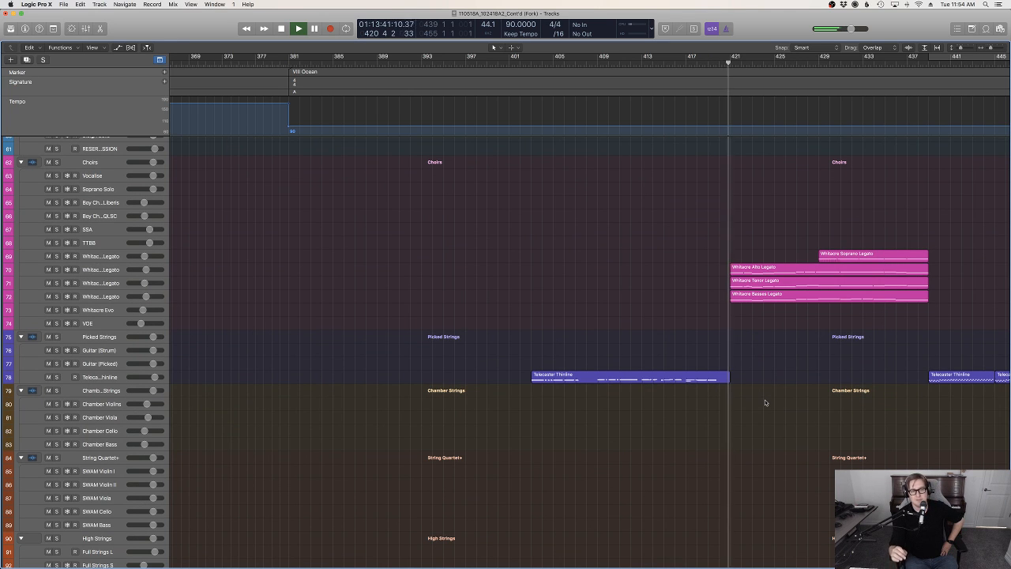
Examine how the Whitacre choir, low brass, violin and legato woodwind regions are layered from bar 421 to bar 439 during playback
{"action": "scroll", "coordinate": [765, 403], "scroll_direction": "down", "scroll_amount": 4}
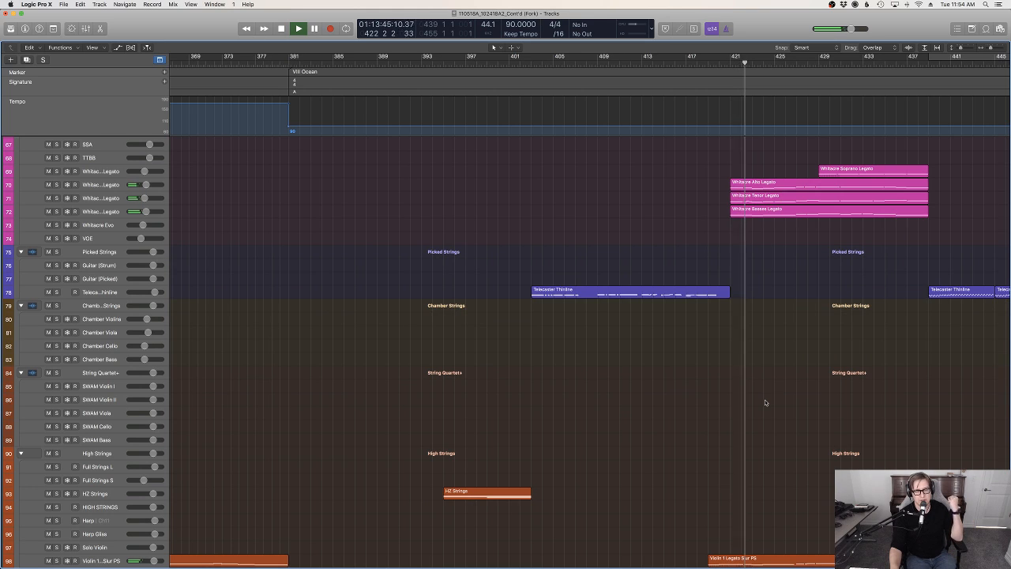
{"action": "scroll", "coordinate": [764, 402], "scroll_direction": "up", "scroll_amount": 10}
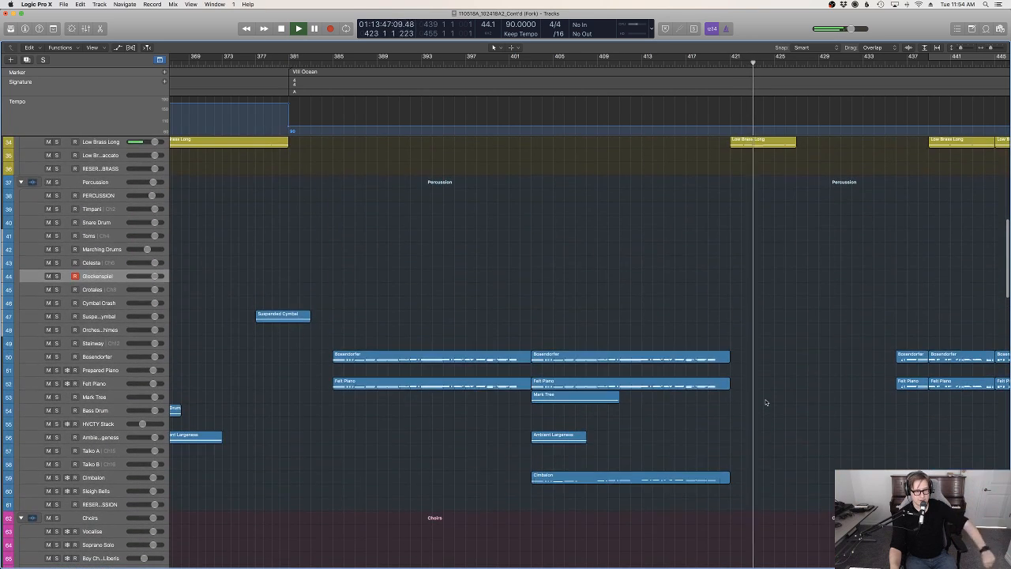
{"action": "scroll", "coordinate": [819, 401], "scroll_direction": "down", "scroll_amount": 3}
{"action": "scroll", "coordinate": [819, 401], "scroll_direction": "down", "scroll_amount": 20}
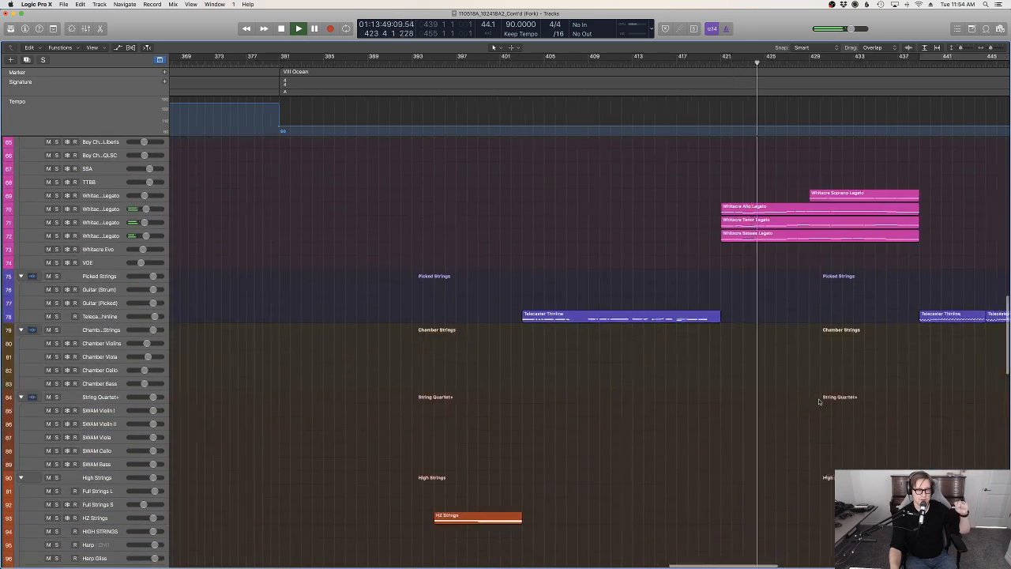
{"action": "scroll", "coordinate": [818, 402], "scroll_direction": "up", "scroll_amount": 20}
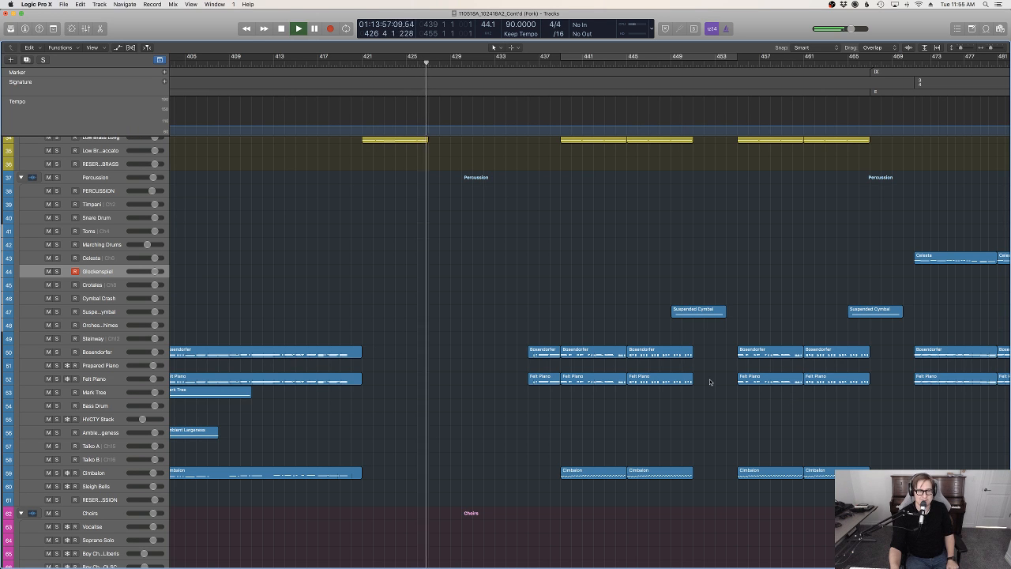
{"action": "scroll", "coordinate": [790, 400], "scroll_direction": "up", "scroll_amount": 20}
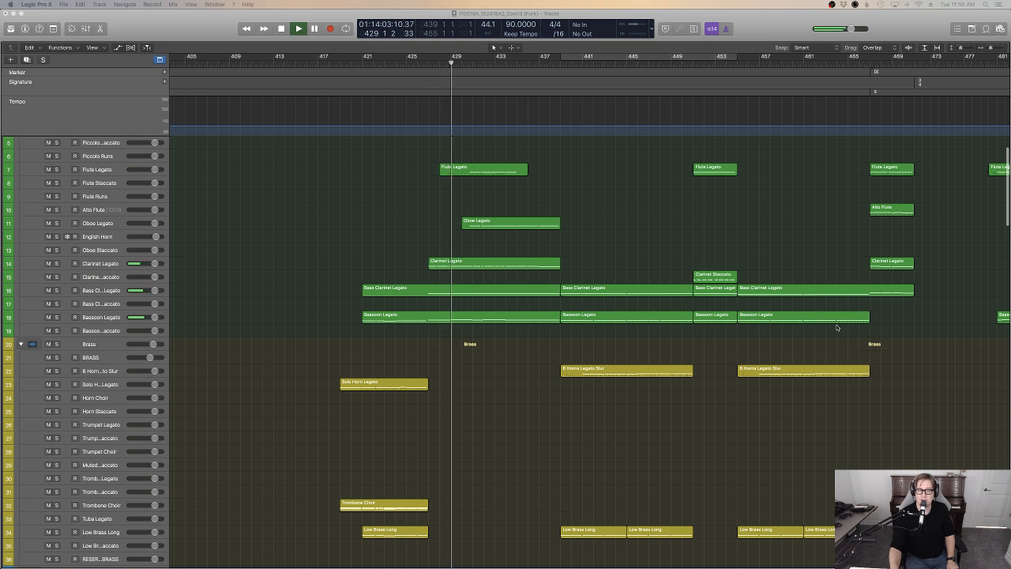
{"action": "scroll", "coordinate": [837, 327], "scroll_direction": "up", "scroll_amount": 3}
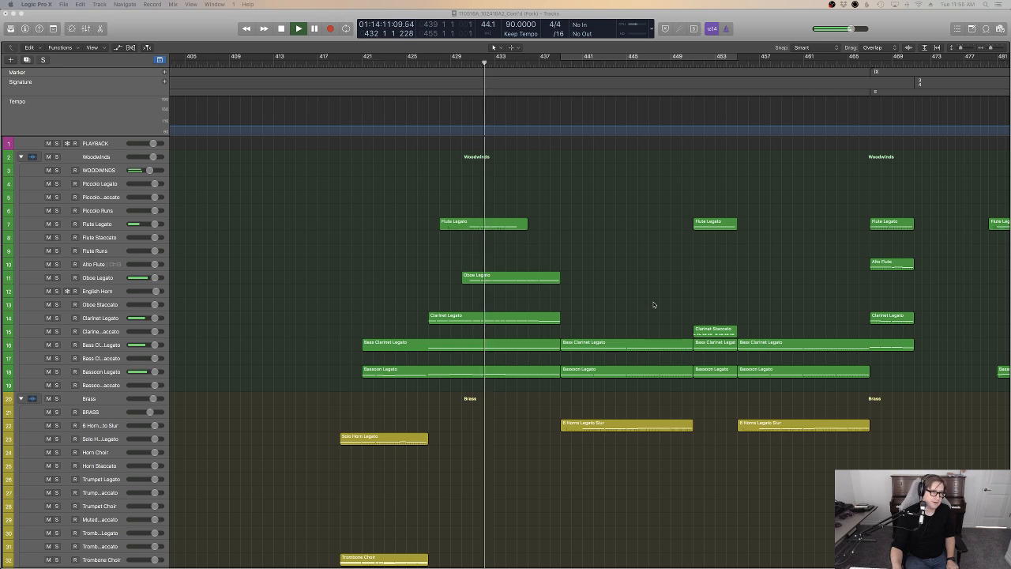
{"action": "scroll", "coordinate": [656, 302], "scroll_direction": "up", "scroll_amount": 1}
{"action": "scroll", "coordinate": [654, 304], "scroll_direction": "left", "scroll_amount": 5}
{"action": "scroll", "coordinate": [654, 304], "scroll_direction": "right", "scroll_amount": 6}
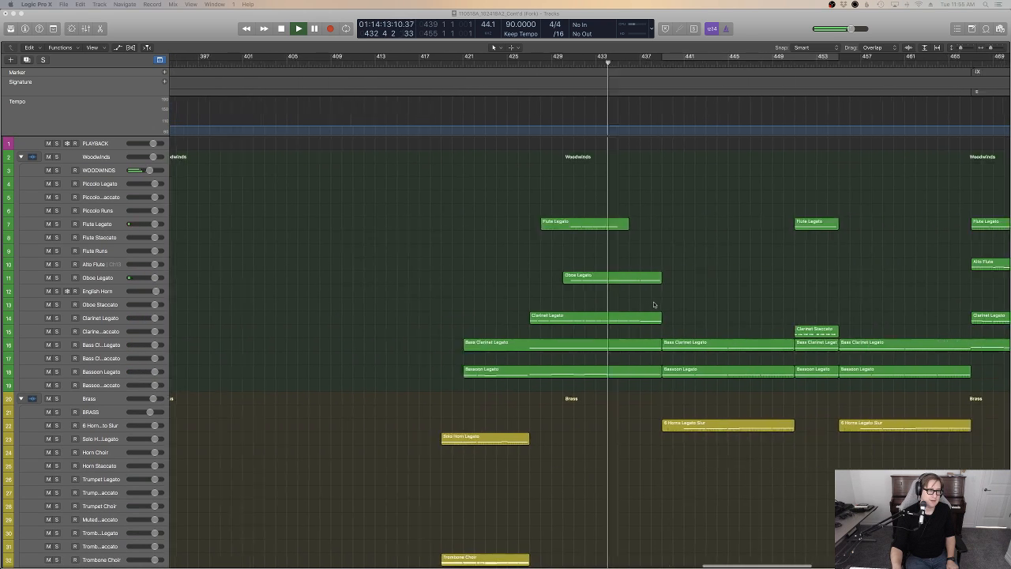
{"action": "scroll", "coordinate": [650, 303], "scroll_direction": "left", "scroll_amount": 10}
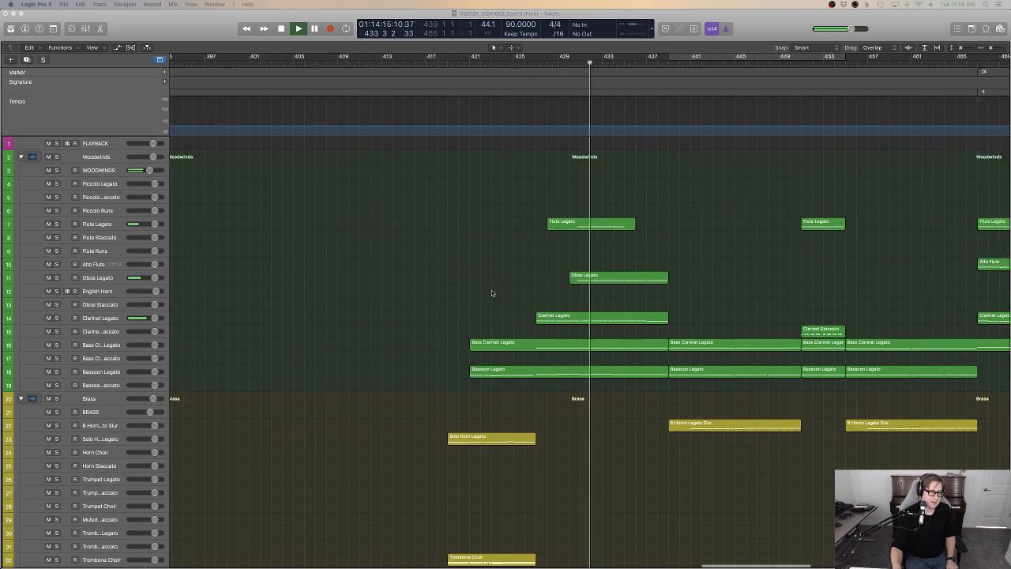
{"action": "scroll", "coordinate": [649, 303], "scroll_direction": "right", "scroll_amount": 10}
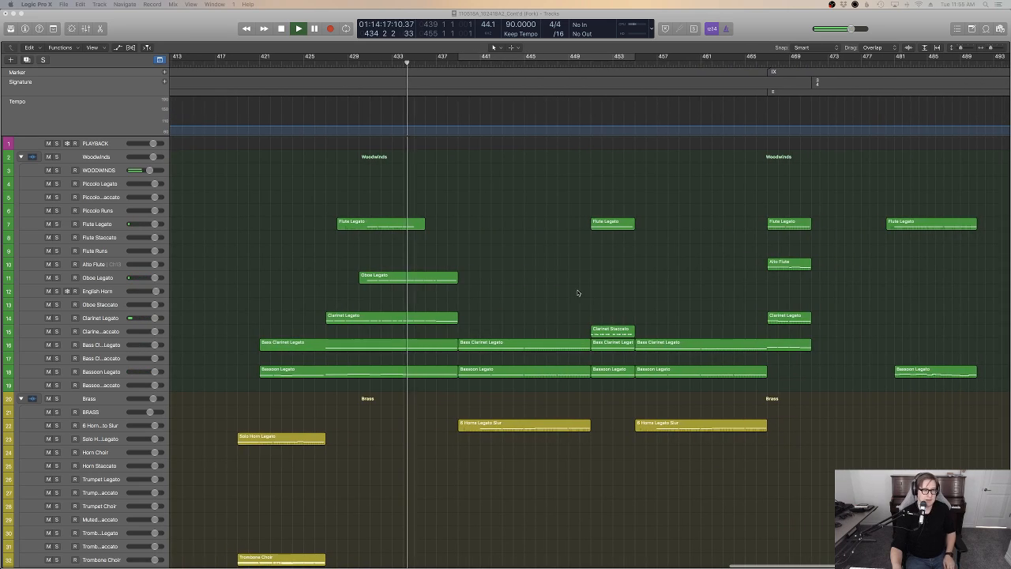
Examine how the horns, low brass, pianos, Cimbalon, Telecaster and high strings are layered from bar 439 to bar 451 during playback
{"action": "scroll", "coordinate": [490, 285], "scroll_direction": "down", "scroll_amount": 6}
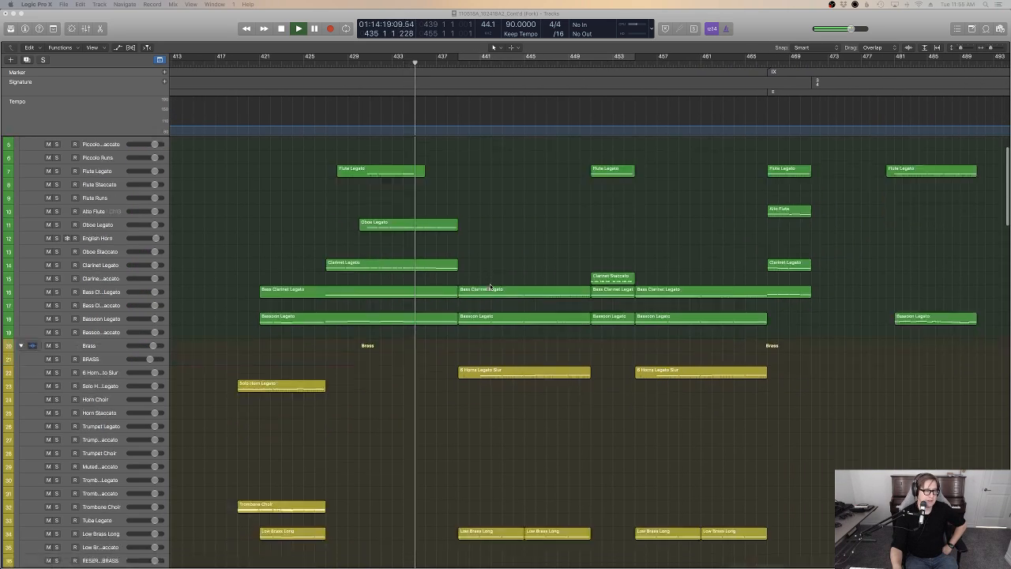
{"action": "scroll", "coordinate": [490, 286], "scroll_direction": "down", "scroll_amount": 14}
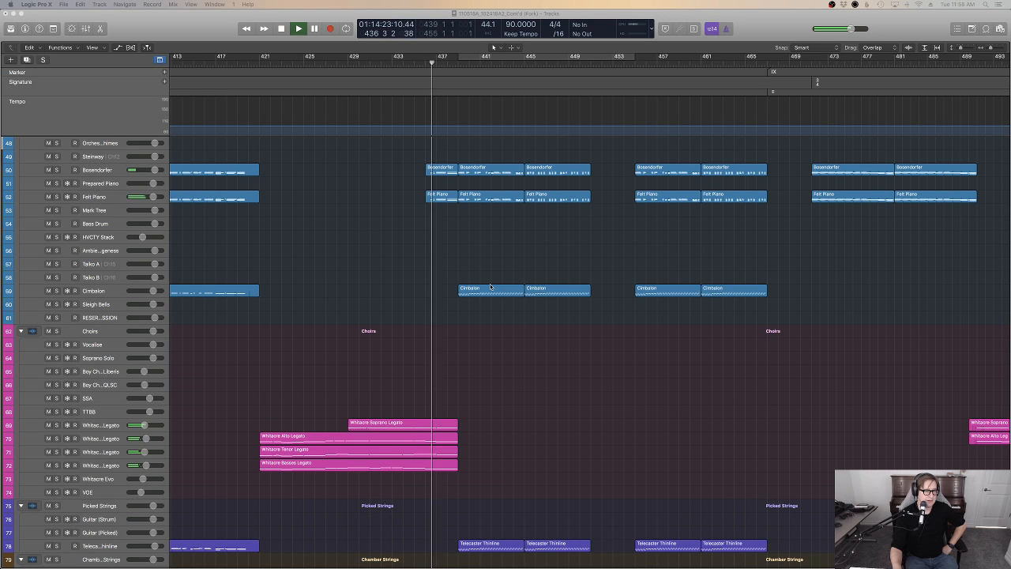
{"action": "scroll", "coordinate": [490, 286], "scroll_direction": "up", "scroll_amount": 20}
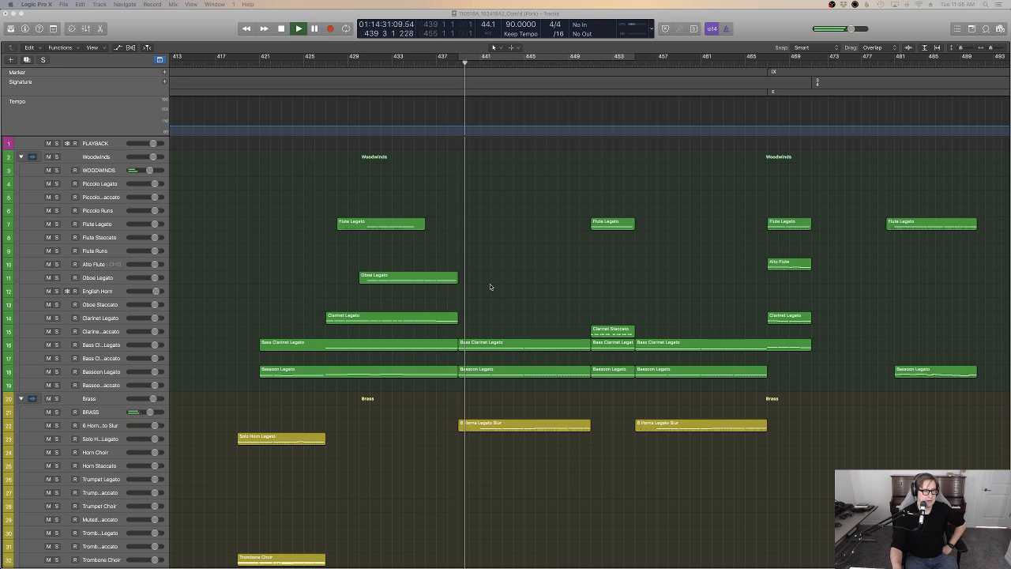
{"action": "scroll", "coordinate": [643, 303], "scroll_direction": "right", "scroll_amount": 5}
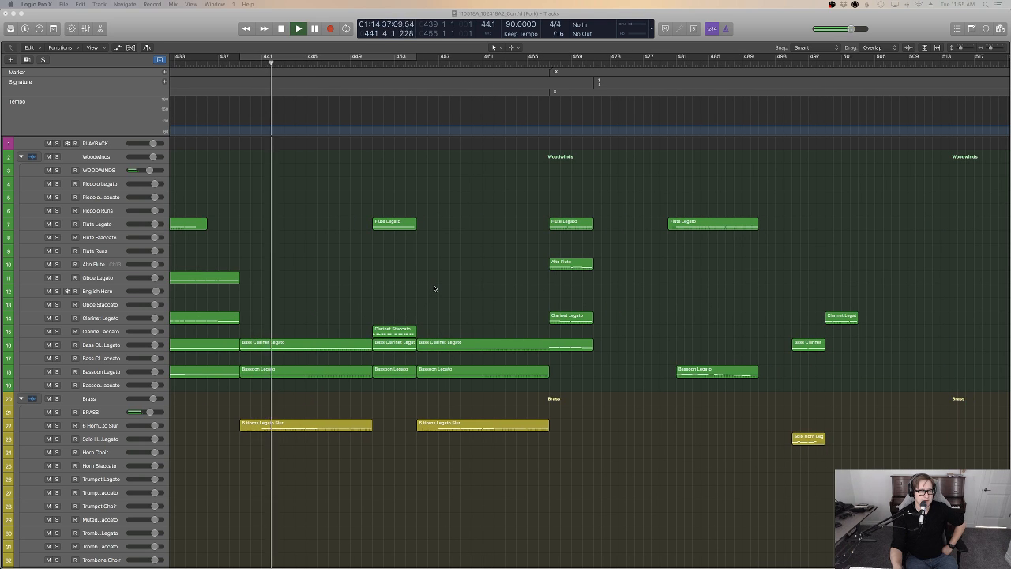
{"action": "scroll", "coordinate": [434, 289], "scroll_direction": "down", "scroll_amount": 5}
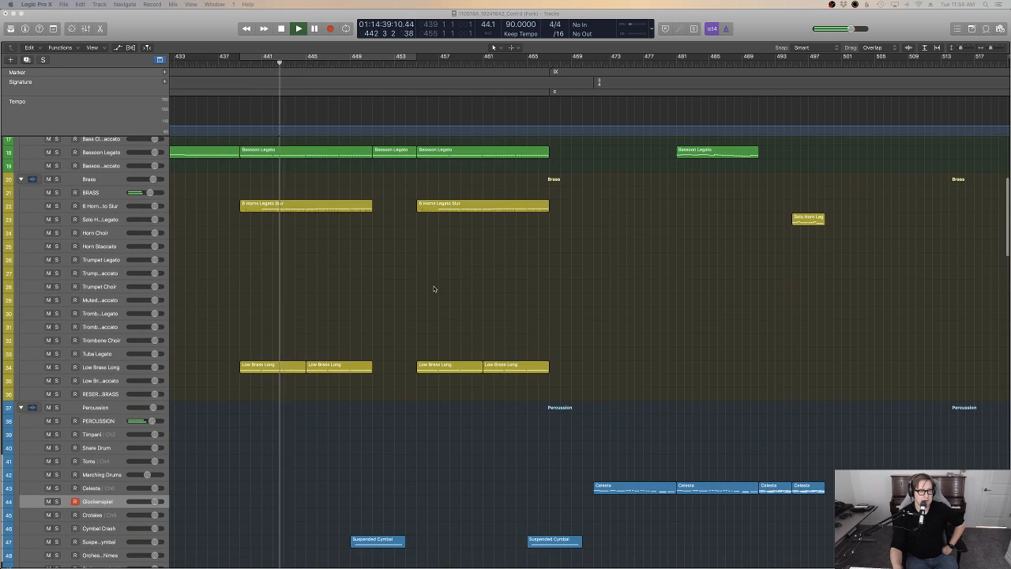
{"action": "scroll", "coordinate": [436, 289], "scroll_direction": "left", "scroll_amount": 5}
{"action": "scroll", "coordinate": [438, 289], "scroll_direction": "up", "scroll_amount": 6}
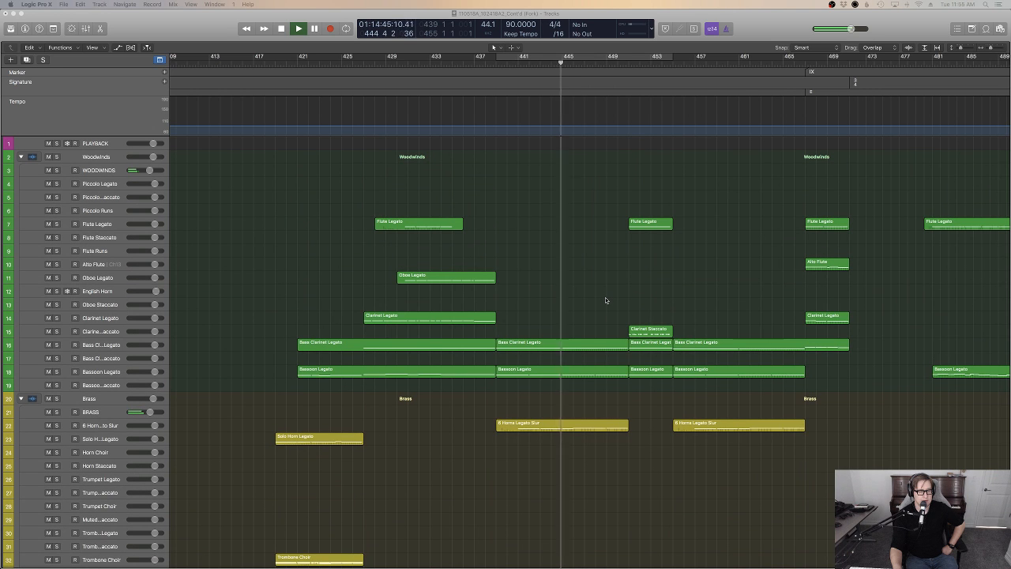
{"action": "scroll", "coordinate": [605, 299], "scroll_direction": "down", "scroll_amount": 2}
{"action": "scroll", "coordinate": [607, 301], "scroll_direction": "down", "scroll_amount": 15}
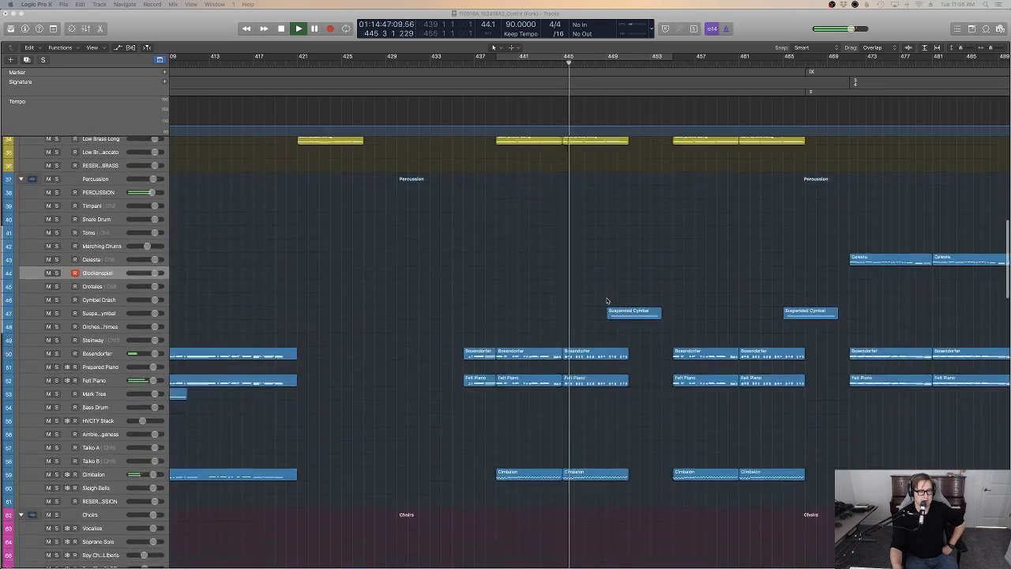
{"action": "scroll", "coordinate": [607, 300], "scroll_direction": "down", "scroll_amount": 8}
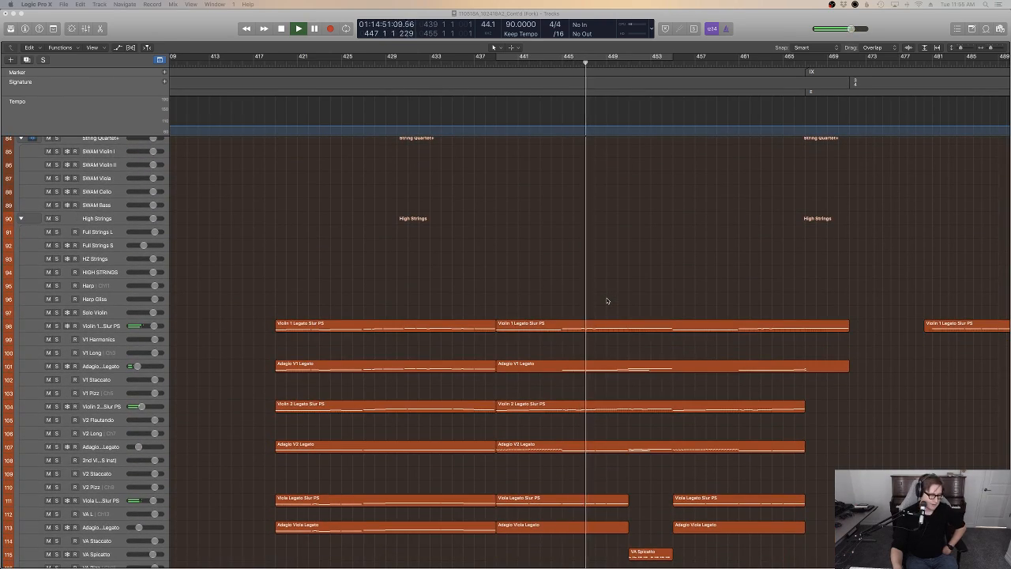
{"action": "scroll", "coordinate": [607, 300], "scroll_direction": "up", "scroll_amount": 16}
{"action": "scroll", "coordinate": [622, 308], "scroll_direction": "up", "scroll_amount": 20}
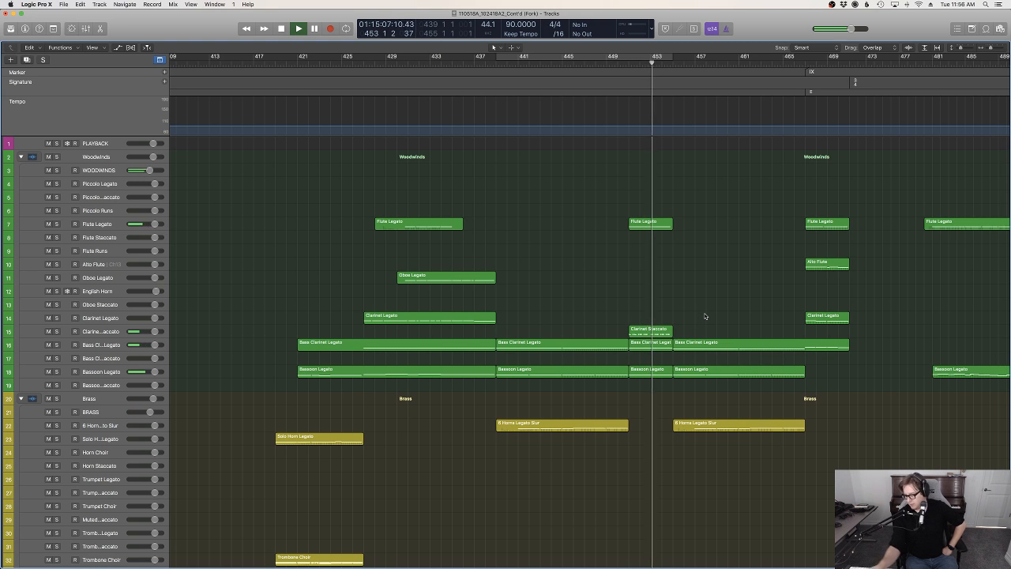
Compare the scoring of bars 455 to 467 with the bar 439 passage across woodwinds, brass, pianos, Cimbalon, Telecaster and strings during playback
{"action": "scroll", "coordinate": [705, 316], "scroll_direction": "left", "scroll_amount": 3}
{"action": "scroll", "coordinate": [751, 316], "scroll_direction": "down", "scroll_amount": 15}
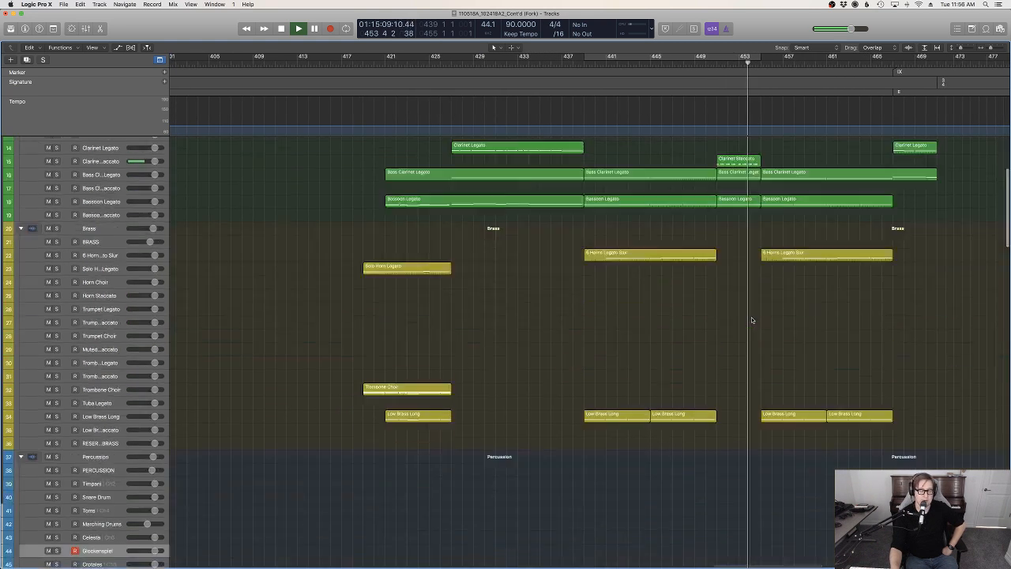
{"action": "scroll", "coordinate": [752, 319], "scroll_direction": "down", "scroll_amount": 10}
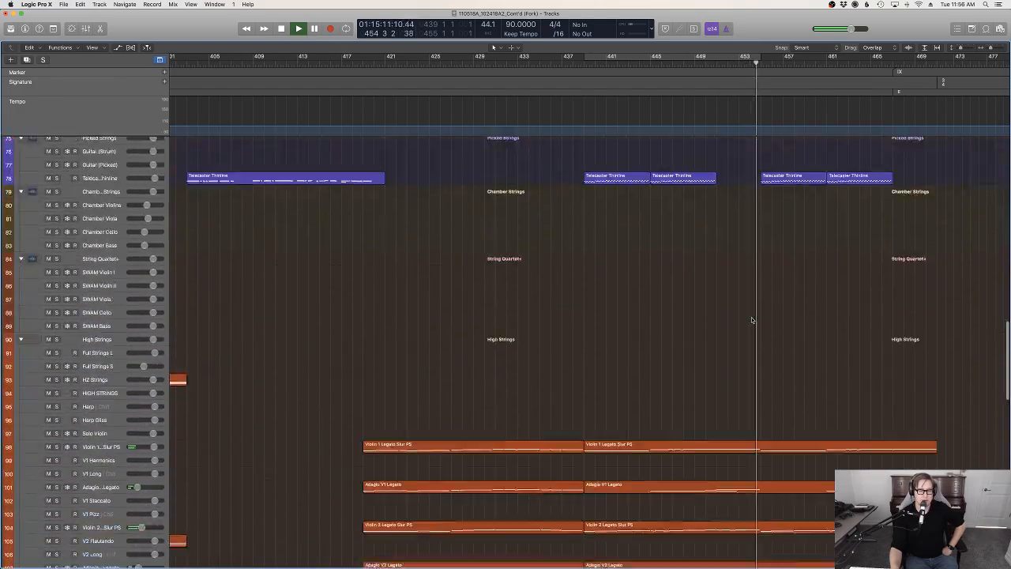
{"action": "scroll", "coordinate": [752, 319], "scroll_direction": "up", "scroll_amount": 8}
{"action": "scroll", "coordinate": [752, 319], "scroll_direction": "up", "scroll_amount": 10}
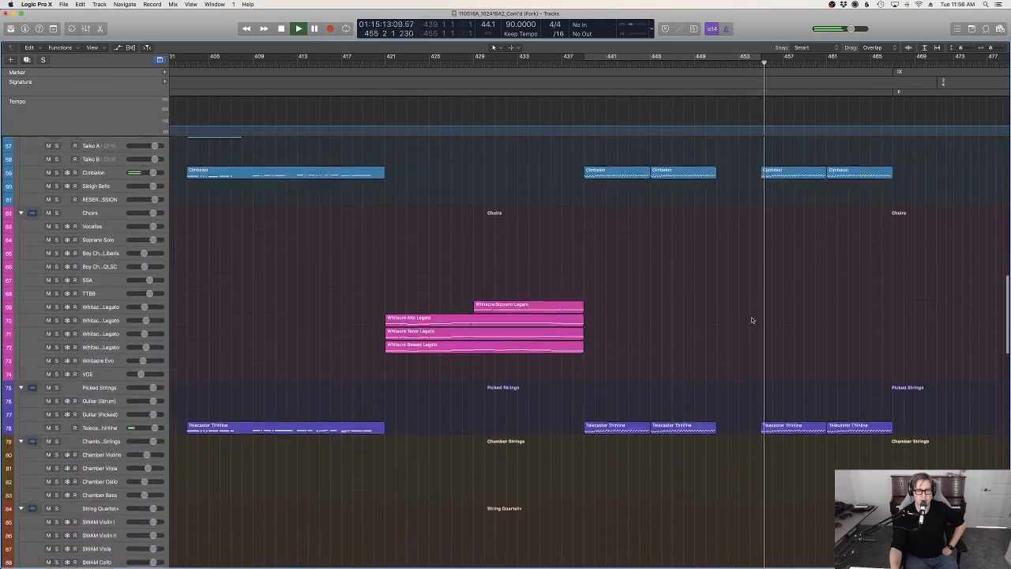
{"action": "scroll", "coordinate": [751, 320], "scroll_direction": "up", "scroll_amount": 8}
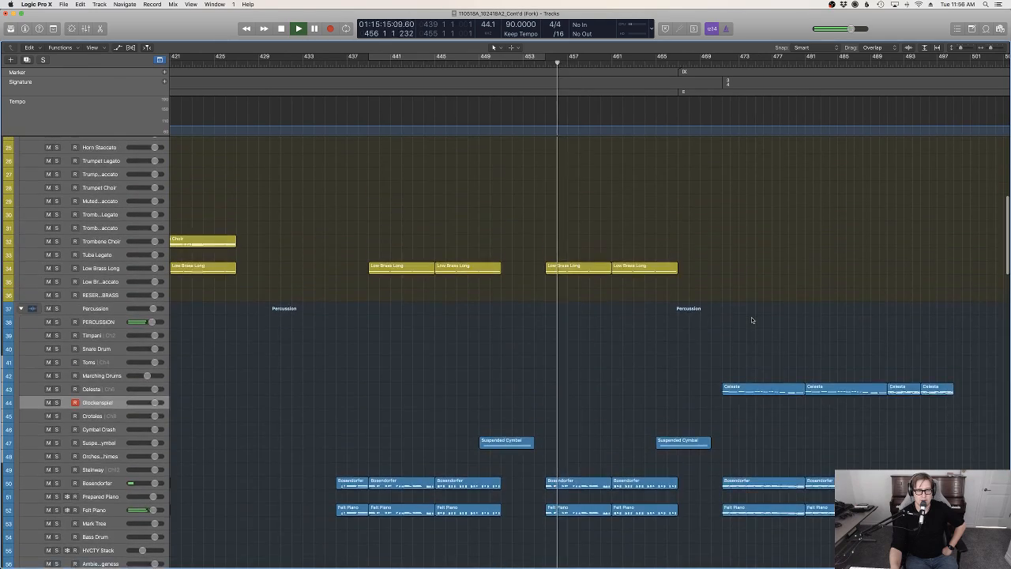
{"action": "scroll", "coordinate": [751, 320], "scroll_direction": "up", "scroll_amount": 2}
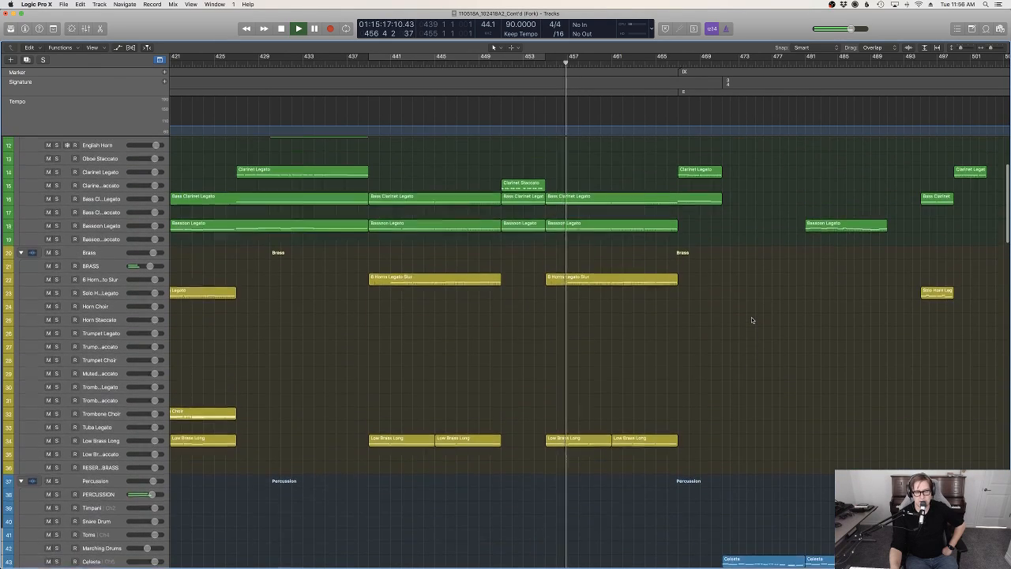
{"action": "scroll", "coordinate": [751, 319], "scroll_direction": "up", "scroll_amount": 5}
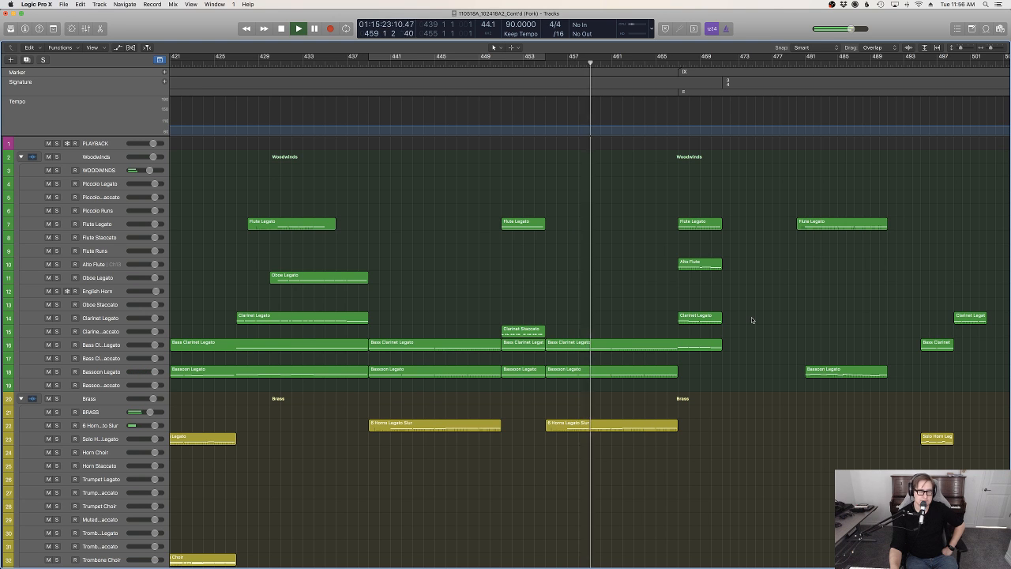
{"action": "scroll", "coordinate": [752, 319], "scroll_direction": "down", "scroll_amount": 1}
{"action": "scroll", "coordinate": [752, 319], "scroll_direction": "up", "scroll_amount": 1}
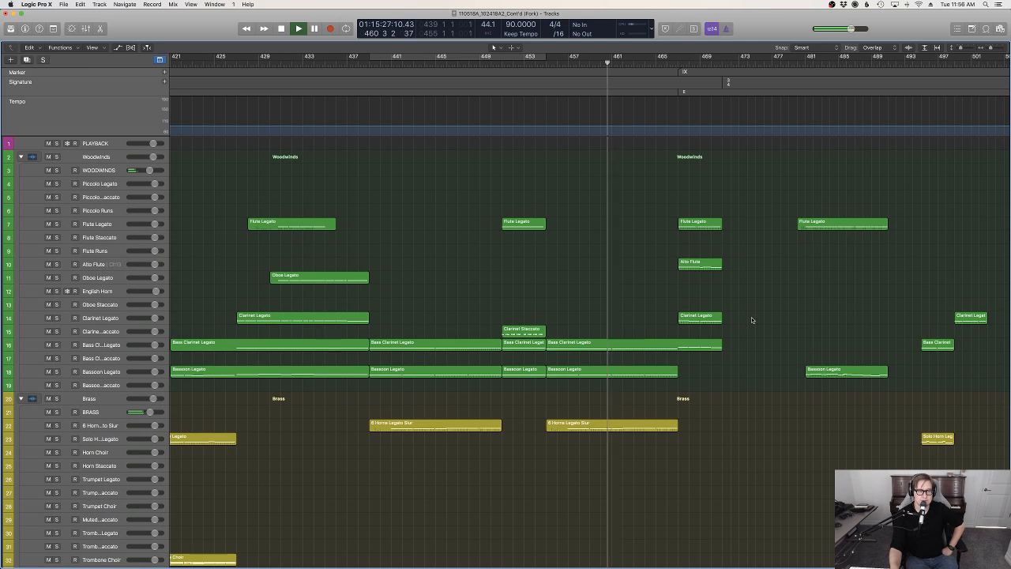
{"action": "scroll", "coordinate": [751, 319], "scroll_direction": "down", "scroll_amount": 2}
{"action": "scroll", "coordinate": [752, 319], "scroll_direction": "down", "scroll_amount": 20}
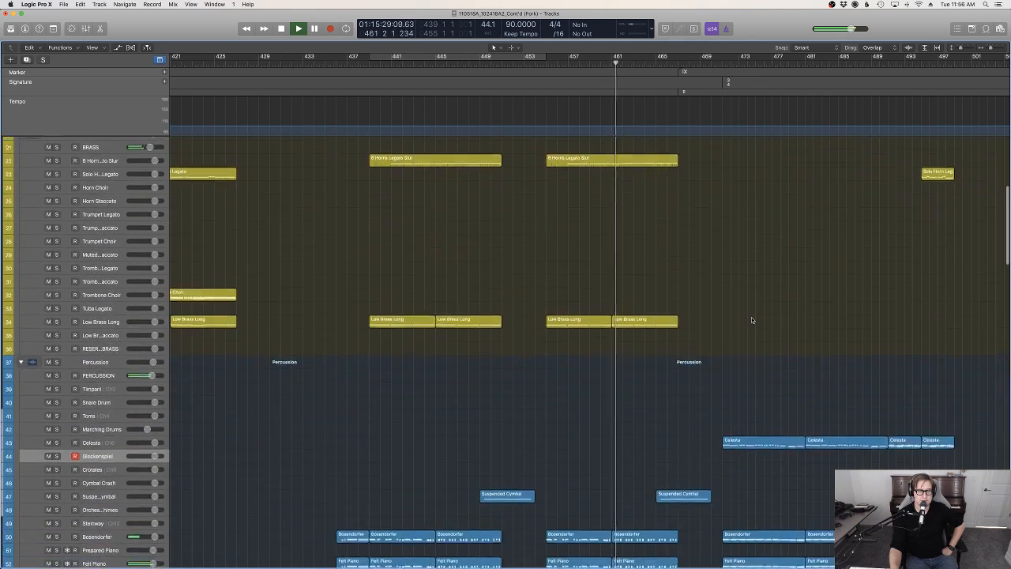
{"action": "scroll", "coordinate": [752, 319], "scroll_direction": "down", "scroll_amount": 3}
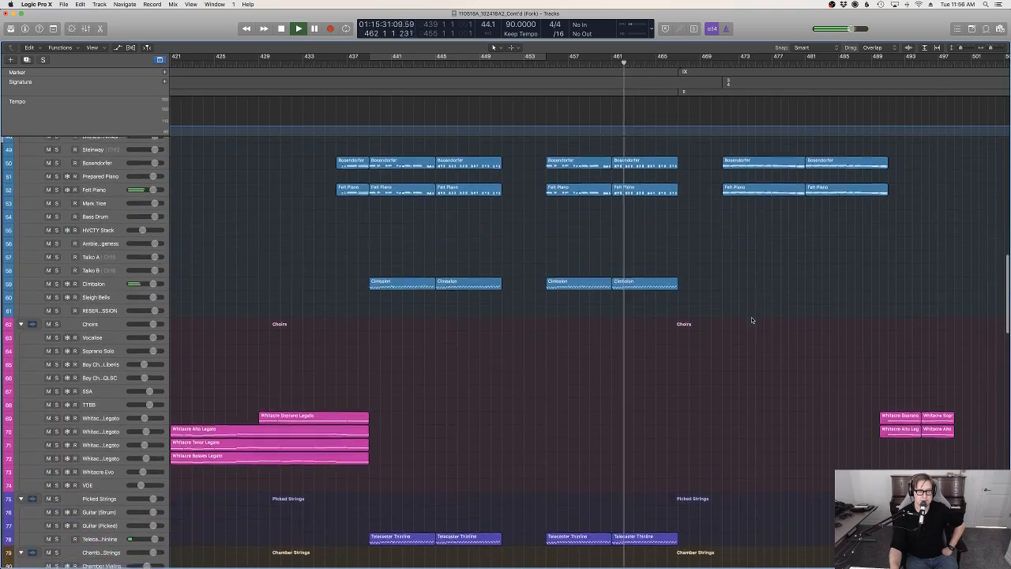
{"action": "scroll", "coordinate": [751, 319], "scroll_direction": "down", "scroll_amount": 20}
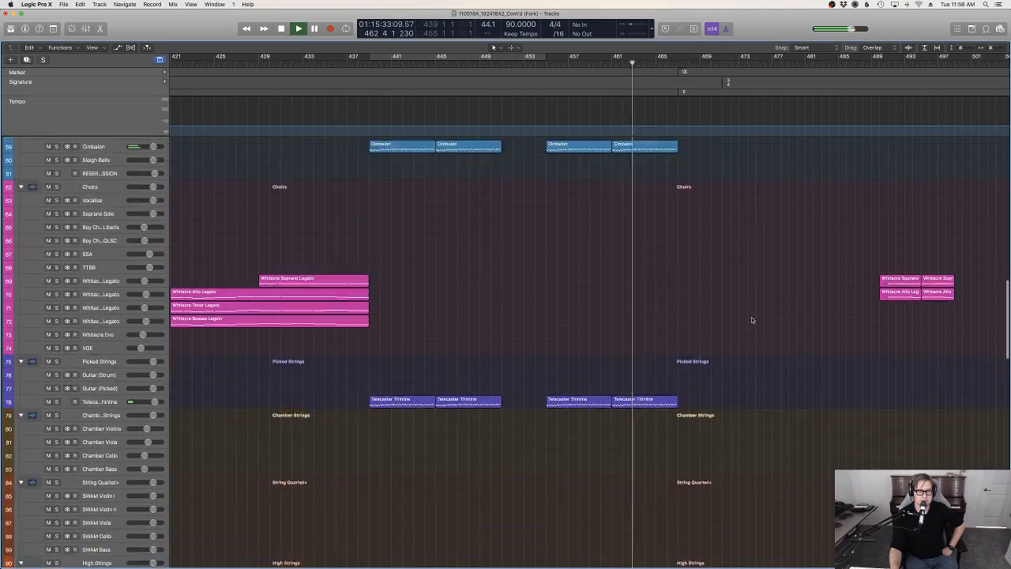
{"action": "scroll", "coordinate": [752, 320], "scroll_direction": "up", "scroll_amount": 20}
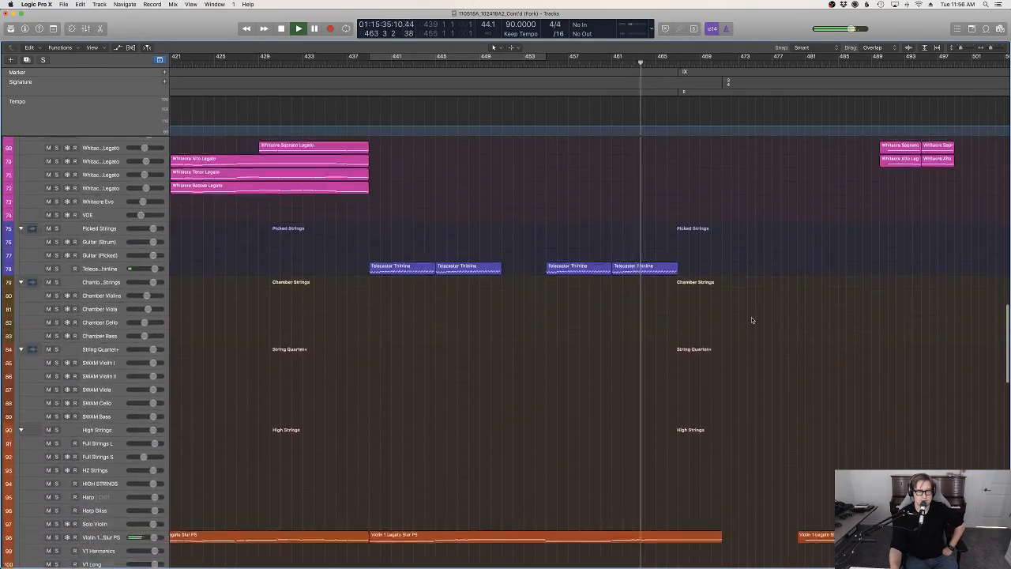
Examine how the woodwinds, horn, Celesta and pianos are layered from bar 467 to bar 502 during playback
{"action": "scroll", "coordinate": [751, 319], "scroll_direction": "up", "scroll_amount": 3}
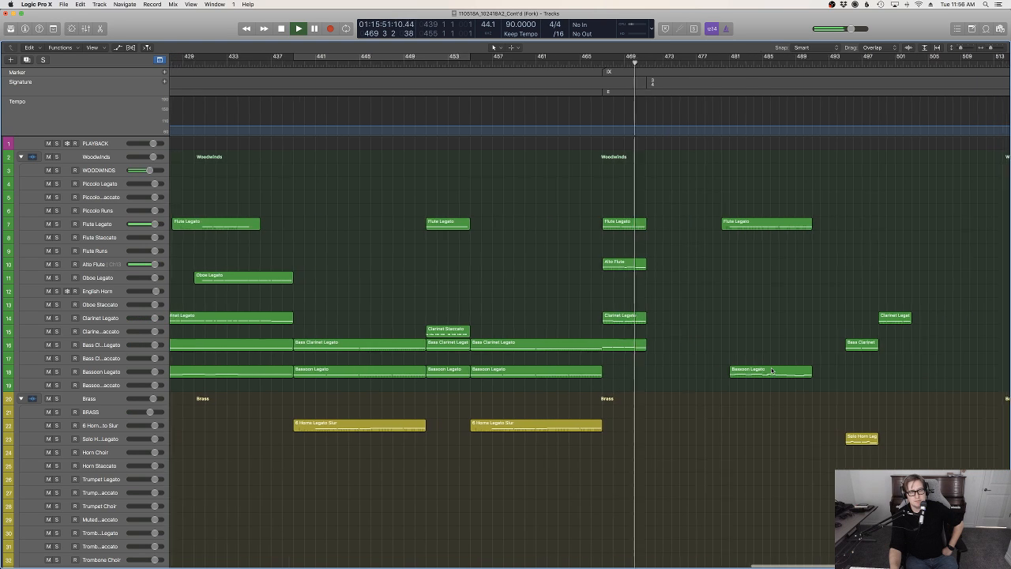
{"action": "scroll", "coordinate": [773, 371], "scroll_direction": "right", "scroll_amount": 1}
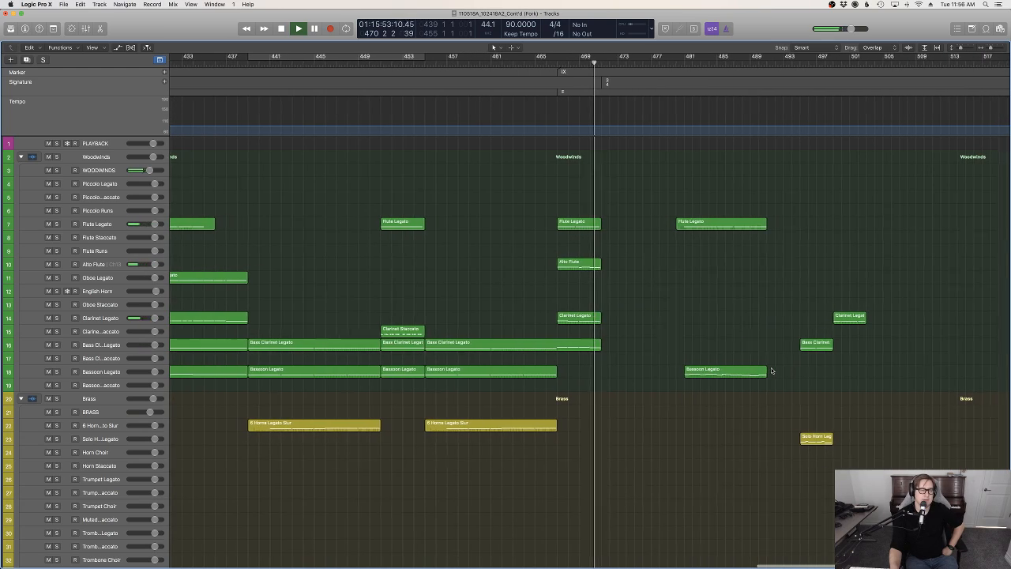
{"action": "scroll", "coordinate": [773, 370], "scroll_direction": "up", "scroll_amount": 1}
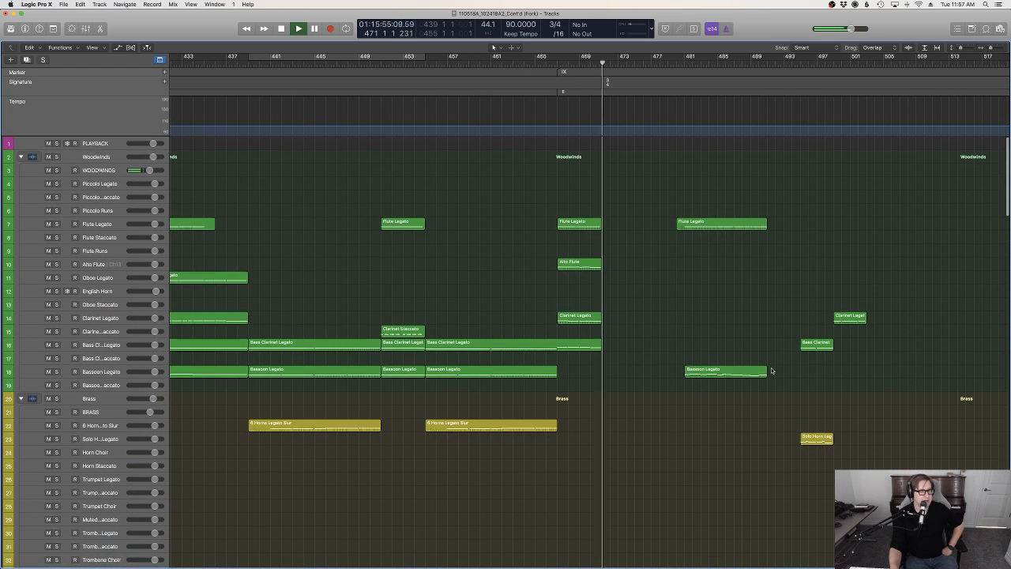
{"action": "scroll", "coordinate": [772, 371], "scroll_direction": "down", "scroll_amount": 10}
{"action": "scroll", "coordinate": [772, 370], "scroll_direction": "up", "scroll_amount": 6}
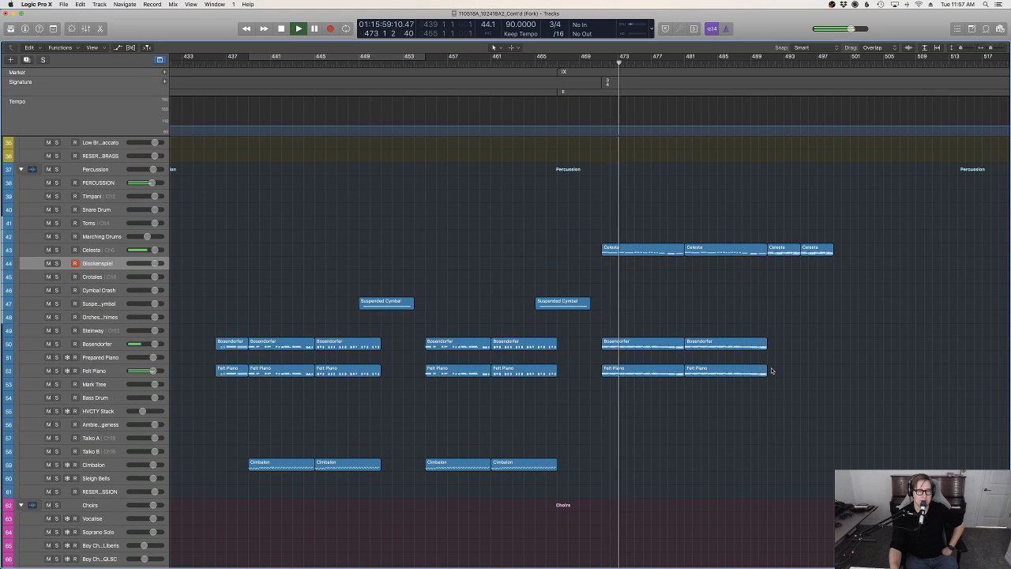
{"action": "scroll", "coordinate": [772, 371], "scroll_direction": "up", "scroll_amount": 10}
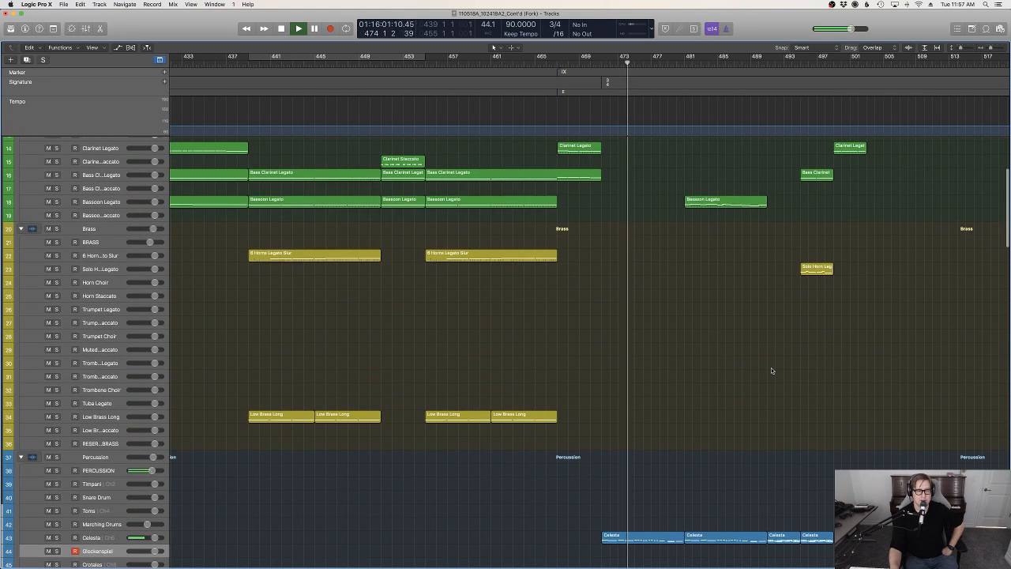
{"action": "scroll", "coordinate": [772, 370], "scroll_direction": "up", "scroll_amount": 5}
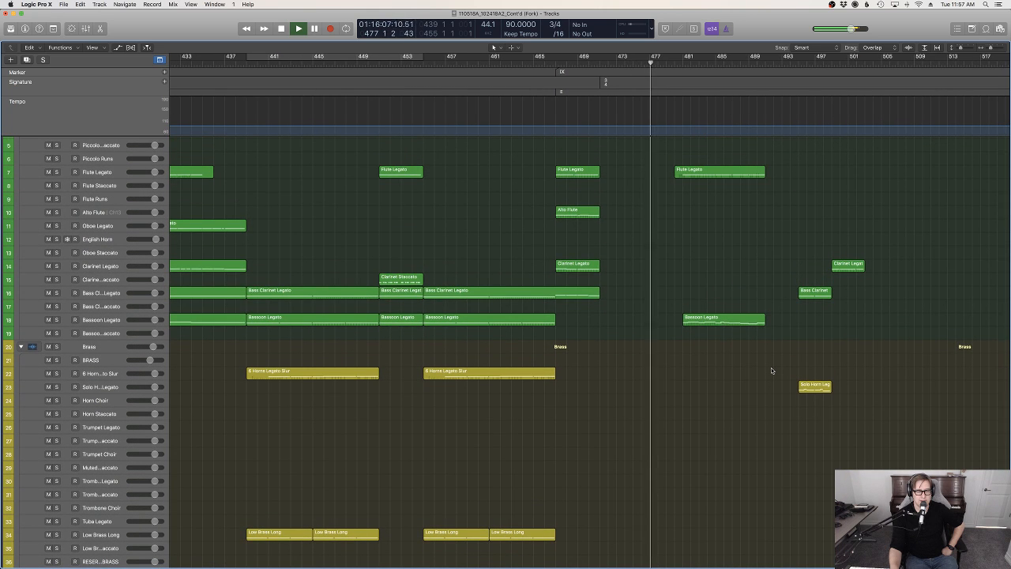
{"action": "scroll", "coordinate": [772, 371], "scroll_direction": "down", "scroll_amount": 8}
{"action": "scroll", "coordinate": [772, 370], "scroll_direction": "down", "scroll_amount": 2}
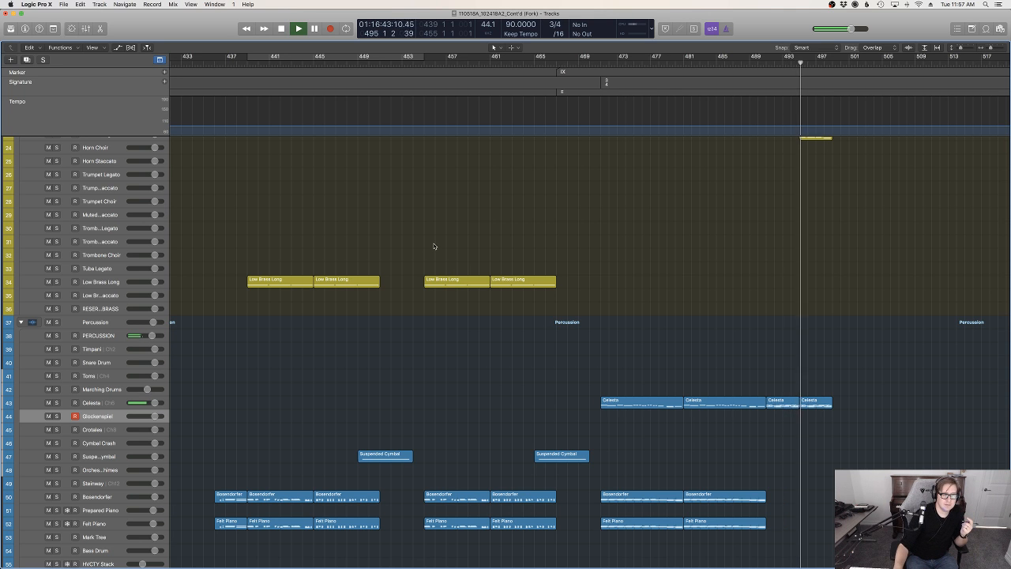
{"action": "scroll", "coordinate": [821, 310], "scroll_direction": "up", "scroll_amount": 10}
{"action": "scroll", "coordinate": [829, 310], "scroll_direction": "right", "scroll_amount": 4}
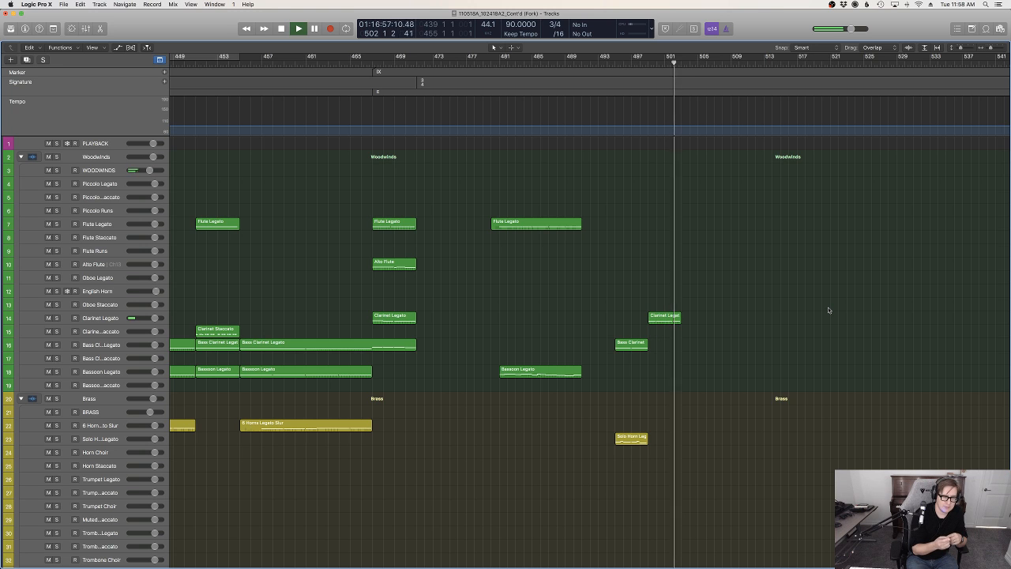
Stop playback at bar 503, review the brass and percussion regions of section IX, and restart playback from bar 471
{"action": "scroll", "coordinate": [821, 312], "scroll_direction": "down", "scroll_amount": 10}
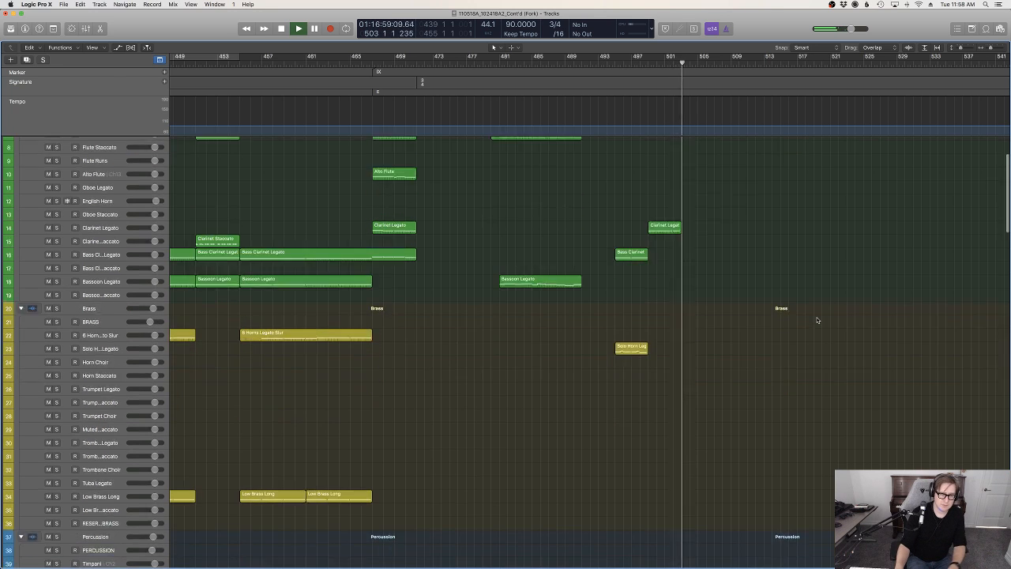
{"action": "scroll", "coordinate": [817, 312], "scroll_direction": "up", "scroll_amount": 5}
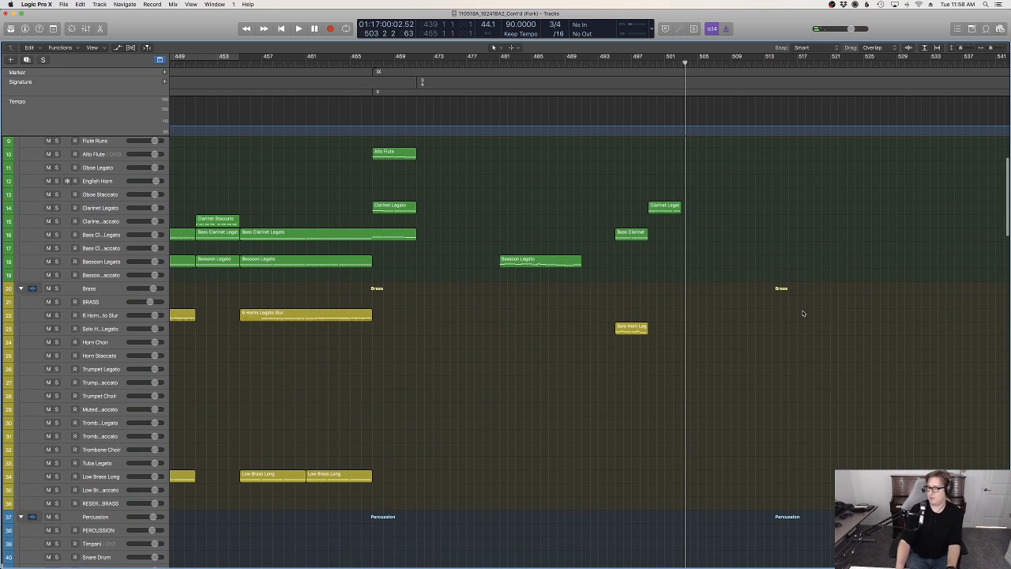
{"action": "scroll", "coordinate": [803, 313], "scroll_direction": "down", "scroll_amount": 10}
{"action": "scroll", "coordinate": [764, 308], "scroll_direction": "up", "scroll_amount": 3}
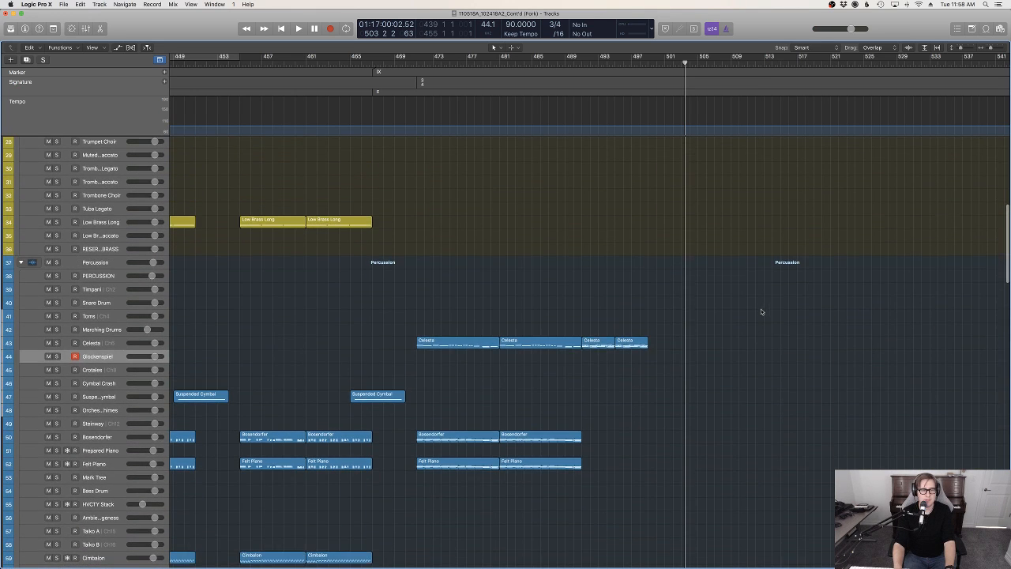
{"action": "scroll", "coordinate": [761, 312], "scroll_direction": "up", "scroll_amount": 15}
{"action": "scroll", "coordinate": [575, 244], "scroll_direction": "down", "scroll_amount": 9}
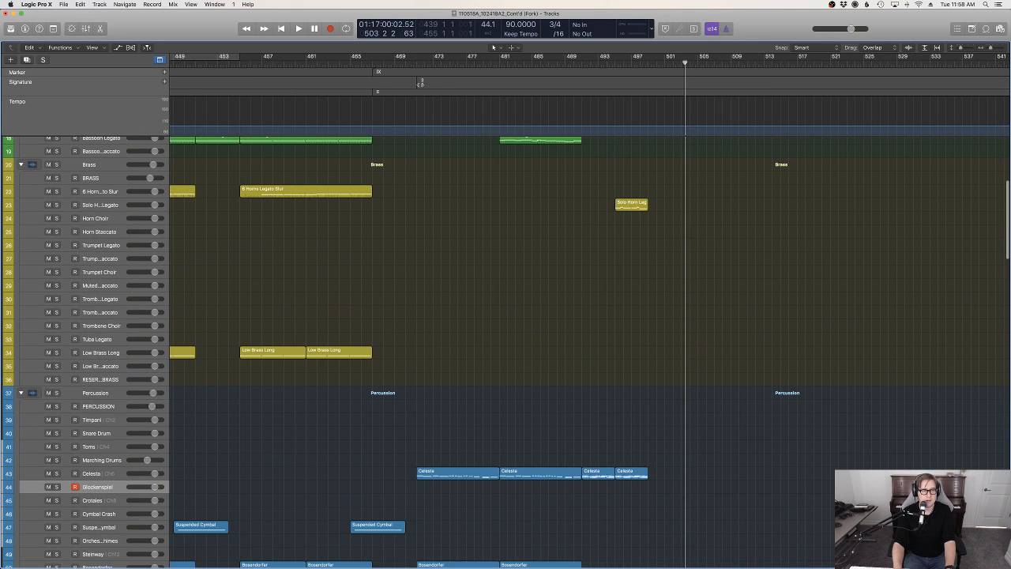
{"action": "left_click", "coordinate": [411, 64]}
{"action": "key", "text": "space"}
{"action": "scroll", "coordinate": [577, 291], "scroll_direction": "down", "scroll_amount": 4}
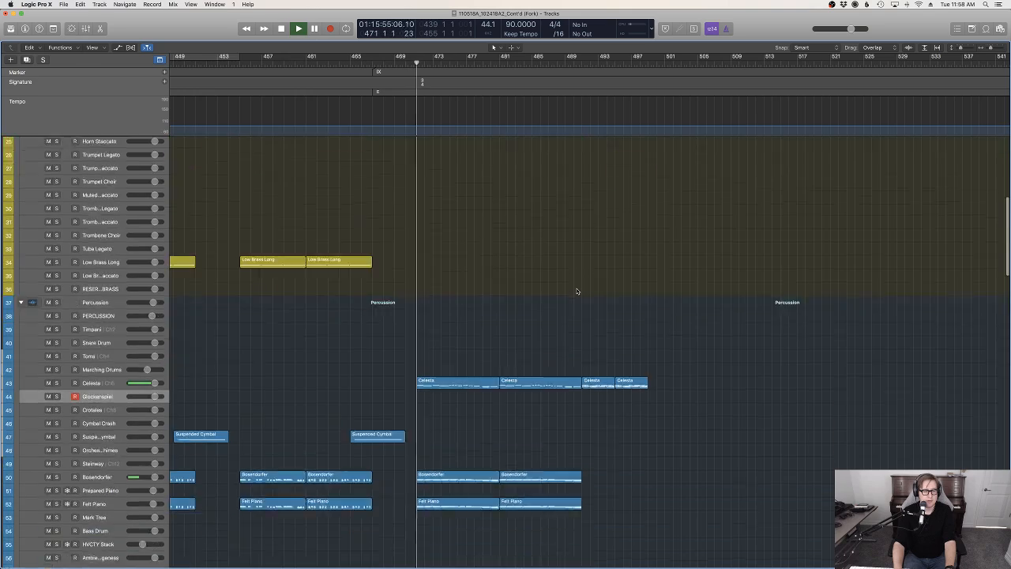
Copy the Celesta, Bosendorfer and Felt Piano regions that start at bar 471 to bar 503
{"action": "scroll", "coordinate": [577, 292], "scroll_direction": "down", "scroll_amount": 5}
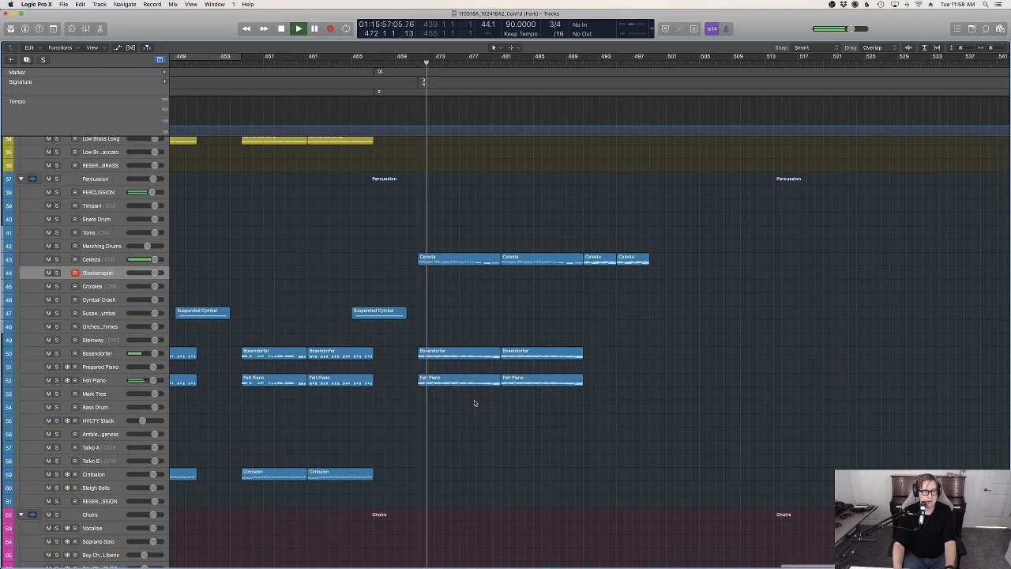
{"action": "scroll", "coordinate": [636, 392], "scroll_direction": "down", "scroll_amount": 20}
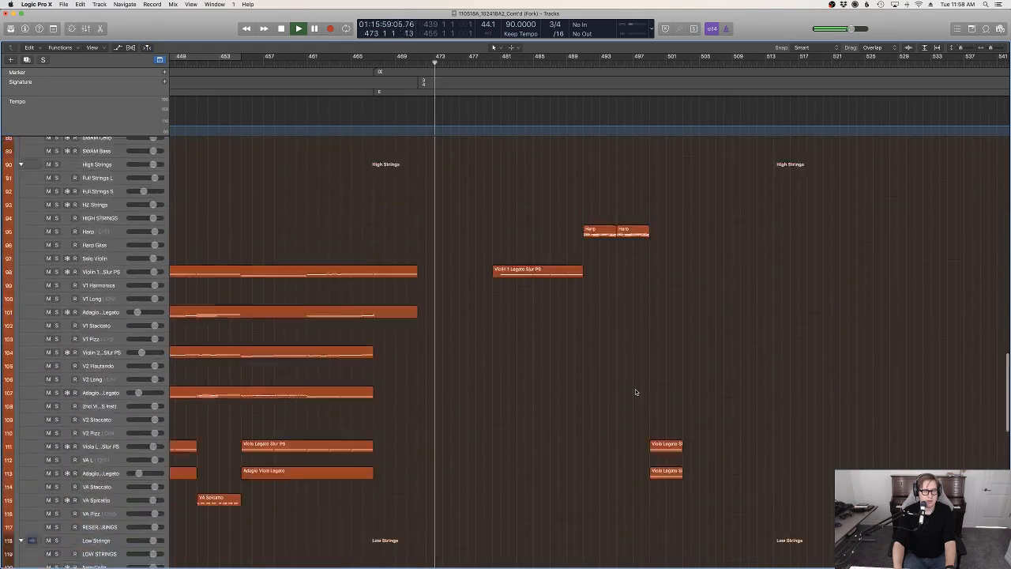
{"action": "scroll", "coordinate": [635, 391], "scroll_direction": "up", "scroll_amount": 20}
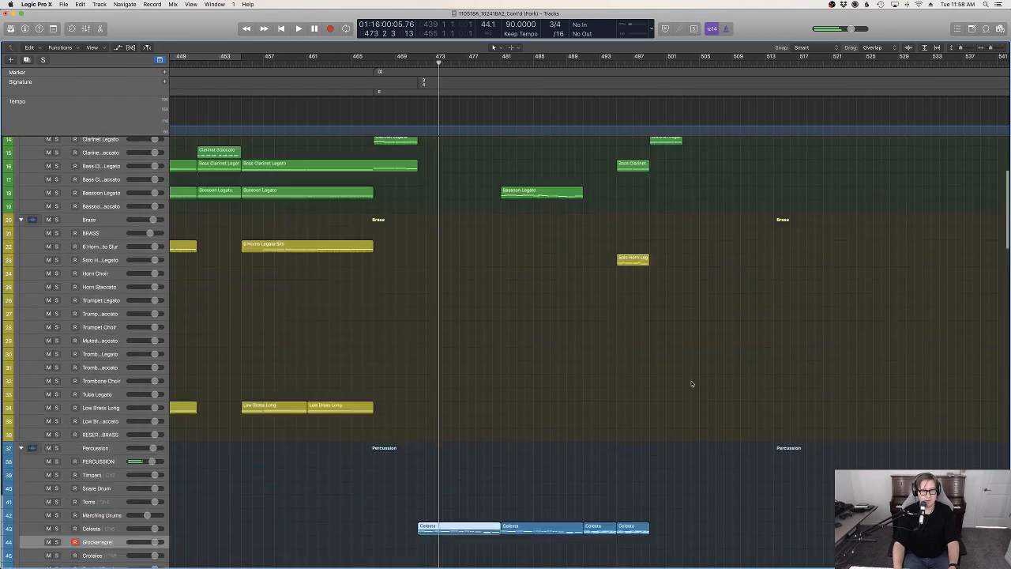
{"action": "scroll", "coordinate": [691, 384], "scroll_direction": "up", "scroll_amount": 7}
{"action": "left_click", "coordinate": [684, 63]}
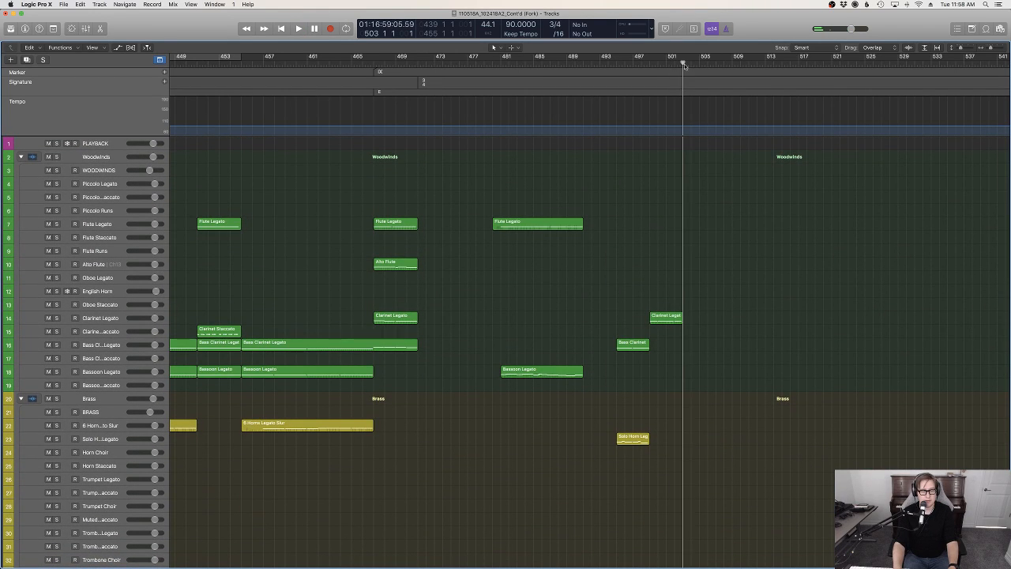
{"action": "key", "text": "shift+period"}
Replay from bar 471 and examine how the Celesta, pianos, celli and basses are layered up to bar 481
{"action": "left_click", "coordinate": [448, 65]}
{"action": "scroll", "coordinate": [434, 71], "scroll_direction": "down", "scroll_amount": 15}
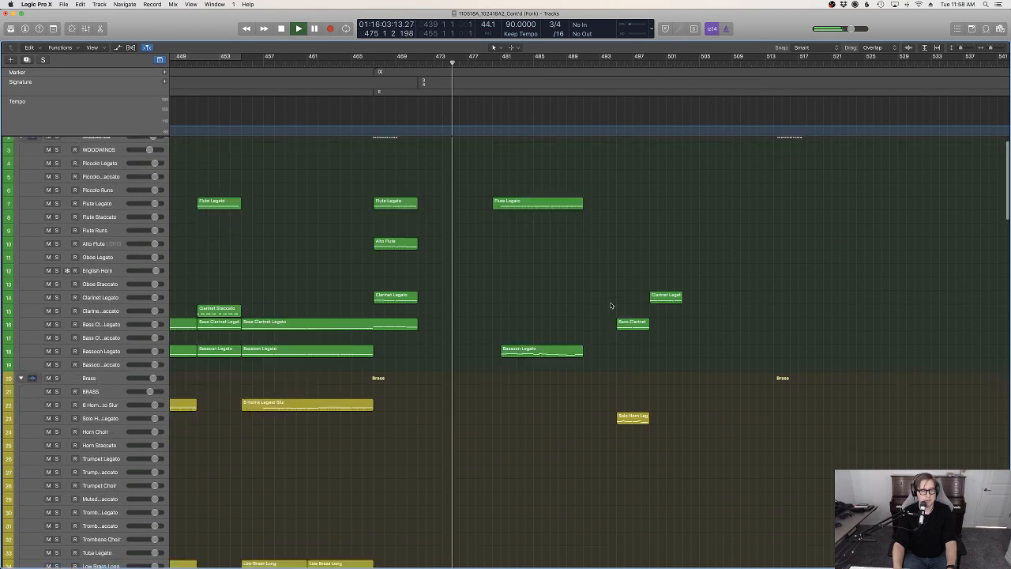
{"action": "left_click", "coordinate": [417, 65]}
{"action": "key", "text": "space"}
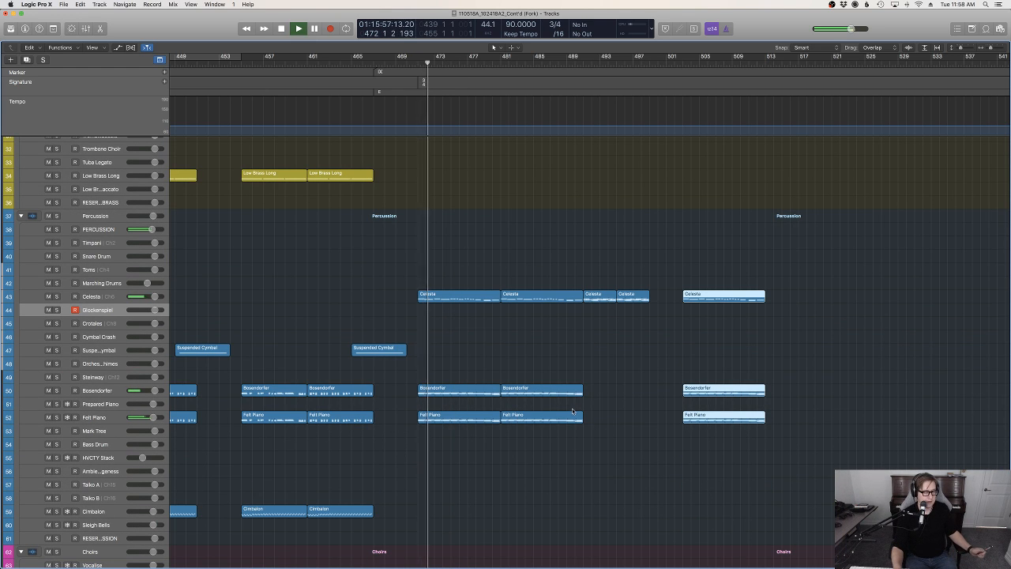
{"action": "scroll", "coordinate": [598, 411], "scroll_direction": "up", "scroll_amount": 5}
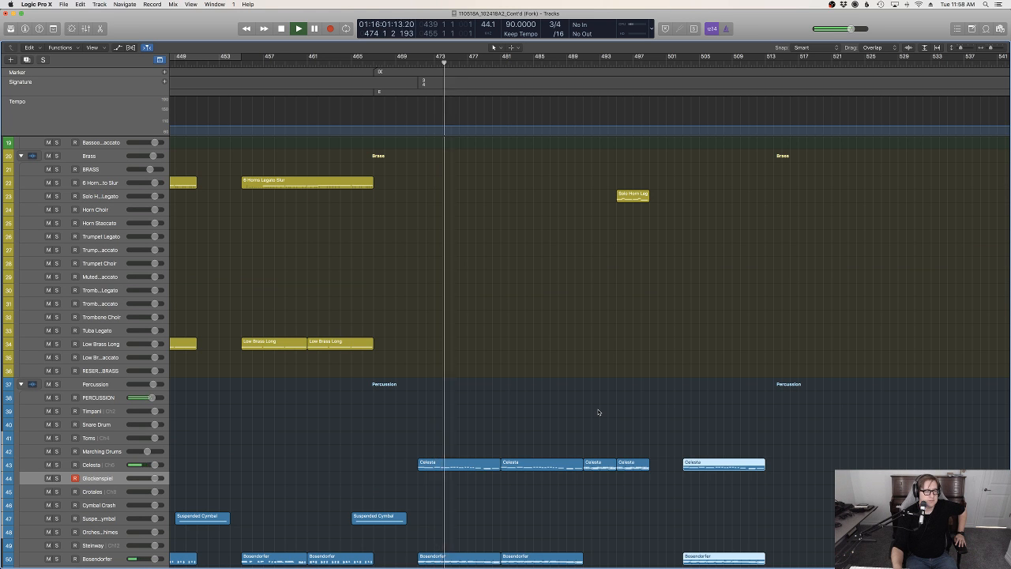
{"action": "scroll", "coordinate": [598, 411], "scroll_direction": "down", "scroll_amount": 12}
{"action": "scroll", "coordinate": [598, 408], "scroll_direction": "down", "scroll_amount": 12}
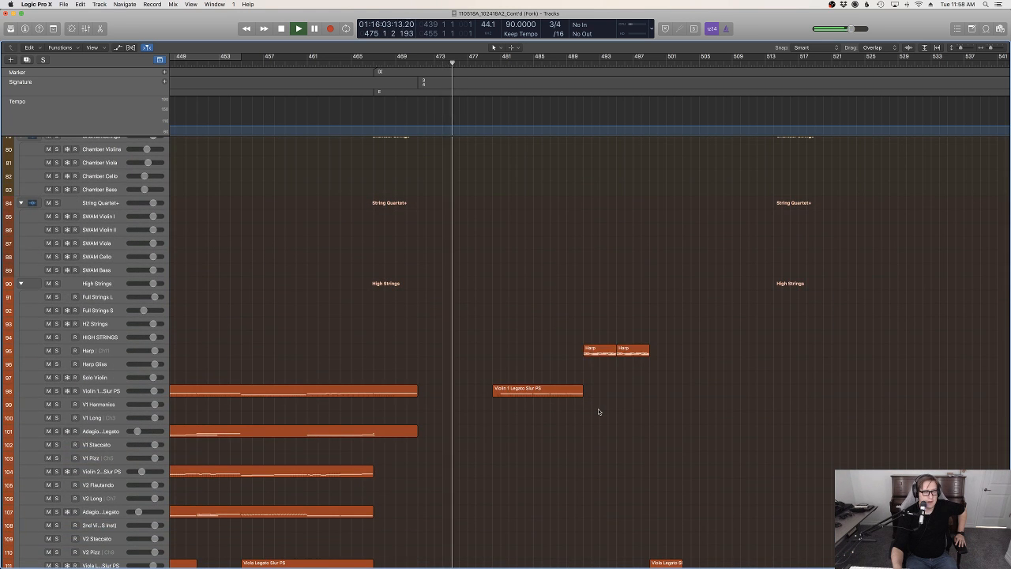
{"action": "scroll", "coordinate": [598, 409], "scroll_direction": "down", "scroll_amount": 4}
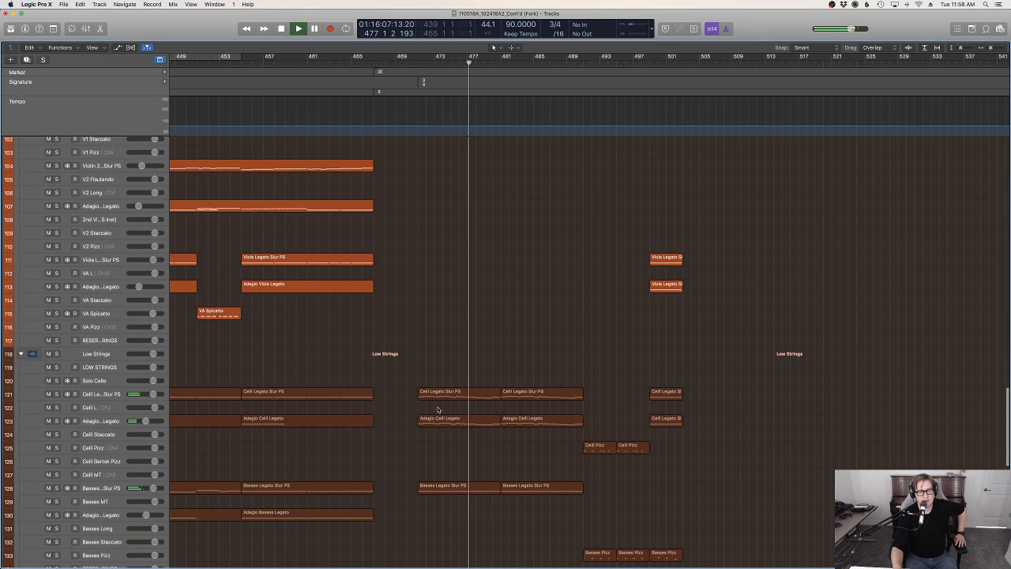
{"action": "scroll", "coordinate": [476, 443], "scroll_direction": "right", "scroll_amount": 1}
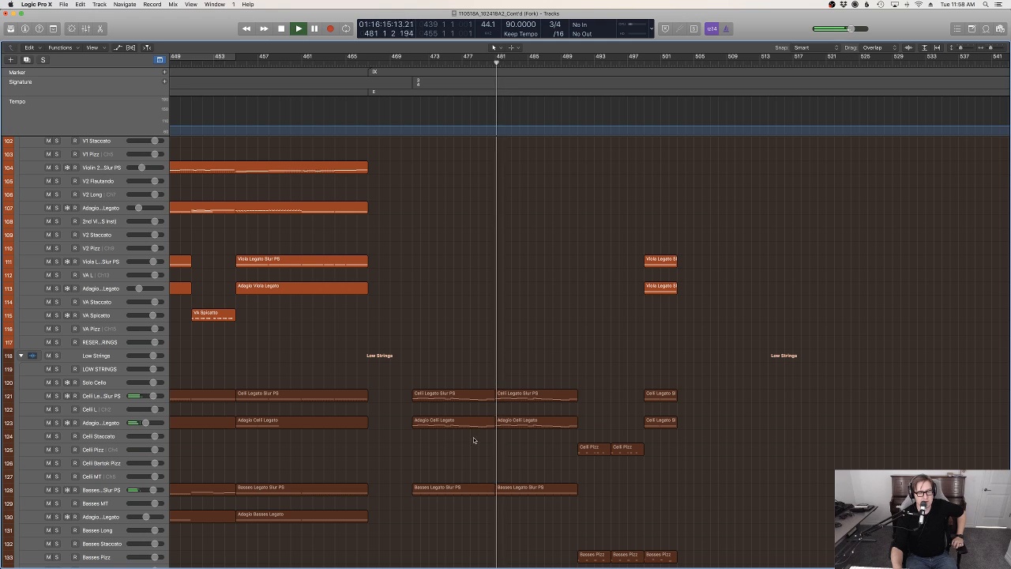
Examine how Violin 1, Celesta, pianos, Whitacre choir, solo horn and clarinets are layered from bar 481 to bar 500 during playback
{"action": "scroll", "coordinate": [506, 457], "scroll_direction": "up", "scroll_amount": 9}
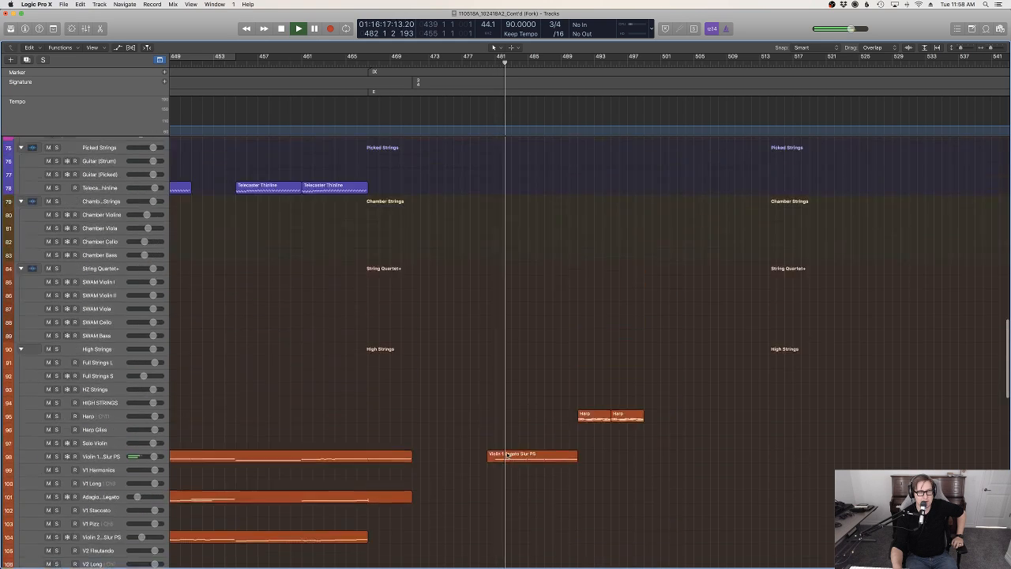
{"action": "scroll", "coordinate": [506, 456], "scroll_direction": "up", "scroll_amount": 9}
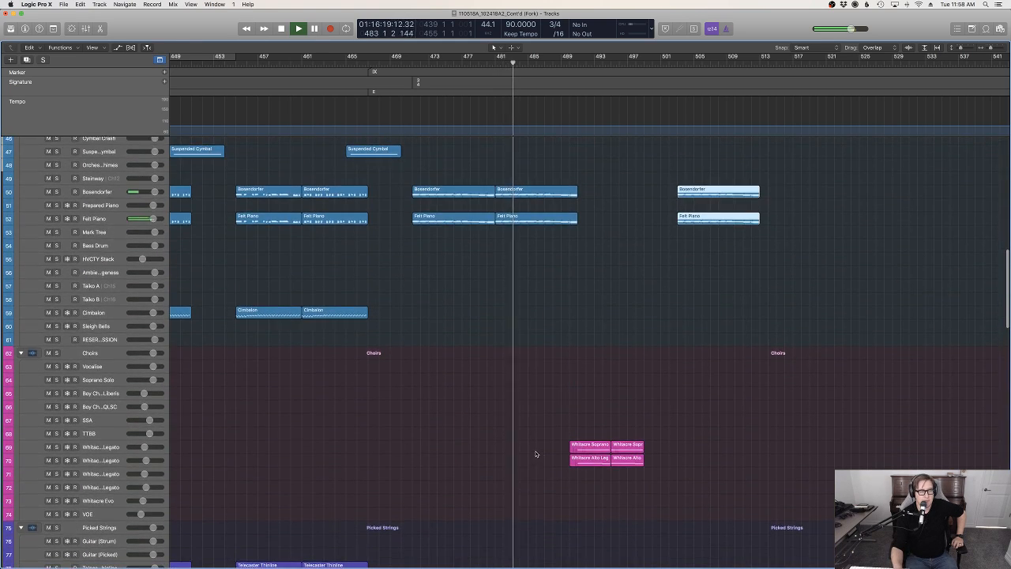
{"action": "scroll", "coordinate": [536, 453], "scroll_direction": "up", "scroll_amount": 5}
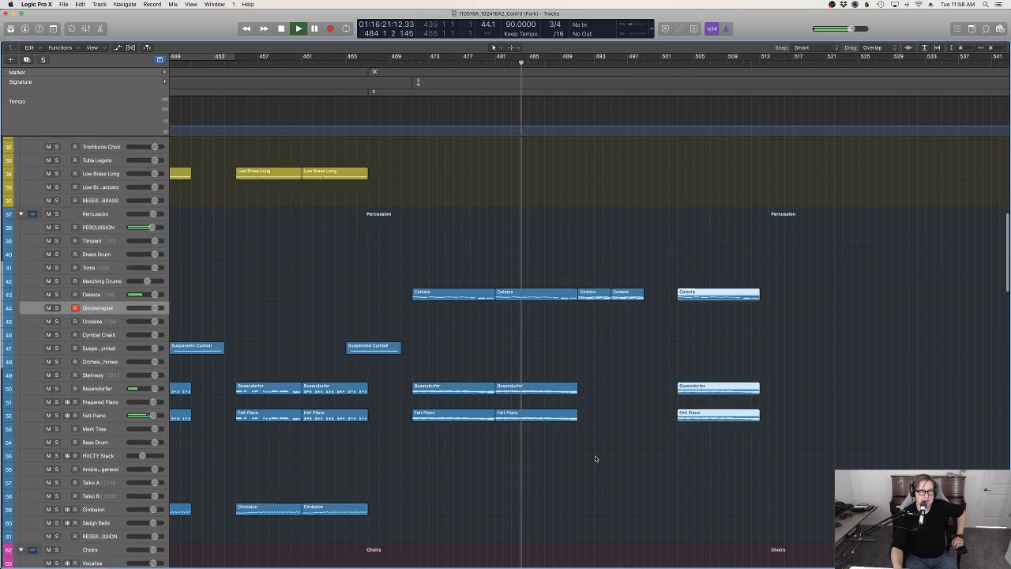
{"action": "scroll", "coordinate": [596, 458], "scroll_direction": "down", "scroll_amount": 4}
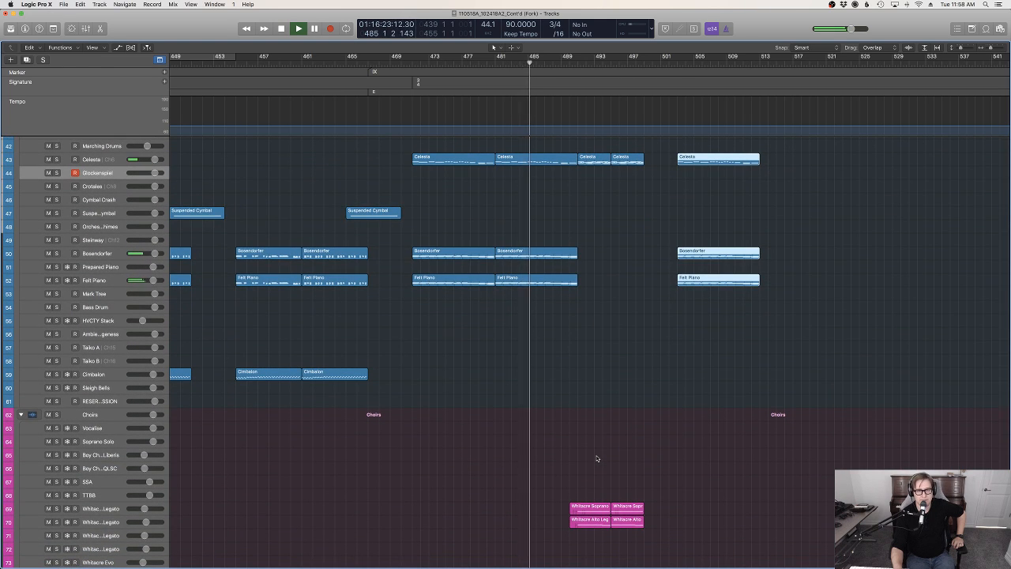
{"action": "scroll", "coordinate": [598, 458], "scroll_direction": "up", "scroll_amount": 6}
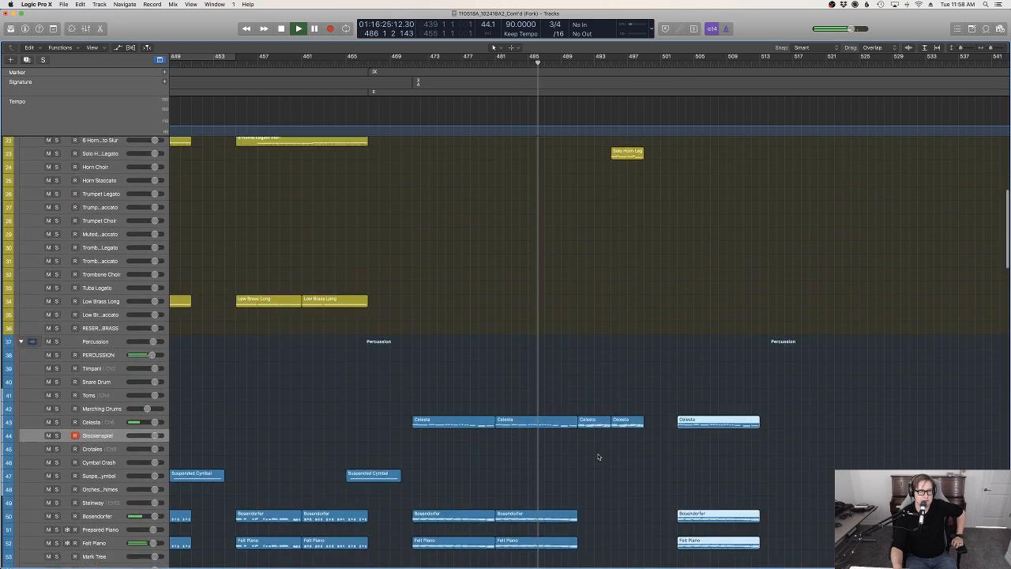
{"action": "scroll", "coordinate": [598, 456], "scroll_direction": "up", "scroll_amount": 2}
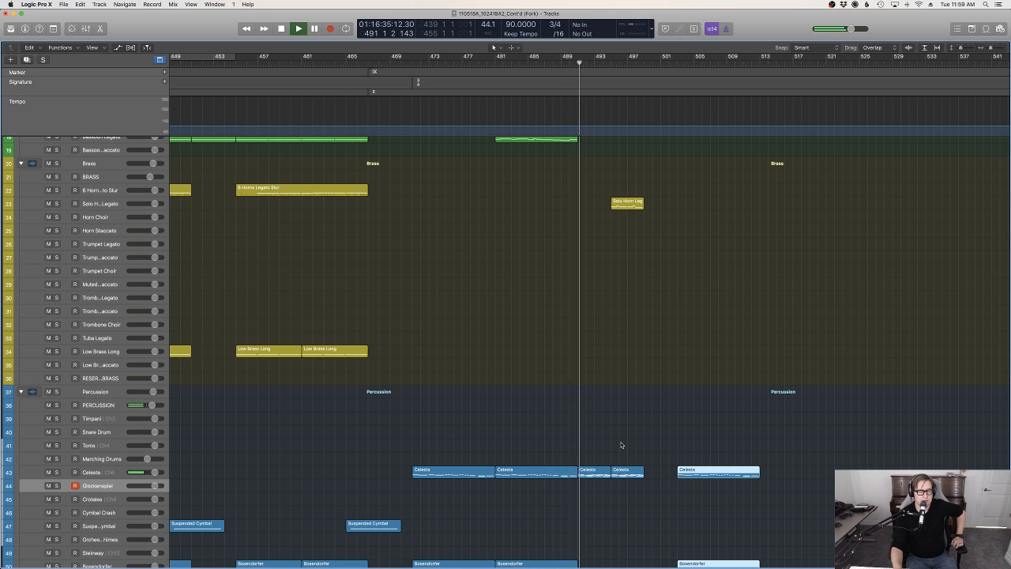
{"action": "scroll", "coordinate": [621, 445], "scroll_direction": "down", "scroll_amount": 10}
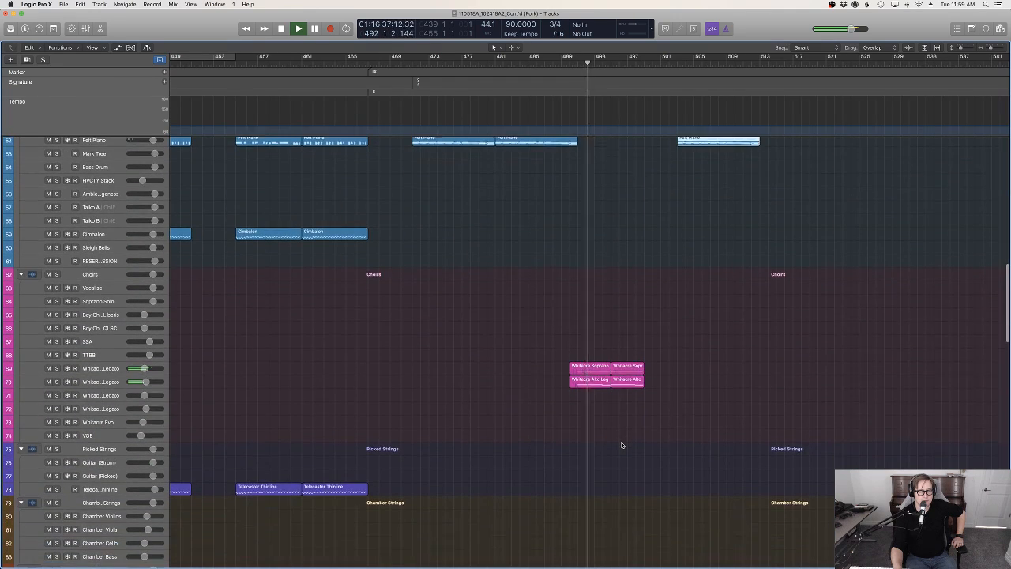
{"action": "scroll", "coordinate": [621, 445], "scroll_direction": "up", "scroll_amount": 5}
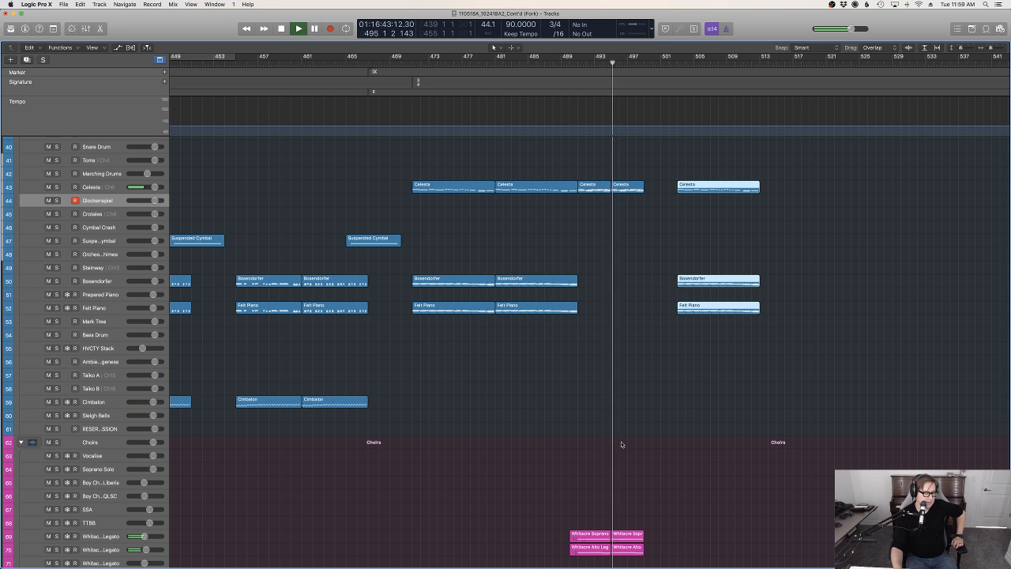
{"action": "scroll", "coordinate": [621, 444], "scroll_direction": "up", "scroll_amount": 8}
{"action": "scroll", "coordinate": [621, 445], "scroll_direction": "up", "scroll_amount": 8}
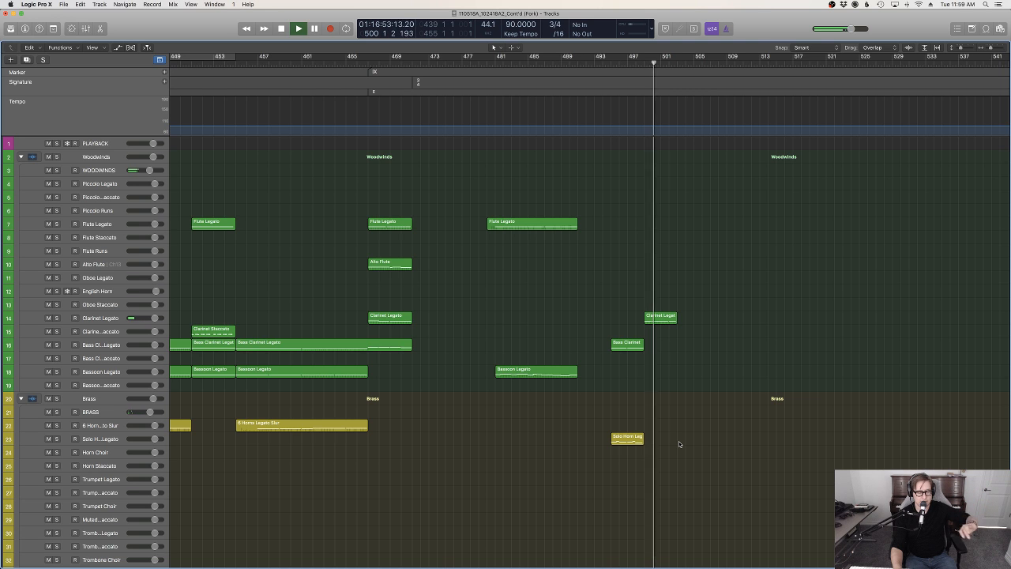
Slightly lower the velocity of the first note in the Celesta region that starts at bar 503
{"action": "scroll", "coordinate": [686, 438], "scroll_direction": "down", "scroll_amount": 8}
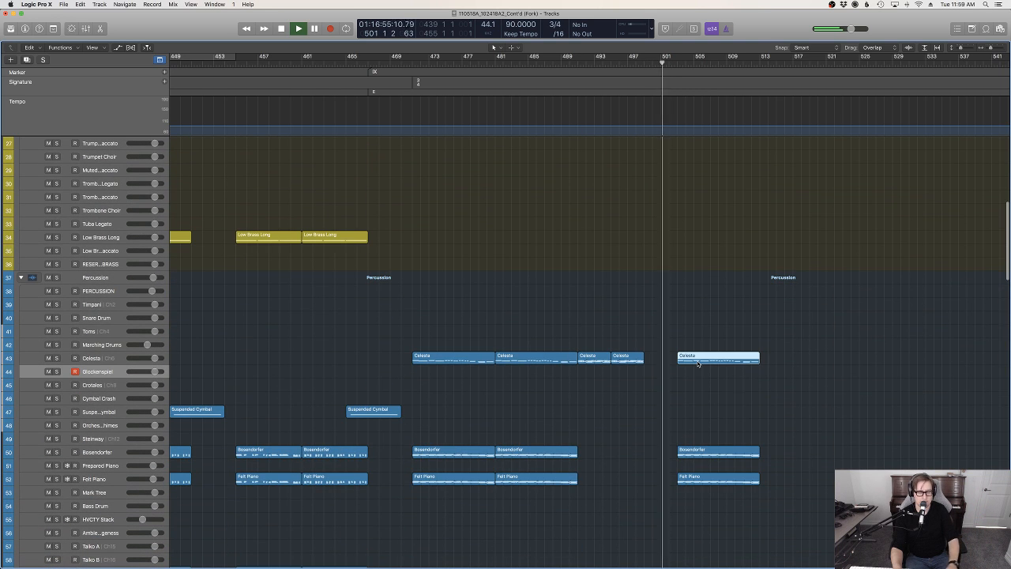
{"action": "double_click", "coordinate": [692, 359]}
{"action": "key", "text": "t"}
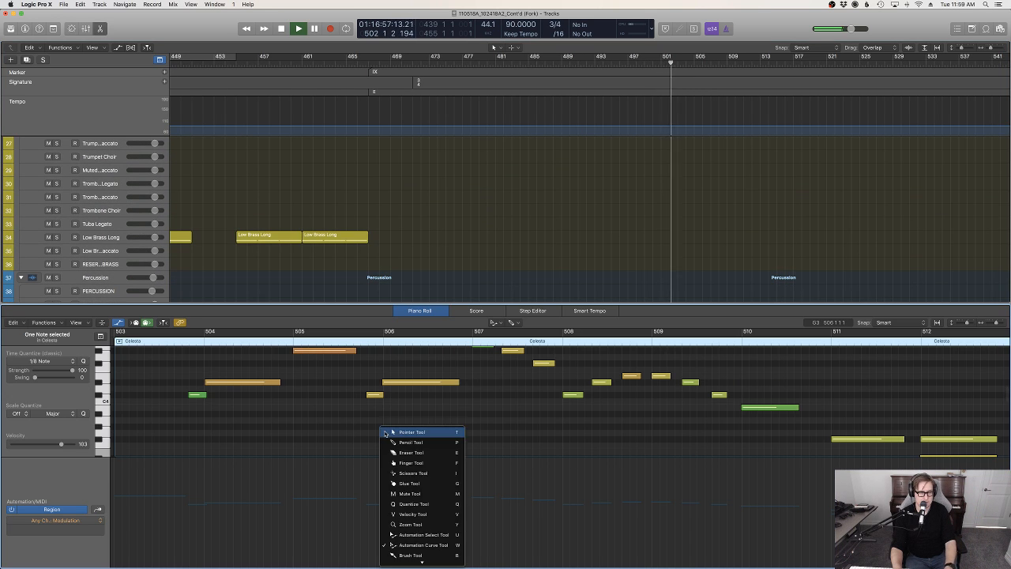
{"action": "left_click", "coordinate": [384, 434]}
{"action": "key", "text": "z"}
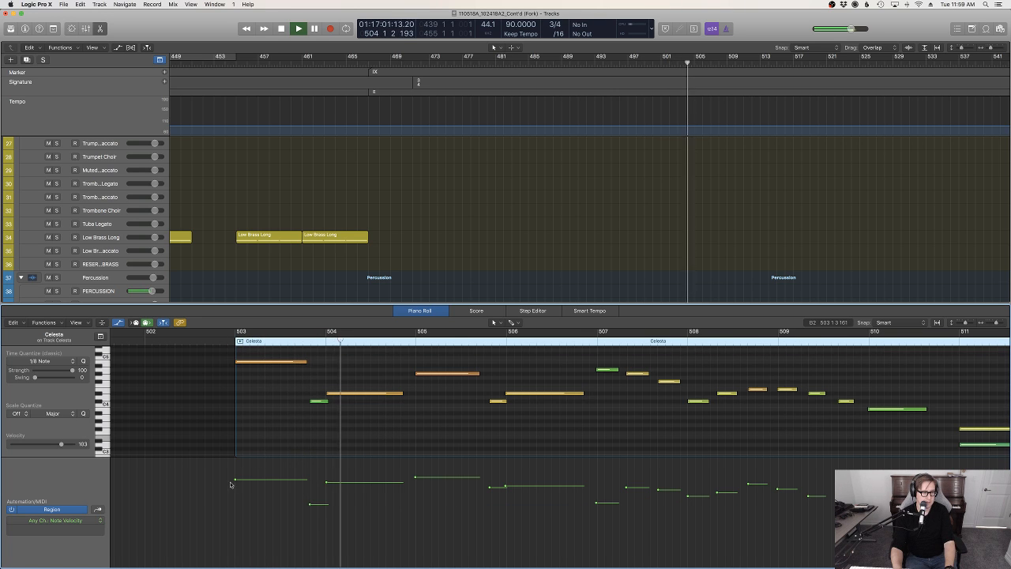
{"action": "left_click_drag", "start_coordinate": [235, 479], "coordinate": [235, 488]}
{"action": "key", "text": "e"}
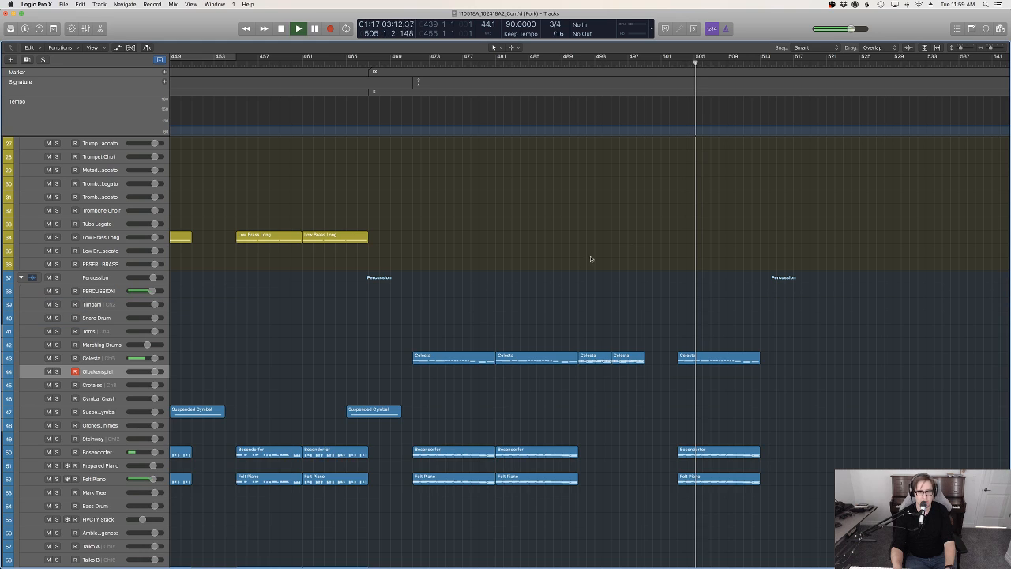
Stop playback at bar 503 and add a tempo change there with the value 875
{"action": "left_click", "coordinate": [677, 63]}
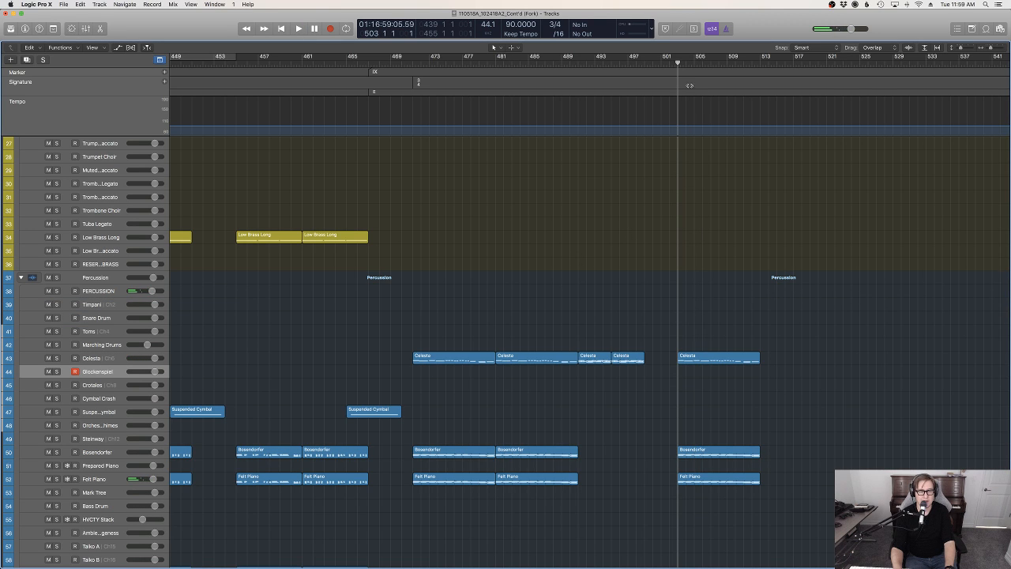
{"action": "key", "text": "d"}
{"action": "left_click", "coordinate": [944, 48]}
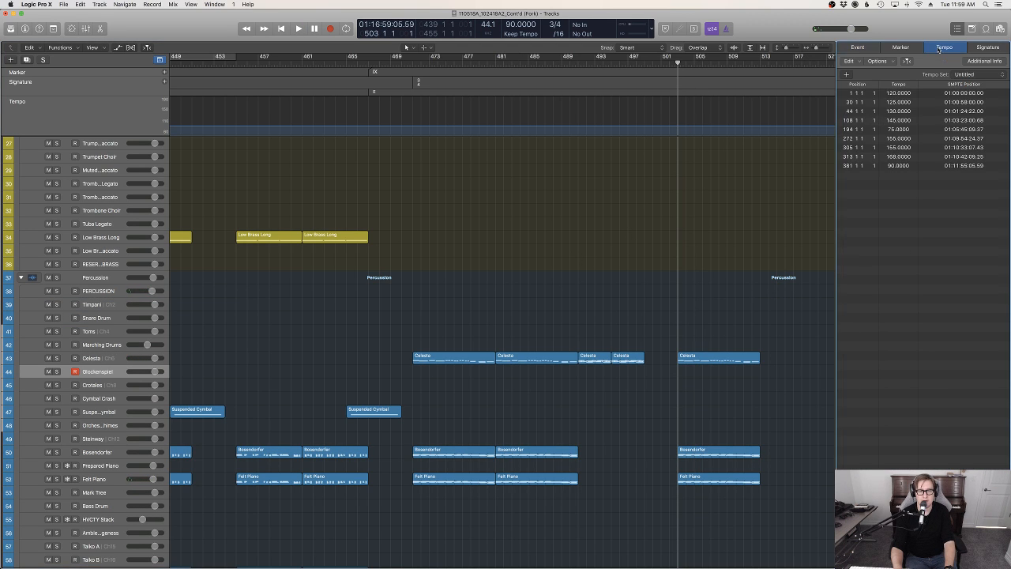
{"action": "left_click", "coordinate": [892, 179]}
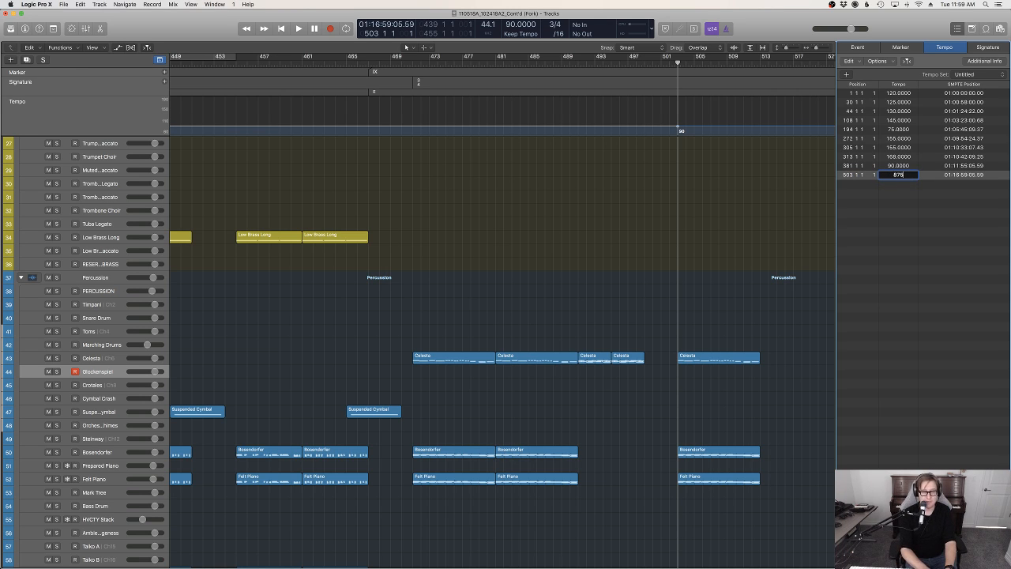
{"action": "key", "text": "Return"}
{"action": "key", "text": "d"}
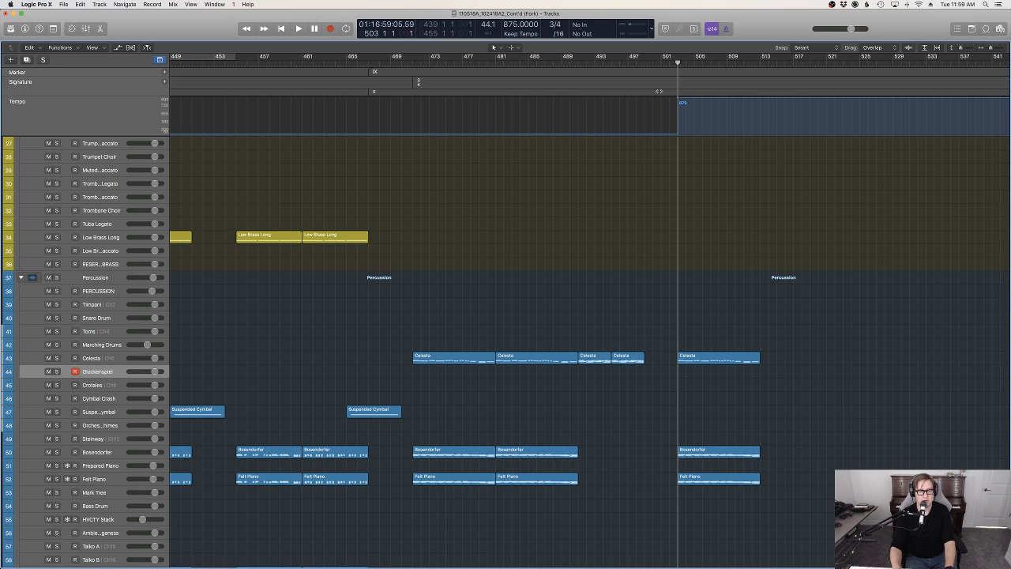
Copy the Suspended Cymbal region that leads into section IX and paste it at bar 501
{"action": "scroll", "coordinate": [386, 419], "scroll_direction": "left", "scroll_amount": 1}
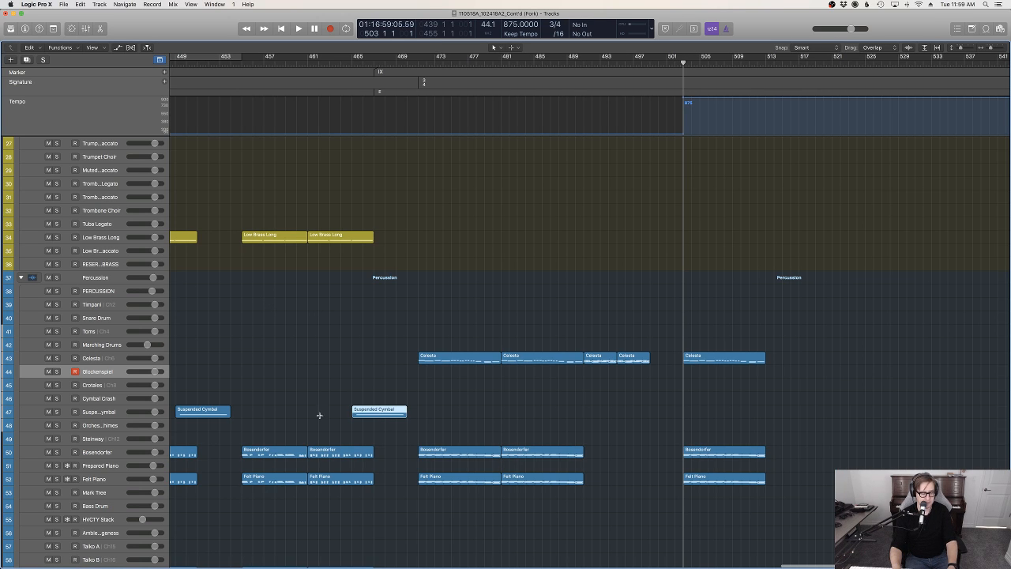
{"action": "left_click", "coordinate": [365, 410]}
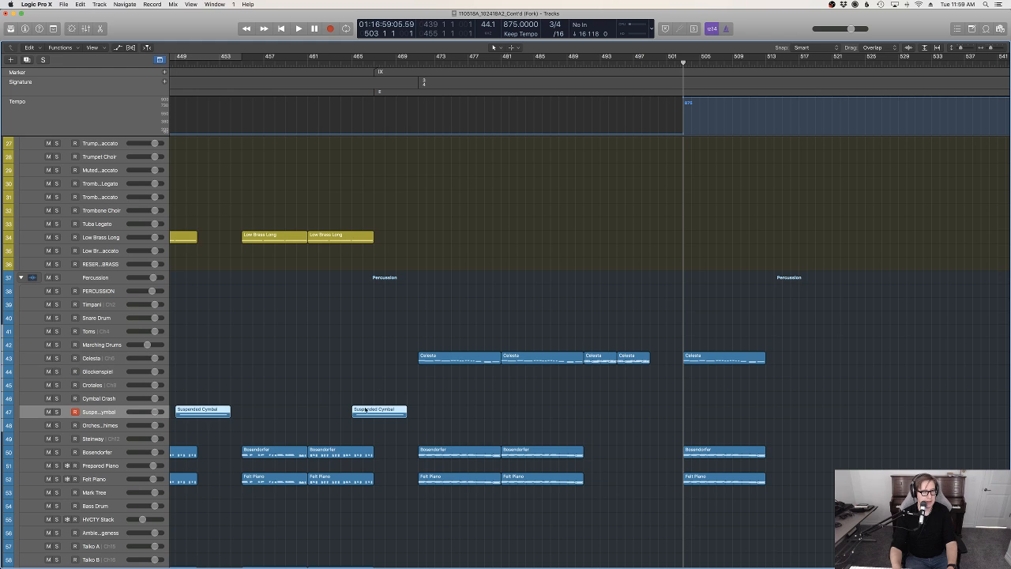
{"action": "left_click_drag", "start_coordinate": [674, 63], "coordinate": [667, 63]}
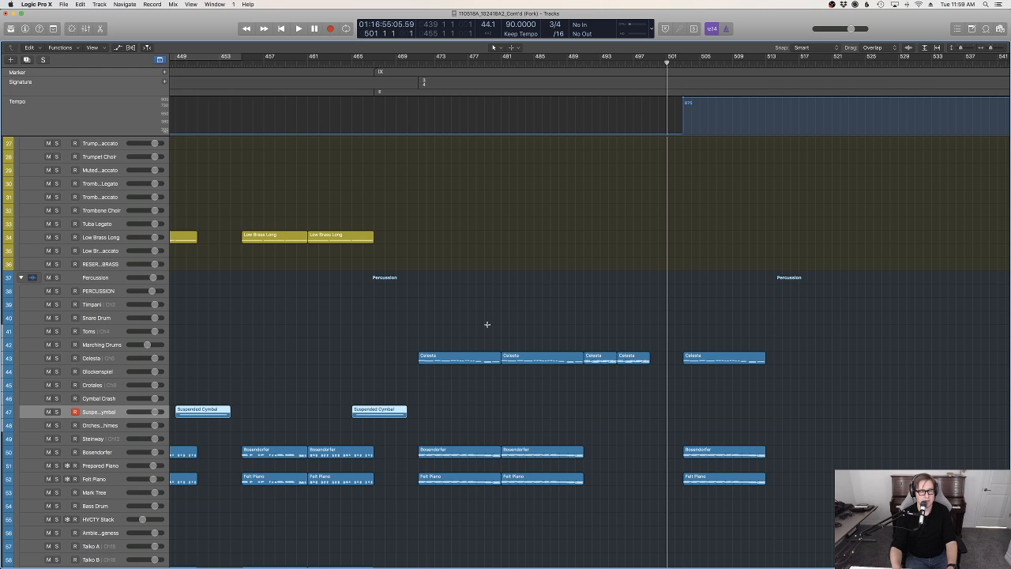
{"action": "key", "text": "super+v"}
Play from bar 498 to bar 513 to check the tempo change and the pasted Suspended Cymbal region
{"action": "left_click", "coordinate": [643, 371]}
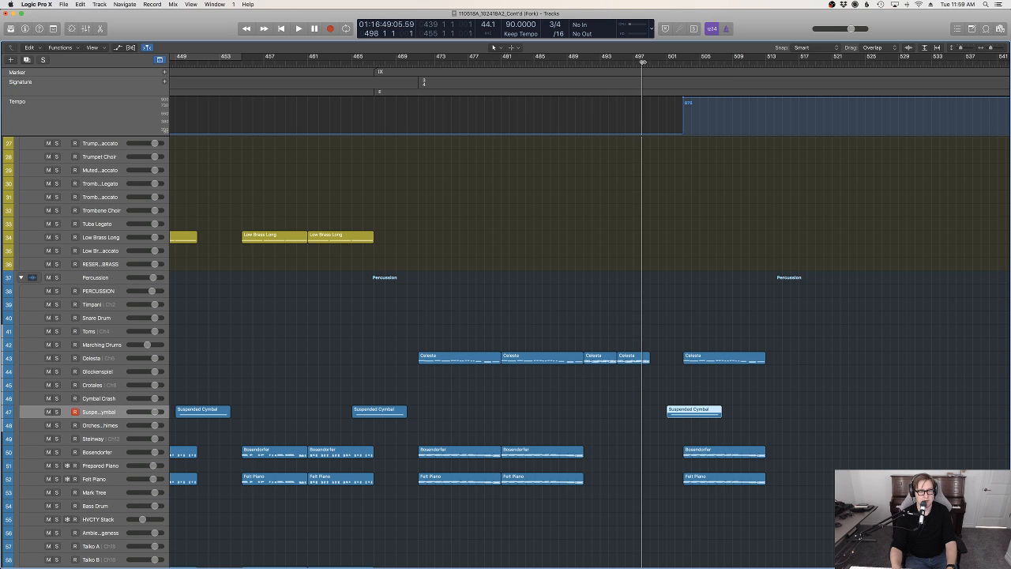
{"action": "key", "text": "space"}
{"action": "scroll", "coordinate": [649, 376], "scroll_direction": "down", "scroll_amount": 5}
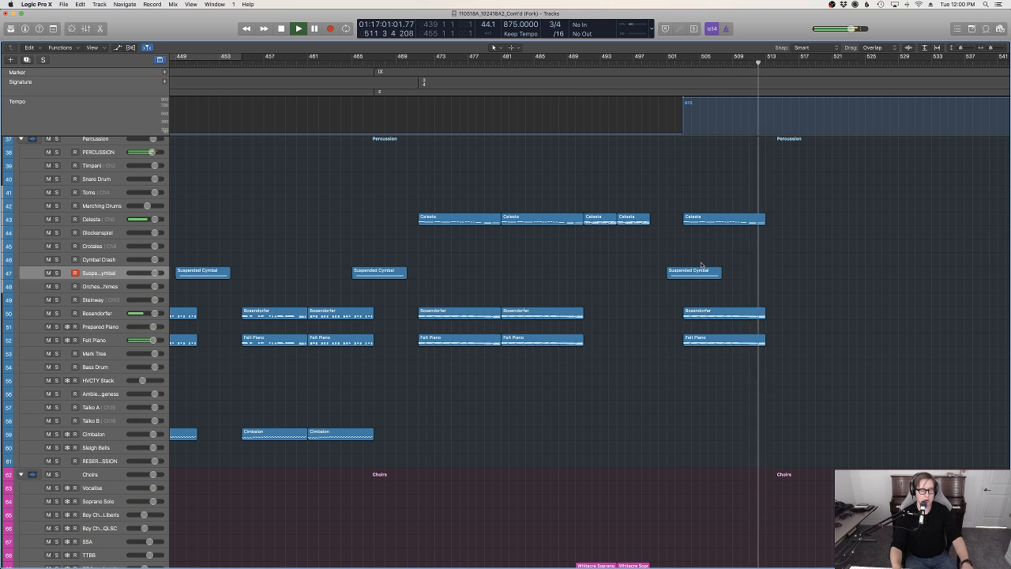
{"action": "scroll", "coordinate": [700, 257], "scroll_direction": "up", "scroll_amount": 1}
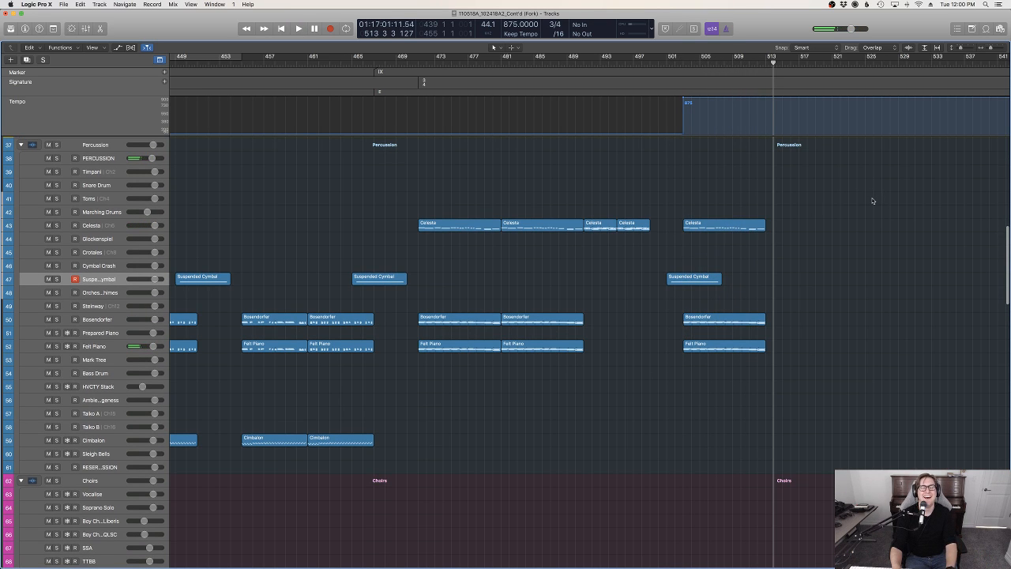
Set the tempo event at bar 503 to 75 BPM
{"action": "key", "text": "d"}
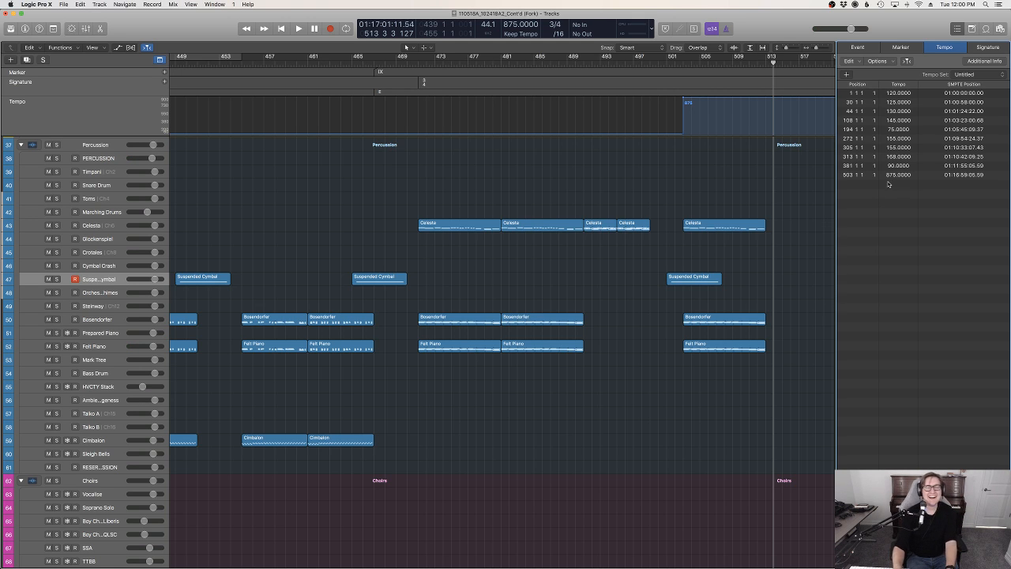
{"action": "left_click", "coordinate": [888, 174]}
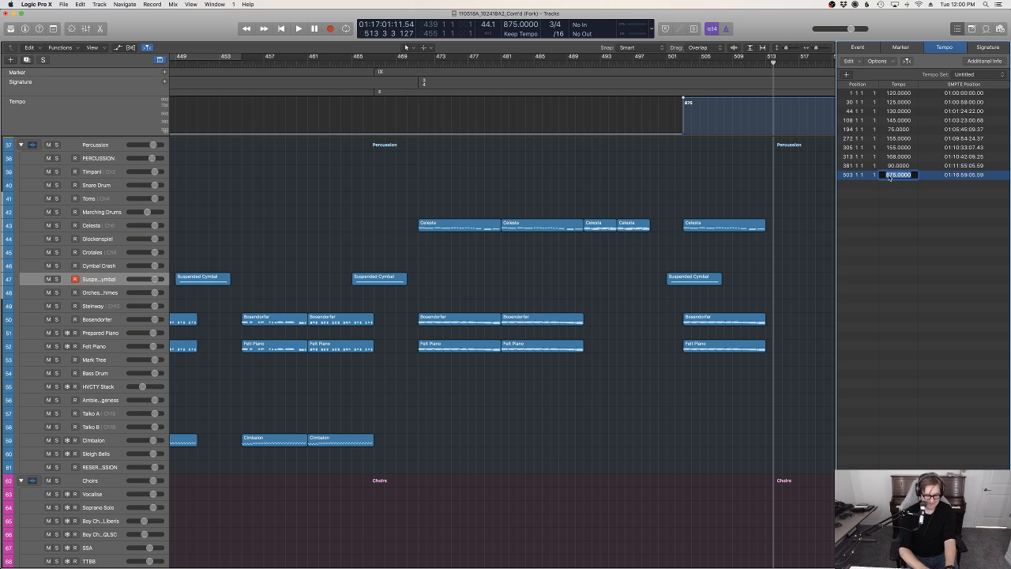
{"action": "type", "text": "75"}
{"action": "key", "text": "Return"}
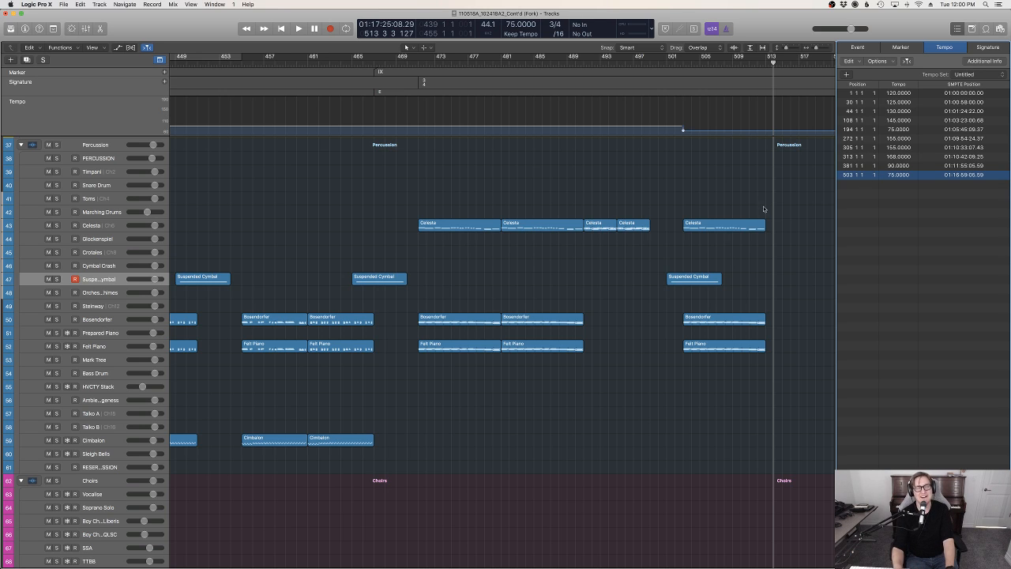
{"action": "key", "text": "d"}
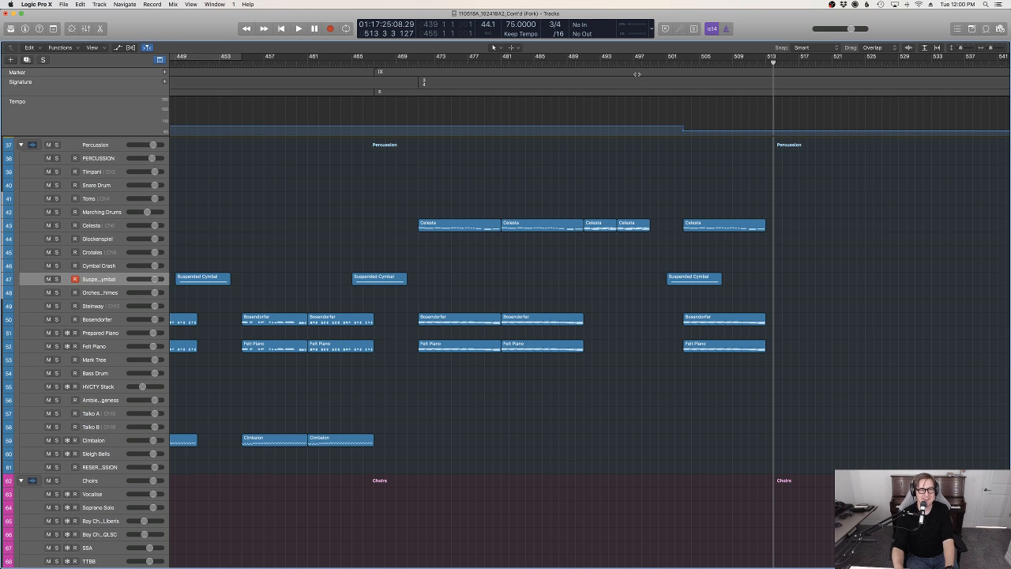
Replay from bar 498 and review the transition through the tempo change up to bar 513
{"action": "scroll", "coordinate": [729, 193], "scroll_direction": "down", "scroll_amount": 8}
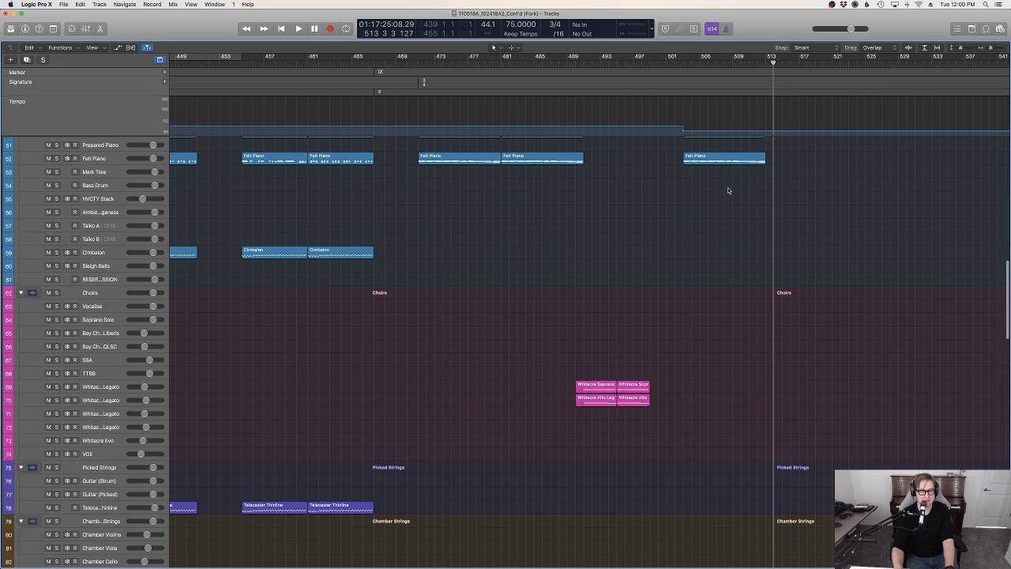
{"action": "left_click", "coordinate": [638, 69]}
{"action": "key", "text": "space"}
{"action": "scroll", "coordinate": [745, 288], "scroll_direction": "up", "scroll_amount": 15}
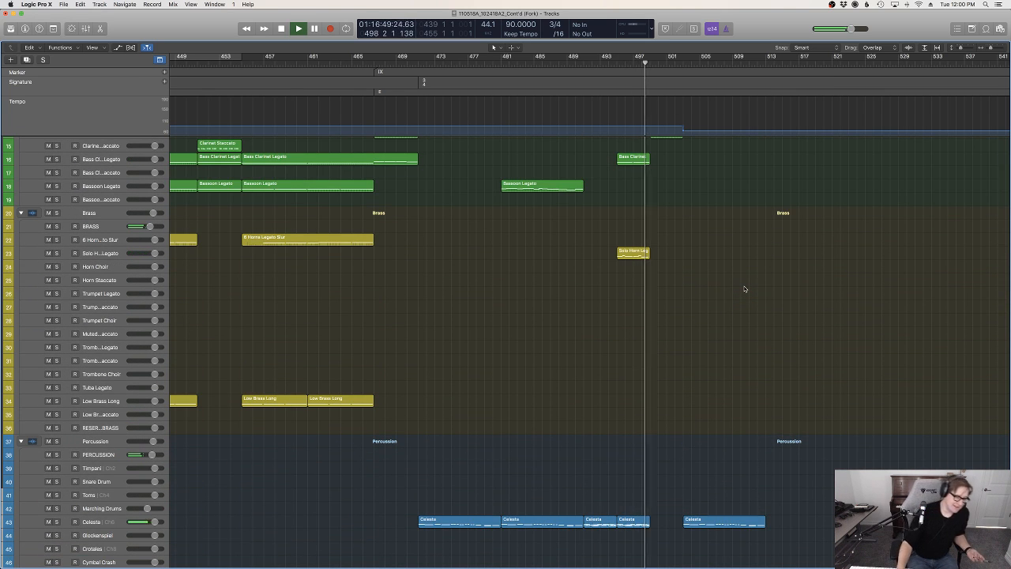
{"action": "scroll", "coordinate": [750, 294], "scroll_direction": "right", "scroll_amount": 3}
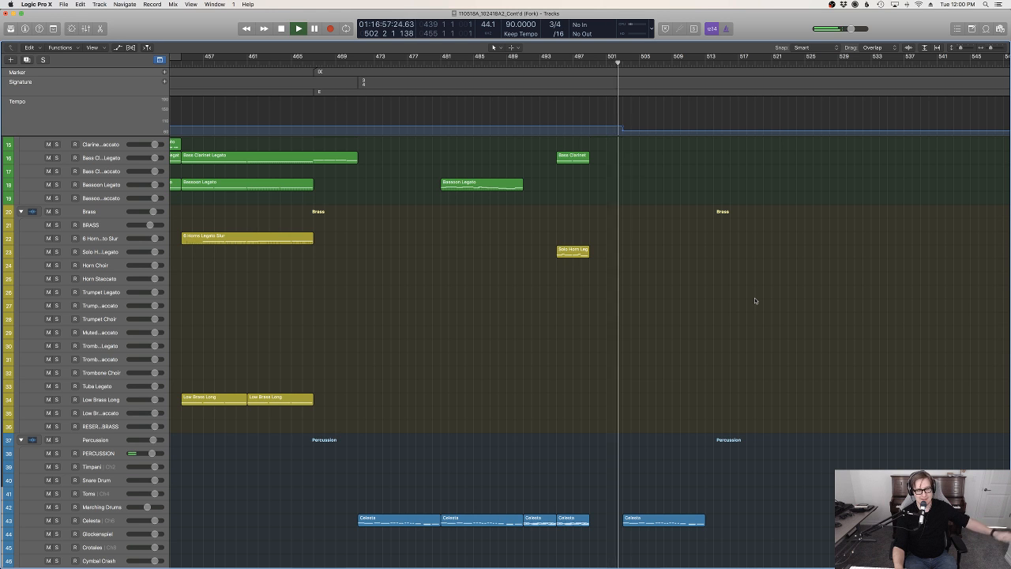
{"action": "scroll", "coordinate": [755, 300], "scroll_direction": "down", "scroll_amount": 3}
{"action": "scroll", "coordinate": [753, 300], "scroll_direction": "down", "scroll_amount": 4}
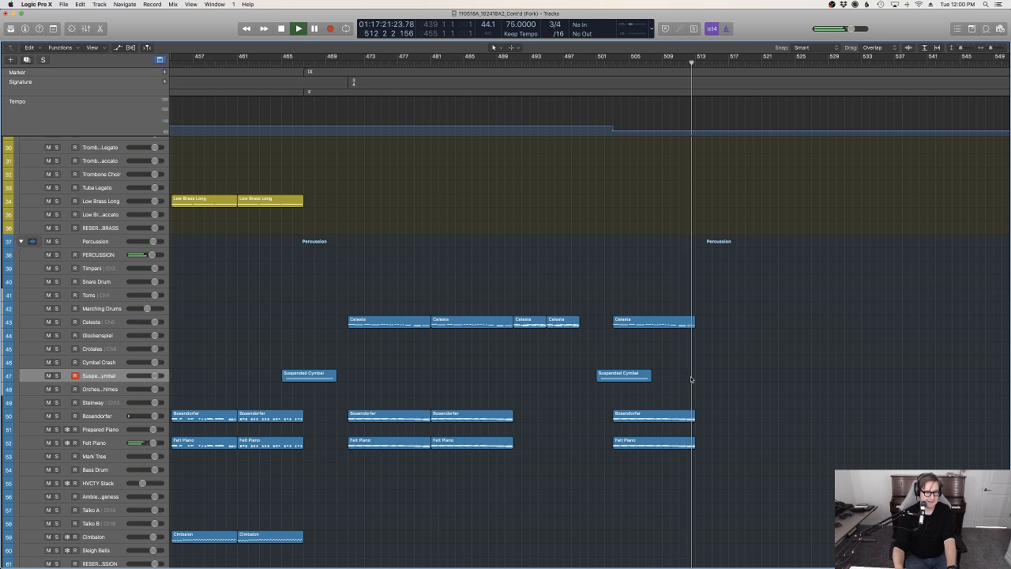
Record a four-bar part on the Celesta track from bar 513 to bar 517
{"action": "left_click", "coordinate": [102, 320]}
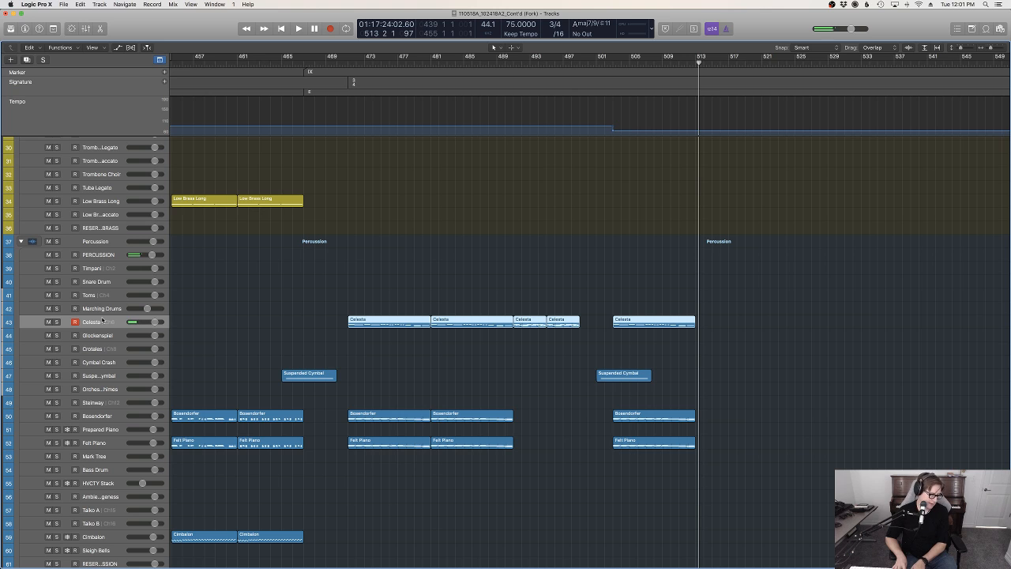
{"action": "key", "text": "space"}
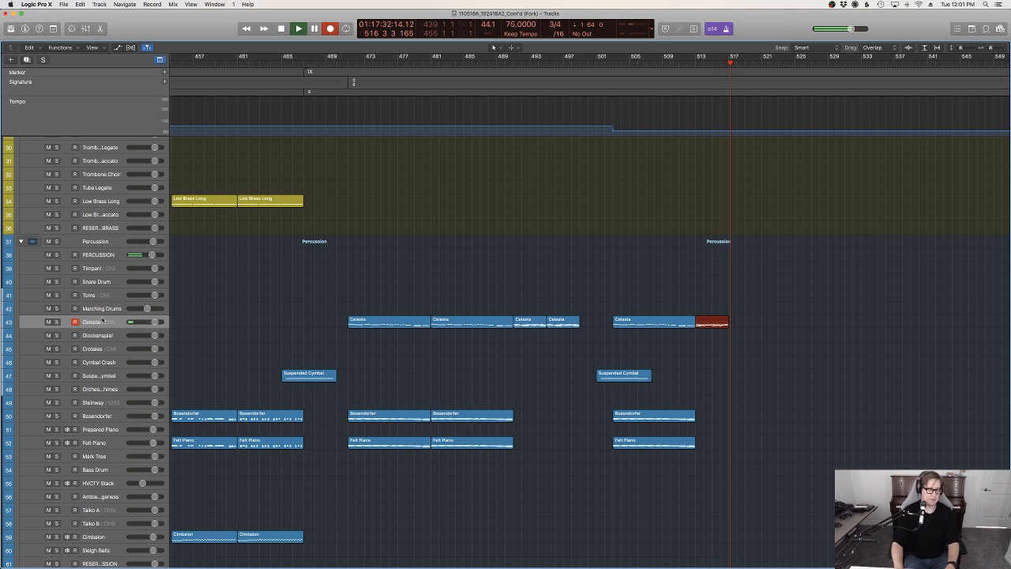
{"action": "key", "text": "space"}
Quantize all notes of the new Celesta region to 1/8 notes and play it back from bar 513
{"action": "key", "text": "e"}
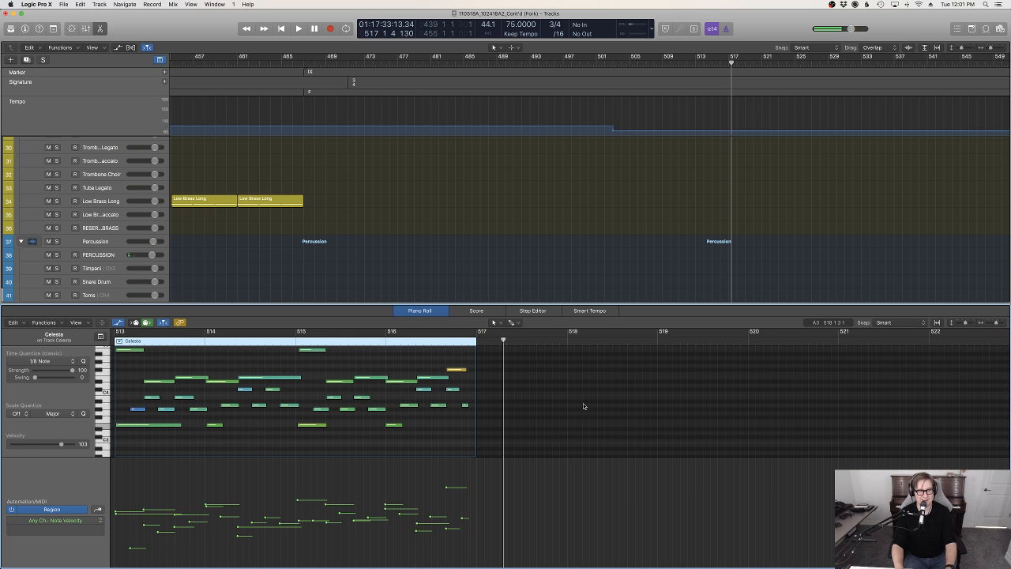
{"action": "key", "text": "super+a"}
{"action": "scroll", "coordinate": [420, 366], "scroll_direction": "left", "scroll_amount": 5}
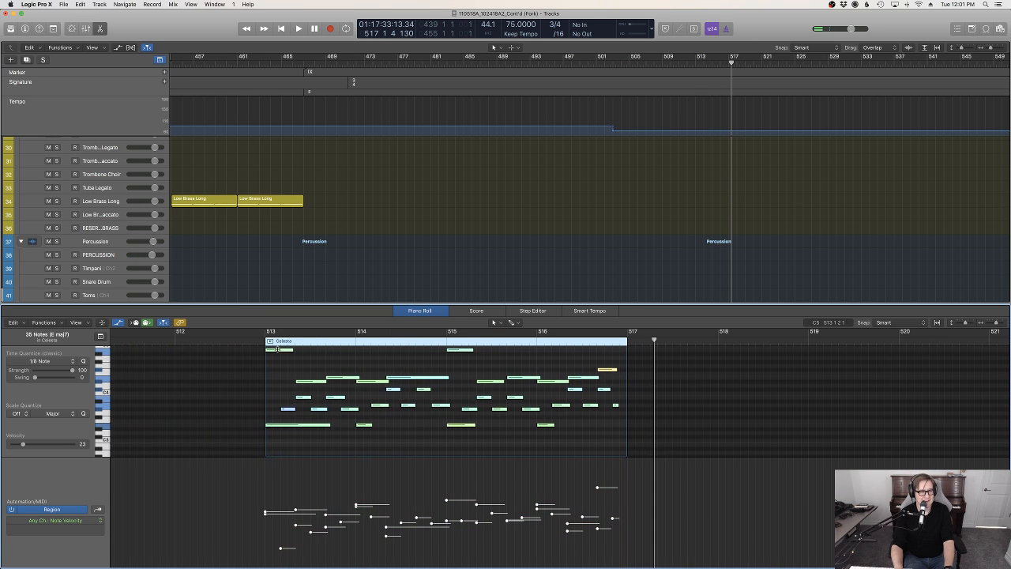
{"action": "left_click", "coordinate": [249, 340]}
{"action": "key", "text": "space"}
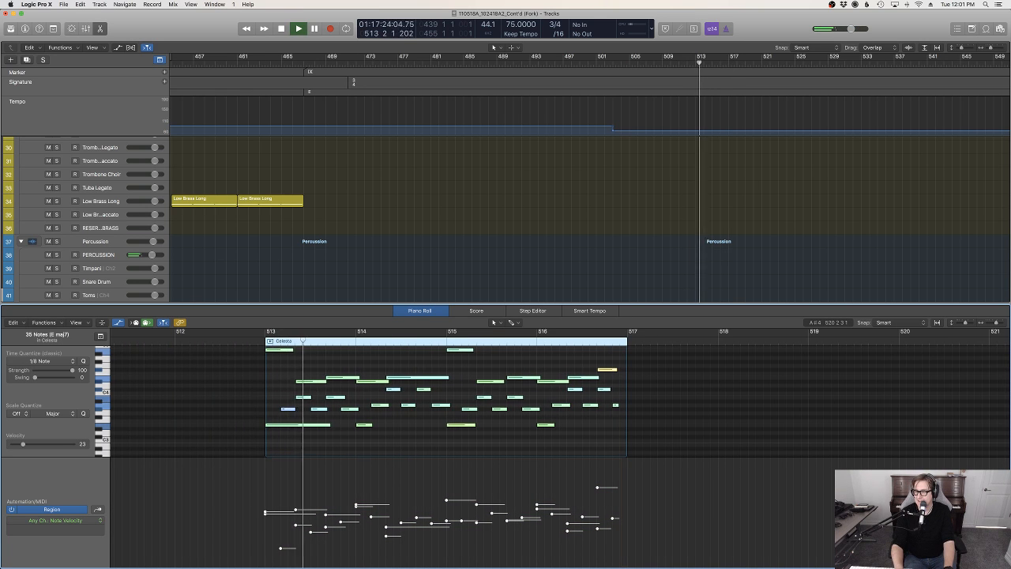
{"action": "key", "text": "e"}
{"action": "left_click", "coordinate": [793, 289]}
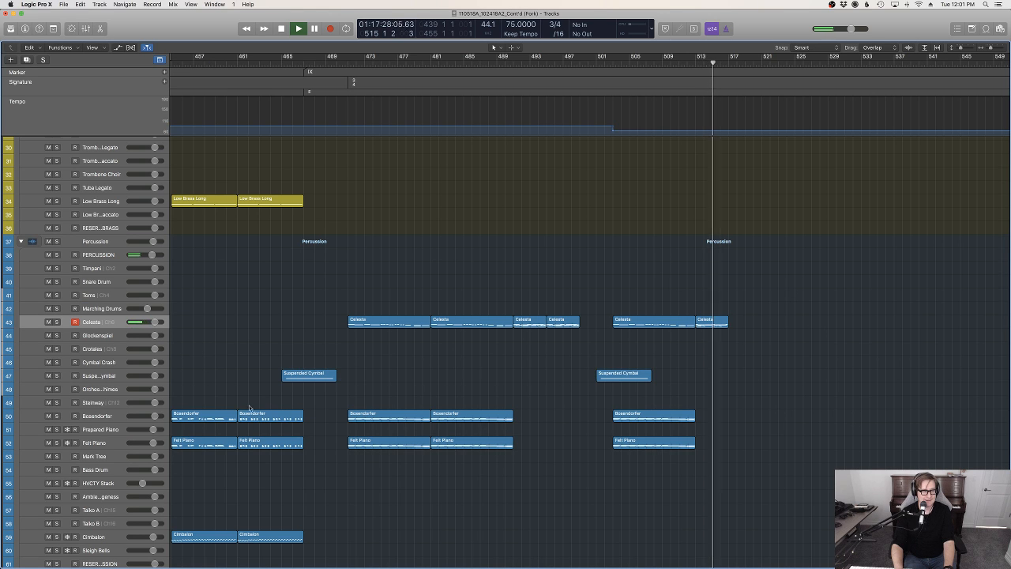
Try to record a part on the Bosendorfer and Felt Piano tracks from bar 513 to bar 517
{"action": "left_click", "coordinate": [113, 419]}
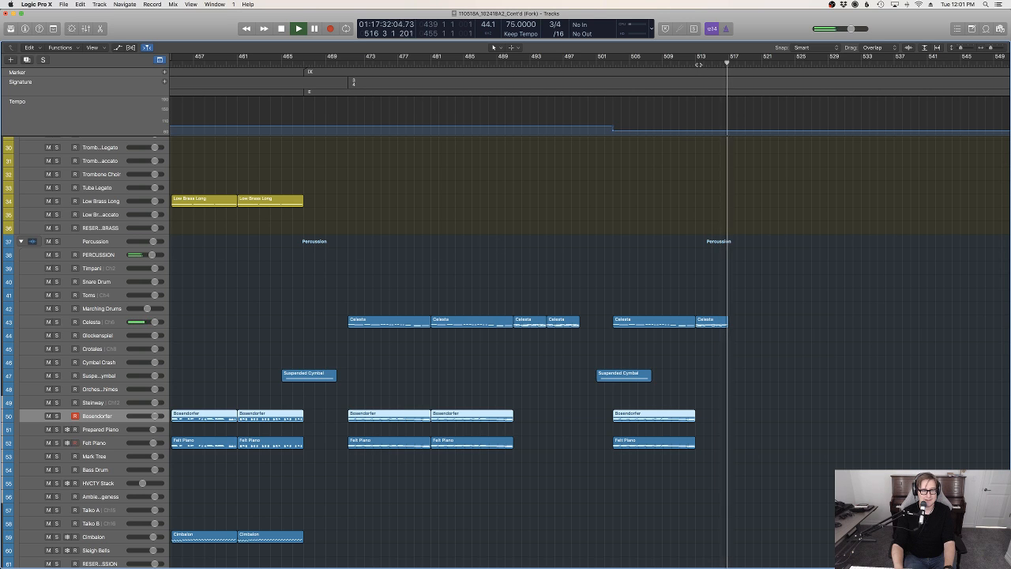
{"action": "key", "text": "space"}
{"action": "key", "text": "r"}
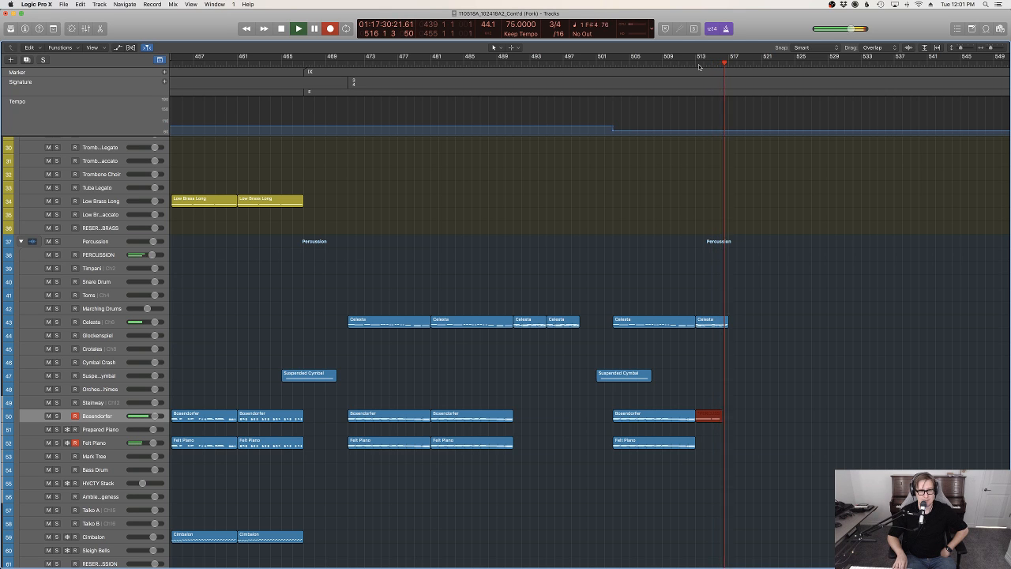
{"action": "key", "text": "space"}
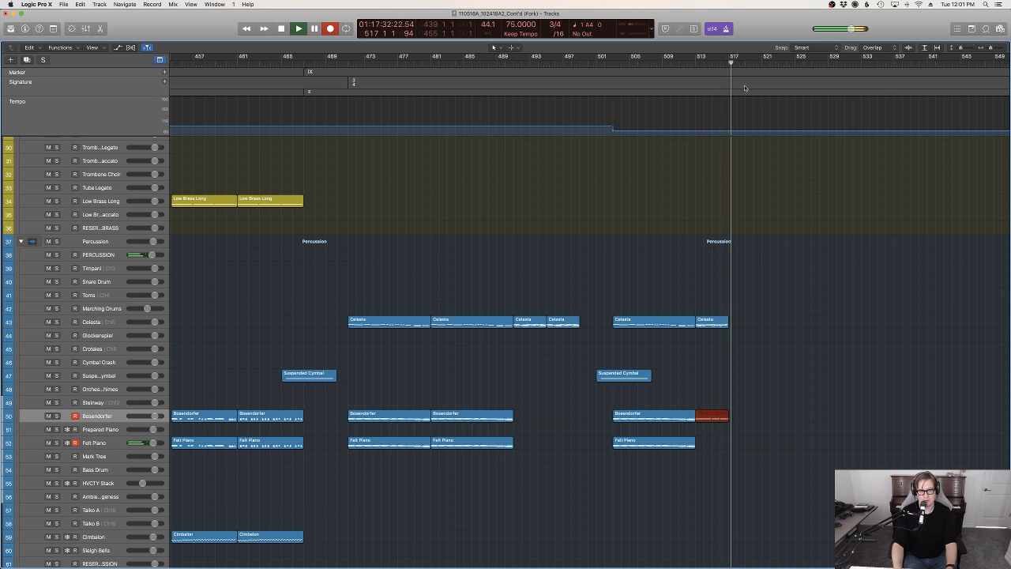
{"action": "key", "text": "super+z"}
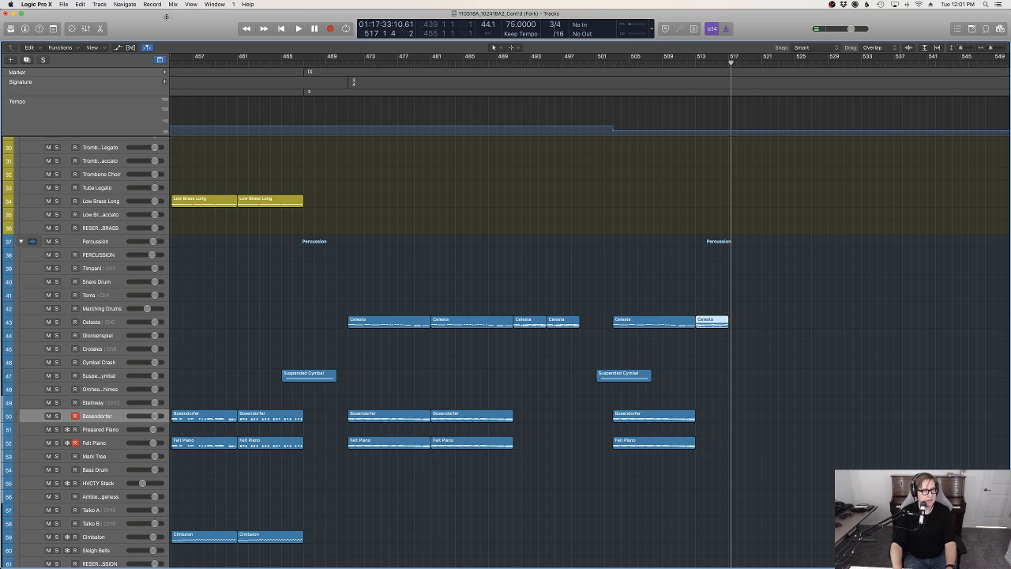
Paste the copied four-bar Celesta region at bar 513 on both the Bosendorfer and Felt Piano tracks
{"action": "left_click_drag", "start_coordinate": [690, 64], "coordinate": [695, 63]}
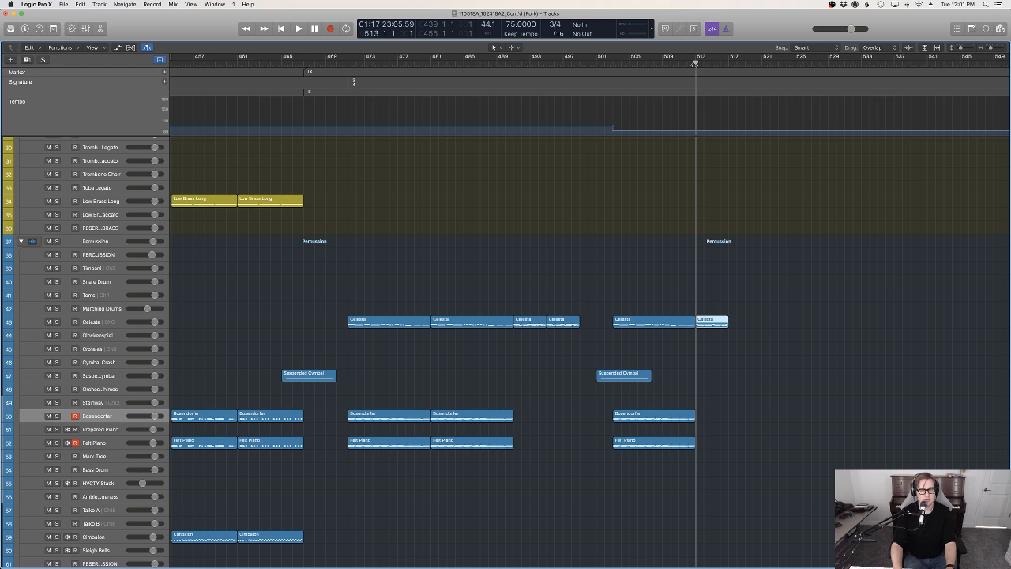
{"action": "key", "text": "super+v"}
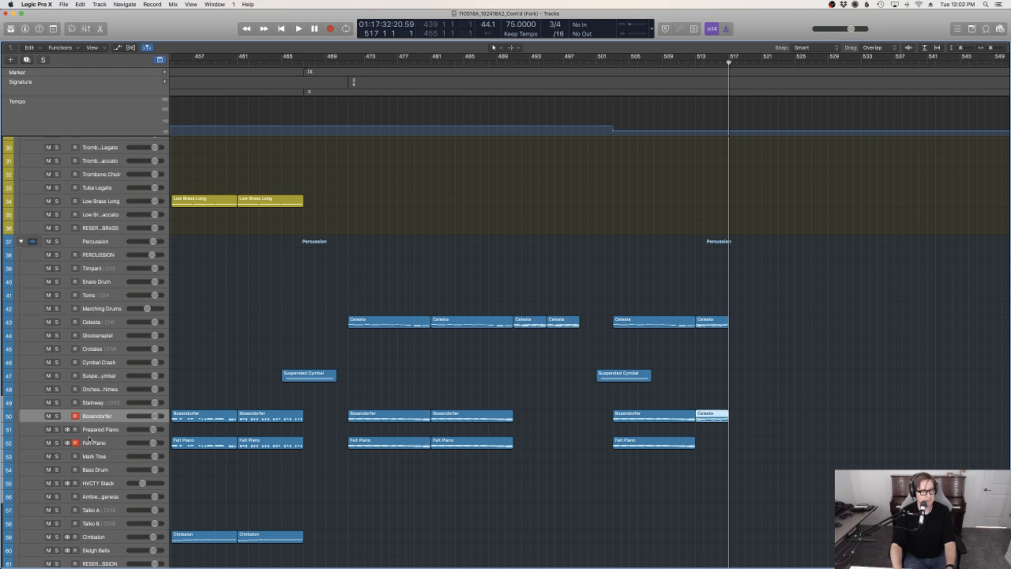
{"action": "left_click", "coordinate": [93, 439]}
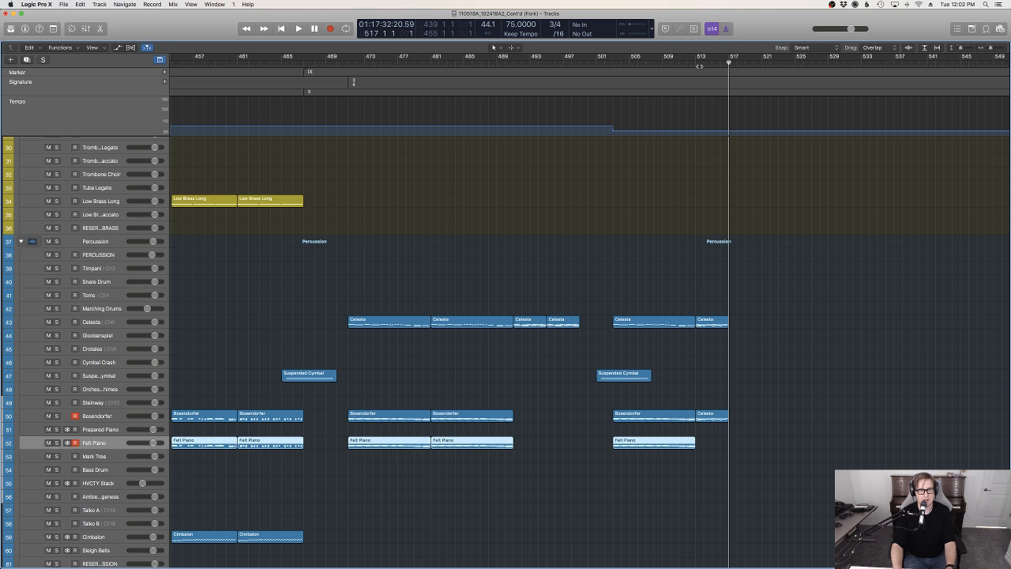
{"action": "left_click_drag", "start_coordinate": [700, 66], "coordinate": [696, 64]}
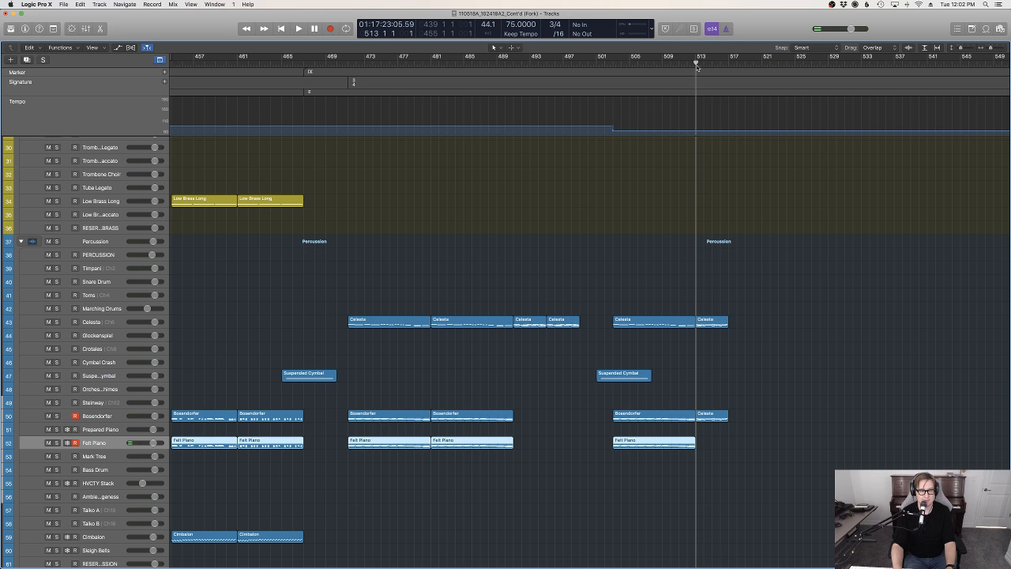
{"action": "key", "text": "super+v"}
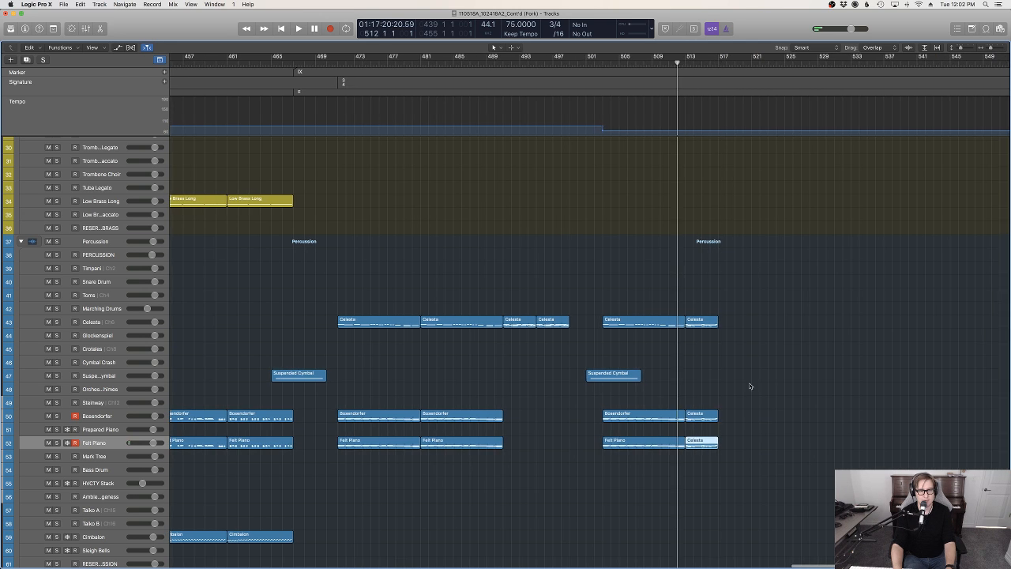
Lower the velocity of all notes in the Celesta region copy on the Bosendorfer track at bar 513
{"action": "double_click", "coordinate": [696, 415]}
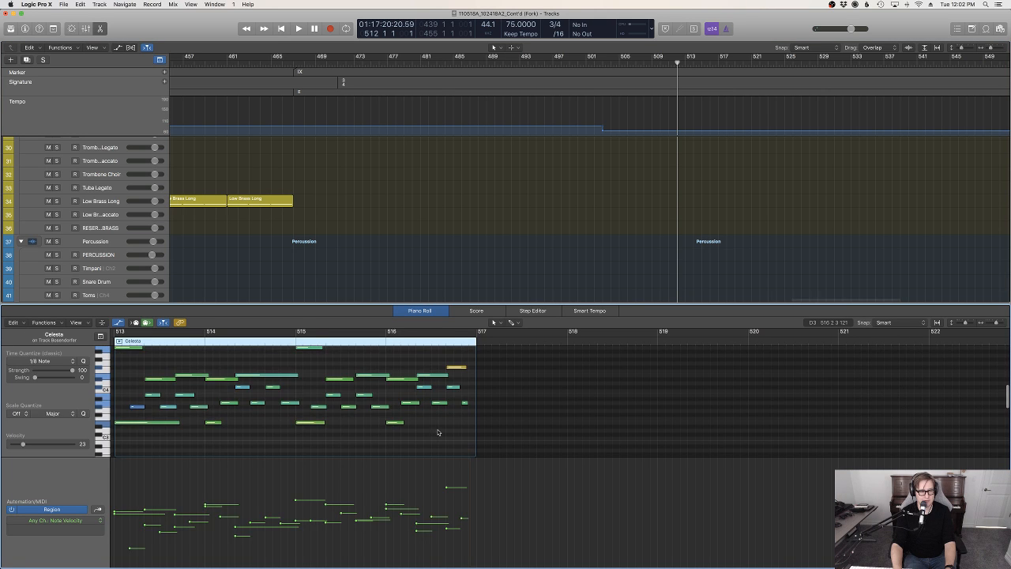
{"action": "key", "text": "super+a"}
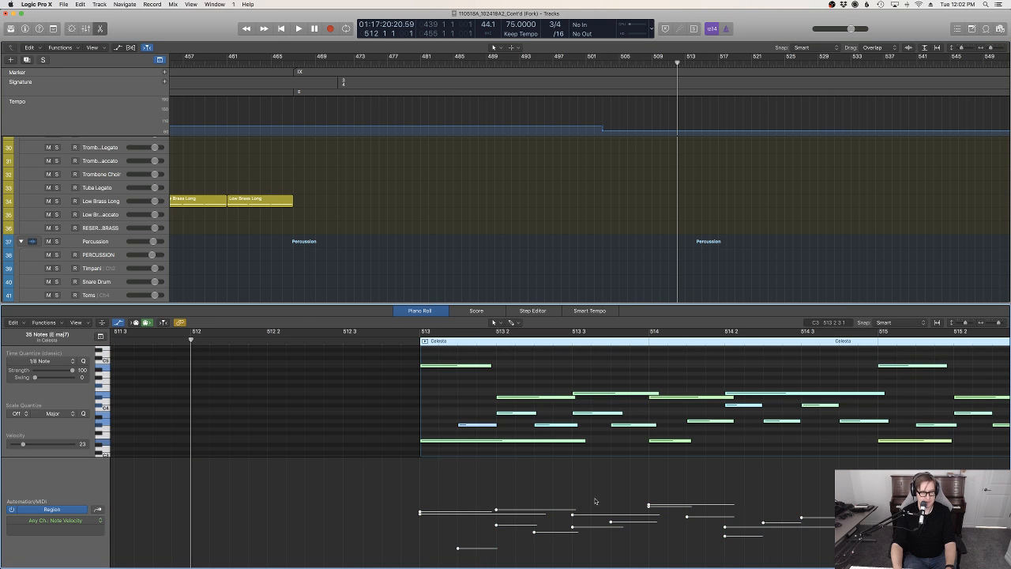
{"action": "mouse_move", "coordinate": [573, 519]}
{"action": "left_mouse_down"}
{"action": "mouse_move", "coordinate": [574, 540]}
{"action": "mouse_move", "coordinate": [565, 536]}
{"action": "left_mouse_up"}
{"action": "left_click", "coordinate": [621, 210]}
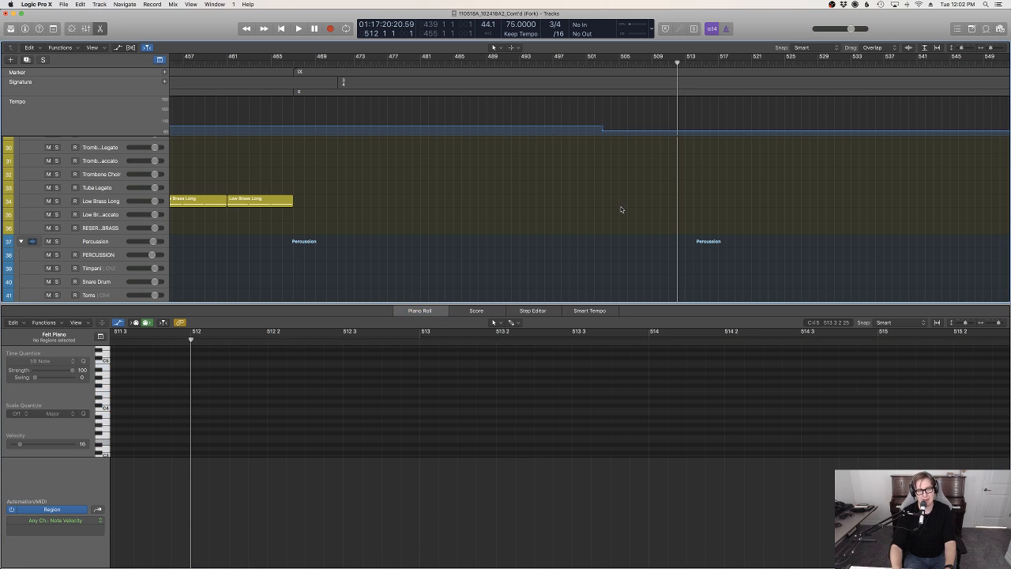
Play back the cymbal transition from about bar 501 with the note editor closed
{"action": "left_click", "coordinate": [601, 62]}
{"action": "key", "text": "space"}
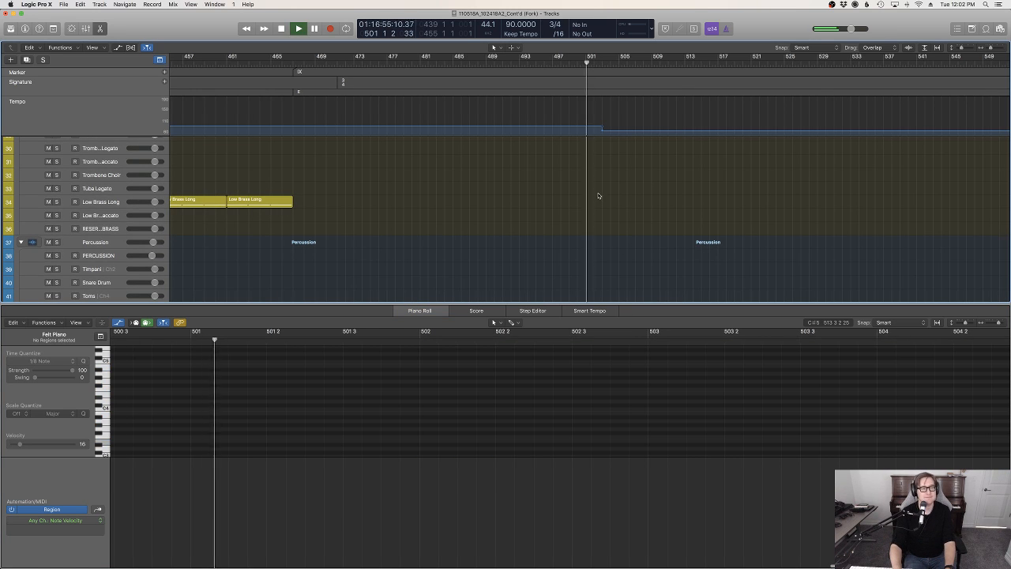
{"action": "key", "text": "e"}
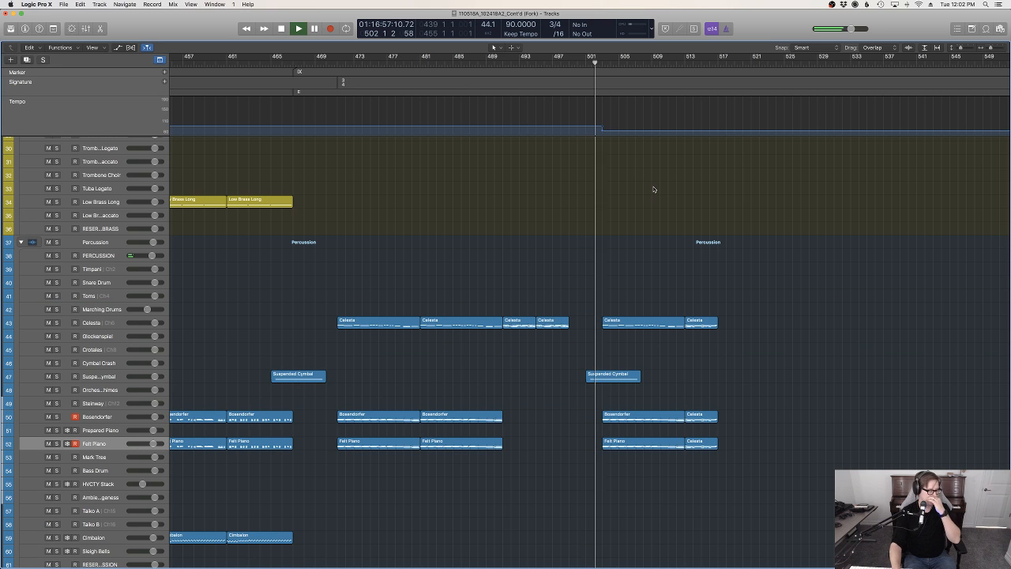
{"action": "key", "text": "space"}
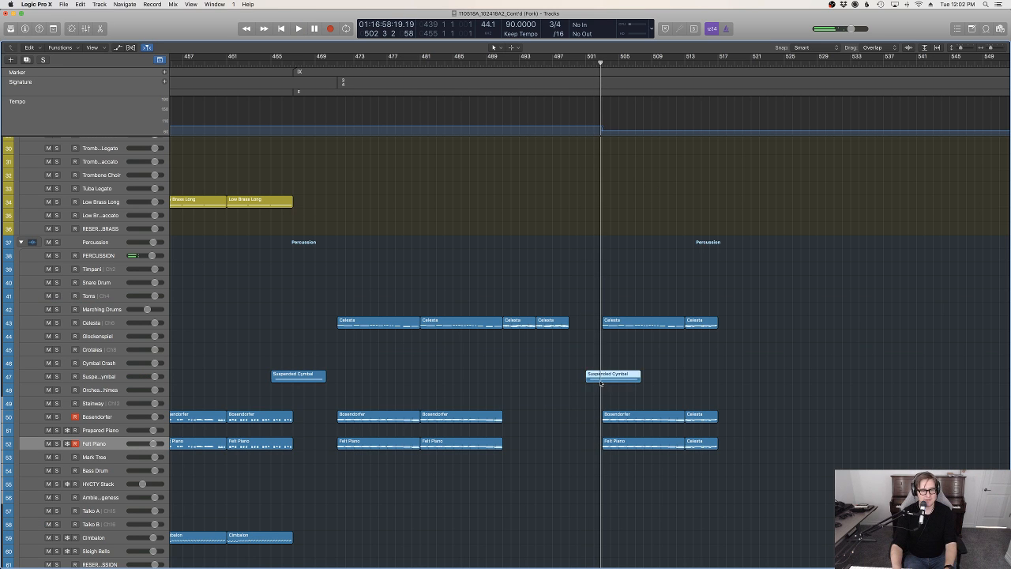
Inspect the Suspended Cymbal note at the tempo change and move its region one bar earlier to bar 500
{"action": "double_click", "coordinate": [601, 380]}
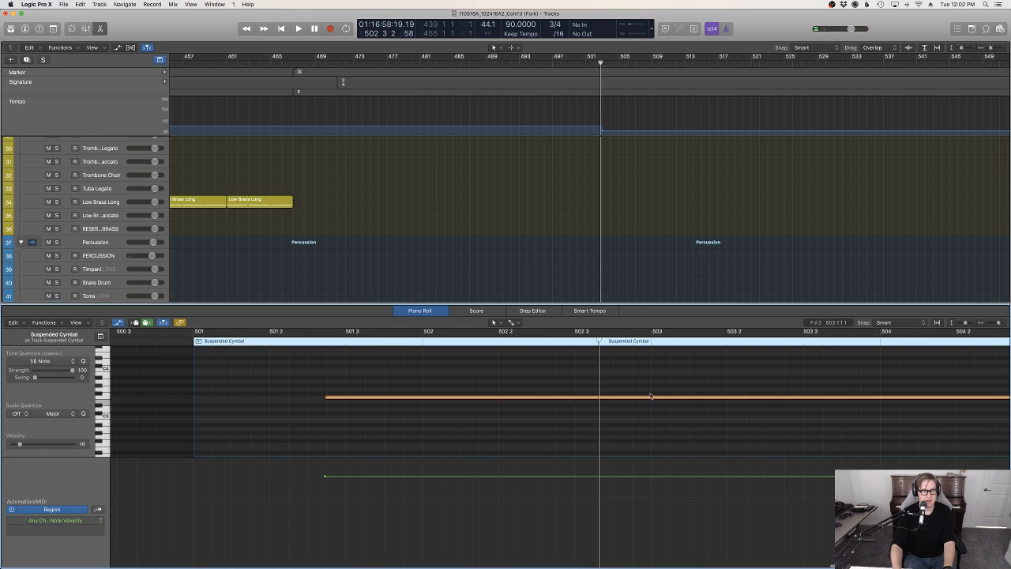
{"action": "key", "text": "e"}
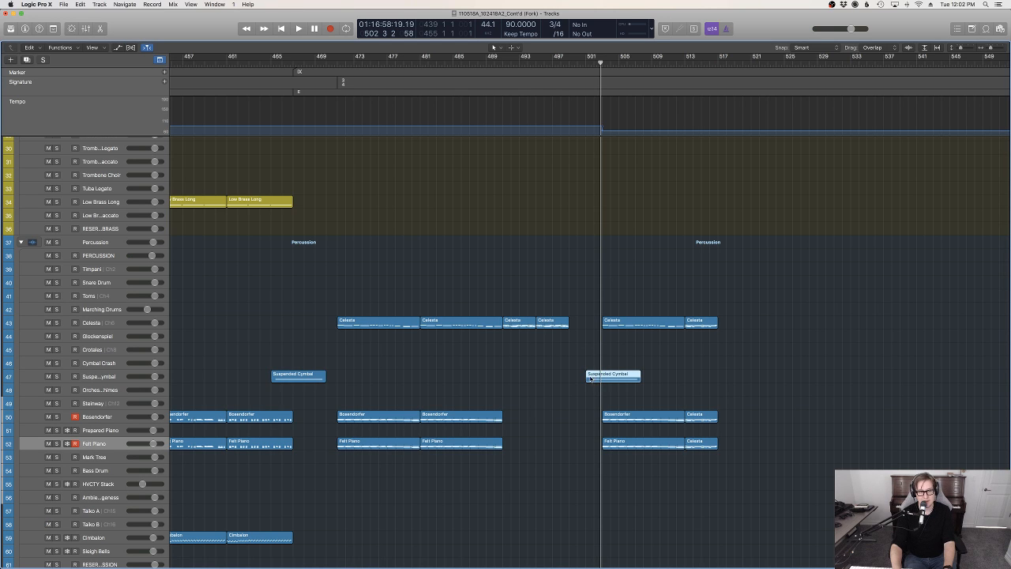
{"action": "left_click_drag", "start_coordinate": [591, 378], "coordinate": [587, 380]}
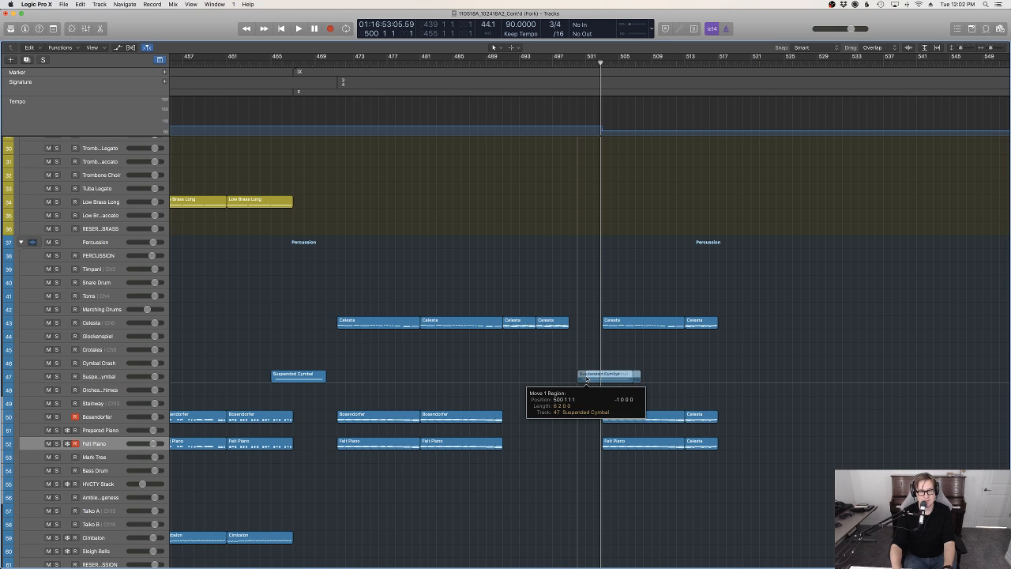
Replay the passage from about bar 499 to bar 517 and select the Sleigh Bells track
{"action": "left_click", "coordinate": [571, 63]}
{"action": "key", "text": "space"}
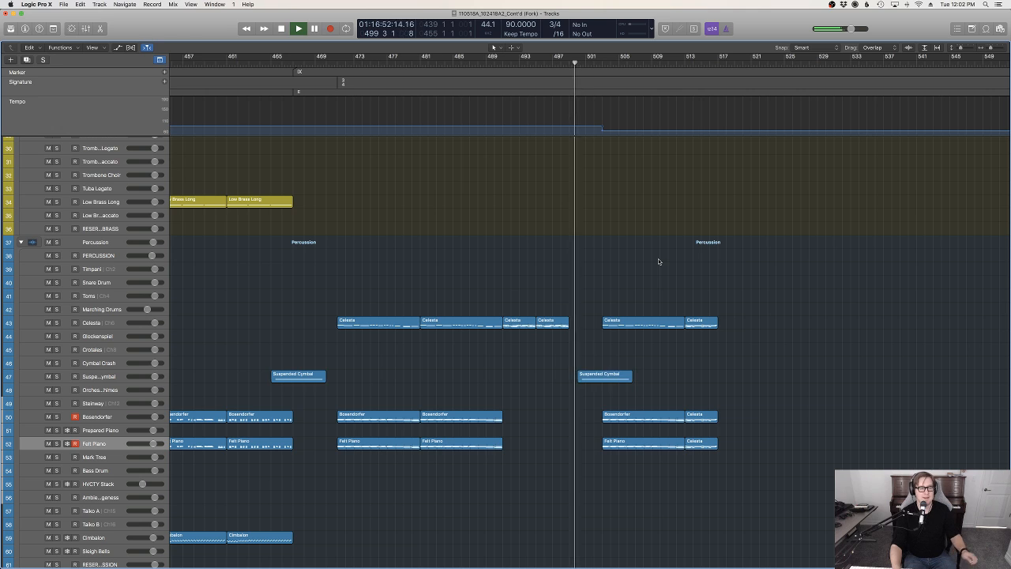
{"action": "scroll", "coordinate": [323, 366], "scroll_direction": "left", "scroll_amount": 3}
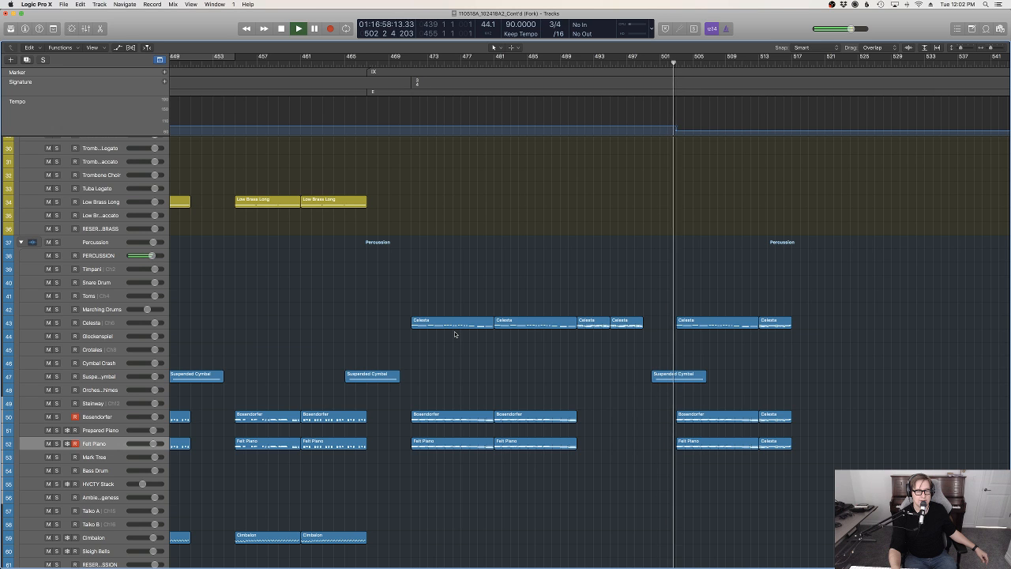
{"action": "scroll", "coordinate": [759, 358], "scroll_direction": "down", "scroll_amount": 4}
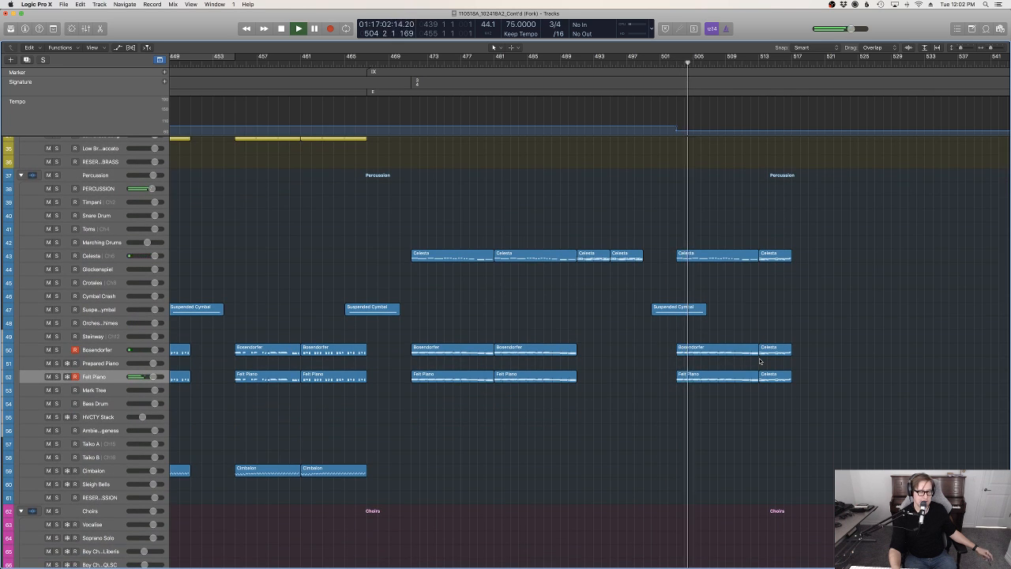
{"action": "scroll", "coordinate": [751, 361], "scroll_direction": "up", "scroll_amount": 4}
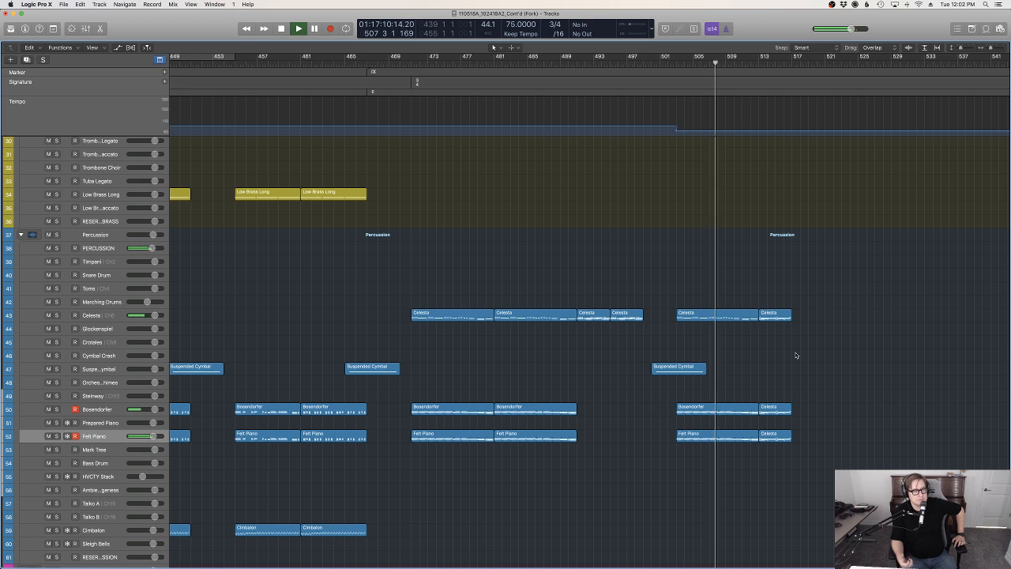
{"action": "left_click", "coordinate": [96, 544]}
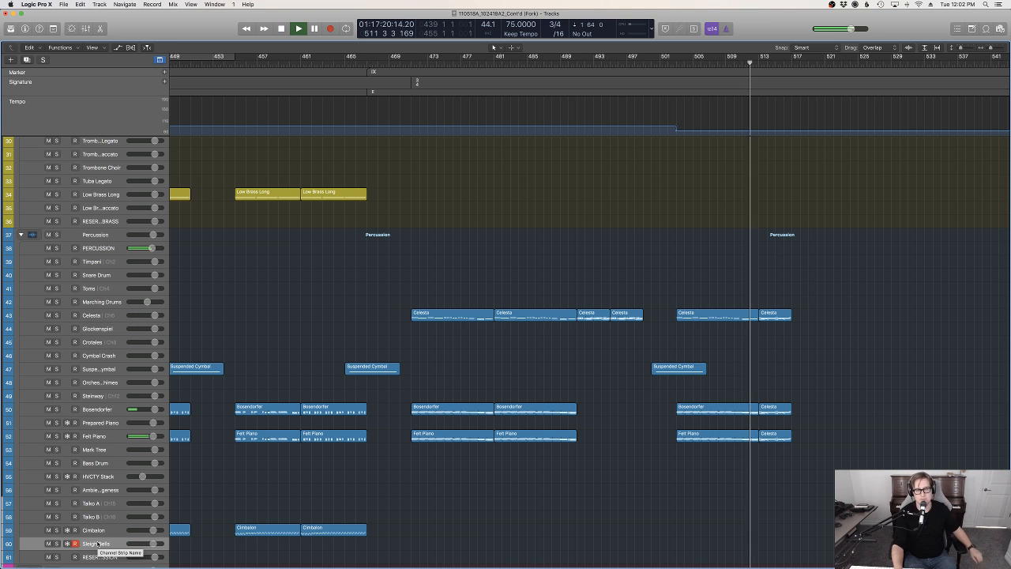
{"action": "scroll", "coordinate": [495, 542], "scroll_direction": "left", "scroll_amount": 1}
{"action": "scroll", "coordinate": [495, 542], "scroll_direction": "right", "scroll_amount": 1}
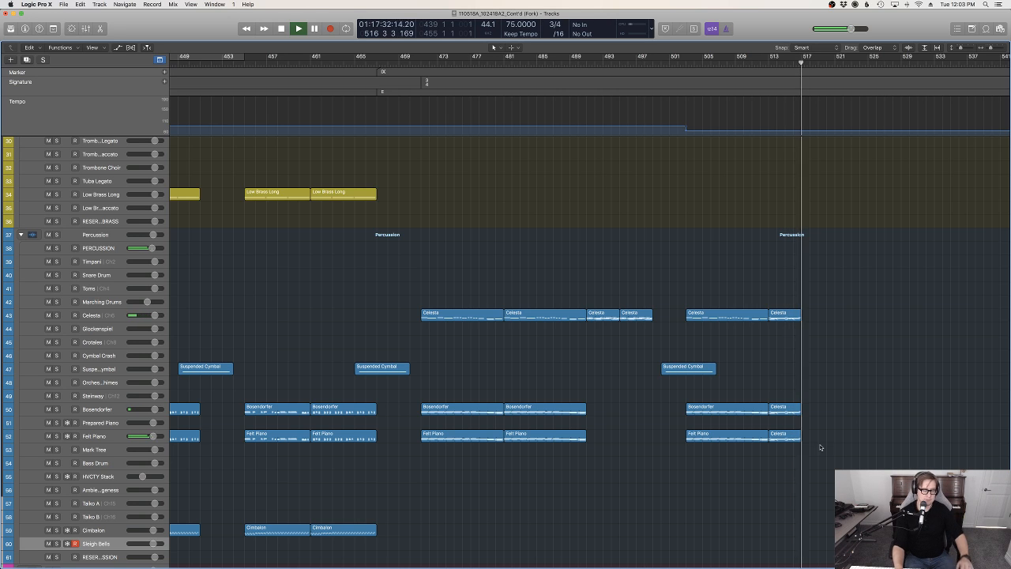
{"action": "key", "text": "space"}
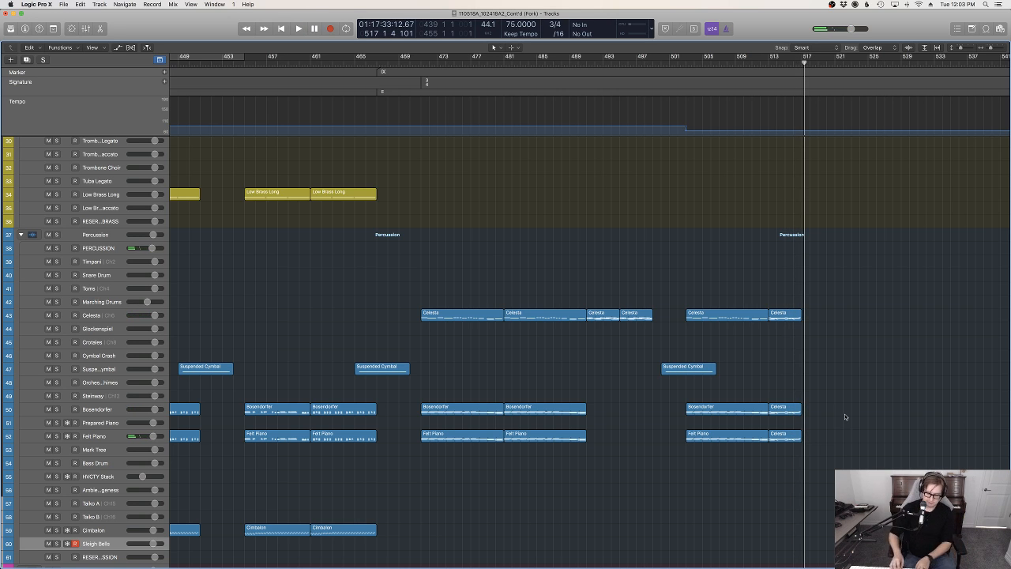
Record-enable the Bosendorfer and Felt Piano tracks together and play the passage from bar 513 to bar 521
{"action": "left_click", "coordinate": [80, 411]}
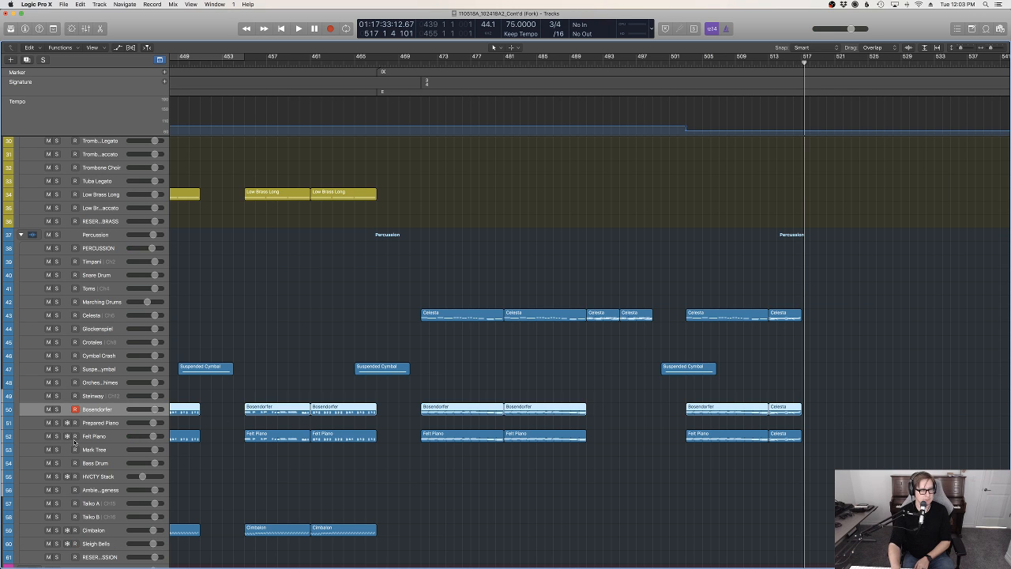
{"action": "left_click", "coordinate": [75, 440]}
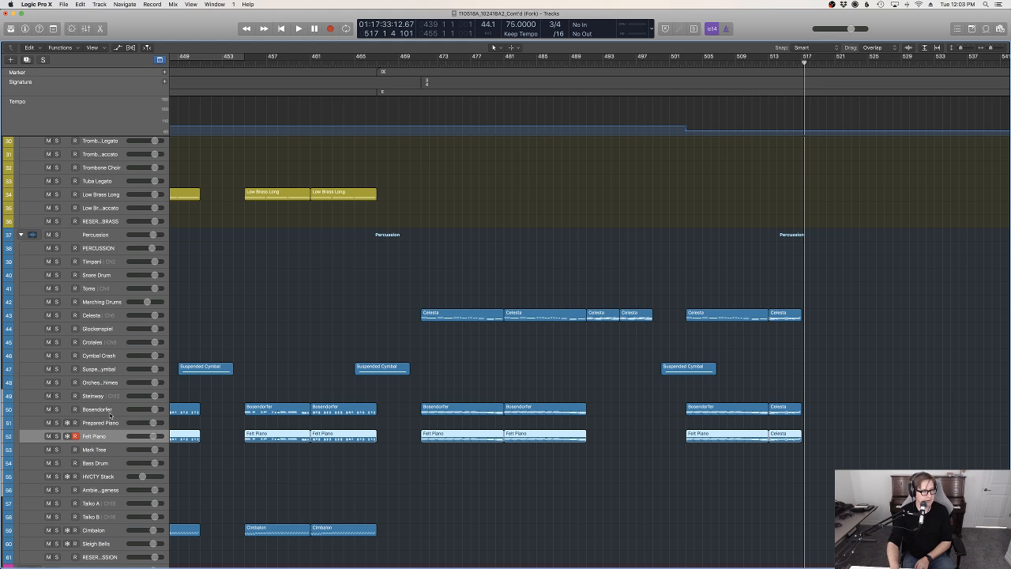
{"action": "key", "text": "Up"}
{"action": "key", "text": "Up"}
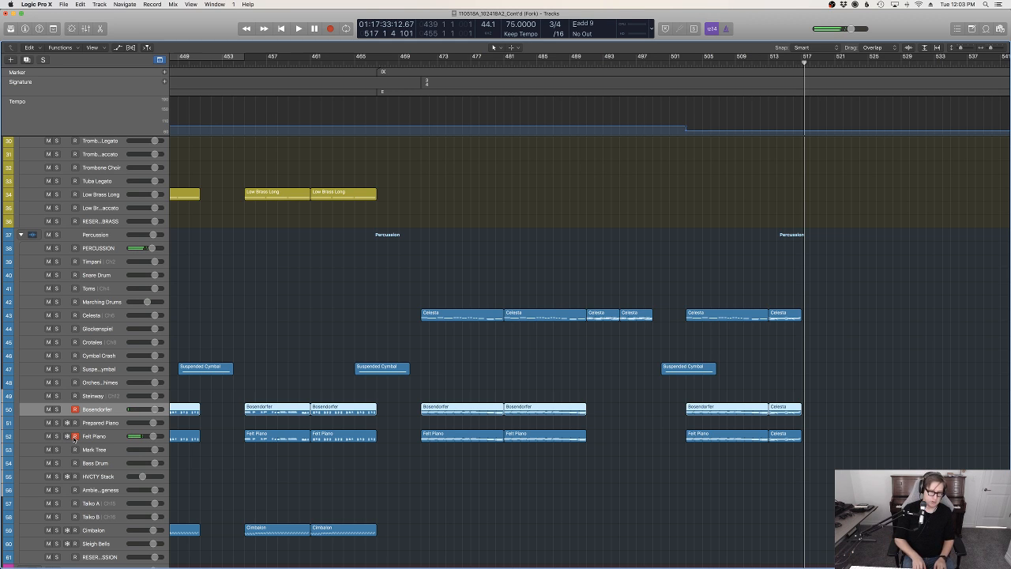
{"action": "left_click", "coordinate": [770, 63]}
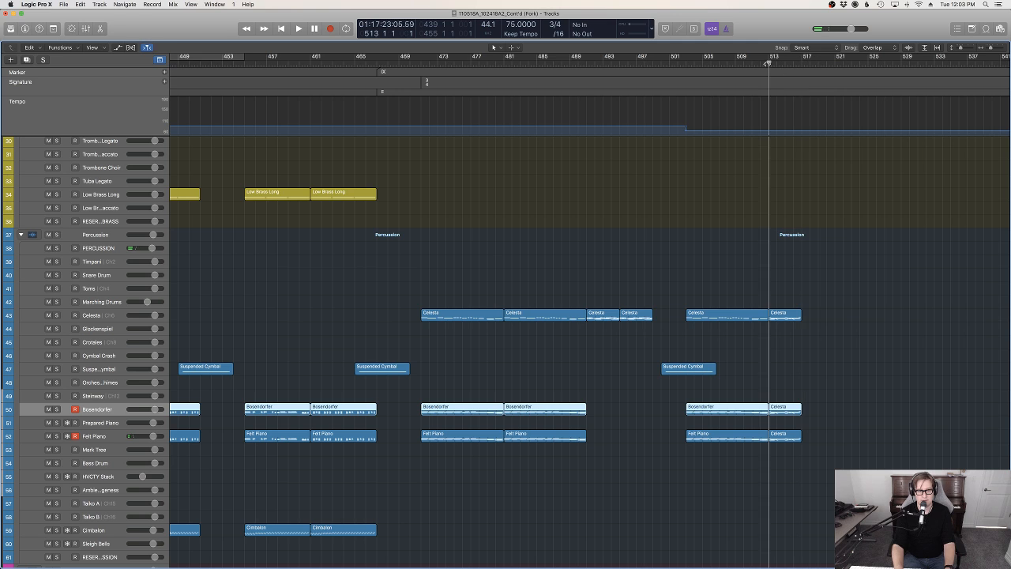
{"action": "key", "text": "space"}
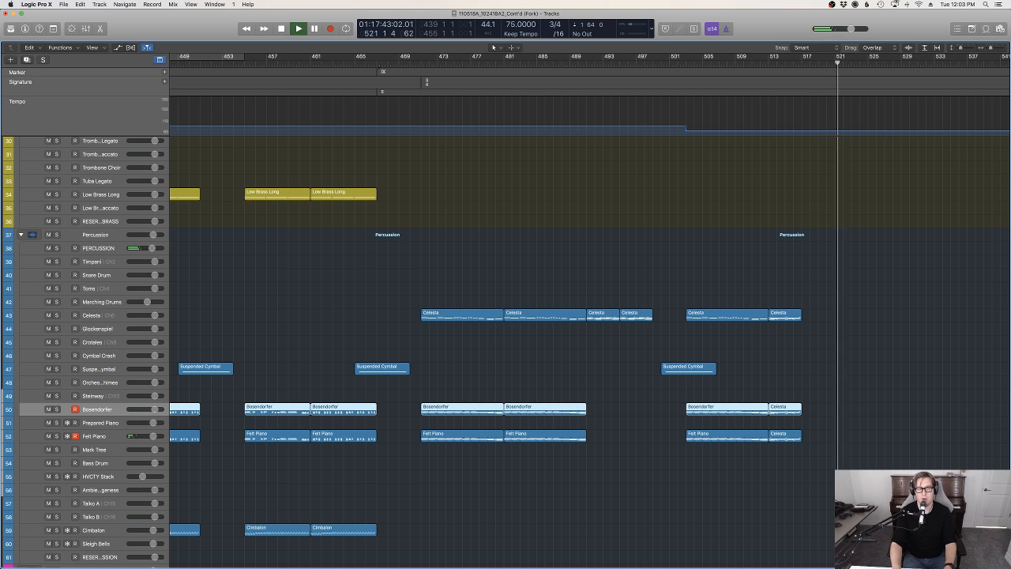
{"action": "key", "text": "space"}
Try to record a new part on the Bosendorfer and Felt Piano tracks from bar 518
{"action": "left_click", "coordinate": [809, 62]}
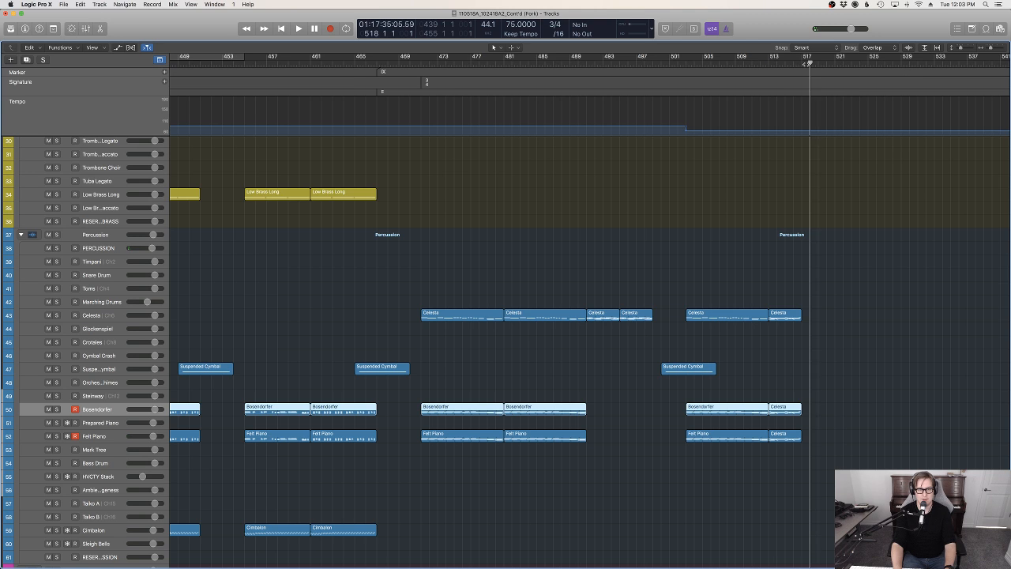
{"action": "key", "text": "r"}
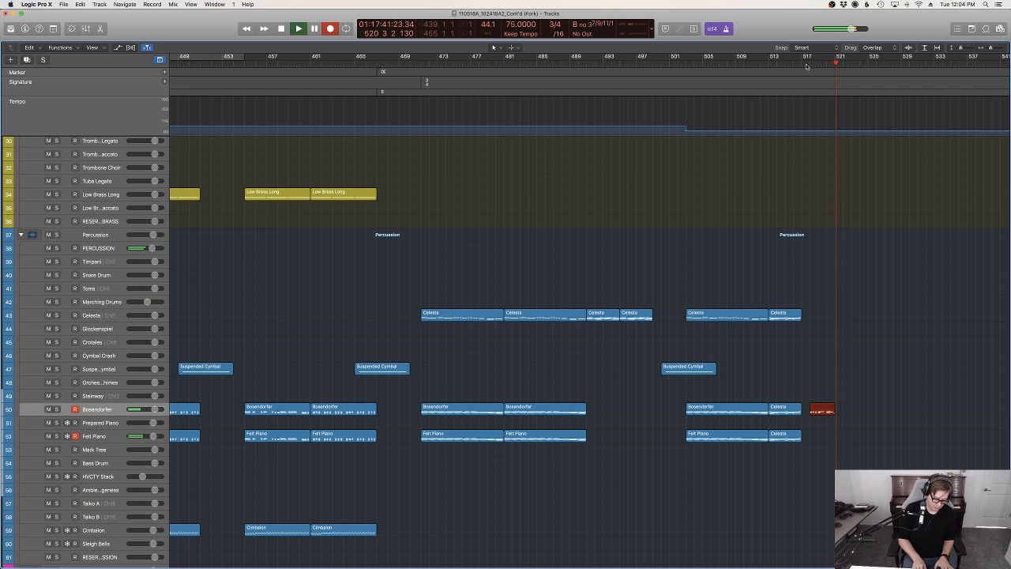
{"action": "key", "text": "space"}
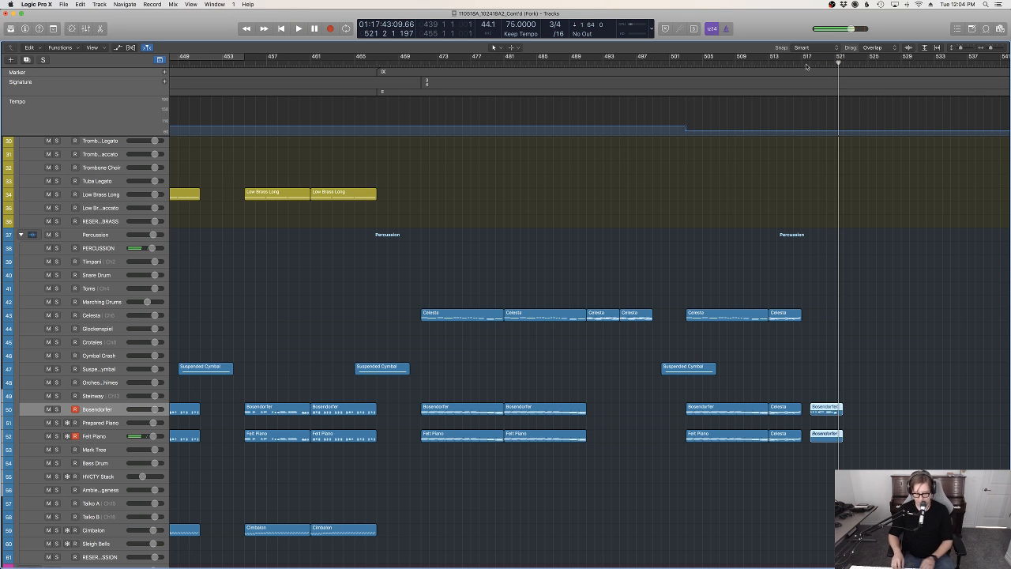
{"action": "key", "text": "super+z"}
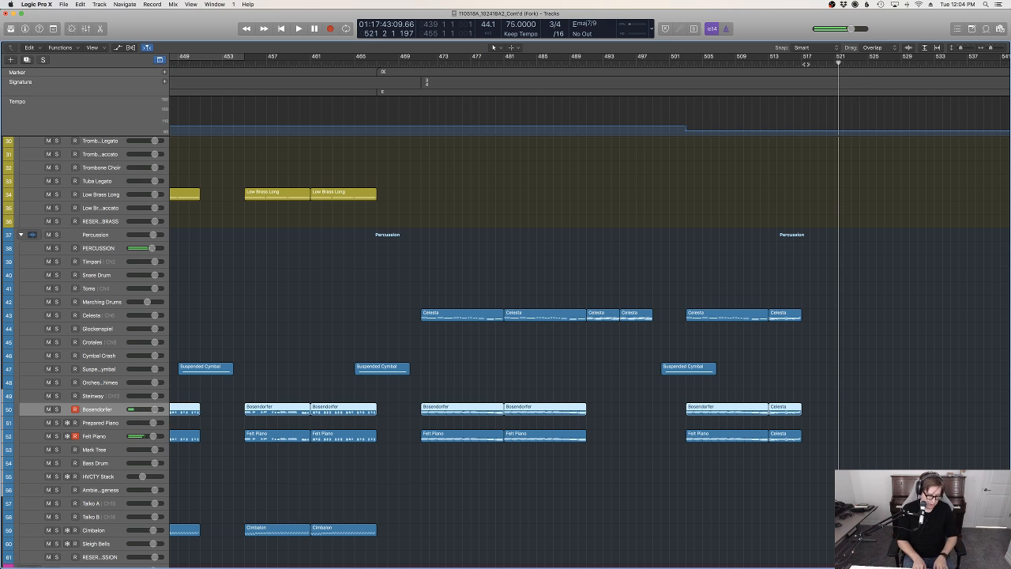
Record a six-bar part on the Bosendorfer and Felt Piano tracks and move both regions to start at bar 517
{"action": "key", "text": "r"}
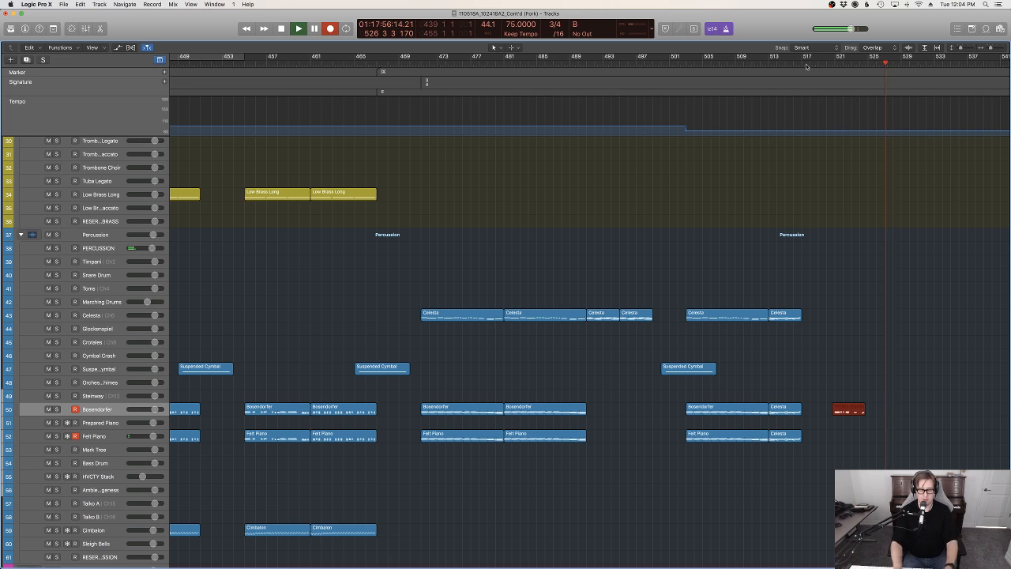
{"action": "key", "text": "space"}
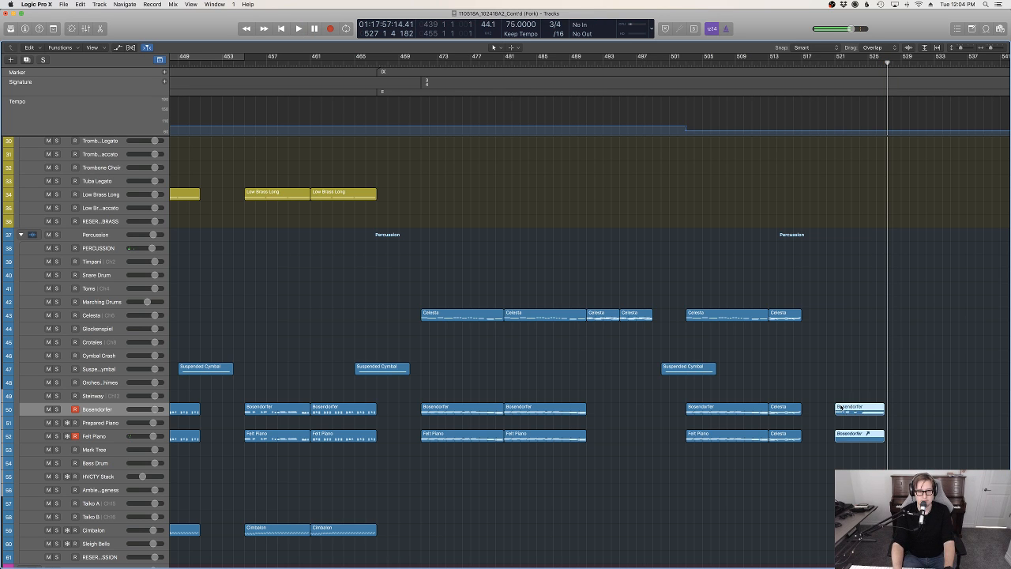
{"action": "left_click_drag", "start_coordinate": [829, 408], "coordinate": [805, 411]}
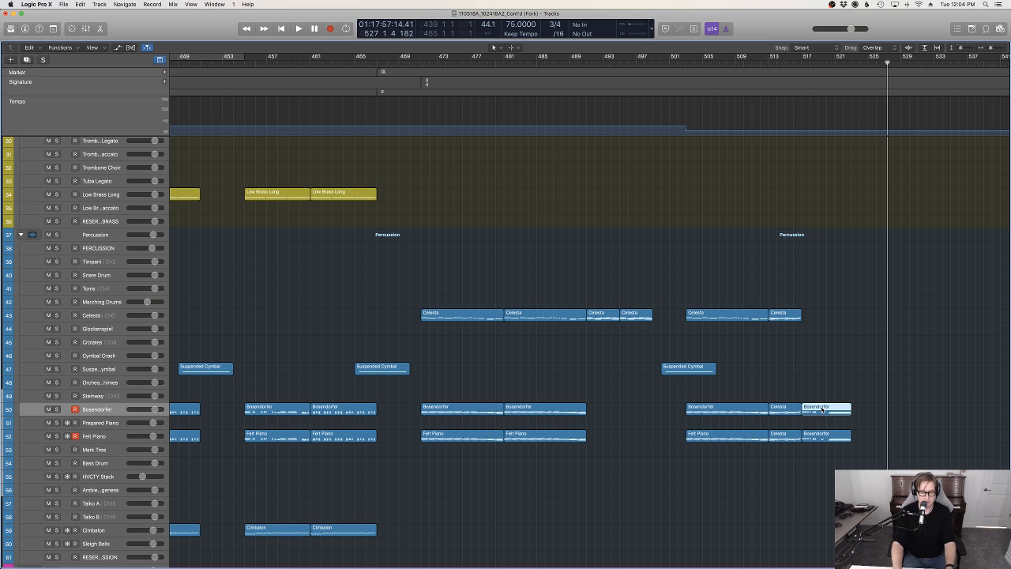
Paste the copied Bosendorfer region onto the Celesta track at its original position, bar 517
{"action": "left_click", "coordinate": [105, 314]}
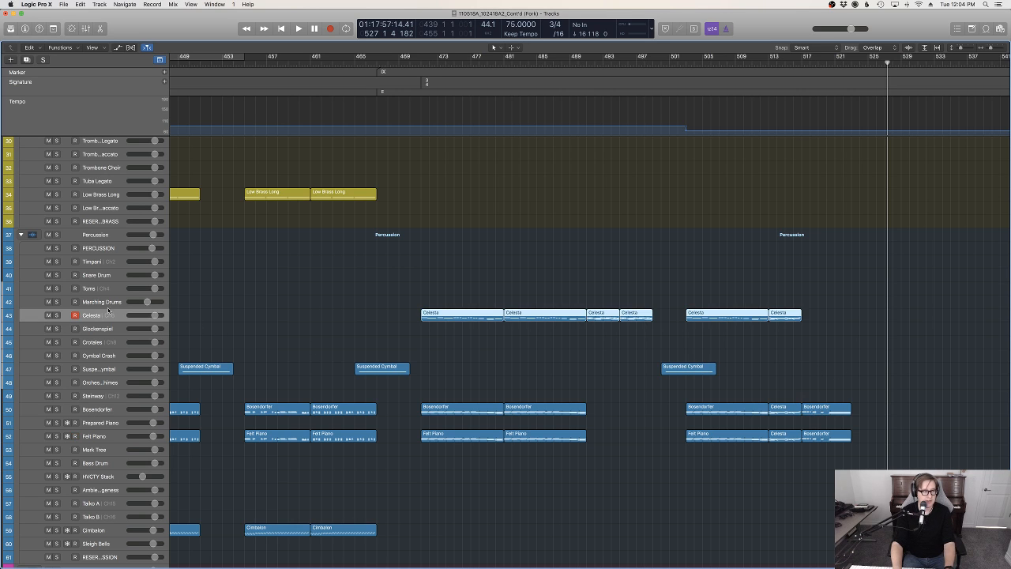
{"action": "left_click", "coordinate": [86, 4]}
{"action": "left_click", "coordinate": [667, 111]}
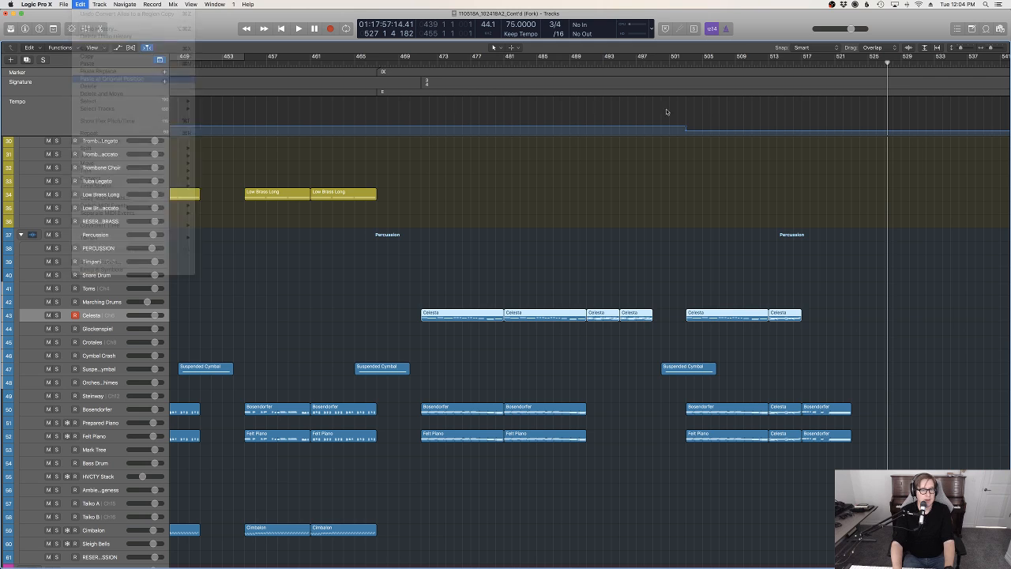
{"action": "key", "text": "alt+super+v"}
Play the passage from bar 513 to bar 522 to check the new Celesta doubling
{"action": "double_click", "coordinate": [768, 64]}
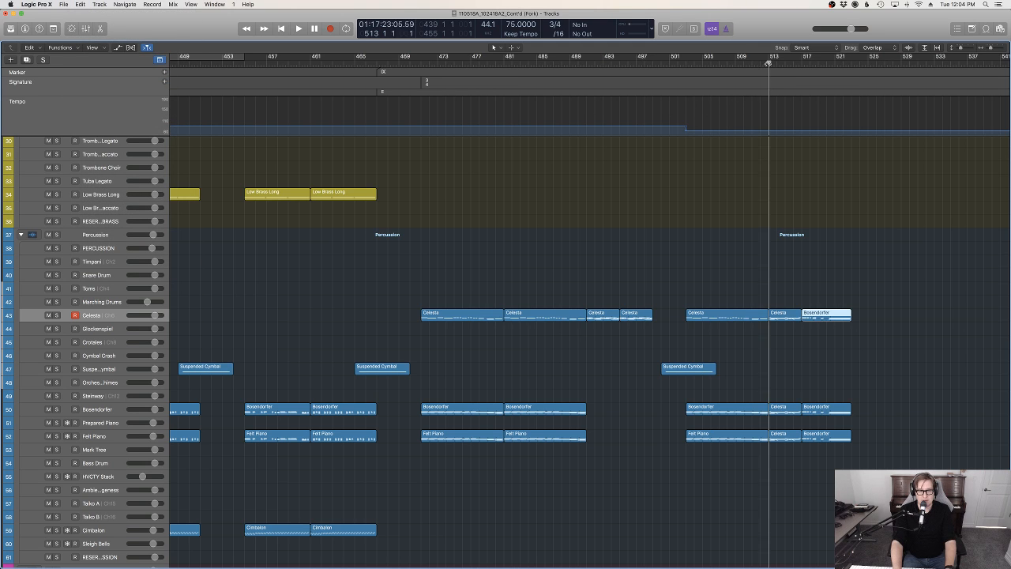
{"action": "left_click", "coordinate": [847, 213]}
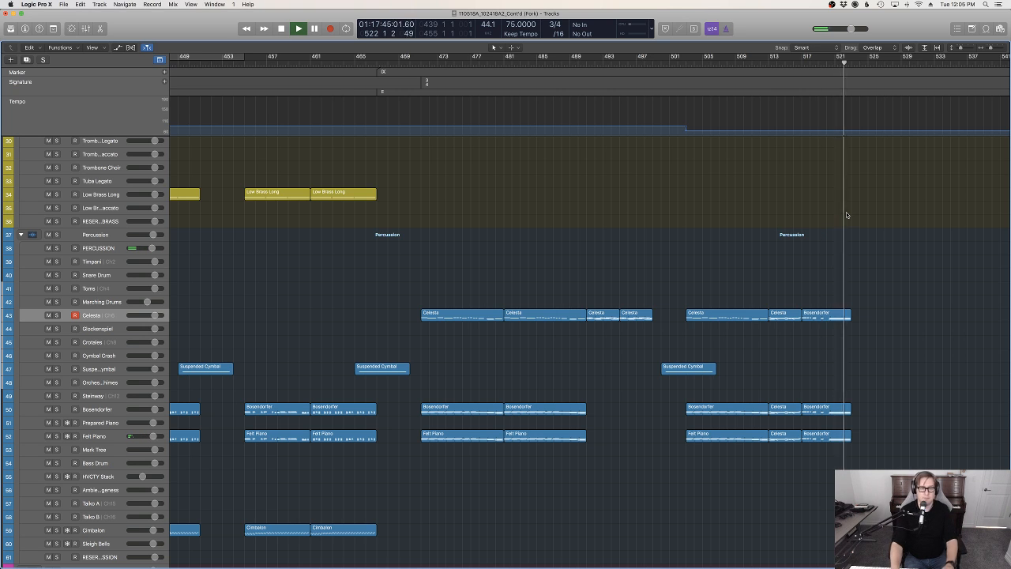
{"action": "scroll", "coordinate": [828, 224], "scroll_direction": "down", "scroll_amount": 4}
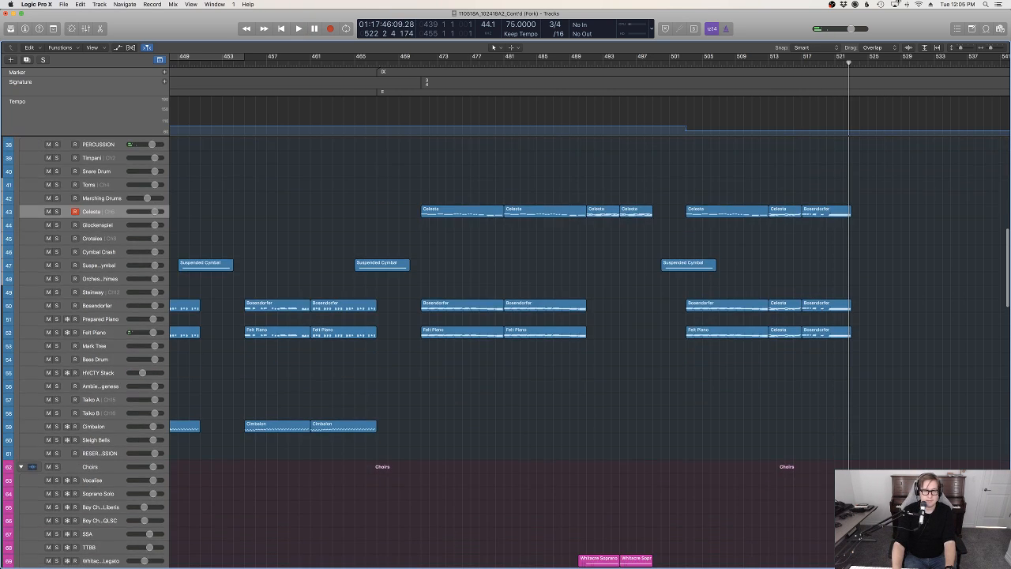
{"action": "left_click_drag", "start_coordinate": [850, 68], "coordinate": [842, 63]}
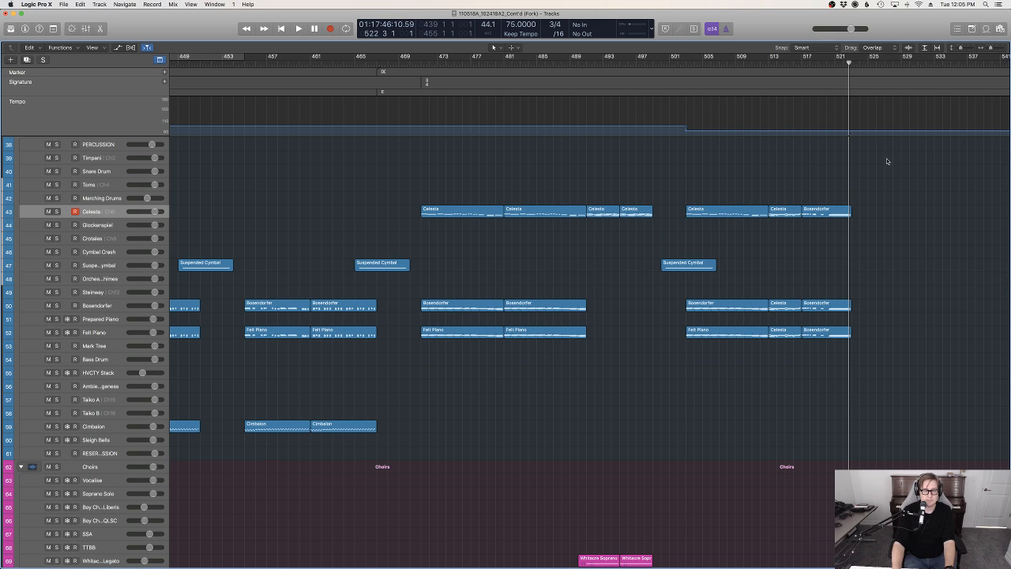
{"action": "left_click_drag", "start_coordinate": [841, 62], "coordinate": [849, 62]}
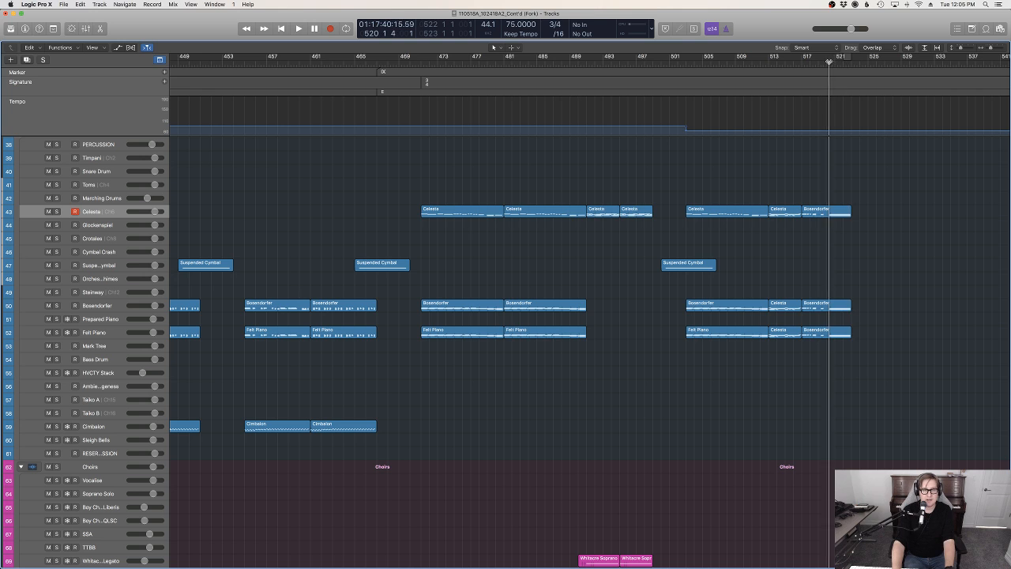
Replay the arrangement from bar 499 to bar 523 while looking over the brass, percussion and choir tracks
{"action": "left_click", "coordinate": [689, 63]}
{"action": "key", "text": "space"}
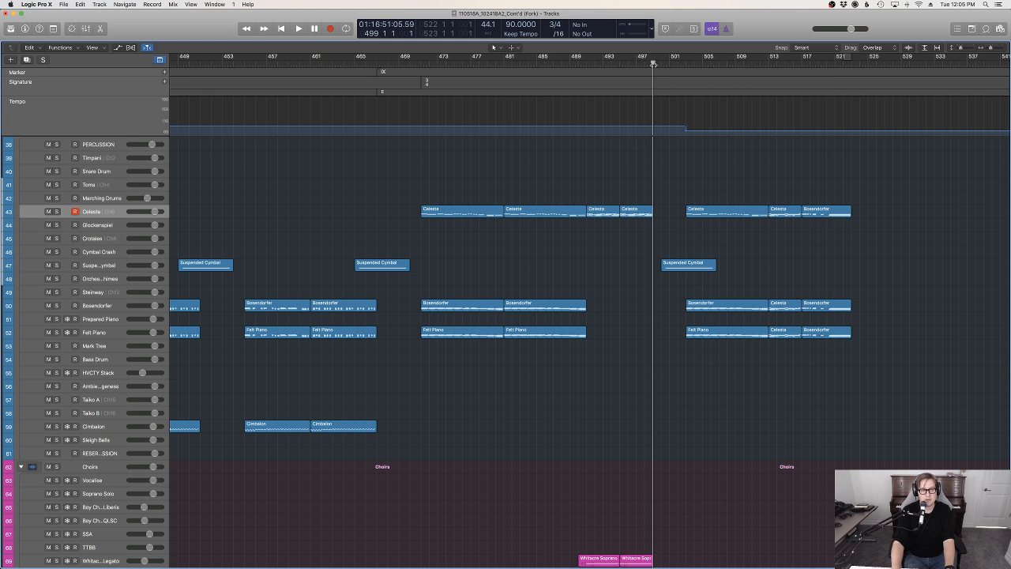
{"action": "scroll", "coordinate": [752, 221], "scroll_direction": "up", "scroll_amount": 10}
{"action": "scroll", "coordinate": [752, 221], "scroll_direction": "down", "scroll_amount": 3}
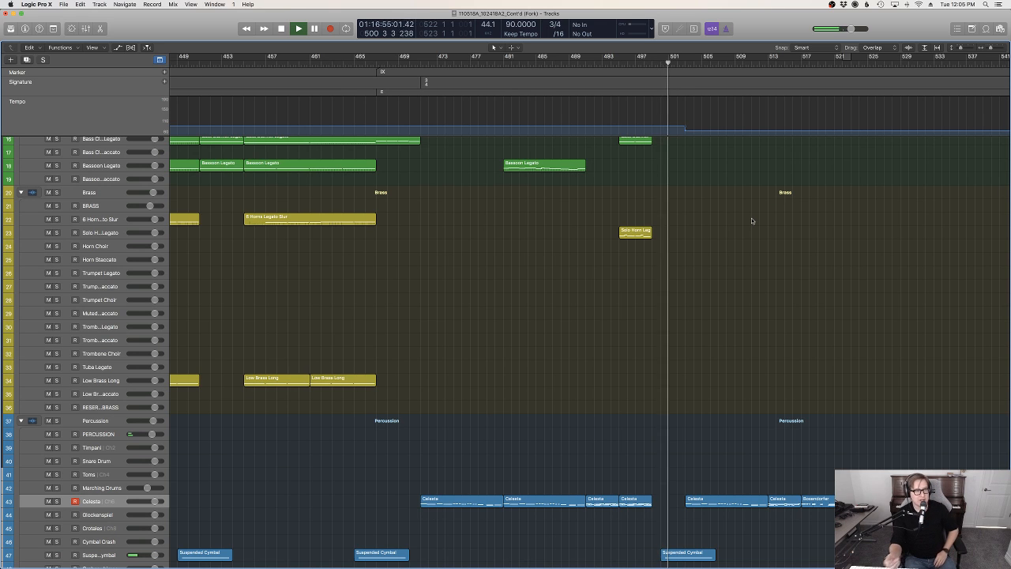
{"action": "scroll", "coordinate": [790, 269], "scroll_direction": "down", "scroll_amount": 10}
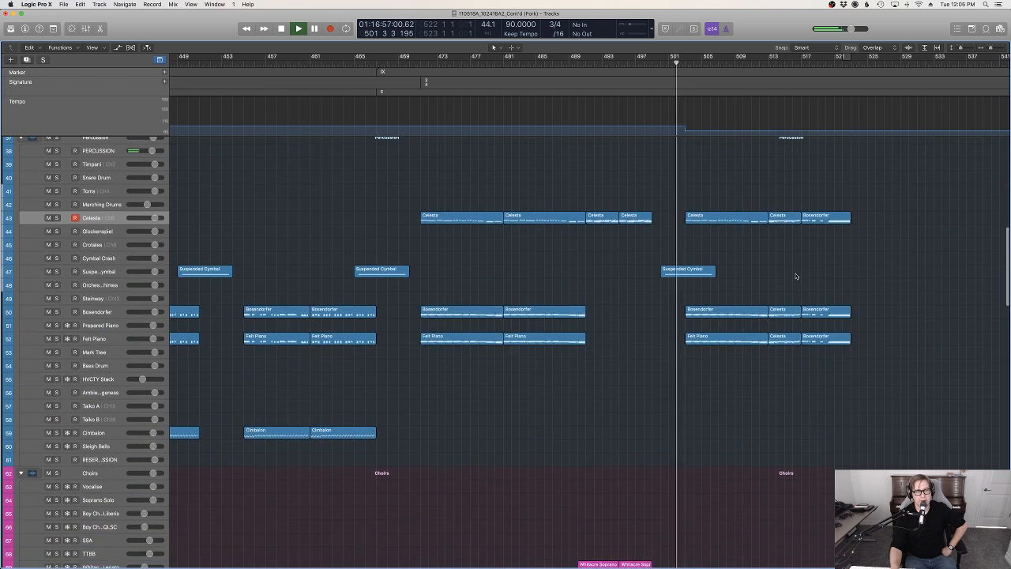
{"action": "scroll", "coordinate": [796, 276], "scroll_direction": "up", "scroll_amount": 8}
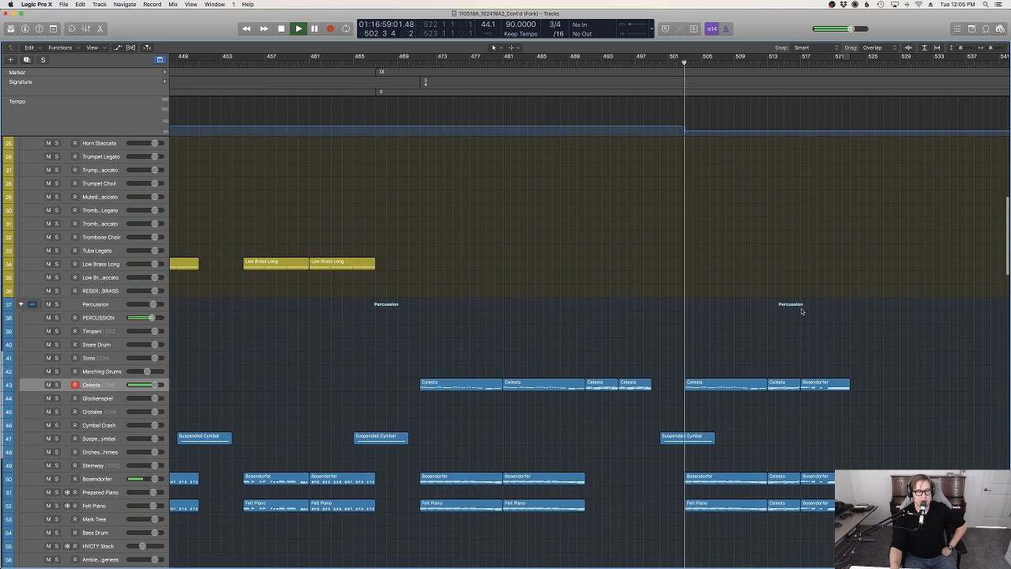
{"action": "scroll", "coordinate": [815, 346], "scroll_direction": "down", "scroll_amount": 1}
{"action": "scroll", "coordinate": [816, 348], "scroll_direction": "up", "scroll_amount": 3}
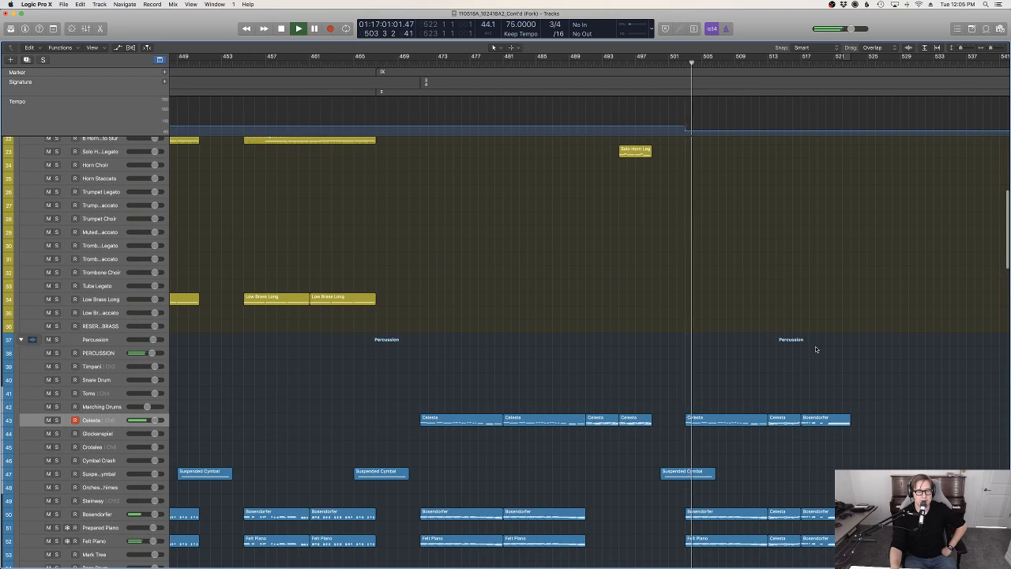
{"action": "scroll", "coordinate": [816, 349], "scroll_direction": "down", "scroll_amount": 5}
{"action": "scroll", "coordinate": [816, 349], "scroll_direction": "left", "scroll_amount": 3}
{"action": "scroll", "coordinate": [815, 346], "scroll_direction": "left", "scroll_amount": 2}
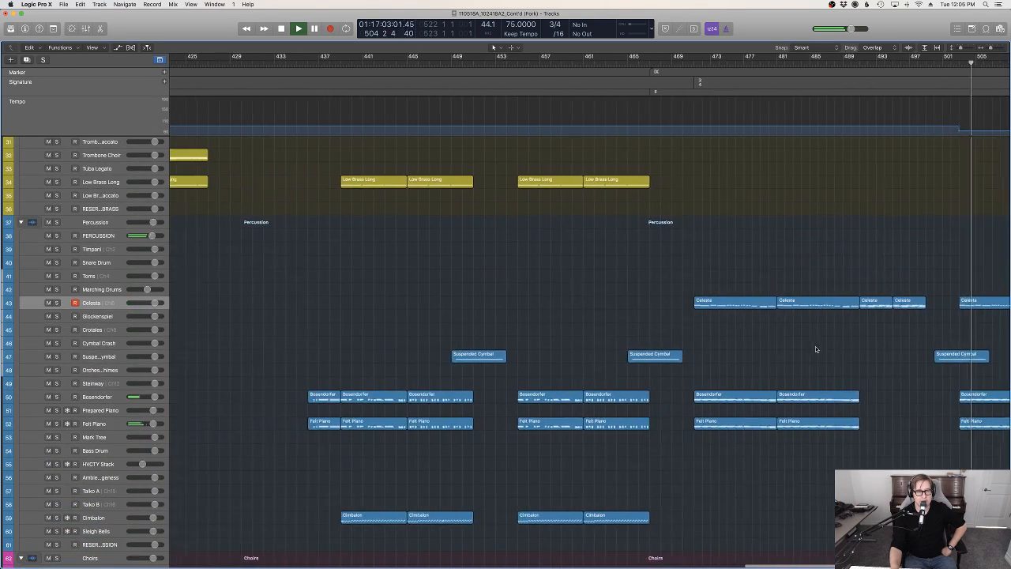
{"action": "scroll", "coordinate": [816, 346], "scroll_direction": "up", "scroll_amount": 6}
{"action": "scroll", "coordinate": [826, 348], "scroll_direction": "right", "scroll_amount": 3}
{"action": "scroll", "coordinate": [839, 348], "scroll_direction": "right", "scroll_amount": 1}
{"action": "scroll", "coordinate": [839, 348], "scroll_direction": "down", "scroll_amount": 5}
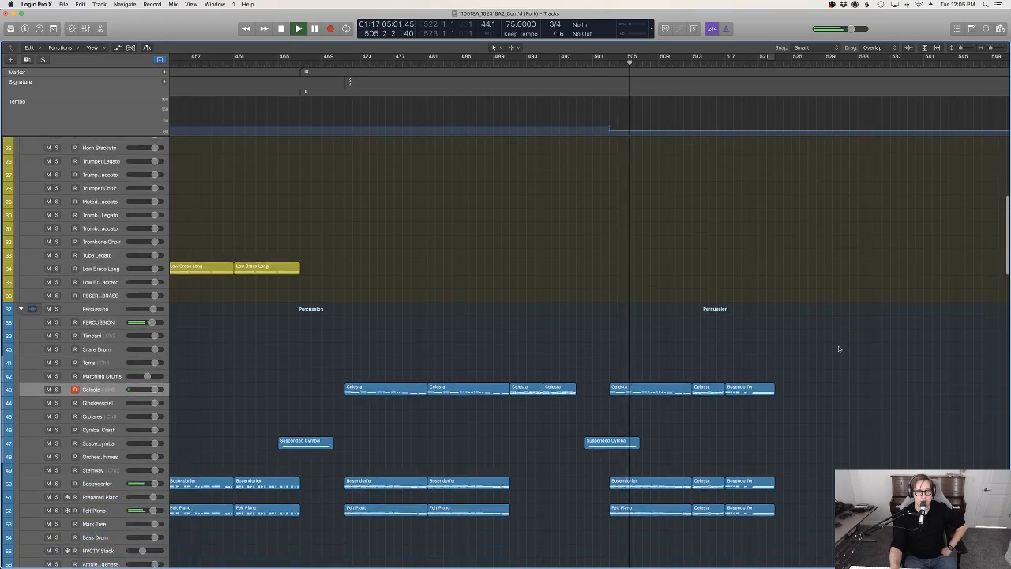
{"action": "scroll", "coordinate": [839, 348], "scroll_direction": "down", "scroll_amount": 7}
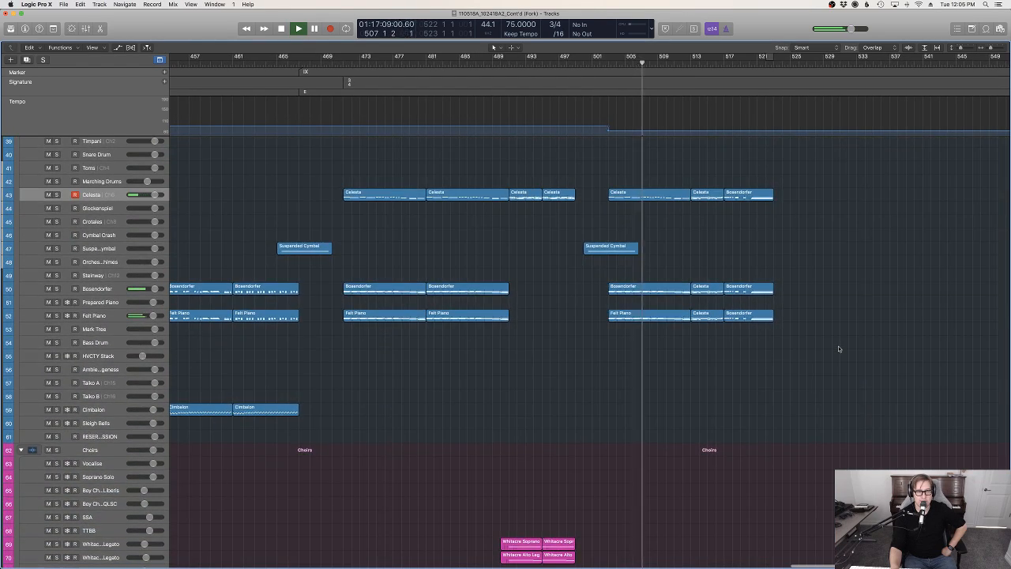
{"action": "scroll", "coordinate": [839, 348], "scroll_direction": "up", "scroll_amount": 4}
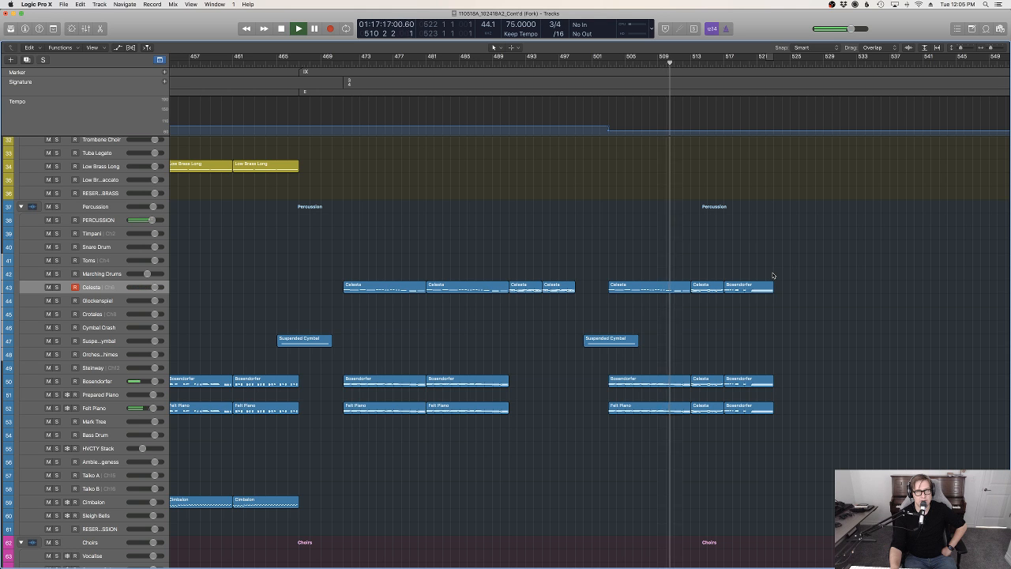
{"action": "scroll", "coordinate": [777, 338], "scroll_direction": "up", "scroll_amount": 3}
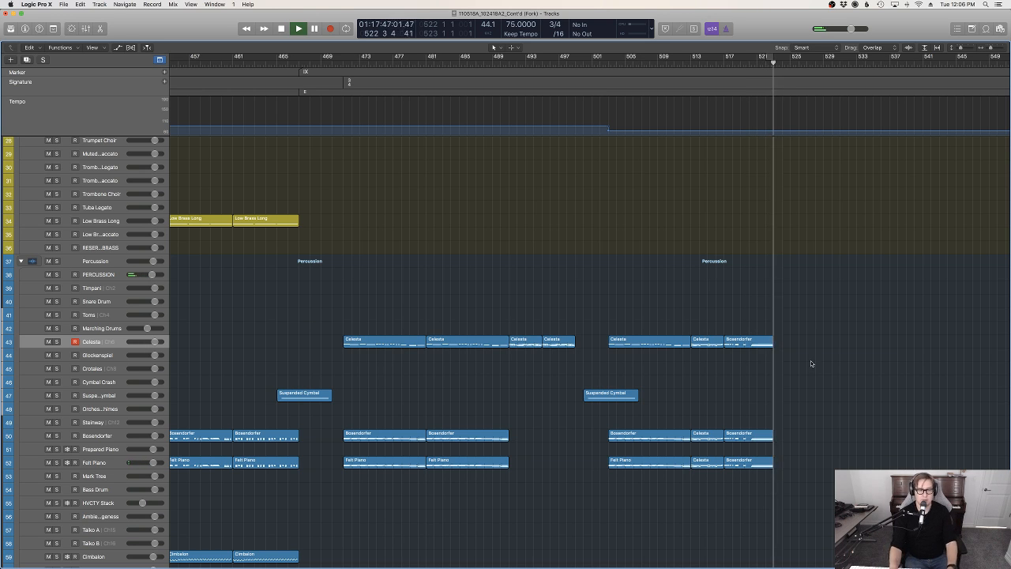
{"action": "scroll", "coordinate": [807, 375], "scroll_direction": "down", "scroll_amount": 4}
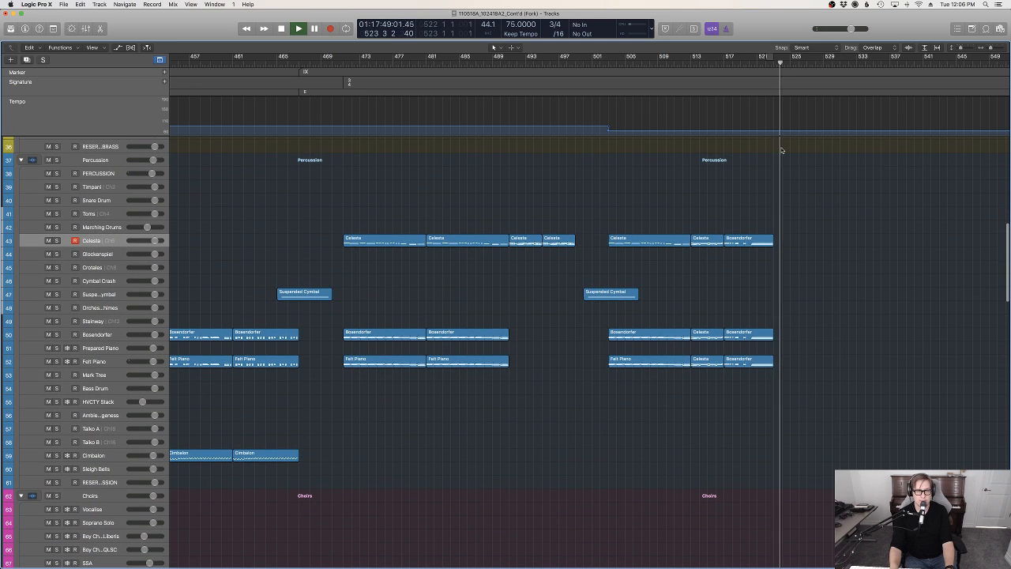
{"action": "key", "text": "space"}
Add a tempo change to 100 BPM at bar 523
{"action": "left_click_drag", "start_coordinate": [768, 64], "coordinate": [774, 63]}
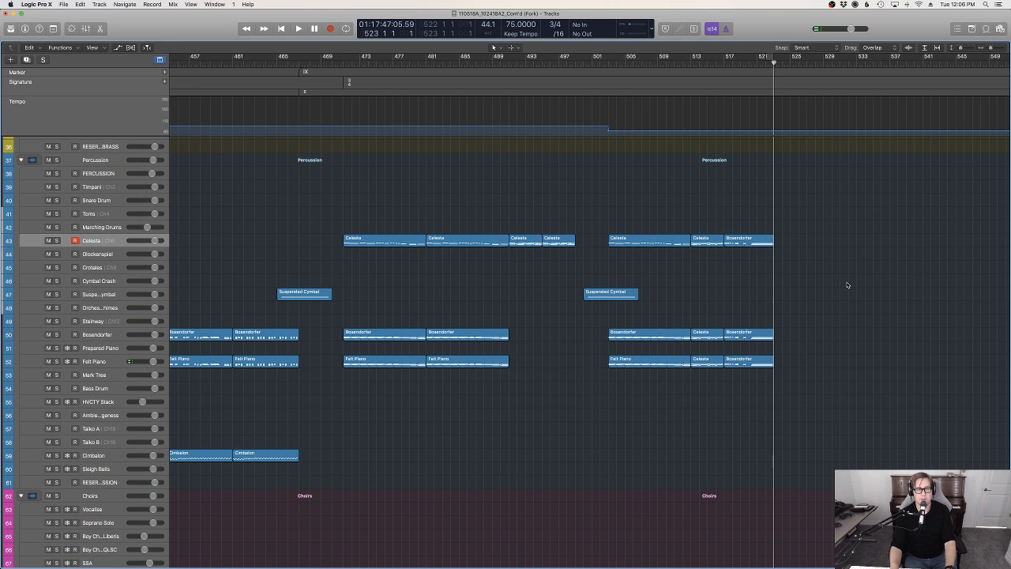
{"action": "key", "text": "d"}
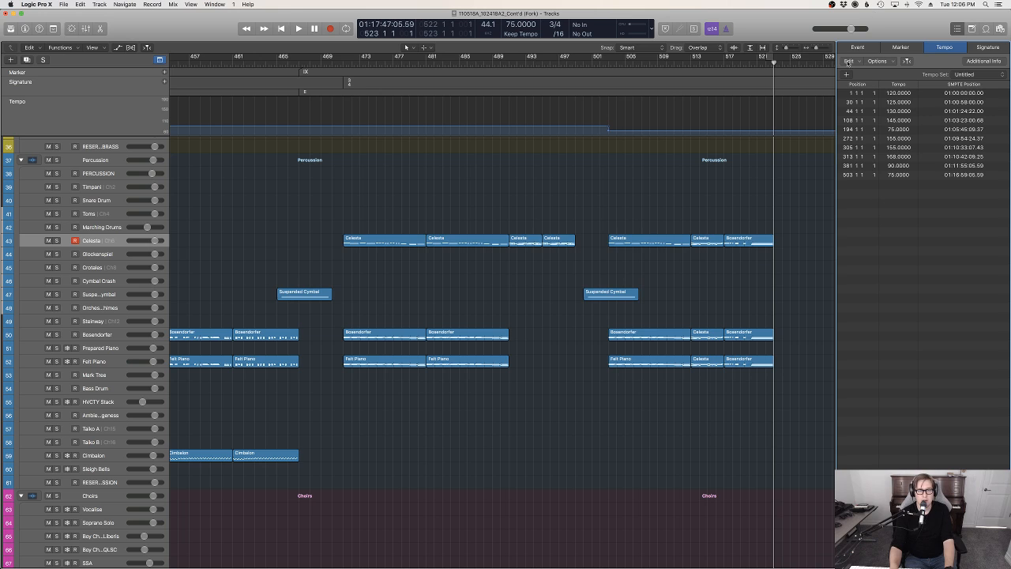
{"action": "left_click", "coordinate": [921, 156], "text": "super"}
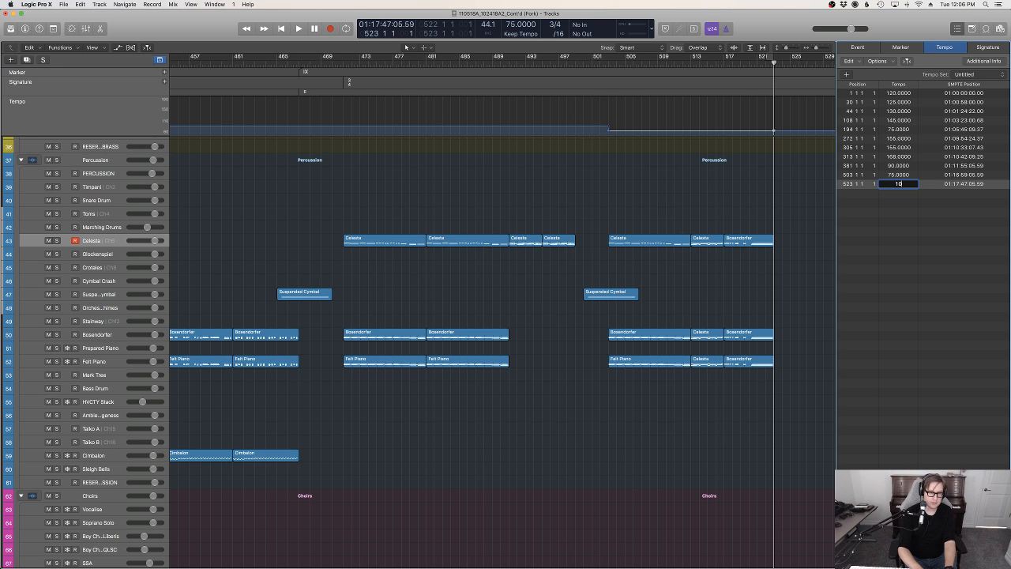
{"action": "key", "text": "Return"}
{"action": "scroll", "coordinate": [743, 261], "scroll_direction": "right", "scroll_amount": 2}
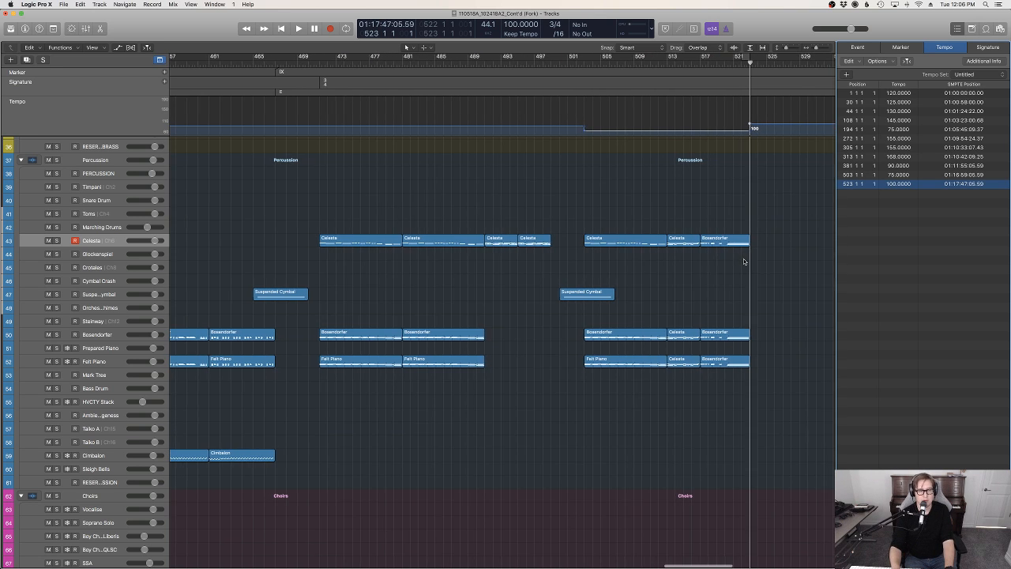
{"action": "key", "text": "d"}
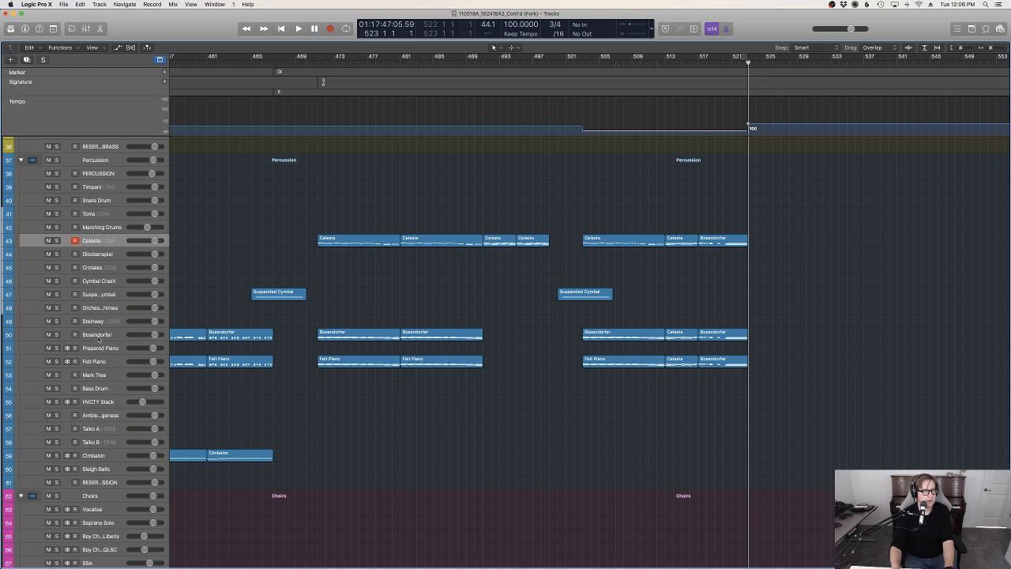
Select the Steinway track and try to record a part on it from about bar 524
{"action": "key", "text": "Down"}
{"action": "key", "text": "Down"}
{"action": "key", "text": "Down"}
{"action": "key", "text": "Down"}
{"action": "key", "text": "Down"}
{"action": "key", "text": "Down"}
{"action": "double_click", "coordinate": [724, 65]}
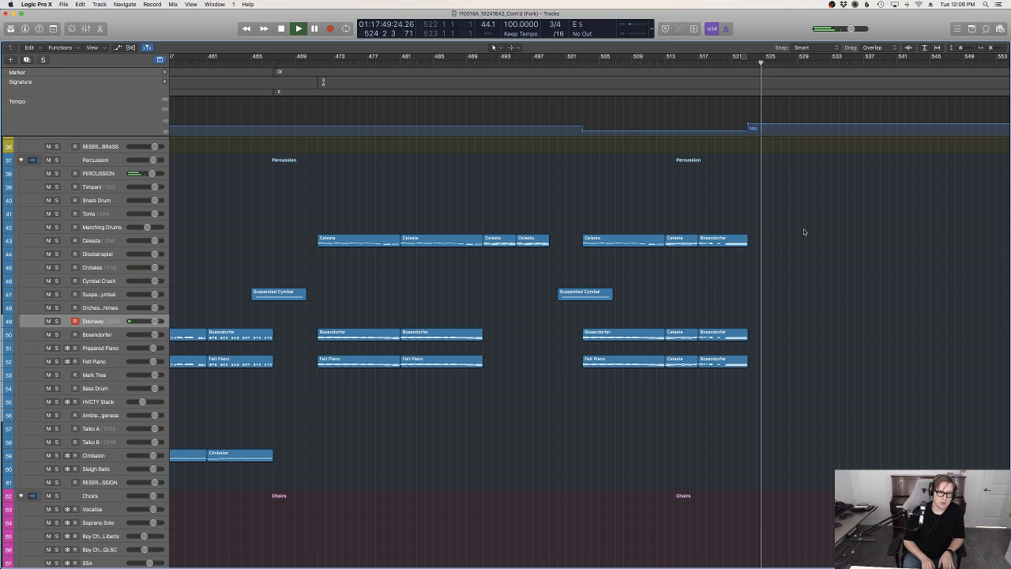
{"action": "key", "text": "r"}
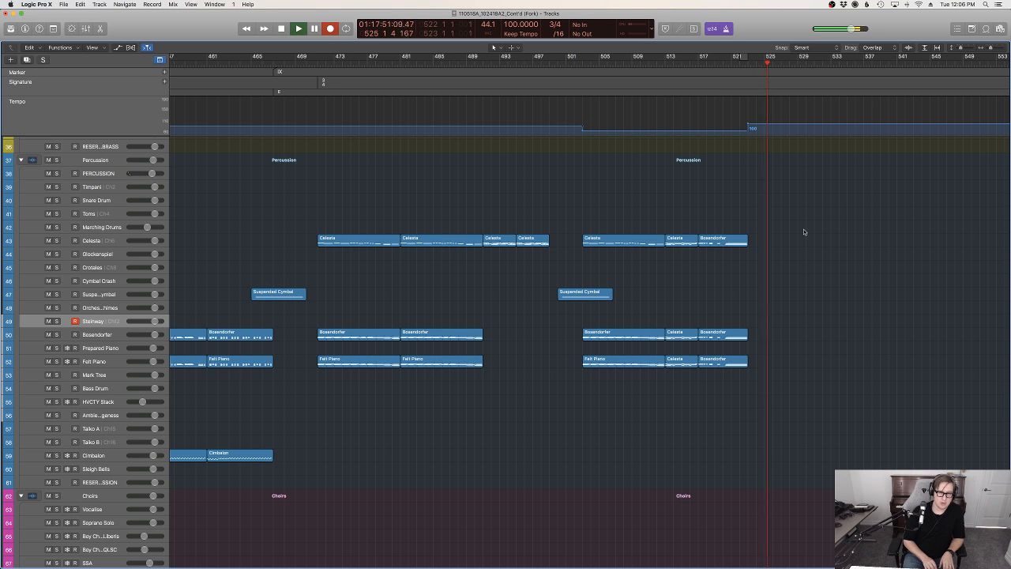
{"action": "key", "text": "space"}
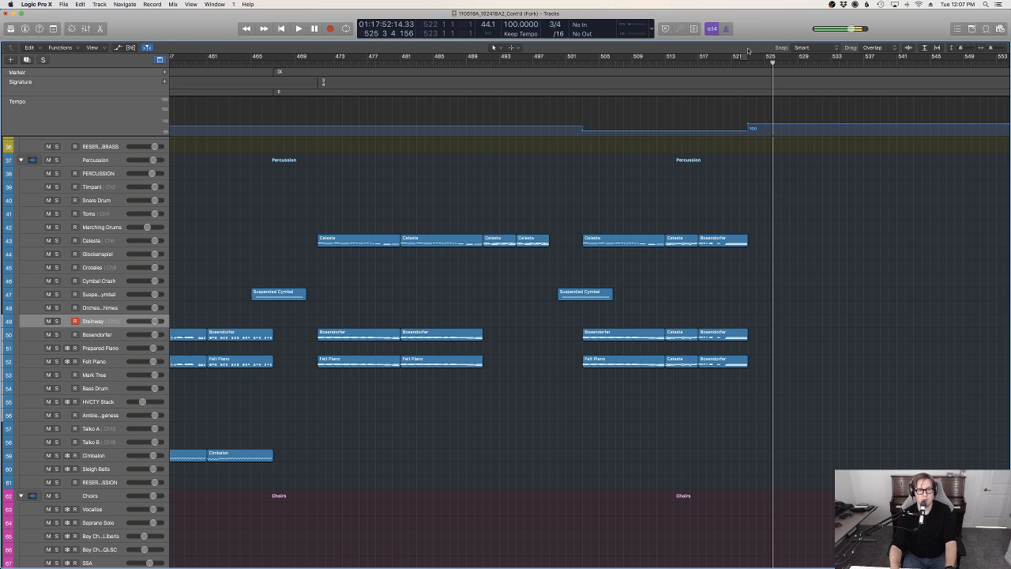
Add a 4/4 time signature change at bar 523 and place the playhead at bar 528
{"action": "left_click", "coordinate": [747, 64]}
{"action": "key", "text": "d"}
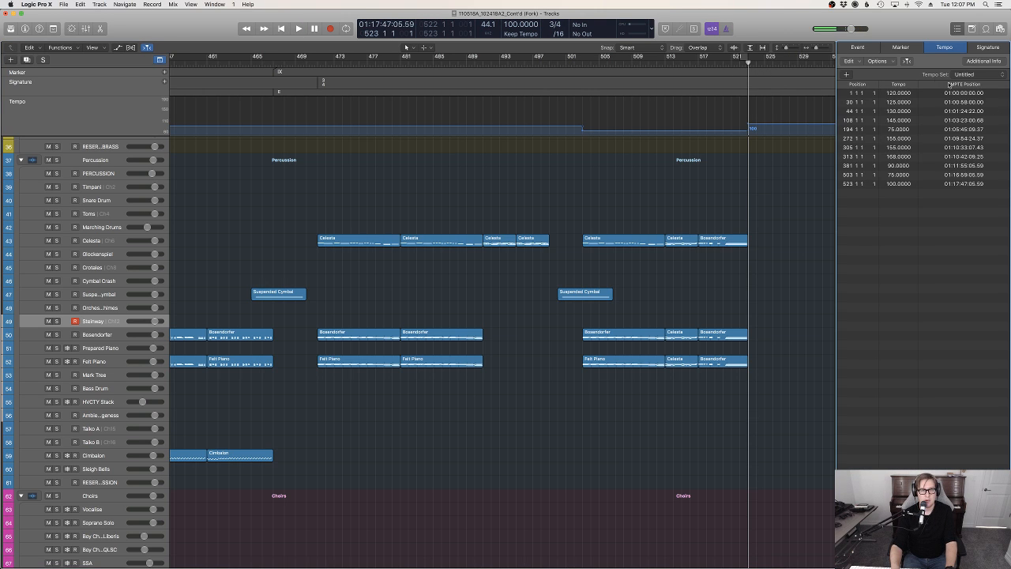
{"action": "left_click", "coordinate": [901, 47]}
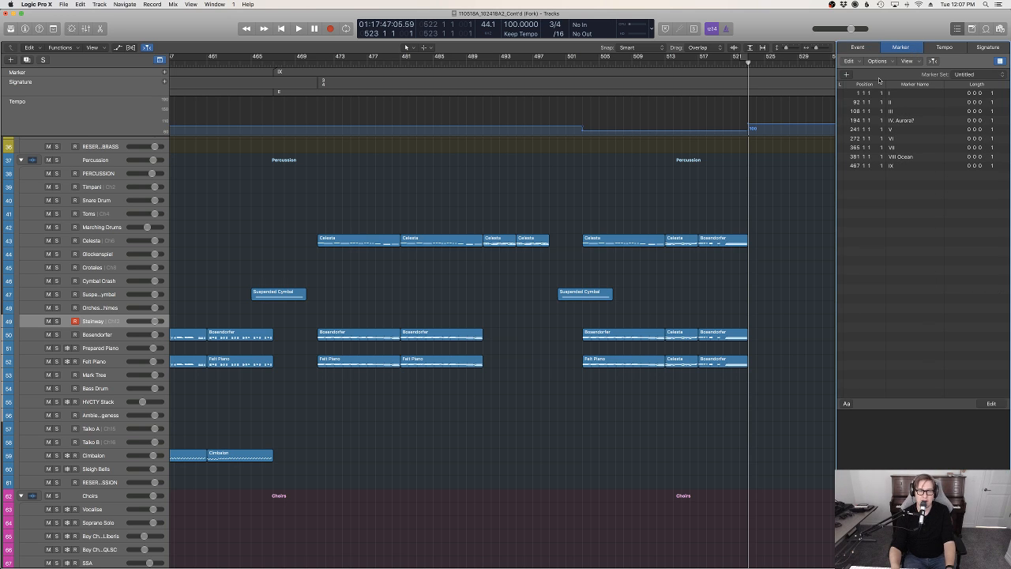
{"action": "left_click", "coordinate": [937, 52]}
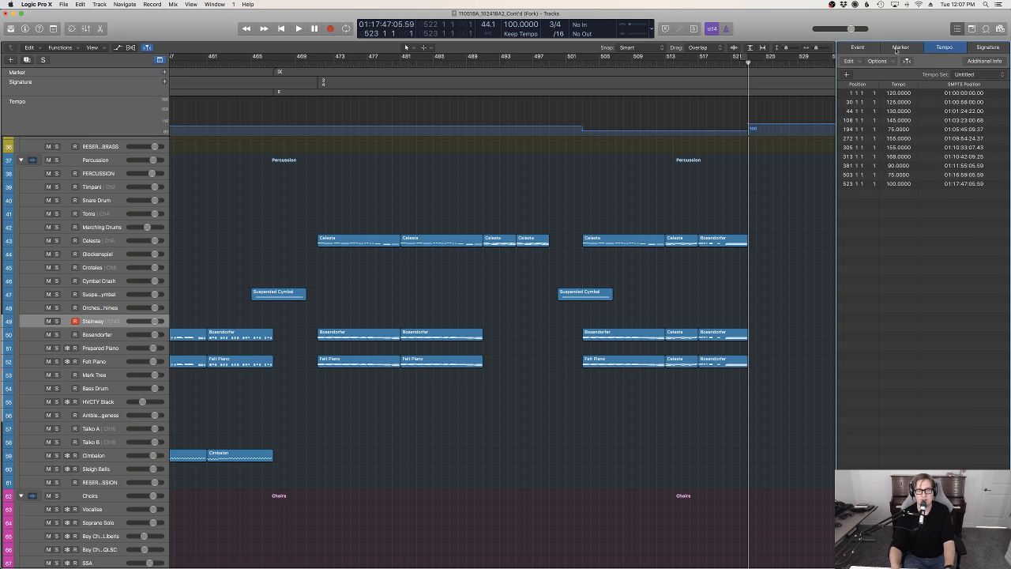
{"action": "left_click", "coordinate": [870, 49]}
{"action": "left_click", "coordinate": [898, 53]}
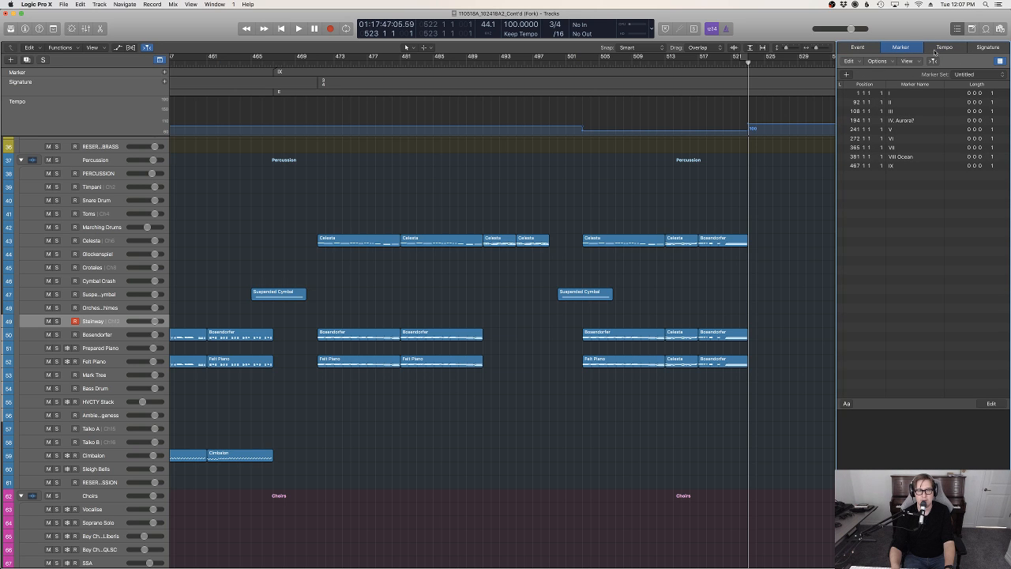
{"action": "left_click", "coordinate": [992, 48]}
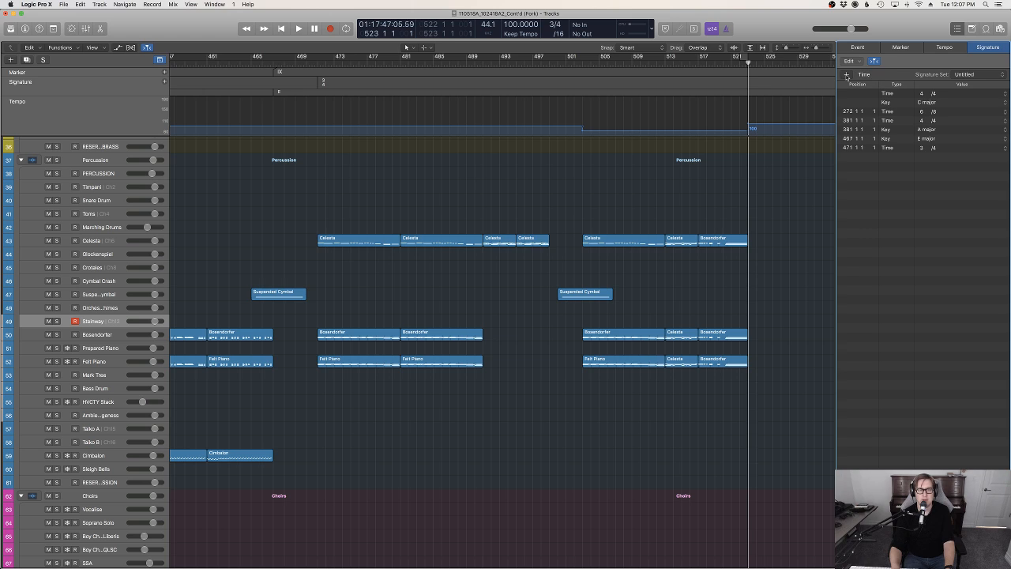
{"action": "left_click", "coordinate": [846, 74]}
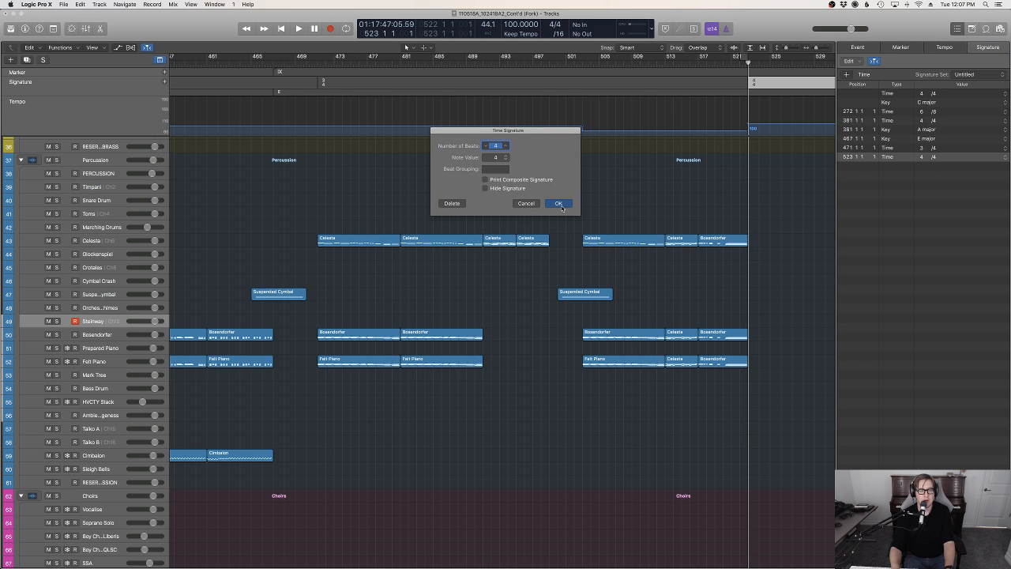
{"action": "left_click", "coordinate": [558, 203]}
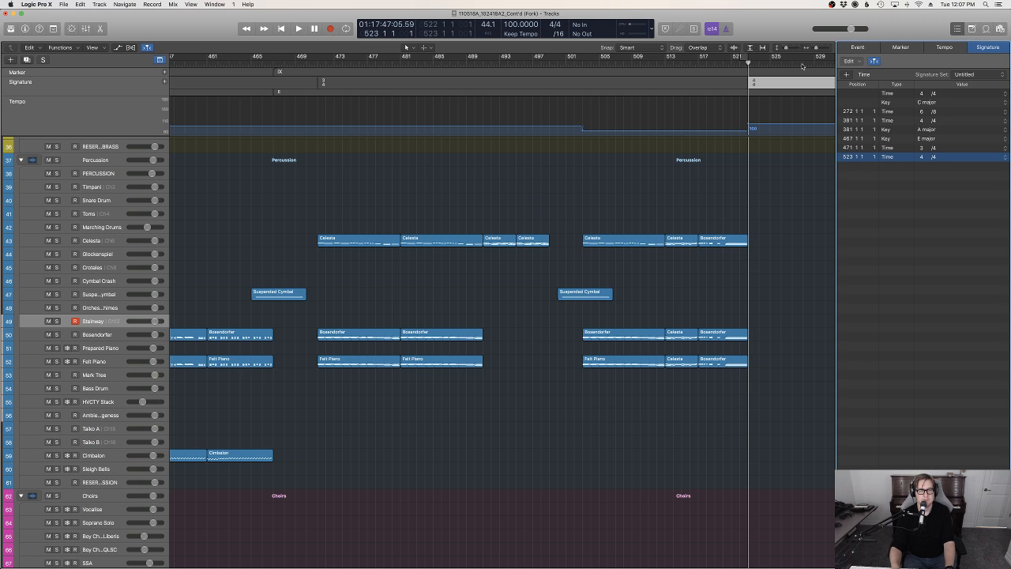
{"action": "left_click", "coordinate": [803, 67]}
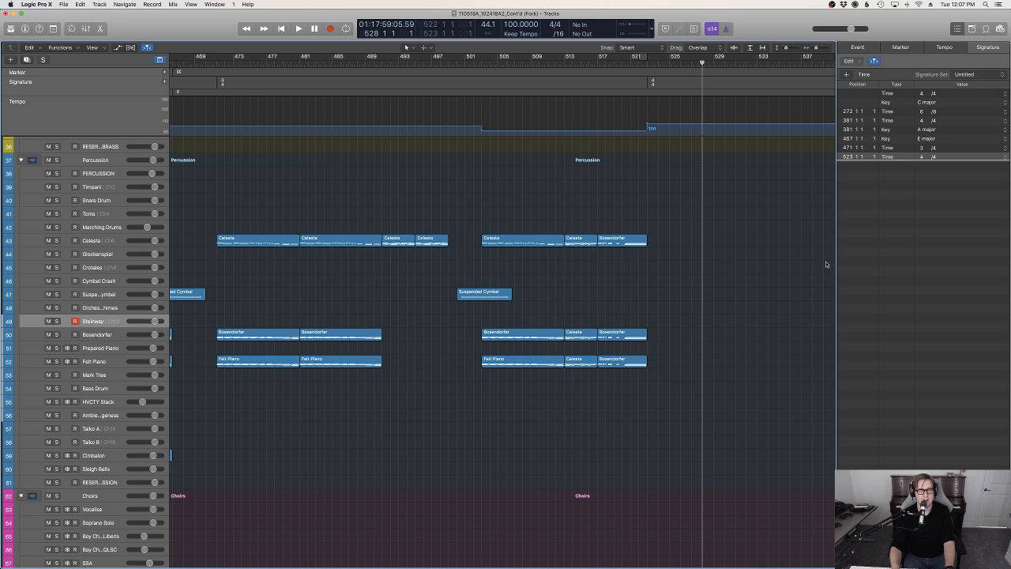
{"action": "key", "text": "d"}
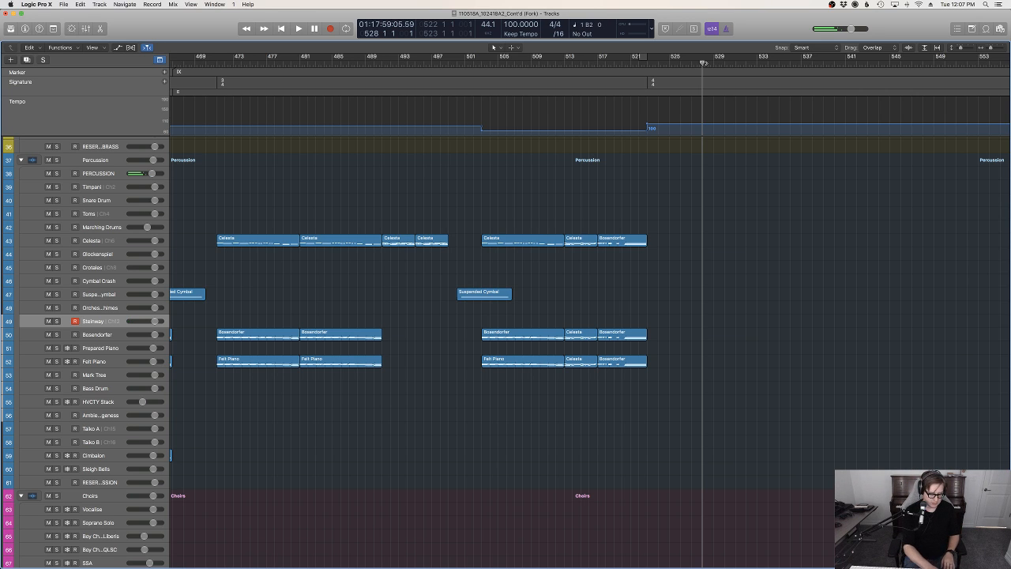
Record a short Steinway part from bar 528 and move the new region to start at bar 523
{"action": "key", "text": "space"}
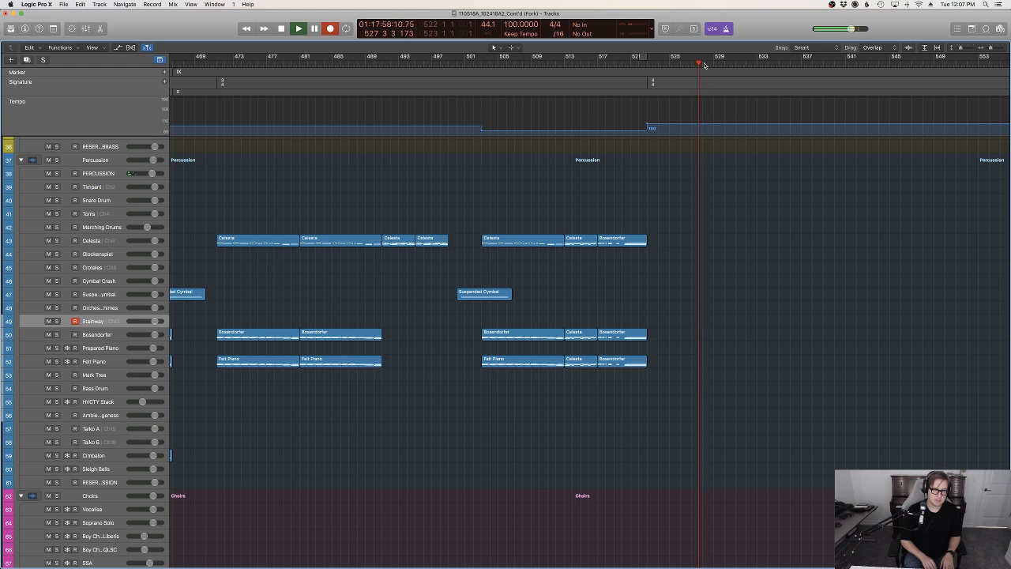
{"action": "key", "text": "r"}
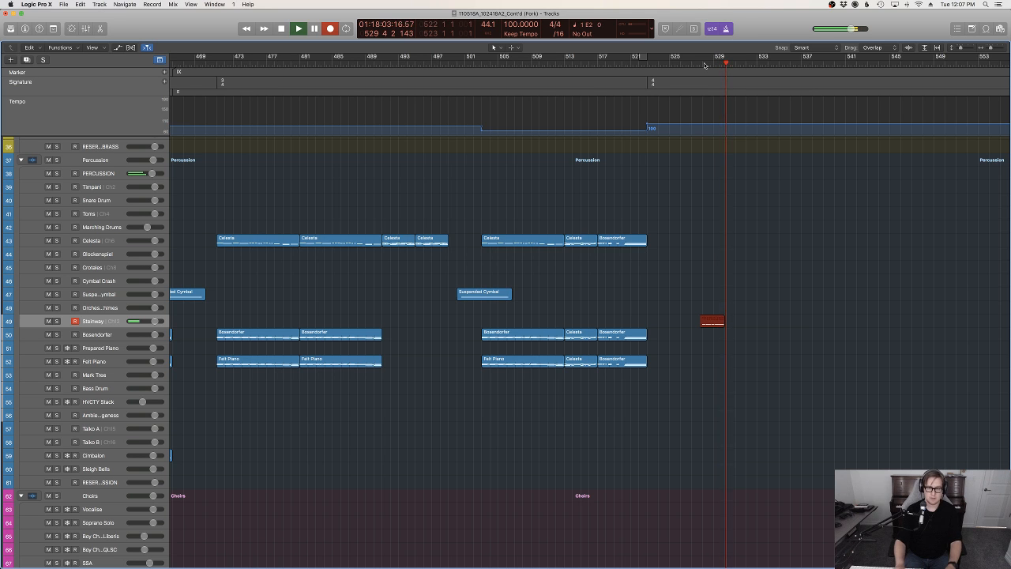
{"action": "key", "text": "space"}
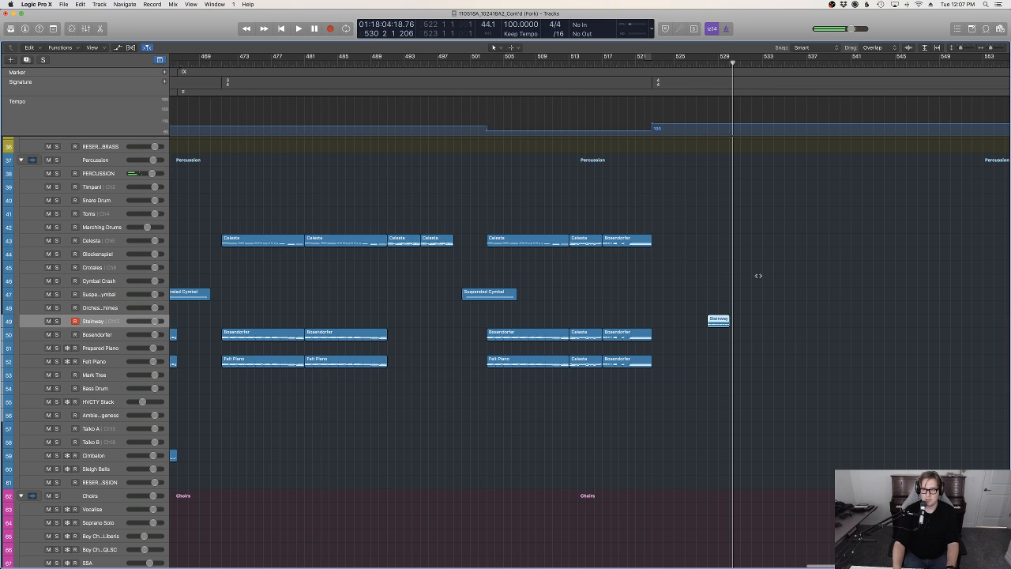
{"action": "left_click_drag", "start_coordinate": [721, 321], "coordinate": [688, 310]}
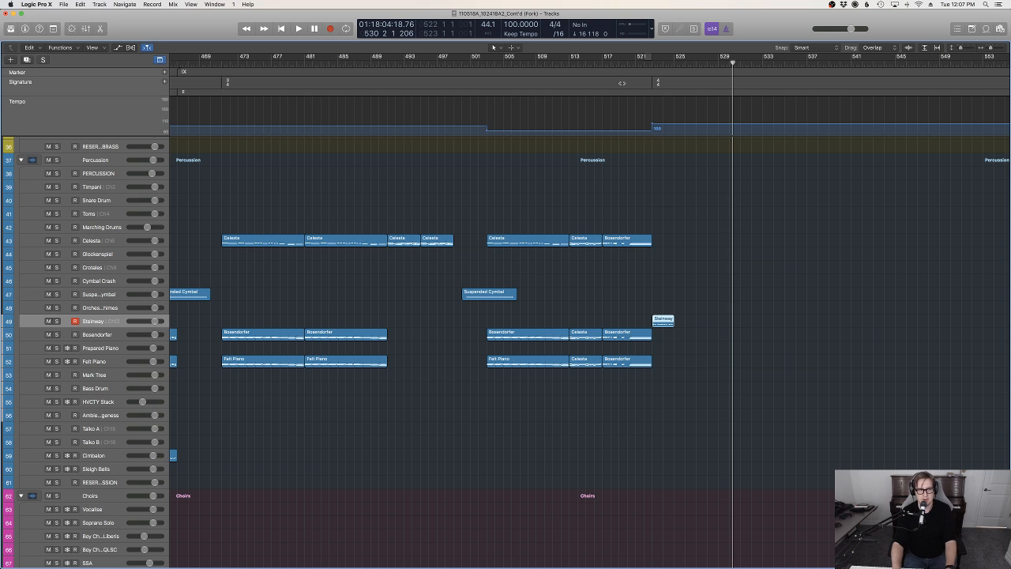
Replay the lead-in to bar 523 and record-enable the Analog Strings 1 and 2 tracks
{"action": "key", "text": "space"}
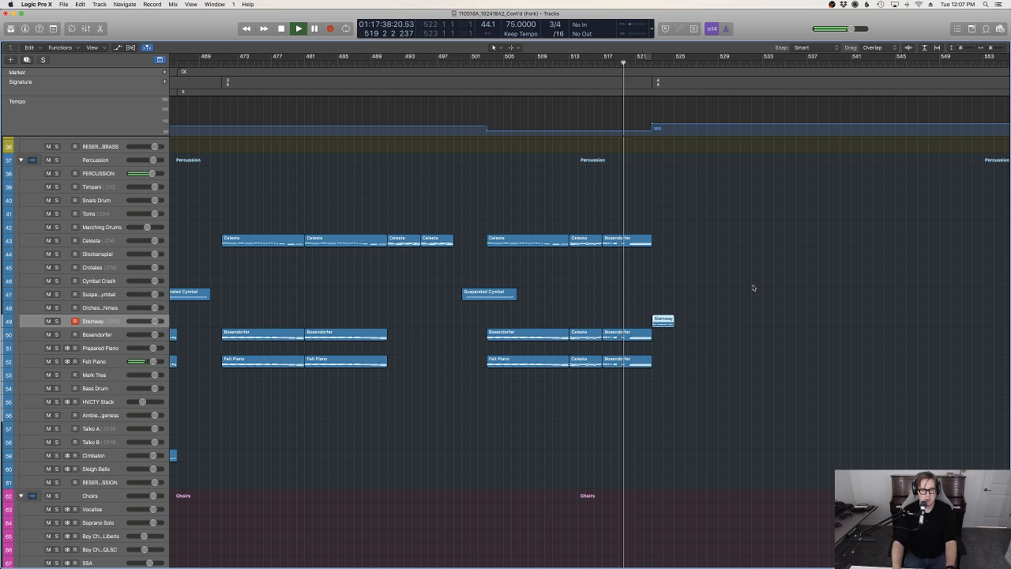
{"action": "scroll", "coordinate": [753, 287], "scroll_direction": "down", "scroll_amount": 5}
{"action": "key", "text": "e"}
{"action": "key", "text": "e"}
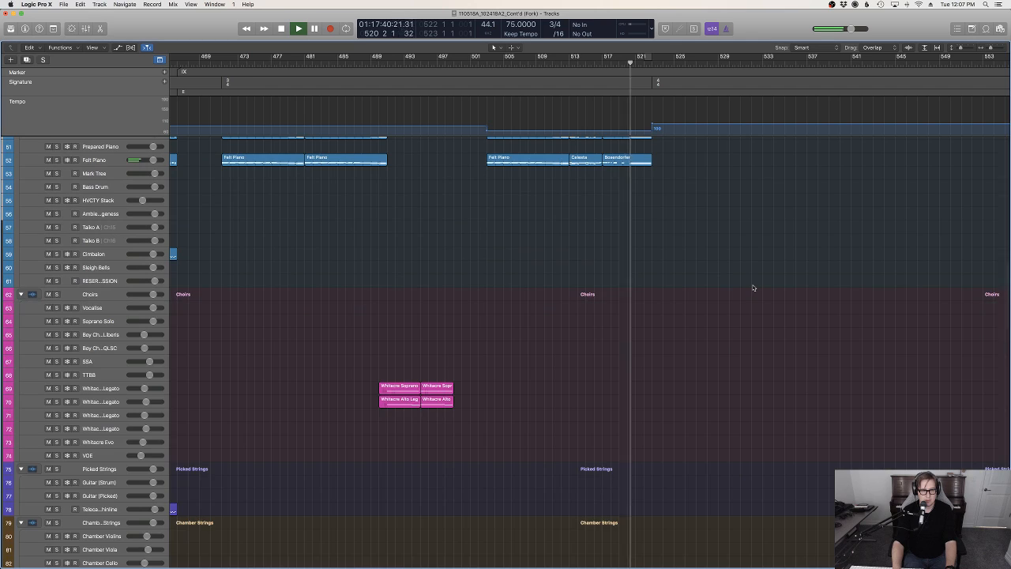
{"action": "scroll", "coordinate": [753, 287], "scroll_direction": "down", "scroll_amount": 15}
{"action": "scroll", "coordinate": [753, 287], "scroll_direction": "down", "scroll_amount": 10}
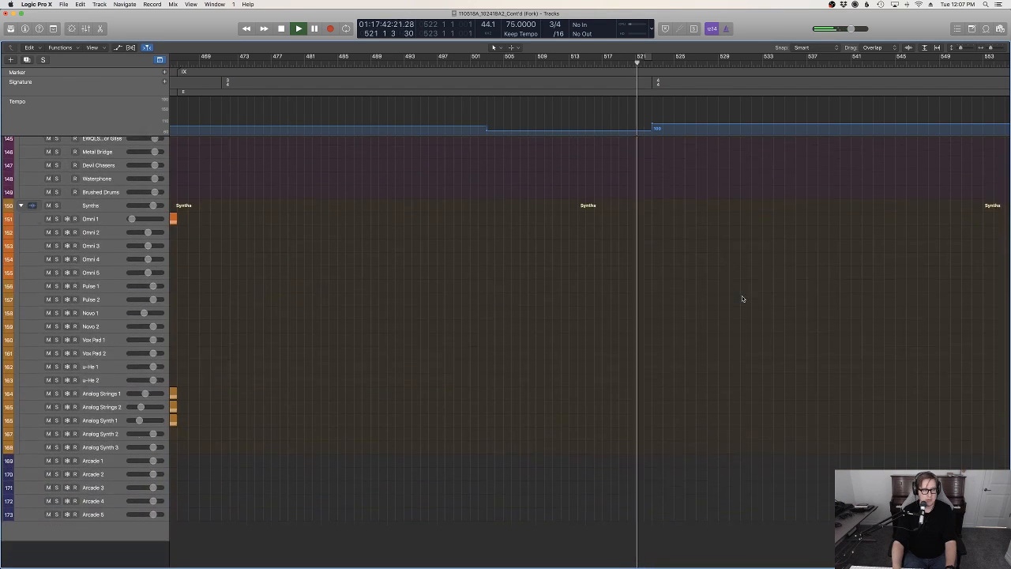
{"action": "left_click", "coordinate": [77, 425]}
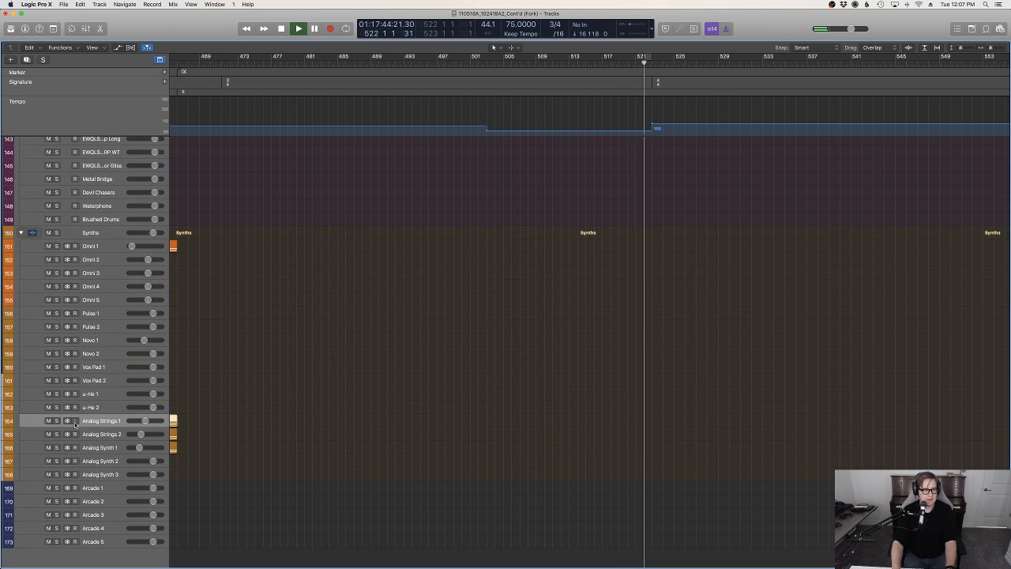
Play on to bar 525 and record a sustained low E on the armed Analog Strings tracks
{"action": "scroll", "coordinate": [637, 369], "scroll_direction": "up", "scroll_amount": 2}
{"action": "scroll", "coordinate": [636, 369], "scroll_direction": "up", "scroll_amount": 6}
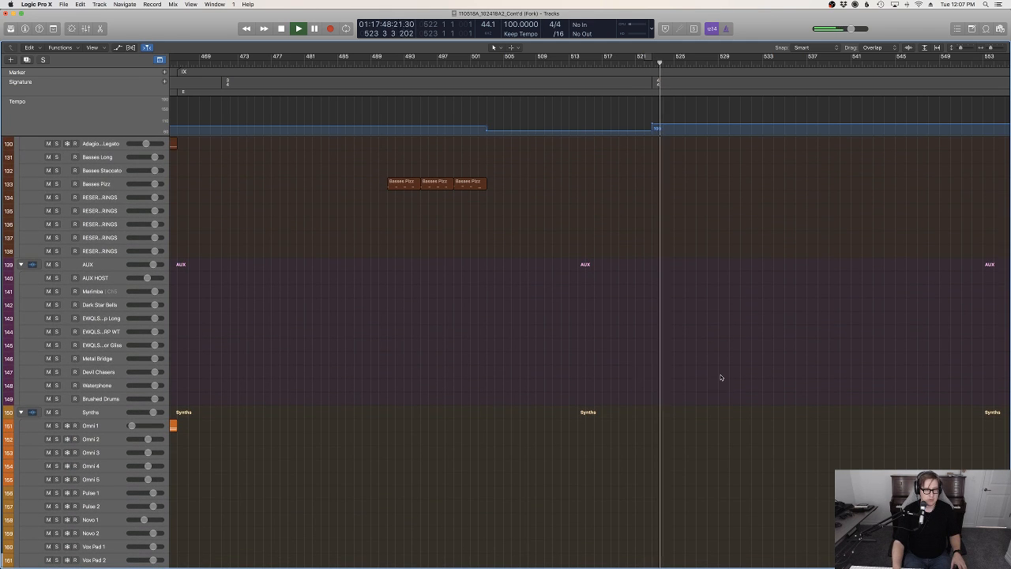
{"action": "scroll", "coordinate": [721, 378], "scroll_direction": "up", "scroll_amount": 5}
{"action": "scroll", "coordinate": [721, 377], "scroll_direction": "up", "scroll_amount": 20}
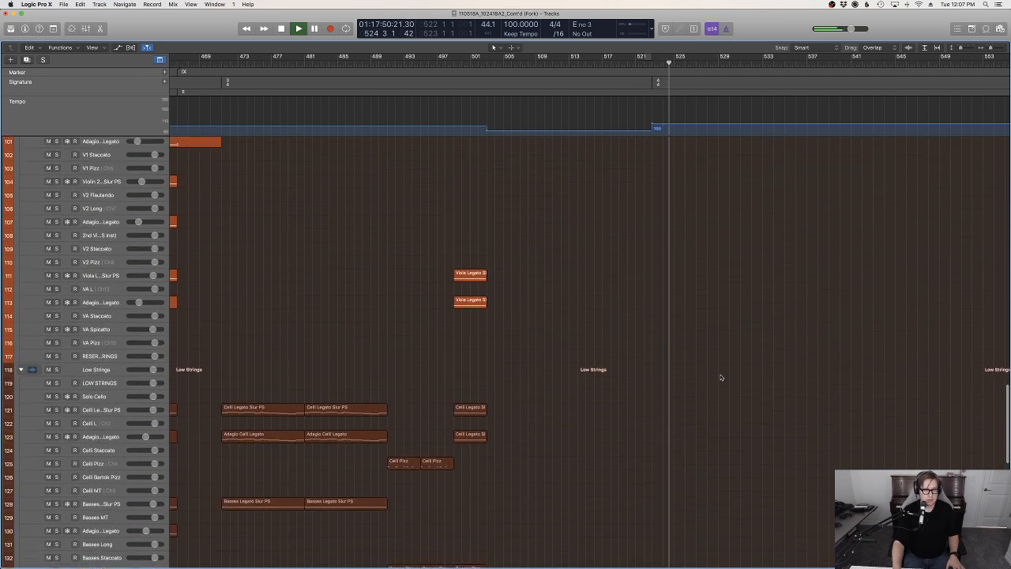
{"action": "scroll", "coordinate": [720, 378], "scroll_direction": "up", "scroll_amount": 20}
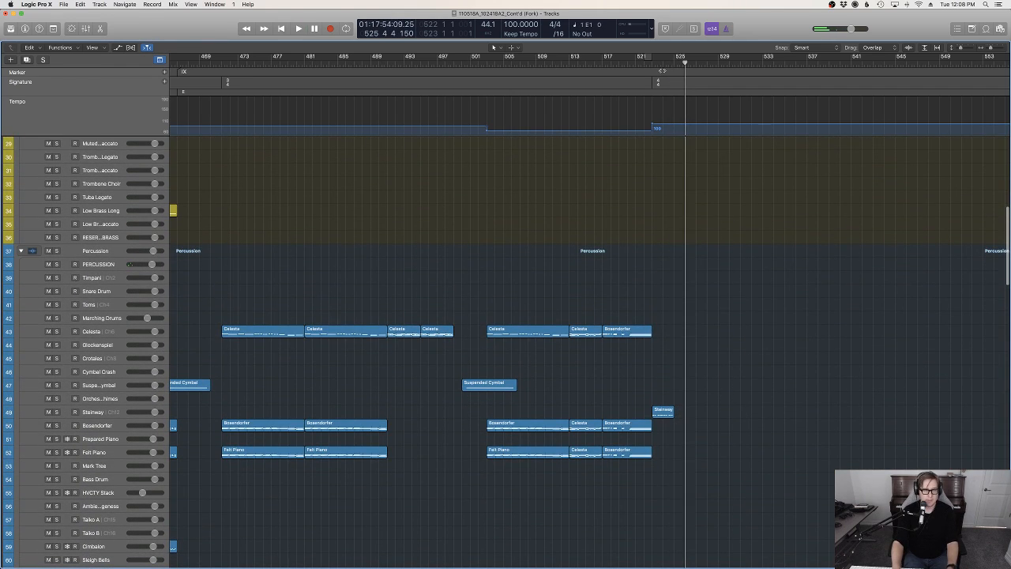
{"action": "key", "text": "space"}
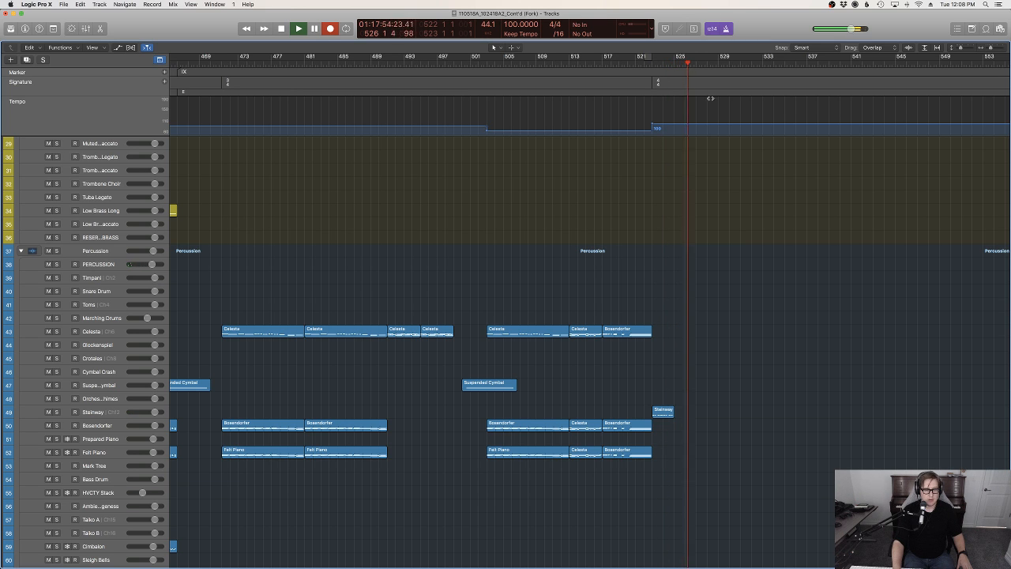
{"action": "scroll", "coordinate": [845, 286], "scroll_direction": "down", "scroll_amount": 12}
{"action": "scroll", "coordinate": [839, 283], "scroll_direction": "down", "scroll_amount": 15}
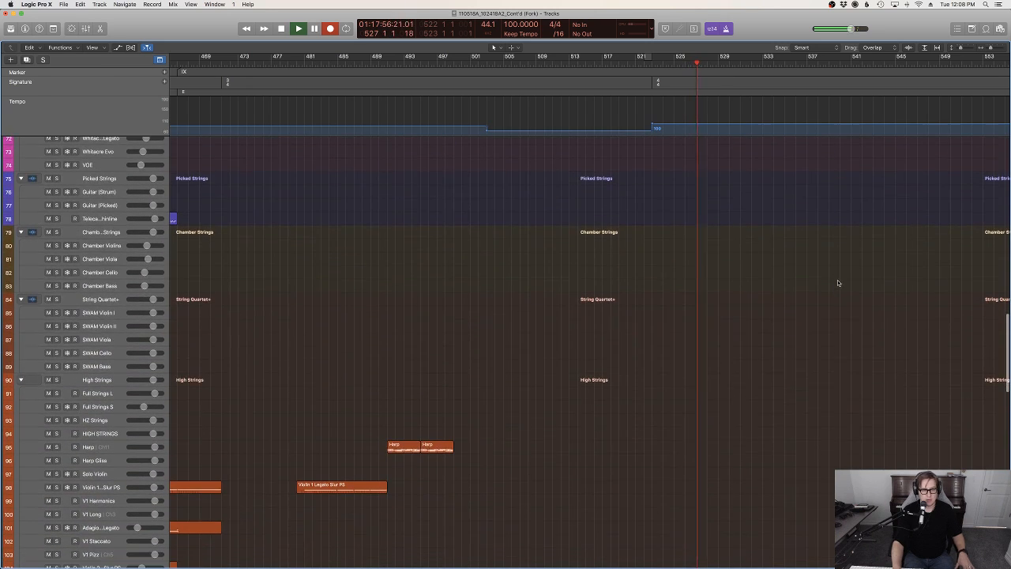
{"action": "key", "text": "space"}
{"action": "scroll", "coordinate": [798, 474], "scroll_direction": "down", "scroll_amount": 14}
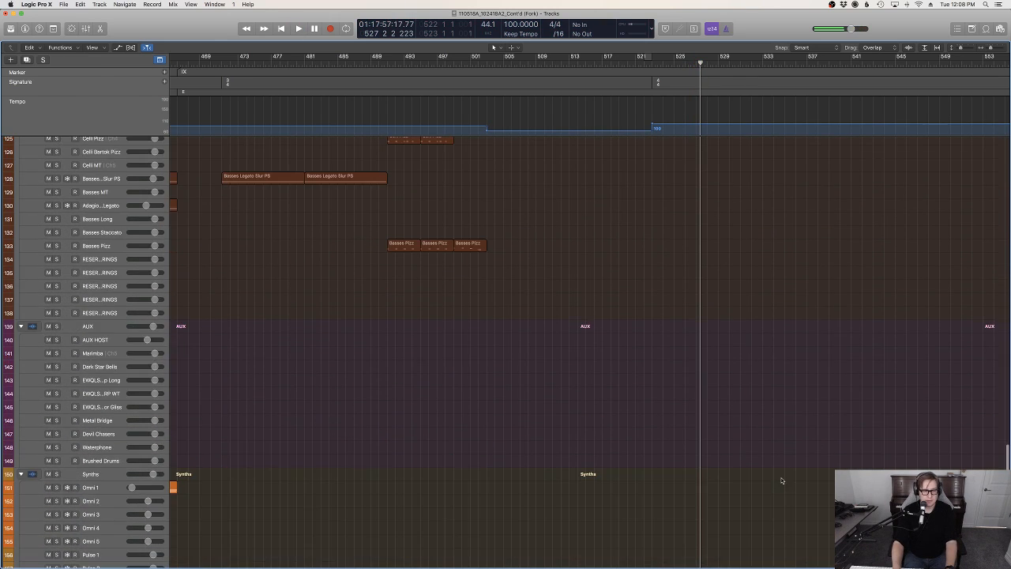
Open the recorded Analog Strings regions in the Piano Roll and shorten the sustained E1 to end at bar 527
{"action": "key", "text": "p"}
{"action": "key", "text": "p"}
{"action": "key", "text": "p"}
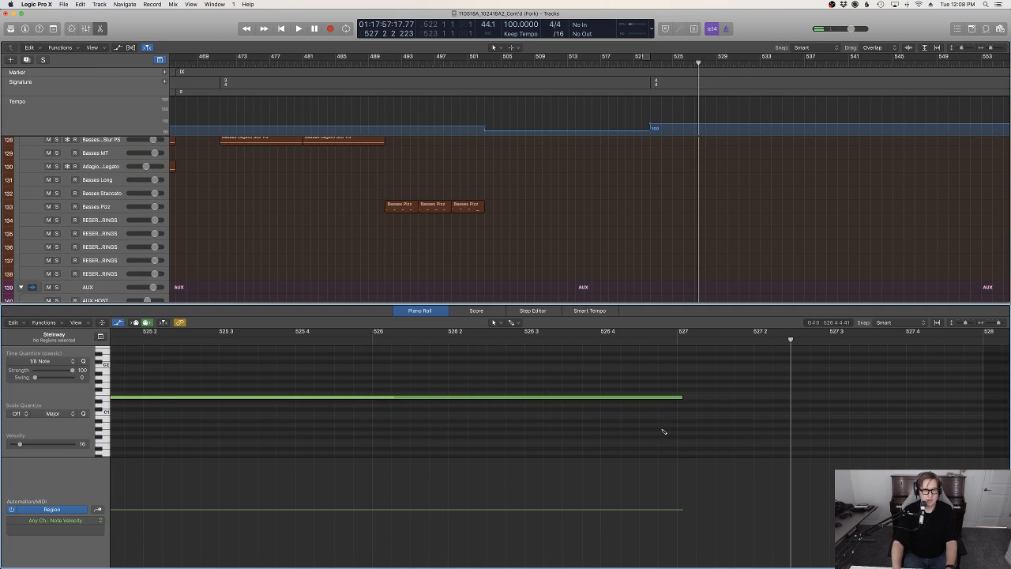
{"action": "key", "text": "super+a"}
{"action": "scroll", "coordinate": [663, 430], "scroll_direction": "left", "scroll_amount": 1}
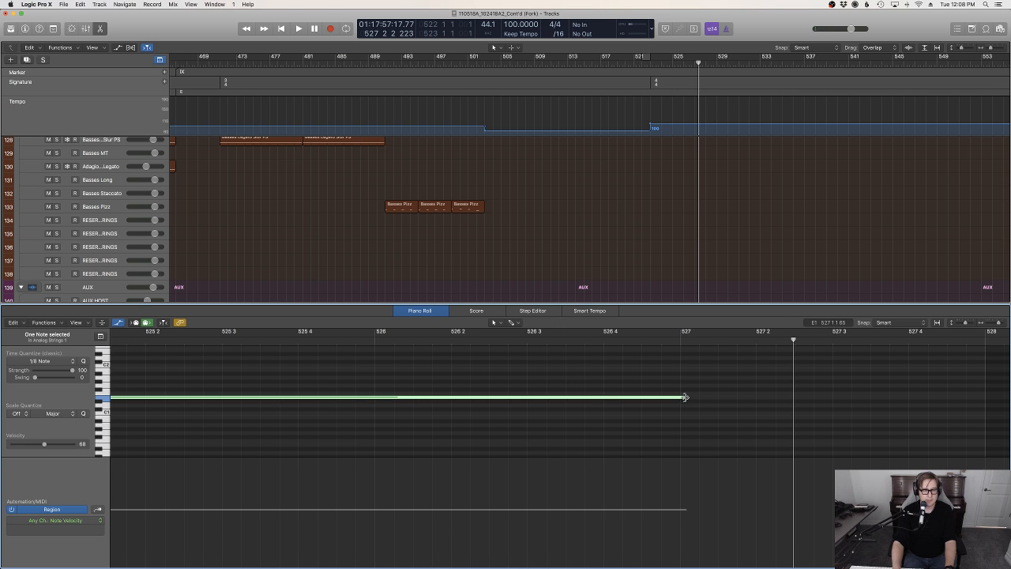
{"action": "left_click_drag", "start_coordinate": [685, 397], "coordinate": [678, 399]}
{"action": "left_click", "coordinate": [893, 395]}
Trim the Analog Strings 1 and Analog Strings 2 regions to end at bar 527
{"action": "scroll", "coordinate": [858, 396], "scroll_direction": "right", "scroll_amount": 5}
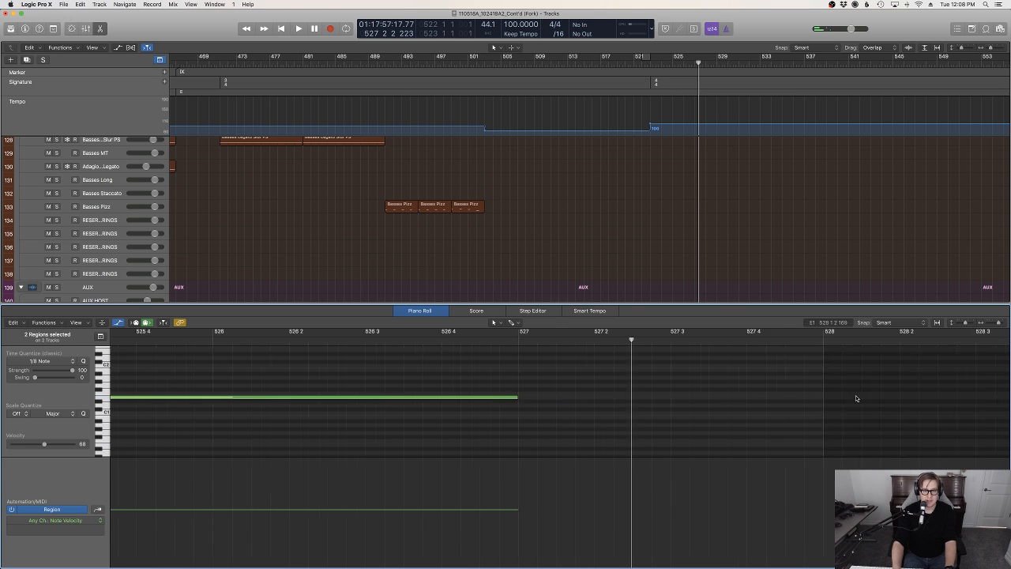
{"action": "scroll", "coordinate": [773, 190], "scroll_direction": "down", "scroll_amount": 12}
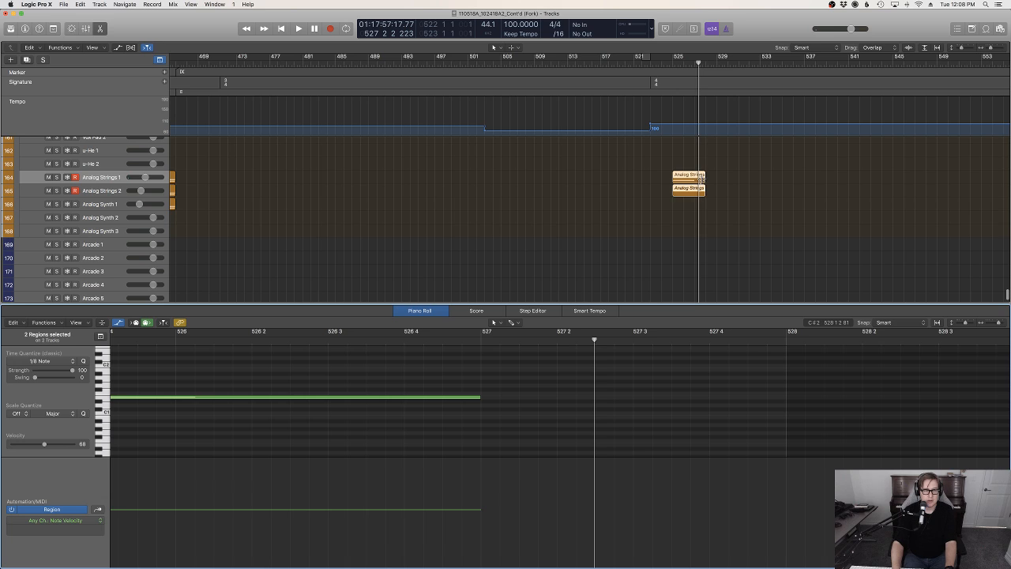
{"action": "left_click_drag", "start_coordinate": [699, 180], "coordinate": [692, 183]}
{"action": "left_click", "coordinate": [690, 190]}
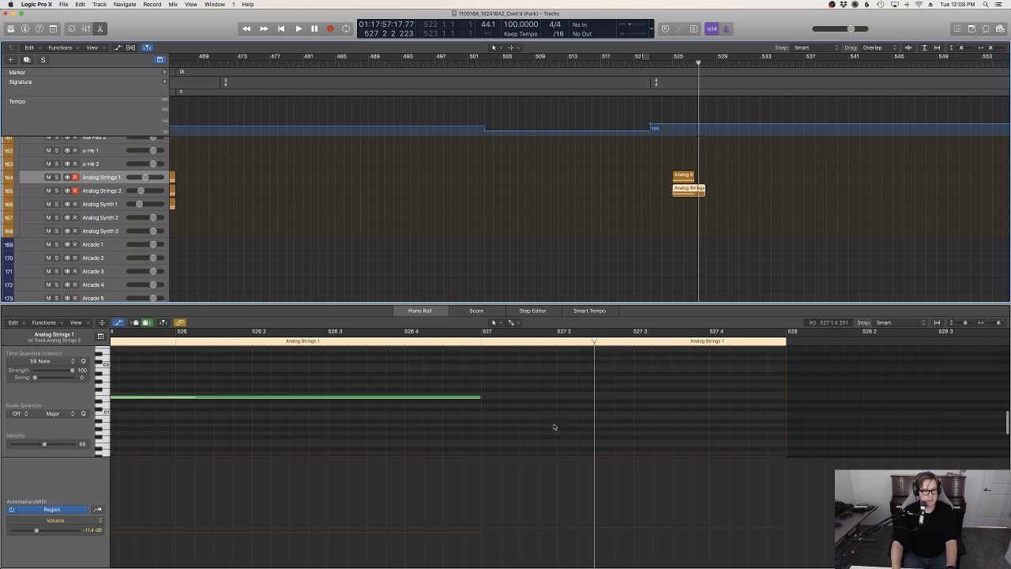
{"action": "left_click", "coordinate": [785, 382]}
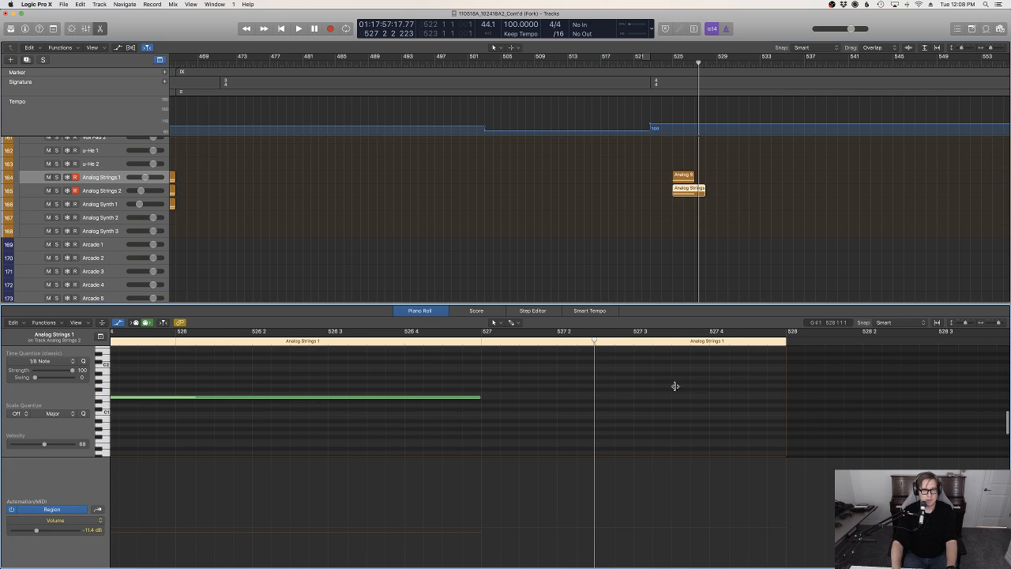
{"action": "left_click_drag", "start_coordinate": [676, 385], "coordinate": [481, 417]}
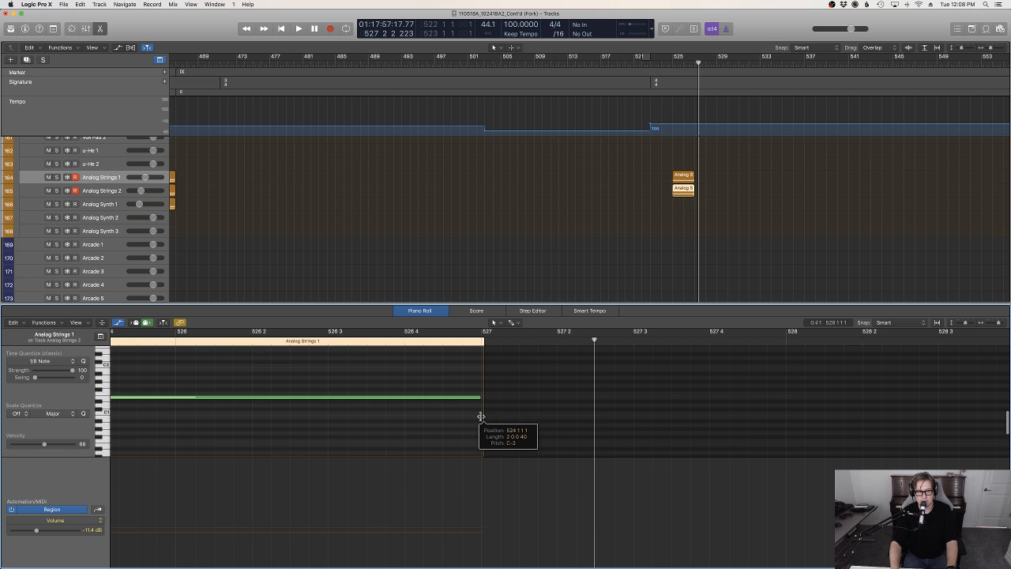
{"action": "left_click", "coordinate": [670, 160]}
Move both Analog Strings regions to start at bar 523 without moving the track automation
{"action": "left_click_drag", "start_coordinate": [648, 65], "coordinate": [652, 63]}
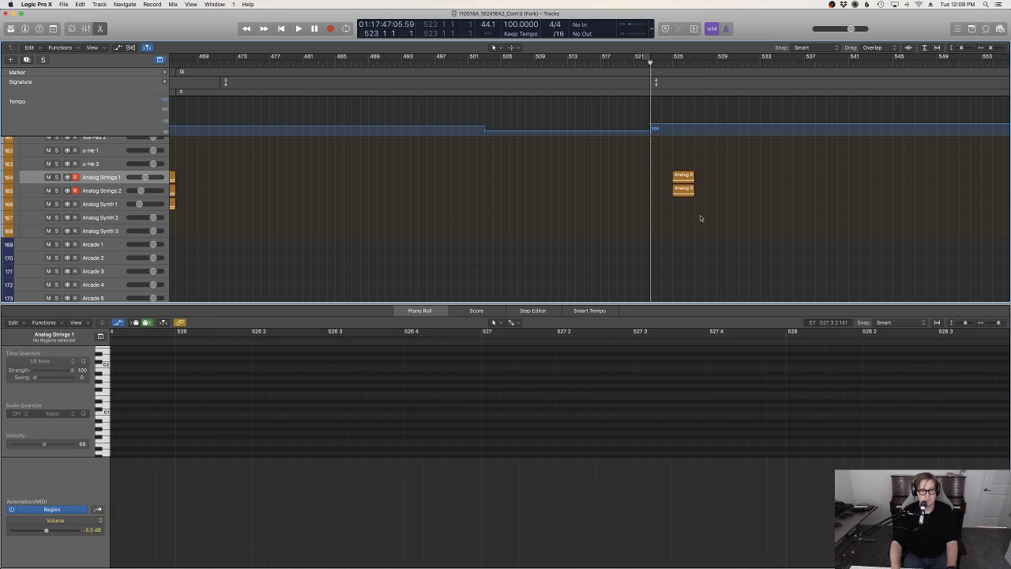
{"action": "left_click_drag", "start_coordinate": [685, 176], "coordinate": [659, 180]}
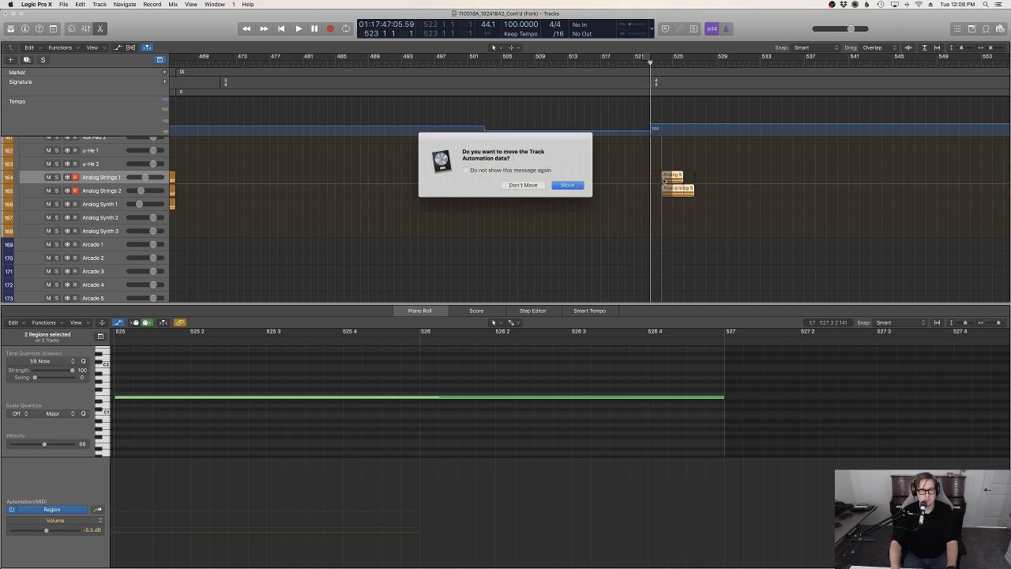
{"action": "left_click", "coordinate": [523, 185]}
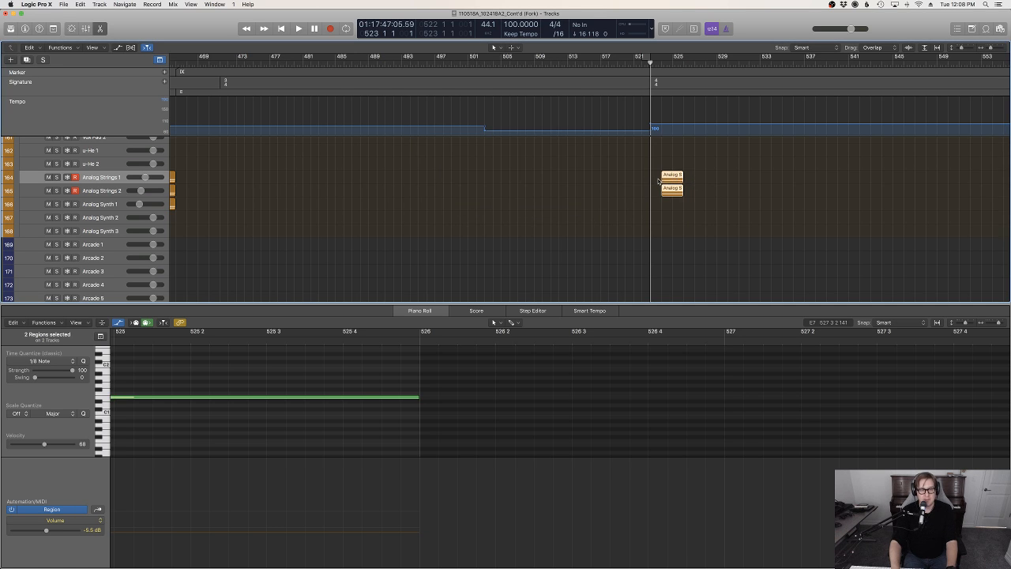
{"action": "left_click_drag", "start_coordinate": [652, 184], "coordinate": [648, 183]}
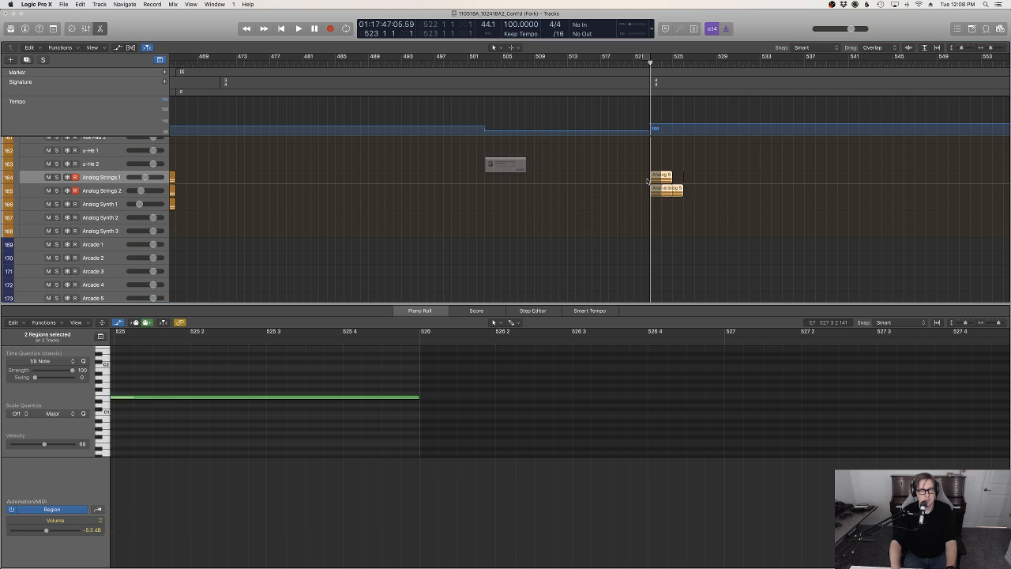
{"action": "left_click", "coordinate": [538, 184]}
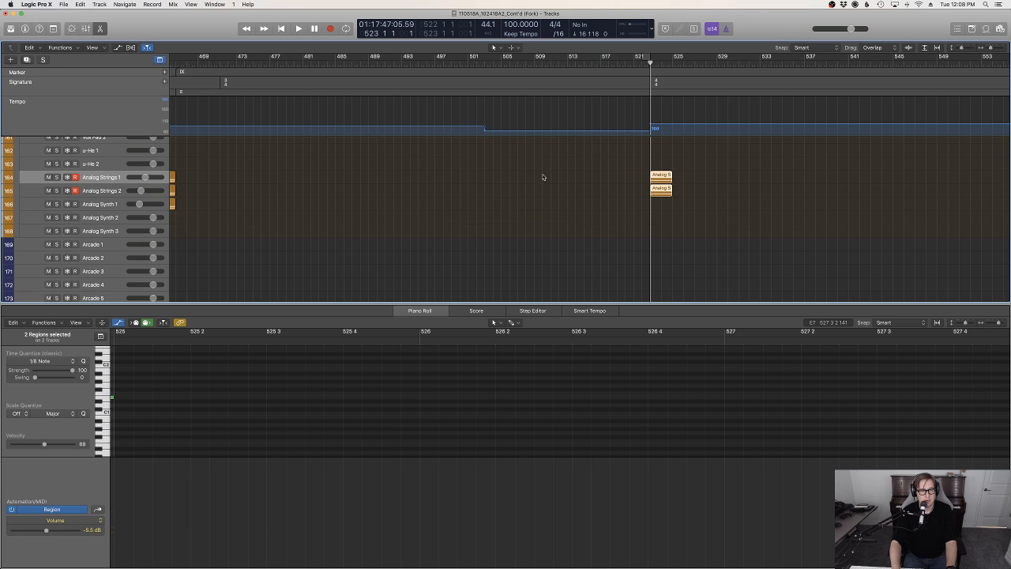
Replay from bar 518 into the new section at bar 523 while looking over the string, percussion and choir tracks
{"action": "left_click", "coordinate": [609, 66]}
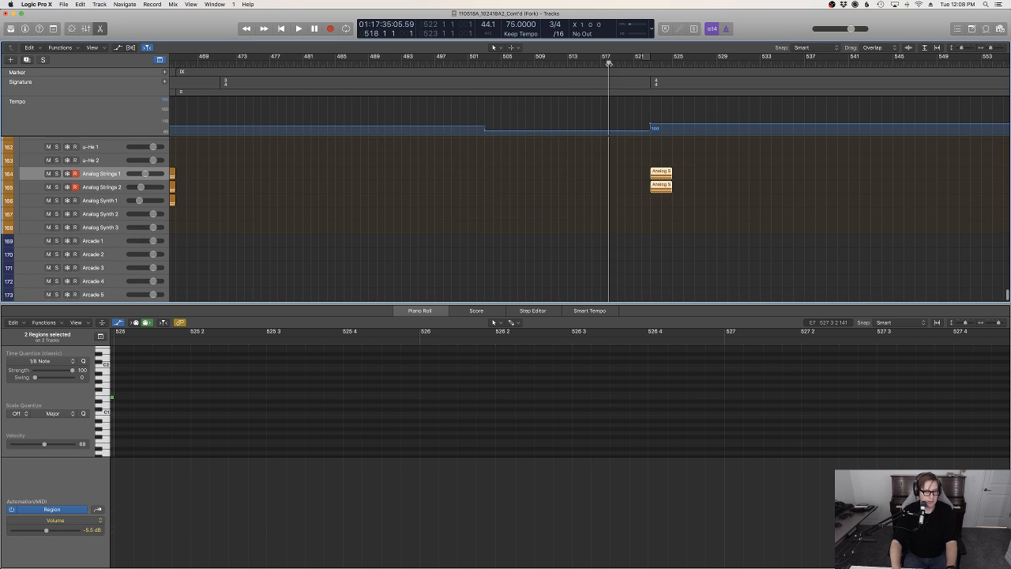
{"action": "key", "text": "space"}
{"action": "scroll", "coordinate": [723, 210], "scroll_direction": "up", "scroll_amount": 5}
{"action": "scroll", "coordinate": [723, 209], "scroll_direction": "up", "scroll_amount": 8}
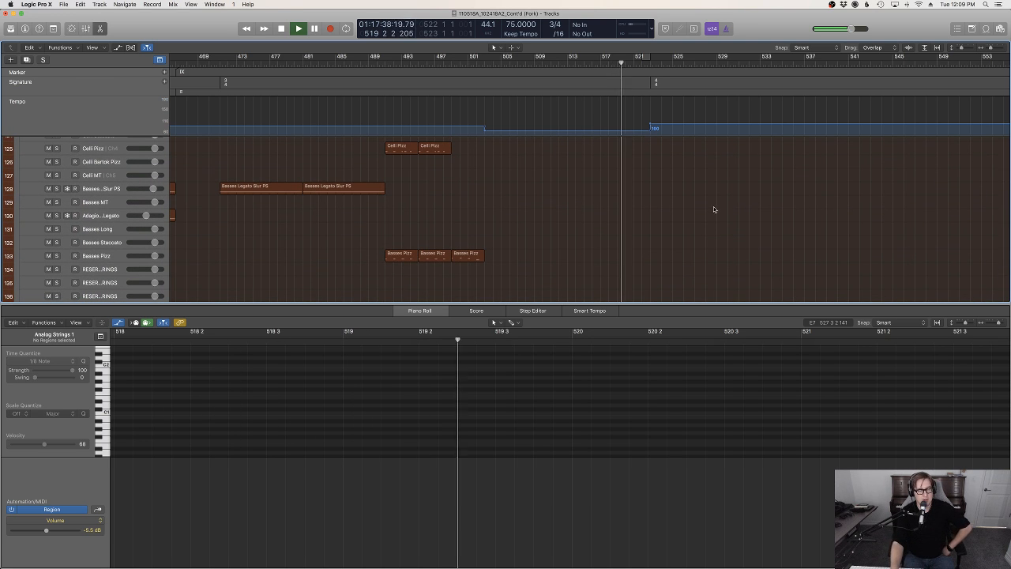
{"action": "scroll", "coordinate": [735, 216], "scroll_direction": "up", "scroll_amount": 20}
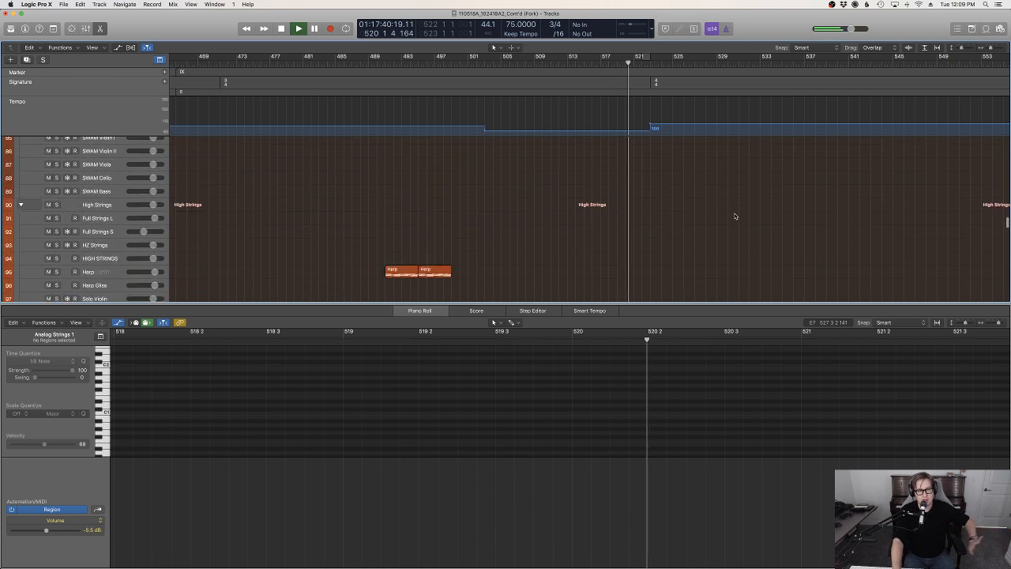
{"action": "scroll", "coordinate": [735, 215], "scroll_direction": "down", "scroll_amount": 5}
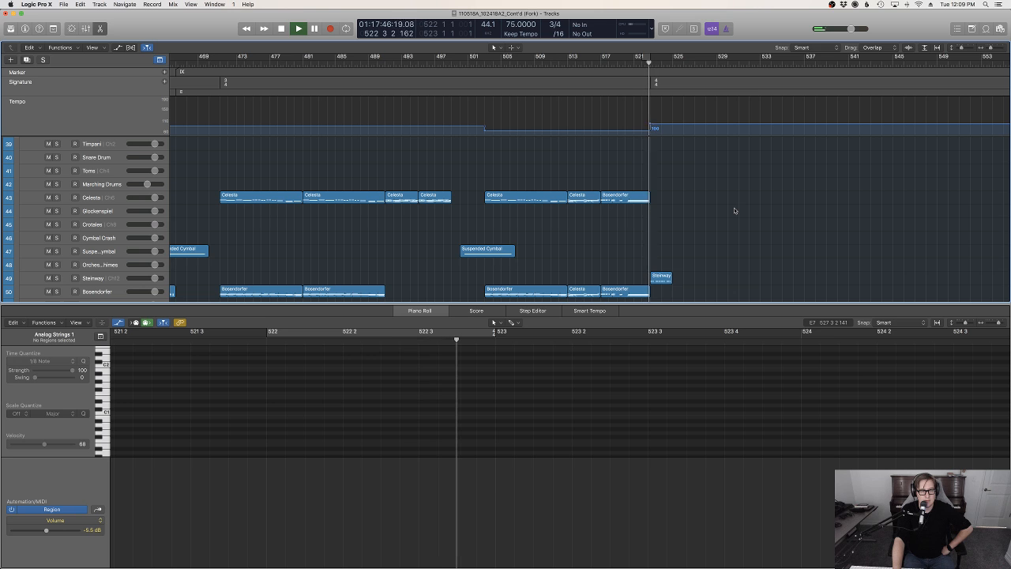
{"action": "scroll", "coordinate": [734, 210], "scroll_direction": "down", "scroll_amount": 8}
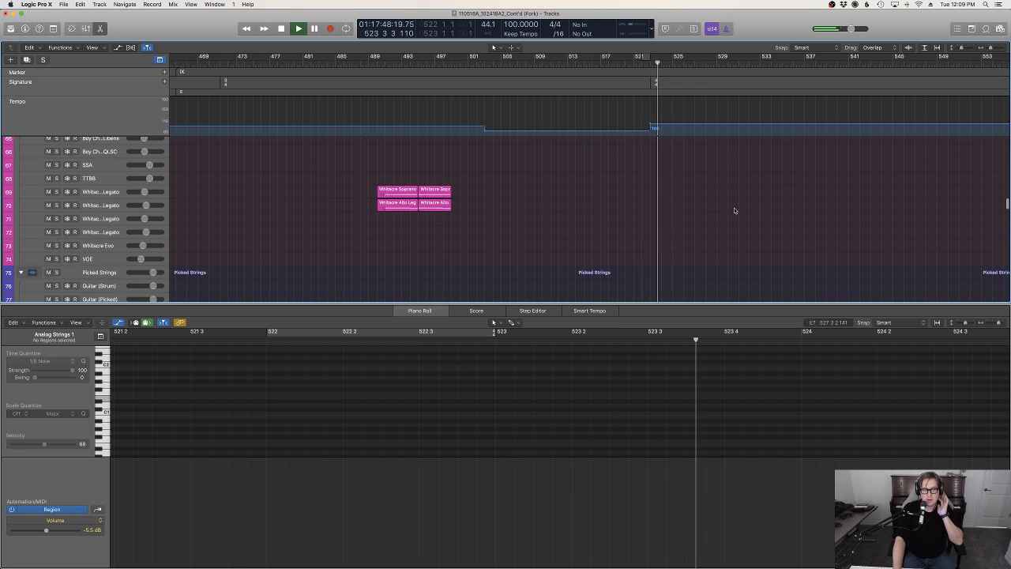
{"action": "scroll", "coordinate": [735, 210], "scroll_direction": "down", "scroll_amount": 6}
{"action": "scroll", "coordinate": [735, 211], "scroll_direction": "down", "scroll_amount": 20}
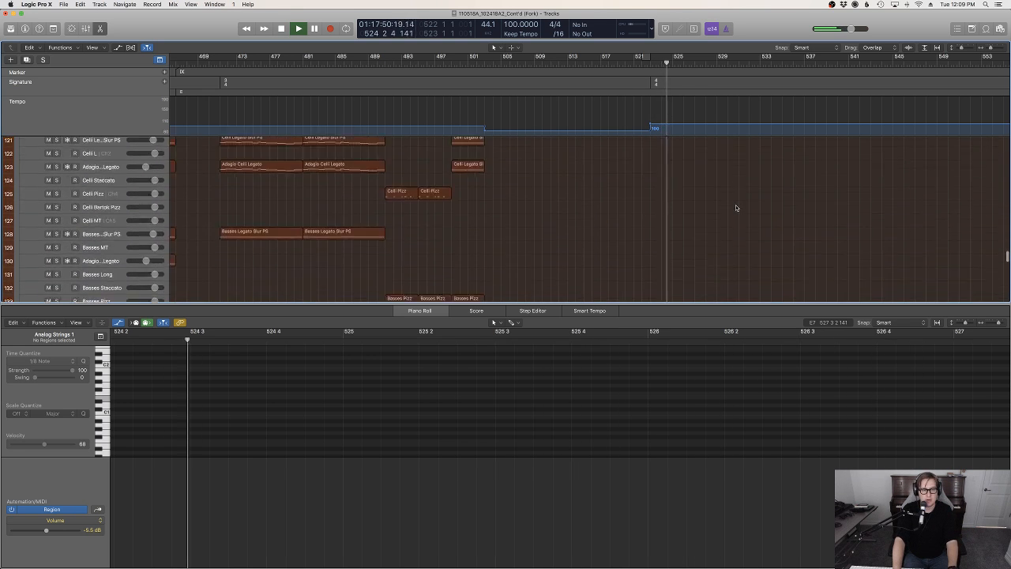
{"action": "key", "text": "space"}
Stop playback, close the Piano Roll and select the Full Strings S track in the High Strings group
{"action": "left_click_drag", "start_coordinate": [687, 198], "coordinate": [648, 154]}
{"action": "scroll", "coordinate": [733, 167], "scroll_direction": "up", "scroll_amount": 12}
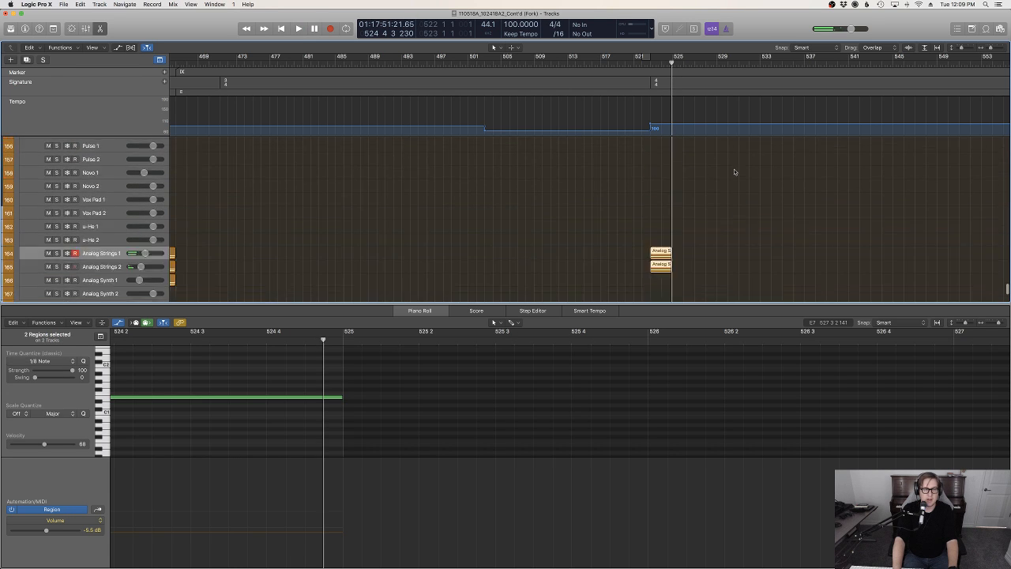
{"action": "key", "text": "e"}
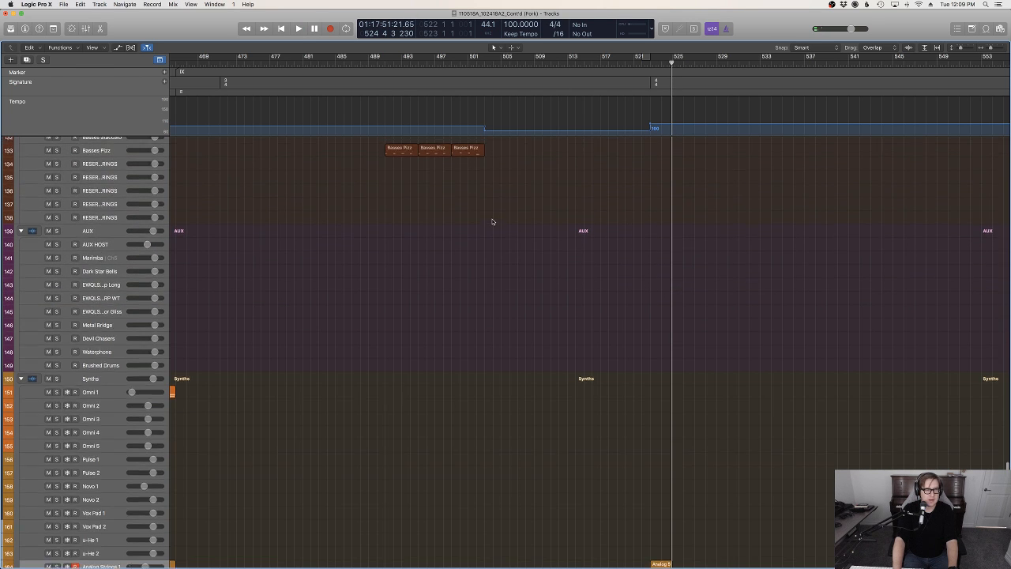
{"action": "scroll", "coordinate": [494, 219], "scroll_direction": "up", "scroll_amount": 12}
{"action": "scroll", "coordinate": [448, 251], "scroll_direction": "down", "scroll_amount": 1}
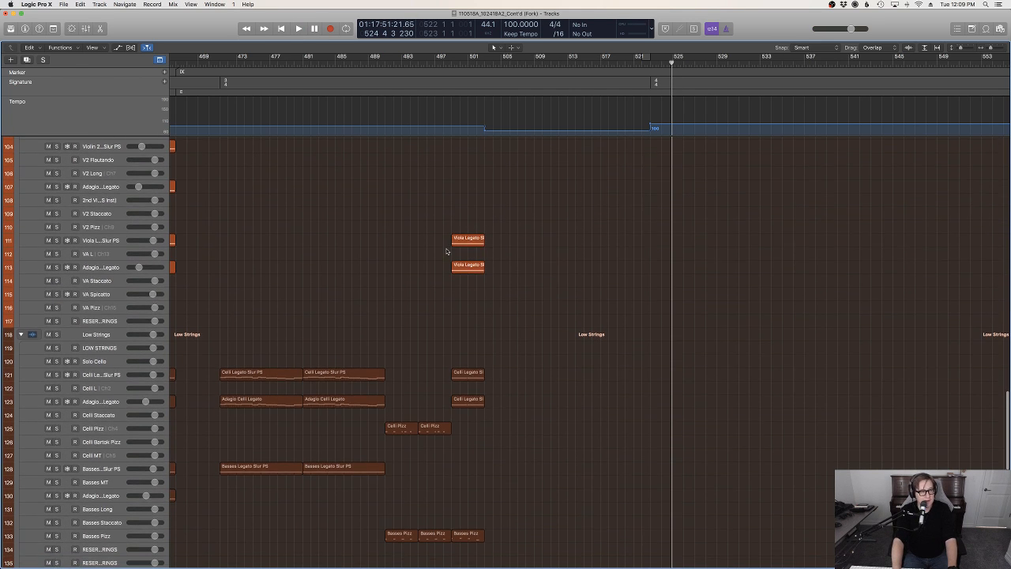
{"action": "scroll", "coordinate": [280, 288], "scroll_direction": "down", "scroll_amount": 6}
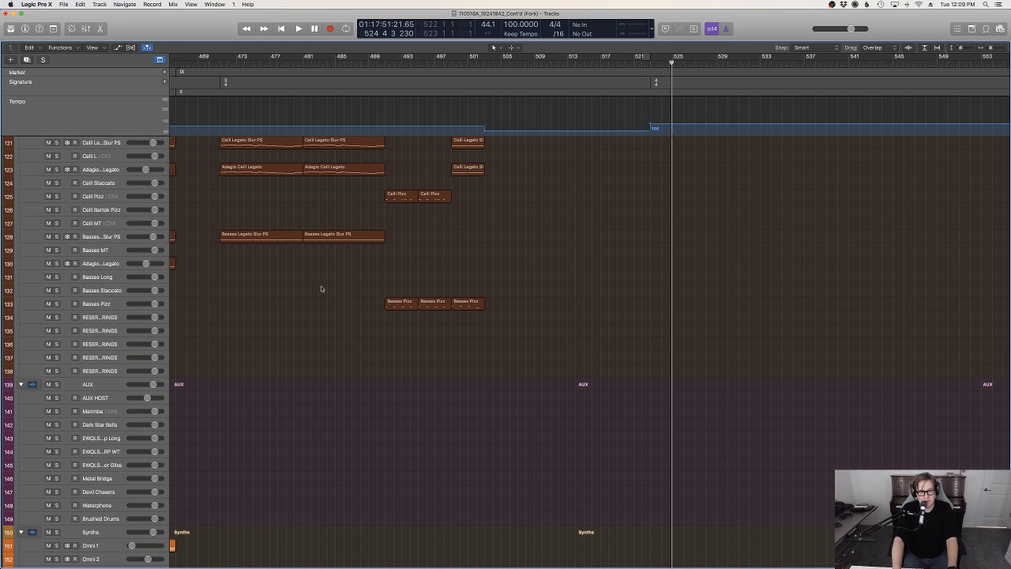
{"action": "scroll", "coordinate": [320, 288], "scroll_direction": "up", "scroll_amount": 5}
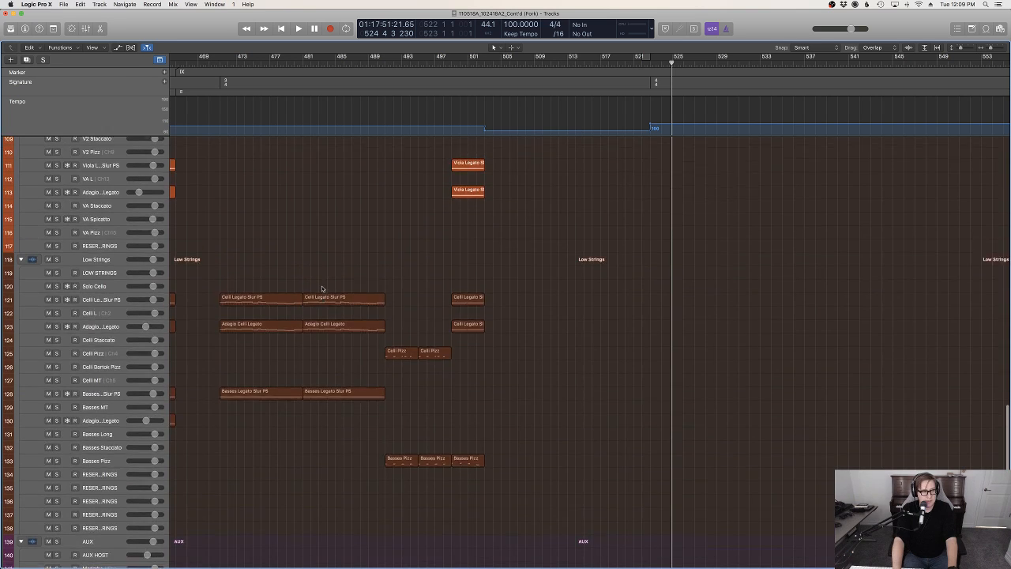
{"action": "scroll", "coordinate": [322, 287], "scroll_direction": "up", "scroll_amount": 4}
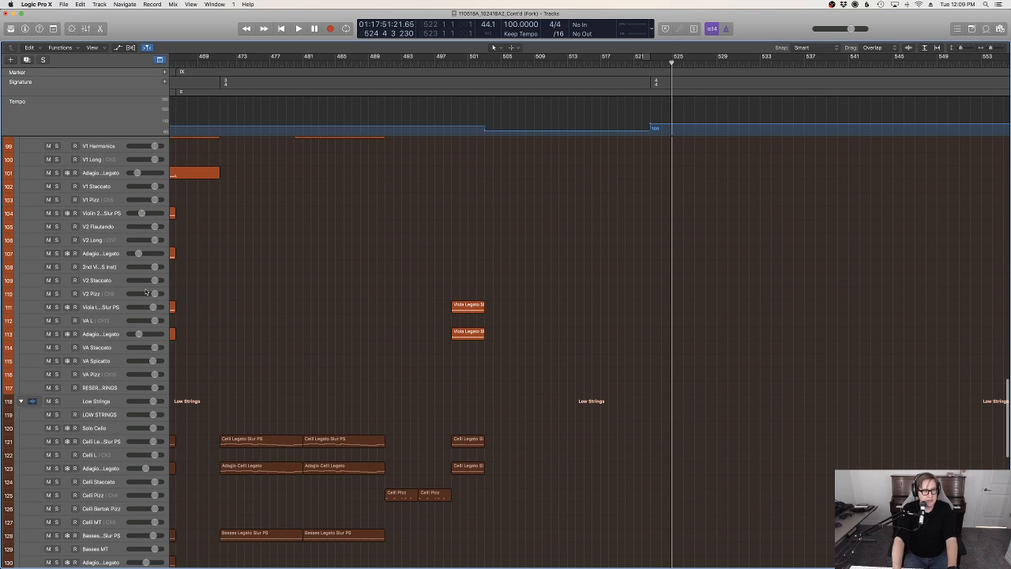
{"action": "scroll", "coordinate": [156, 245], "scroll_direction": "up", "scroll_amount": 5}
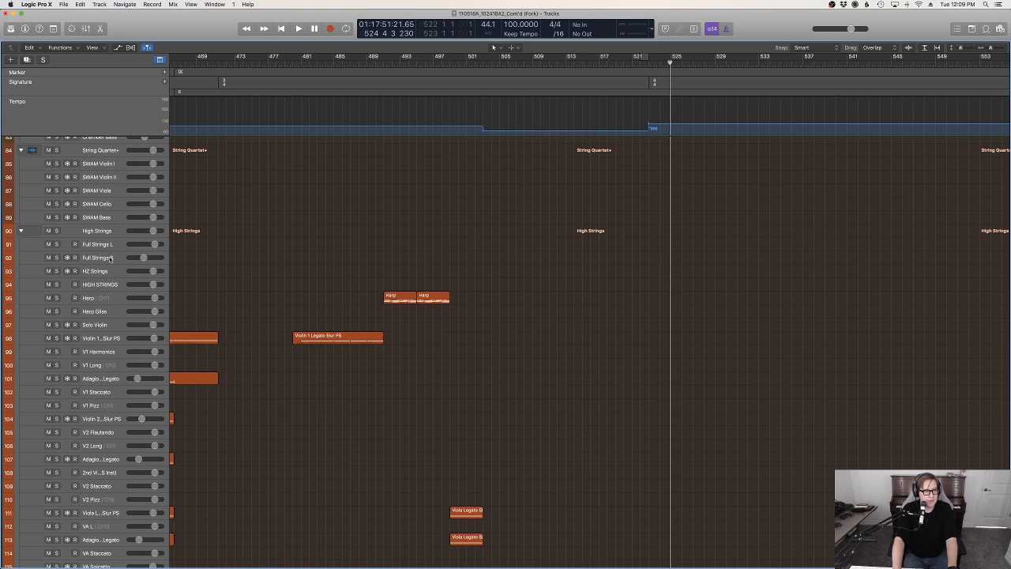
{"action": "left_click", "coordinate": [109, 258]}
{"action": "scroll", "coordinate": [582, 266], "scroll_direction": "down", "scroll_amount": 15}
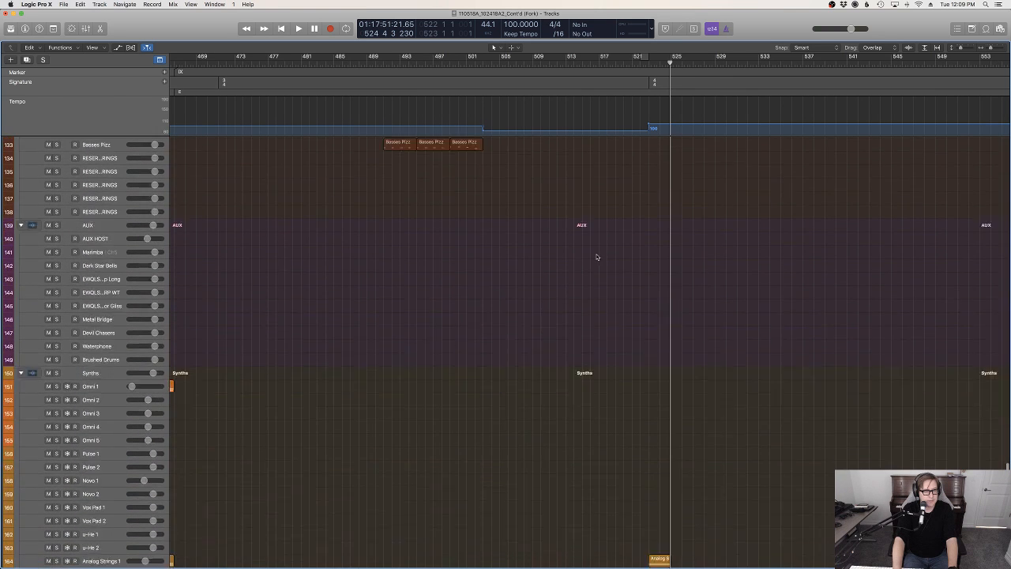
Record a one-bar pattern of repeated eighth-note chords on Full Strings S at bar 524 and check its notes in the Piano Roll
{"action": "left_click", "coordinate": [657, 62]}
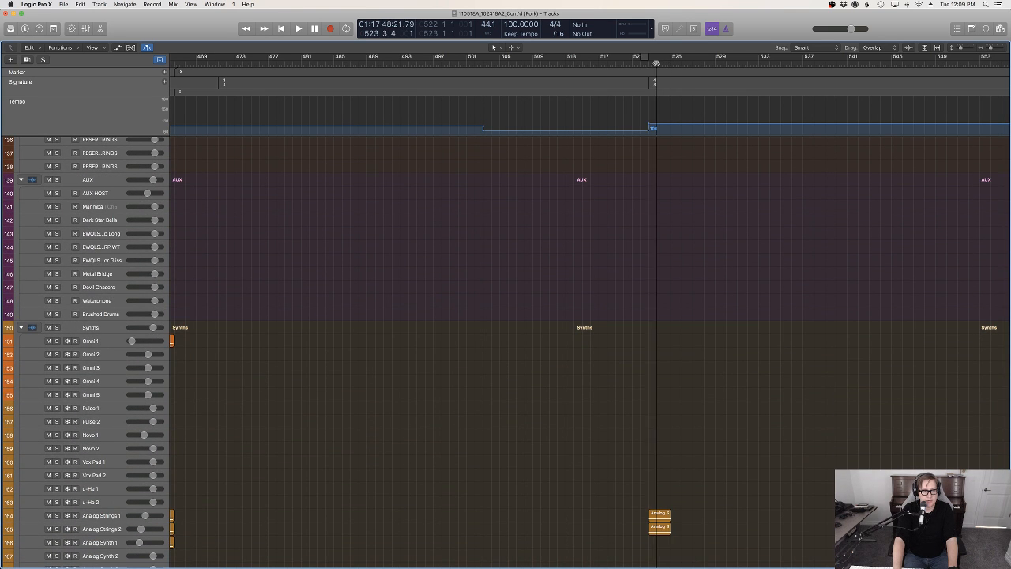
{"action": "key", "text": "r"}
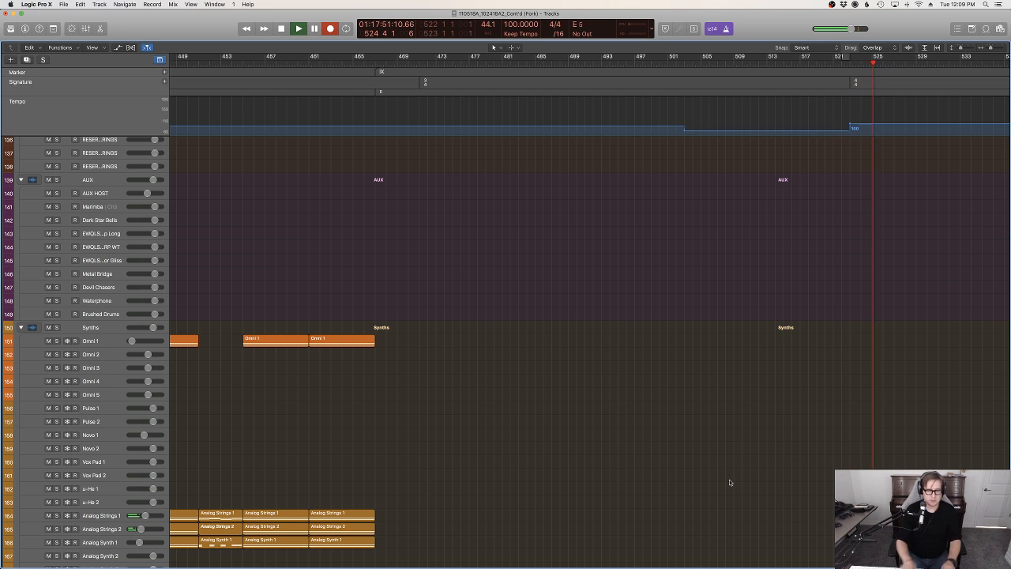
{"action": "key", "text": "space"}
{"action": "key", "text": "p"}
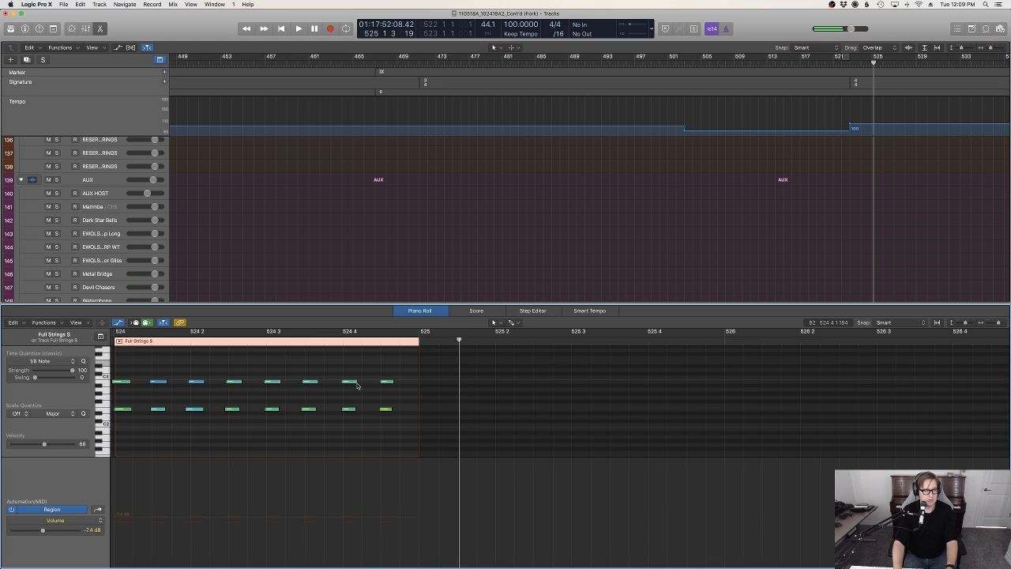
{"action": "key", "text": "p"}
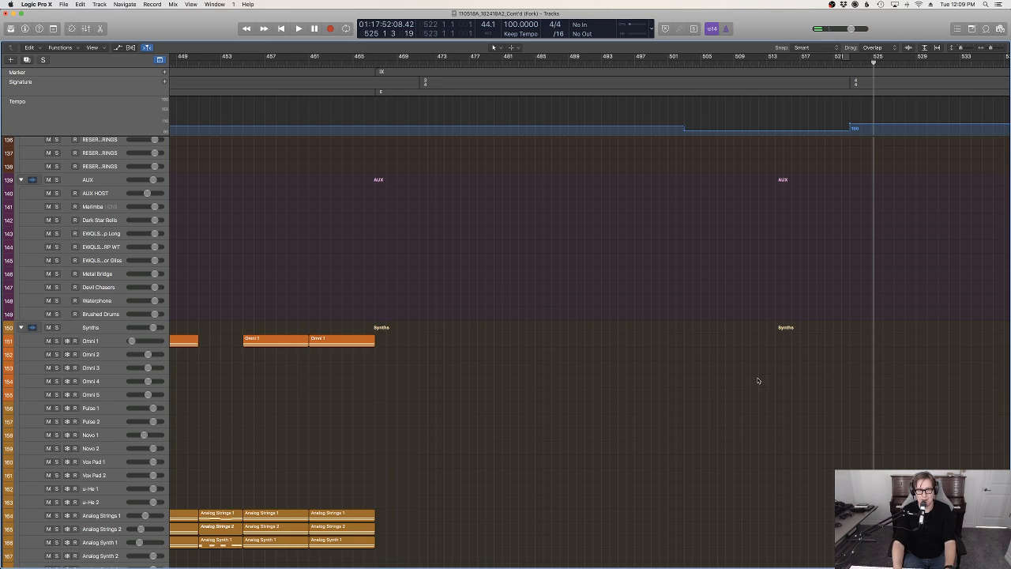
Copy the recorded Full Strings S region from bar 524 to bar 523
{"action": "scroll", "coordinate": [758, 381], "scroll_direction": "up", "scroll_amount": 15}
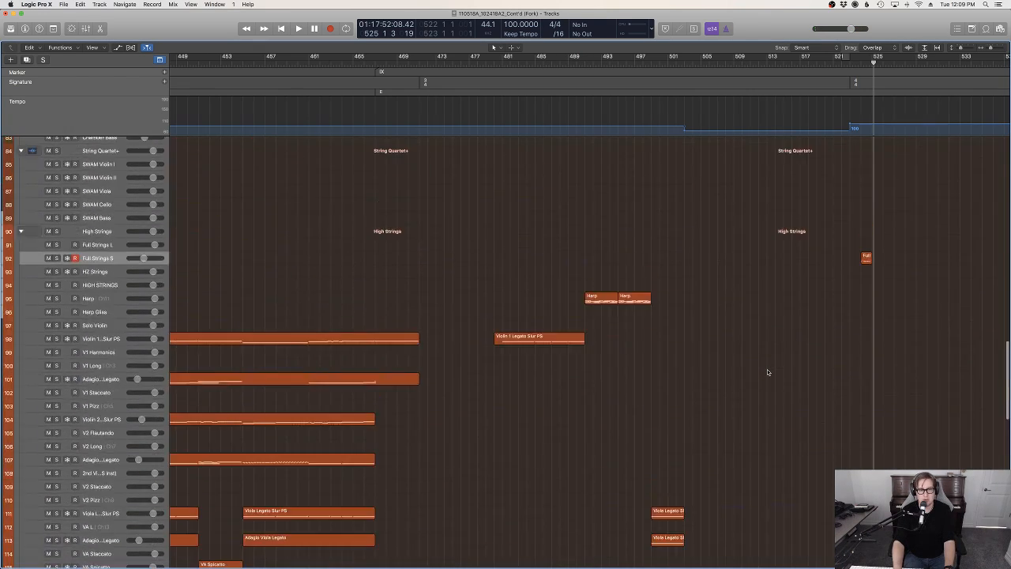
{"action": "scroll", "coordinate": [767, 372], "scroll_direction": "up", "scroll_amount": 5}
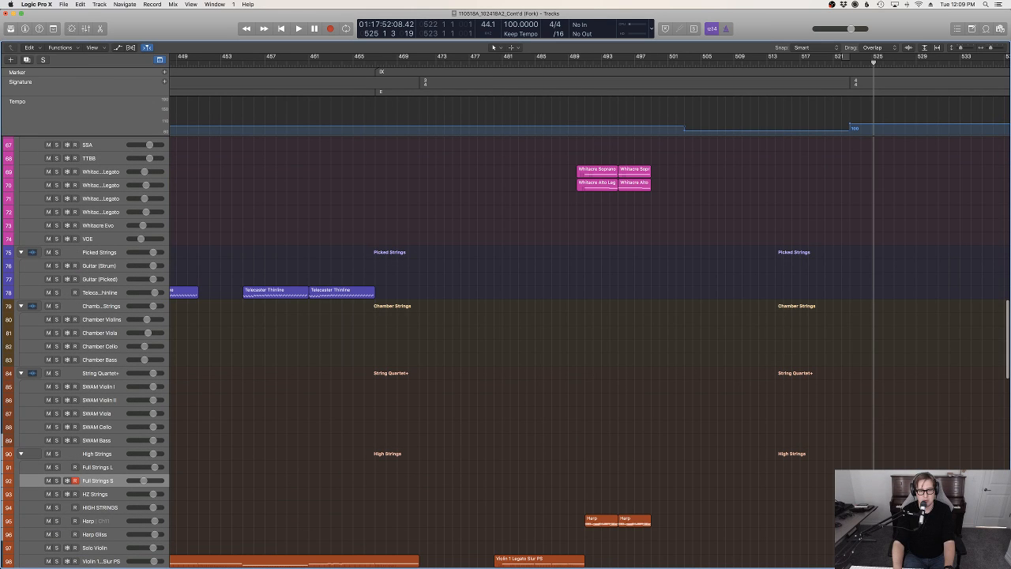
{"action": "left_click", "coordinate": [861, 481]}
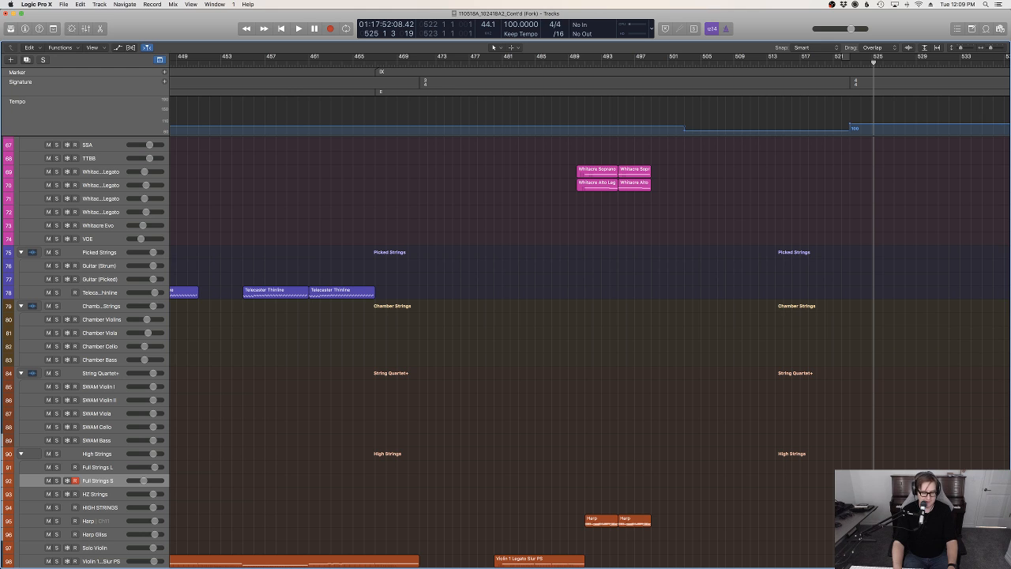
{"action": "left_click", "coordinate": [861, 63]}
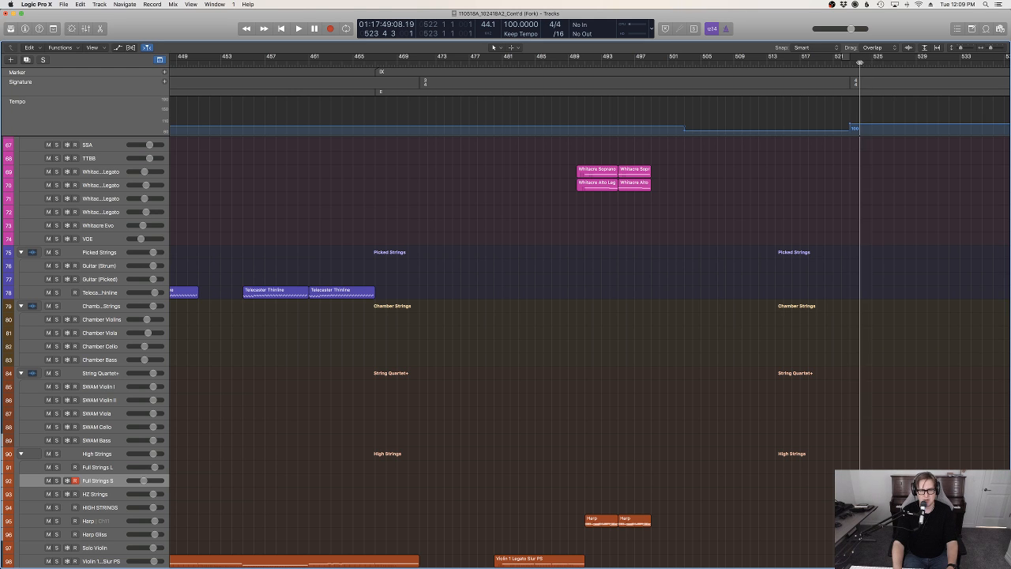
Play from around bar 521 into the Full Strings S regions at bar 523 while looking over the percussion and string tracks
{"action": "key", "text": "space"}
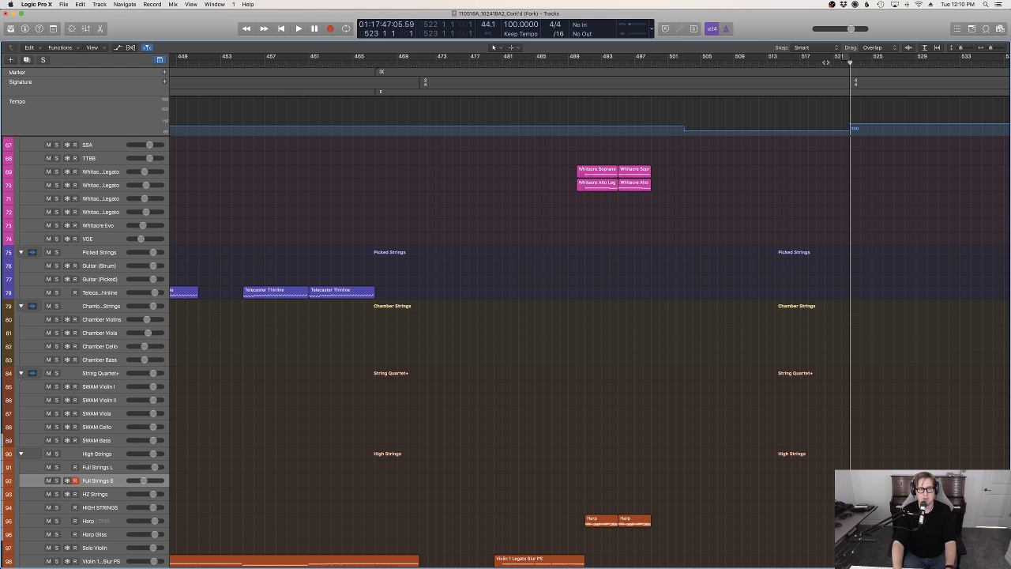
{"action": "scroll", "coordinate": [909, 206], "scroll_direction": "up", "scroll_amount": 10}
{"action": "scroll", "coordinate": [856, 389], "scroll_direction": "up", "scroll_amount": 3}
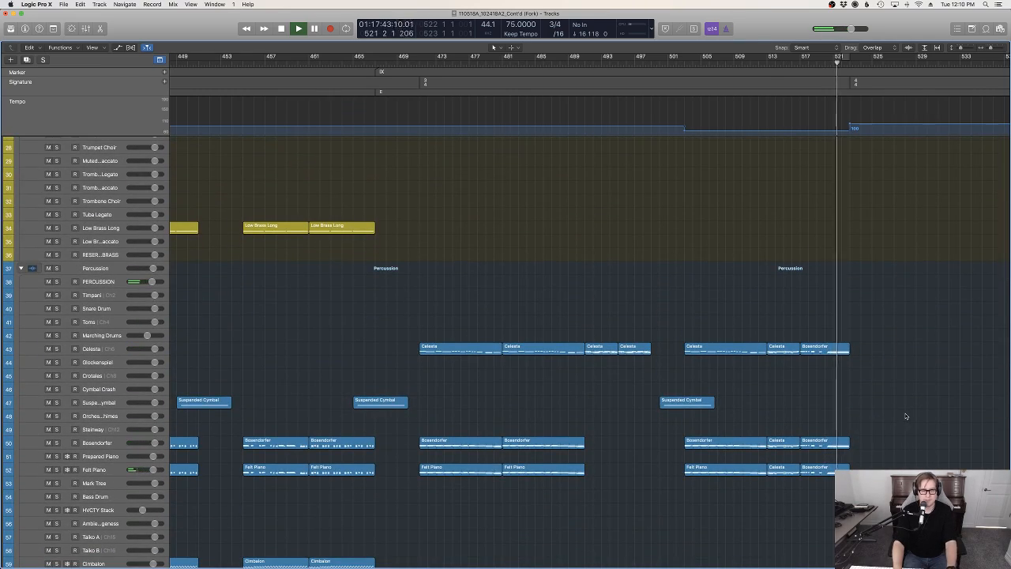
{"action": "scroll", "coordinate": [906, 417], "scroll_direction": "down", "scroll_amount": 20}
{"action": "scroll", "coordinate": [903, 277], "scroll_direction": "up", "scroll_amount": 5}
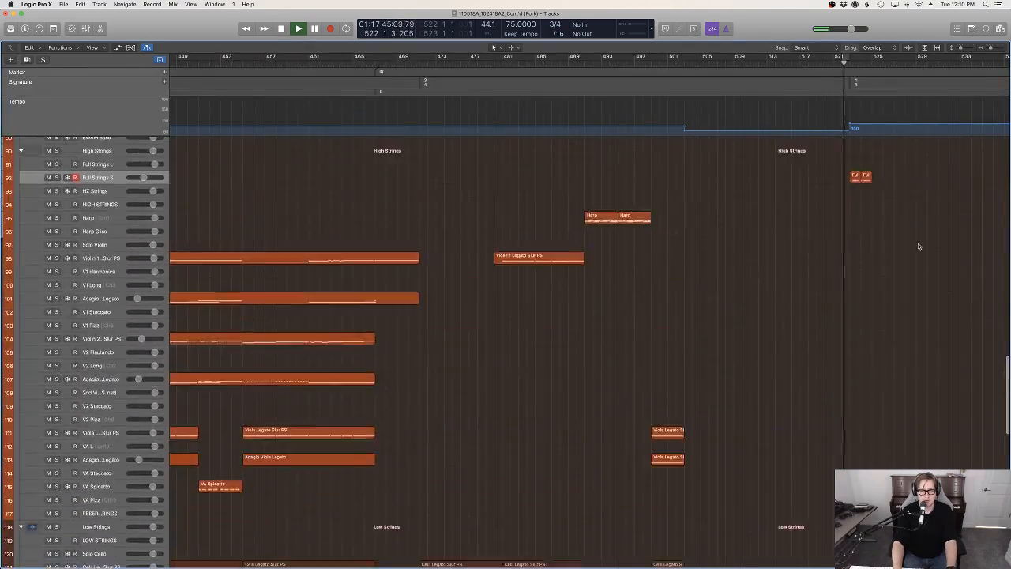
Loop bars 523 to 525 and try out ideas live with the Bosendorfer and Felt Piano tracks armed
{"action": "left_click_drag", "start_coordinate": [851, 56], "coordinate": [873, 56]}
{"action": "scroll", "coordinate": [440, 244], "scroll_direction": "up", "scroll_amount": 10}
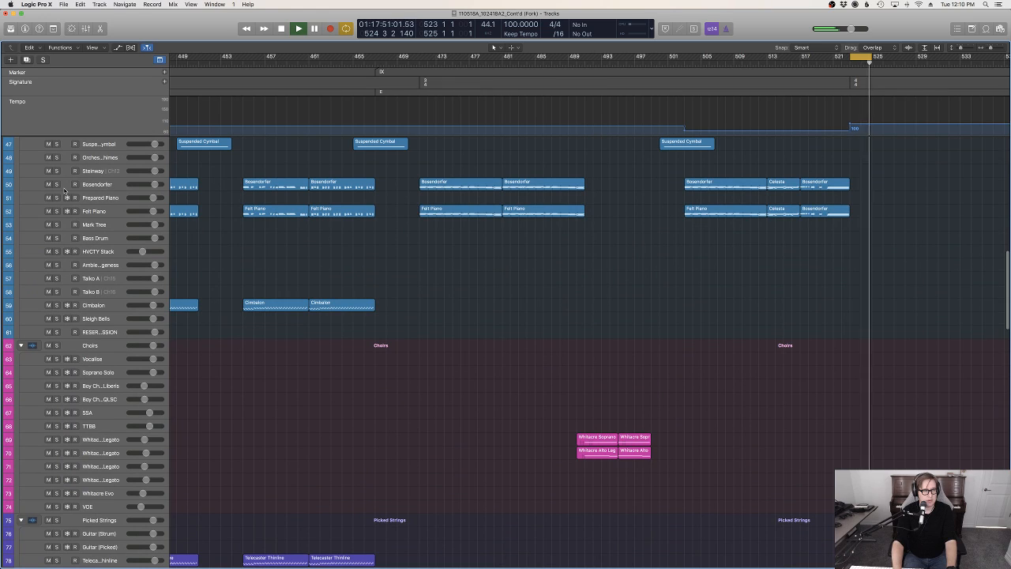
{"action": "left_click", "coordinate": [66, 188]}
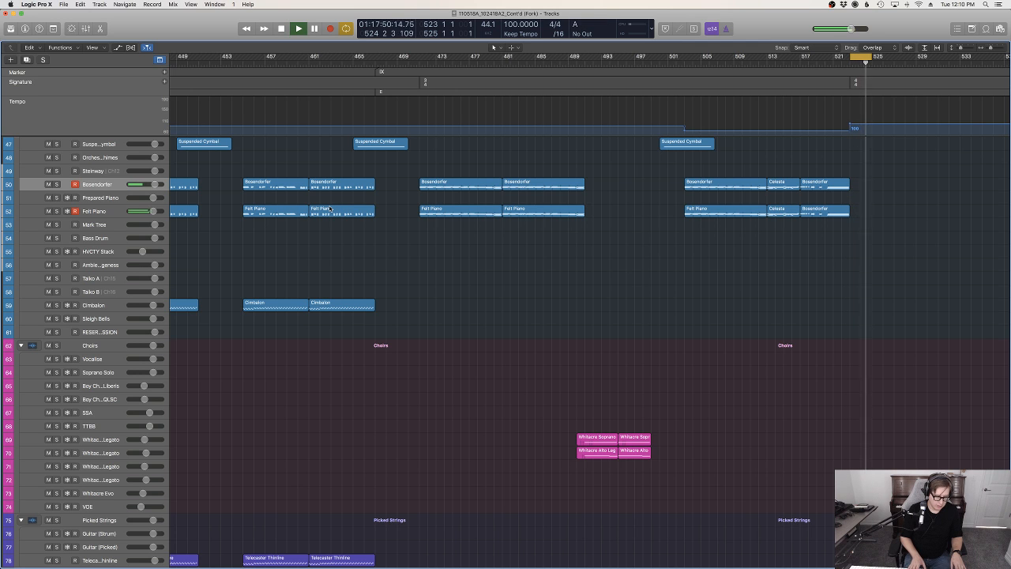
{"action": "key", "text": "space"}
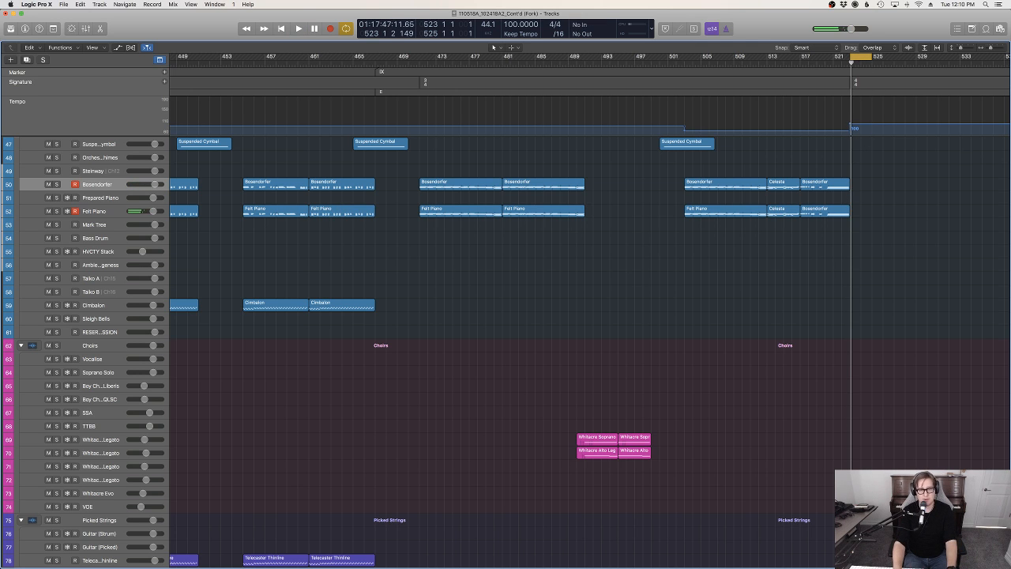
Join the two one-bar Full Strings S regions at bar 523 into a single two-bar region
{"action": "scroll", "coordinate": [772, 316], "scroll_direction": "down", "scroll_amount": 10}
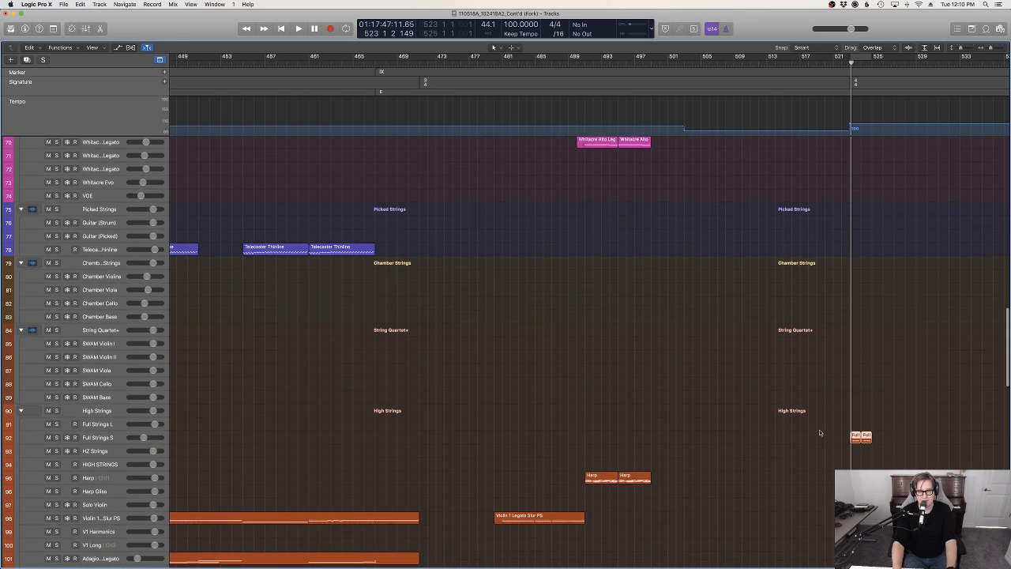
{"action": "scroll", "coordinate": [819, 430], "scroll_direction": "down", "scroll_amount": 1}
{"action": "scroll", "coordinate": [932, 431], "scroll_direction": "down", "scroll_amount": 20}
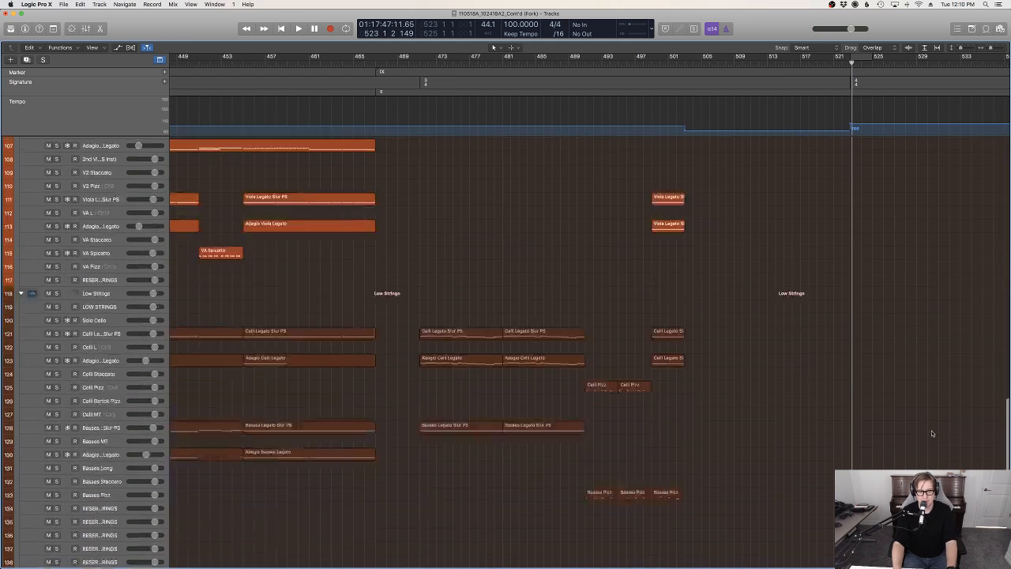
{"action": "scroll", "coordinate": [869, 414], "scroll_direction": "up", "scroll_amount": 20}
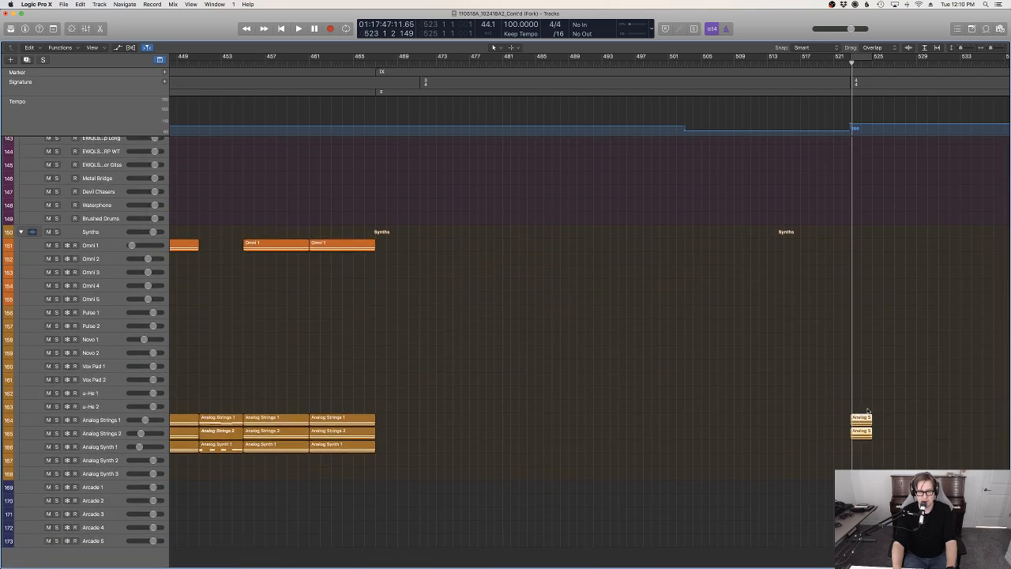
{"action": "scroll", "coordinate": [873, 417], "scroll_direction": "down", "scroll_amount": 20}
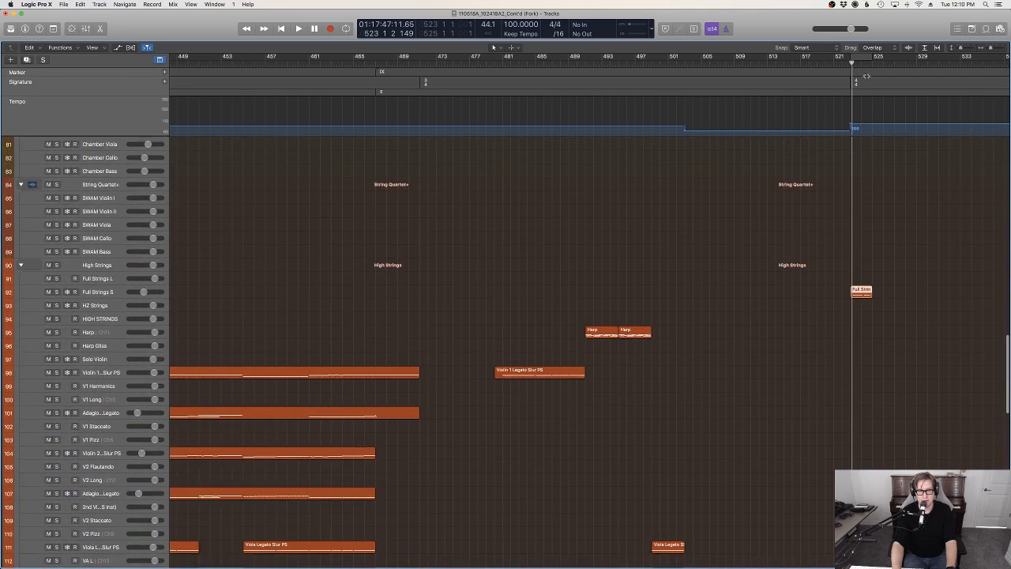
Paste copies of the two-bar Full Strings S region at bars 525, 527, 529 and 531 without copying the automation data
{"action": "left_click", "coordinate": [871, 63]}
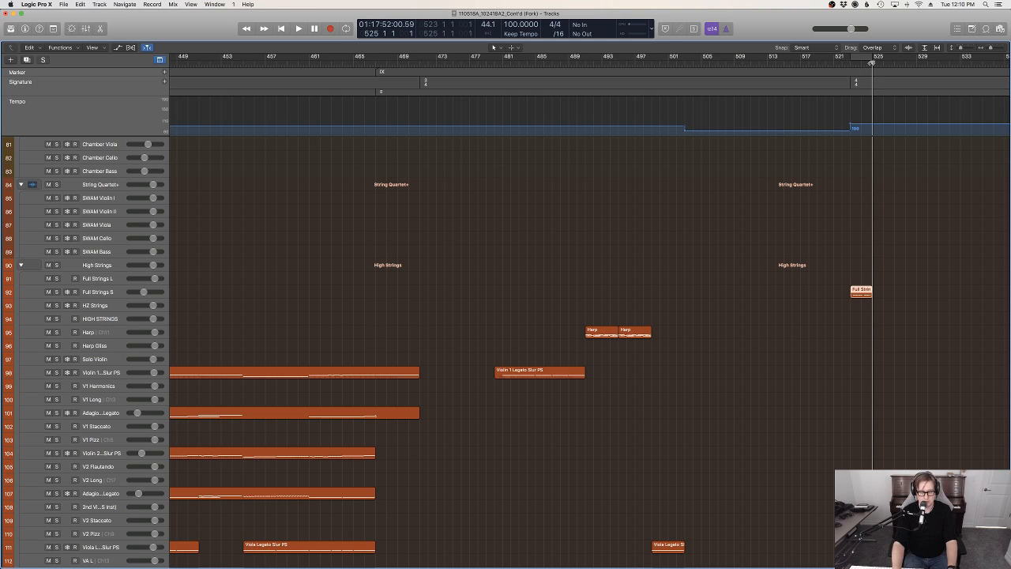
{"action": "key", "text": "period"}
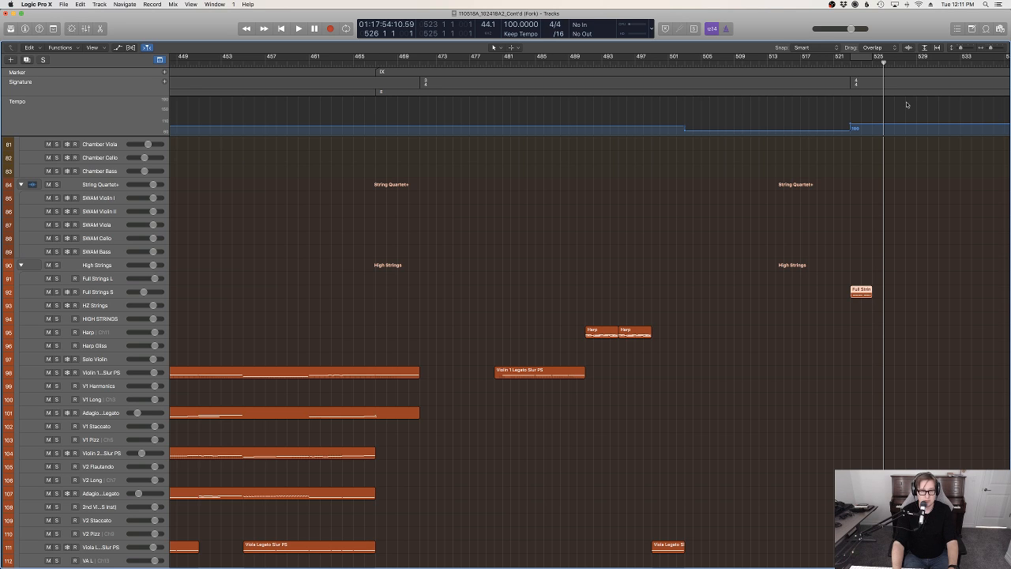
{"action": "left_click", "coordinate": [871, 63]}
{"action": "key", "text": "super+v"}
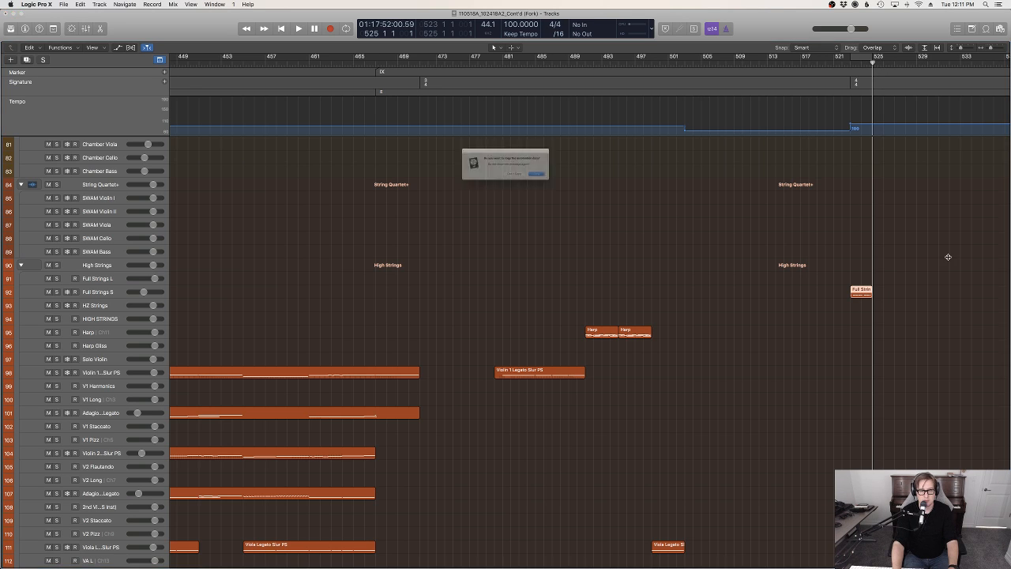
{"action": "left_click", "coordinate": [534, 184]}
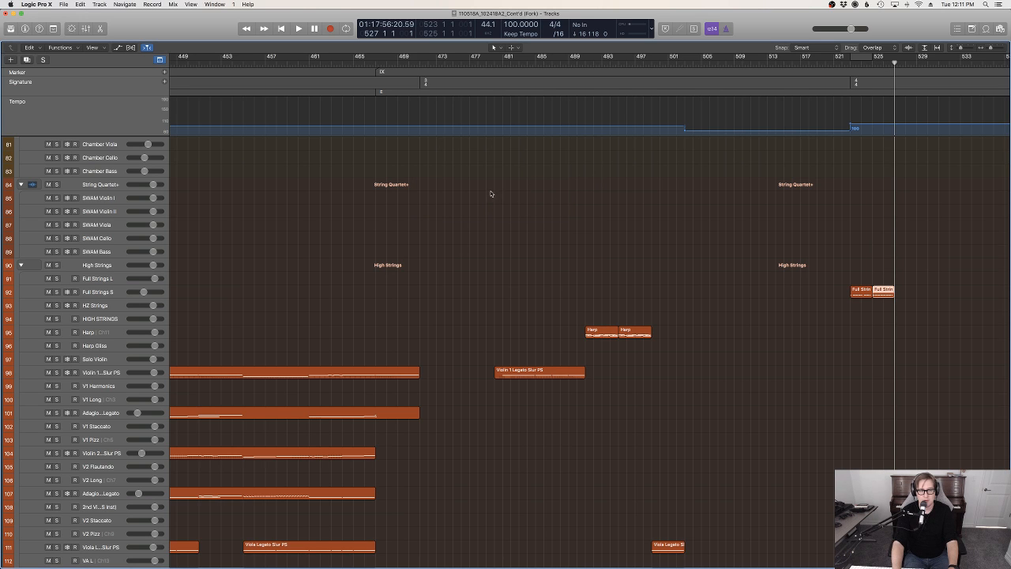
{"action": "key", "text": "super+v"}
{"action": "left_click", "coordinate": [520, 185]}
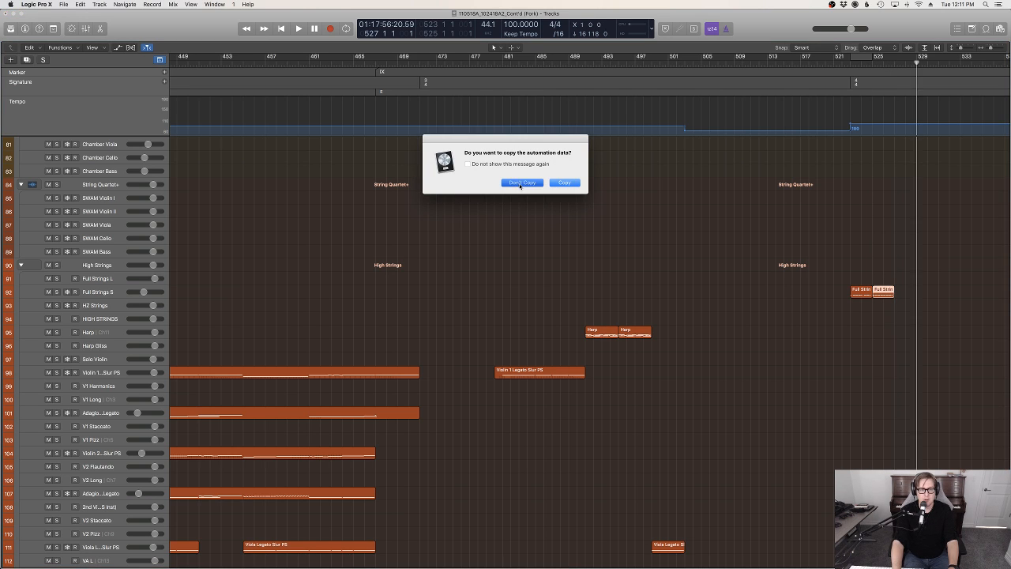
{"action": "key", "text": "super+v"}
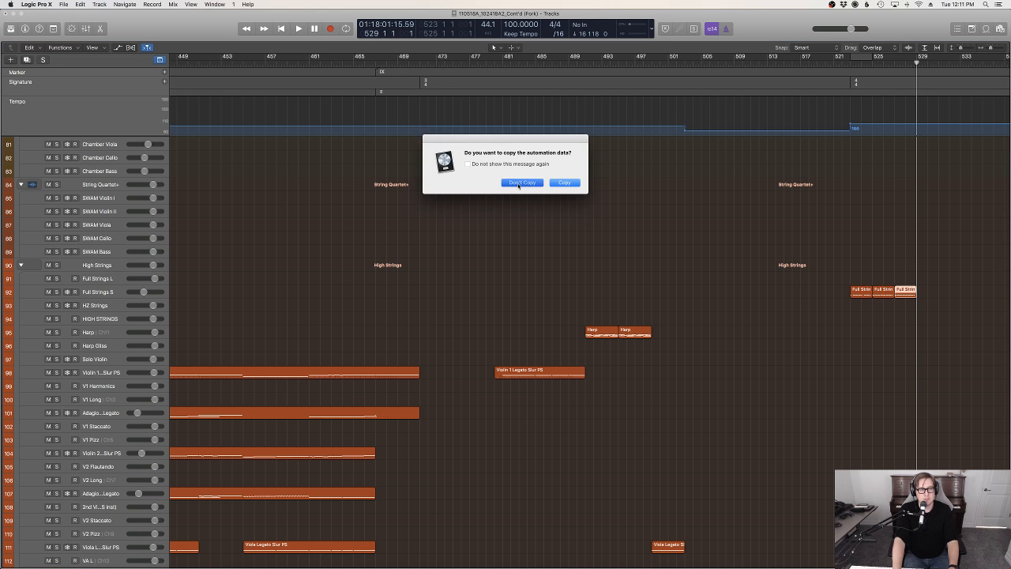
{"action": "left_click", "coordinate": [519, 185]}
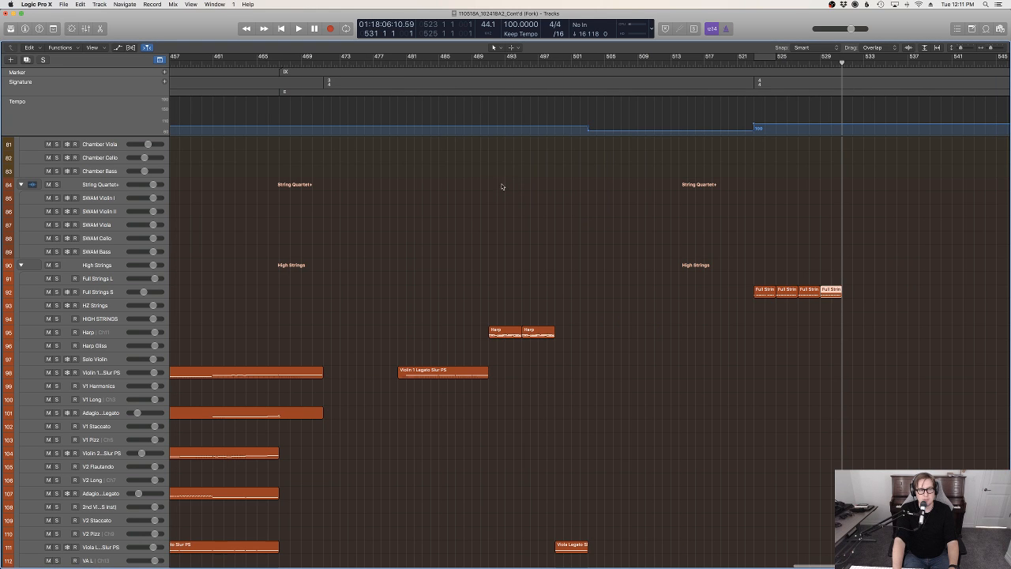
{"action": "key", "text": "super+v"}
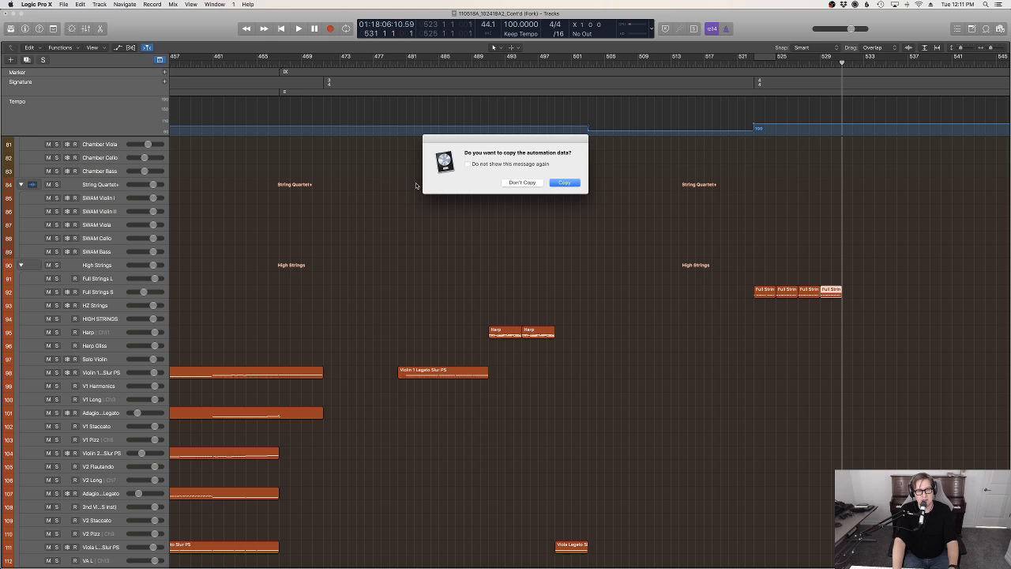
{"action": "left_click", "coordinate": [519, 183]}
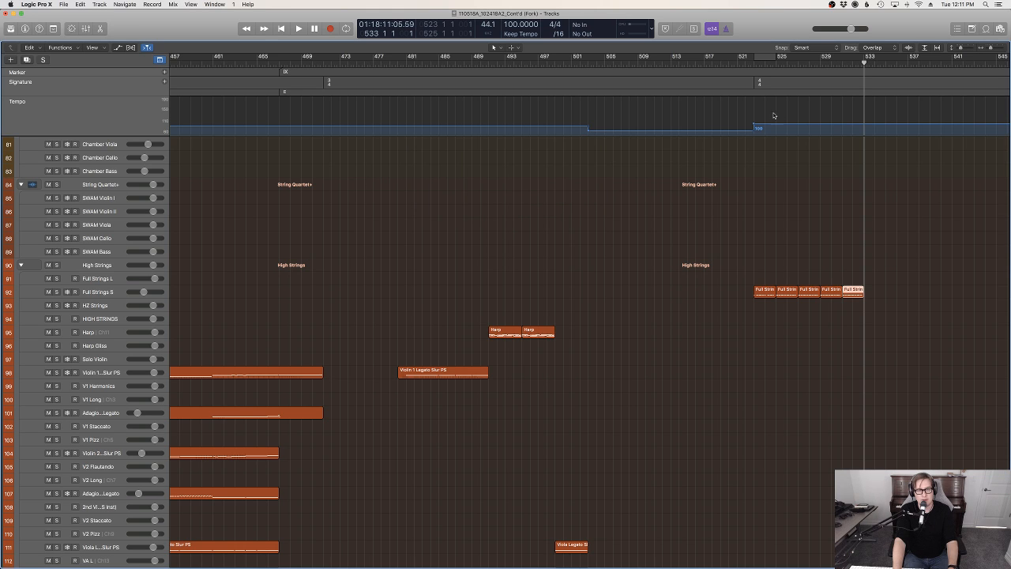
Play back from bar 521 into the repeated string pattern while looking over the percussion and piano tracks
{"action": "left_click", "coordinate": [735, 63]}
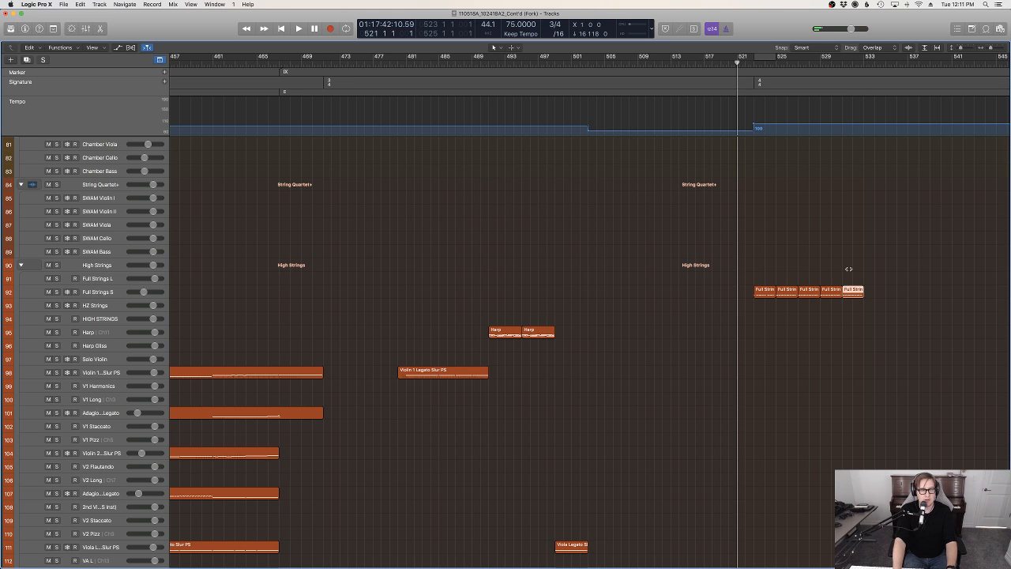
{"action": "key", "text": "space"}
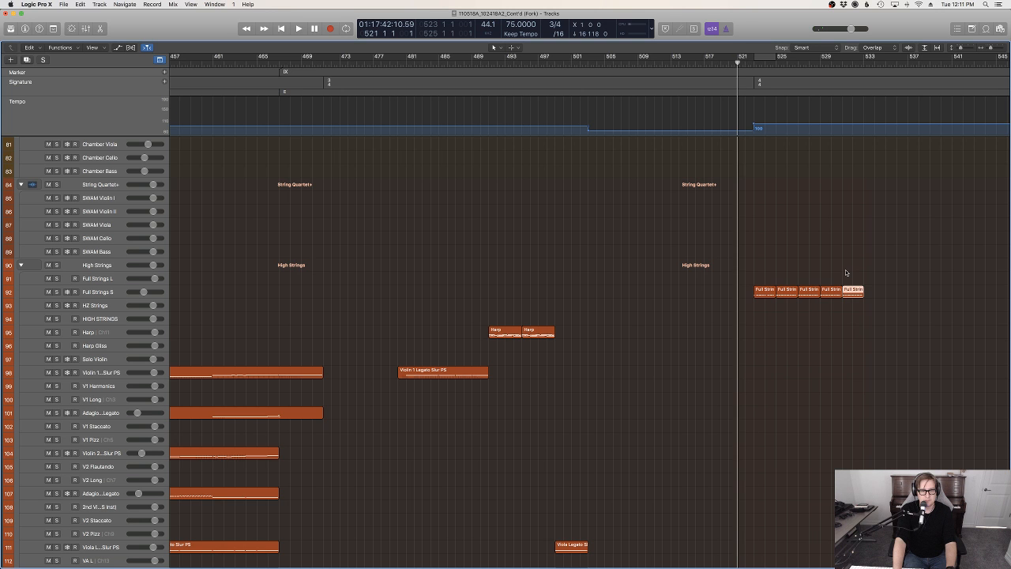
{"action": "scroll", "coordinate": [845, 271], "scroll_direction": "up", "scroll_amount": 10}
{"action": "scroll", "coordinate": [847, 273], "scroll_direction": "up", "scroll_amount": 3}
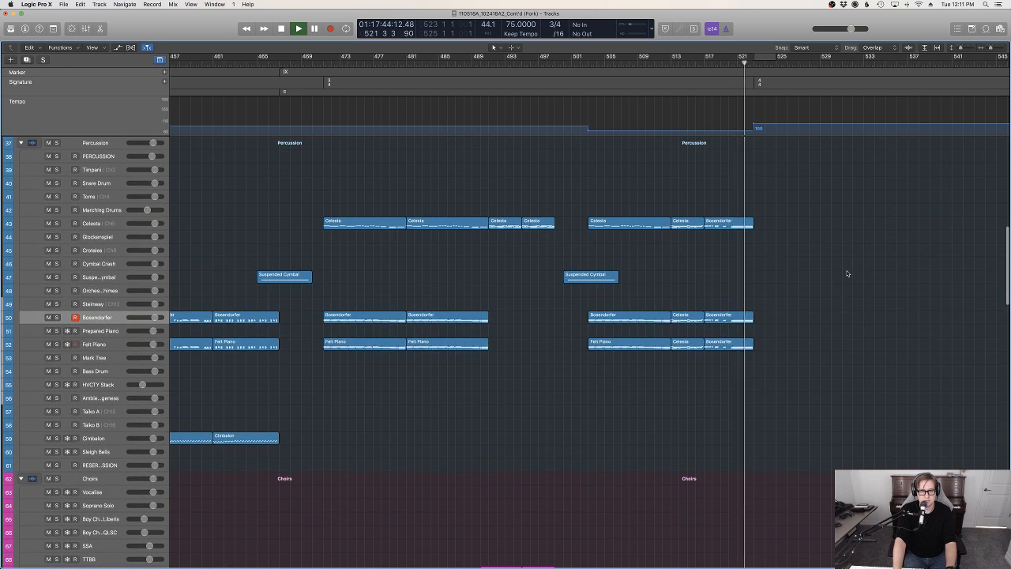
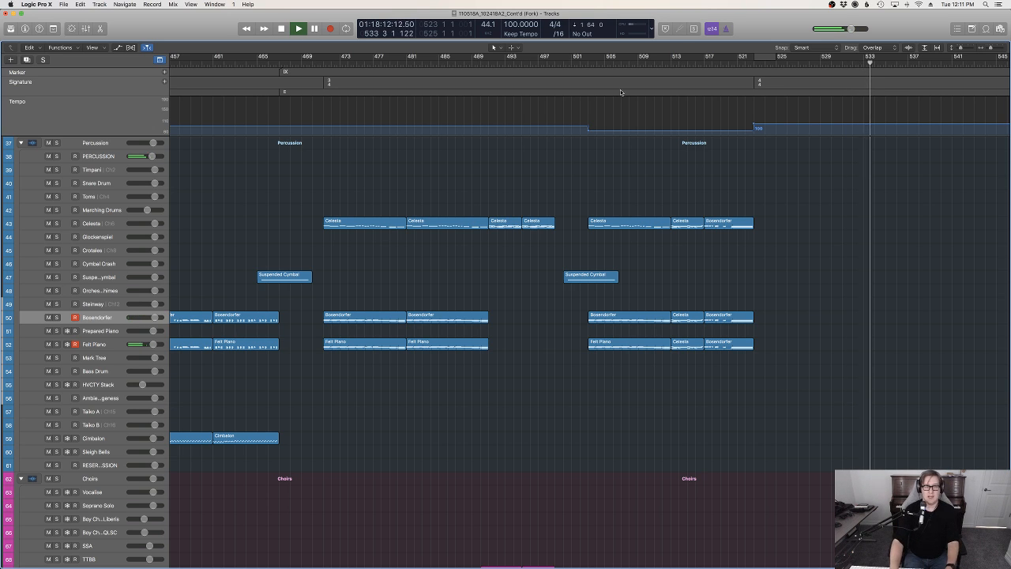
Try recording a piano part on the Bosendorfer and Felt Piano tracks from about bar 525, undoing each take
{"action": "left_click", "coordinate": [761, 63]}
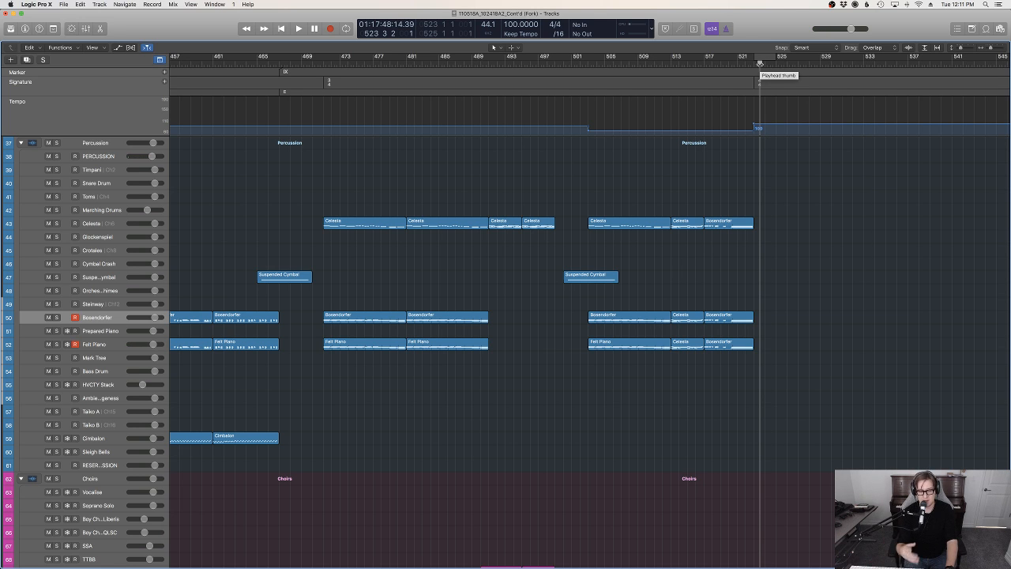
{"action": "key", "text": "space"}
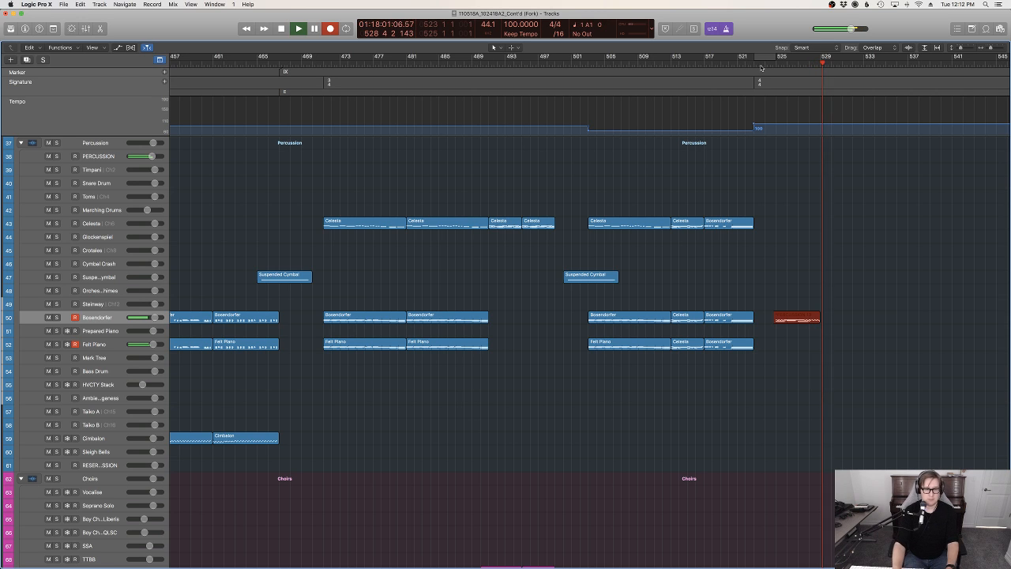
{"action": "key", "text": "space"}
{"action": "key", "text": "super+z"}
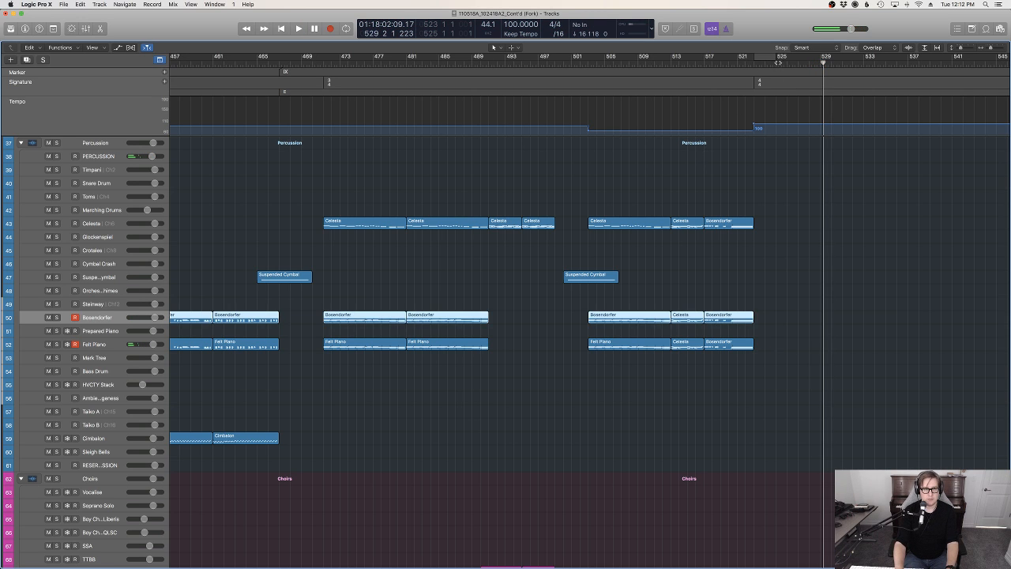
{"action": "left_click", "coordinate": [778, 63]}
{"action": "key", "text": "r"}
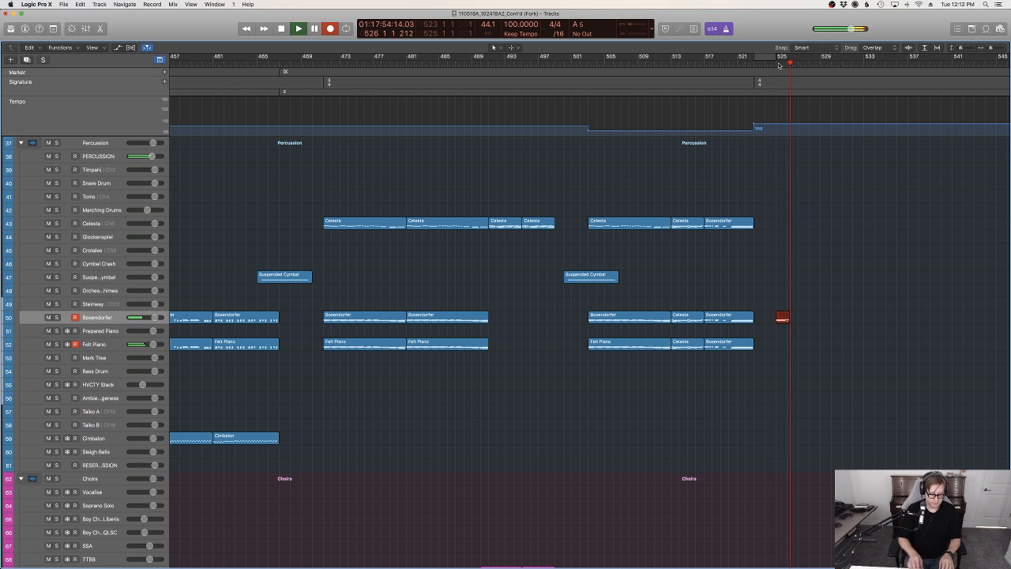
{"action": "key", "text": "space"}
{"action": "key", "text": "super+z"}
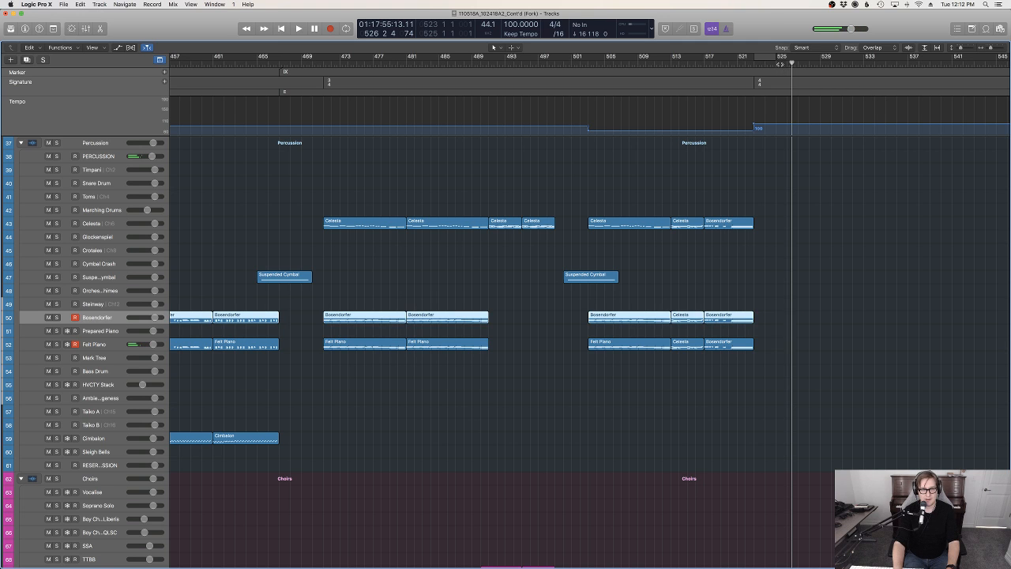
Record a four-bar piano part on the Bosendorfer and Felt Piano tracks starting at bar 525
{"action": "left_click", "coordinate": [778, 65]}
{"action": "key", "text": "r"}
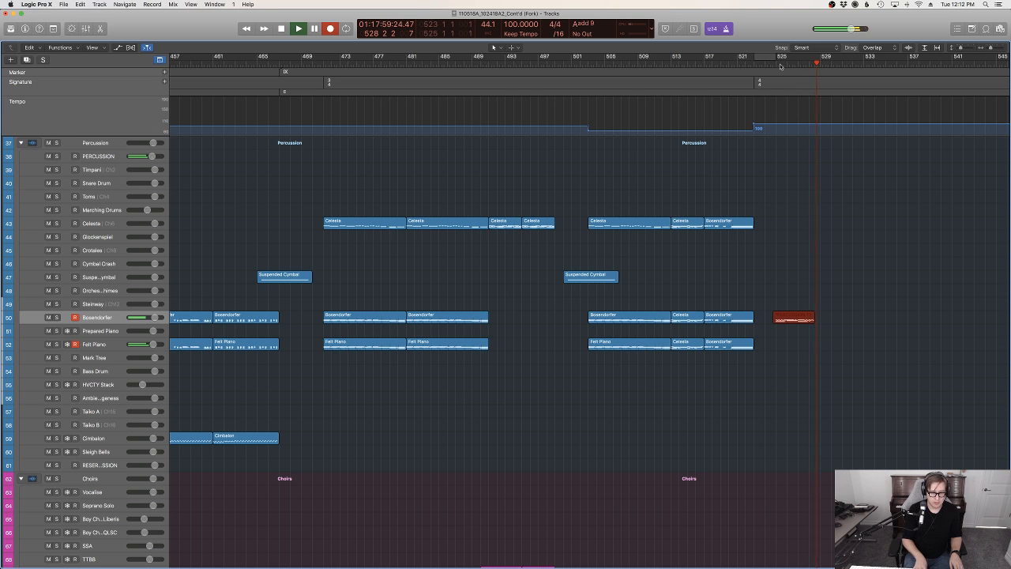
{"action": "key", "text": "space"}
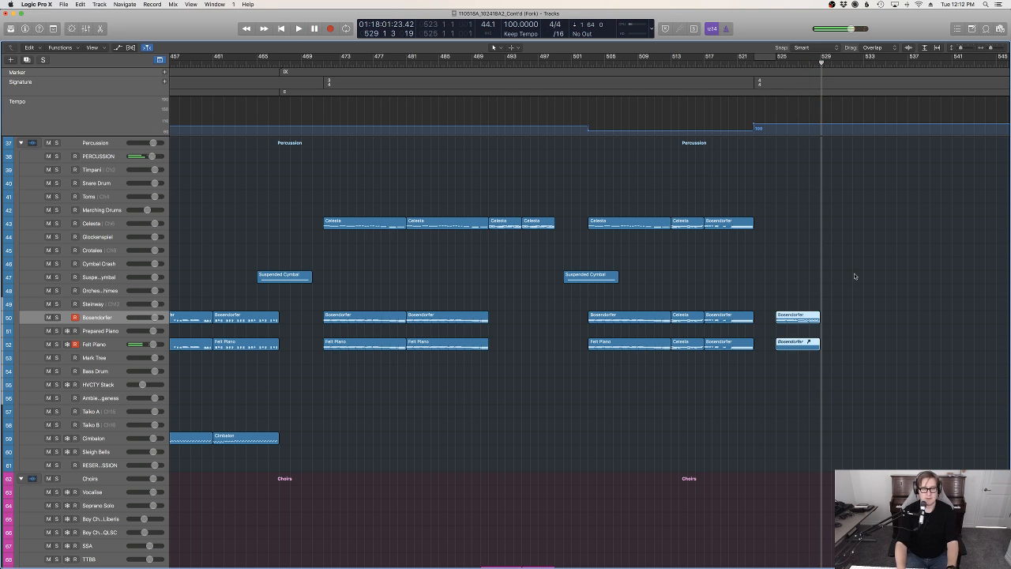
Quantize all notes of the newly recorded piano regions to 1/8 Note in the Piano Roll
{"action": "key", "text": "p"}
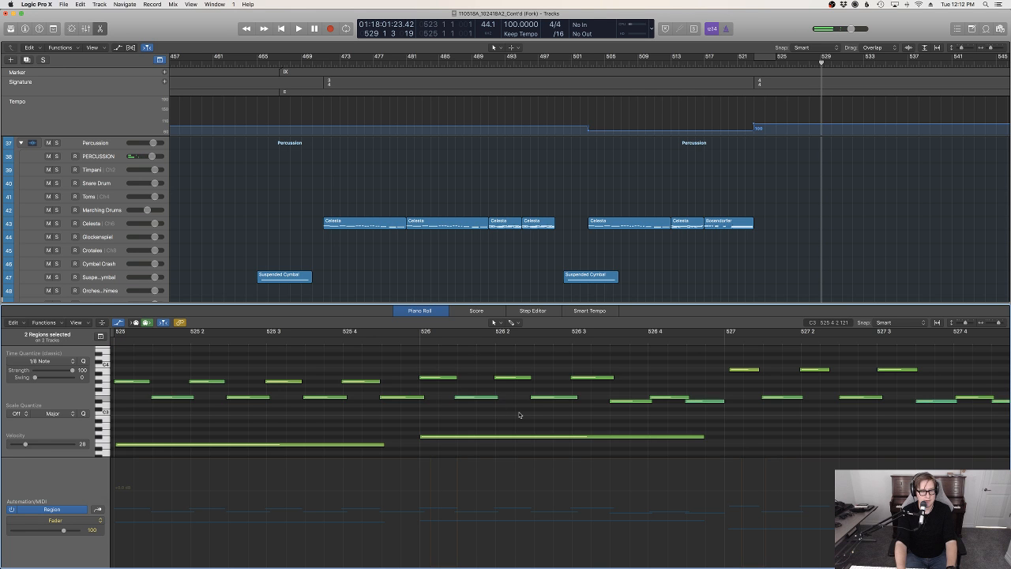
{"action": "key", "text": "super+a"}
{"action": "key", "text": "p"}
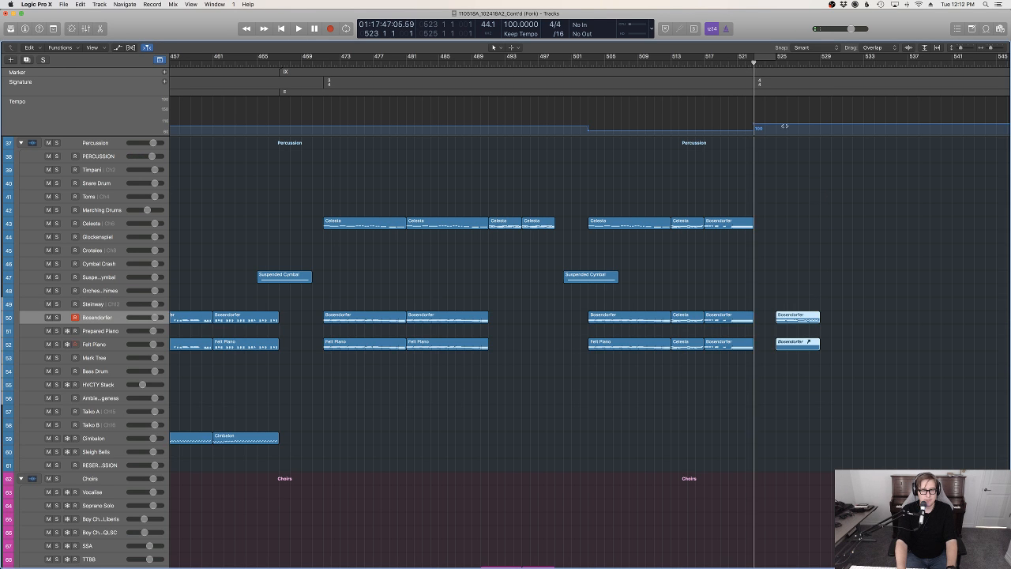
Play back the new piano part from bar 523 together with the Full Strings regions, examining the string and piano tracks
{"action": "key", "text": "space"}
{"action": "scroll", "coordinate": [868, 307], "scroll_direction": "down", "scroll_amount": 10}
{"action": "scroll", "coordinate": [867, 305], "scroll_direction": "down", "scroll_amount": 15}
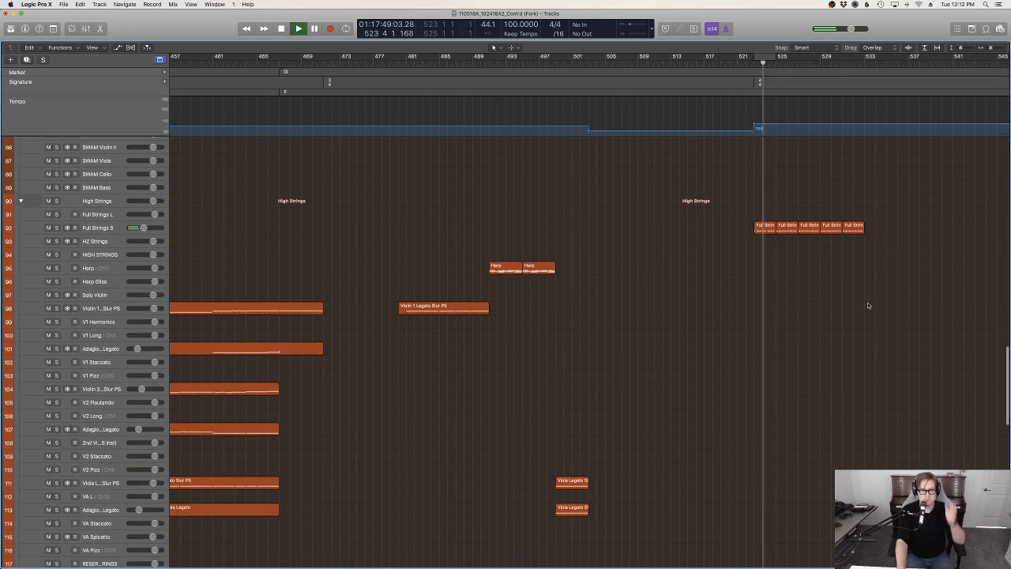
{"action": "scroll", "coordinate": [867, 305], "scroll_direction": "up", "scroll_amount": 18}
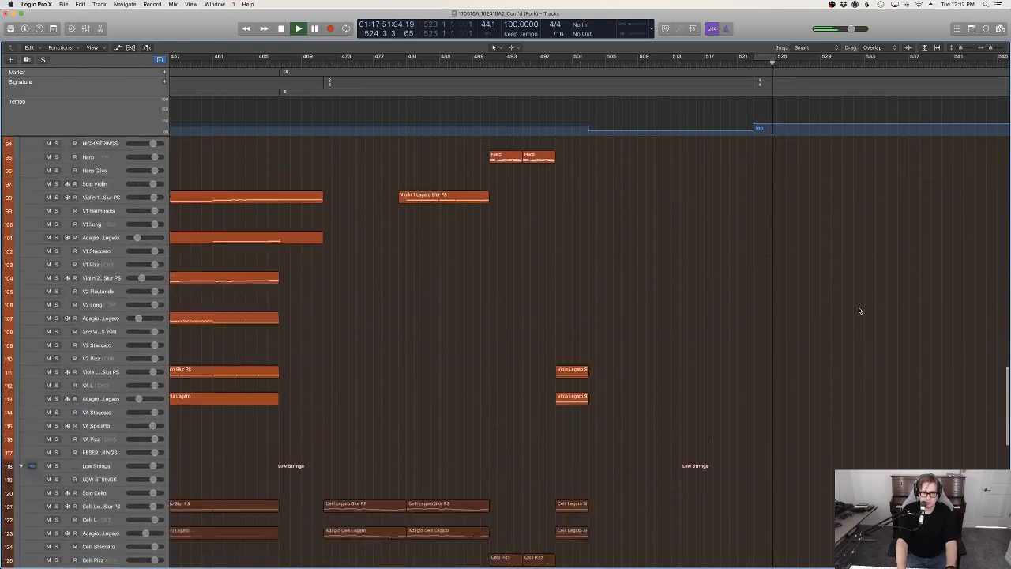
{"action": "scroll", "coordinate": [860, 310], "scroll_direction": "down", "scroll_amount": 10}
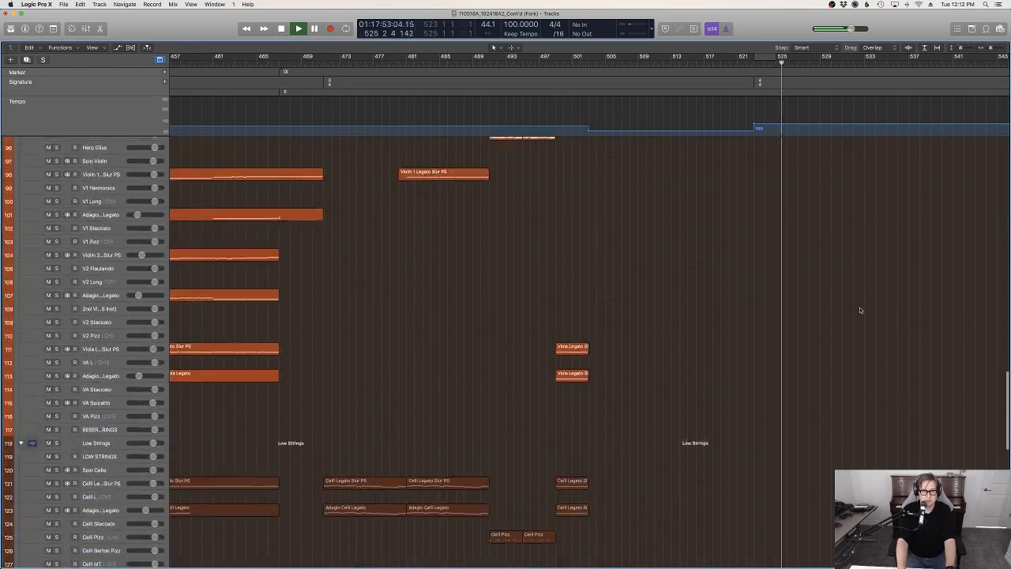
{"action": "scroll", "coordinate": [860, 311], "scroll_direction": "up", "scroll_amount": 9}
{"action": "scroll", "coordinate": [860, 311], "scroll_direction": "up", "scroll_amount": 3}
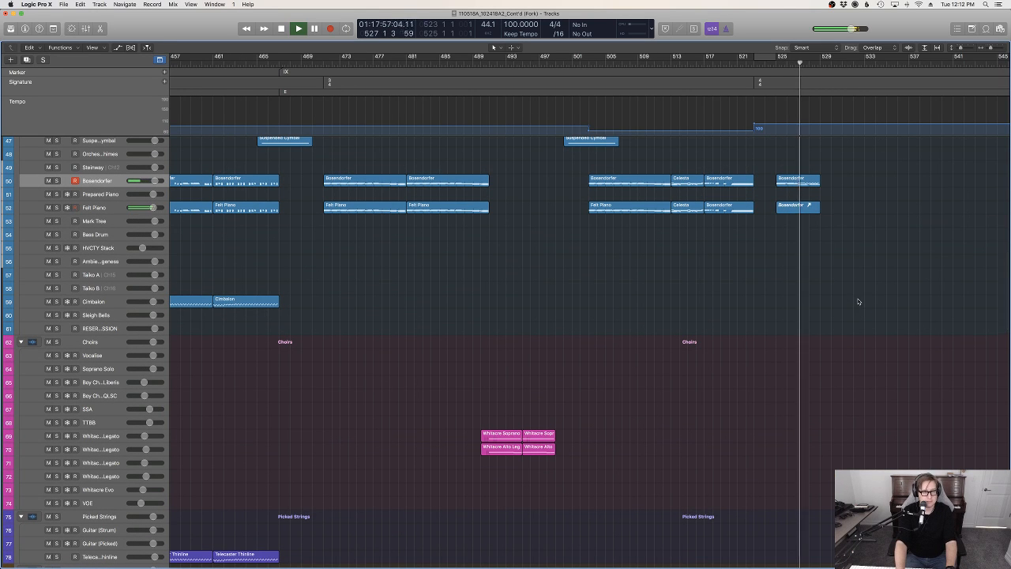
{"action": "scroll", "coordinate": [861, 303], "scroll_direction": "up", "scroll_amount": 10}
{"action": "scroll", "coordinate": [860, 299], "scroll_direction": "down", "scroll_amount": 4}
{"action": "key", "text": "space"}
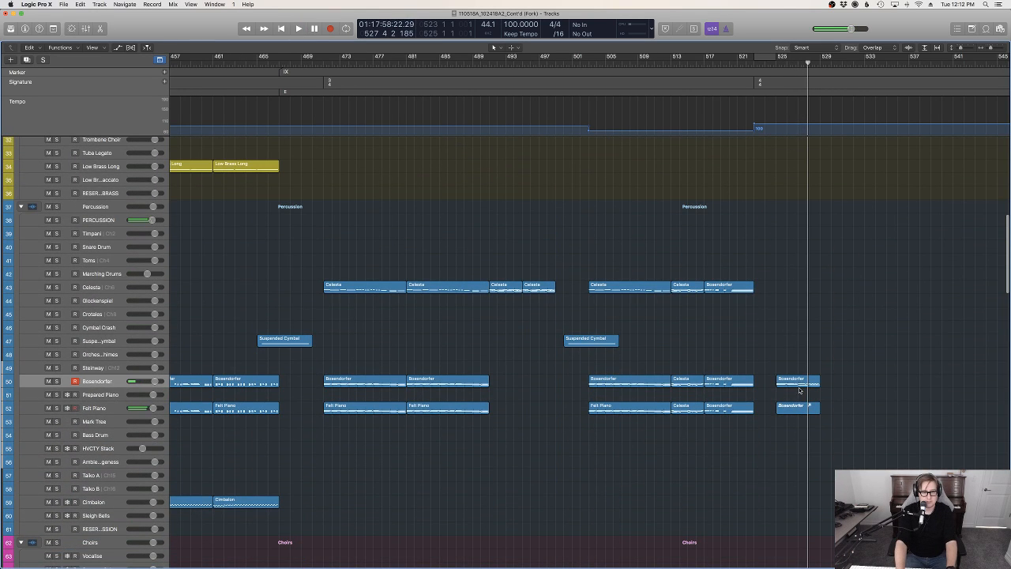
Lower the velocity of the long bass note at bar 527 in the new Bosendorfer region and play the passage back
{"action": "double_click", "coordinate": [797, 386]}
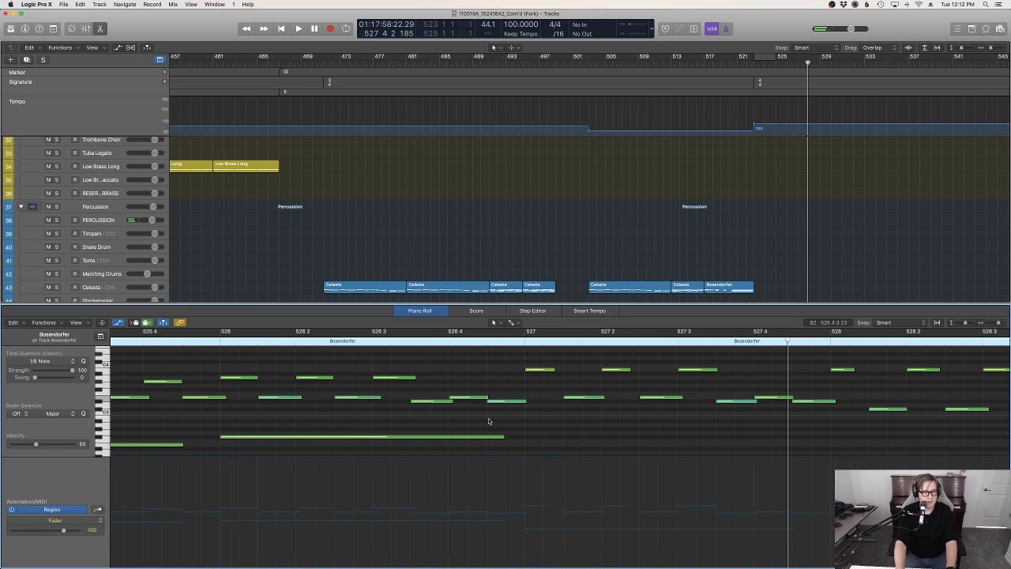
{"action": "key", "text": "z"}
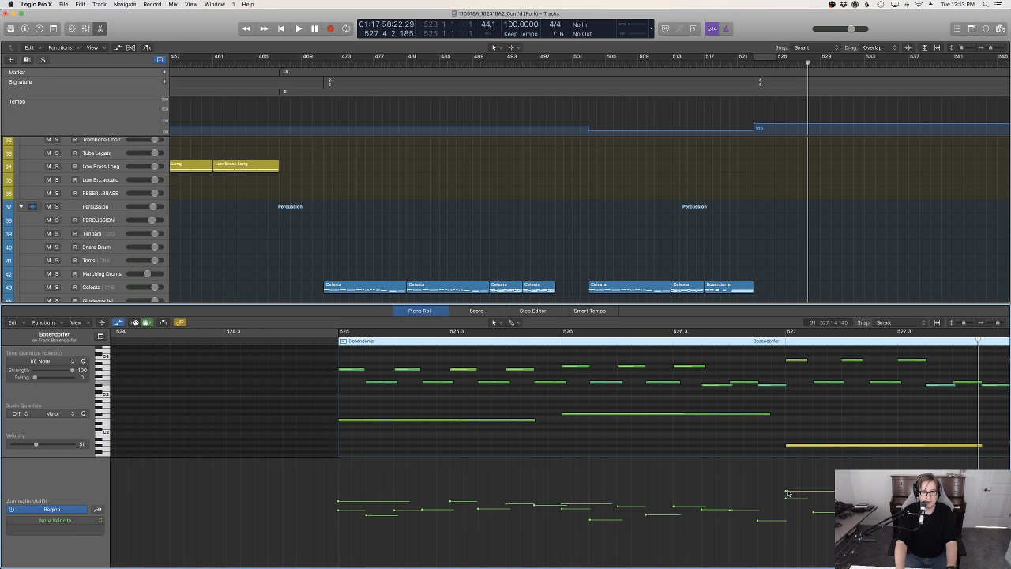
{"action": "left_click_drag", "start_coordinate": [787, 493], "coordinate": [787, 510]}
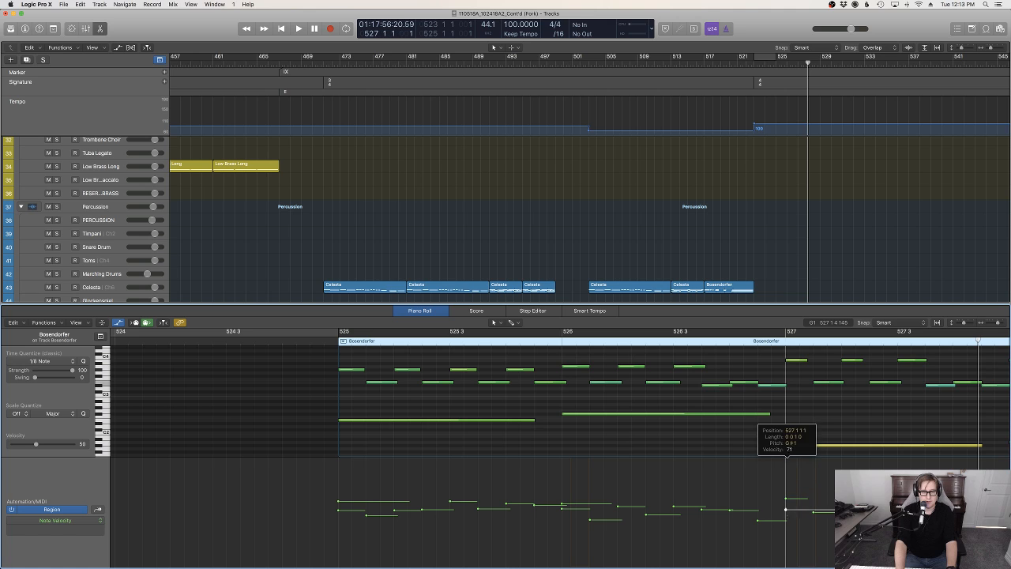
{"action": "double_click", "coordinate": [778, 342]}
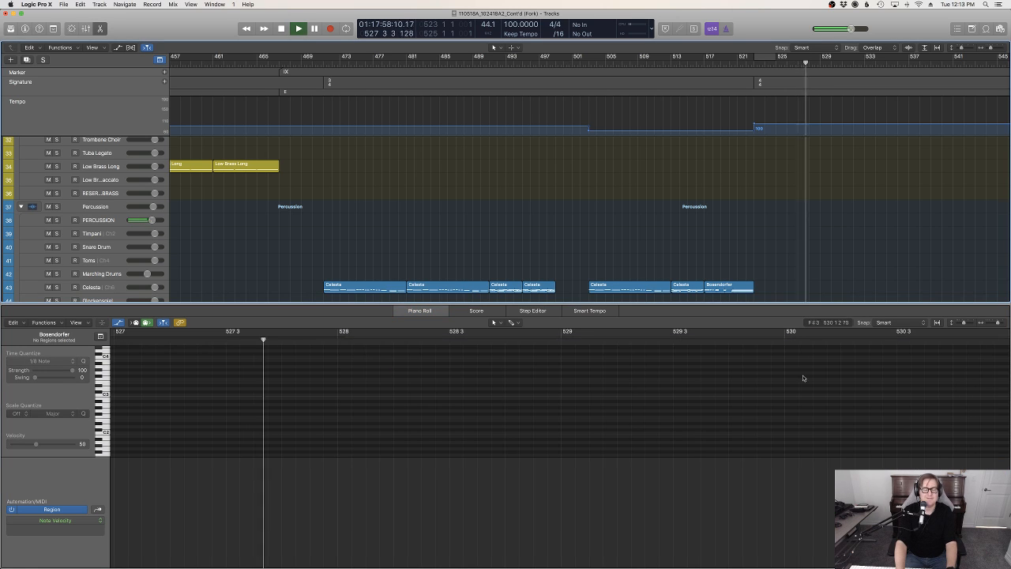
{"action": "key", "text": "e"}
{"action": "scroll", "coordinate": [886, 262], "scroll_direction": "down", "scroll_amount": 10}
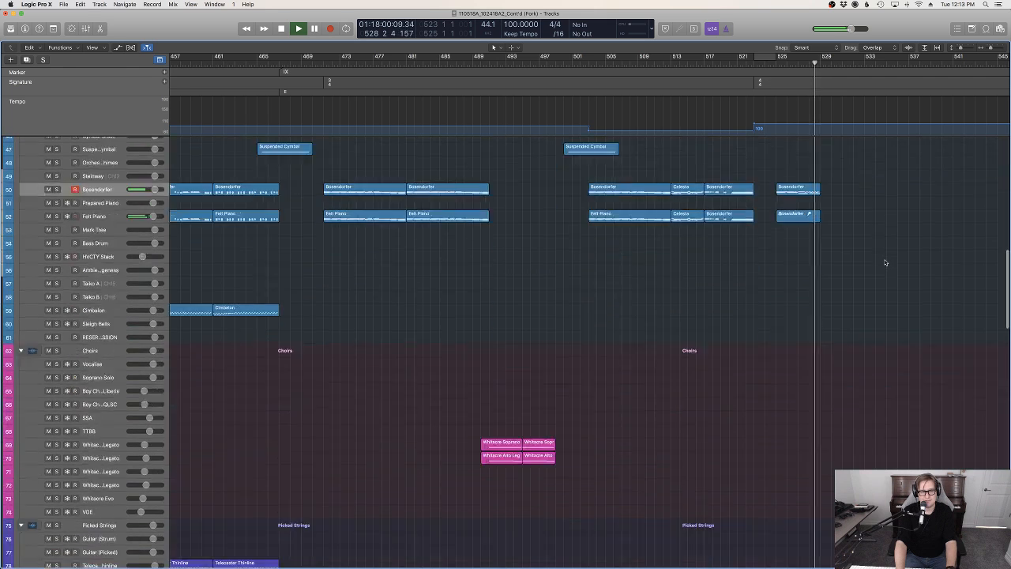
{"action": "key", "text": "space"}
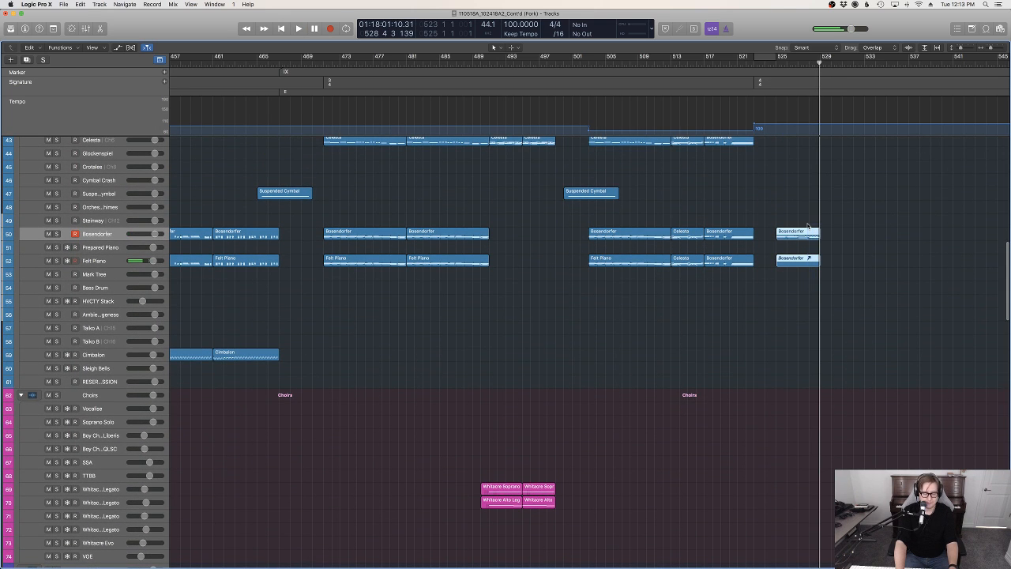
Paste copies of the new Bosendorfer and Felt Piano regions at bar 529
{"action": "left_click", "coordinate": [820, 62]}
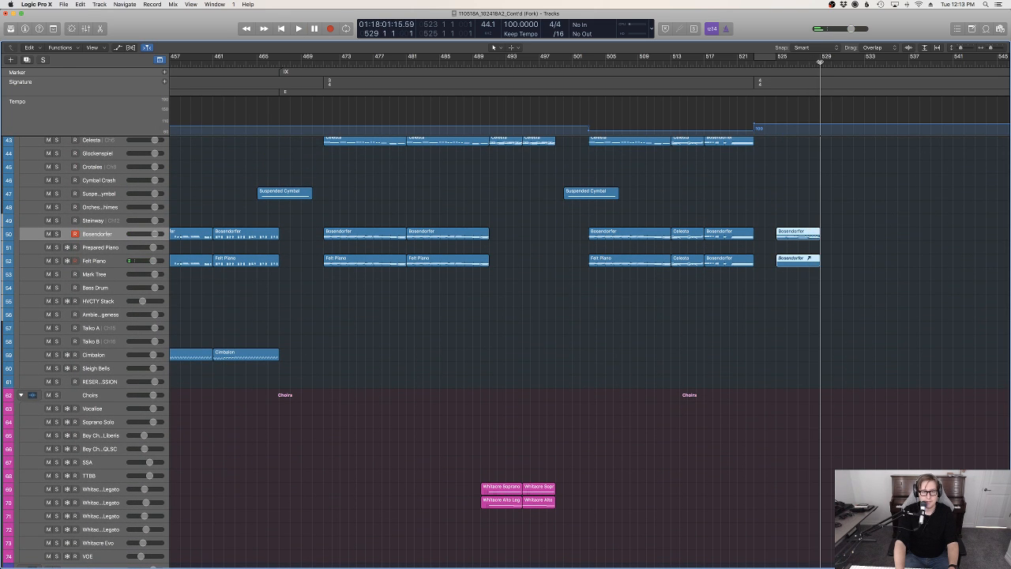
{"action": "key", "text": "super+v"}
{"action": "scroll", "coordinate": [909, 314], "scroll_direction": "down", "scroll_amount": 20}
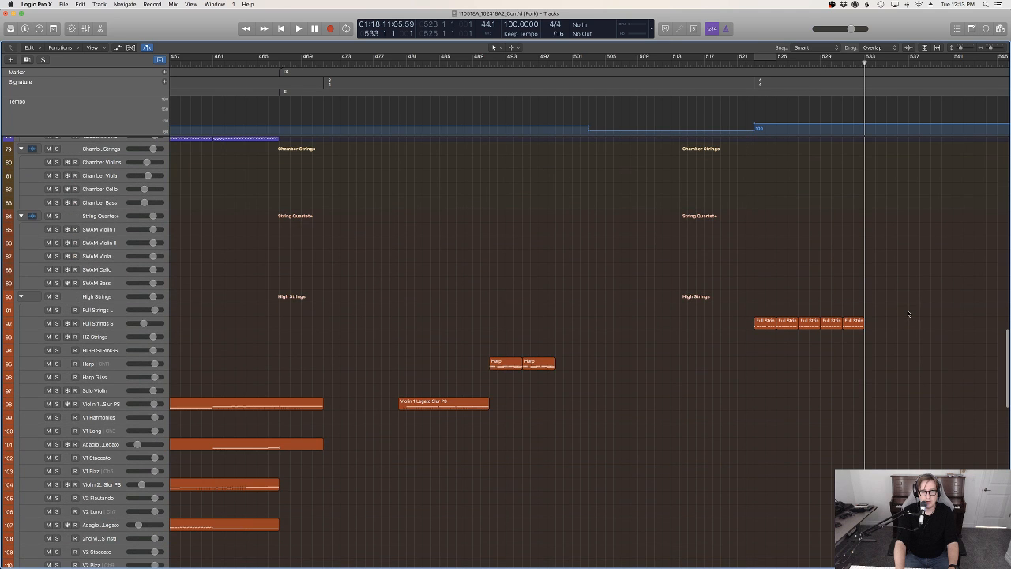
Play the section from bar 522 to 533 and review the woodwind, brass, percussion and choir tracks against the doubled piano part
{"action": "left_click", "coordinate": [748, 62]}
{"action": "key", "text": "space"}
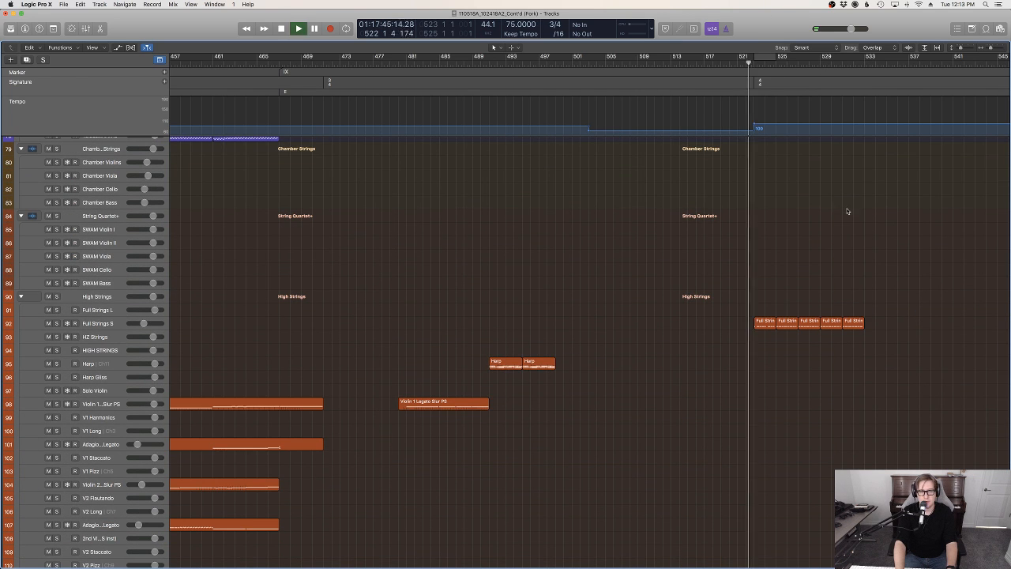
{"action": "scroll", "coordinate": [861, 245], "scroll_direction": "up", "scroll_amount": 15}
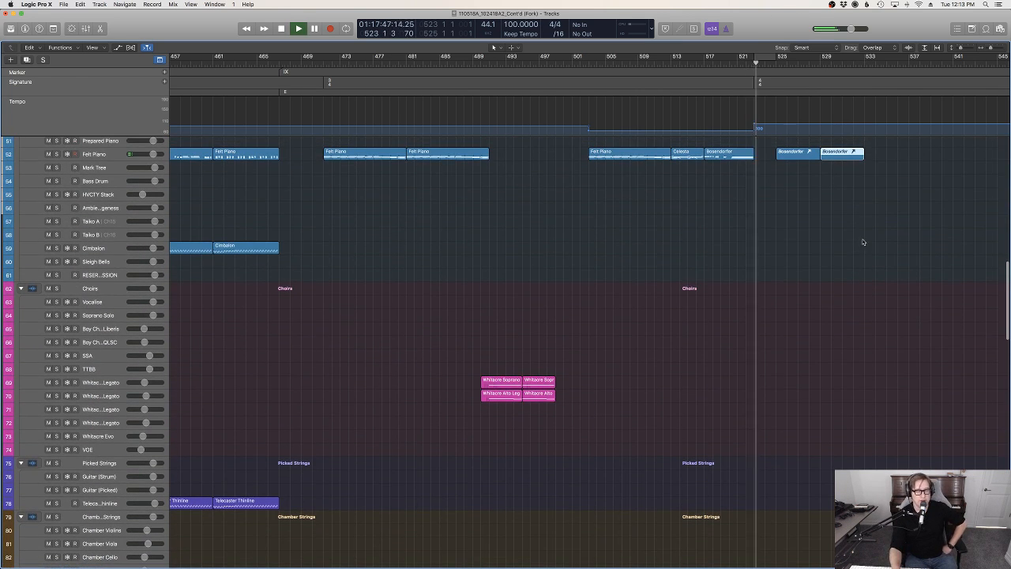
{"action": "scroll", "coordinate": [861, 242], "scroll_direction": "up", "scroll_amount": 15}
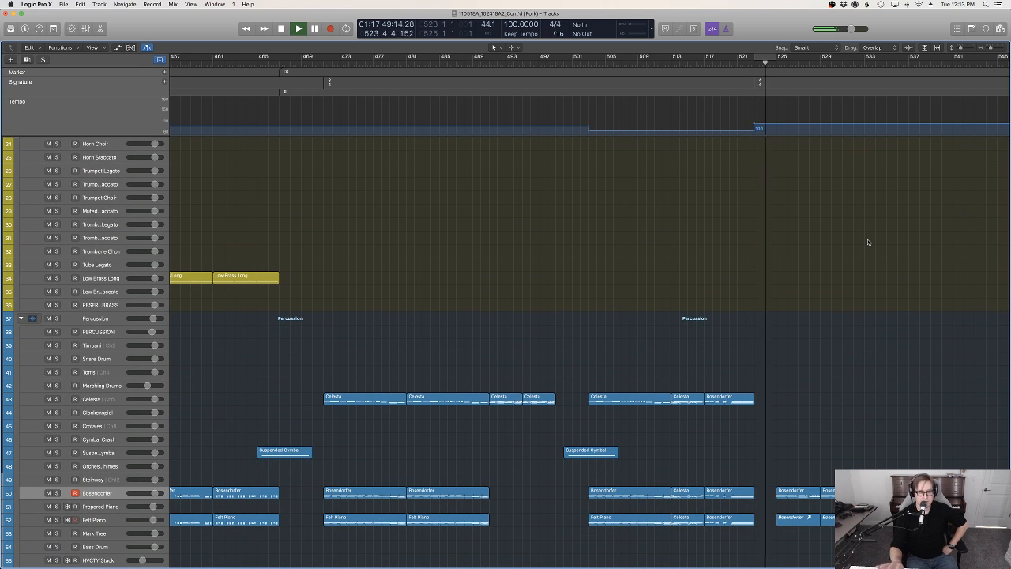
{"action": "scroll", "coordinate": [866, 252], "scroll_direction": "down", "scroll_amount": 3}
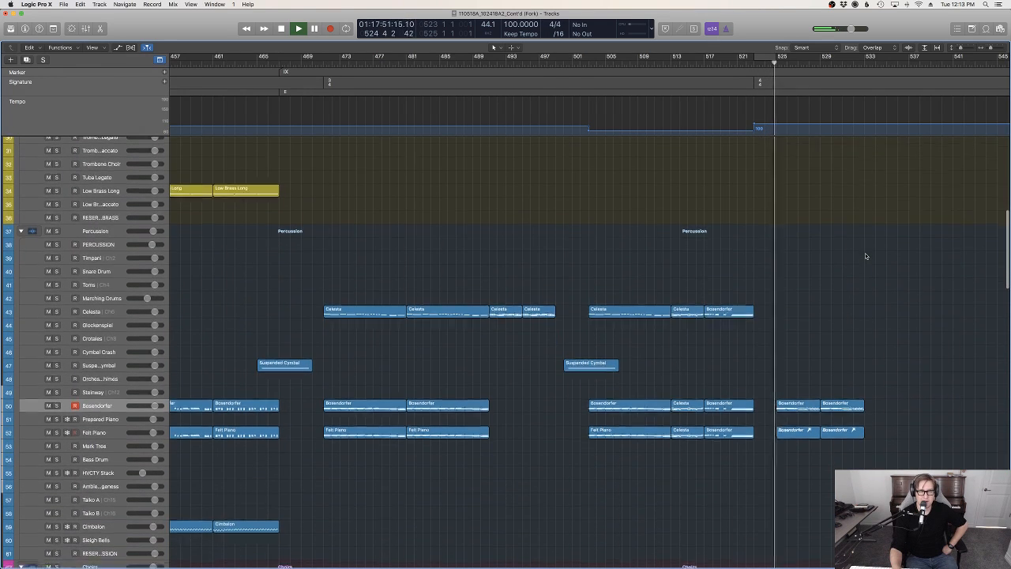
{"action": "scroll", "coordinate": [865, 254], "scroll_direction": "up", "scroll_amount": 5}
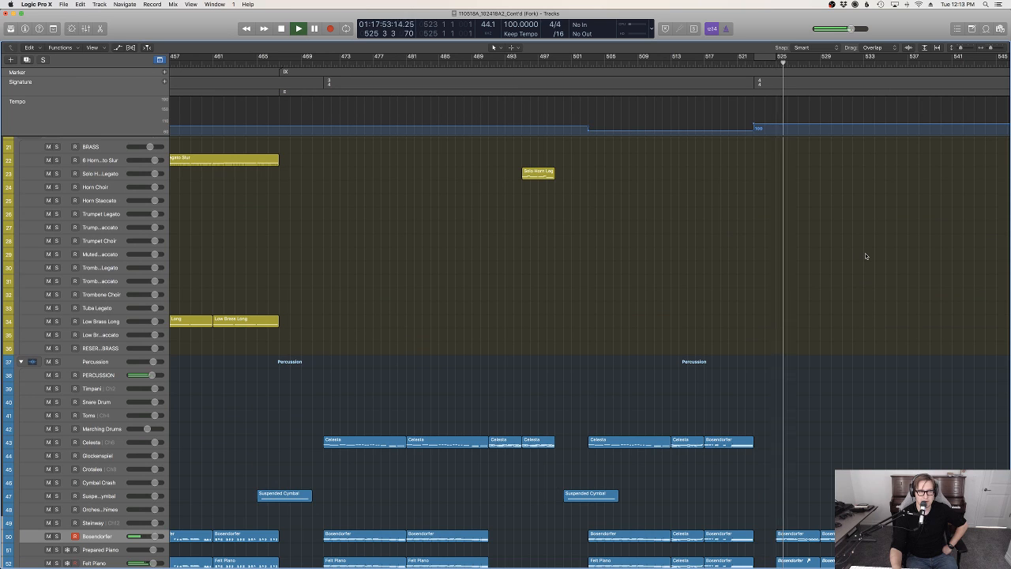
{"action": "scroll", "coordinate": [866, 254], "scroll_direction": "down", "scroll_amount": 8}
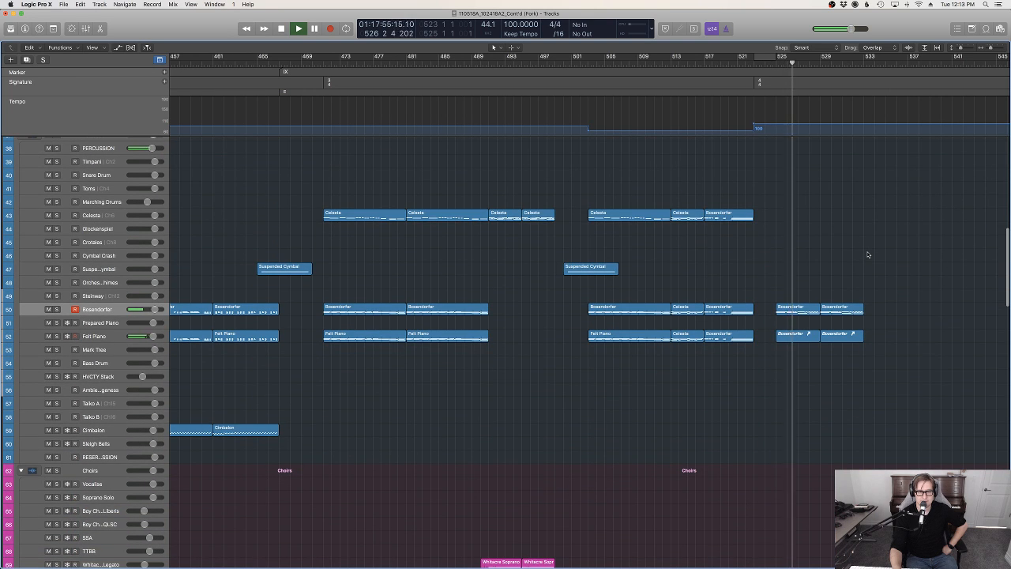
{"action": "scroll", "coordinate": [868, 255], "scroll_direction": "up", "scroll_amount": 5}
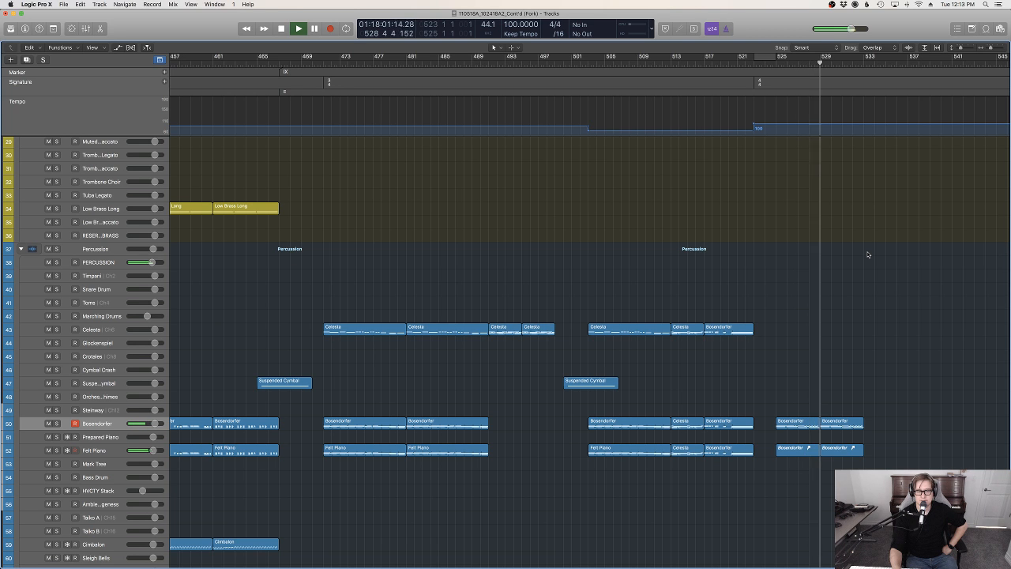
{"action": "scroll", "coordinate": [868, 254], "scroll_direction": "up", "scroll_amount": 8}
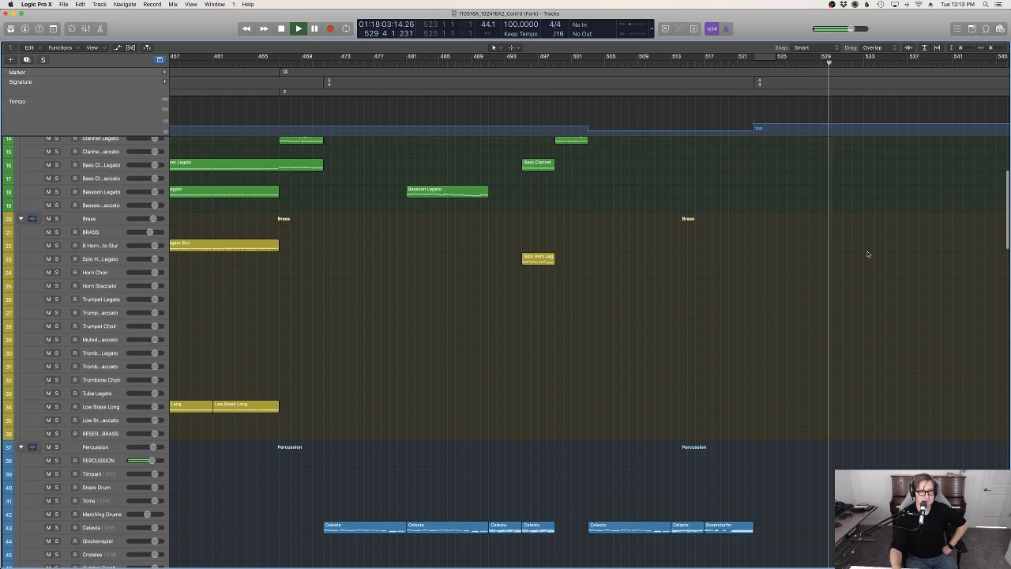
{"action": "scroll", "coordinate": [868, 255], "scroll_direction": "down", "scroll_amount": 15}
{"action": "scroll", "coordinate": [868, 254], "scroll_direction": "up", "scroll_amount": 12}
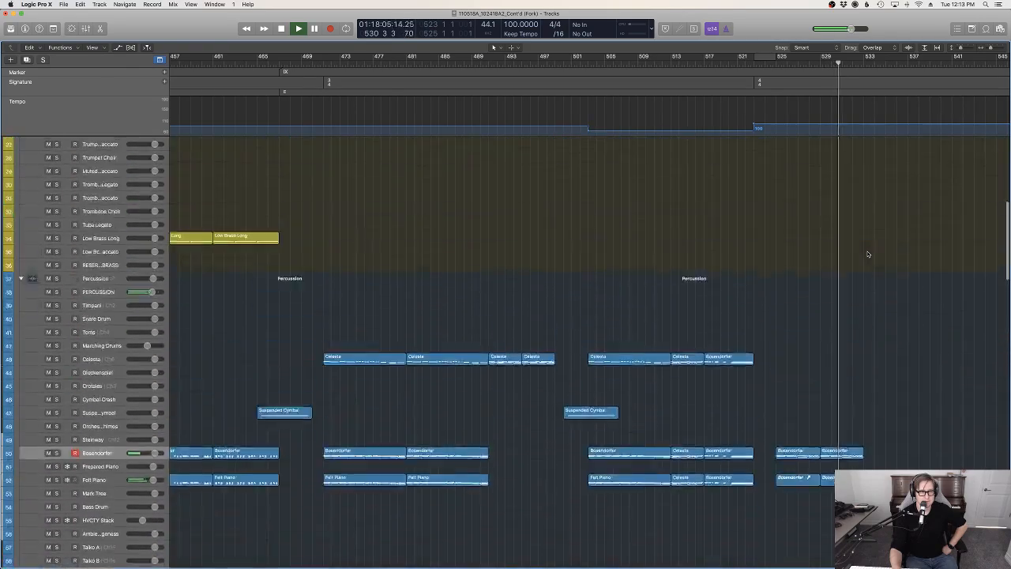
{"action": "scroll", "coordinate": [868, 254], "scroll_direction": "down", "scroll_amount": 15}
{"action": "scroll", "coordinate": [868, 254], "scroll_direction": "up", "scroll_amount": 8}
{"action": "scroll", "coordinate": [867, 255], "scroll_direction": "up", "scroll_amount": 10}
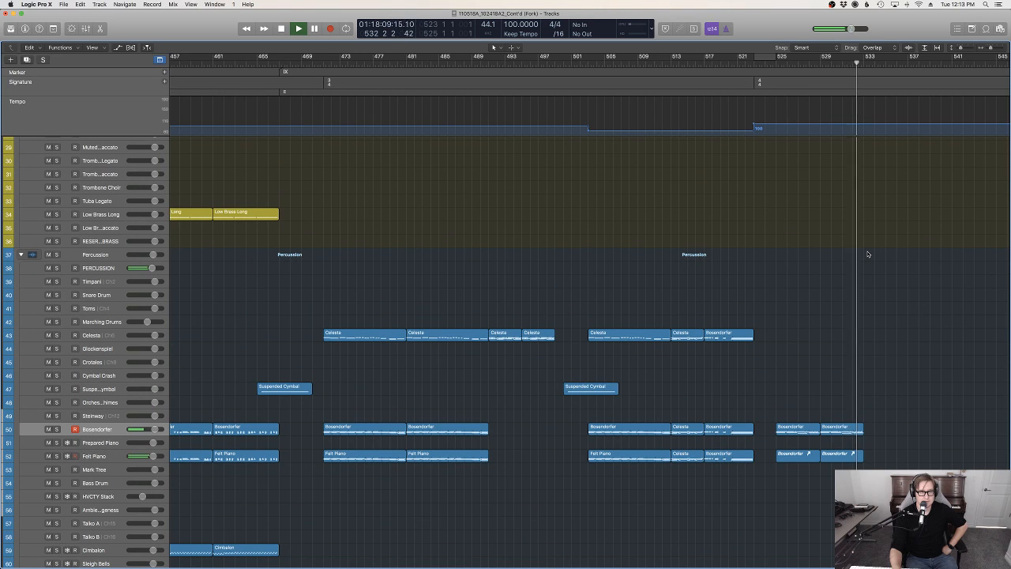
{"action": "scroll", "coordinate": [867, 254], "scroll_direction": "down", "scroll_amount": 10}
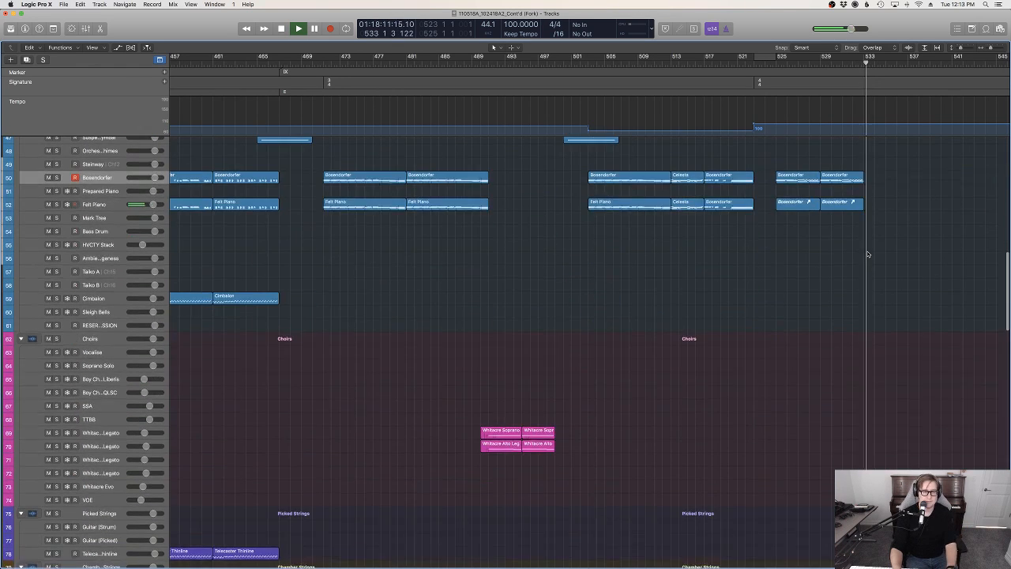
{"action": "key", "text": "space"}
Copy the piano, Full Strings S and Analog Strings regions from bars 525 to 533 and paste them at bar 533 without automation data
{"action": "left_click_drag", "start_coordinate": [832, 251], "coordinate": [796, 190]}
{"action": "scroll", "coordinate": [825, 364], "scroll_direction": "down", "scroll_amount": 15}
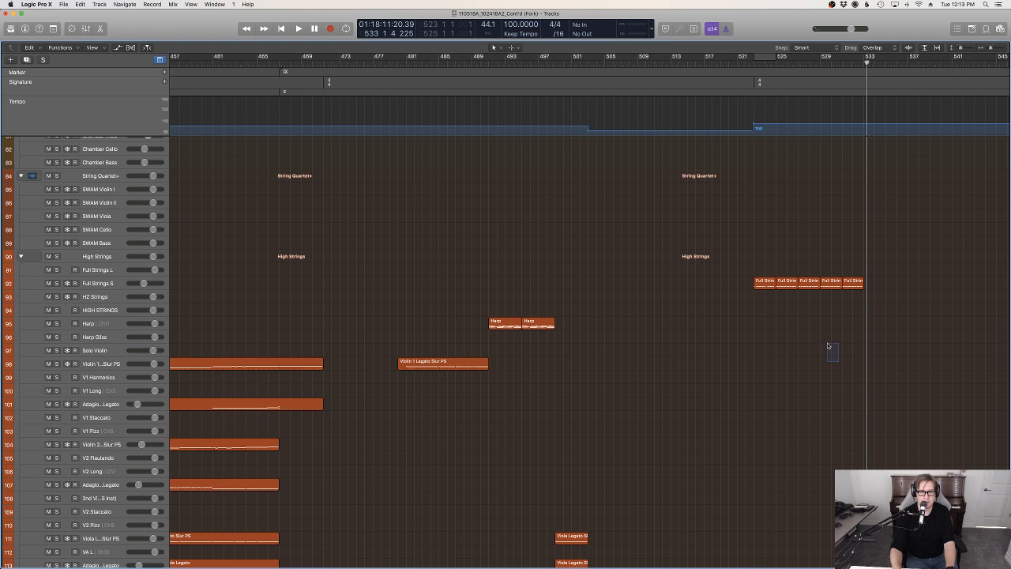
{"action": "scroll", "coordinate": [809, 287], "scroll_direction": "up", "scroll_amount": 20}
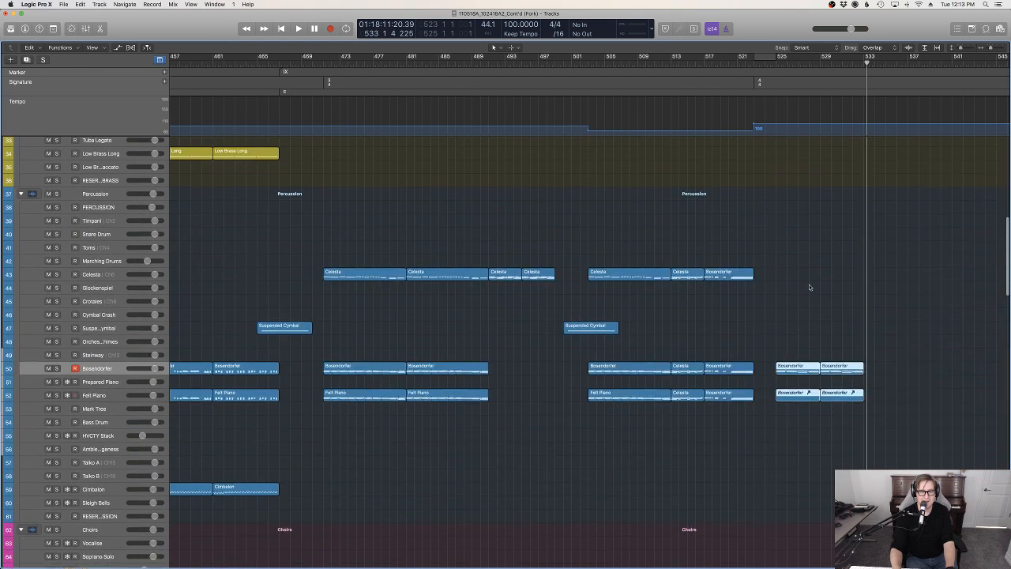
{"action": "left_click", "coordinate": [775, 61]}
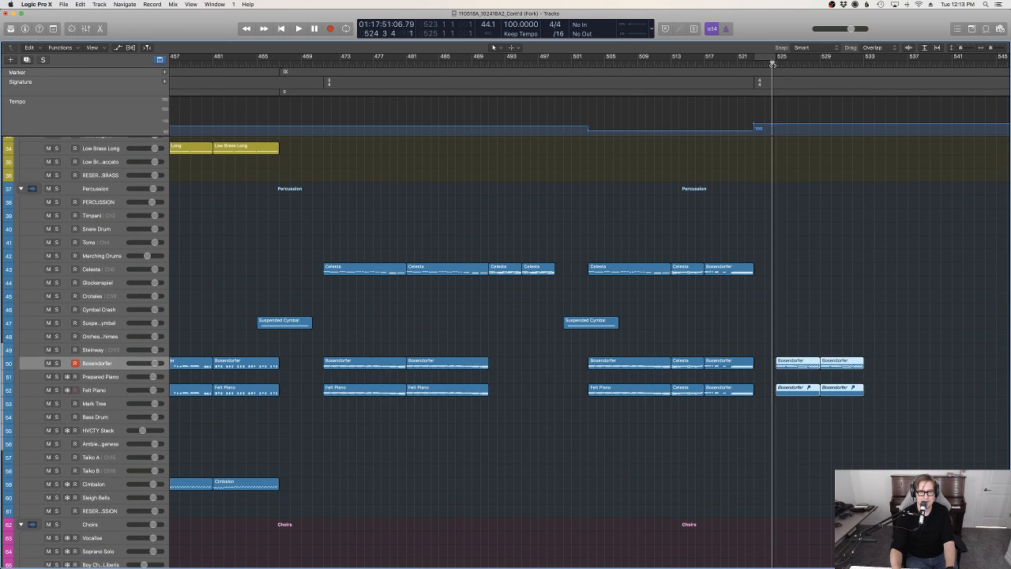
{"action": "scroll", "coordinate": [788, 390], "scroll_direction": "down", "scroll_amount": 15}
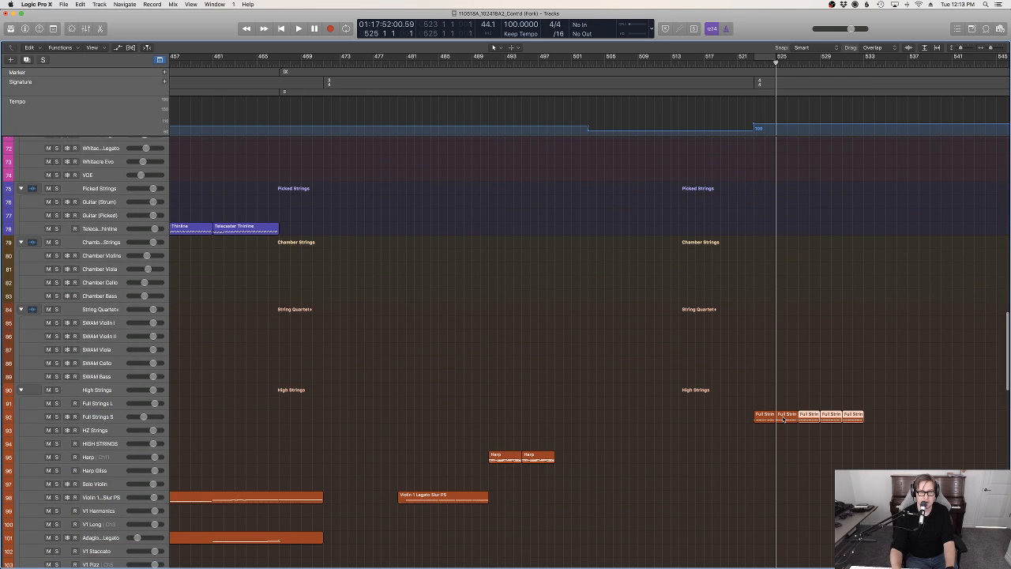
{"action": "scroll", "coordinate": [810, 458], "scroll_direction": "down", "scroll_amount": 20}
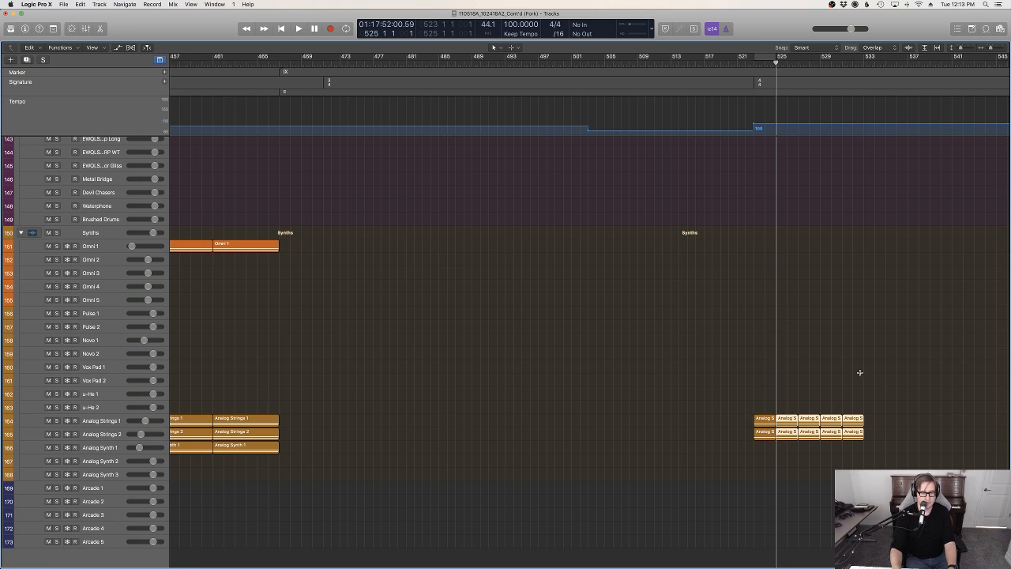
{"action": "scroll", "coordinate": [863, 364], "scroll_direction": "up", "scroll_amount": 20}
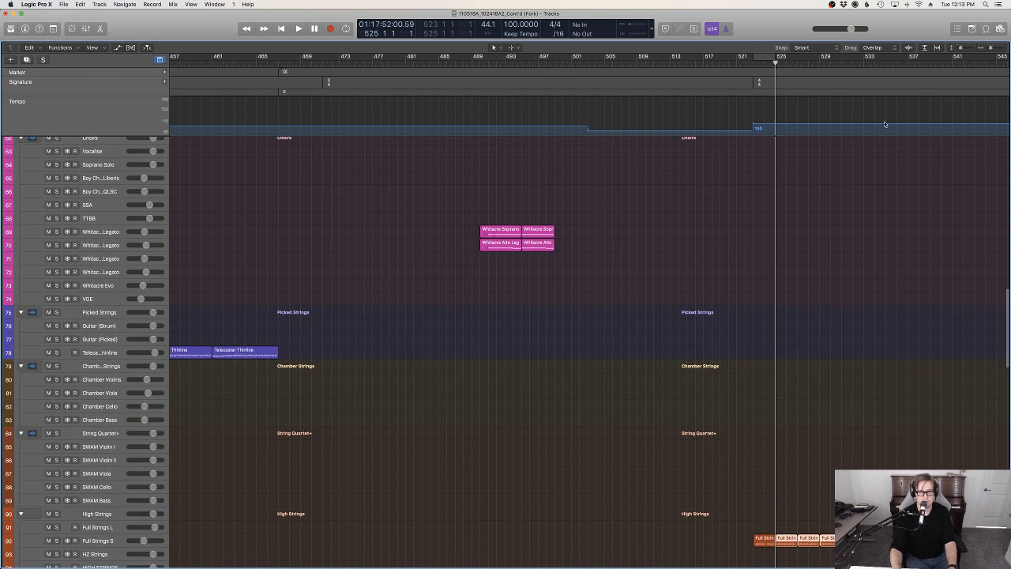
{"action": "scroll", "coordinate": [885, 123], "scroll_direction": "up", "scroll_amount": 11}
{"action": "left_click_drag", "start_coordinate": [863, 64], "coordinate": [864, 63]}
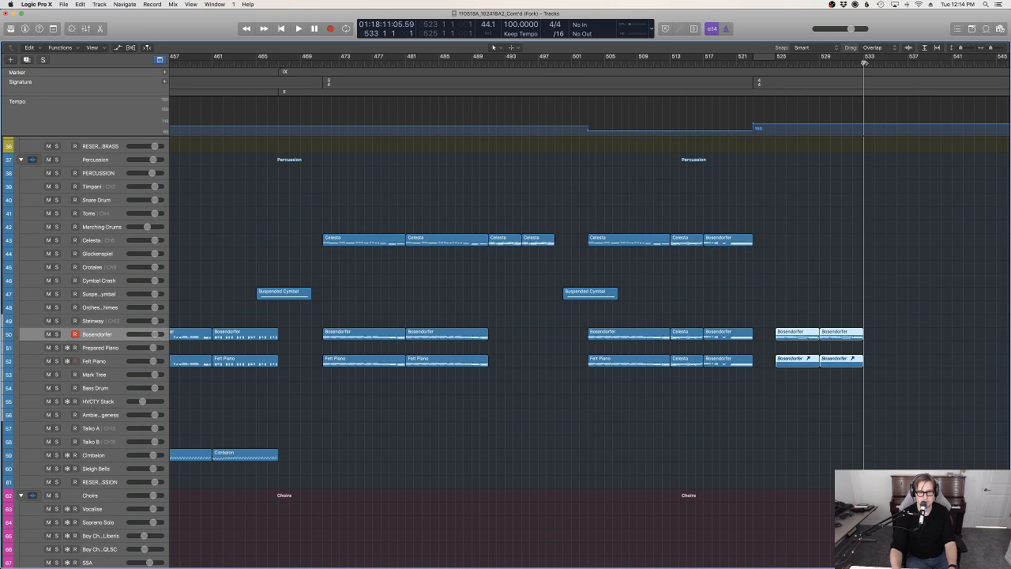
{"action": "key", "text": "super+v"}
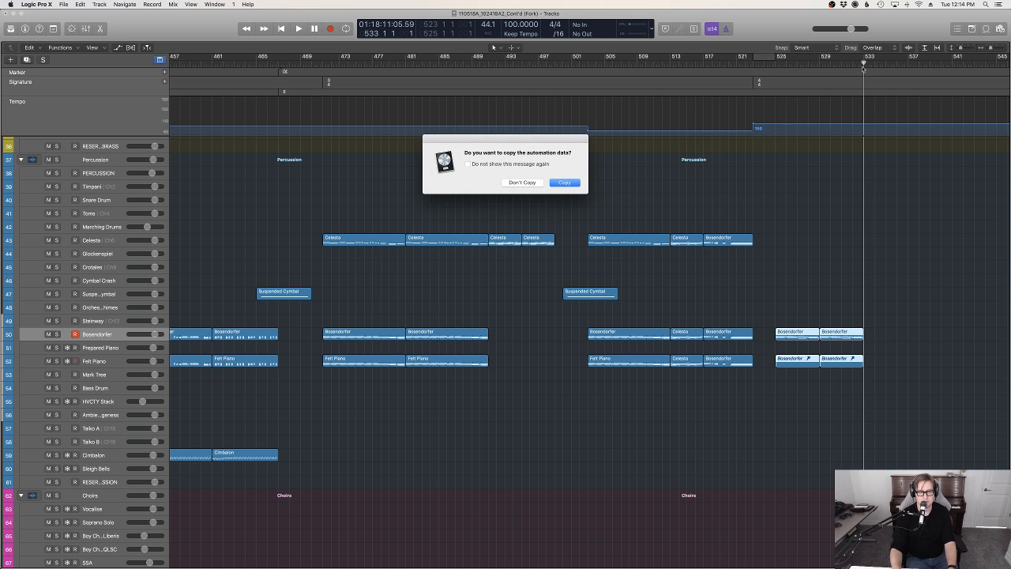
{"action": "left_click", "coordinate": [523, 182]}
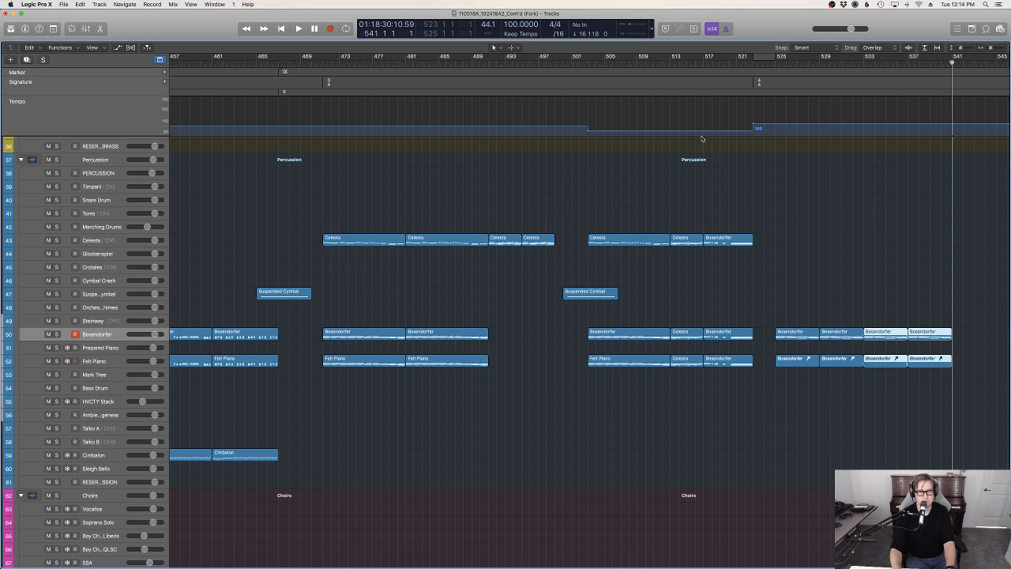
Play the extended section from bar 525 and review the choir, picked string and orchestral string tracks
{"action": "left_click", "coordinate": [773, 64]}
{"action": "key", "text": "space"}
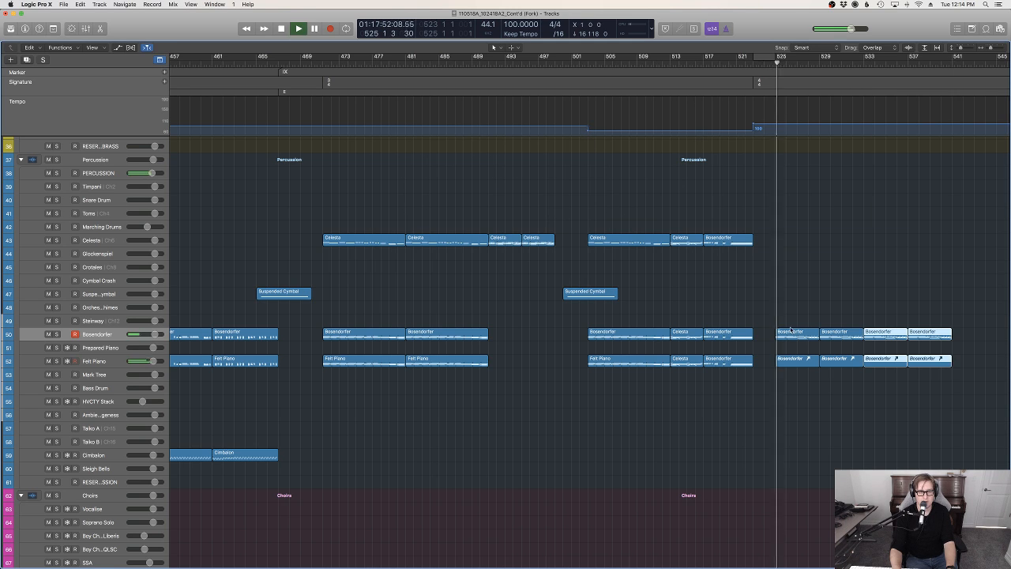
{"action": "scroll", "coordinate": [790, 316], "scroll_direction": "down", "scroll_amount": 10}
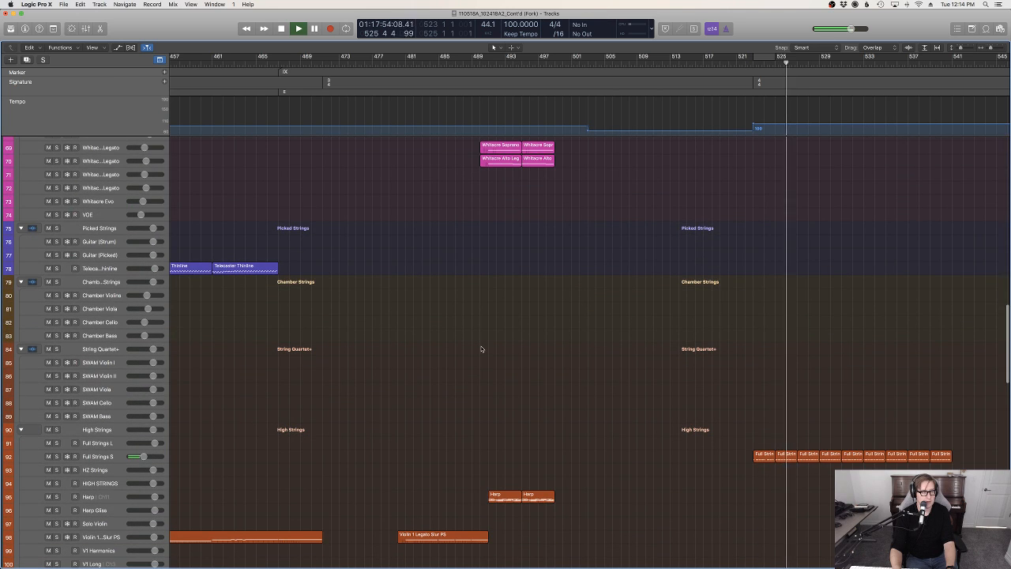
{"action": "scroll", "coordinate": [481, 350], "scroll_direction": "down", "scroll_amount": 5}
{"action": "scroll", "coordinate": [483, 349], "scroll_direction": "down", "scroll_amount": 4}
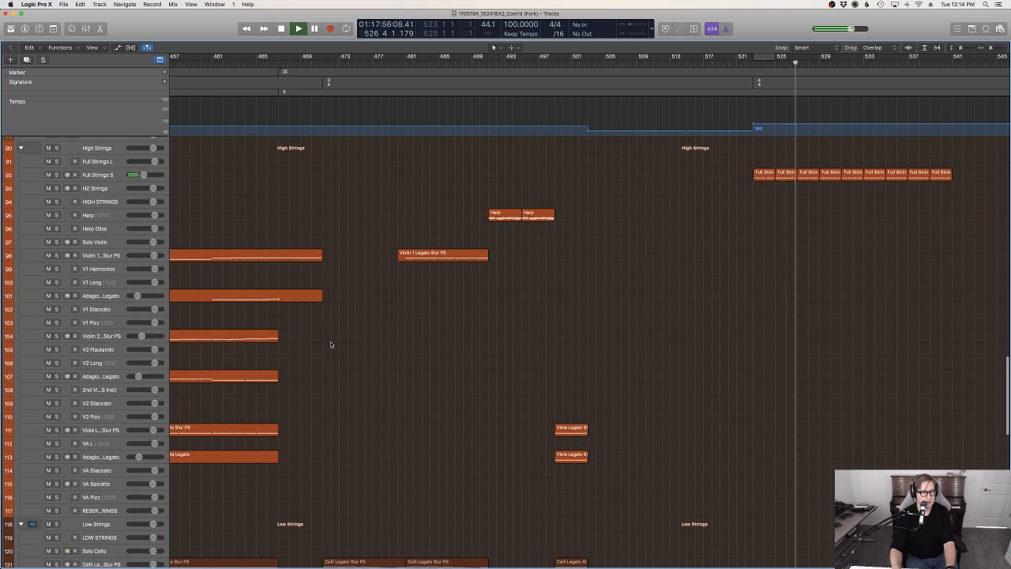
Copy all the Full Strings S regions from bar 523 onward to the VA Spiccato track at their original positions
{"action": "left_click_drag", "start_coordinate": [921, 259], "coordinate": [755, 229]}
{"action": "scroll", "coordinate": [634, 257], "scroll_direction": "down", "scroll_amount": 12}
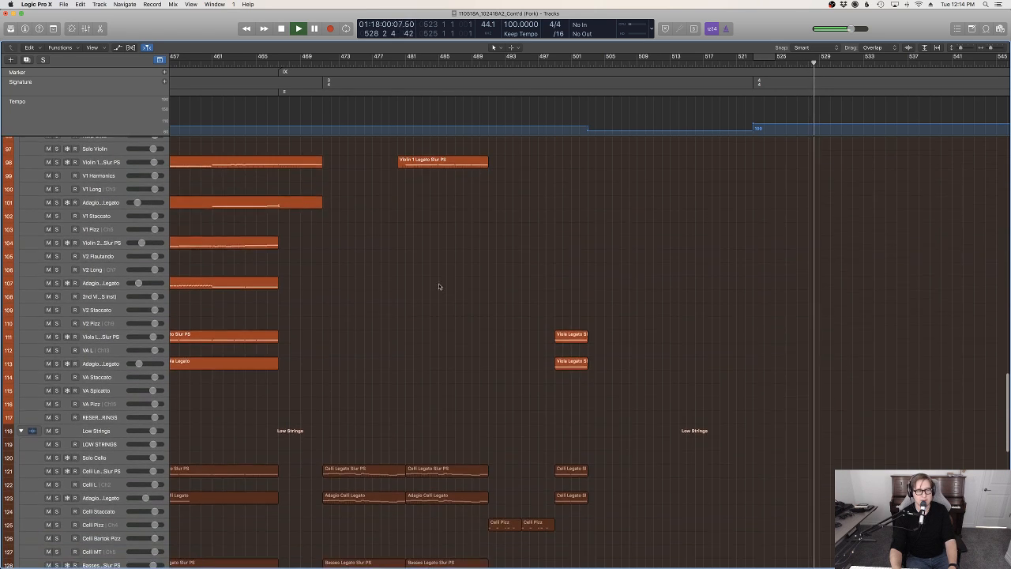
{"action": "scroll", "coordinate": [271, 341], "scroll_direction": "up", "scroll_amount": 3}
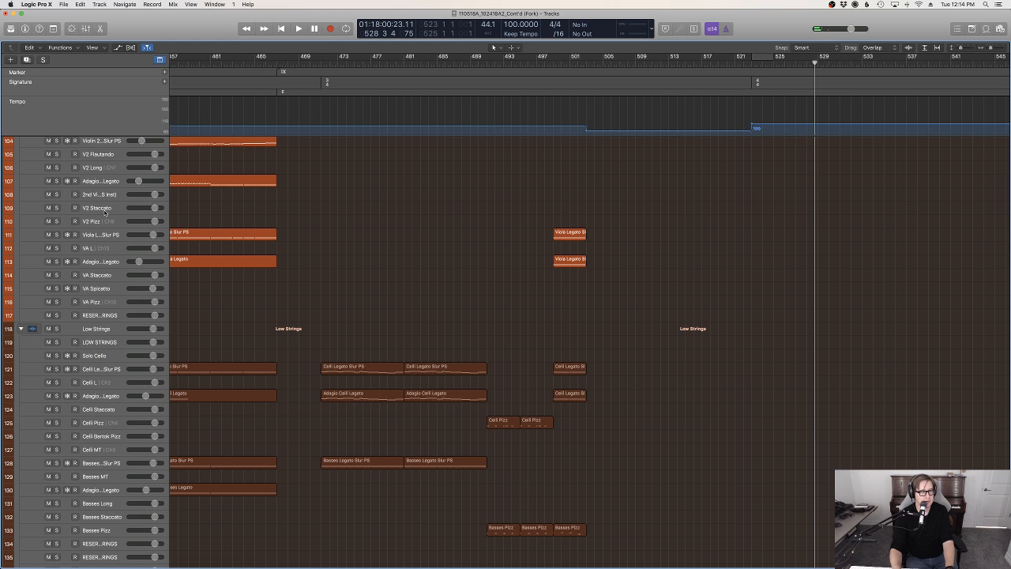
{"action": "left_click", "coordinate": [399, 295]}
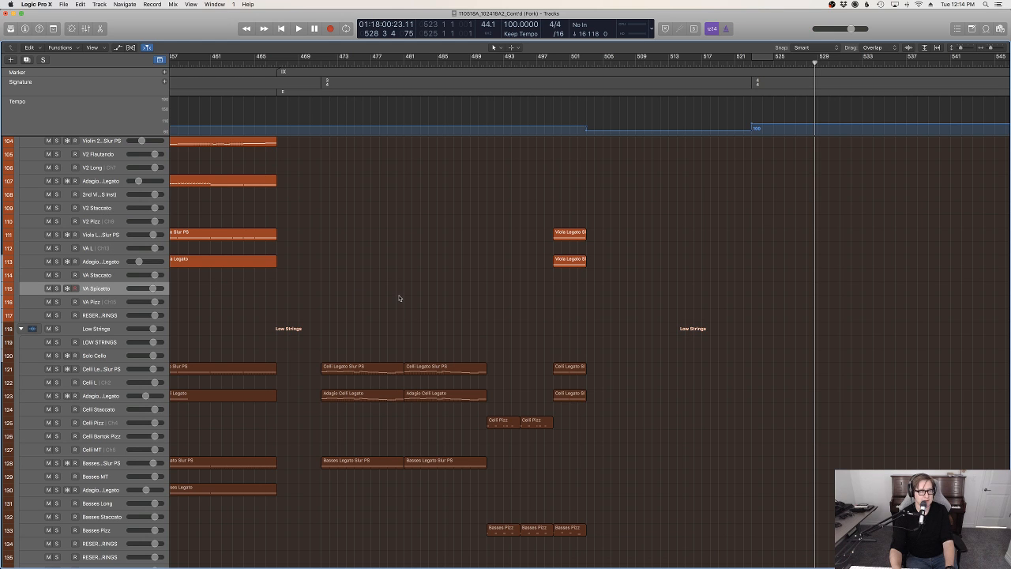
{"action": "left_click", "coordinate": [81, 5]}
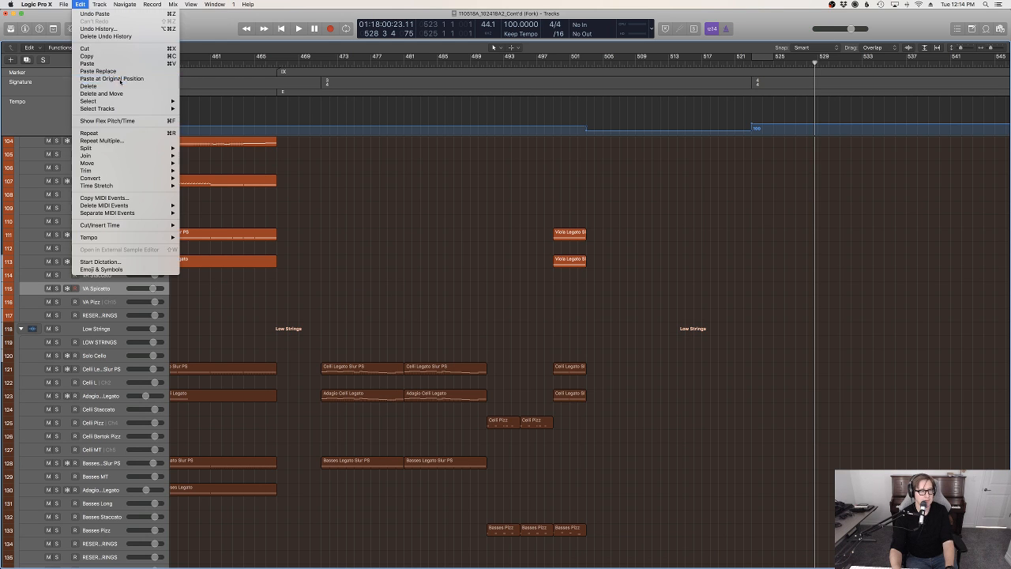
{"action": "left_click", "coordinate": [608, 201]}
{"action": "key", "text": "super+v"}
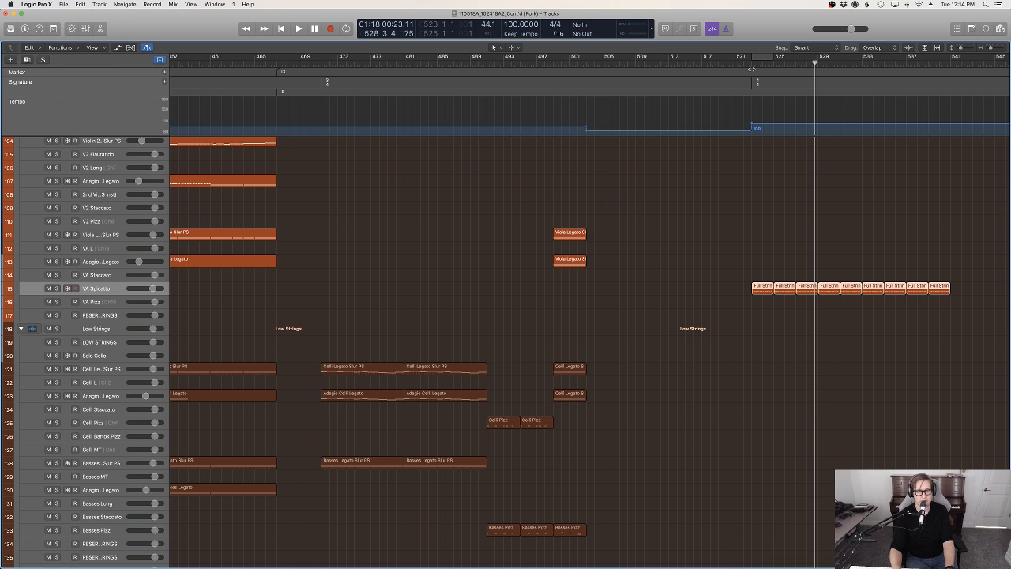
Play the section from bar 523 with the doubled VA Spiccato part and review the string and piano tracks
{"action": "left_click", "coordinate": [752, 64]}
{"action": "key", "text": "space"}
{"action": "scroll", "coordinate": [838, 248], "scroll_direction": "up", "scroll_amount": 20}
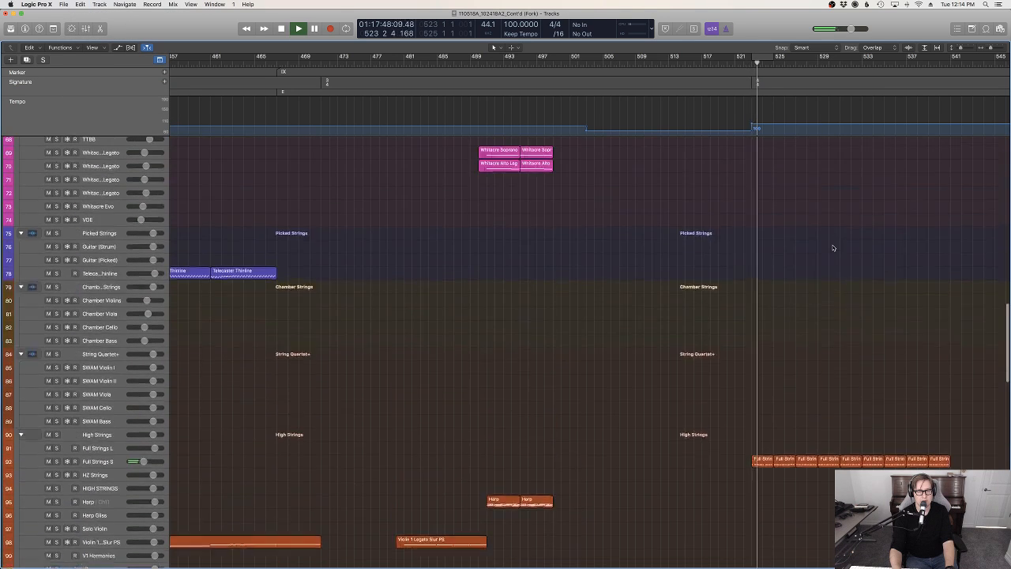
{"action": "scroll", "coordinate": [833, 248], "scroll_direction": "down", "scroll_amount": 10}
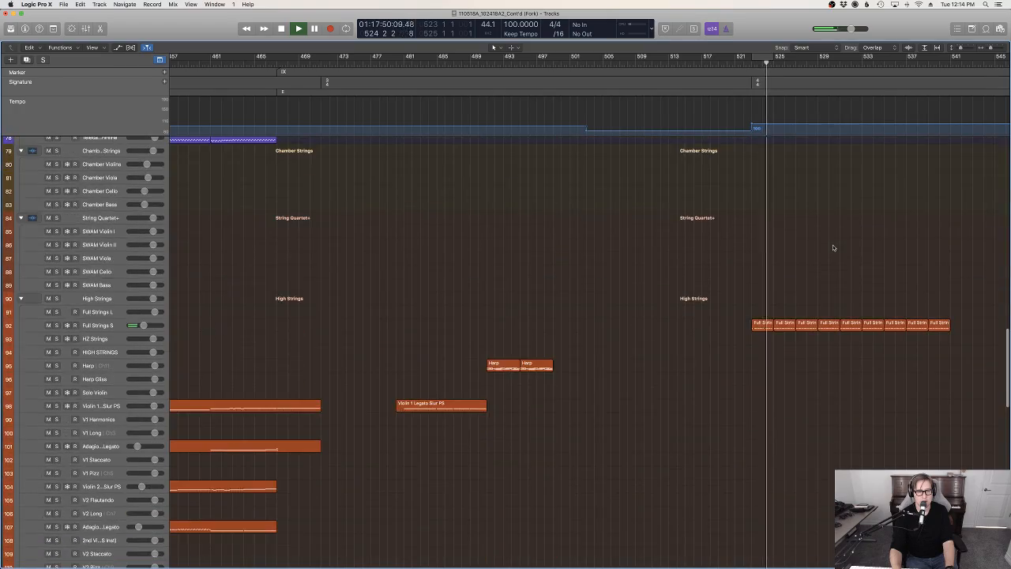
{"action": "scroll", "coordinate": [834, 248], "scroll_direction": "up", "scroll_amount": 13}
{"action": "scroll", "coordinate": [839, 249], "scroll_direction": "down", "scroll_amount": 14}
{"action": "scroll", "coordinate": [839, 247], "scroll_direction": "up", "scroll_amount": 12}
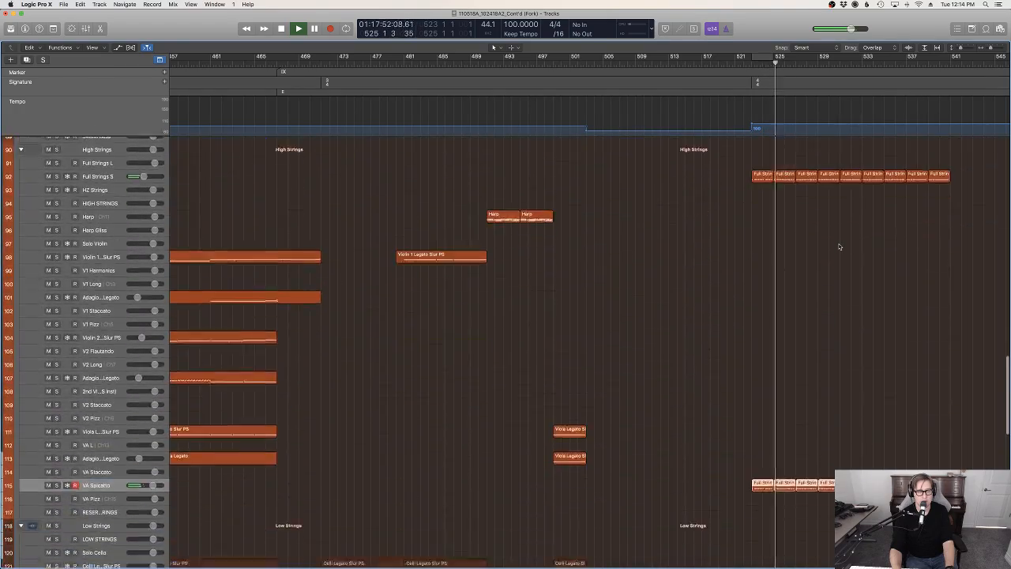
{"action": "scroll", "coordinate": [839, 247], "scroll_direction": "up", "scroll_amount": 1}
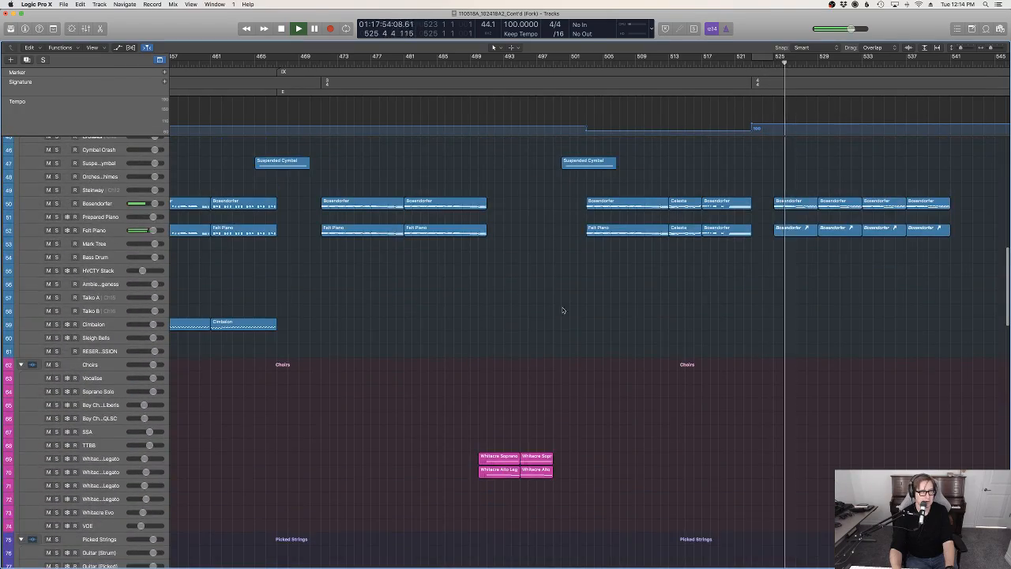
Try out the Vocalise track over the playback and record a choir part on it from bar 533 to bar 536
{"action": "left_click", "coordinate": [96, 378]}
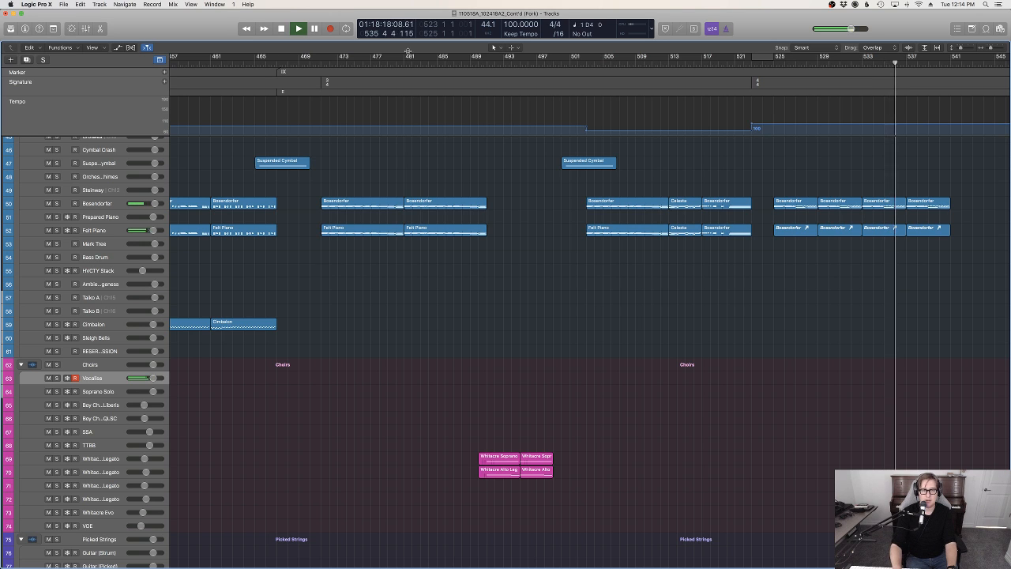
{"action": "key", "text": "space"}
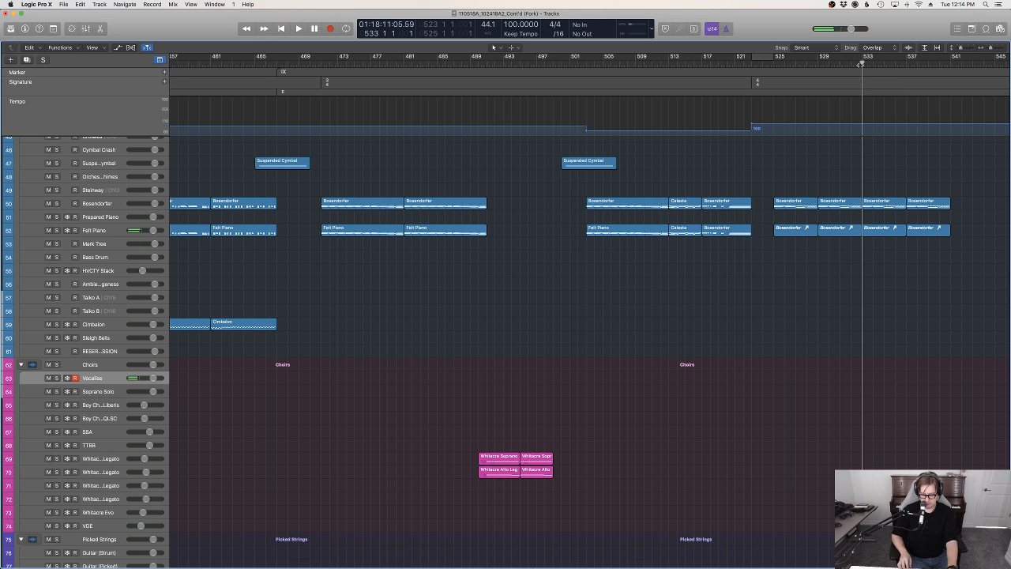
{"action": "key", "text": "r"}
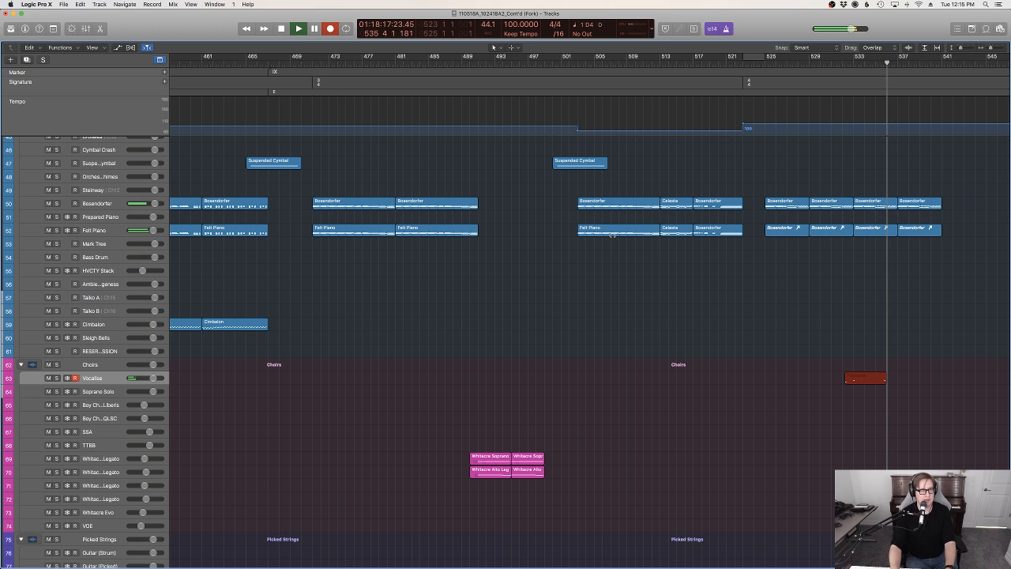
{"action": "key", "text": "space"}
Select the VOE track and record a sustained choir note on it from bar 533 to bar 536
{"action": "key", "text": "Down"}
{"action": "key", "text": "Down"}
{"action": "key", "text": "Down"}
{"action": "key", "text": "Down"}
{"action": "key", "text": "Down"}
{"action": "key", "text": "Down"}
{"action": "key", "text": "Down"}
{"action": "key", "text": "Down"}
{"action": "key", "text": "Down"}
{"action": "key", "text": "Down"}
{"action": "key", "text": "Down"}
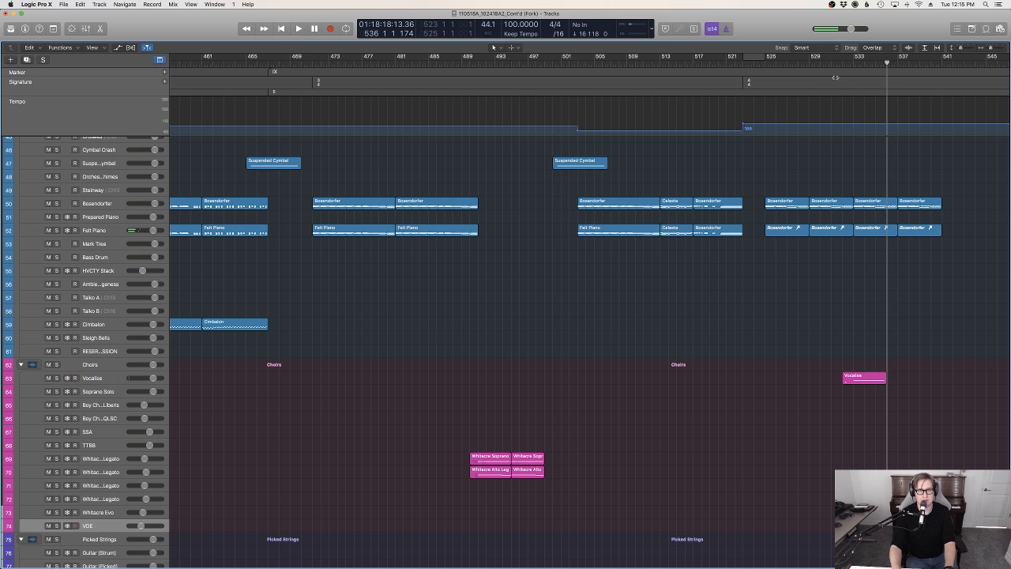
{"action": "left_click", "coordinate": [852, 62]}
{"action": "key", "text": "space"}
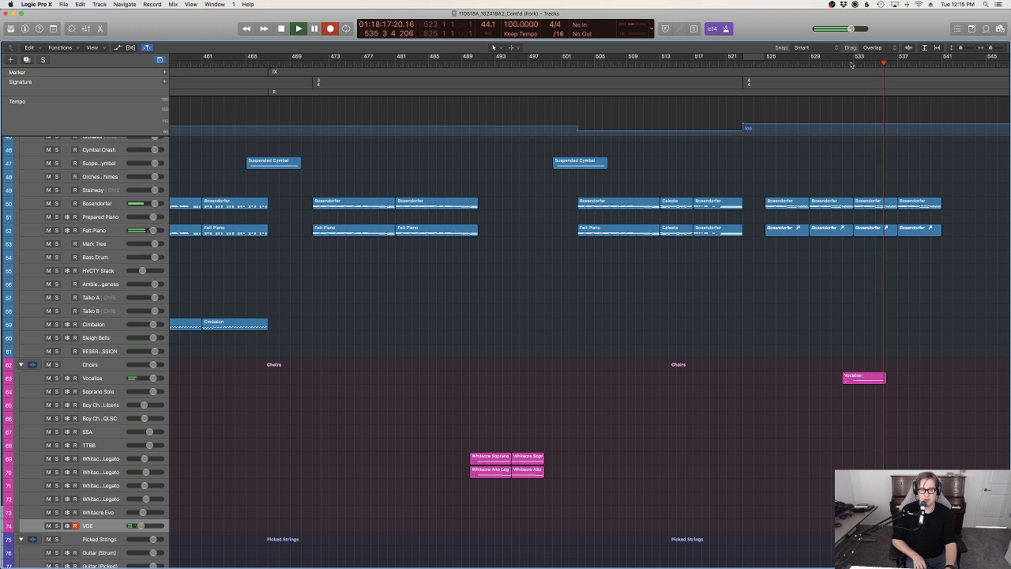
{"action": "key", "text": "space"}
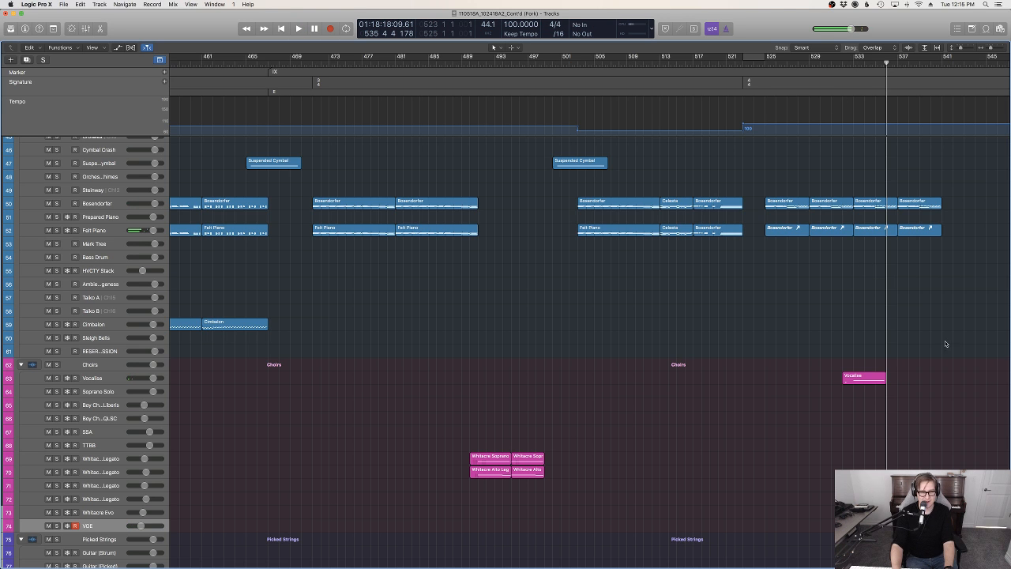
Inspect the recorded VOE region in the Piano Roll with all its notes selected
{"action": "scroll", "coordinate": [945, 343], "scroll_direction": "down", "scroll_amount": 4}
{"action": "key", "text": "p"}
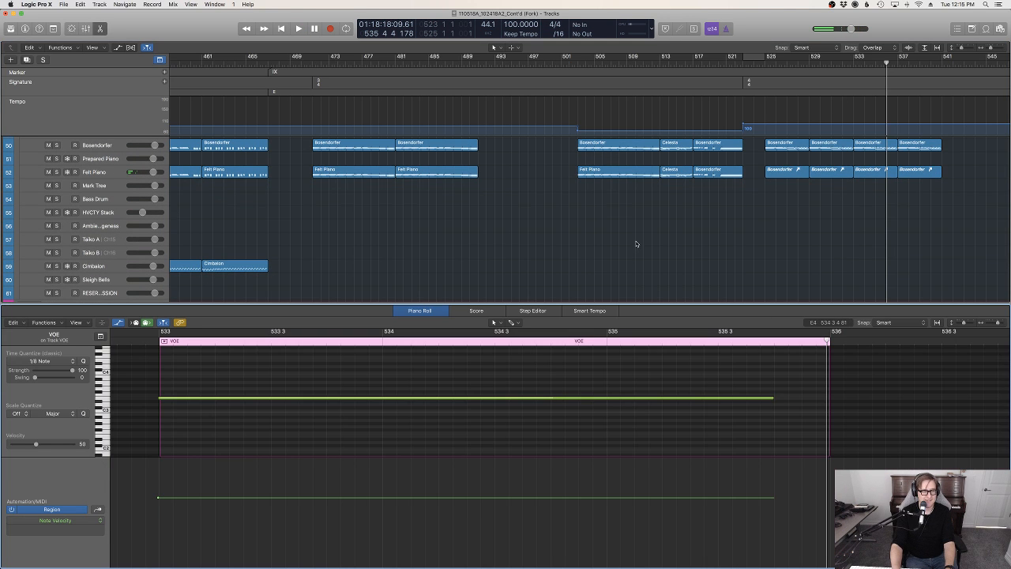
{"action": "key", "text": "super+a"}
{"action": "key", "text": "p"}
Select the Arcade 2 track and place its Arcade plug-in window over the arrangement with the My Kits list showing
{"action": "scroll", "coordinate": [730, 259], "scroll_direction": "down", "scroll_amount": 20}
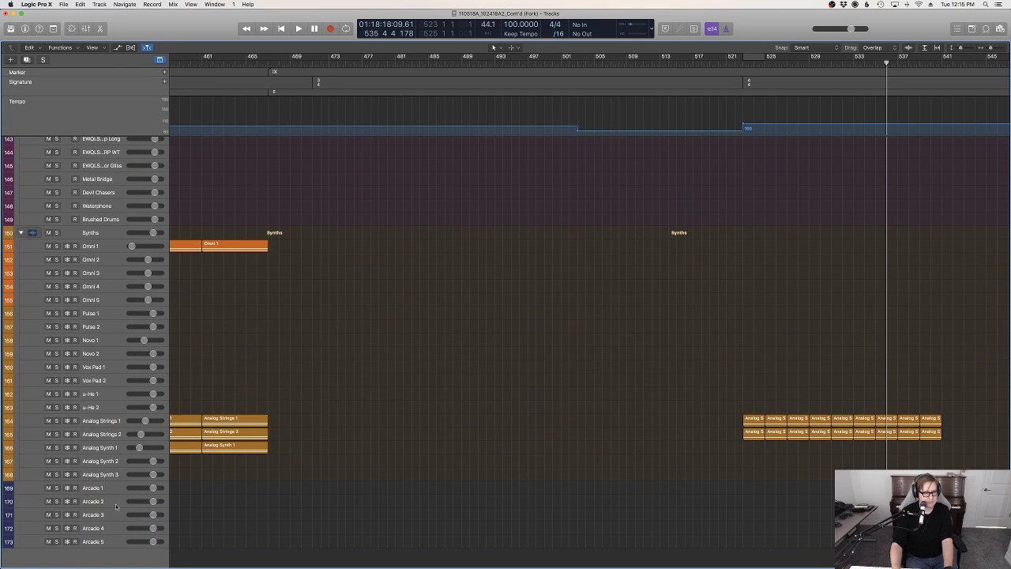
{"action": "left_click", "coordinate": [103, 503]}
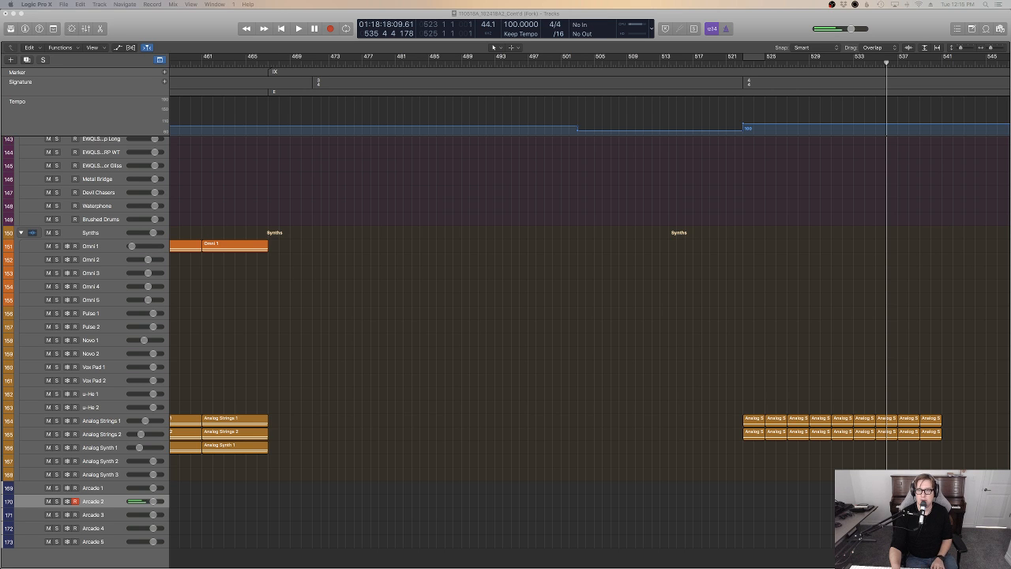
{"action": "left_click_drag", "start_coordinate": [1005, 245], "coordinate": [497, 193]}
{"action": "left_click", "coordinate": [633, 184]}
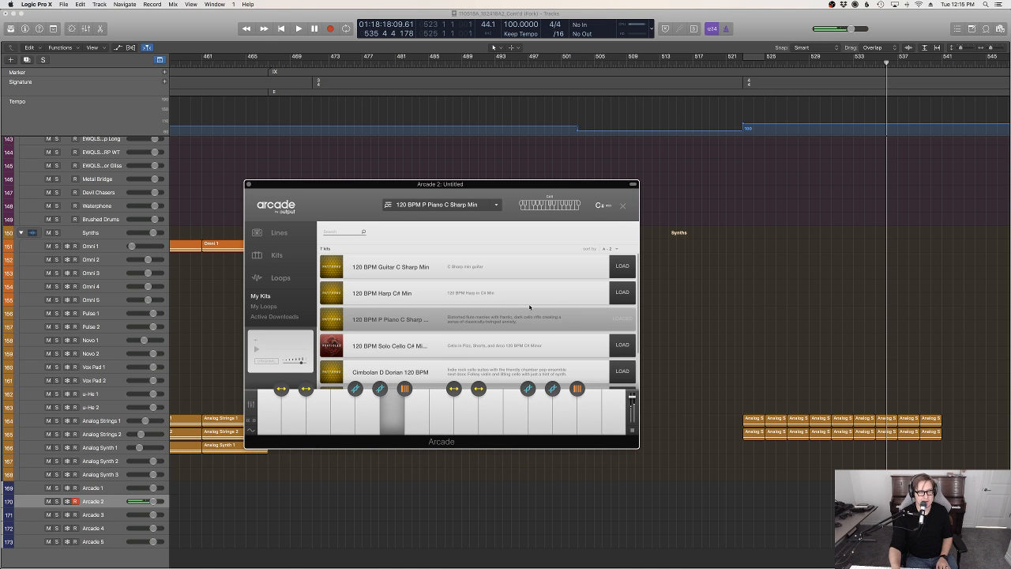
Play the section back from bar 523 and try out the Arcade 2 piano kit over it
{"action": "scroll", "coordinate": [802, 292], "scroll_direction": "up", "scroll_amount": 15}
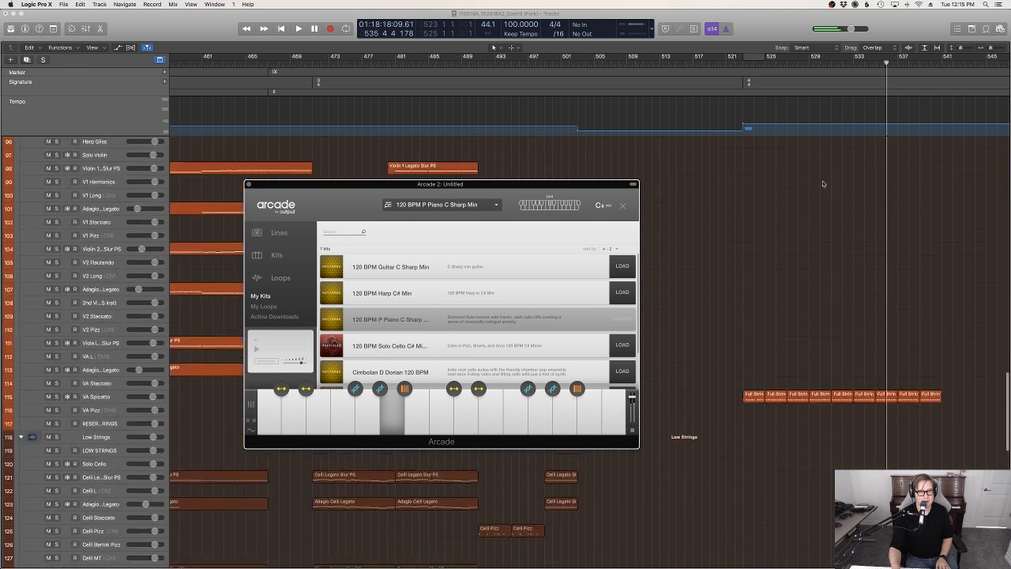
{"action": "scroll", "coordinate": [778, 161], "scroll_direction": "up", "scroll_amount": 8}
{"action": "left_click", "coordinate": [741, 64]}
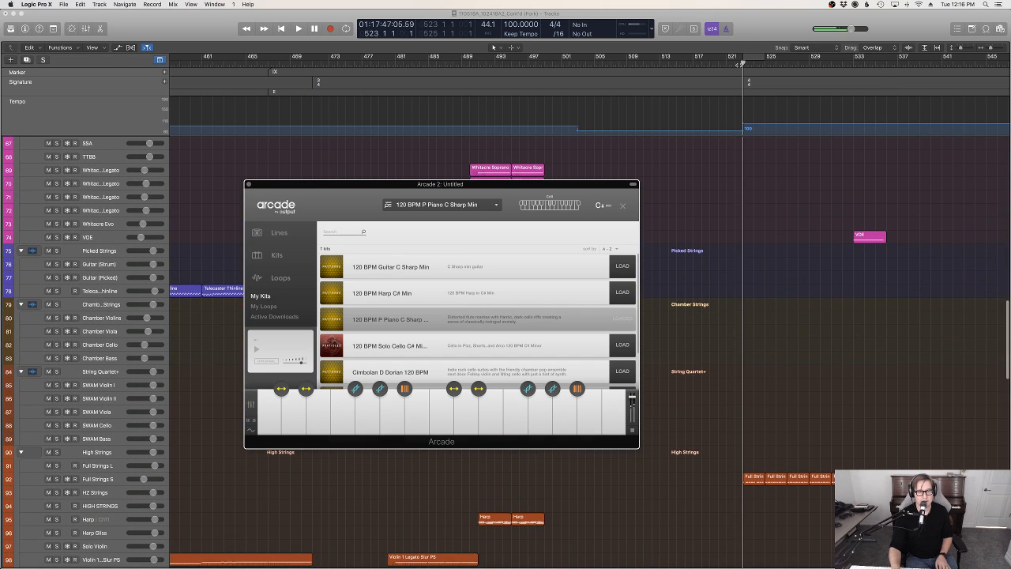
{"action": "key", "text": "space"}
{"action": "scroll", "coordinate": [766, 228], "scroll_direction": "up", "scroll_amount": 4}
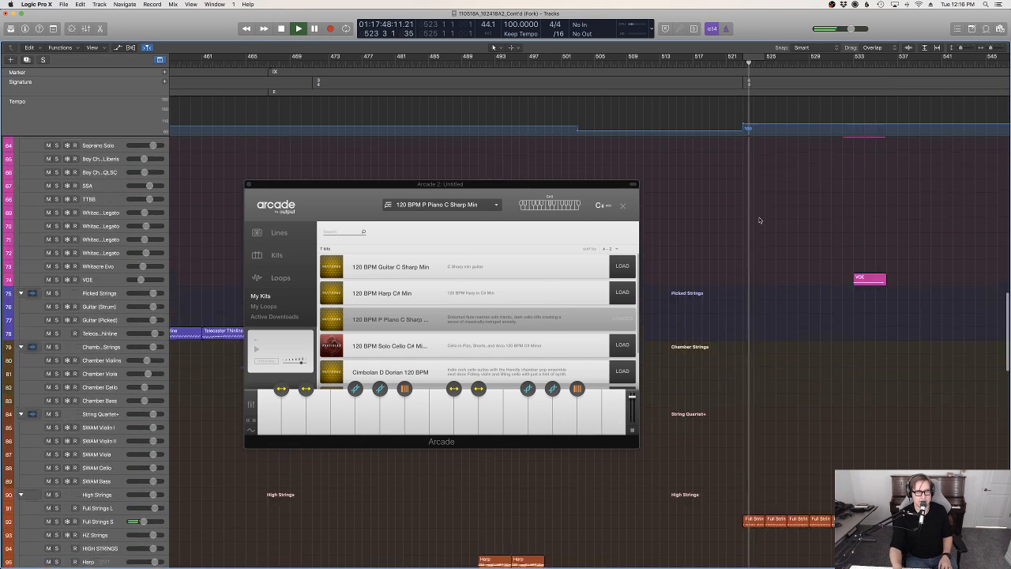
{"action": "scroll", "coordinate": [750, 261], "scroll_direction": "up", "scroll_amount": 3}
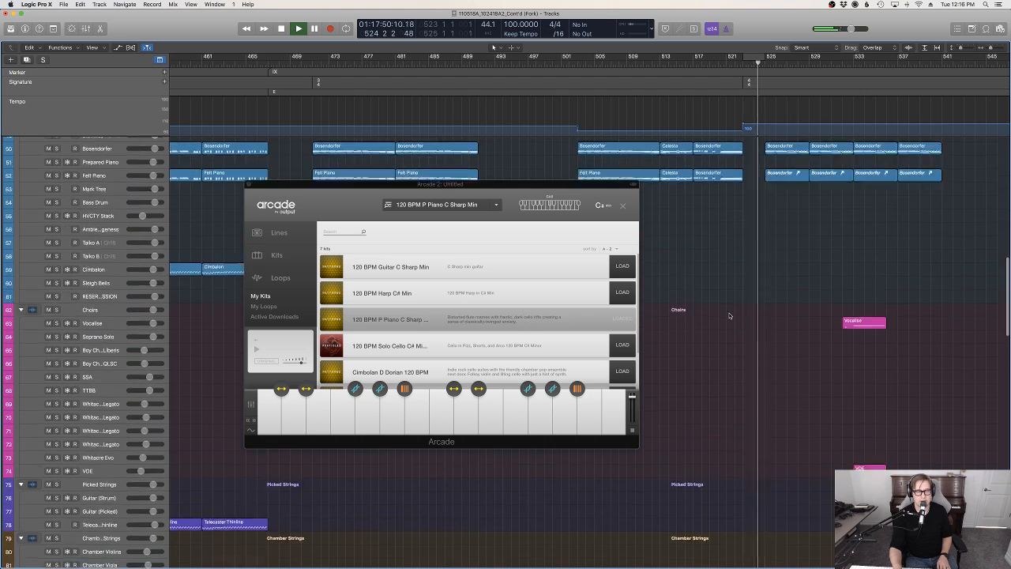
{"action": "scroll", "coordinate": [729, 316], "scroll_direction": "up", "scroll_amount": 1}
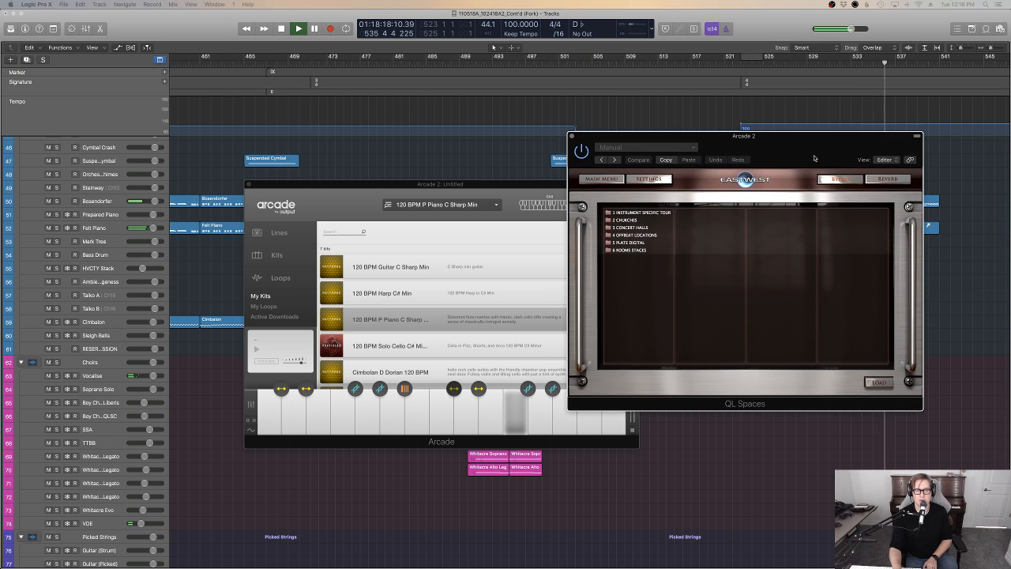
Load the LA Guitar Venue TS FR 2.1s concert hall reverb in Arcade 2's QL Spaces and close the plug-in windows
{"action": "left_click", "coordinate": [615, 226]}
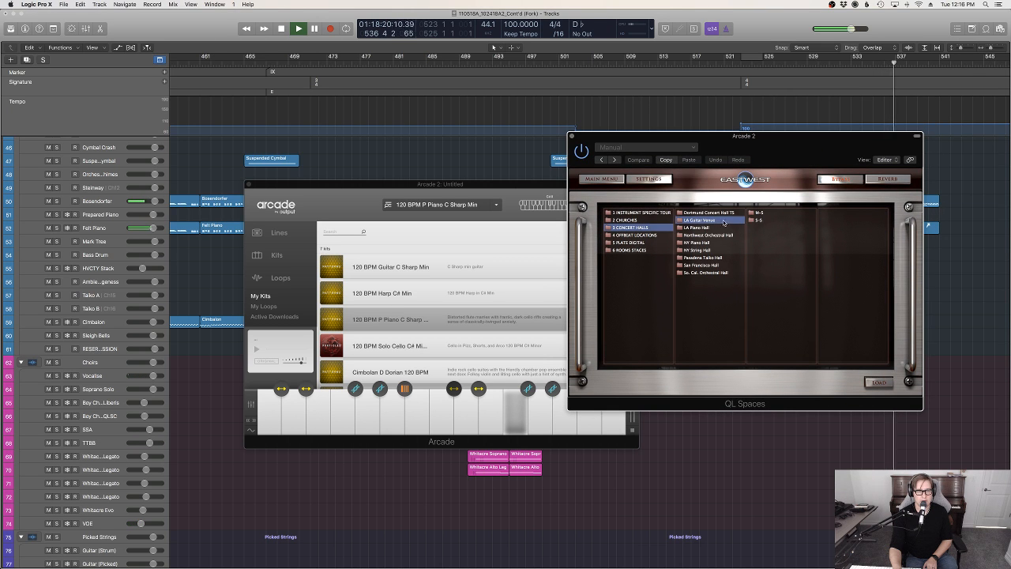
{"action": "double_click", "coordinate": [841, 214]}
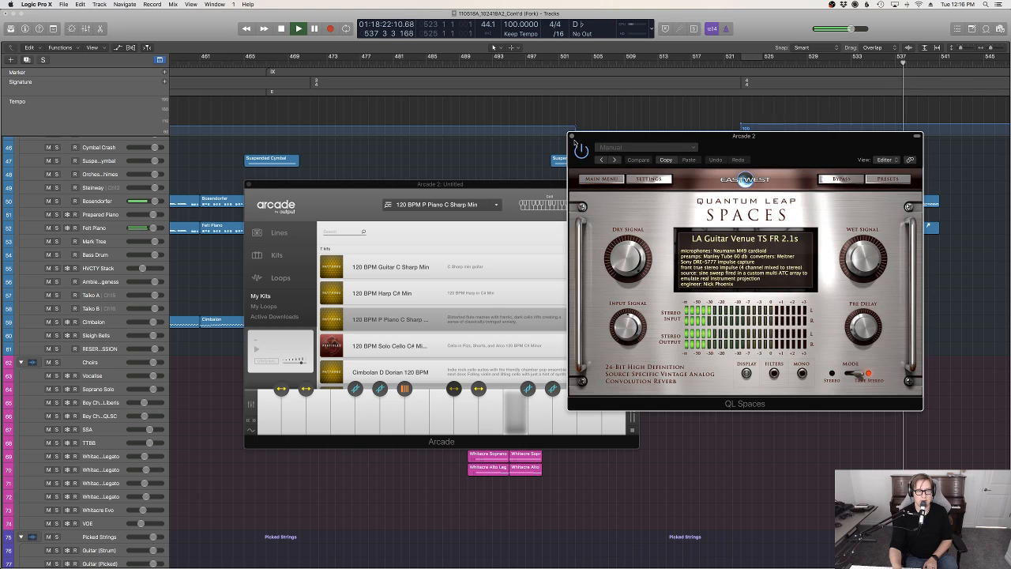
{"action": "left_click", "coordinate": [572, 136]}
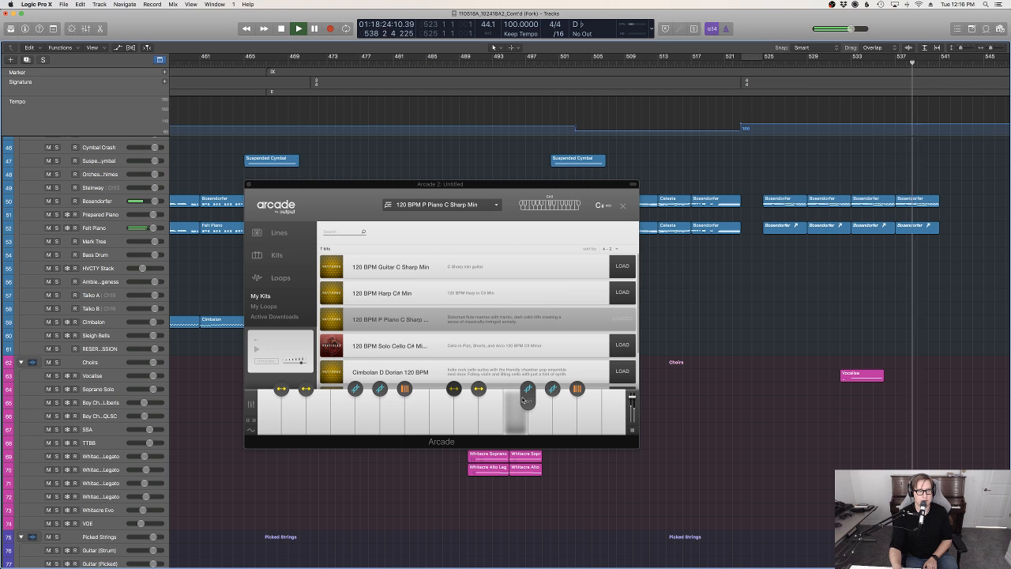
{"action": "left_click", "coordinate": [515, 432]}
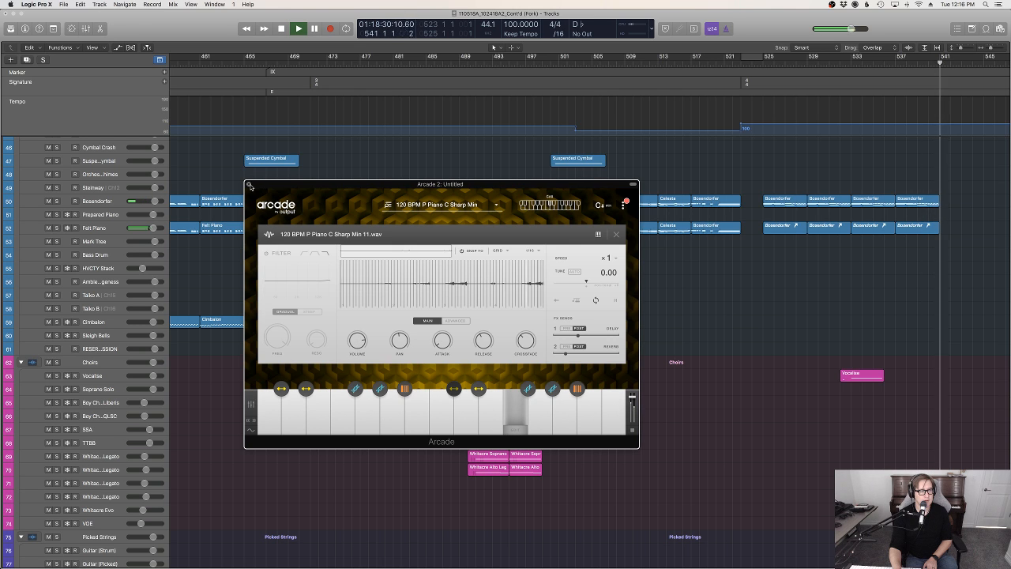
{"action": "key", "text": "super+w"}
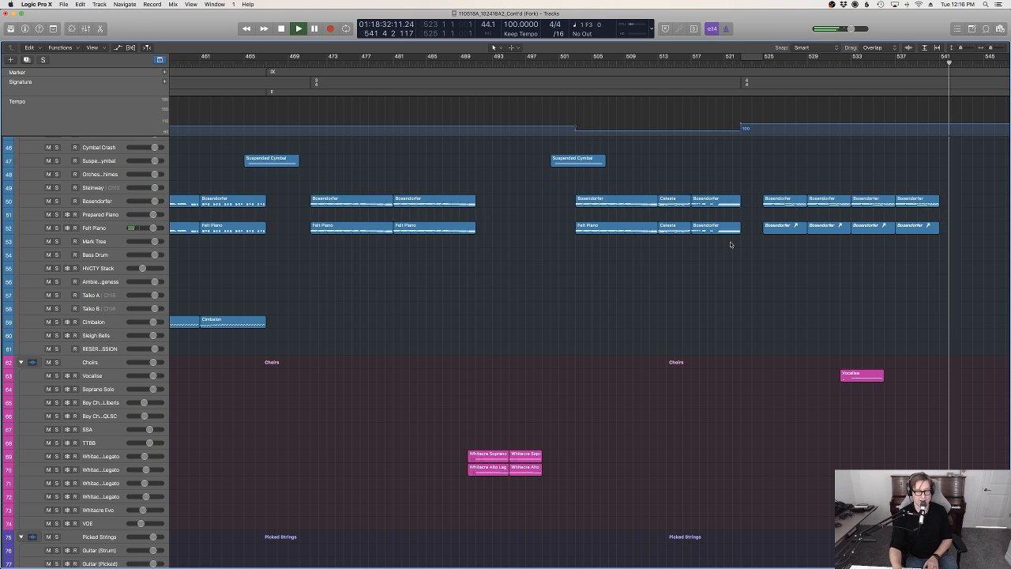
Record an Arcade 2 part over the playback, placed from bar 529 to bar 541
{"action": "key", "text": "space"}
{"action": "left_click", "coordinate": [752, 63]}
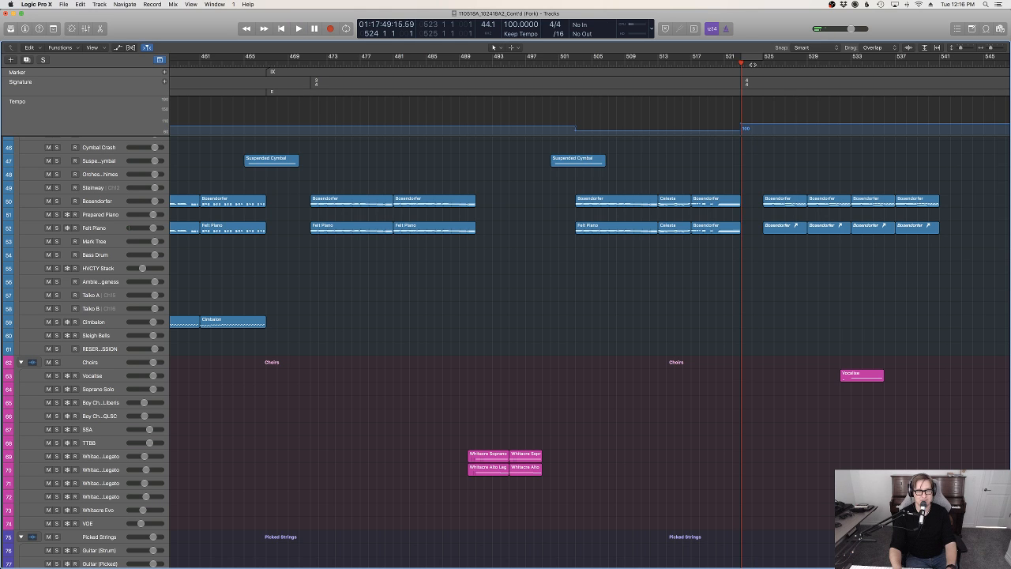
{"action": "key", "text": "r"}
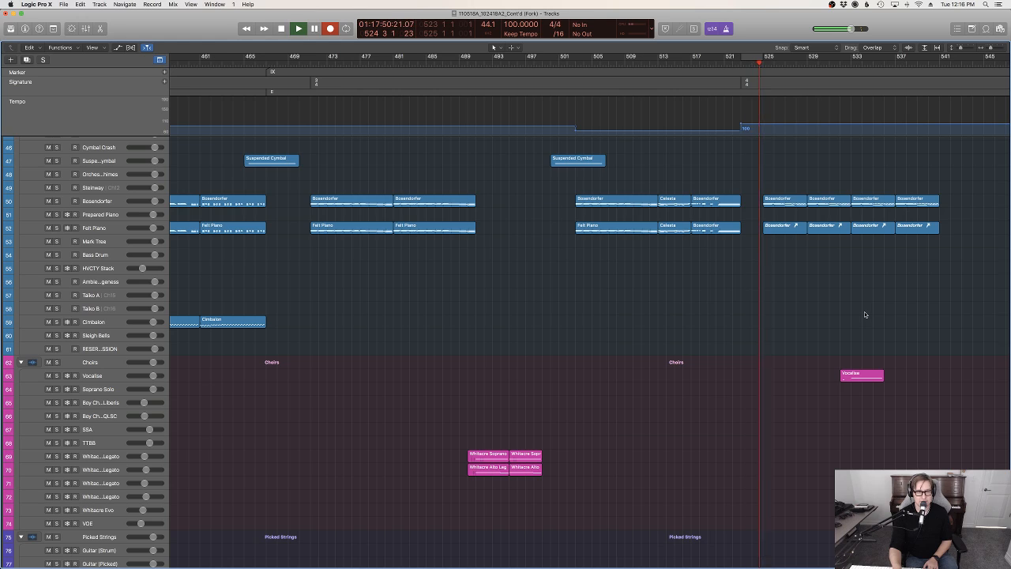
{"action": "scroll", "coordinate": [865, 311], "scroll_direction": "up", "scroll_amount": 10}
{"action": "scroll", "coordinate": [869, 311], "scroll_direction": "down", "scroll_amount": 10}
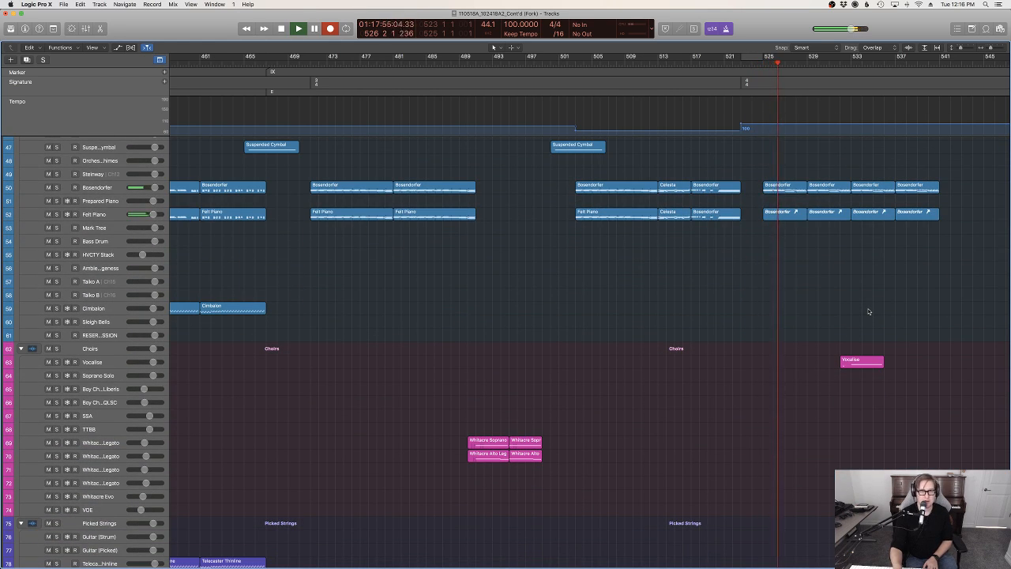
{"action": "scroll", "coordinate": [869, 311], "scroll_direction": "up", "scroll_amount": 20}
{"action": "scroll", "coordinate": [868, 311], "scroll_direction": "down", "scroll_amount": 10}
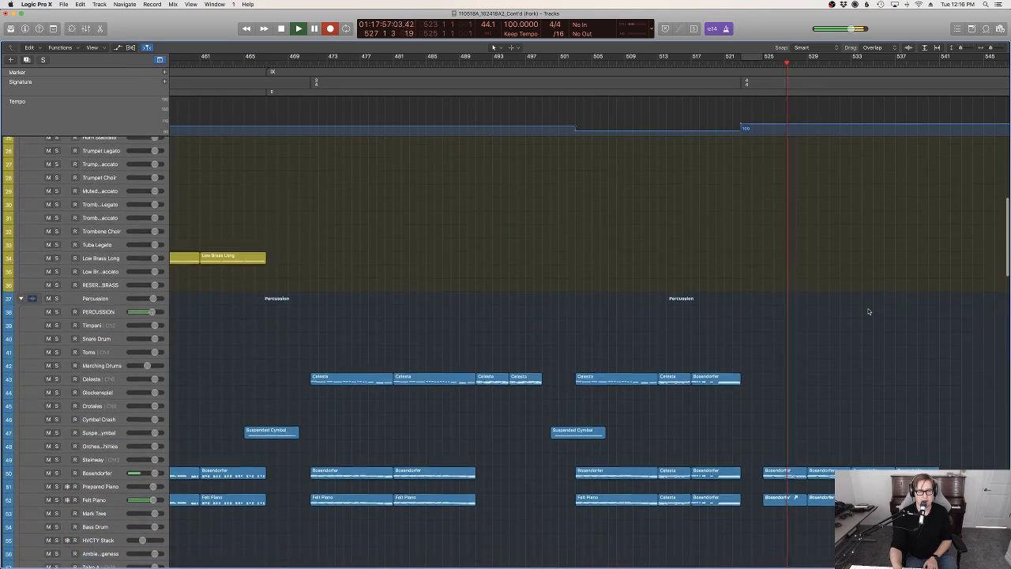
{"action": "scroll", "coordinate": [869, 311], "scroll_direction": "down", "scroll_amount": 10}
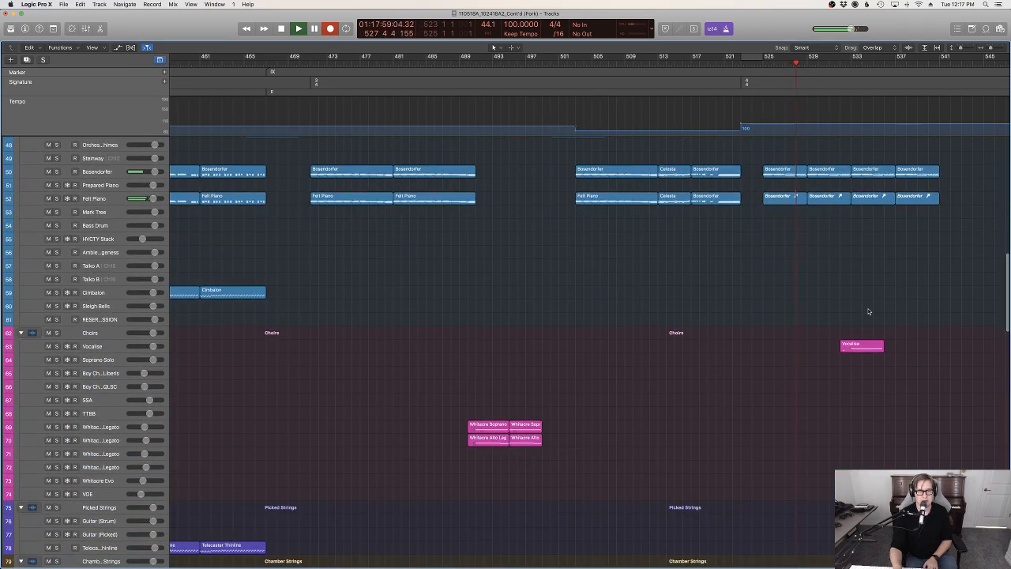
{"action": "scroll", "coordinate": [868, 311], "scroll_direction": "up", "scroll_amount": 9}
{"action": "scroll", "coordinate": [868, 311], "scroll_direction": "up", "scroll_amount": 1}
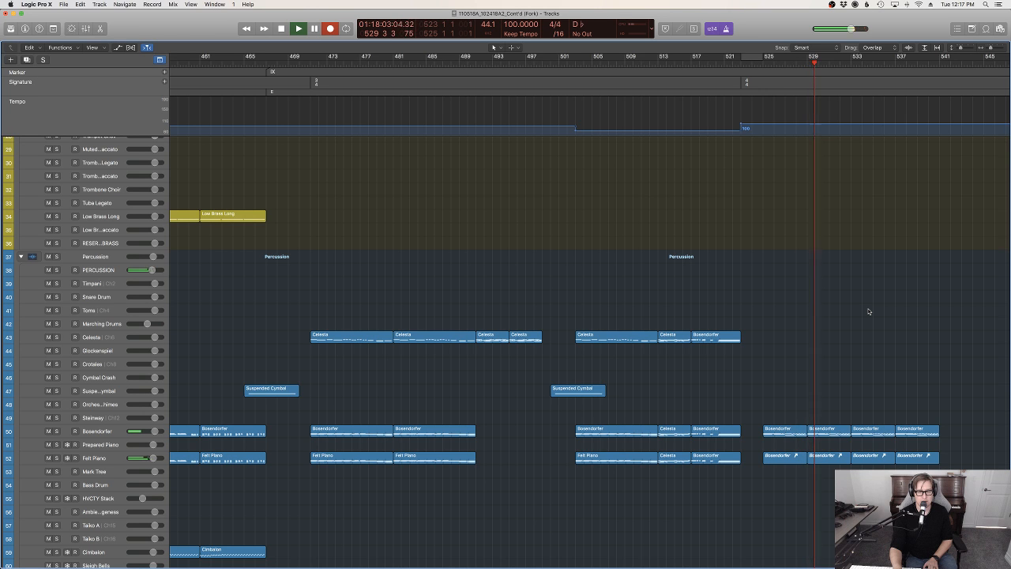
{"action": "scroll", "coordinate": [869, 312], "scroll_direction": "down", "scroll_amount": 8}
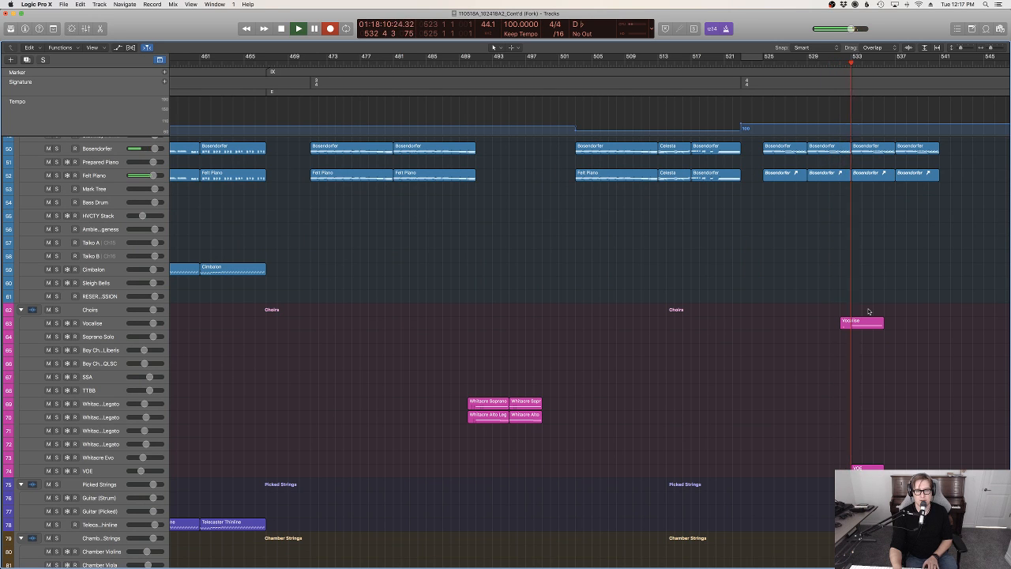
{"action": "scroll", "coordinate": [868, 312], "scroll_direction": "up", "scroll_amount": 5}
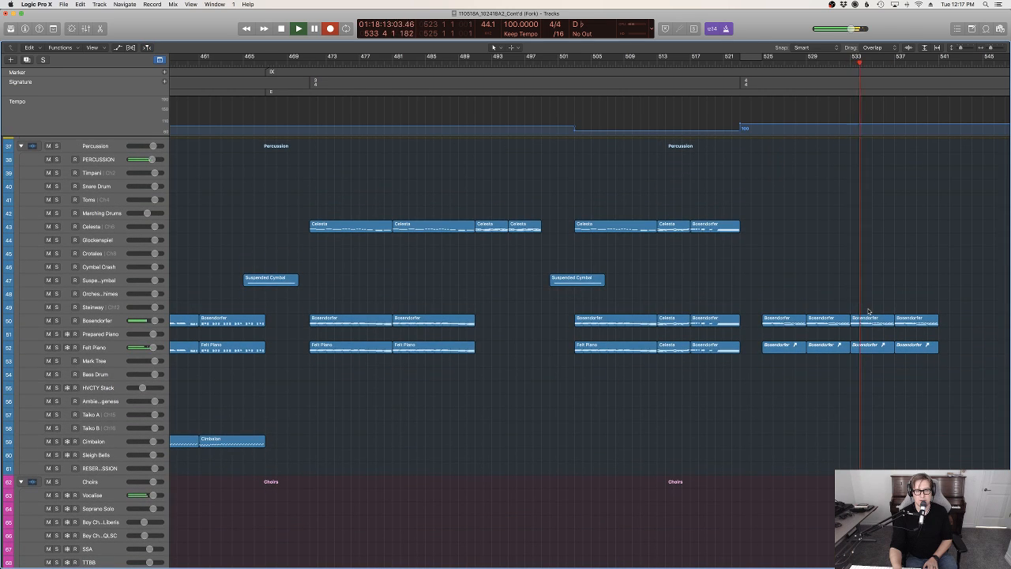
{"action": "scroll", "coordinate": [919, 369], "scroll_direction": "down", "scroll_amount": 5}
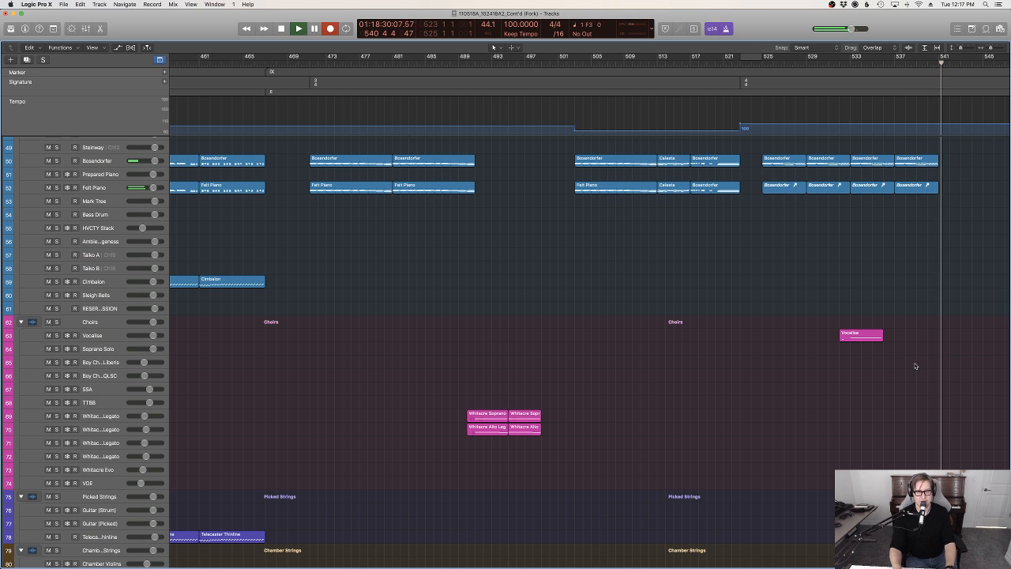
{"action": "key", "text": "space"}
Inspect the recorded Arcade 2 region in the Piano Roll and return the playhead to the section's start
{"action": "key", "text": "p"}
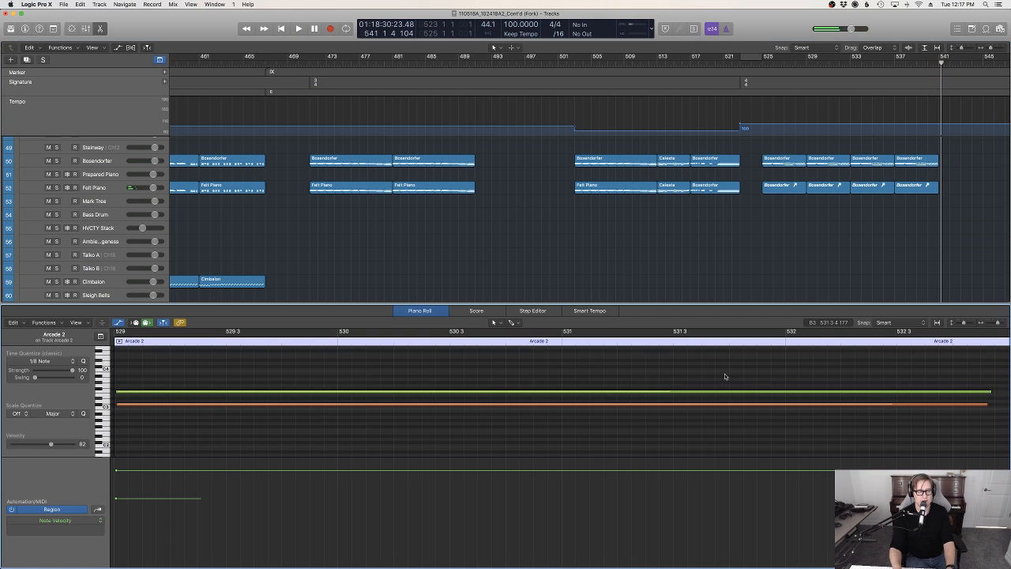
{"action": "left_click", "coordinate": [753, 62]}
{"action": "key", "text": "p"}
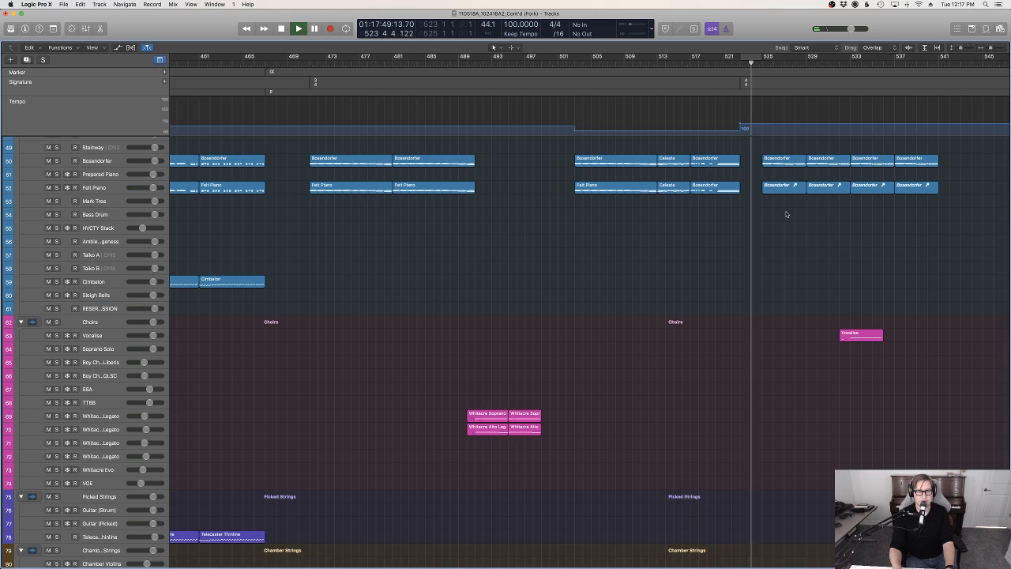
Copy the two Bosendorfer regions between bars 533 and 541 onto the Harp track at their original position
{"action": "scroll", "coordinate": [809, 306], "scroll_direction": "up", "scroll_amount": 10}
{"action": "scroll", "coordinate": [808, 307], "scroll_direction": "down", "scroll_amount": 12}
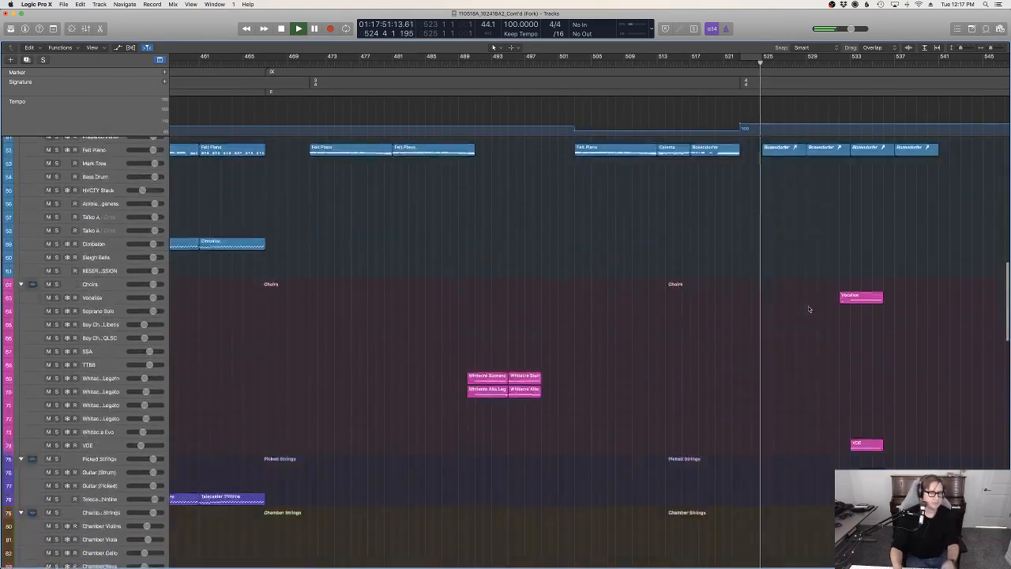
{"action": "scroll", "coordinate": [808, 308], "scroll_direction": "down", "scroll_amount": 10}
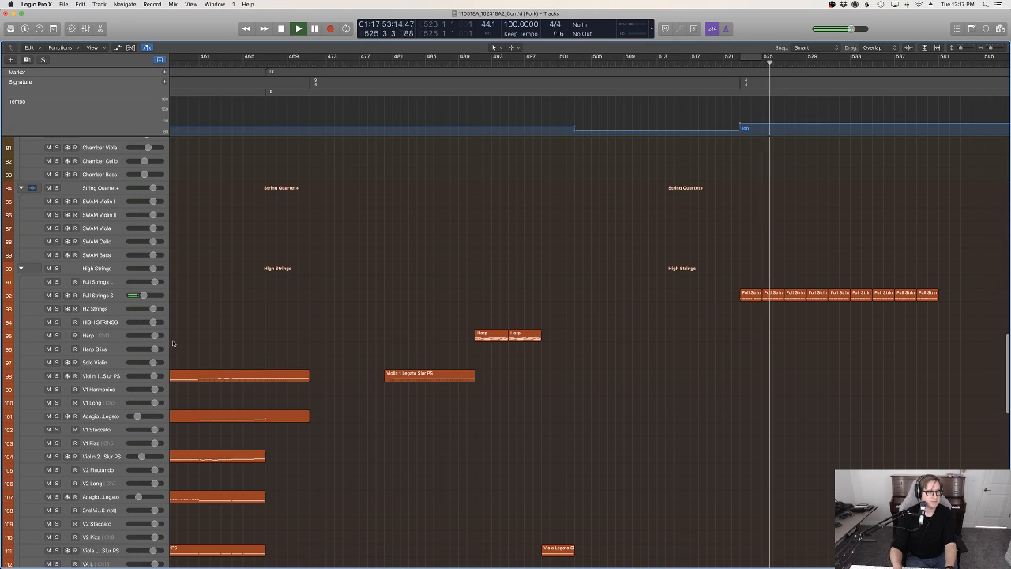
{"action": "left_click", "coordinate": [94, 341]}
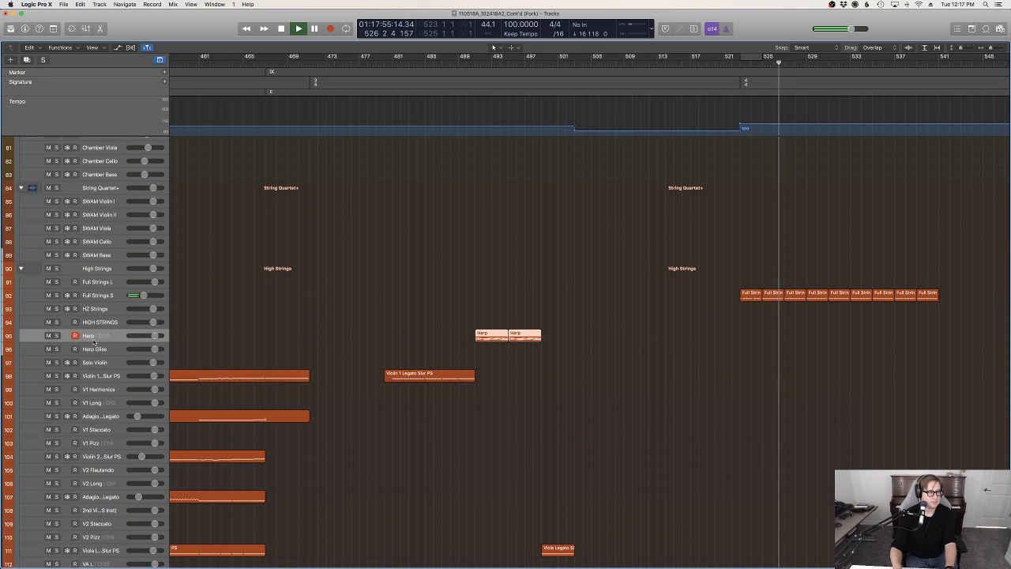
{"action": "scroll", "coordinate": [672, 336], "scroll_direction": "up", "scroll_amount": 15}
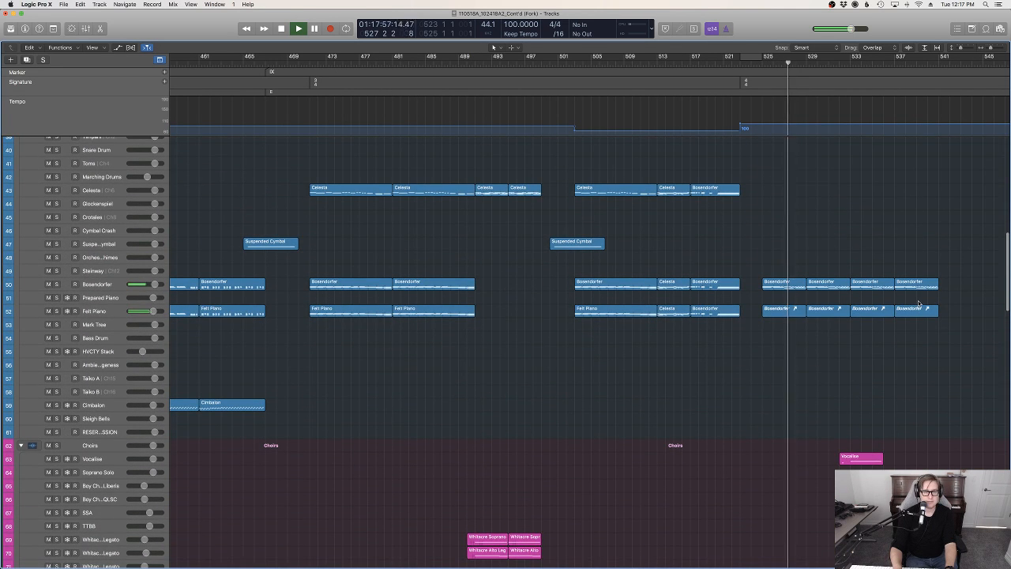
{"action": "left_click_drag", "start_coordinate": [924, 300], "coordinate": [882, 288]}
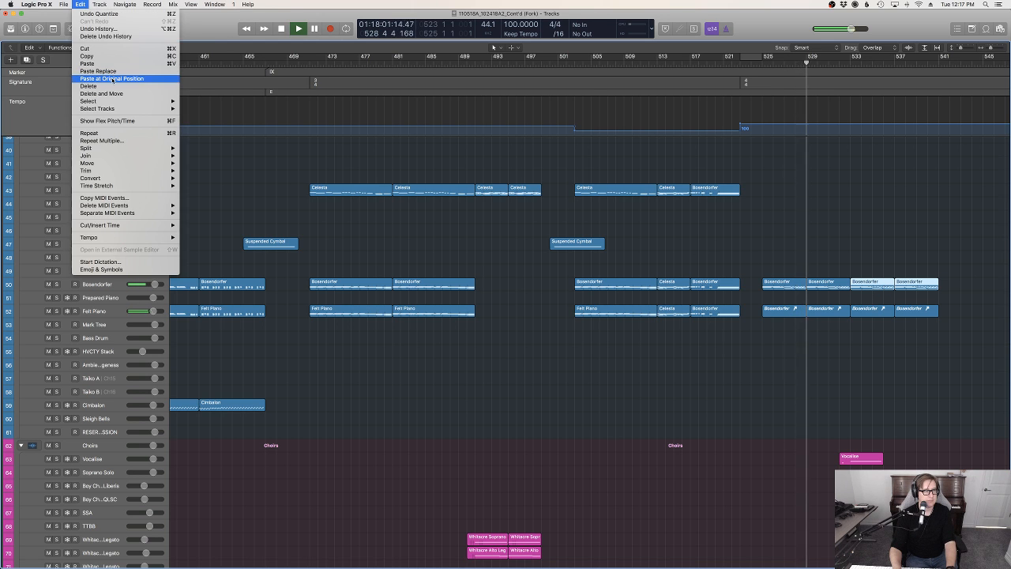
{"action": "left_click", "coordinate": [112, 78]}
{"action": "left_click", "coordinate": [710, 408]}
Try out the first Whitacre Legato choir track and the Cimbalom track over the playback up to bar 541
{"action": "scroll", "coordinate": [710, 408], "scroll_direction": "down", "scroll_amount": 5}
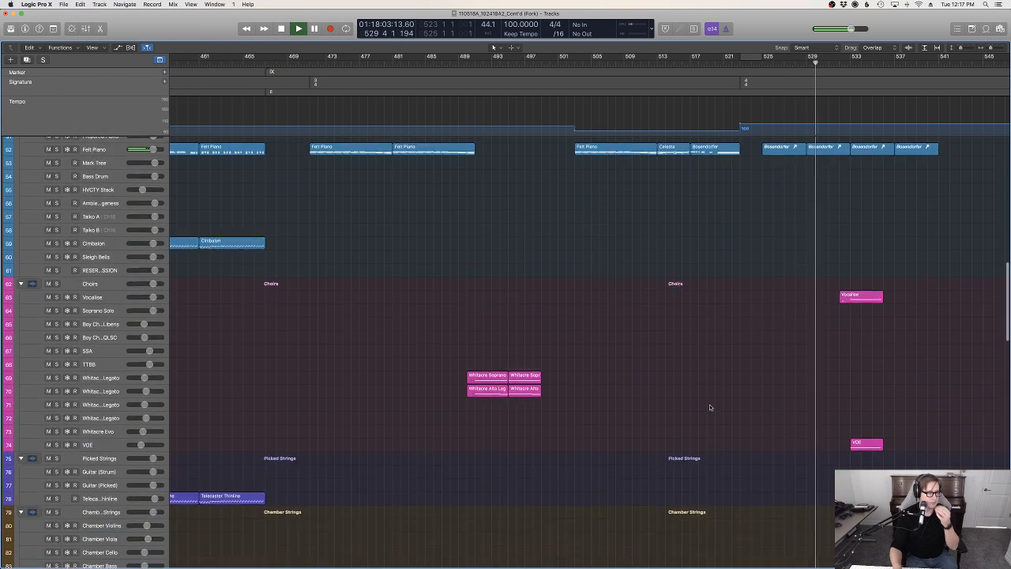
{"action": "left_click", "coordinate": [194, 371]}
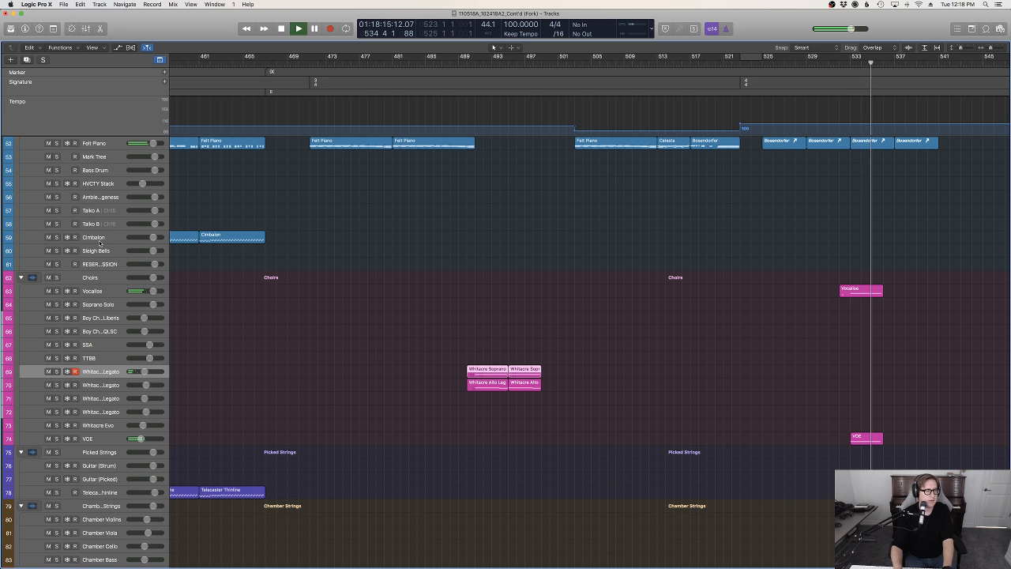
{"action": "left_click", "coordinate": [941, 237]}
{"action": "scroll", "coordinate": [940, 287], "scroll_direction": "up", "scroll_amount": 10}
{"action": "scroll", "coordinate": [941, 292], "scroll_direction": "down", "scroll_amount": 6}
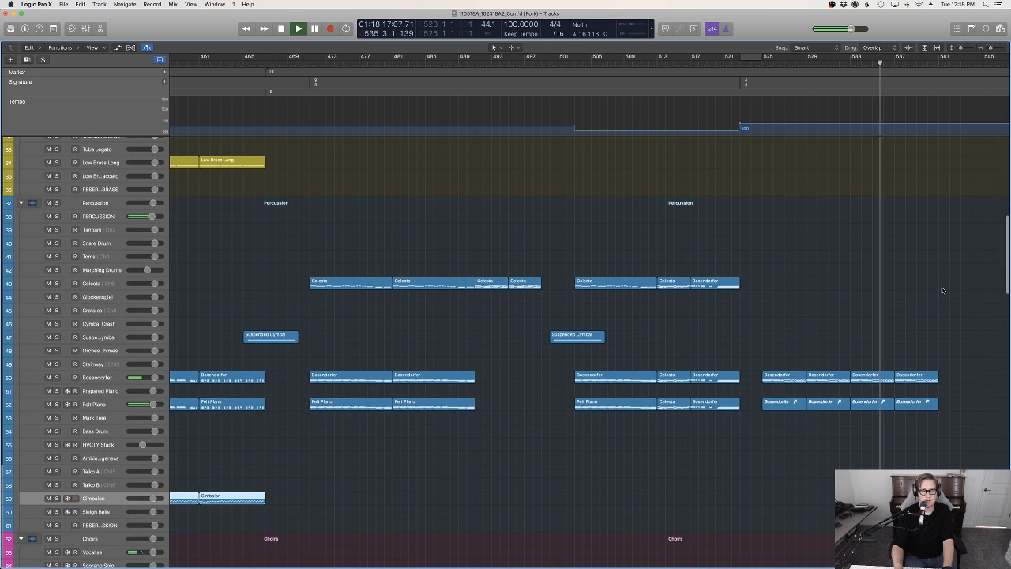
{"action": "scroll", "coordinate": [943, 289], "scroll_direction": "down", "scroll_amount": 1}
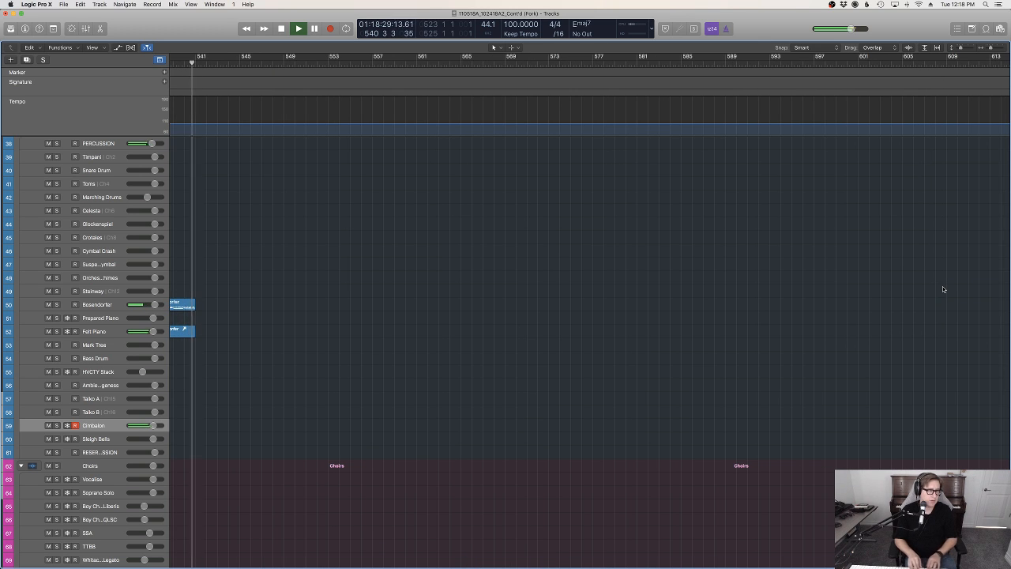
{"action": "key", "text": "space"}
Lower the volume of the Arcade 2 track using its track automation
{"action": "scroll", "coordinate": [540, 305], "scroll_direction": "left", "scroll_amount": 10}
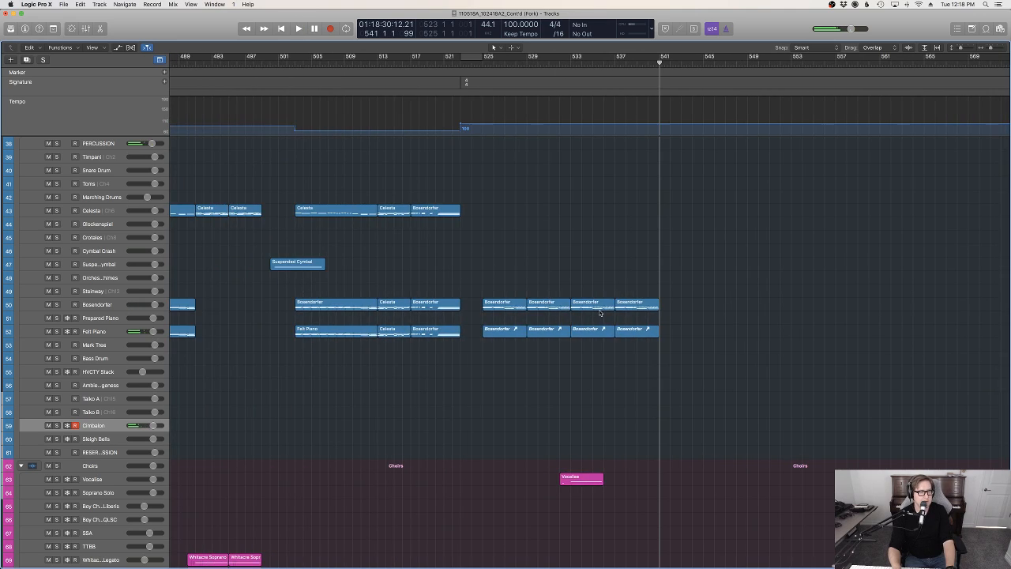
{"action": "scroll", "coordinate": [691, 351], "scroll_direction": "down", "scroll_amount": 20}
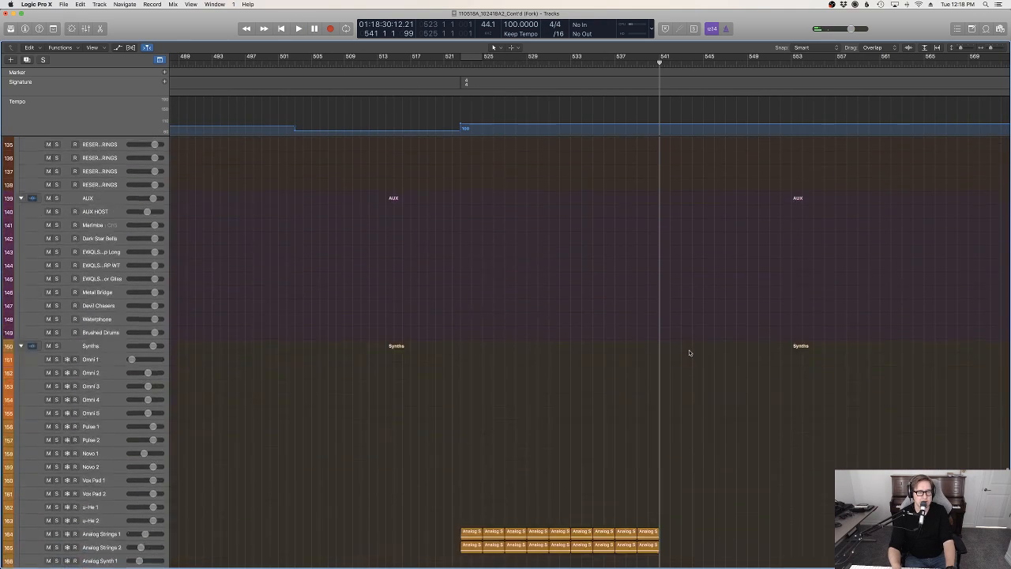
{"action": "scroll", "coordinate": [691, 355], "scroll_direction": "up", "scroll_amount": 3}
{"action": "left_click", "coordinate": [596, 507]}
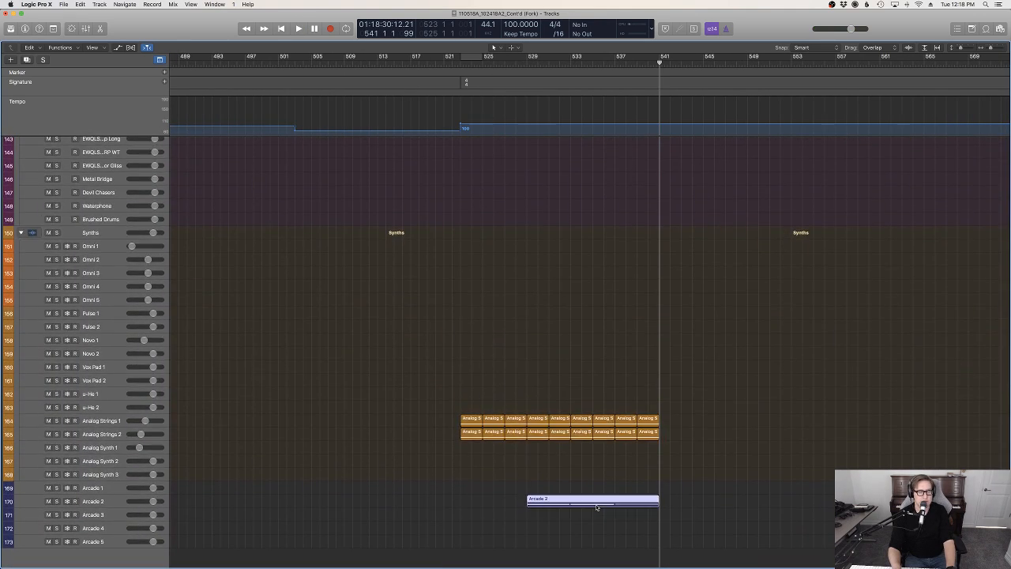
{"action": "key", "text": "a"}
{"action": "left_click_drag", "start_coordinate": [578, 513], "coordinate": [577, 519]}
{"action": "key", "text": "a"}
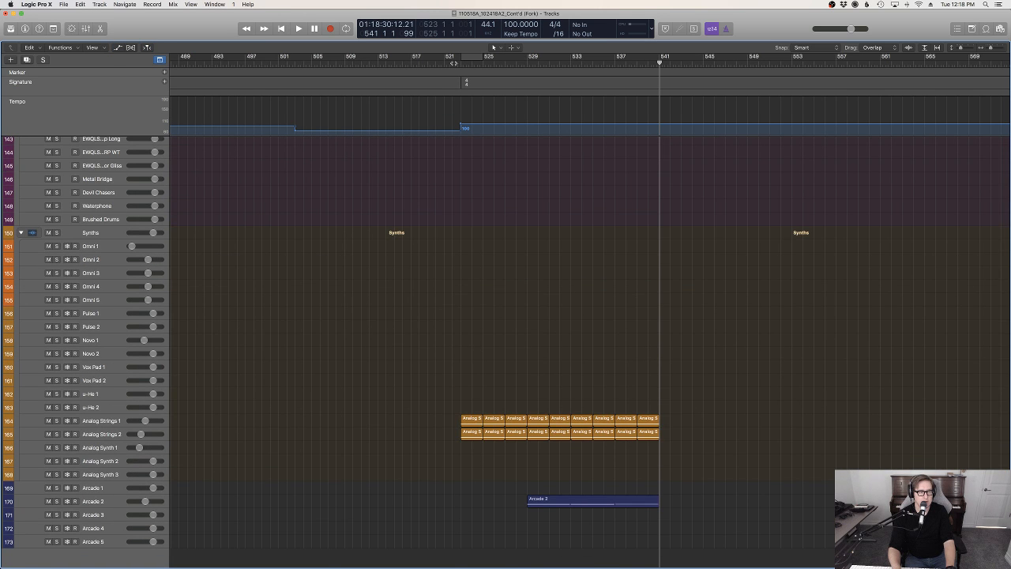
Play briefly from about bar 522, stop, and bring the High Strings tracks with the copied Harp regions into view
{"action": "left_click", "coordinate": [453, 63]}
{"action": "key", "text": "space"}
{"action": "scroll", "coordinate": [607, 323], "scroll_direction": "up", "scroll_amount": 15}
{"action": "key", "text": "space"}
{"action": "scroll", "coordinate": [608, 323], "scroll_direction": "left", "scroll_amount": 5}
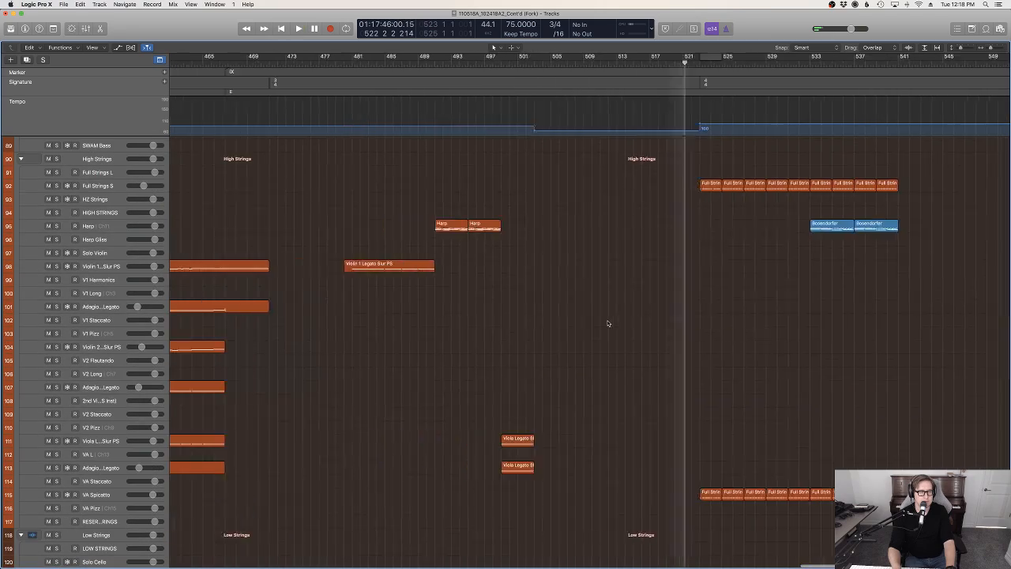
Play the piece from about bar 496 and rename the IX marker to "IX Nocturne"
{"action": "scroll", "coordinate": [608, 323], "scroll_direction": "left", "scroll_amount": 3}
{"action": "key", "text": "space"}
{"action": "scroll", "coordinate": [701, 384], "scroll_direction": "up", "scroll_amount": 12}
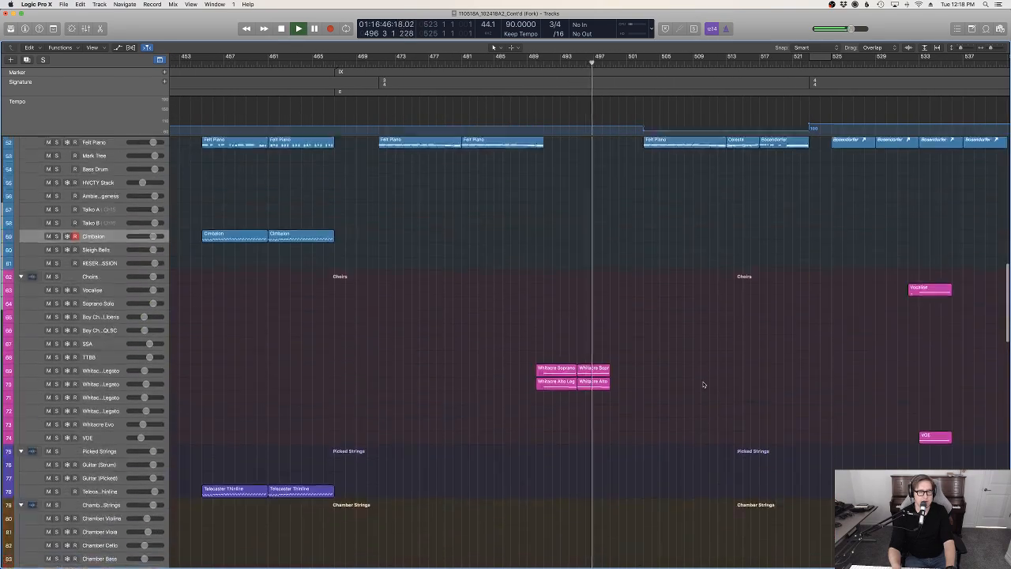
{"action": "scroll", "coordinate": [703, 389], "scroll_direction": "up", "scroll_amount": 8}
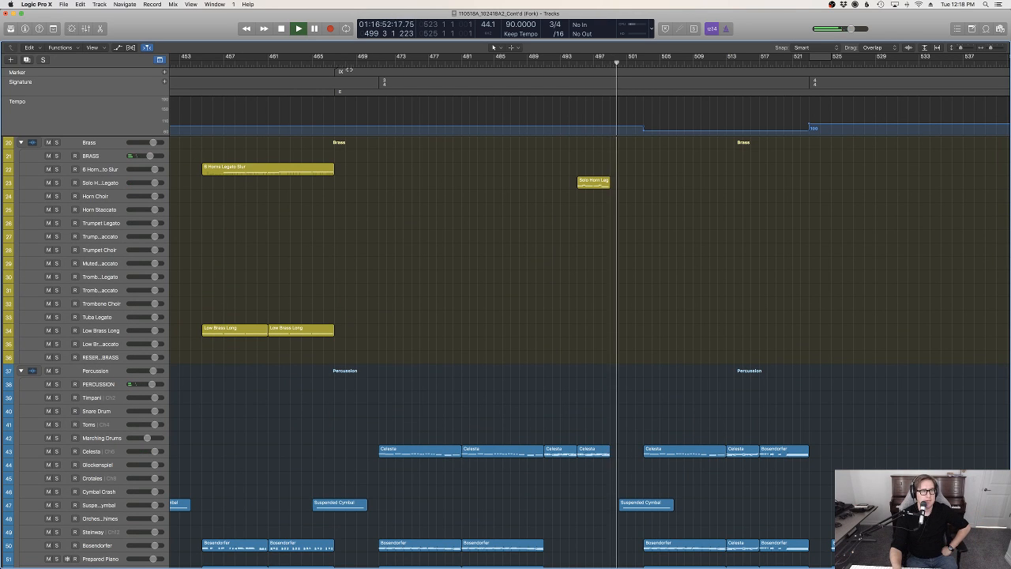
{"action": "right_click", "coordinate": [348, 70]}
{"action": "left_click", "coordinate": [372, 79]}
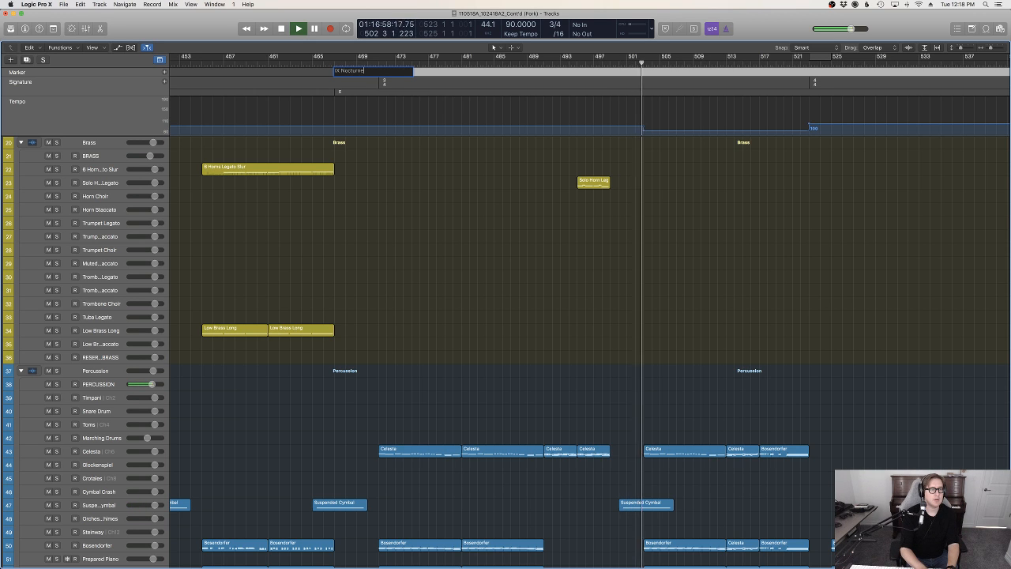
{"action": "key", "text": "Return"}
Listen to the passage from bar 503 up to bar 522 while reviewing the brass, percussion, piano and choir tracks
{"action": "scroll", "coordinate": [688, 230], "scroll_direction": "down", "scroll_amount": 6}
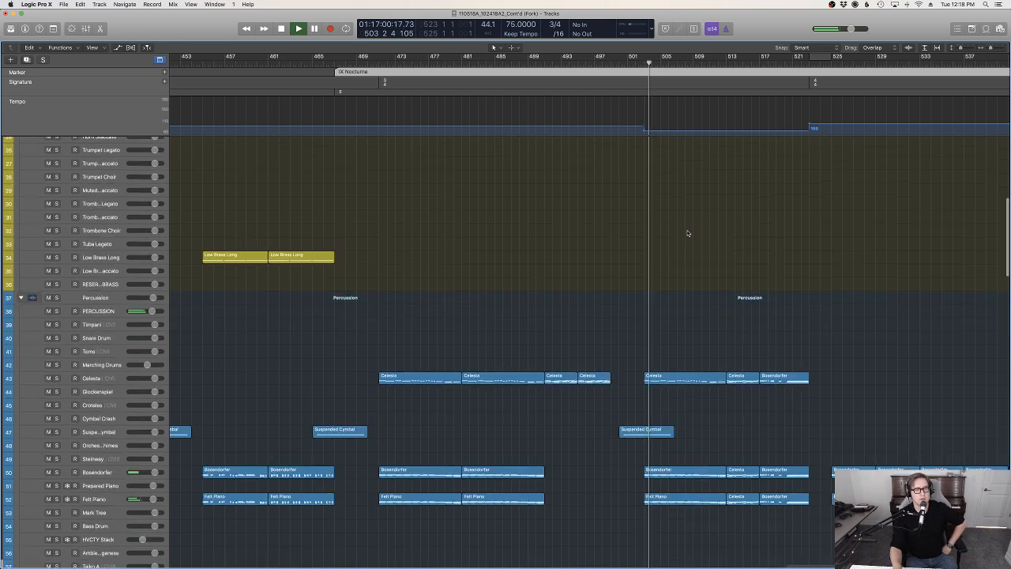
{"action": "scroll", "coordinate": [745, 244], "scroll_direction": "up", "scroll_amount": 1}
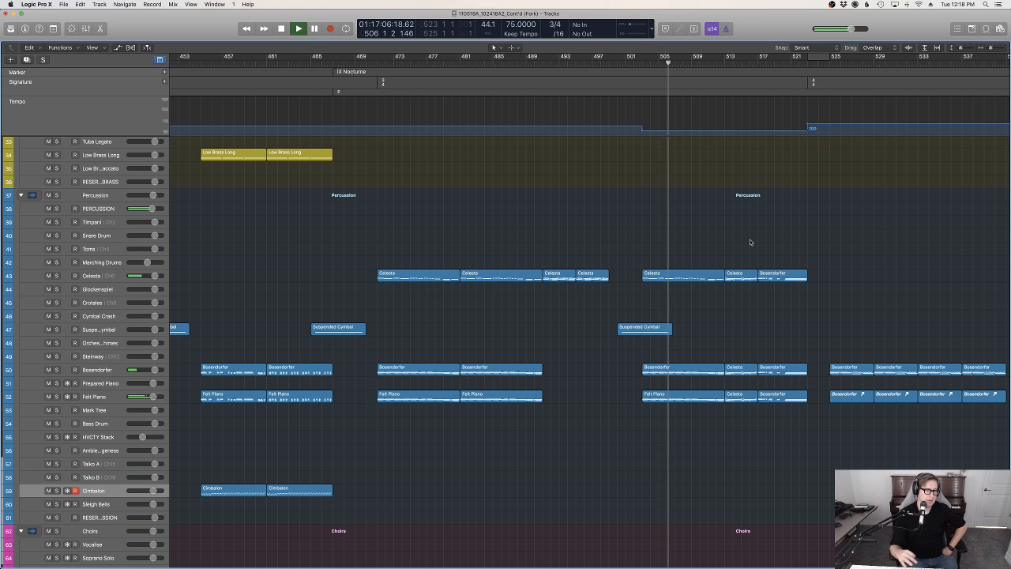
{"action": "scroll", "coordinate": [749, 245], "scroll_direction": "up", "scroll_amount": 2}
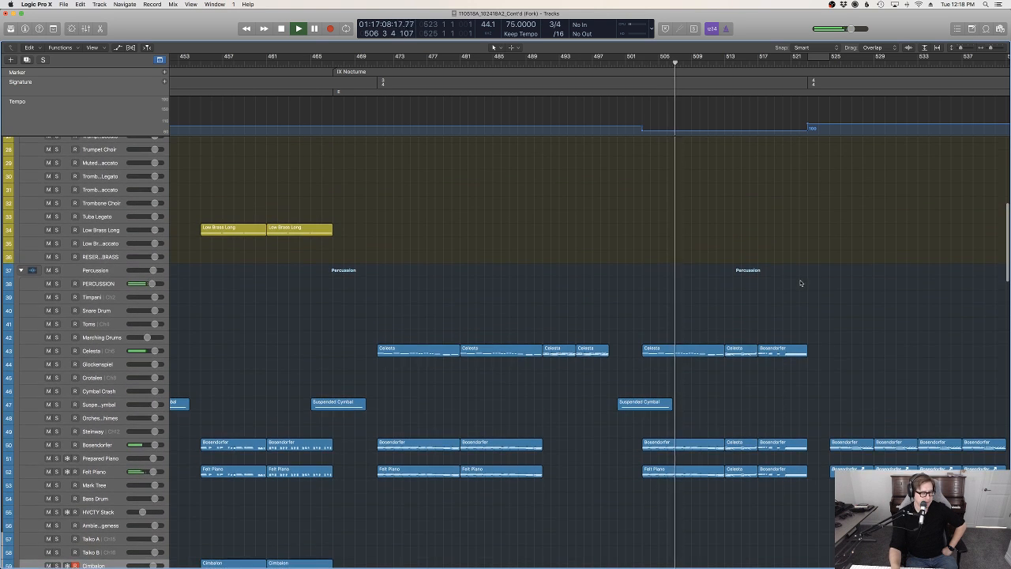
{"action": "scroll", "coordinate": [800, 282], "scroll_direction": "down", "scroll_amount": 2}
{"action": "scroll", "coordinate": [788, 281], "scroll_direction": "up", "scroll_amount": 4}
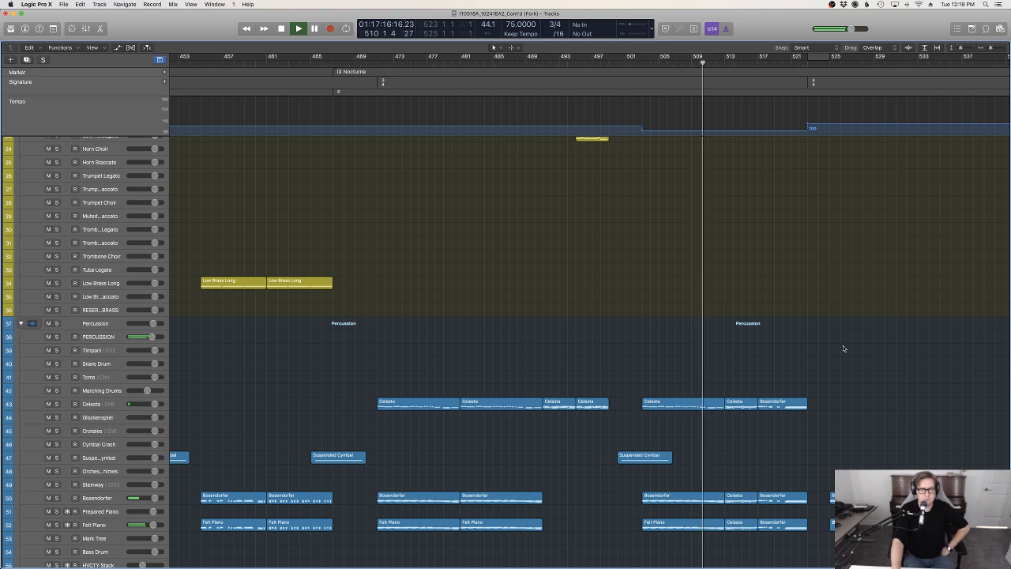
{"action": "scroll", "coordinate": [843, 348], "scroll_direction": "down", "scroll_amount": 8}
{"action": "scroll", "coordinate": [843, 348], "scroll_direction": "up", "scroll_amount": 4}
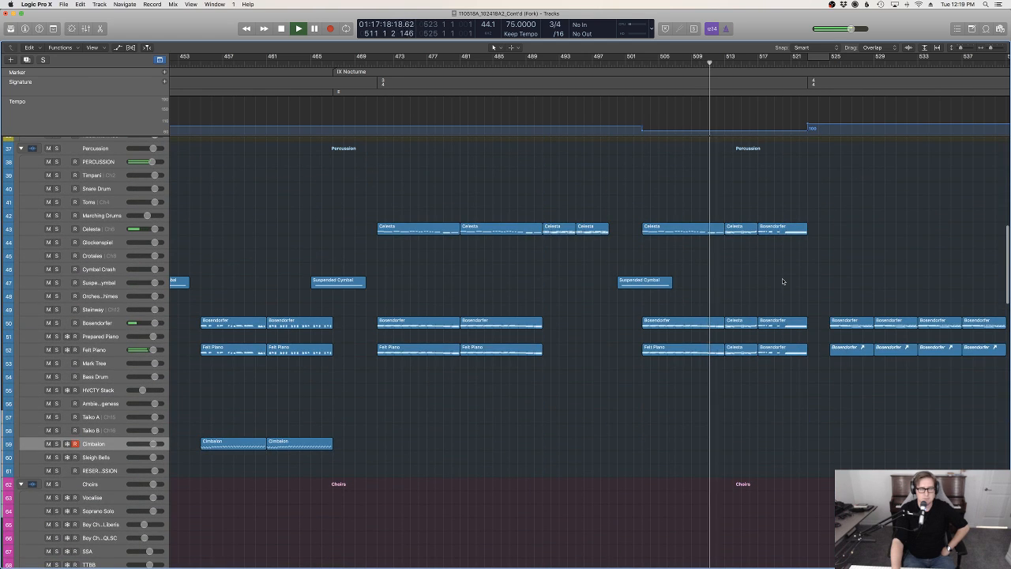
{"action": "scroll", "coordinate": [782, 282], "scroll_direction": "up", "scroll_amount": 2}
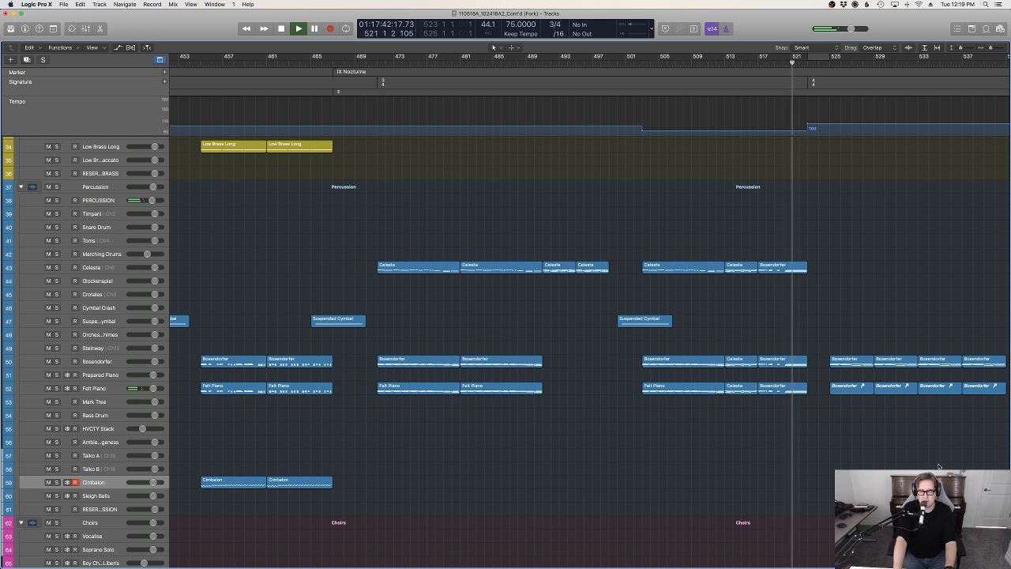
{"action": "scroll", "coordinate": [910, 448], "scroll_direction": "down", "scroll_amount": 3}
{"action": "scroll", "coordinate": [896, 439], "scroll_direction": "down", "scroll_amount": 10}
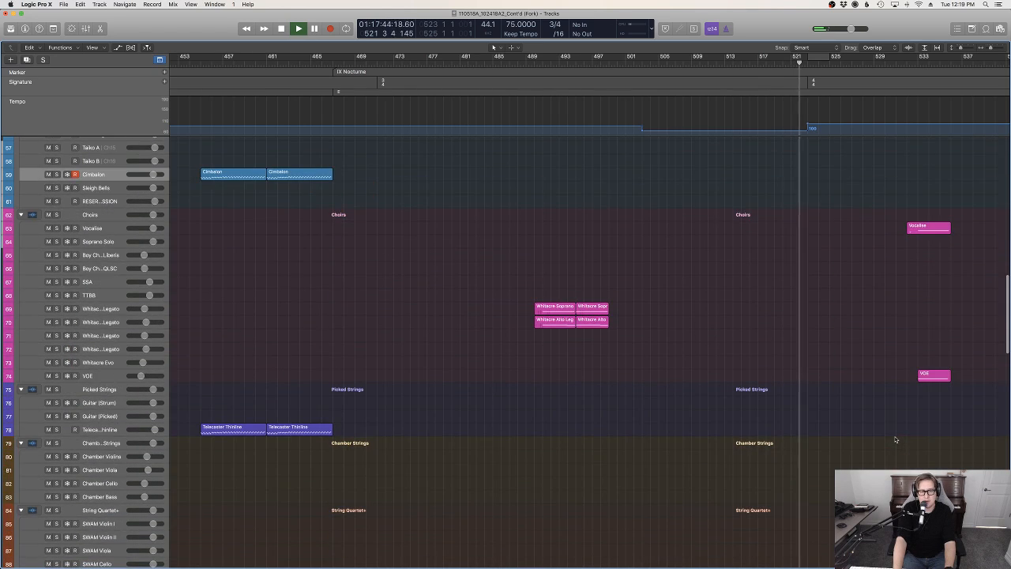
Listen to the transition into the 4/4 section up to about bar 529, checking the high strings, choir and piano regions
{"action": "scroll", "coordinate": [896, 439], "scroll_direction": "down", "scroll_amount": 15}
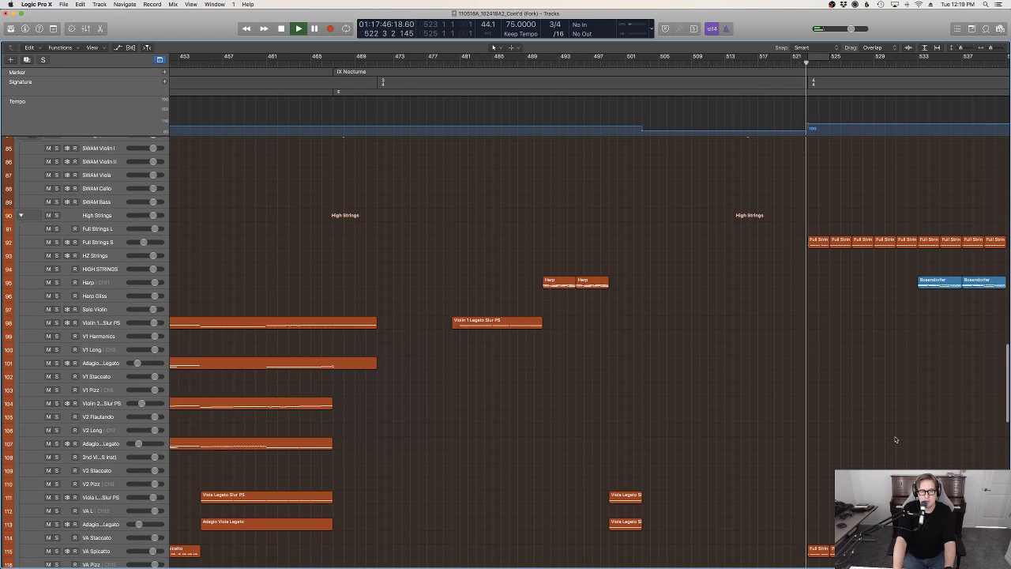
{"action": "scroll", "coordinate": [896, 440], "scroll_direction": "right", "scroll_amount": 5}
{"action": "scroll", "coordinate": [896, 439], "scroll_direction": "up", "scroll_amount": 6}
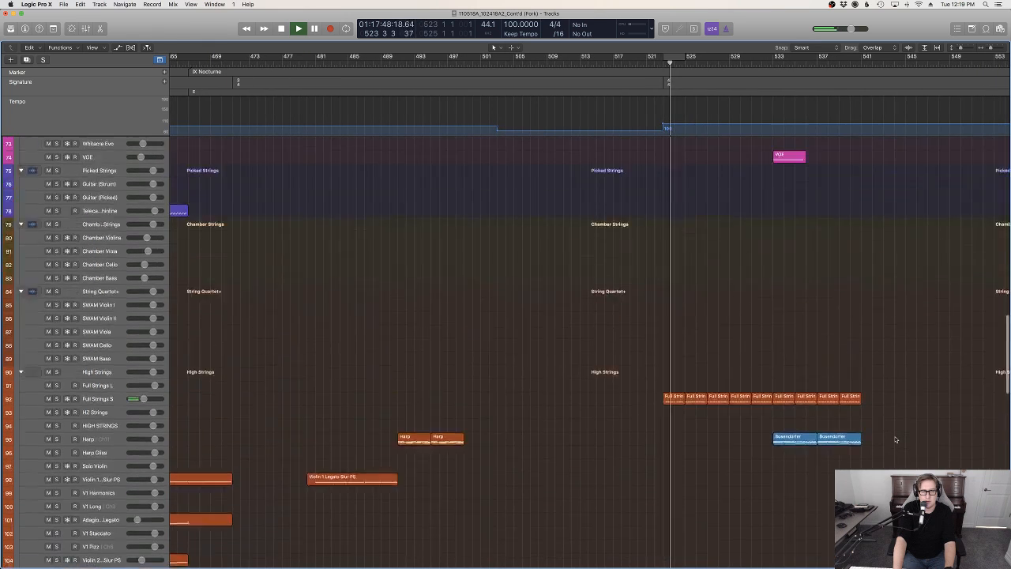
{"action": "scroll", "coordinate": [896, 440], "scroll_direction": "up", "scroll_amount": 8}
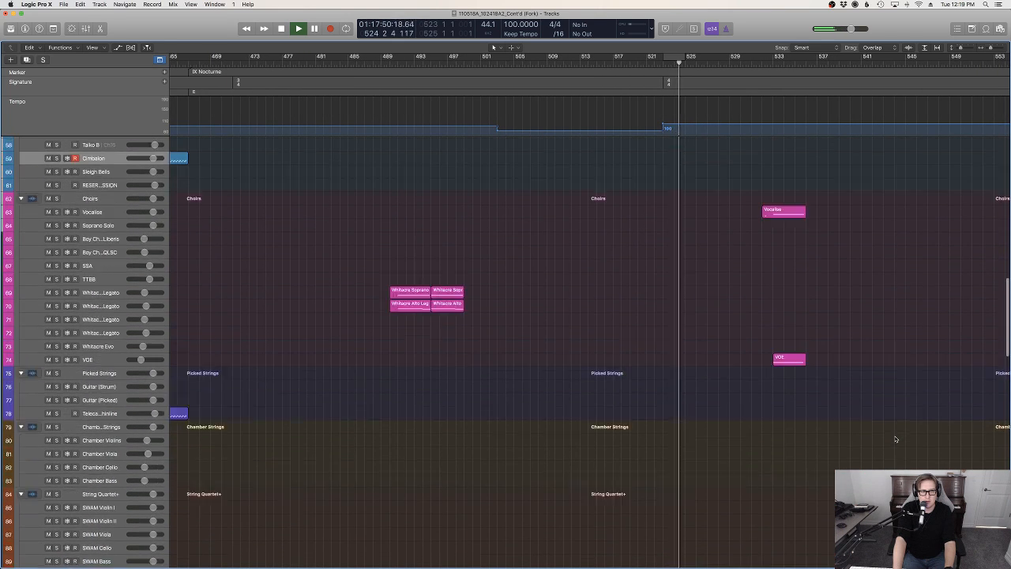
{"action": "scroll", "coordinate": [896, 439], "scroll_direction": "up", "scroll_amount": 10}
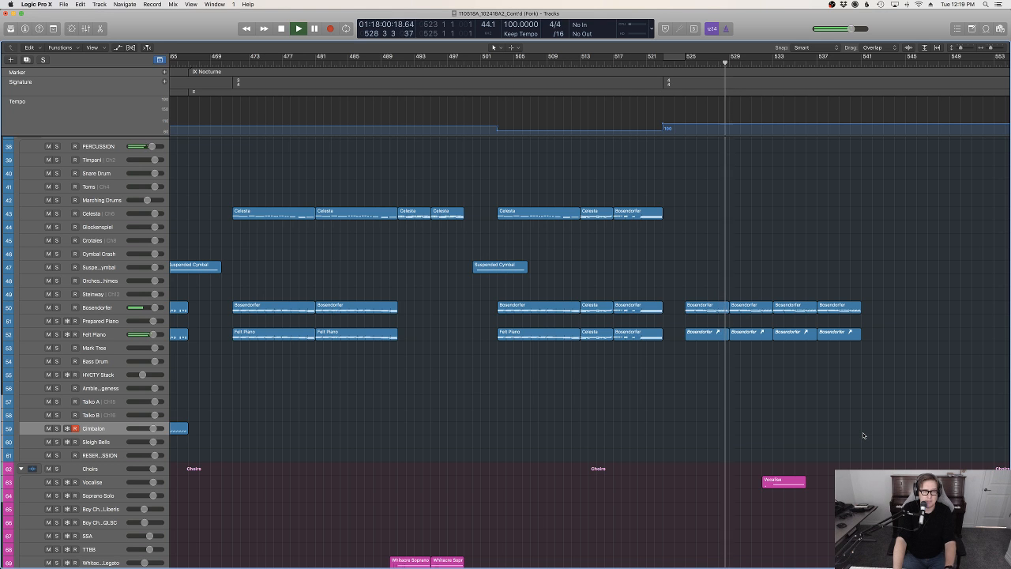
{"action": "scroll", "coordinate": [863, 435], "scroll_direction": "down", "scroll_amount": 5}
{"action": "scroll", "coordinate": [863, 435], "scroll_direction": "up", "scroll_amount": 6}
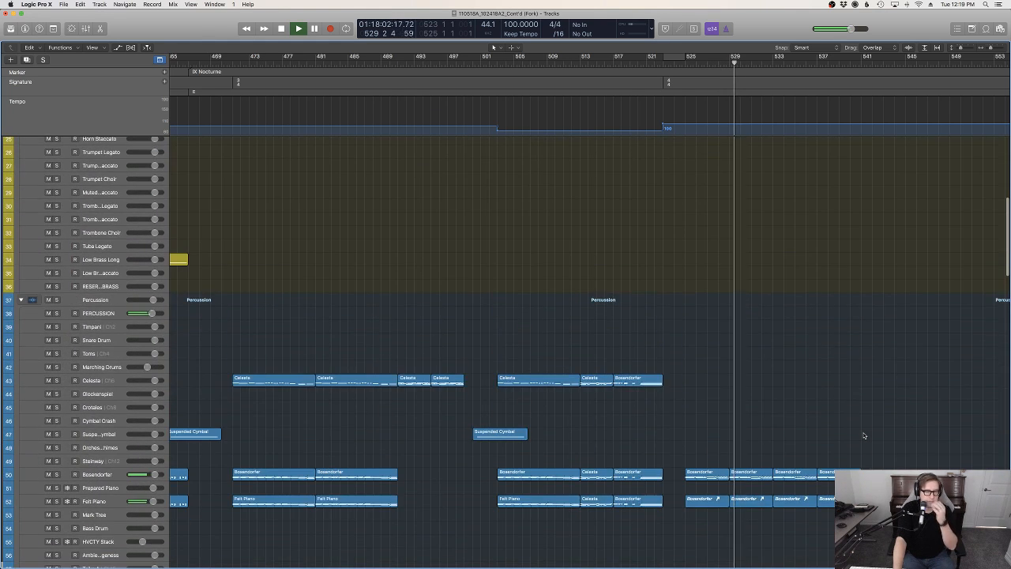
Stop playback and move the new section's Bosendorfer, Felt Piano, Vocalise, VOE and Harp regions two bars later, starting the piano at bar 527
{"action": "left_click_drag", "start_coordinate": [864, 428], "coordinate": [718, 338]}
{"action": "scroll", "coordinate": [720, 338], "scroll_direction": "down", "scroll_amount": 3}
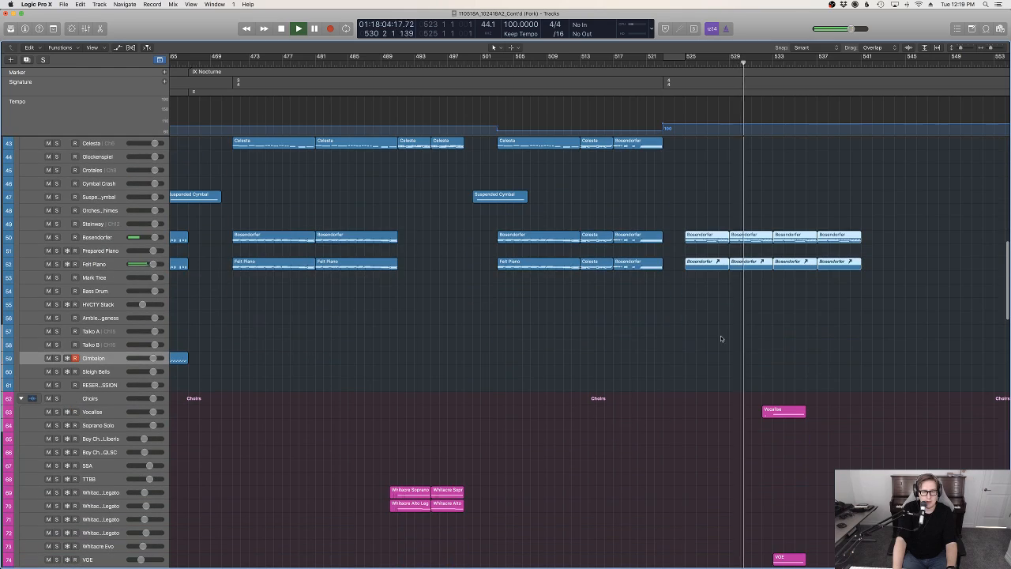
{"action": "scroll", "coordinate": [767, 391], "scroll_direction": "down", "scroll_amount": 7}
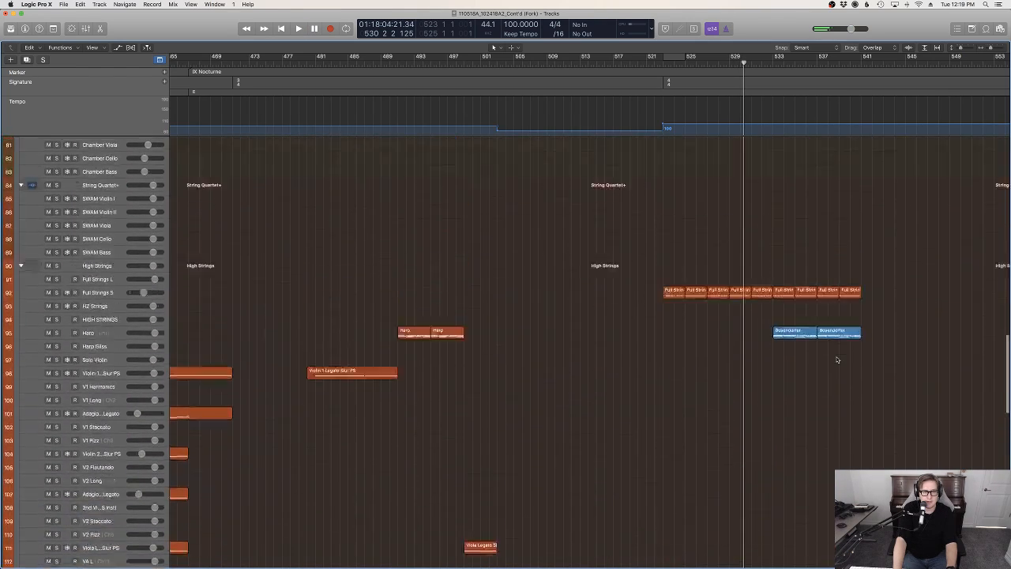
{"action": "left_click_drag", "start_coordinate": [802, 531], "coordinate": [803, 531]}
{"action": "scroll", "coordinate": [819, 324], "scroll_direction": "down", "scroll_amount": 1}
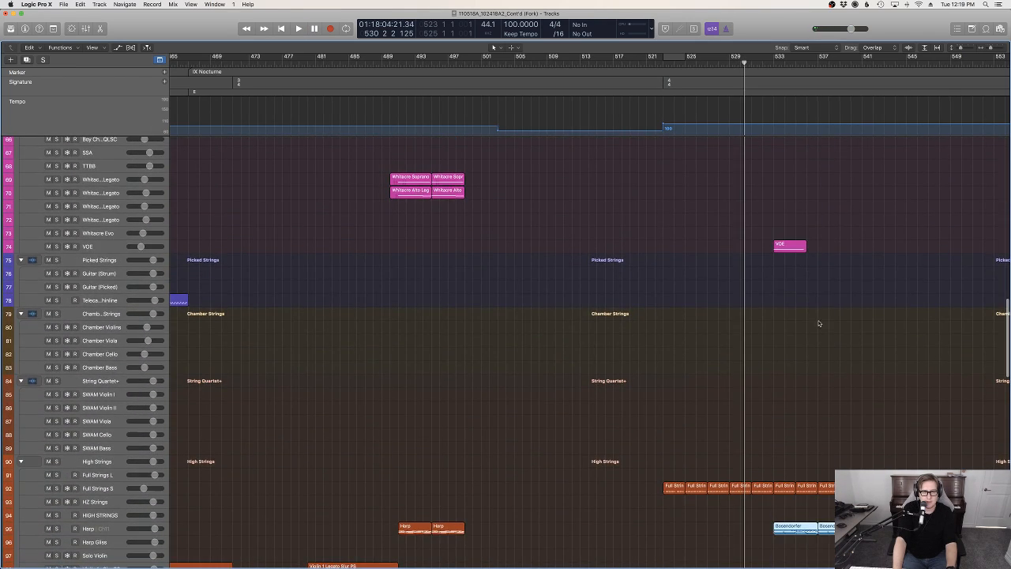
{"action": "scroll", "coordinate": [791, 240], "scroll_direction": "up", "scroll_amount": 5}
{"action": "scroll", "coordinate": [795, 322], "scroll_direction": "down", "scroll_amount": 15}
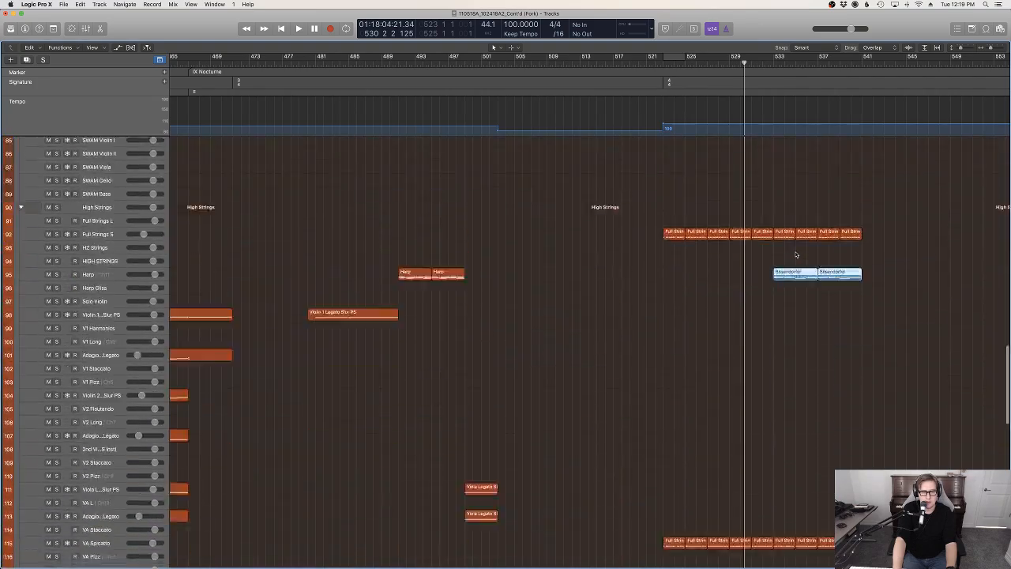
{"action": "scroll", "coordinate": [796, 322], "scroll_direction": "down", "scroll_amount": 12}
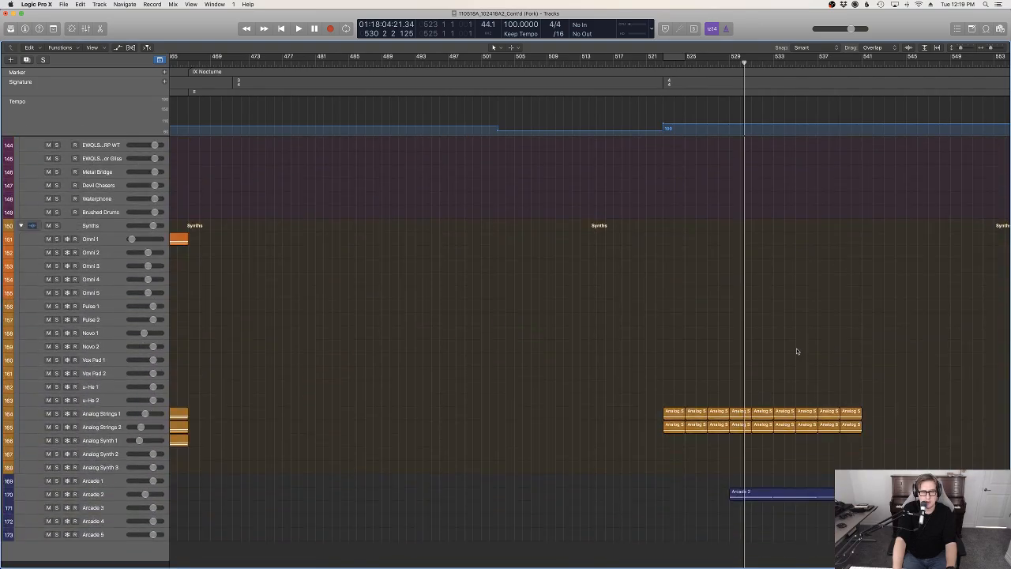
{"action": "scroll", "coordinate": [797, 350], "scroll_direction": "up", "scroll_amount": 5}
{"action": "scroll", "coordinate": [798, 350], "scroll_direction": "up", "scroll_amount": 15}
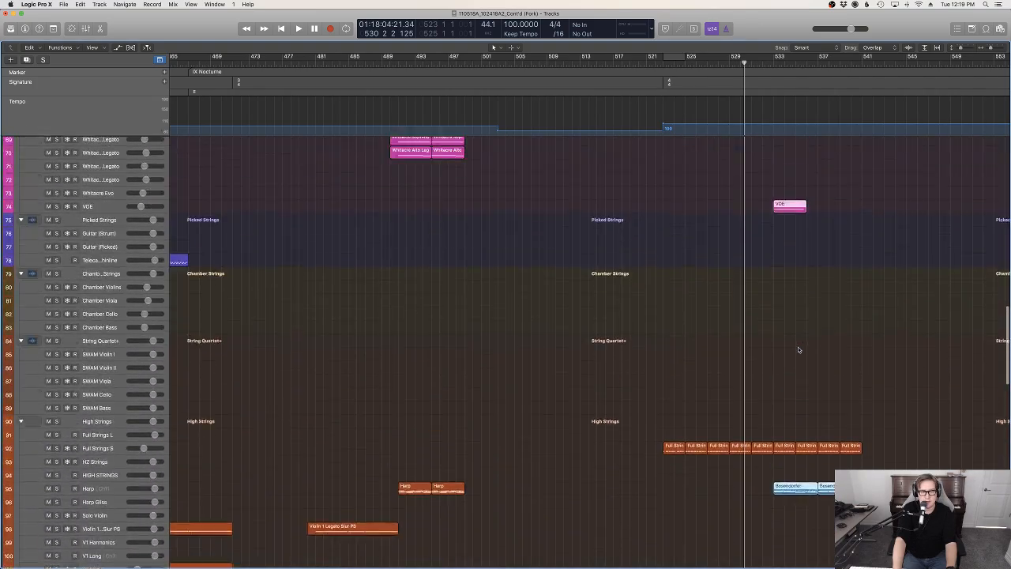
{"action": "scroll", "coordinate": [798, 351], "scroll_direction": "up", "scroll_amount": 5}
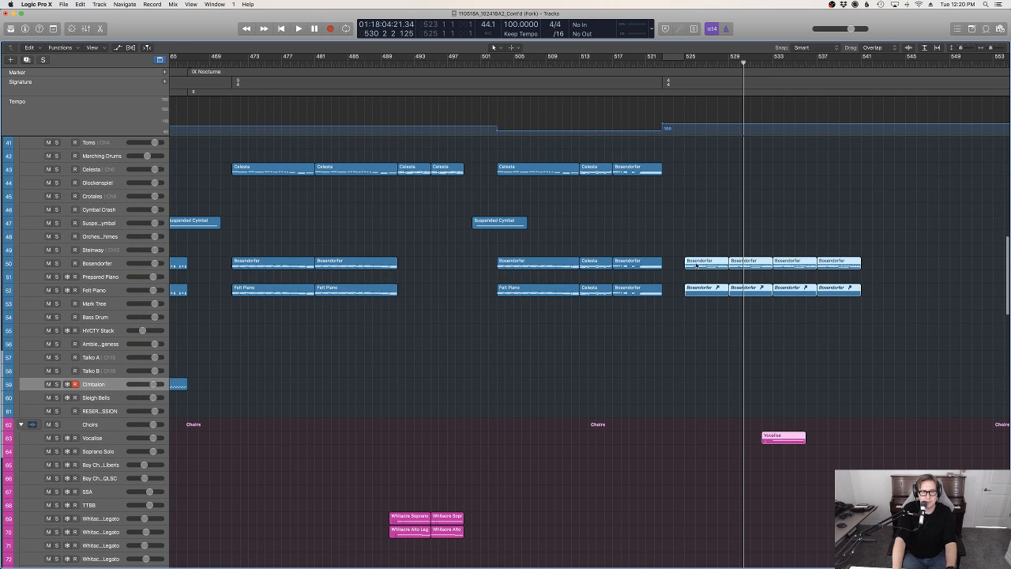
{"action": "left_click_drag", "start_coordinate": [701, 265], "coordinate": [721, 268]}
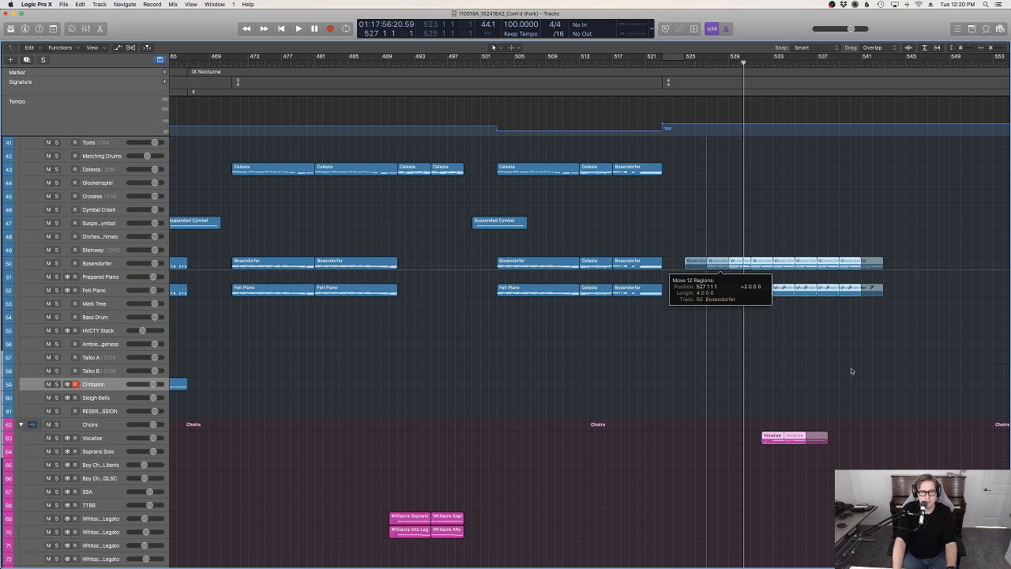
{"action": "left_click_drag", "start_coordinate": [852, 371], "coordinate": [810, 306]}
Play the transition from bar 522 to about bar 525 while checking the string ostinato and choir regions
{"action": "left_click", "coordinate": [655, 62]}
{"action": "key", "text": "space"}
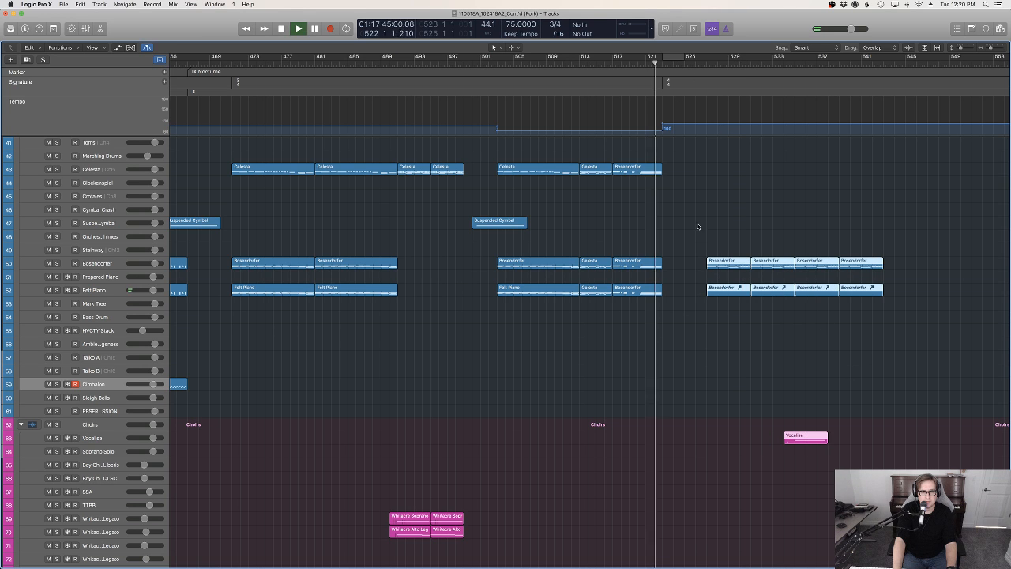
{"action": "left_click", "coordinate": [691, 354]}
{"action": "scroll", "coordinate": [690, 356], "scroll_direction": "down", "scroll_amount": 1}
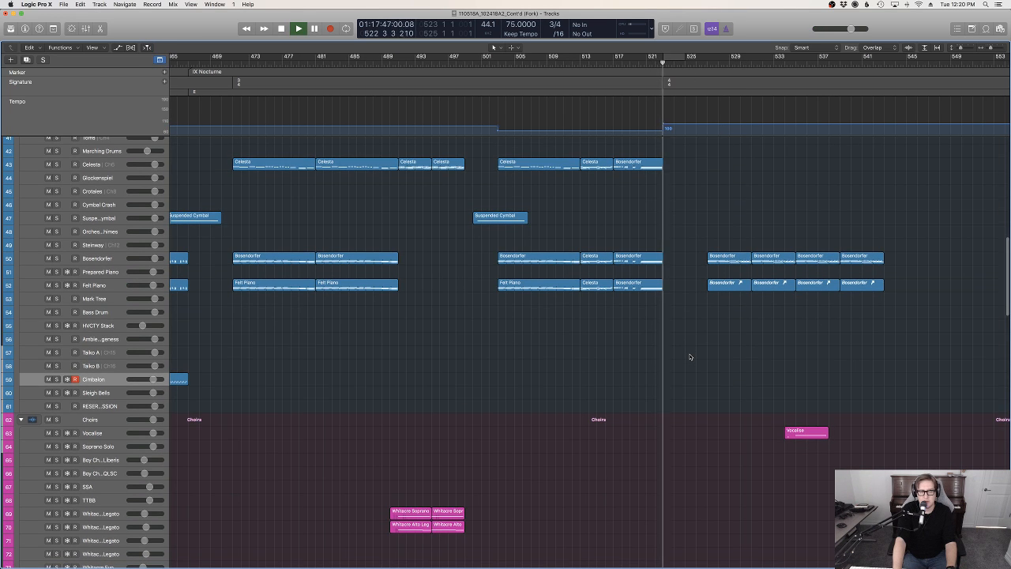
{"action": "scroll", "coordinate": [689, 357], "scroll_direction": "down", "scroll_amount": 20}
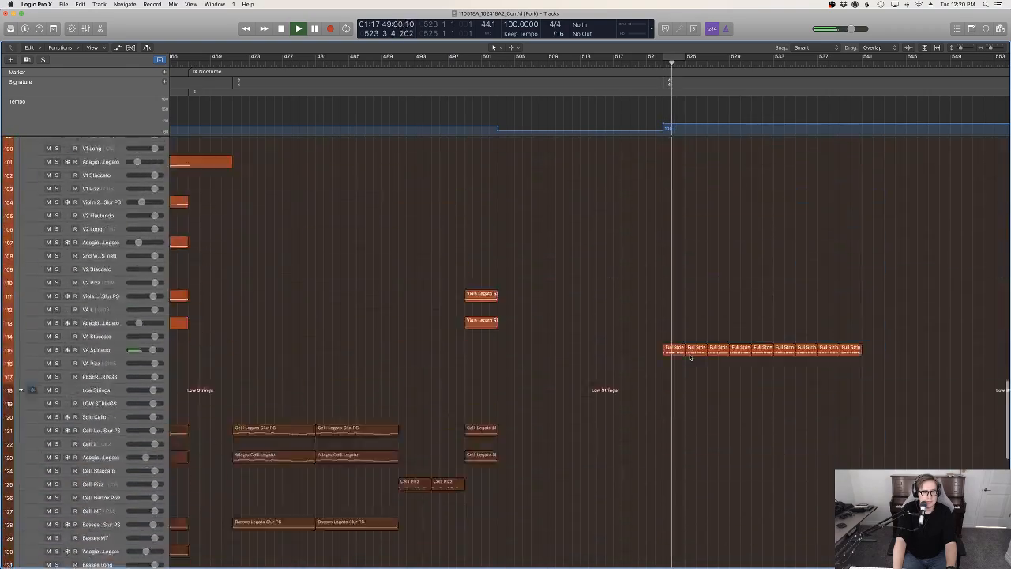
{"action": "scroll", "coordinate": [690, 357], "scroll_direction": "up", "scroll_amount": 20}
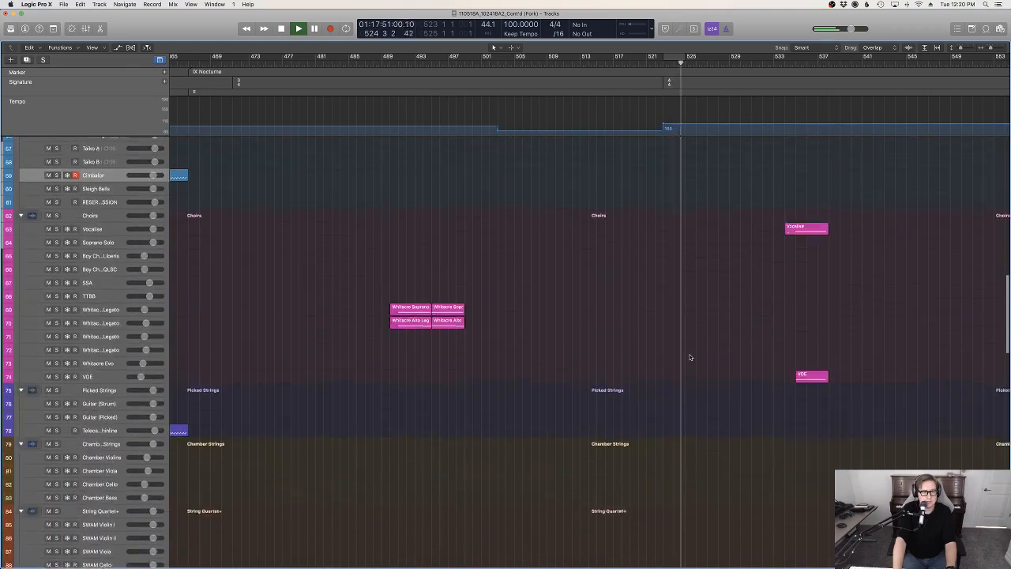
{"action": "scroll", "coordinate": [689, 357], "scroll_direction": "down", "scroll_amount": 15}
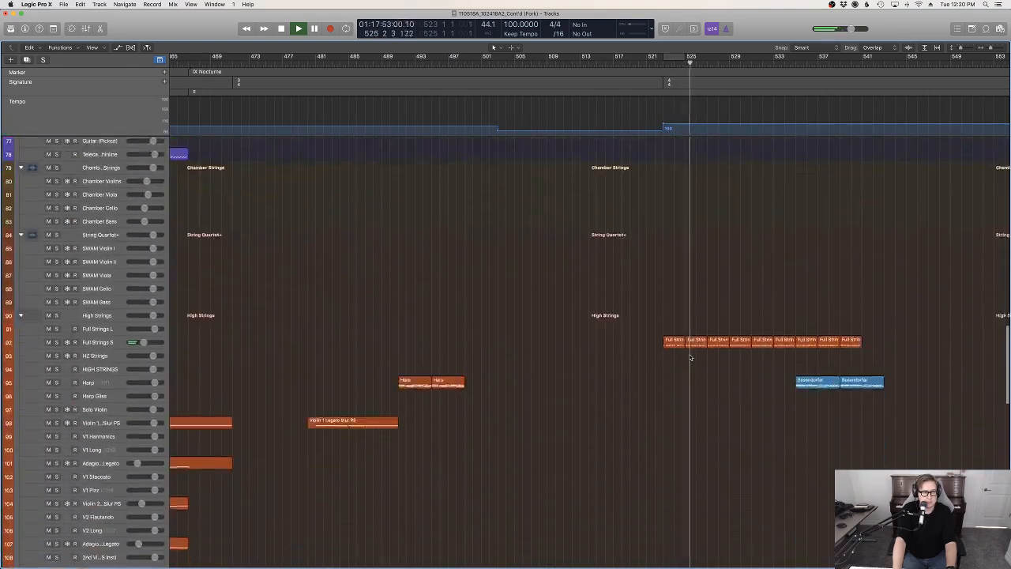
Listen from the piano entry at bar 527 to about bar 533, checking the piano, choir, harp and Arcade 2 regions
{"action": "scroll", "coordinate": [690, 358], "scroll_direction": "up", "scroll_amount": 17}
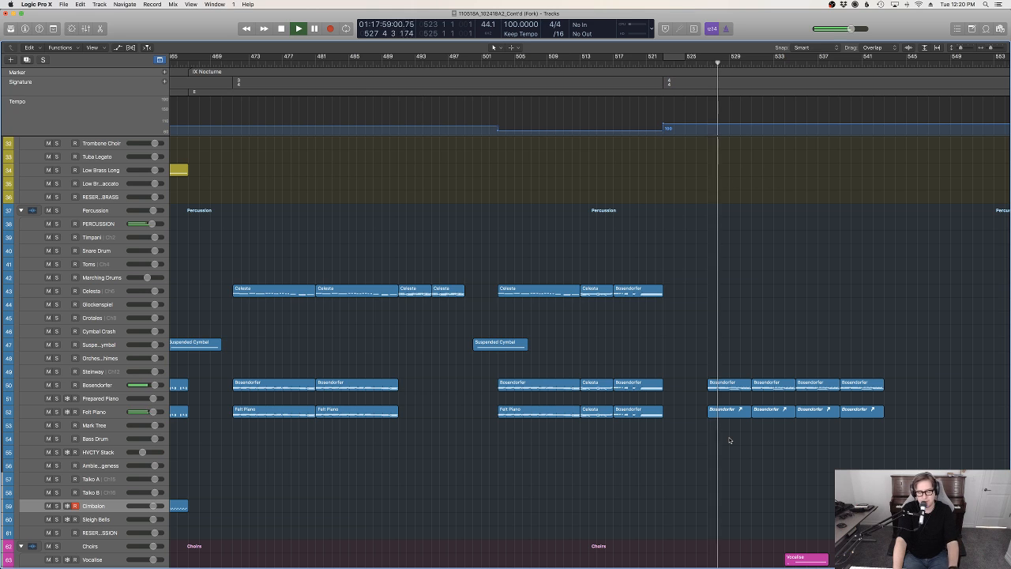
{"action": "scroll", "coordinate": [730, 440], "scroll_direction": "down", "scroll_amount": 5}
{"action": "scroll", "coordinate": [762, 450], "scroll_direction": "down", "scroll_amount": 1}
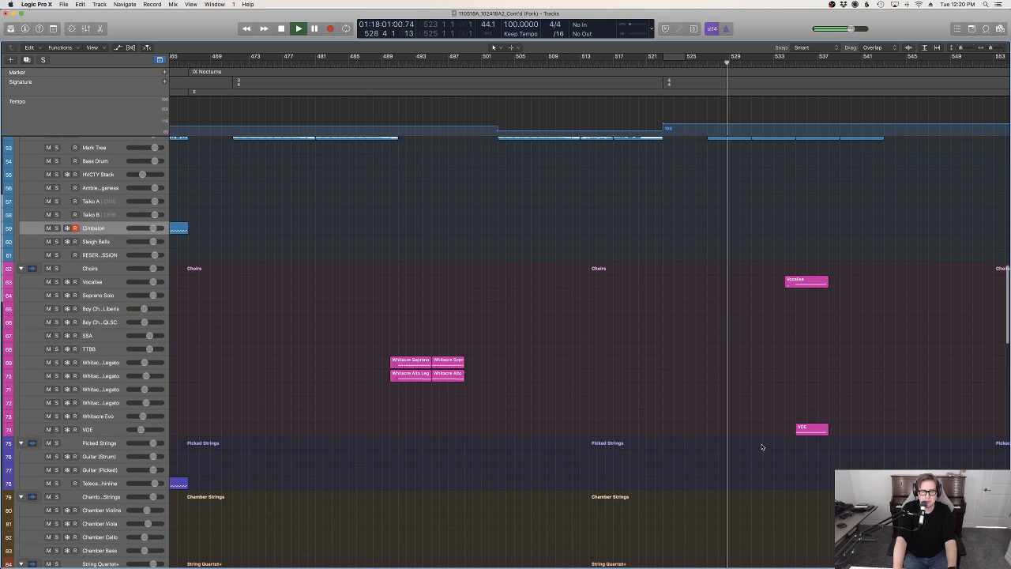
{"action": "scroll", "coordinate": [762, 447], "scroll_direction": "down", "scroll_amount": 6}
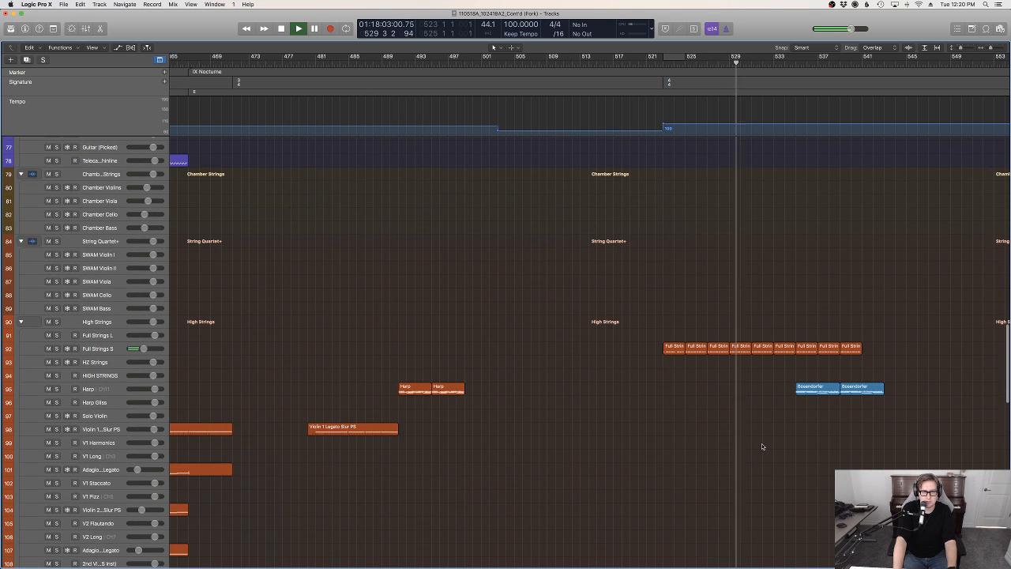
{"action": "scroll", "coordinate": [762, 446], "scroll_direction": "up", "scroll_amount": 5}
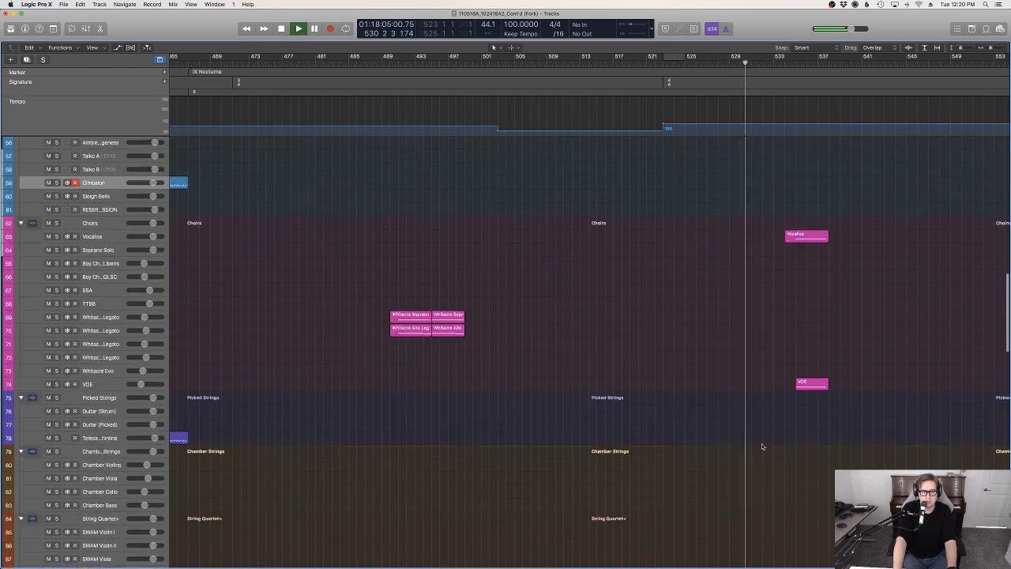
{"action": "scroll", "coordinate": [763, 446], "scroll_direction": "down", "scroll_amount": 20}
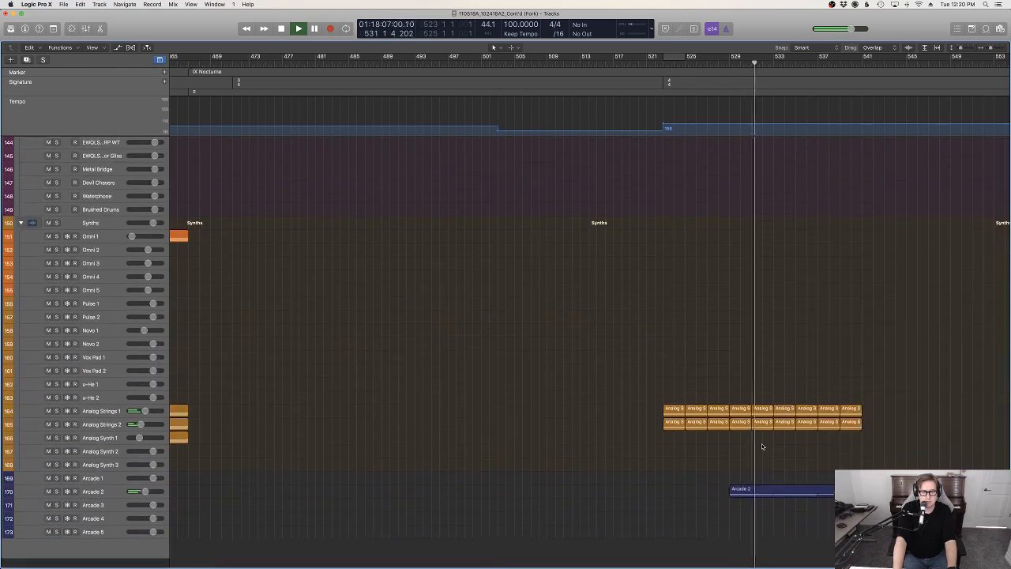
{"action": "scroll", "coordinate": [766, 447], "scroll_direction": "up", "scroll_amount": 15}
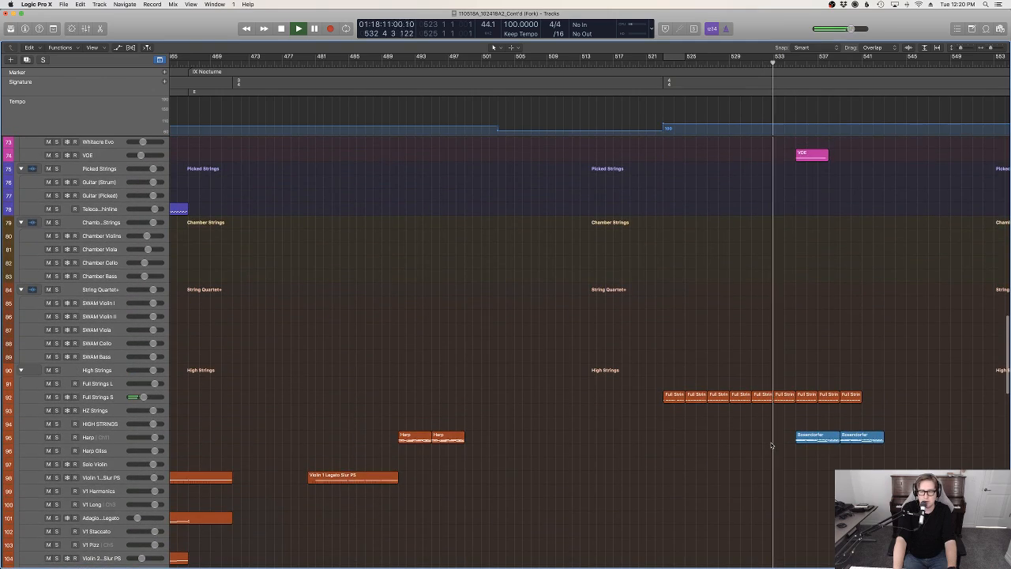
{"action": "scroll", "coordinate": [772, 446], "scroll_direction": "up", "scroll_amount": 8}
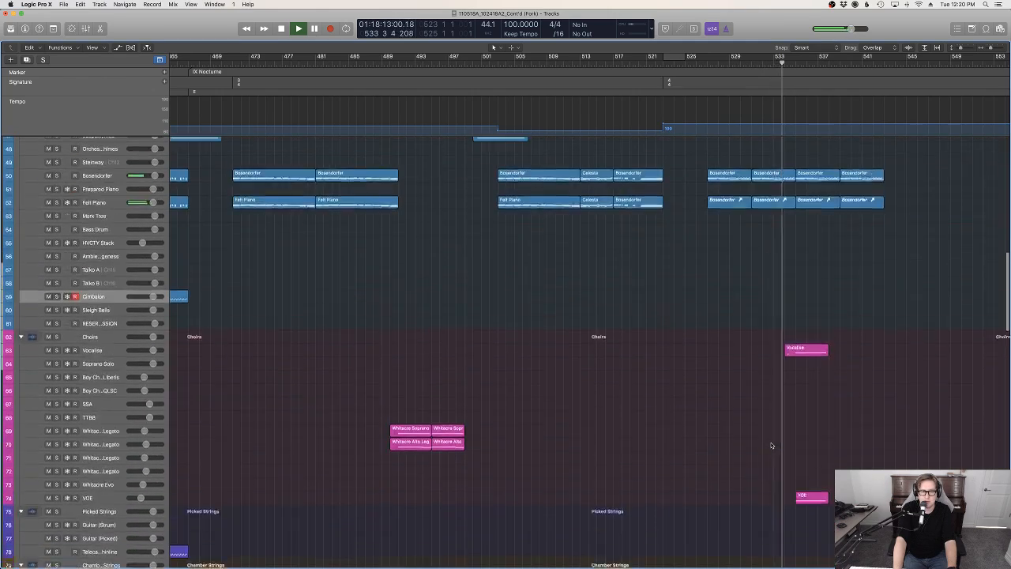
Listen to the choir and harp entries up to bar 541, comparing where the piano and string regions end, and stop playback
{"action": "scroll", "coordinate": [772, 446], "scroll_direction": "up", "scroll_amount": 2}
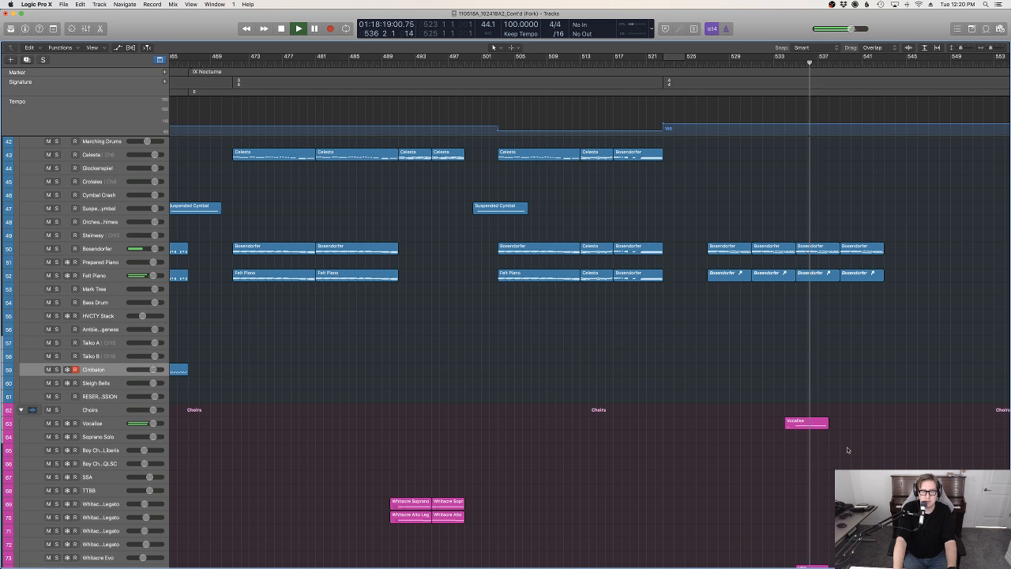
{"action": "scroll", "coordinate": [849, 451], "scroll_direction": "down", "scroll_amount": 8}
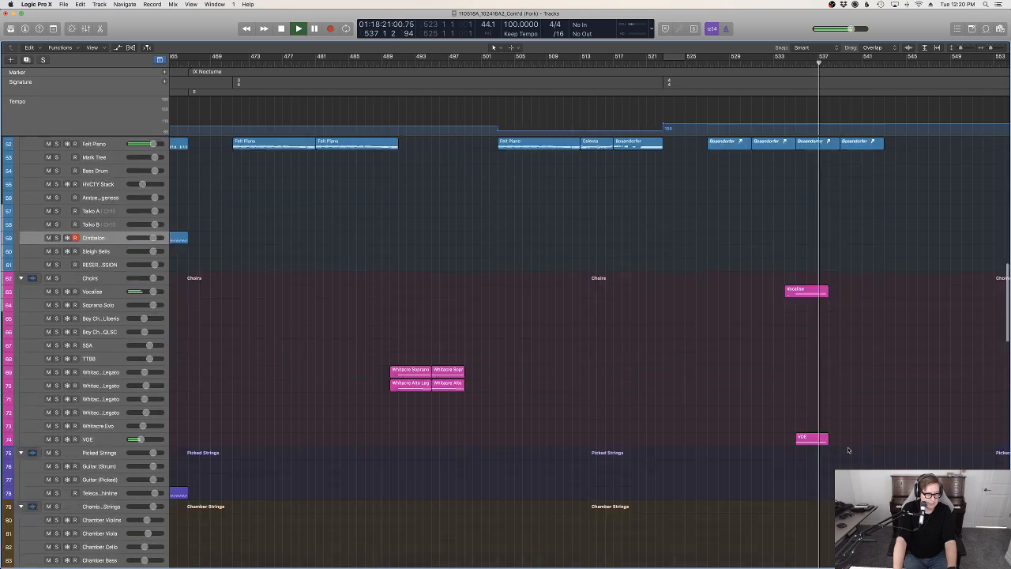
{"action": "scroll", "coordinate": [848, 450], "scroll_direction": "down", "scroll_amount": 10}
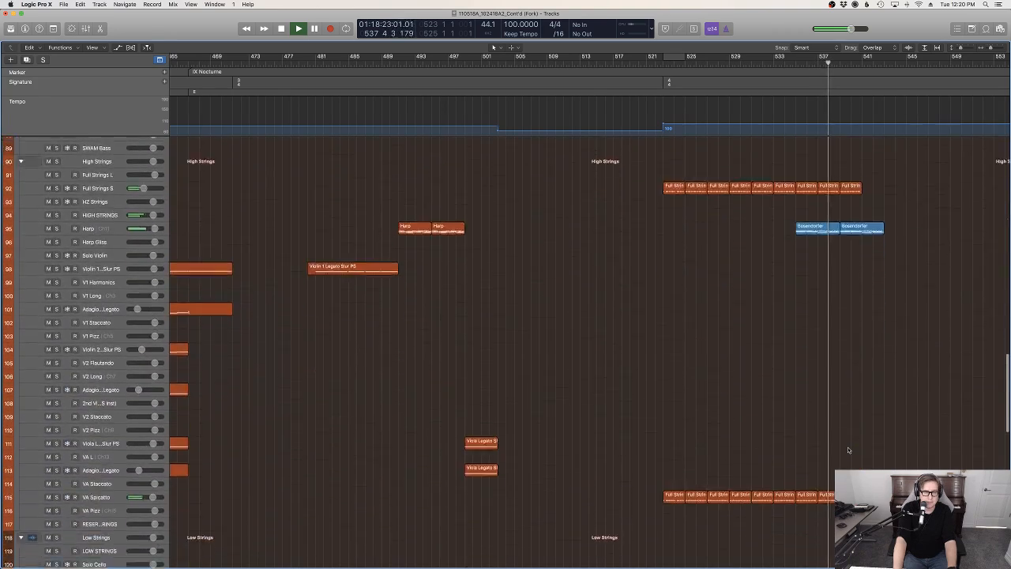
{"action": "scroll", "coordinate": [848, 450], "scroll_direction": "up", "scroll_amount": 15}
{"action": "scroll", "coordinate": [849, 451], "scroll_direction": "down", "scroll_amount": 10}
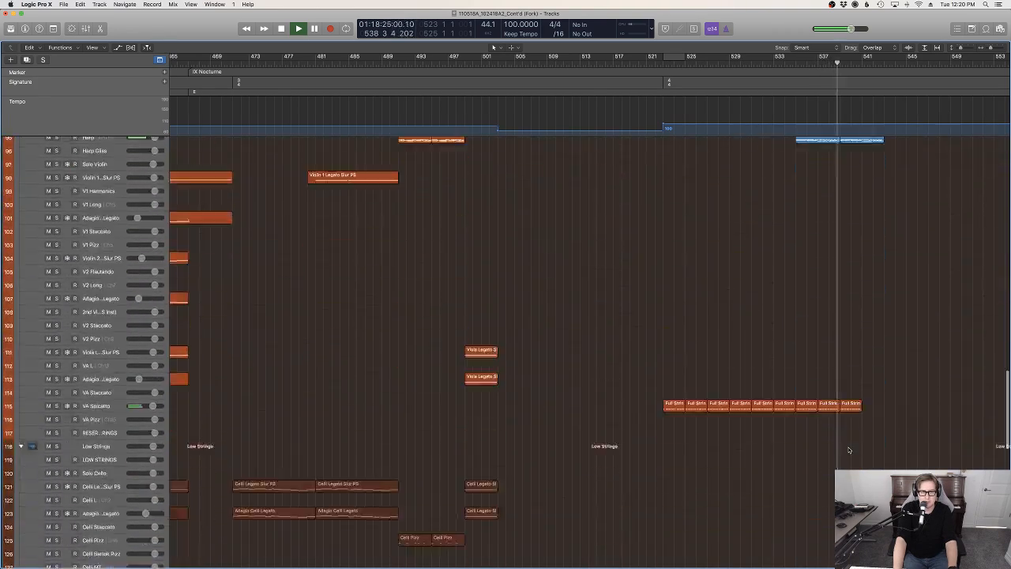
{"action": "scroll", "coordinate": [848, 450], "scroll_direction": "up", "scroll_amount": 10}
{"action": "scroll", "coordinate": [849, 450], "scroll_direction": "up", "scroll_amount": 4}
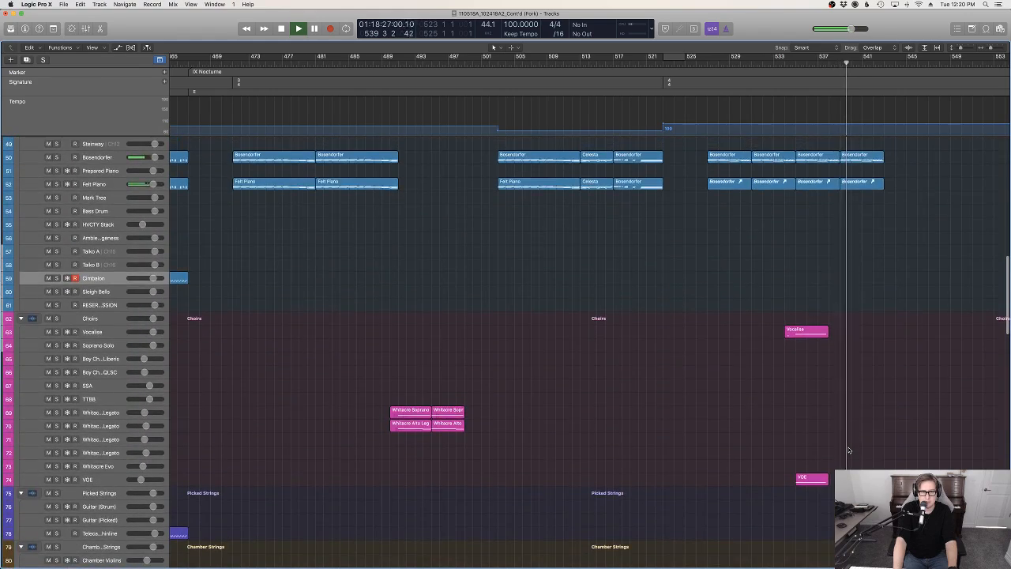
{"action": "scroll", "coordinate": [849, 450], "scroll_direction": "down", "scroll_amount": 12}
{"action": "scroll", "coordinate": [848, 451], "scroll_direction": "down", "scroll_amount": 3}
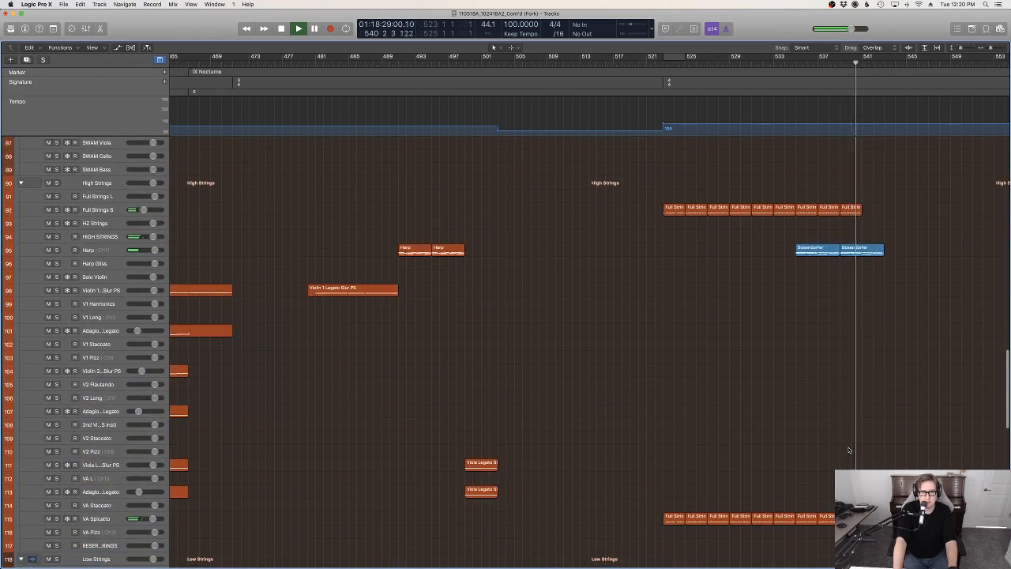
{"action": "scroll", "coordinate": [854, 445], "scroll_direction": "up", "scroll_amount": 15}
{"action": "scroll", "coordinate": [859, 440], "scroll_direction": "up", "scroll_amount": 1}
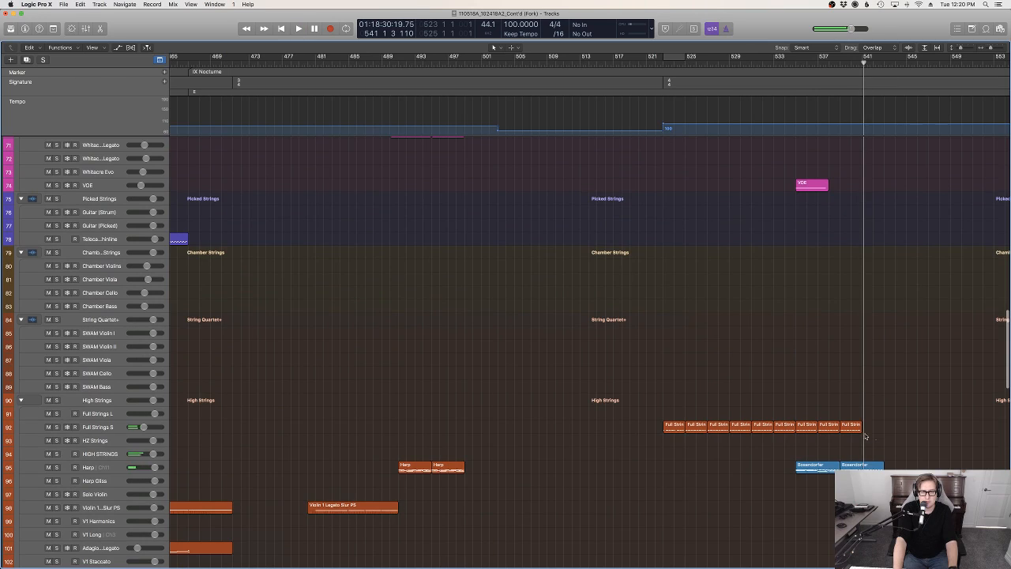
Copy the last Full Strings S, VA Spiccato and Analog Strings 1 and 2 ostinato regions to bar 541
{"action": "scroll", "coordinate": [865, 436], "scroll_direction": "down", "scroll_amount": 15}
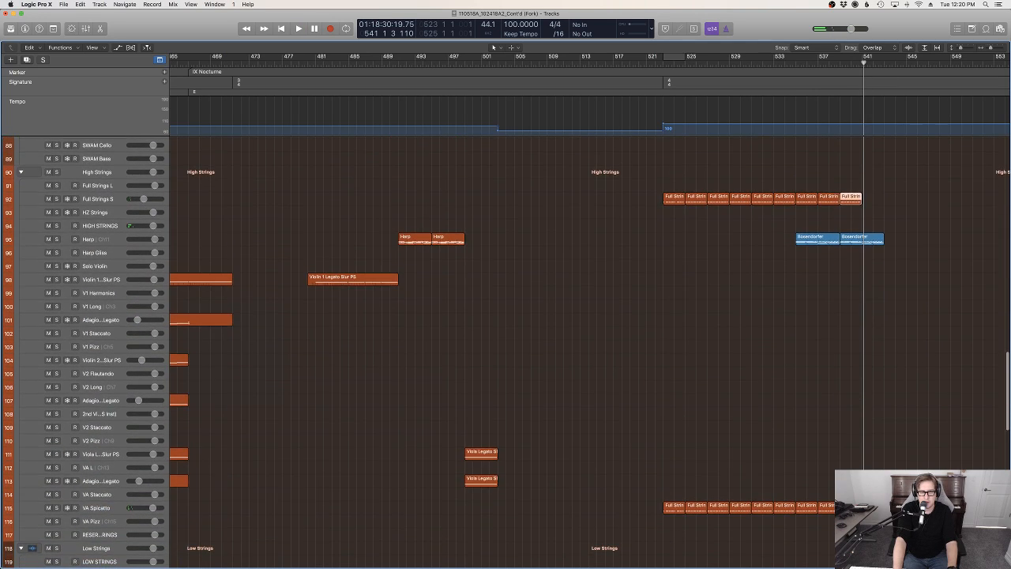
{"action": "scroll", "coordinate": [865, 436], "scroll_direction": "down", "scroll_amount": 20}
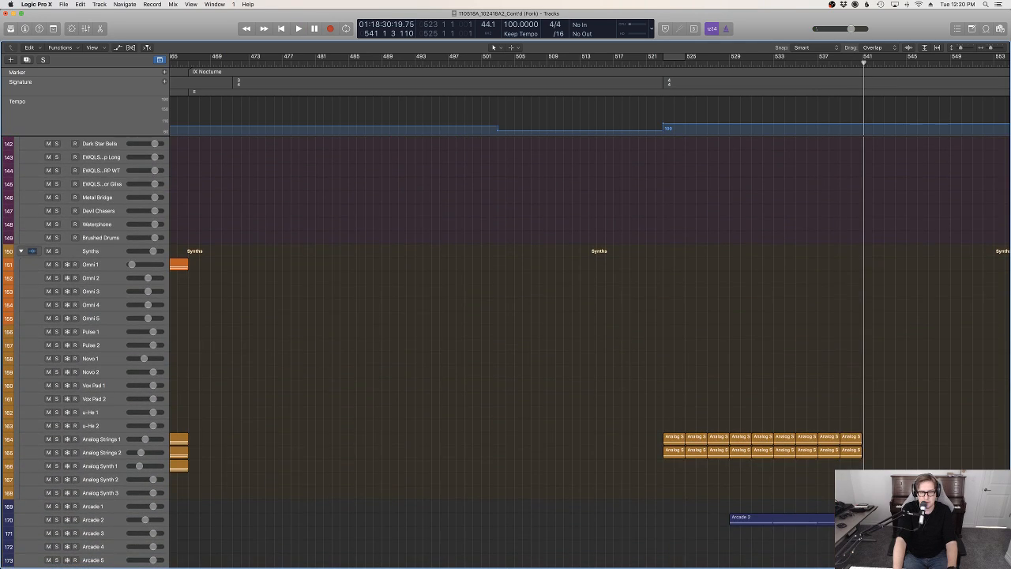
{"action": "scroll", "coordinate": [855, 442], "scroll_direction": "up", "scroll_amount": 20}
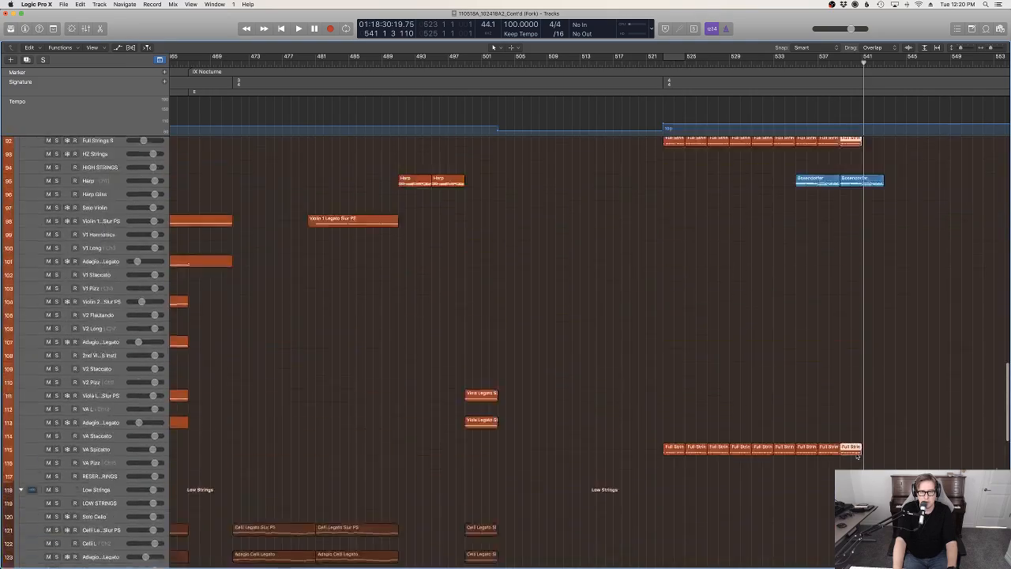
{"action": "scroll", "coordinate": [857, 456], "scroll_direction": "up", "scroll_amount": 10}
{"action": "scroll", "coordinate": [855, 455], "scroll_direction": "down", "scroll_amount": 8}
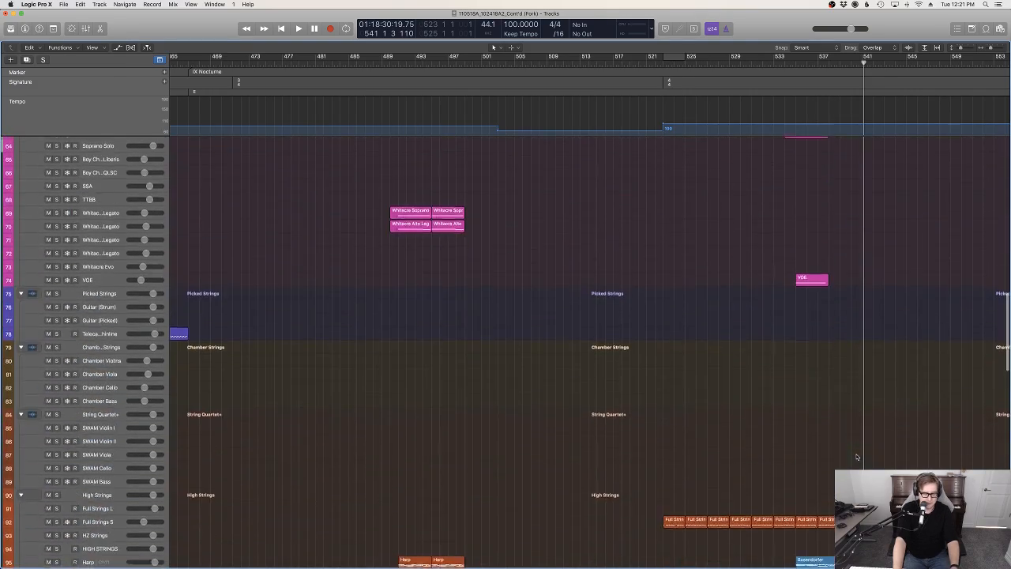
{"action": "scroll", "coordinate": [854, 453], "scroll_direction": "up", "scroll_amount": 3}
{"action": "scroll", "coordinate": [901, 278], "scroll_direction": "down", "scroll_amount": 12}
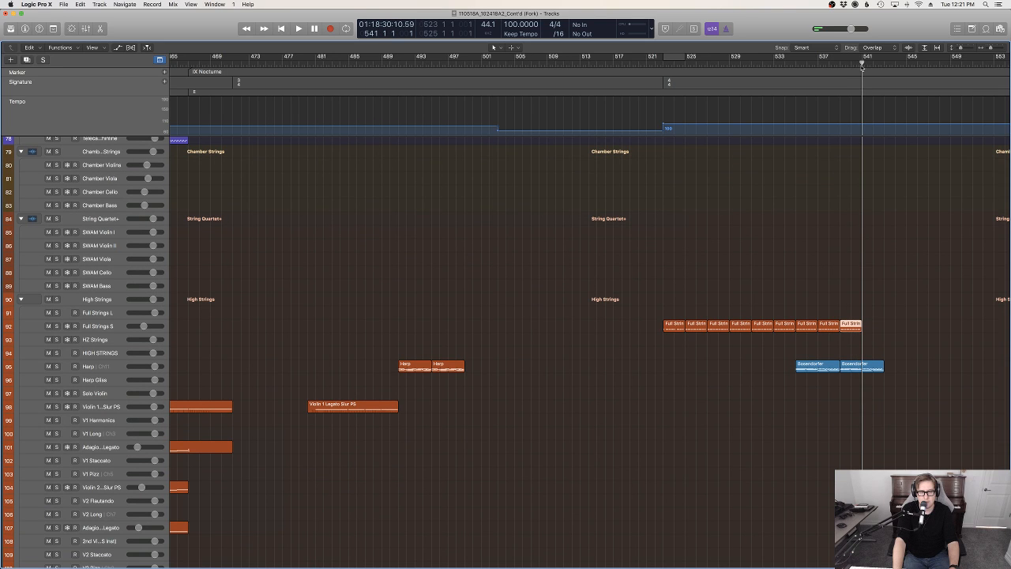
{"action": "key", "text": "super+v"}
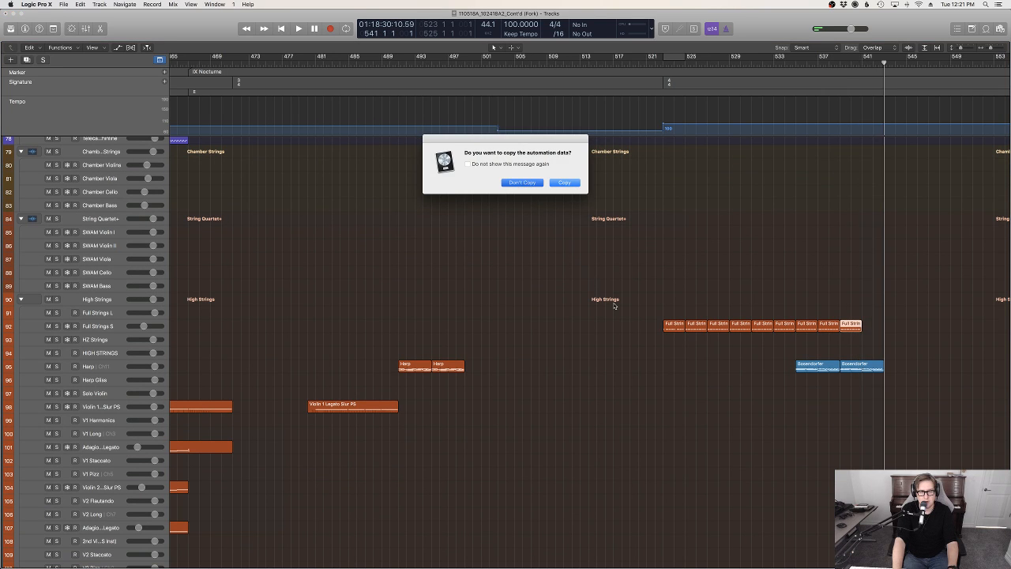
{"action": "key", "text": "Return"}
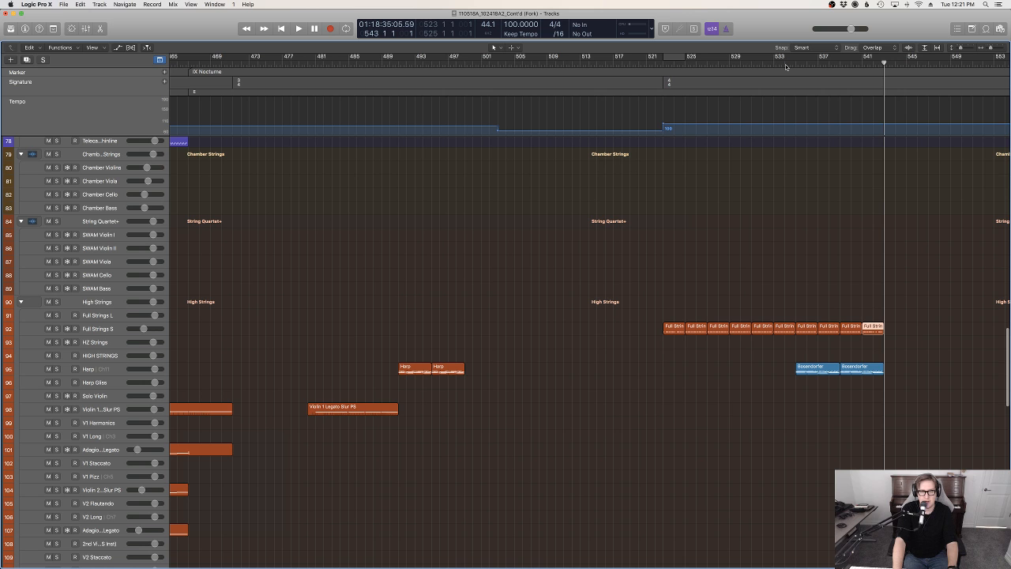
Replay the section from about bar 534 while reviewing the woodwind, brass and percussion tracks, and select percussion track 56
{"action": "left_click", "coordinate": [787, 65]}
{"action": "key", "text": "space"}
{"action": "scroll", "coordinate": [759, 154], "scroll_direction": "up", "scroll_amount": 1}
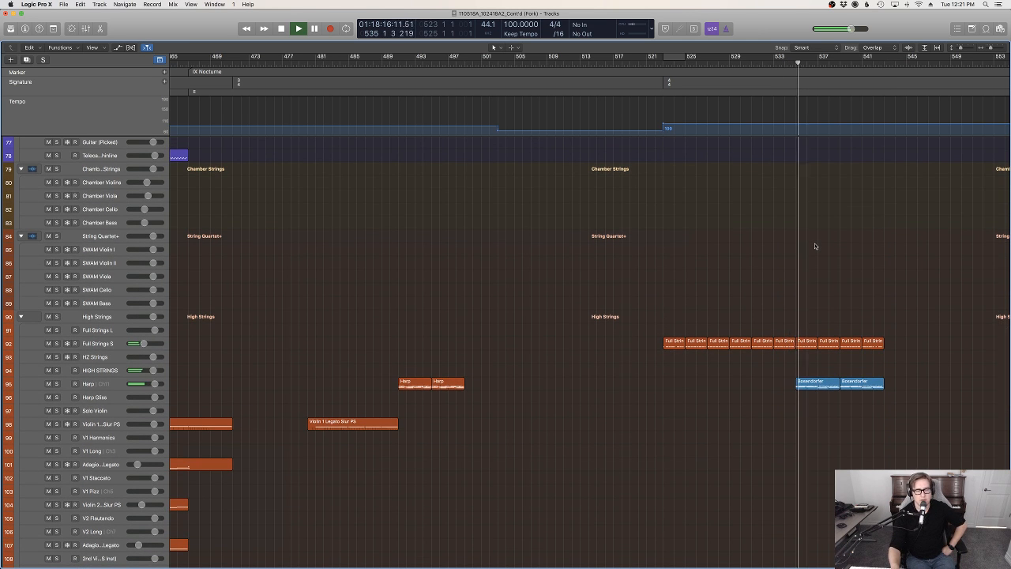
{"action": "scroll", "coordinate": [815, 244], "scroll_direction": "up", "scroll_amount": 3}
{"action": "scroll", "coordinate": [820, 260], "scroll_direction": "up", "scroll_amount": 15}
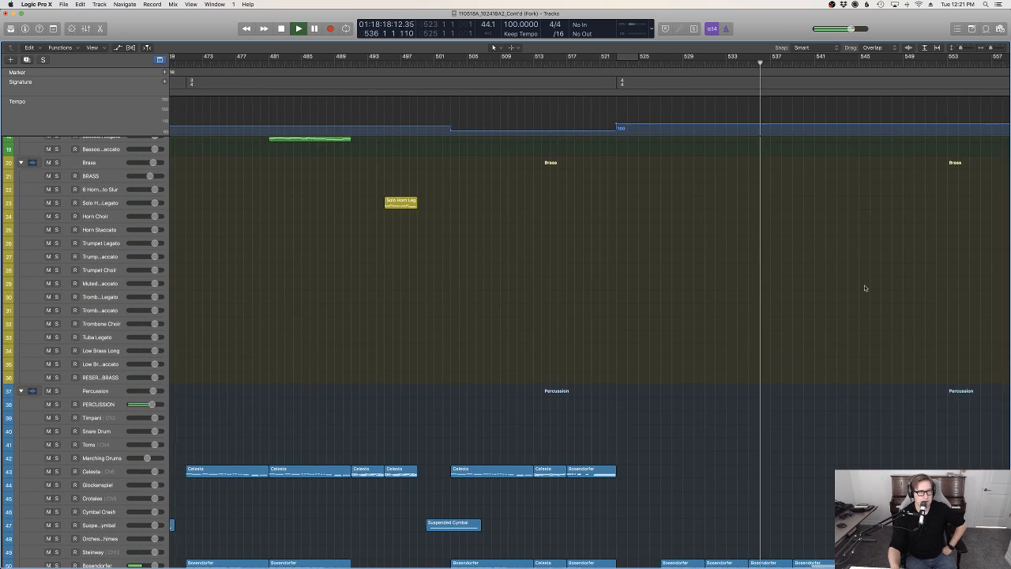
{"action": "scroll", "coordinate": [645, 280], "scroll_direction": "right", "scroll_amount": 3}
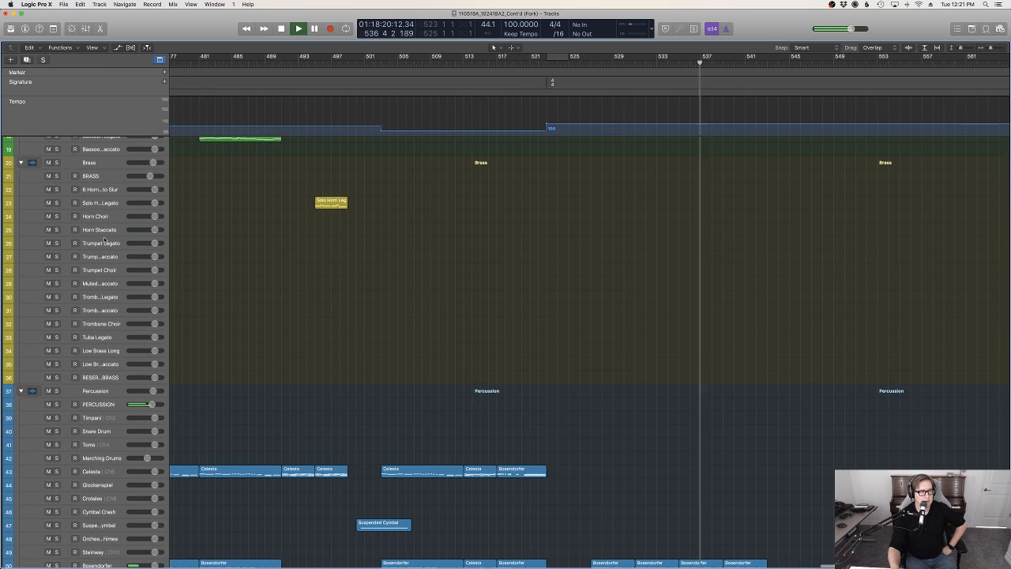
{"action": "scroll", "coordinate": [478, 349], "scroll_direction": "down", "scroll_amount": 10}
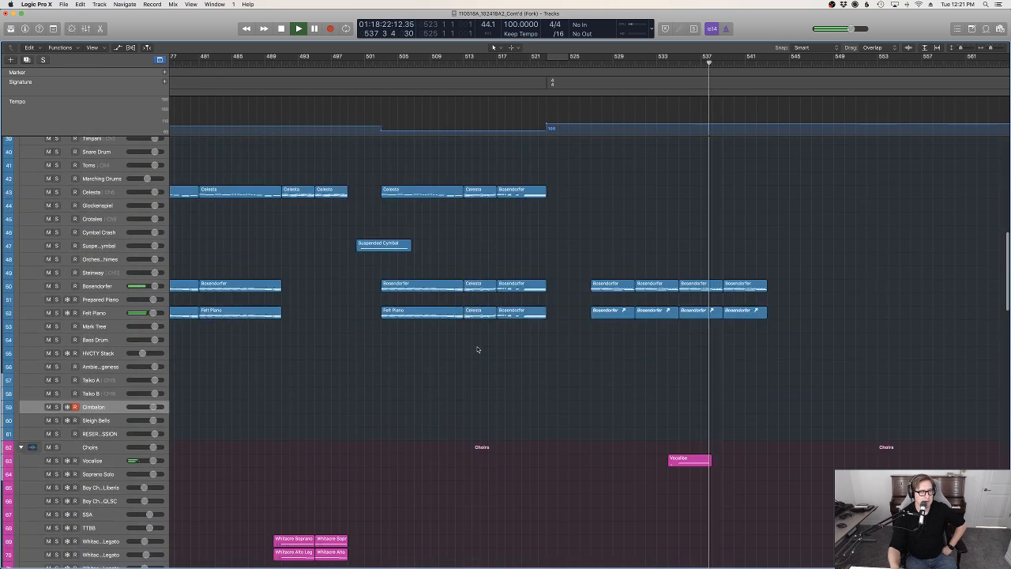
{"action": "left_click", "coordinate": [107, 367]}
{"action": "scroll", "coordinate": [655, 408], "scroll_direction": "up", "scroll_amount": 10}
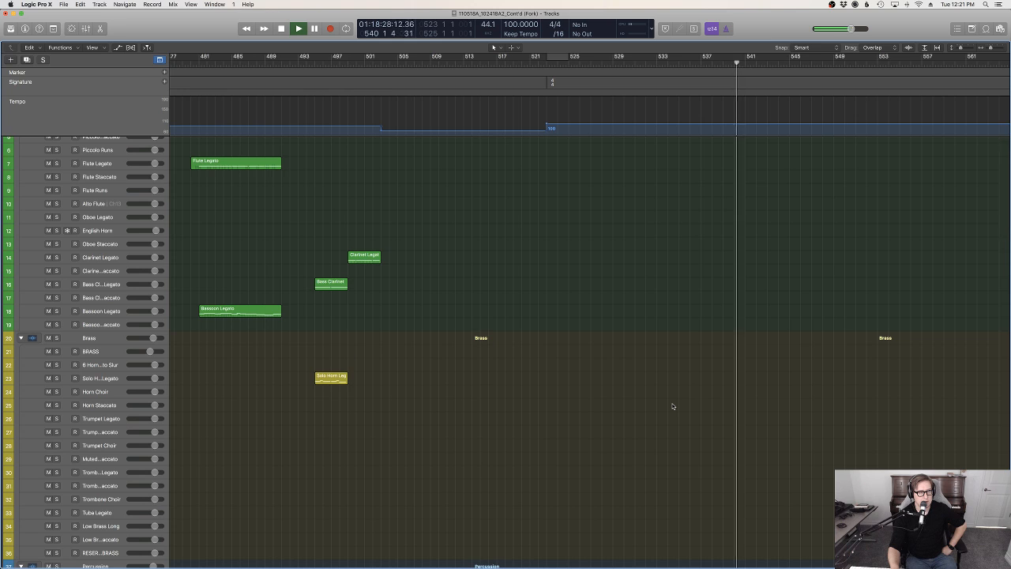
{"action": "scroll", "coordinate": [672, 406], "scroll_direction": "down", "scroll_amount": 14}
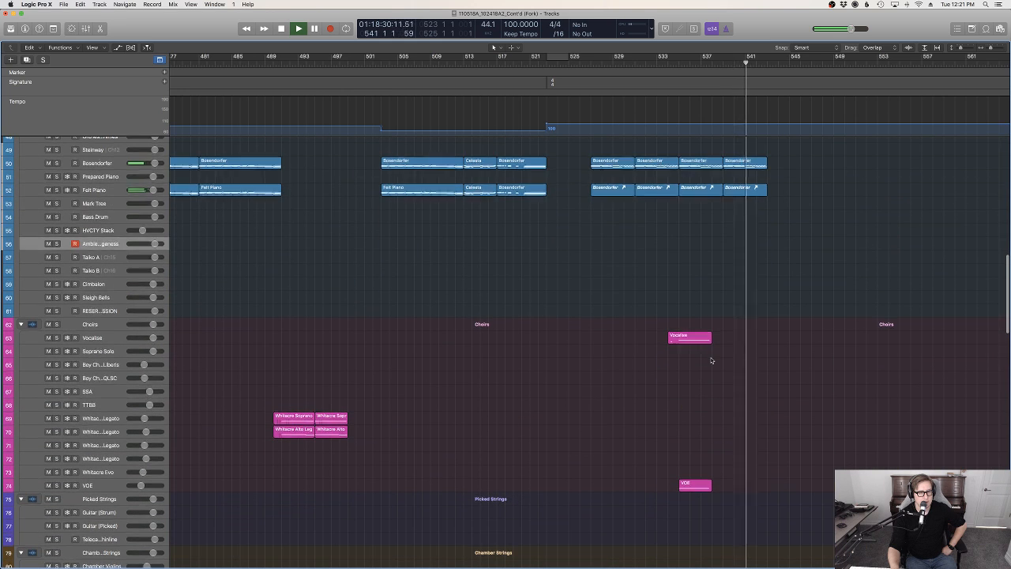
Copy the last two ostinato regions on Full Strings S, VA Spiccato and Analog Strings 1 and 2 to bar 543, without automation data
{"action": "scroll", "coordinate": [712, 356], "scroll_direction": "down", "scroll_amount": 12}
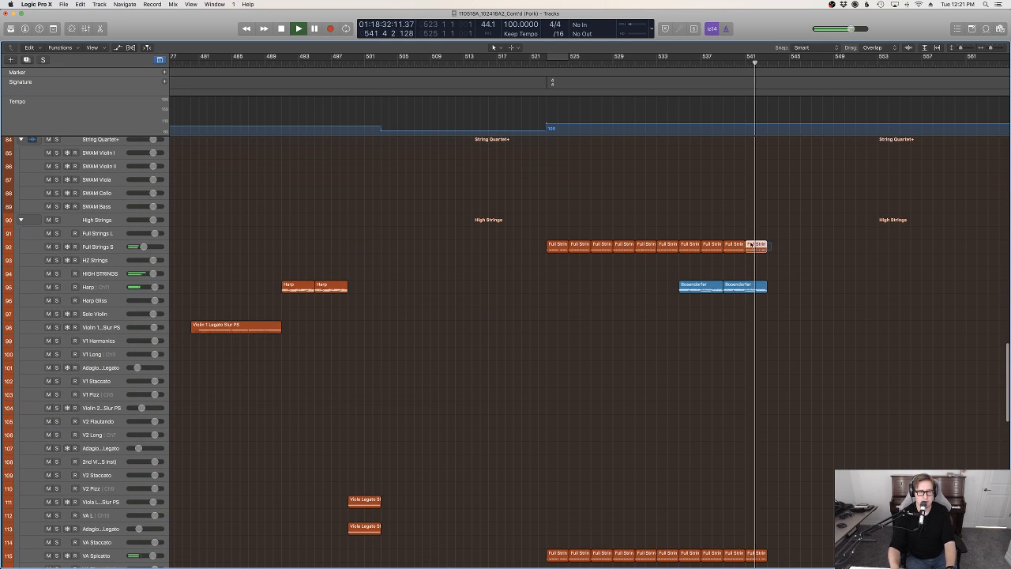
{"action": "scroll", "coordinate": [778, 316], "scroll_direction": "down", "scroll_amount": 5}
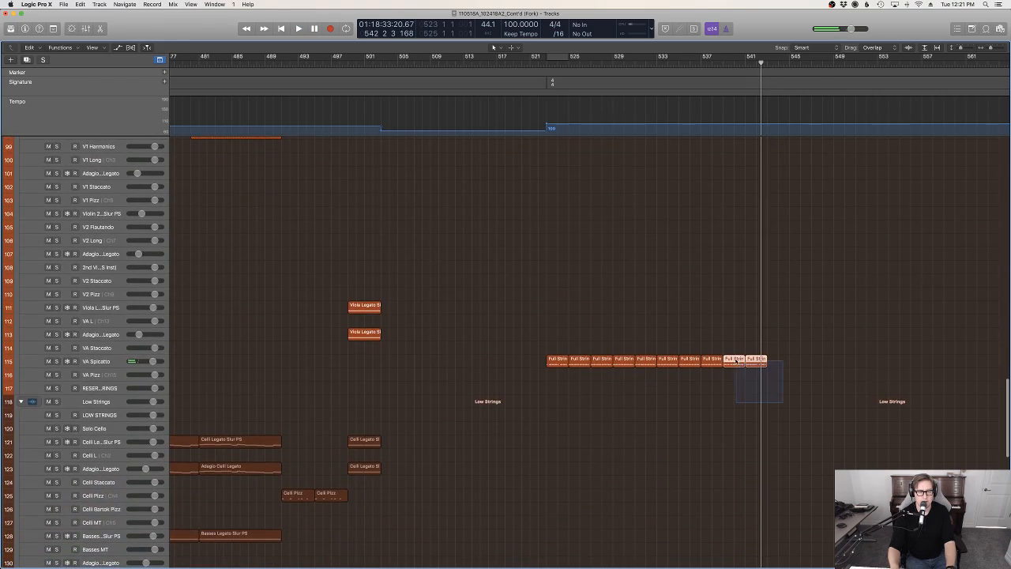
{"action": "scroll", "coordinate": [747, 395], "scroll_direction": "down", "scroll_amount": 15}
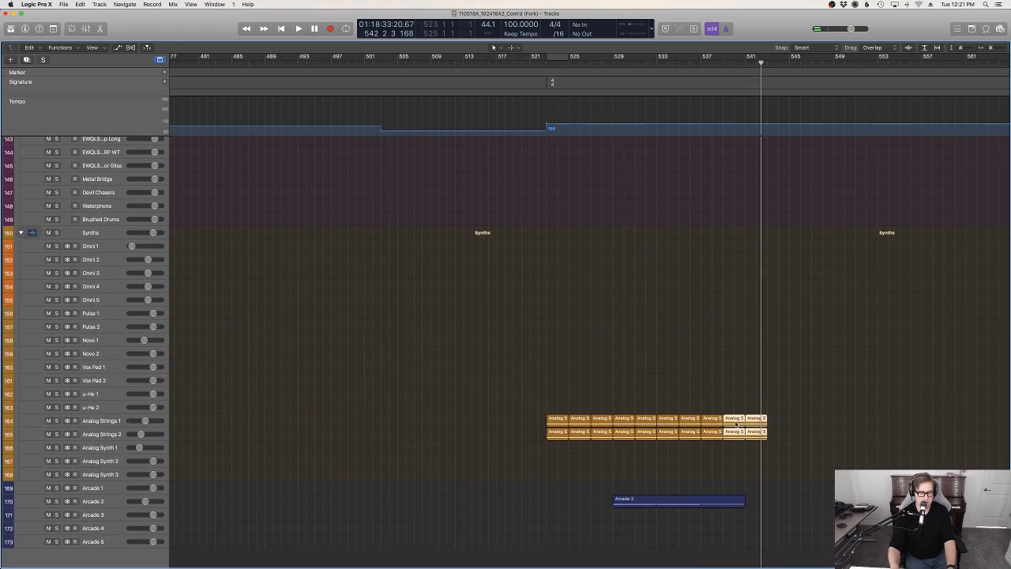
{"action": "scroll", "coordinate": [743, 419], "scroll_direction": "up", "scroll_amount": 20}
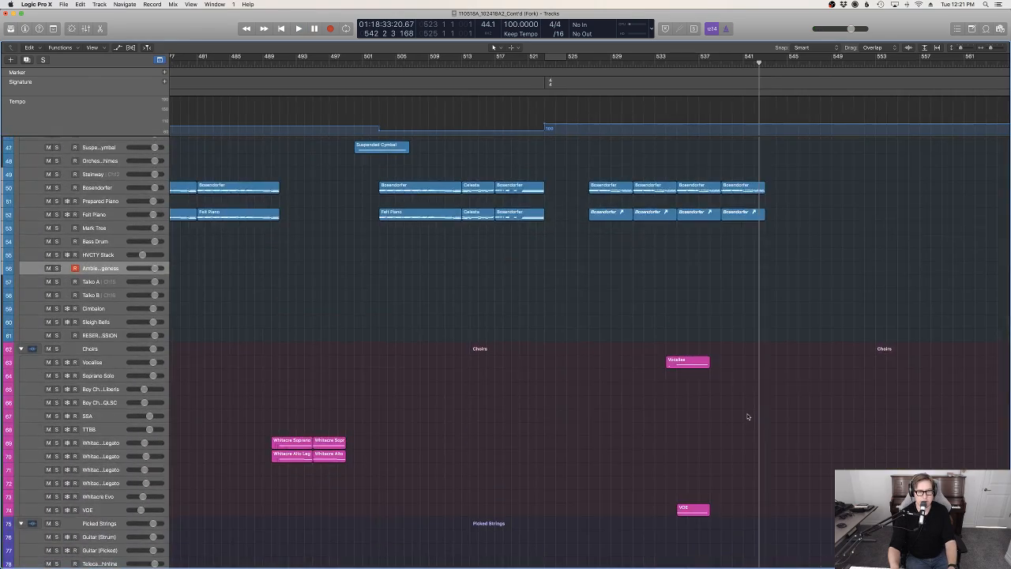
{"action": "scroll", "coordinate": [799, 217], "scroll_direction": "up", "scroll_amount": 10}
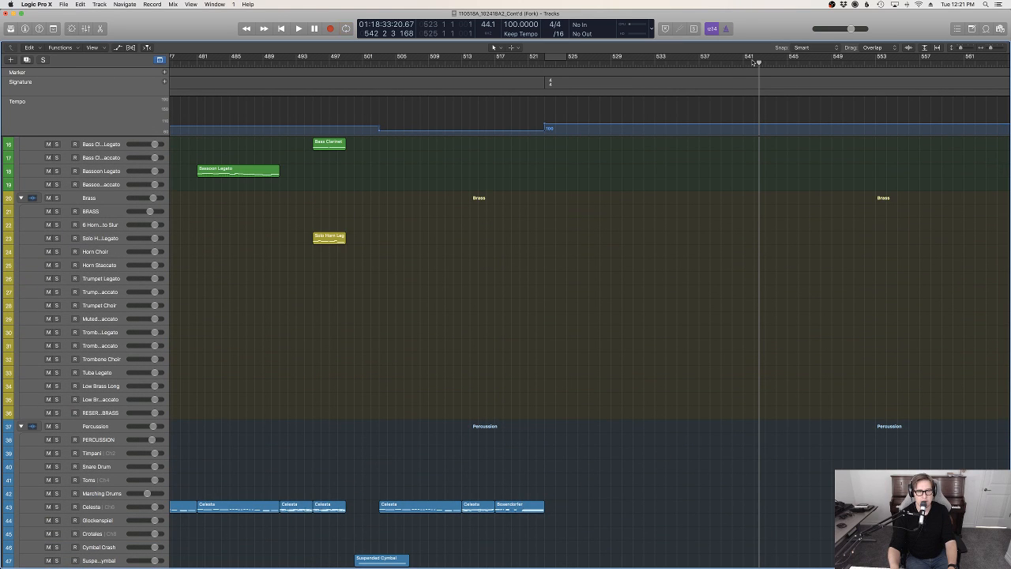
{"action": "scroll", "coordinate": [790, 316], "scroll_direction": "down", "scroll_amount": 7}
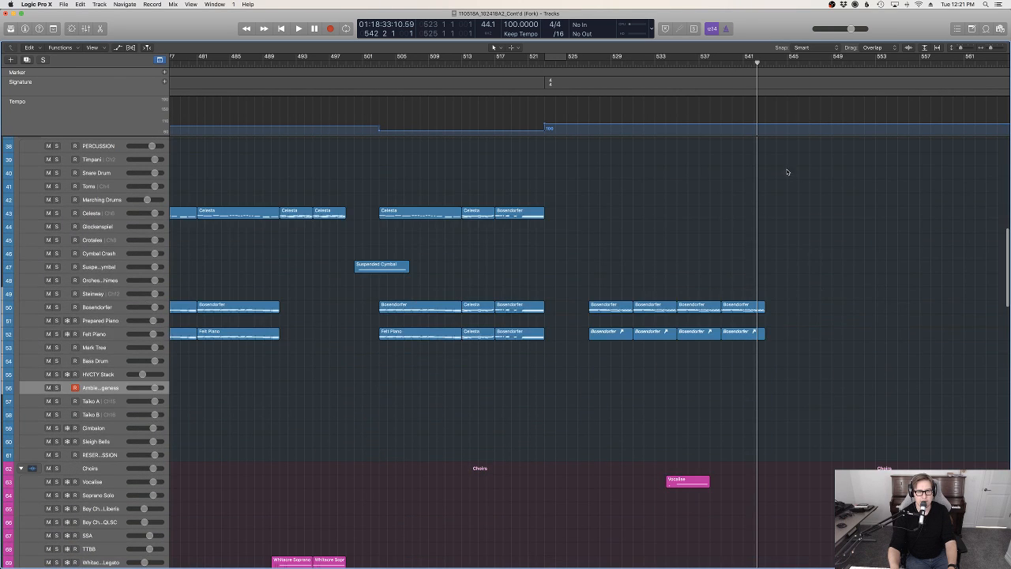
{"action": "left_click_drag", "start_coordinate": [757, 67], "coordinate": [765, 62]}
{"action": "key", "text": "super+v"}
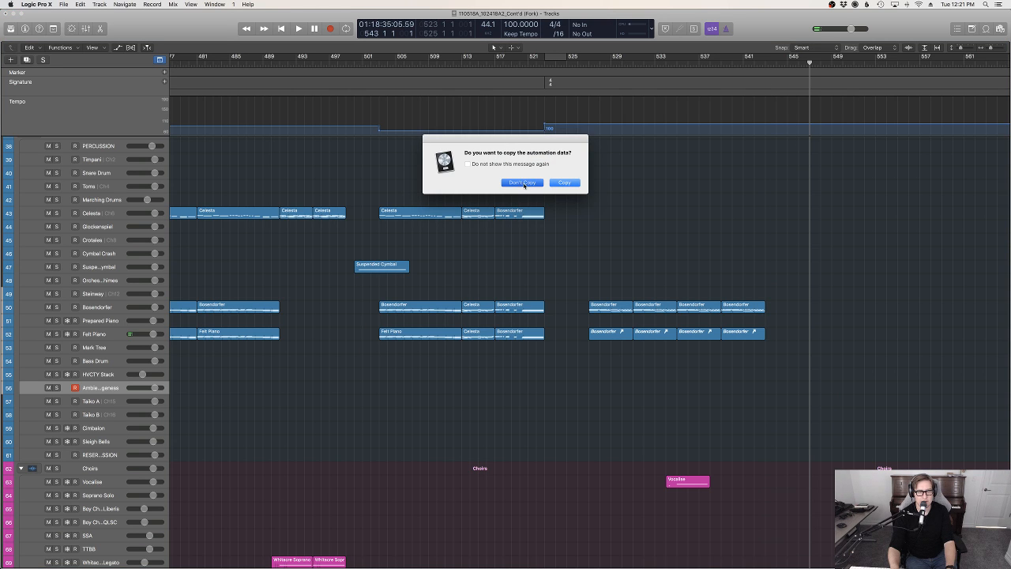
{"action": "left_click", "coordinate": [523, 182]}
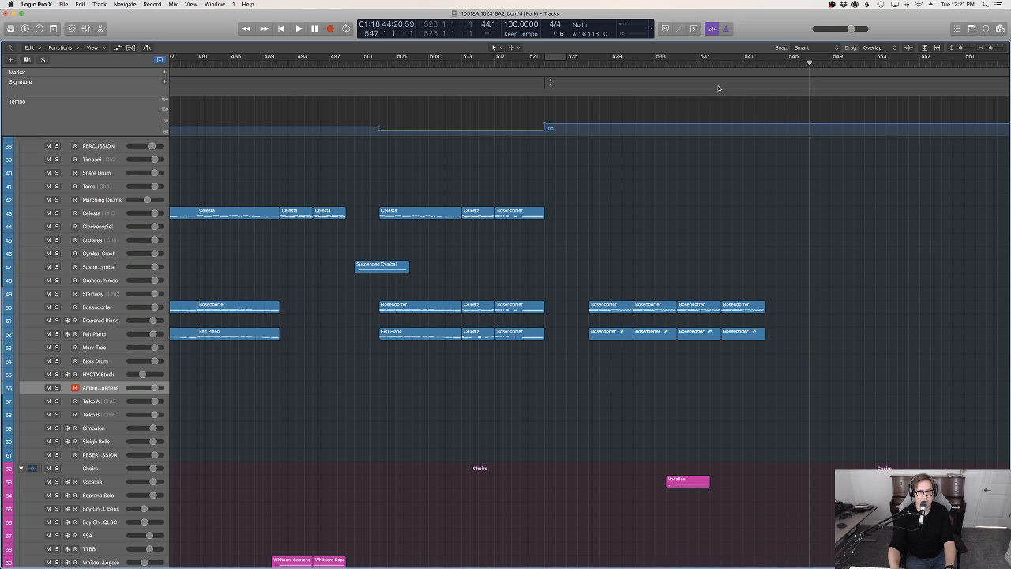
Play the section from about bar 538 while reviewing the percussion and choir tracks, and select the Bosendorfer piano track
{"action": "scroll", "coordinate": [711, 62], "scroll_direction": "down", "scroll_amount": 10}
{"action": "left_click", "coordinate": [708, 63]}
{"action": "key", "text": "space"}
{"action": "scroll", "coordinate": [779, 328], "scroll_direction": "up", "scroll_amount": 10}
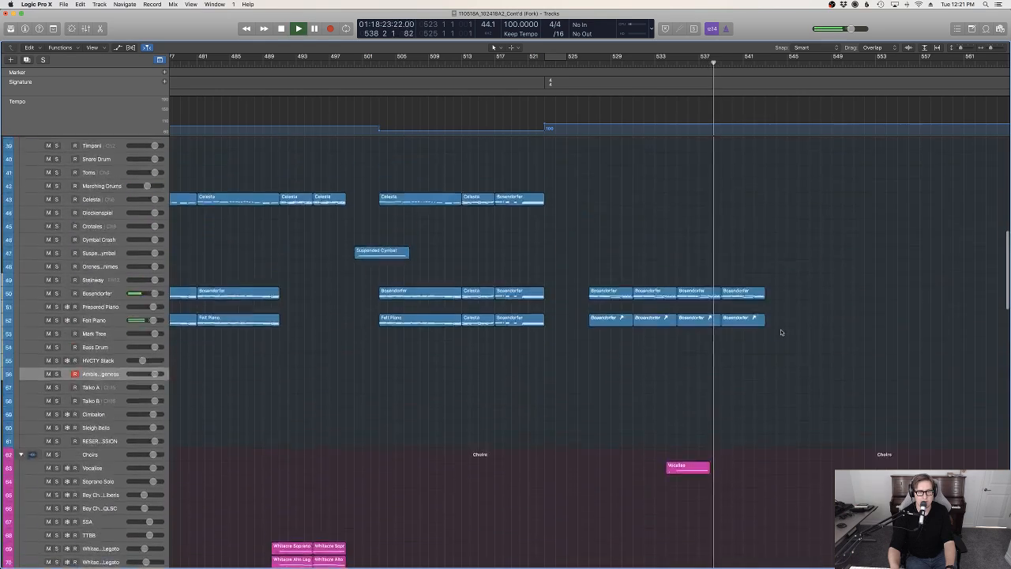
{"action": "scroll", "coordinate": [782, 332], "scroll_direction": "up", "scroll_amount": 10}
{"action": "scroll", "coordinate": [781, 332], "scroll_direction": "down", "scroll_amount": 15}
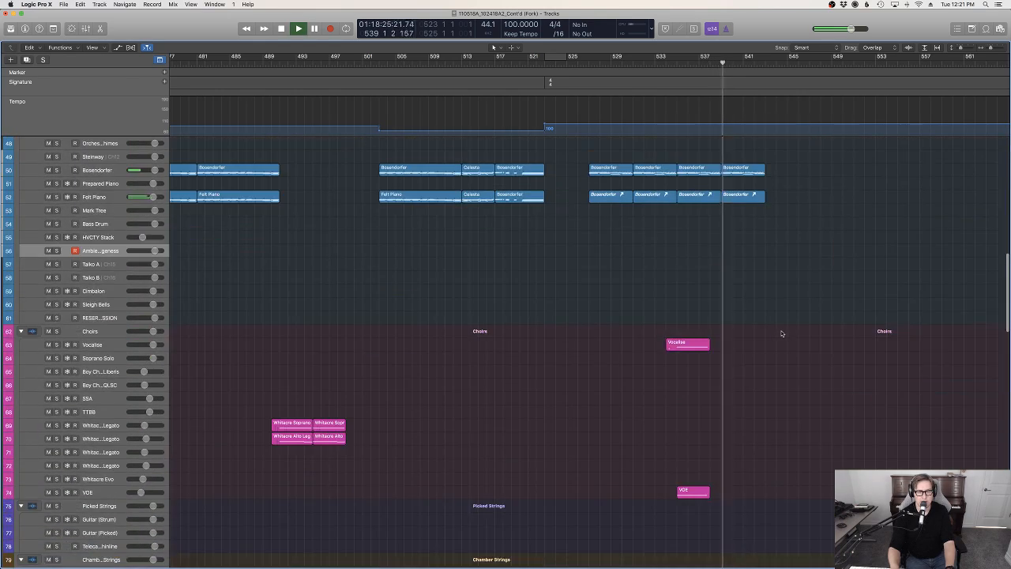
{"action": "scroll", "coordinate": [781, 332], "scroll_direction": "up", "scroll_amount": 3}
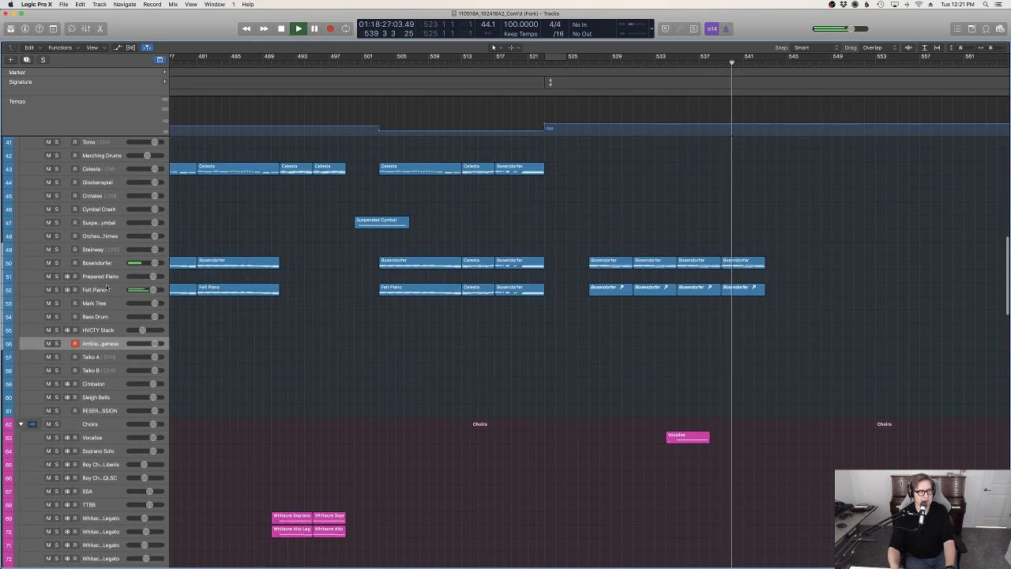
{"action": "left_click", "coordinate": [99, 265]}
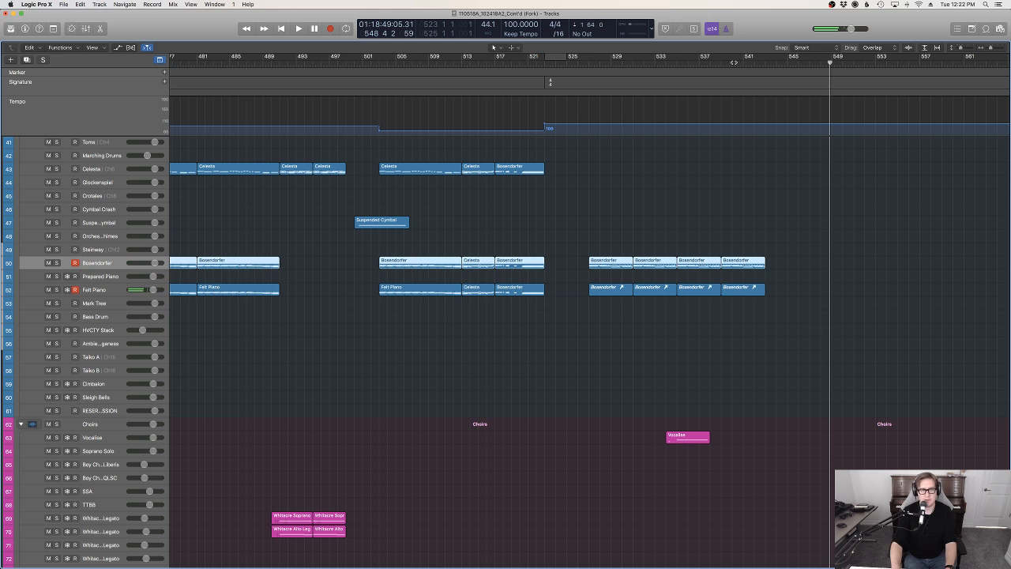
Listen past the end of the piano regions, then replay from about bar 540 to 544 while reviewing the choir and string tracks
{"action": "key", "text": "space"}
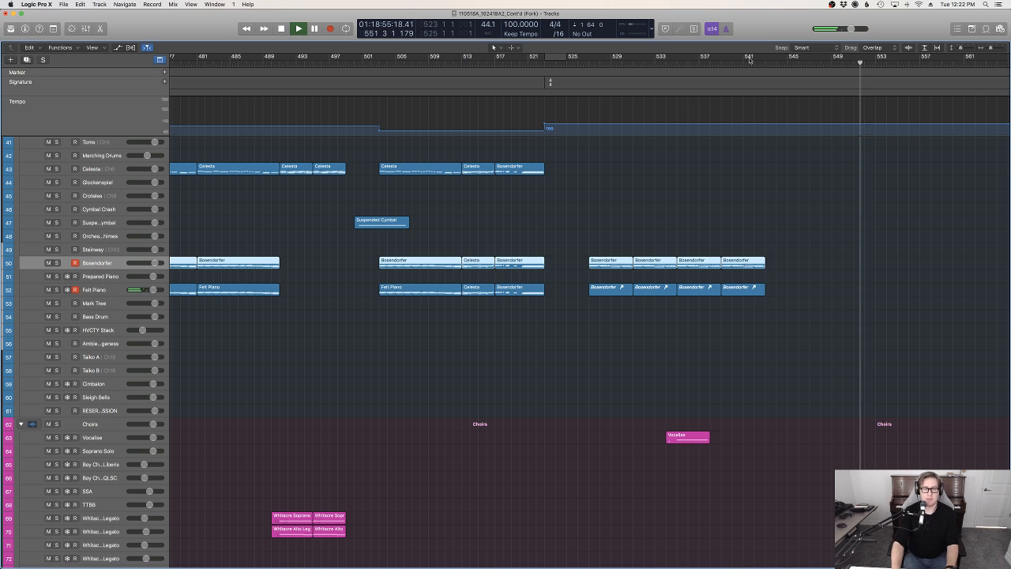
{"action": "key", "text": "space"}
{"action": "scroll", "coordinate": [811, 187], "scroll_direction": "down", "scroll_amount": 10}
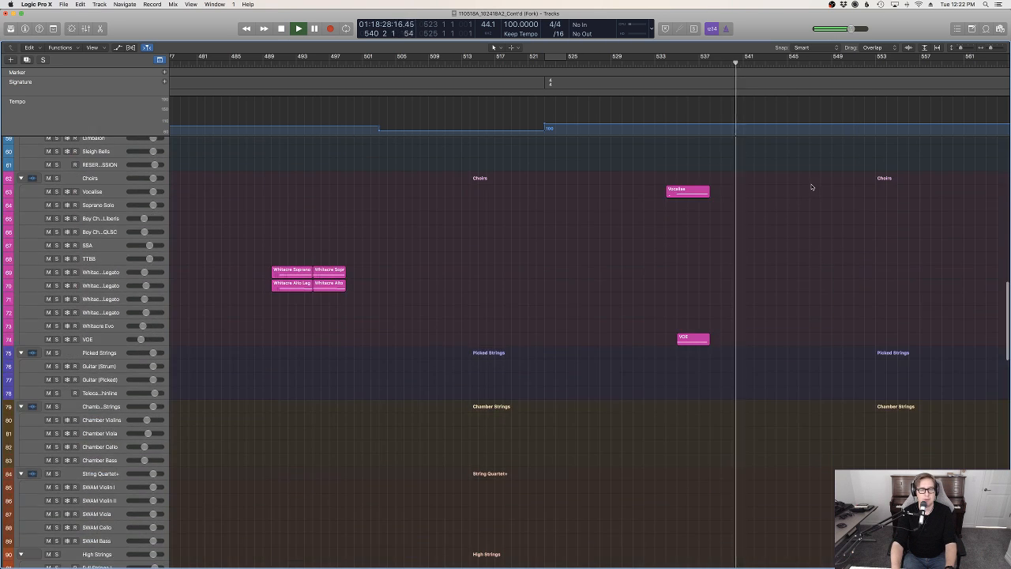
{"action": "scroll", "coordinate": [811, 185], "scroll_direction": "up", "scroll_amount": 3}
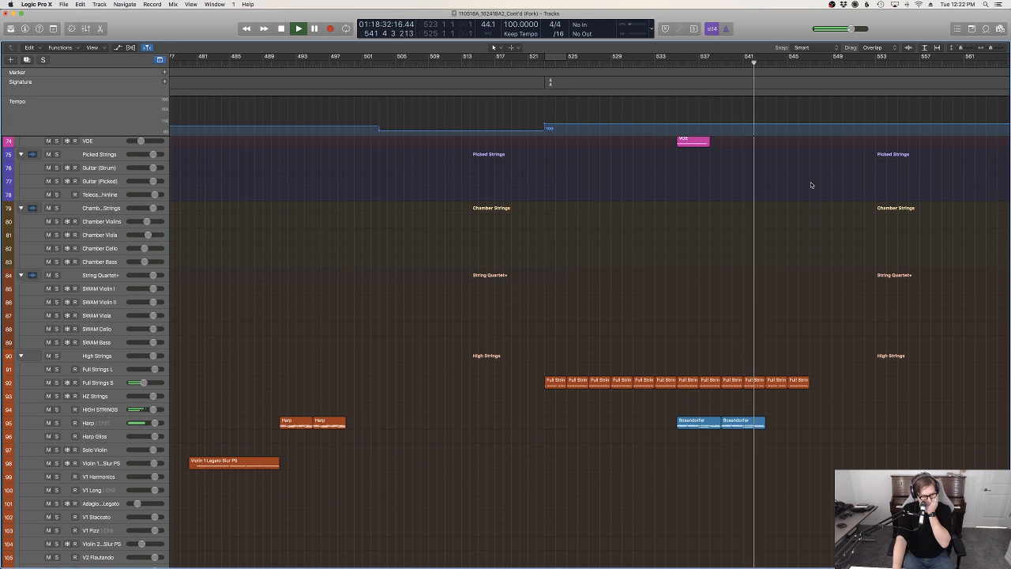
{"action": "scroll", "coordinate": [821, 186], "scroll_direction": "up", "scroll_amount": 6}
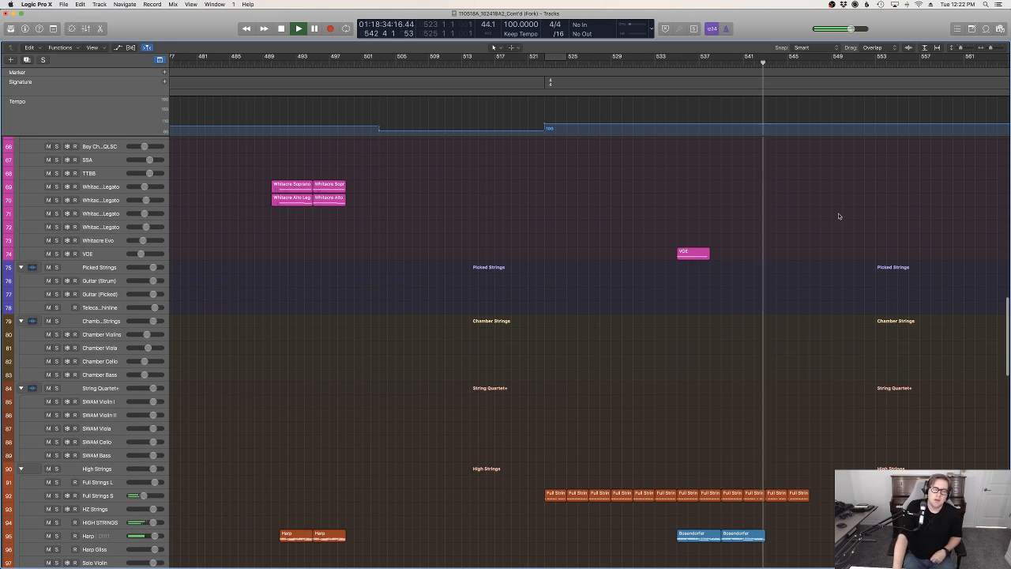
{"action": "scroll", "coordinate": [845, 213], "scroll_direction": "up", "scroll_amount": 20}
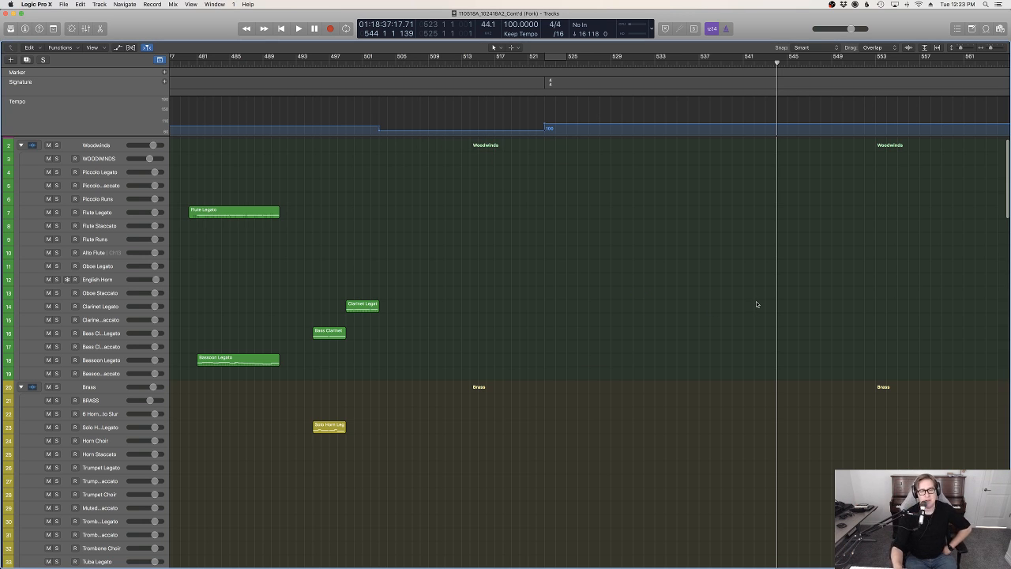
Compare the woodwind, percussion, picked string and high string regions of the new section with the earlier passages from about bar 393
{"action": "scroll", "coordinate": [862, 331], "scroll_direction": "down", "scroll_amount": 15}
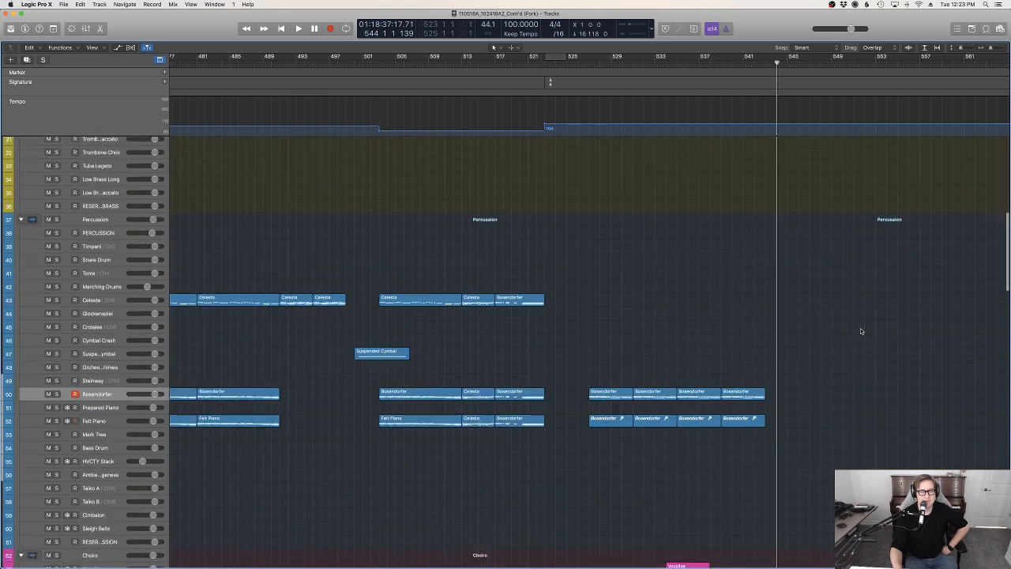
{"action": "scroll", "coordinate": [862, 331], "scroll_direction": "up", "scroll_amount": 15}
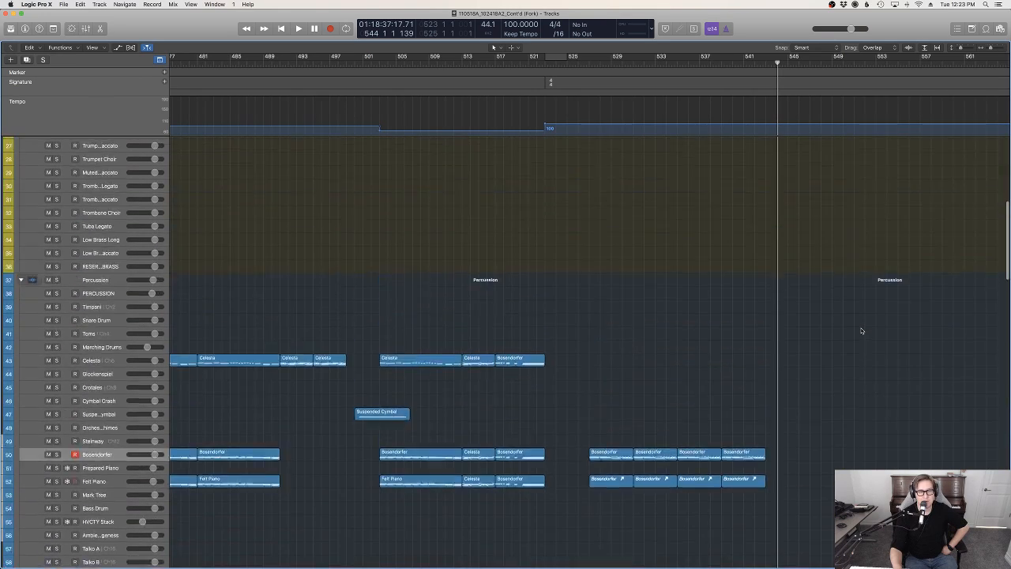
{"action": "scroll", "coordinate": [862, 331], "scroll_direction": "down", "scroll_amount": 12}
{"action": "scroll", "coordinate": [862, 331], "scroll_direction": "left", "scroll_amount": 10}
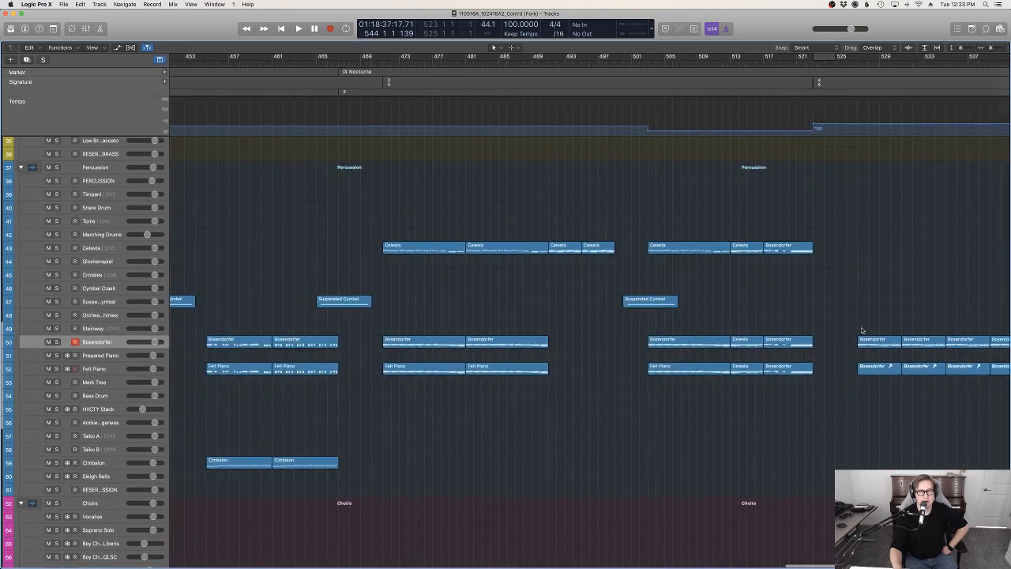
{"action": "scroll", "coordinate": [888, 327], "scroll_direction": "up", "scroll_amount": 12}
{"action": "scroll", "coordinate": [889, 331], "scroll_direction": "up", "scroll_amount": 4}
{"action": "scroll", "coordinate": [889, 332], "scroll_direction": "right", "scroll_amount": 7}
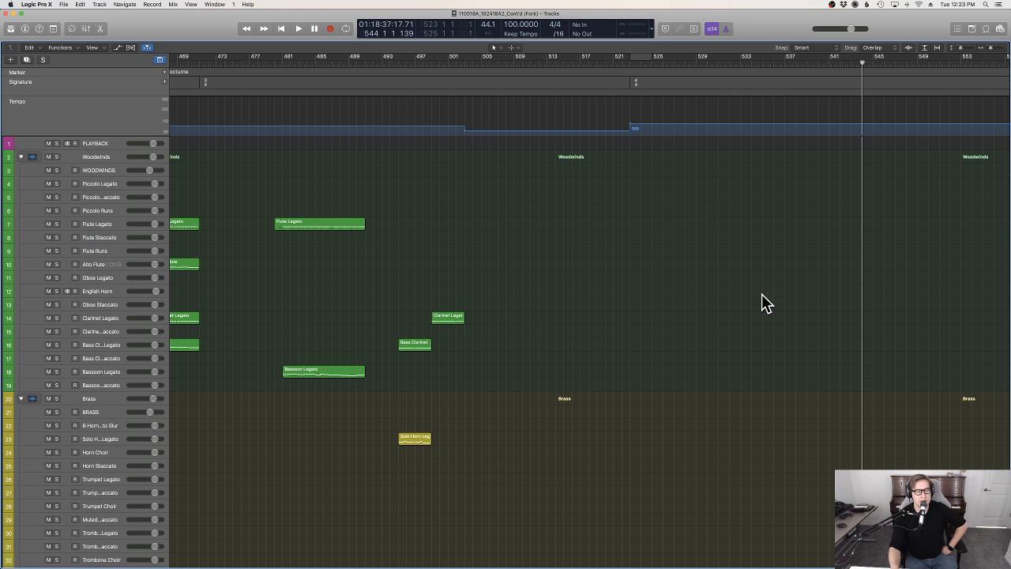
{"action": "scroll", "coordinate": [786, 308], "scroll_direction": "down", "scroll_amount": 20}
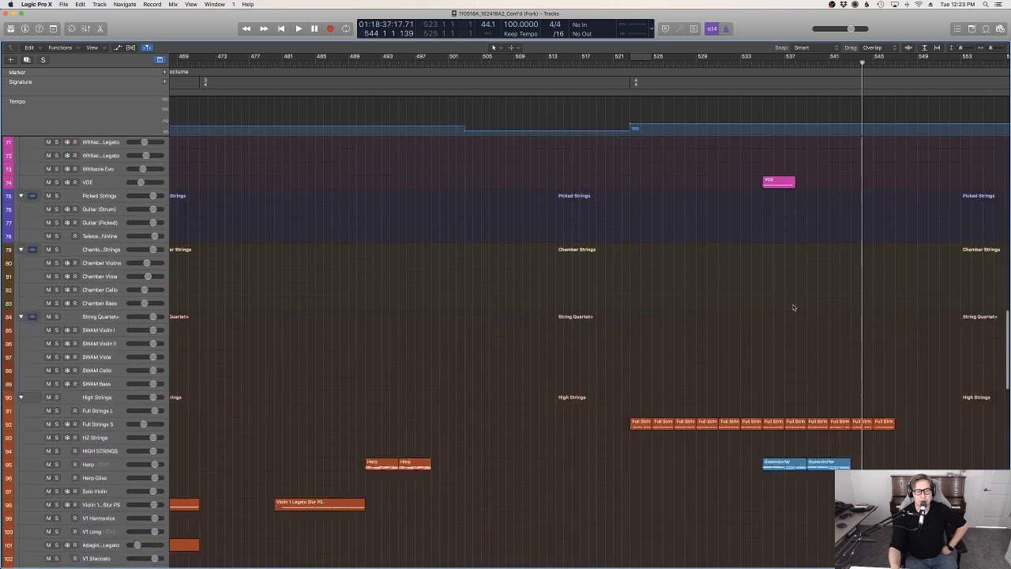
{"action": "scroll", "coordinate": [794, 307], "scroll_direction": "left", "scroll_amount": 20}
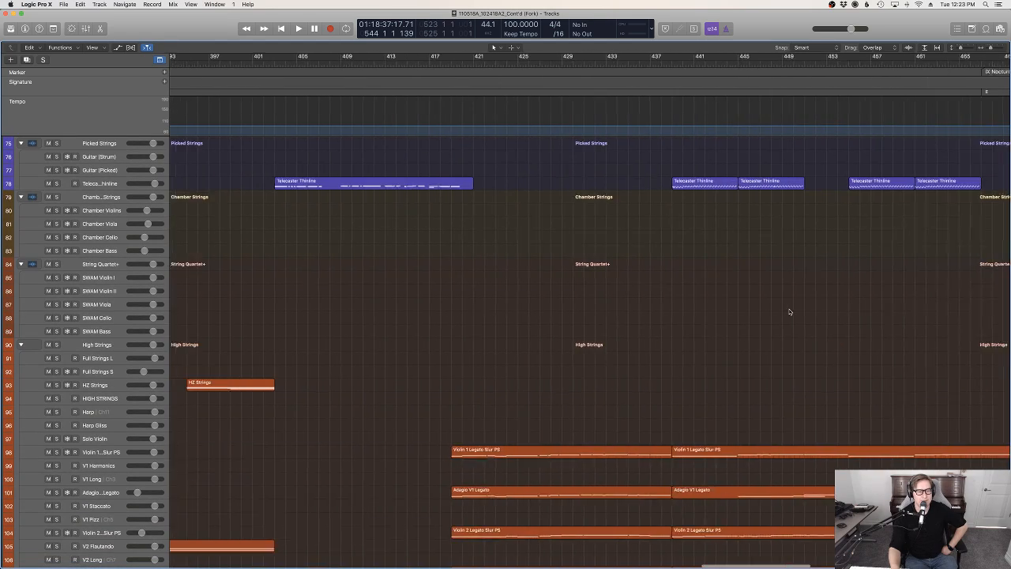
{"action": "scroll", "coordinate": [792, 309], "scroll_direction": "up", "scroll_amount": 20}
{"action": "scroll", "coordinate": [792, 308], "scroll_direction": "right", "scroll_amount": 20}
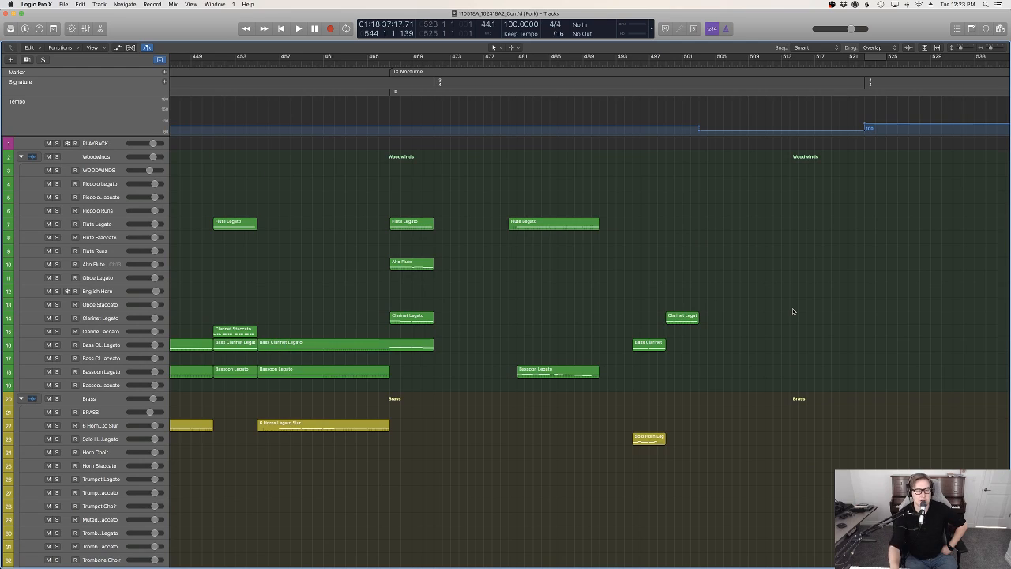
Examine the instrumentation of sections VII and VIII Ocean, from the brass and percussion tracks down to the choirs
{"action": "scroll", "coordinate": [629, 308], "scroll_direction": "left", "scroll_amount": 20}
{"action": "scroll", "coordinate": [629, 308], "scroll_direction": "down", "scroll_amount": 15}
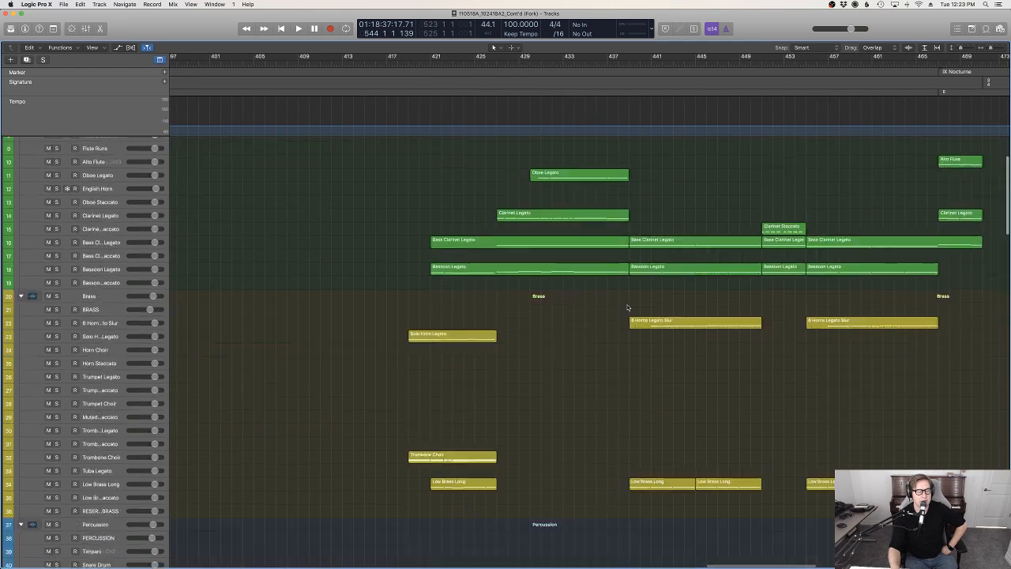
{"action": "scroll", "coordinate": [628, 307], "scroll_direction": "left", "scroll_amount": 20}
{"action": "scroll", "coordinate": [628, 307], "scroll_direction": "left", "scroll_amount": 7}
{"action": "scroll", "coordinate": [629, 307], "scroll_direction": "up", "scroll_amount": 10}
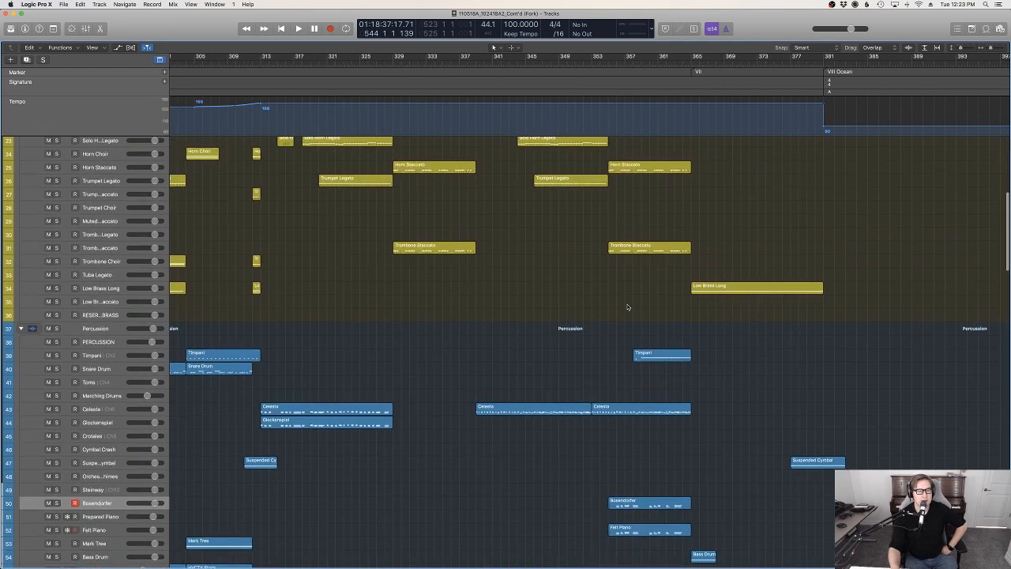
{"action": "scroll", "coordinate": [654, 310], "scroll_direction": "right", "scroll_amount": 11}
{"action": "scroll", "coordinate": [654, 311], "scroll_direction": "down", "scroll_amount": 20}
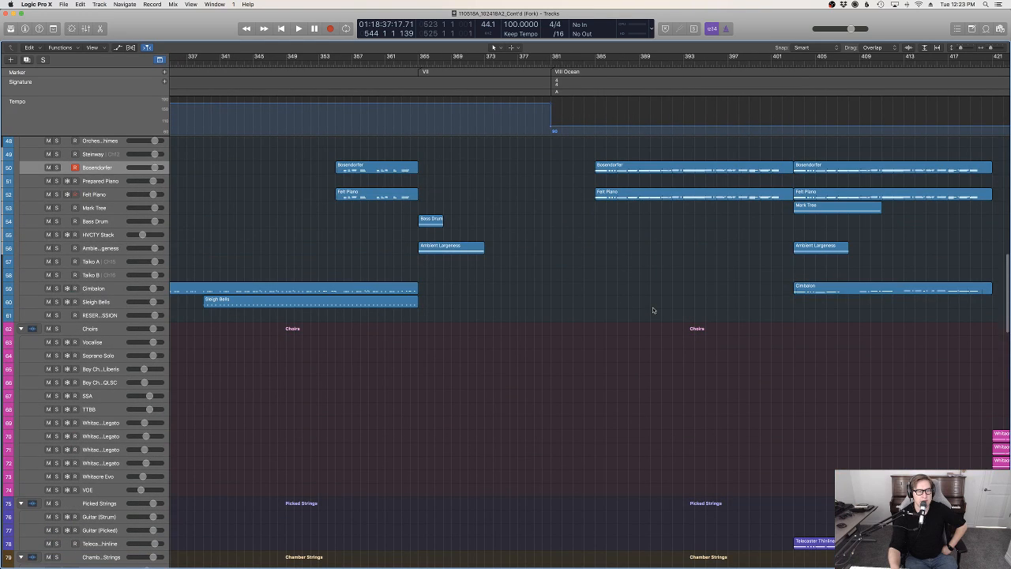
{"action": "scroll", "coordinate": [698, 211], "scroll_direction": "right", "scroll_amount": 20}
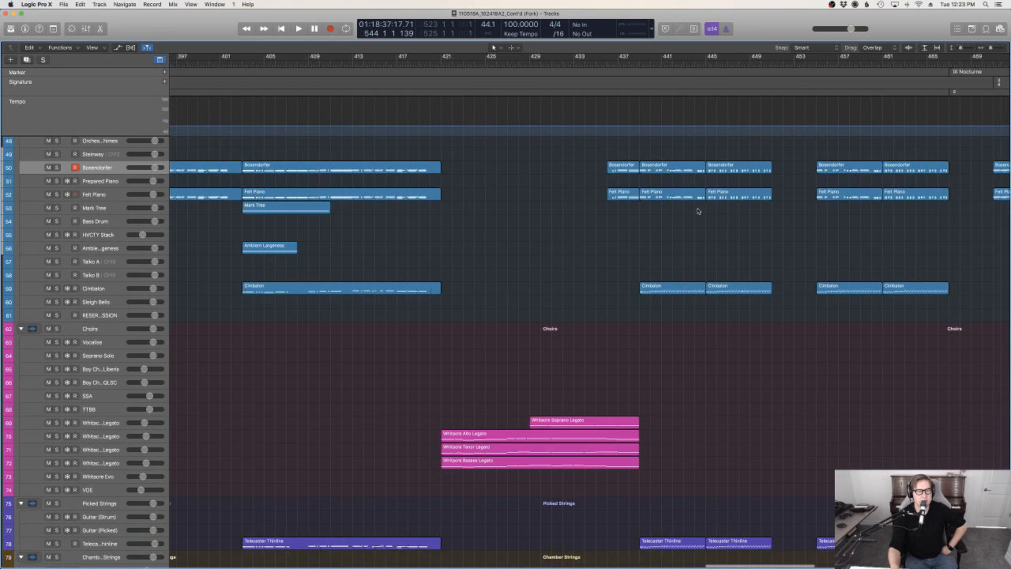
{"action": "scroll", "coordinate": [698, 211], "scroll_direction": "up", "scroll_amount": 2}
{"action": "scroll", "coordinate": [699, 210], "scroll_direction": "up", "scroll_amount": 3}
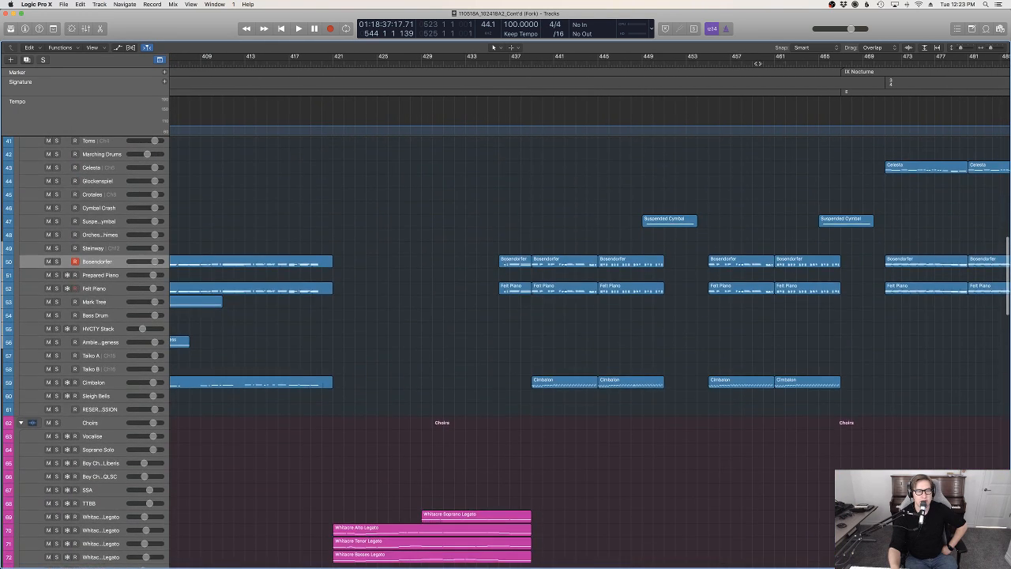
Play from about bar 463 into section IX Nocturne while reviewing the percussion, brass and woodwind tracks
{"action": "key", "text": "space"}
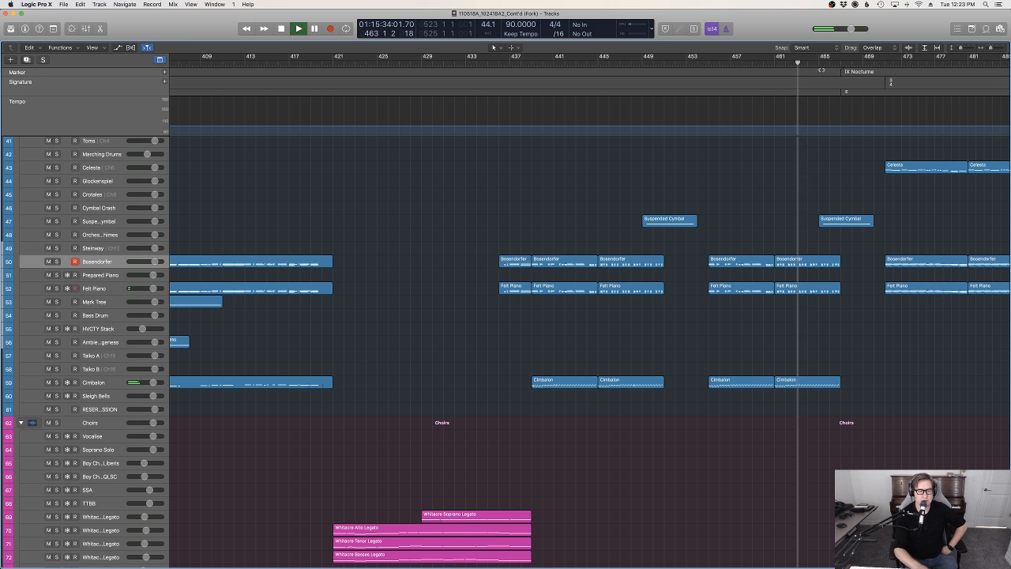
{"action": "scroll", "coordinate": [869, 261], "scroll_direction": "up", "scroll_amount": 5}
{"action": "scroll", "coordinate": [869, 261], "scroll_direction": "up", "scroll_amount": 8}
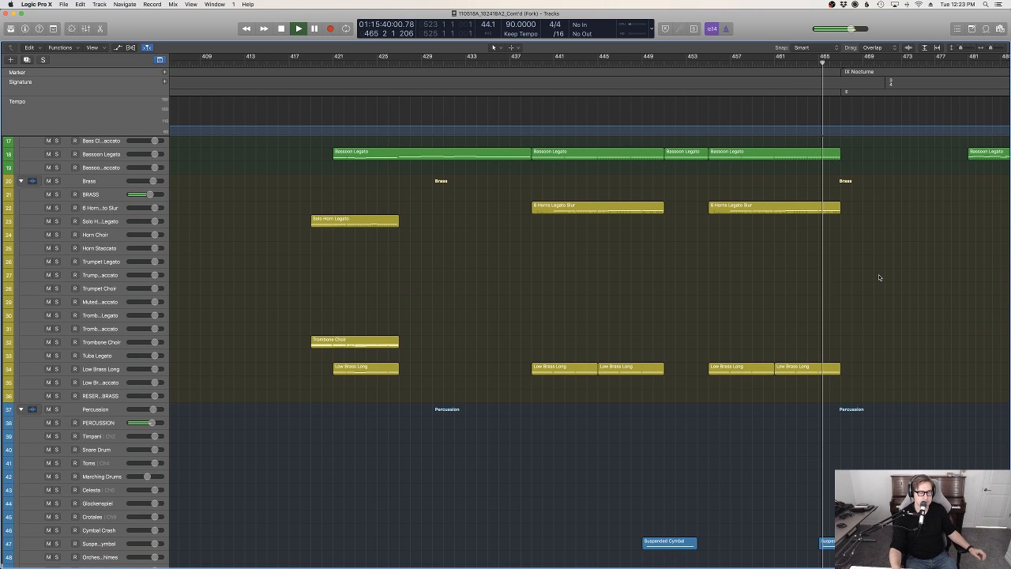
{"action": "scroll", "coordinate": [880, 277], "scroll_direction": "down", "scroll_amount": 9}
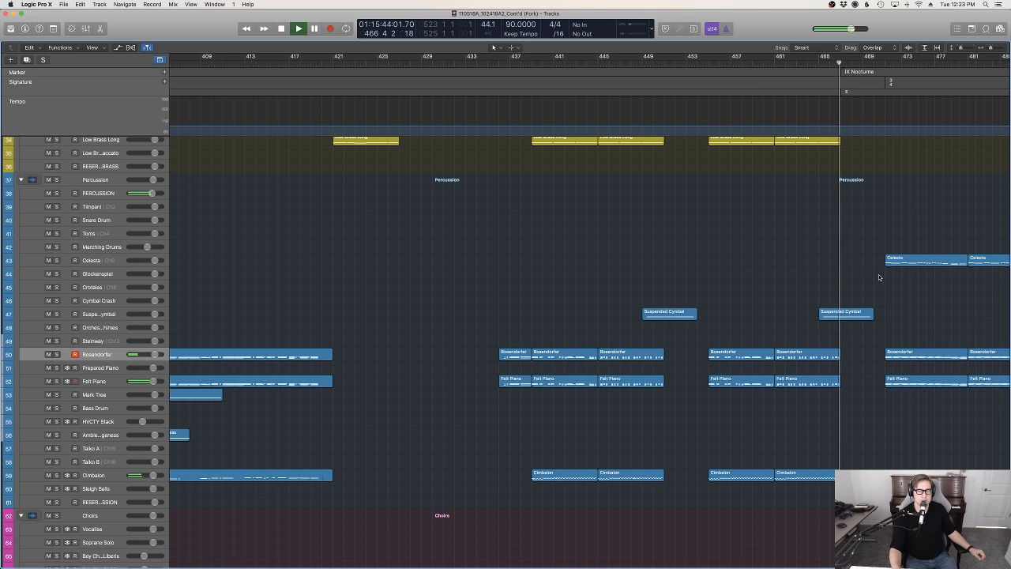
{"action": "scroll", "coordinate": [881, 278], "scroll_direction": "up", "scroll_amount": 11}
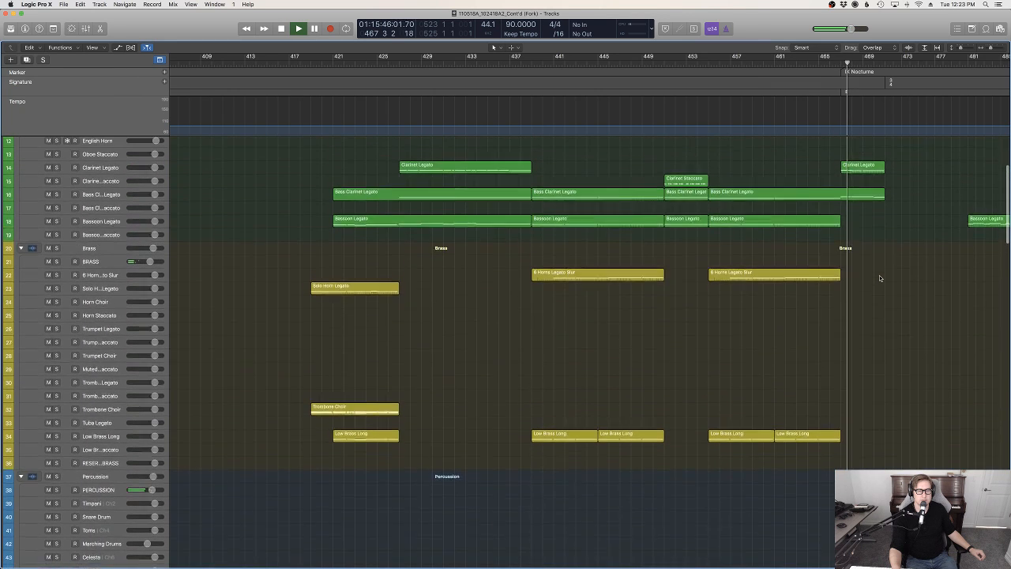
{"action": "scroll", "coordinate": [880, 278], "scroll_direction": "up", "scroll_amount": 6}
{"action": "scroll", "coordinate": [880, 277], "scroll_direction": "right", "scroll_amount": 5}
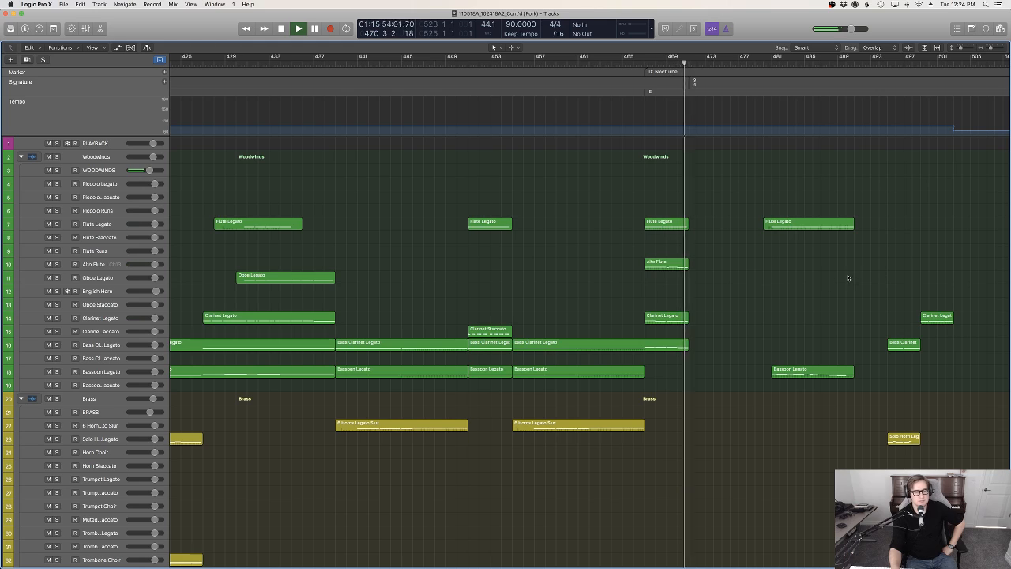
Listen to the 3/4 passage from about bar 471 to 484 while examining its piano, celesta, choir, string and woodwind regions
{"action": "scroll", "coordinate": [744, 278], "scroll_direction": "down", "scroll_amount": 10}
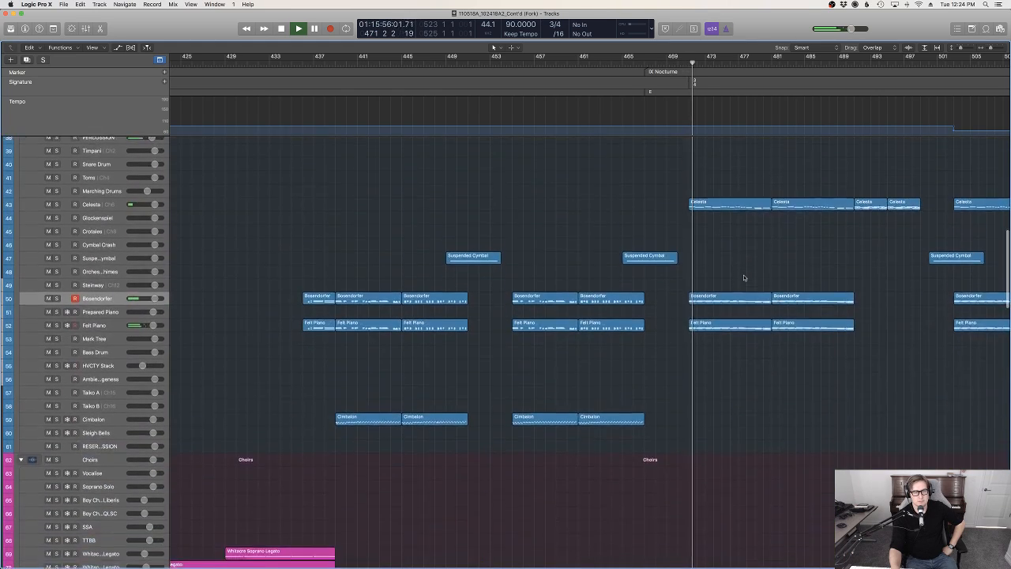
{"action": "scroll", "coordinate": [744, 278], "scroll_direction": "up", "scroll_amount": 1}
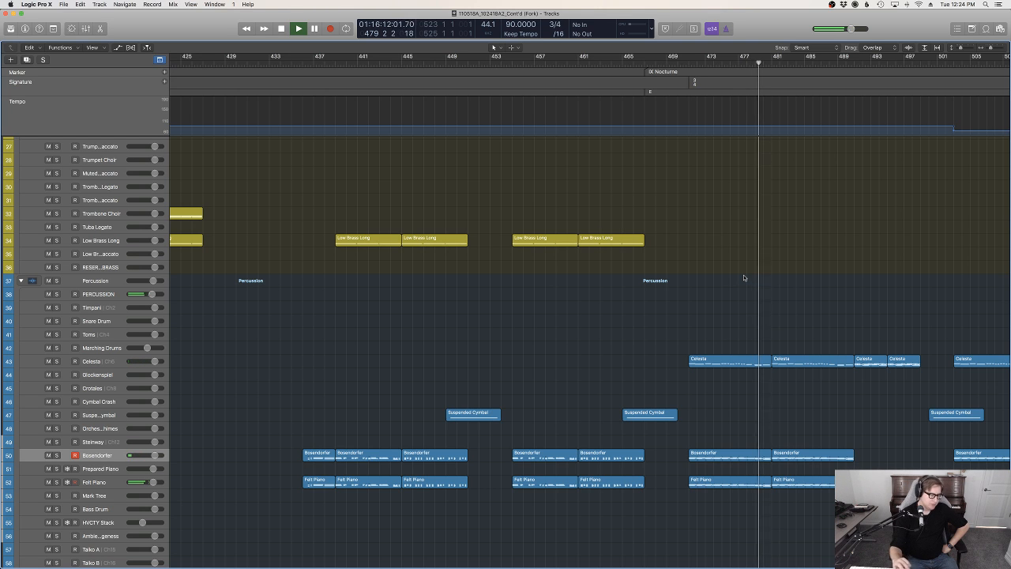
{"action": "scroll", "coordinate": [812, 314], "scroll_direction": "down", "scroll_amount": 8}
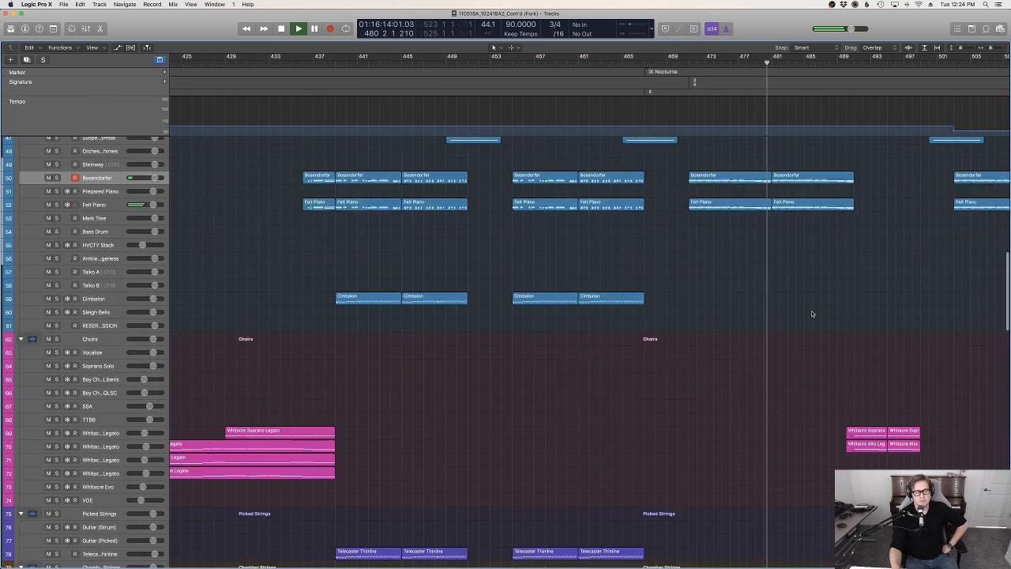
{"action": "scroll", "coordinate": [812, 314], "scroll_direction": "down", "scroll_amount": 13}
{"action": "scroll", "coordinate": [812, 313], "scroll_direction": "right", "scroll_amount": 11}
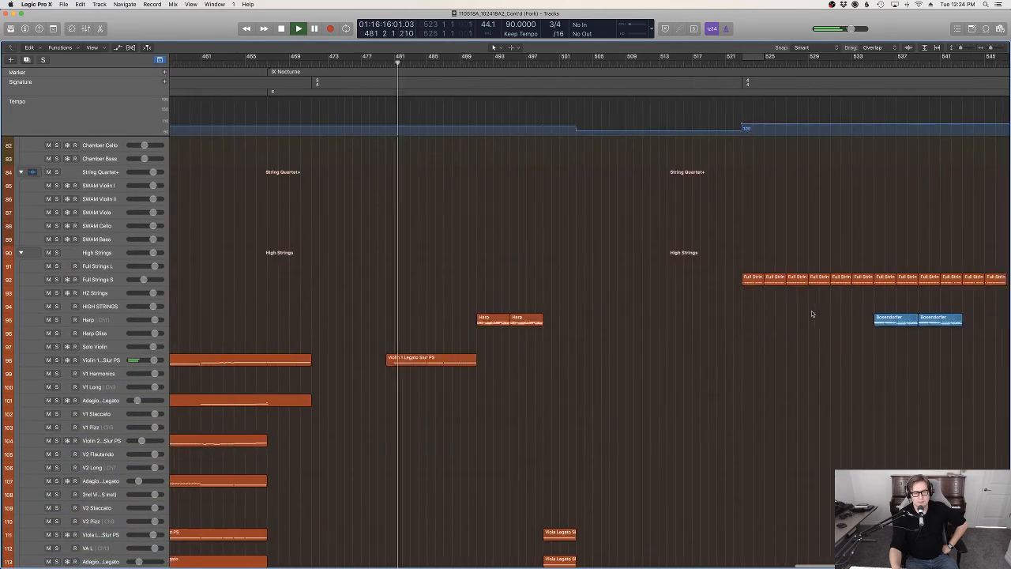
{"action": "scroll", "coordinate": [812, 314], "scroll_direction": "up", "scroll_amount": 8}
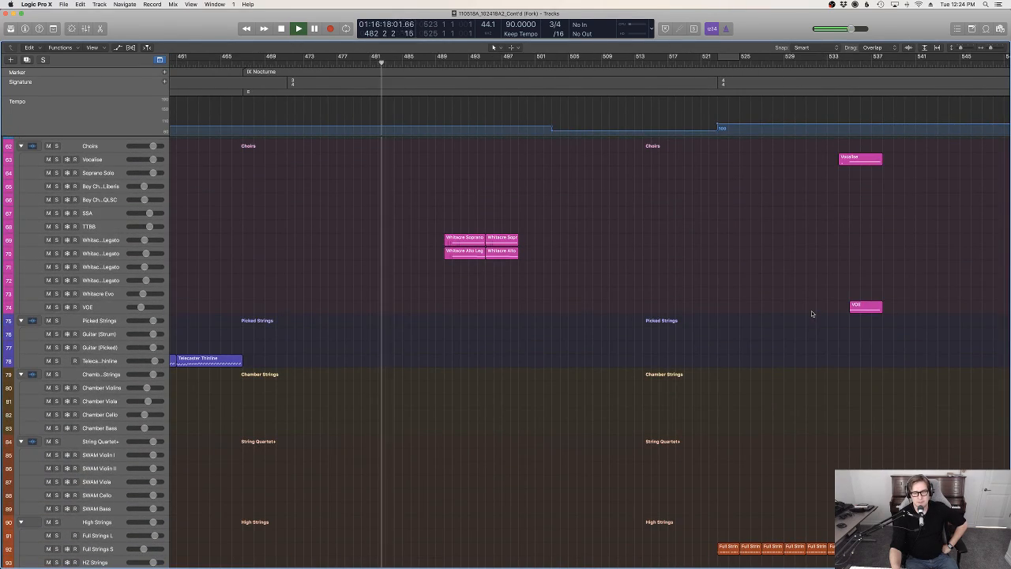
{"action": "scroll", "coordinate": [812, 314], "scroll_direction": "up", "scroll_amount": 10}
{"action": "scroll", "coordinate": [482, 297], "scroll_direction": "up", "scroll_amount": 1}
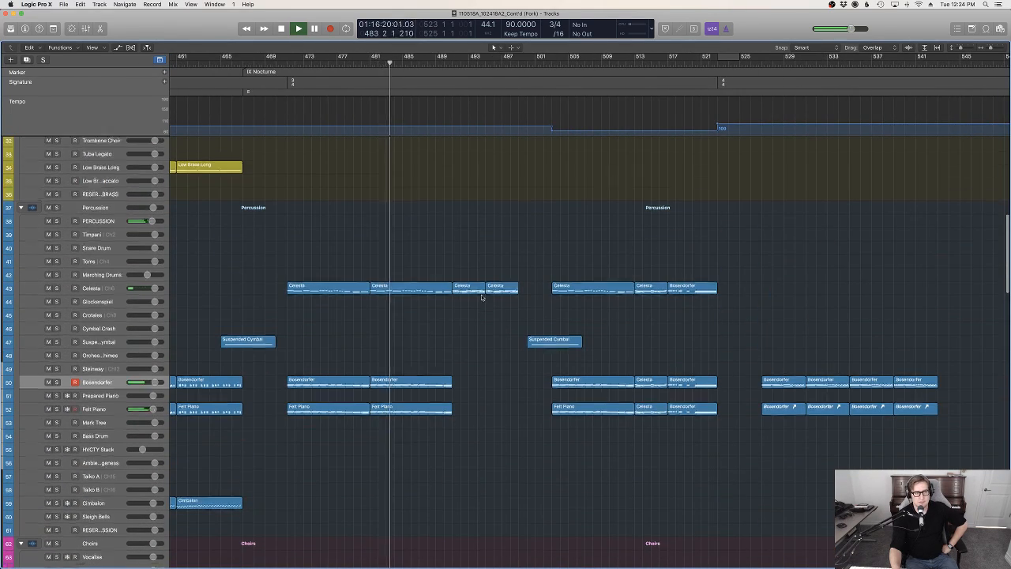
{"action": "scroll", "coordinate": [482, 298], "scroll_direction": "up", "scroll_amount": 10}
{"action": "scroll", "coordinate": [663, 323], "scroll_direction": "left", "scroll_amount": 5}
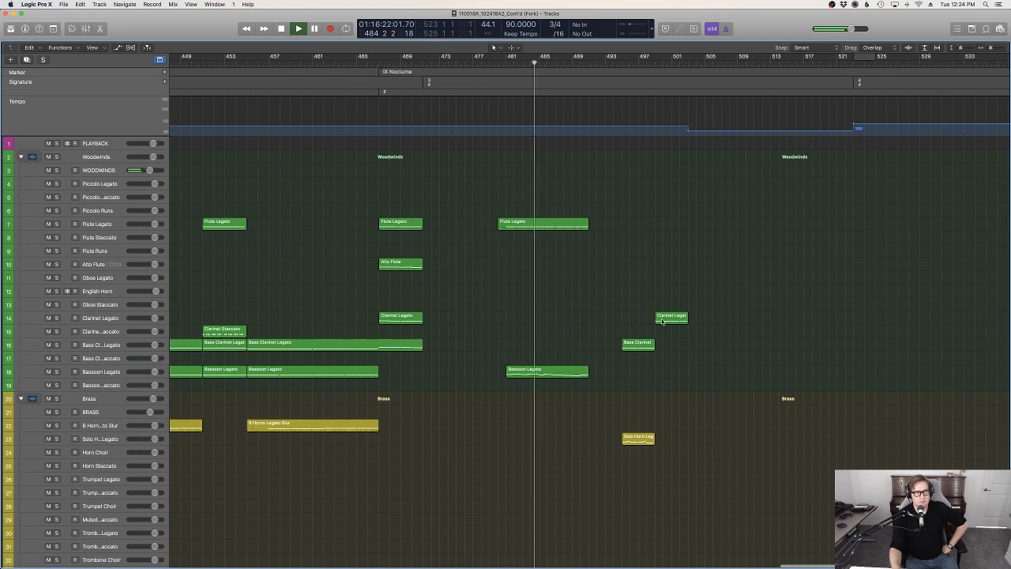
Follow playback from about bar 485 to 503, comparing the woodwind and solo horn entries with the celesta and suspended cymbal regions
{"action": "scroll", "coordinate": [612, 317], "scroll_direction": "down", "scroll_amount": 15}
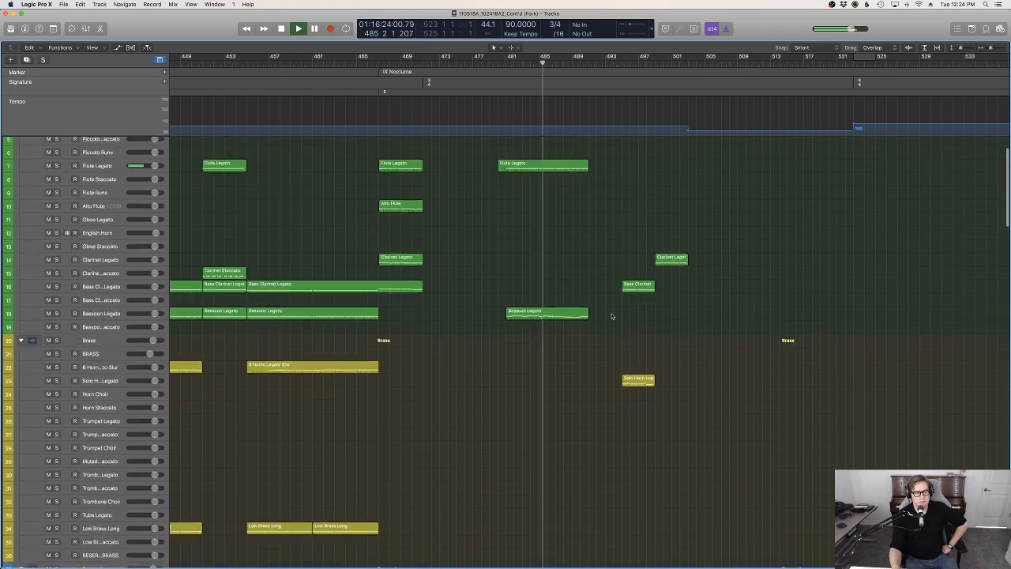
{"action": "scroll", "coordinate": [612, 317], "scroll_direction": "up", "scroll_amount": 9}
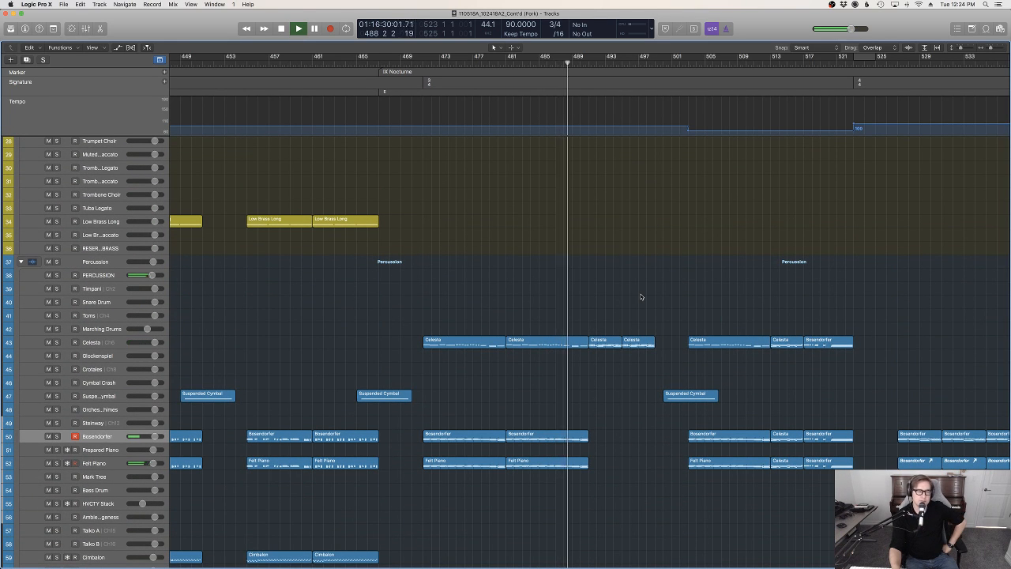
{"action": "scroll", "coordinate": [632, 308], "scroll_direction": "up", "scroll_amount": 8}
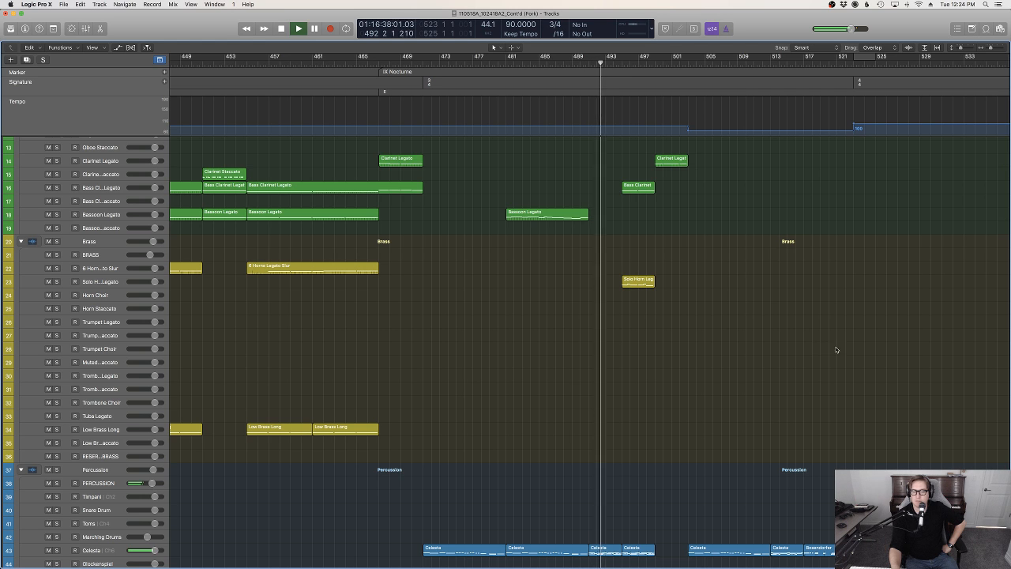
{"action": "scroll", "coordinate": [770, 346], "scroll_direction": "up", "scroll_amount": 5}
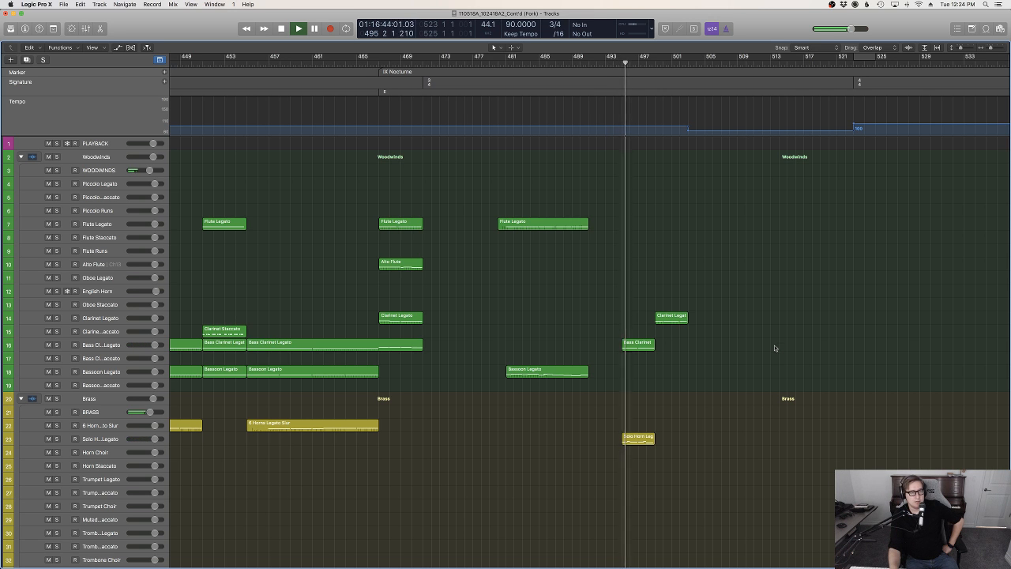
{"action": "scroll", "coordinate": [771, 367], "scroll_direction": "down", "scroll_amount": 10}
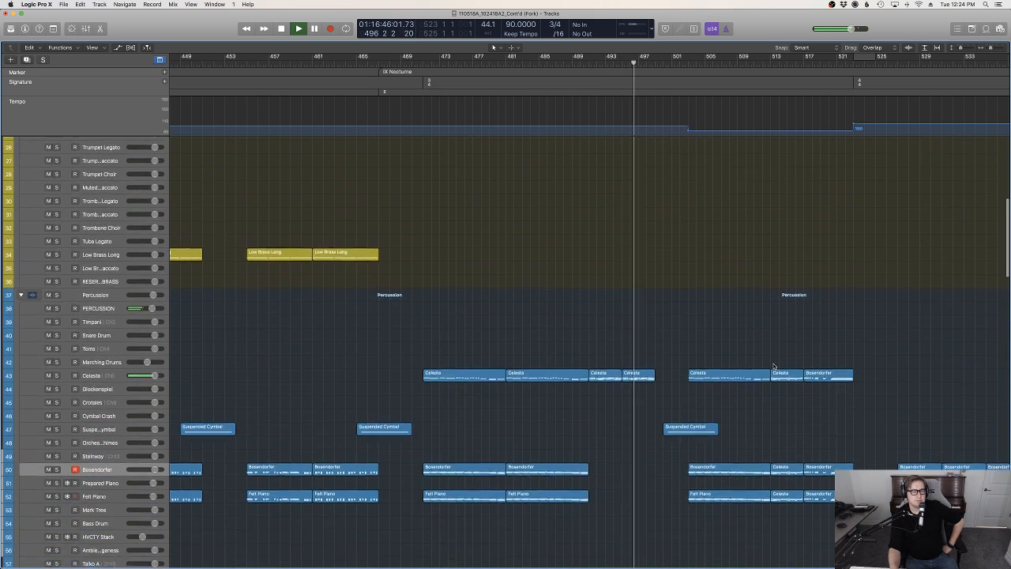
{"action": "scroll", "coordinate": [730, 361], "scroll_direction": "up", "scroll_amount": 10}
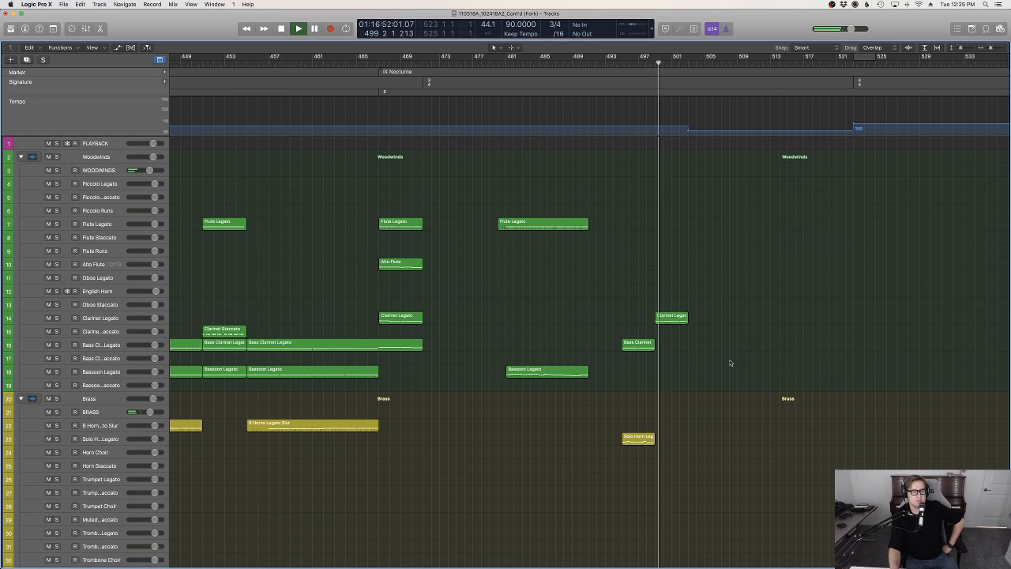
{"action": "scroll", "coordinate": [708, 371], "scroll_direction": "down", "scroll_amount": 4}
{"action": "scroll", "coordinate": [708, 371], "scroll_direction": "down", "scroll_amount": 3}
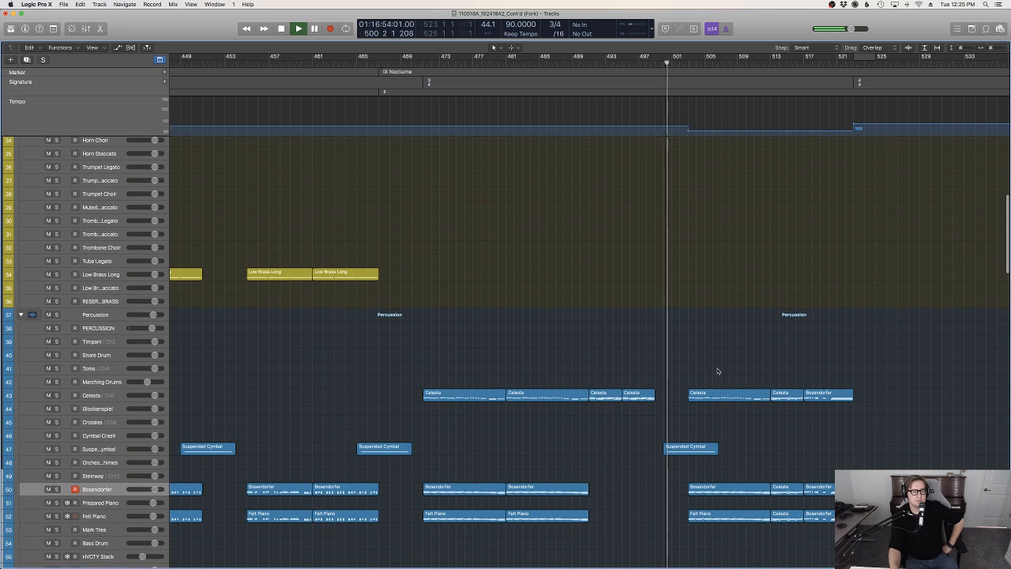
{"action": "scroll", "coordinate": [726, 370], "scroll_direction": "up", "scroll_amount": 5}
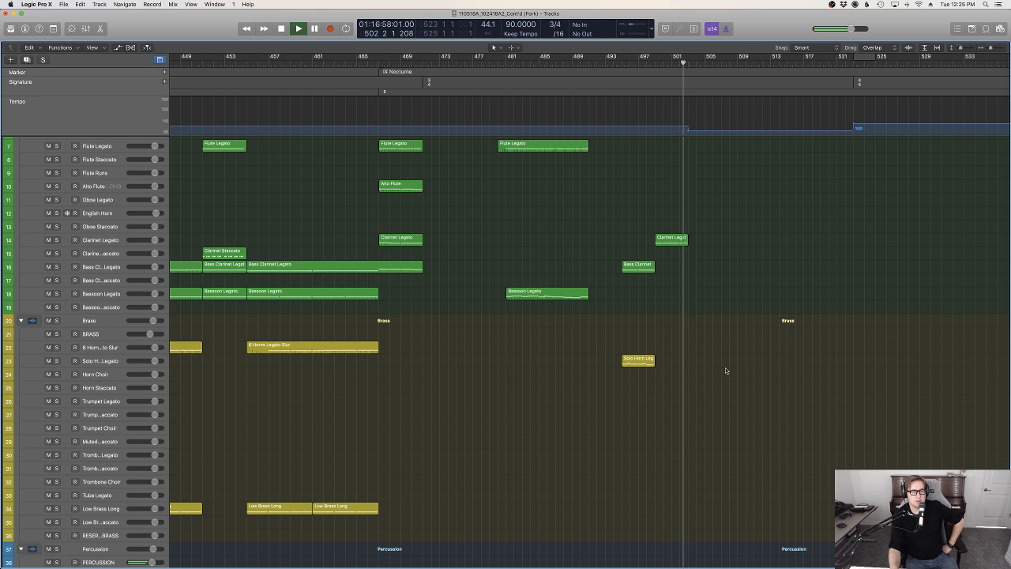
{"action": "scroll", "coordinate": [726, 370], "scroll_direction": "down", "scroll_amount": 12}
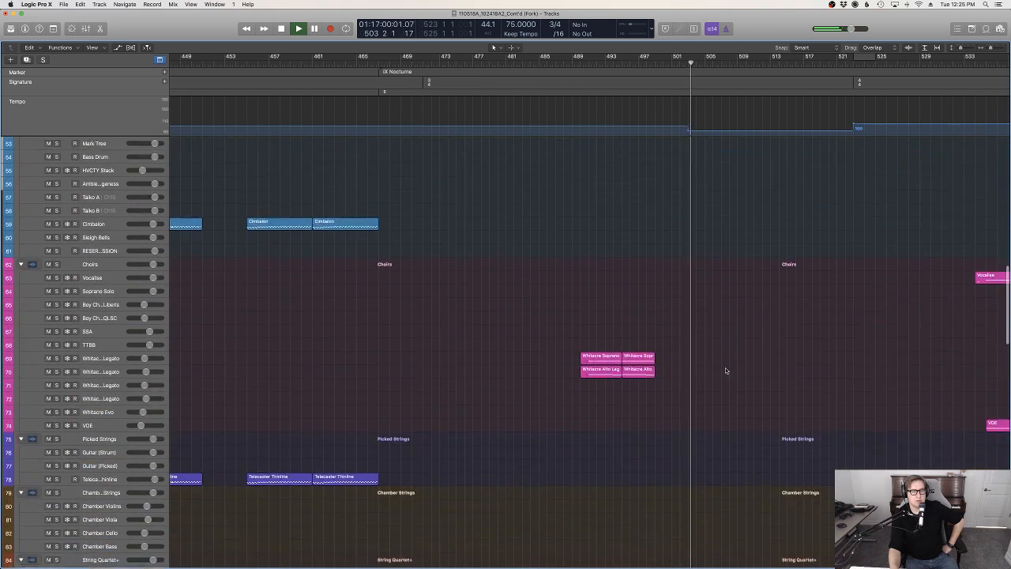
Listen to the rest of the Nocturne up to bar 523 while reviewing the celesta, Bosendorfer and Felt Piano regions against the brass and choirs
{"action": "scroll", "coordinate": [726, 370], "scroll_direction": "up", "scroll_amount": 5}
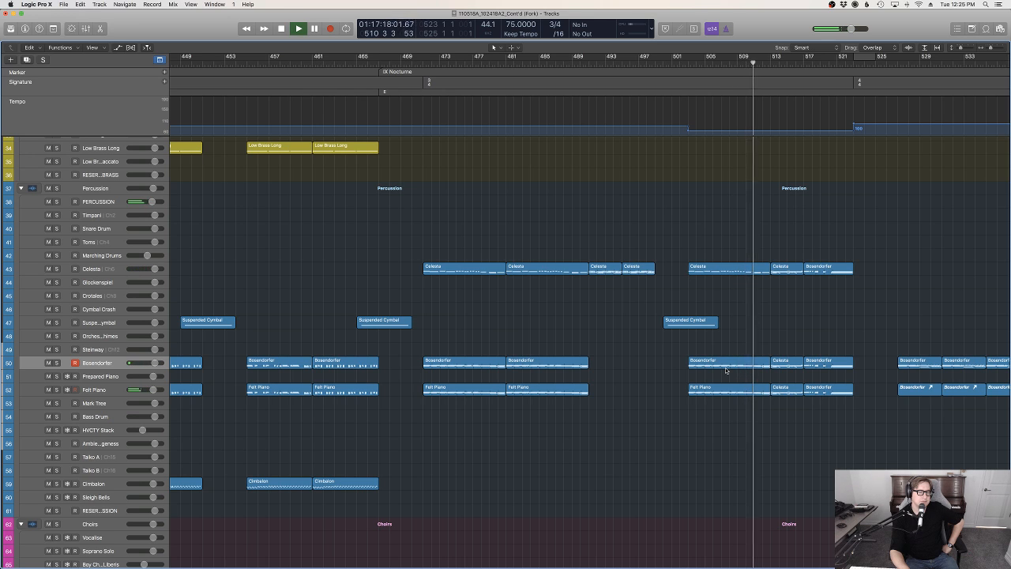
{"action": "scroll", "coordinate": [726, 370], "scroll_direction": "up", "scroll_amount": 5}
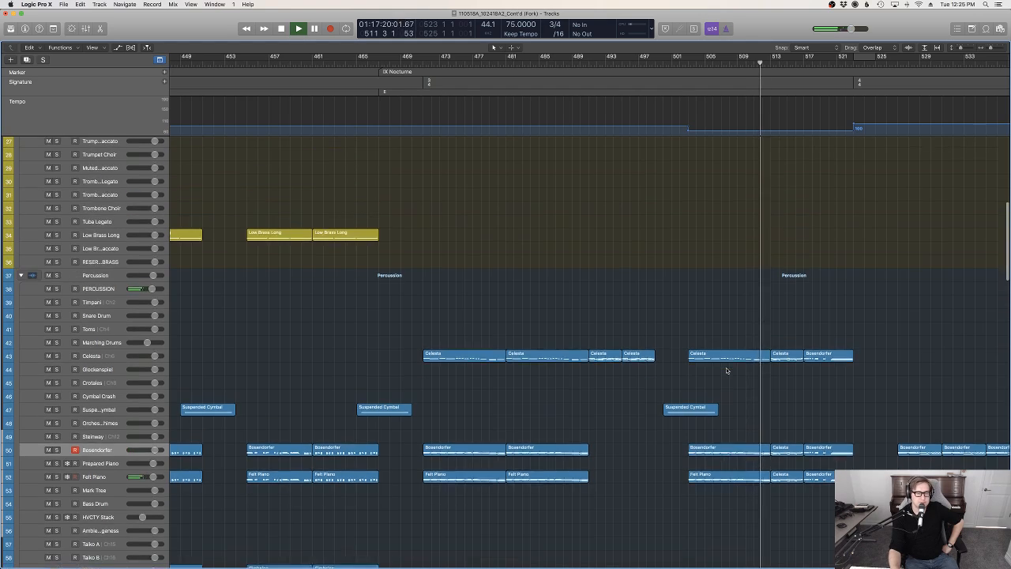
{"action": "scroll", "coordinate": [725, 380], "scroll_direction": "up", "scroll_amount": 15}
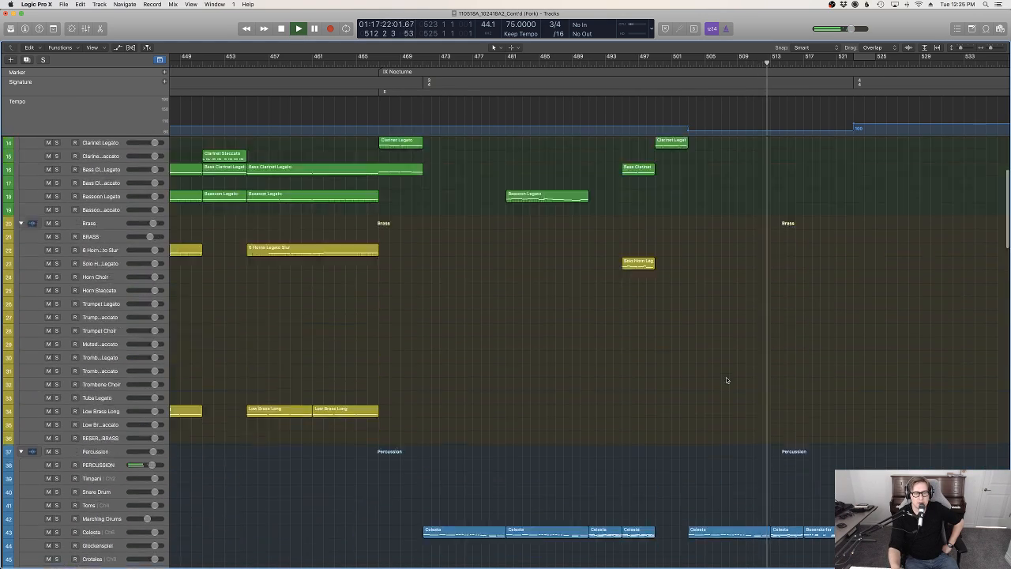
{"action": "scroll", "coordinate": [561, 424], "scroll_direction": "down", "scroll_amount": 20}
{"action": "scroll", "coordinate": [558, 264], "scroll_direction": "down", "scroll_amount": 6}
{"action": "scroll", "coordinate": [559, 267], "scroll_direction": "up", "scroll_amount": 14}
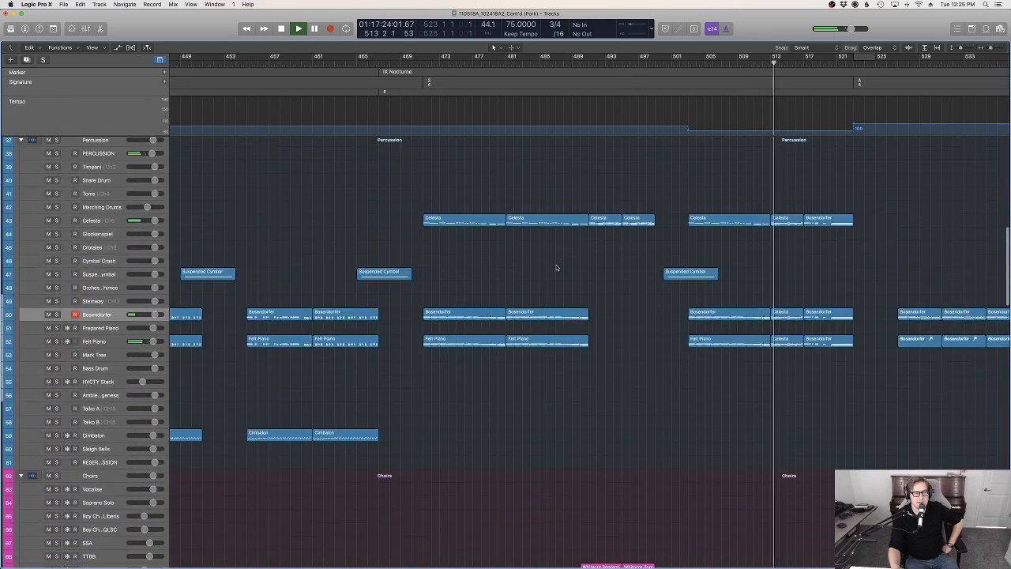
{"action": "scroll", "coordinate": [561, 269], "scroll_direction": "up", "scroll_amount": 12}
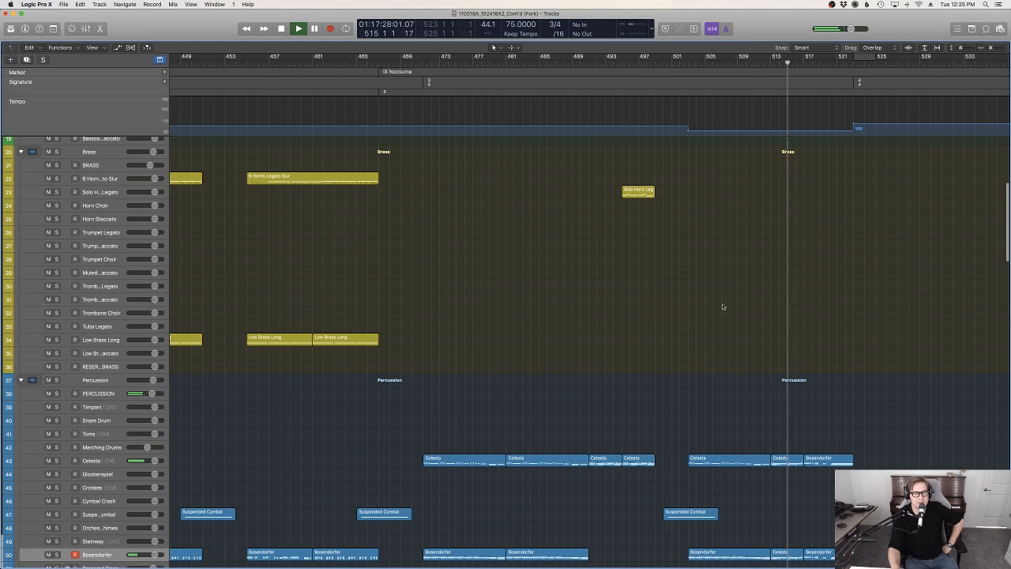
{"action": "scroll", "coordinate": [799, 472], "scroll_direction": "right", "scroll_amount": 2}
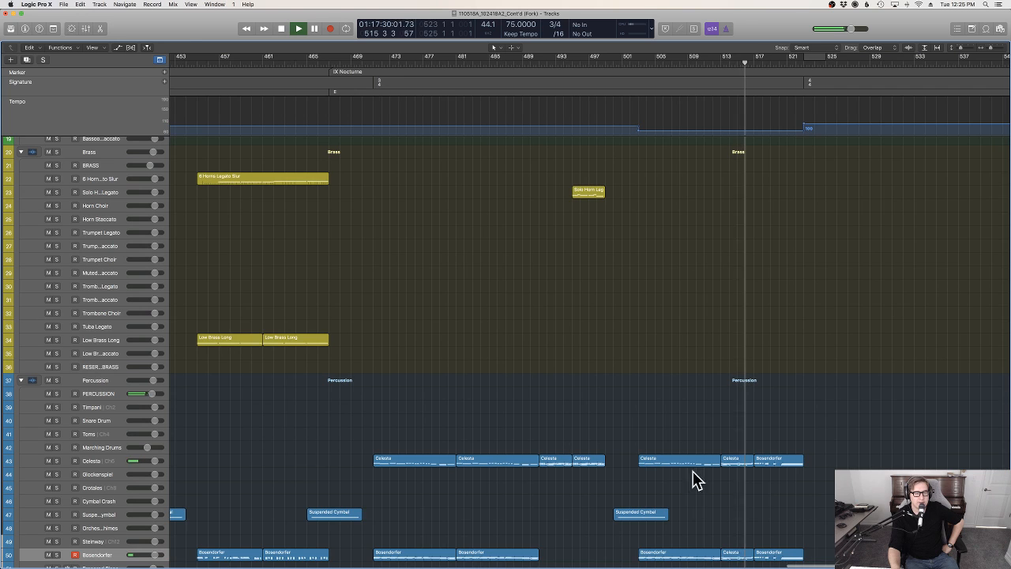
{"action": "scroll", "coordinate": [945, 419], "scroll_direction": "down", "scroll_amount": 10}
{"action": "scroll", "coordinate": [949, 408], "scroll_direction": "up", "scroll_amount": 5}
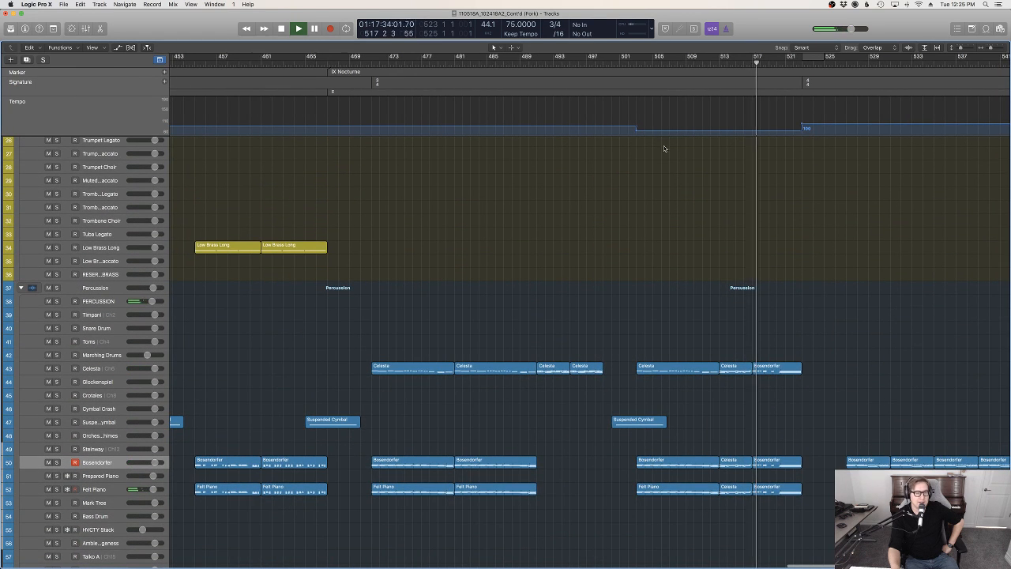
{"action": "scroll", "coordinate": [843, 344], "scroll_direction": "up", "scroll_amount": 8}
{"action": "scroll", "coordinate": [841, 343], "scroll_direction": "down", "scroll_amount": 15}
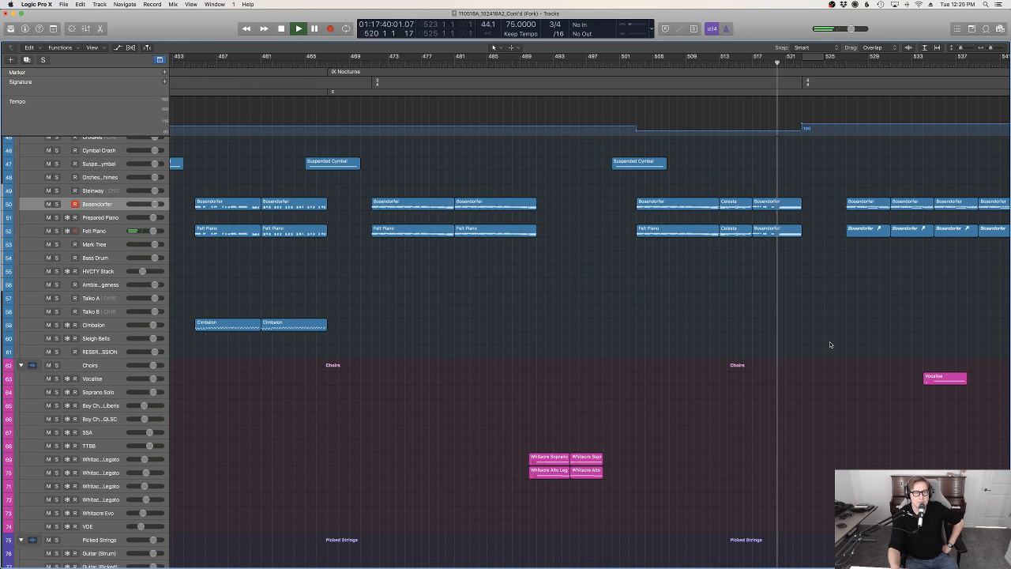
{"action": "scroll", "coordinate": [830, 344], "scroll_direction": "up", "scroll_amount": 5}
{"action": "scroll", "coordinate": [798, 323], "scroll_direction": "up", "scroll_amount": 10}
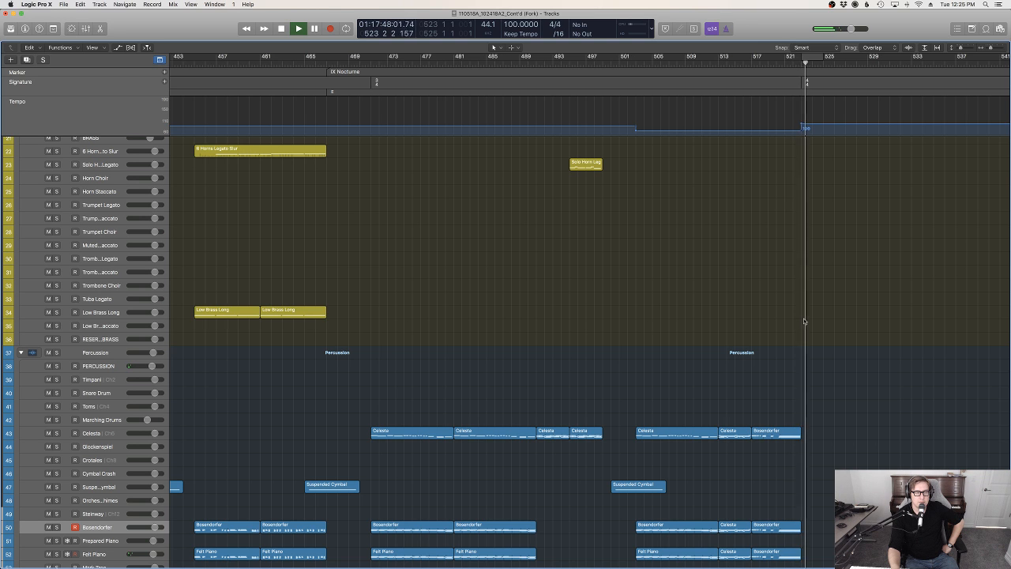
Listen on into the 4/4 section from bar 523 while reviewing its string ostinato, low string, choir and piano tracks
{"action": "scroll", "coordinate": [804, 320], "scroll_direction": "right", "scroll_amount": 5}
{"action": "scroll", "coordinate": [804, 321], "scroll_direction": "down", "scroll_amount": 4}
{"action": "scroll", "coordinate": [804, 321], "scroll_direction": "down", "scroll_amount": 6}
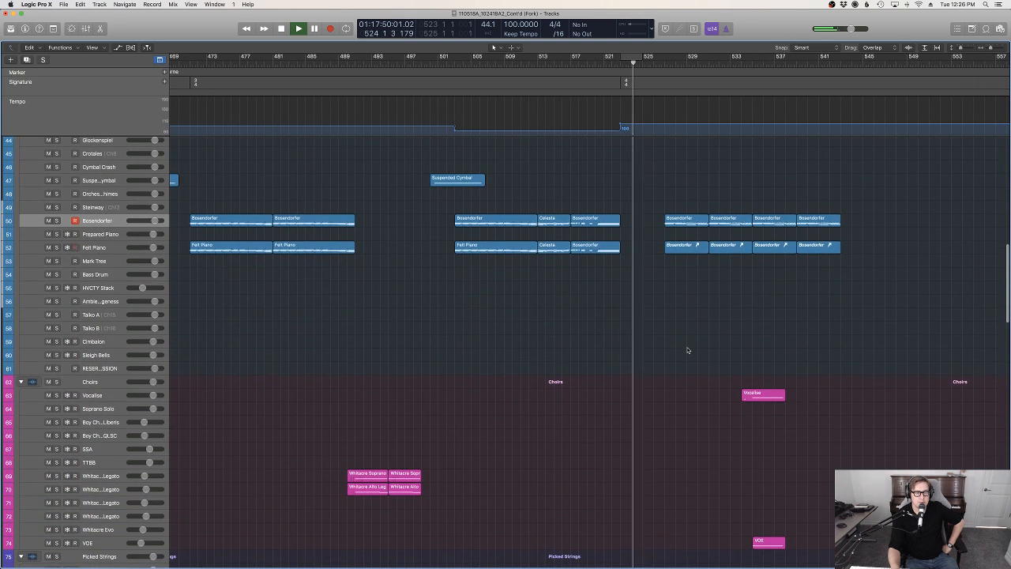
{"action": "scroll", "coordinate": [688, 349], "scroll_direction": "down", "scroll_amount": 6}
{"action": "scroll", "coordinate": [688, 349], "scroll_direction": "down", "scroll_amount": 3}
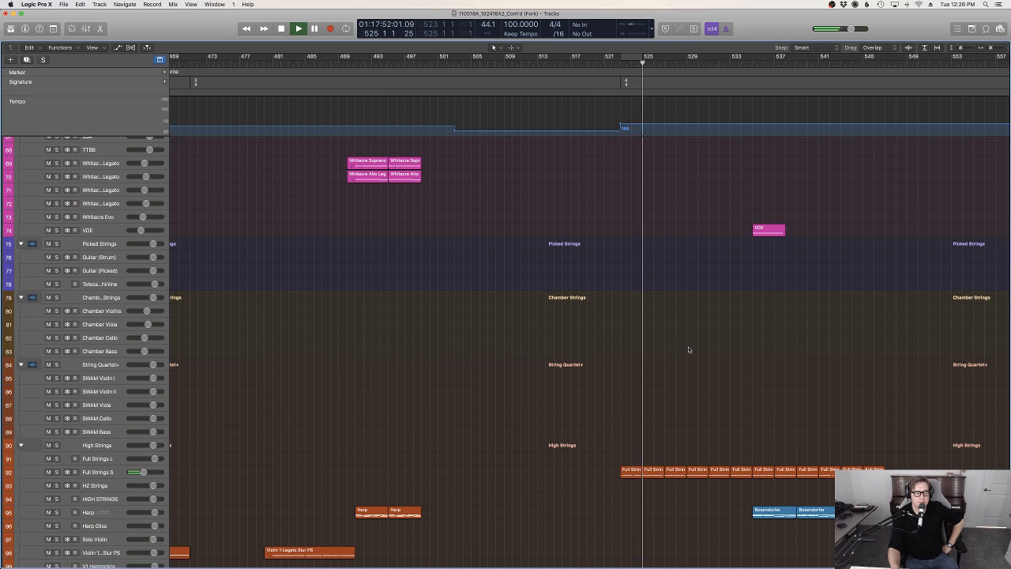
{"action": "scroll", "coordinate": [688, 349], "scroll_direction": "down", "scroll_amount": 10}
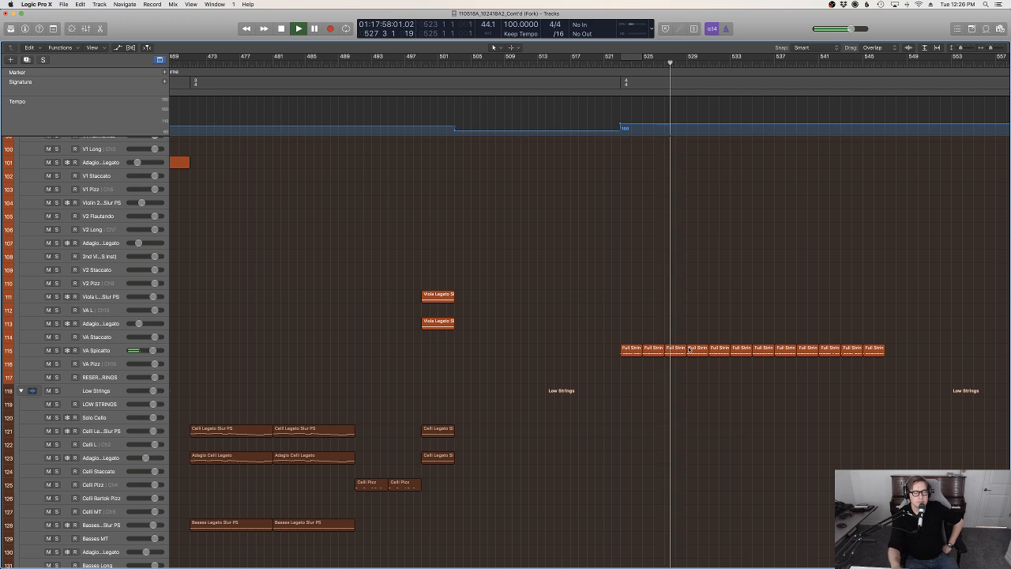
{"action": "scroll", "coordinate": [687, 350], "scroll_direction": "up", "scroll_amount": 15}
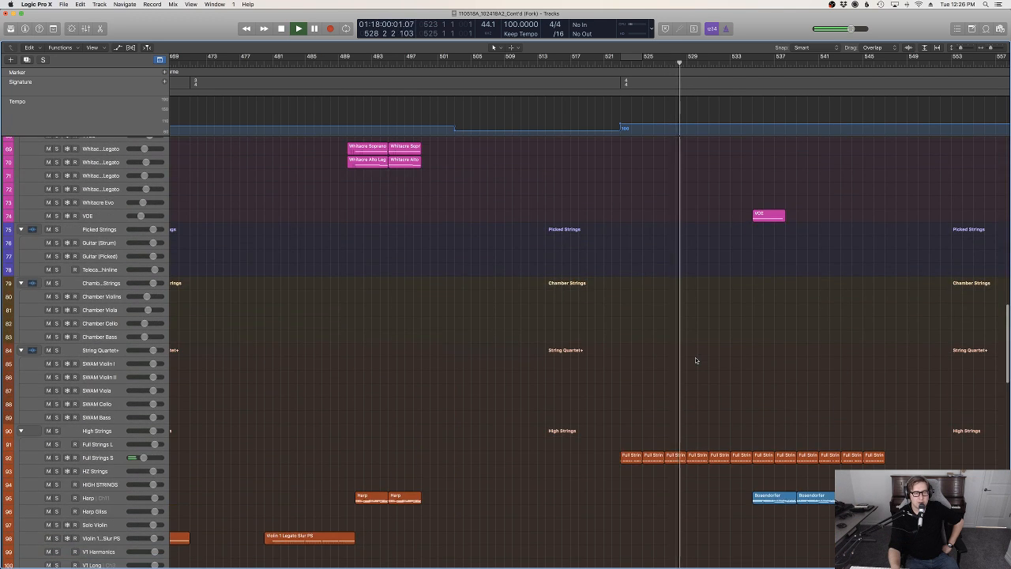
{"action": "scroll", "coordinate": [696, 361], "scroll_direction": "up", "scroll_amount": 3}
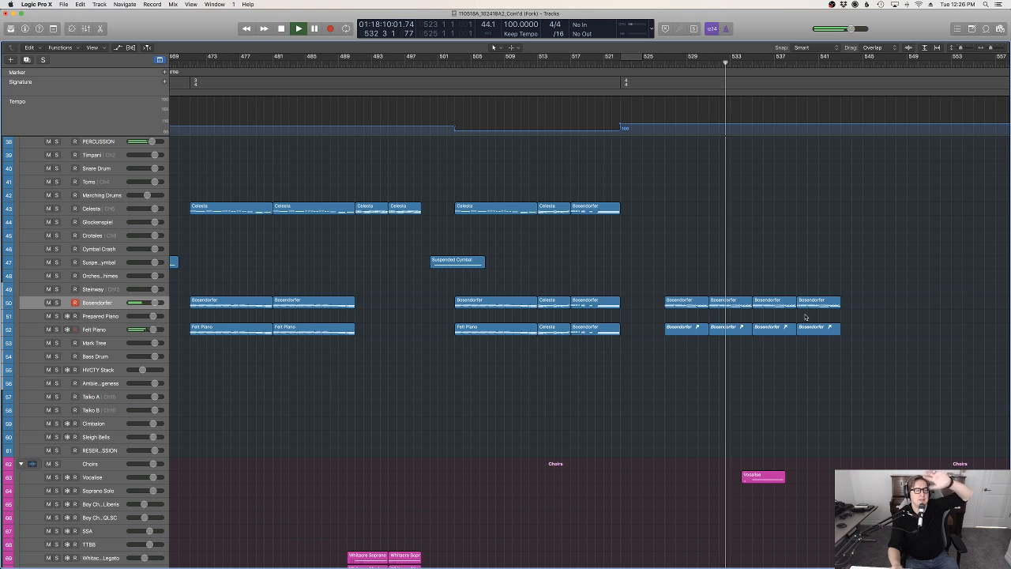
Color all regions in the project by their tracks
{"action": "scroll", "coordinate": [758, 375], "scroll_direction": "up", "scroll_amount": 5}
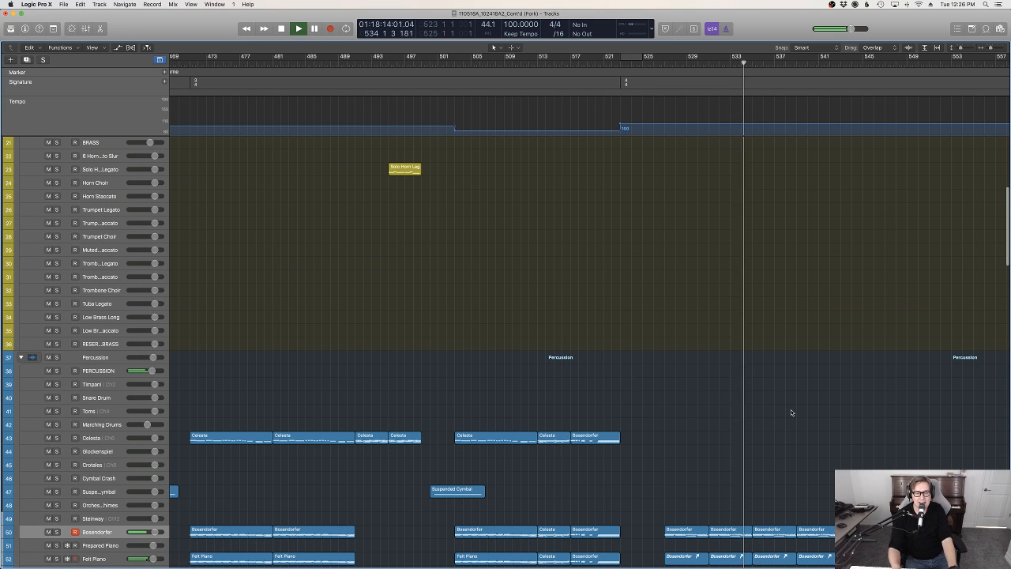
{"action": "key", "text": "super+a"}
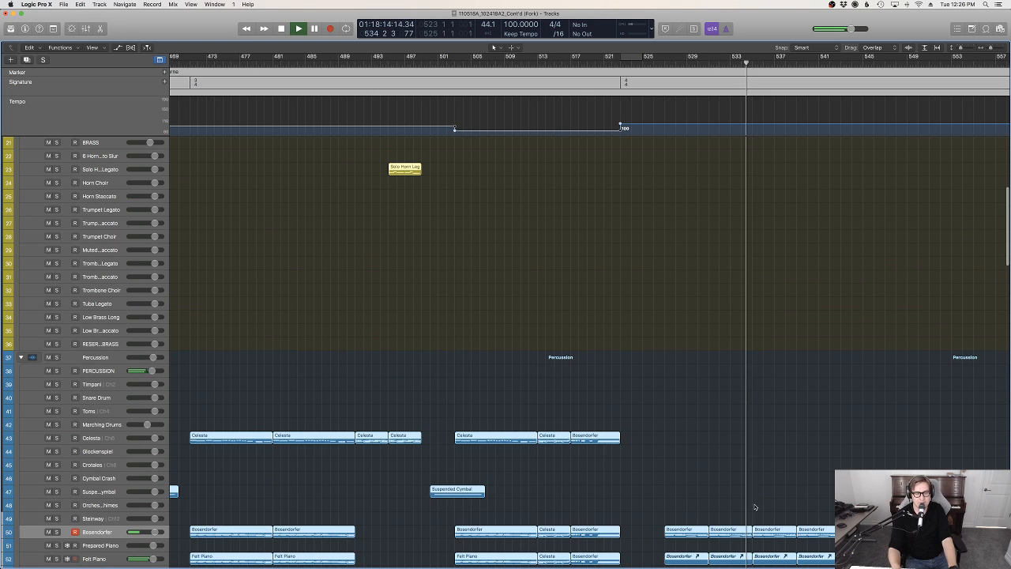
{"action": "right_click", "coordinate": [720, 536]}
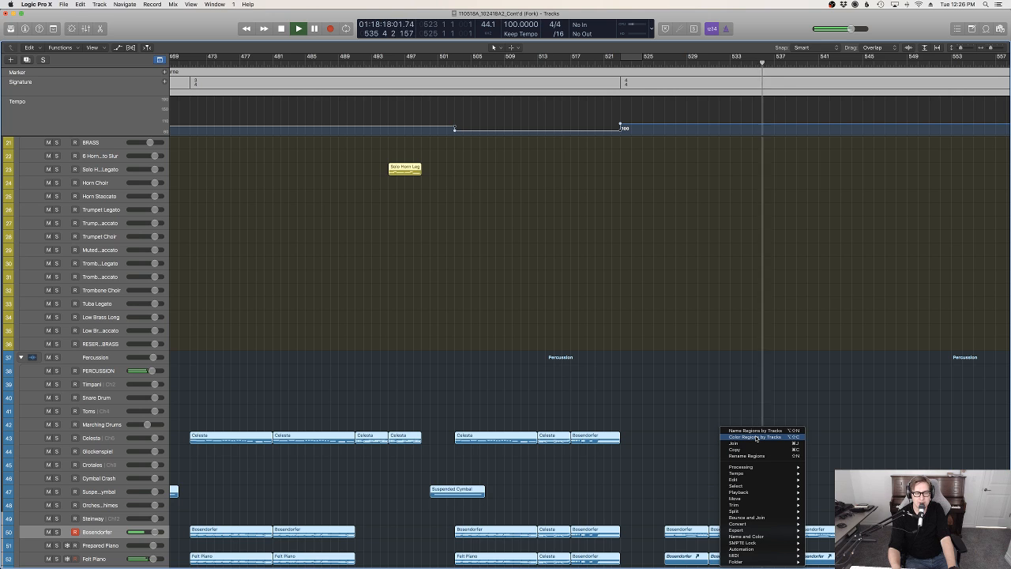
{"action": "left_click", "coordinate": [756, 437]}
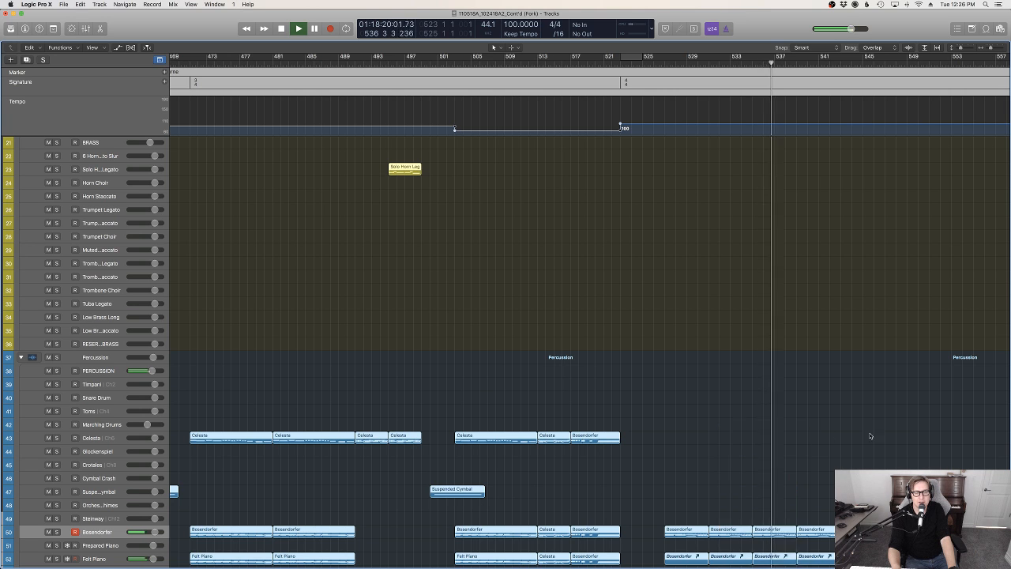
Convert the four aliased Bosendorfer regions on the Felt Piano track, from about bar 527, into independent region copies
{"action": "scroll", "coordinate": [846, 445], "scroll_direction": "down", "scroll_amount": 5}
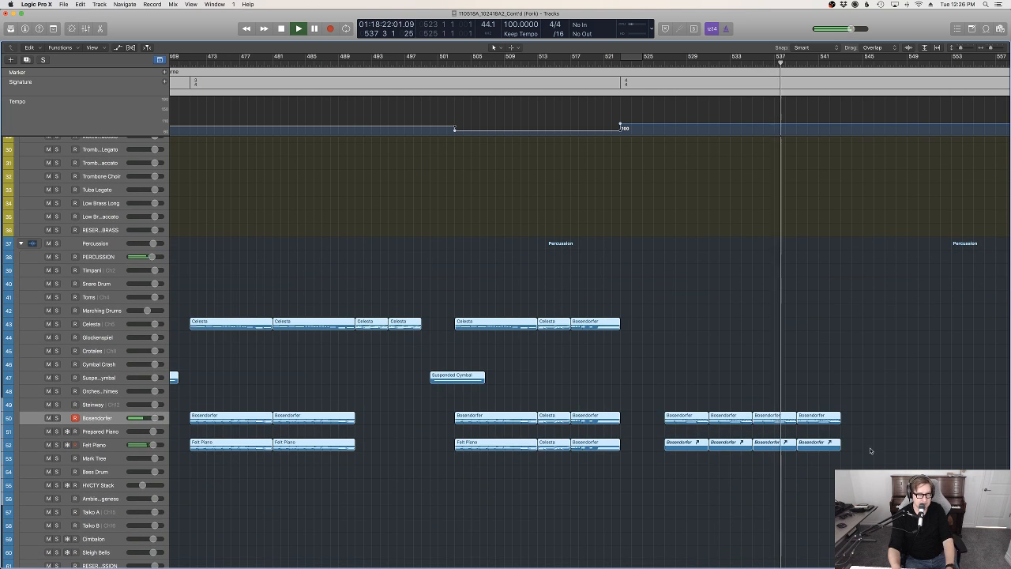
{"action": "left_click_drag", "start_coordinate": [873, 452], "coordinate": [662, 445]}
{"action": "key", "text": "ctrl+shift+a"}
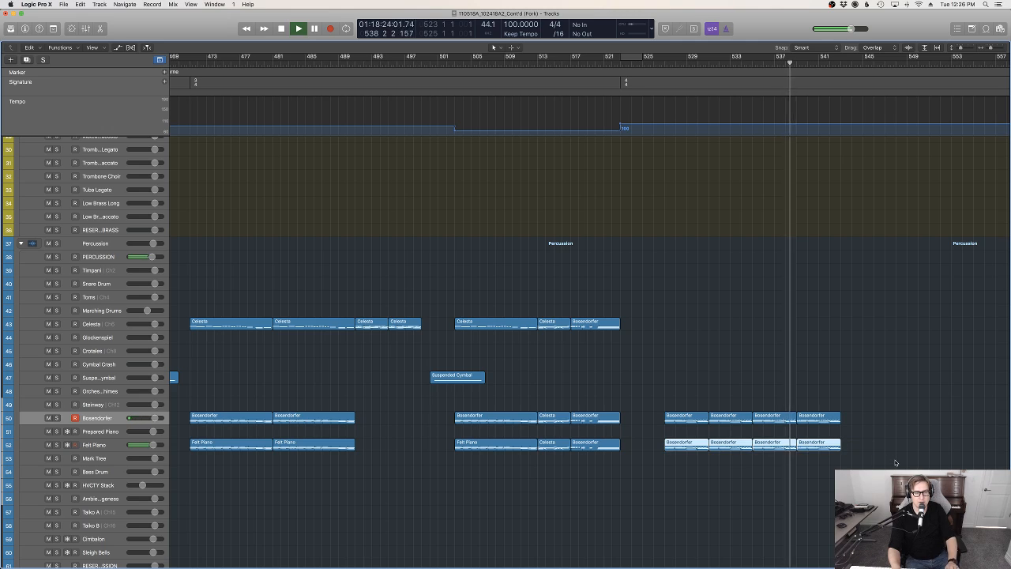
{"action": "left_click", "coordinate": [895, 463]}
Listen to the 4/4 section up to about bar 543 while reviewing the percussion, choir and string tracks, and stop playback
{"action": "scroll", "coordinate": [895, 463], "scroll_direction": "down", "scroll_amount": 4}
{"action": "scroll", "coordinate": [895, 463], "scroll_direction": "down", "scroll_amount": 20}
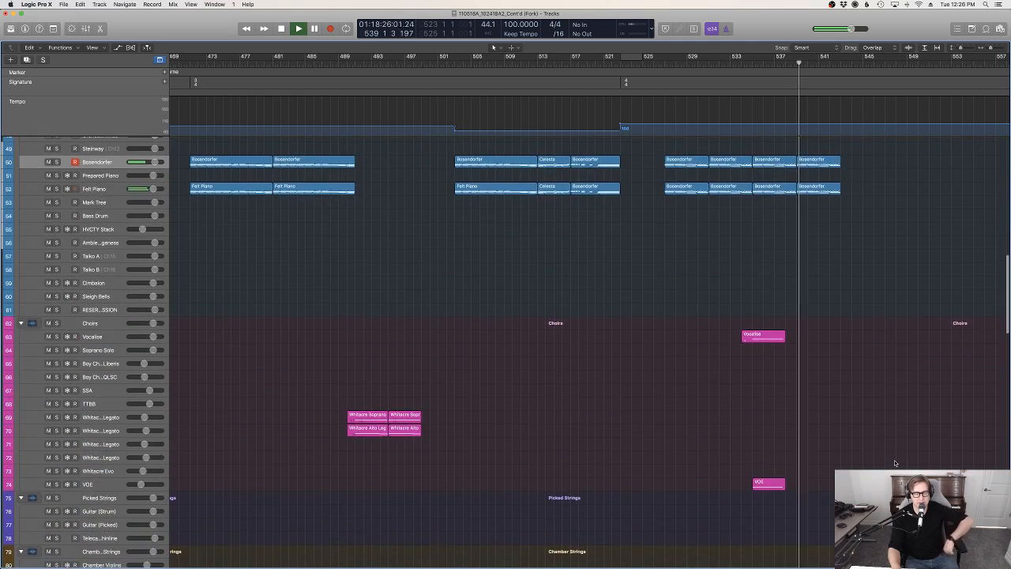
{"action": "scroll", "coordinate": [895, 463], "scroll_direction": "up", "scroll_amount": 20}
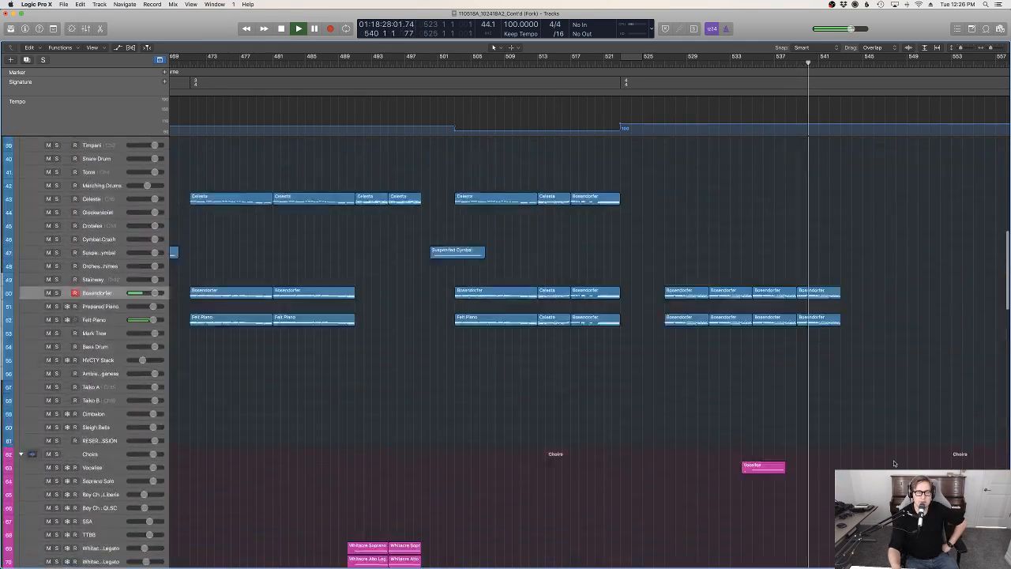
{"action": "scroll", "coordinate": [895, 463], "scroll_direction": "down", "scroll_amount": 20}
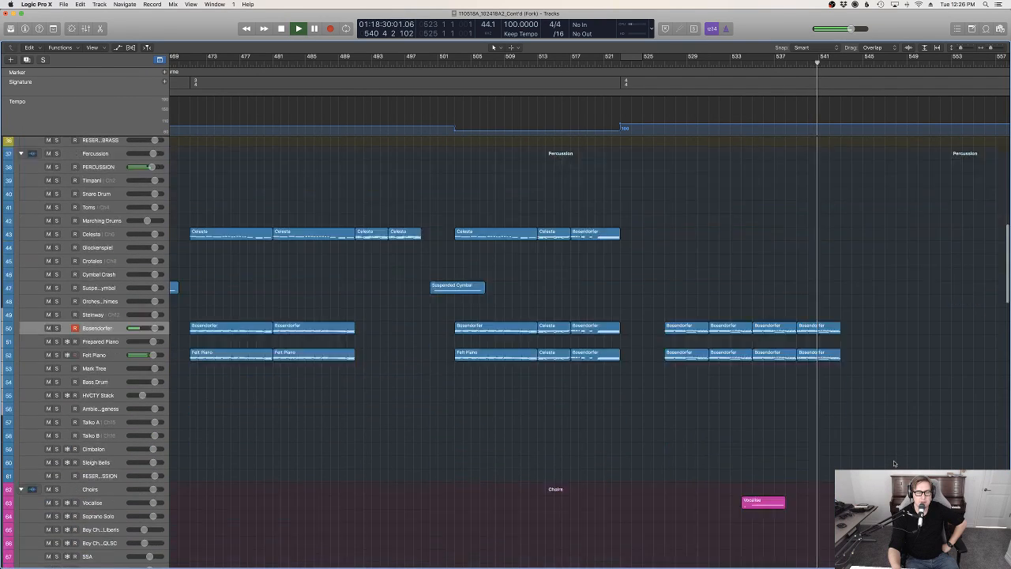
{"action": "scroll", "coordinate": [895, 463], "scroll_direction": "up", "scroll_amount": 12}
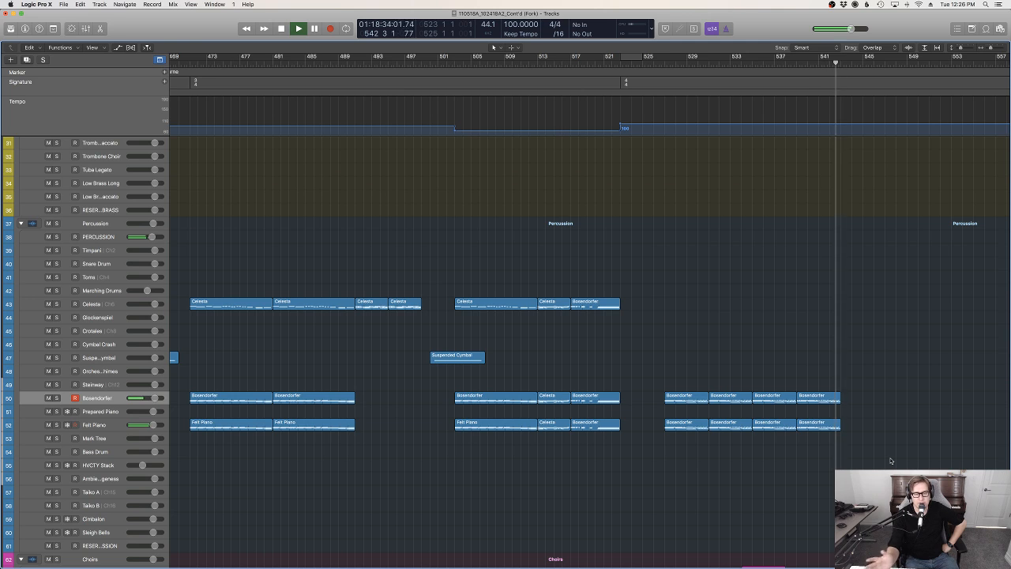
{"action": "scroll", "coordinate": [891, 461], "scroll_direction": "down", "scroll_amount": 20}
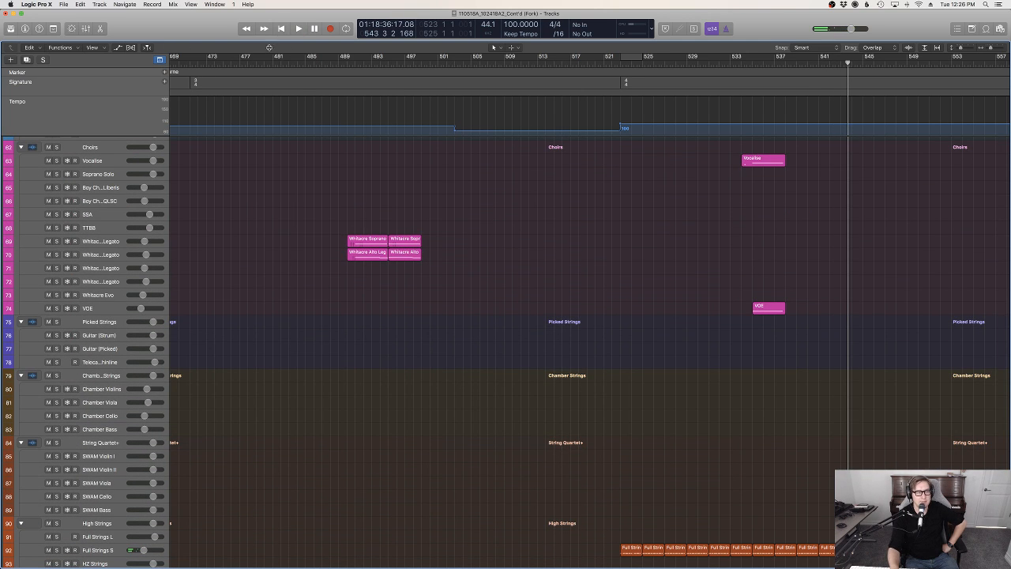
{"action": "left_click", "coordinate": [281, 30]}
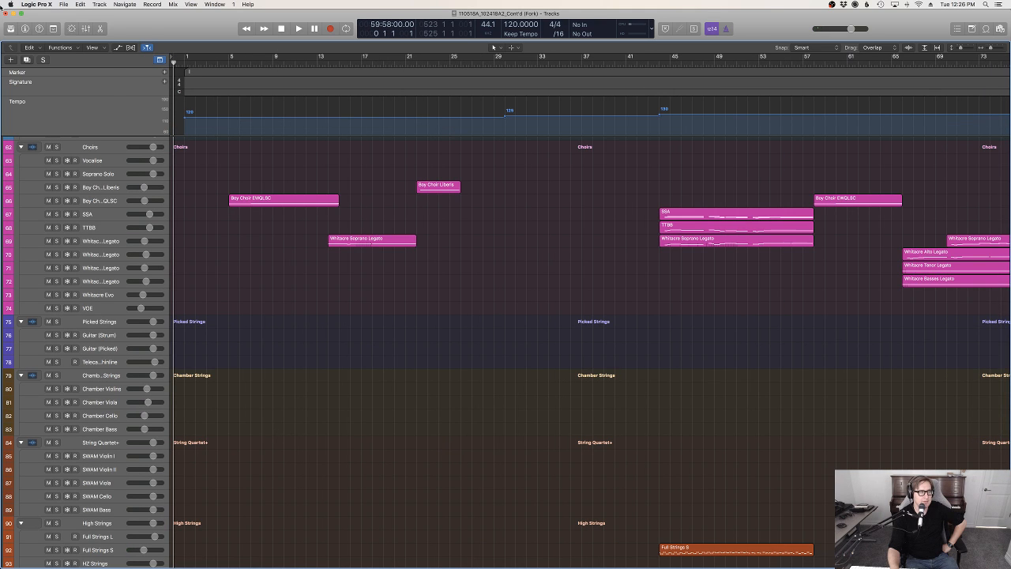
Save the project and quit Logic Pro X
{"action": "left_click", "coordinate": [64, 5]}
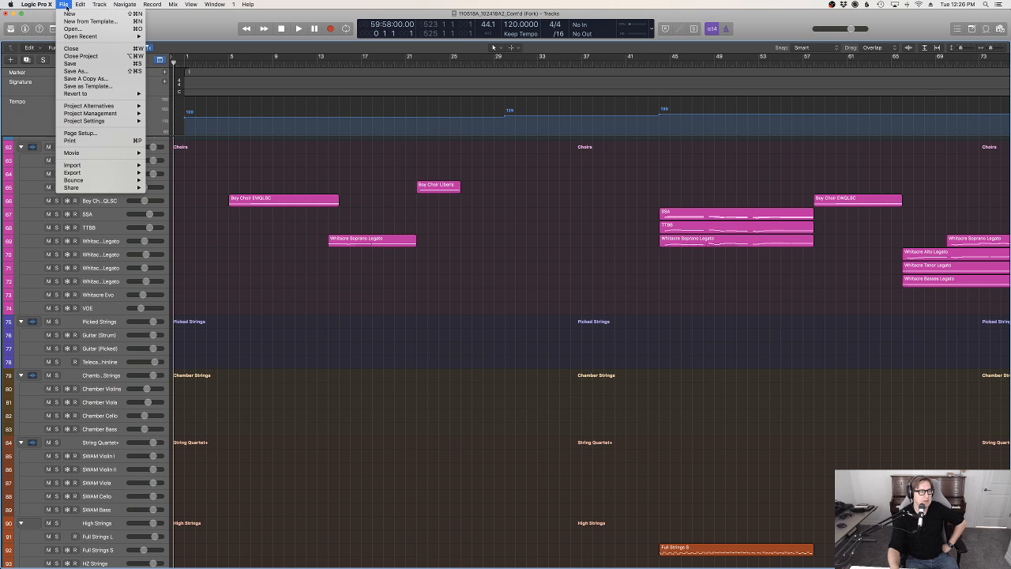
{"action": "left_click", "coordinate": [77, 64]}
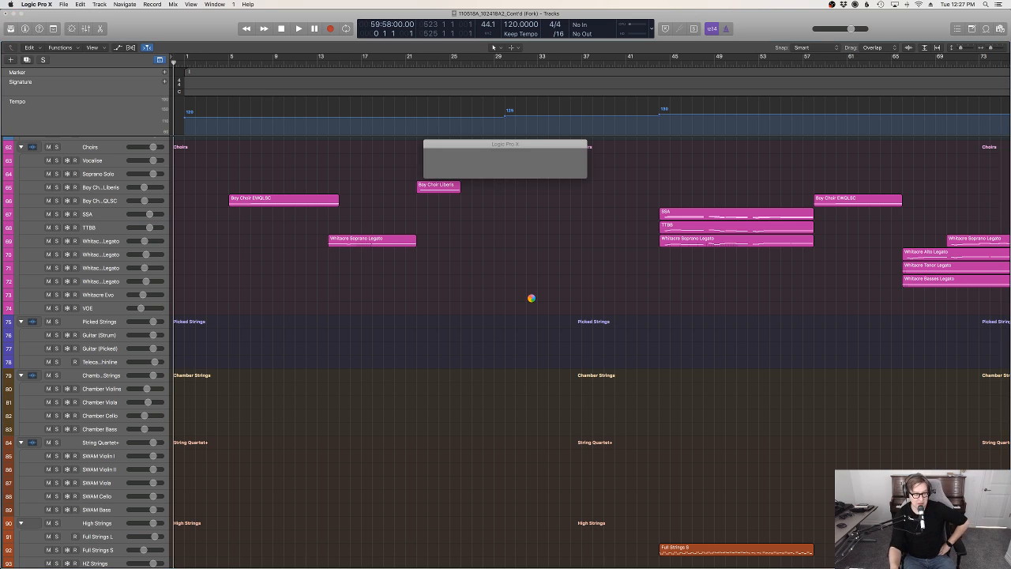
{"action": "left_click", "coordinate": [47, 5]}
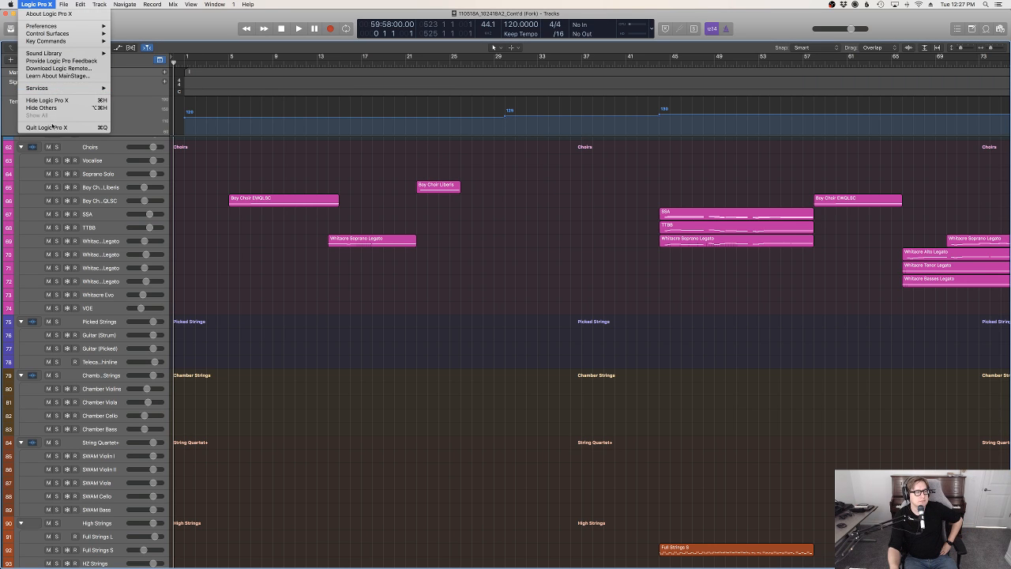
{"action": "left_click", "coordinate": [52, 128]}
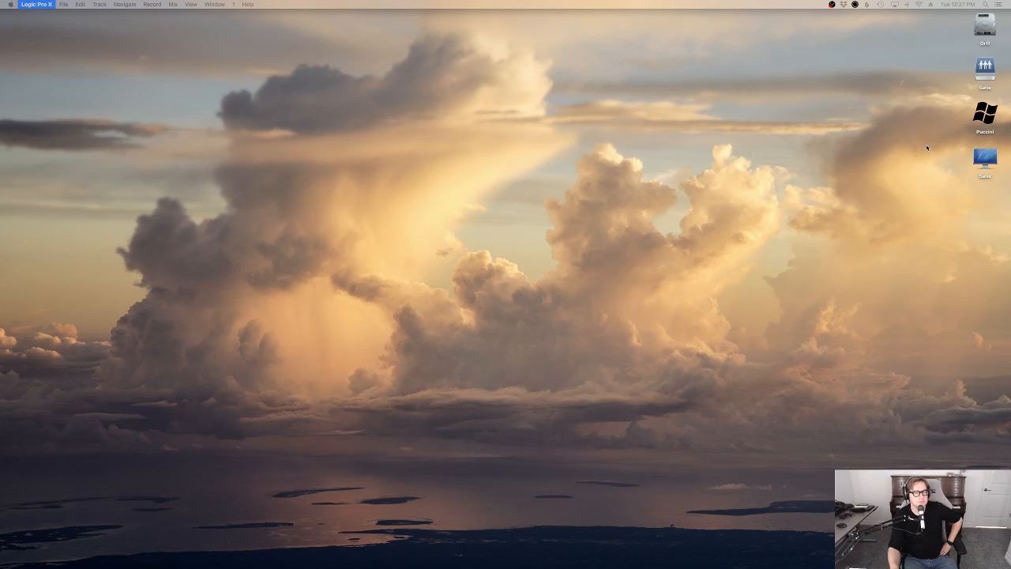
Switch to Dorico 2 and look through its recent projects and the Dorico Projects folder without opening a file
{"action": "mouse_move", "coordinate": [32, 192]}
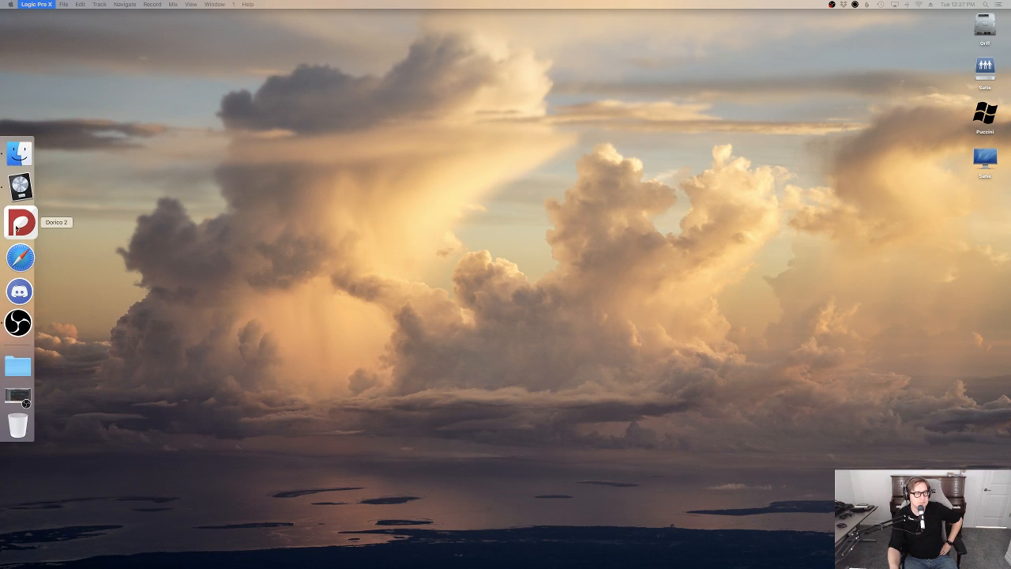
{"action": "left_click", "coordinate": [19, 224]}
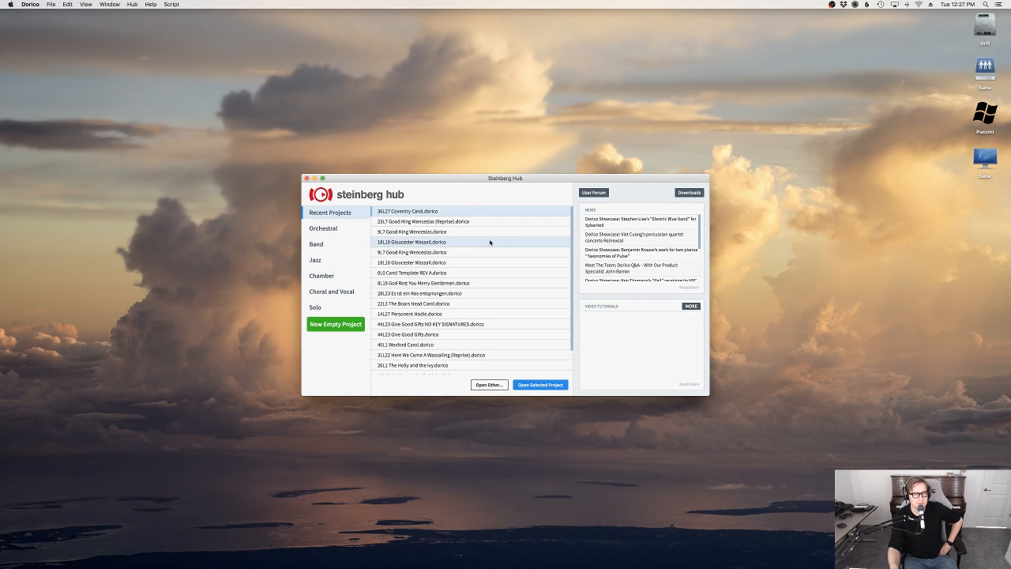
{"action": "scroll", "coordinate": [490, 245], "scroll_direction": "down", "scroll_amount": 3}
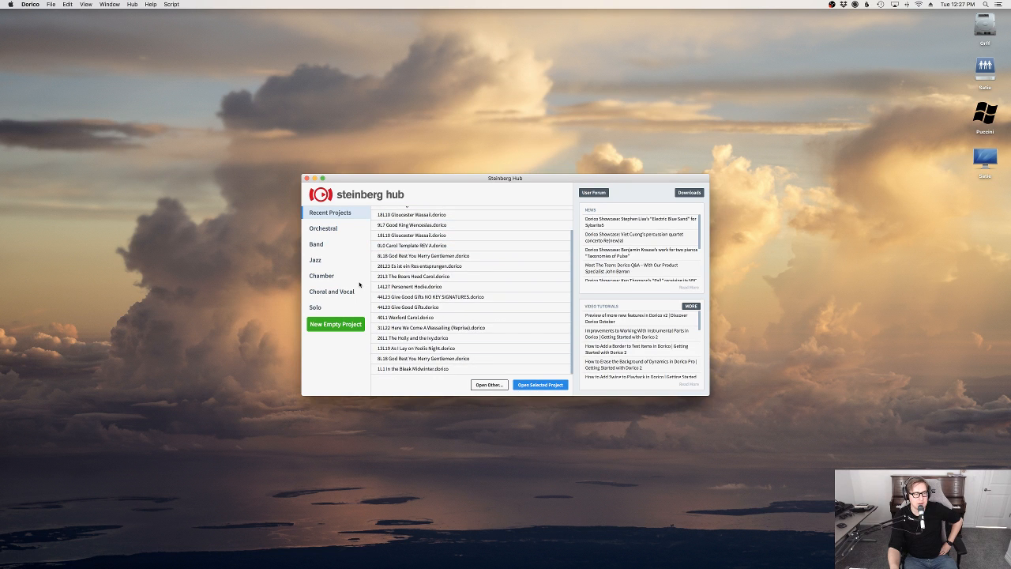
{"action": "left_click", "coordinate": [489, 385]}
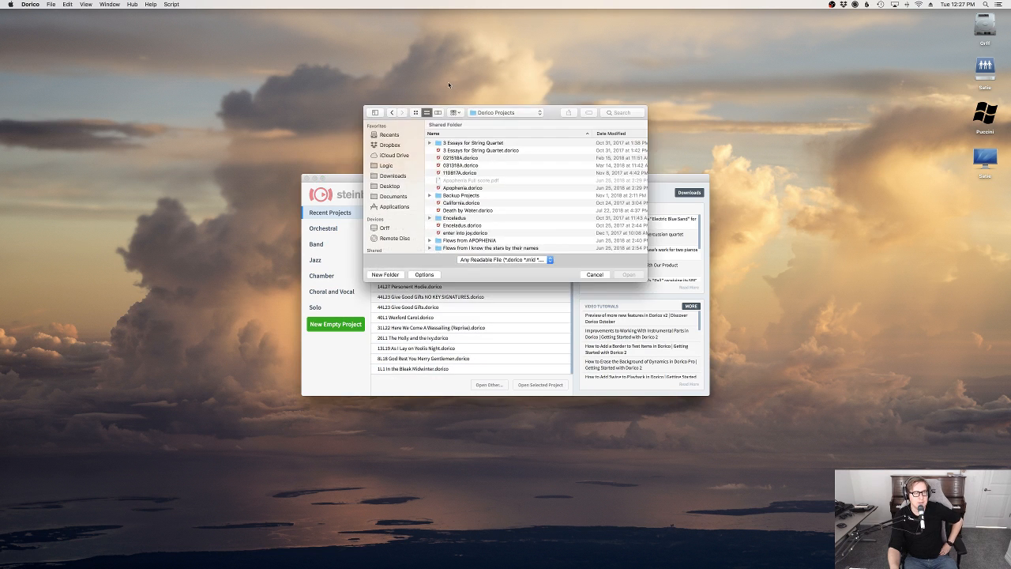
{"action": "key", "text": "Escape"}
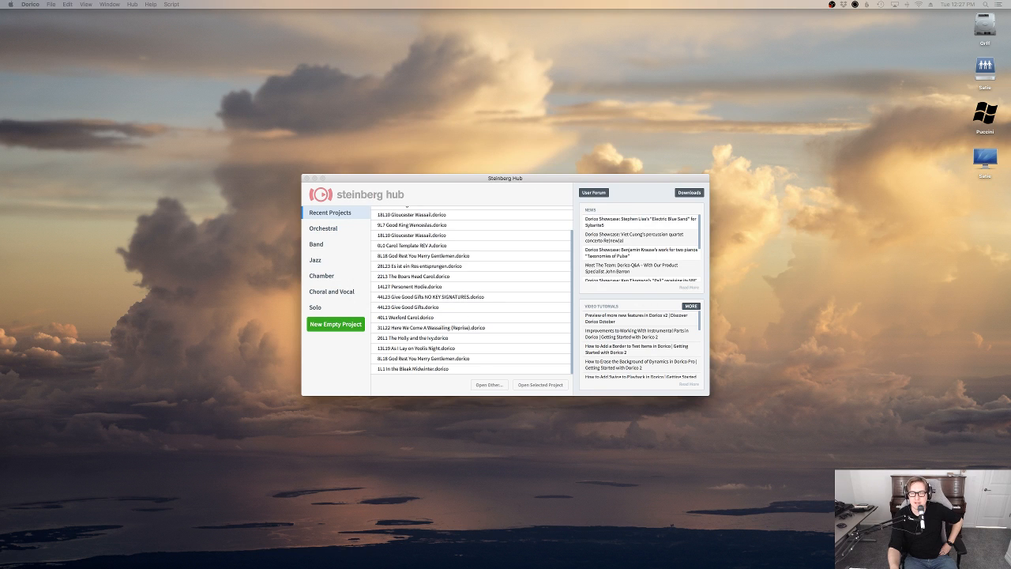
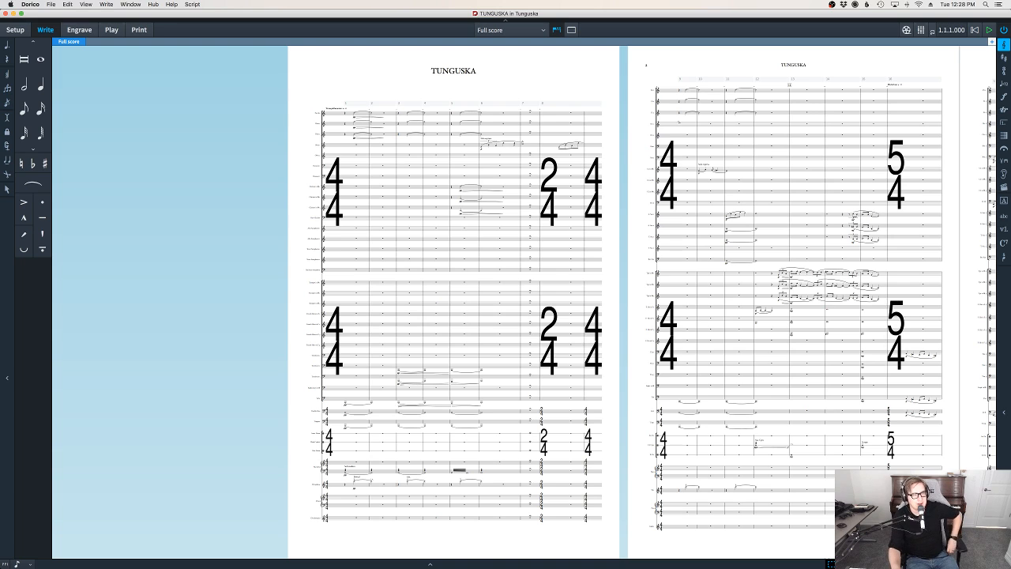
Play the TUNGUSKA full score from the beginning to about bar 8 while viewing its first pages, and stop playback
{"action": "left_click", "coordinate": [340, 336]}
{"action": "left_click", "coordinate": [297, 332]}
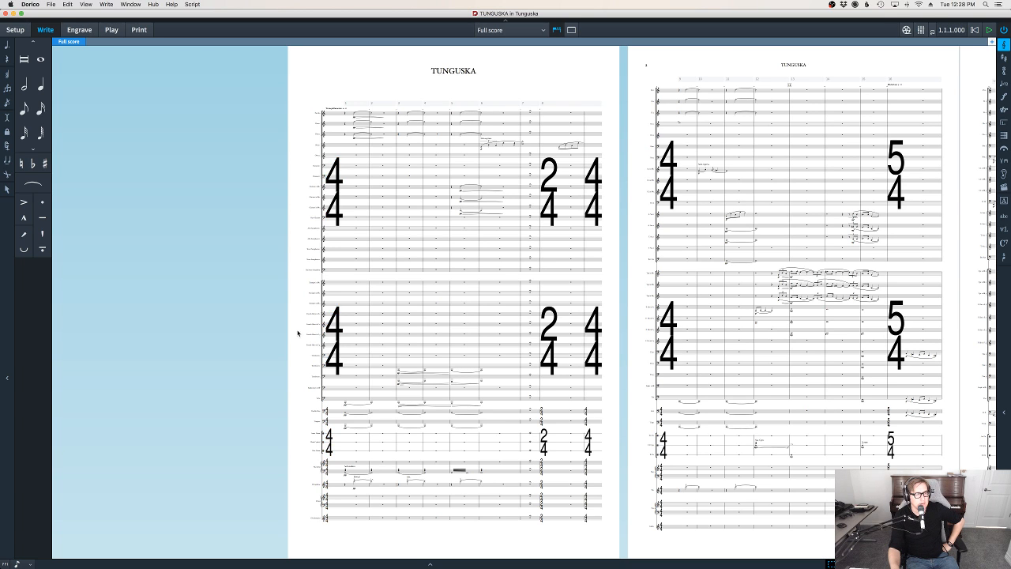
{"action": "mouse_move", "coordinate": [2, 348]}
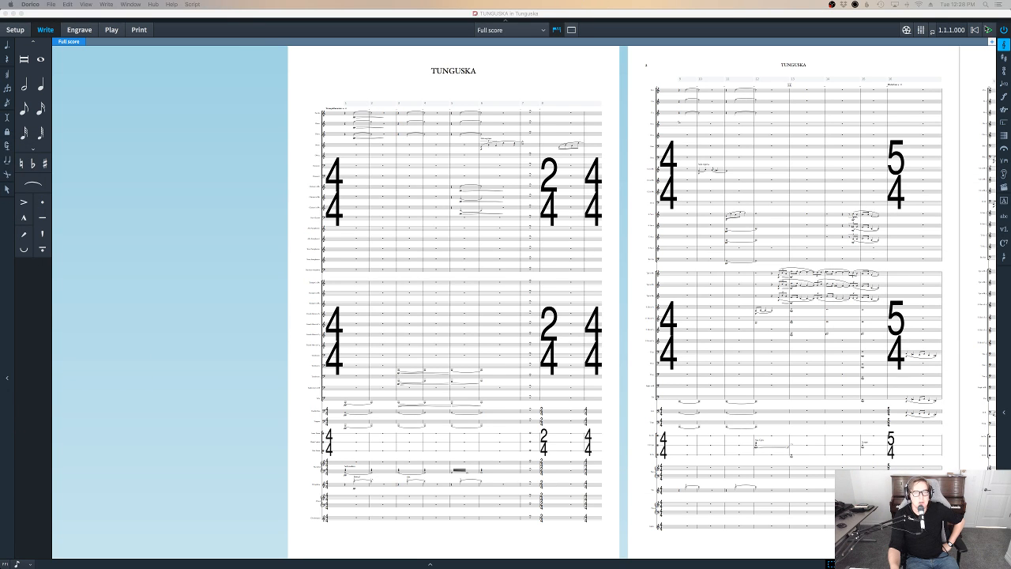
{"action": "left_click", "coordinate": [975, 33]}
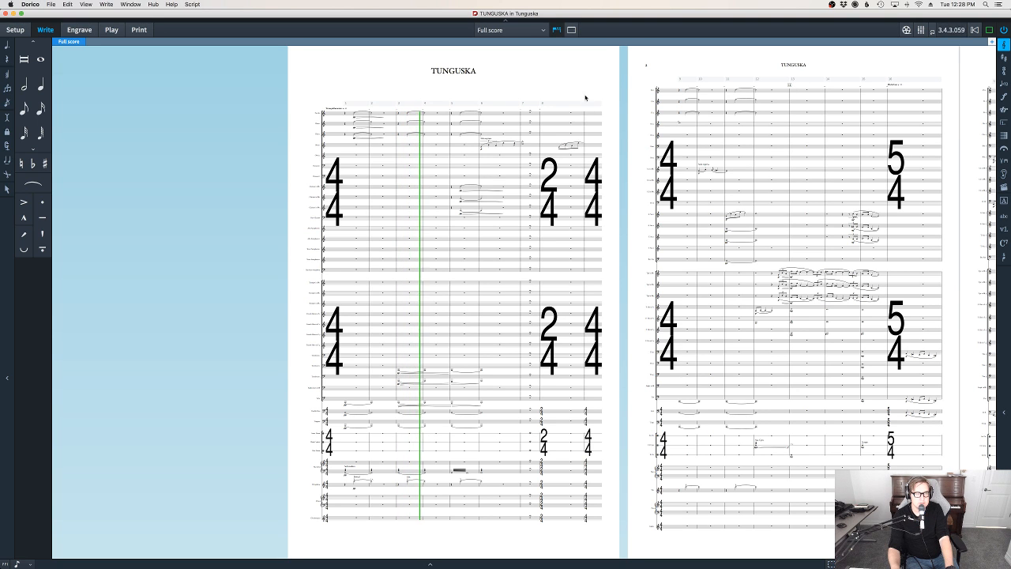
{"action": "scroll", "coordinate": [585, 95], "scroll_direction": "right", "scroll_amount": 10}
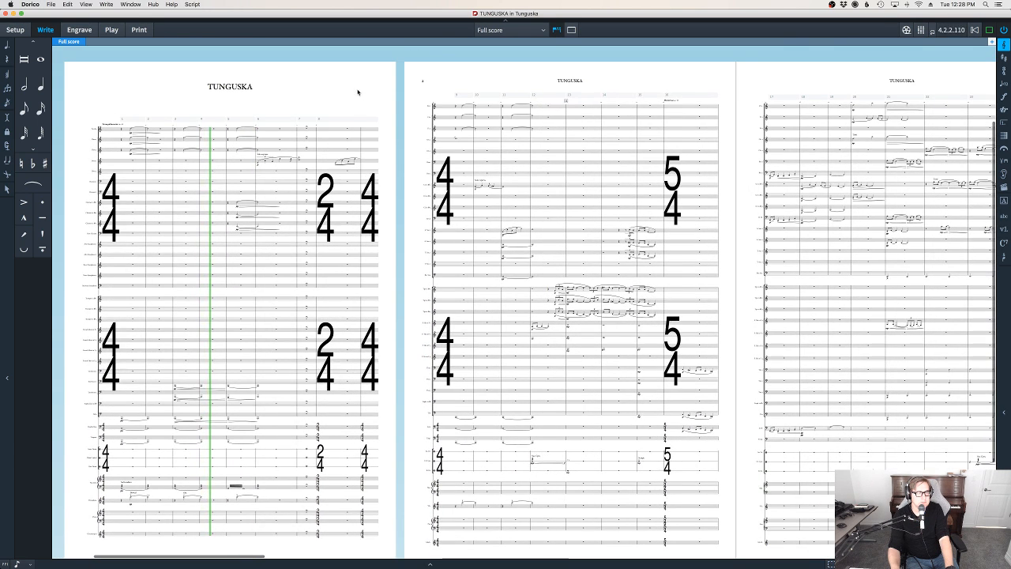
{"action": "scroll", "coordinate": [361, 104], "scroll_direction": "down", "scroll_amount": 1}
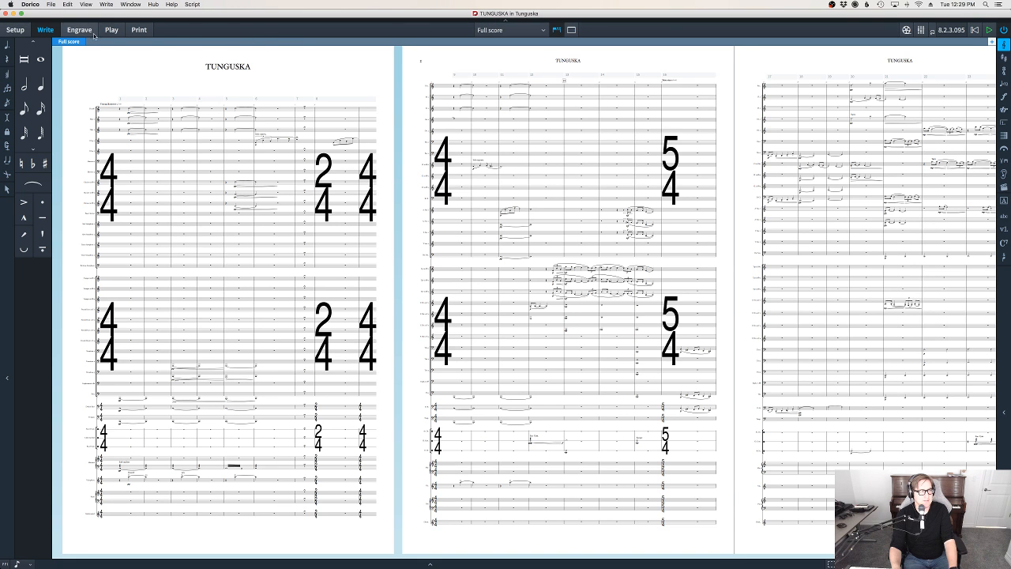
Check the category list in the project's Notation Options in Setup mode and close the options without changing anything
{"action": "left_click", "coordinate": [22, 32]}
{"action": "left_click", "coordinate": [106, 4]}
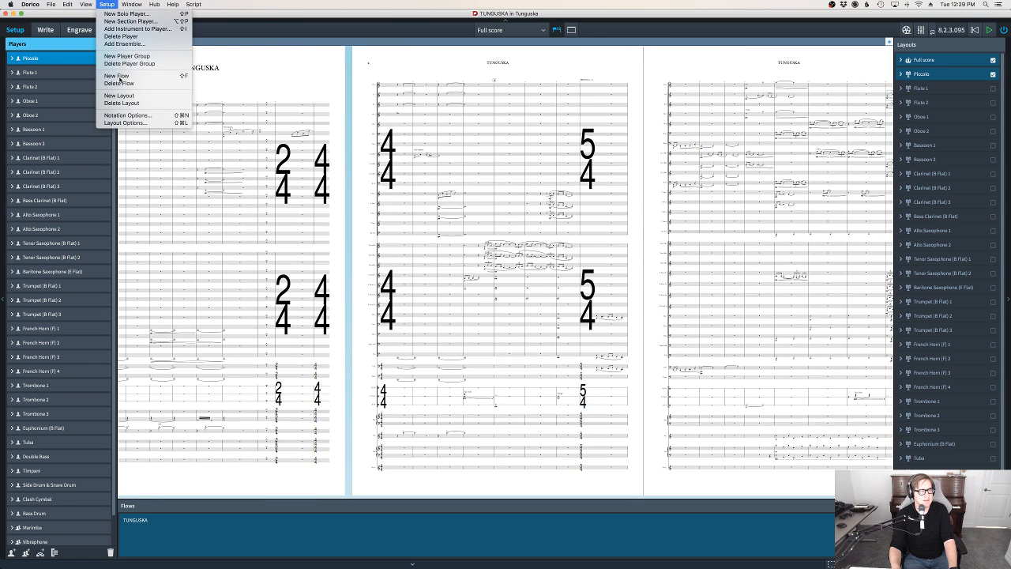
{"action": "left_click", "coordinate": [124, 115]}
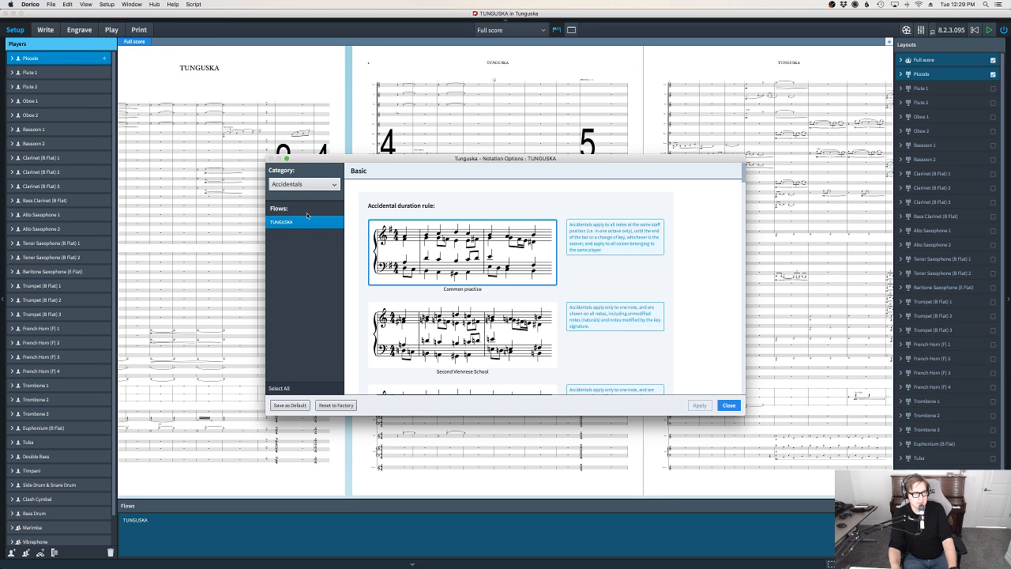
{"action": "left_click", "coordinate": [307, 185]}
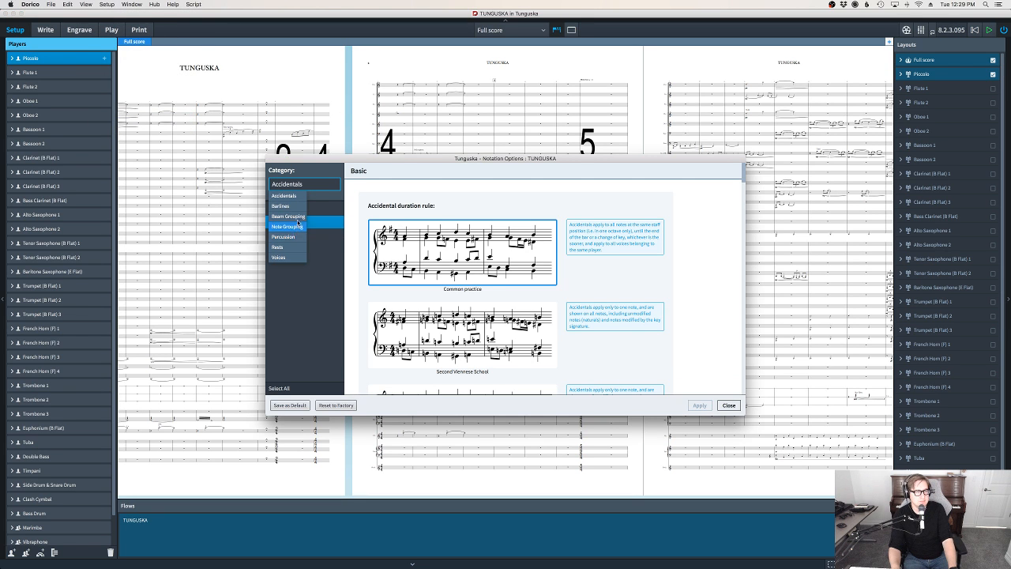
{"action": "left_click", "coordinate": [312, 292]}
{"action": "left_click", "coordinate": [727, 407]}
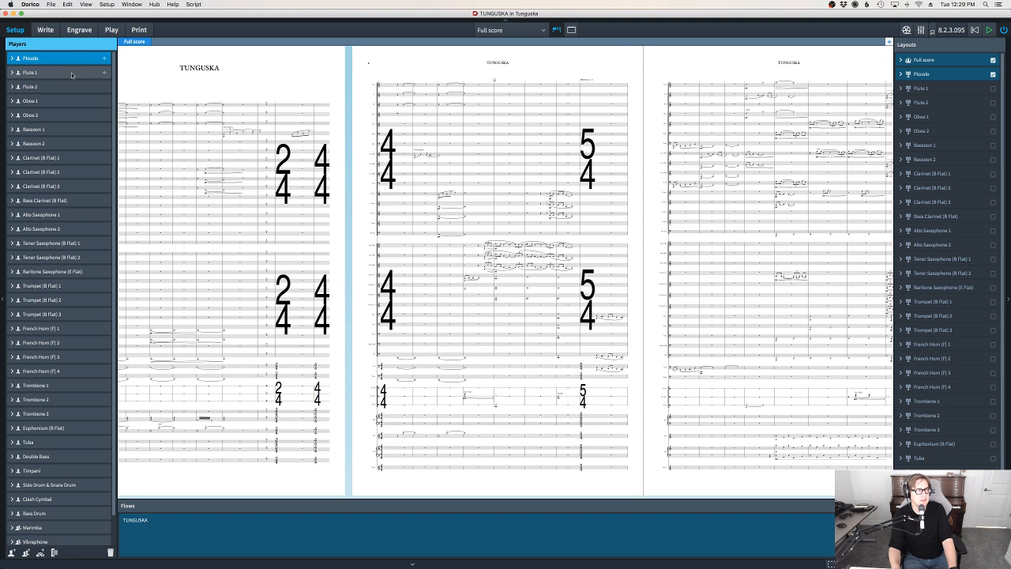
Open the Engraving Options in Engrave mode and display the Time Signatures settings
{"action": "left_click", "coordinate": [79, 29]}
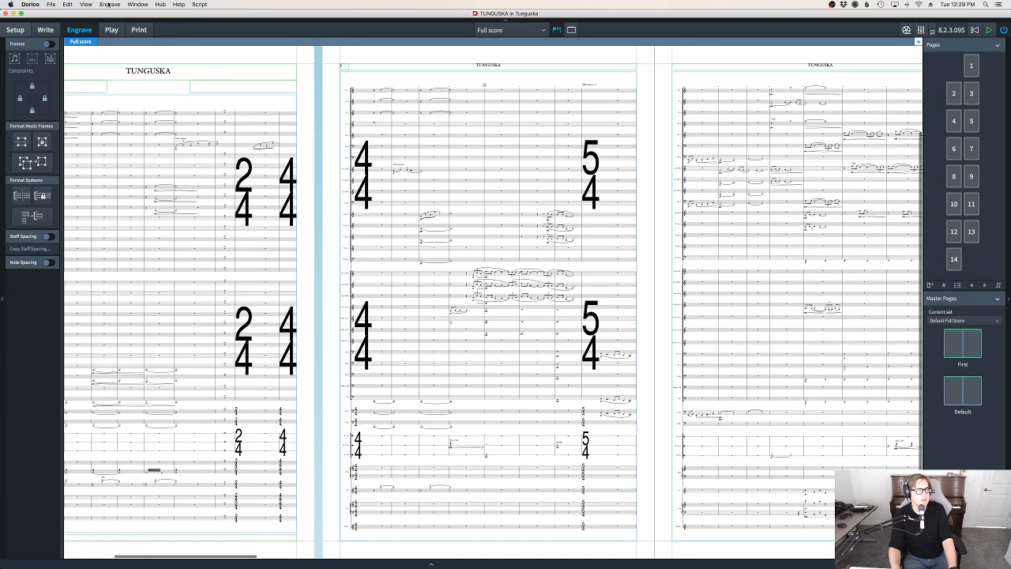
{"action": "left_click", "coordinate": [109, 4]}
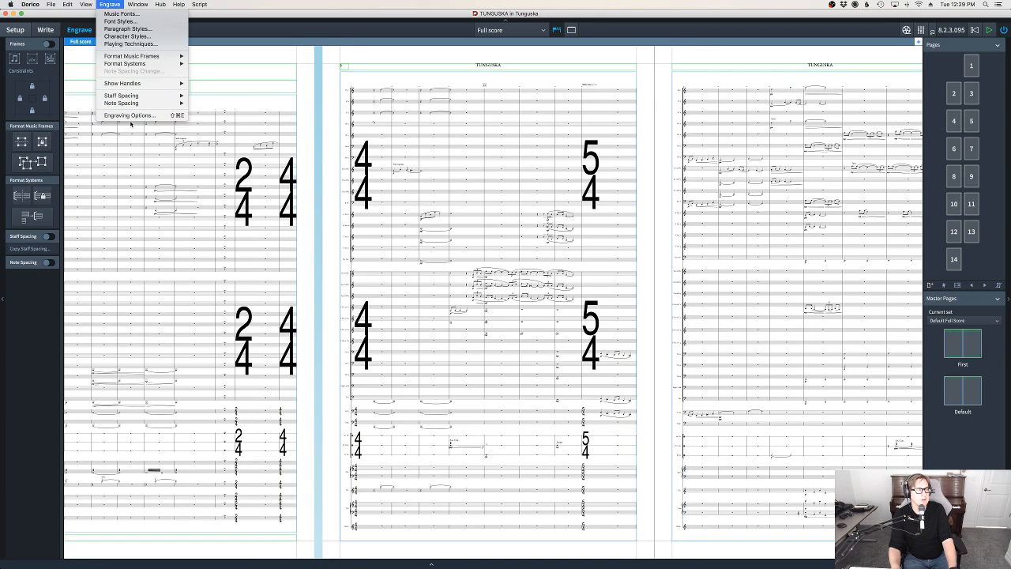
{"action": "left_click", "coordinate": [131, 117]}
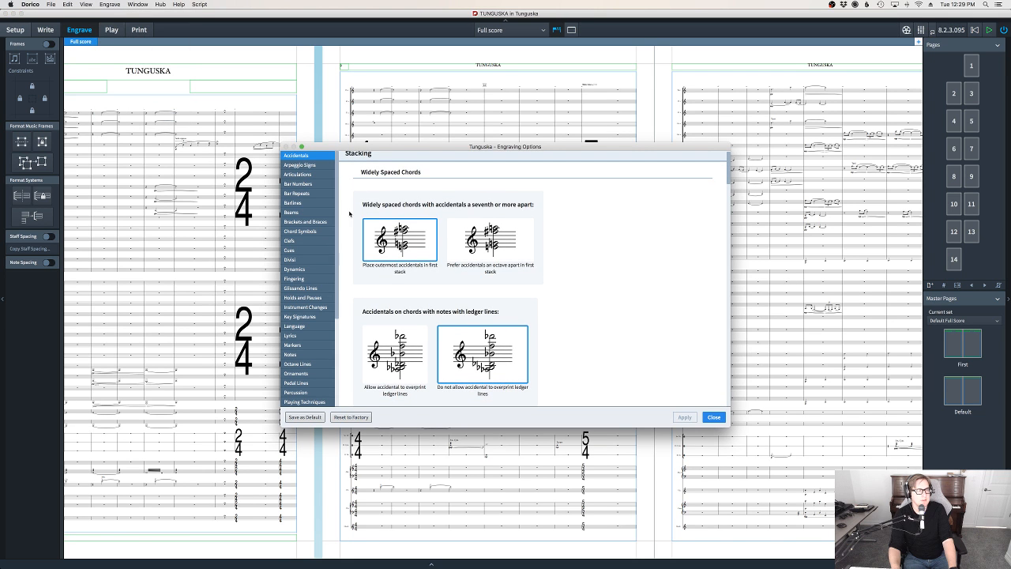
{"action": "scroll", "coordinate": [308, 245], "scroll_direction": "down", "scroll_amount": 5}
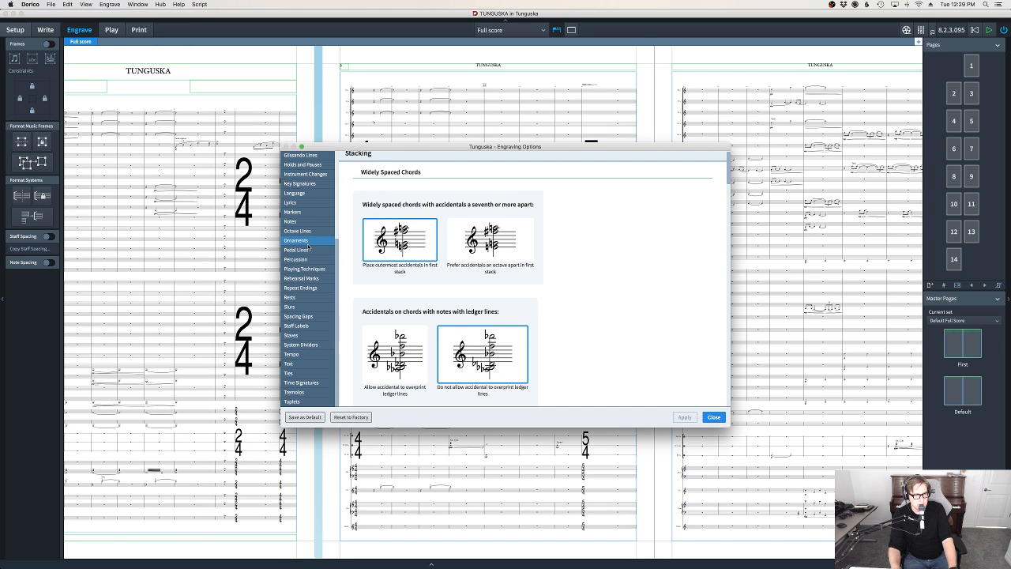
{"action": "left_click", "coordinate": [312, 382]}
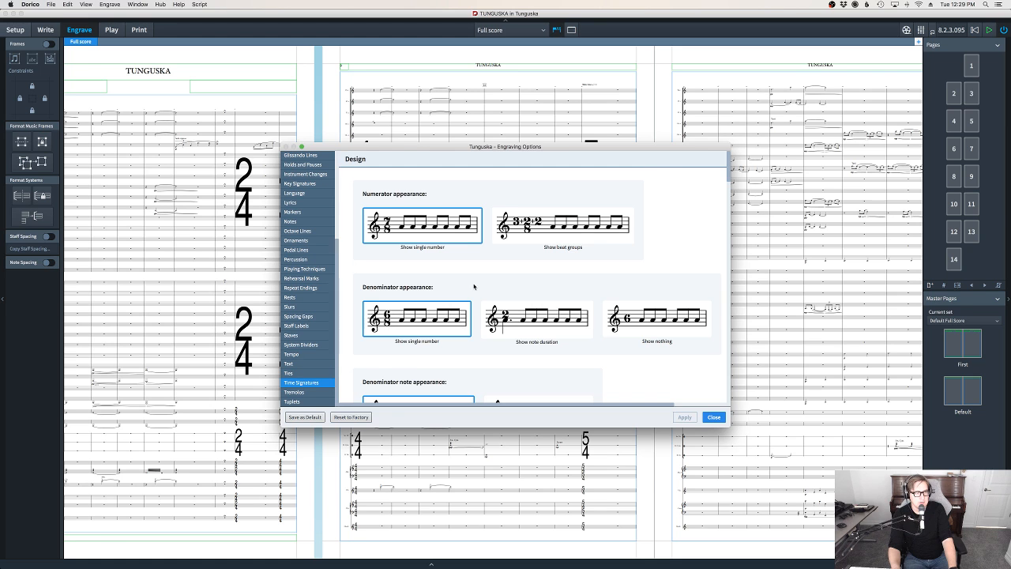
Review the time signature design, gap, bracket-centering and position options, and close the Engraving Options without changes
{"action": "scroll", "coordinate": [485, 250], "scroll_direction": "down", "scroll_amount": 10}
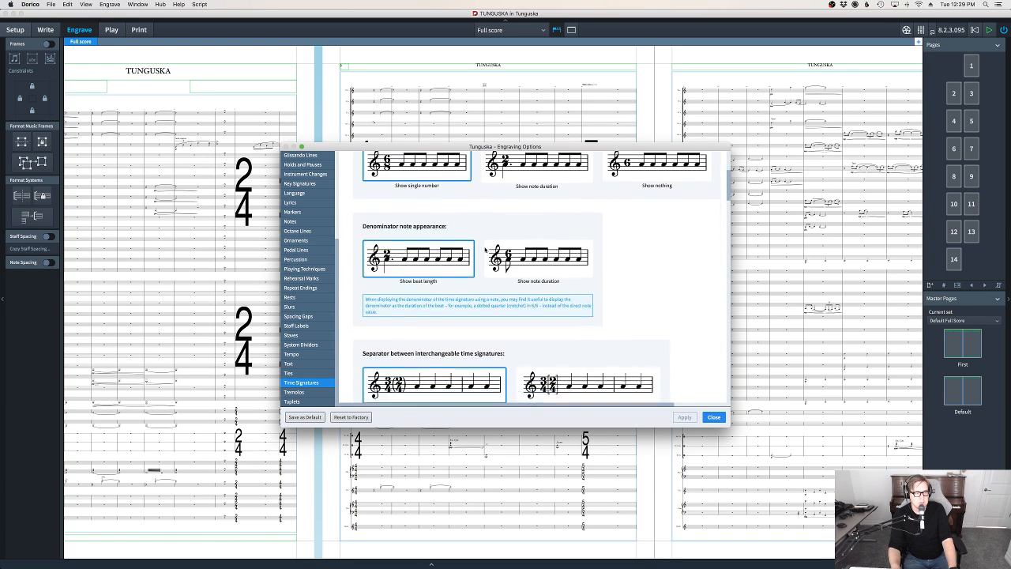
{"action": "scroll", "coordinate": [485, 250], "scroll_direction": "down", "scroll_amount": 10}
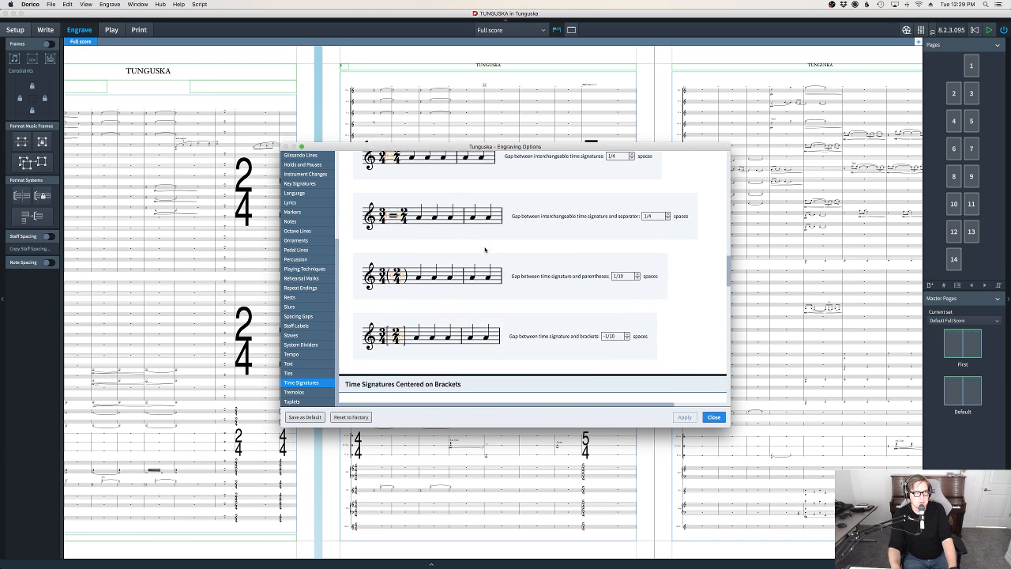
{"action": "scroll", "coordinate": [485, 250], "scroll_direction": "down", "scroll_amount": 10}
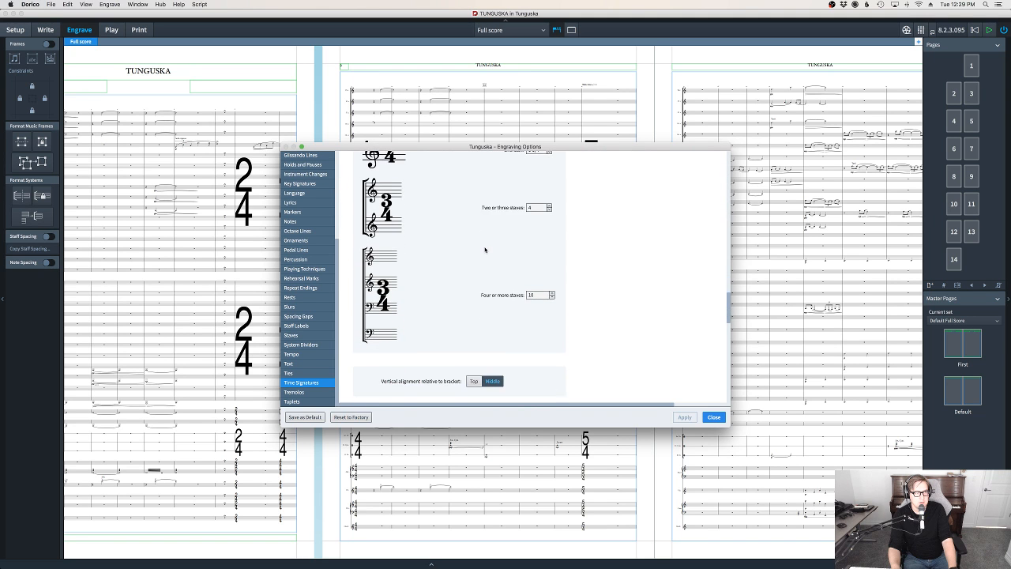
{"action": "scroll", "coordinate": [485, 250], "scroll_direction": "down", "scroll_amount": 10}
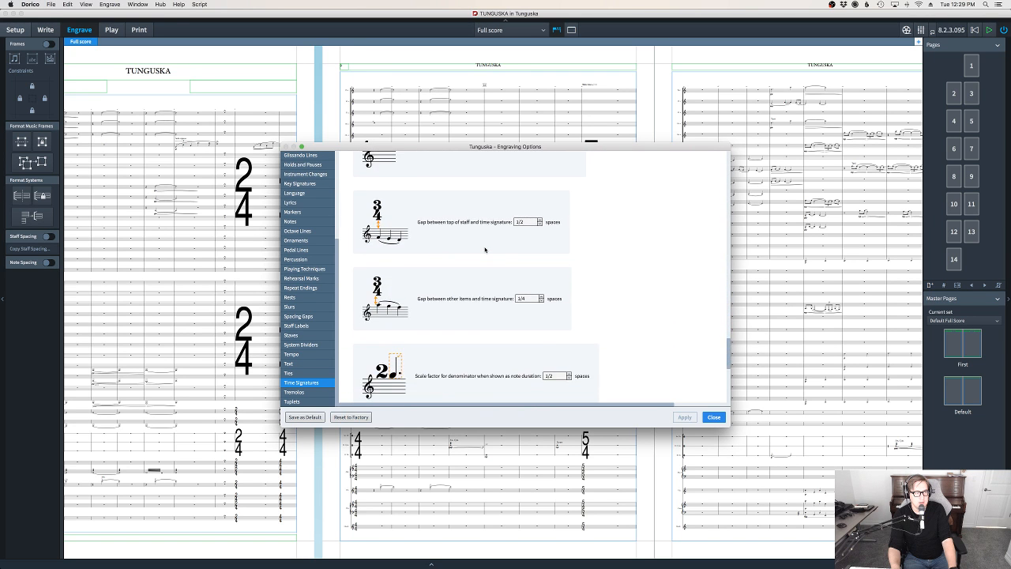
{"action": "scroll", "coordinate": [485, 250], "scroll_direction": "down", "scroll_amount": 5}
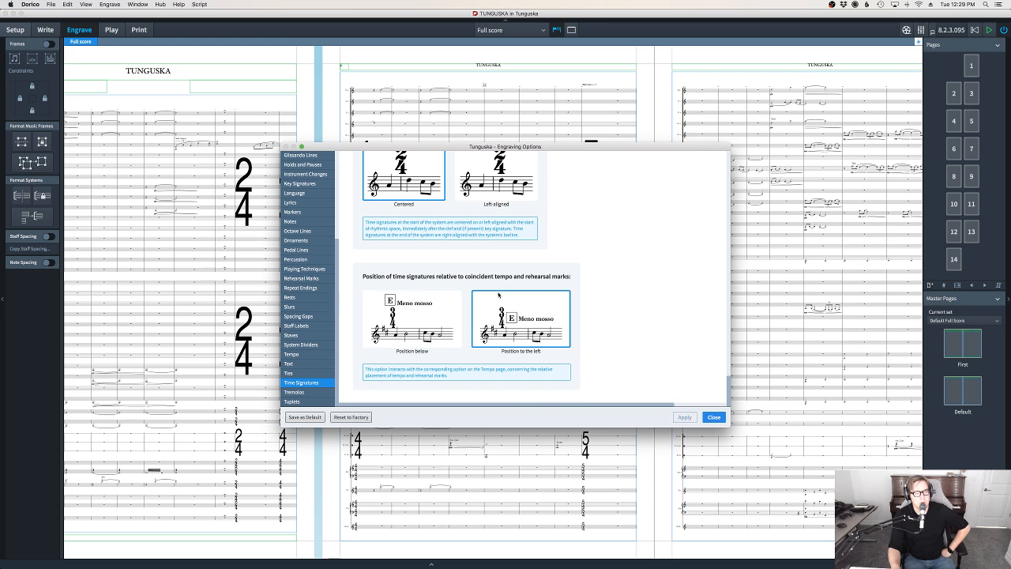
{"action": "scroll", "coordinate": [668, 292], "scroll_direction": "up", "scroll_amount": 15}
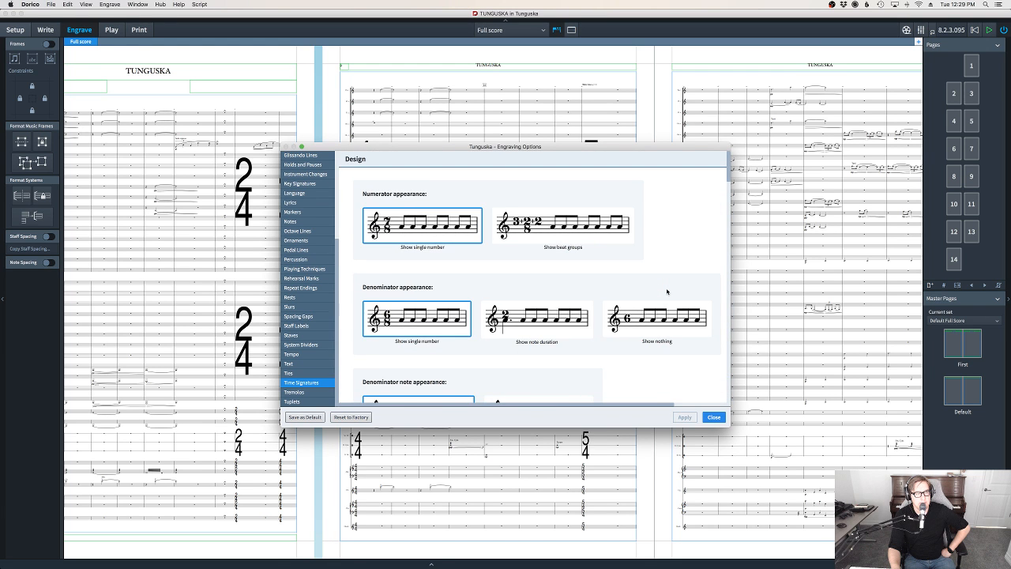
{"action": "scroll", "coordinate": [319, 237], "scroll_direction": "up", "scroll_amount": 2}
{"action": "scroll", "coordinate": [319, 236], "scroll_direction": "up", "scroll_amount": 5}
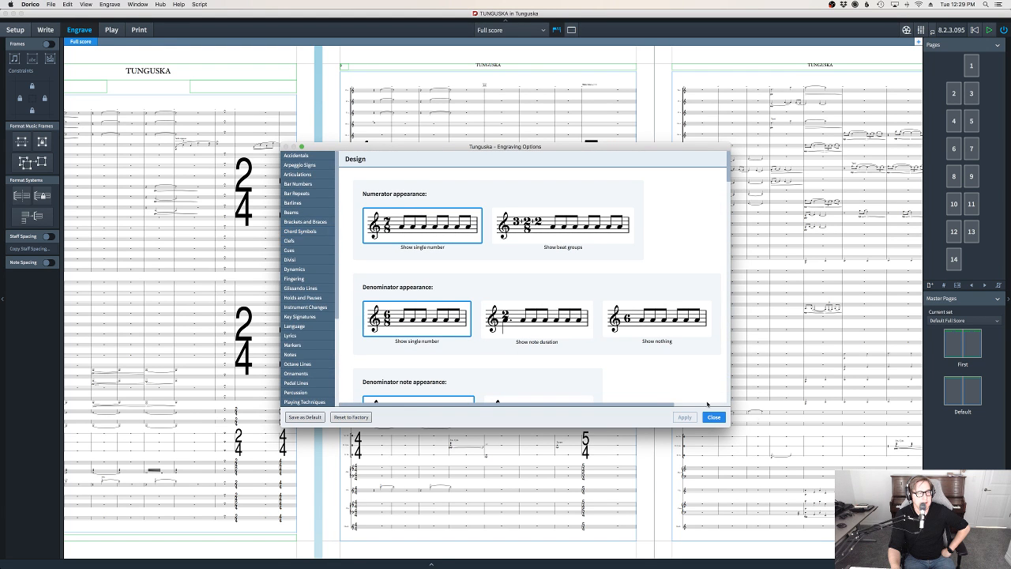
{"action": "left_click", "coordinate": [722, 420]}
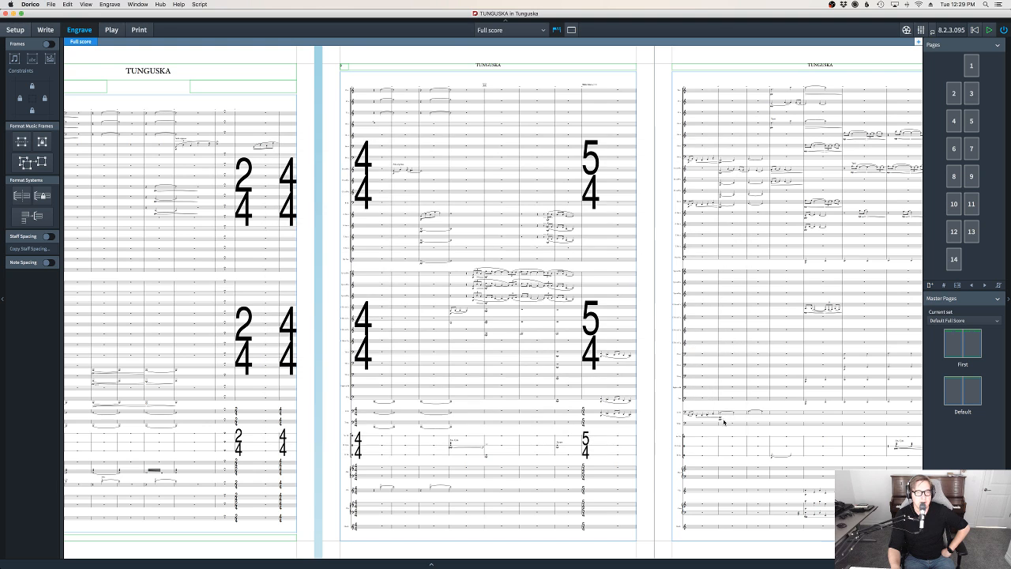
Play the score from bar 1, enlarge the first page for reading, and return to Write mode
{"action": "left_click", "coordinate": [975, 30]}
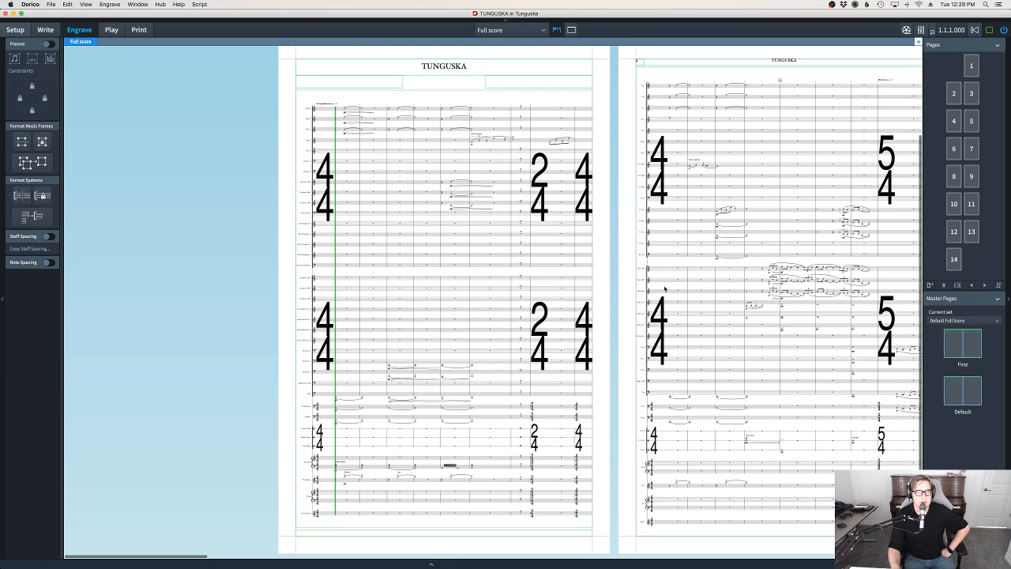
{"action": "key", "text": "space"}
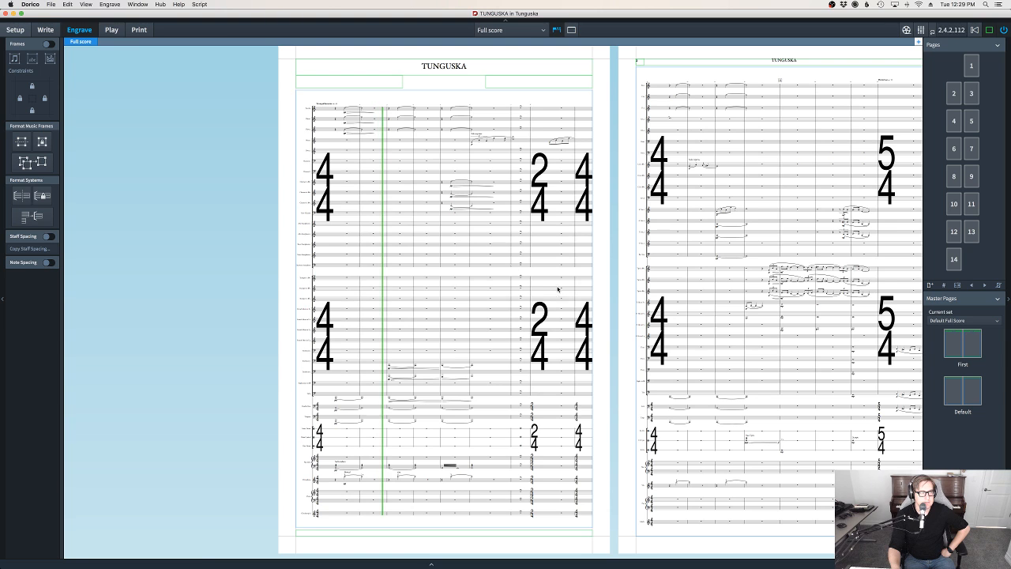
{"action": "scroll", "coordinate": [558, 289], "scroll_direction": "up", "scroll_amount": 1}
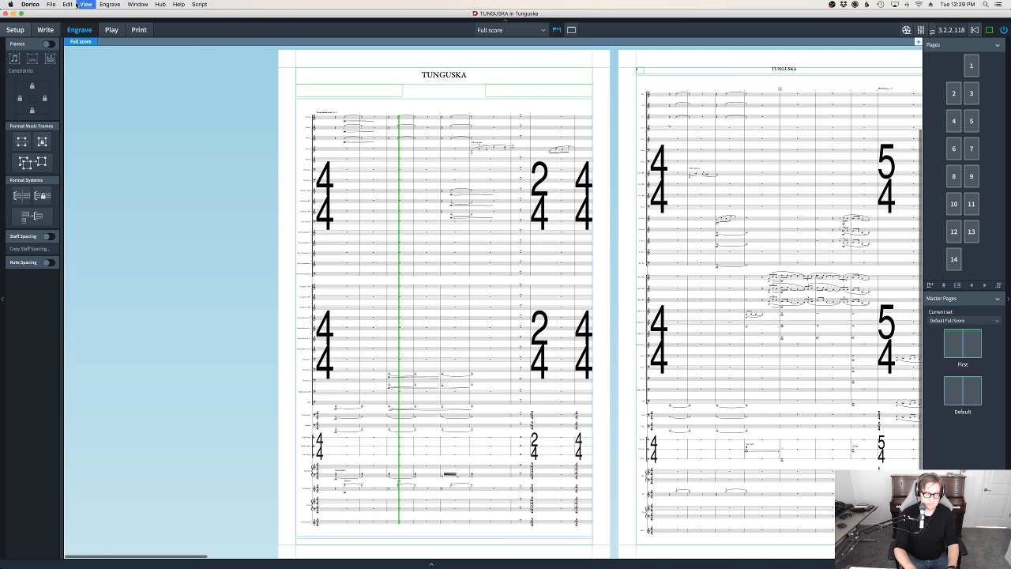
{"action": "key", "text": "super+equal"}
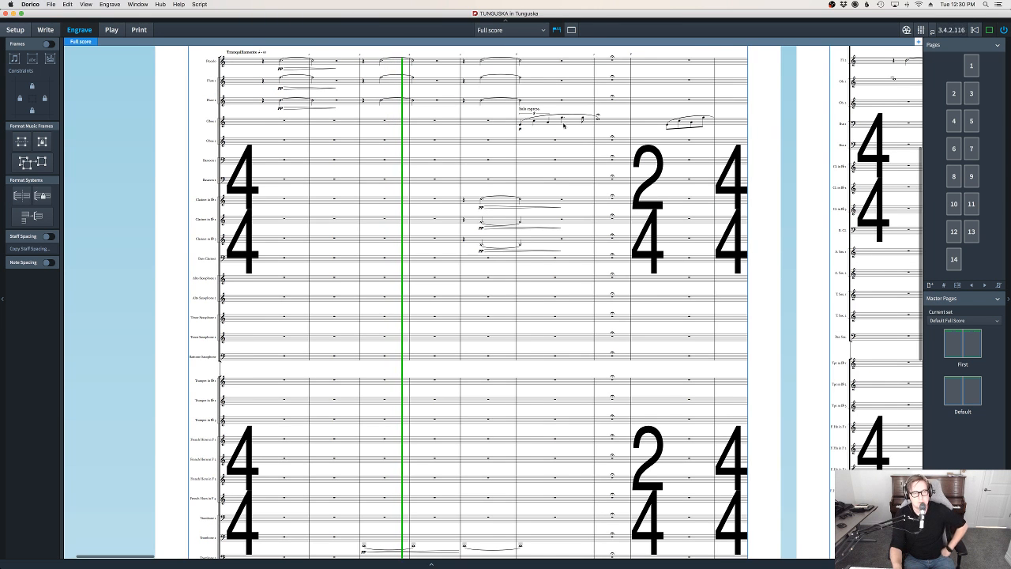
{"action": "left_click_drag", "start_coordinate": [758, 185], "coordinate": [635, 245]}
{"action": "key", "text": "super+2"}
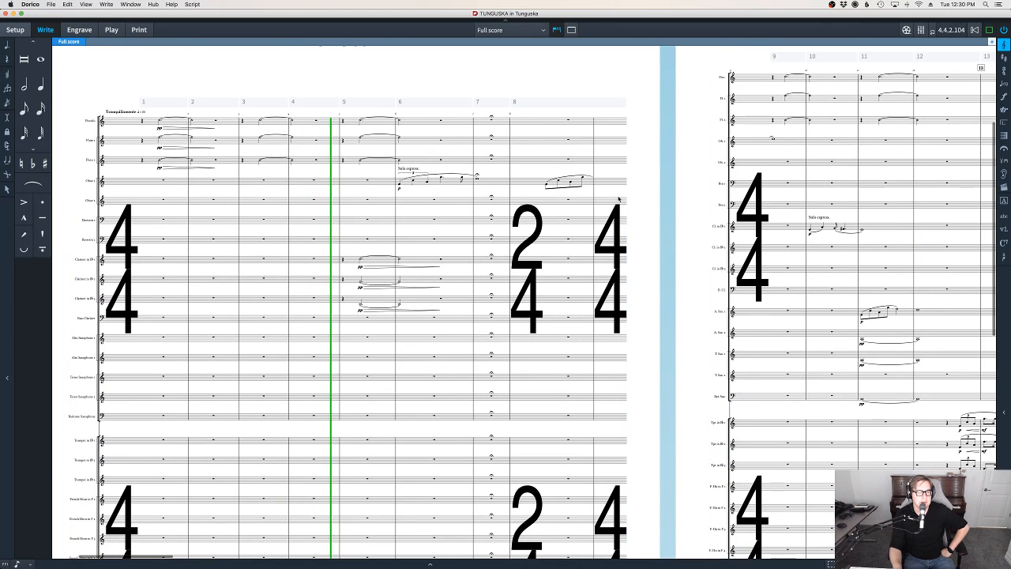
Follow the playback on the first page from bar 5 to bar 7, examining the woodwind, brass and percussion staves
{"action": "left_click_drag", "start_coordinate": [643, 172], "coordinate": [632, 237]}
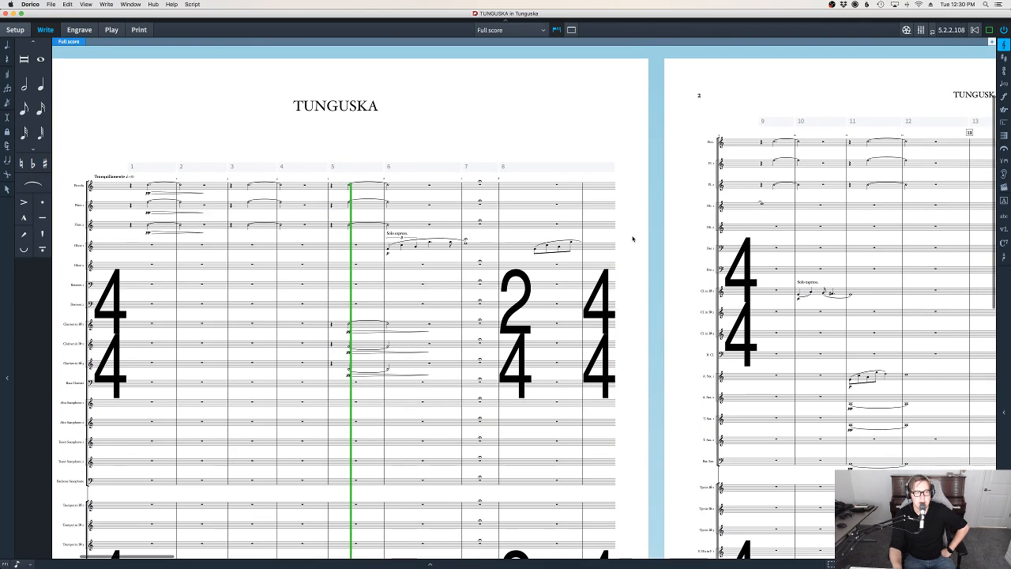
{"action": "scroll", "coordinate": [643, 248], "scroll_direction": "down", "scroll_amount": 3}
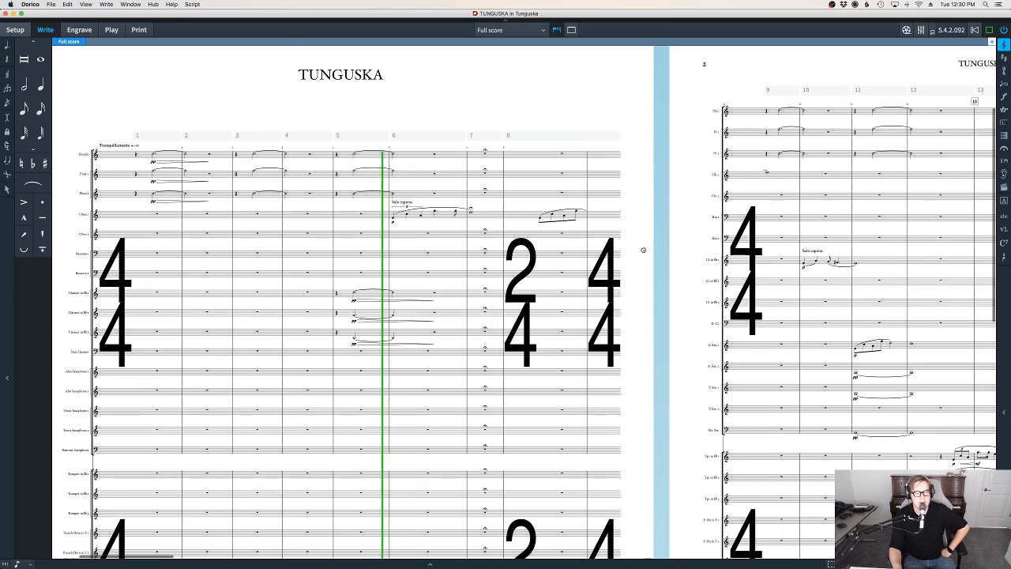
{"action": "left_click_drag", "start_coordinate": [648, 313], "coordinate": [652, 244]}
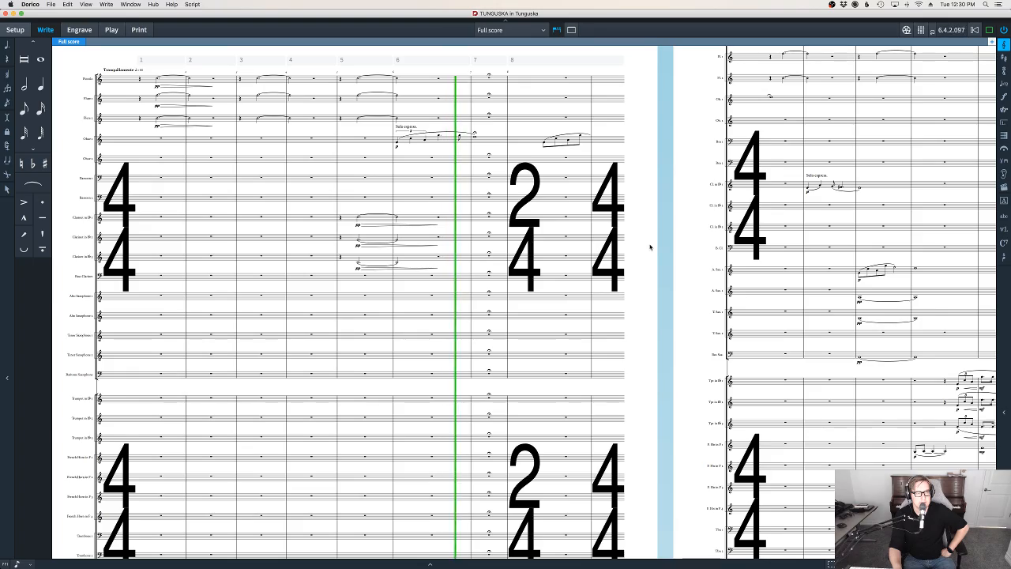
{"action": "left_click_drag", "start_coordinate": [649, 304], "coordinate": [635, 151]}
{"action": "left_click_drag", "start_coordinate": [644, 429], "coordinate": [621, 226]}
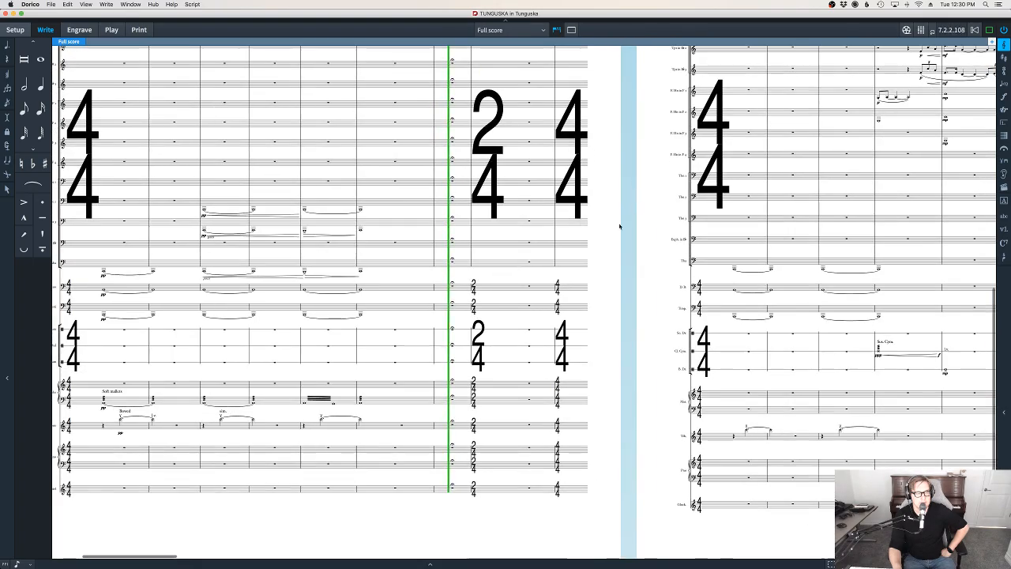
{"action": "left_click_drag", "start_coordinate": [626, 282], "coordinate": [600, 379]}
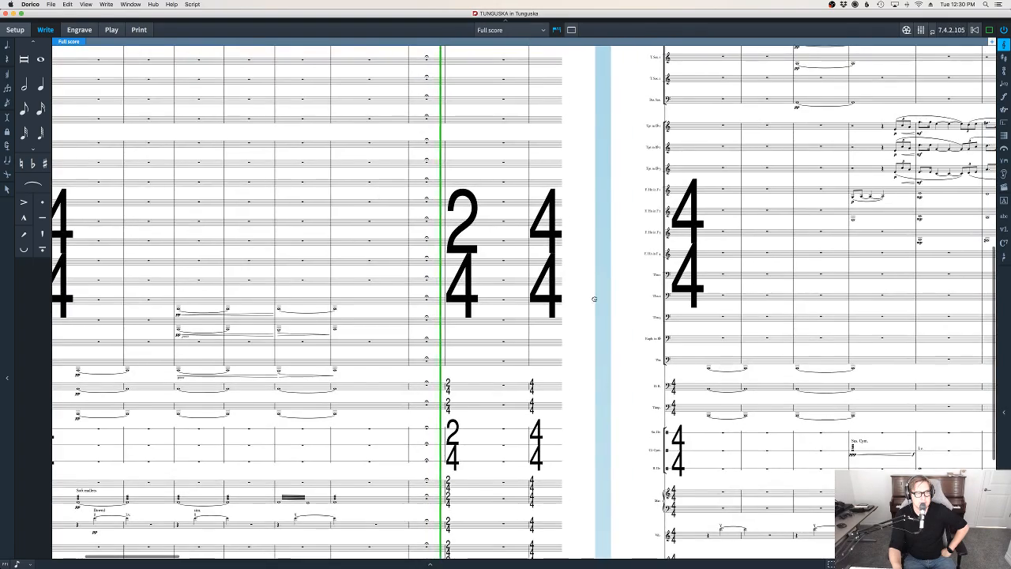
Follow the playback onto page 2 from bar 7 to bar 15, examining the woodwind, saxophone and brass staves
{"action": "left_click_drag", "start_coordinate": [596, 296], "coordinate": [572, 553]}
{"action": "left_click_drag", "start_coordinate": [579, 318], "coordinate": [506, 360]}
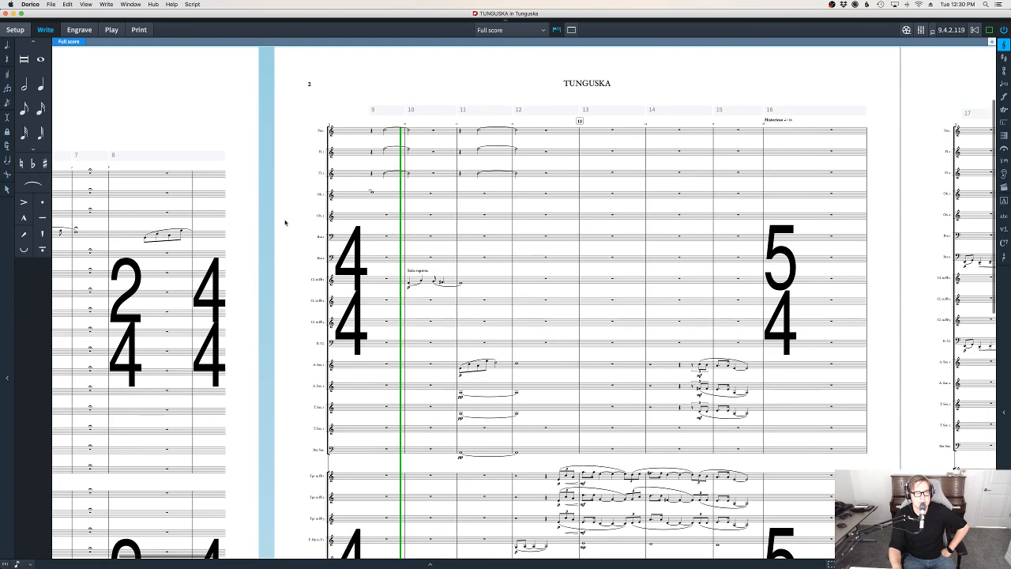
{"action": "left_click_drag", "start_coordinate": [292, 234], "coordinate": [271, 174]}
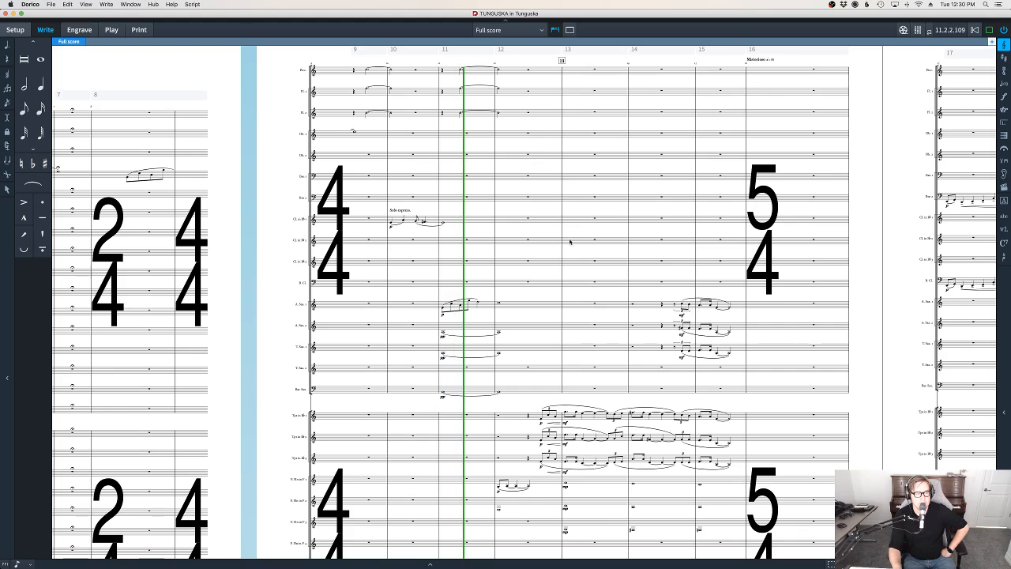
{"action": "left_click_drag", "start_coordinate": [846, 366], "coordinate": [816, 261]}
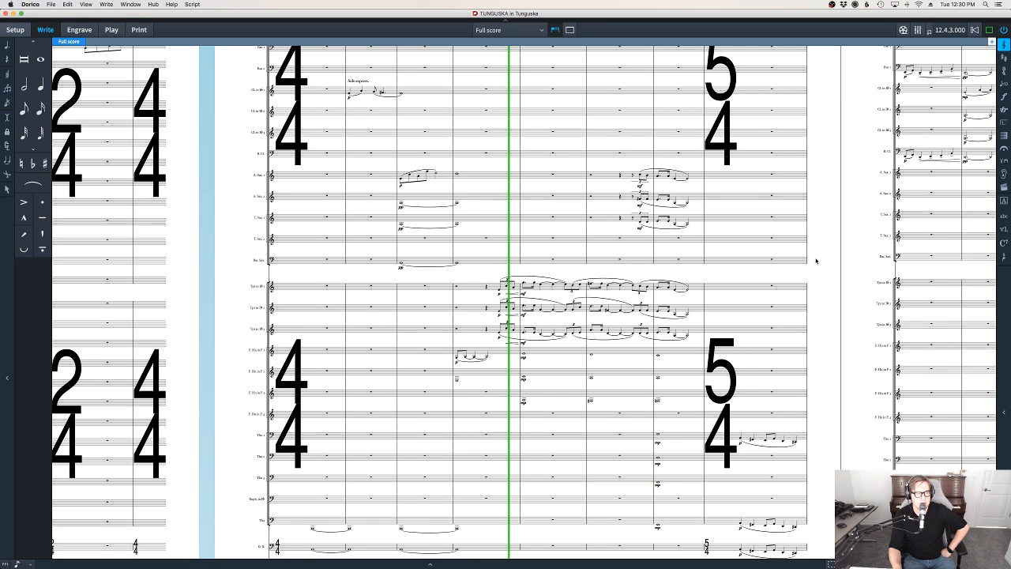
{"action": "left_click_drag", "start_coordinate": [828, 290], "coordinate": [788, 243]}
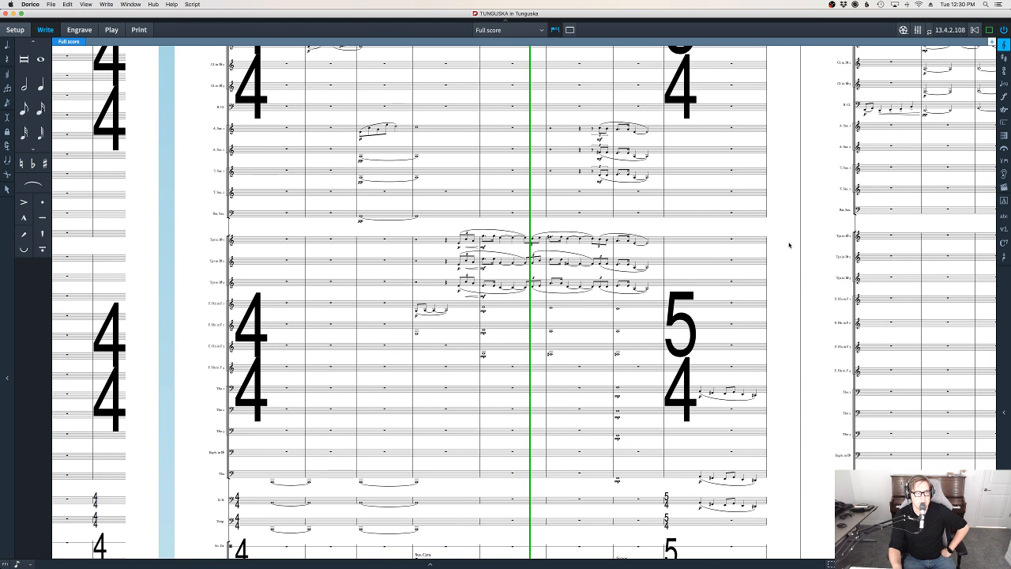
{"action": "left_click_drag", "start_coordinate": [791, 242], "coordinate": [772, 289]}
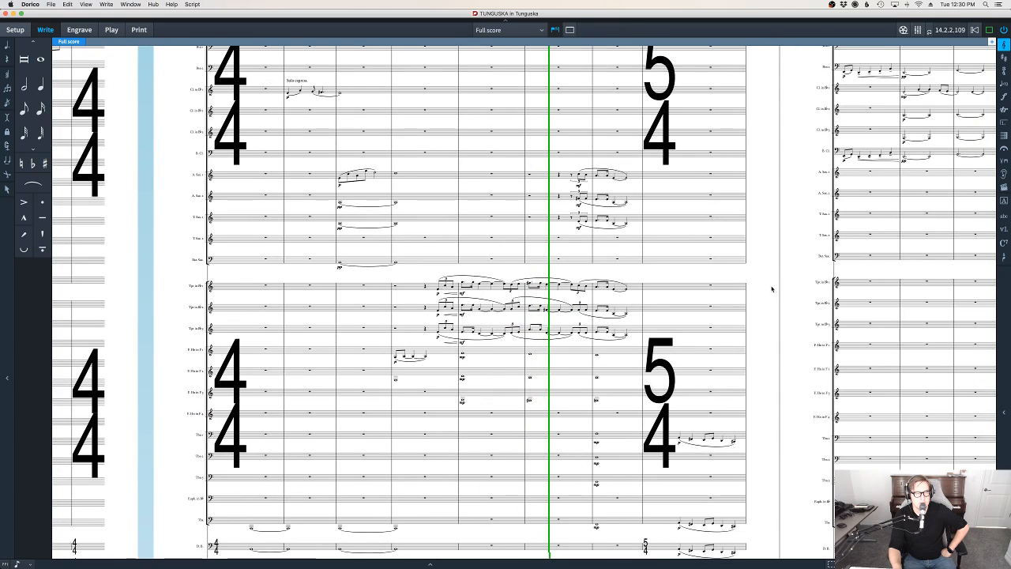
{"action": "scroll", "coordinate": [767, 272], "scroll_direction": "down", "scroll_amount": 5}
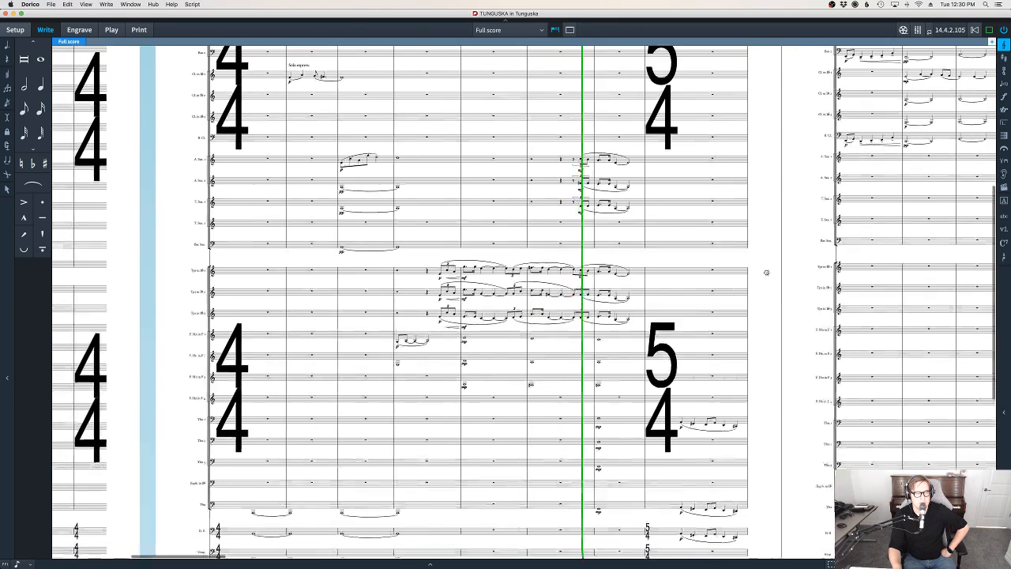
{"action": "left_click_drag", "start_coordinate": [759, 324], "coordinate": [644, 345]}
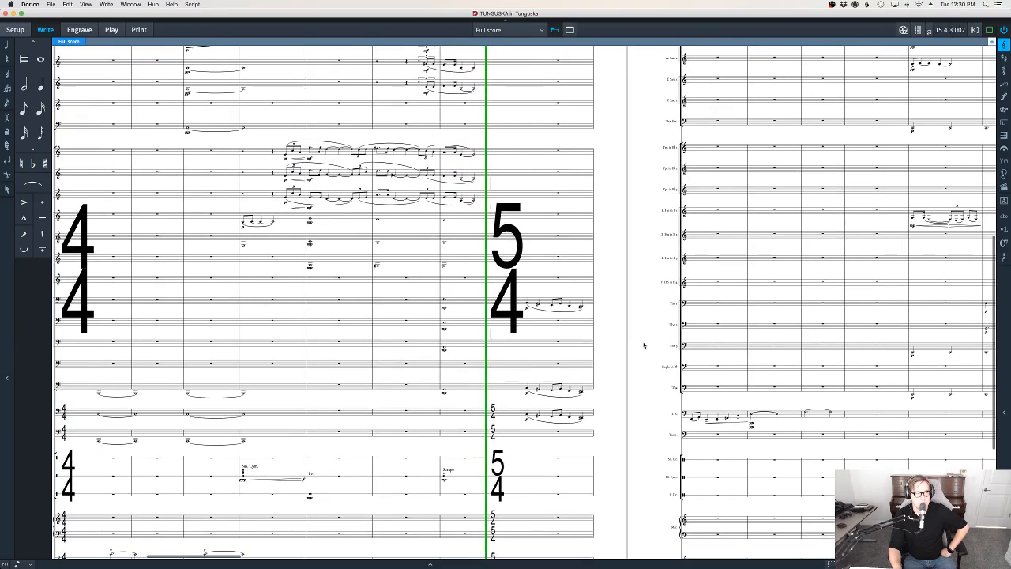
Follow the playback on page 3 through bar 23, examining the woodwind, horn, low brass and percussion staves
{"action": "left_click_drag", "start_coordinate": [640, 300], "coordinate": [589, 416]}
{"action": "left_click_drag", "start_coordinate": [571, 326], "coordinate": [572, 319]}
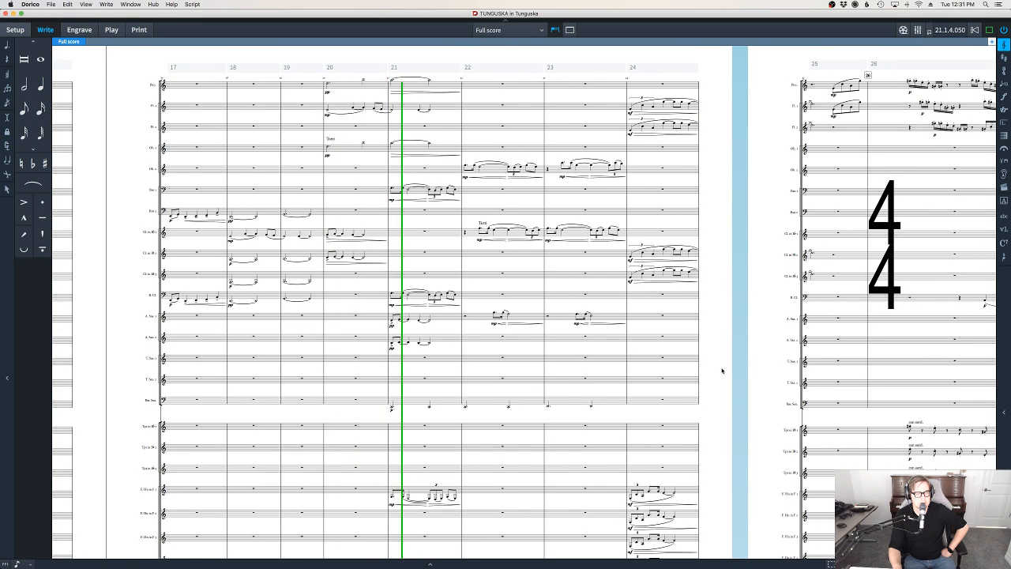
{"action": "scroll", "coordinate": [711, 316], "scroll_direction": "down", "scroll_amount": 5}
{"action": "scroll", "coordinate": [696, 378], "scroll_direction": "down", "scroll_amount": 5}
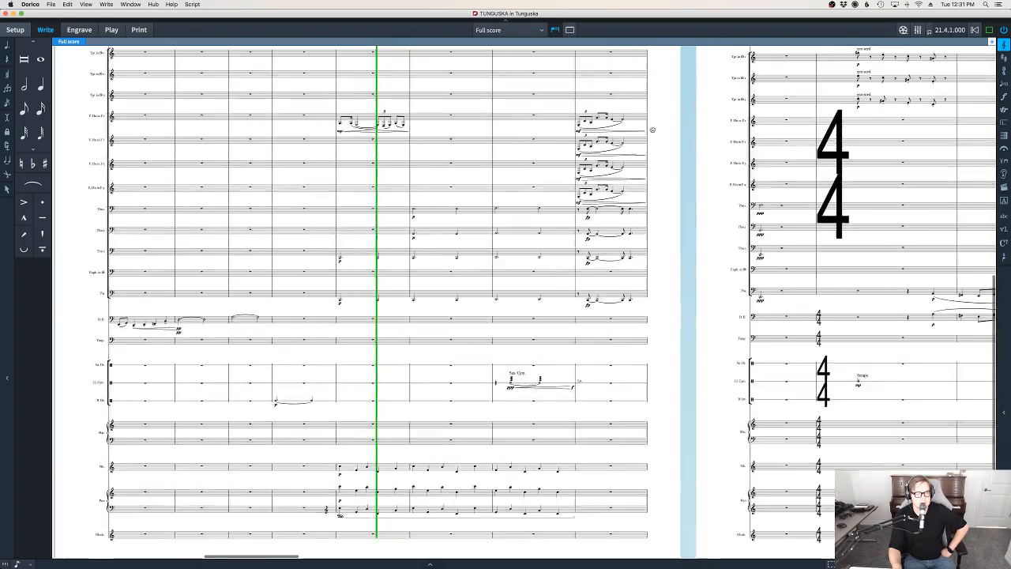
{"action": "scroll", "coordinate": [660, 325], "scroll_direction": "up", "scroll_amount": 10}
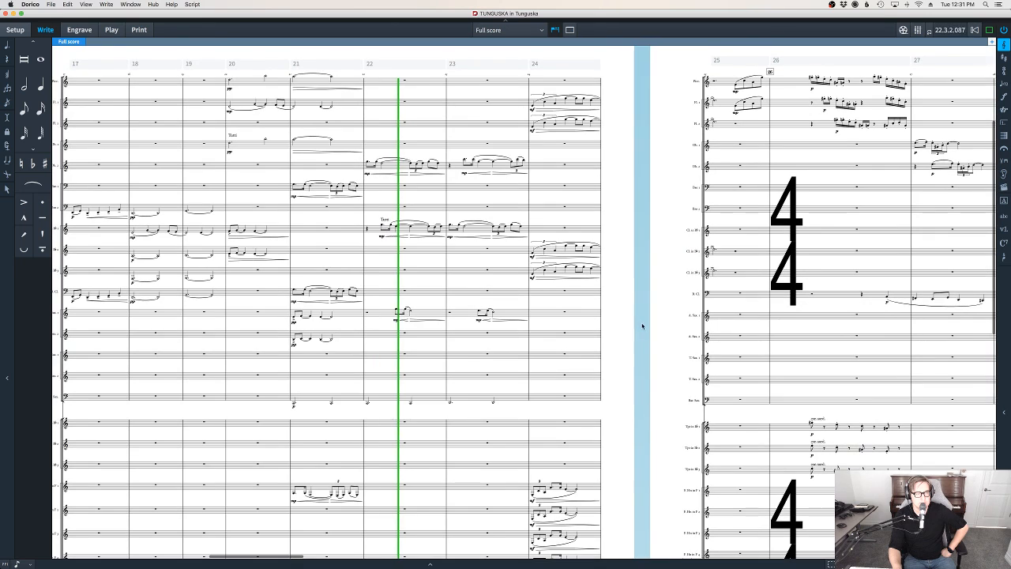
{"action": "scroll", "coordinate": [632, 335], "scroll_direction": "up", "scroll_amount": 2}
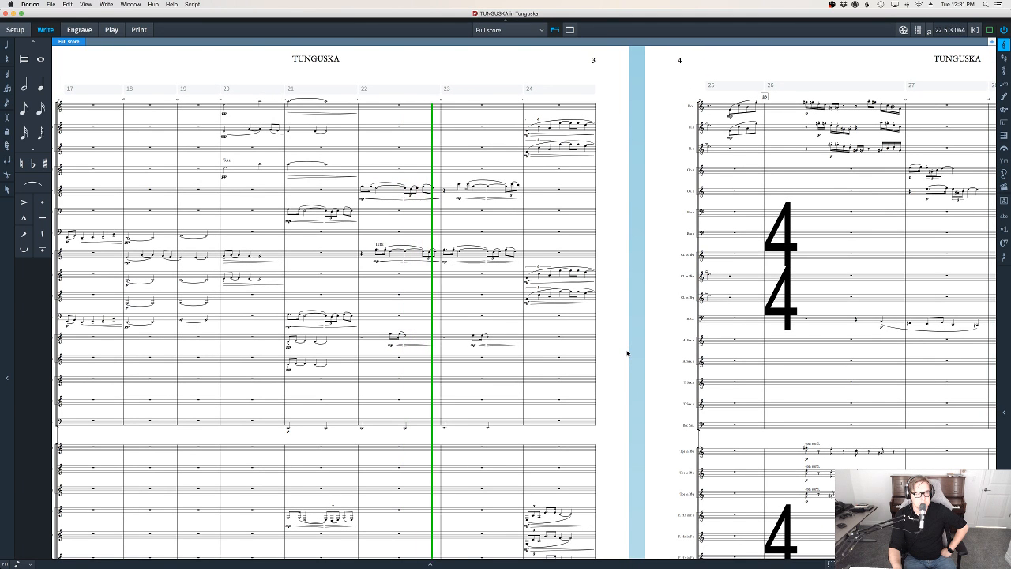
{"action": "scroll", "coordinate": [595, 343], "scroll_direction": "right", "scroll_amount": 3}
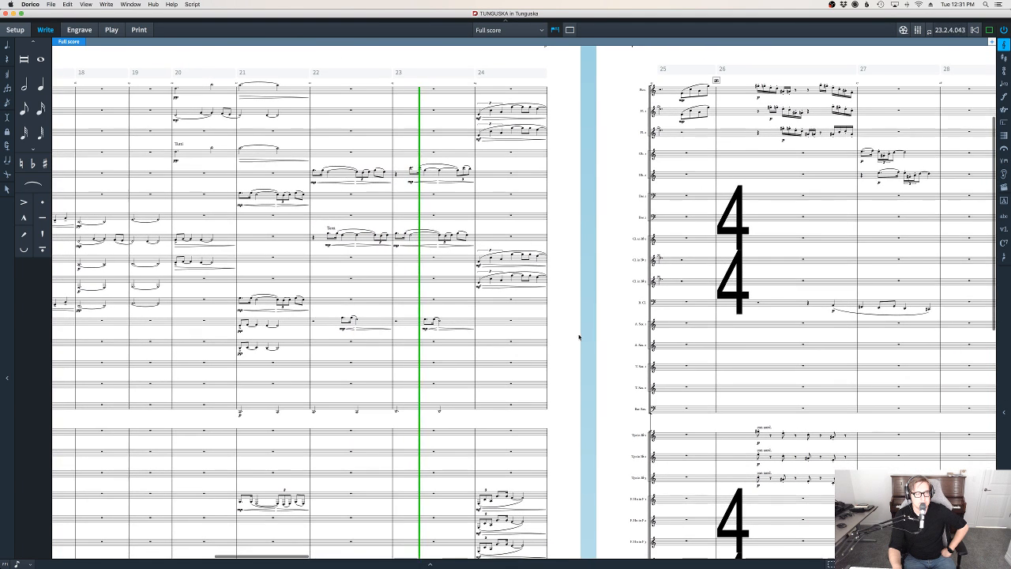
{"action": "scroll", "coordinate": [579, 339], "scroll_direction": "down", "scroll_amount": 3}
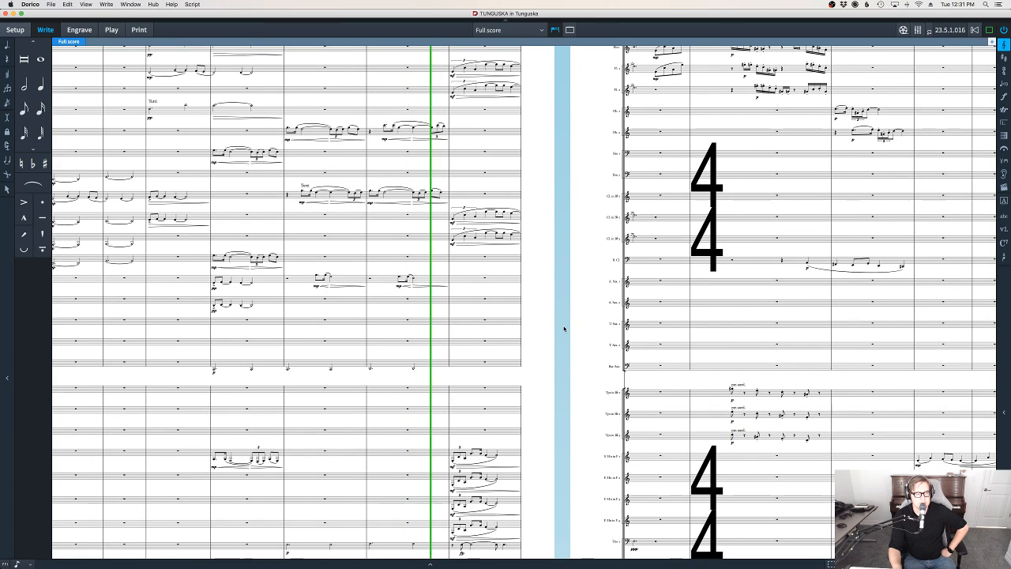
Follow the playback on page 4 from bar 25 to bar 32, examining the flute, oboe, horn and trombone entries
{"action": "left_click_drag", "start_coordinate": [564, 327], "coordinate": [487, 380]}
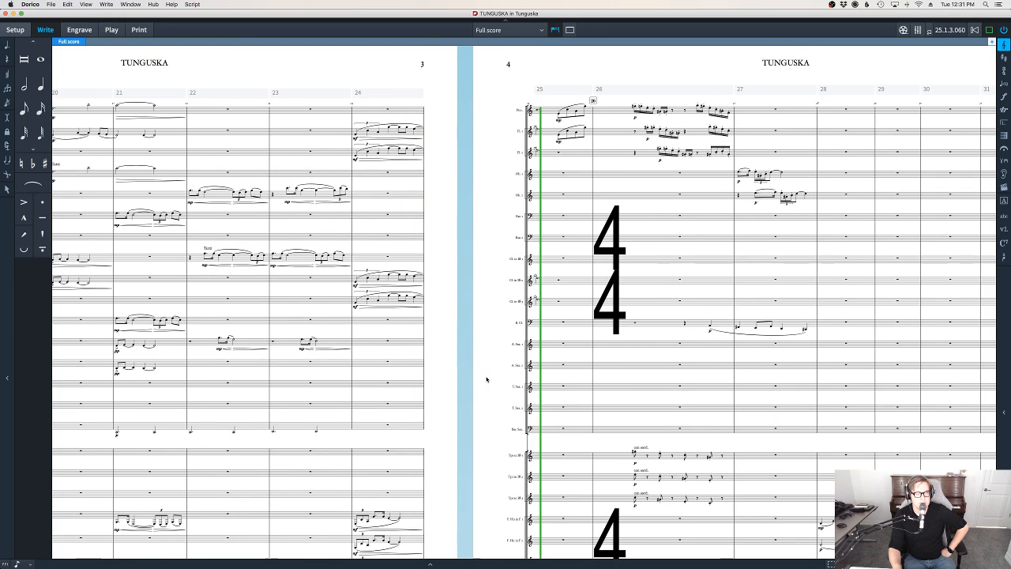
{"action": "scroll", "coordinate": [172, 129], "scroll_direction": "up", "scroll_amount": 5}
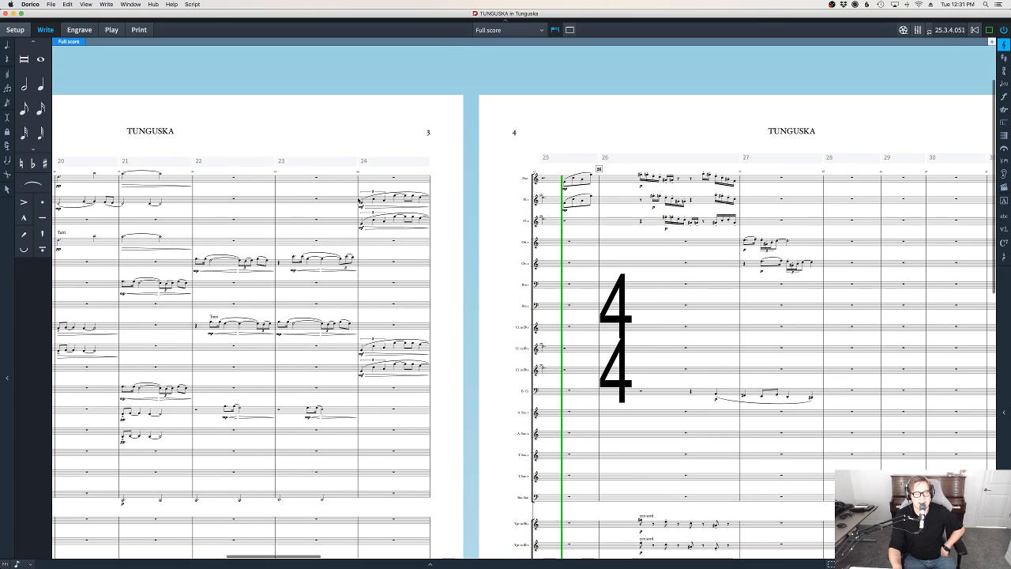
{"action": "left_click_drag", "start_coordinate": [618, 143], "coordinate": [410, 138]}
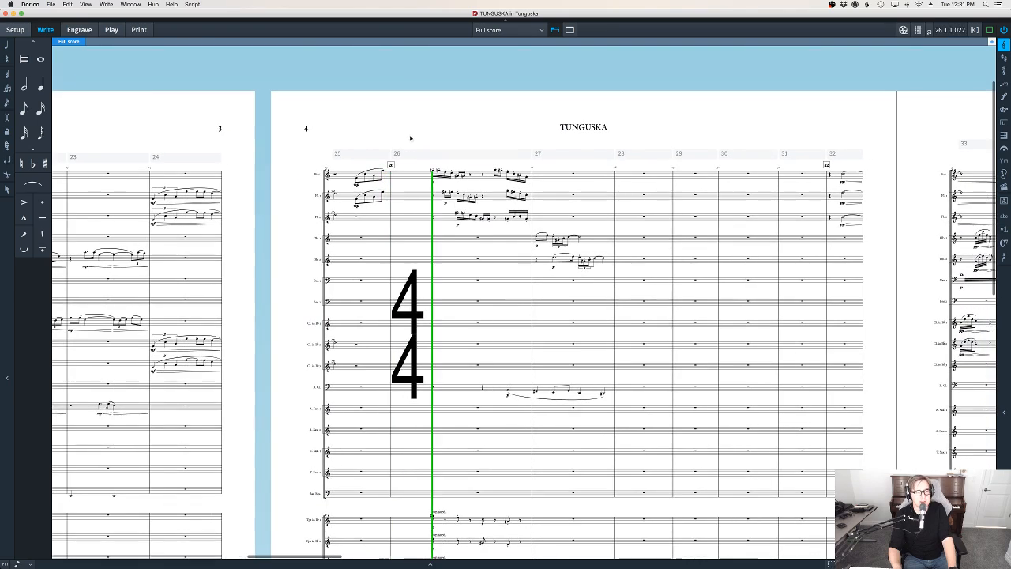
{"action": "left_click_drag", "start_coordinate": [678, 127], "coordinate": [609, 96]}
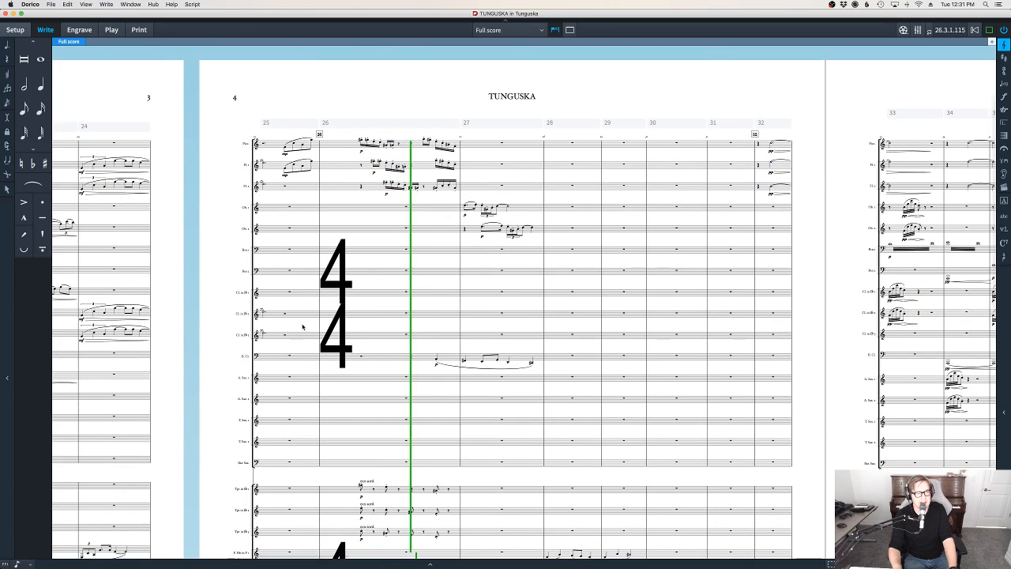
{"action": "left_click_drag", "start_coordinate": [828, 318], "coordinate": [770, 264]}
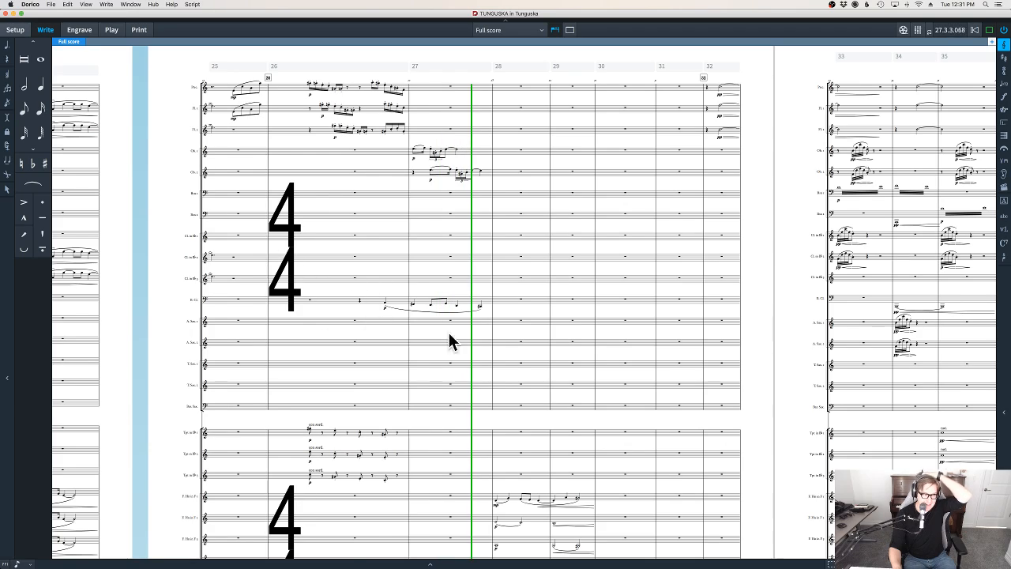
{"action": "left_click_drag", "start_coordinate": [767, 366], "coordinate": [708, 300]}
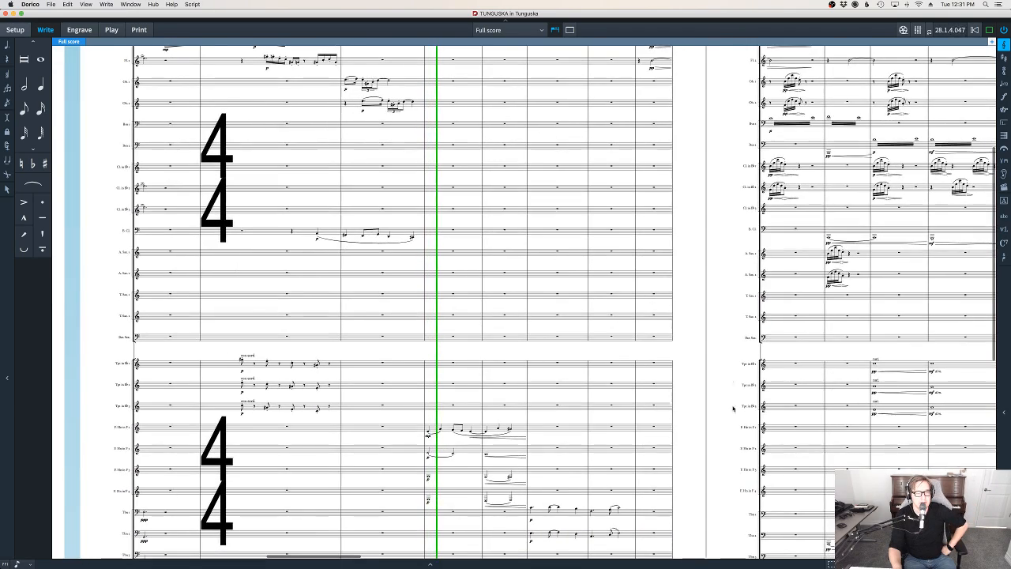
{"action": "left_click_drag", "start_coordinate": [734, 408], "coordinate": [675, 355]}
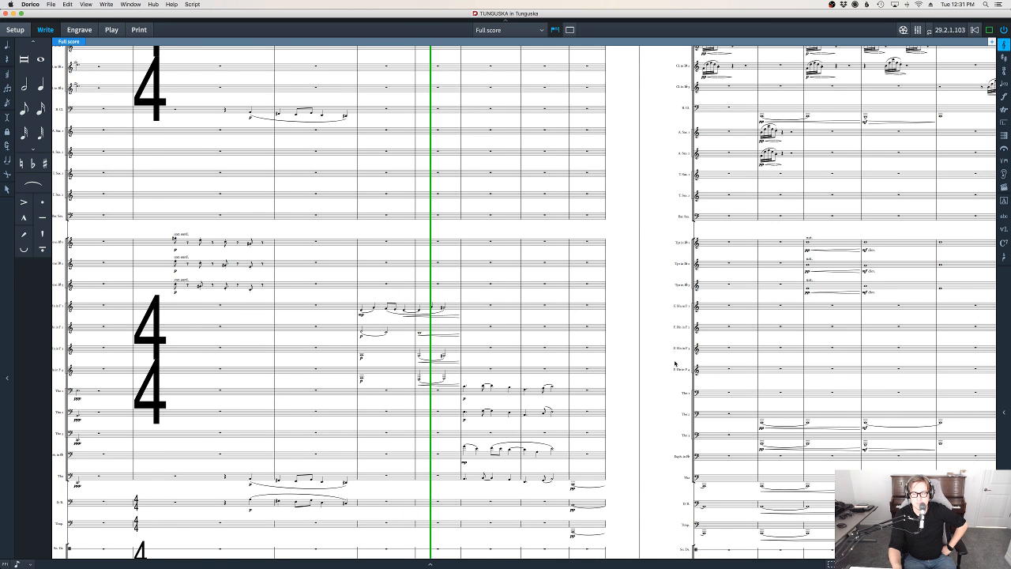
{"action": "left_click_drag", "start_coordinate": [675, 366], "coordinate": [595, 340]}
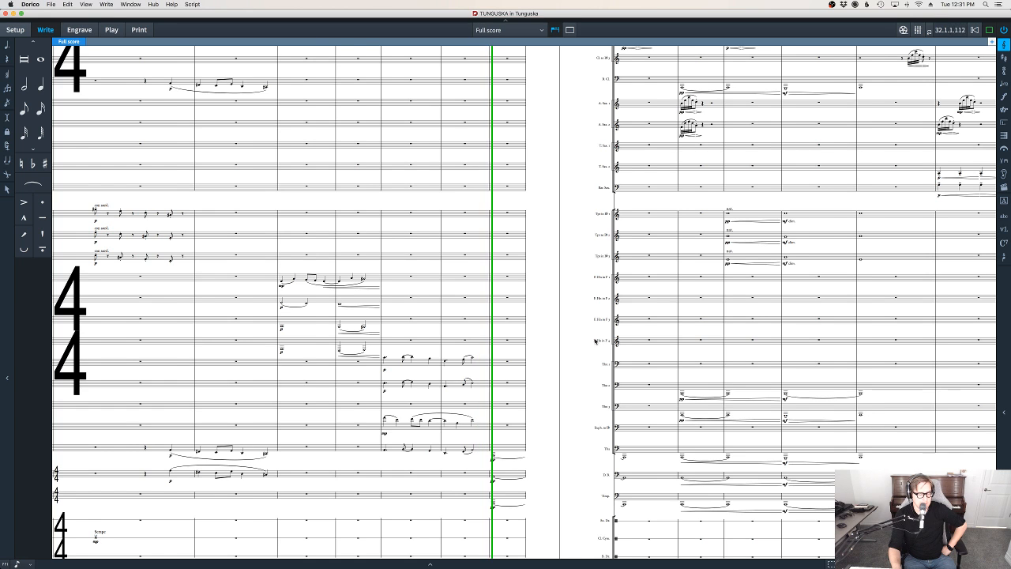
Follow the playback on page 5 from bar 33 and on to bar 42 of page 6, examining the woodwind runs and brass staves
{"action": "left_click_drag", "start_coordinate": [596, 342], "coordinate": [531, 365]}
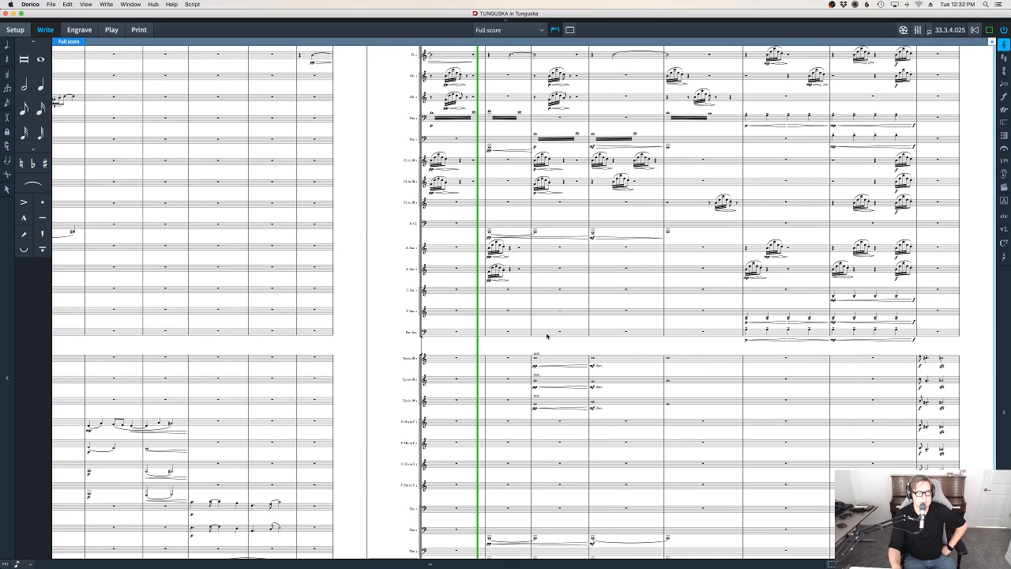
{"action": "key", "text": "shift+n"}
{"action": "key", "text": "Escape"}
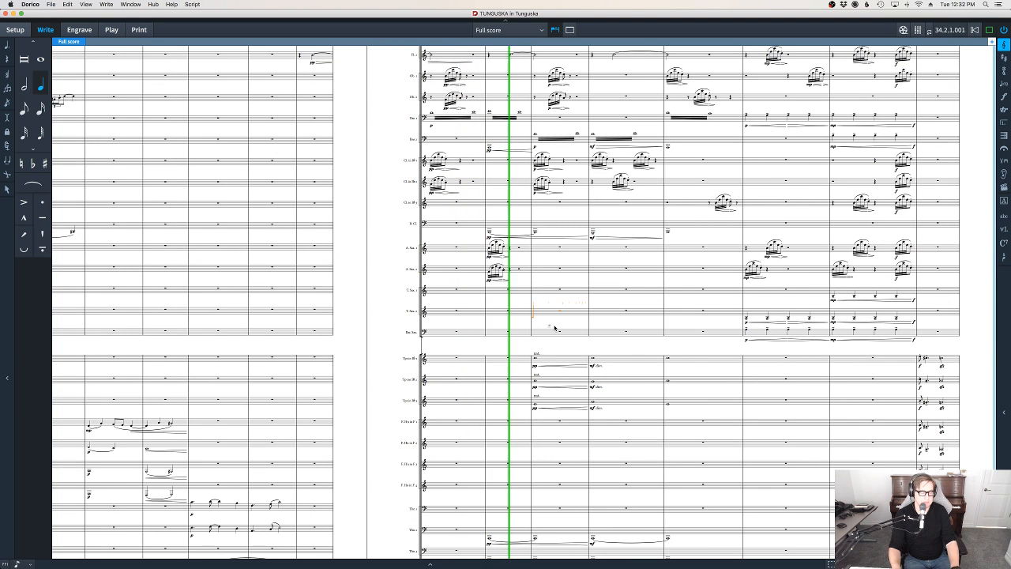
{"action": "left_click_drag", "start_coordinate": [566, 325], "coordinate": [498, 356]}
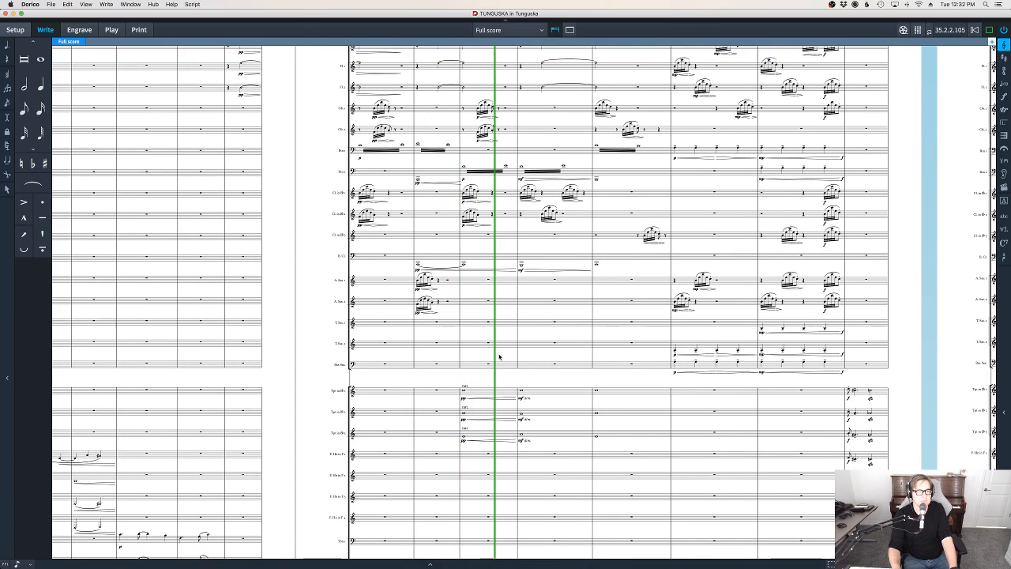
{"action": "left_click_drag", "start_coordinate": [551, 357], "coordinate": [498, 388]}
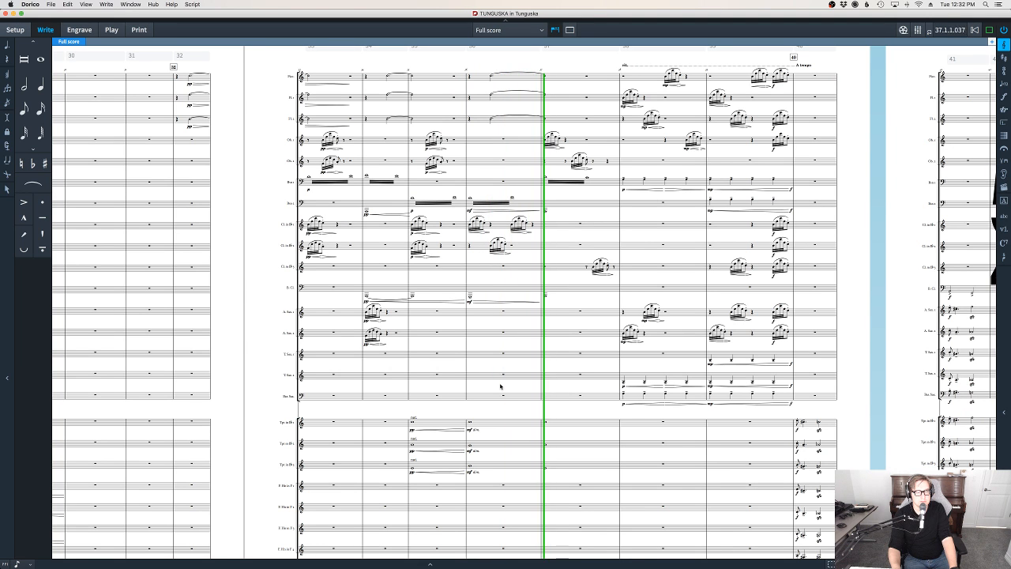
{"action": "left_click_drag", "start_coordinate": [665, 415], "coordinate": [569, 418]}
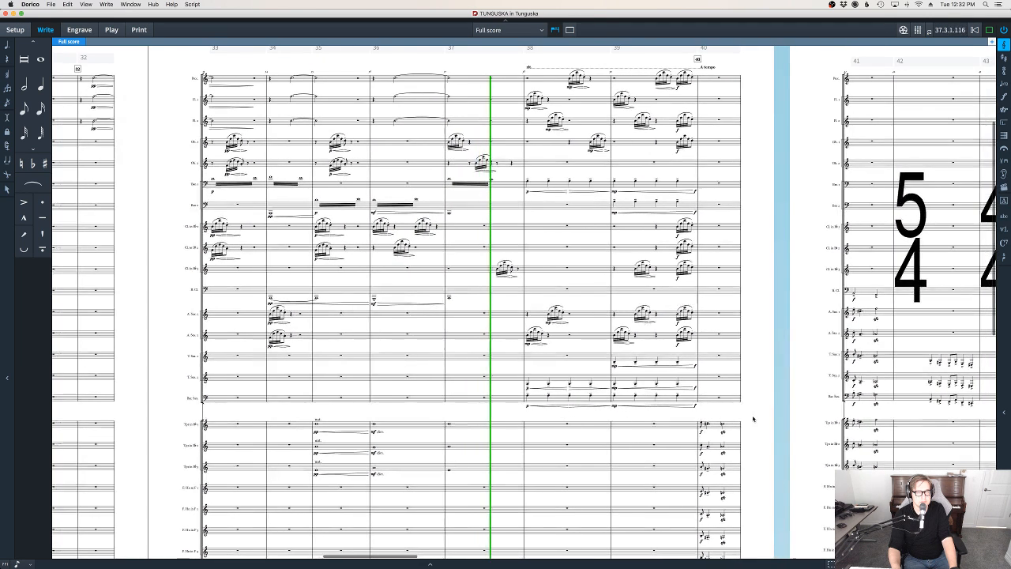
{"action": "left_click_drag", "start_coordinate": [761, 417], "coordinate": [664, 446]}
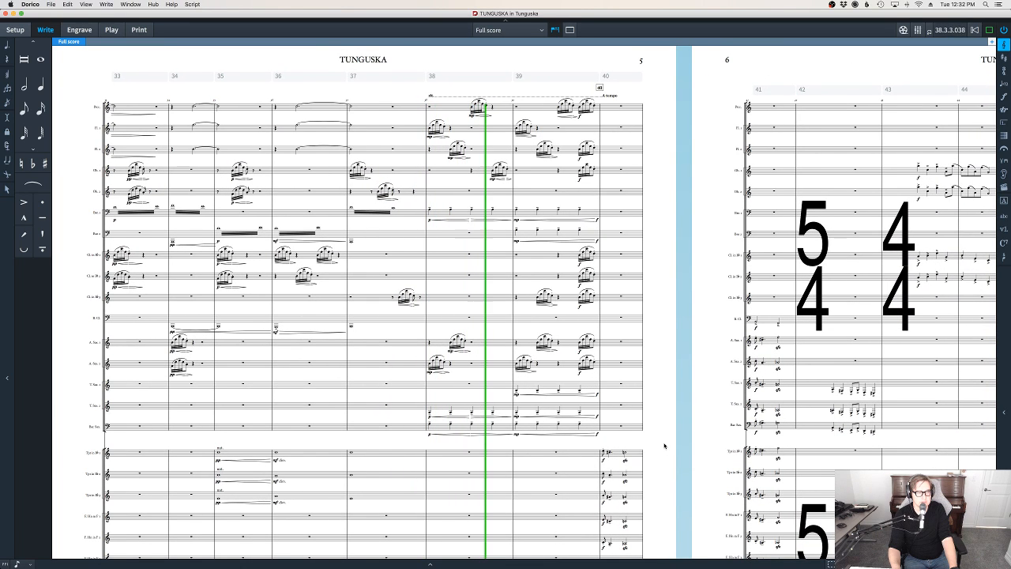
{"action": "left_click_drag", "start_coordinate": [666, 446], "coordinate": [575, 306]}
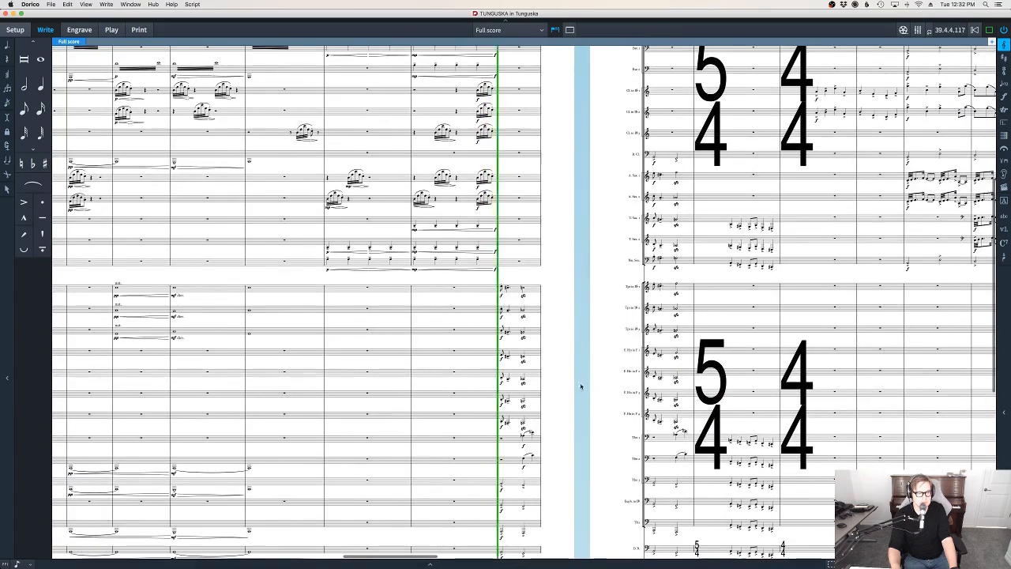
{"action": "left_click_drag", "start_coordinate": [581, 386], "coordinate": [504, 317]}
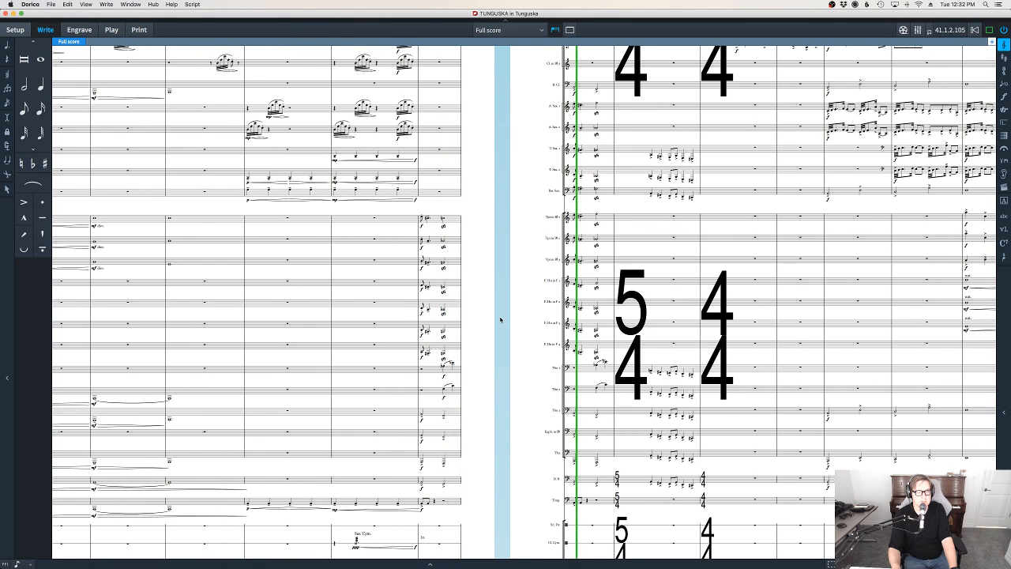
{"action": "left_click_drag", "start_coordinate": [506, 330], "coordinate": [451, 354]}
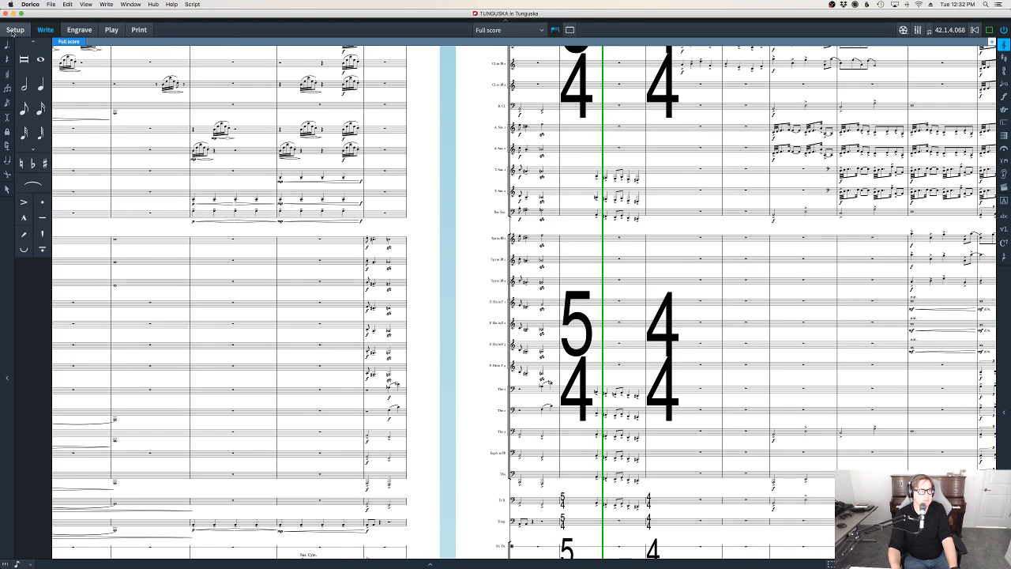
Show the player and layout lists in Setup mode and the page tools in Engrave mode, and return to Write mode
{"action": "left_click", "coordinate": [14, 30]}
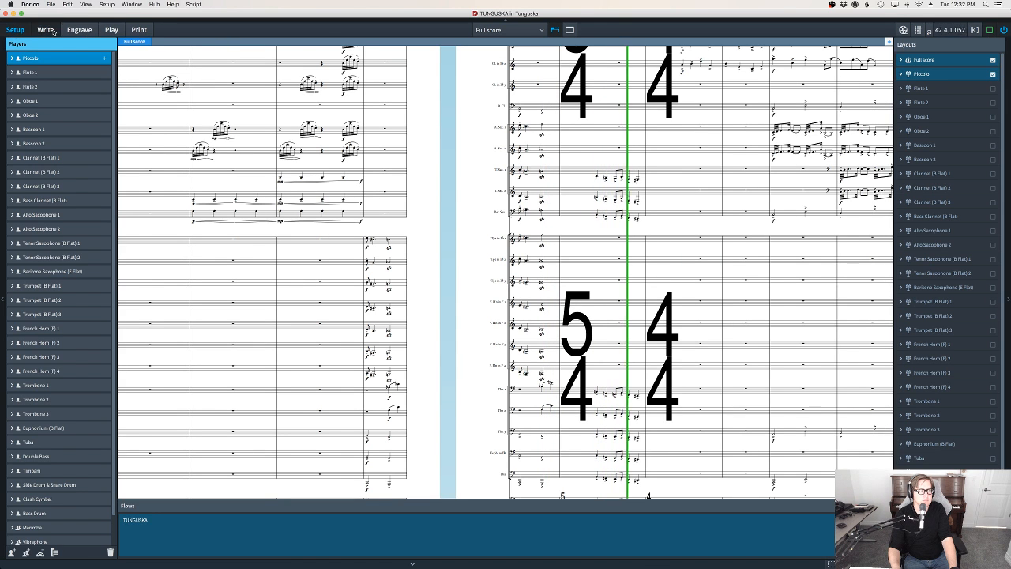
{"action": "left_click", "coordinate": [45, 30]}
{"action": "left_click", "coordinate": [79, 30]}
{"action": "left_click", "coordinate": [110, 4]}
{"action": "left_click", "coordinate": [48, 28]}
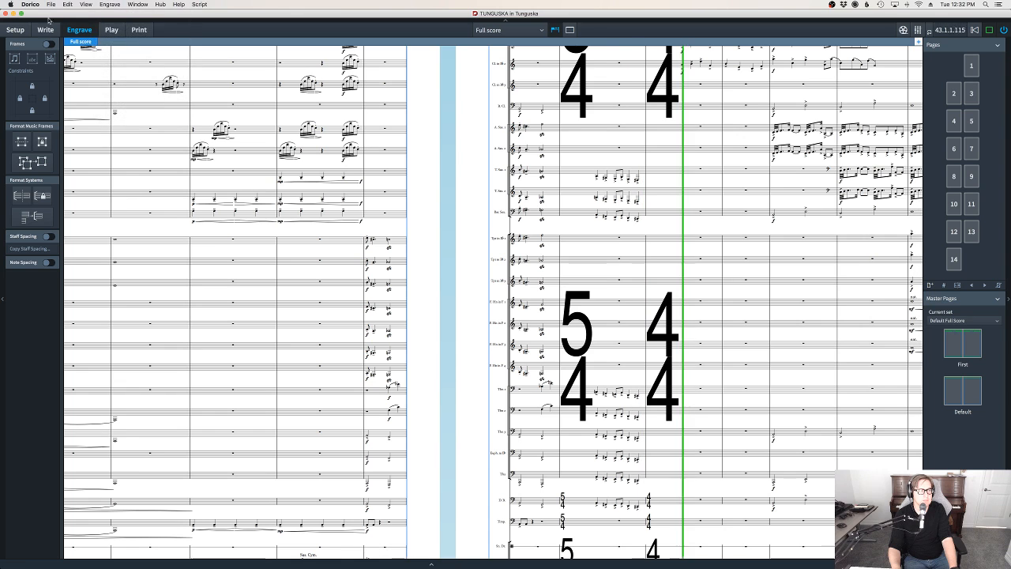
{"action": "left_click", "coordinate": [45, 30]}
{"action": "left_click", "coordinate": [101, 5]}
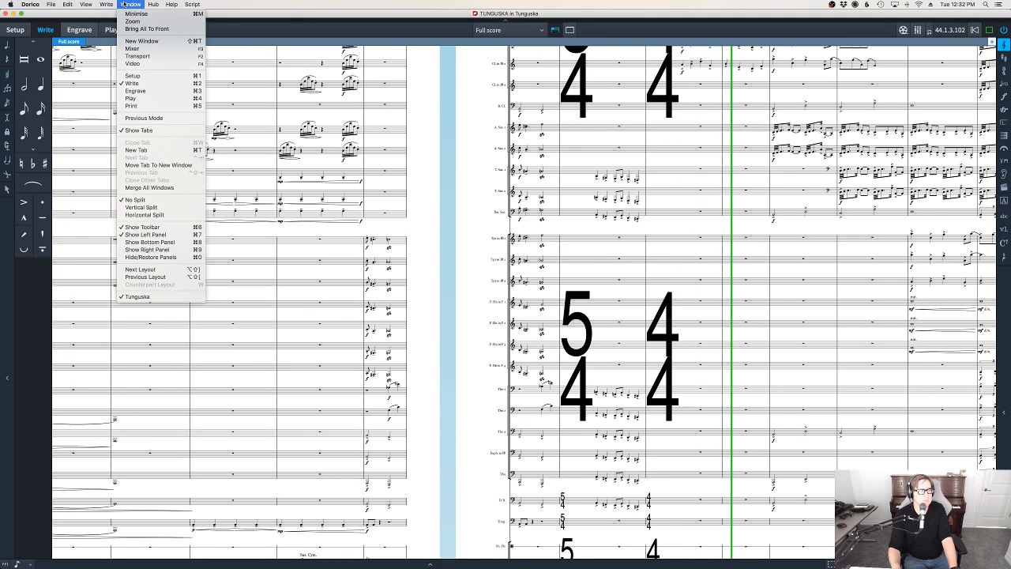
{"action": "mouse_move", "coordinate": [53, 5]}
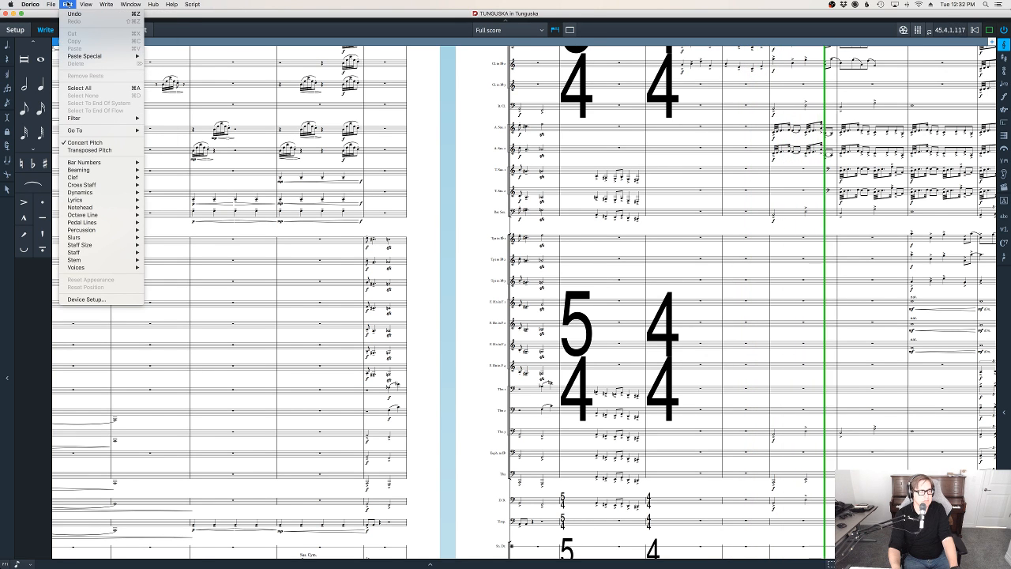
{"action": "left_click", "coordinate": [301, 7]}
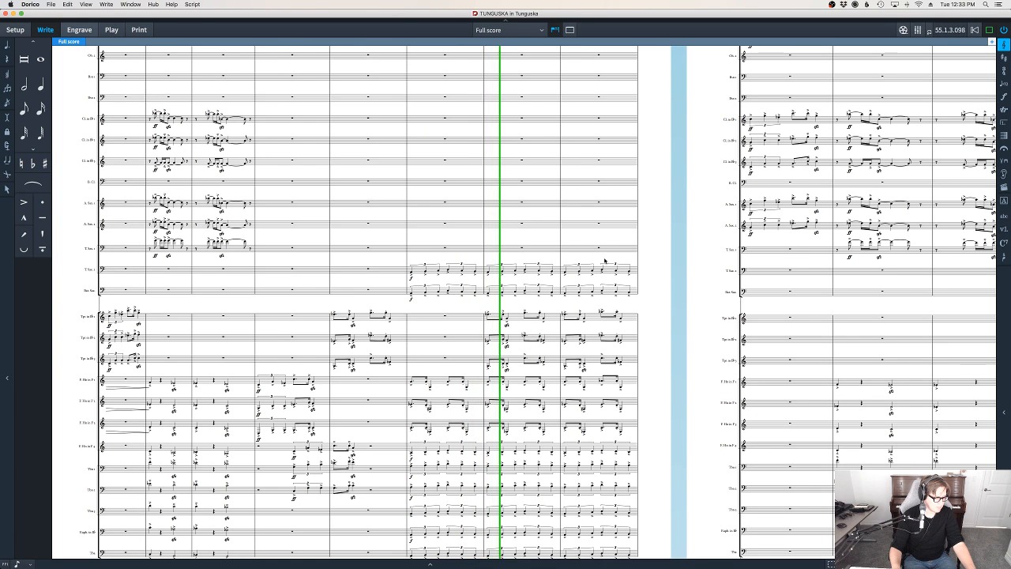
Review the Time Signatures page of the Engraving Options in Engrave mode, from design and gaps to scale factors and position, and close it
{"action": "left_click", "coordinate": [81, 30]}
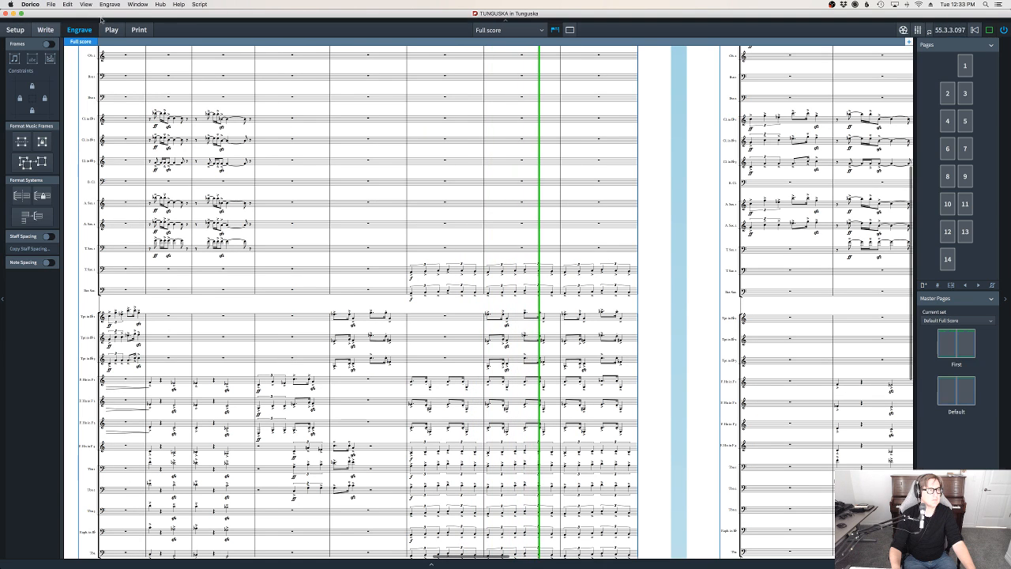
{"action": "left_click", "coordinate": [110, 4]}
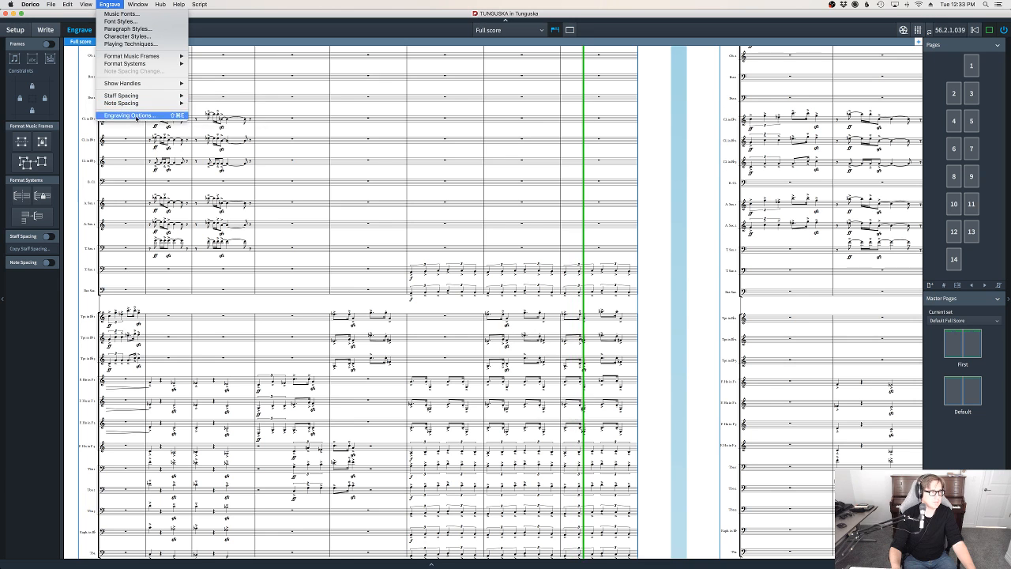
{"action": "left_click", "coordinate": [133, 115]}
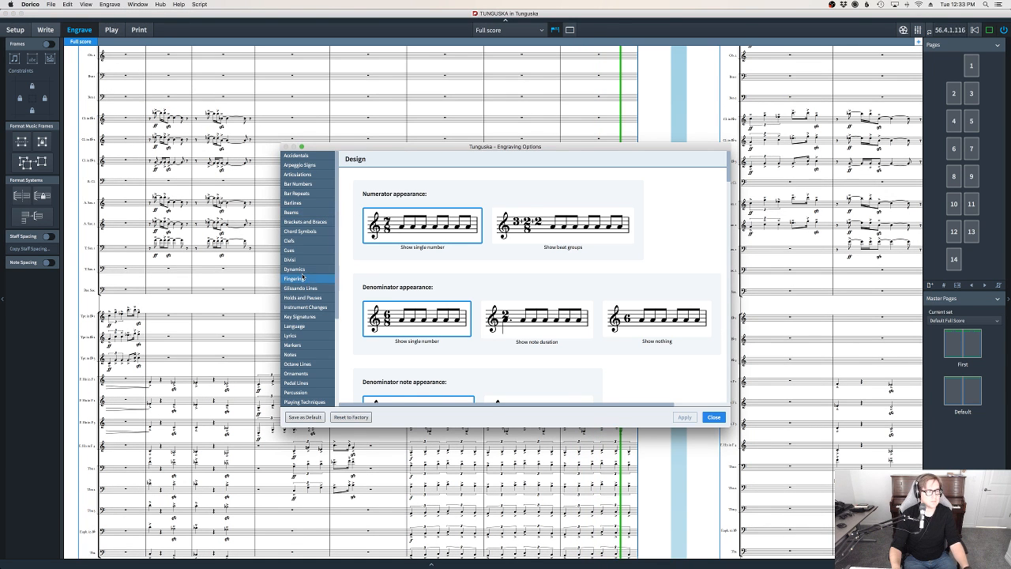
{"action": "scroll", "coordinate": [304, 277], "scroll_direction": "down", "scroll_amount": 5}
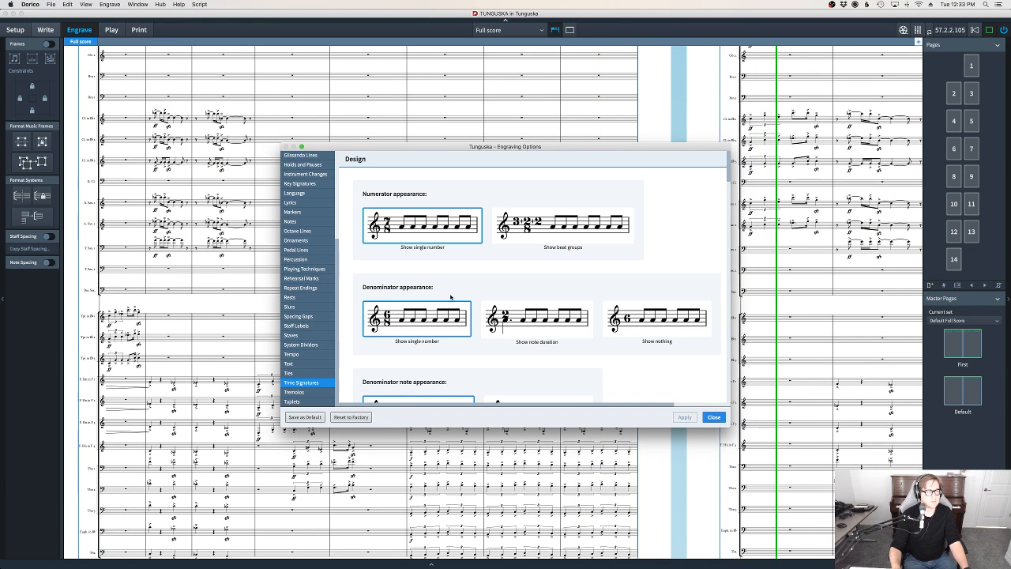
{"action": "scroll", "coordinate": [451, 297], "scroll_direction": "down", "scroll_amount": 5}
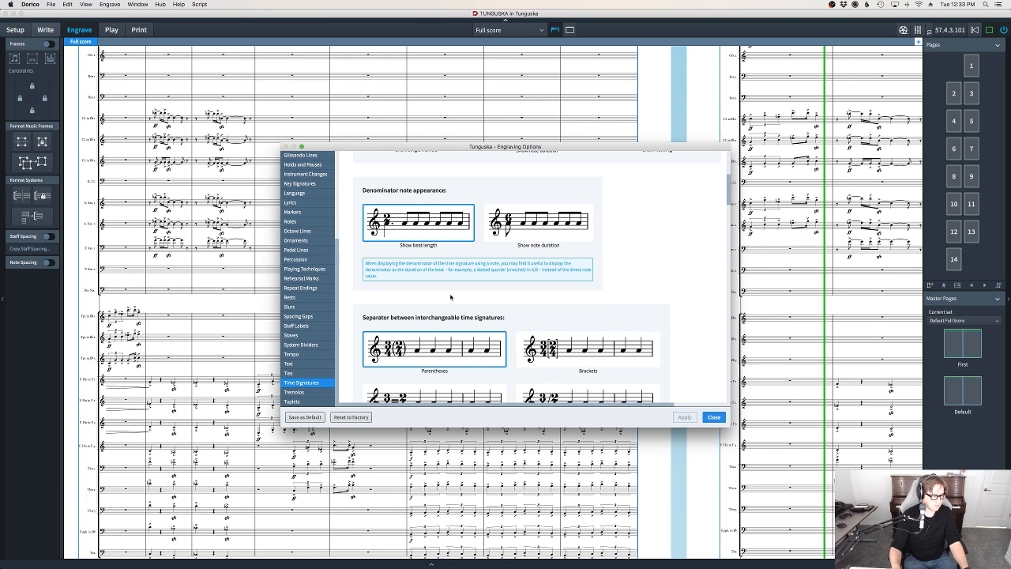
{"action": "scroll", "coordinate": [450, 297], "scroll_direction": "down", "scroll_amount": 10}
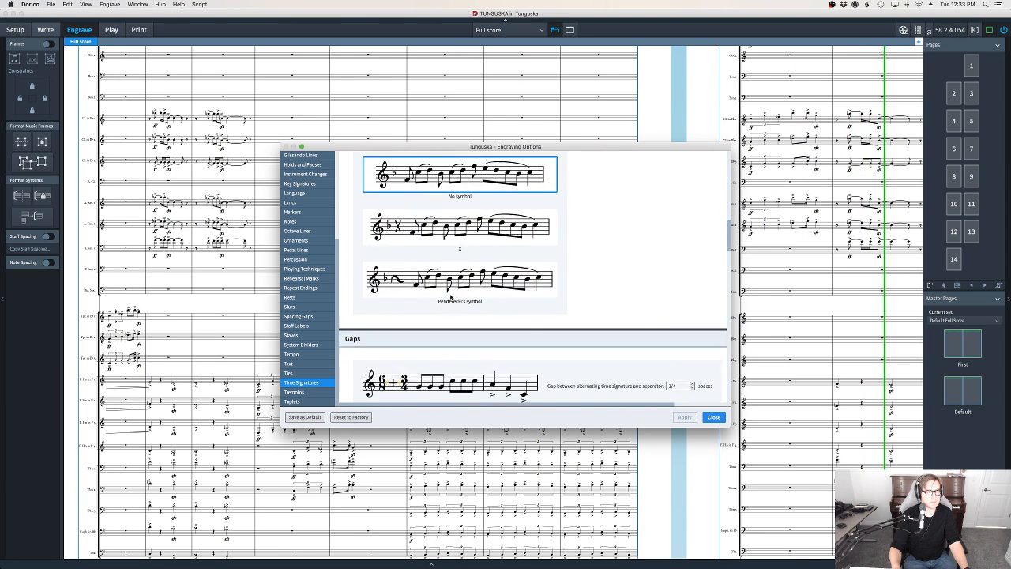
{"action": "scroll", "coordinate": [450, 297], "scroll_direction": "down", "scroll_amount": 12}
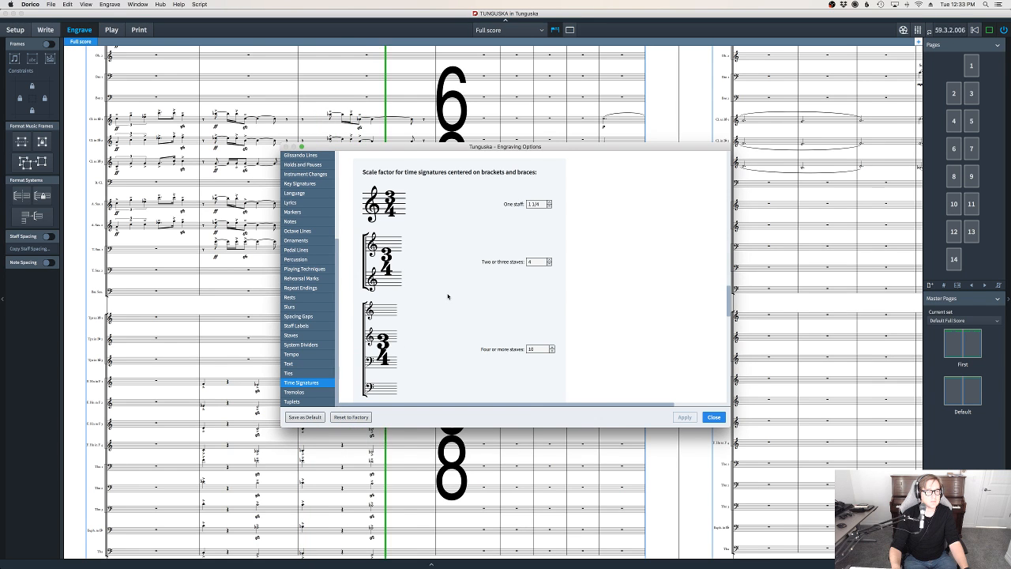
{"action": "scroll", "coordinate": [447, 296], "scroll_direction": "down", "scroll_amount": 5}
{"action": "scroll", "coordinate": [448, 296], "scroll_direction": "down", "scroll_amount": 6}
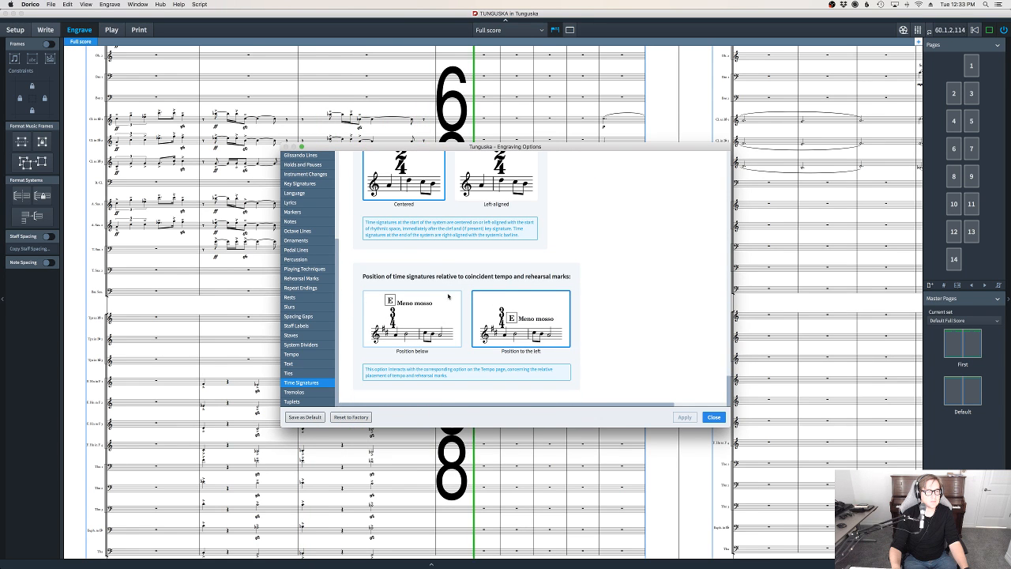
{"action": "left_click", "coordinate": [713, 417]}
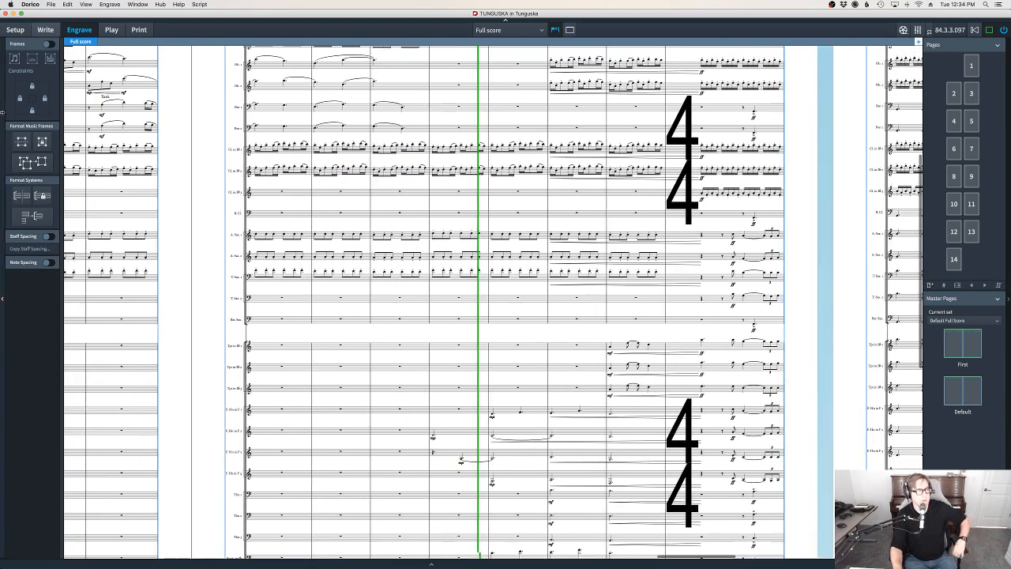
Review the full score's Page Setup in the Layout Options of Setup mode and go to the Time Signatures category
{"action": "left_click", "coordinate": [15, 30]}
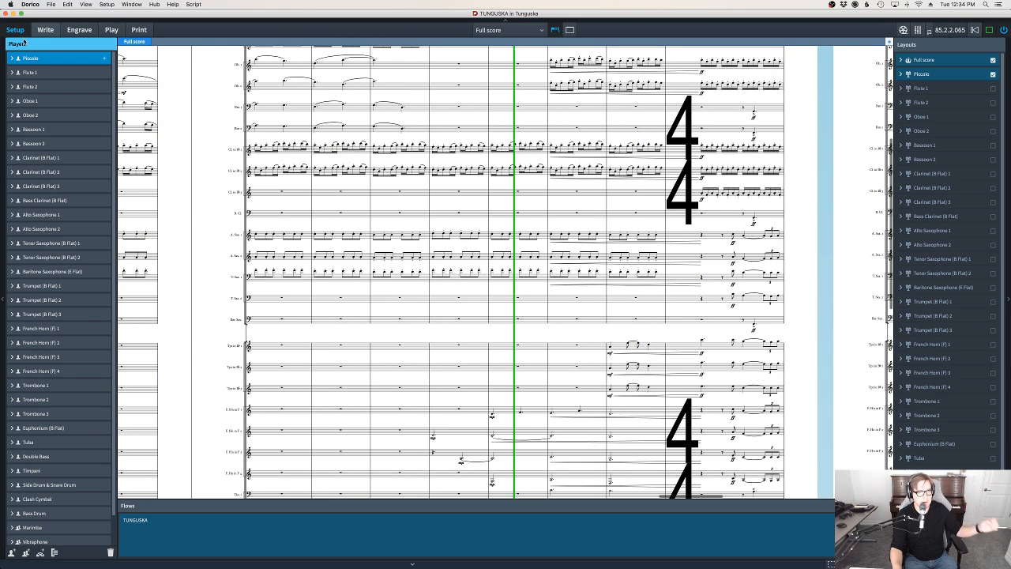
{"action": "left_click", "coordinate": [106, 4]}
{"action": "left_click", "coordinate": [127, 123]}
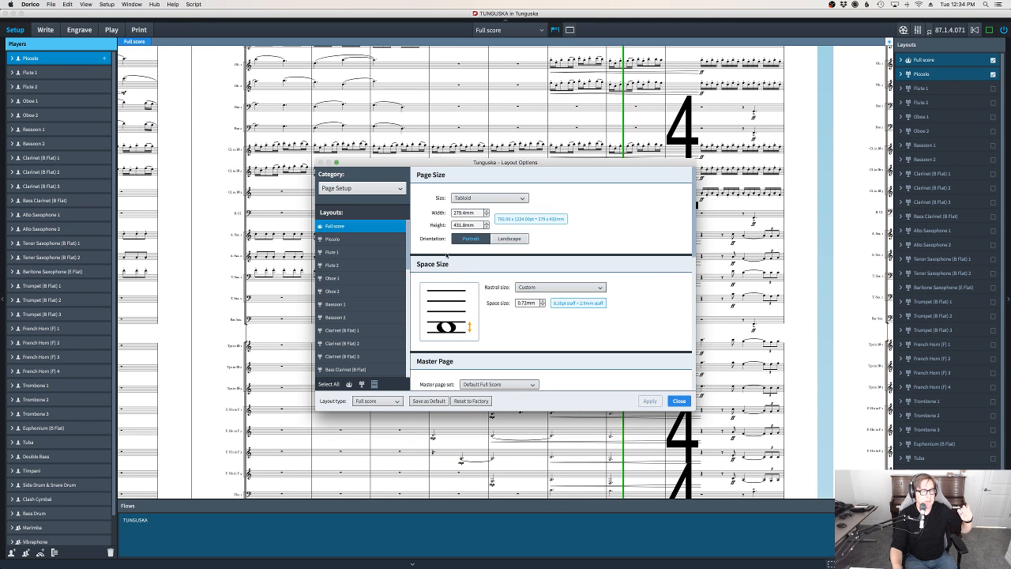
{"action": "scroll", "coordinate": [606, 221], "scroll_direction": "down", "scroll_amount": 10}
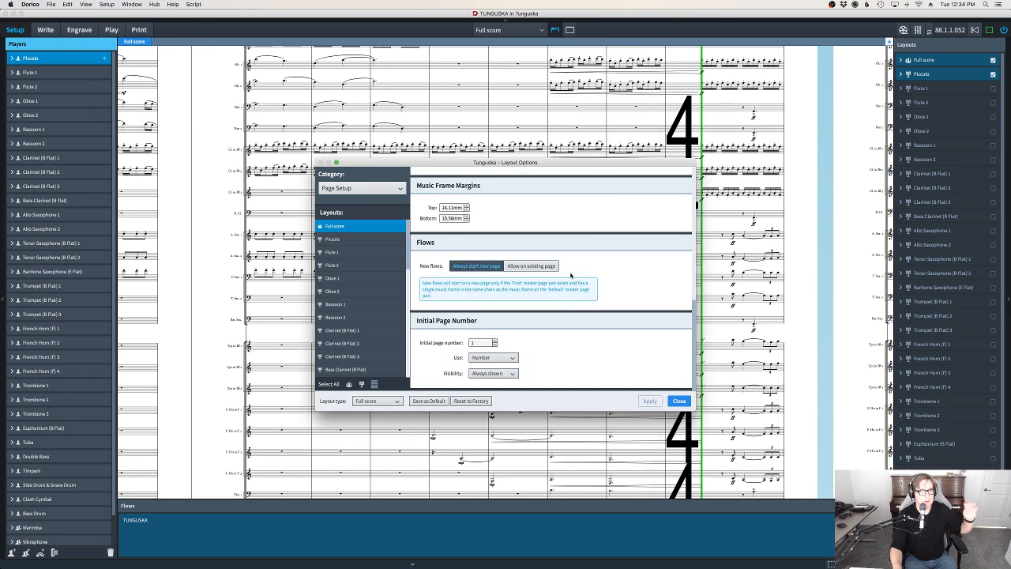
{"action": "left_click", "coordinate": [377, 188]}
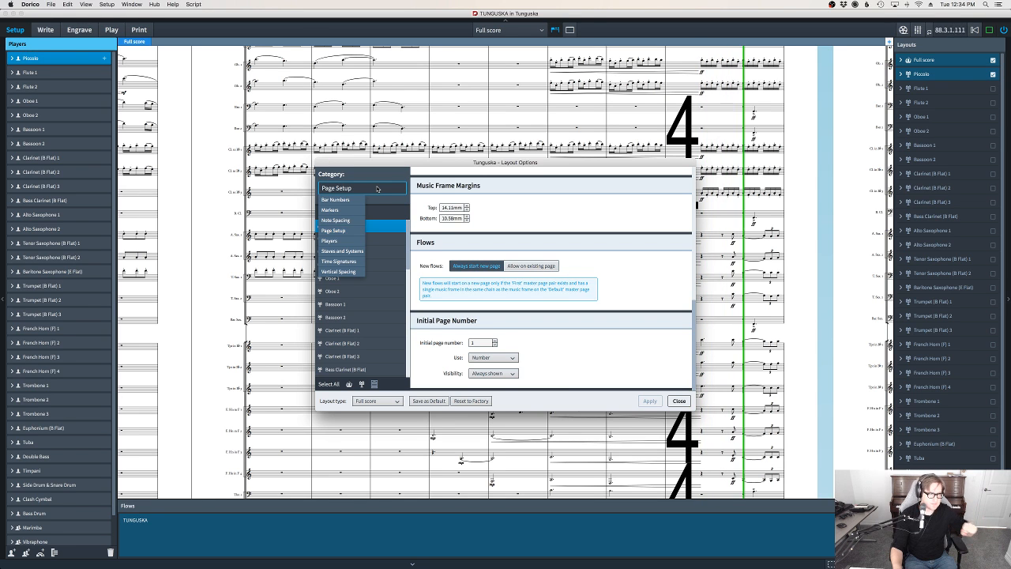
{"action": "left_click", "coordinate": [340, 261]}
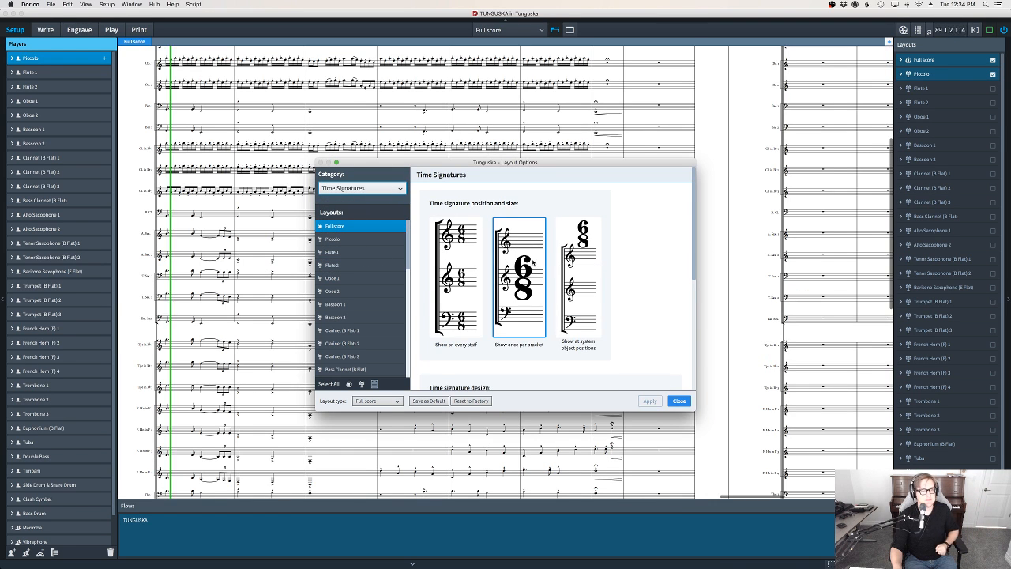
Keep the full score's time signatures shown once per bracket and set their design to Narrow, serif
{"action": "left_click", "coordinate": [456, 277]}
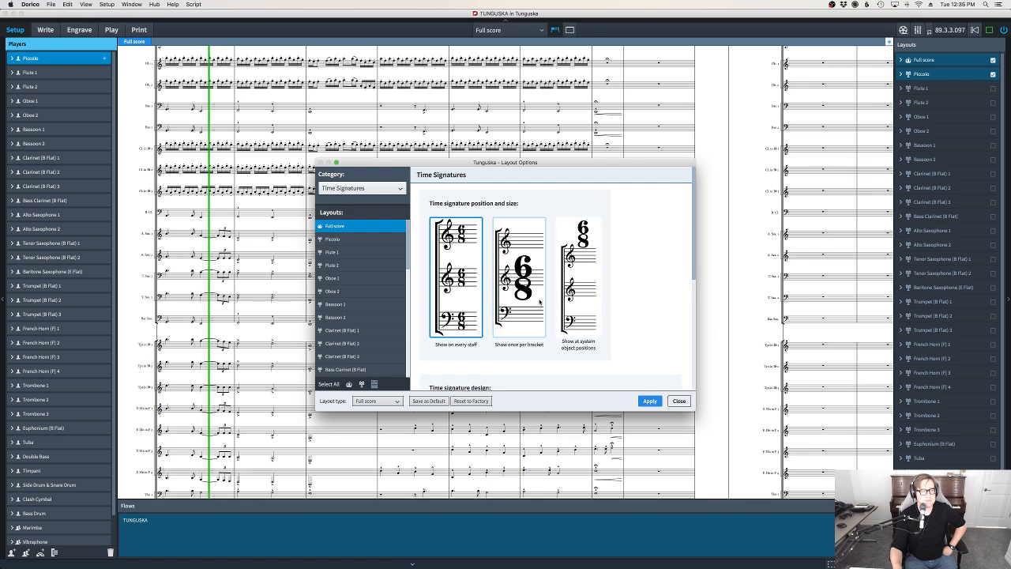
{"action": "left_click", "coordinate": [519, 276]}
{"action": "scroll", "coordinate": [519, 276], "scroll_direction": "down", "scroll_amount": 3}
{"action": "scroll", "coordinate": [538, 277], "scroll_direction": "down", "scroll_amount": 3}
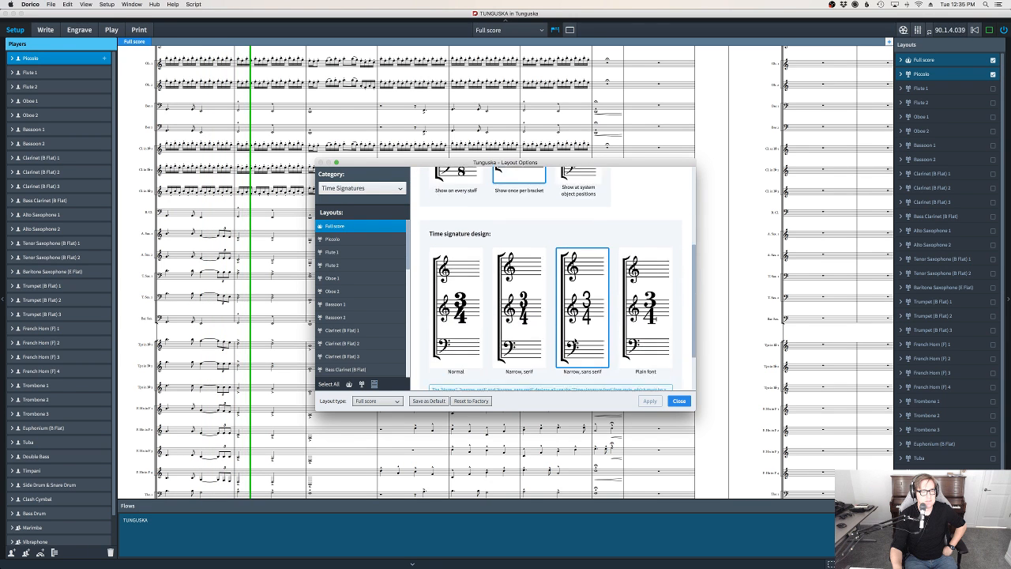
{"action": "left_click", "coordinate": [539, 277]}
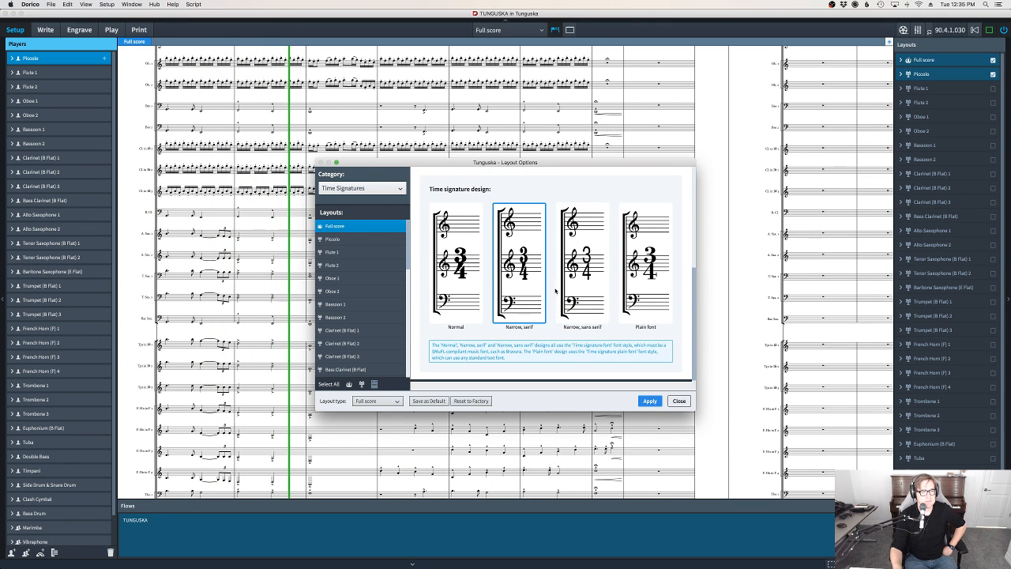
{"action": "left_click", "coordinate": [680, 402]}
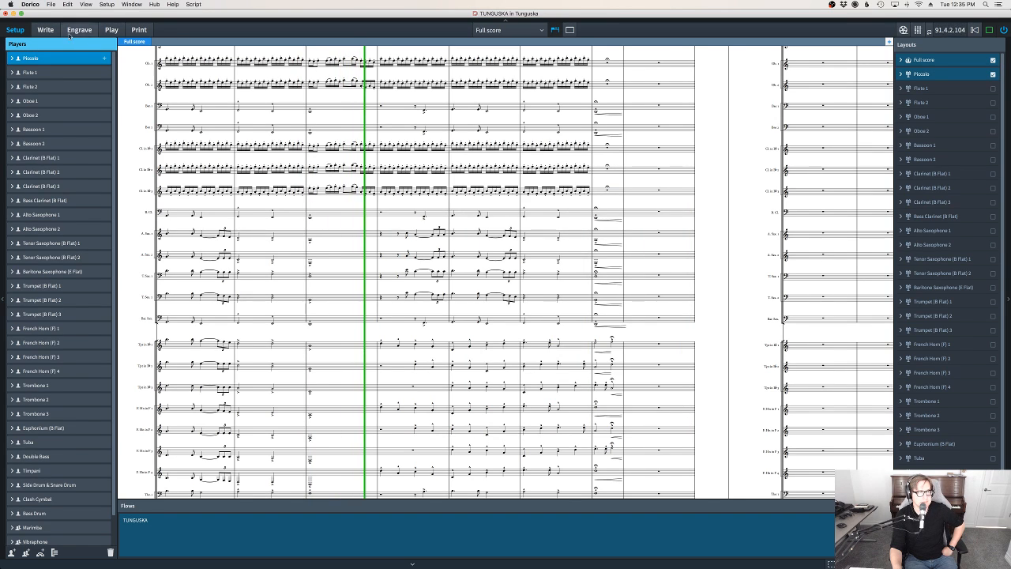
Return to Write mode and examine the time signature at bar 88 and the music on page 12
{"action": "left_click", "coordinate": [45, 30]}
{"action": "scroll", "coordinate": [783, 332], "scroll_direction": "up", "scroll_amount": 3}
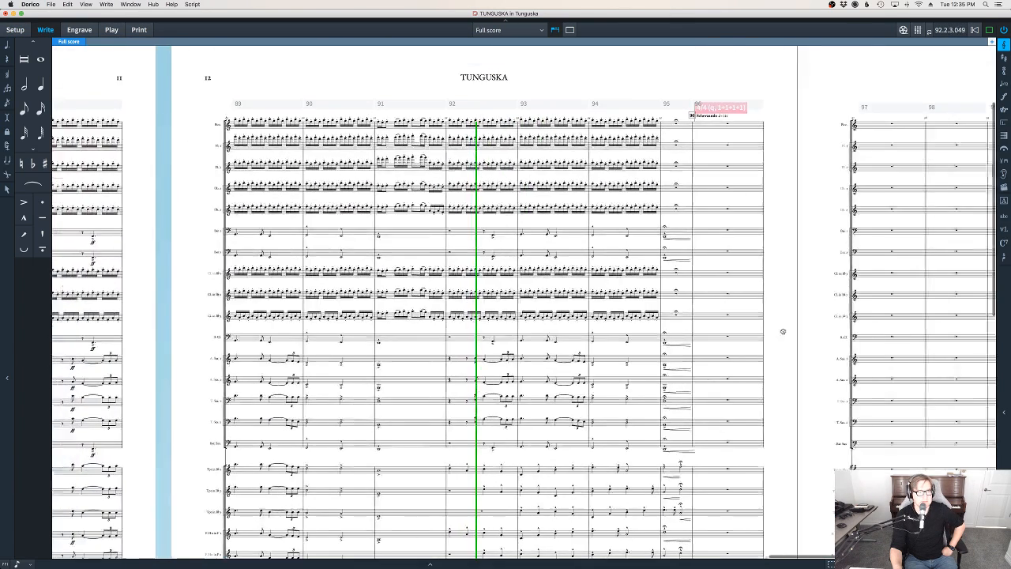
{"action": "left_click_drag", "start_coordinate": [782, 332], "coordinate": [956, 264]}
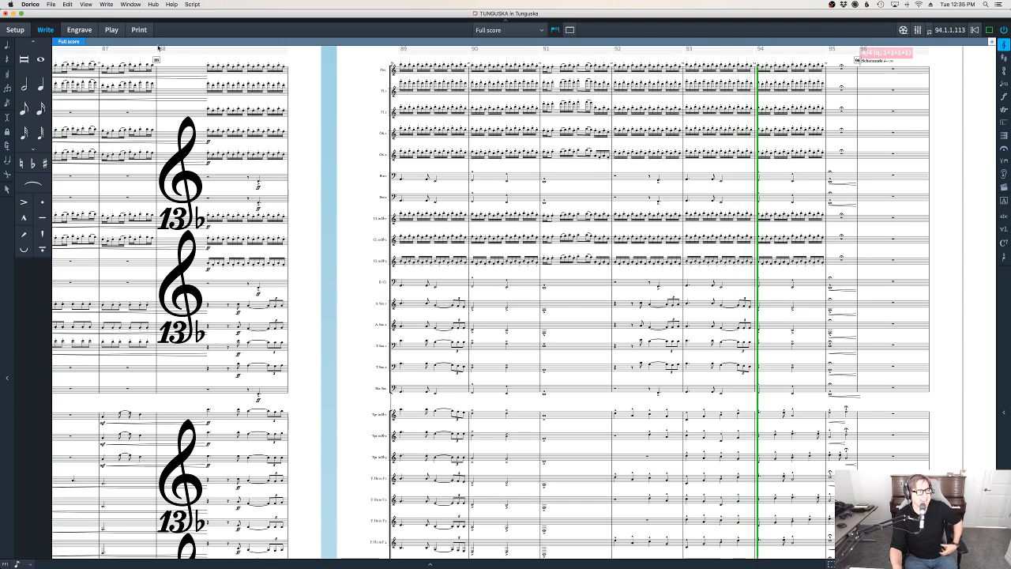
Follow the playback from bar 97 to the end of the page, examining the low brass, percussion and piano staves
{"action": "key", "text": "super+1"}
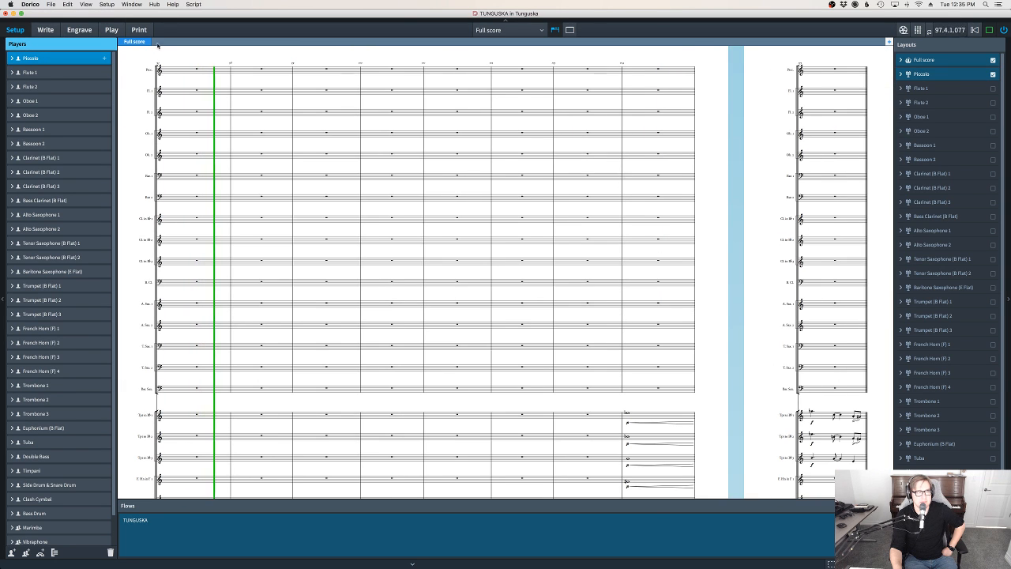
{"action": "key", "text": "super+2"}
{"action": "scroll", "coordinate": [738, 156], "scroll_direction": "down", "scroll_amount": 5}
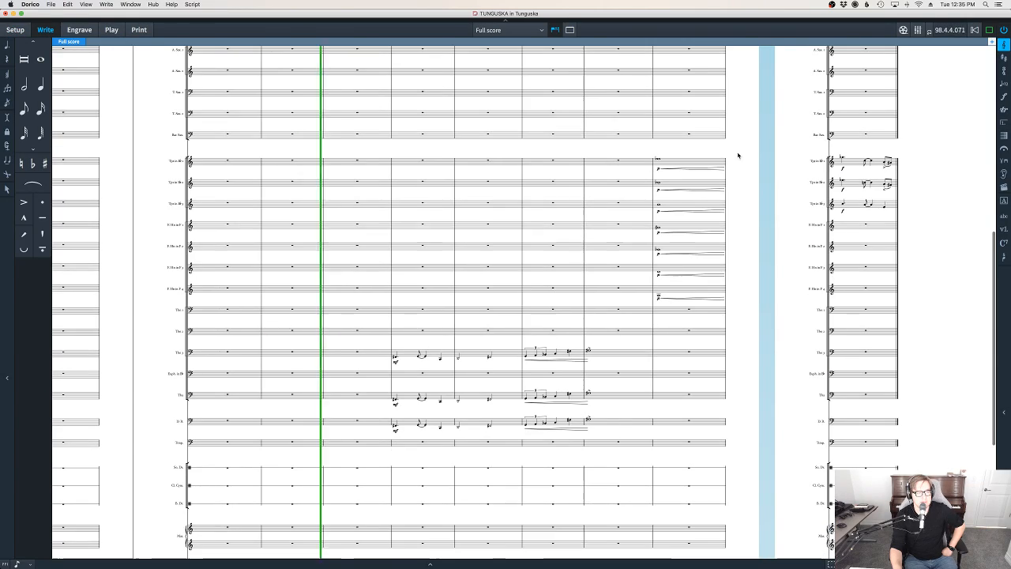
{"action": "scroll", "coordinate": [723, 147], "scroll_direction": "down", "scroll_amount": 5}
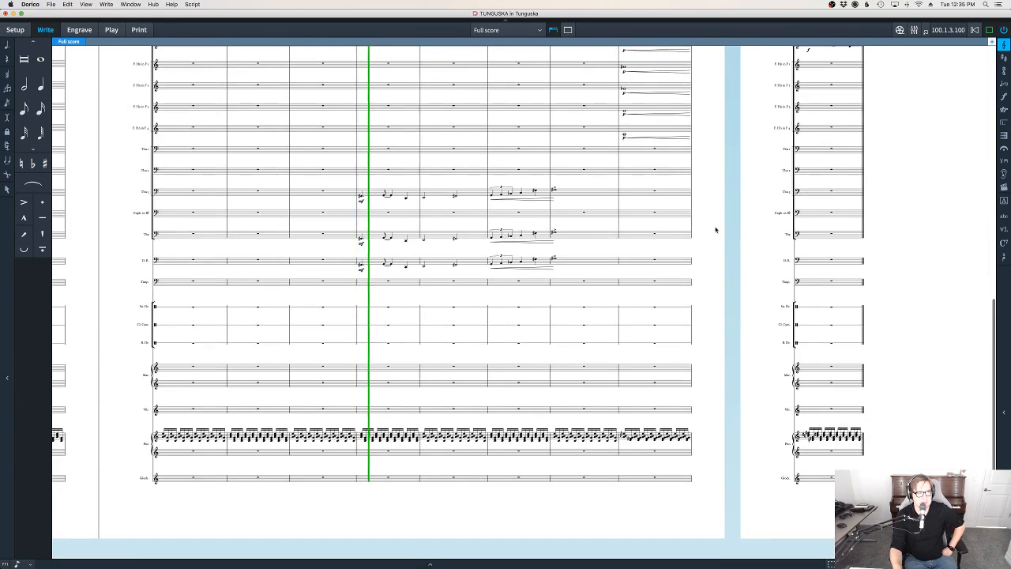
{"action": "scroll", "coordinate": [700, 277], "scroll_direction": "up", "scroll_amount": 2}
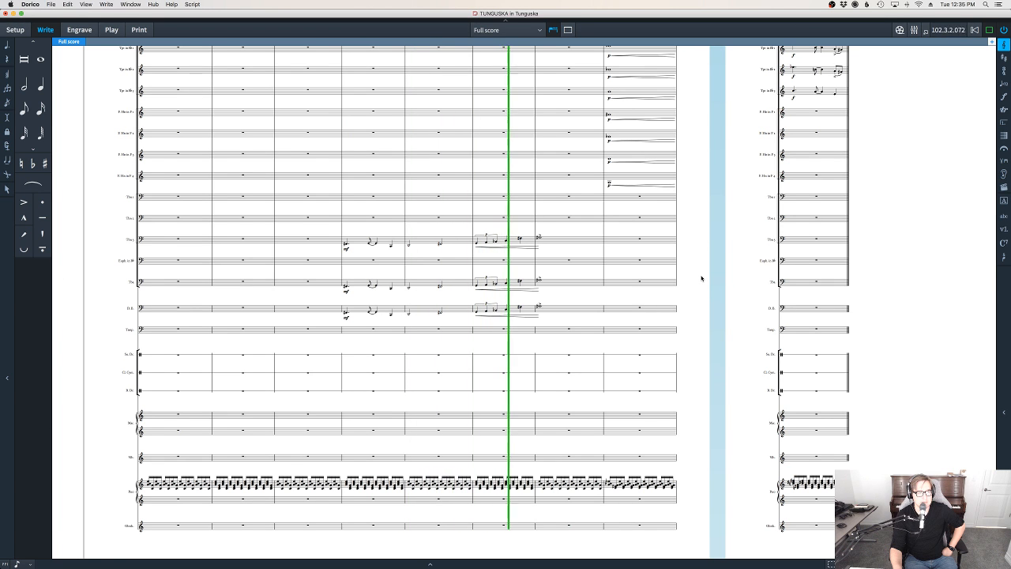
{"action": "scroll", "coordinate": [687, 292], "scroll_direction": "up", "scroll_amount": 3}
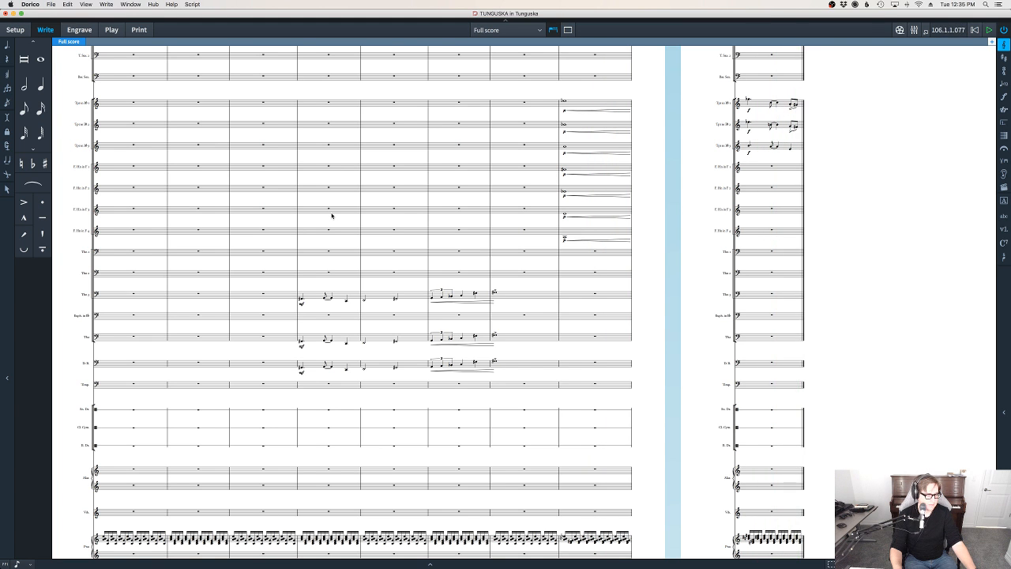
Set the full score's time signatures to show on every staff in the Layout Options
{"action": "left_click_drag", "start_coordinate": [211, 384], "coordinate": [650, 409]}
{"action": "left_click_drag", "start_coordinate": [520, 327], "coordinate": [598, 557]}
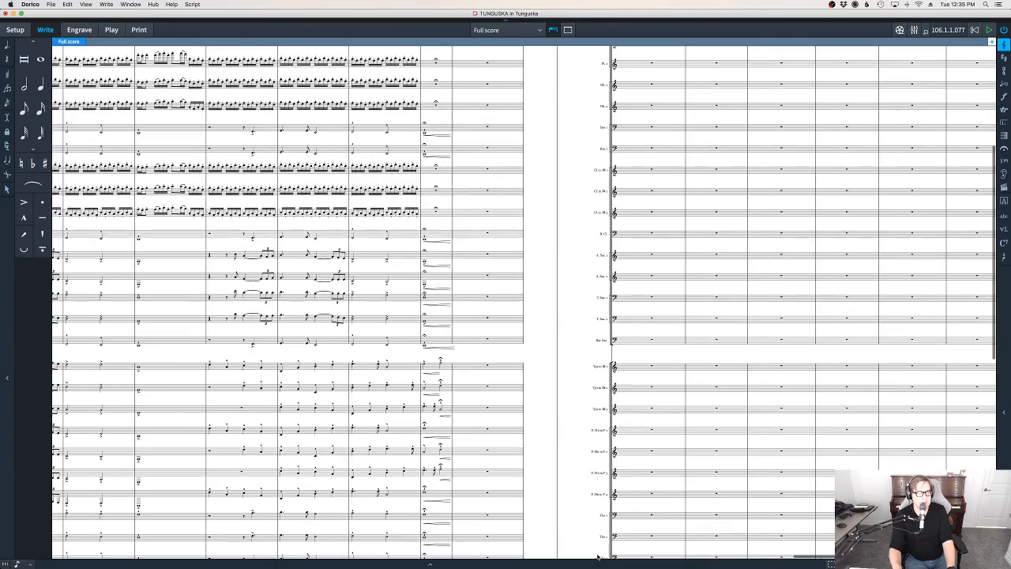
{"action": "left_click", "coordinate": [94, 5]}
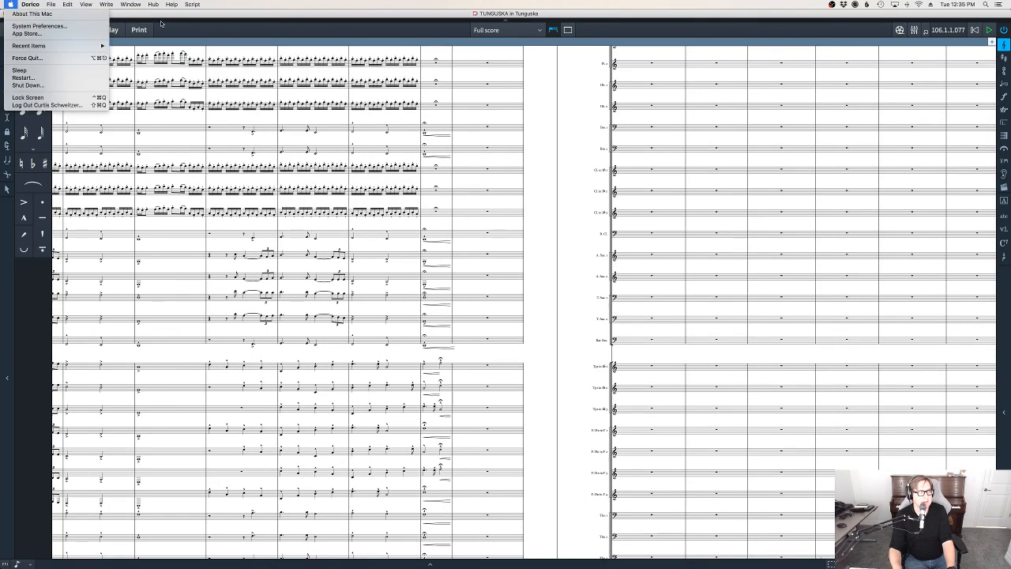
{"action": "left_click", "coordinate": [3, 29]}
{"action": "left_click", "coordinate": [15, 29]}
{"action": "left_click", "coordinate": [107, 4]}
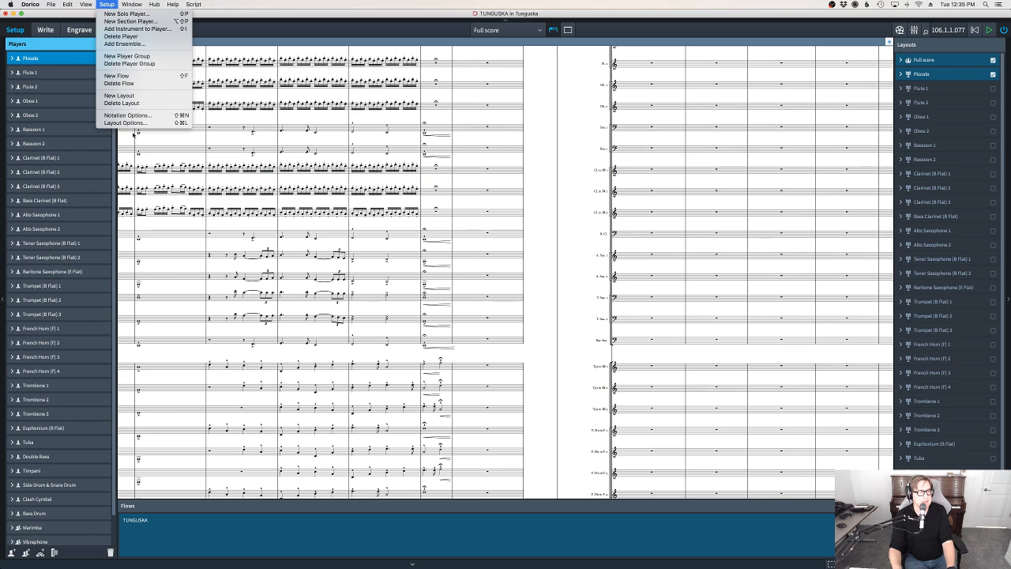
{"action": "left_click", "coordinate": [130, 123]}
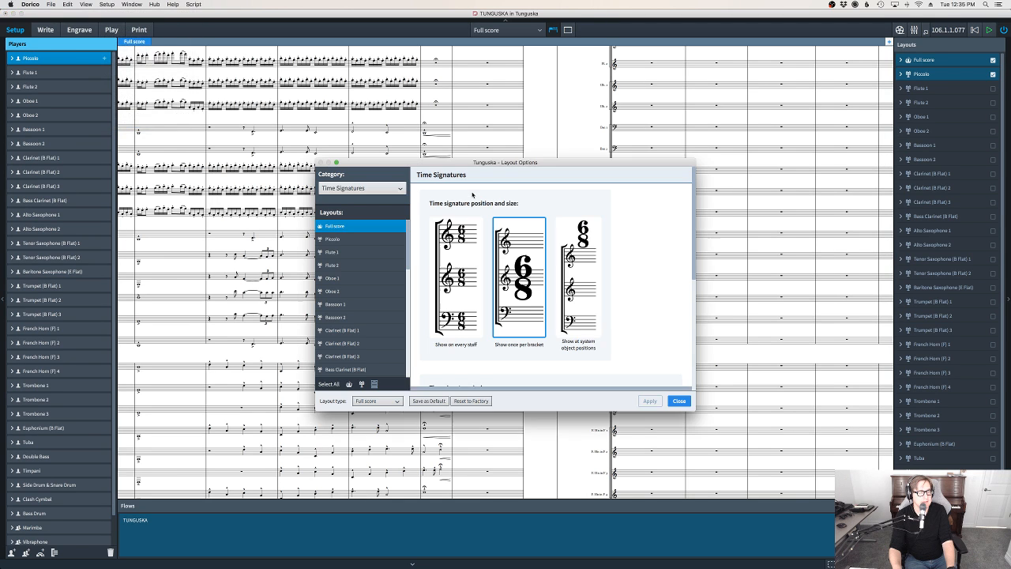
{"action": "left_click", "coordinate": [447, 297]}
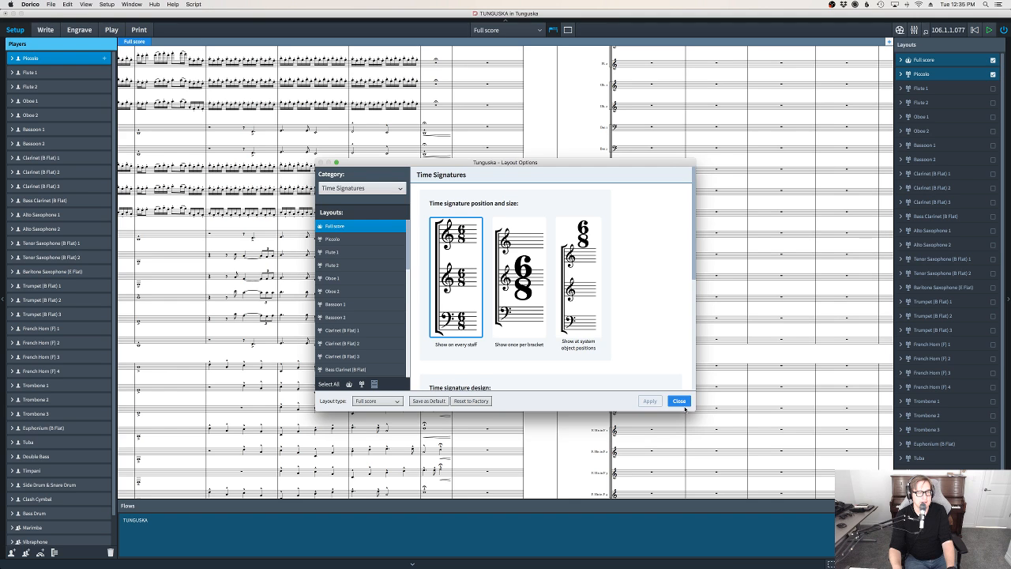
{"action": "left_click", "coordinate": [679, 402]}
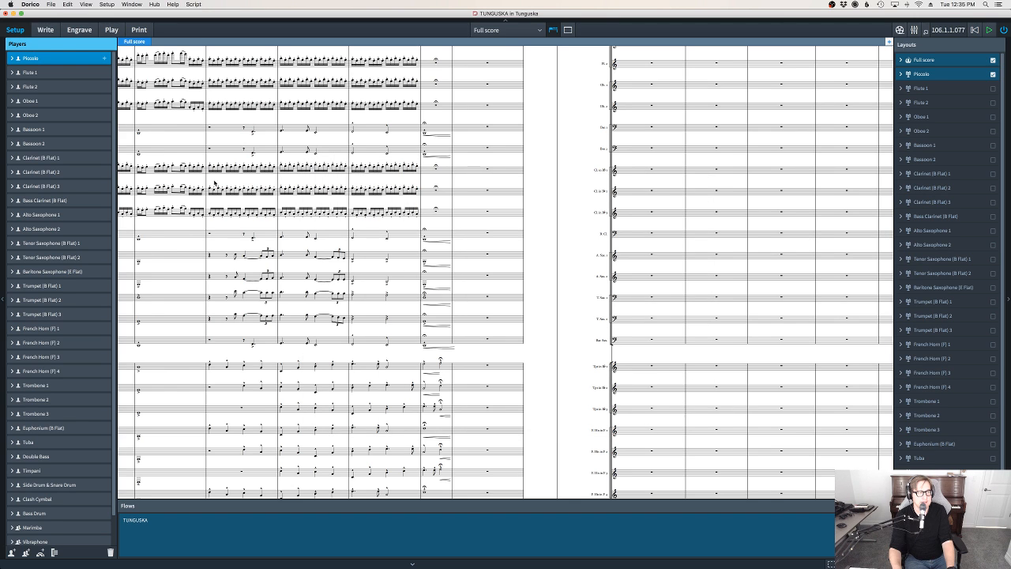
Return to Write mode and examine the time signatures at bar 88 on page 11
{"action": "left_click", "coordinate": [45, 30]}
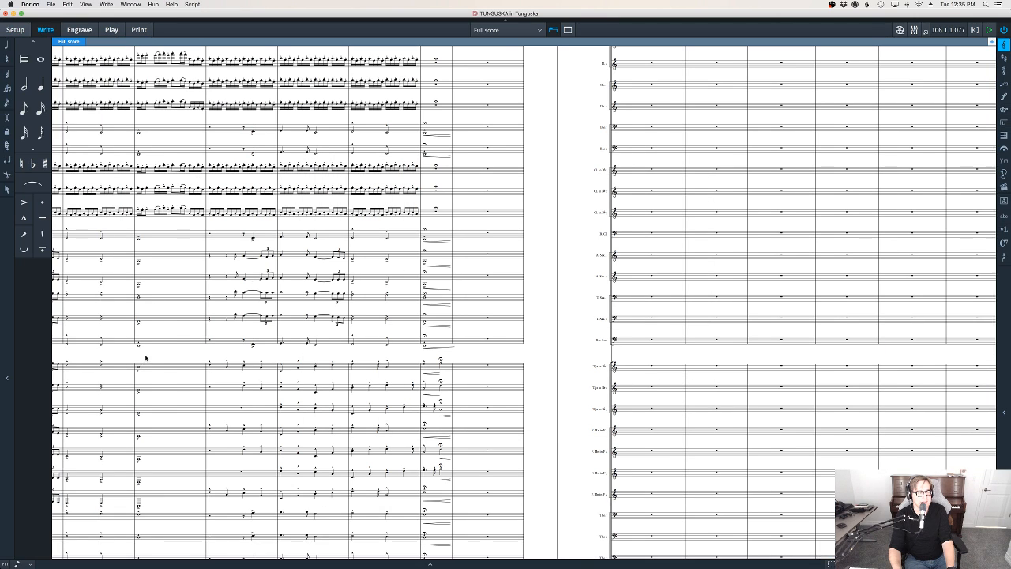
{"action": "scroll", "coordinate": [836, 388], "scroll_direction": "up", "scroll_amount": 4}
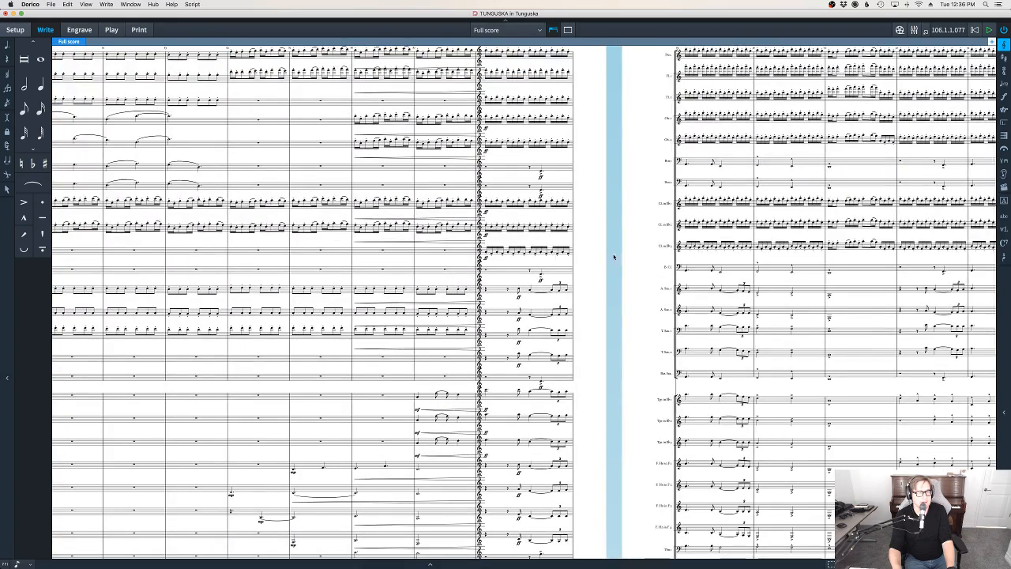
{"action": "scroll", "coordinate": [602, 405], "scroll_direction": "up", "scroll_amount": 3}
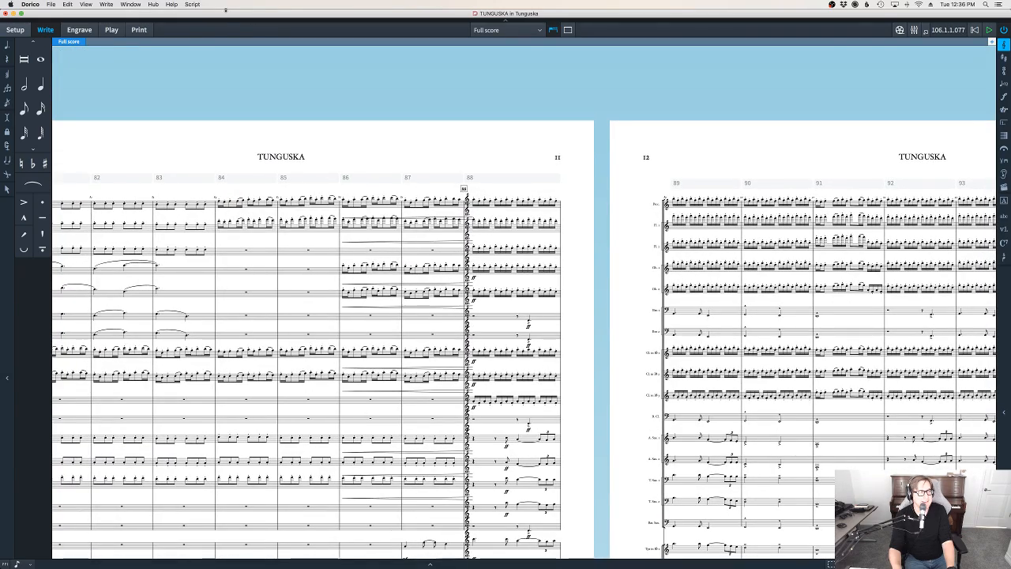
{"action": "left_click", "coordinate": [30, 5]}
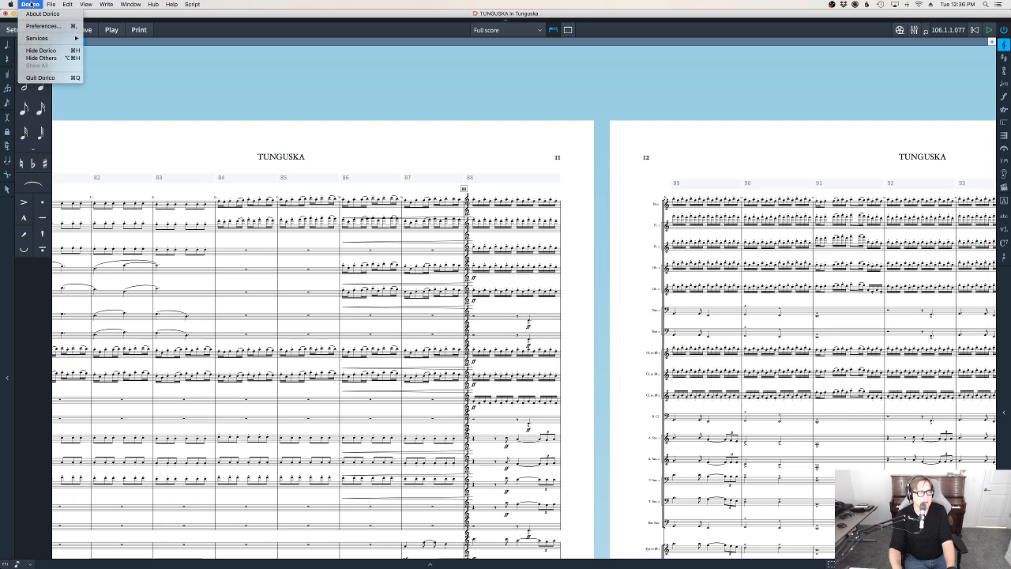
{"action": "left_click", "coordinate": [31, 4]}
Close the TUNGUSKA project window and quit the application
{"action": "left_click", "coordinate": [7, 29]}
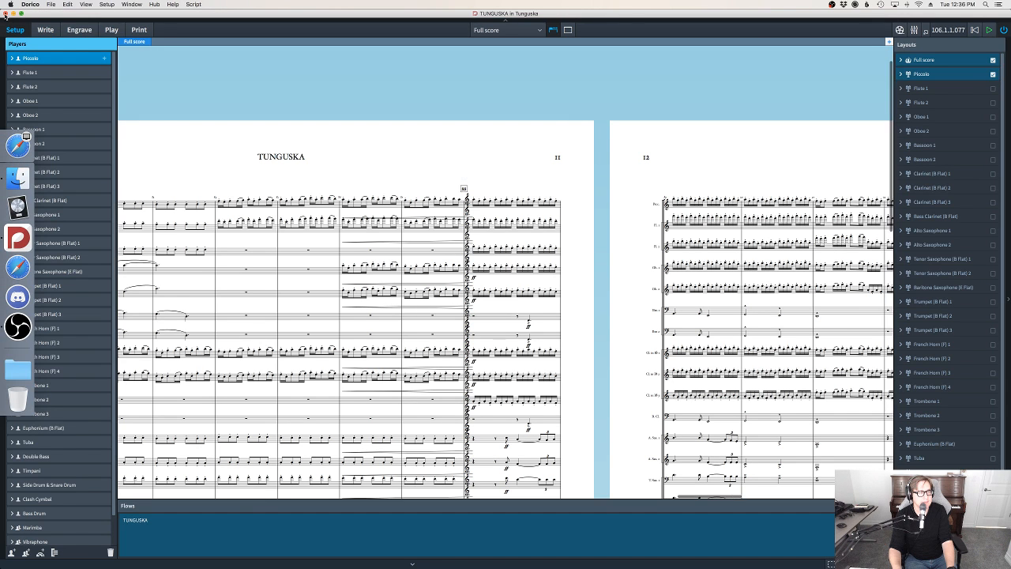
{"action": "left_click", "coordinate": [7, 13]}
{"action": "left_click", "coordinate": [485, 294]}
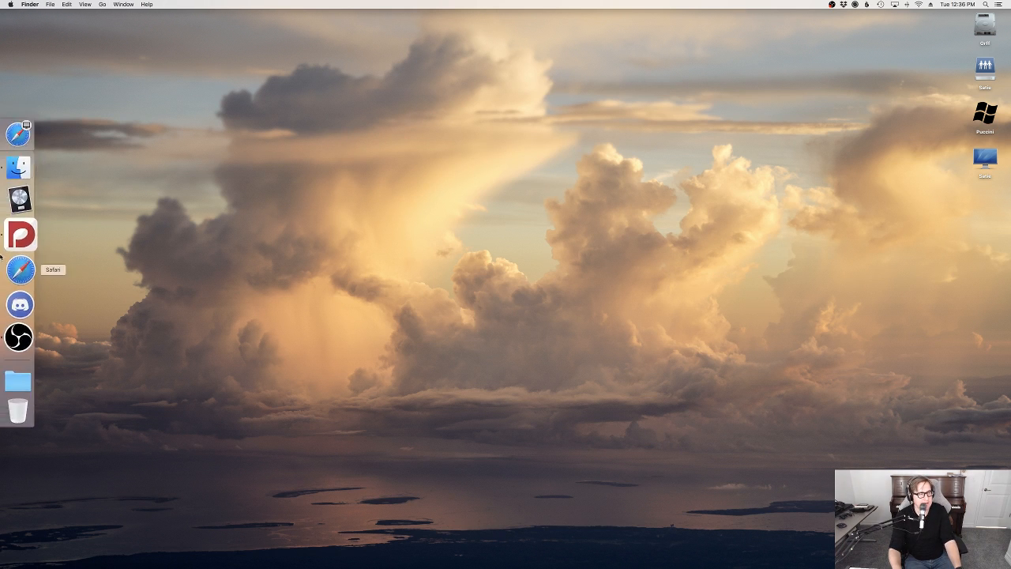
{"action": "left_click", "coordinate": [20, 232]}
{"action": "left_click", "coordinate": [22, 5]}
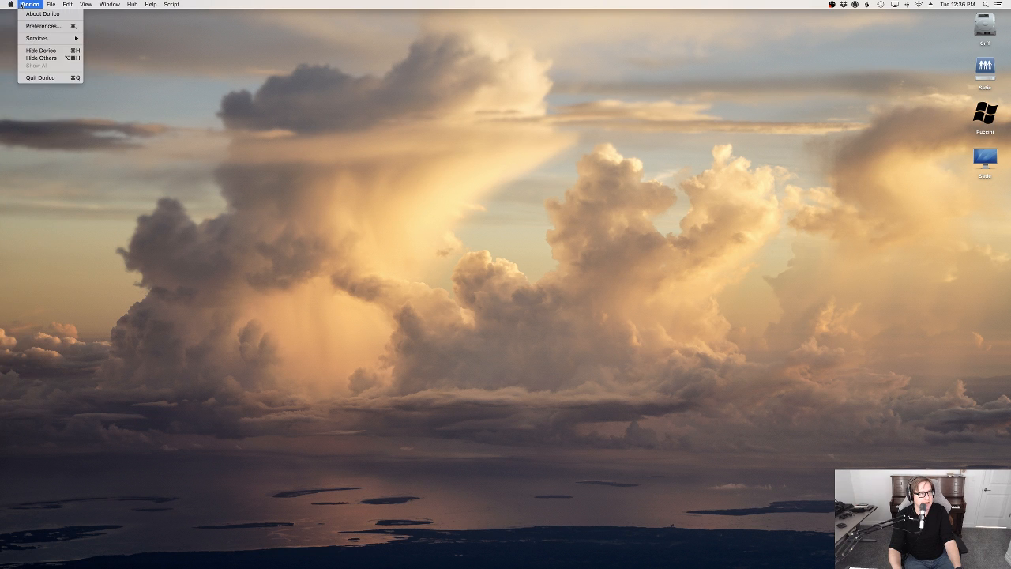
{"action": "left_click", "coordinate": [26, 78]}
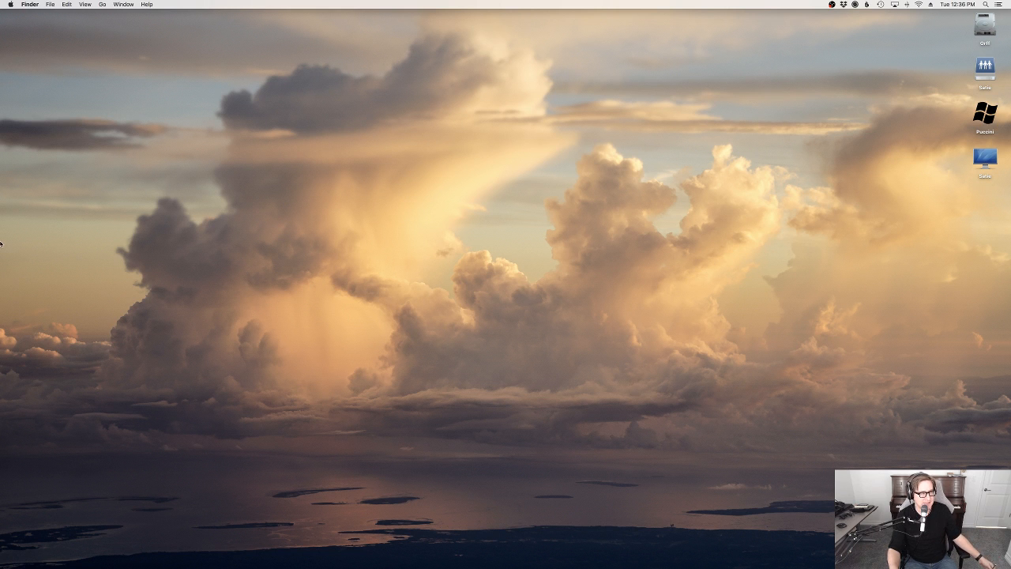
{"action": "mouse_move", "coordinate": [2, 244]}
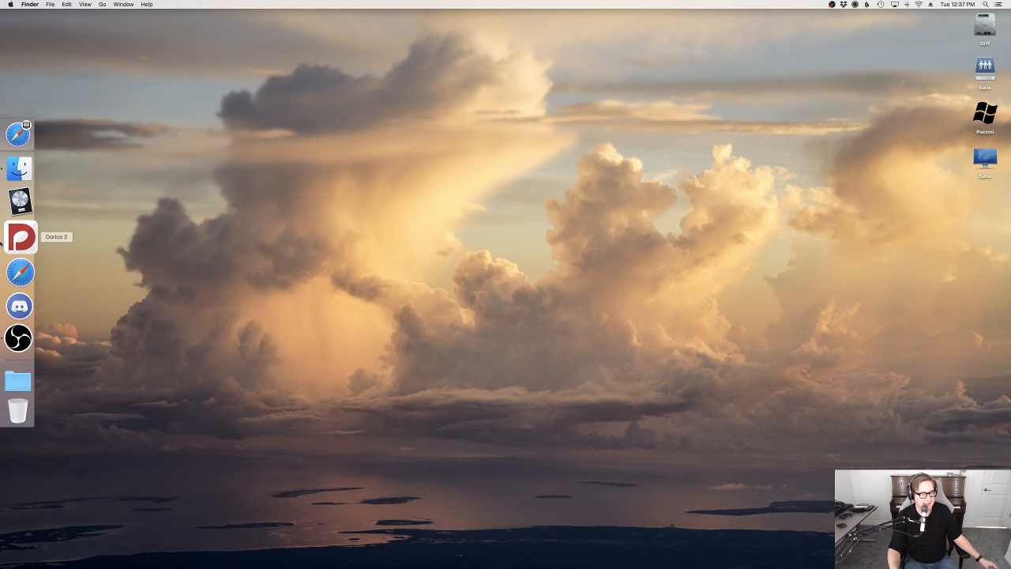